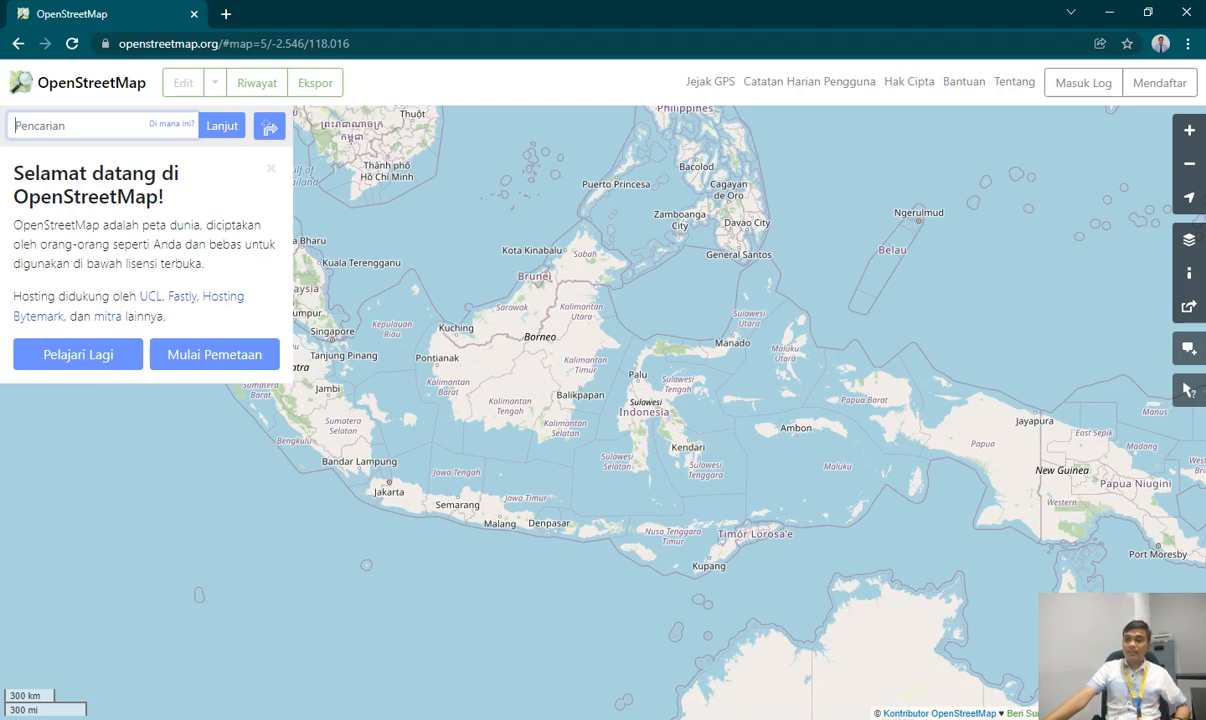
Locate Central Java on the map, with Semarang, Yogyakarta and Surakarta in view.
{"action": "scroll", "coordinate": [510, 403], "scroll_direction": "up", "scroll_amount": 3}
{"action": "left_click_drag", "start_coordinate": [510, 450], "coordinate": [559, 140]}
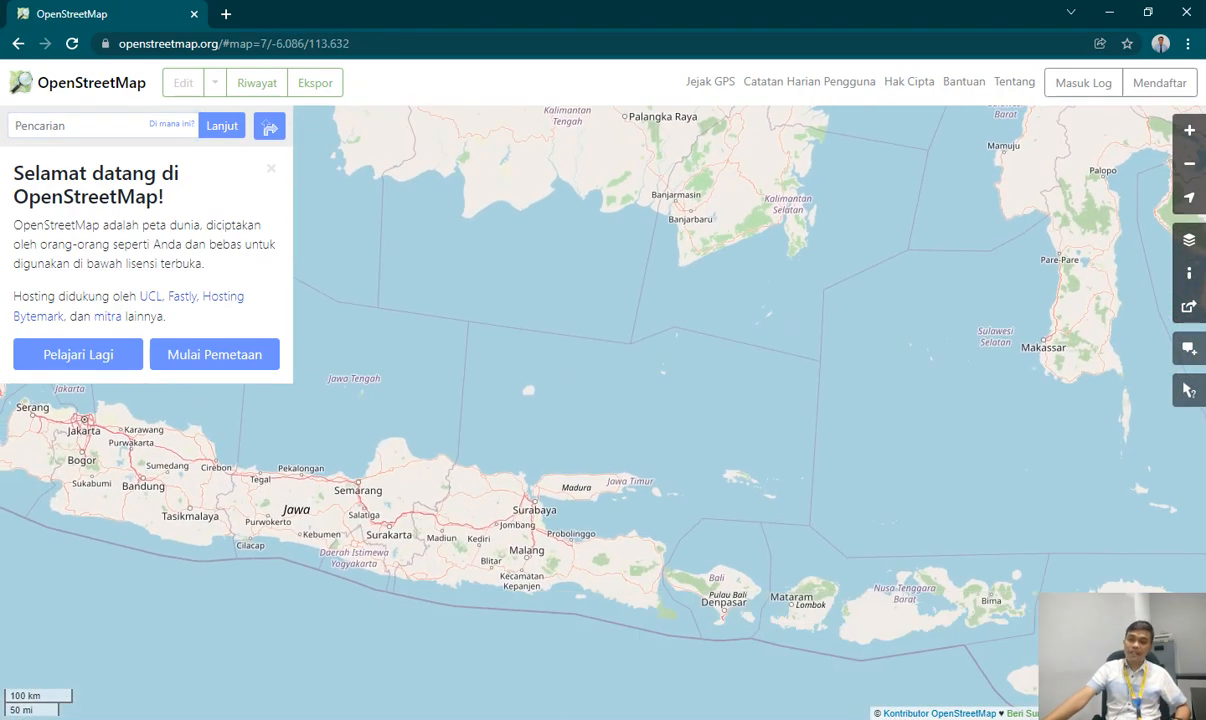
{"action": "left_click_drag", "start_coordinate": [520, 440], "coordinate": [690, 348]}
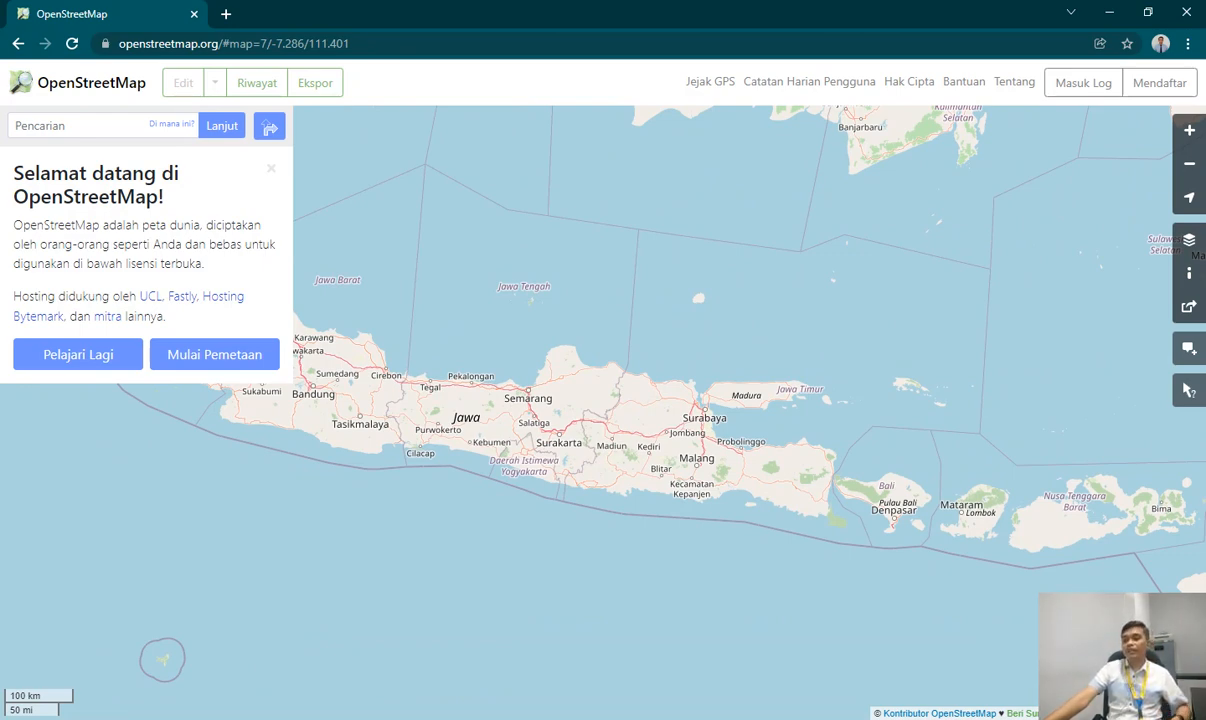
{"action": "left_click_drag", "start_coordinate": [580, 420], "coordinate": [701, 408]}
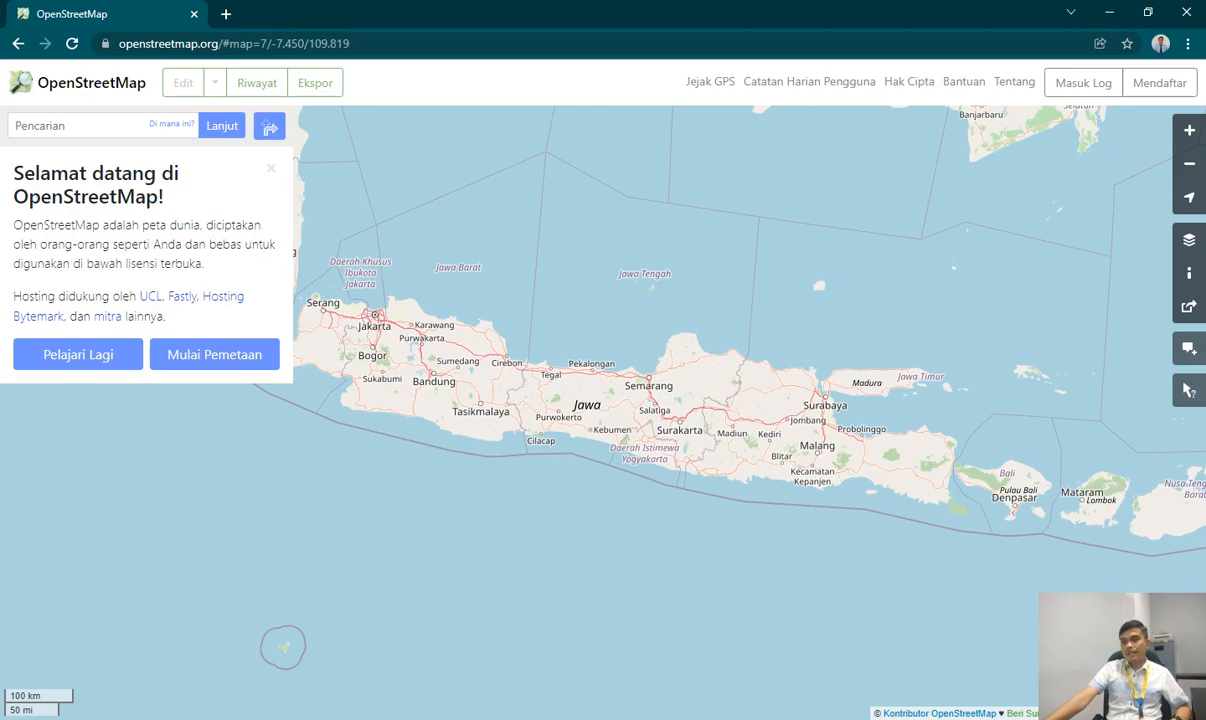
{"action": "scroll", "coordinate": [660, 434], "scroll_direction": "up", "scroll_amount": 2}
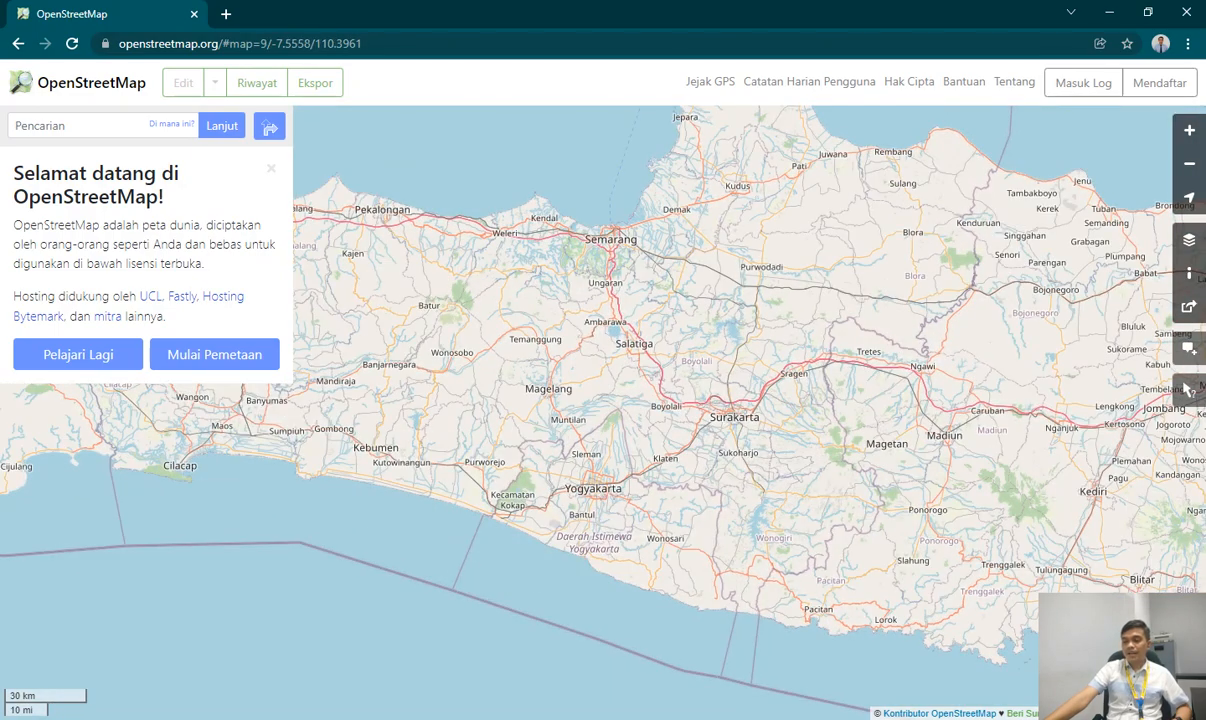
{"action": "left_click_drag", "start_coordinate": [660, 434], "coordinate": [770, 510]}
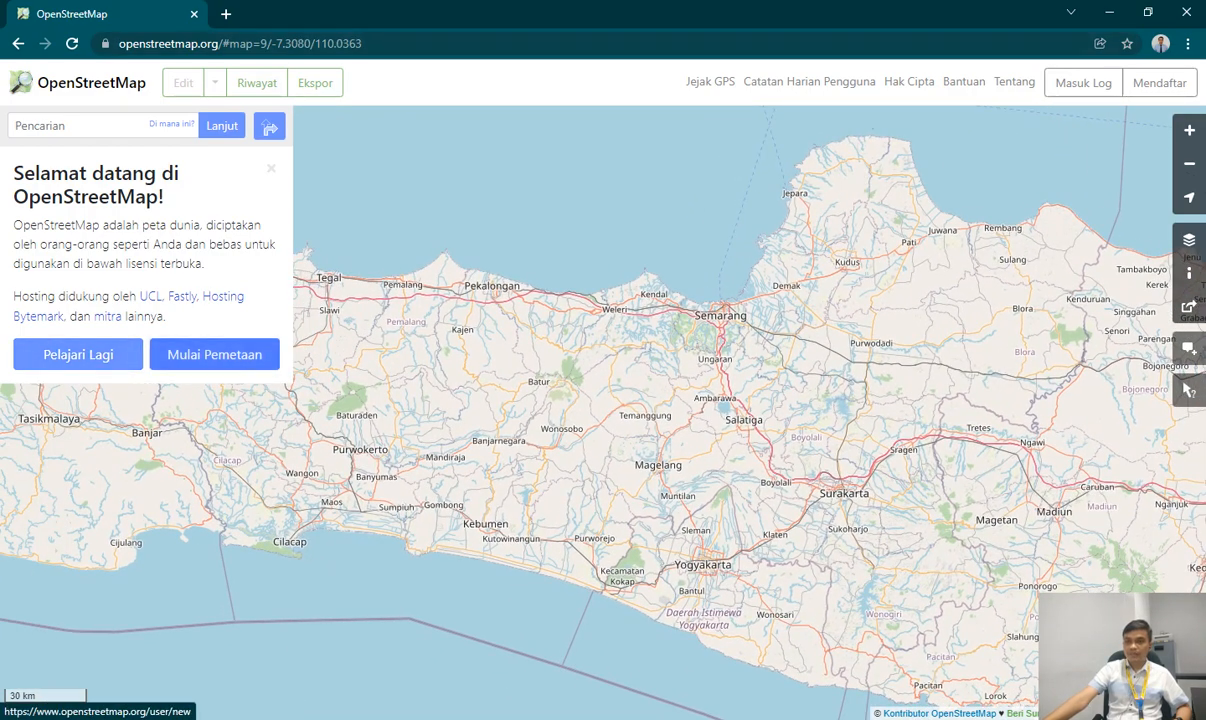
Close the welcome message and zoom the map in on the city of Salatiga.
{"action": "left_click", "coordinate": [271, 168]}
{"action": "left_click_drag", "start_coordinate": [620, 380], "coordinate": [503, 392]}
{"action": "scroll", "coordinate": [626, 447], "scroll_direction": "up", "scroll_amount": 2}
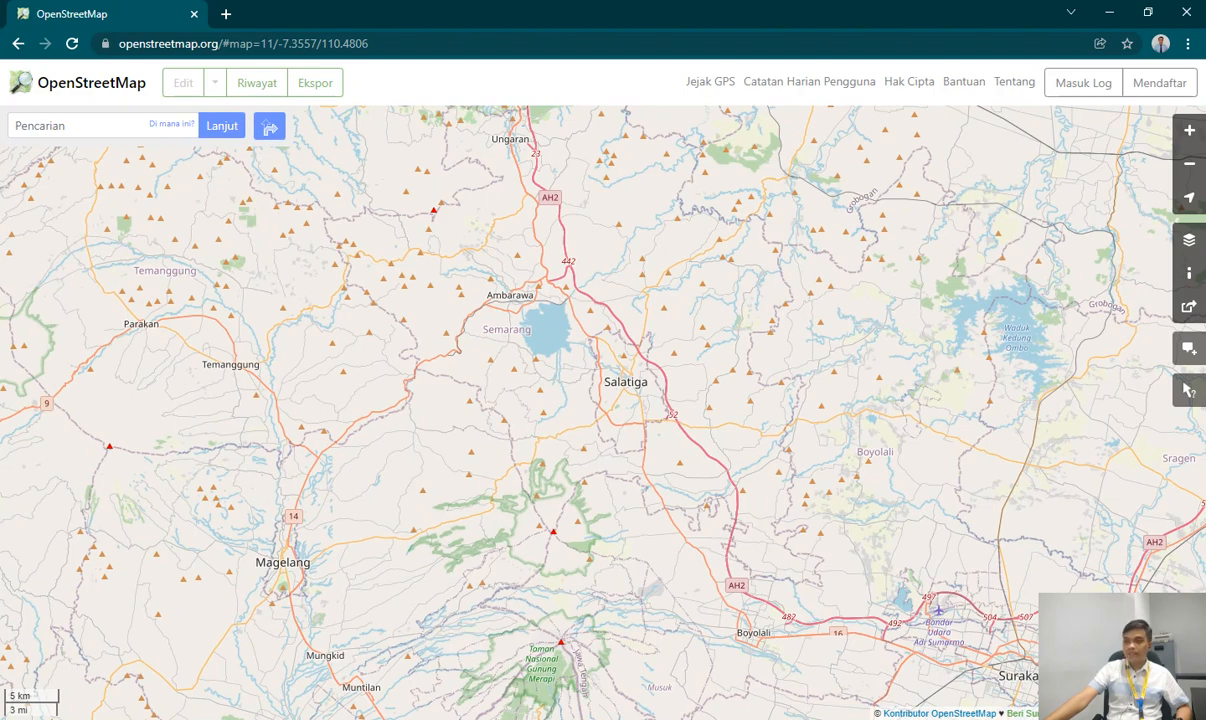
{"action": "left_click_drag", "start_coordinate": [626, 382], "coordinate": [626, 426]}
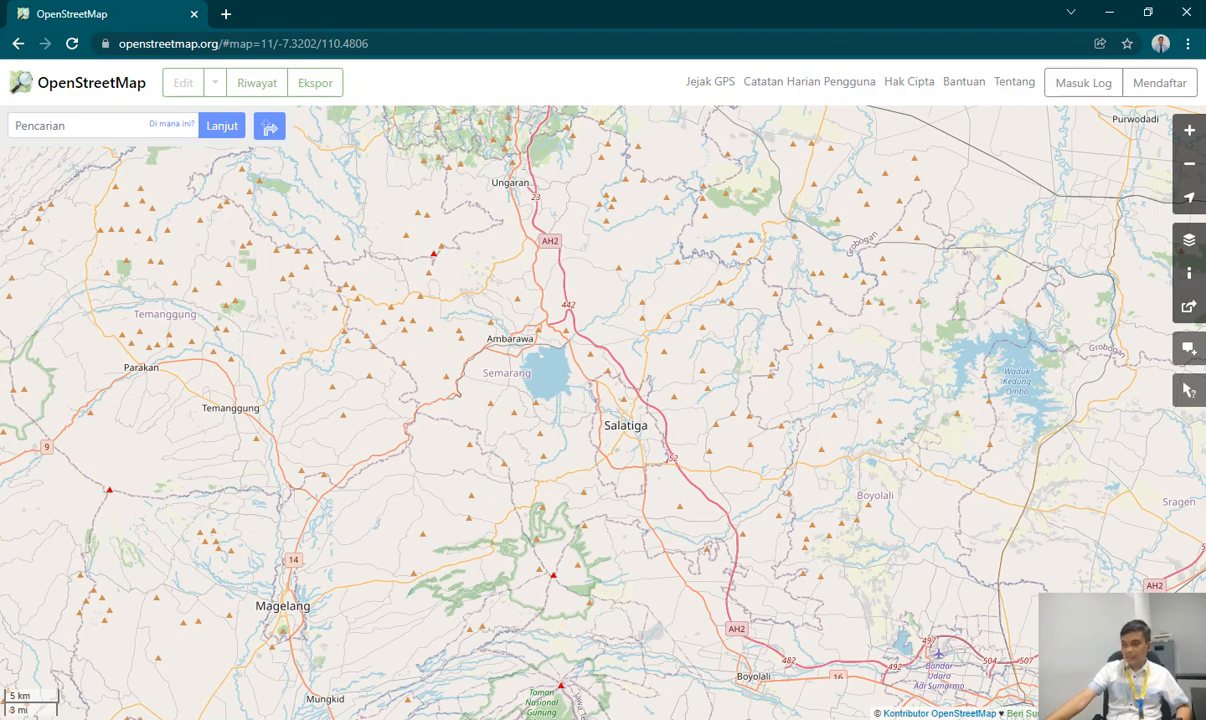
{"action": "scroll", "coordinate": [628, 461], "scroll_direction": "up", "scroll_amount": 1}
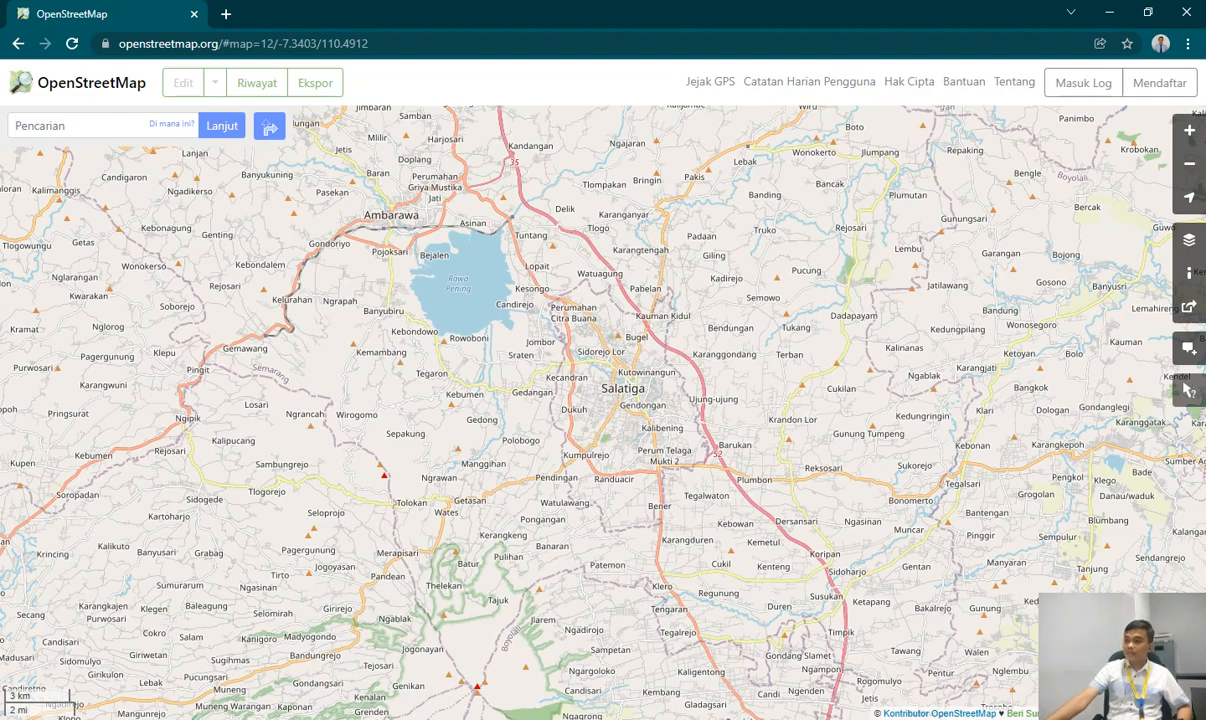
{"action": "scroll", "coordinate": [651, 445], "scroll_direction": "up", "scroll_amount": 1}
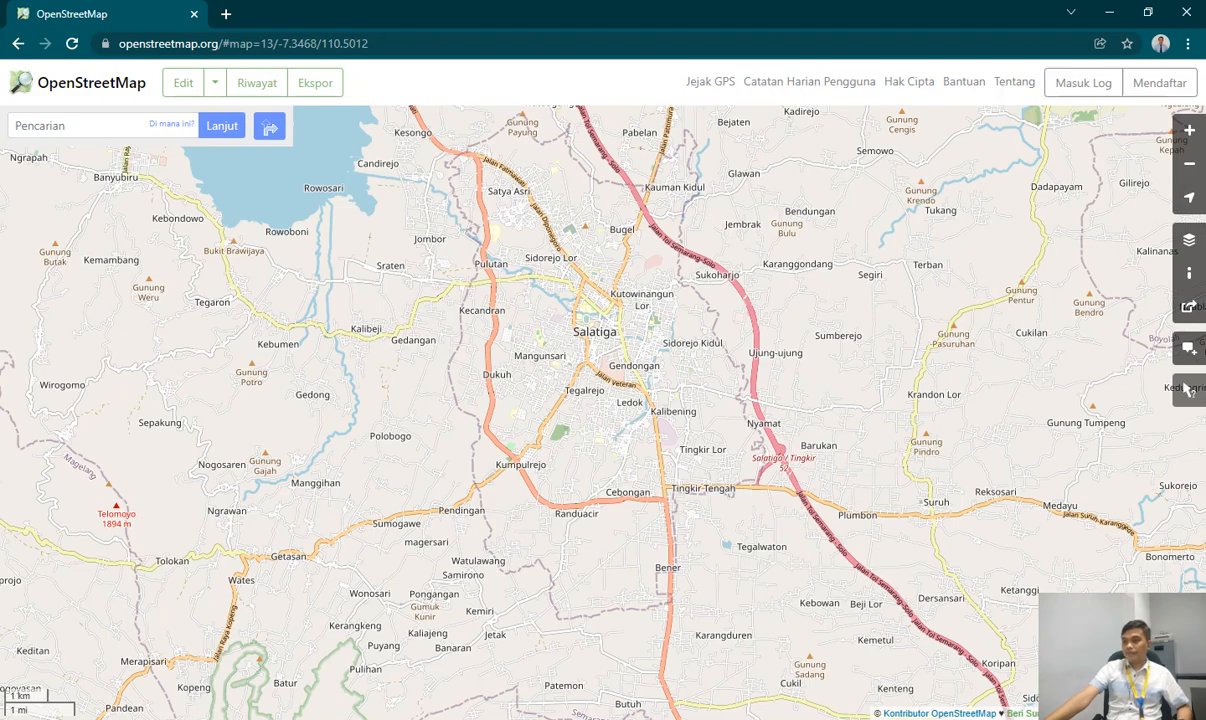
{"action": "scroll", "coordinate": [625, 307], "scroll_direction": "up", "scroll_amount": 1}
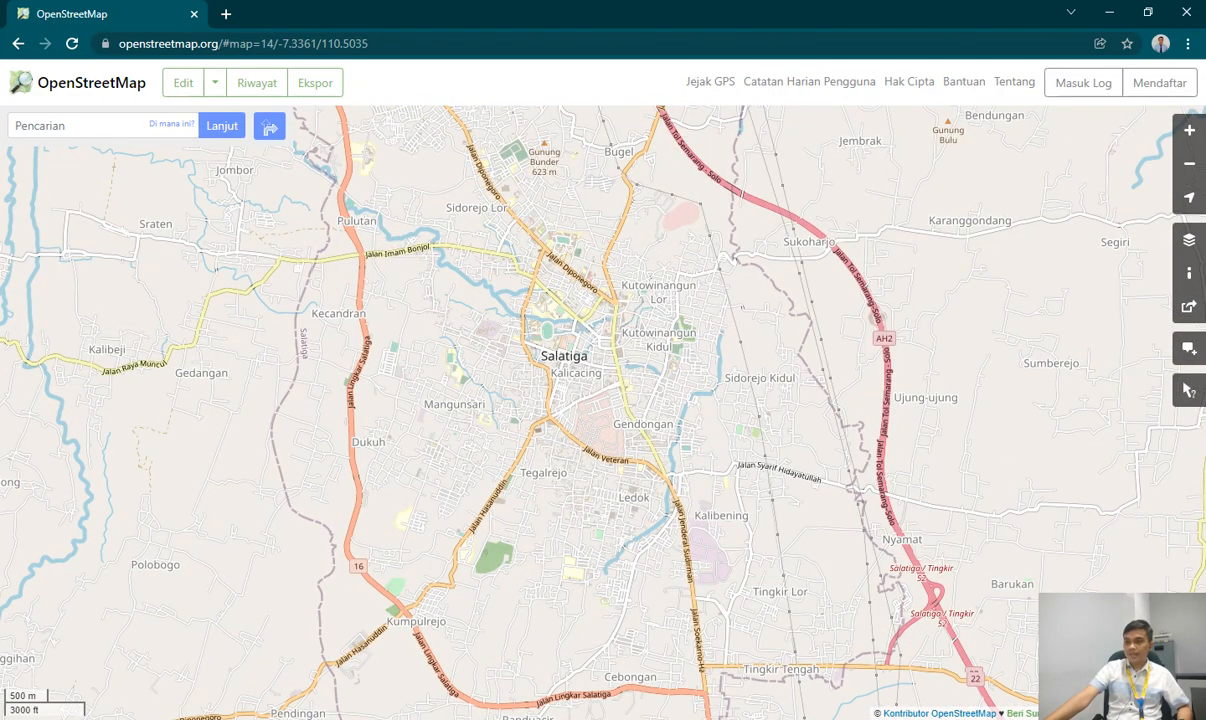
Find the Universitas Kristen Satya Wacana campus in Salatiga and examine its buildings and roads up close.
{"action": "left_click_drag", "start_coordinate": [725, 258], "coordinate": [736, 310]}
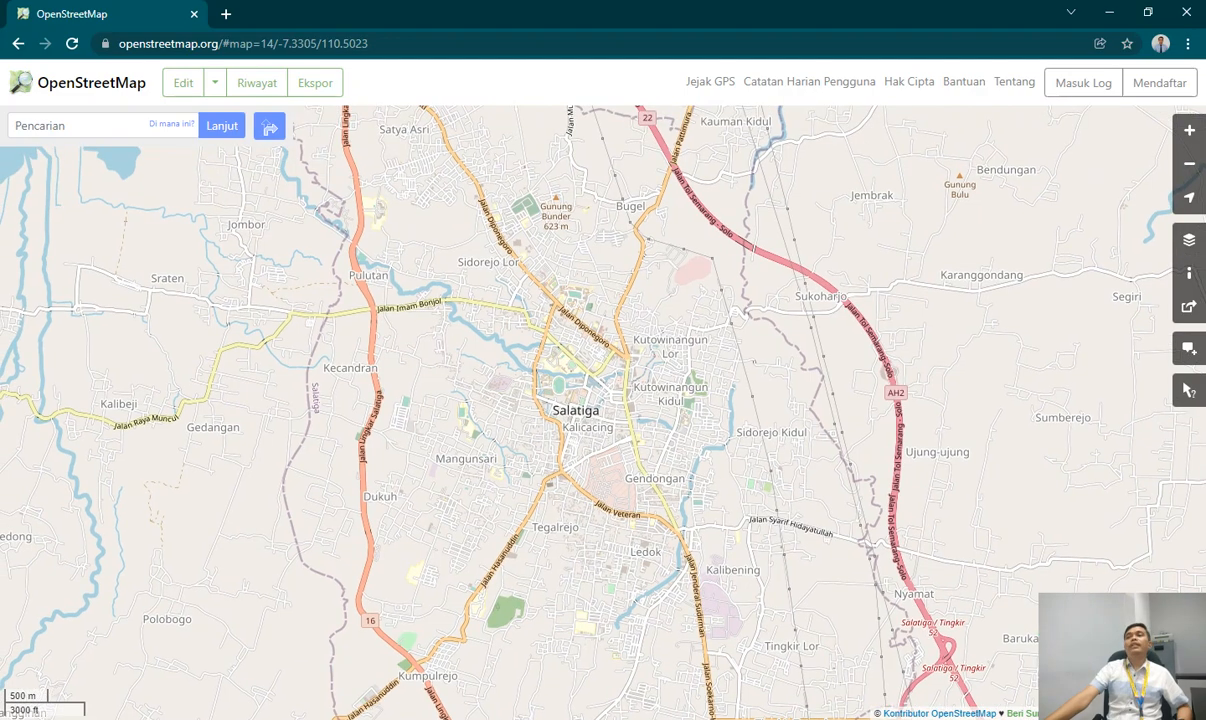
{"action": "left_click_drag", "start_coordinate": [735, 300], "coordinate": [737, 397]}
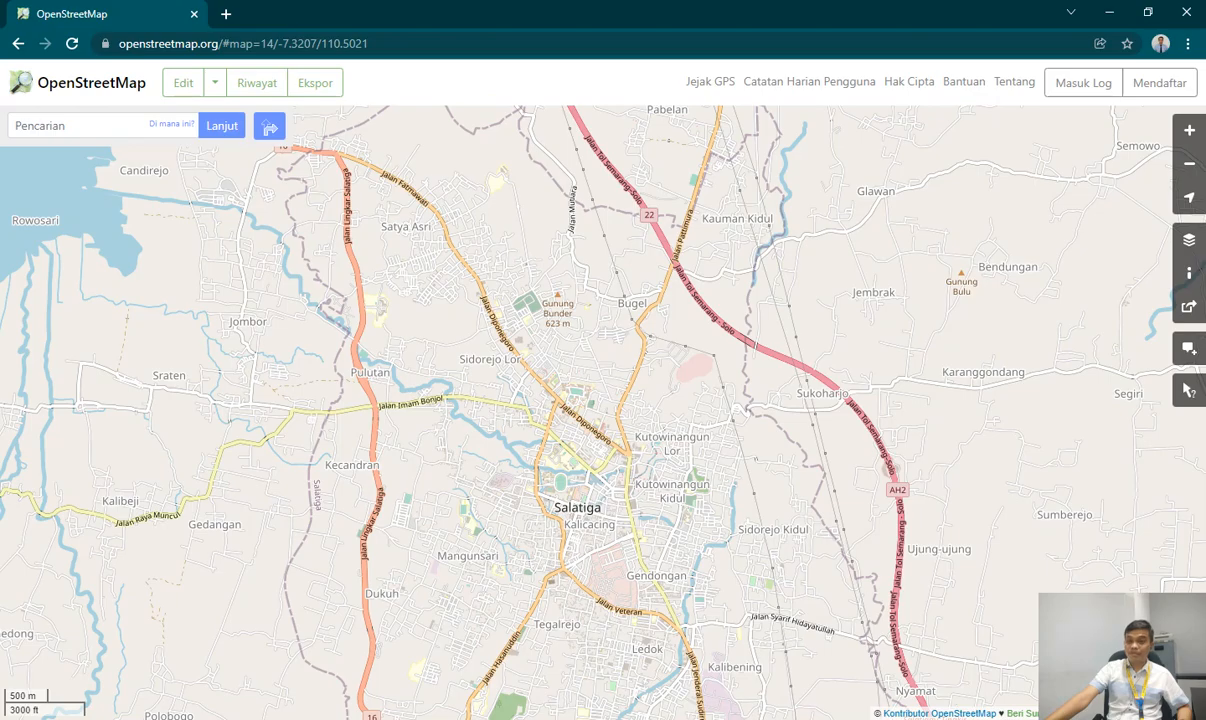
{"action": "scroll", "coordinate": [576, 408], "scroll_direction": "up", "scroll_amount": 1}
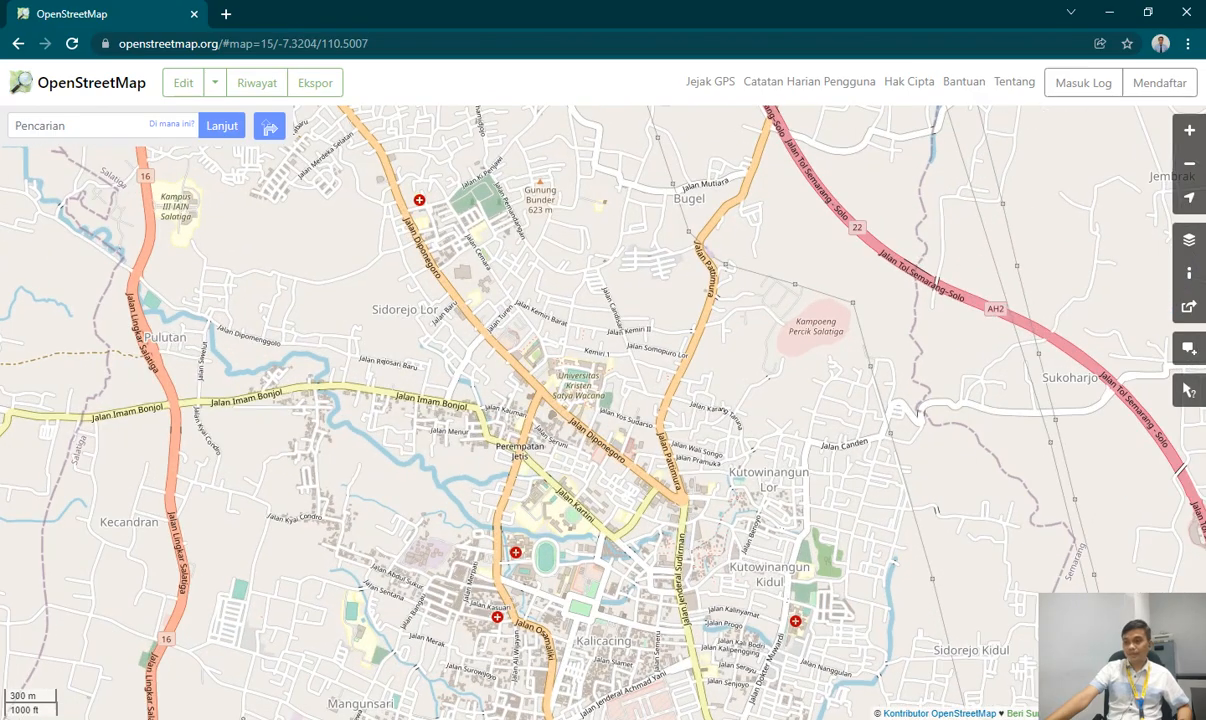
{"action": "scroll", "coordinate": [608, 436], "scroll_direction": "up", "scroll_amount": 1}
{"action": "scroll", "coordinate": [577, 408], "scroll_direction": "up", "scroll_amount": 1}
{"action": "left_click_drag", "start_coordinate": [545, 290], "coordinate": [648, 445]}
{"action": "scroll", "coordinate": [568, 438], "scroll_direction": "up", "scroll_amount": 1}
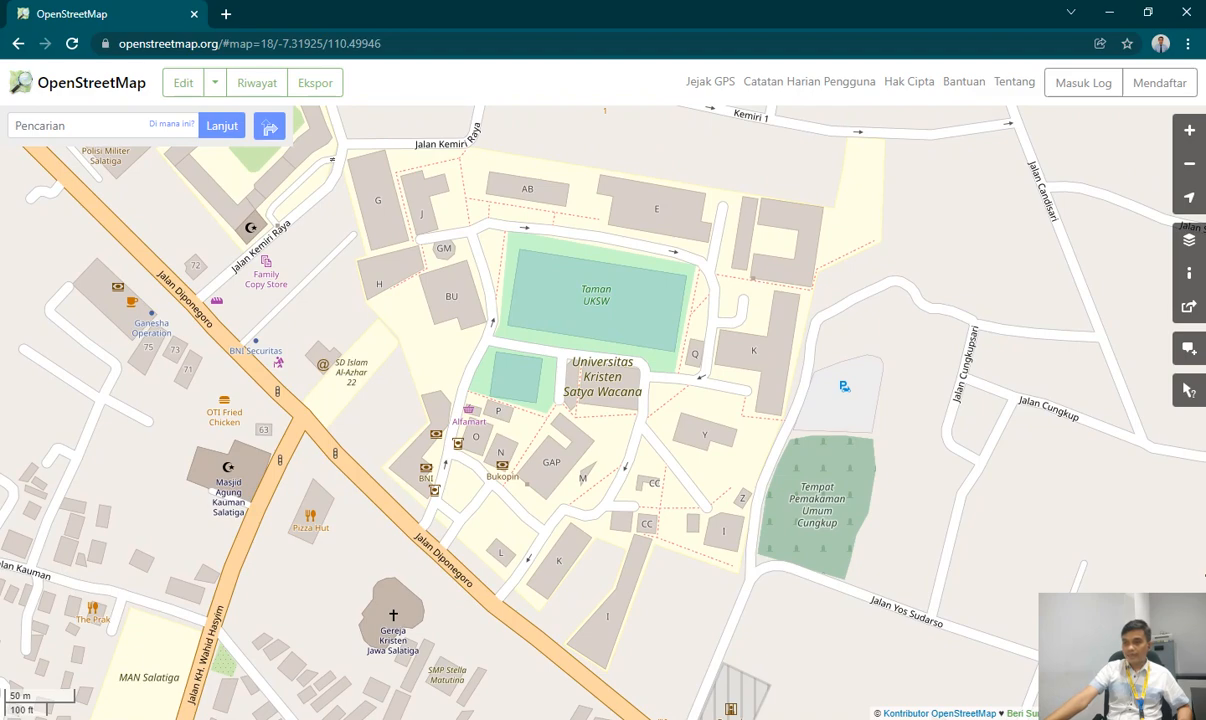
{"action": "left_click_drag", "start_coordinate": [648, 445], "coordinate": [655, 452]}
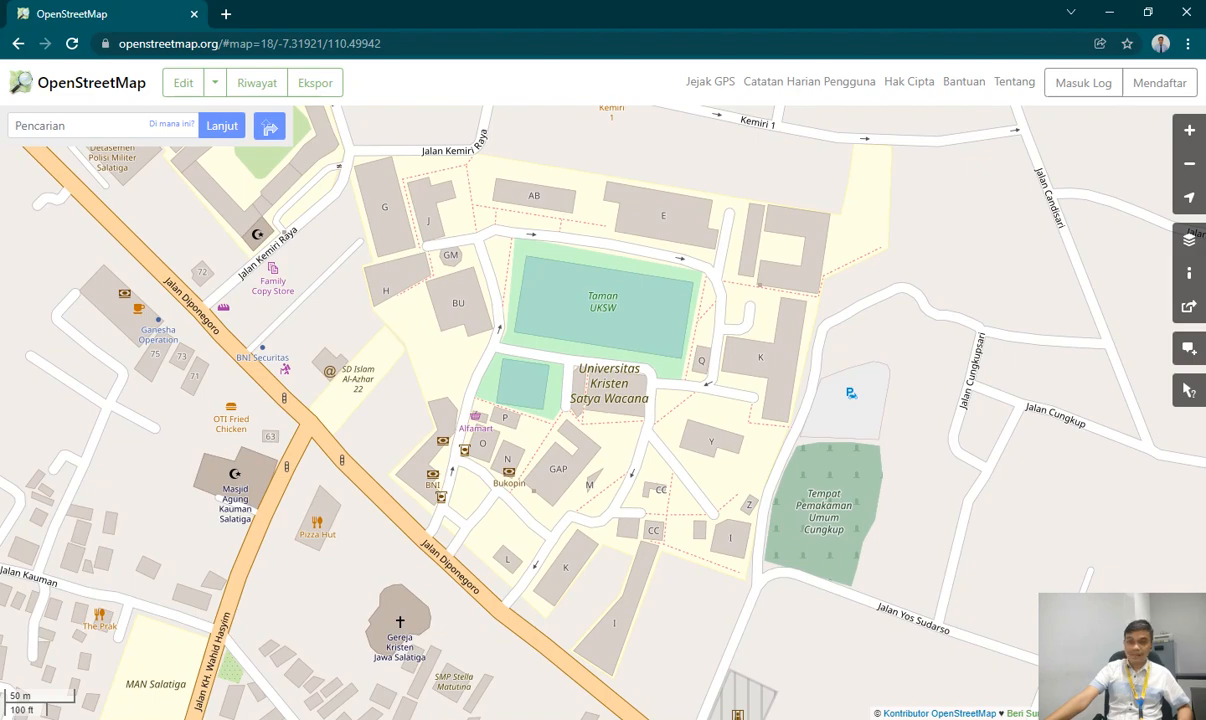
{"action": "mouse_move", "coordinate": [655, 452]}
{"action": "left_mouse_down"}
{"action": "mouse_move", "coordinate": [657, 490]}
{"action": "mouse_move", "coordinate": [637, 455]}
{"action": "left_mouse_up"}
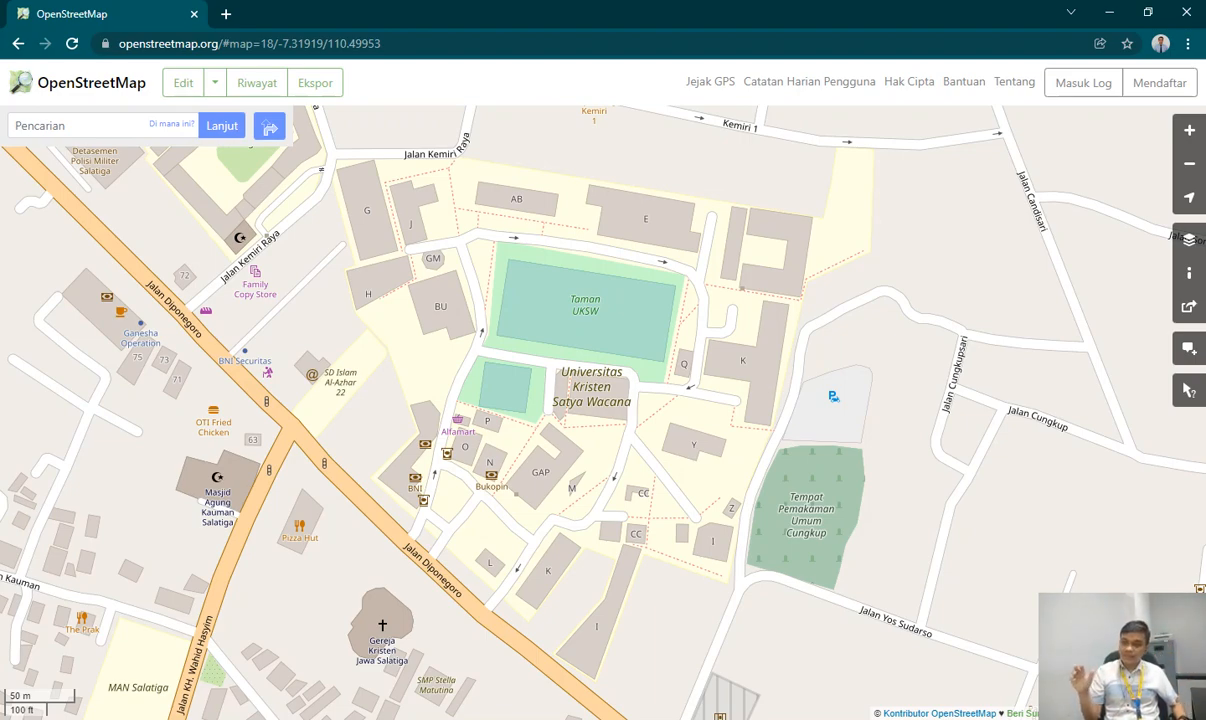
View the whole island of Java and return to a street-level view of central Salatiga.
{"action": "scroll", "coordinate": [413, 380], "scroll_direction": "down", "scroll_amount": 5}
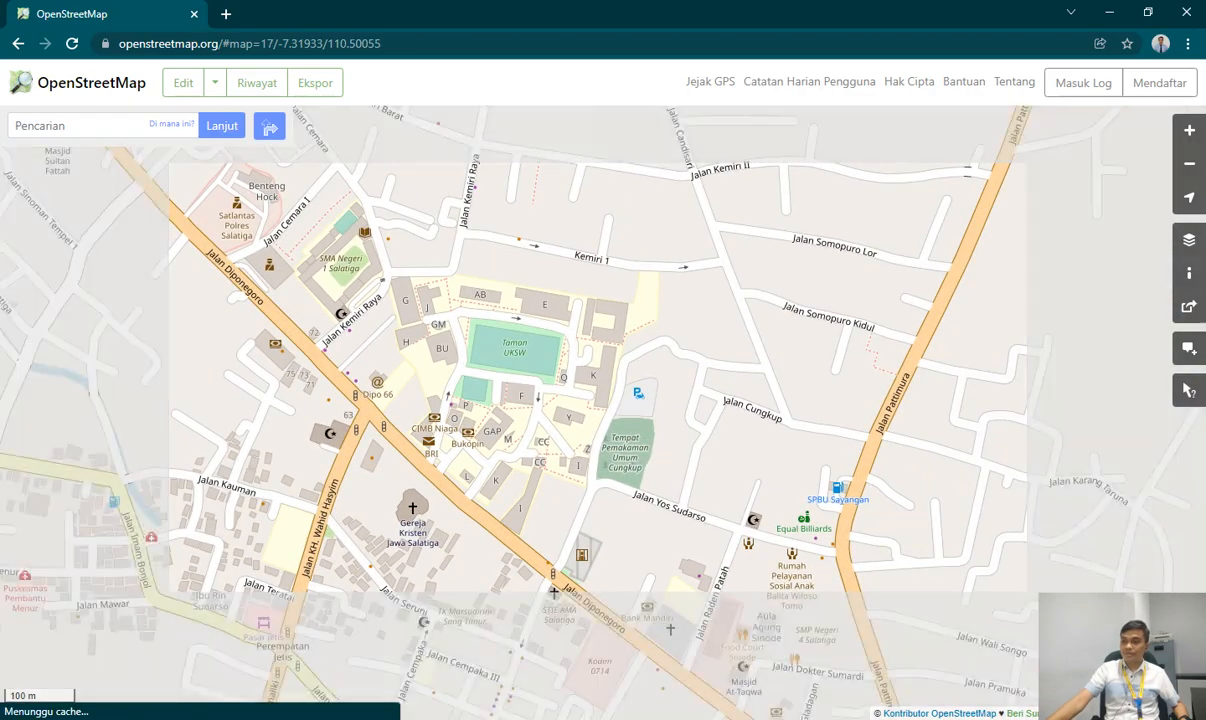
{"action": "scroll", "coordinate": [442, 385], "scroll_direction": "down", "scroll_amount": 3}
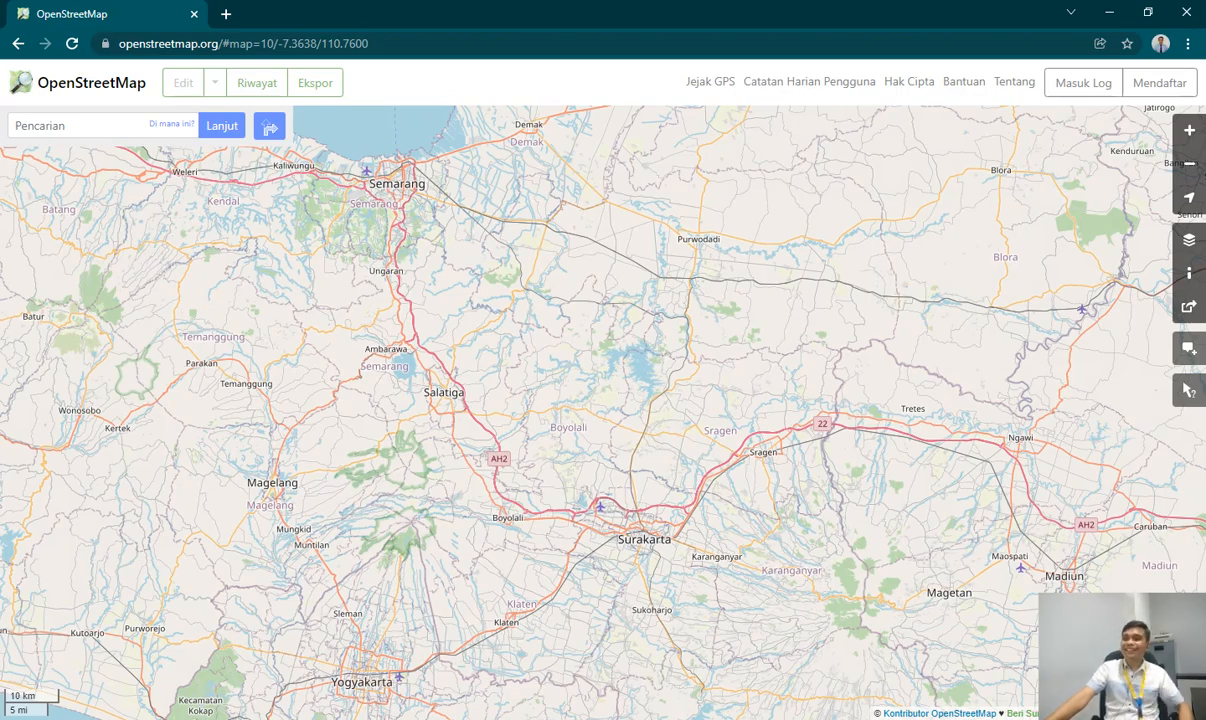
{"action": "scroll", "coordinate": [428, 392], "scroll_direction": "down", "scroll_amount": 2}
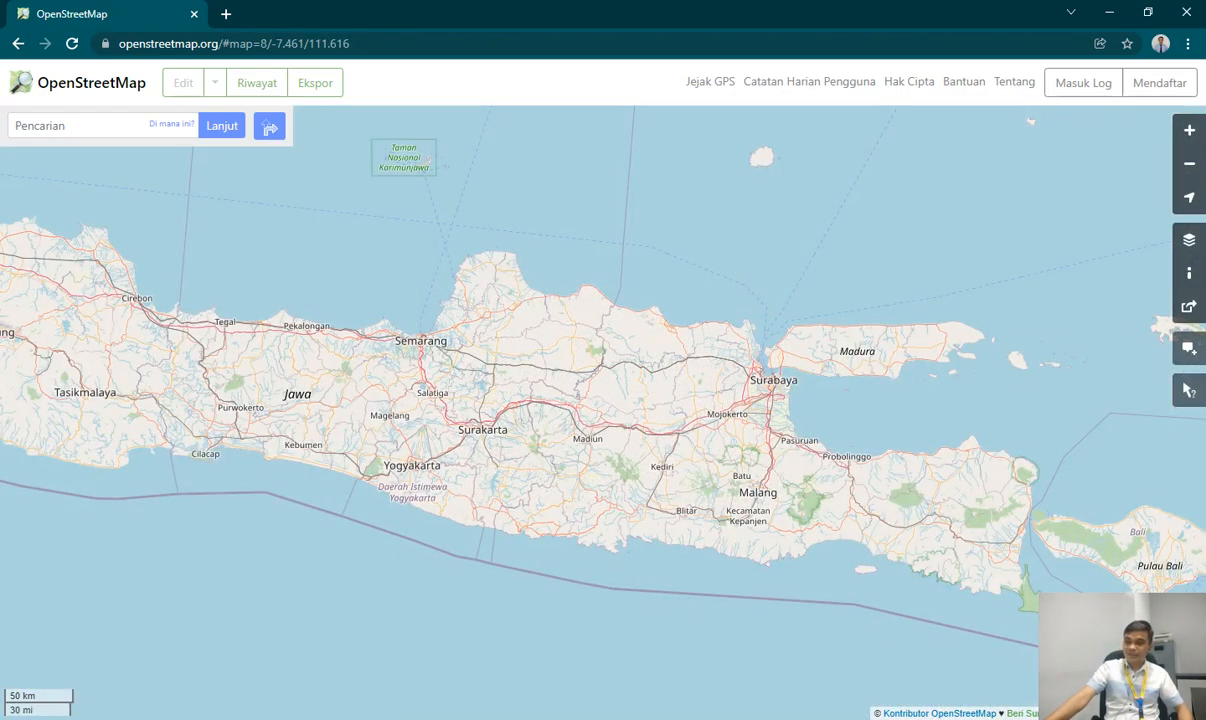
{"action": "scroll", "coordinate": [423, 379], "scroll_direction": "up", "scroll_amount": 3}
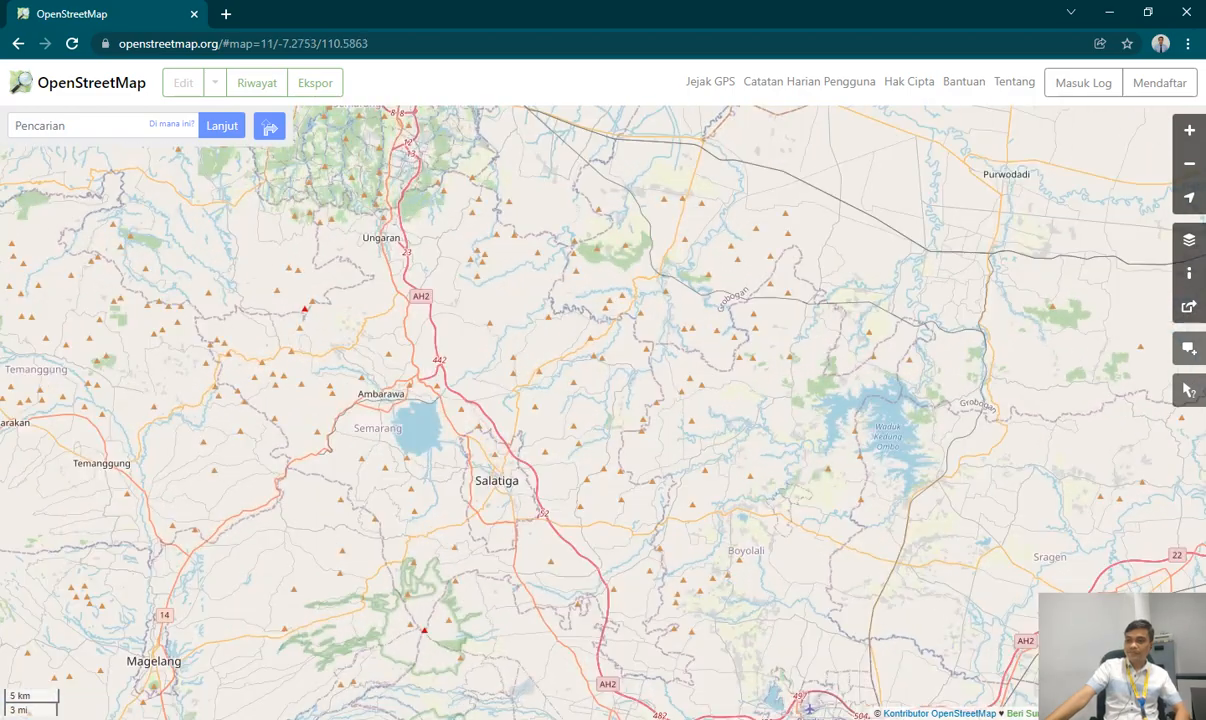
{"action": "scroll", "coordinate": [495, 462], "scroll_direction": "up", "scroll_amount": 2}
{"action": "scroll", "coordinate": [510, 490], "scroll_direction": "up", "scroll_amount": 1}
{"action": "scroll", "coordinate": [520, 515], "scroll_direction": "down", "scroll_amount": 1}
{"action": "left_click_drag", "start_coordinate": [520, 515], "coordinate": [523, 346]}
{"action": "scroll", "coordinate": [533, 322], "scroll_direction": "up", "scroll_amount": 2}
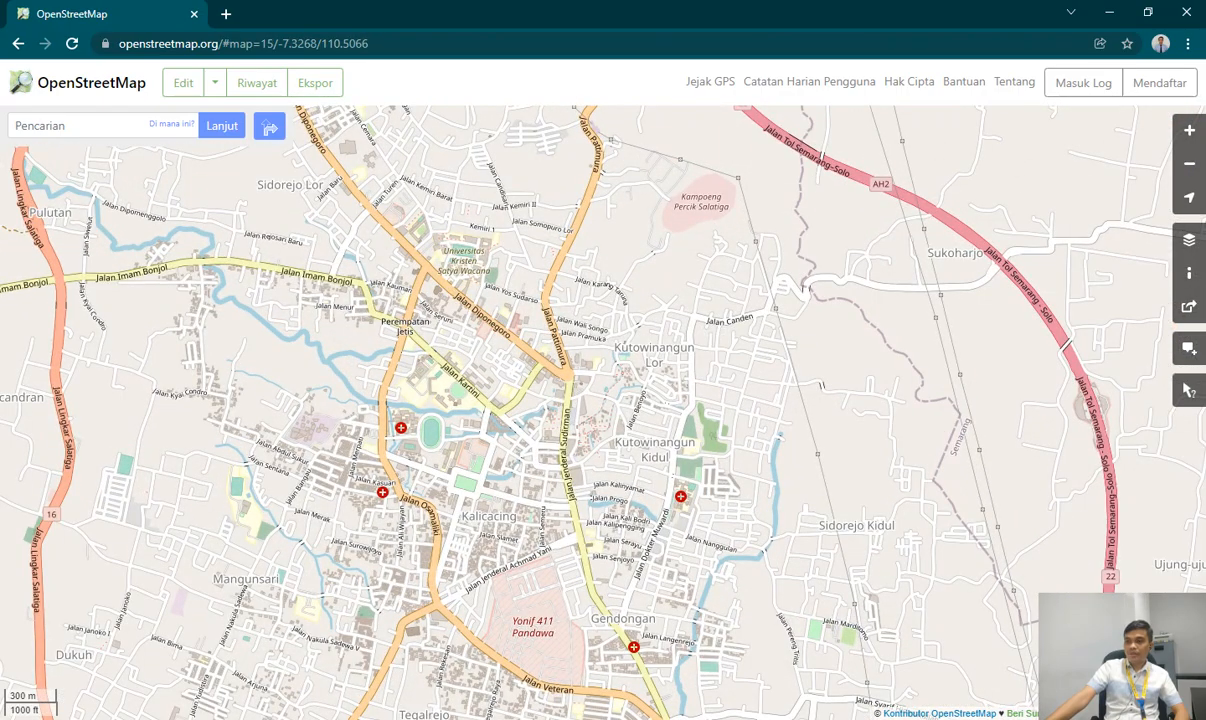
{"action": "scroll", "coordinate": [462, 321], "scroll_direction": "up", "scroll_amount": 3}
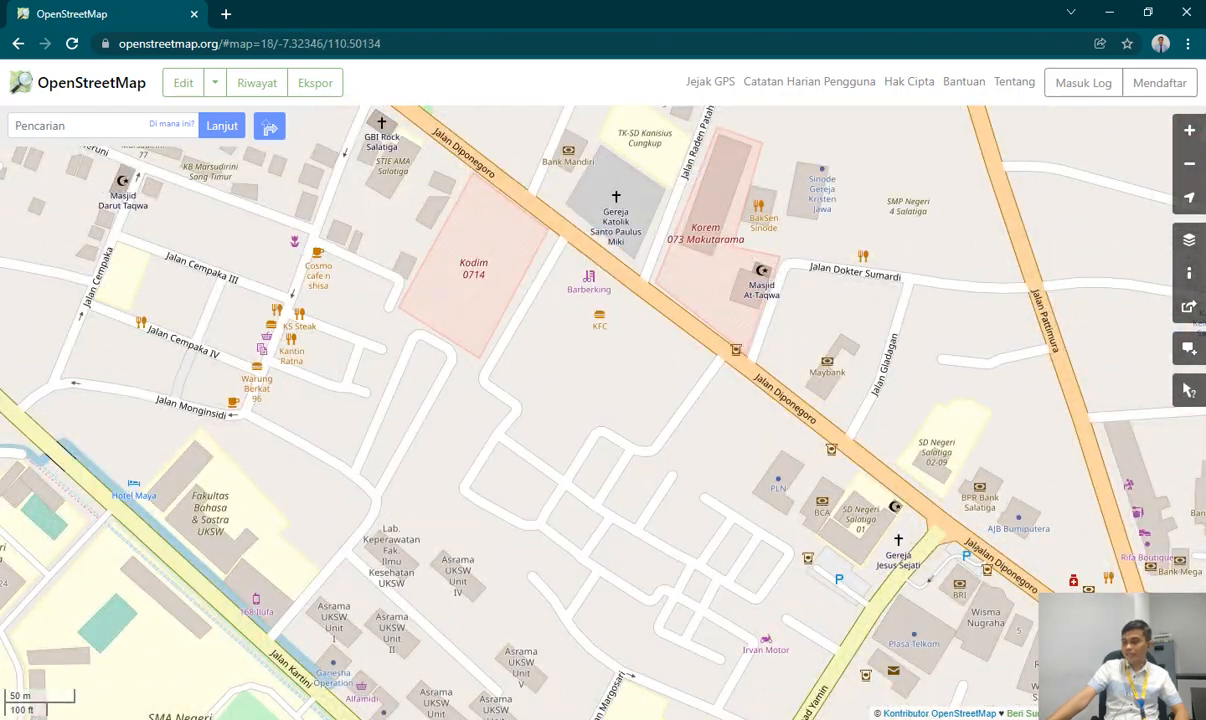
Follow Jalan Diponegoro from the roundabout near Jalan Pemuda back to the Universitas Kristen Satya Wacana campus.
{"action": "left_click_drag", "start_coordinate": [975, 490], "coordinate": [790, 100]}
{"action": "left_click_drag", "start_coordinate": [790, 160], "coordinate": [905, 440]}
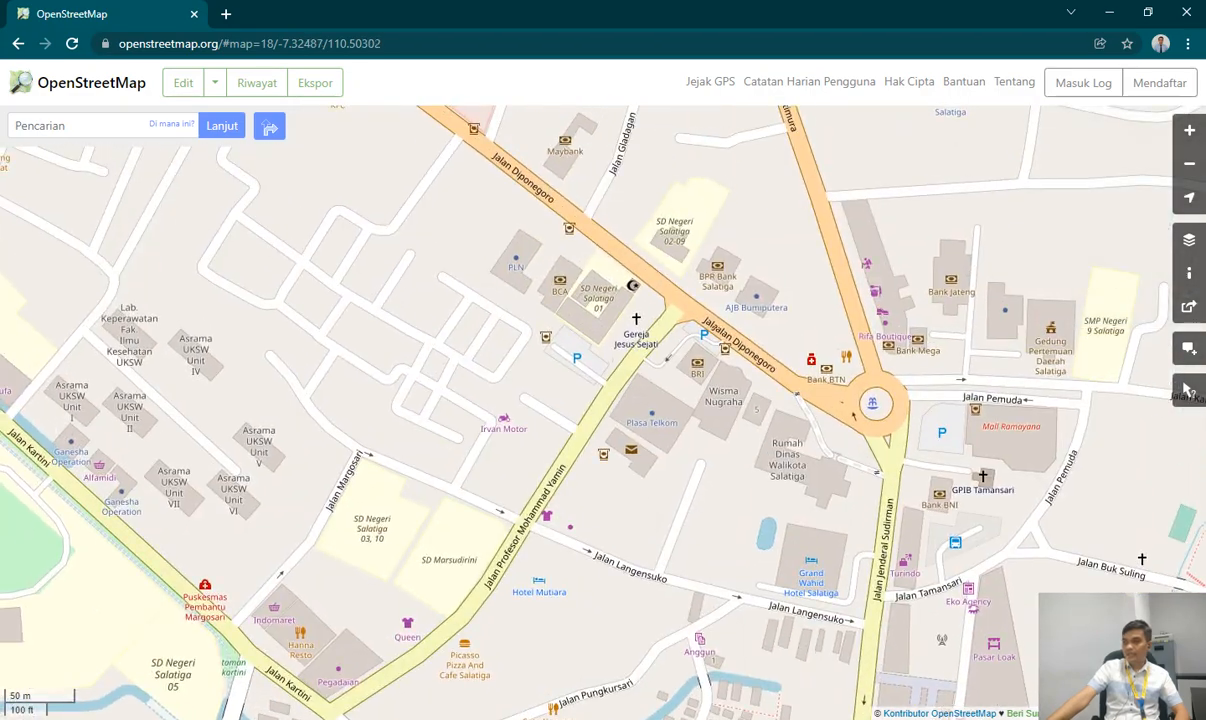
{"action": "left_click_drag", "start_coordinate": [490, 265], "coordinate": [740, 517]}
{"action": "left_click_drag", "start_coordinate": [590, 330], "coordinate": [712, 456]}
{"action": "left_click_drag", "start_coordinate": [600, 350], "coordinate": [670, 404]}
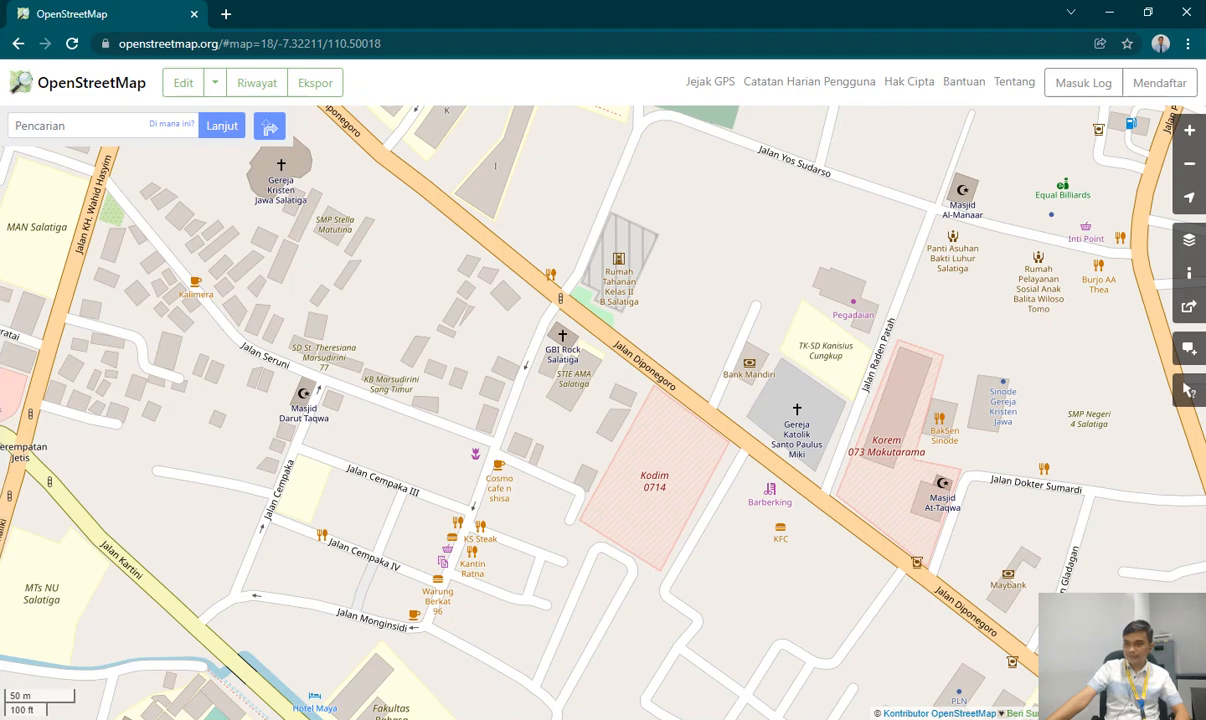
{"action": "left_click_drag", "start_coordinate": [600, 350], "coordinate": [672, 424]}
{"action": "left_click_drag", "start_coordinate": [600, 300], "coordinate": [659, 434]}
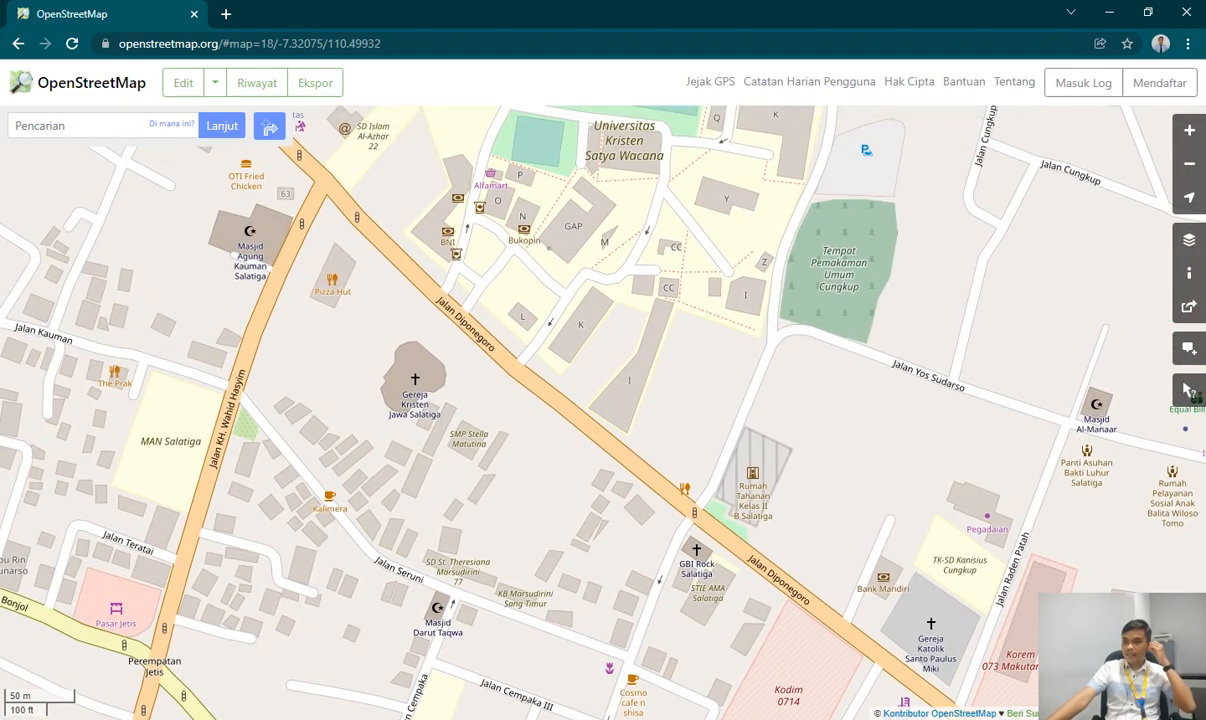
{"action": "left_click_drag", "start_coordinate": [610, 330], "coordinate": [602, 400]}
{"action": "left_click_drag", "start_coordinate": [606, 320], "coordinate": [587, 493]}
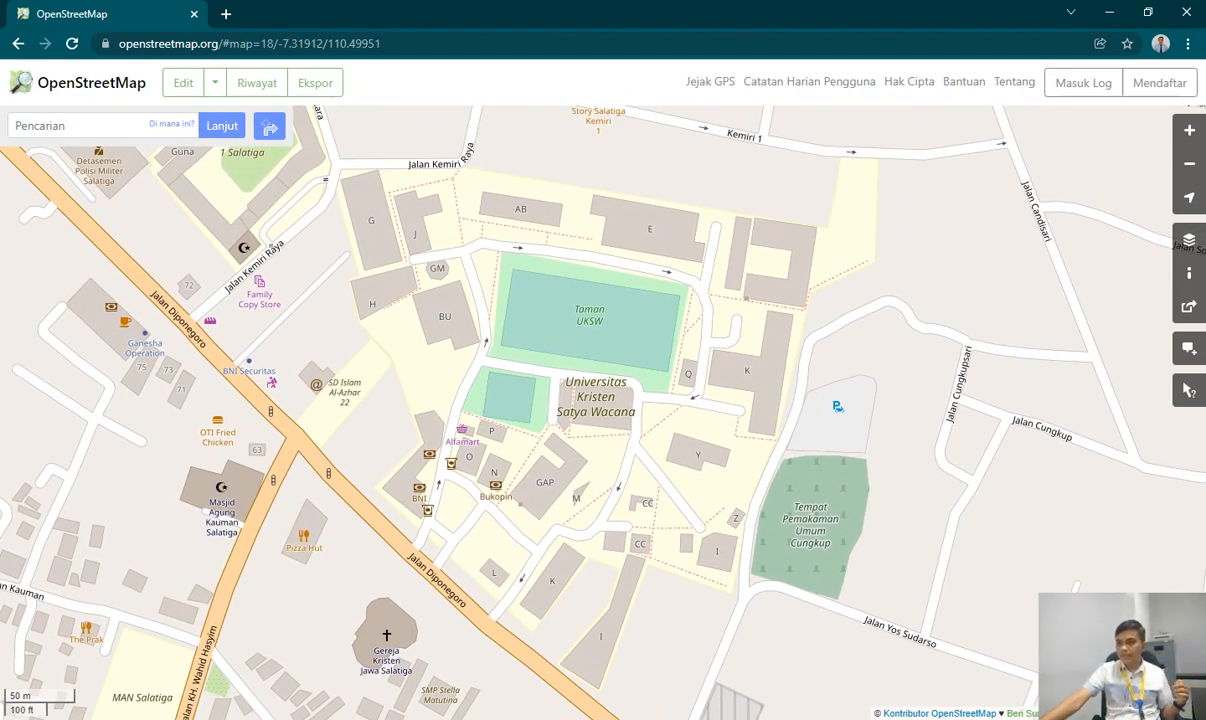
{"action": "left_click_drag", "start_coordinate": [587, 493], "coordinate": [595, 477]}
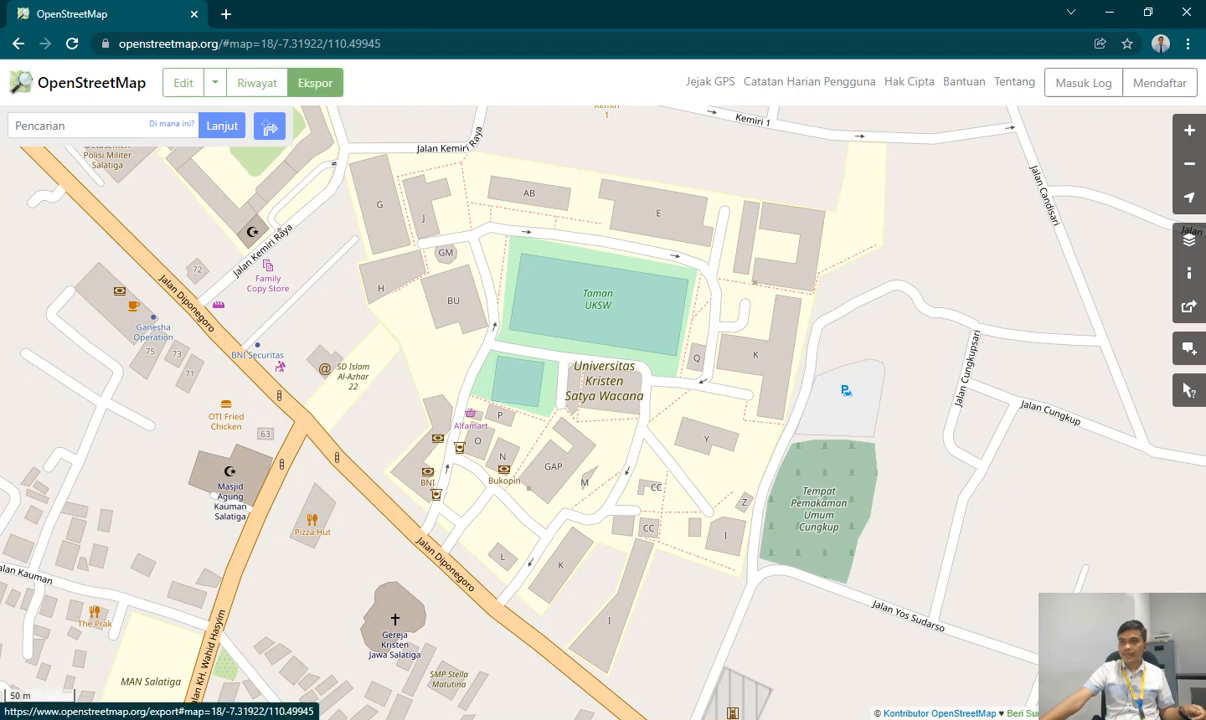
Set up an export with a manually selected area over the campus, about latitude -7.31755 to -7.32039 and longitude 110.49777 to 110.50026.
{"action": "left_click", "coordinate": [315, 83]}
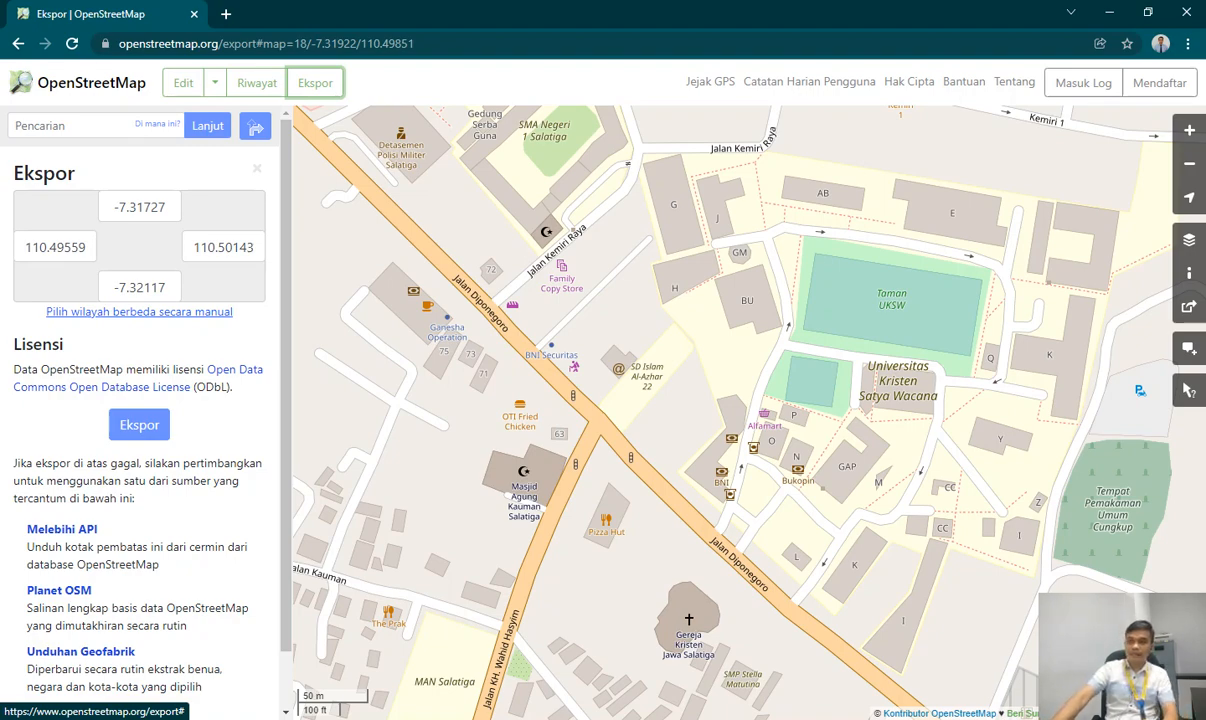
{"action": "left_click", "coordinate": [139, 311]}
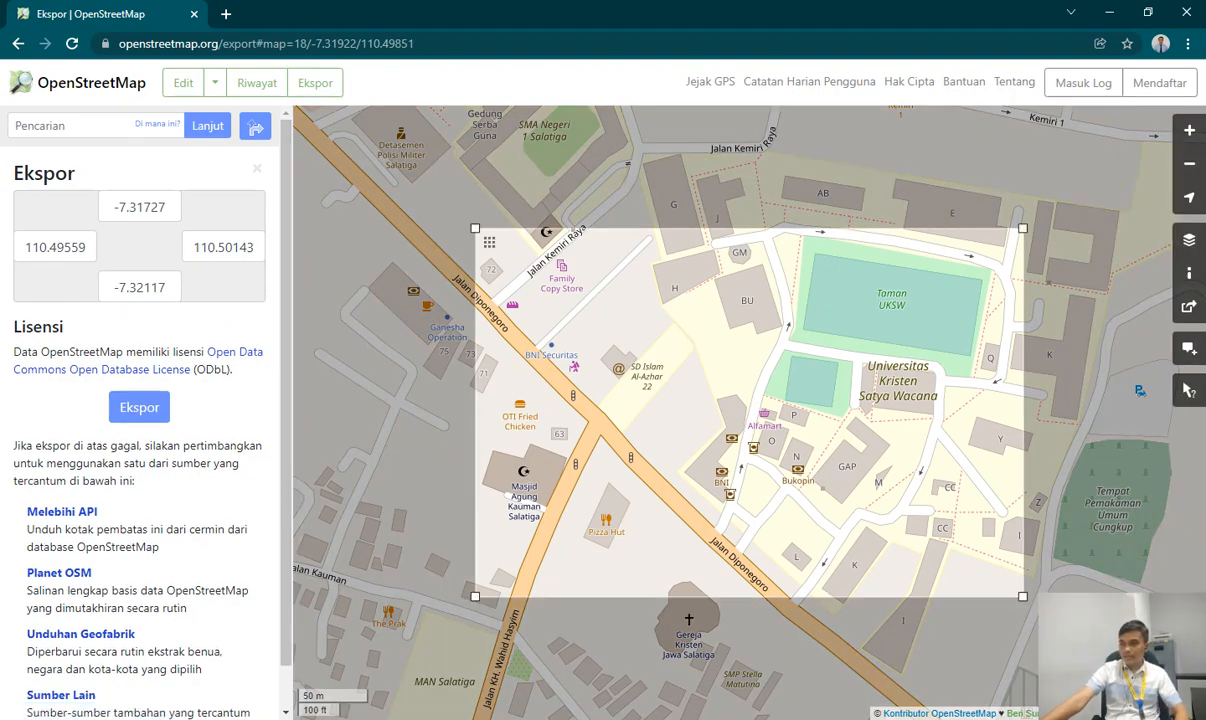
{"action": "left_click_drag", "start_coordinate": [475, 228], "coordinate": [634, 148]}
{"action": "left_click_drag", "start_coordinate": [800, 380], "coordinate": [622, 395]}
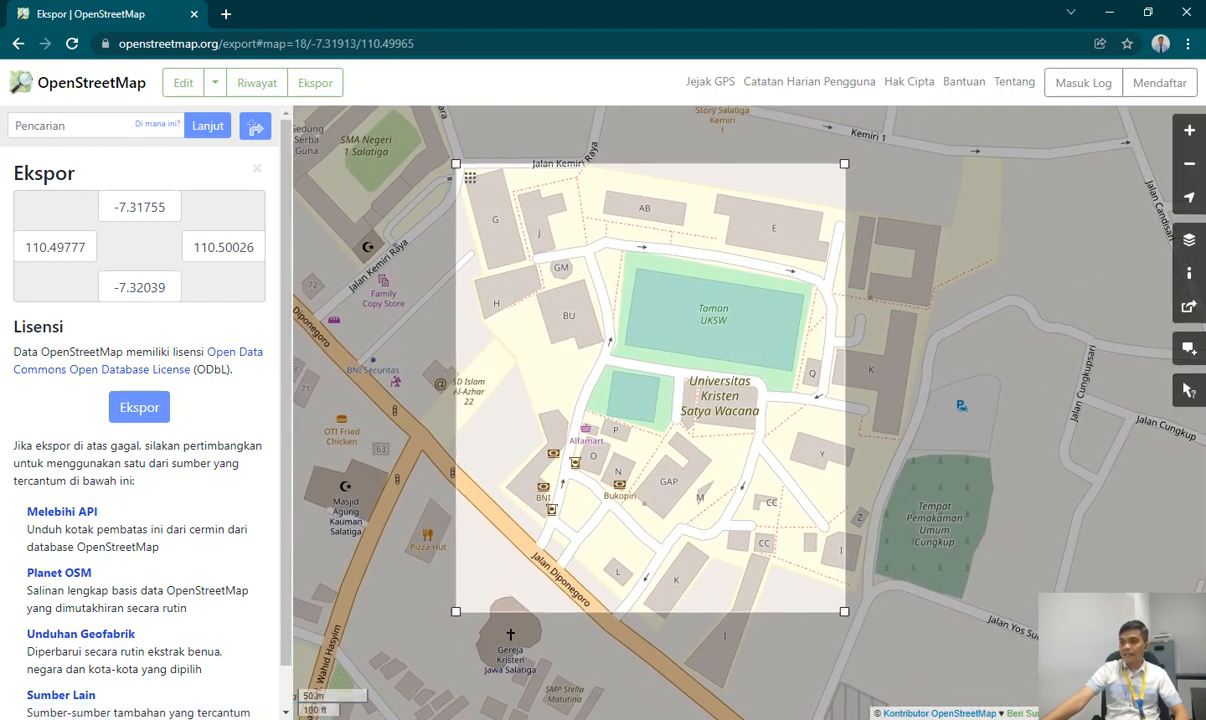
Enlarge the export area to latitude -7.31750 to -7.32092 and longitude 110.49743 to 110.50139, and export it as map.osm.
{"action": "left_click_drag", "start_coordinate": [844, 163], "coordinate": [1020, 159]}
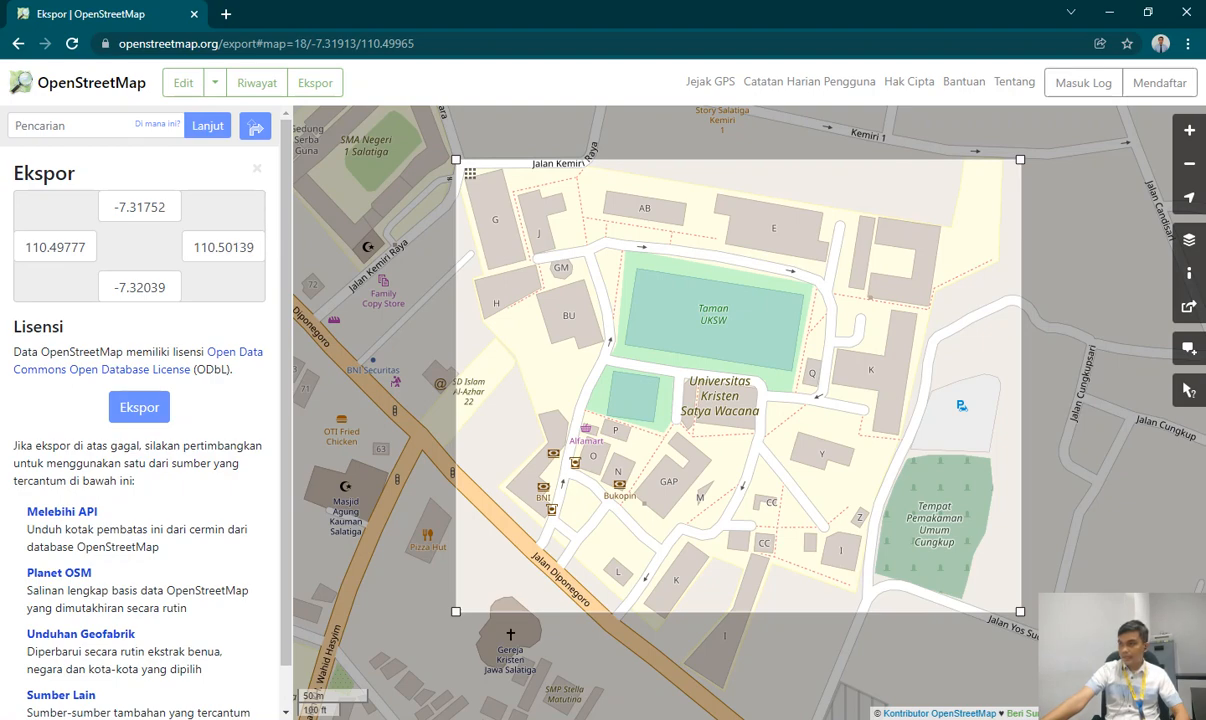
{"action": "left_click_drag", "start_coordinate": [1020, 159], "coordinate": [1020, 156]}
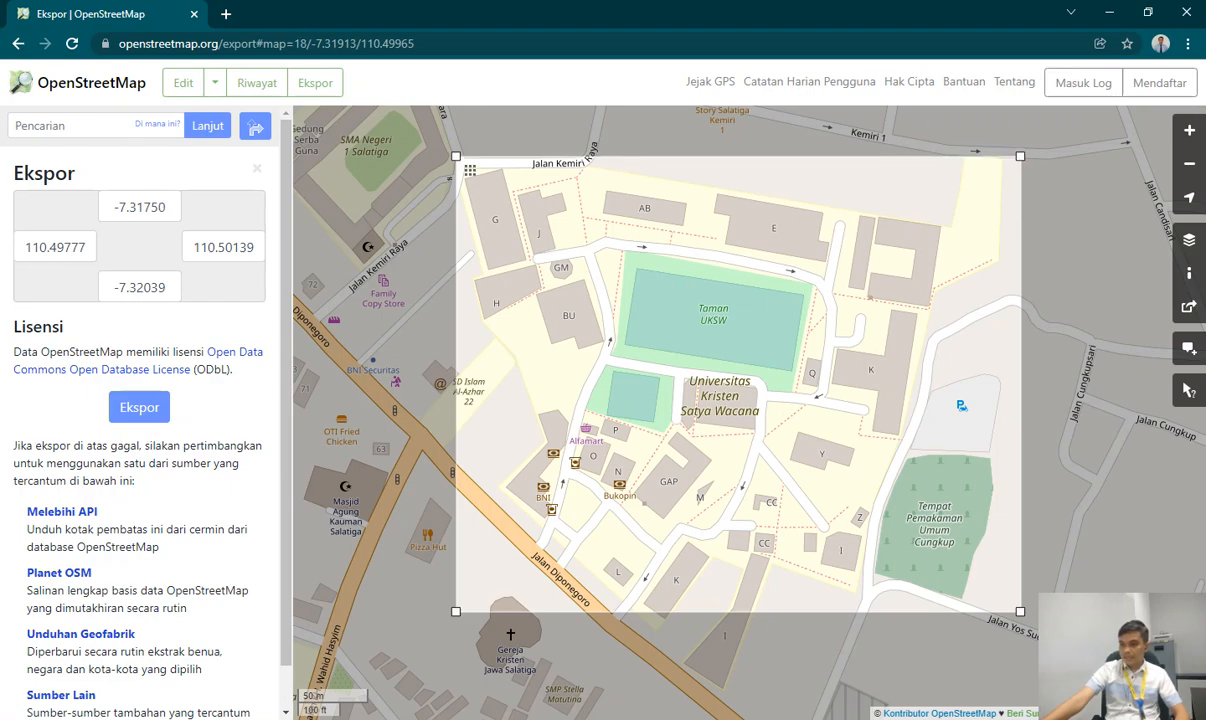
{"action": "left_click_drag", "start_coordinate": [456, 611], "coordinate": [406, 609]}
{"action": "left_click_drag", "start_coordinate": [401, 613], "coordinate": [401, 694]}
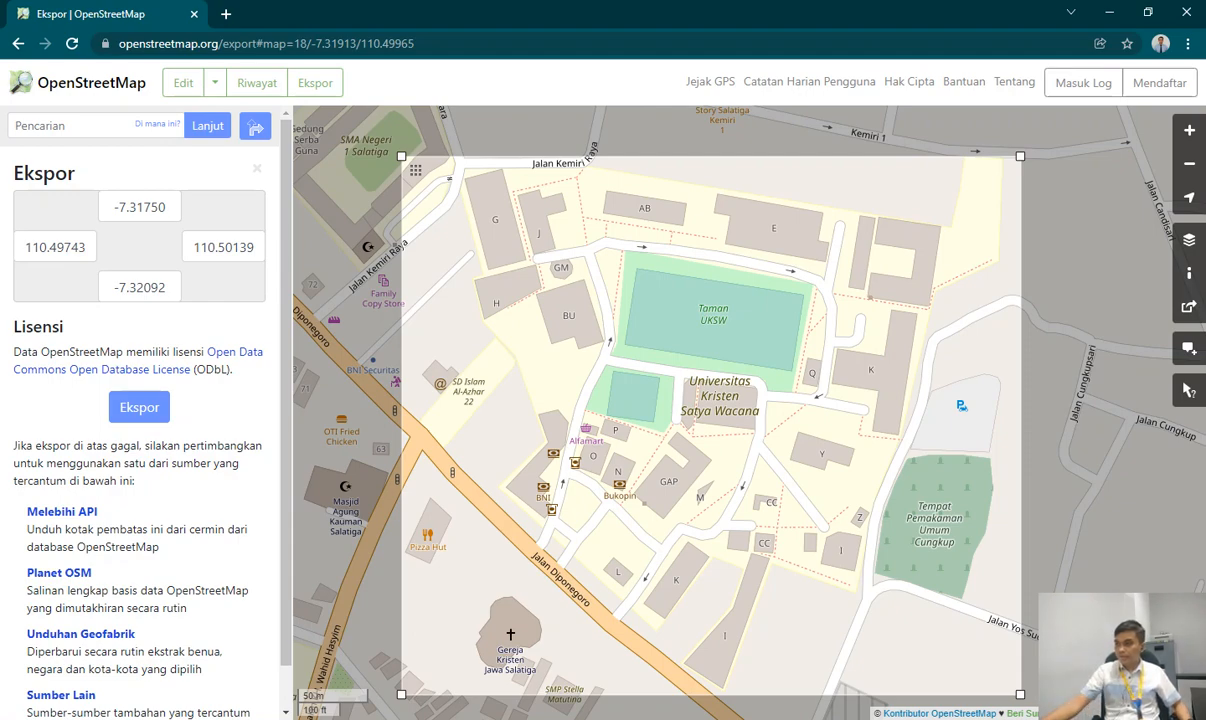
{"action": "left_click_drag", "start_coordinate": [711, 425], "coordinate": [712, 421]}
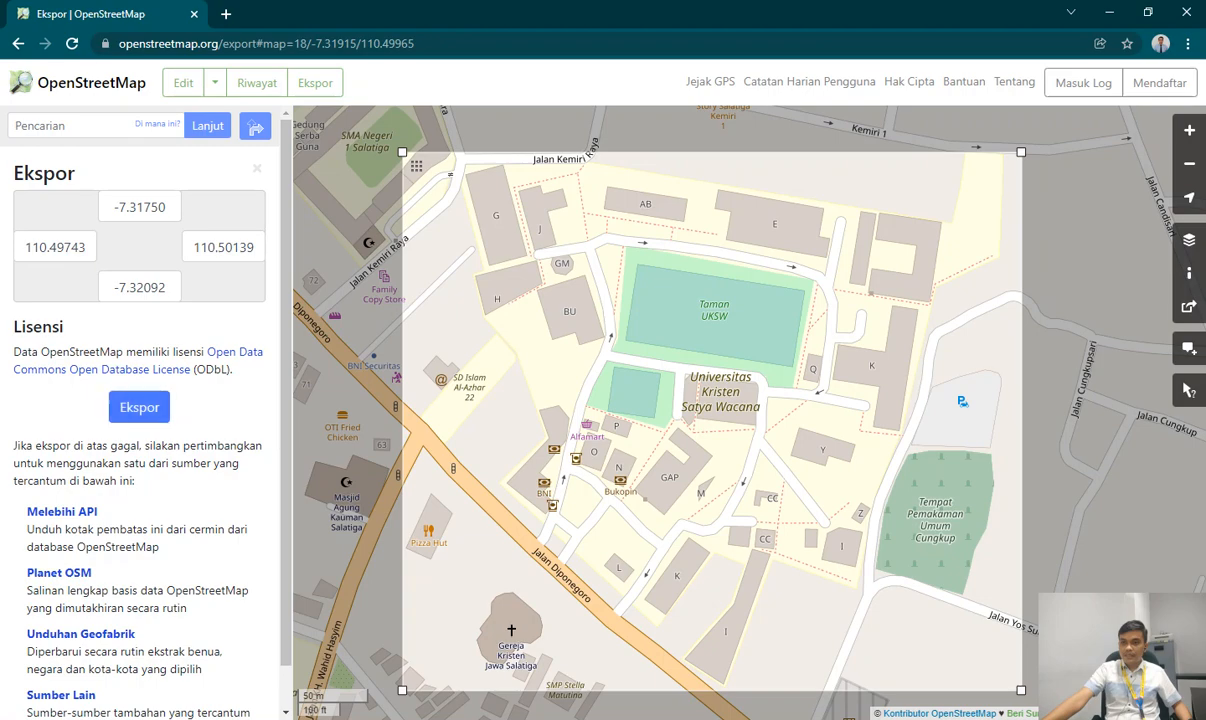
{"action": "left_click", "coordinate": [139, 407]}
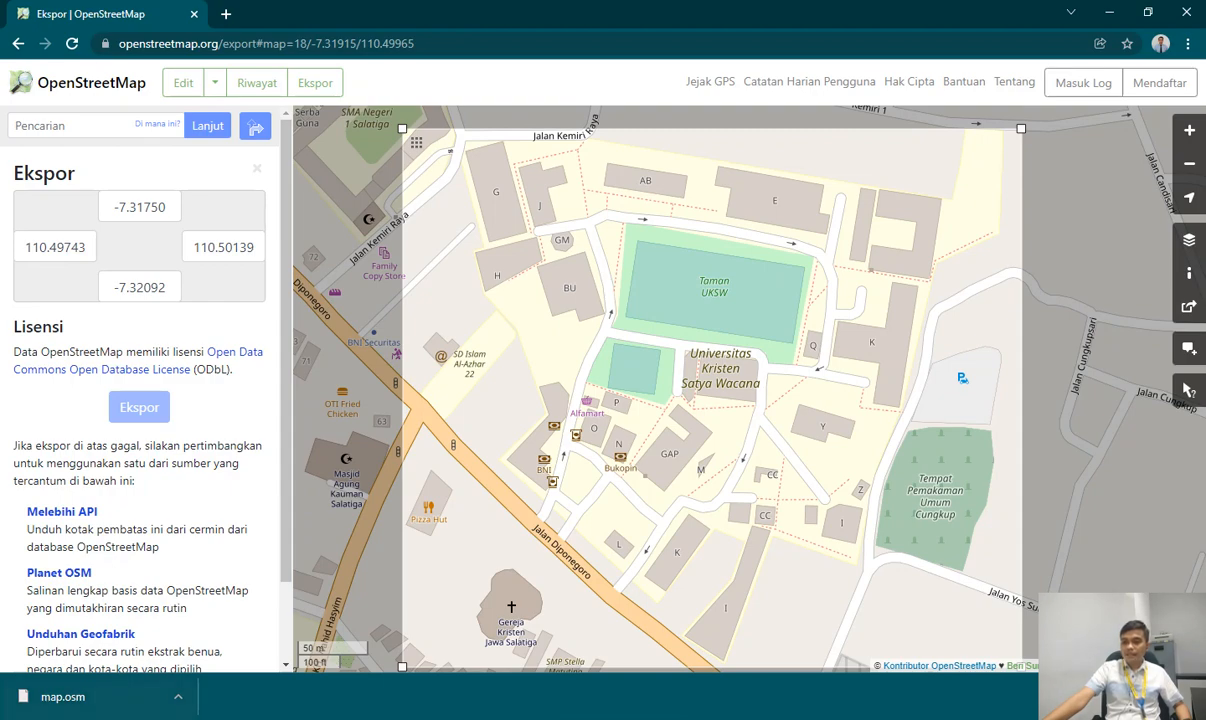
Load map.osm from the Downloads folder into QGIS with its lines, multilinestrings, multipolygons, other_relations and points layers.
{"action": "left_click", "coordinate": [178, 696]}
{"action": "left_click", "coordinate": [135, 612]}
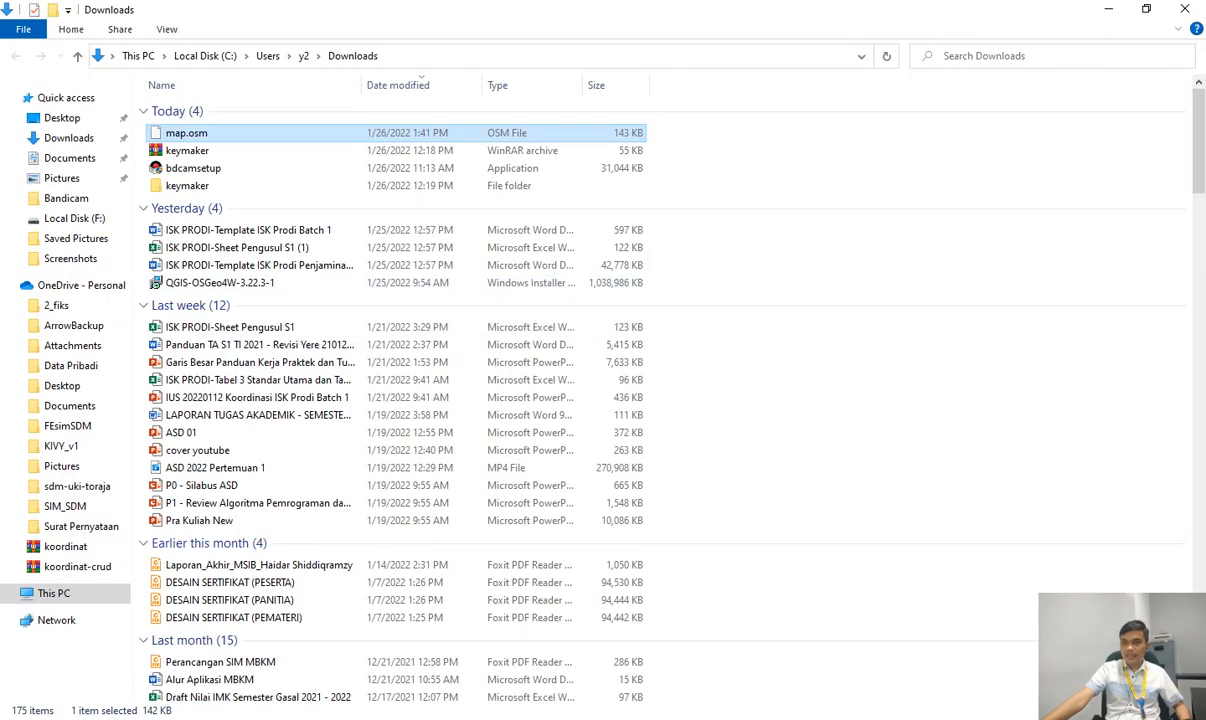
{"action": "left_click_drag", "start_coordinate": [190, 133], "coordinate": [500, 414]}
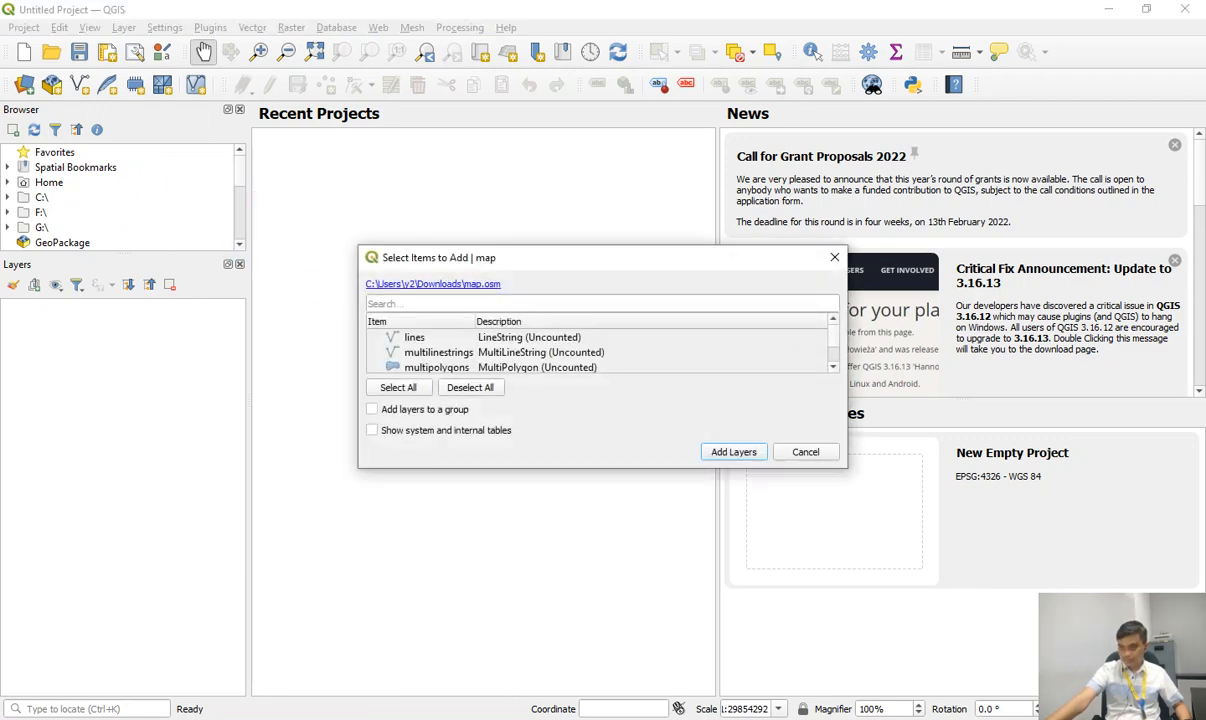
{"action": "left_click_drag", "start_coordinate": [541, 245], "coordinate": [515, 122]}
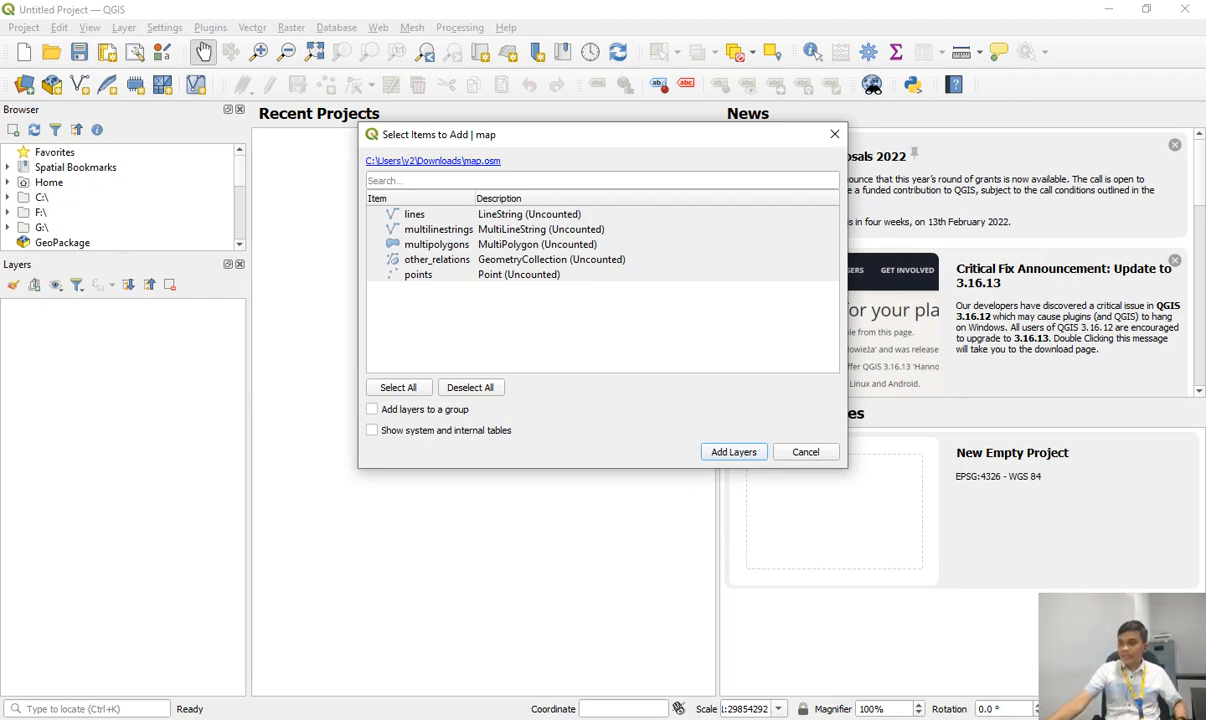
{"action": "key", "text": "Return"}
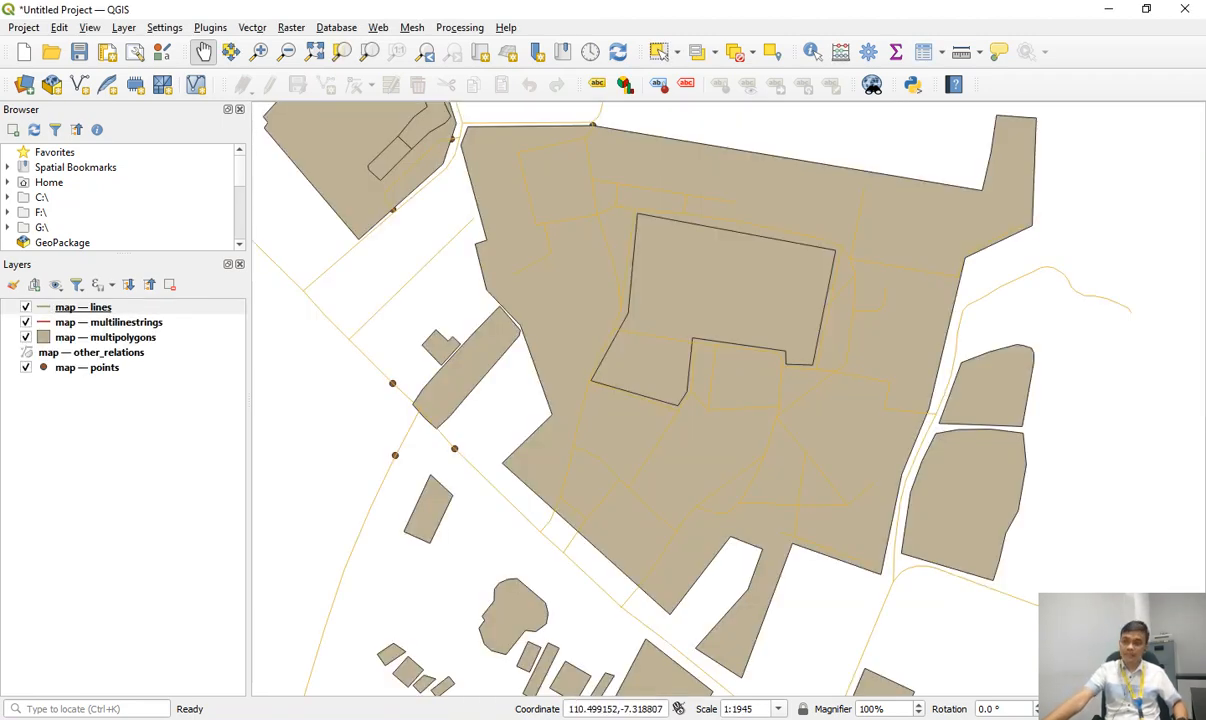
{"action": "scroll", "coordinate": [681, 344], "scroll_direction": "down", "scroll_amount": 4}
{"action": "scroll", "coordinate": [681, 344], "scroll_direction": "up", "scroll_amount": 3}
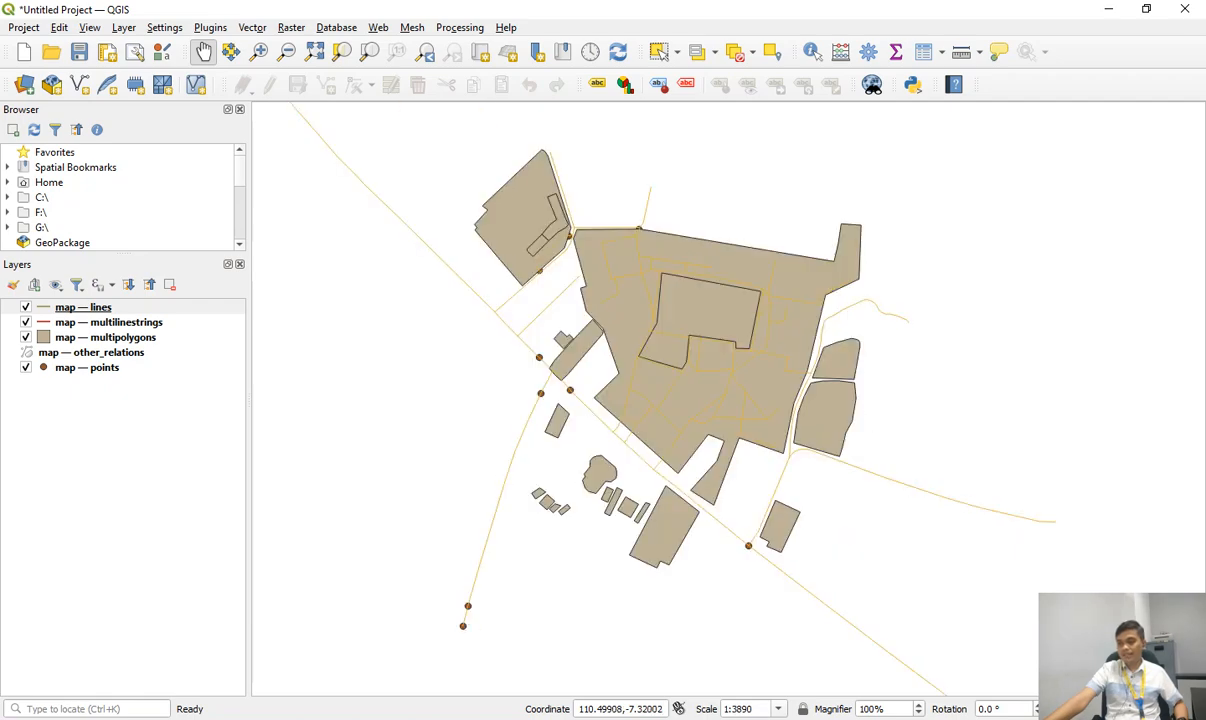
Hide the lines, multilinestrings, multipolygons and points layers, and show them again one at a time to examine each.
{"action": "key", "text": "alt+Tab"}
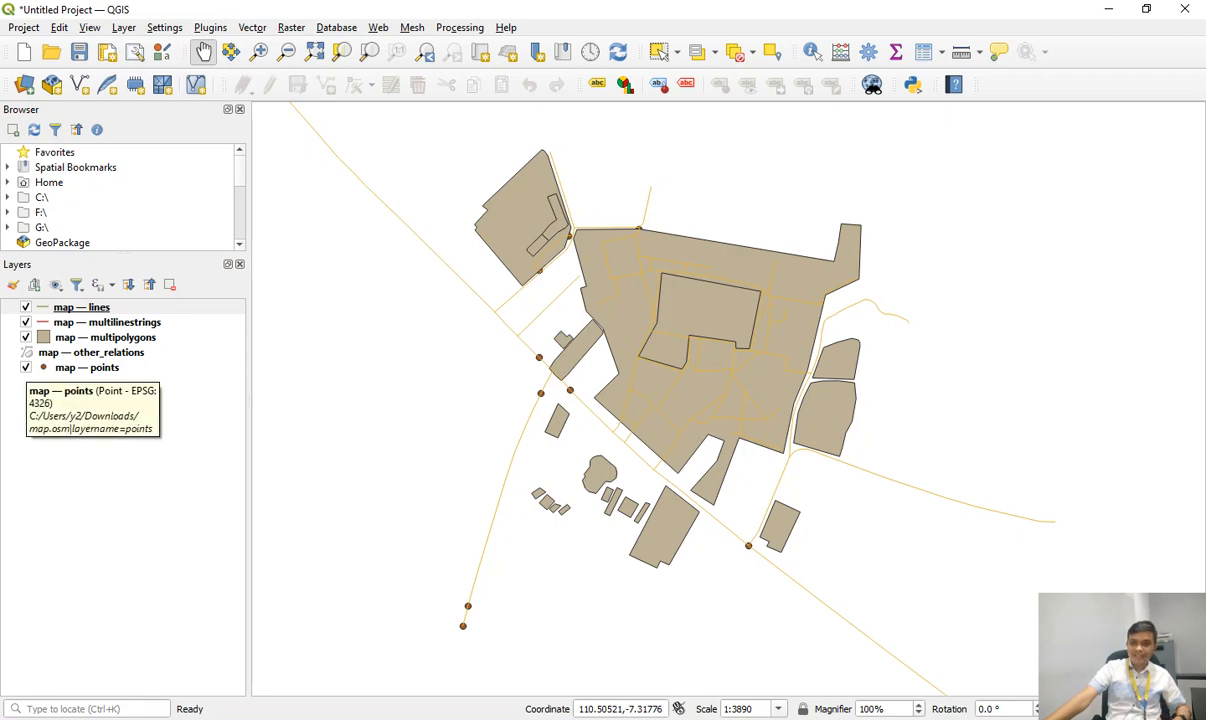
{"action": "left_click", "coordinate": [25, 367]}
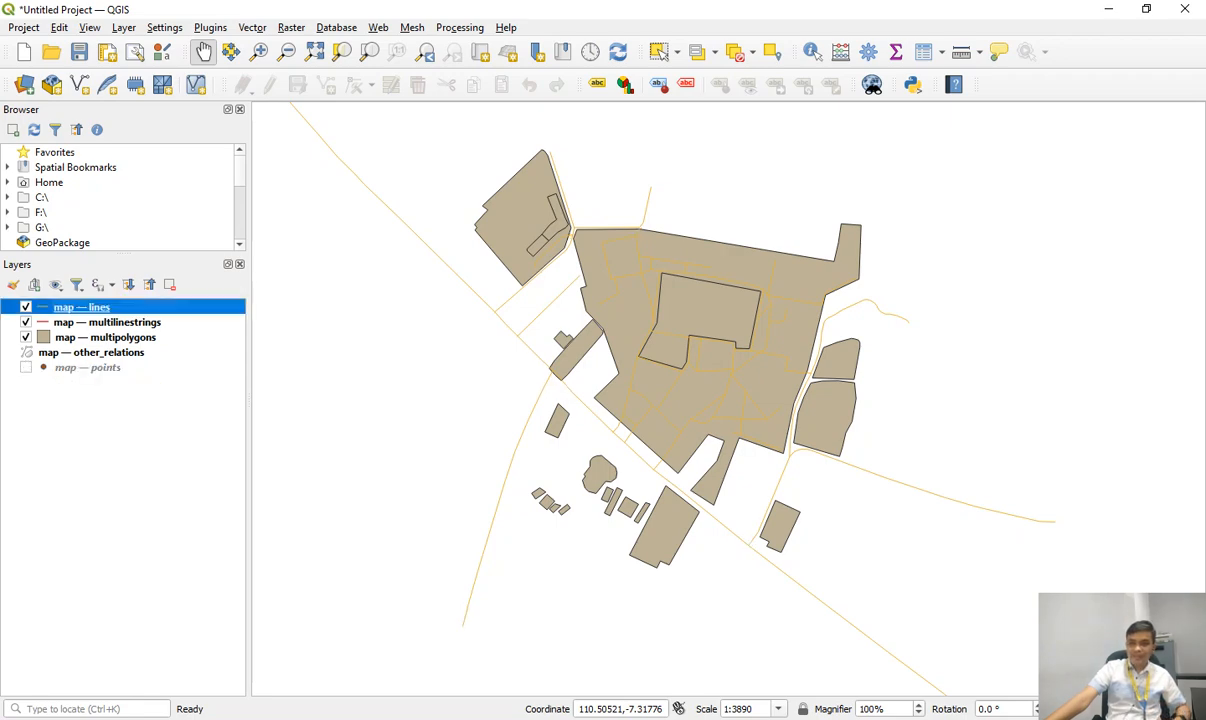
{"action": "left_click", "coordinate": [25, 337]}
{"action": "left_click", "coordinate": [25, 307]}
{"action": "left_click", "coordinate": [25, 322]}
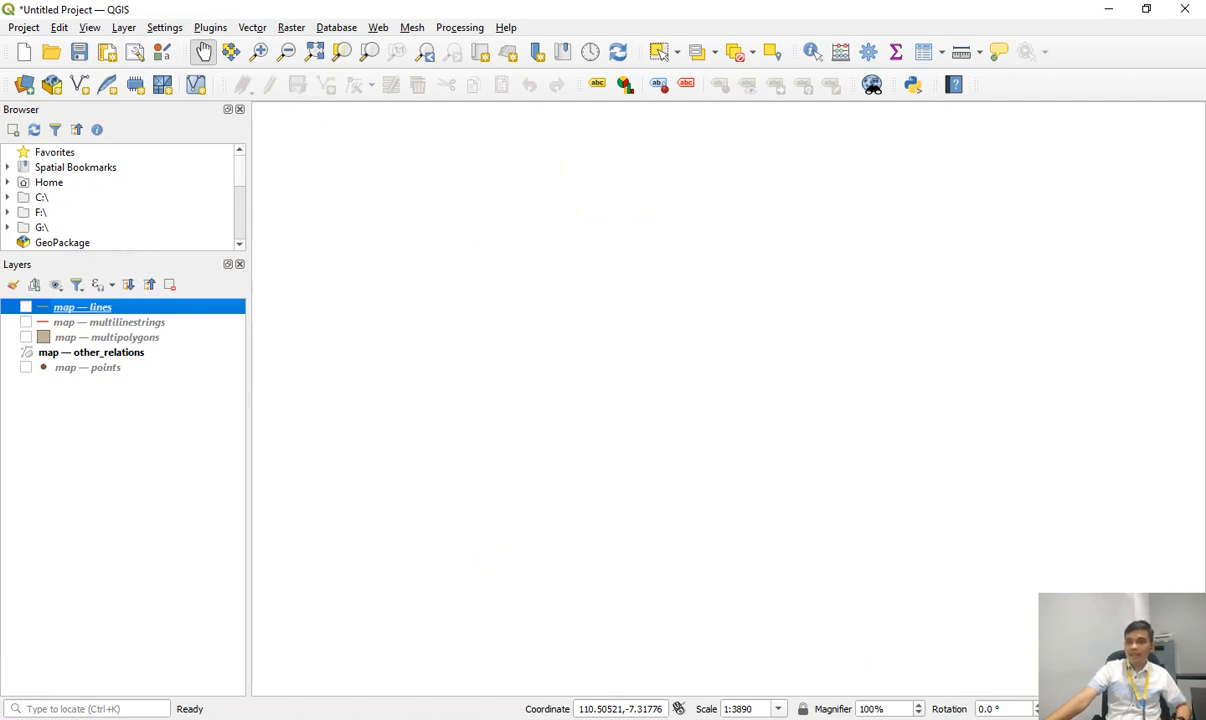
{"action": "left_click", "coordinate": [25, 307]}
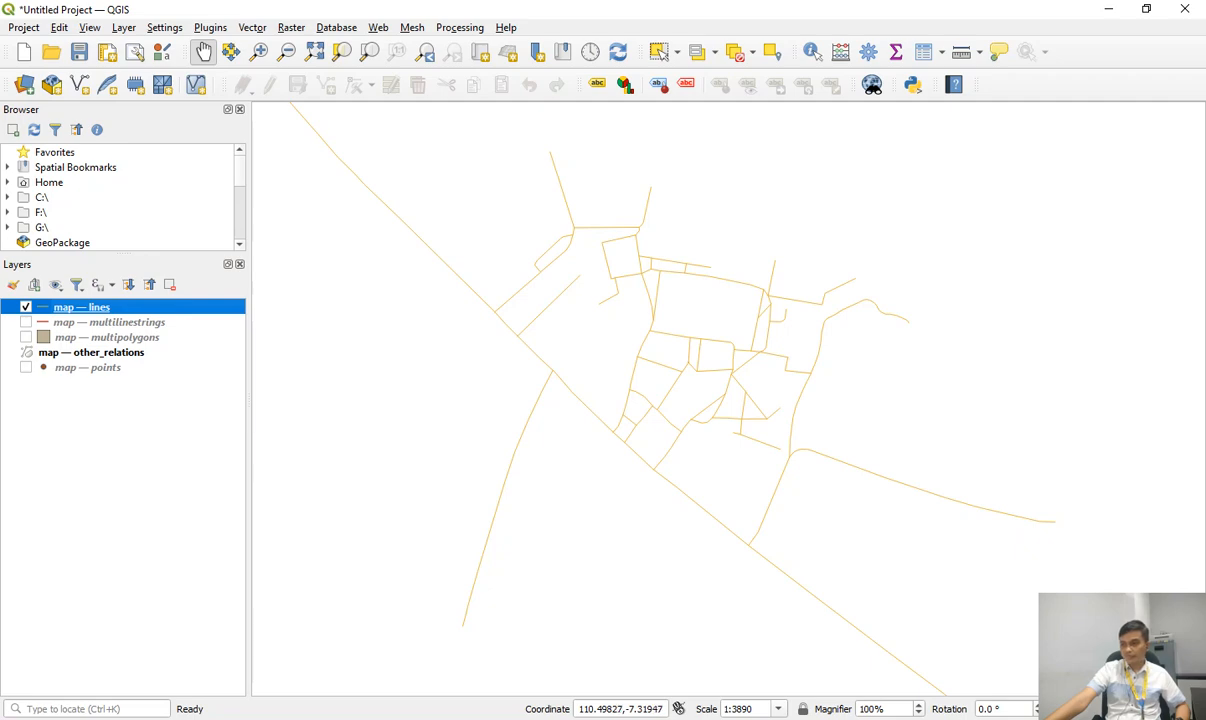
{"action": "left_click", "coordinate": [25, 322]}
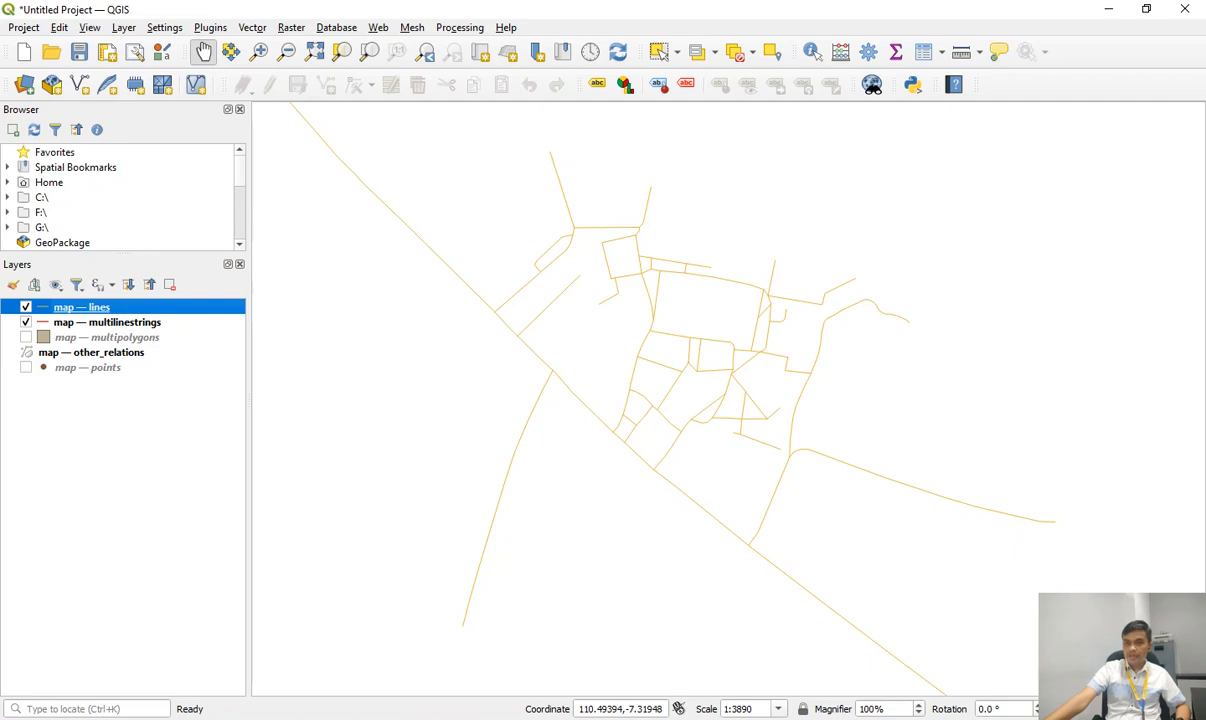
{"action": "left_click", "coordinate": [26, 337]}
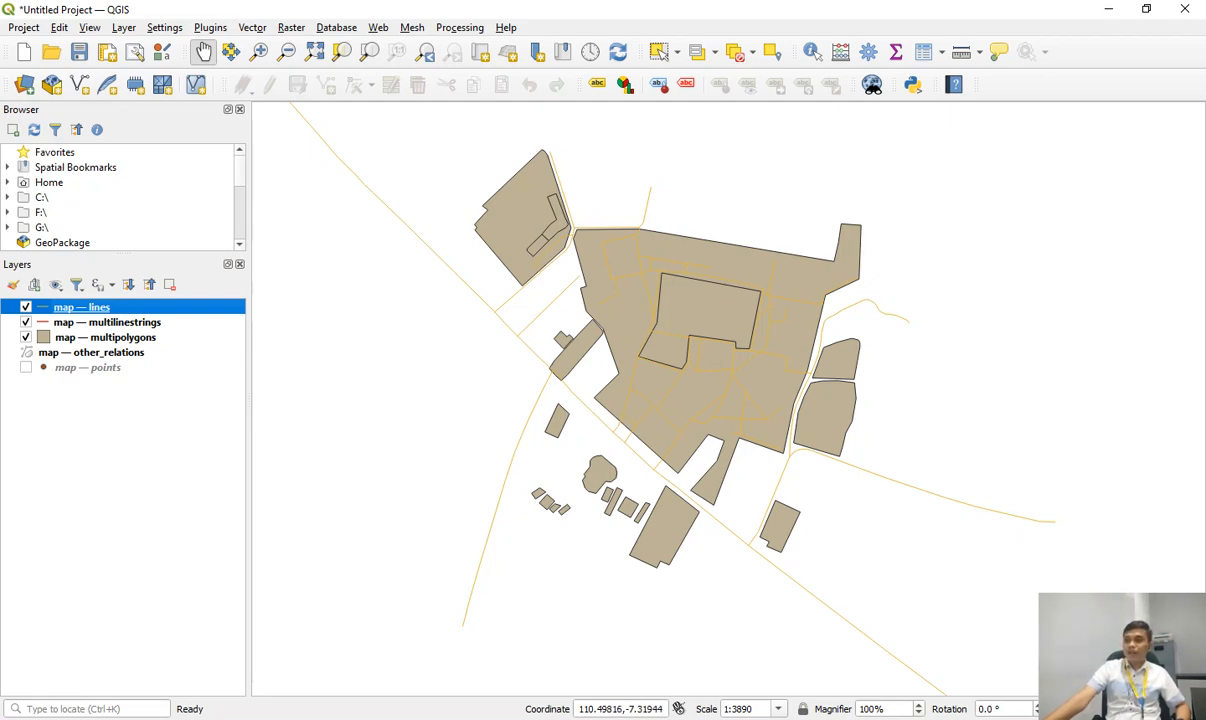
{"action": "left_click", "coordinate": [26, 367]}
{"action": "left_click", "coordinate": [87, 367]}
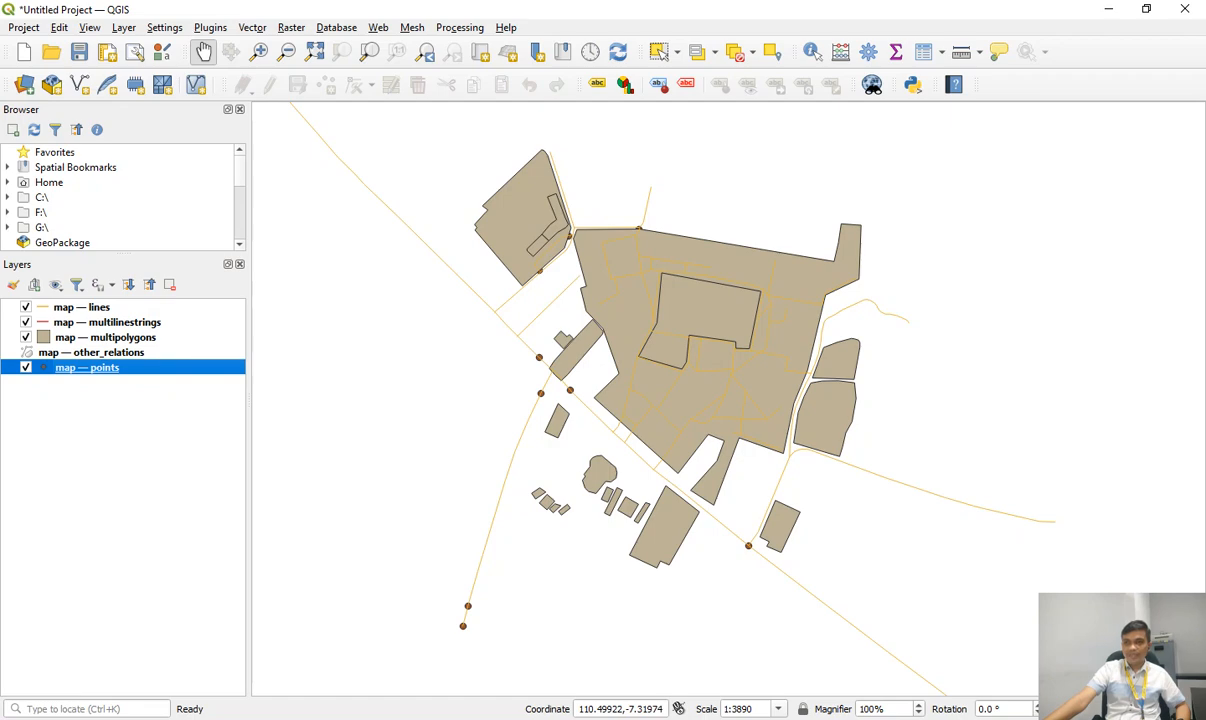
Switch to the PowerPoint presentation, add a third slide and paste the OpenStreetMap export screenshot at a reduced size.
{"action": "key", "text": "alt+Tab"}
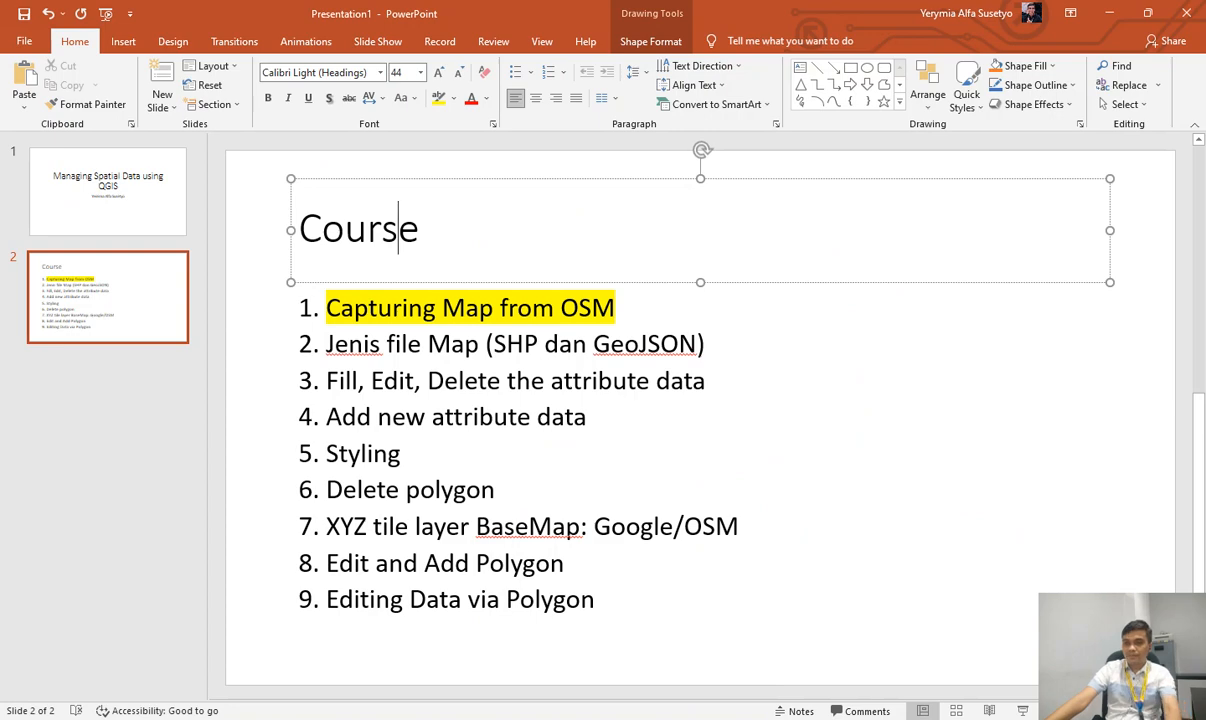
{"action": "left_click", "coordinate": [161, 82]}
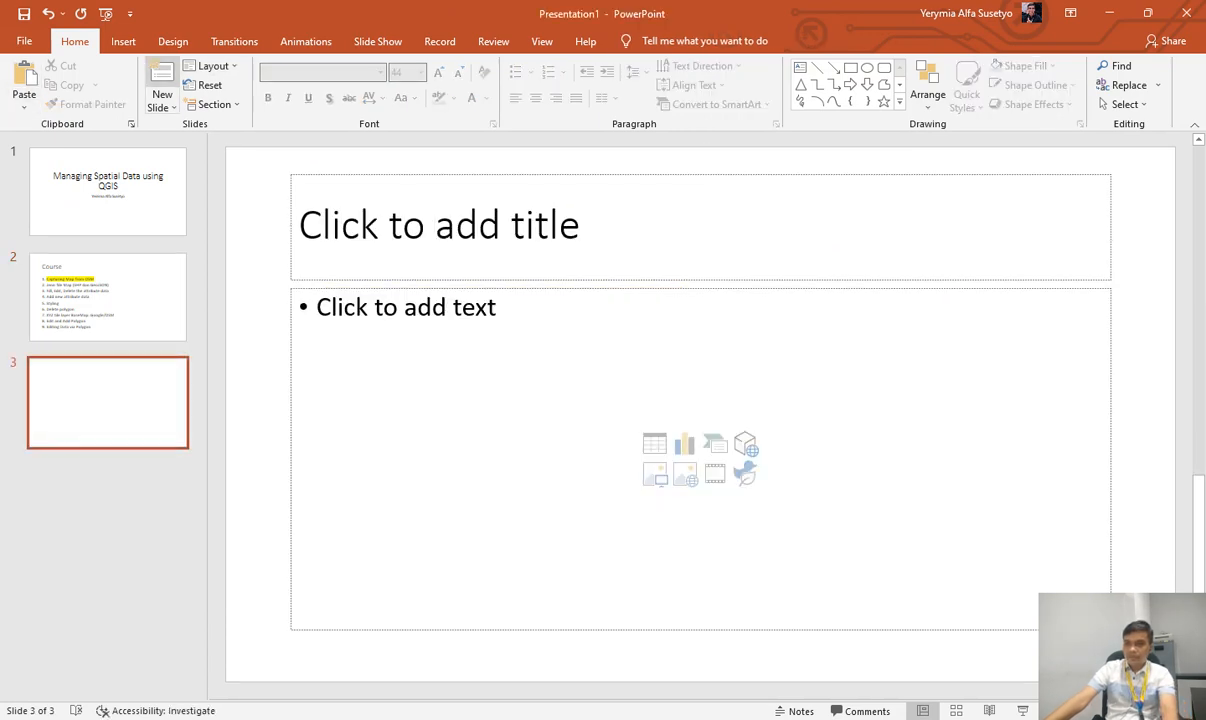
{"action": "key", "text": "ctrl+v"}
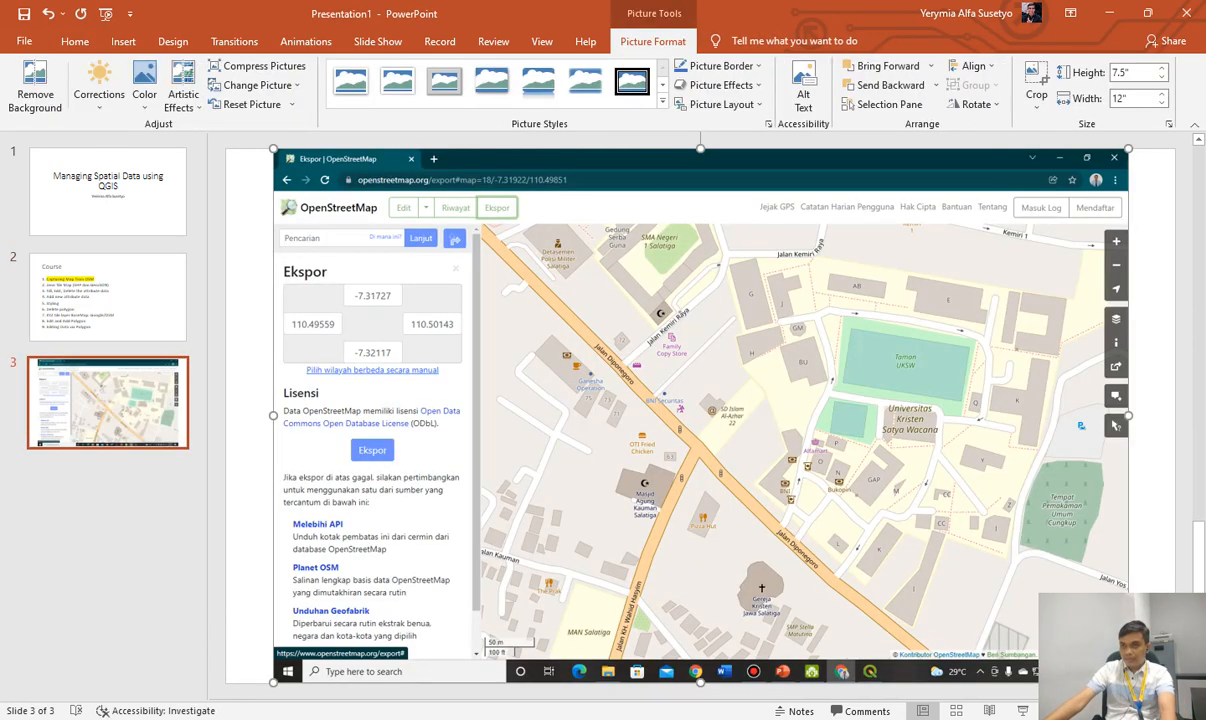
{"action": "left_click_drag", "start_coordinate": [273, 149], "coordinate": [497, 287]}
Copy the "1. Capturing Map from OSM" line from the Course slide into the title of slide 3.
{"action": "left_click", "coordinate": [107, 297]}
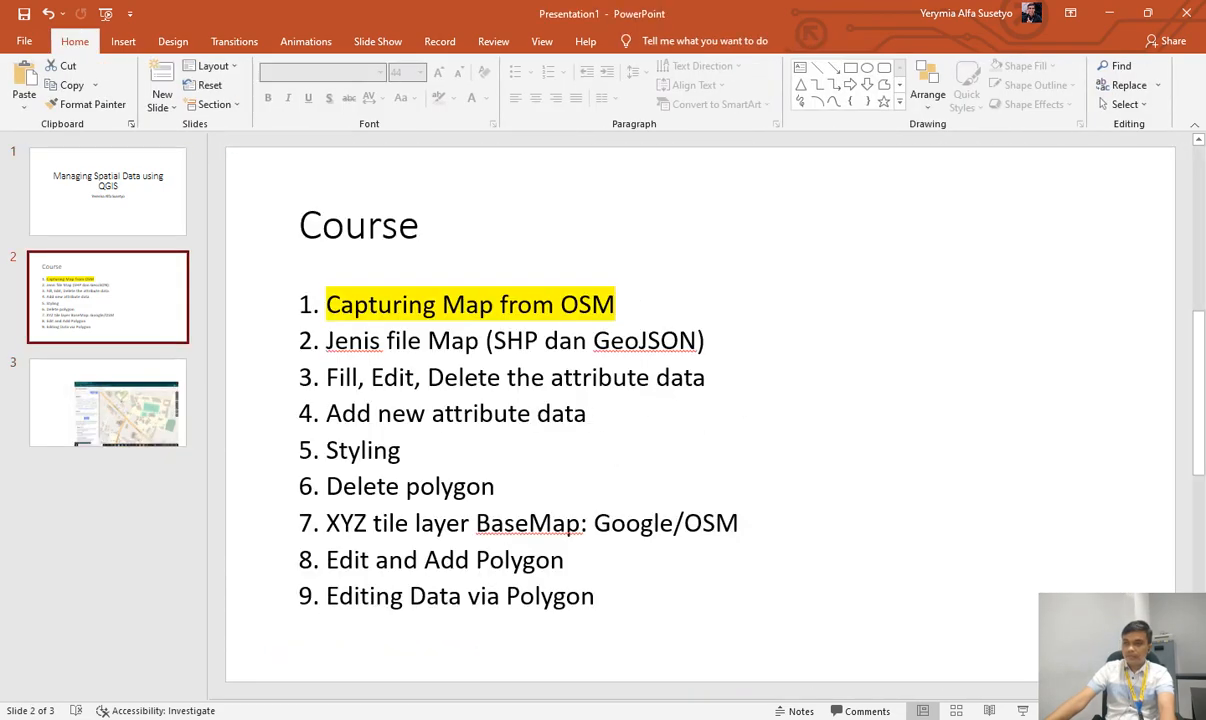
{"action": "left_click_drag", "start_coordinate": [617, 305], "coordinate": [299, 305]}
{"action": "key", "text": "ctrl+c"}
{"action": "left_click", "coordinate": [107, 403]}
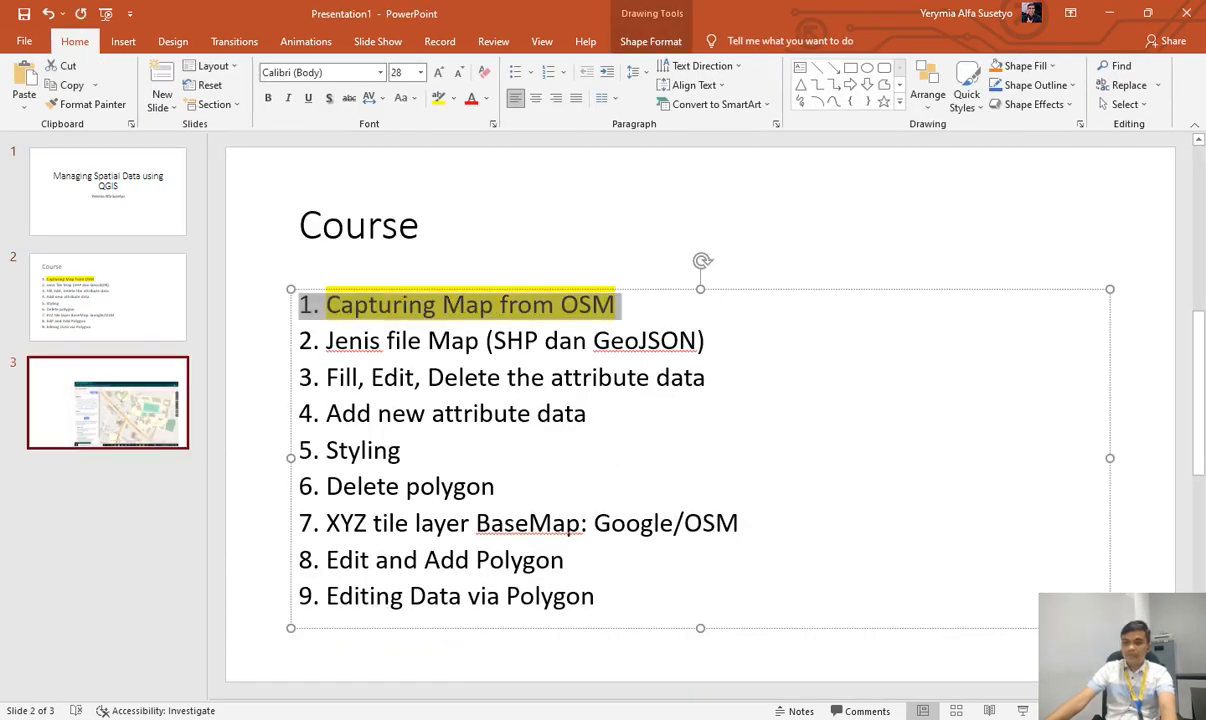
{"action": "left_click", "coordinate": [440, 229]}
{"action": "key", "text": "ctrl+v"}
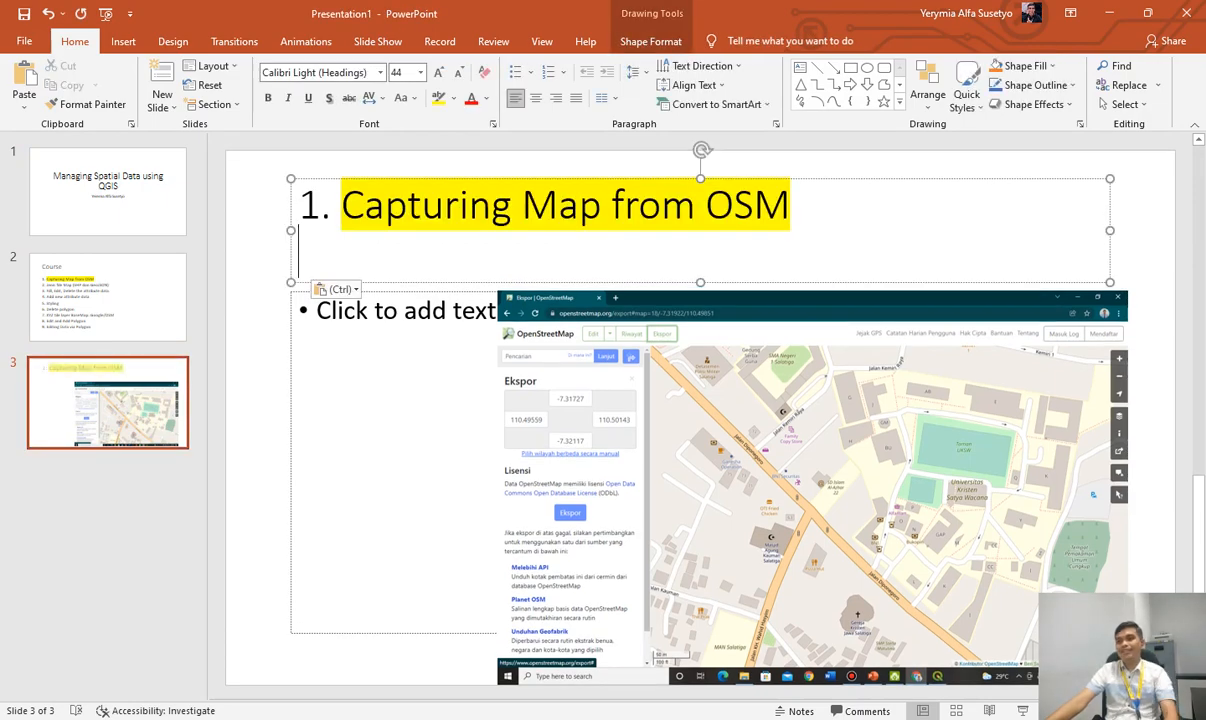
Move the OpenStreetMap screenshot on slide 3 so it is roughly centred below the title.
{"action": "left_click_drag", "start_coordinate": [813, 487], "coordinate": [648, 486]}
{"action": "left_click_drag", "start_coordinate": [644, 487], "coordinate": [666, 476]}
{"action": "key", "text": "Escape"}
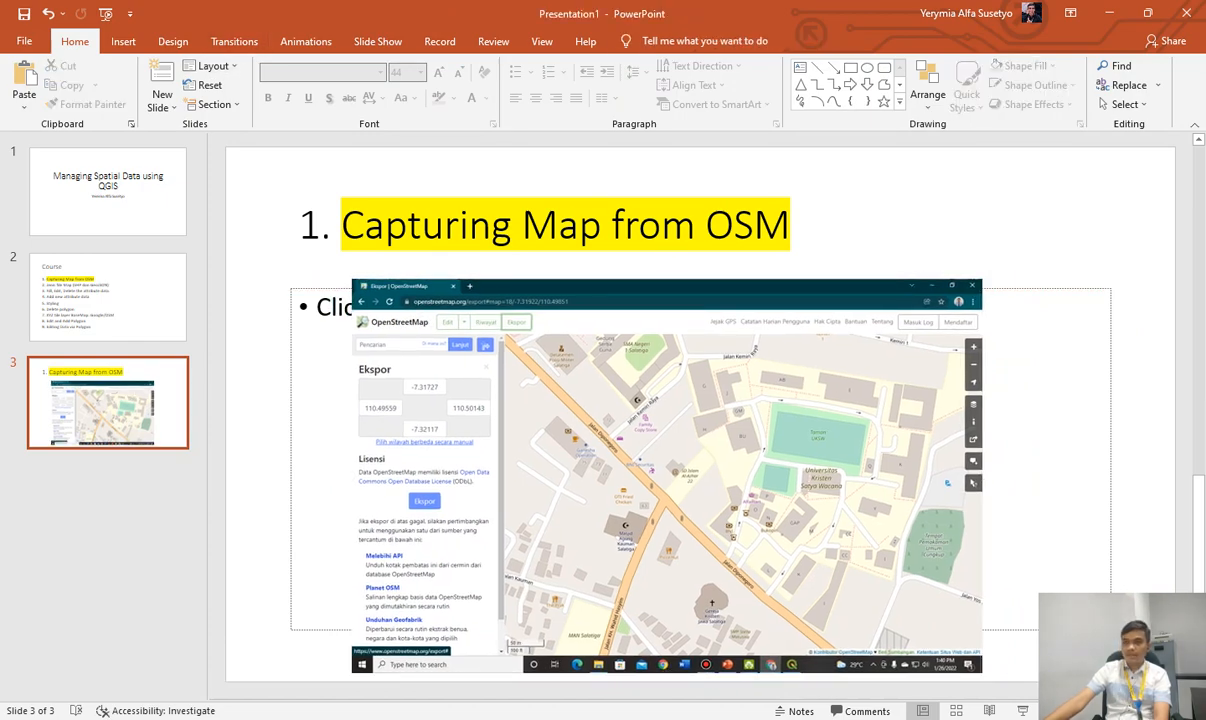
Add a fourth slide, paste a screenshot of the QGIS window with the map layers and shift it slightly left.
{"action": "left_click", "coordinate": [157, 78]}
{"action": "key", "text": "alt+Tab"}
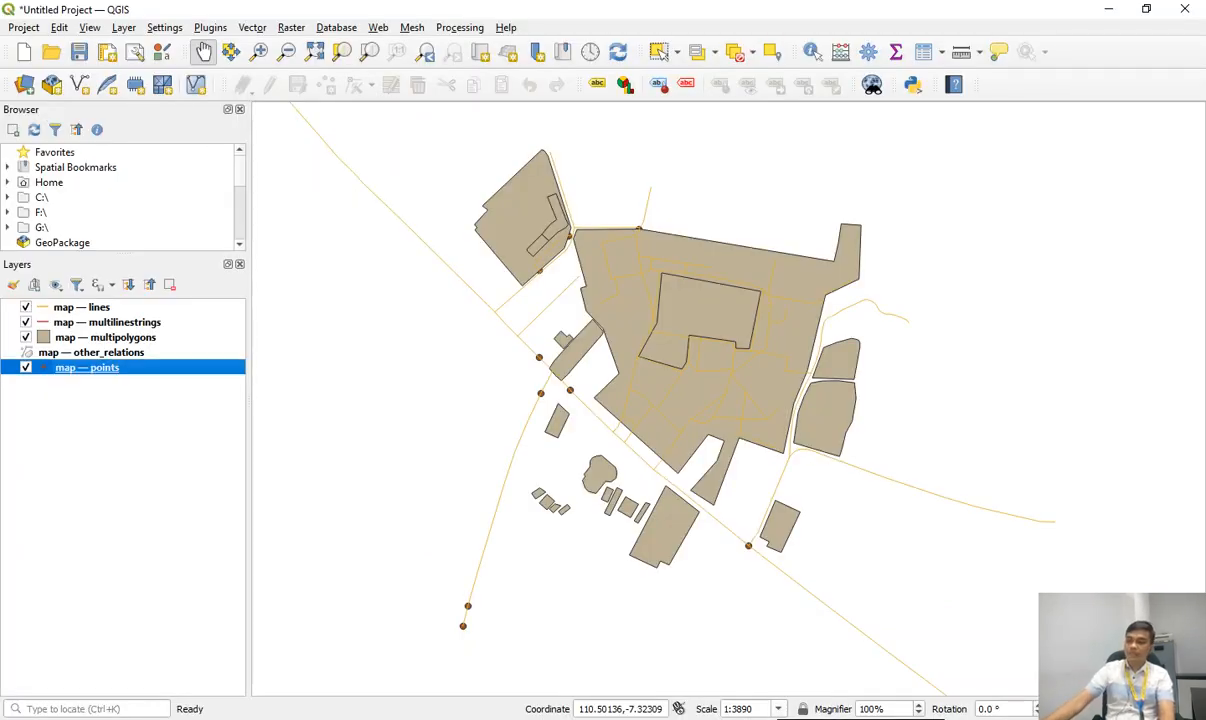
{"action": "key", "text": "alt+Tab"}
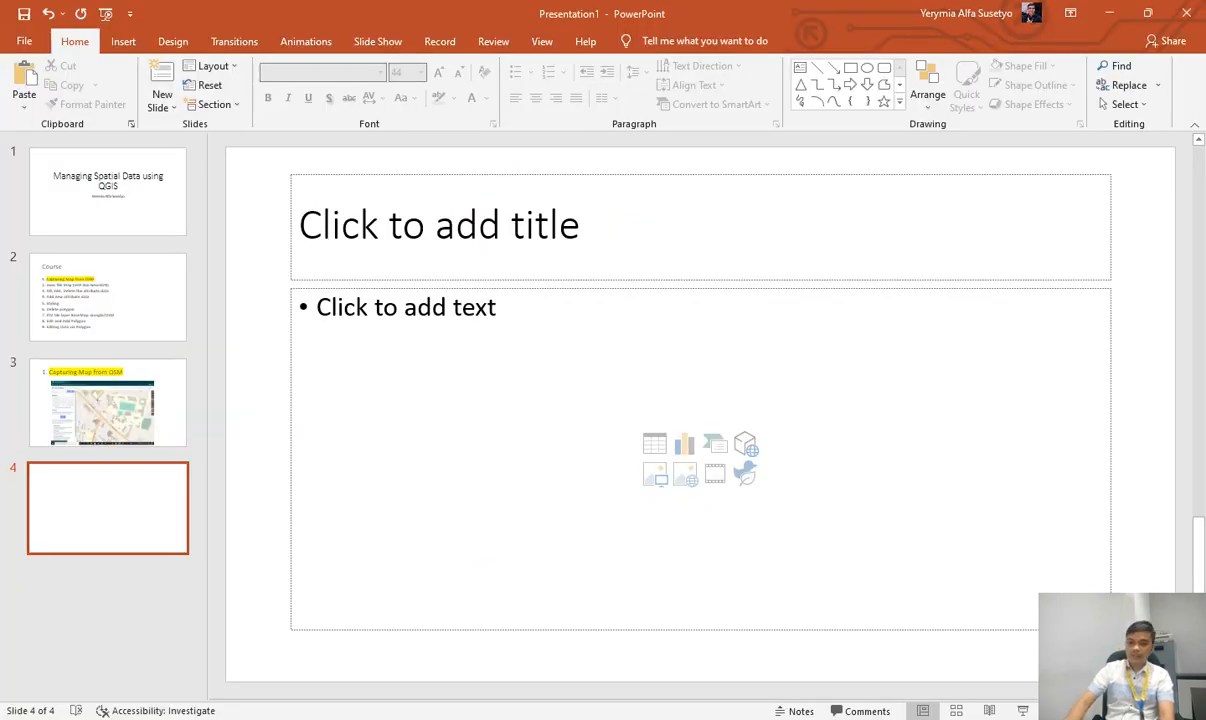
{"action": "key", "text": "ctrl+v"}
{"action": "left_click_drag", "start_coordinate": [700, 416], "coordinate": [672, 416]}
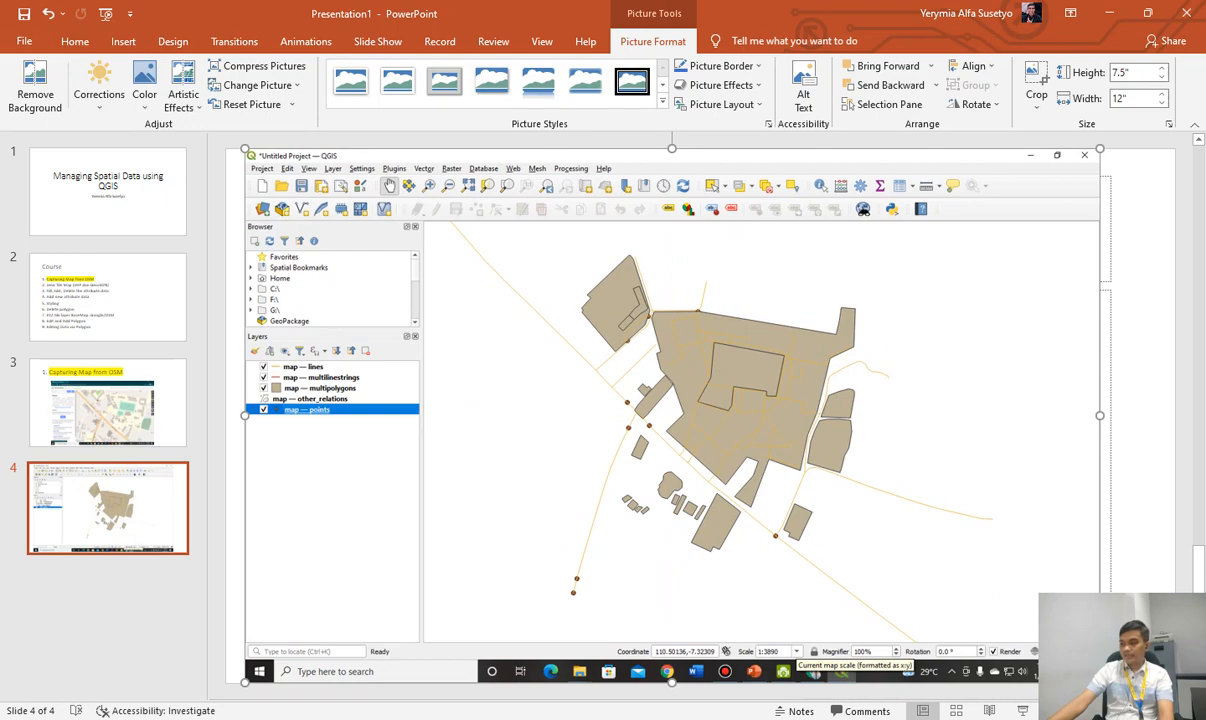
{"action": "key", "text": "Escape"}
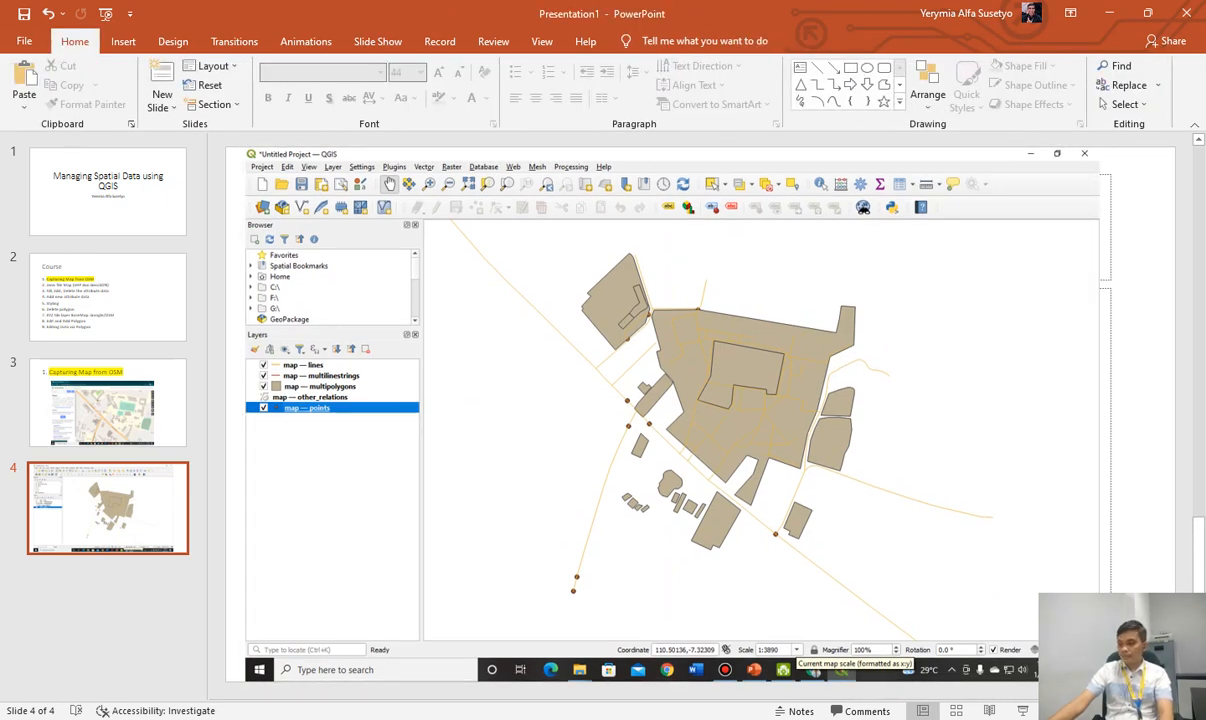
{"action": "key", "text": "alt+Tab"}
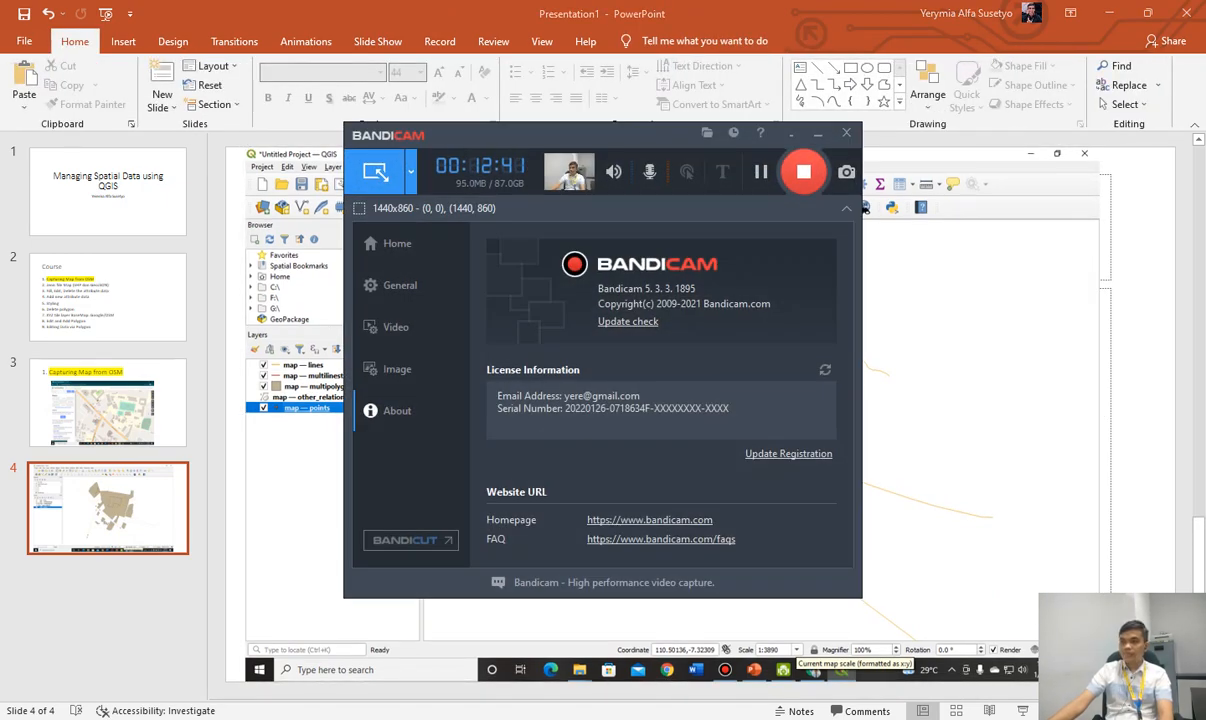
{"action": "key", "text": "super+Down"}
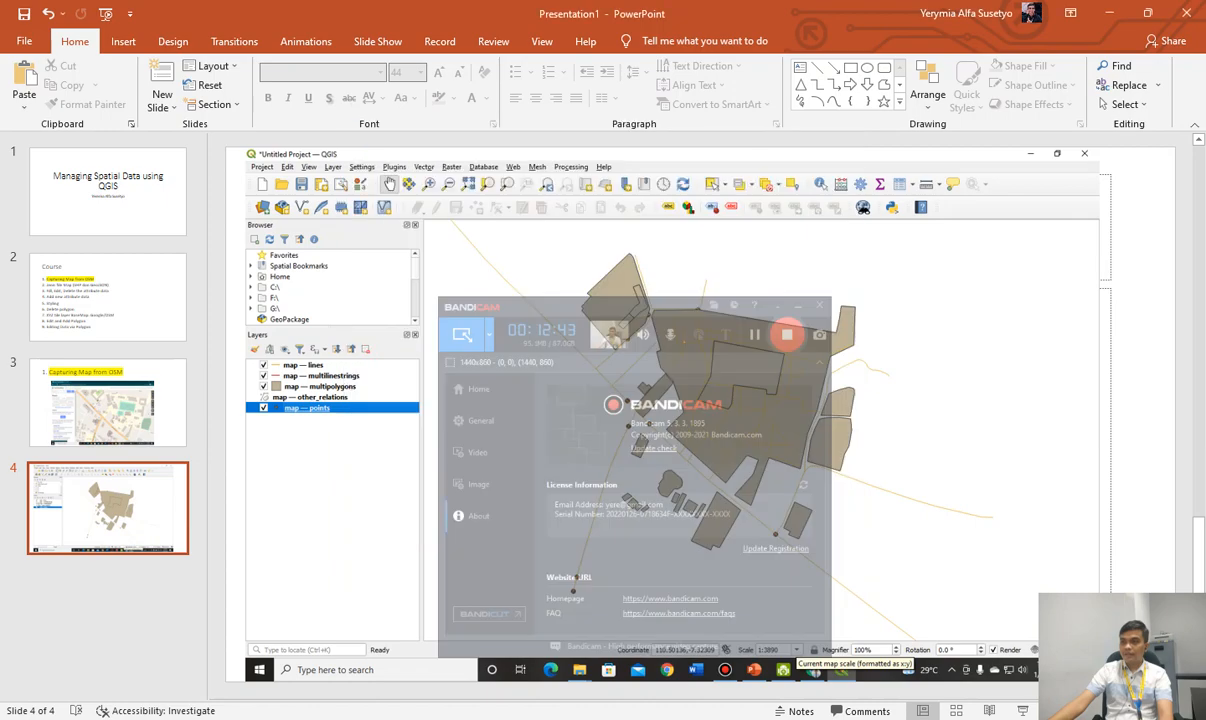
{"action": "key", "text": "alt+Tab"}
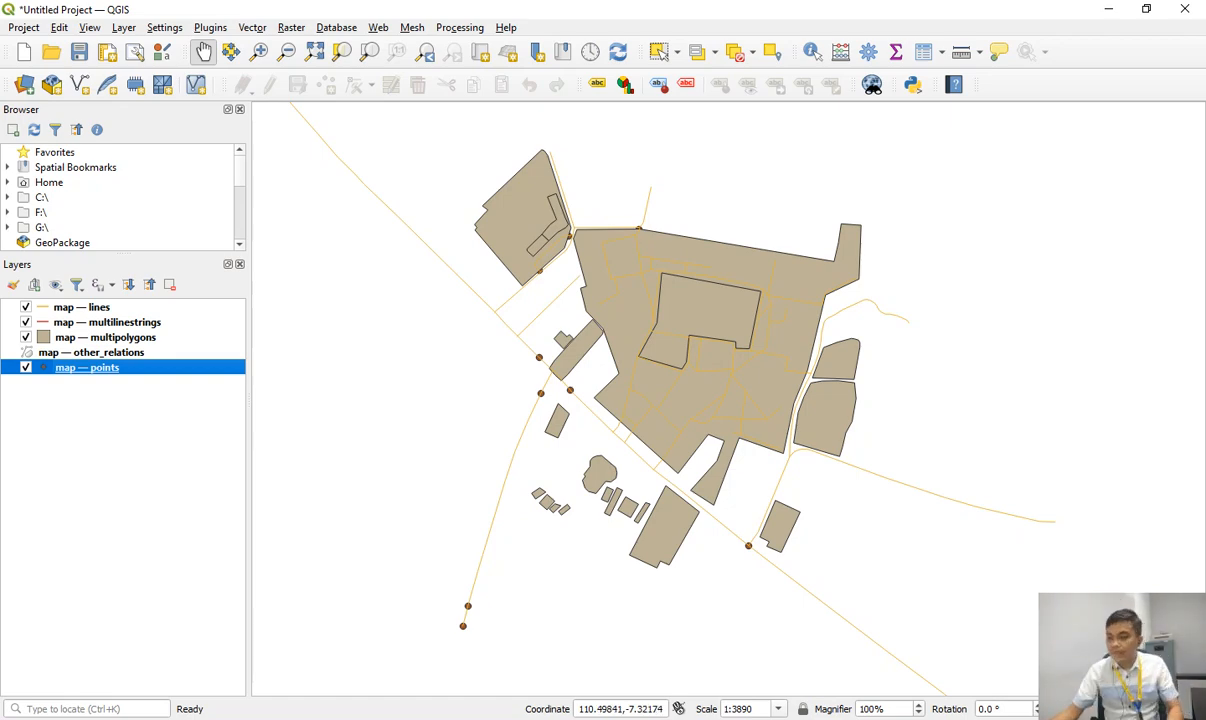
Highlight the second item on the Course slide, "Jenis file Map (SHP dan GeoJSON)", in green.
{"action": "key", "text": "alt+Tab"}
{"action": "key", "text": "Up"}
{"action": "key", "text": "Up"}
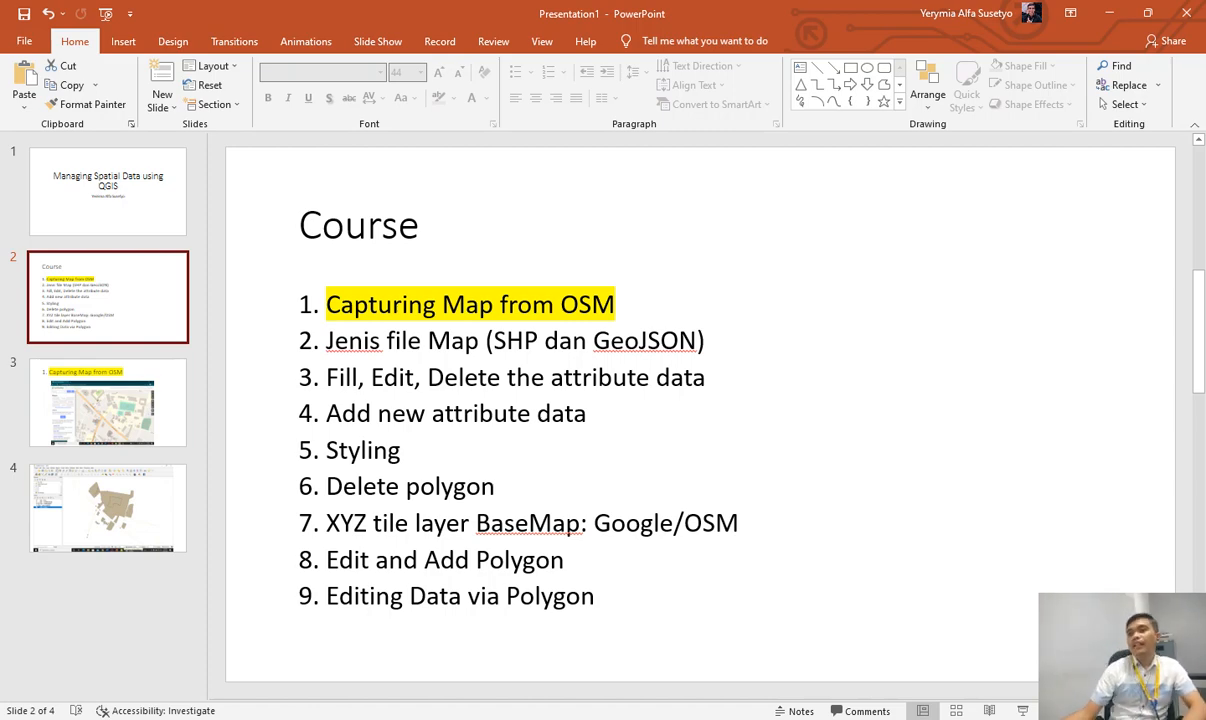
{"action": "mouse_move", "coordinate": [326, 341]}
{"action": "left_mouse_down"}
{"action": "mouse_move", "coordinate": [700, 341]}
{"action": "mouse_move", "coordinate": [326, 341]}
{"action": "left_mouse_up"}
{"action": "left_click", "coordinate": [679, 341]}
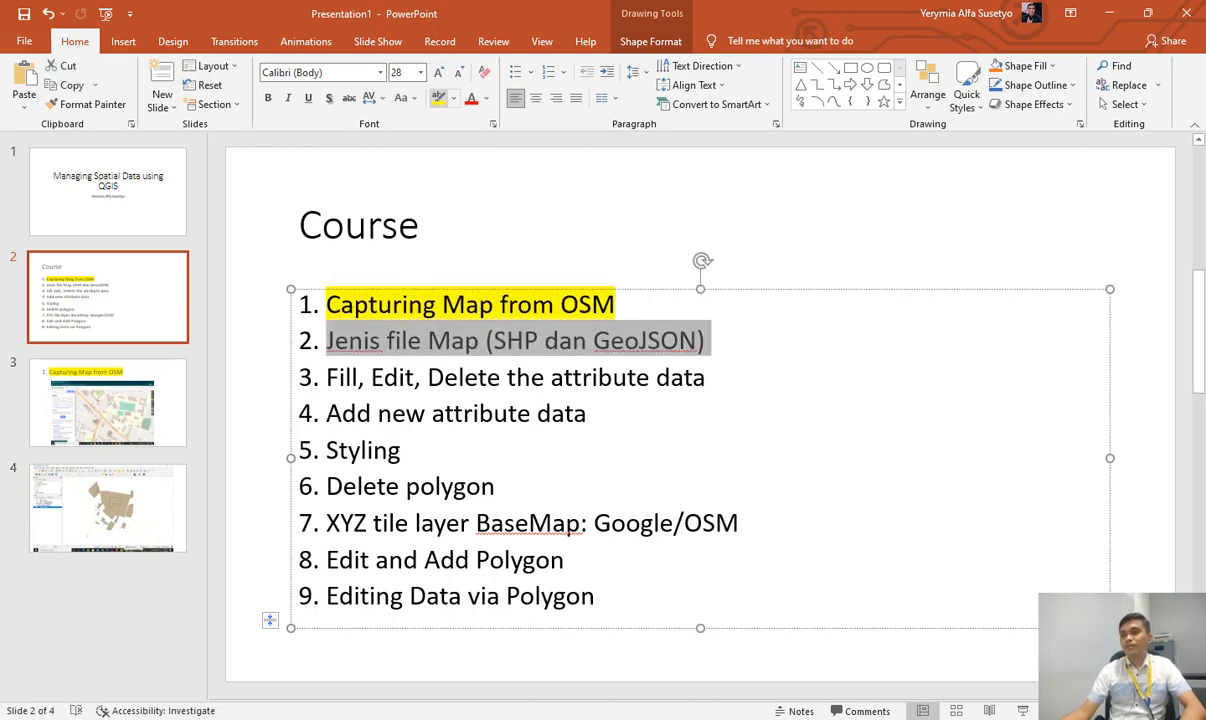
{"action": "left_click", "coordinate": [453, 97]}
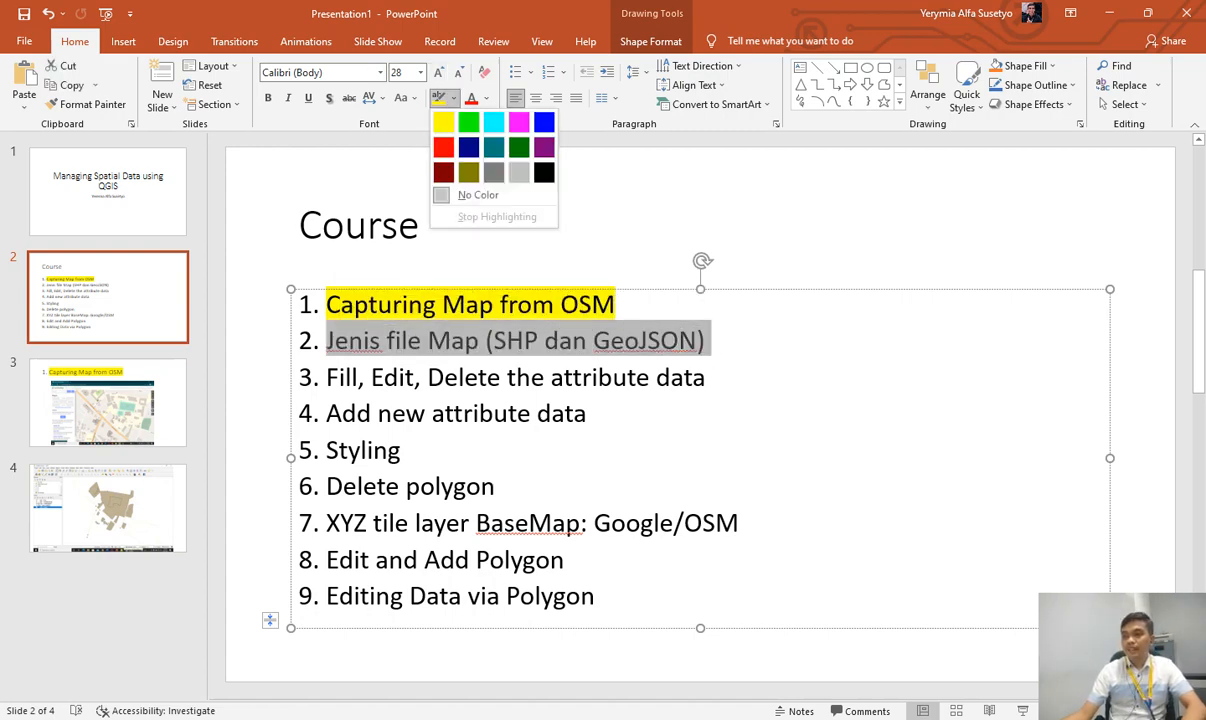
{"action": "left_click", "coordinate": [468, 122]}
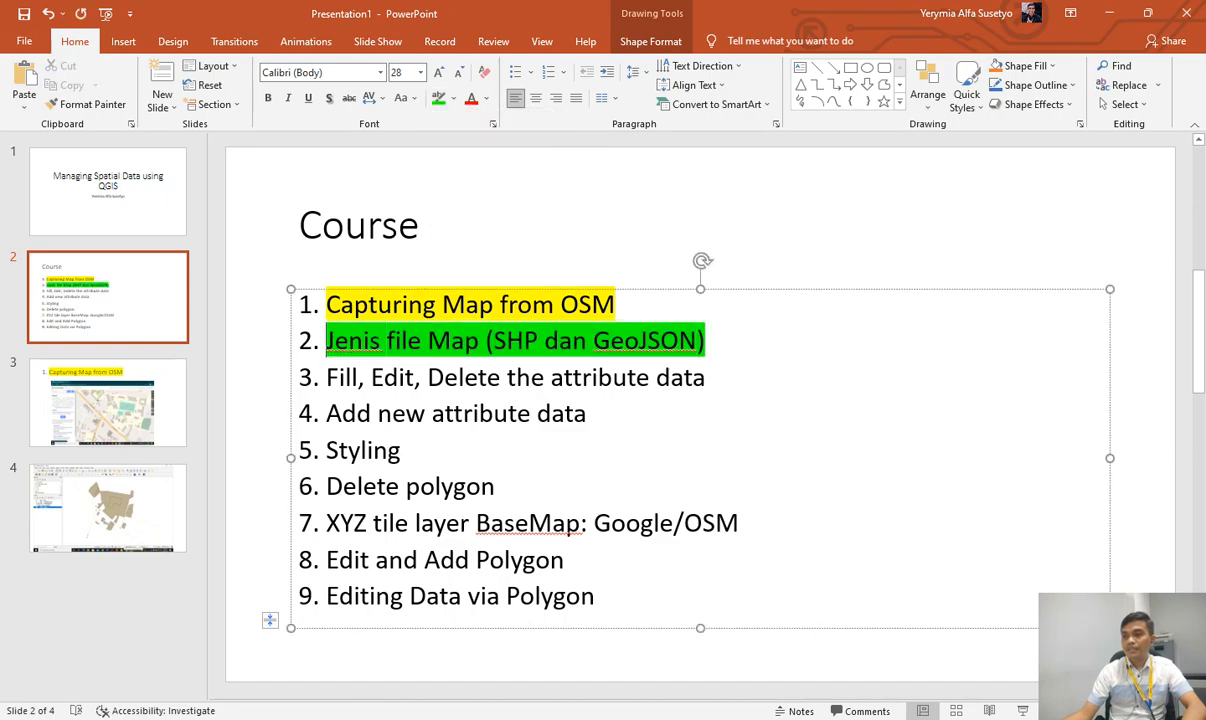
Look at the app choices for opening map.osm in the Downloads folder, dismiss them and return to the Course slide.
{"action": "mouse_move", "coordinate": [472, 718]}
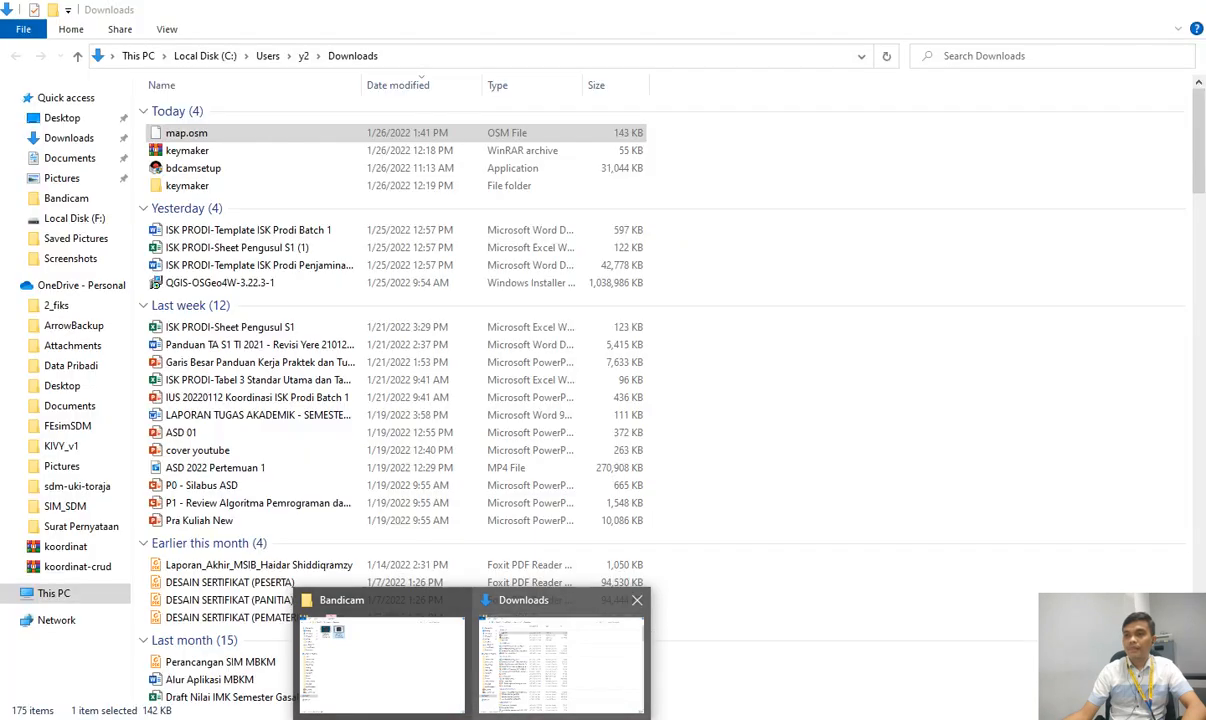
{"action": "left_click", "coordinate": [560, 662]}
{"action": "right_click", "coordinate": [190, 135]}
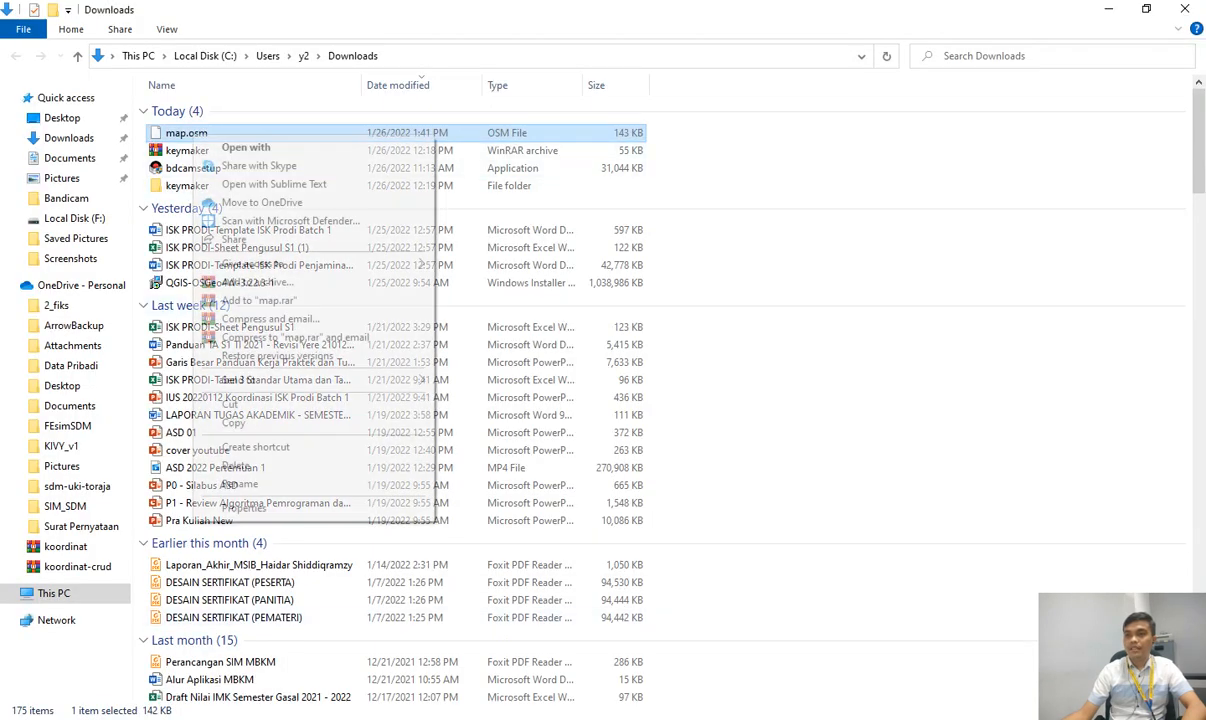
{"action": "left_click", "coordinate": [245, 147]}
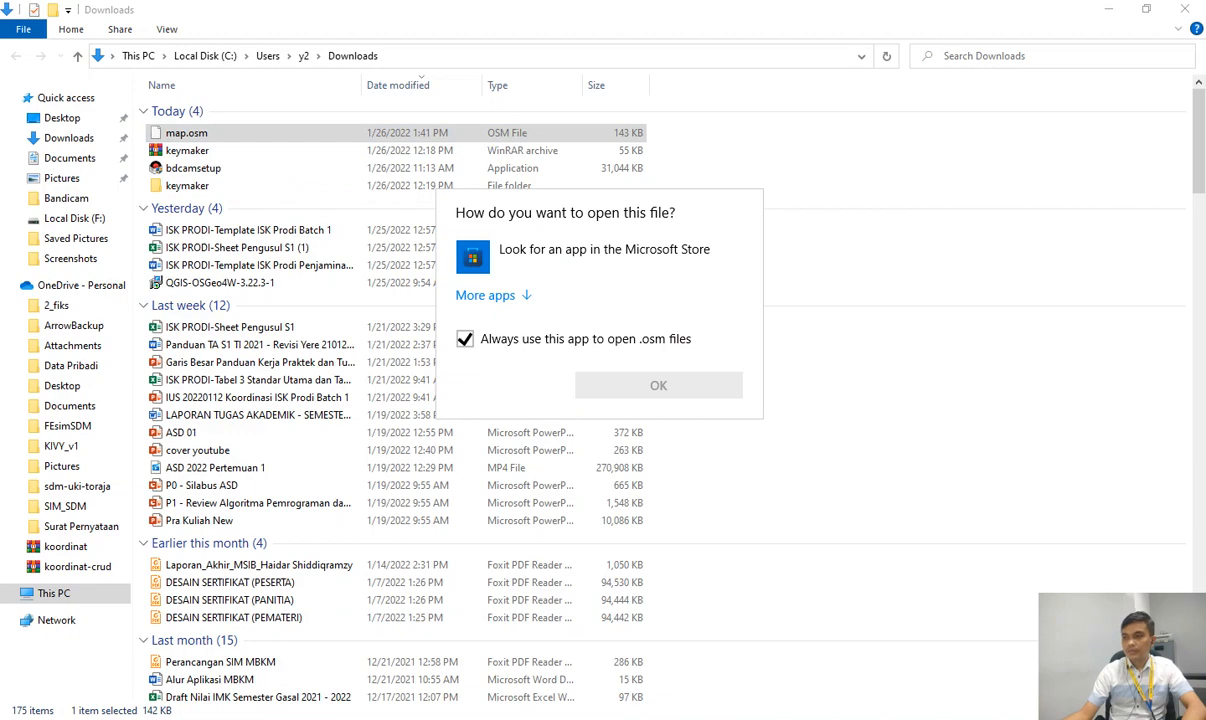
{"action": "key", "text": "Escape"}
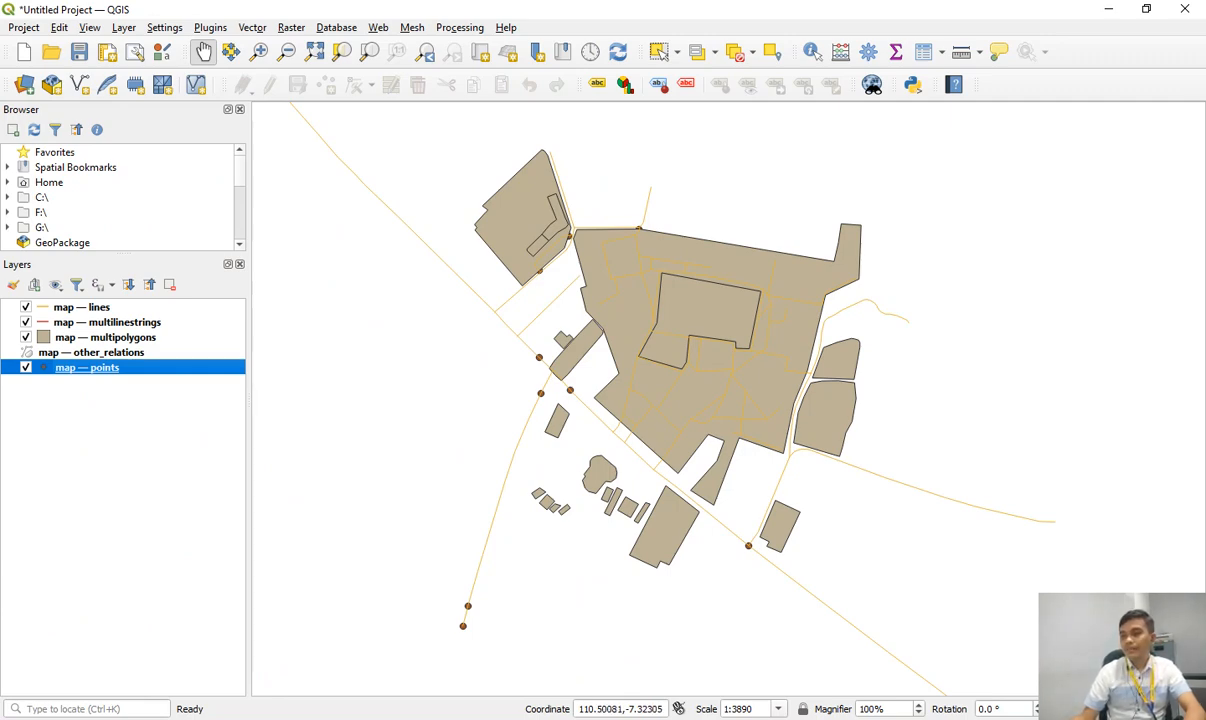
{"action": "key", "text": "alt+Tab"}
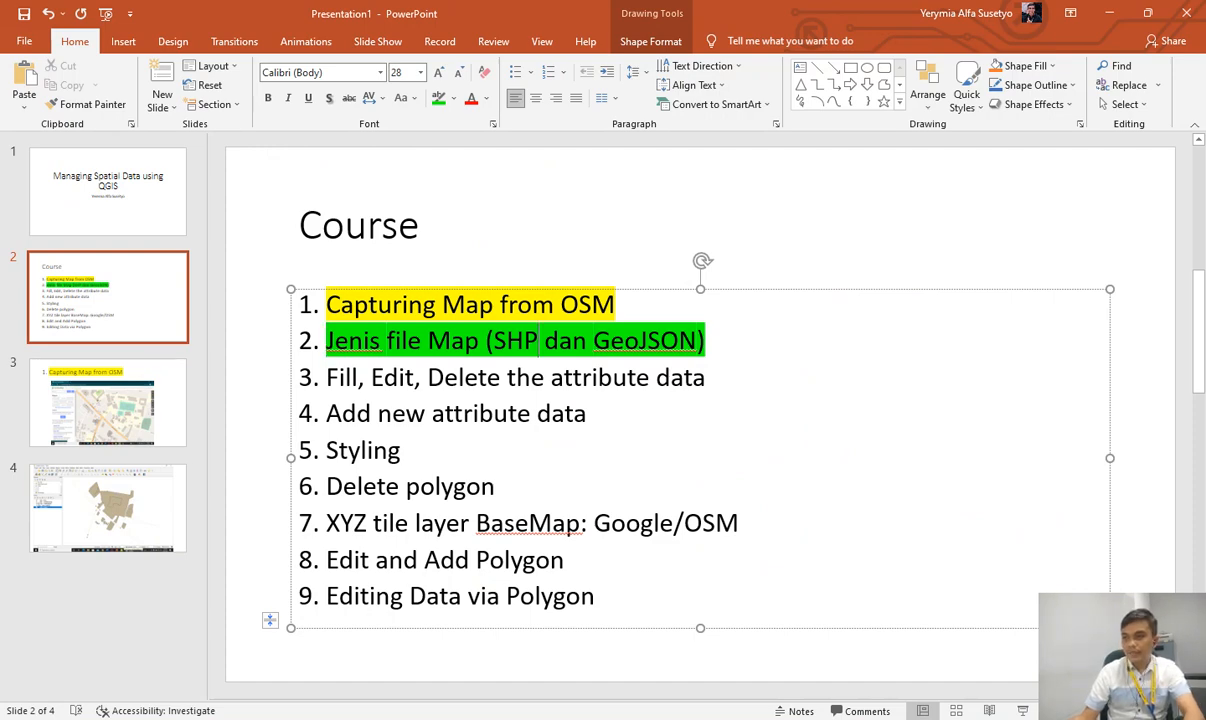
Add a fifth slide titled "2. Jenis file Map (SHP dan GeoJSON)" by copying the second item from the Course slide.
{"action": "left_click", "coordinate": [108, 508]}
{"action": "key", "text": "ctrl+m"}
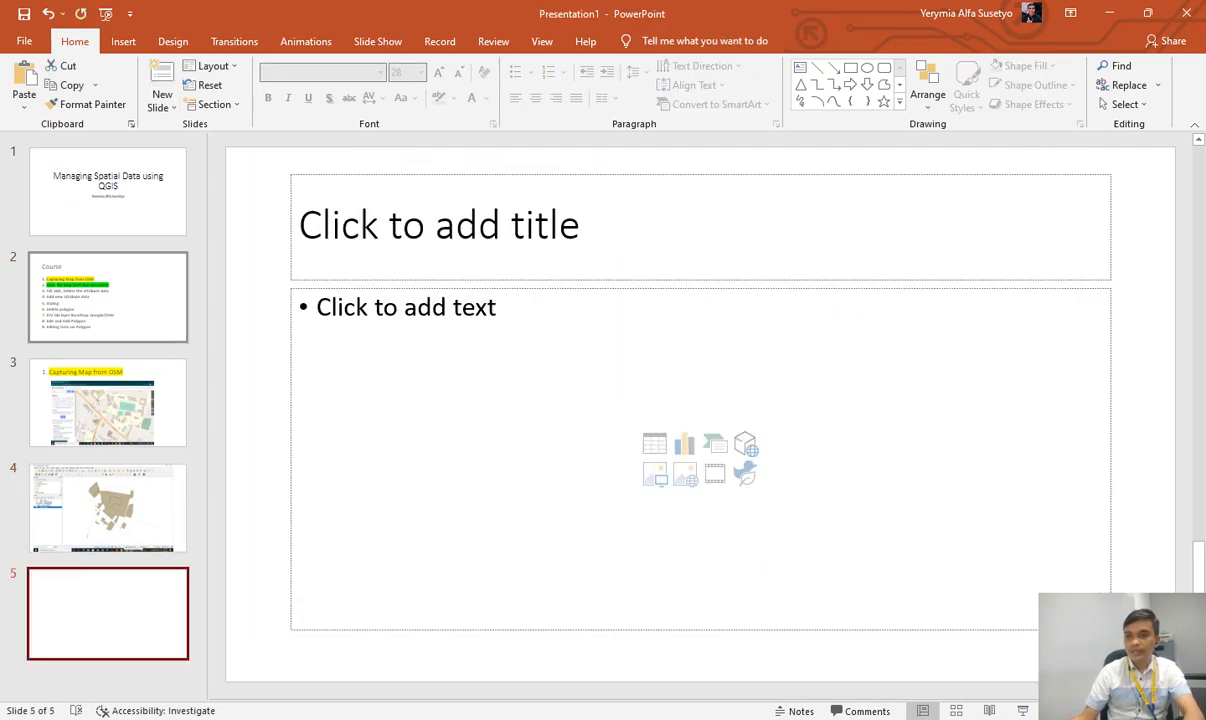
{"action": "left_click", "coordinate": [108, 297]}
{"action": "left_click", "coordinate": [571, 527]}
{"action": "left_click_drag", "start_coordinate": [706, 340], "coordinate": [286, 340]}
{"action": "key", "text": "ctrl+c"}
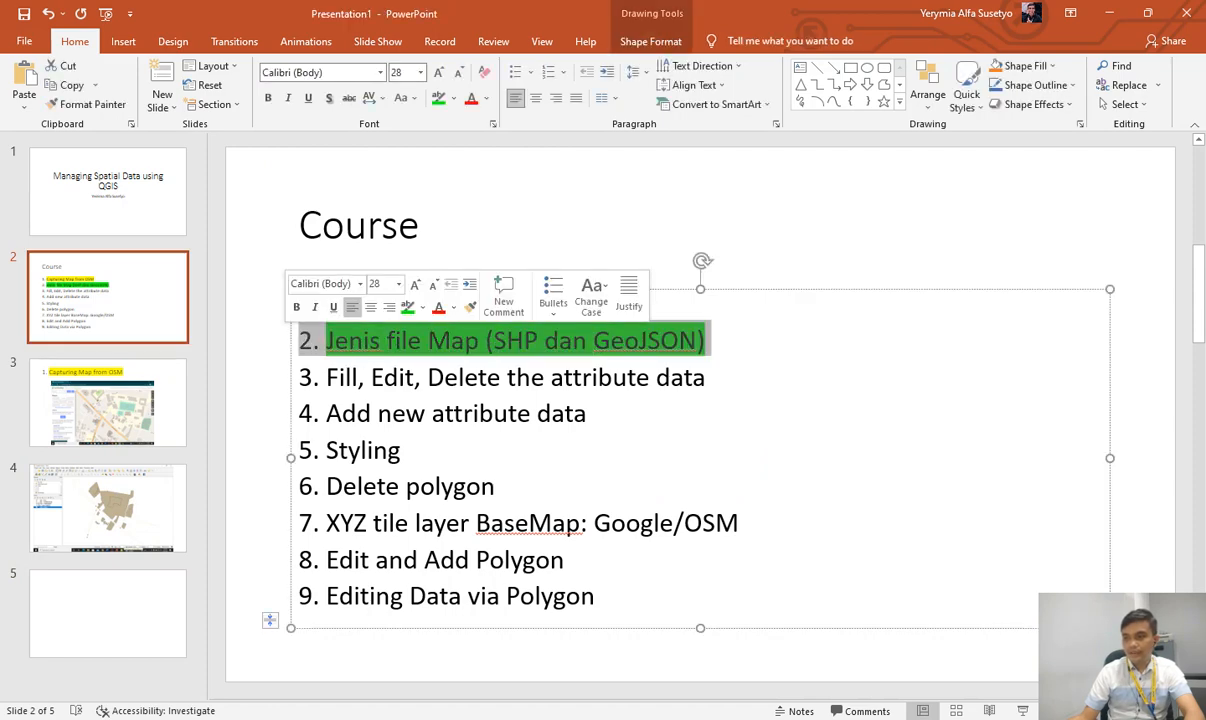
{"action": "left_click", "coordinate": [108, 613]}
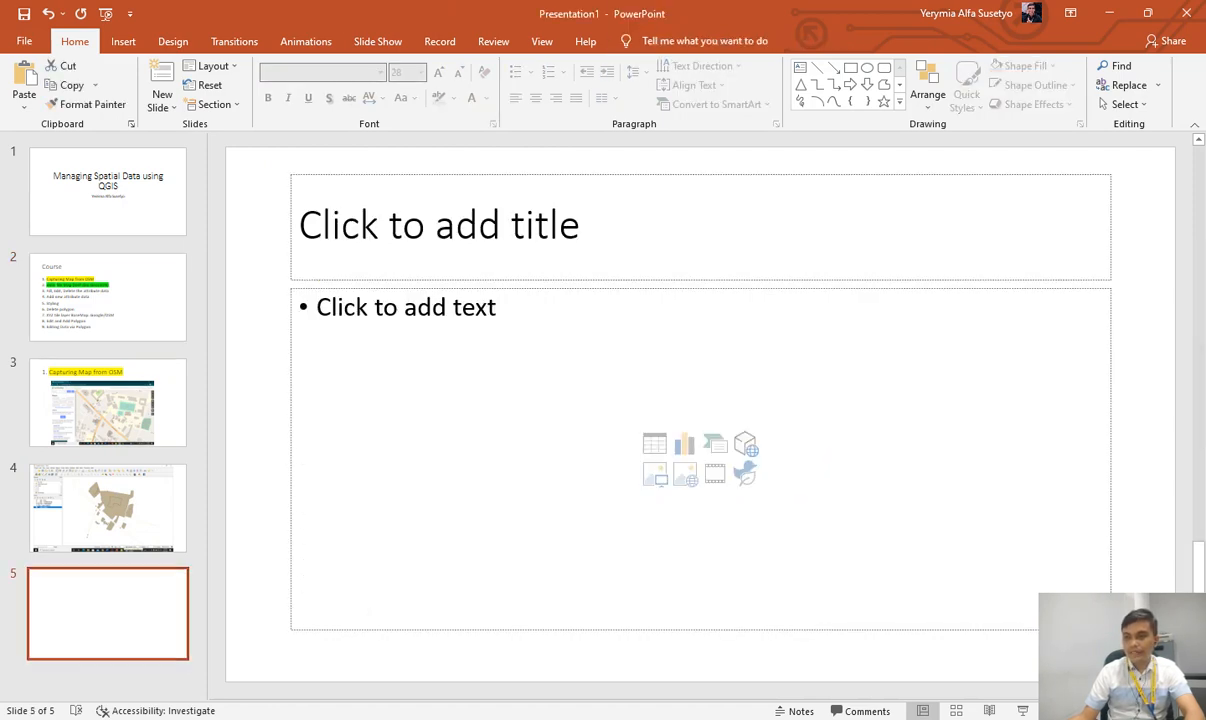
{"action": "left_click", "coordinate": [300, 226]}
{"action": "key", "text": "ctrl+v"}
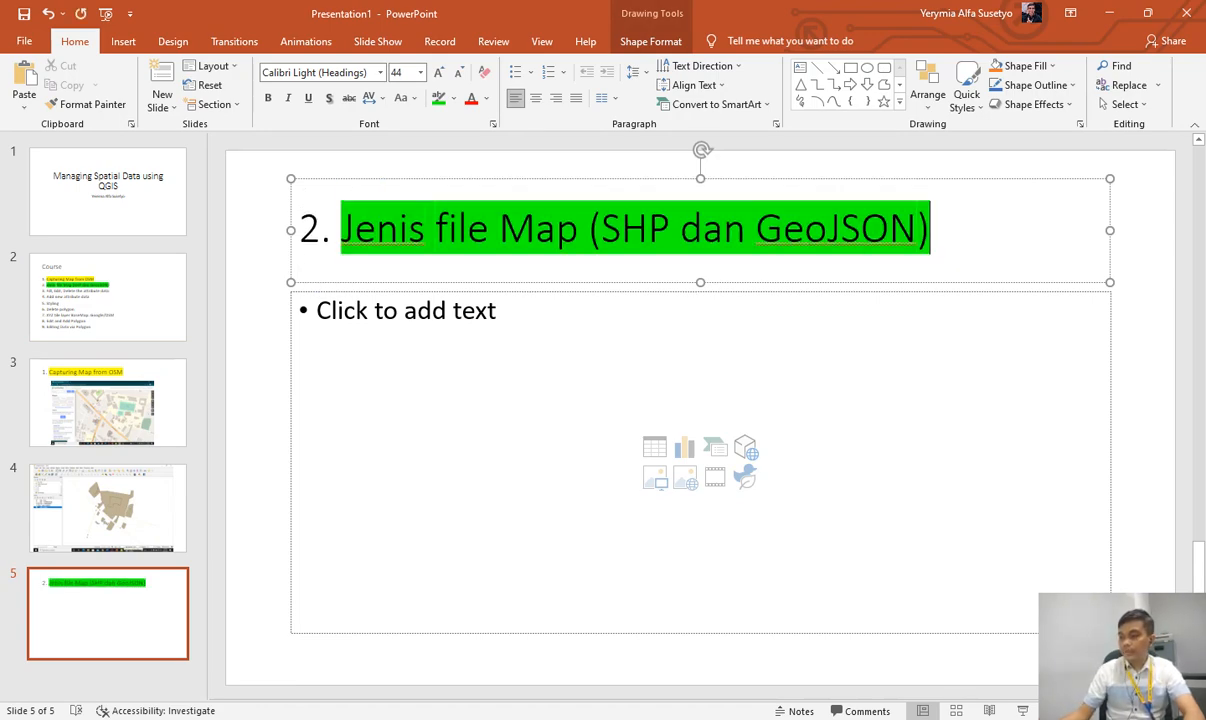
Glance at the map in QGIS, return to slide 5 and point out SHP and GeoJSON in its title.
{"action": "key", "text": "alt+Tab"}
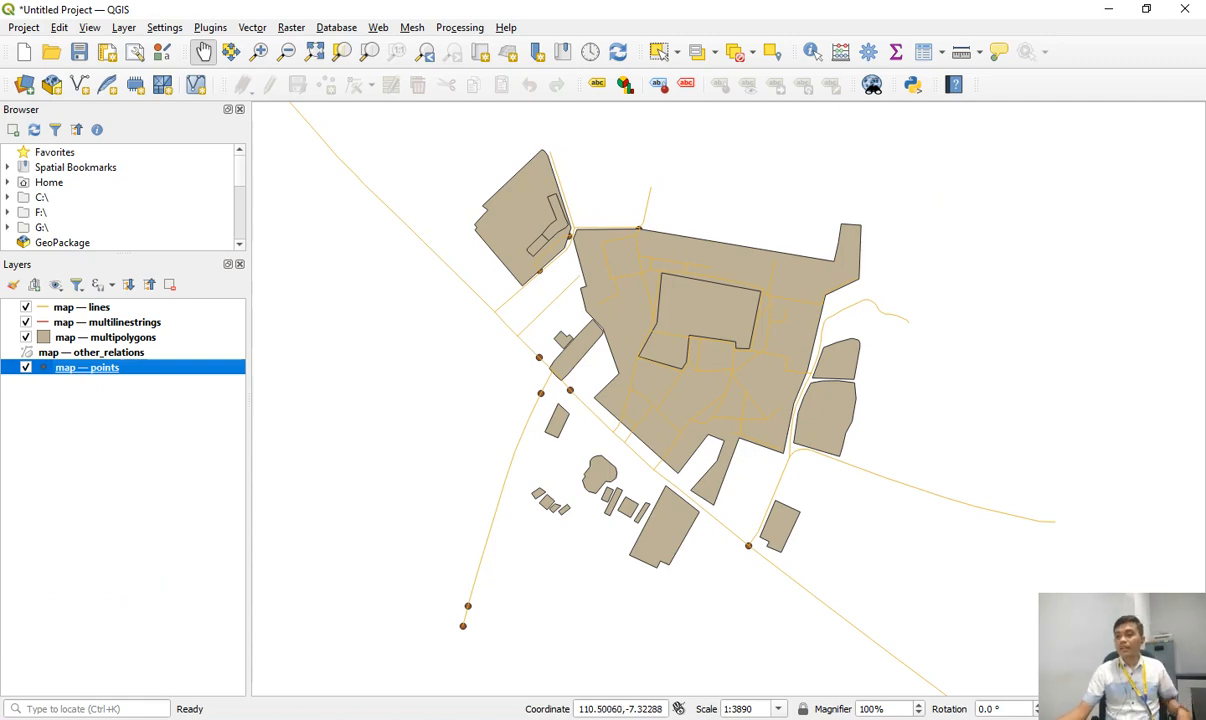
{"action": "key", "text": "alt+Tab"}
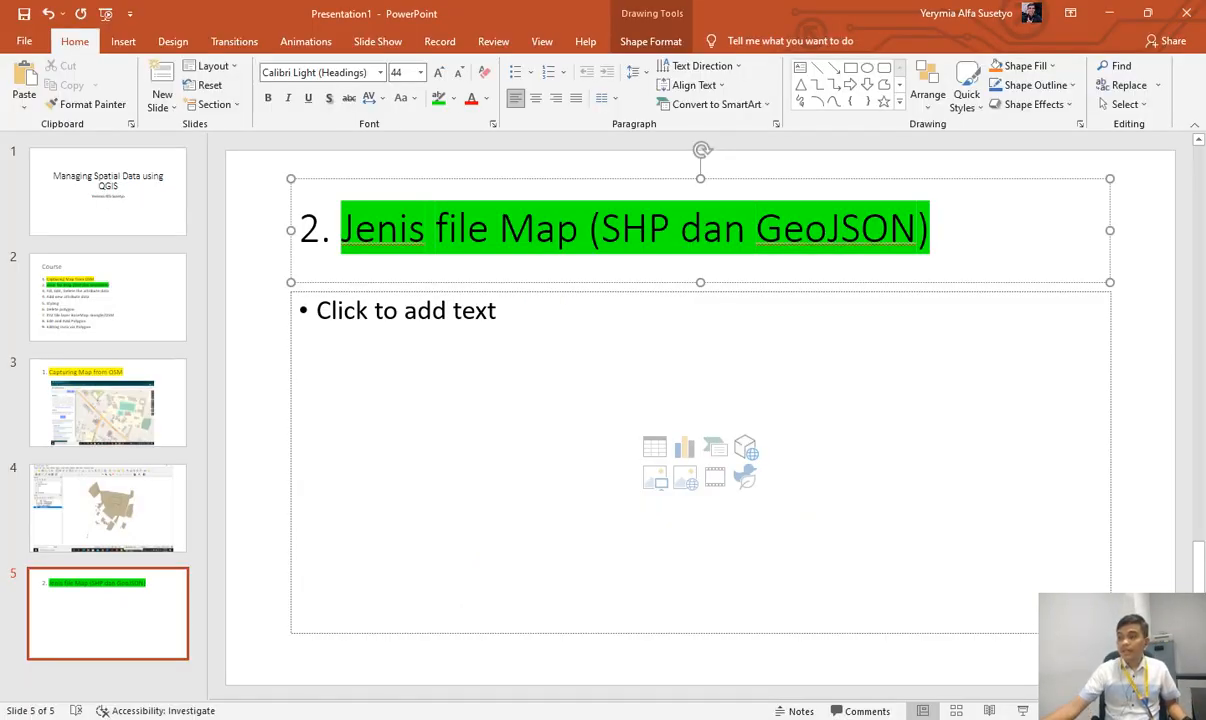
{"action": "left_click", "coordinate": [783, 230]}
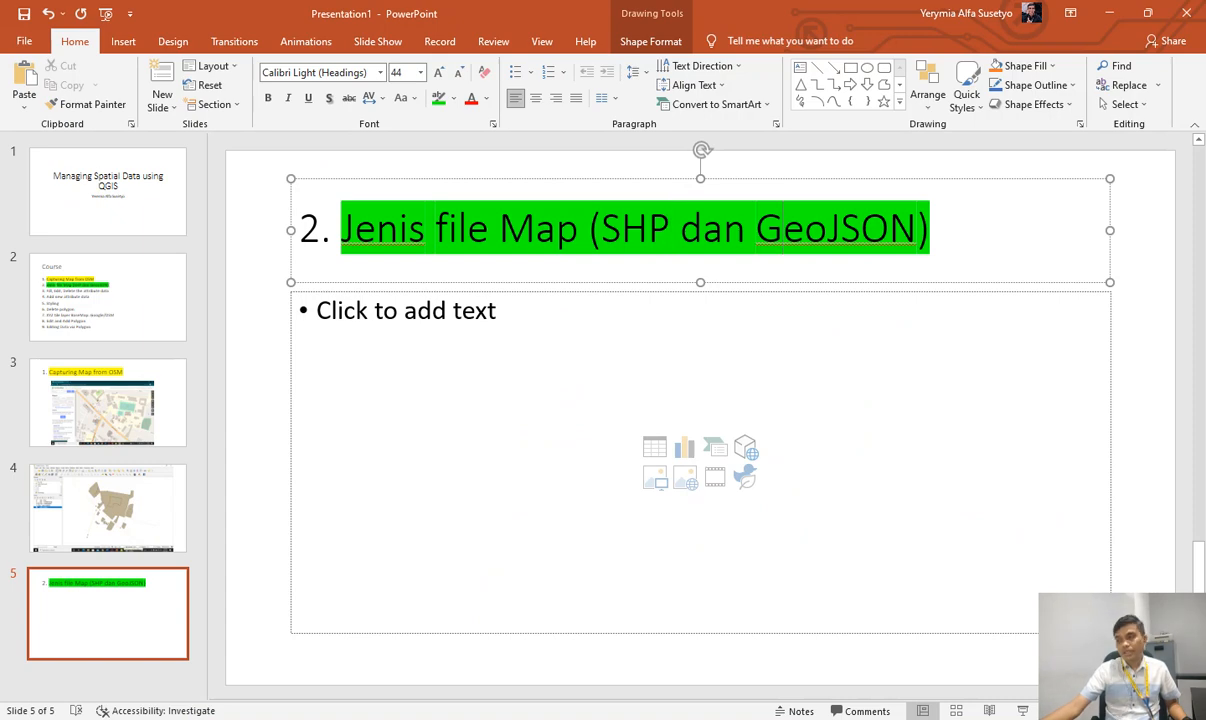
{"action": "left_click_drag", "start_coordinate": [671, 230], "coordinate": [603, 230]}
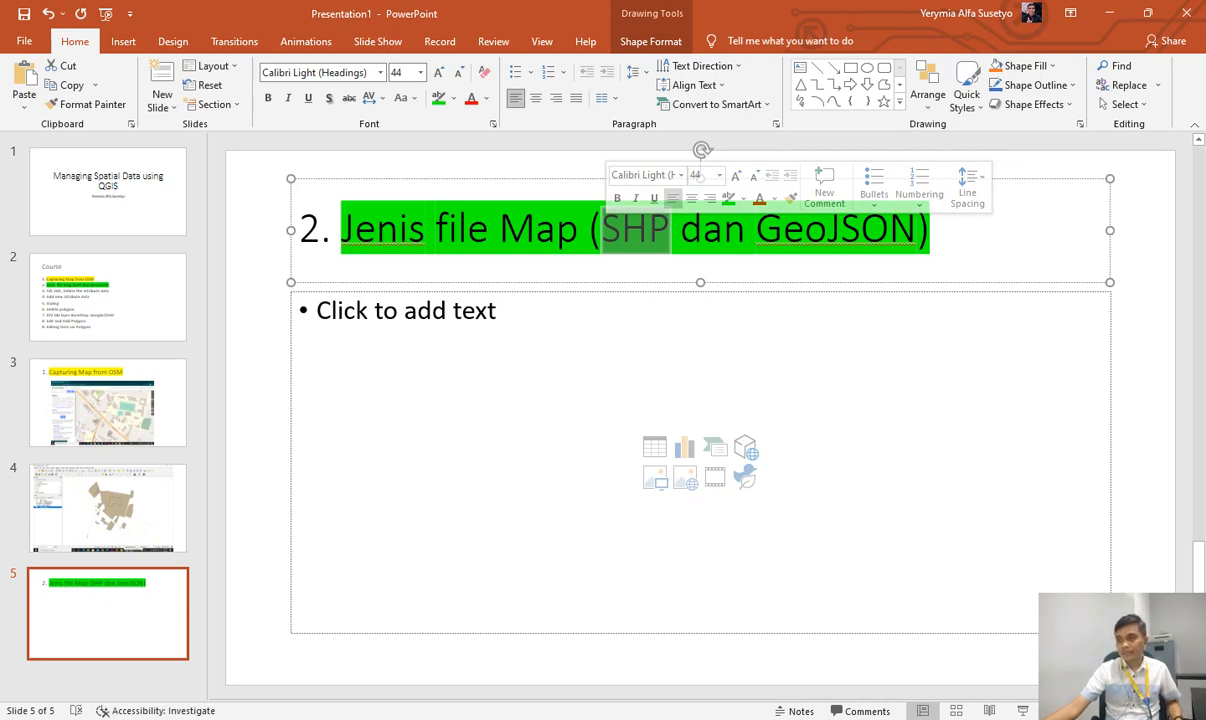
{"action": "left_click_drag", "start_coordinate": [746, 230], "coordinate": [890, 230]}
{"action": "left_click", "coordinate": [889, 230]}
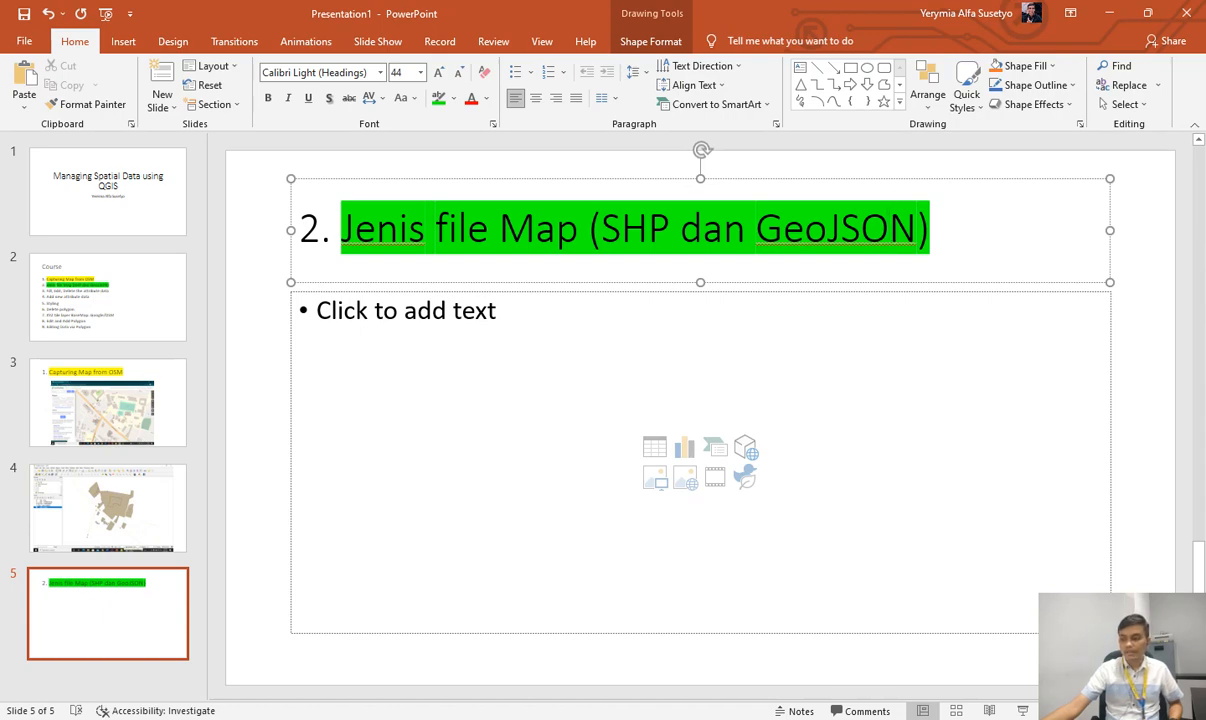
Switch to QGIS and go through the map layers, from lines to points and back to multipolygons.
{"action": "key", "text": "alt+Tab"}
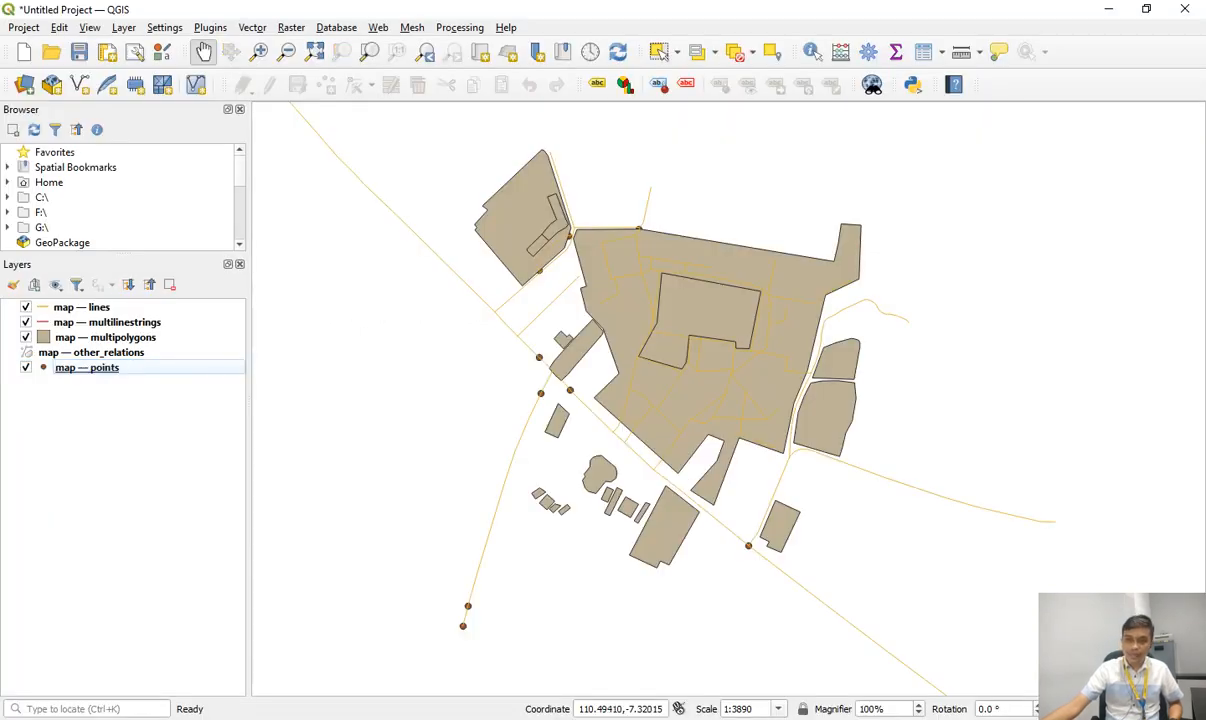
{"action": "key", "text": "Home"}
{"action": "key", "text": "Down"}
{"action": "key", "text": "Down"}
{"action": "key", "text": "Down"}
{"action": "key", "text": "Down"}
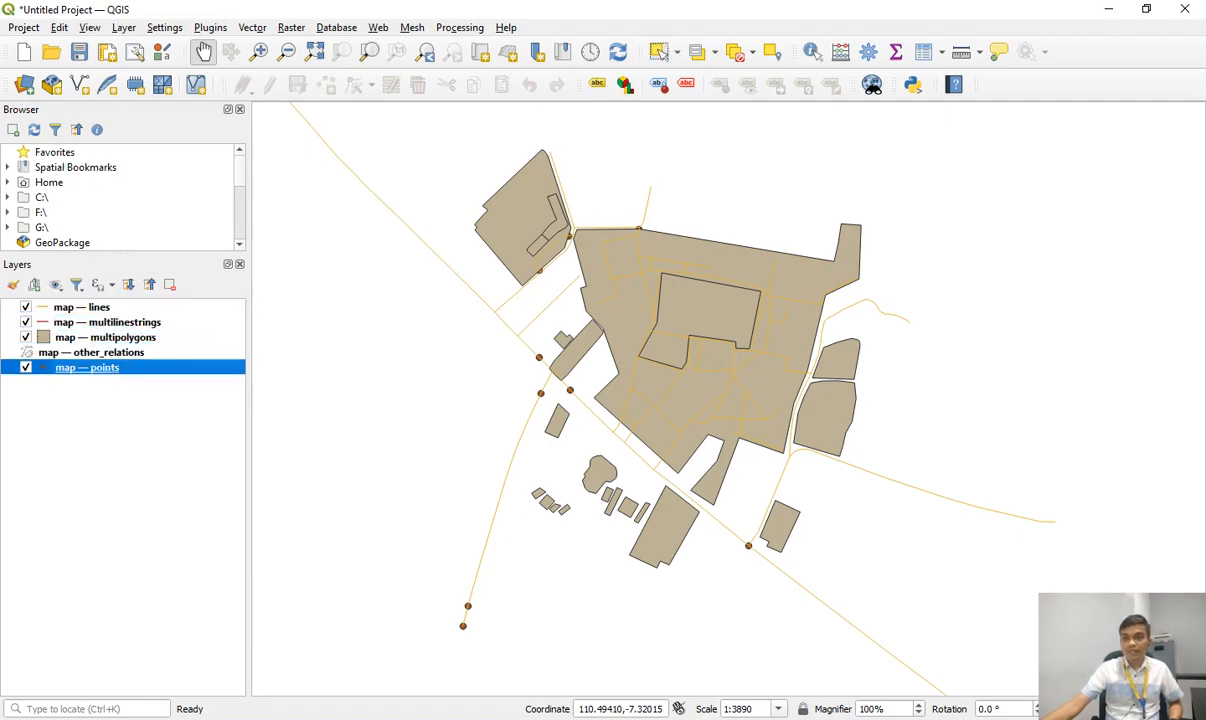
{"action": "key", "text": "Up"}
{"action": "key", "text": "Up"}
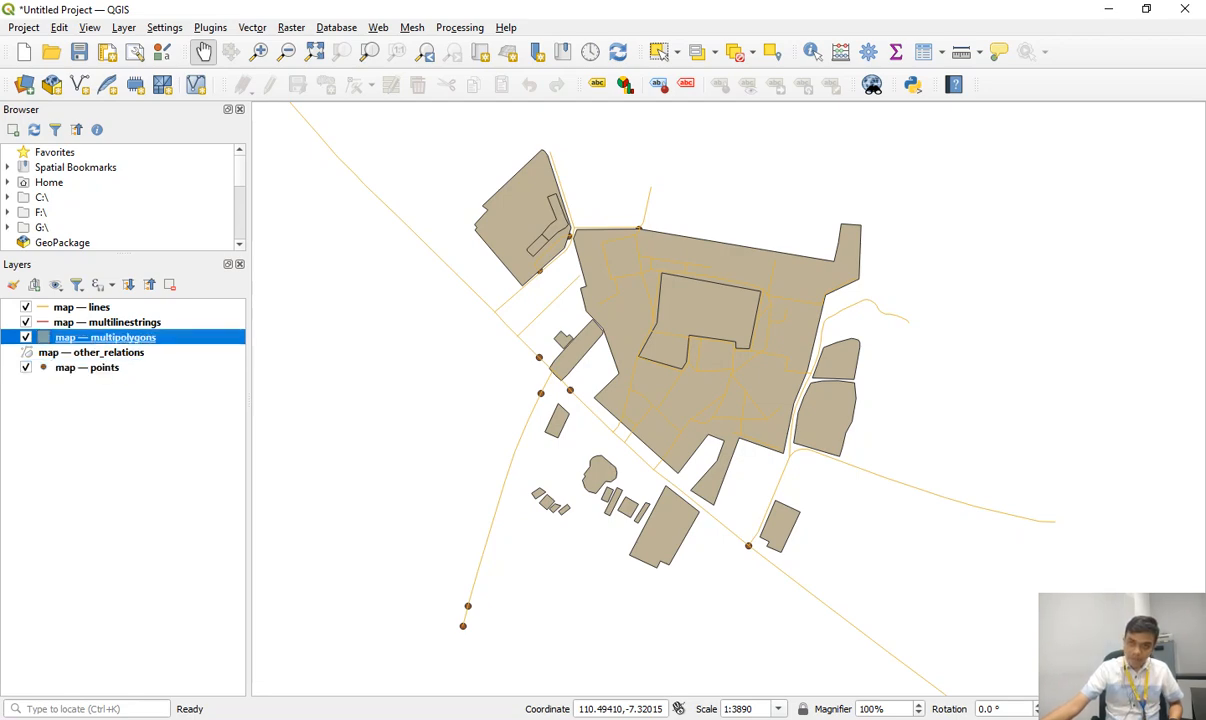
{"action": "left_click", "coordinate": [122, 450]}
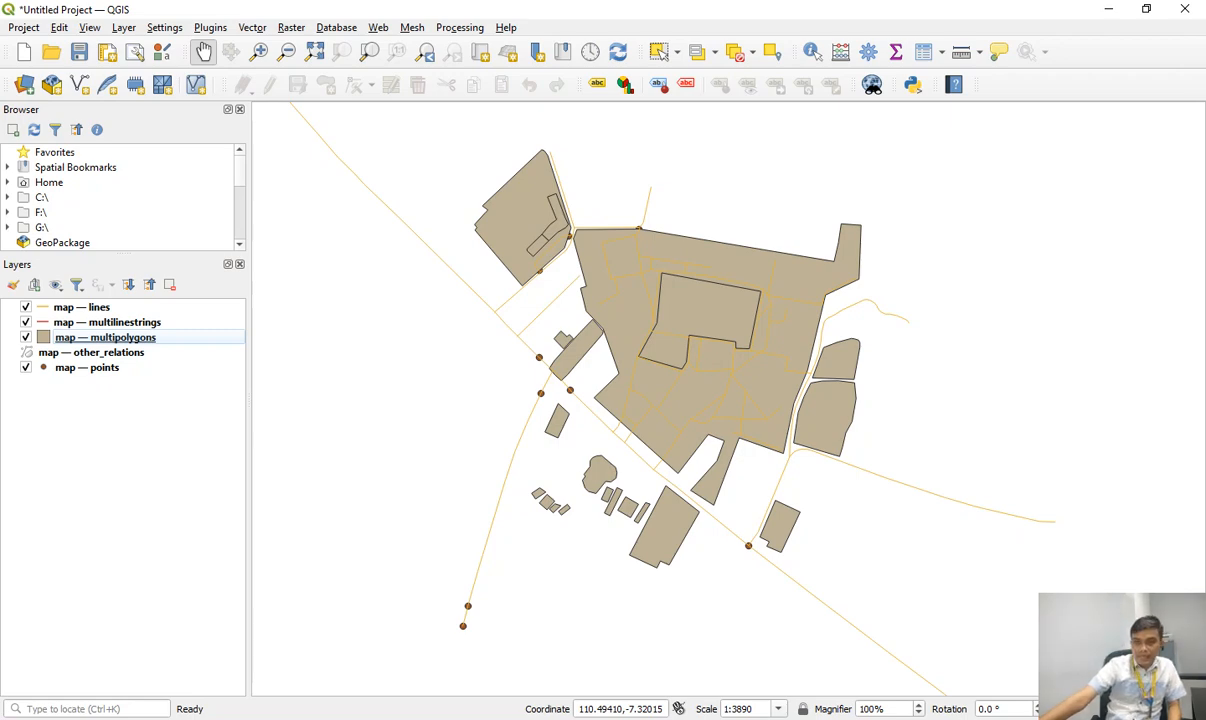
Start exporting the map — multipolygons layer with Save Features As.
{"action": "left_click", "coordinate": [105, 338]}
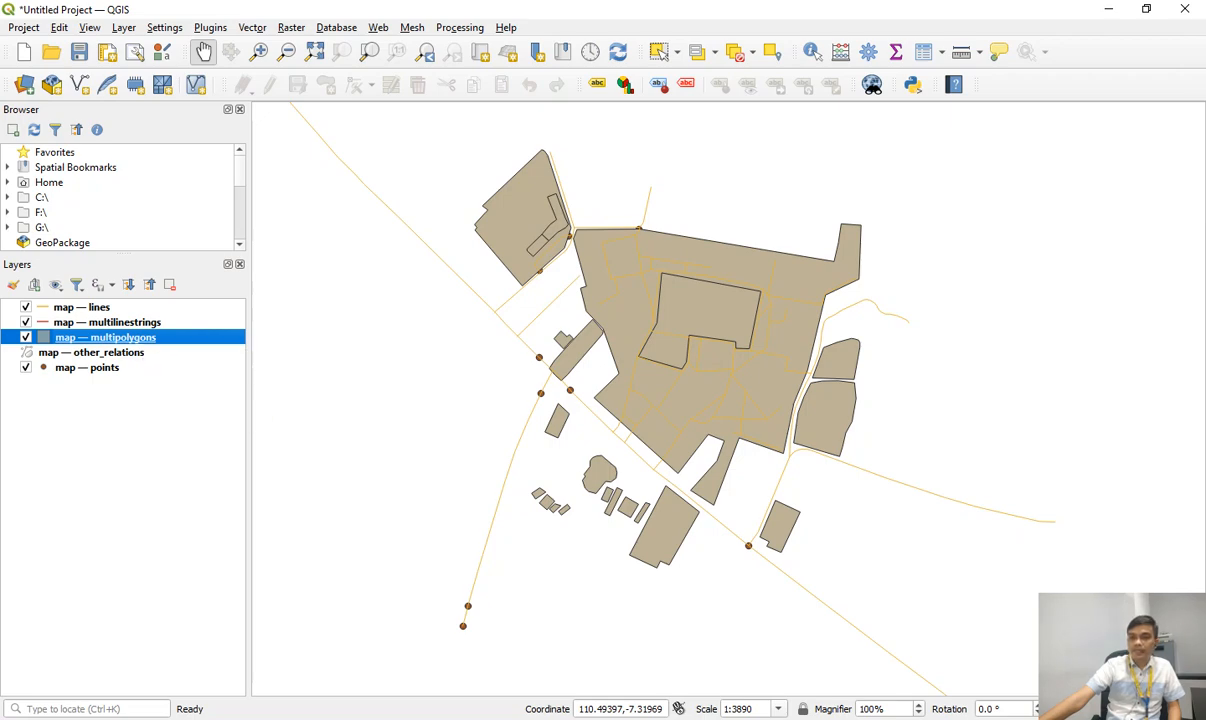
{"action": "right_click", "coordinate": [136, 338]}
{"action": "mouse_move", "coordinate": [190, 681]}
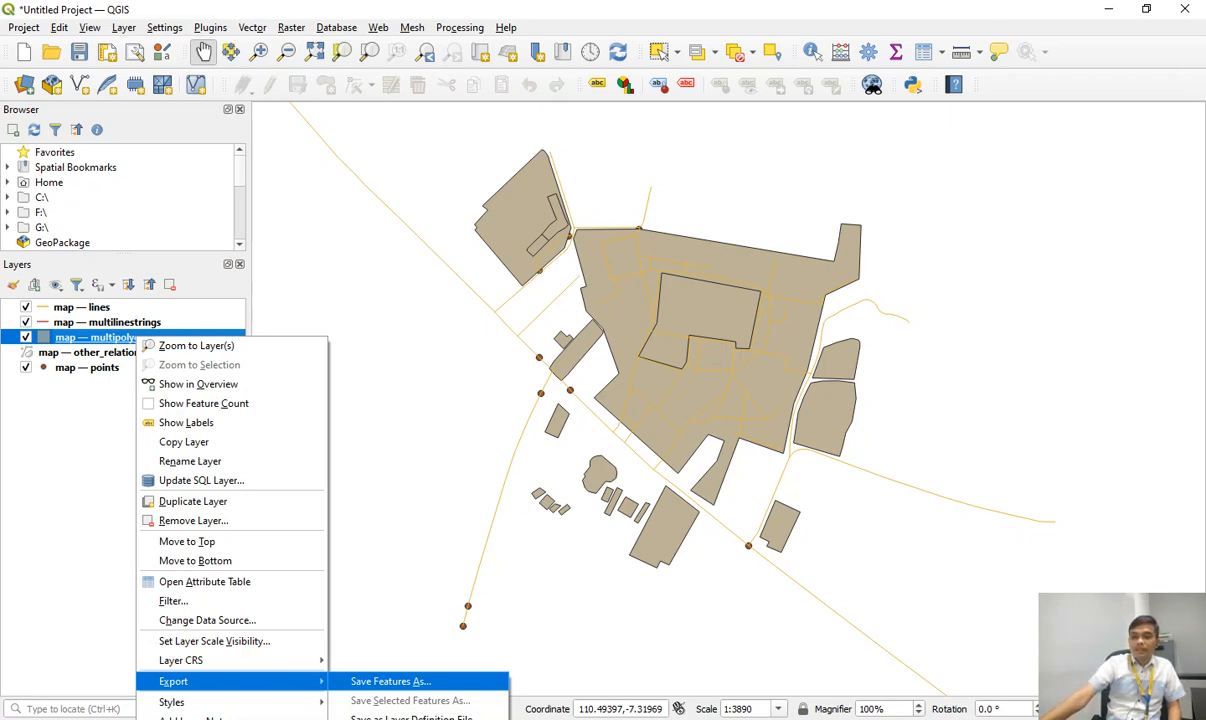
{"action": "left_click", "coordinate": [390, 681]}
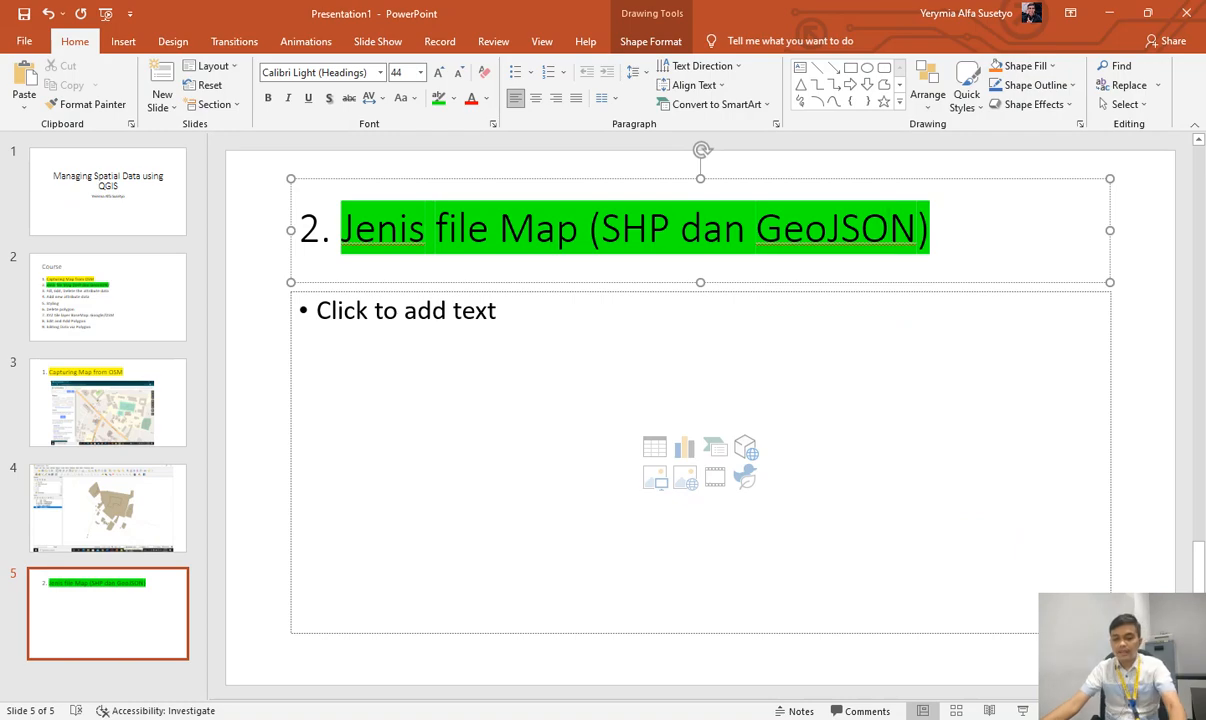
Switch to PowerPoint, paste the screenshot on slide 5, shrink it and shift it slightly left.
{"action": "key", "text": "ctrl+v"}
{"action": "left_click_drag", "start_coordinate": [273, 150], "coordinate": [448, 260]}
{"action": "left_click_drag", "start_coordinate": [600, 400], "coordinate": [512, 396]}
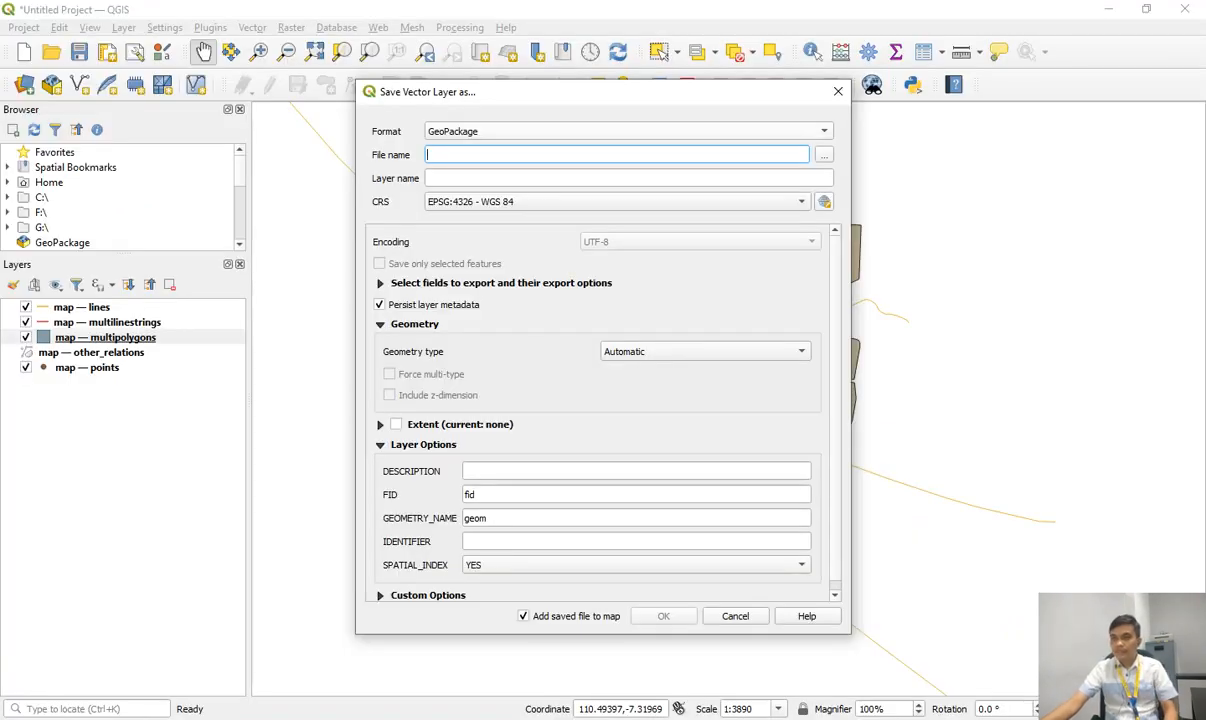
Return to the QGIS export settings, review the available formats and choose ESRI Shapefile.
{"action": "left_click", "coordinate": [628, 131]}
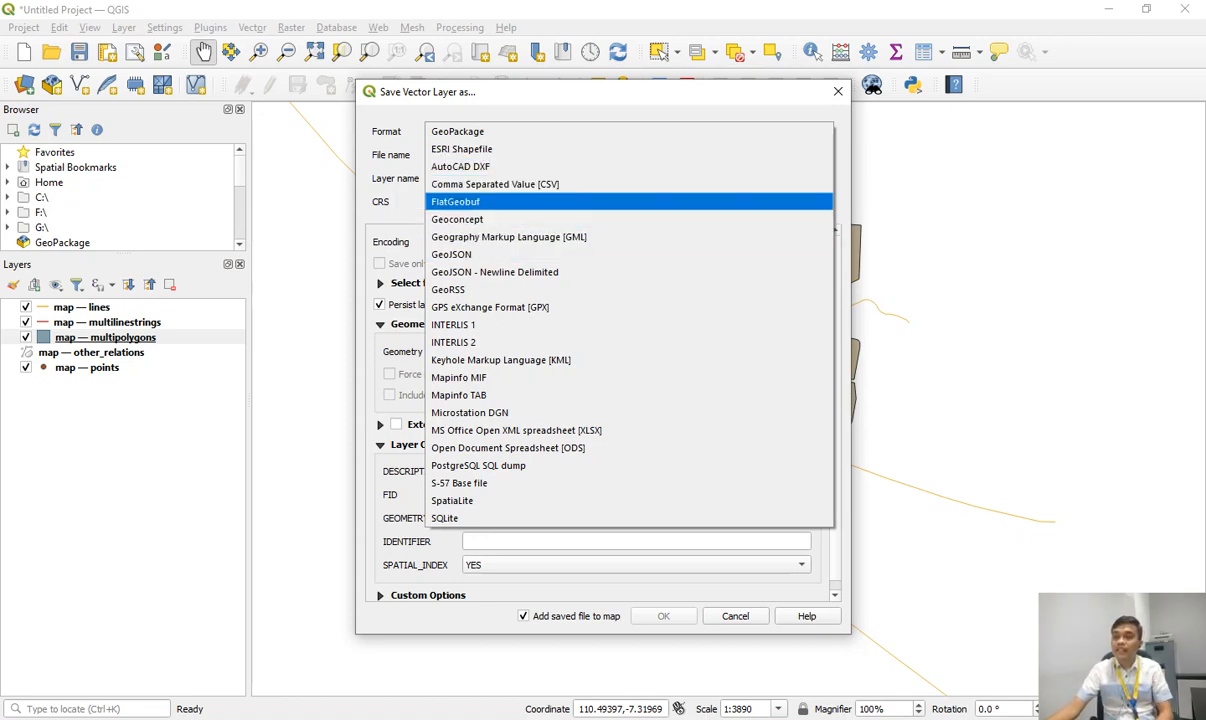
{"action": "left_click", "coordinate": [461, 148]}
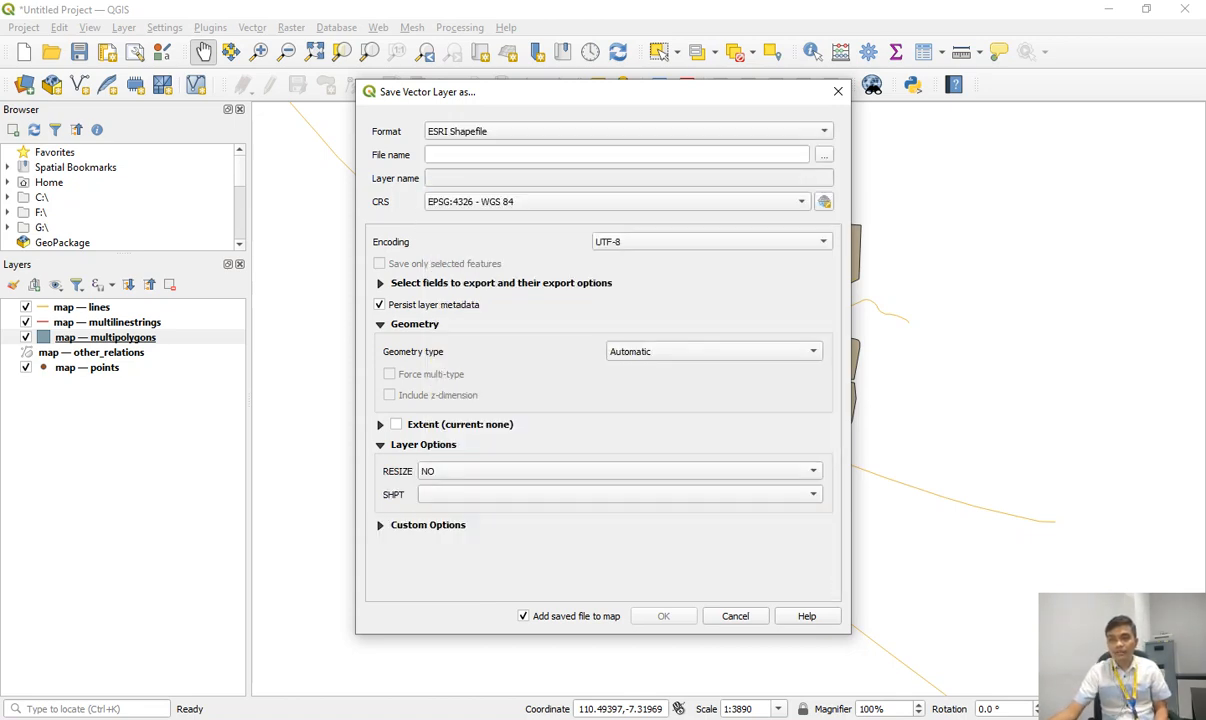
{"action": "left_click", "coordinate": [461, 131]}
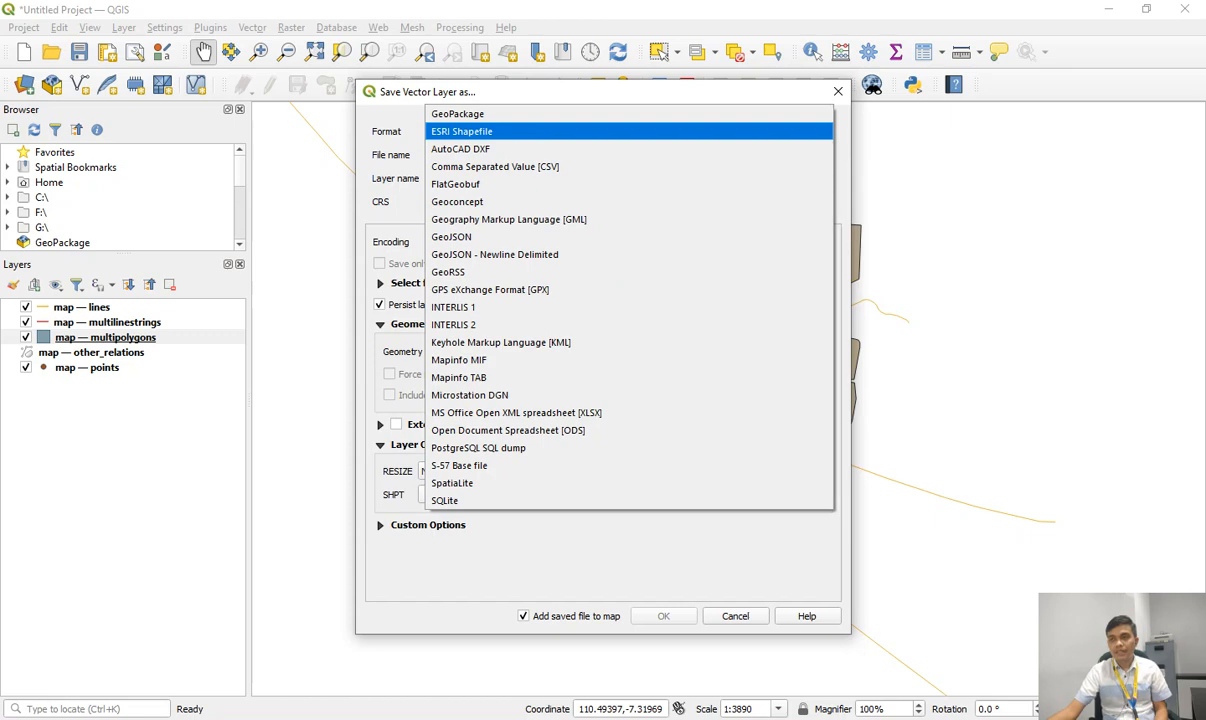
{"action": "left_click", "coordinate": [461, 131]}
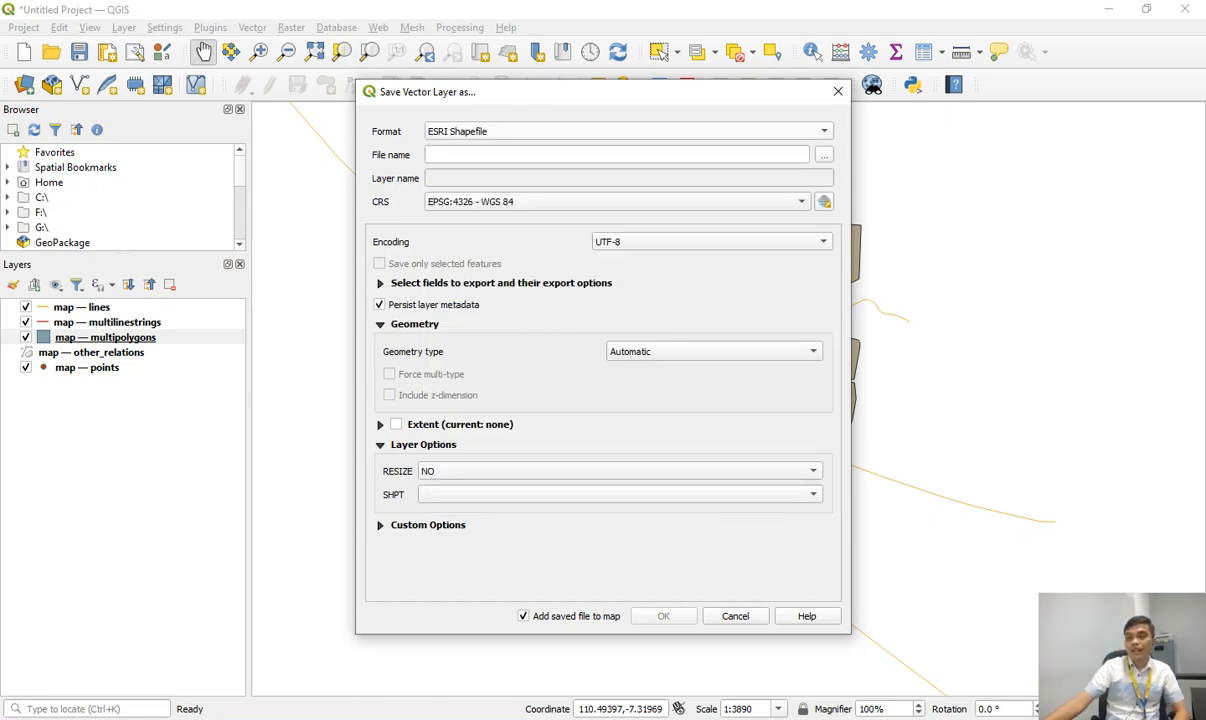
Browse for the export location and create a folder named Data Spasial on Local Disk (F:).
{"action": "left_click", "coordinate": [824, 155]}
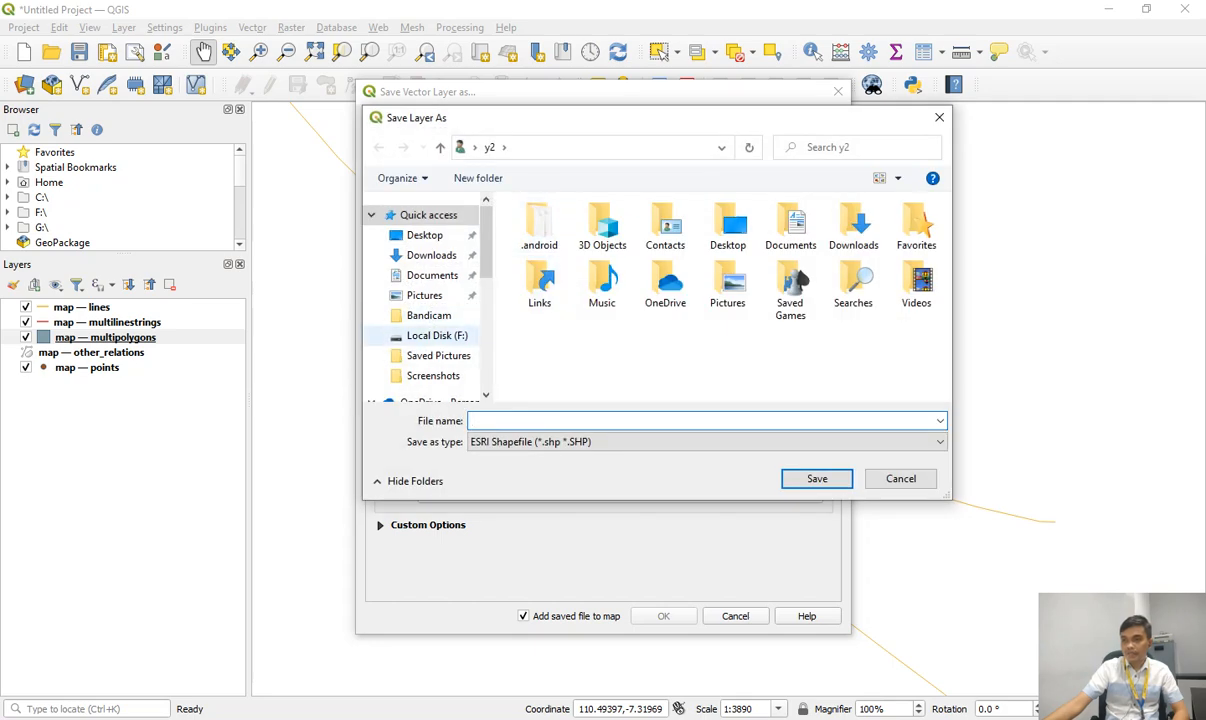
{"action": "left_click", "coordinate": [437, 335]}
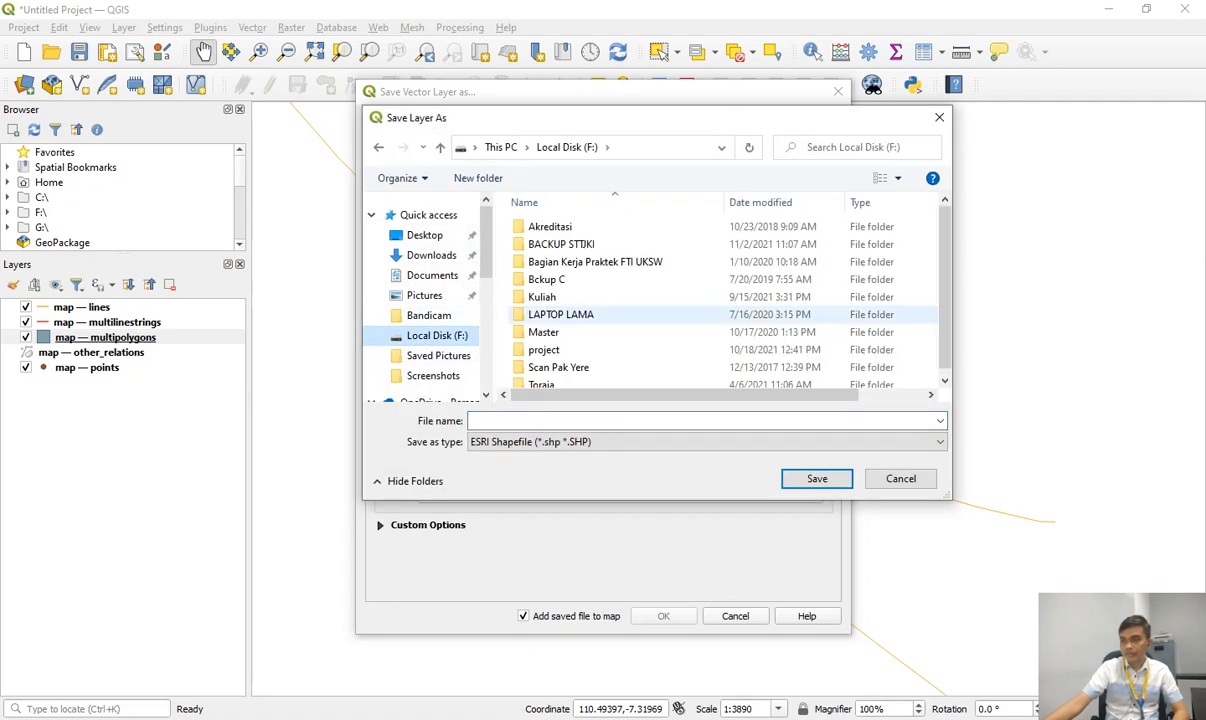
{"action": "scroll", "coordinate": [560, 310], "scroll_direction": "down", "scroll_amount": 1}
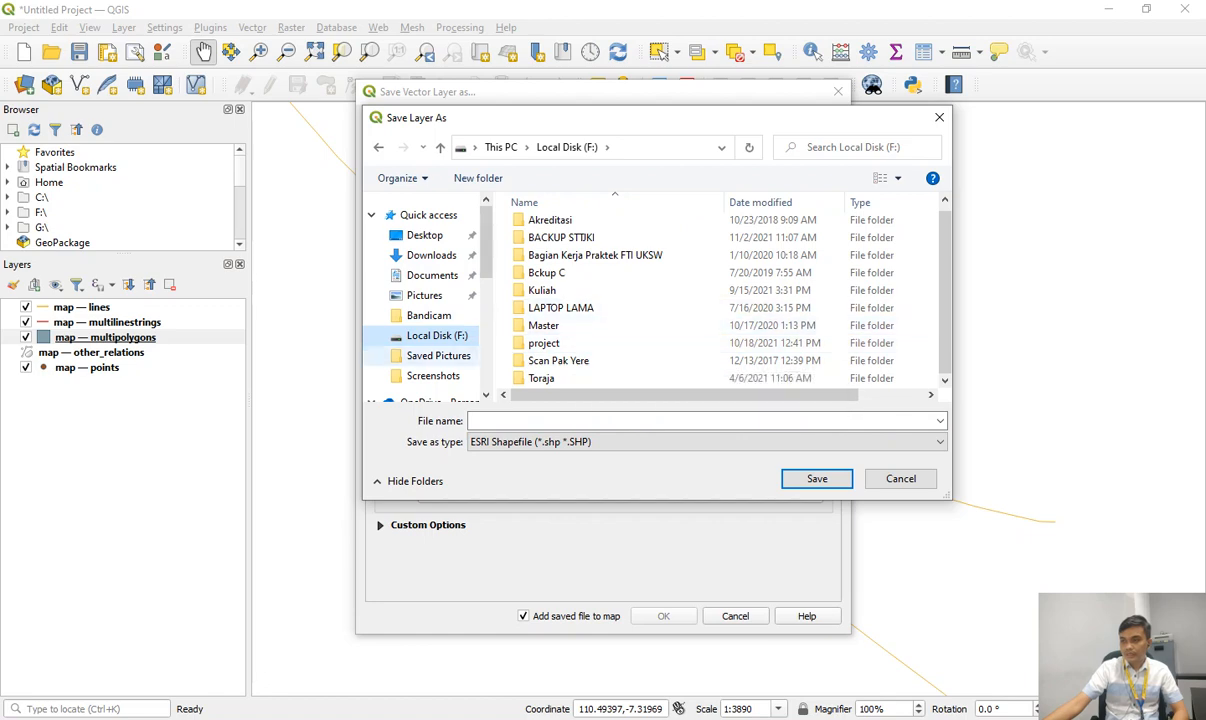
{"action": "scroll", "coordinate": [430, 300], "scroll_direction": "down", "scroll_amount": 3}
{"action": "scroll", "coordinate": [600, 300], "scroll_direction": "up", "scroll_amount": 1}
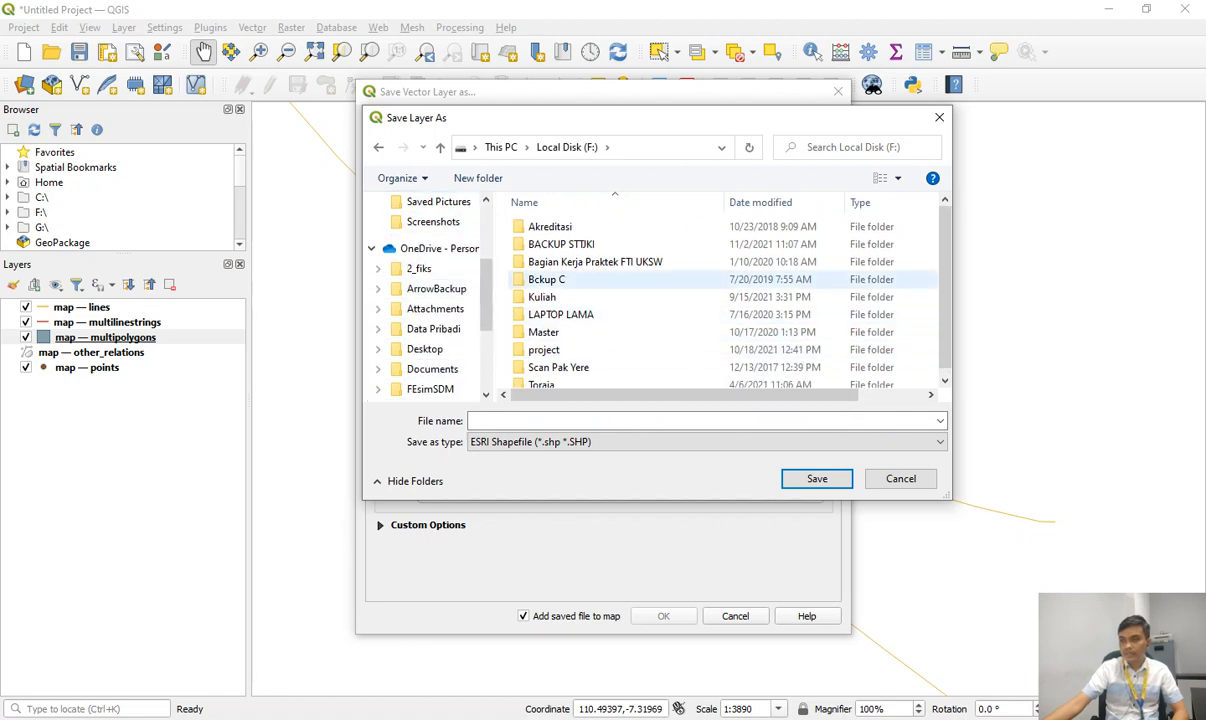
{"action": "right_click", "coordinate": [676, 229]}
{"action": "mouse_move", "coordinate": [770, 404]}
{"action": "left_click", "coordinate": [890, 407]}
{"action": "type", "text": "D"}
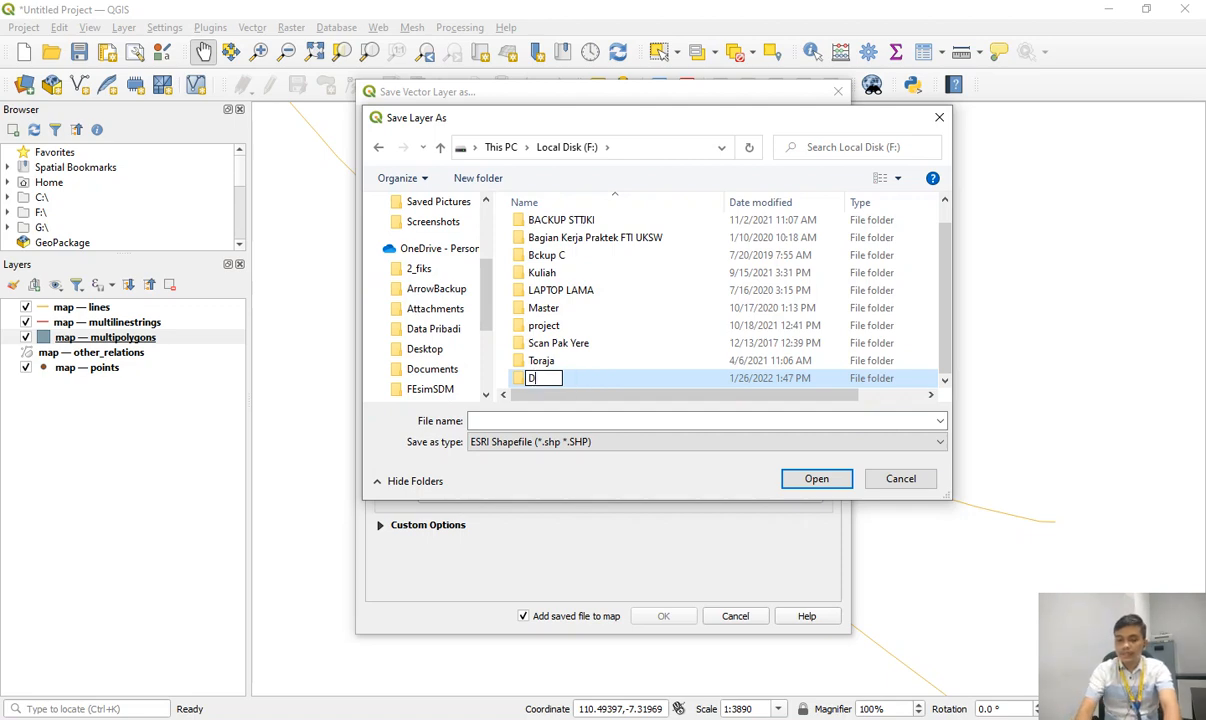
{"action": "type", "text": "ata Spasial"}
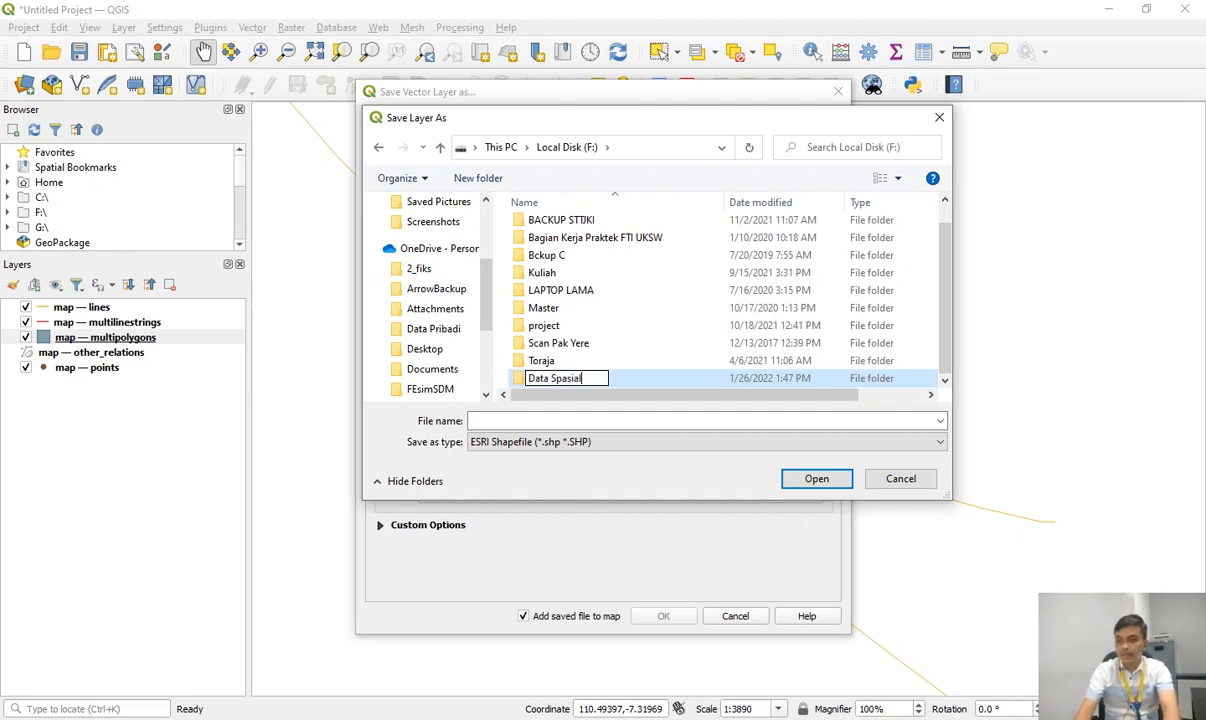
{"action": "key", "text": "Return"}
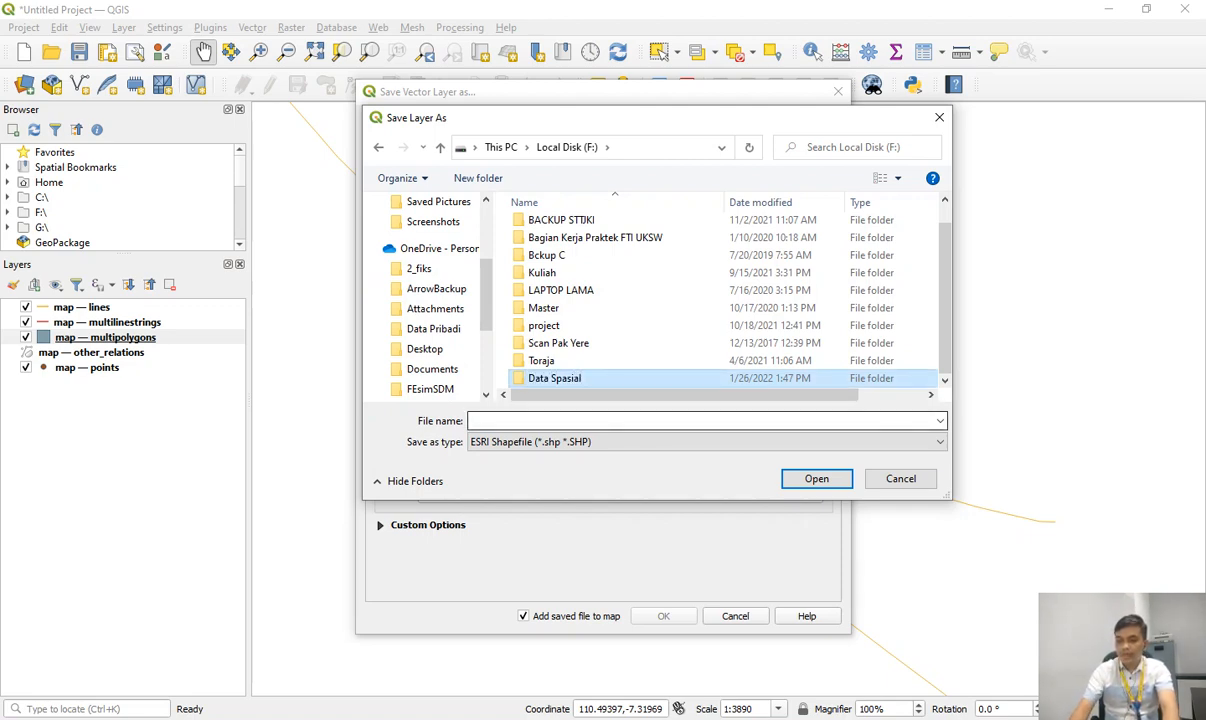
Name the shapefile UKSW_Polygon, save it in the Data Spasial folder and run the export with the file added to the map.
{"action": "left_click", "coordinate": [700, 421]}
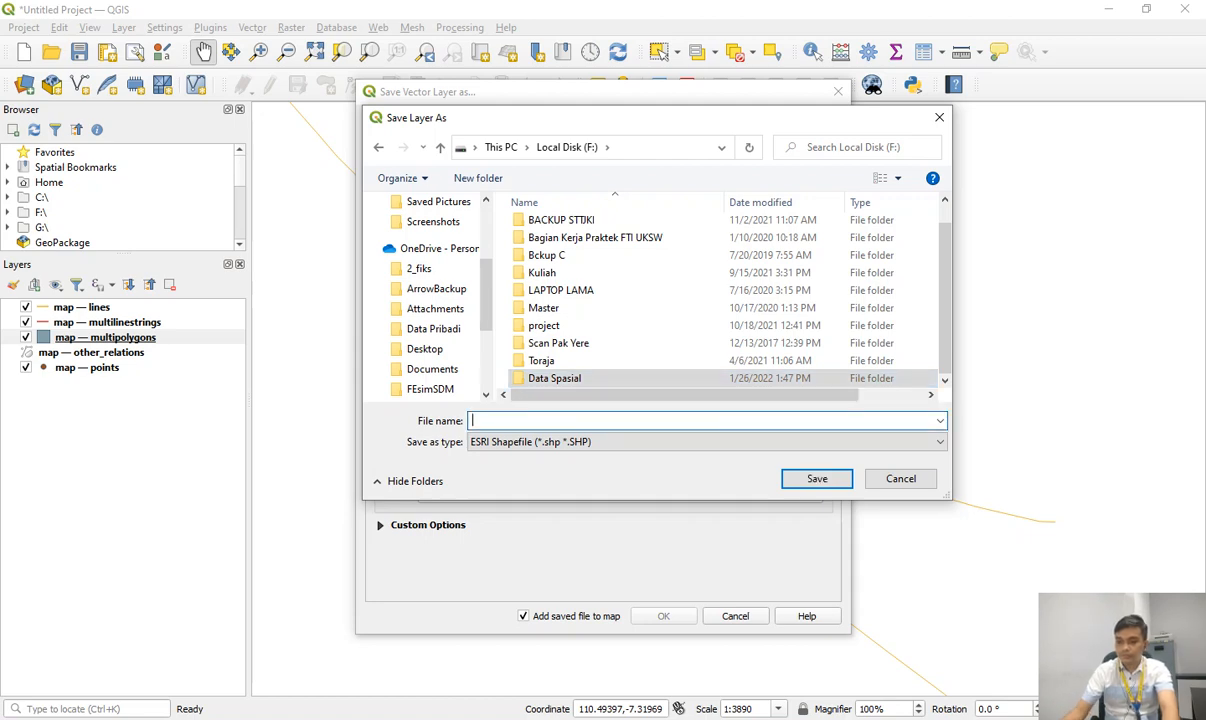
{"action": "type", "text": "UKSW_P"}
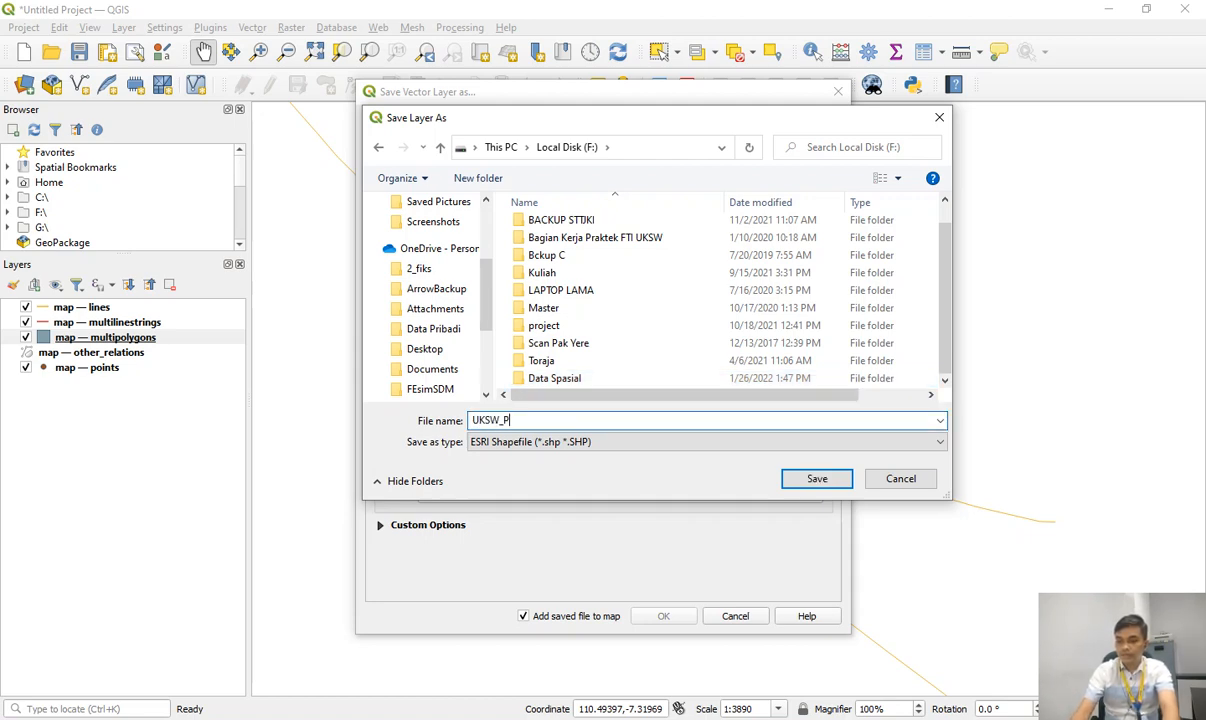
{"action": "type", "text": "olygon"}
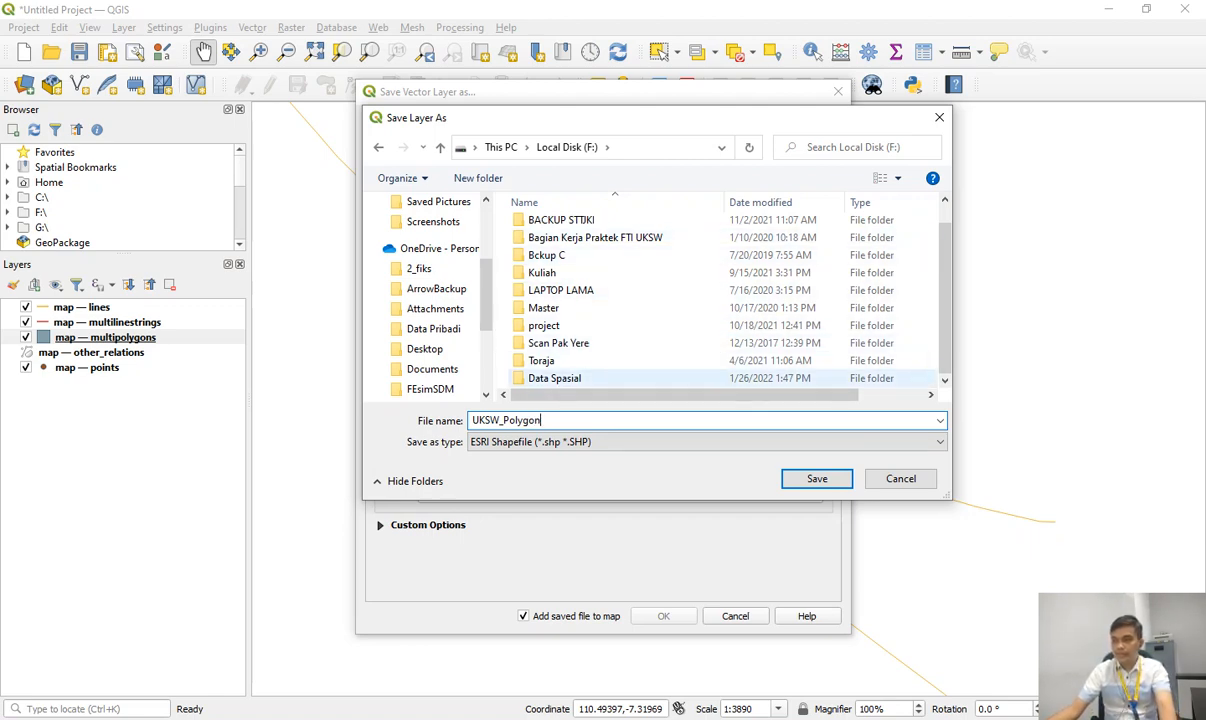
{"action": "double_click", "coordinate": [554, 378]}
{"action": "left_click_drag", "start_coordinate": [561, 113], "coordinate": [565, 185]}
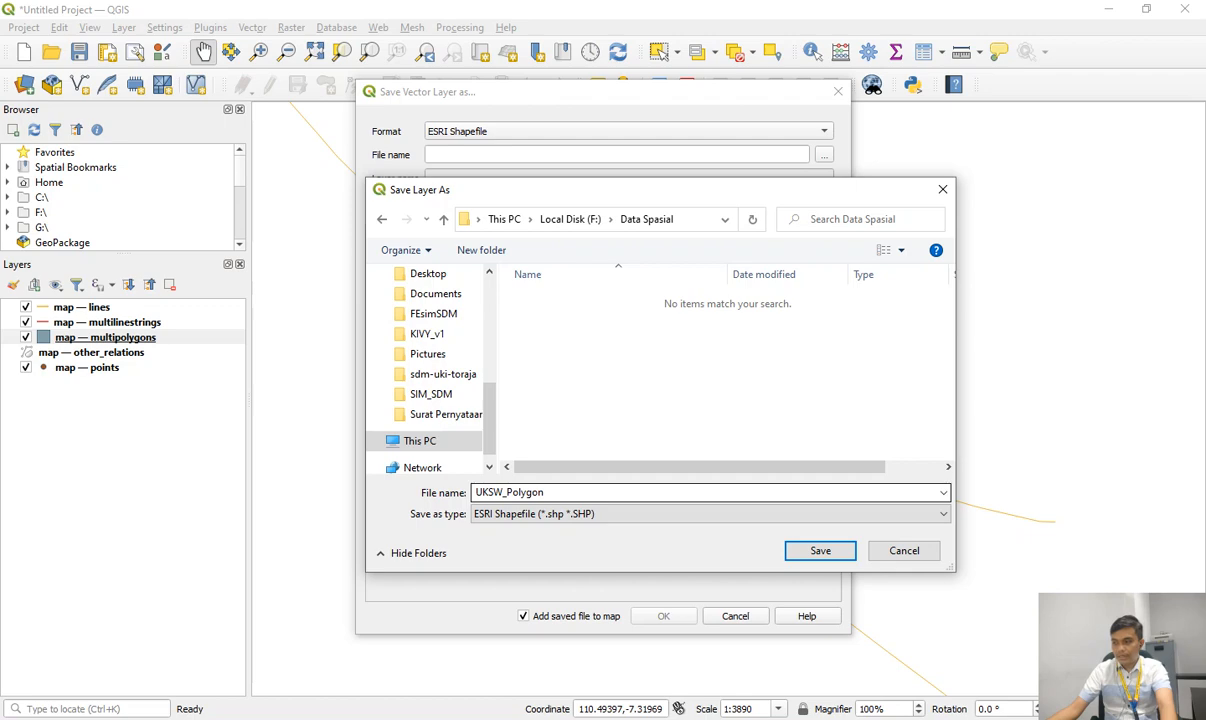
{"action": "left_click", "coordinate": [710, 514]}
{"action": "left_click", "coordinate": [710, 514]}
{"action": "key", "text": "Return"}
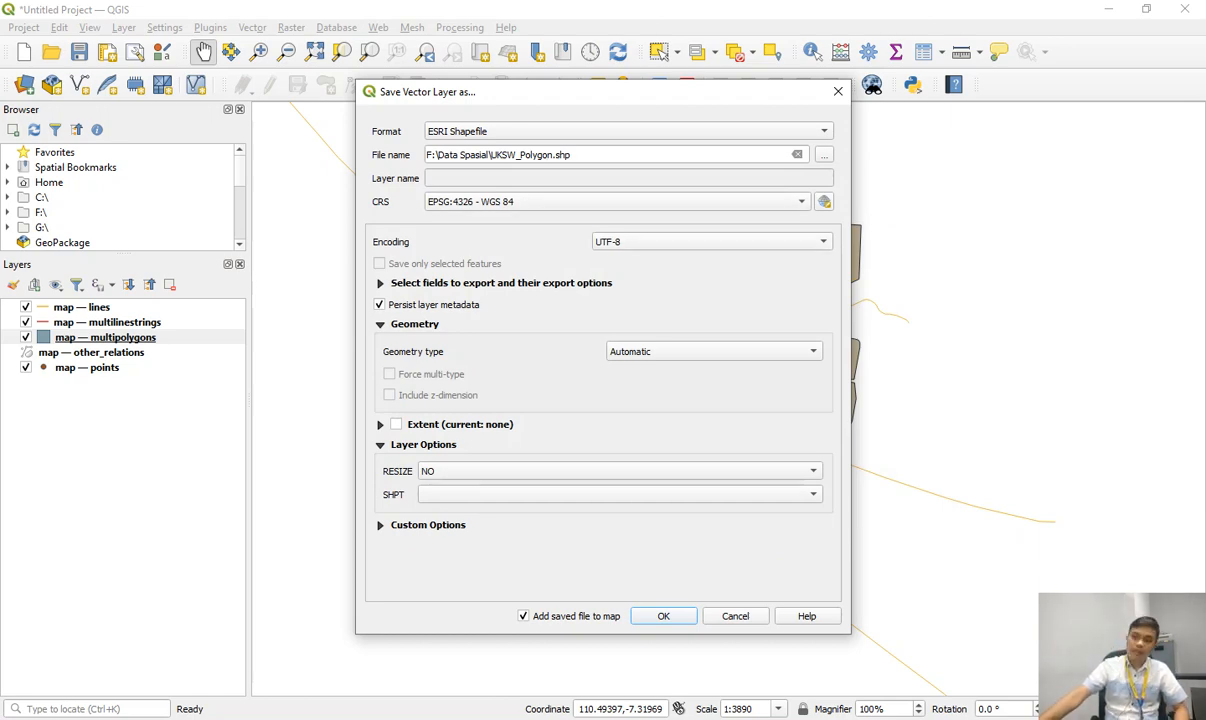
{"action": "left_click", "coordinate": [663, 616]}
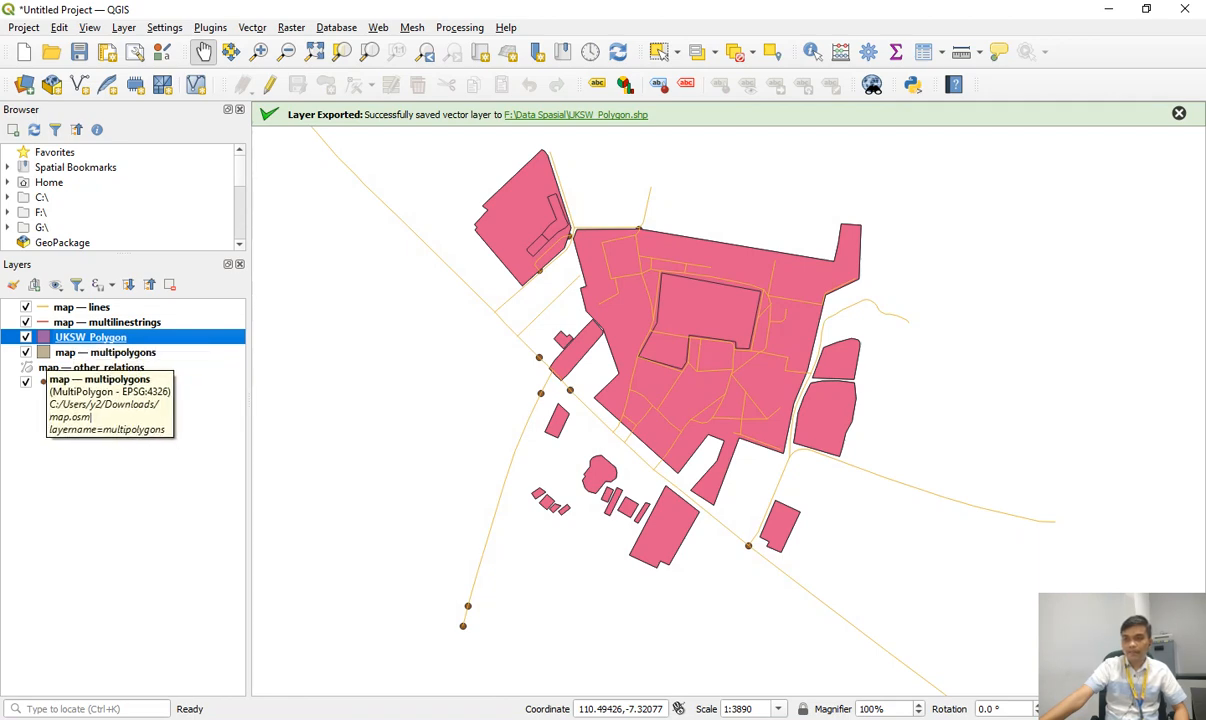
Open the feature export settings for the map — multipolygons layer, keeping ESRI Shapefile as the format.
{"action": "left_click", "coordinate": [106, 352]}
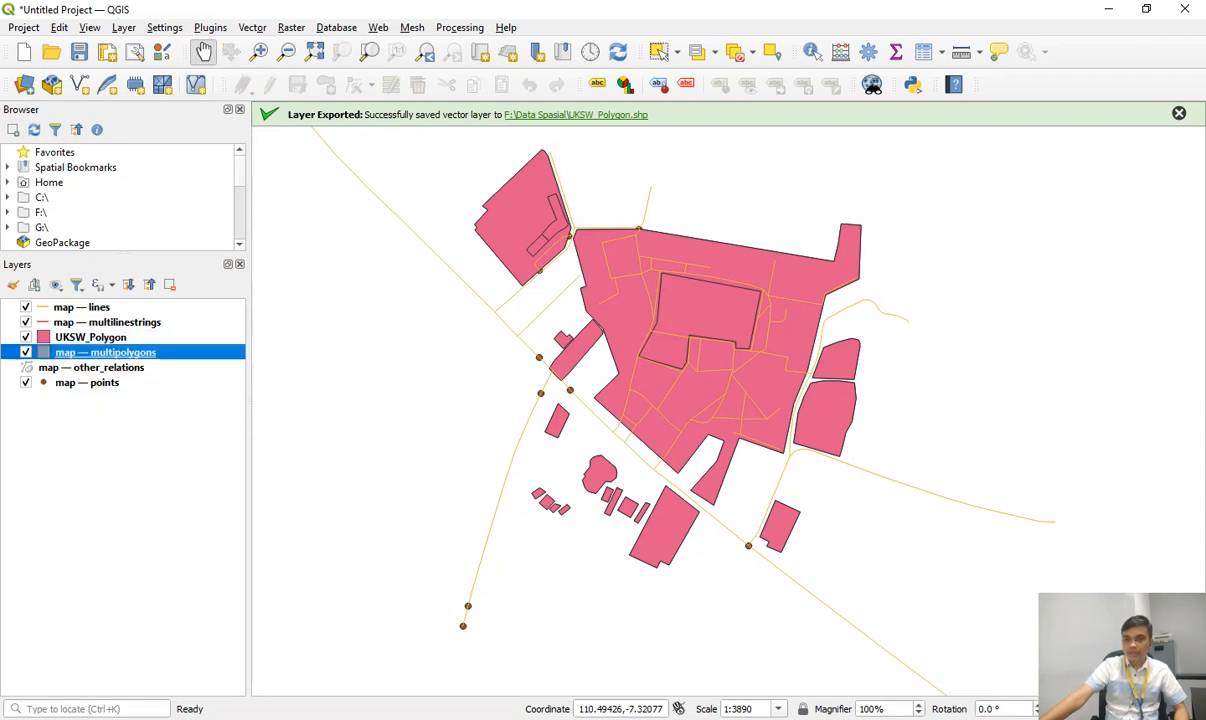
{"action": "left_click", "coordinate": [91, 337]}
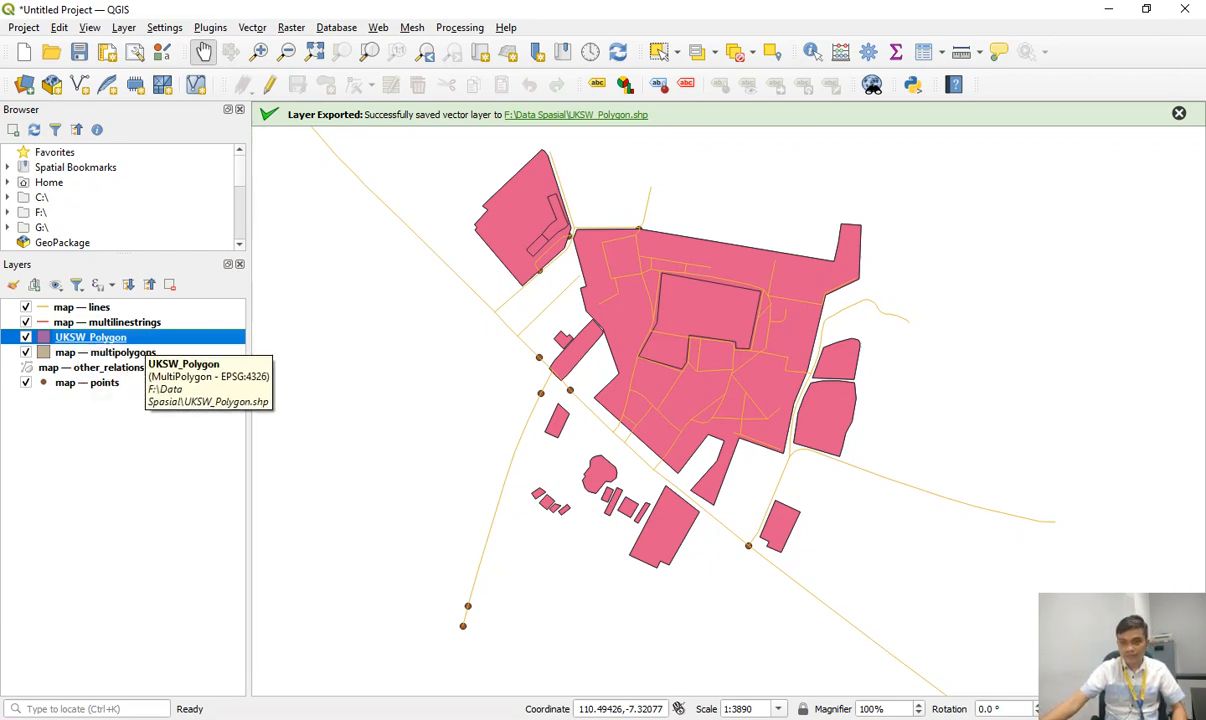
{"action": "left_click", "coordinate": [130, 352]}
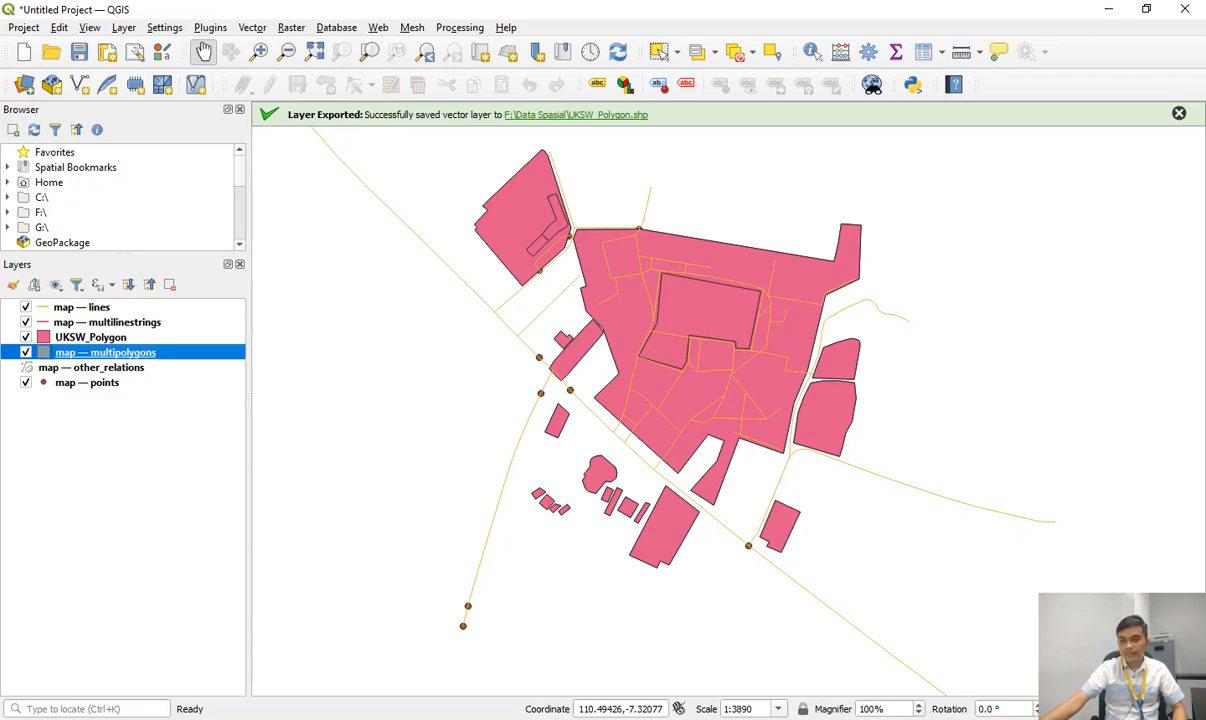
{"action": "right_click", "coordinate": [130, 352]}
{"action": "mouse_move", "coordinate": [230, 345]}
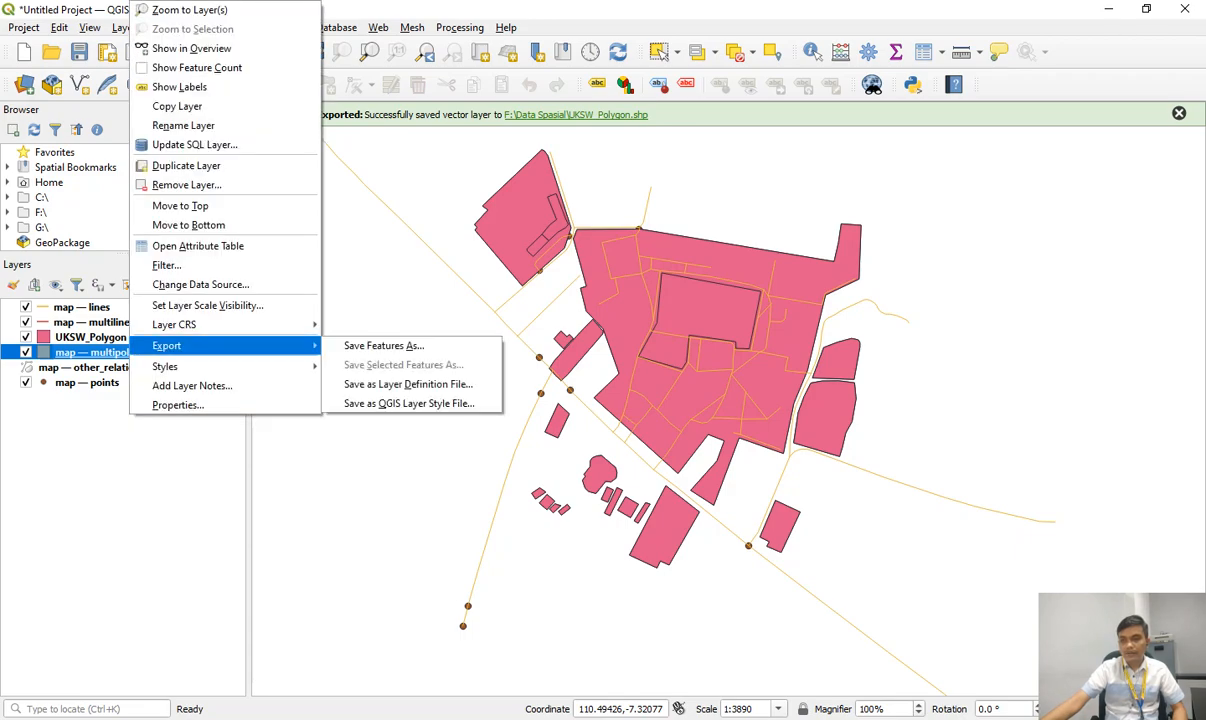
{"action": "left_click", "coordinate": [384, 345]}
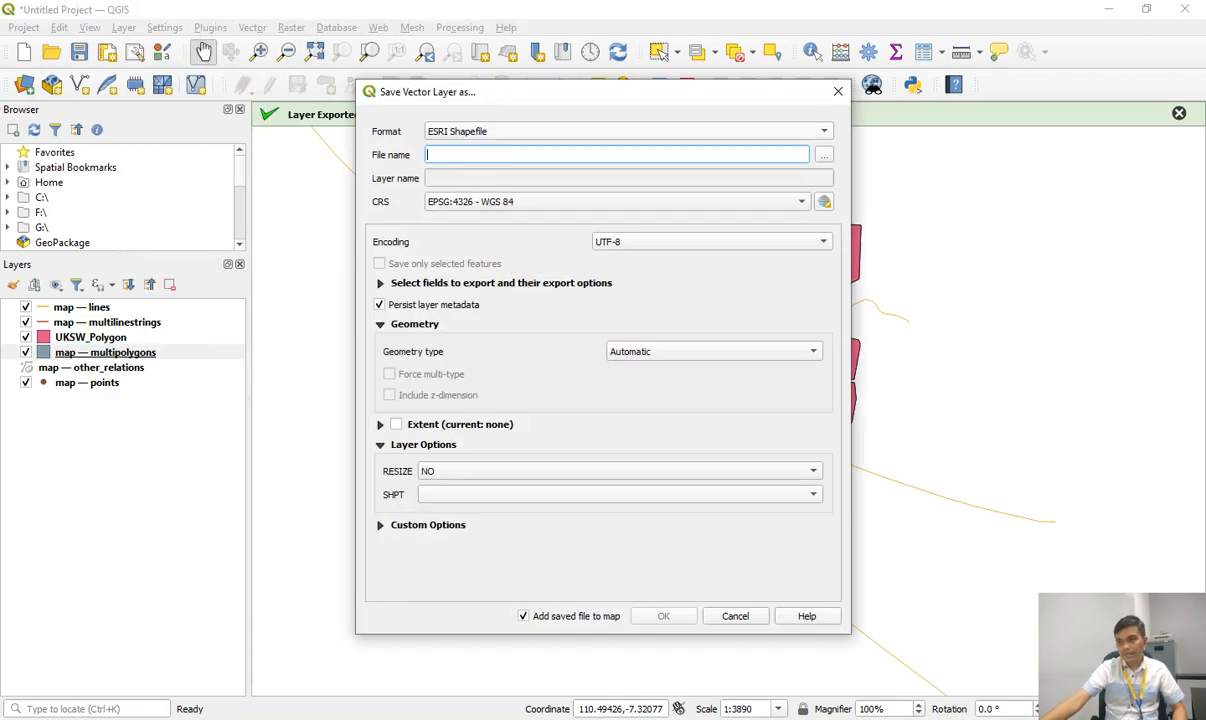
{"action": "left_click", "coordinate": [628, 131]}
{"action": "left_click", "coordinate": [628, 131]}
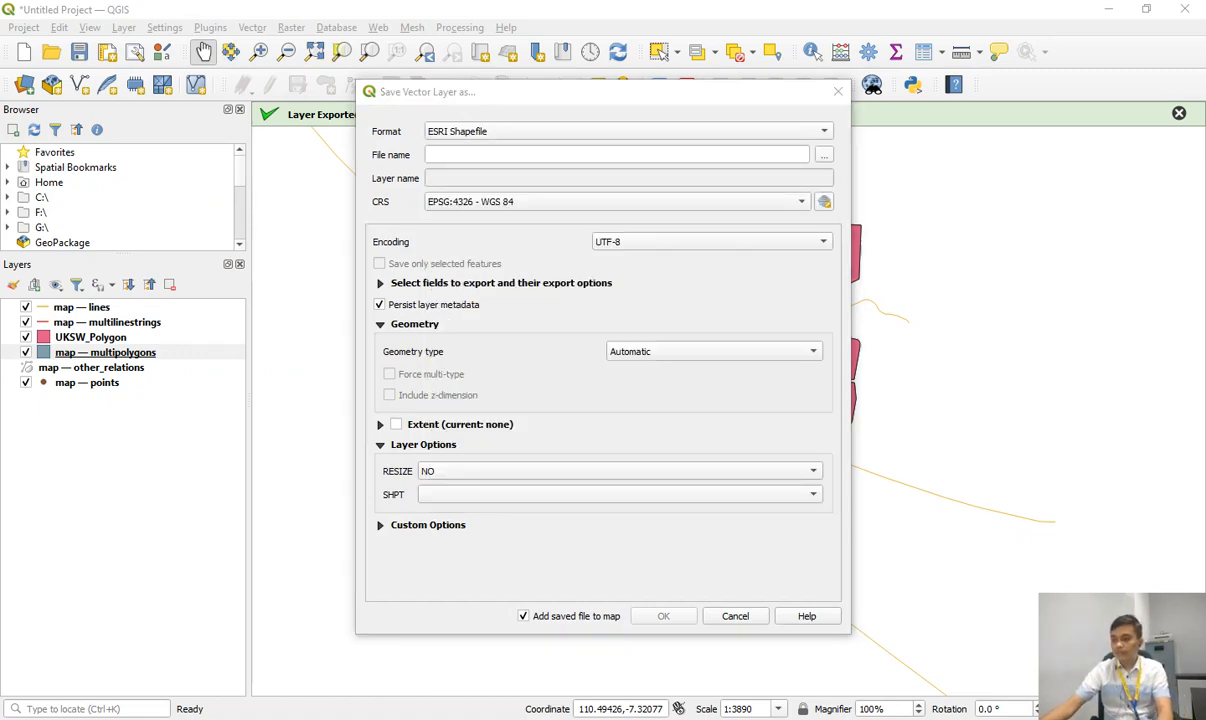
Switch to PowerPoint, add a new slide after slide 5 and paste the screenshot of the export settings dialog.
{"action": "key", "text": "alt+Tab"}
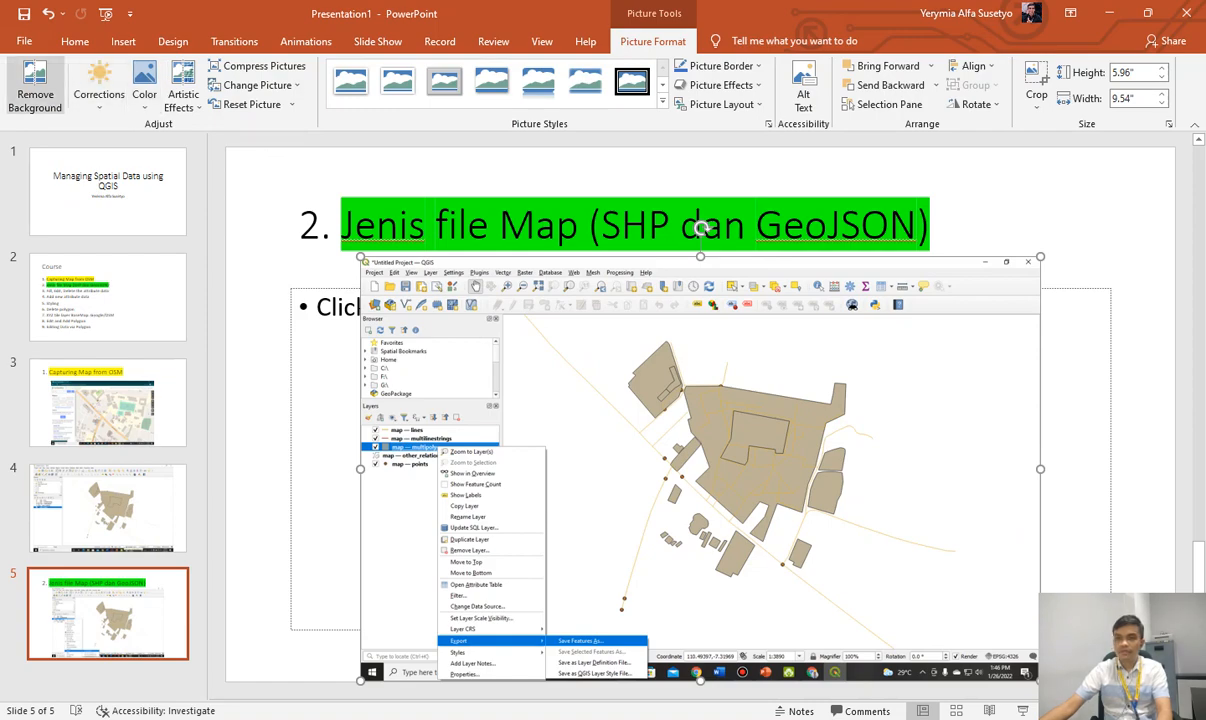
{"action": "left_click", "coordinate": [75, 41]}
{"action": "left_click", "coordinate": [161, 80]}
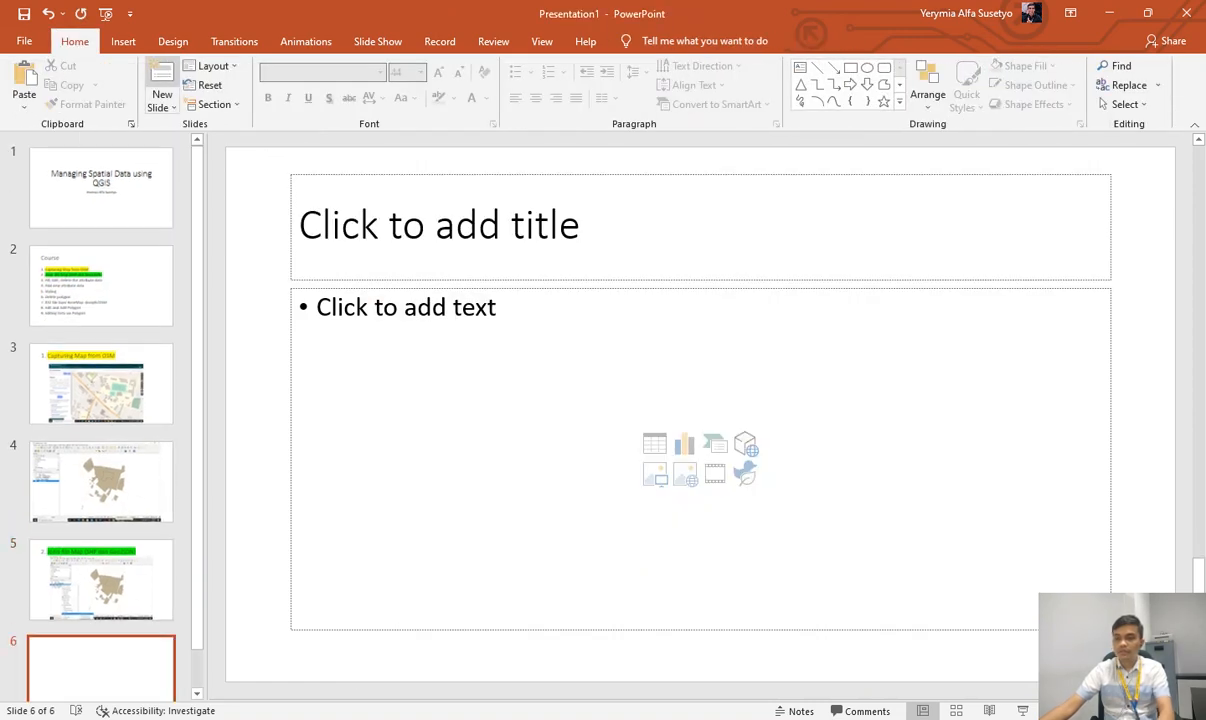
{"action": "key", "text": "ctrl+v"}
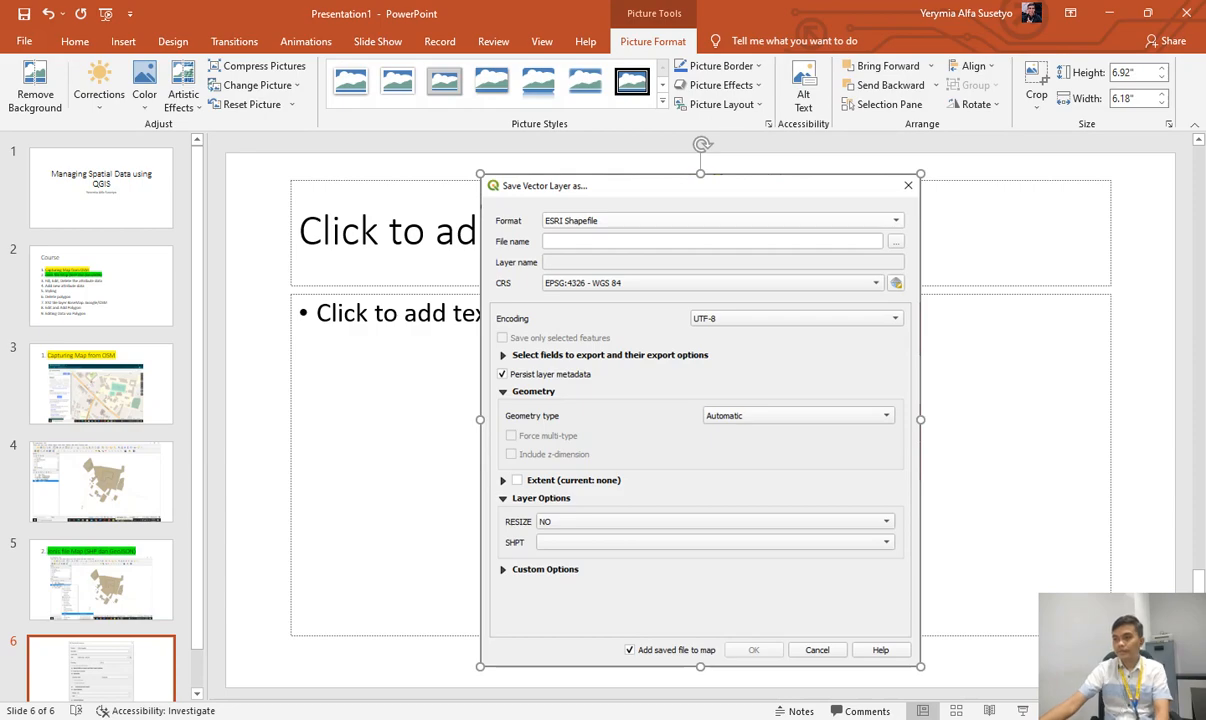
Switch to File Explorer, open the Data Spasial folder on Local Disk (F:) and display its files as enlarged icons.
{"action": "left_click", "coordinate": [472, 718]}
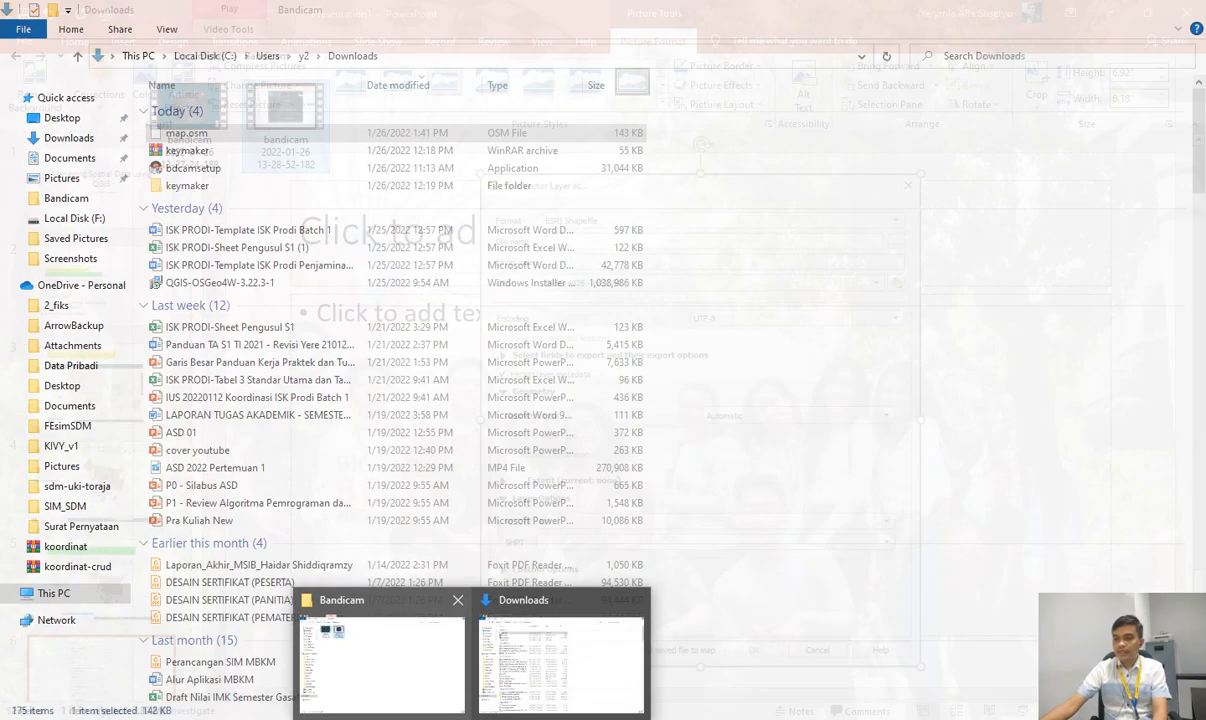
{"action": "left_click", "coordinate": [384, 660]}
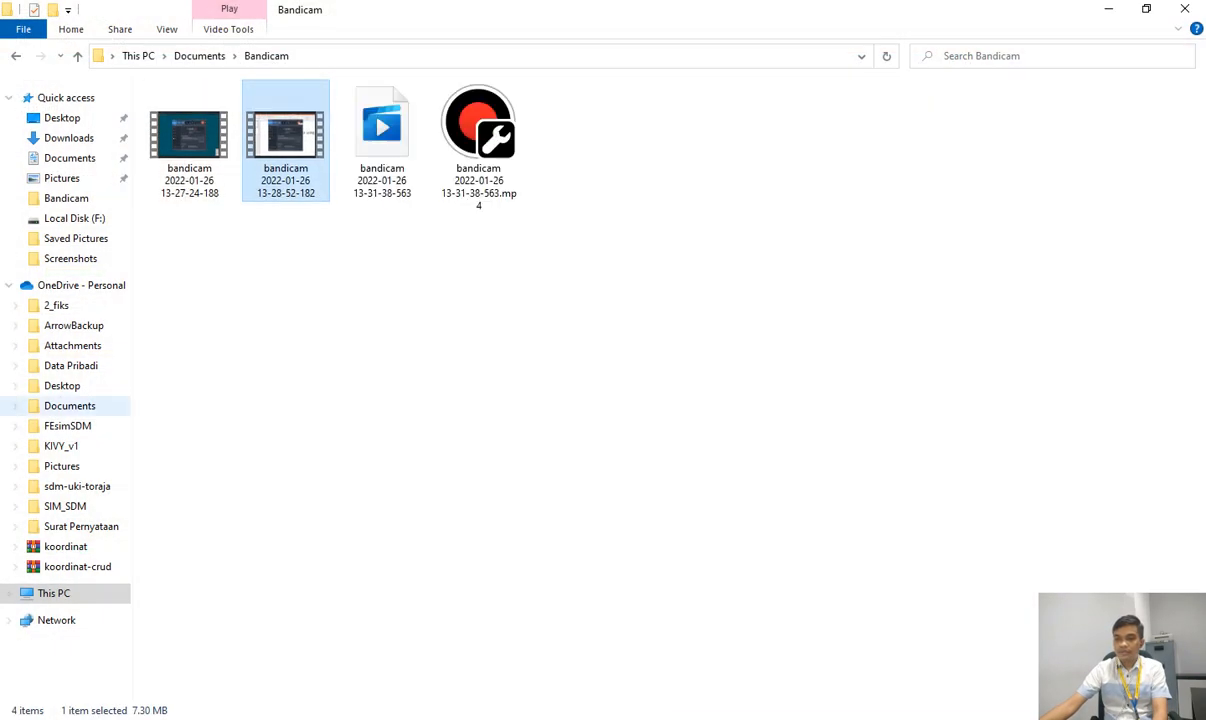
{"action": "left_click", "coordinate": [69, 405]}
{"action": "left_click", "coordinate": [54, 593]}
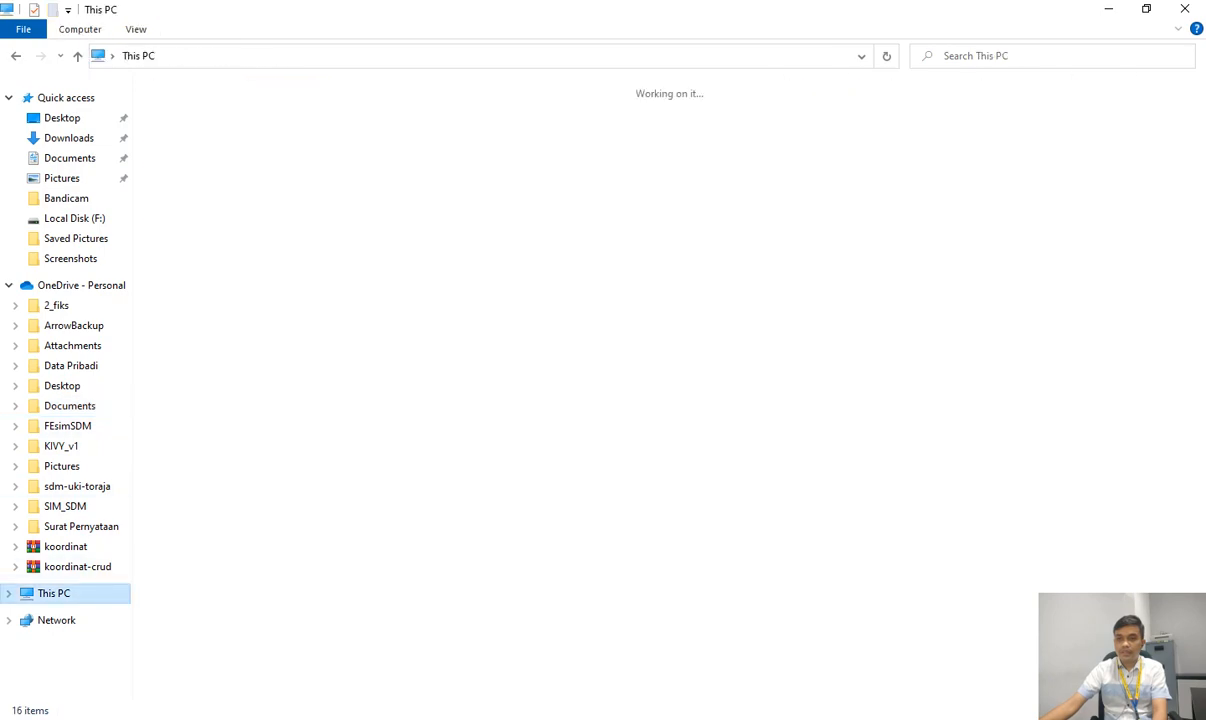
{"action": "double_click", "coordinate": [471, 237]}
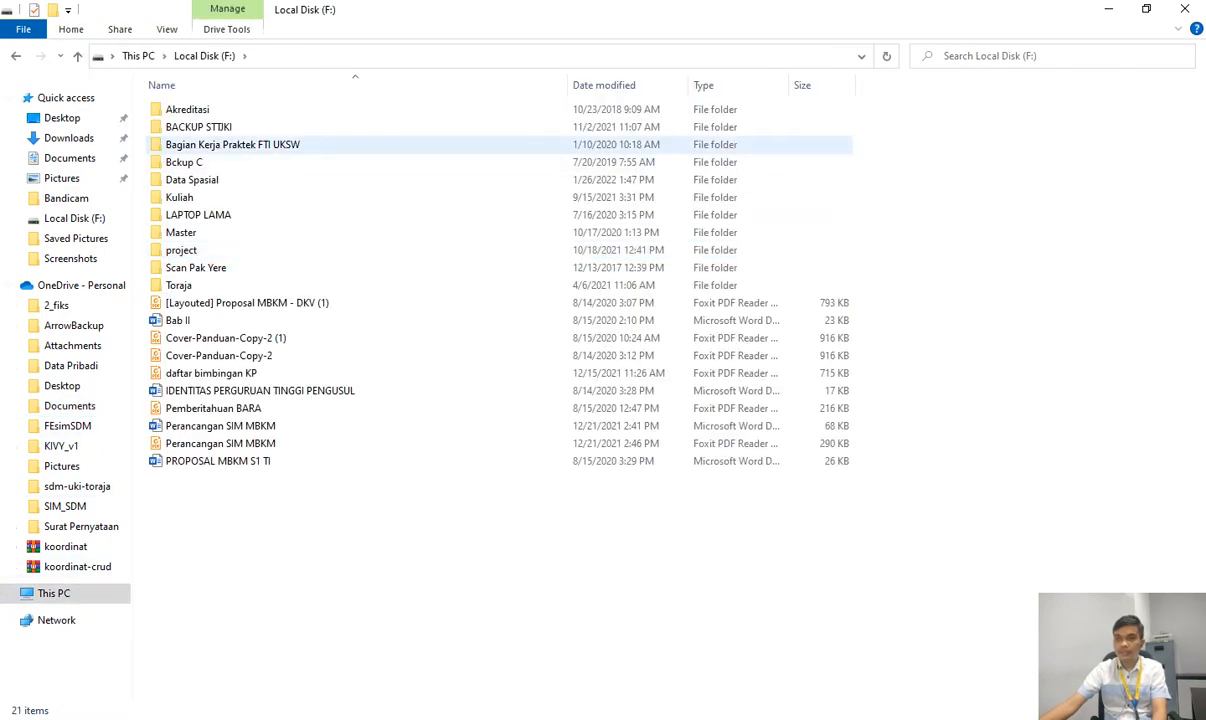
{"action": "double_click", "coordinate": [191, 179]}
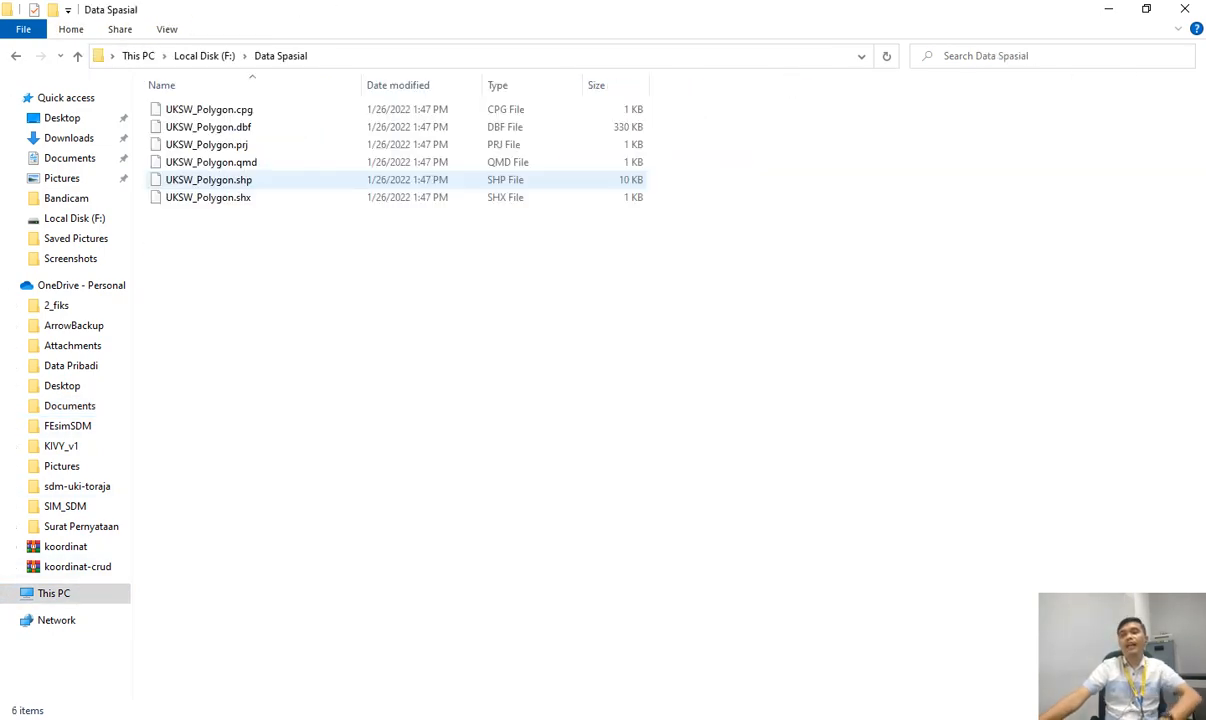
{"action": "key", "text": "ctrl+shift+6"}
{"action": "scroll", "coordinate": [600, 300], "scroll_direction": "up", "scroll_amount": 6}
{"action": "scroll", "coordinate": [226, 200], "scroll_direction": "up", "scroll_amount": 2}
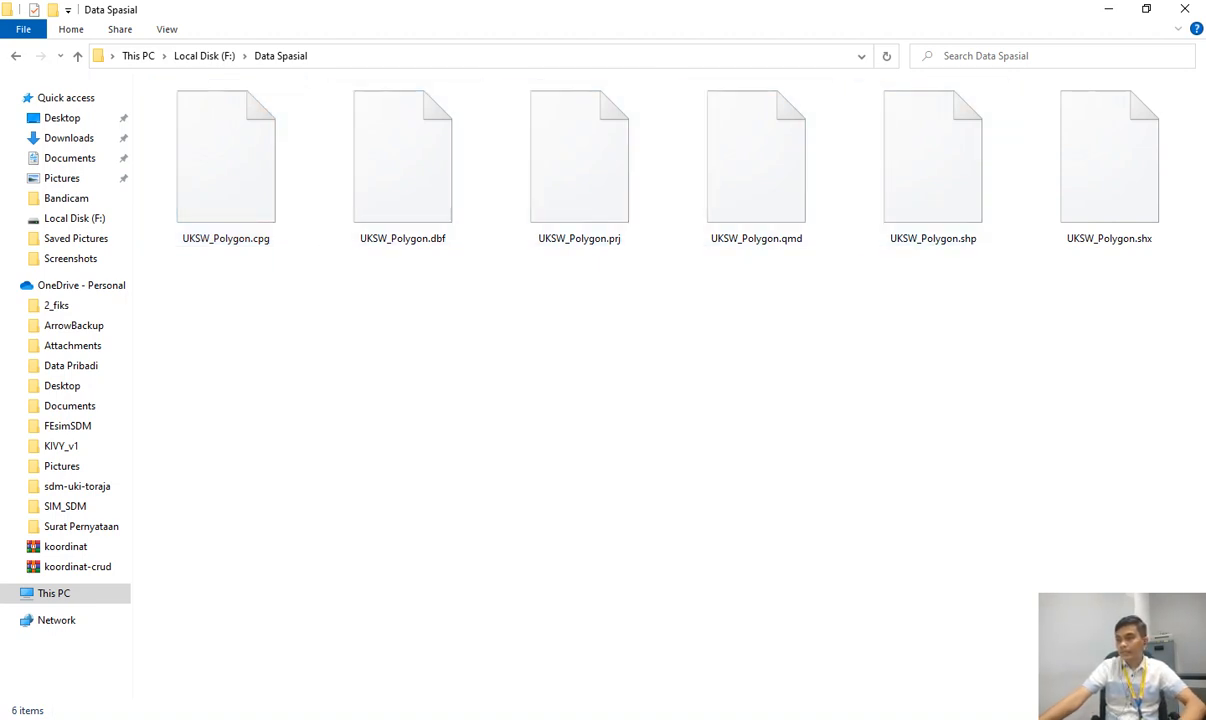
Examine the exported UKSW_Polygon shapefile components: the .shp, .cpg, .dbf, .prj, .qmd and .shx files.
{"action": "left_click", "coordinate": [932, 160]}
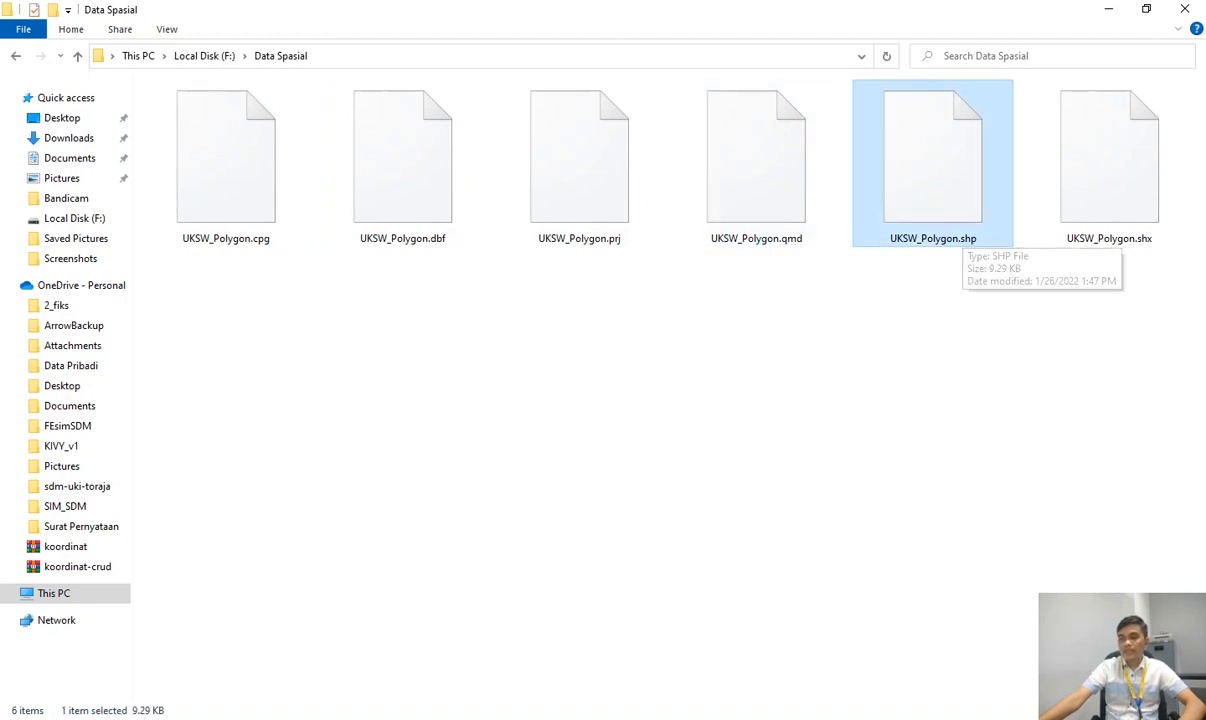
{"action": "left_click", "coordinate": [226, 160]}
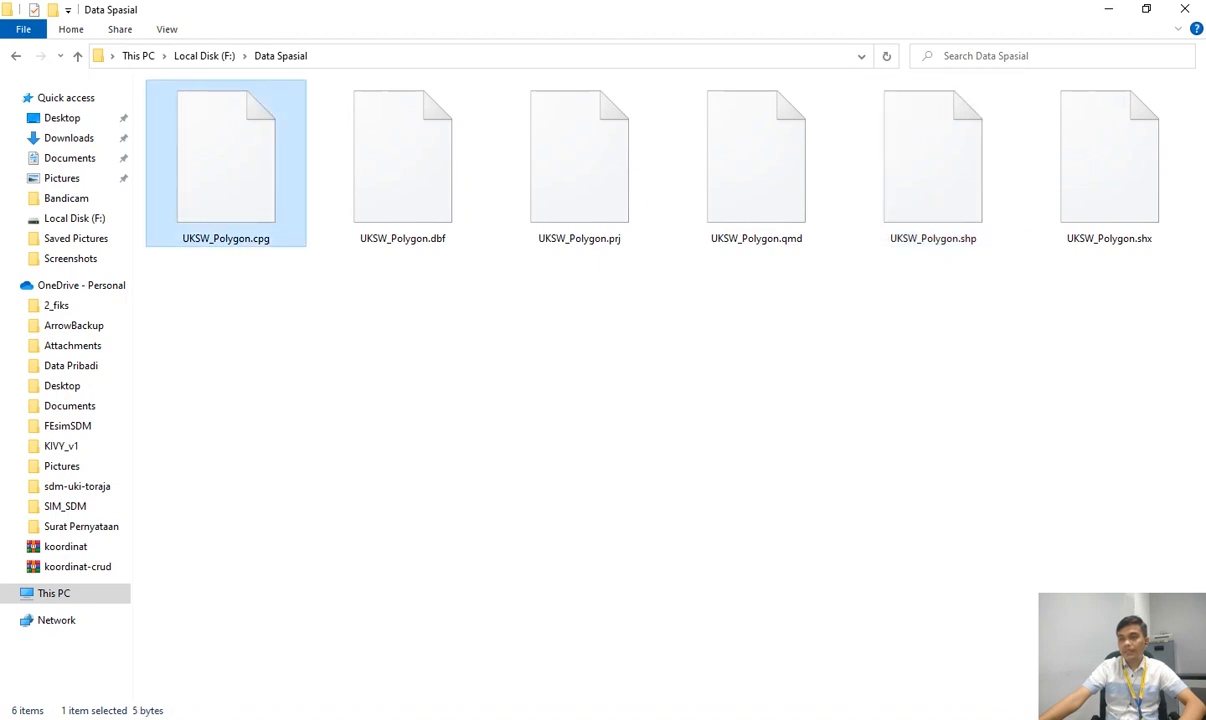
{"action": "left_click", "coordinate": [402, 160]}
{"action": "left_click", "coordinate": [579, 160]}
{"action": "left_click", "coordinate": [756, 160]}
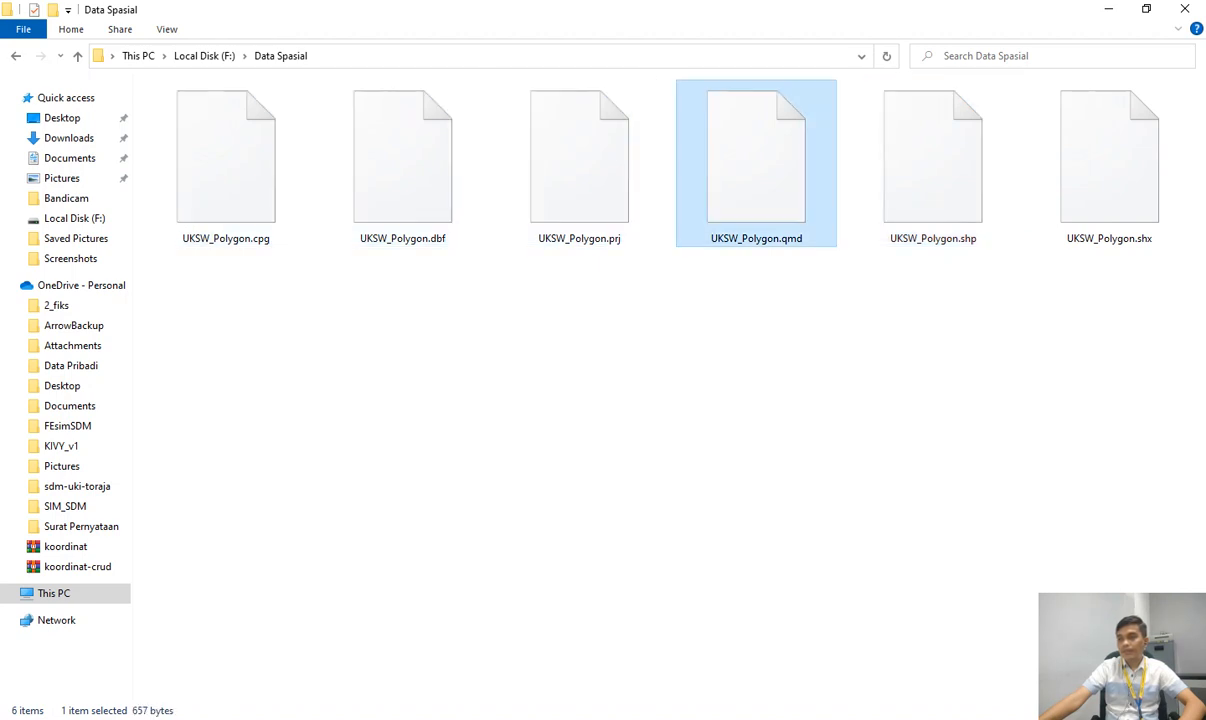
{"action": "left_click", "coordinate": [1109, 160]}
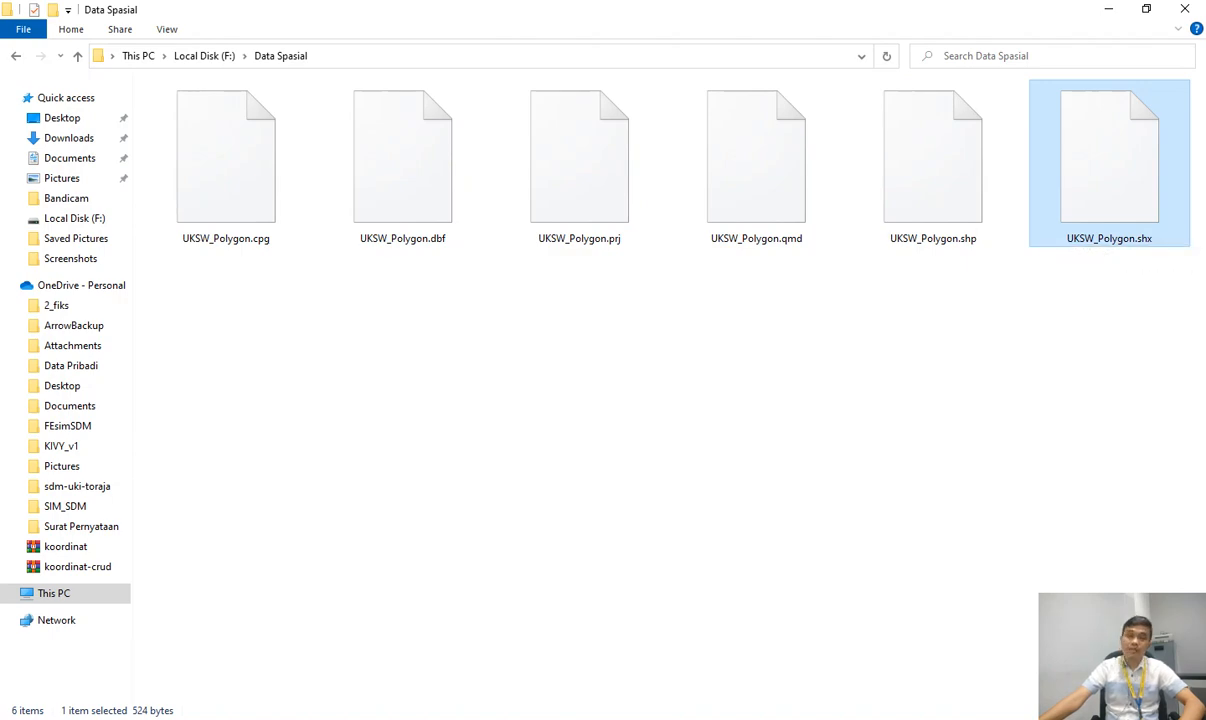
{"action": "left_click_drag", "start_coordinate": [1187, 312], "coordinate": [250, 81]}
{"action": "left_click", "coordinate": [933, 300]}
{"action": "left_click", "coordinate": [933, 160]}
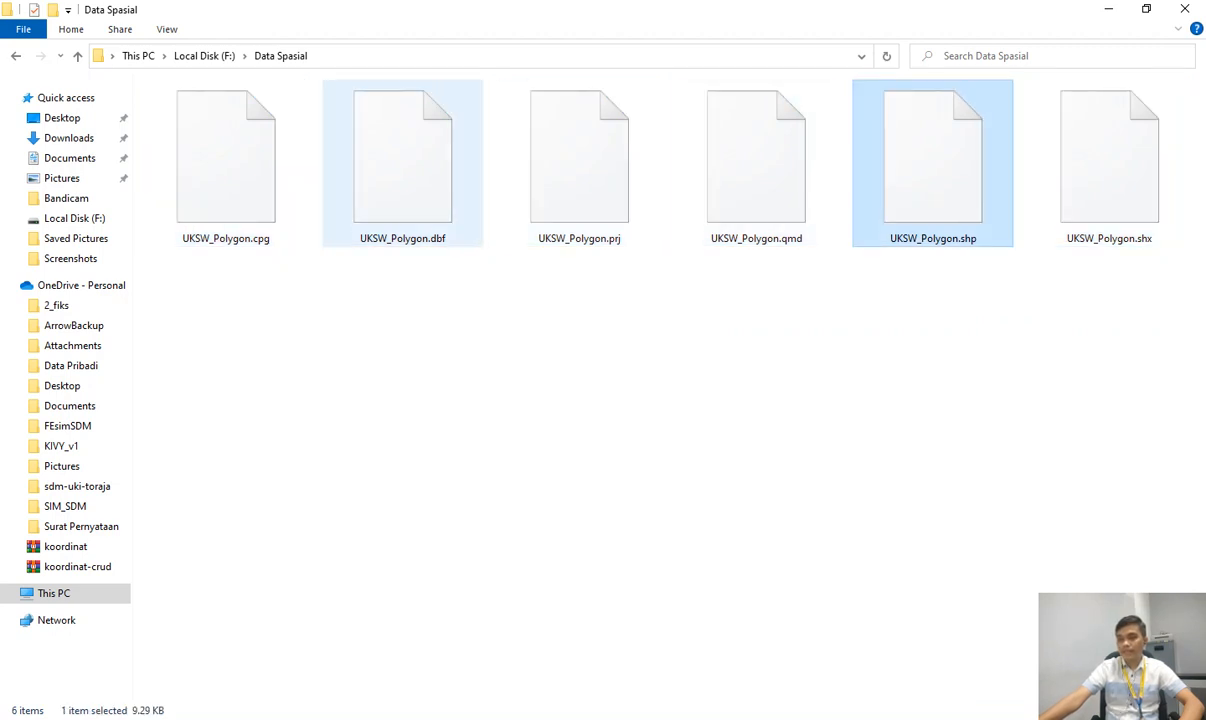
{"action": "left_click", "coordinate": [402, 160]}
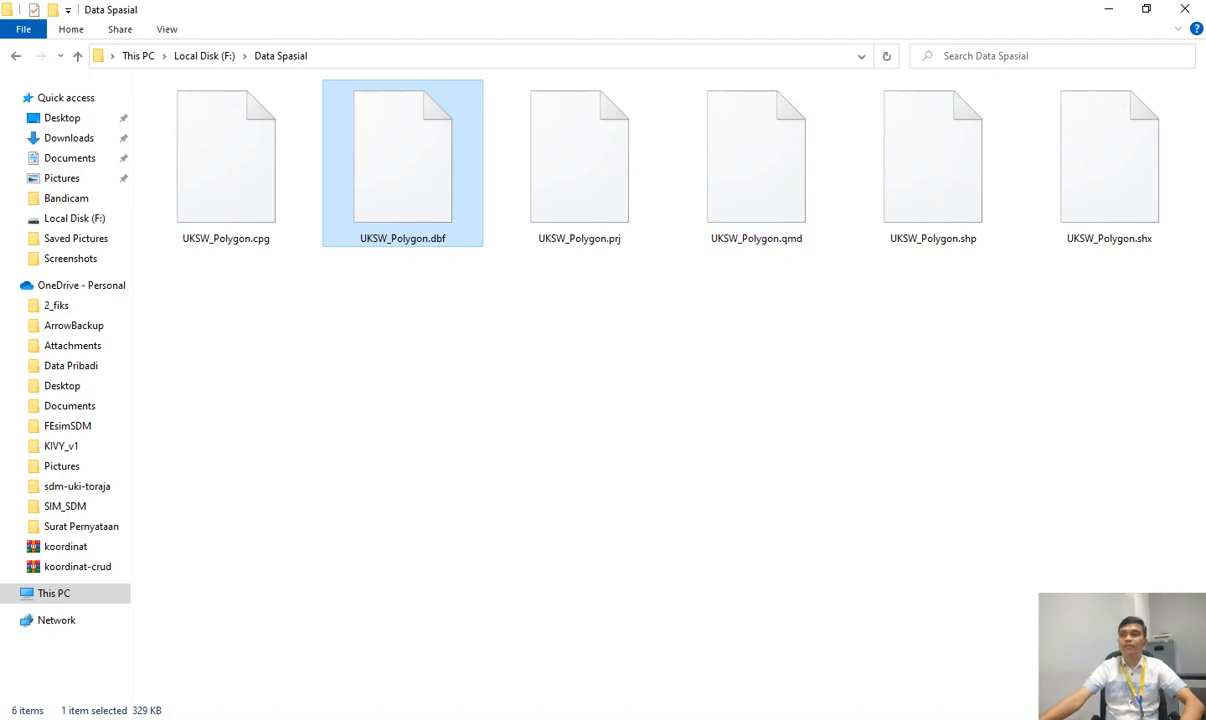
{"action": "left_click", "coordinate": [226, 160]}
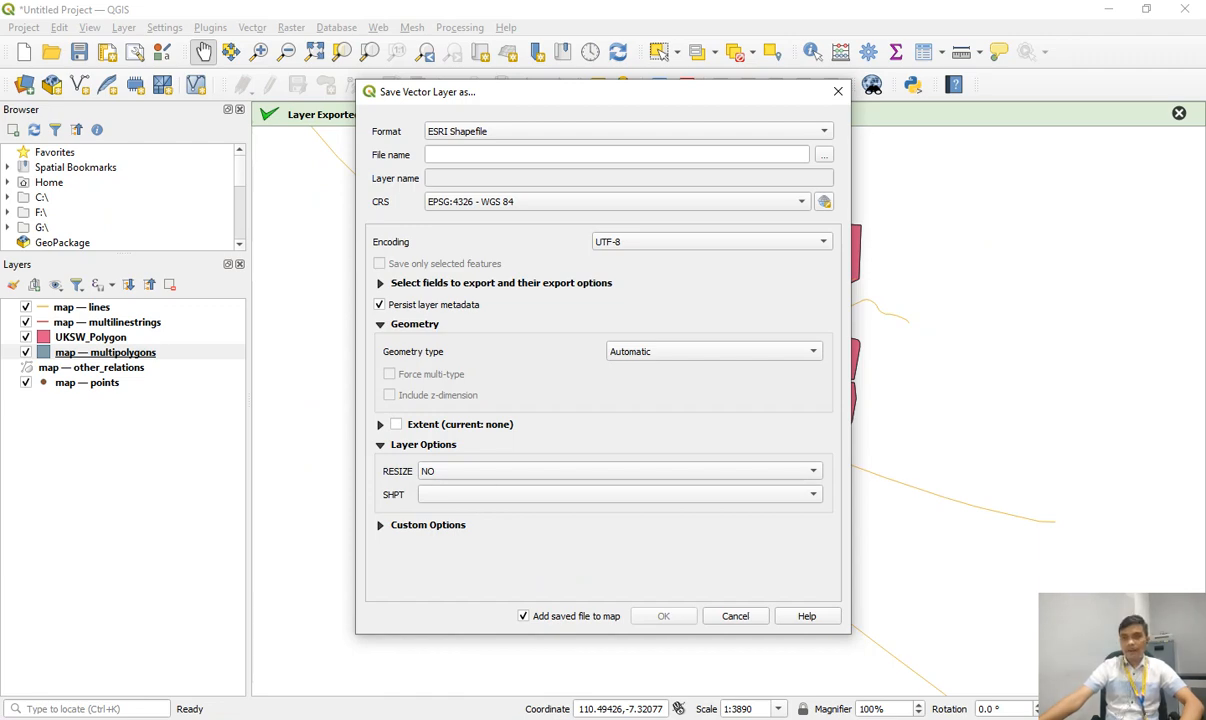
Return to QGIS, restart the feature export of the map — multipolygons layer and choose GeoJSON as the format.
{"action": "left_click", "coordinate": [736, 616]}
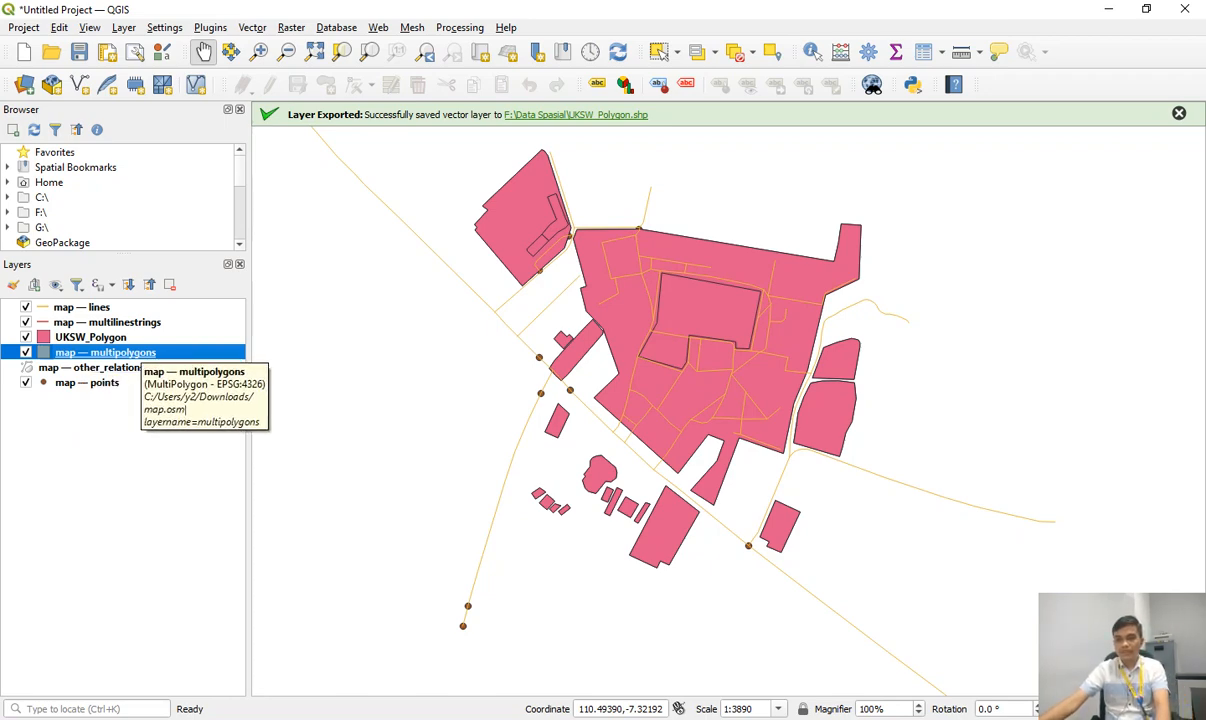
{"action": "right_click", "coordinate": [137, 353]}
{"action": "mouse_move", "coordinate": [180, 345]}
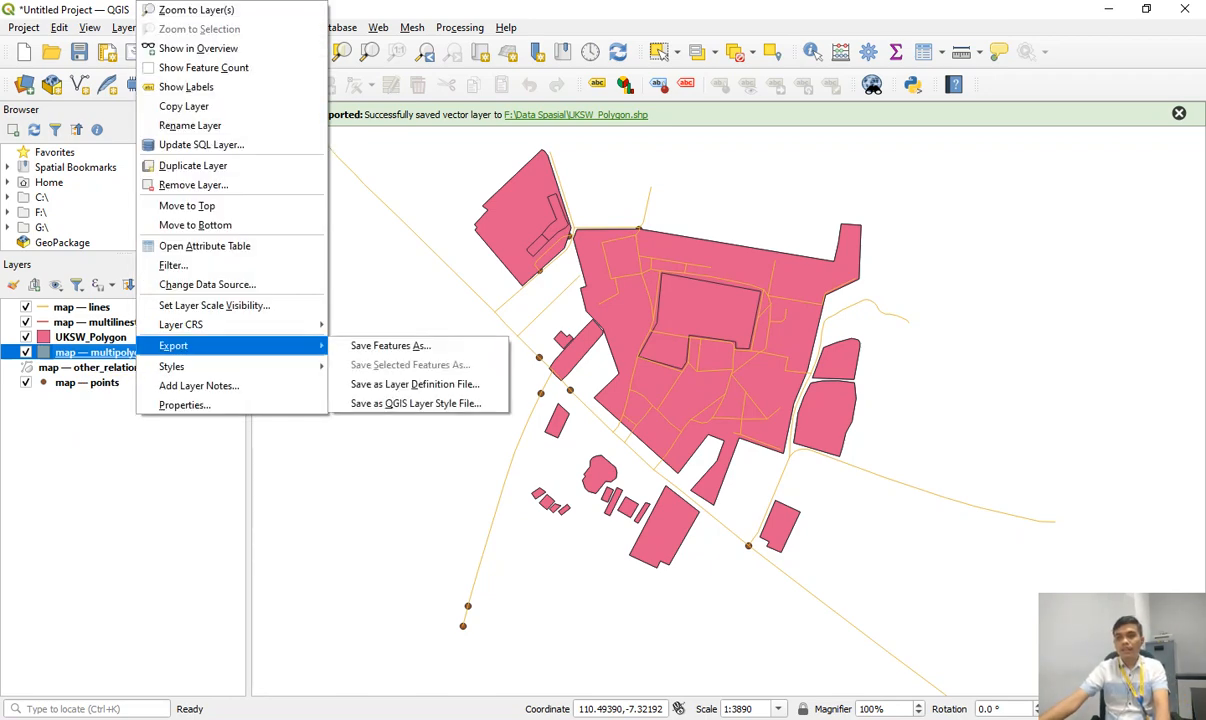
{"action": "left_click", "coordinate": [390, 345]}
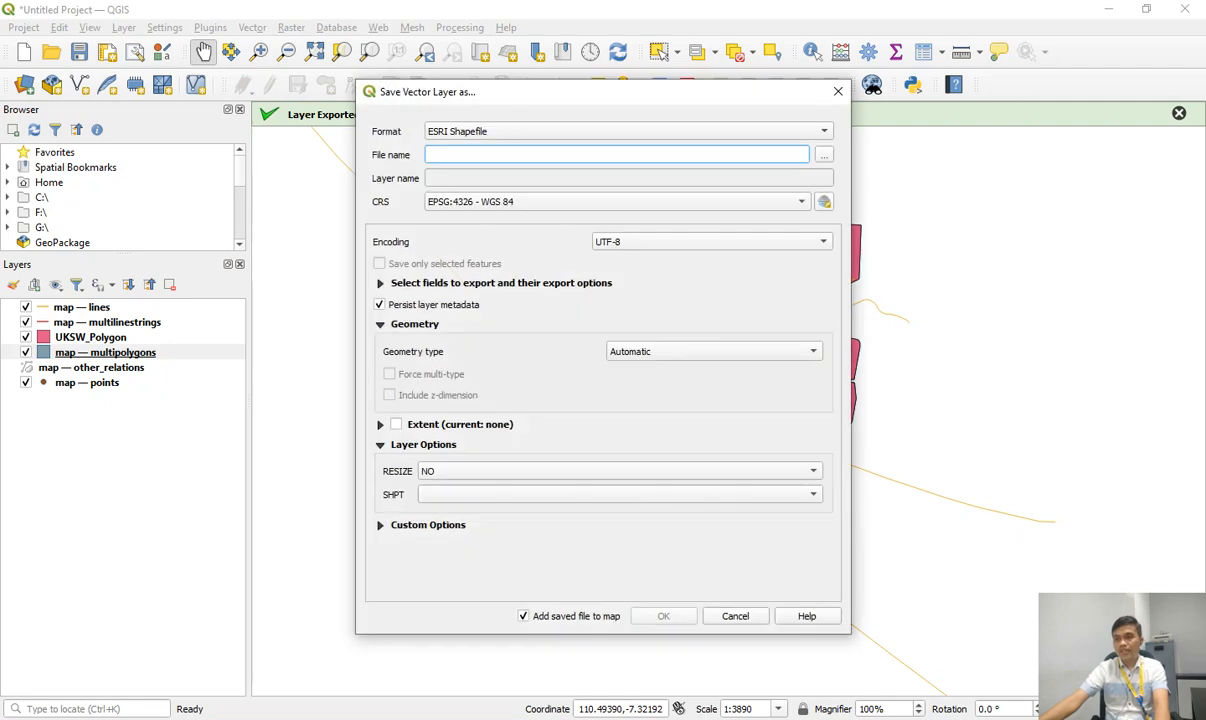
{"action": "left_click", "coordinate": [620, 131]}
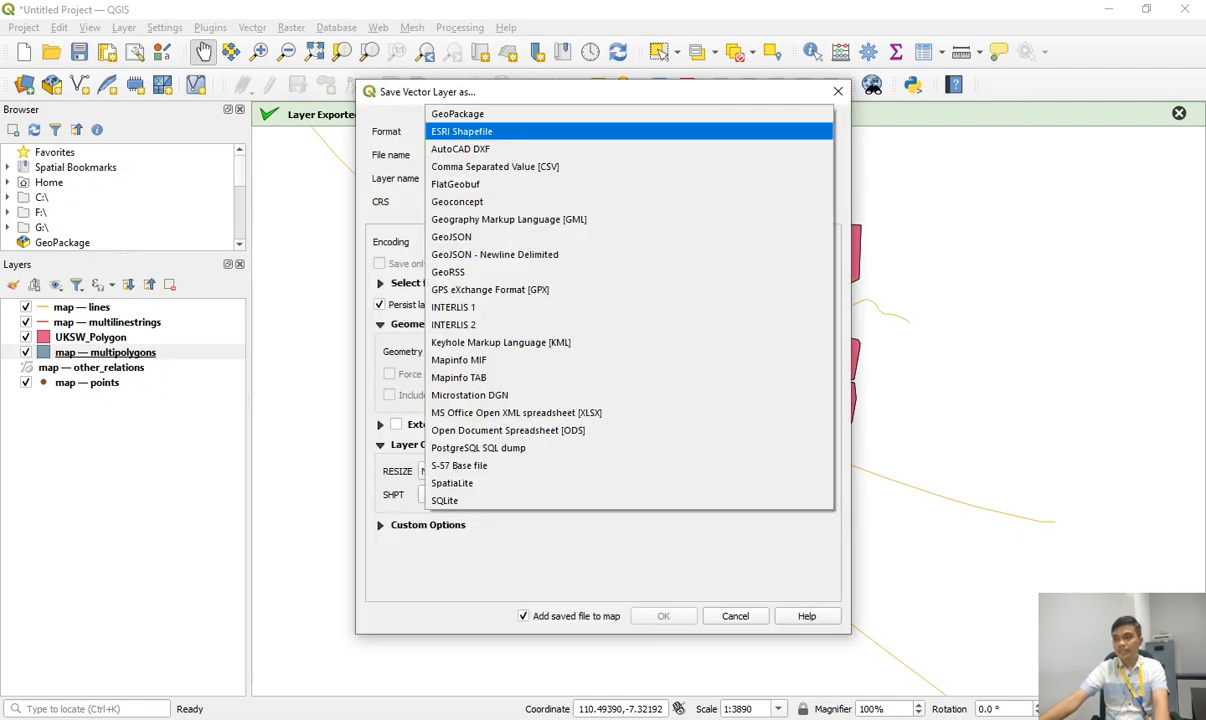
{"action": "left_click", "coordinate": [470, 236]}
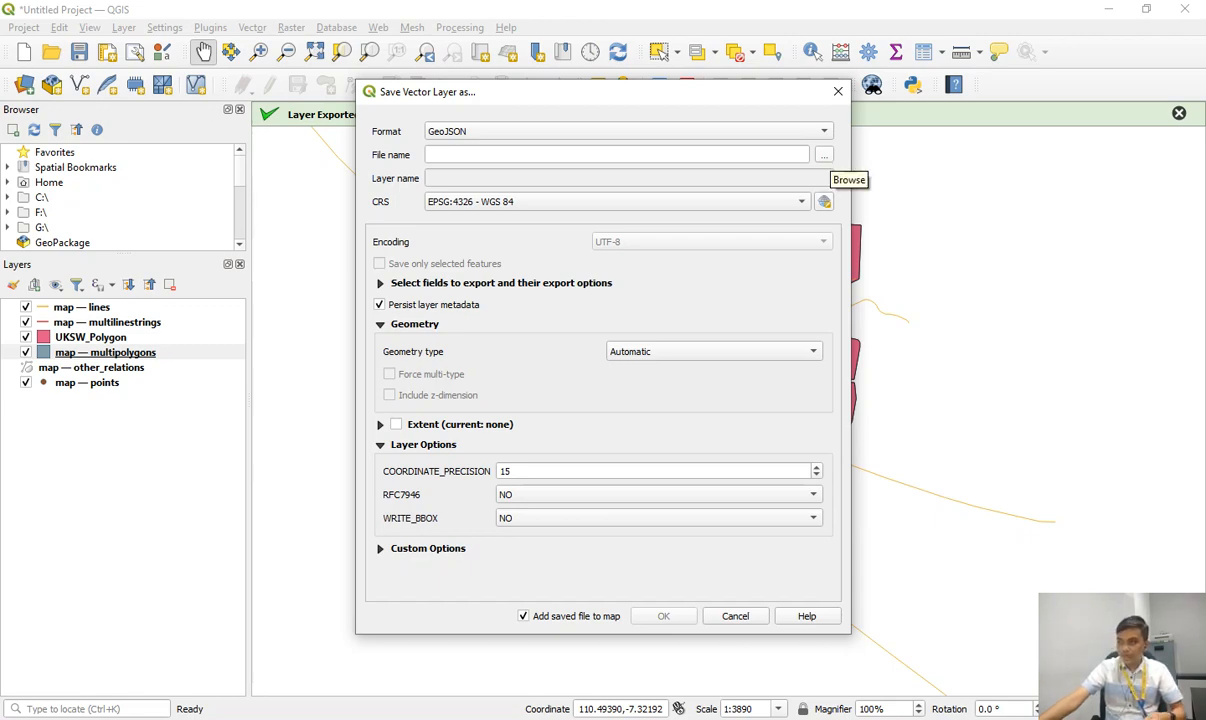
Browse for the export location, create a folder named GeoJSON inside Data Spasial and open it.
{"action": "left_click", "coordinate": [823, 154]}
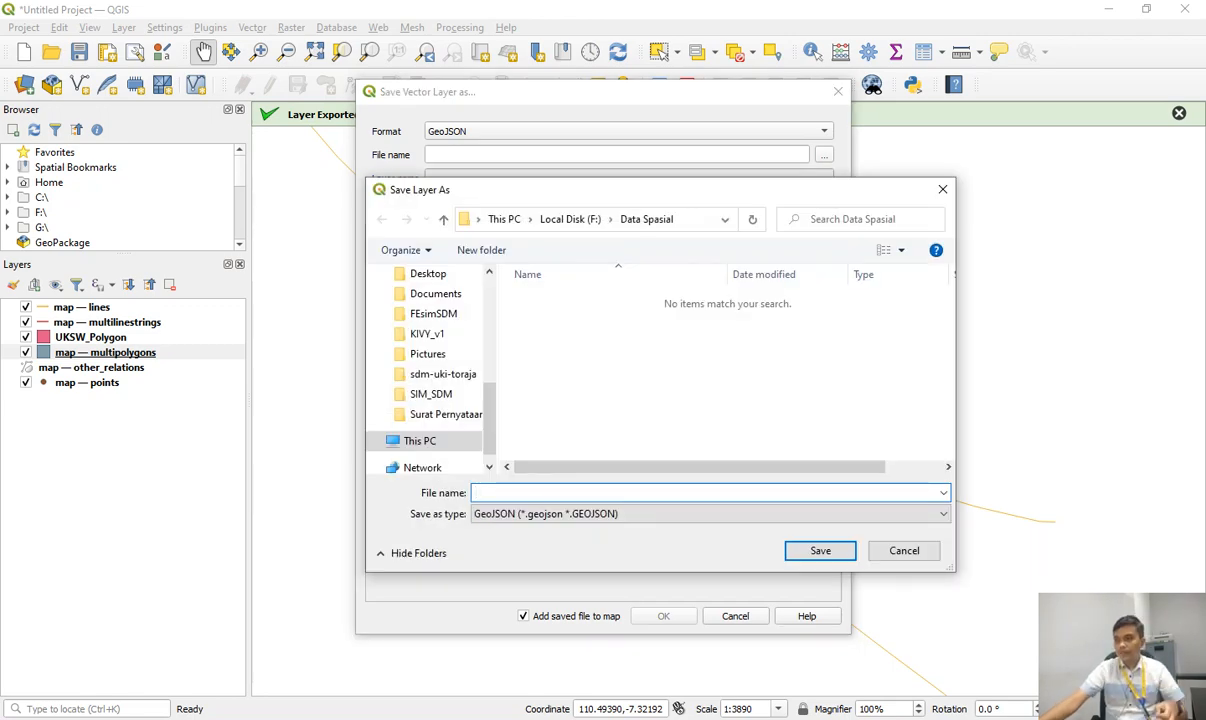
{"action": "right_click", "coordinate": [571, 371]}
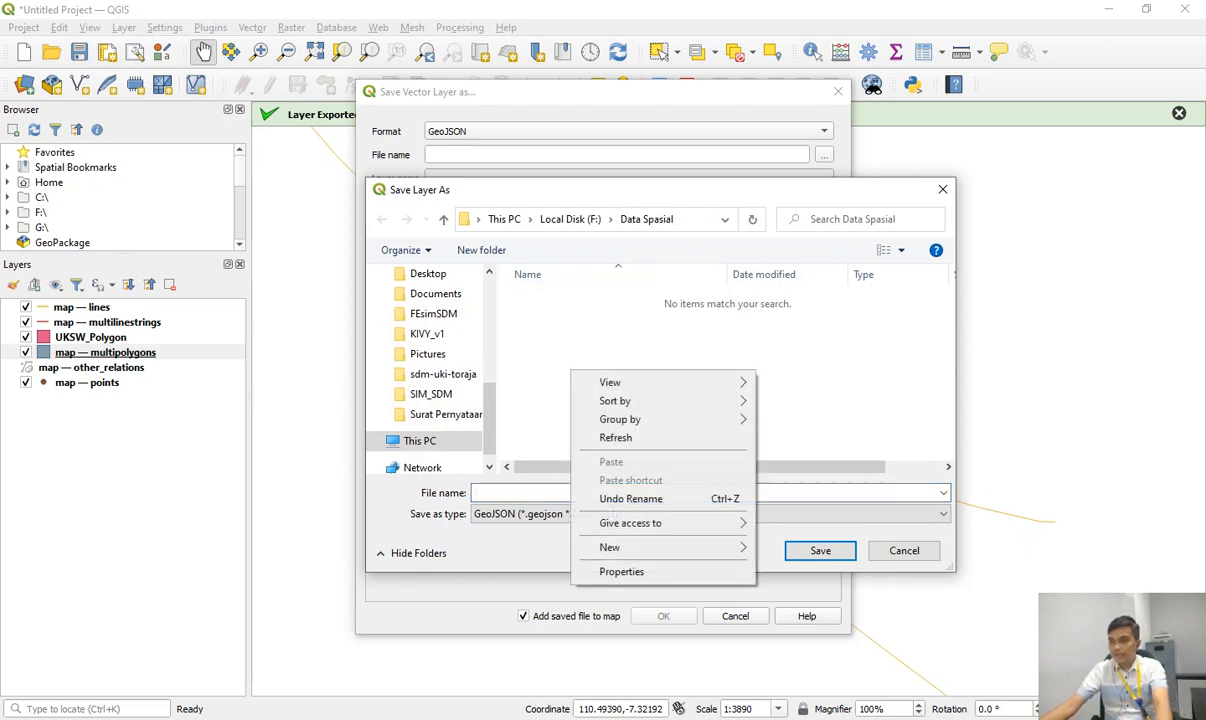
{"action": "mouse_move", "coordinate": [650, 547]}
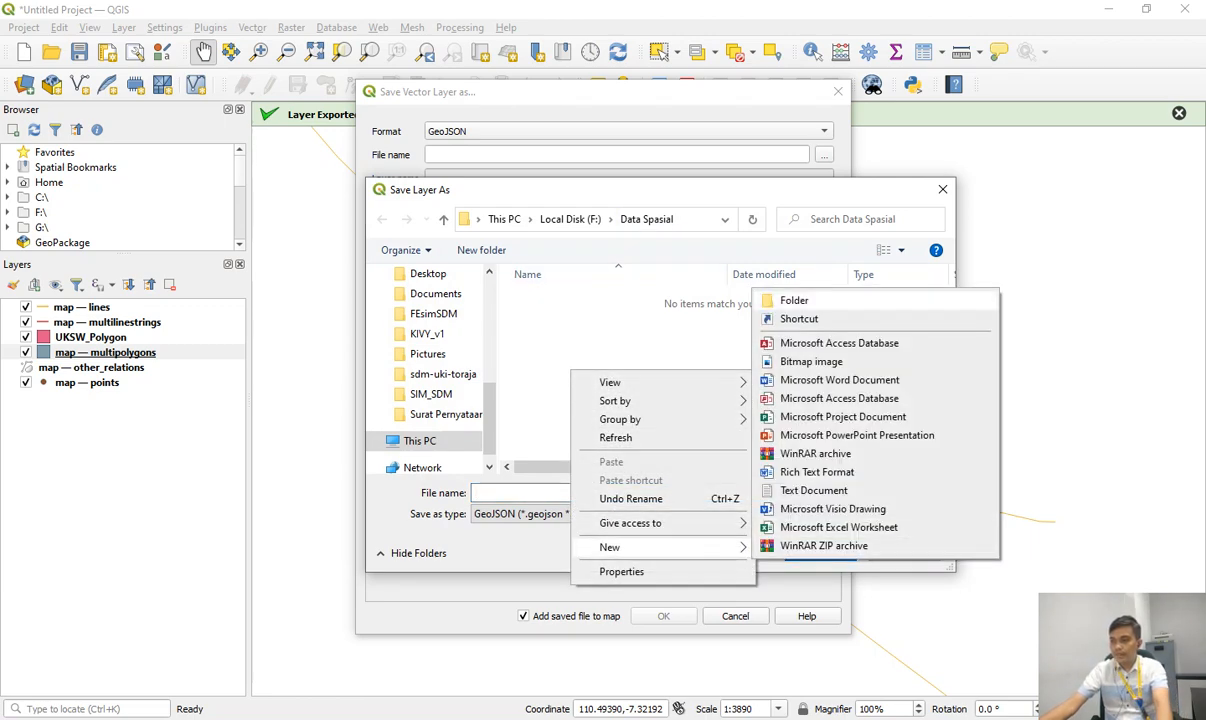
{"action": "left_click", "coordinate": [760, 283]}
{"action": "type", "text": "Ge"}
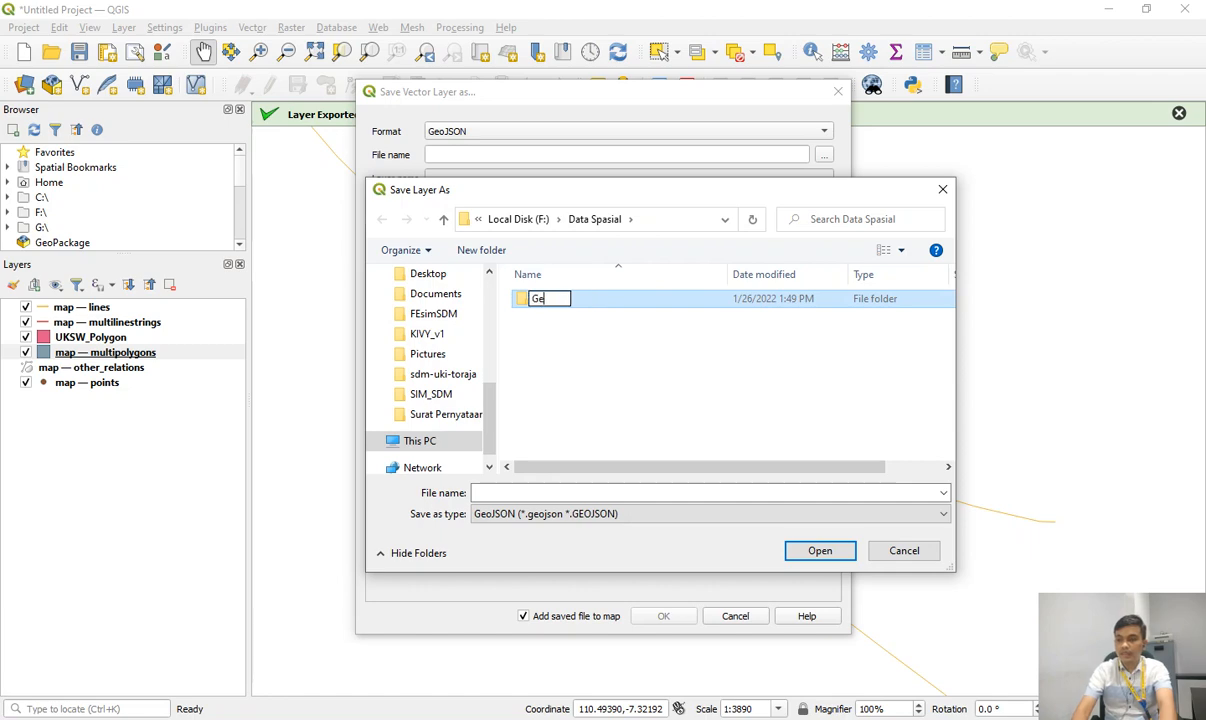
{"action": "type", "text": "oJSON"}
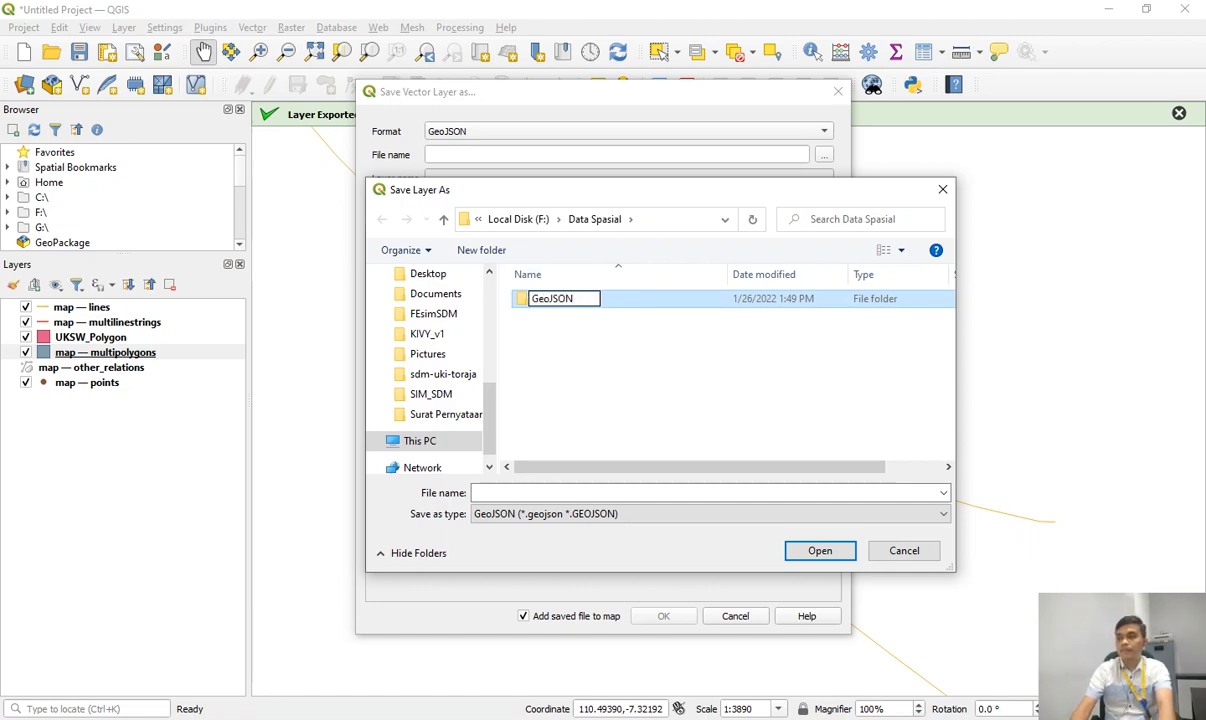
{"action": "key", "text": "Return"}
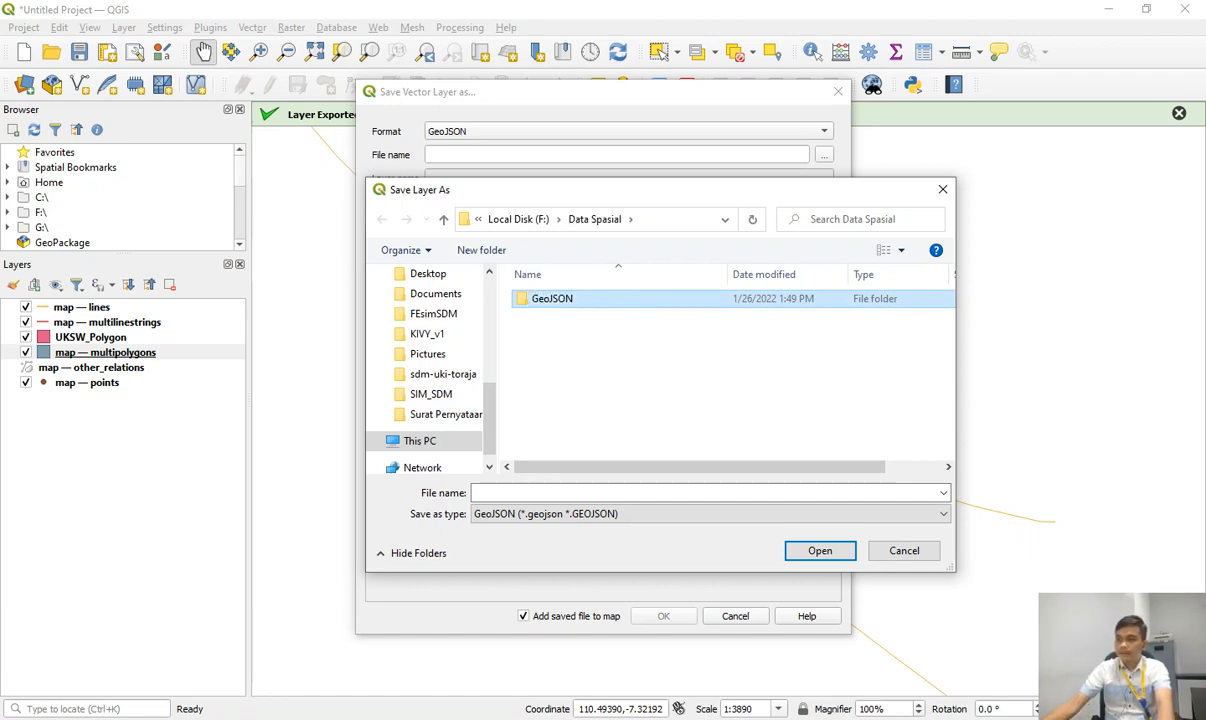
{"action": "key", "text": "Return"}
Export the layer as UKSW_Polygon_Geo in the GeoJSON folder, and hide the UKSW_Polygon and map — multipolygons layers.
{"action": "type", "text": "UKSW_Pol"}
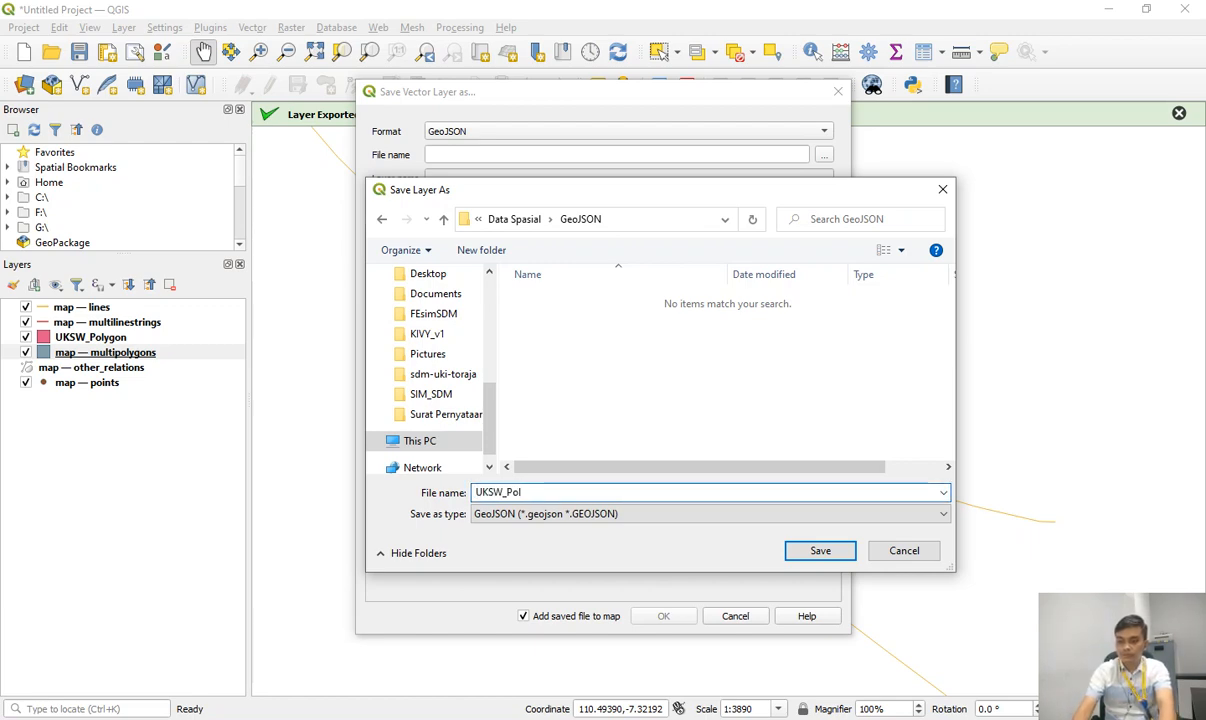
{"action": "type", "text": "ygon"}
{"action": "type", "text": "_Gep"}
{"action": "type", "text": "o"}
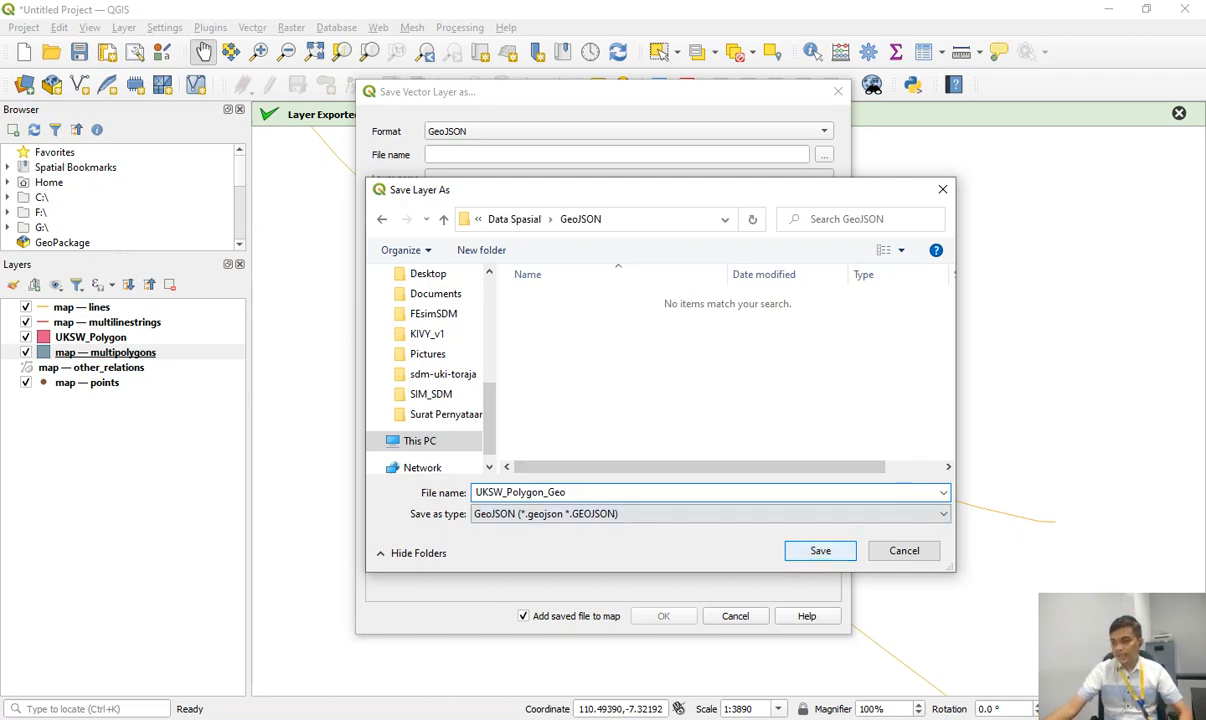
{"action": "key", "text": "Return"}
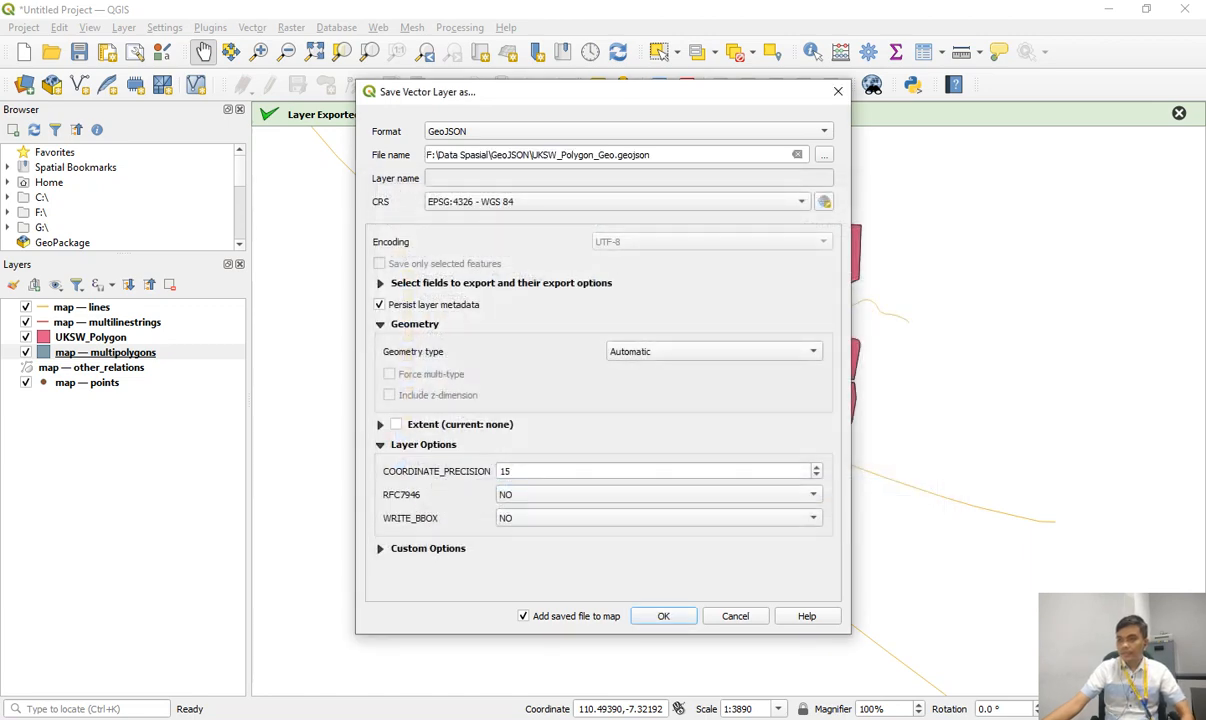
{"action": "key", "text": "Return"}
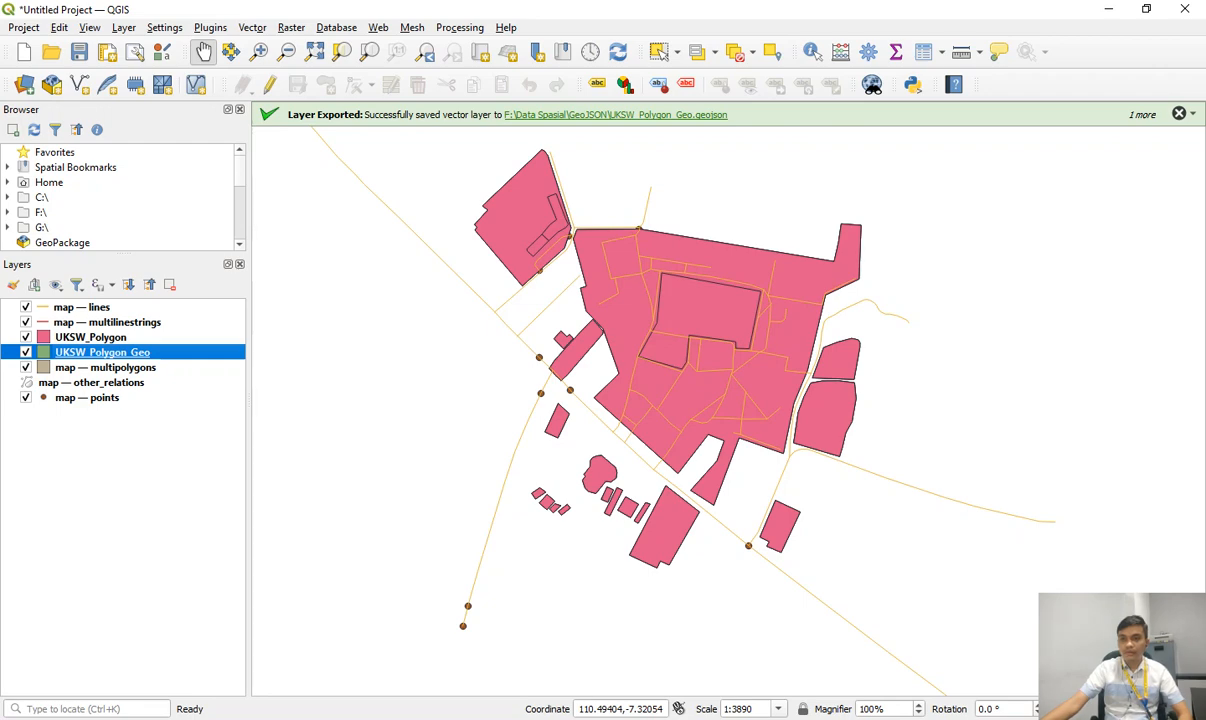
{"action": "left_click", "coordinate": [25, 337]}
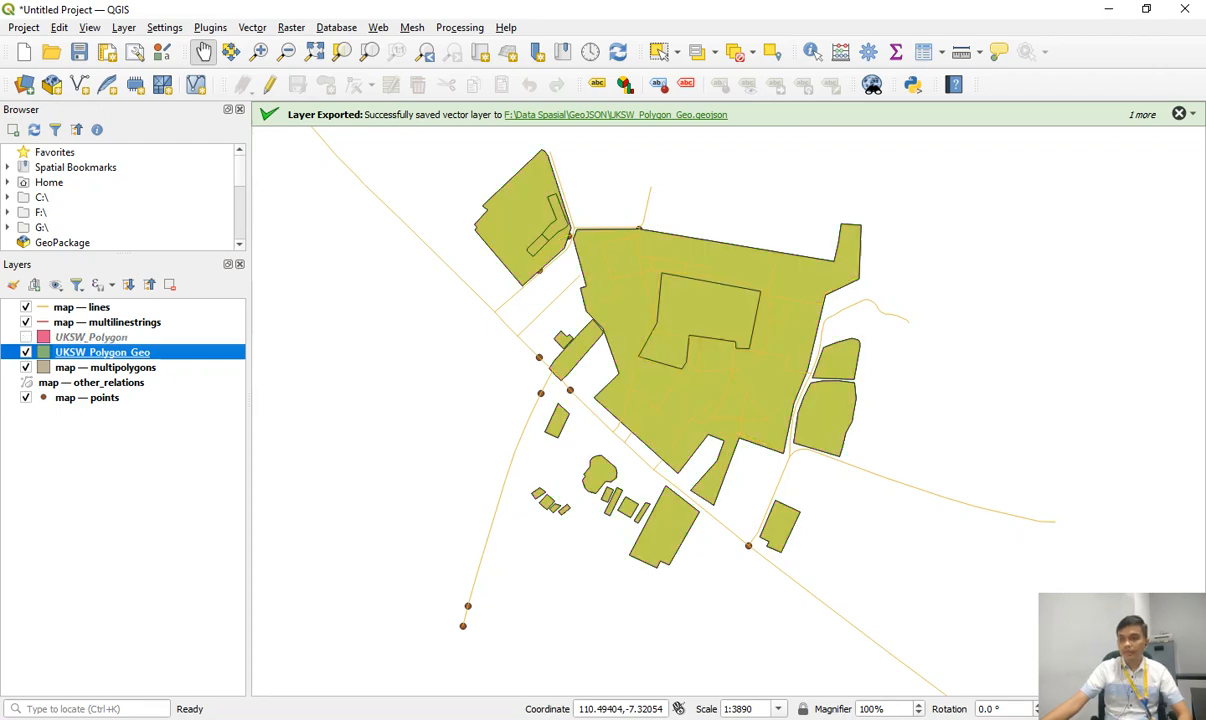
{"action": "left_click", "coordinate": [25, 367]}
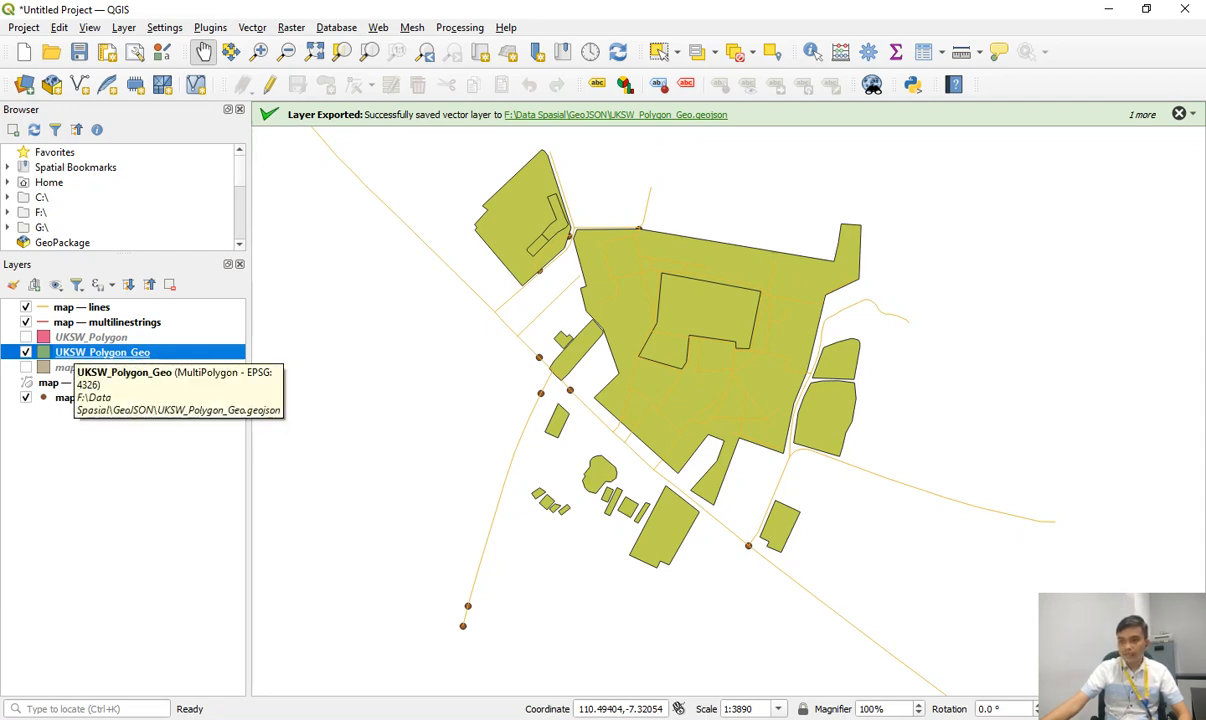
Switch to File Explorer, open the GeoJSON folder inside Data Spasial and select UKSW_Polygon_Geo.geojson.
{"action": "left_click", "coordinate": [472, 719]}
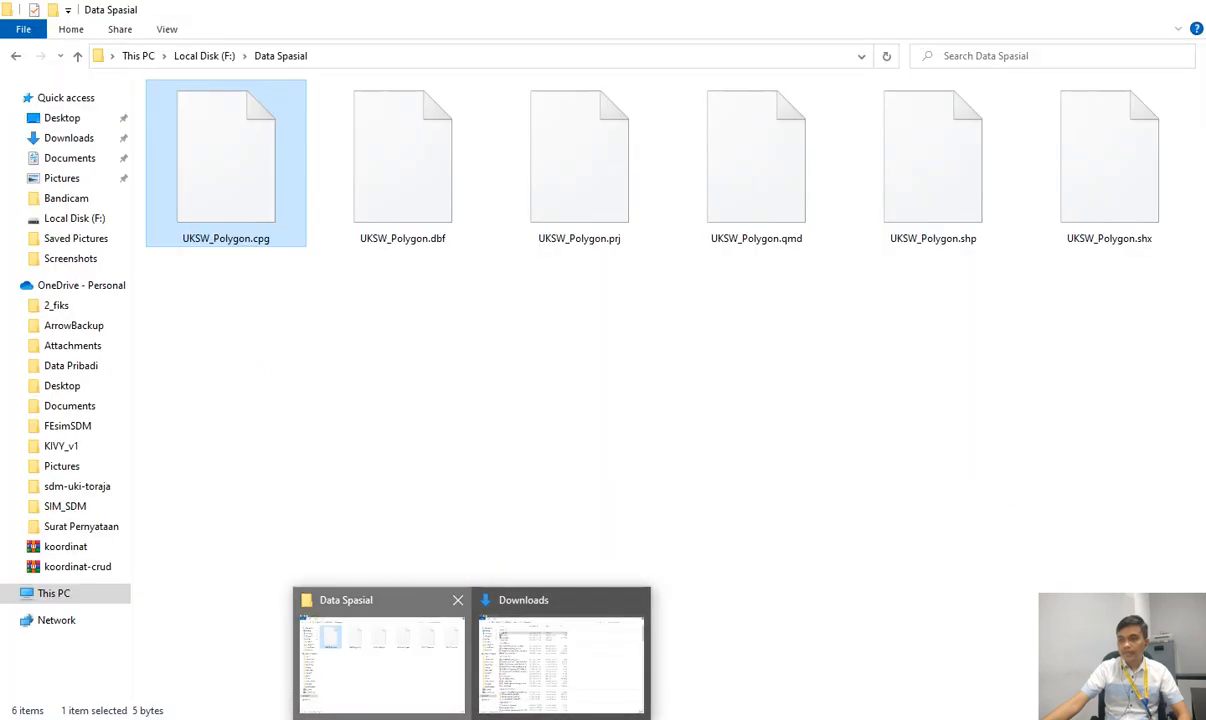
{"action": "left_click", "coordinate": [380, 660]}
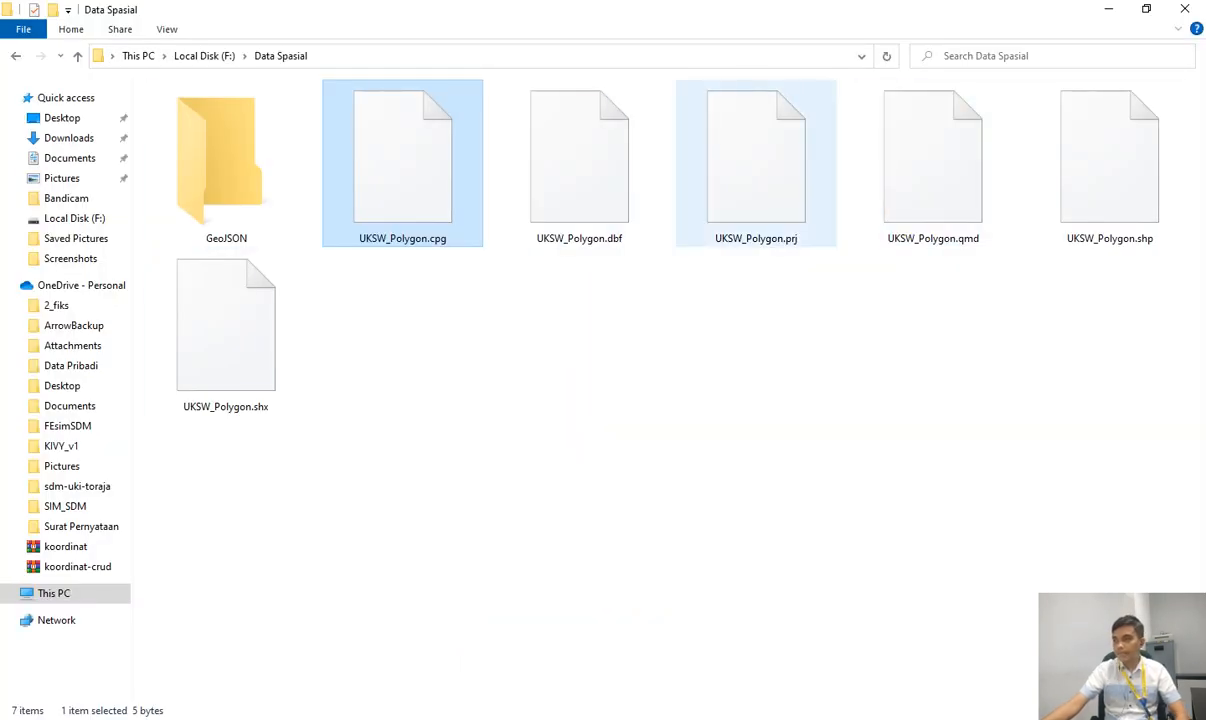
{"action": "double_click", "coordinate": [220, 160]}
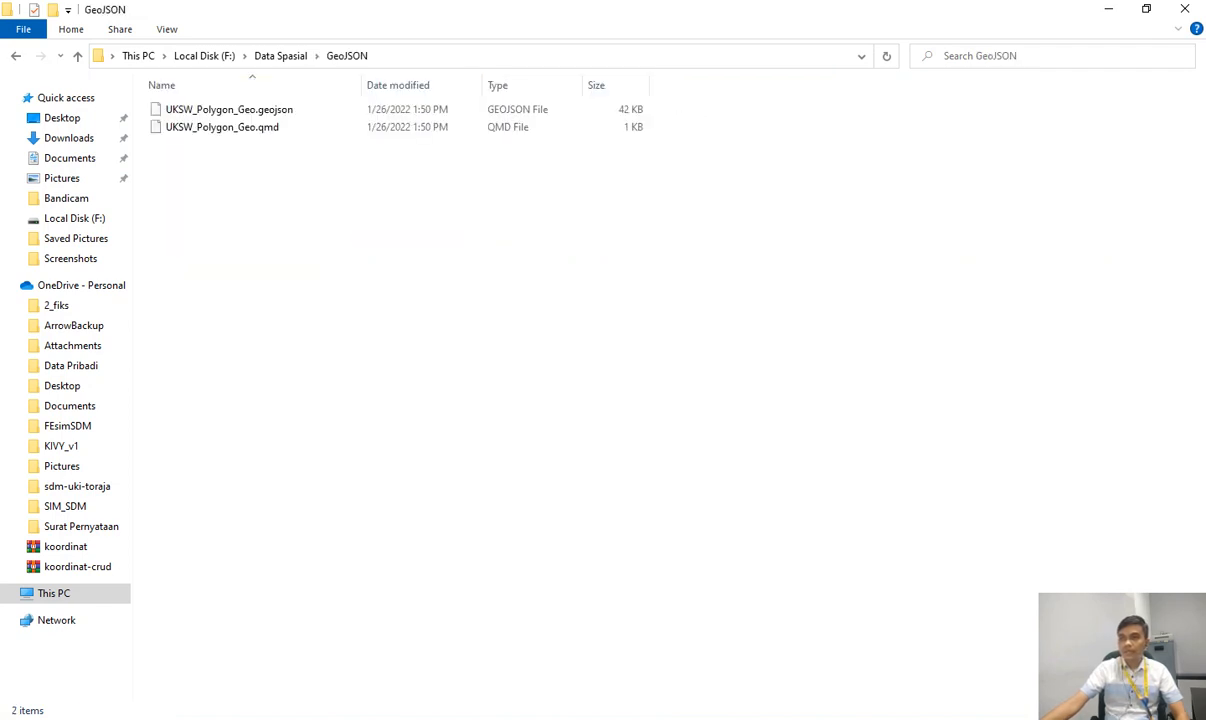
{"action": "left_click", "coordinate": [229, 110]}
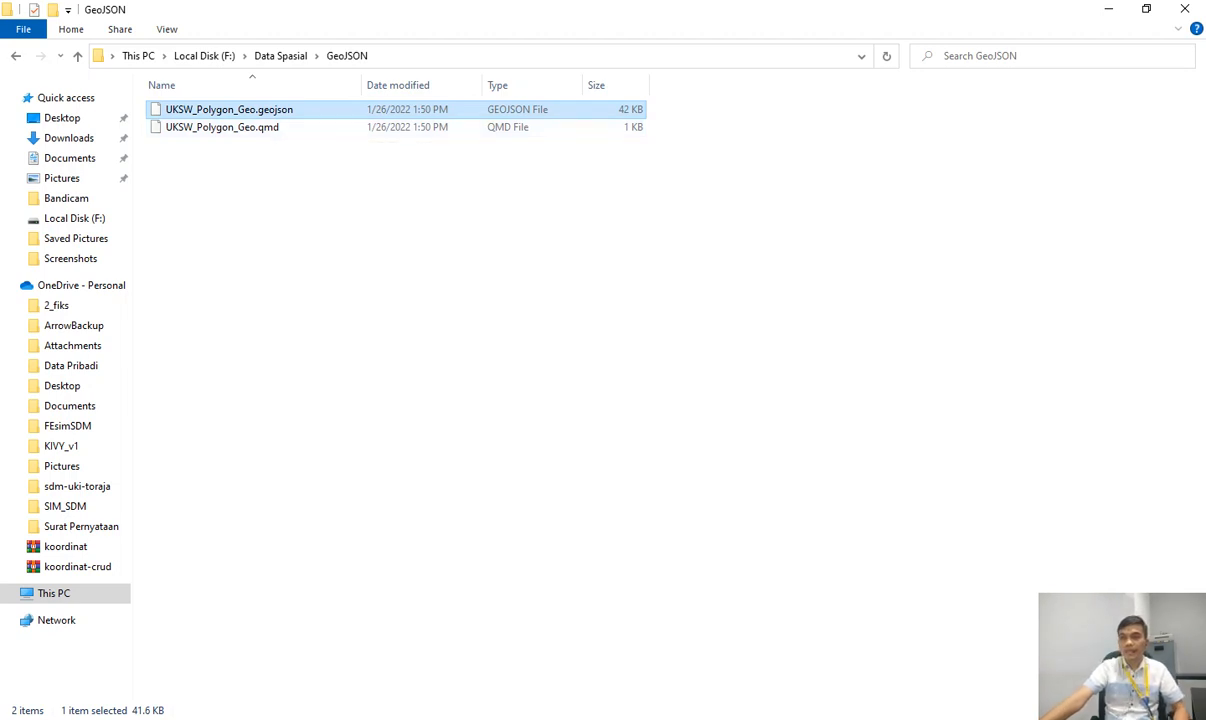
Launch Notepad and open UKSW_Polygon_Geo.geojson in it from the GeoJSON folder.
{"action": "right_click", "coordinate": [251, 109]}
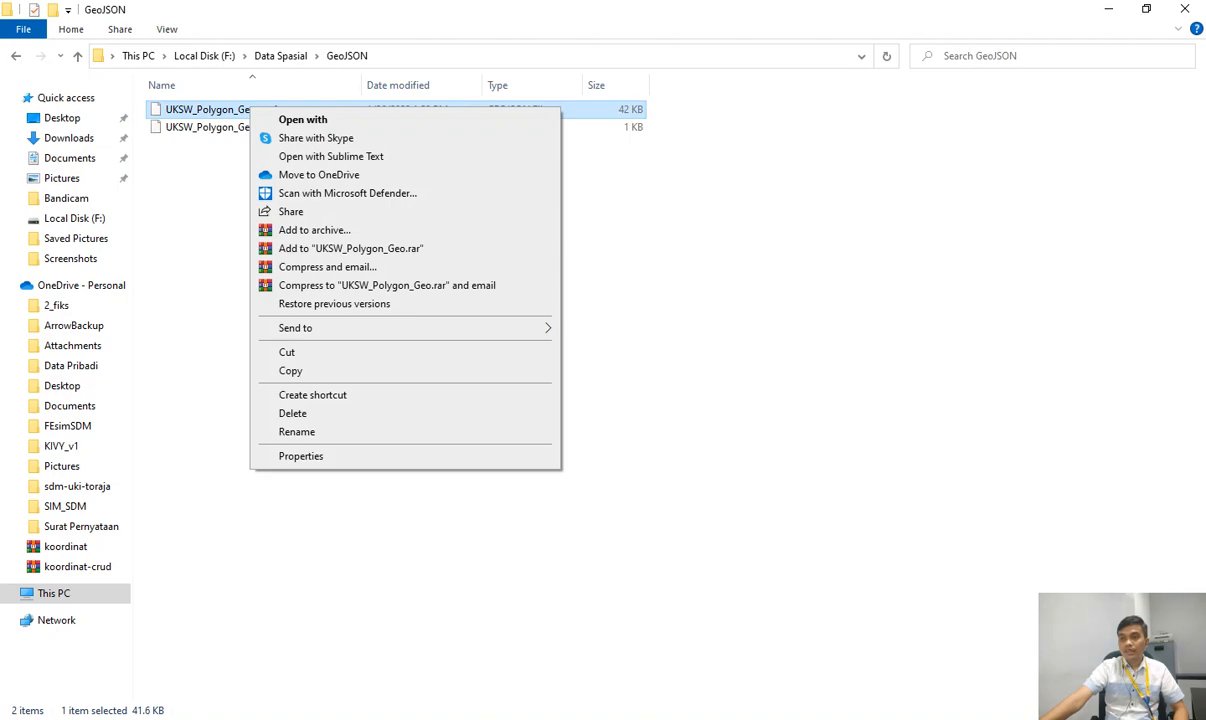
{"action": "left_click", "coordinate": [690, 300]}
{"action": "key", "text": "super+s"}
{"action": "type", "text": "note"}
{"action": "key", "text": "Return"}
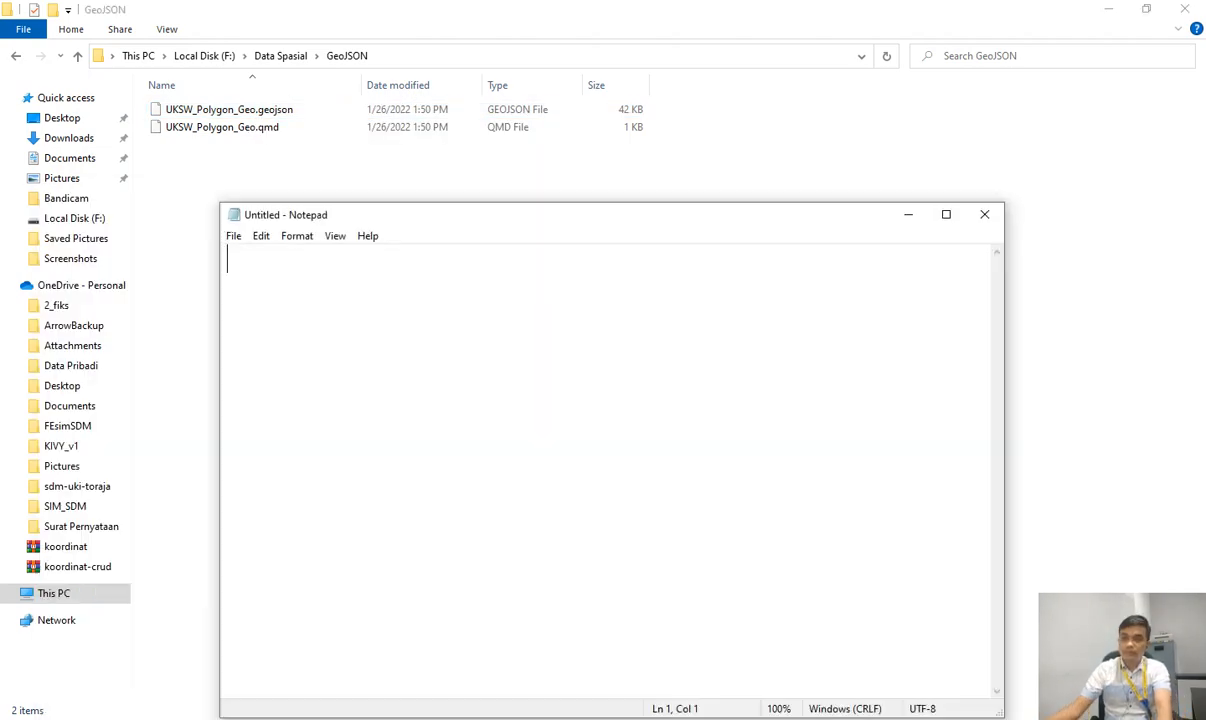
{"action": "left_click", "coordinate": [229, 109]}
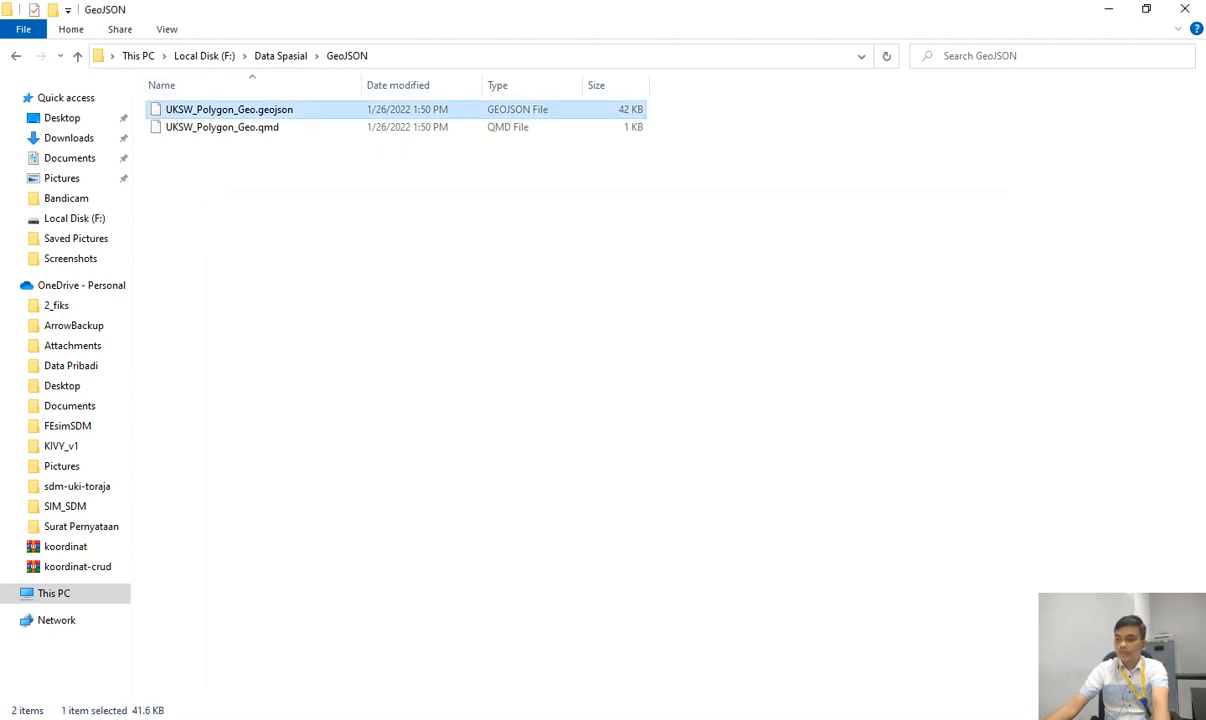
{"action": "key", "text": "alt+Tab"}
{"action": "left_click_drag", "start_coordinate": [229, 109], "coordinate": [520, 400]}
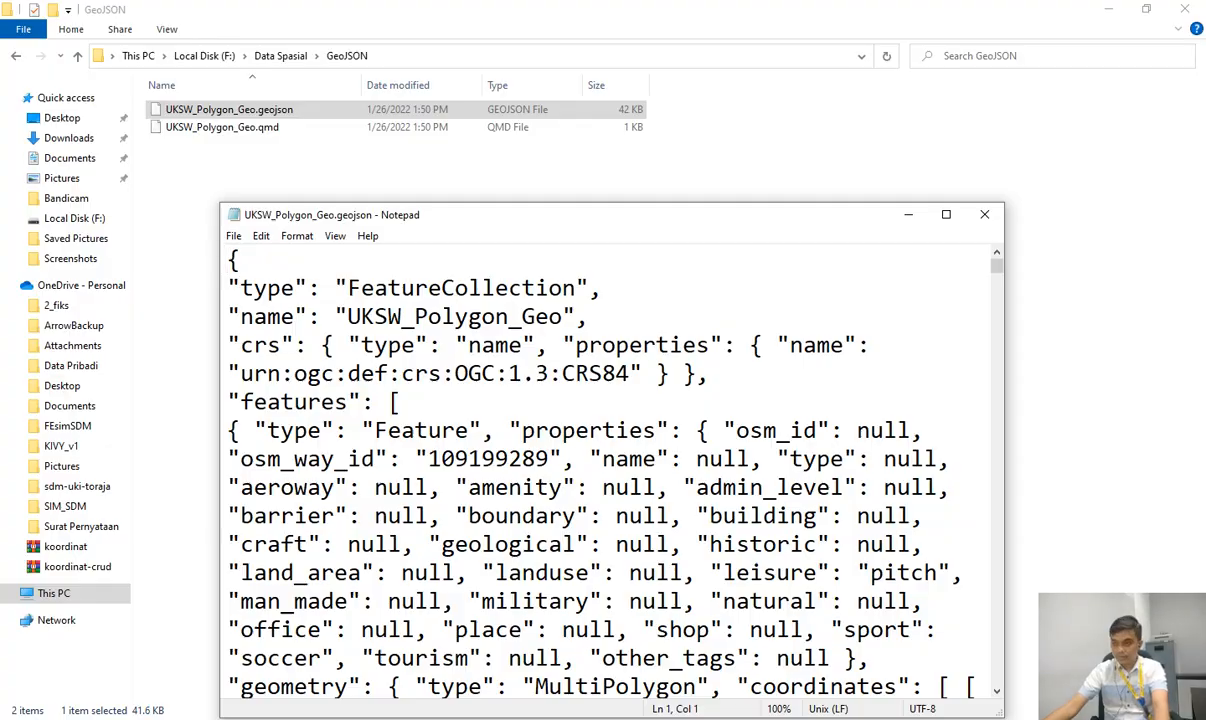
Reduce the text to 80% in a maximized window and examine the GeoJSON file's feature properties and polygon coordinates.
{"action": "key", "text": "ctrl+minus"}
{"action": "key", "text": "ctrl+minus"}
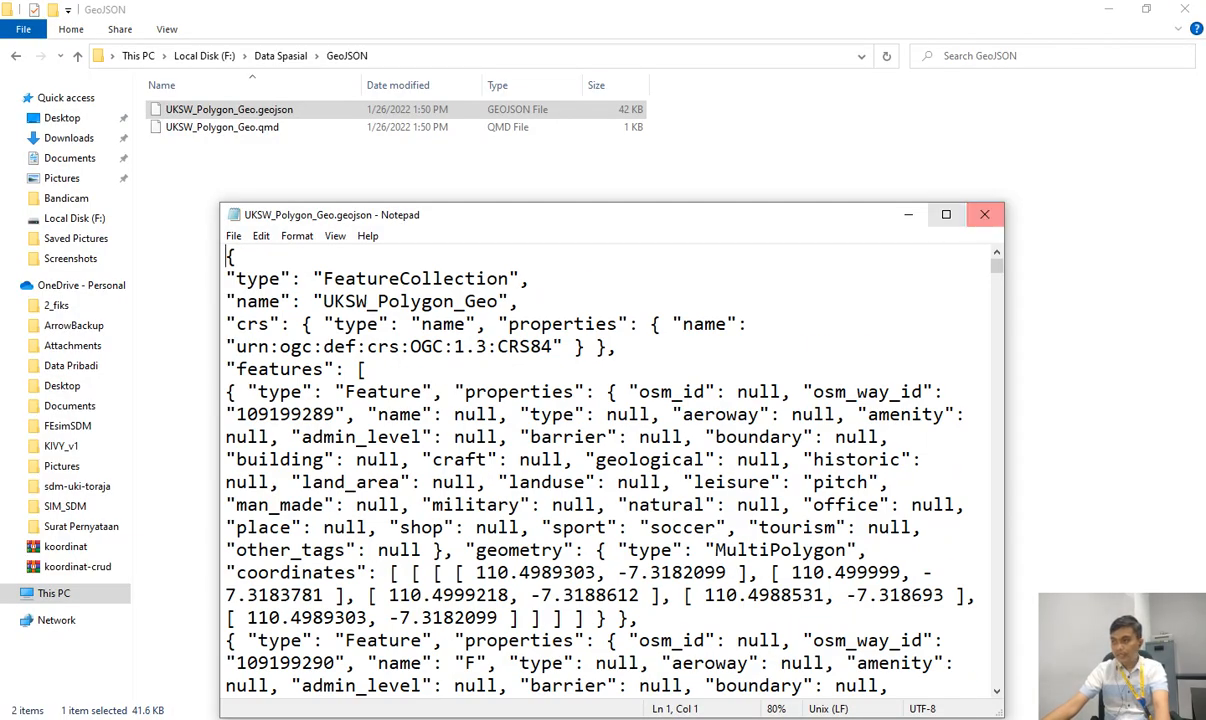
{"action": "left_click", "coordinate": [946, 214]}
{"action": "scroll", "coordinate": [600, 360], "scroll_direction": "down", "scroll_amount": 10}
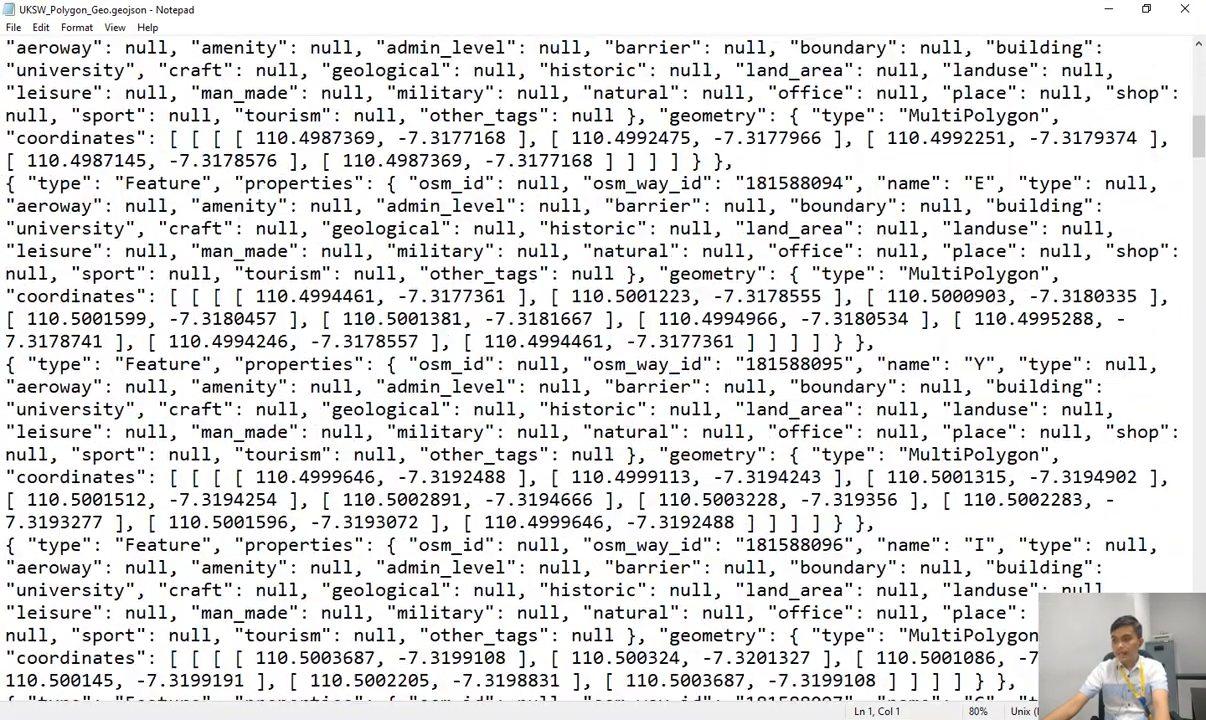
{"action": "scroll", "coordinate": [600, 360], "scroll_direction": "down", "scroll_amount": 15}
{"action": "scroll", "coordinate": [600, 360], "scroll_direction": "down", "scroll_amount": 5}
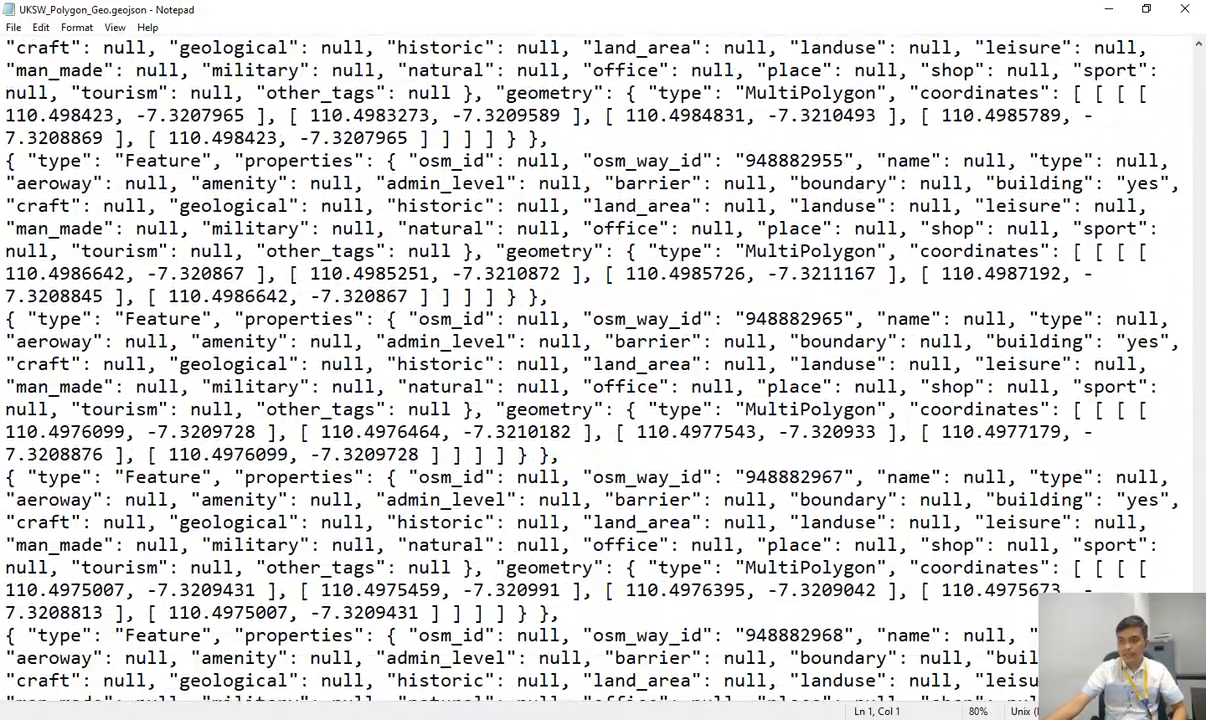
{"action": "left_click_drag", "start_coordinate": [320, 432], "coordinate": [680, 432]}
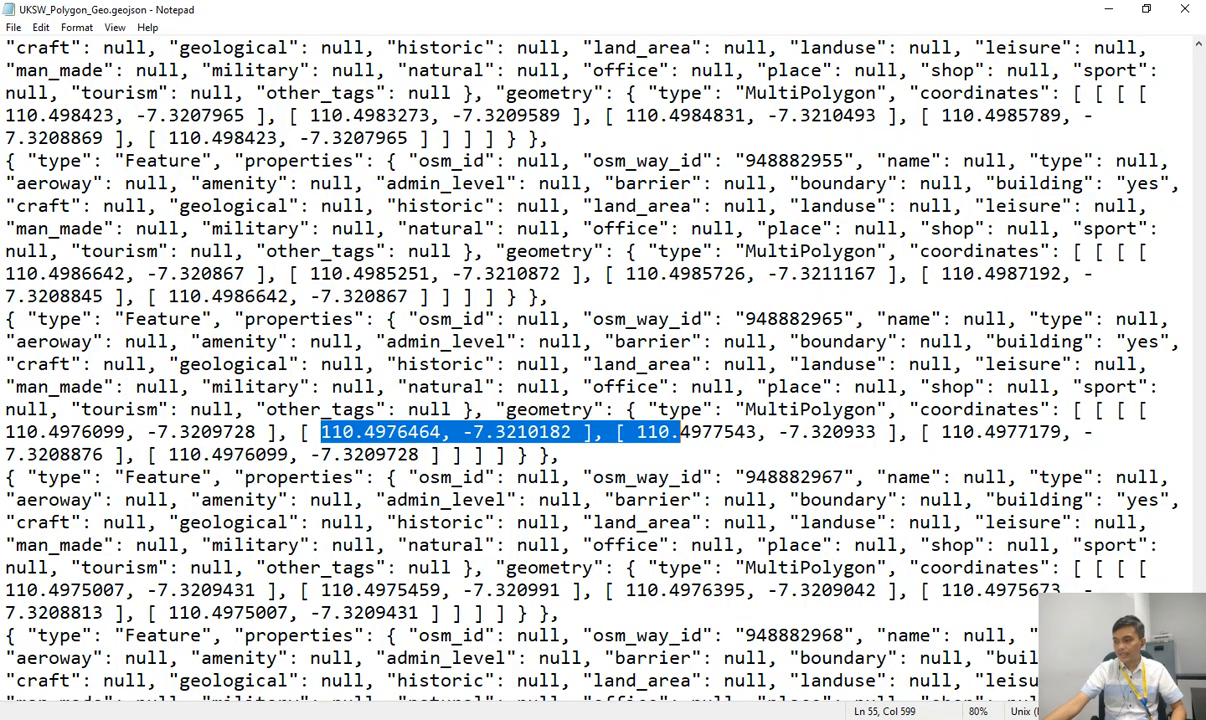
{"action": "scroll", "coordinate": [600, 360], "scroll_direction": "up", "scroll_amount": 20}
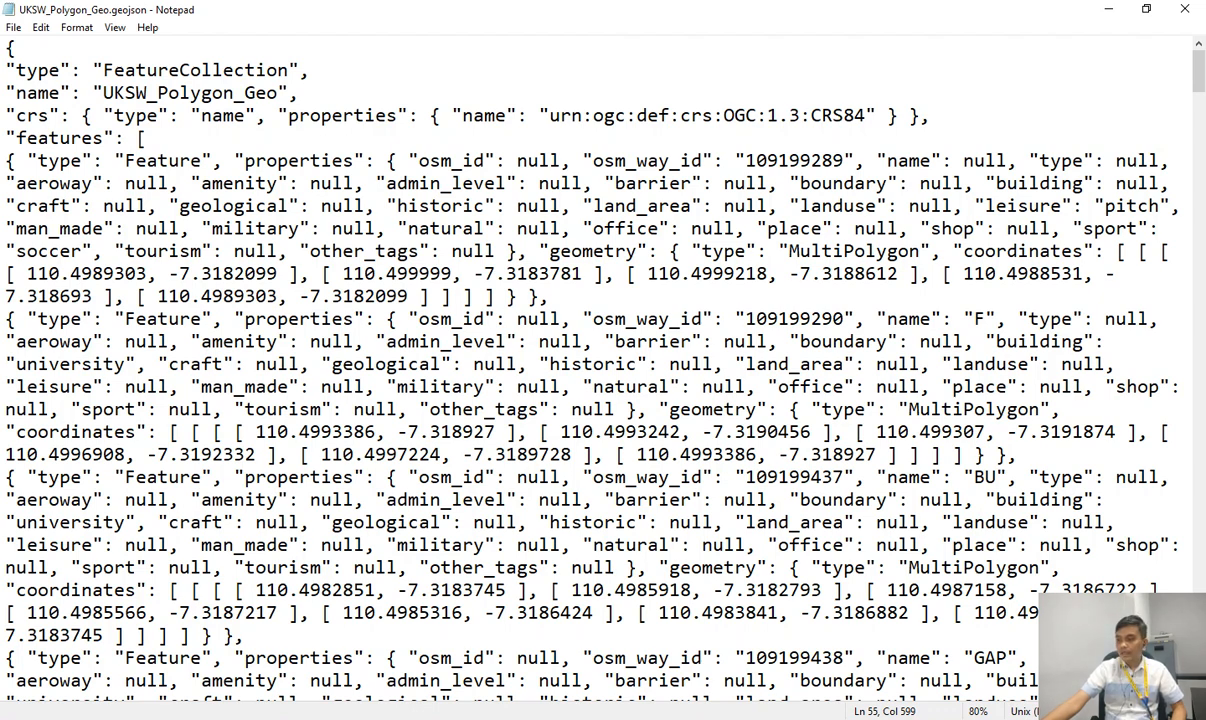
Compare the GeoJSON file's feature records with the campus polygons in QGIS, and revisit the GeoJSON folder in File Explorer.
{"action": "key", "text": "alt+Tab"}
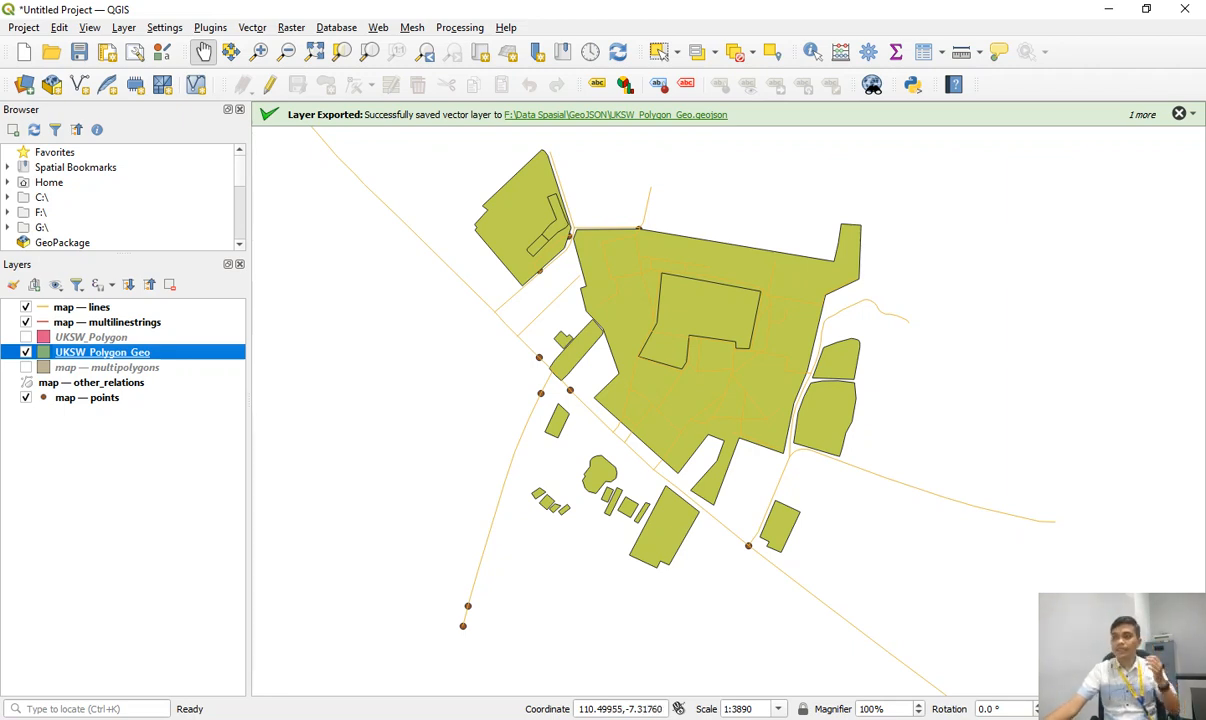
{"action": "key", "text": "alt+Tab"}
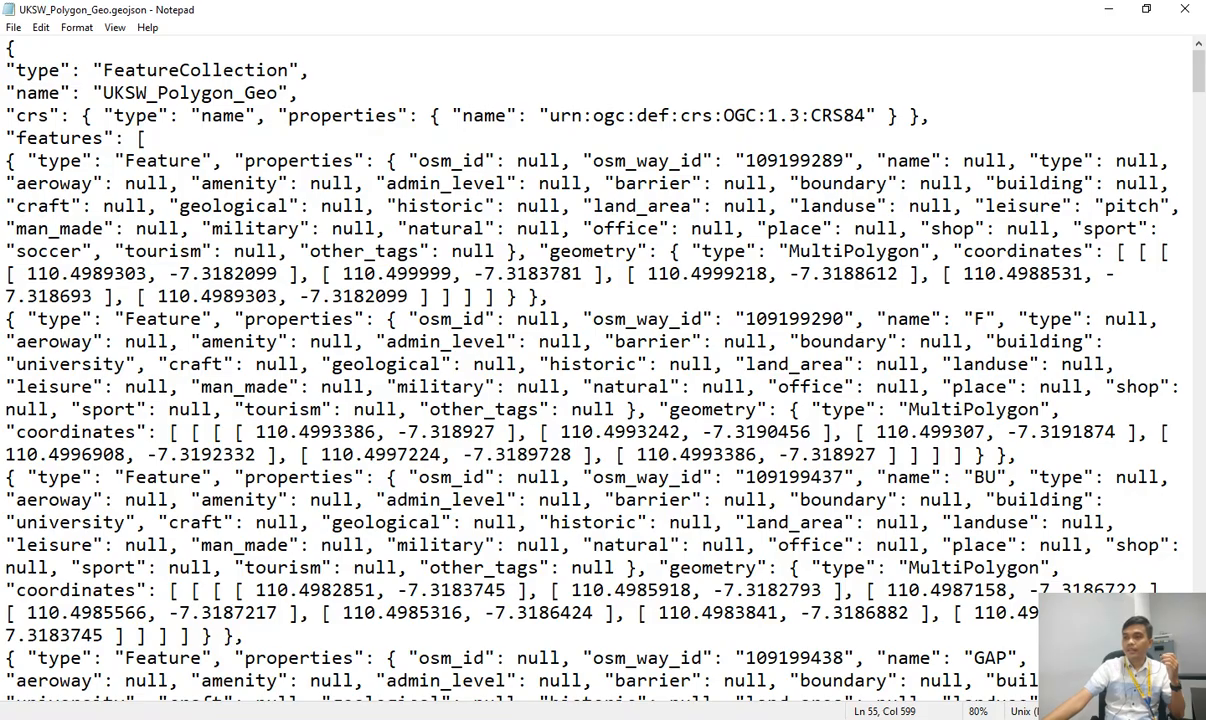
{"action": "scroll", "coordinate": [600, 380], "scroll_direction": "down", "scroll_amount": 16}
{"action": "scroll", "coordinate": [600, 380], "scroll_direction": "up", "scroll_amount": 15}
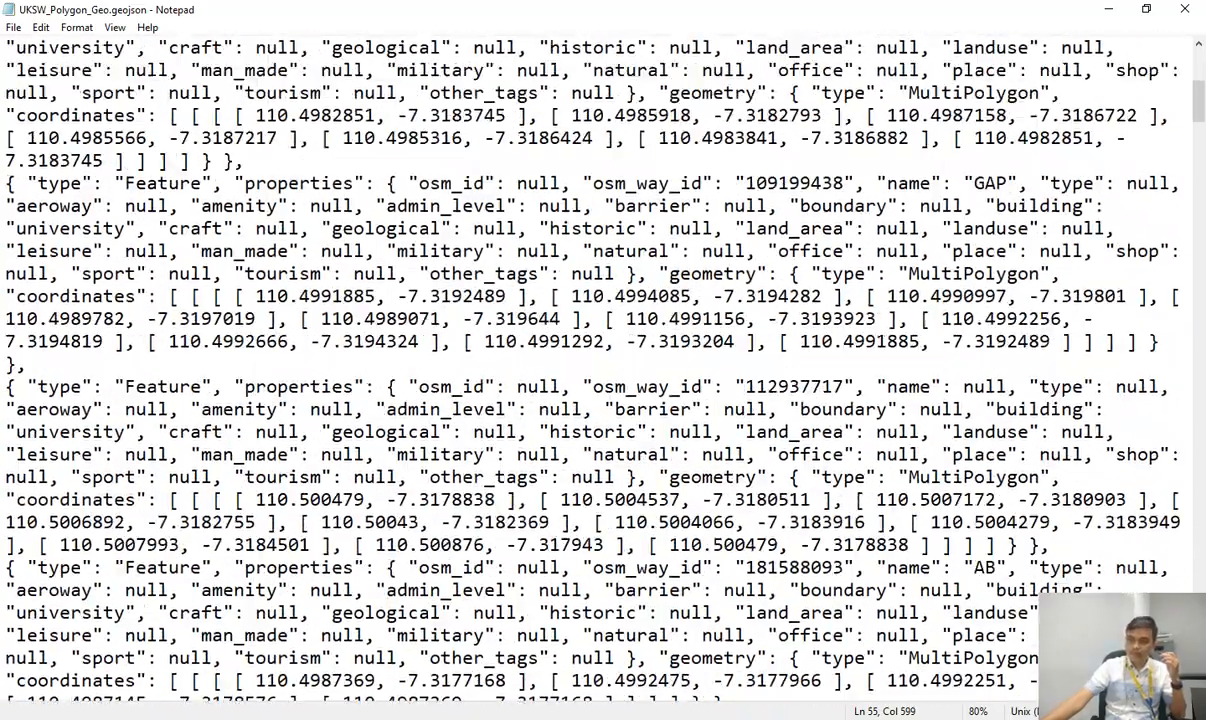
{"action": "scroll", "coordinate": [600, 380], "scroll_direction": "up", "scroll_amount": 1}
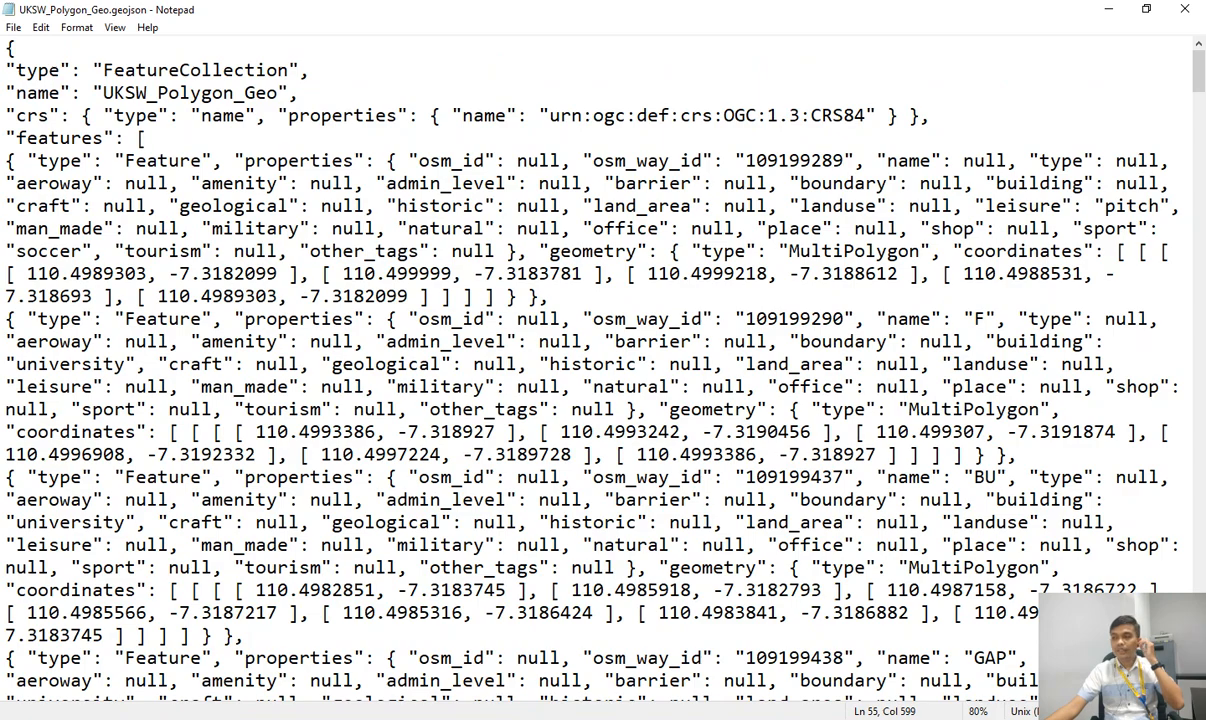
{"action": "key", "text": "alt+Tab"}
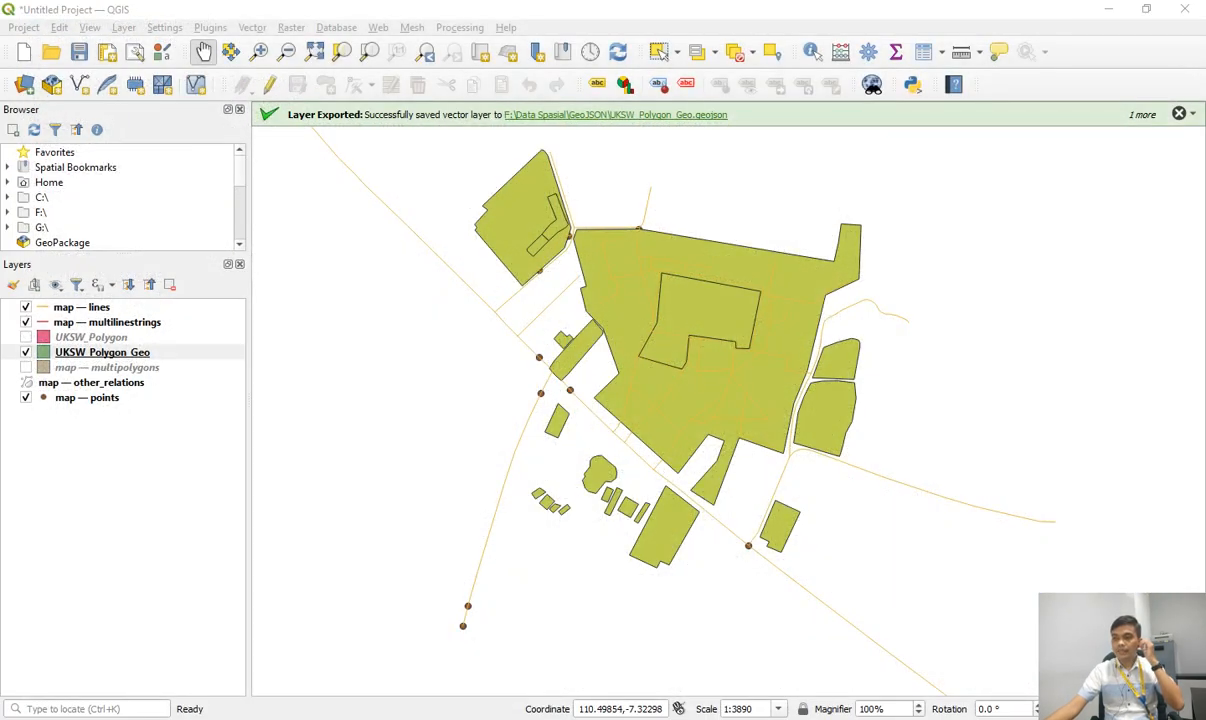
{"action": "mouse_move", "coordinate": [471, 718]}
{"action": "left_click", "coordinate": [384, 655]}
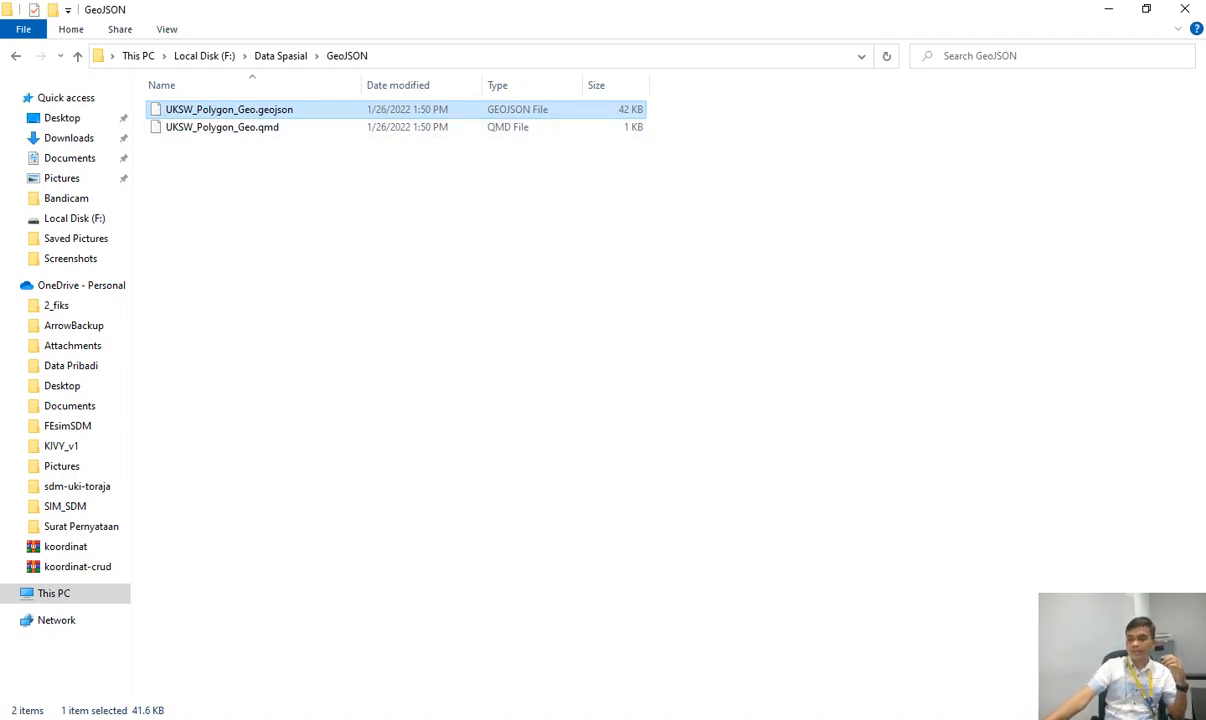
{"action": "key", "text": "alt+Tab"}
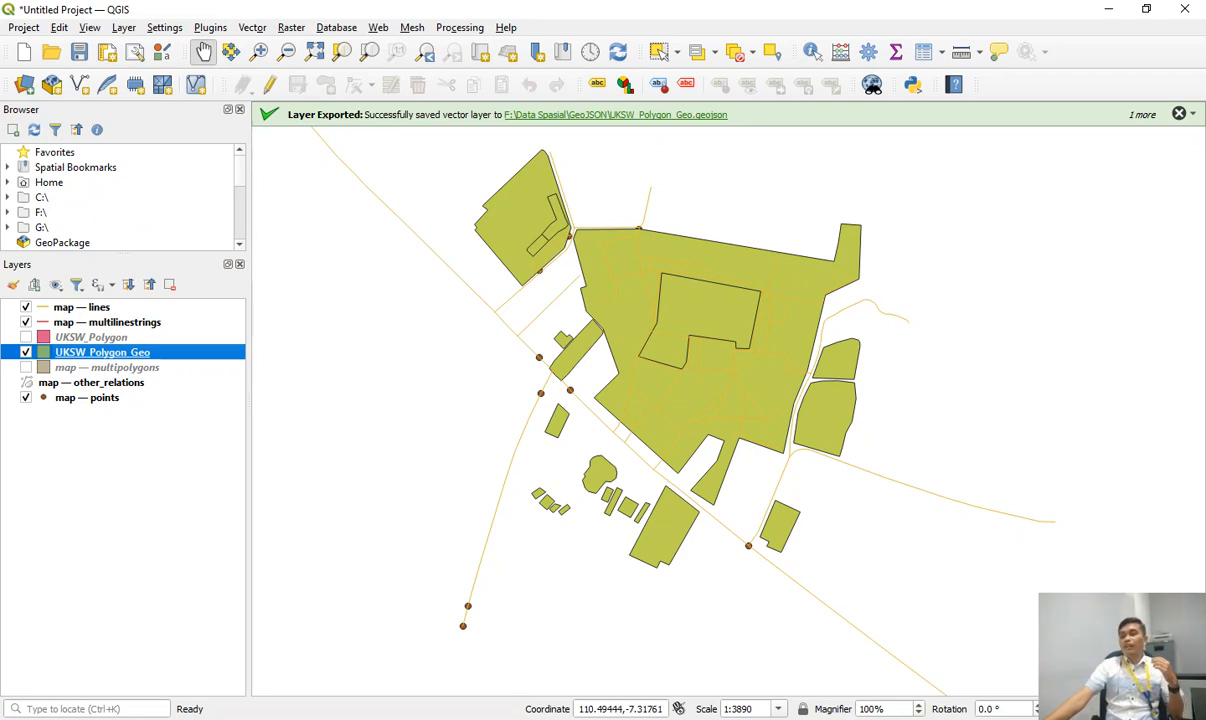
Switch to the PowerPoint presentation and review the SHP and GeoJSON file type topic on the Course slide.
{"action": "mouse_move", "coordinate": [718, 719]}
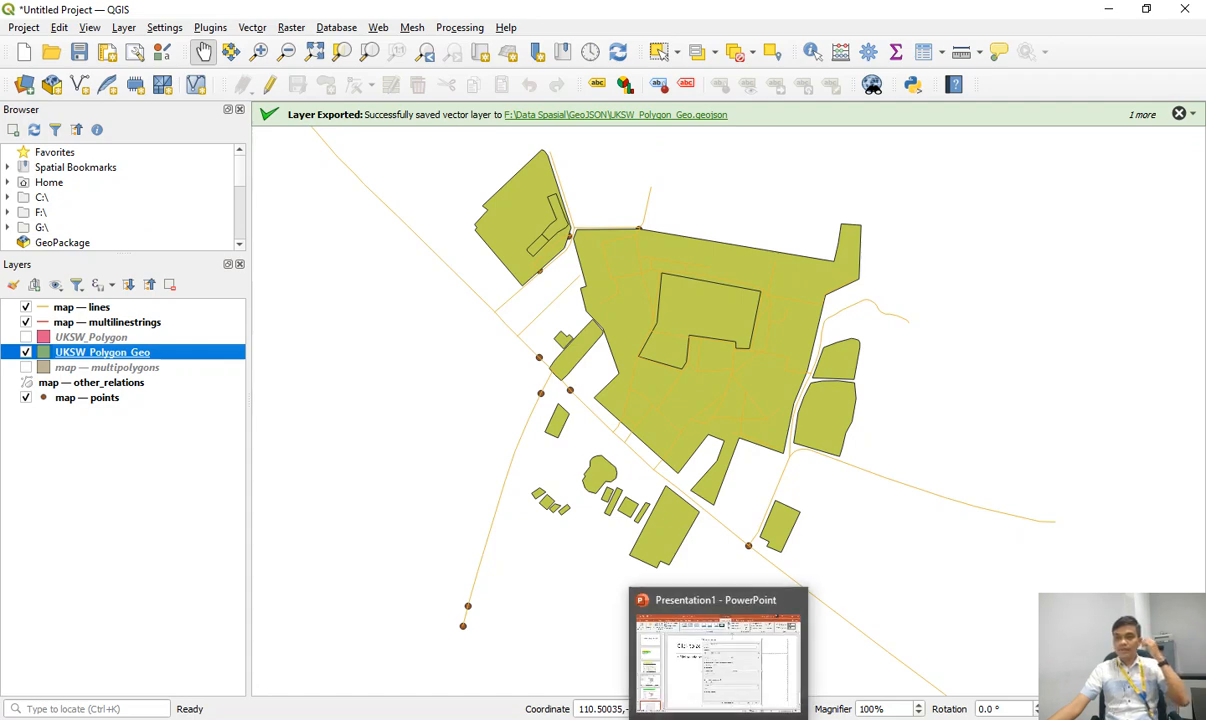
{"action": "right_click", "coordinate": [118, 352]}
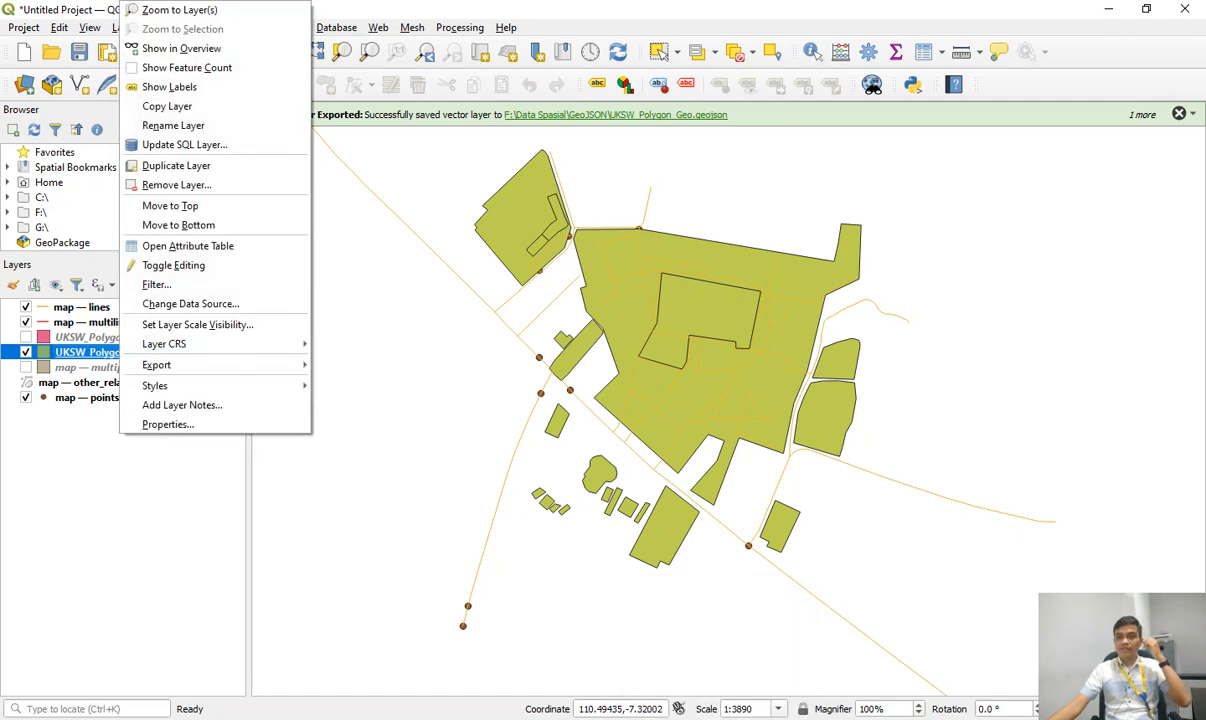
{"action": "left_click", "coordinate": [102, 368]}
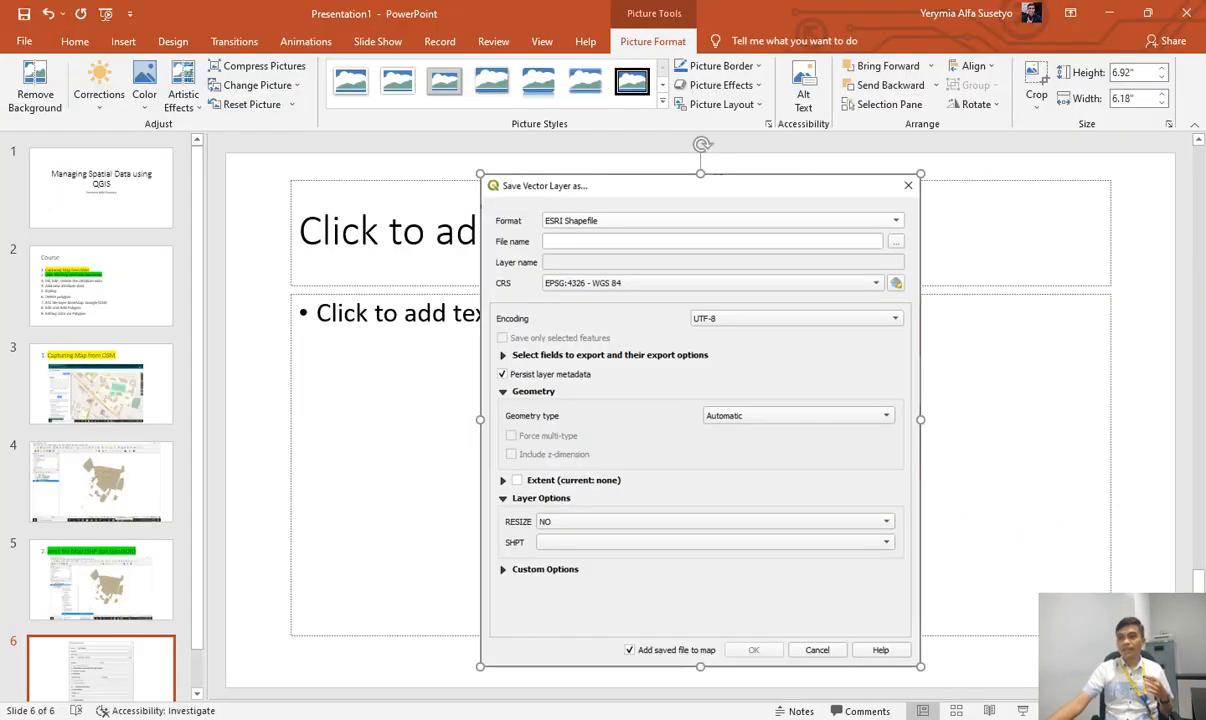
{"action": "left_click", "coordinate": [101, 286]}
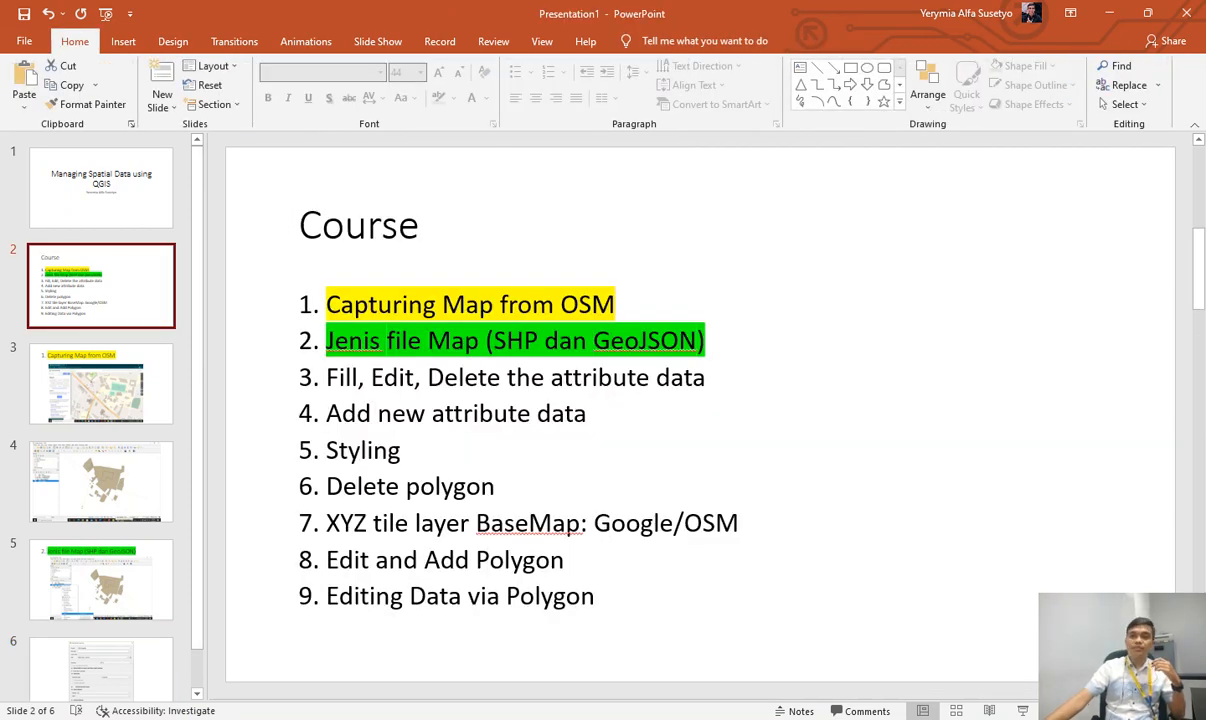
{"action": "left_click_drag", "start_coordinate": [538, 341], "coordinate": [494, 341]}
{"action": "left_click_drag", "start_coordinate": [594, 341], "coordinate": [697, 341]}
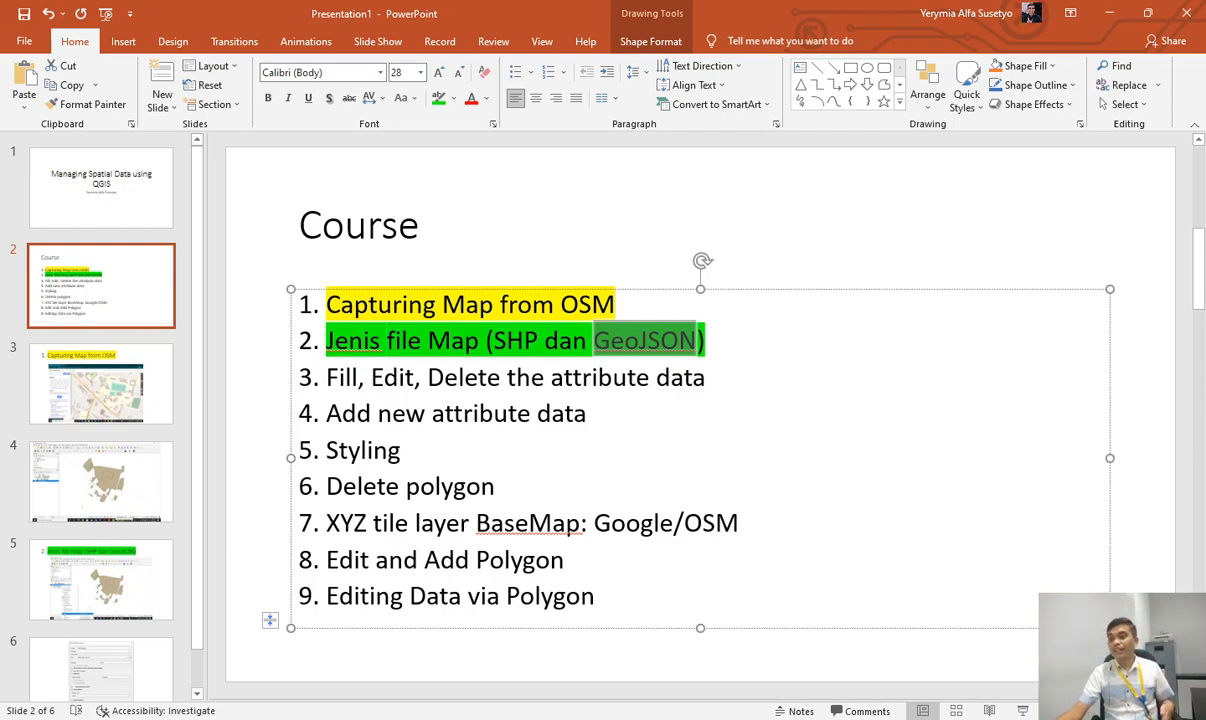
Switch to QGIS and review the file formats offered for exporting the UKSW_Polygon_Geo layer.
{"action": "key", "text": "alt+Tab"}
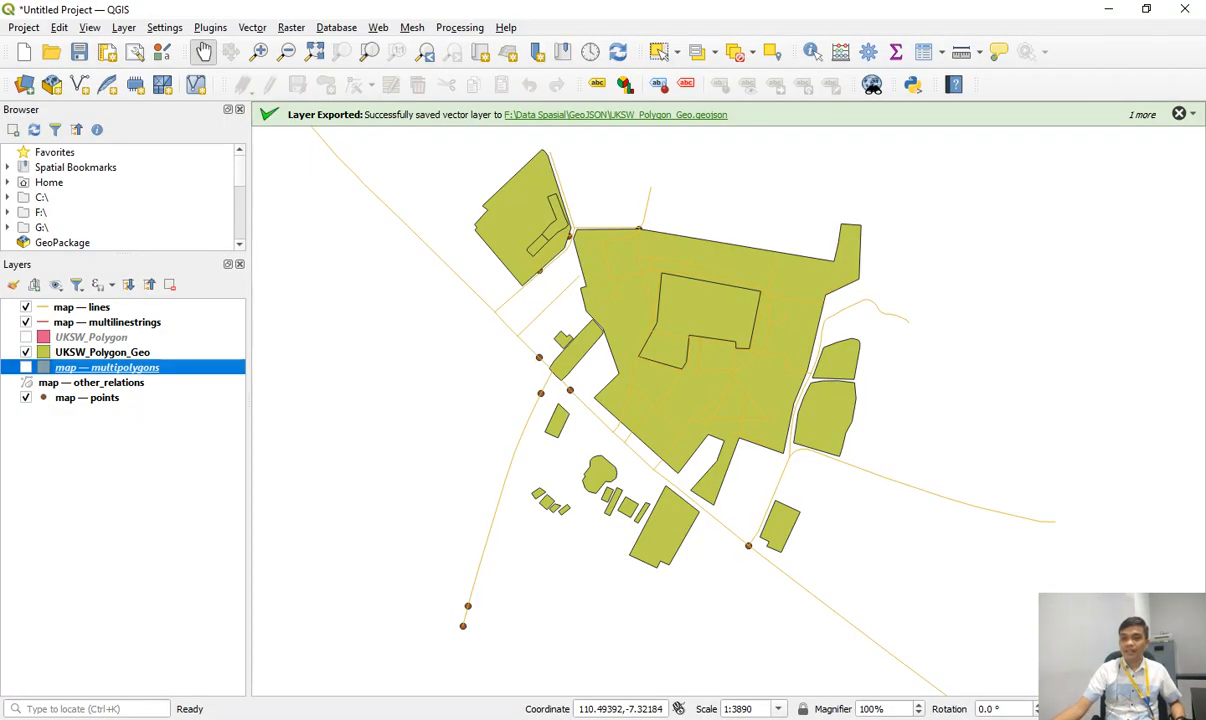
{"action": "left_click", "coordinate": [95, 352]}
{"action": "right_click", "coordinate": [95, 352]}
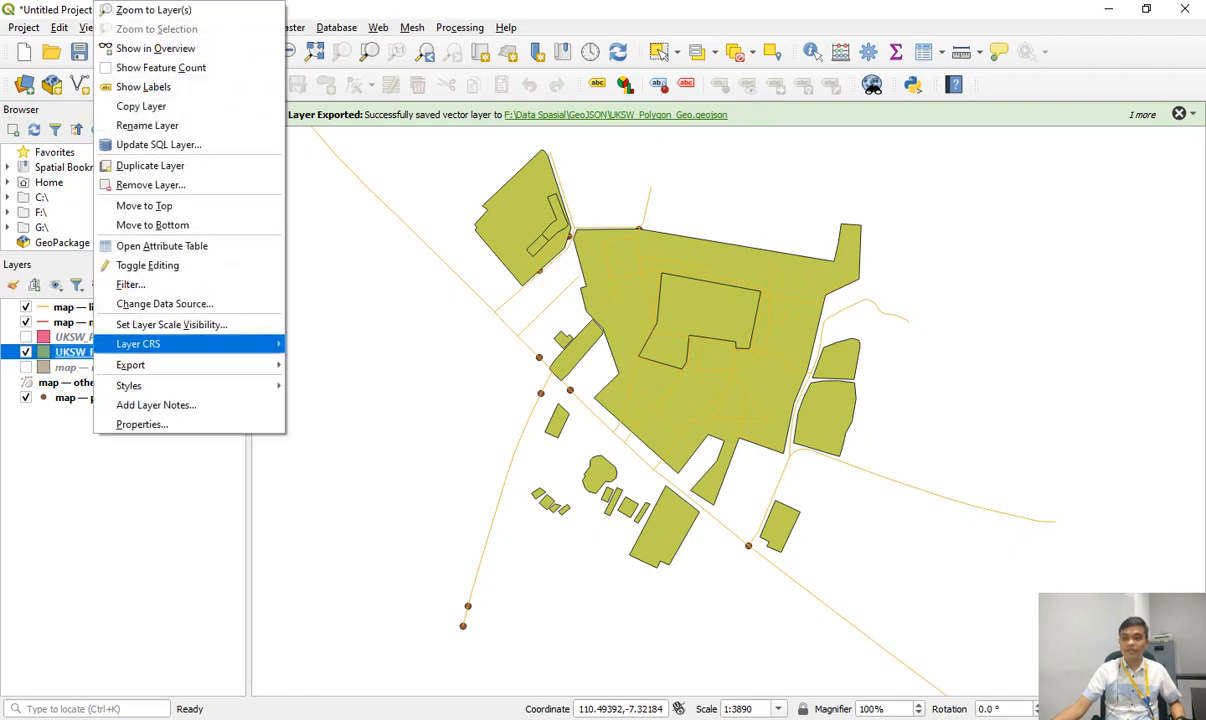
{"action": "mouse_move", "coordinate": [180, 364]}
{"action": "left_click", "coordinate": [347, 364]}
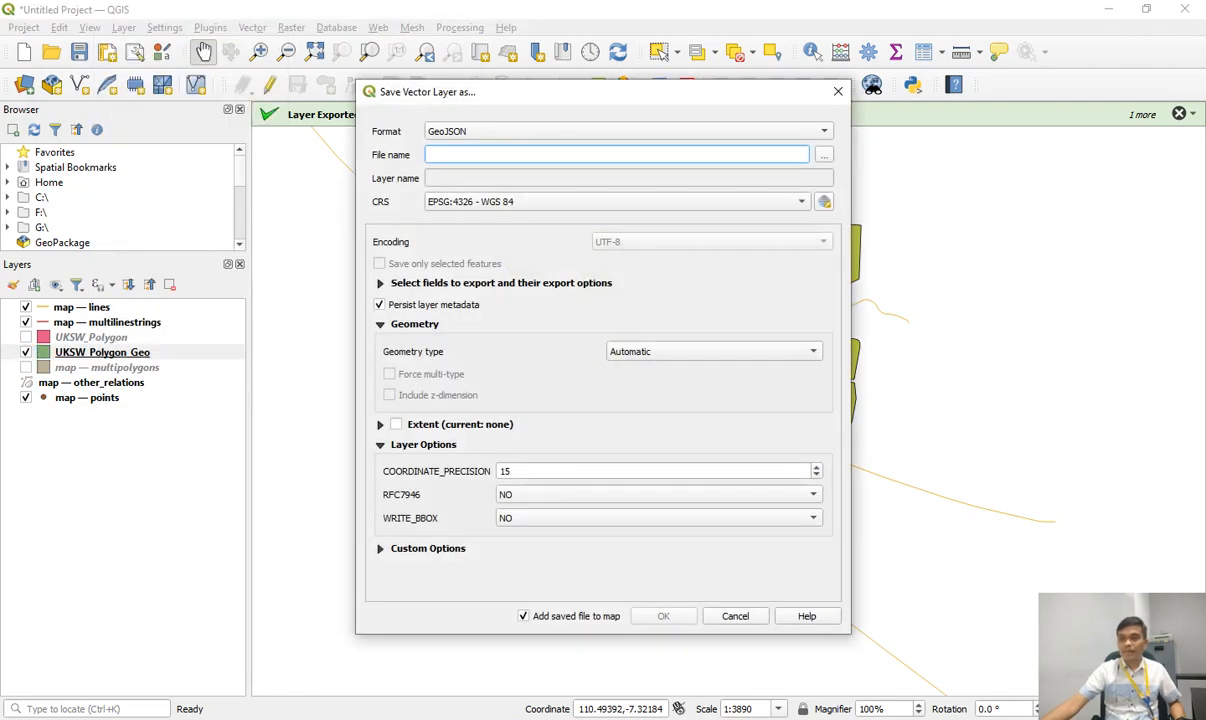
{"action": "left_click", "coordinate": [625, 131]}
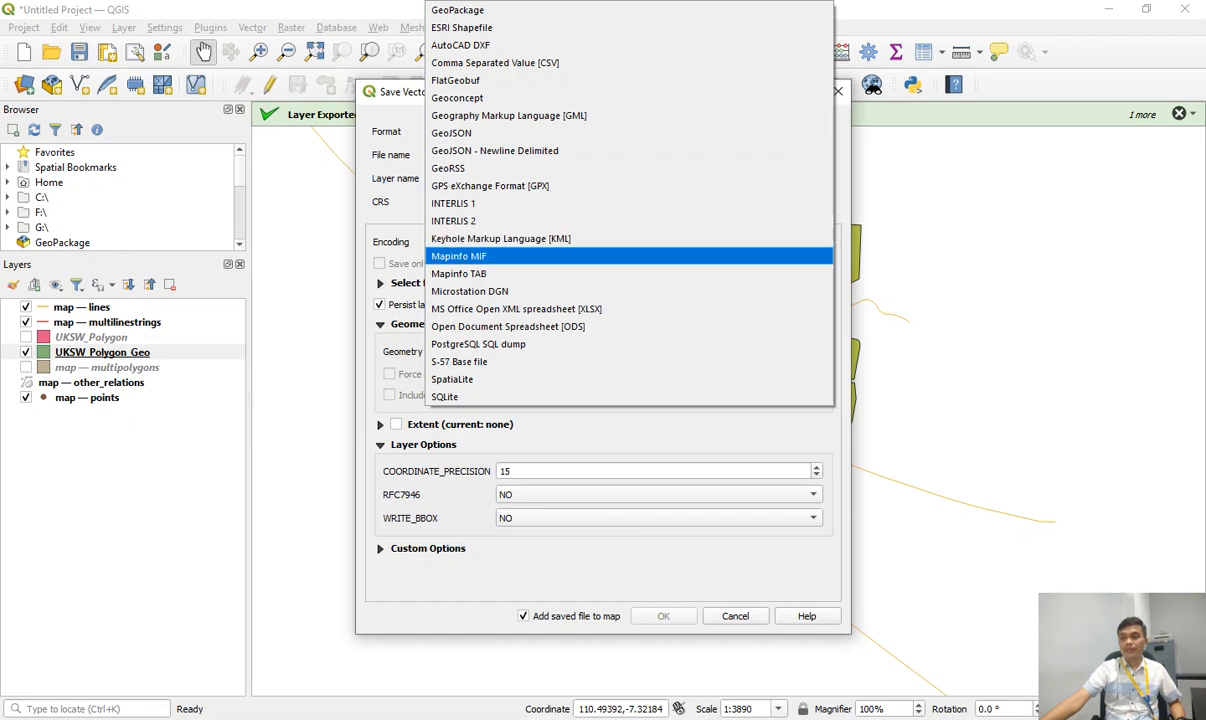
{"action": "key", "text": "Escape"}
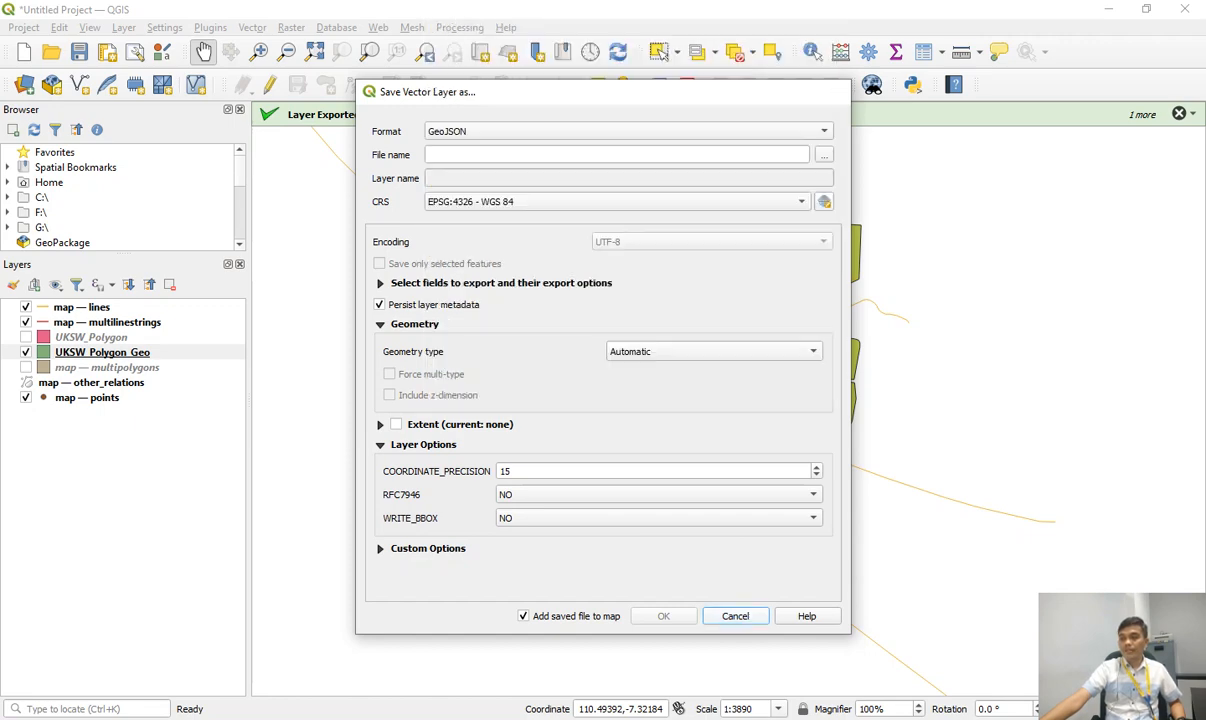
{"action": "key", "text": "Escape"}
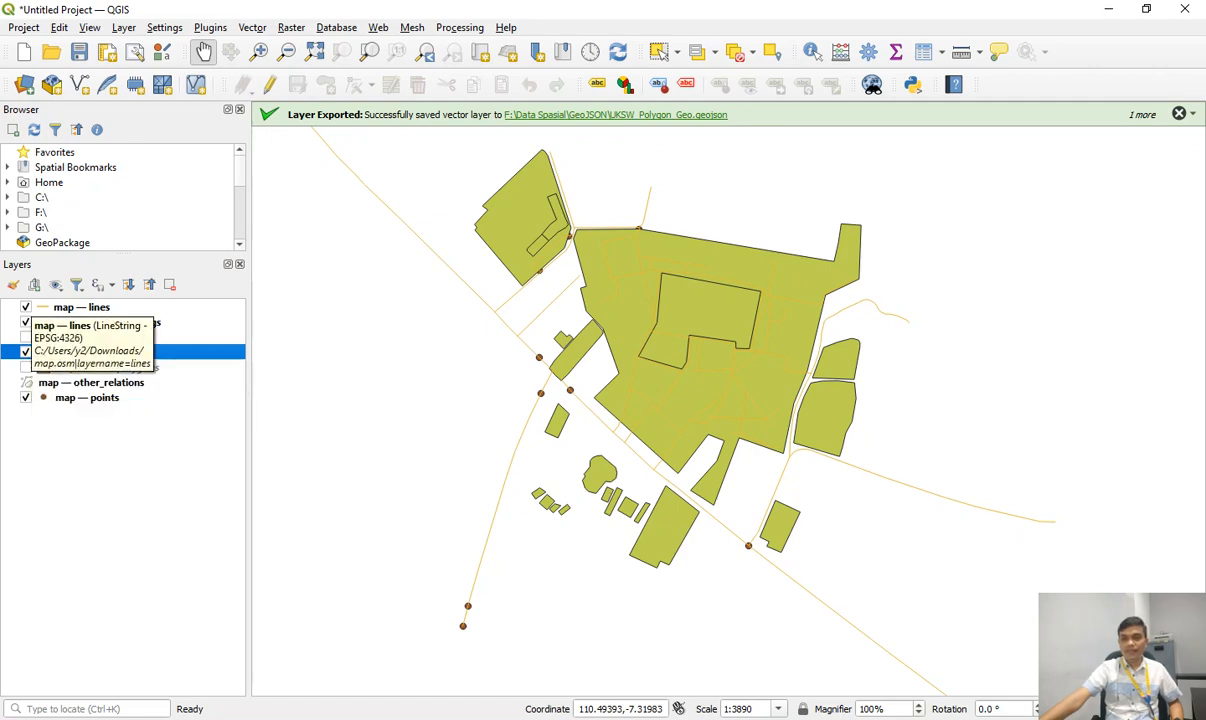
In the PowerPoint presentation, highlight the topic "Fill, Edit, Delete the attribute data" on the Course slide in turquoise.
{"action": "key", "text": "alt+Tab"}
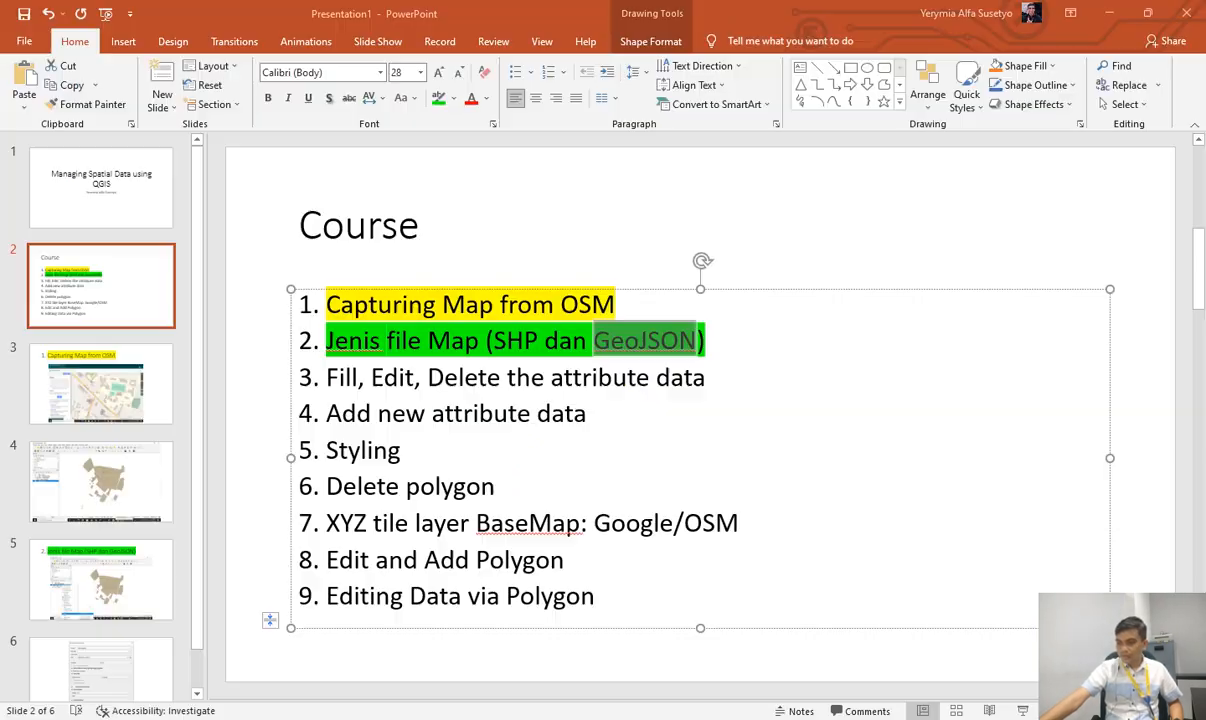
{"action": "left_click_drag", "start_coordinate": [708, 378], "coordinate": [326, 378]}
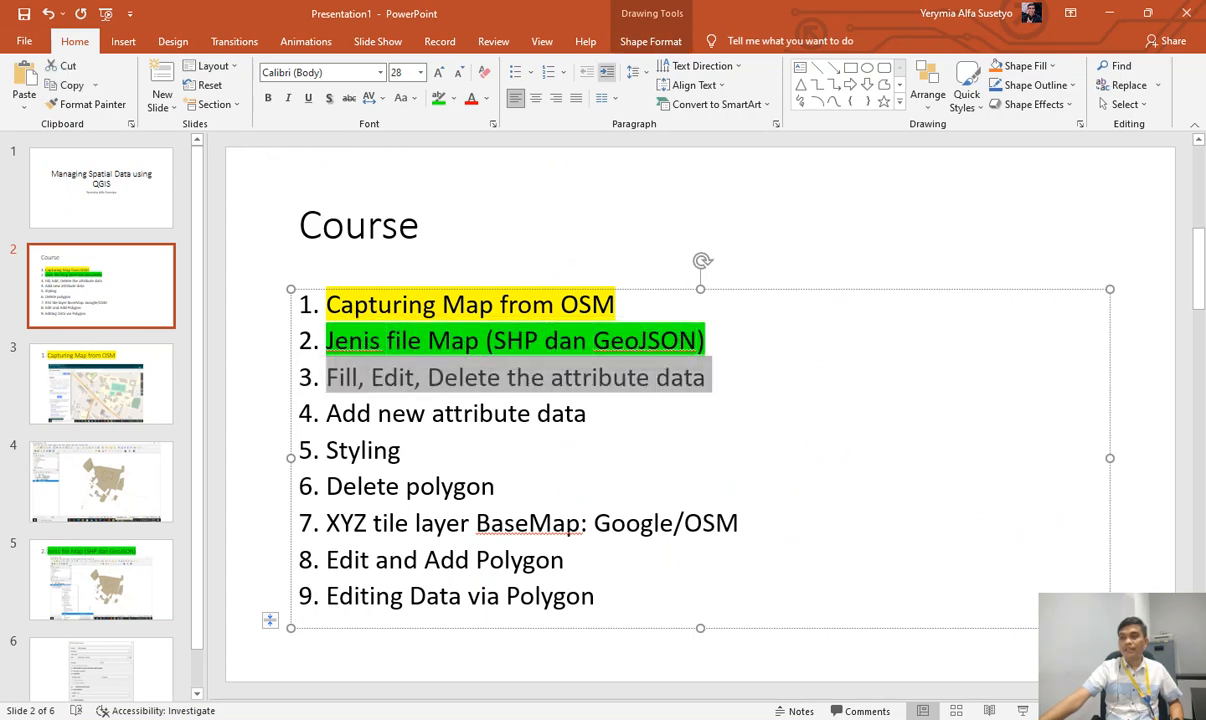
{"action": "left_click", "coordinate": [449, 97]}
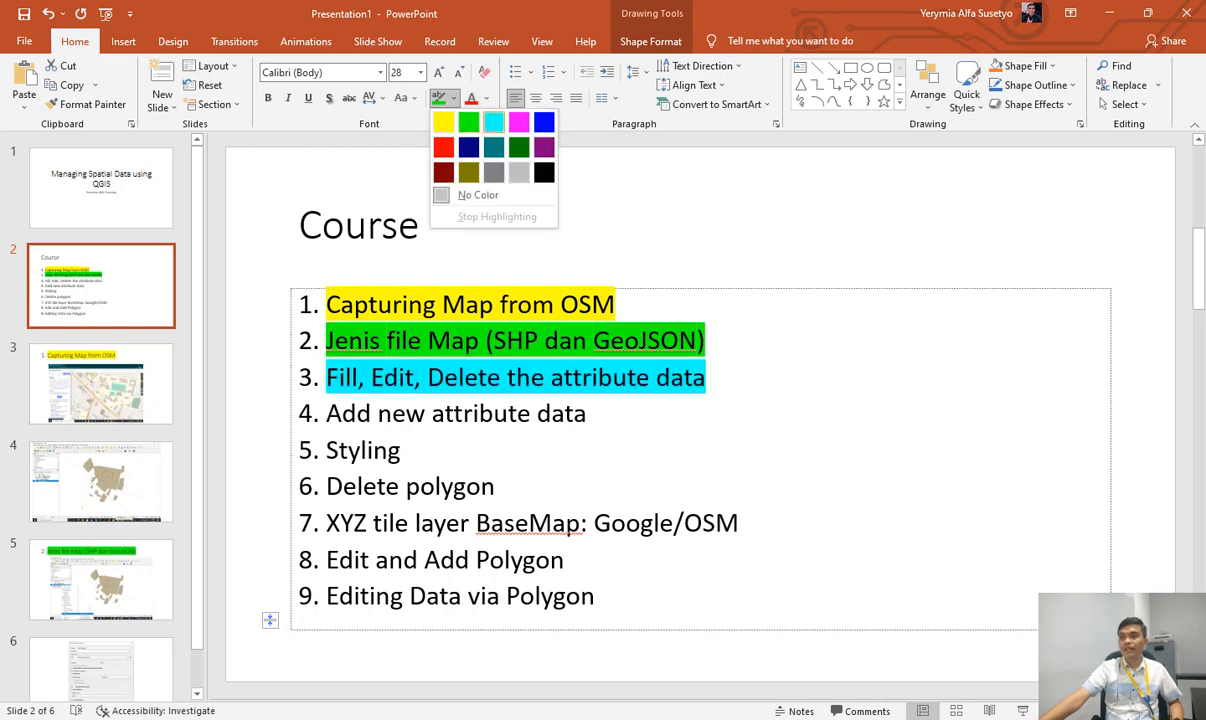
{"action": "left_click", "coordinate": [464, 118]}
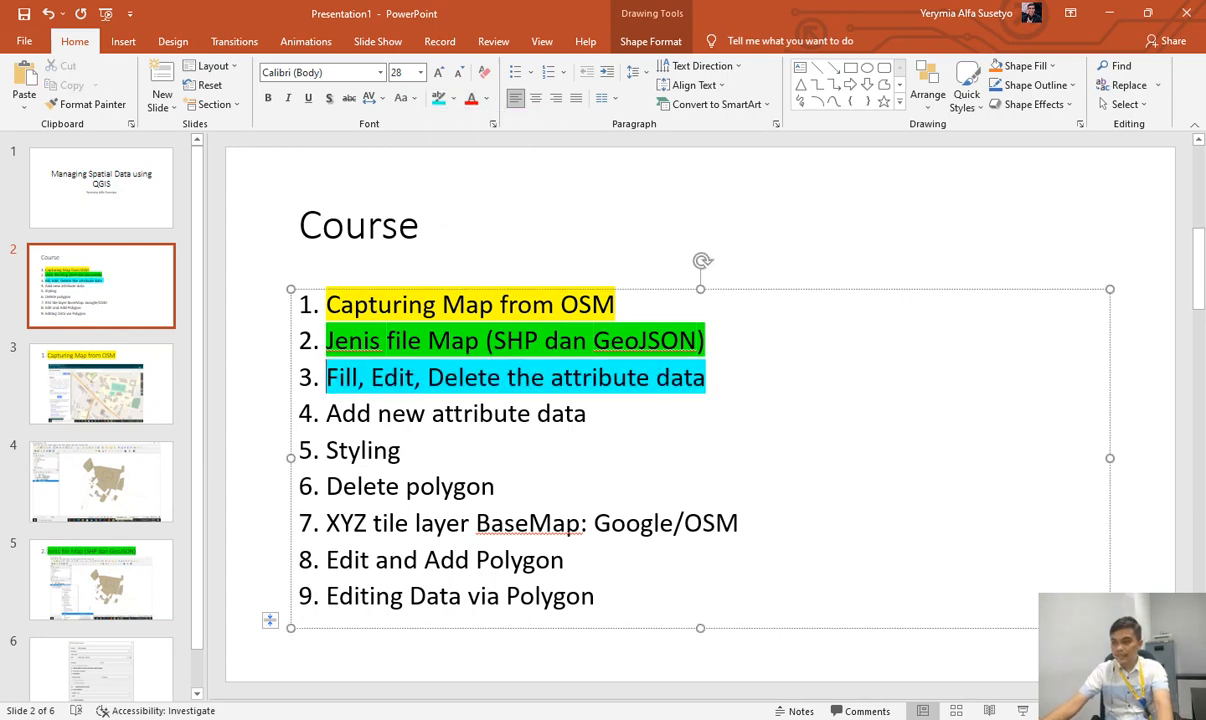
Add a slide after slide 6 with the highlighted Course topic "3. Fill, Edit, Delete the attribute data" as its title.
{"action": "left_click_drag", "start_coordinate": [706, 378], "coordinate": [312, 378]}
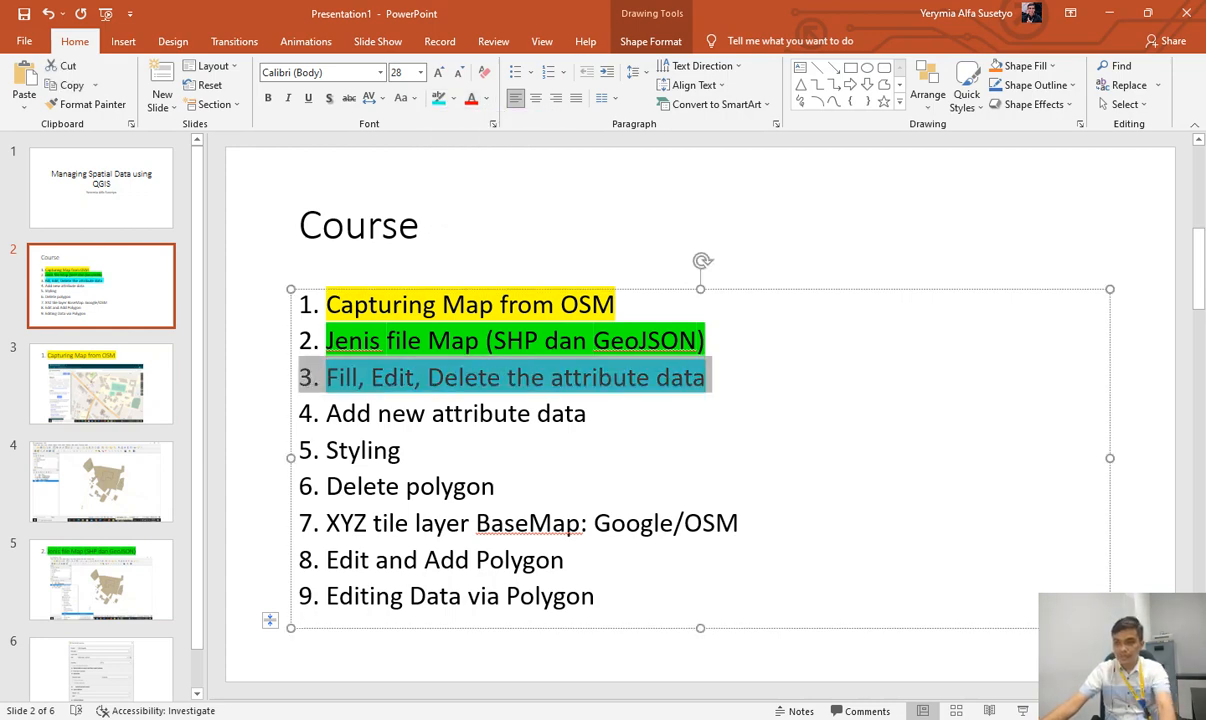
{"action": "scroll", "coordinate": [100, 400], "scroll_direction": "down", "scroll_amount": 2}
{"action": "left_click", "coordinate": [100, 632]}
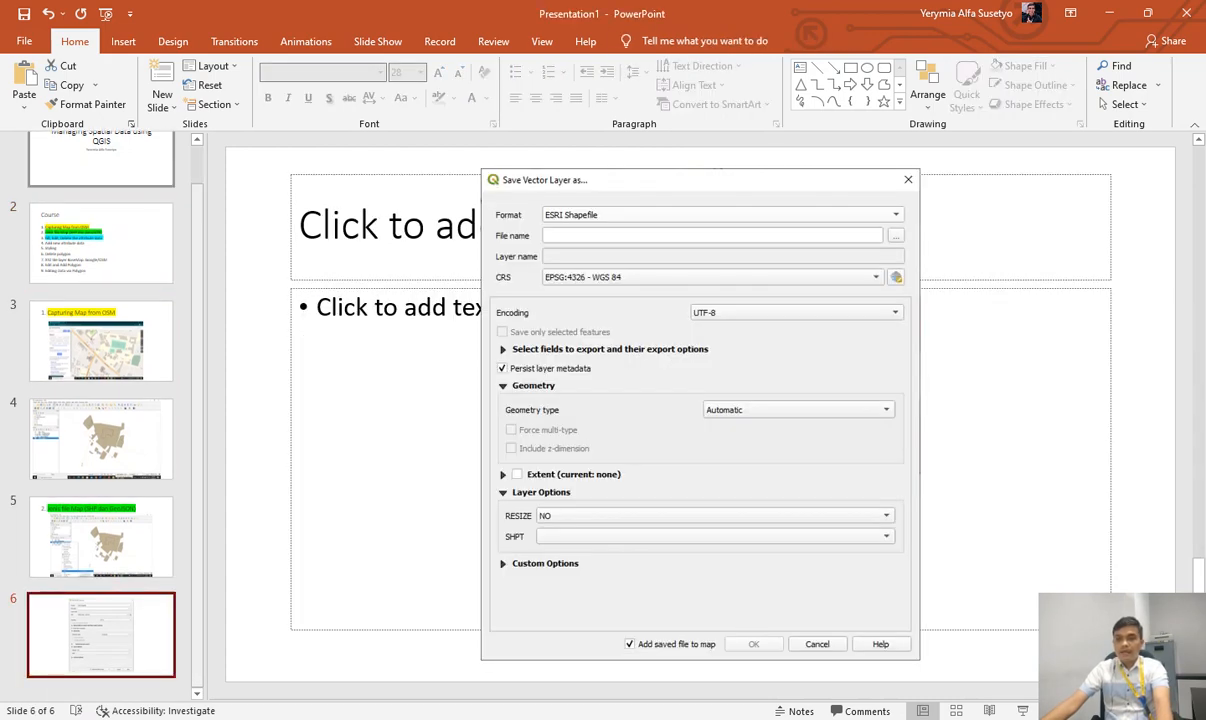
{"action": "left_click", "coordinate": [162, 75]}
{"action": "left_click", "coordinate": [400, 228]}
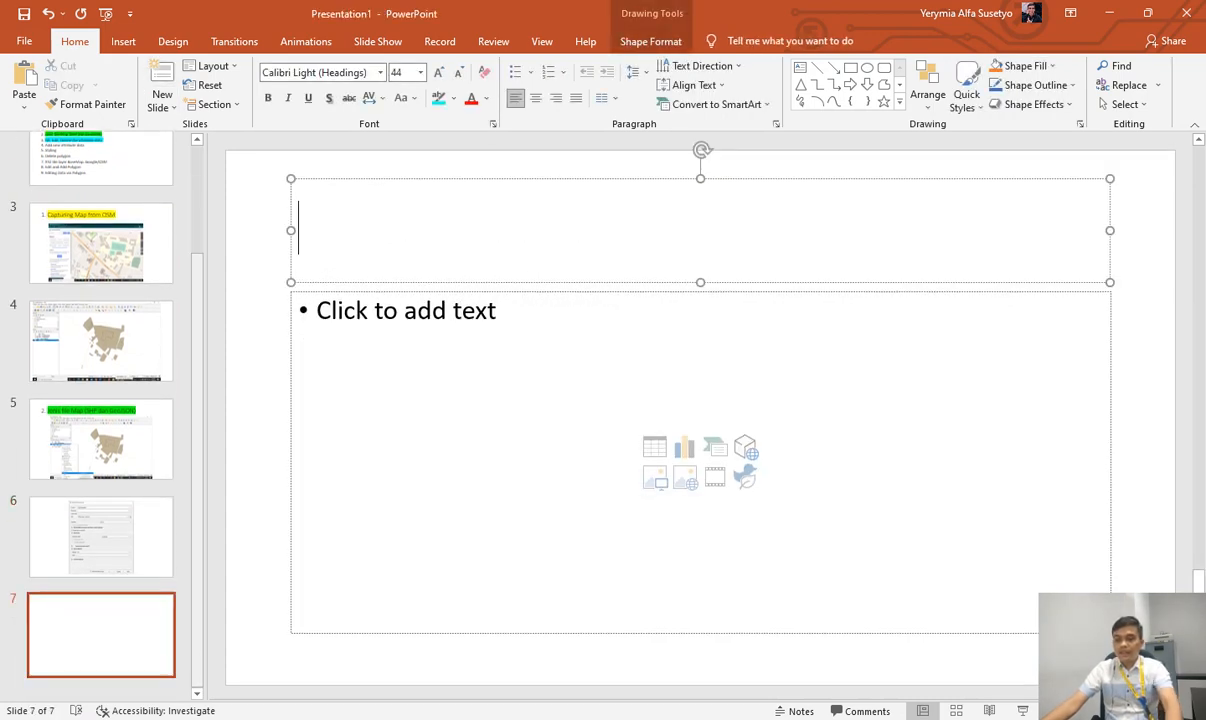
{"action": "type", "text": "3. Fill, Edit, Delete the attribute data"}
{"action": "key", "text": "BackSpace"}
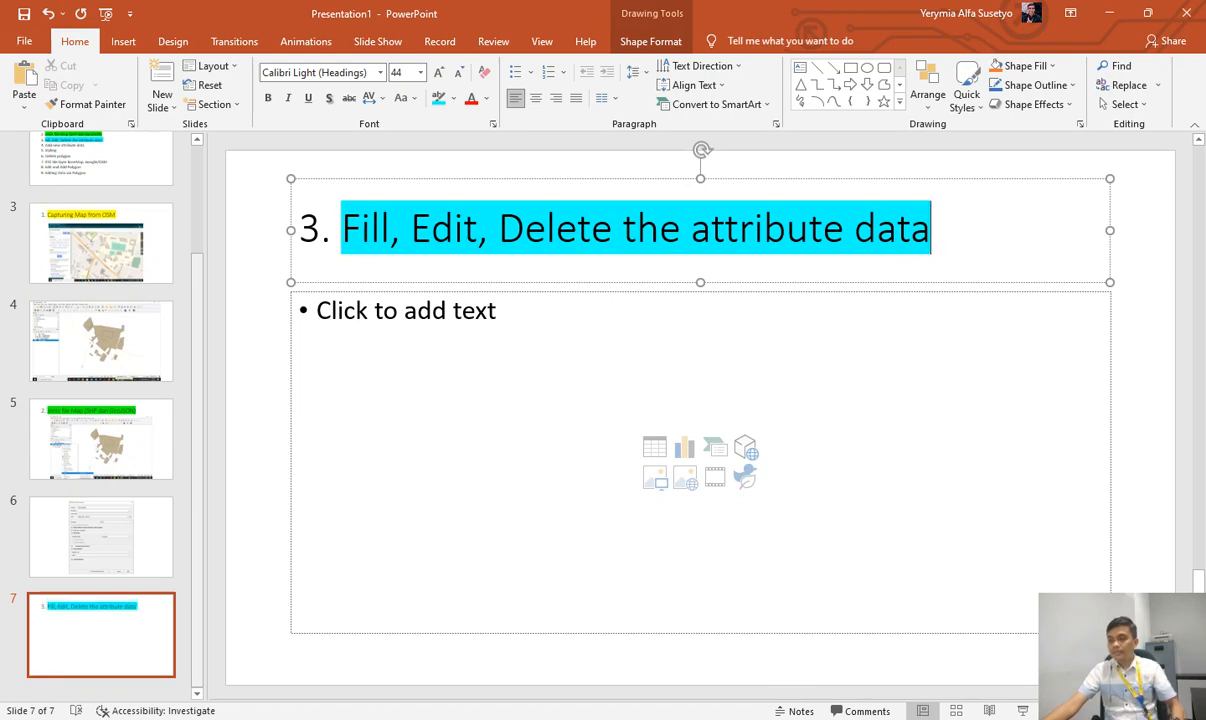
Switch to QGIS and open the UKSW_Polygon_Geo layer's attribute table in a maximized window.
{"action": "key", "text": "alt+Tab"}
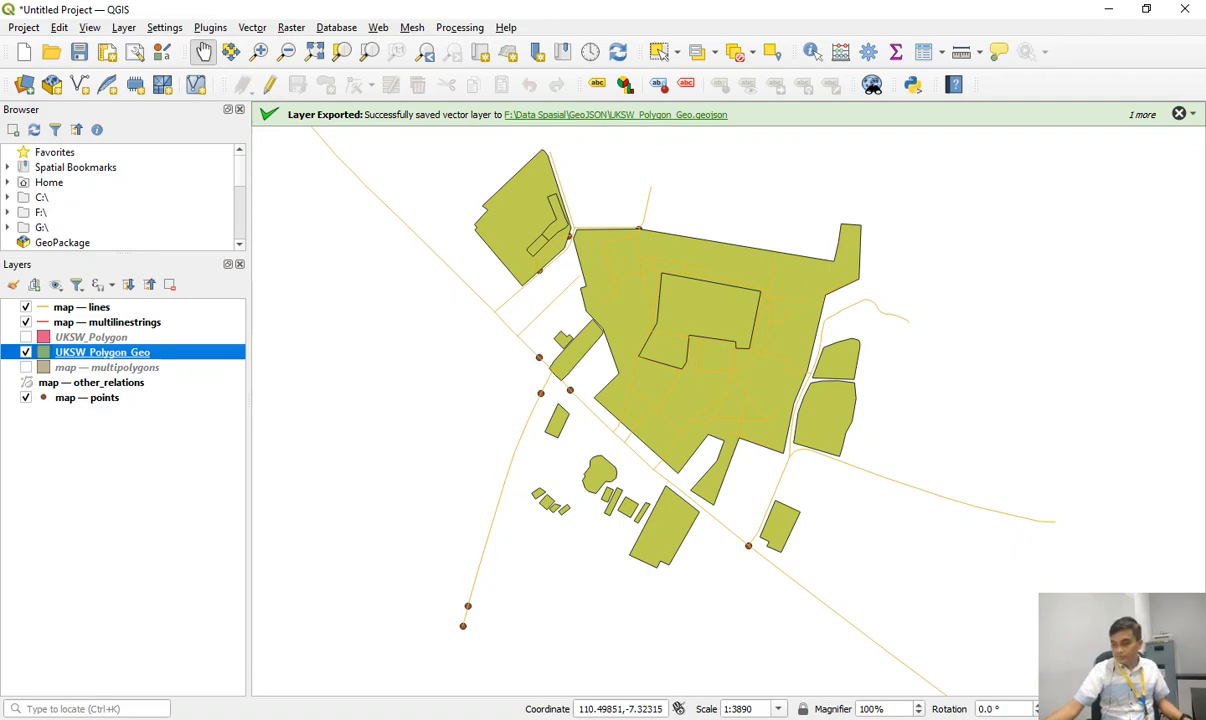
{"action": "key", "text": "alt+Tab"}
{"action": "key", "text": "alt+Tab"}
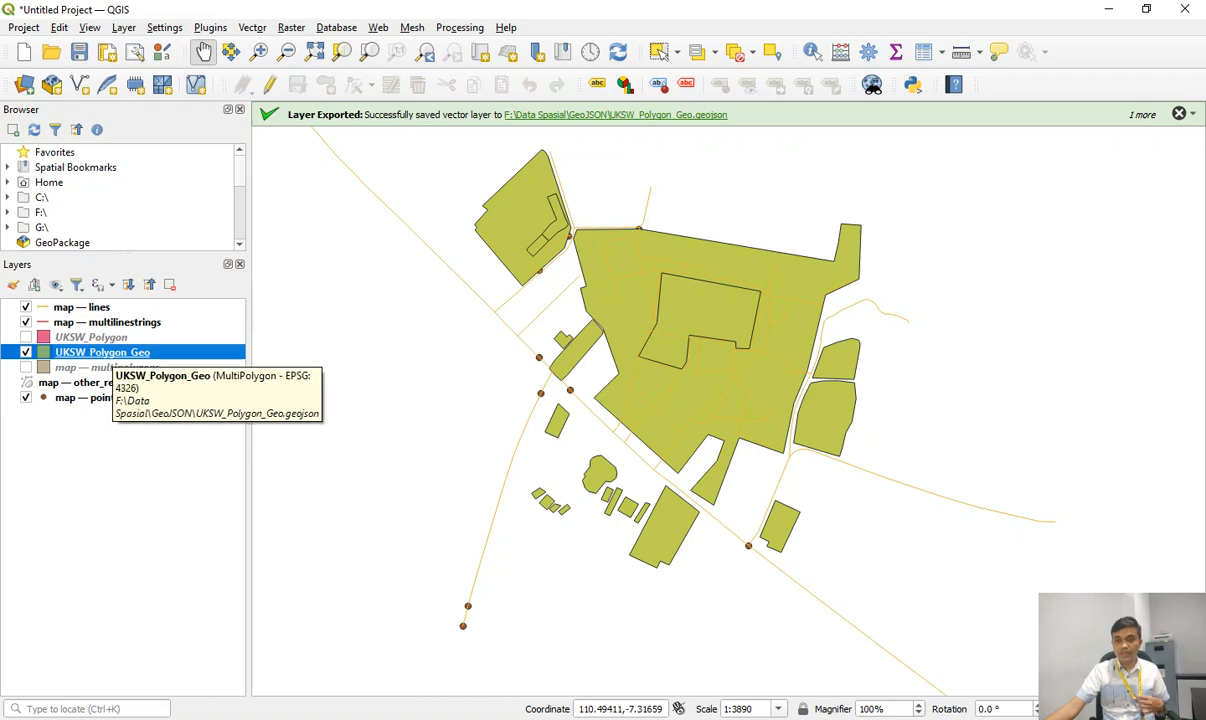
{"action": "right_click", "coordinate": [110, 354]}
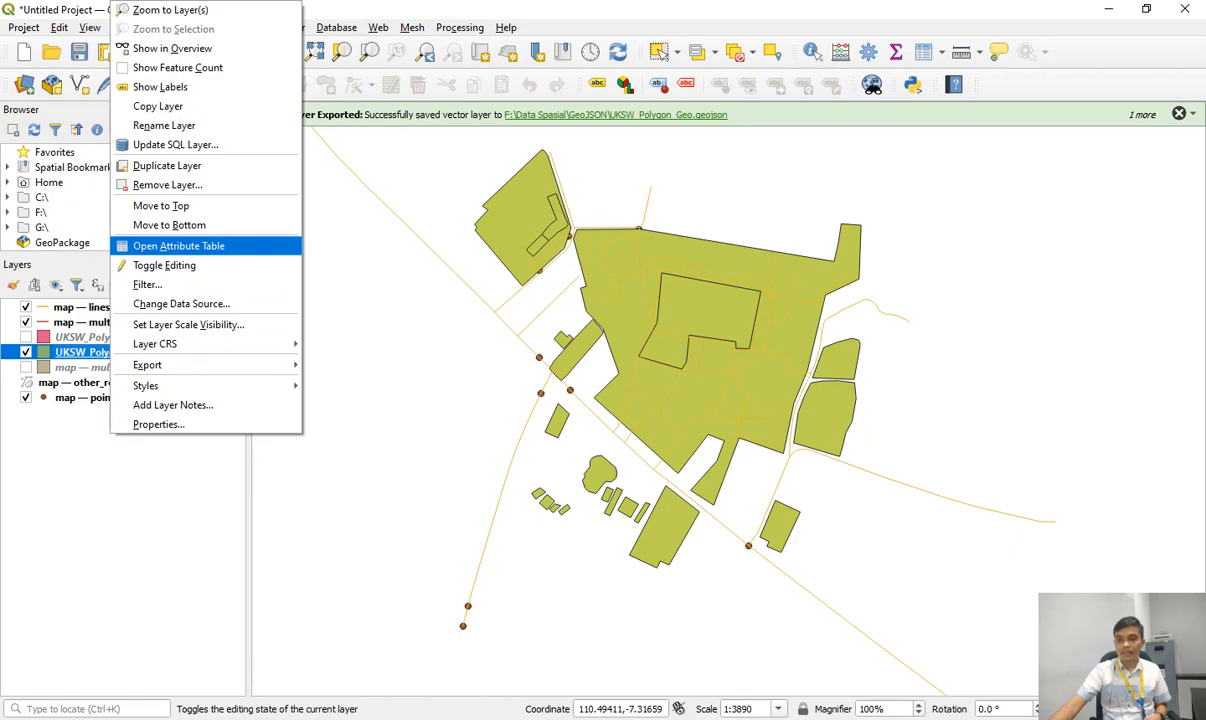
{"action": "left_click", "coordinate": [179, 245]}
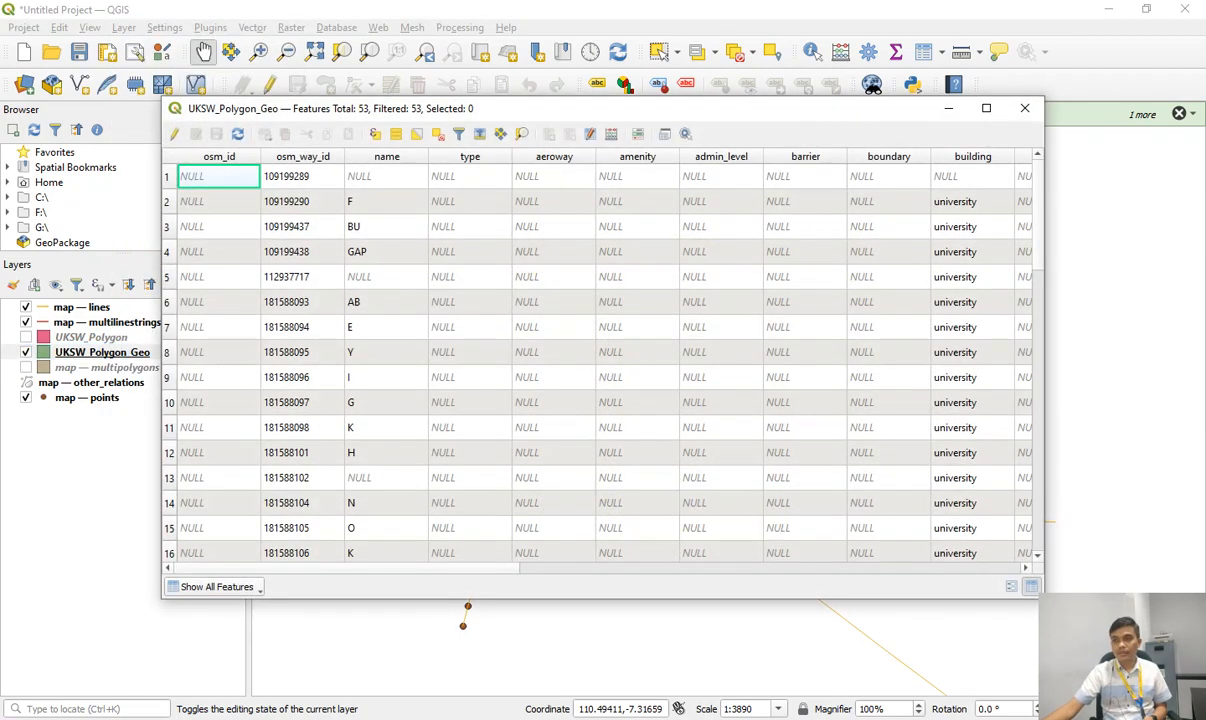
{"action": "left_click", "coordinate": [986, 107]}
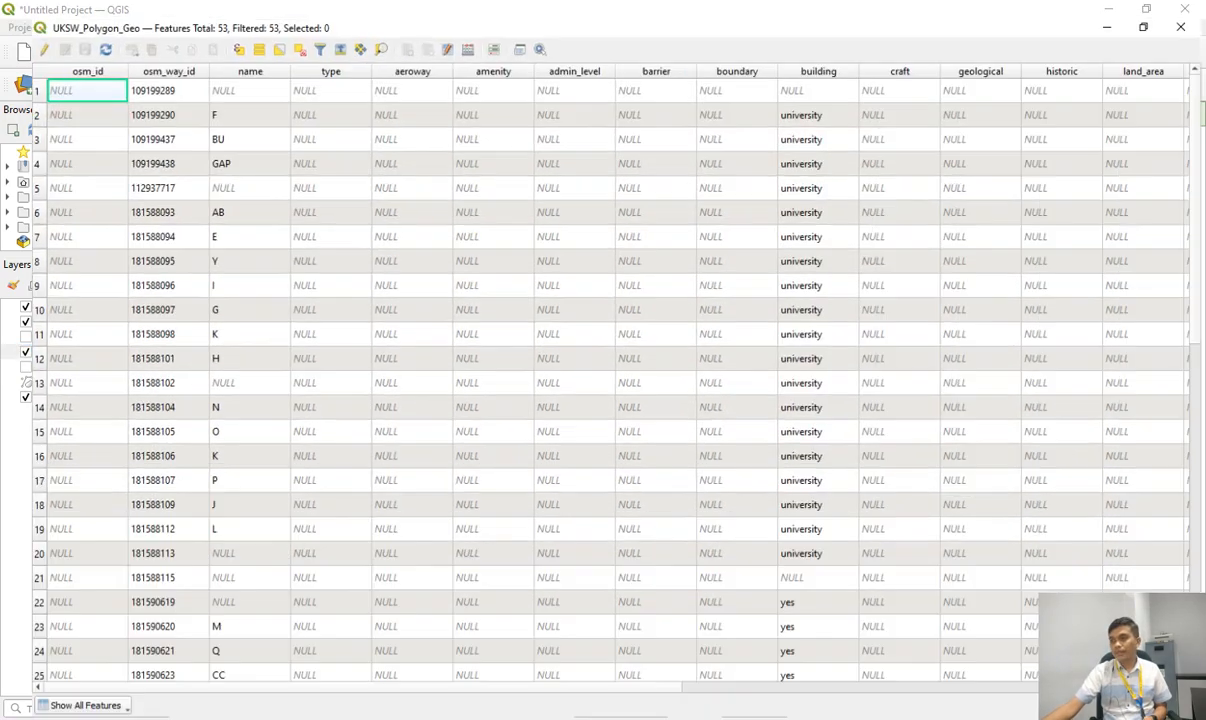
Examine the rows and columns of the UKSW_Polygon_Geo attribute table and compare them with the polygons on the map.
{"action": "scroll", "coordinate": [600, 375], "scroll_direction": "down", "scroll_amount": 8}
{"action": "scroll", "coordinate": [600, 375], "scroll_direction": "up", "scroll_amount": 8}
{"action": "scroll", "coordinate": [600, 375], "scroll_direction": "down", "scroll_amount": 9}
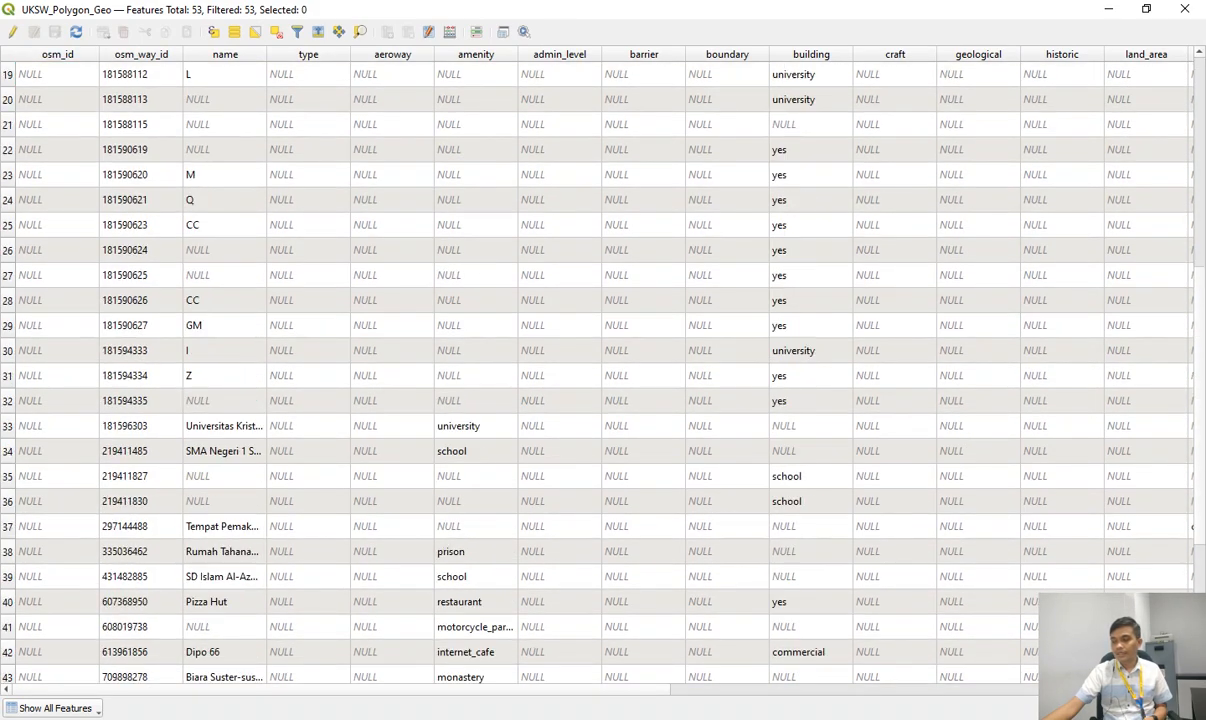
{"action": "scroll", "coordinate": [600, 375], "scroll_direction": "up", "scroll_amount": 8}
{"action": "scroll", "coordinate": [600, 375], "scroll_direction": "up", "scroll_amount": 1}
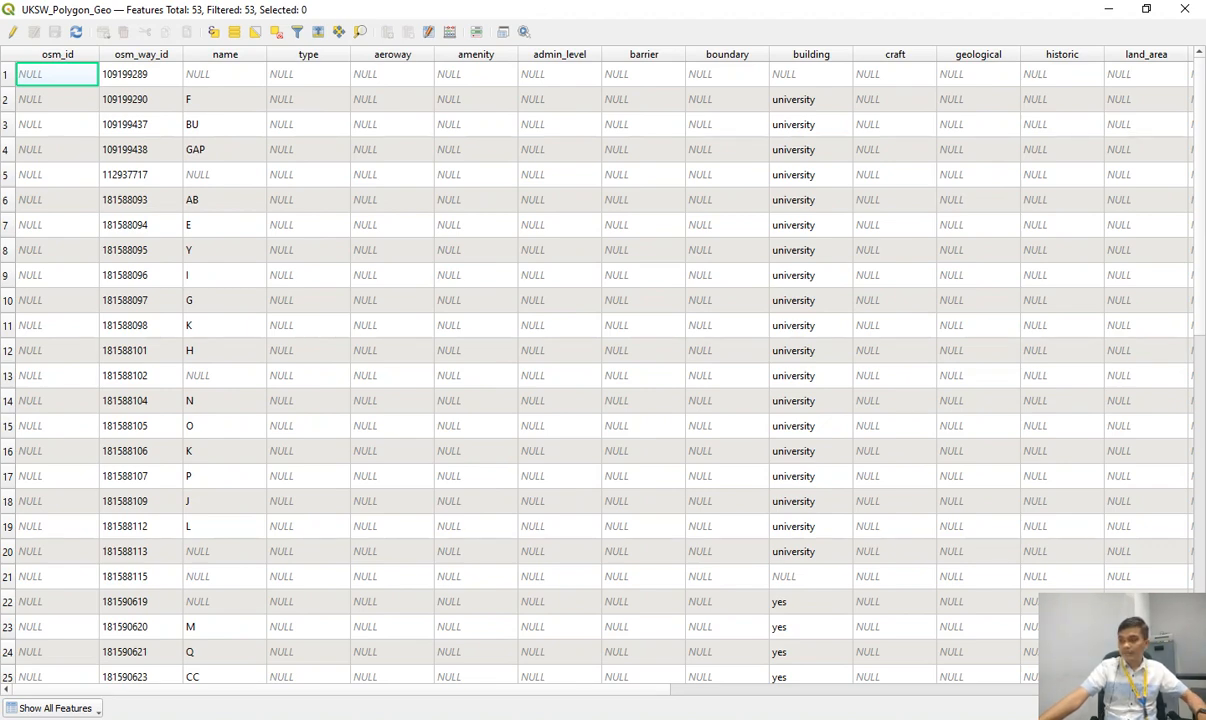
{"action": "scroll", "coordinate": [600, 375], "scroll_direction": "right", "scroll_amount": 4}
{"action": "scroll", "coordinate": [600, 375], "scroll_direction": "left", "scroll_amount": 5}
{"action": "double_click", "coordinate": [1078, 9]}
{"action": "left_click_drag", "start_coordinate": [555, 108], "coordinate": [612, 330]}
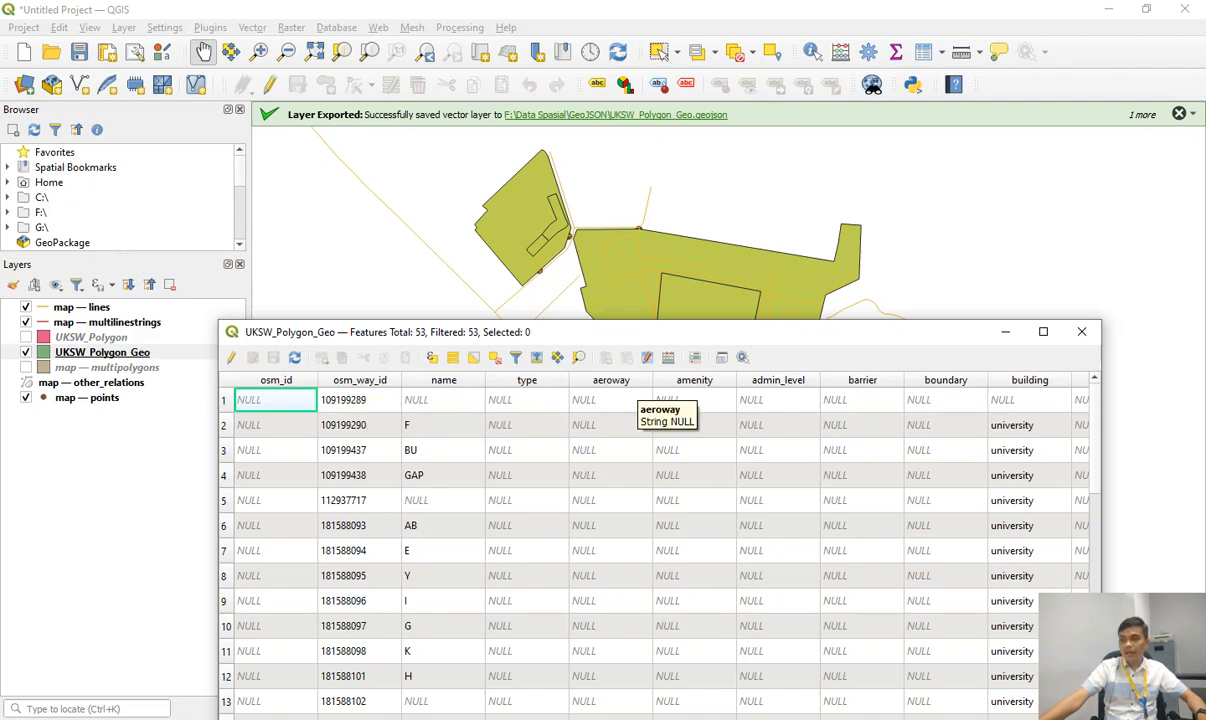
{"action": "left_click_drag", "start_coordinate": [753, 333], "coordinate": [705, 2]}
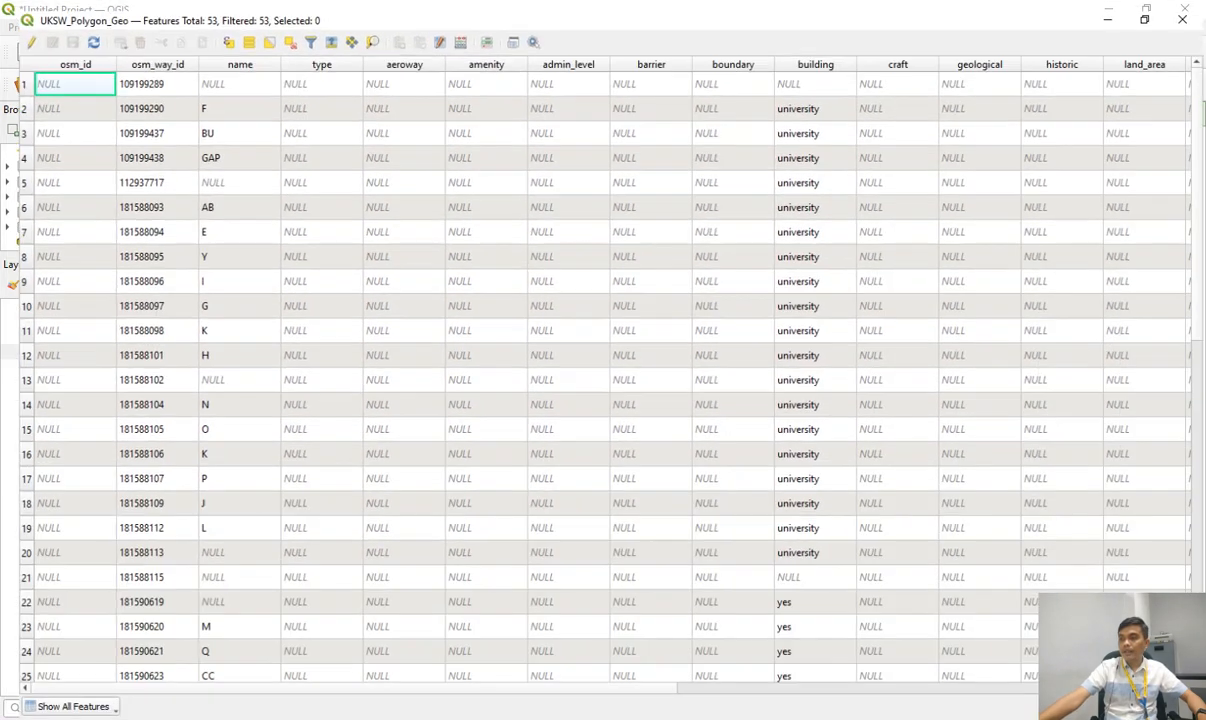
{"action": "scroll", "coordinate": [625, 693], "scroll_direction": "right", "scroll_amount": 5}
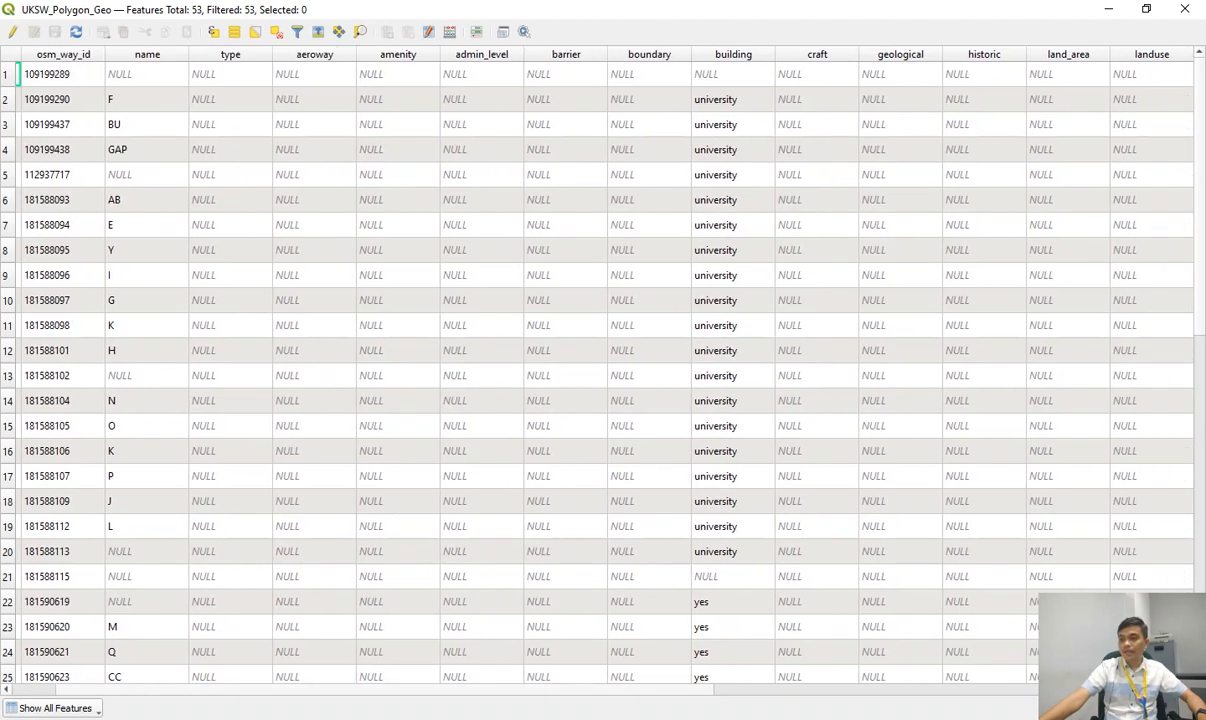
{"action": "scroll", "coordinate": [568, 358], "scroll_direction": "left", "scroll_amount": 3}
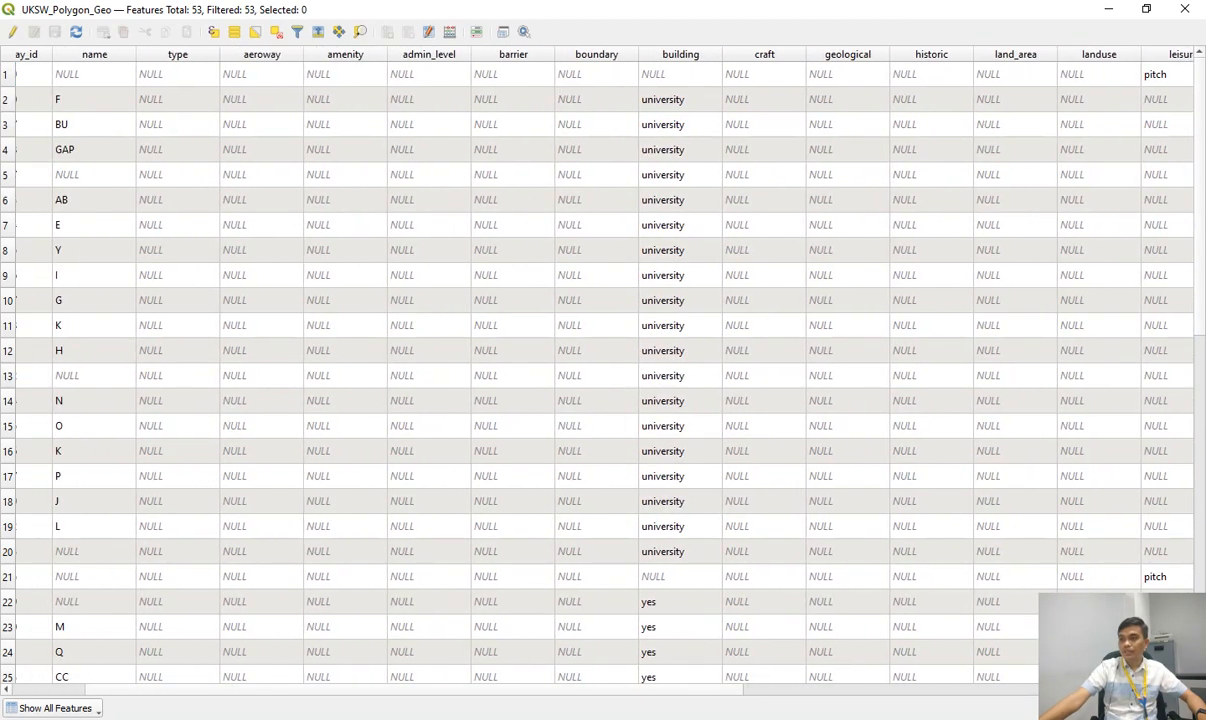
{"action": "scroll", "coordinate": [600, 370], "scroll_direction": "right", "scroll_amount": 12}
{"action": "scroll", "coordinate": [600, 370], "scroll_direction": "left", "scroll_amount": 3}
{"action": "scroll", "coordinate": [600, 370], "scroll_direction": "left", "scroll_amount": 12}
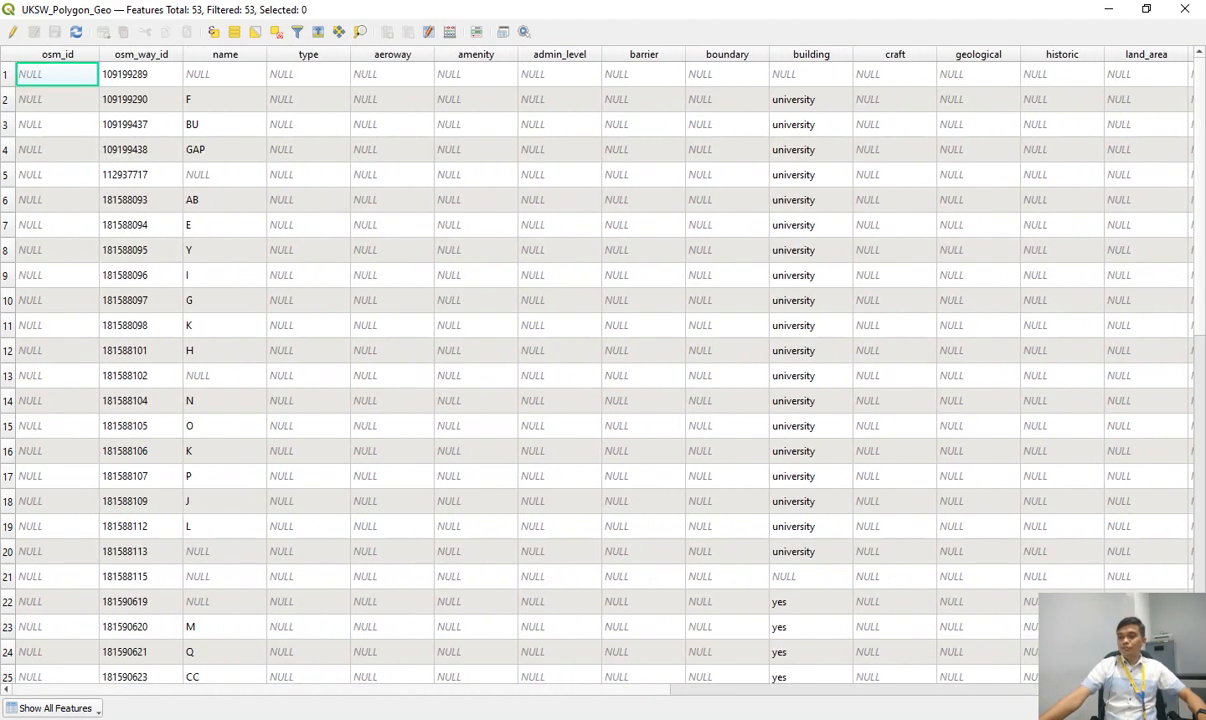
Paste the QGIS screenshot of the layer's Open Attribute Table command onto slide 7, about 9 inches wide, below the title.
{"action": "left_click", "coordinate": [1108, 9]}
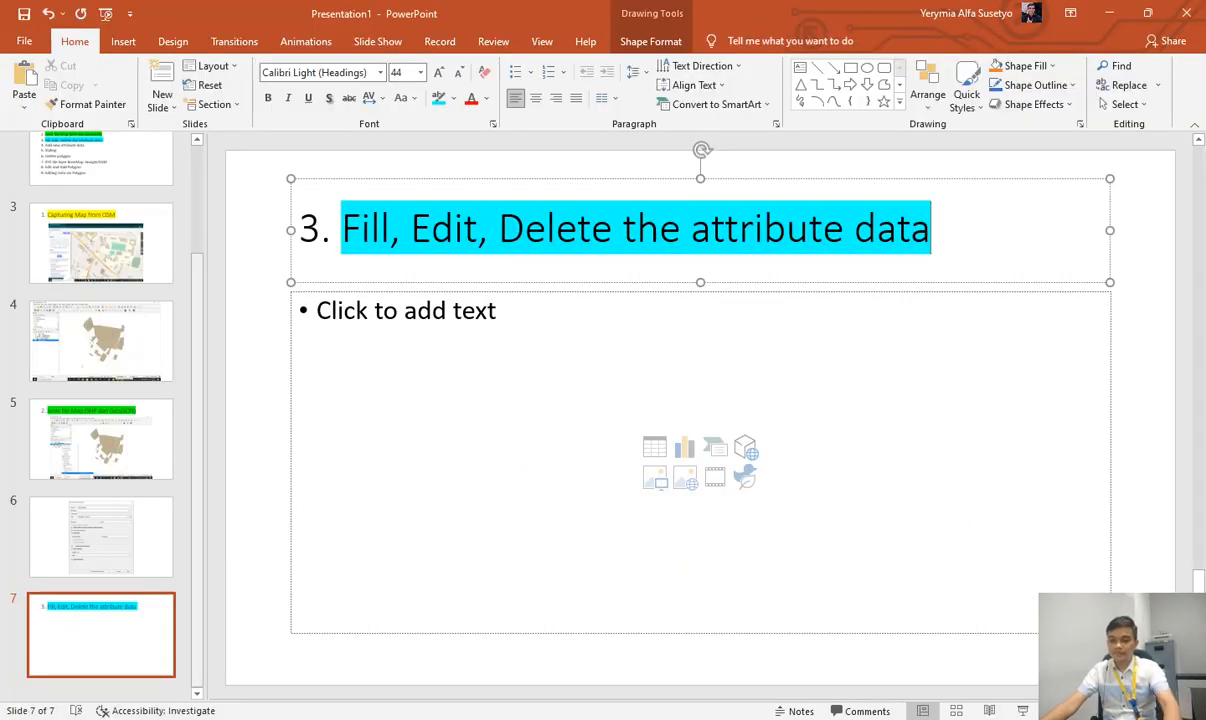
{"action": "key", "text": "ctrl+v"}
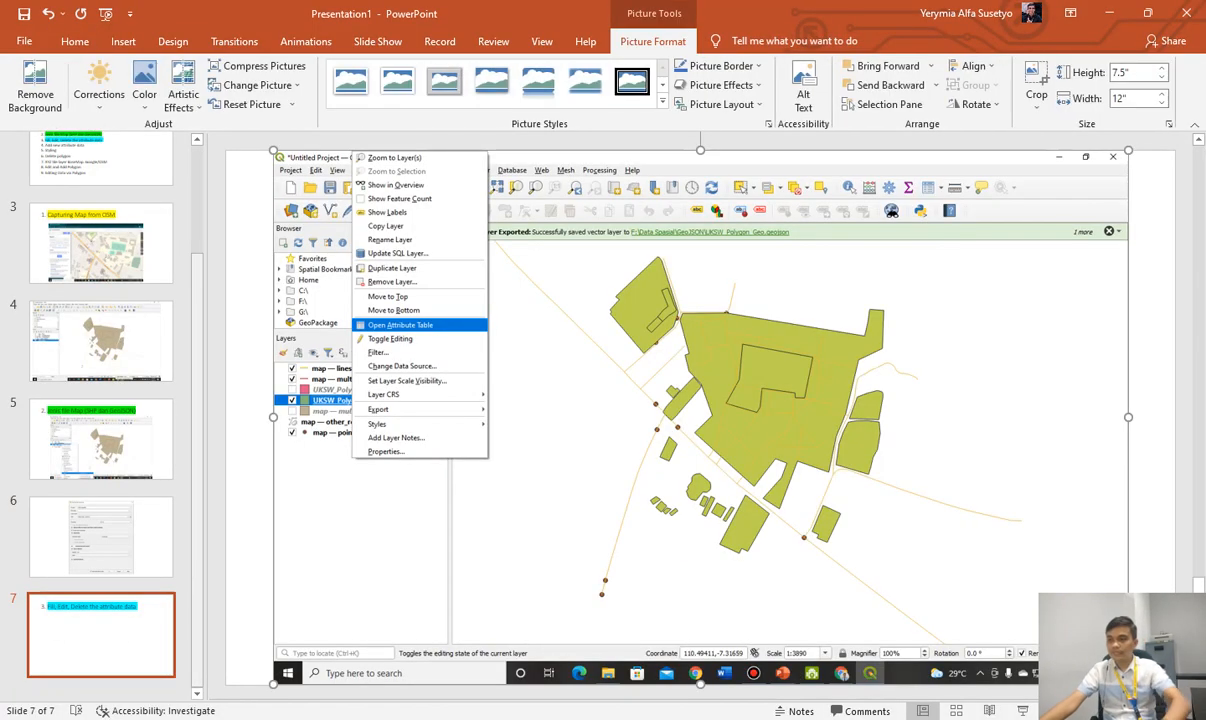
{"action": "key", "text": "ctrl+z"}
{"action": "left_click_drag", "start_coordinate": [274, 147], "coordinate": [485, 279]}
{"action": "left_click_drag", "start_coordinate": [720, 450], "coordinate": [590, 440]}
Save the presentation as "Managing Spatial Data using QGIS" in the Documents folder.
{"action": "key", "text": "ctrl+s"}
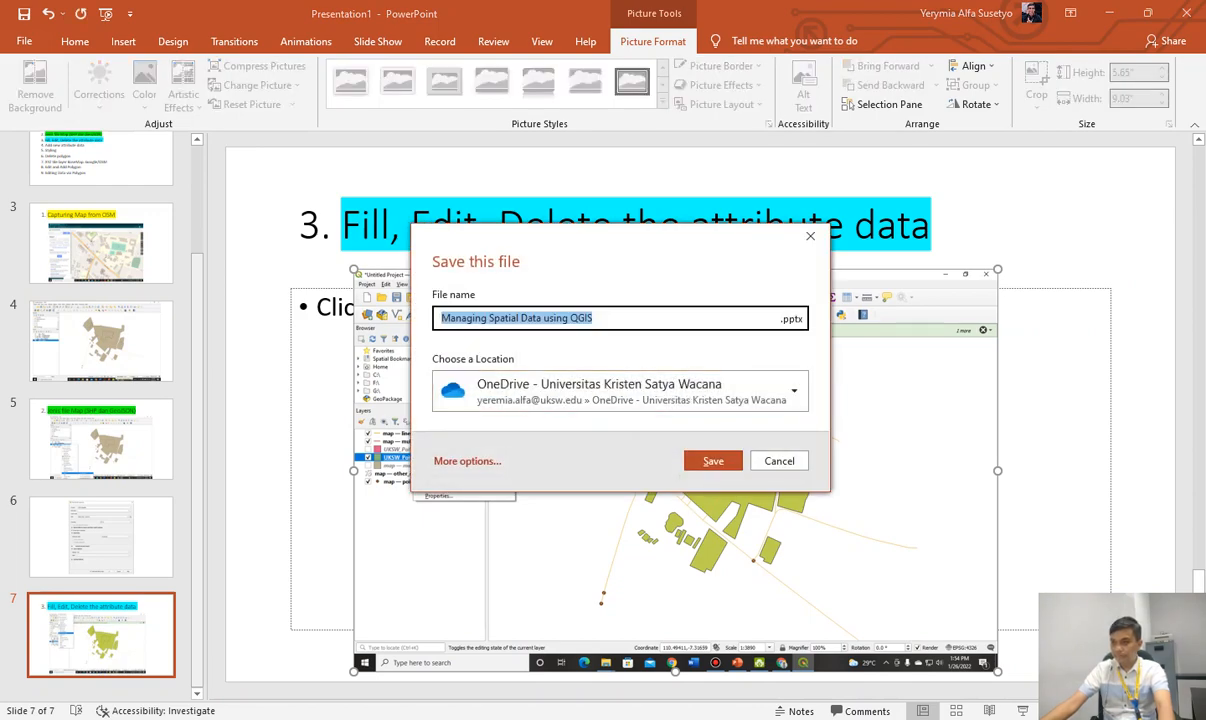
{"action": "key", "text": "Tab"}
{"action": "left_click", "coordinate": [620, 391]}
{"action": "left_click", "coordinate": [560, 474]}
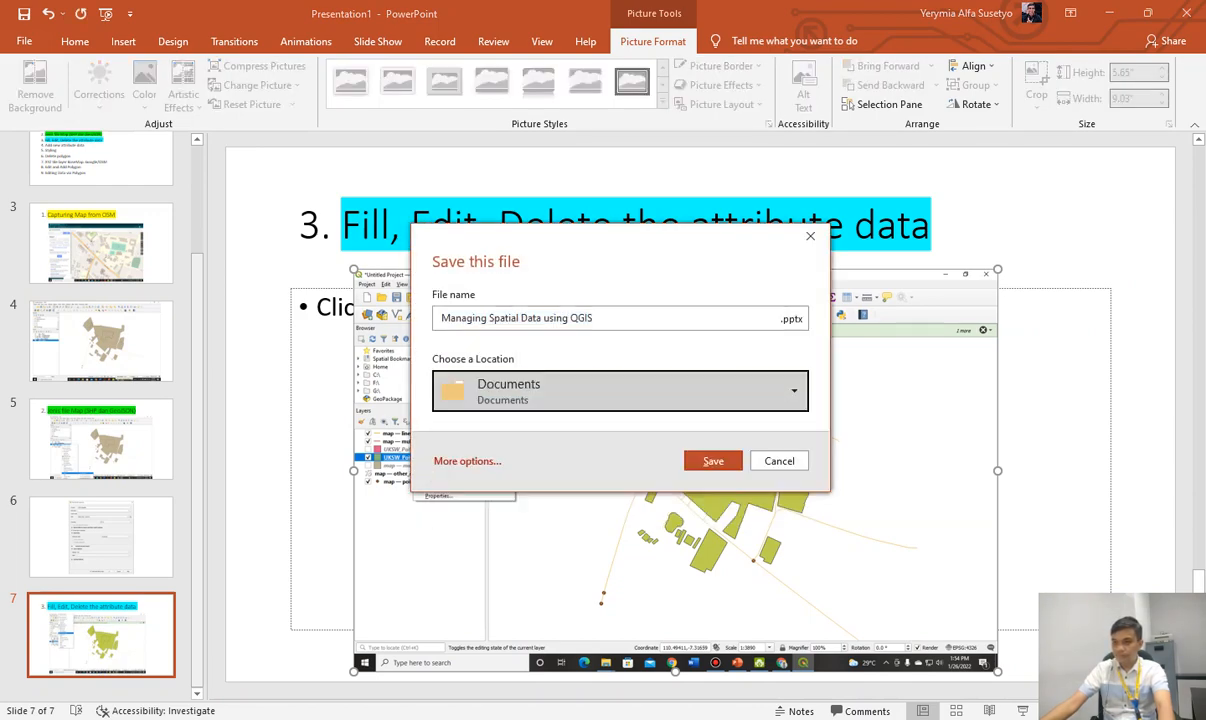
{"action": "key", "text": "Return"}
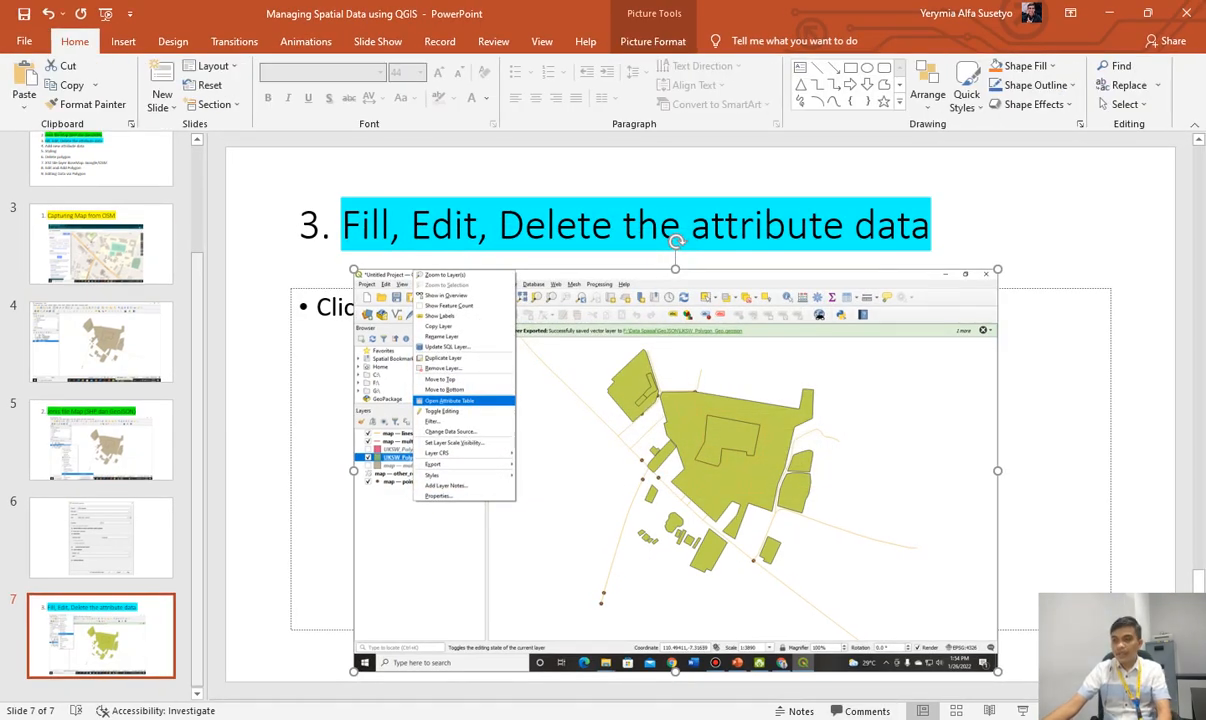
{"action": "left_click", "coordinate": [390, 229]}
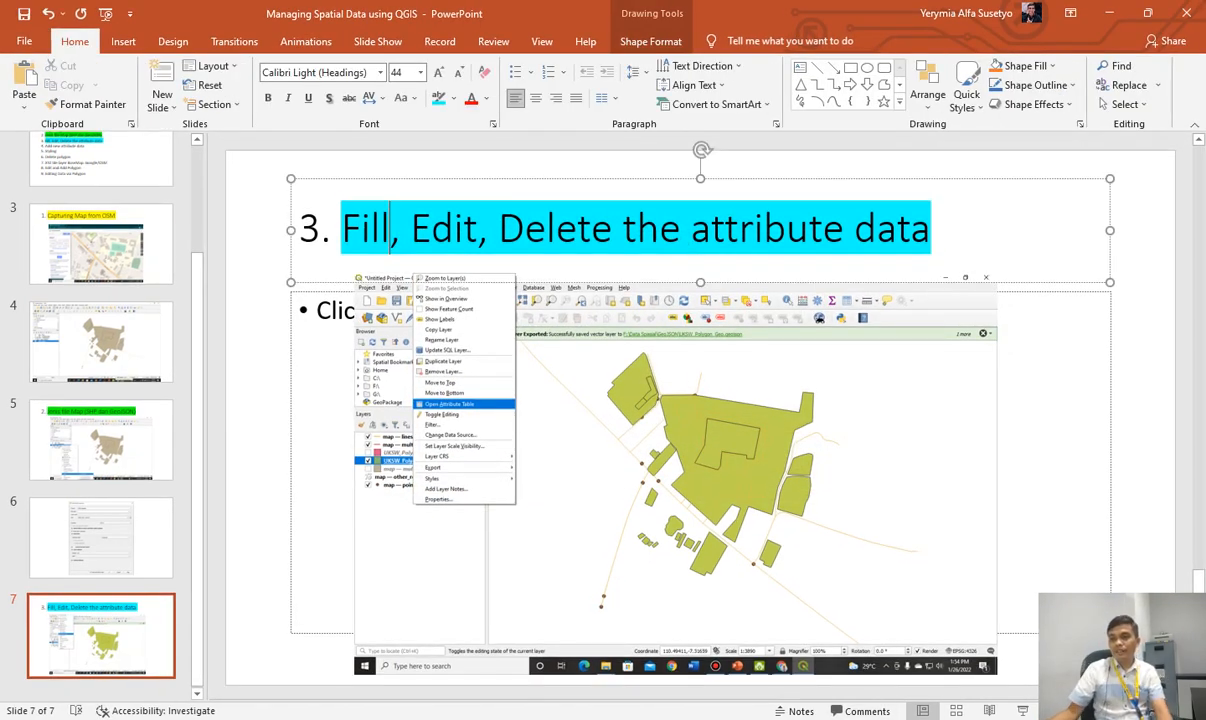
{"action": "left_click", "coordinate": [411, 229]}
{"action": "left_click", "coordinate": [489, 229]}
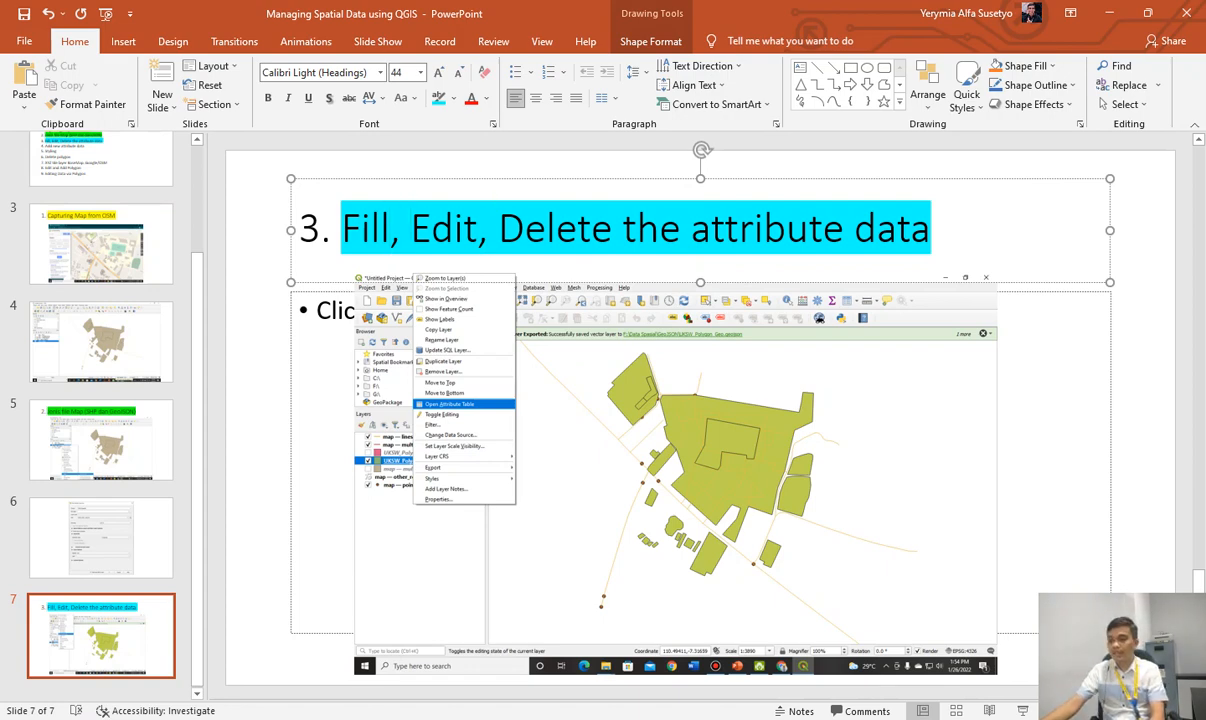
Switch to the UKSW_Polygon_Geo attribute table in QGIS and turn on editing mode.
{"action": "left_click", "coordinate": [934, 630]}
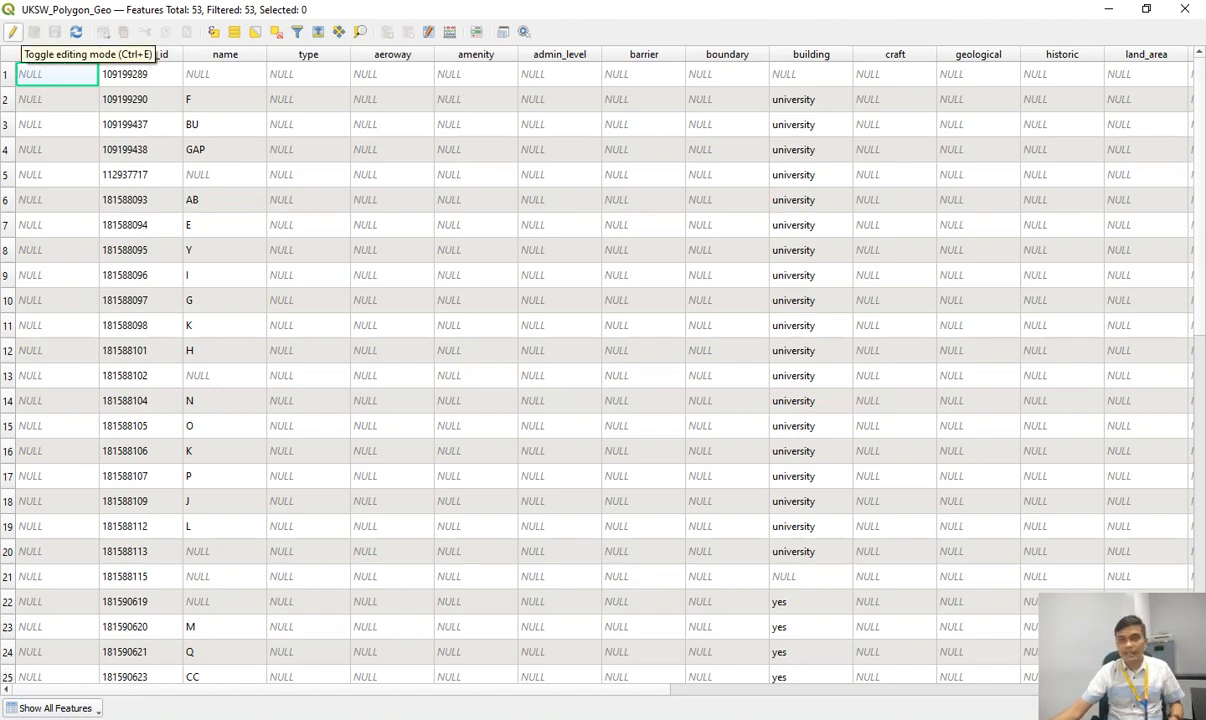
{"action": "left_click", "coordinate": [12, 32]}
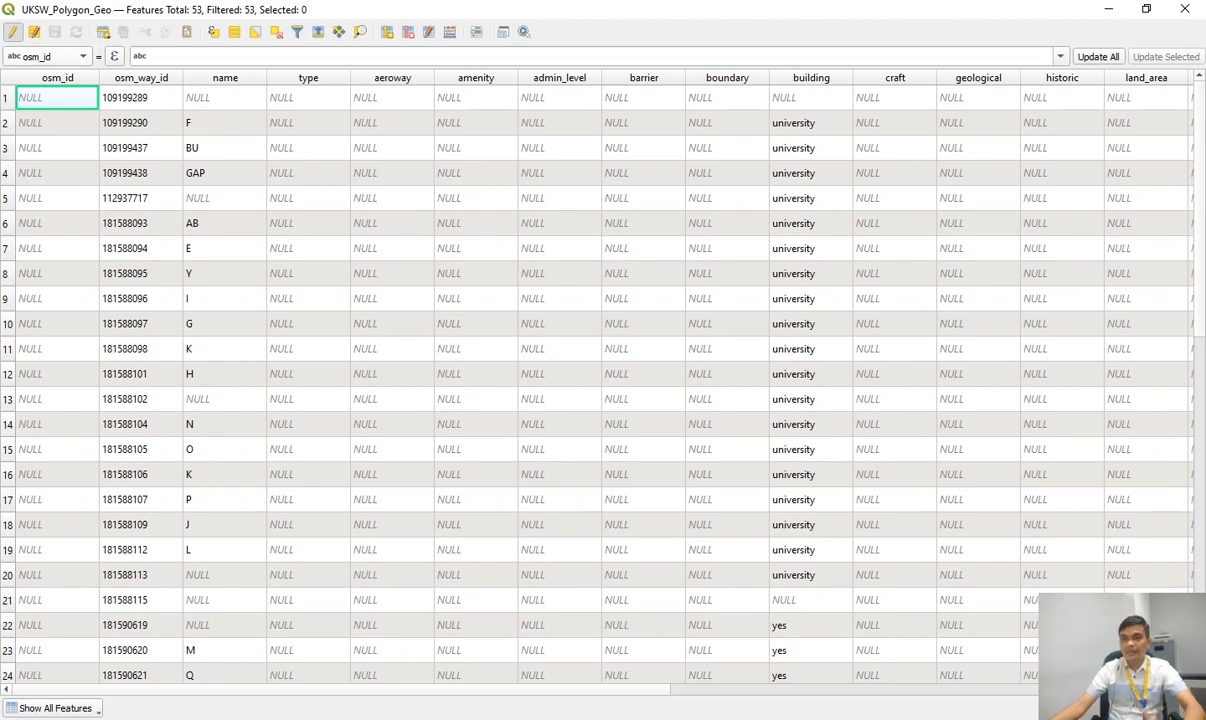
Toggle the attribute table's editing mode off and back on, comparing how the name cells respond in each state.
{"action": "left_click", "coordinate": [218, 198]}
{"action": "left_click", "coordinate": [218, 173]}
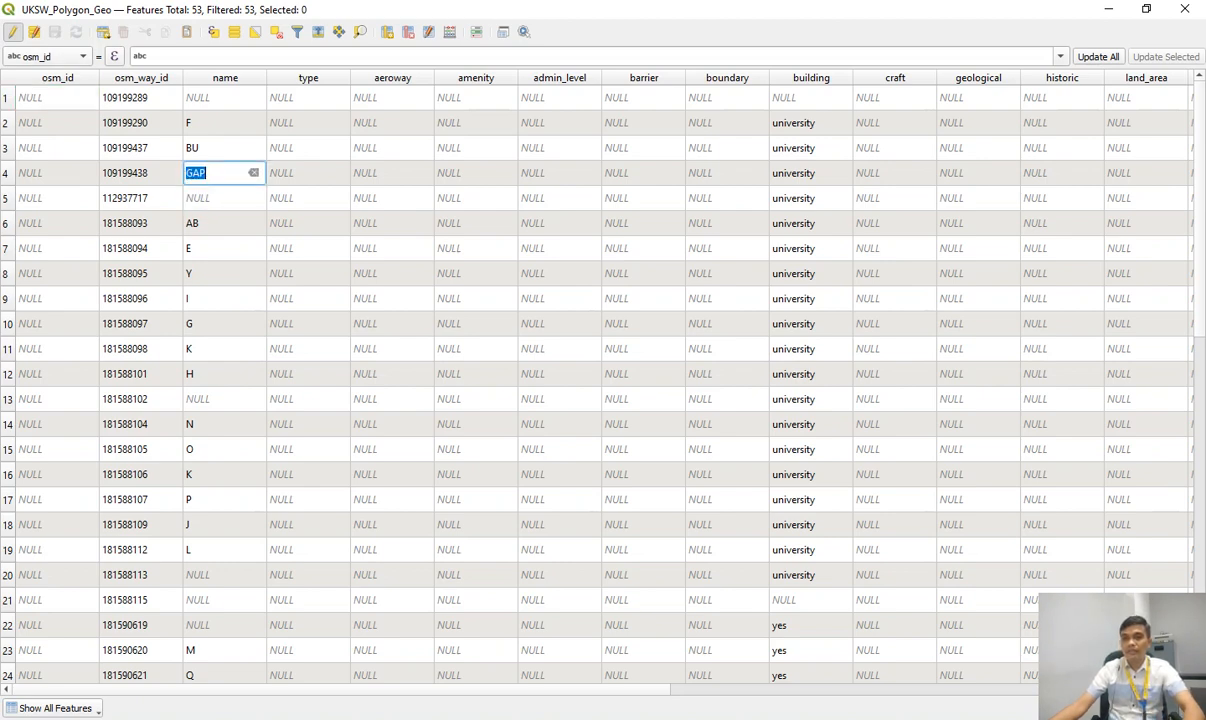
{"action": "left_click", "coordinate": [140, 173]}
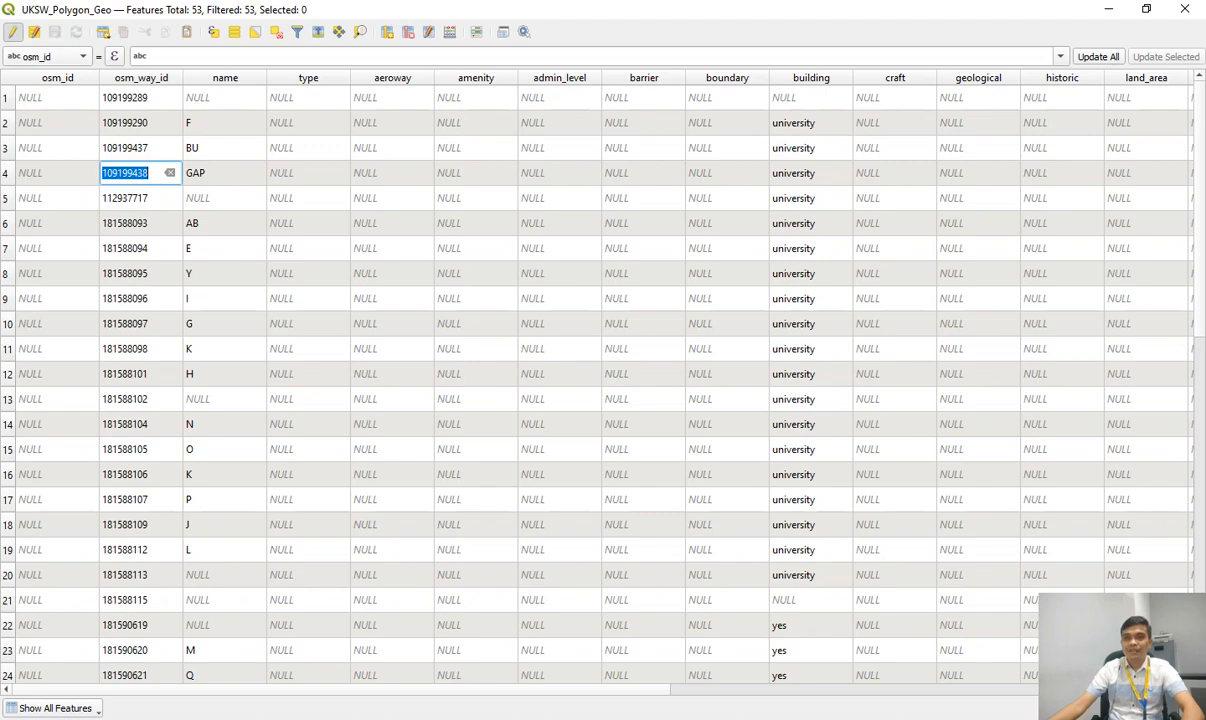
{"action": "left_click", "coordinate": [13, 32]}
{"action": "left_click", "coordinate": [222, 200]}
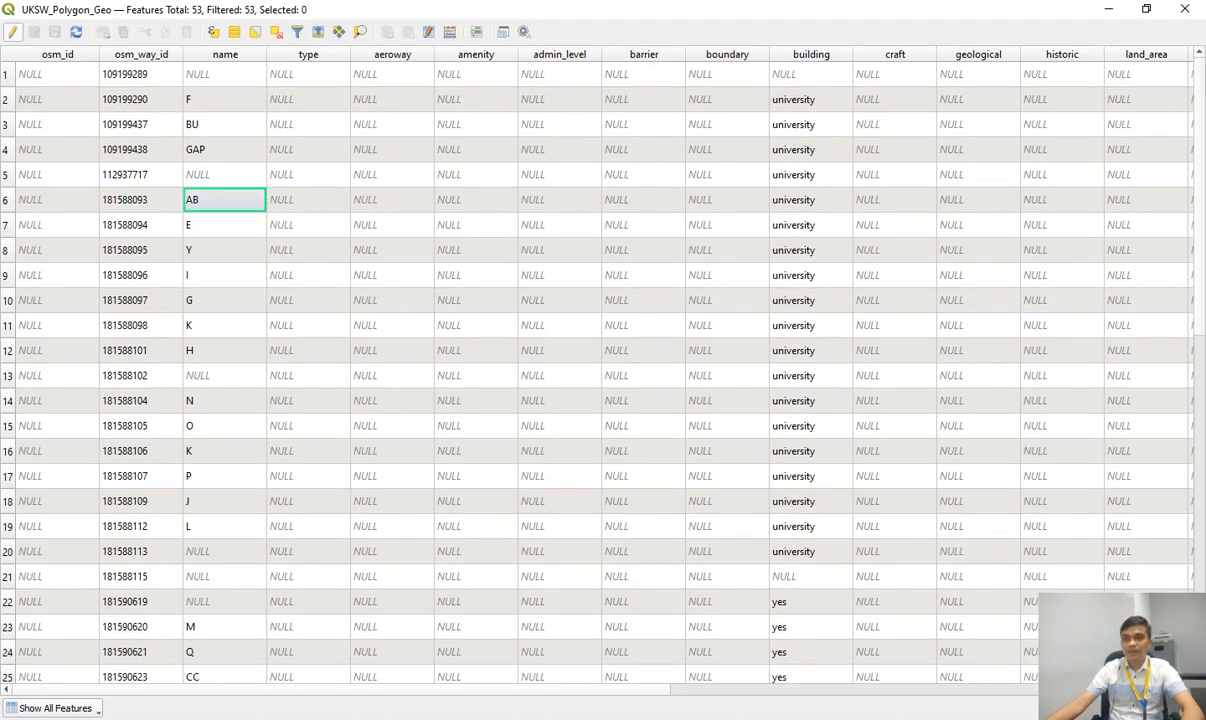
{"action": "left_click", "coordinate": [13, 32]}
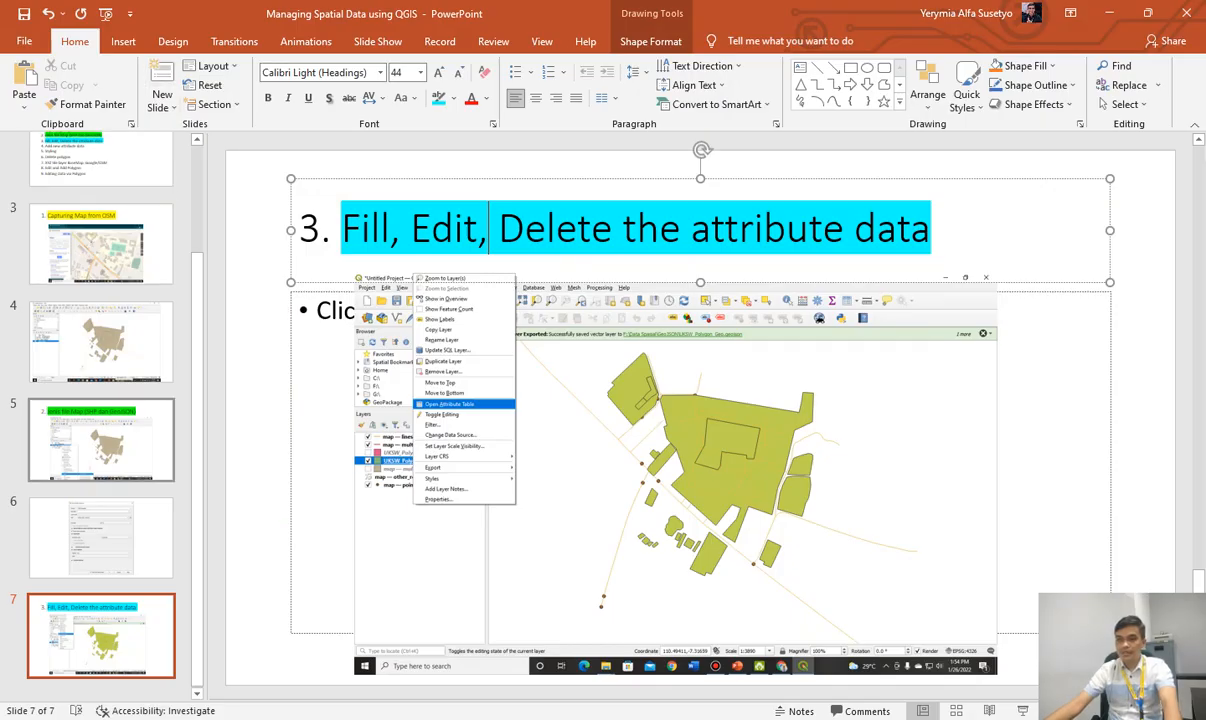
Add slide 8 with the attribute table screenshot, cropped around the Toggle editing mode tooltip and about 4.6 inches wide, below the title.
{"action": "left_click", "coordinate": [162, 78]}
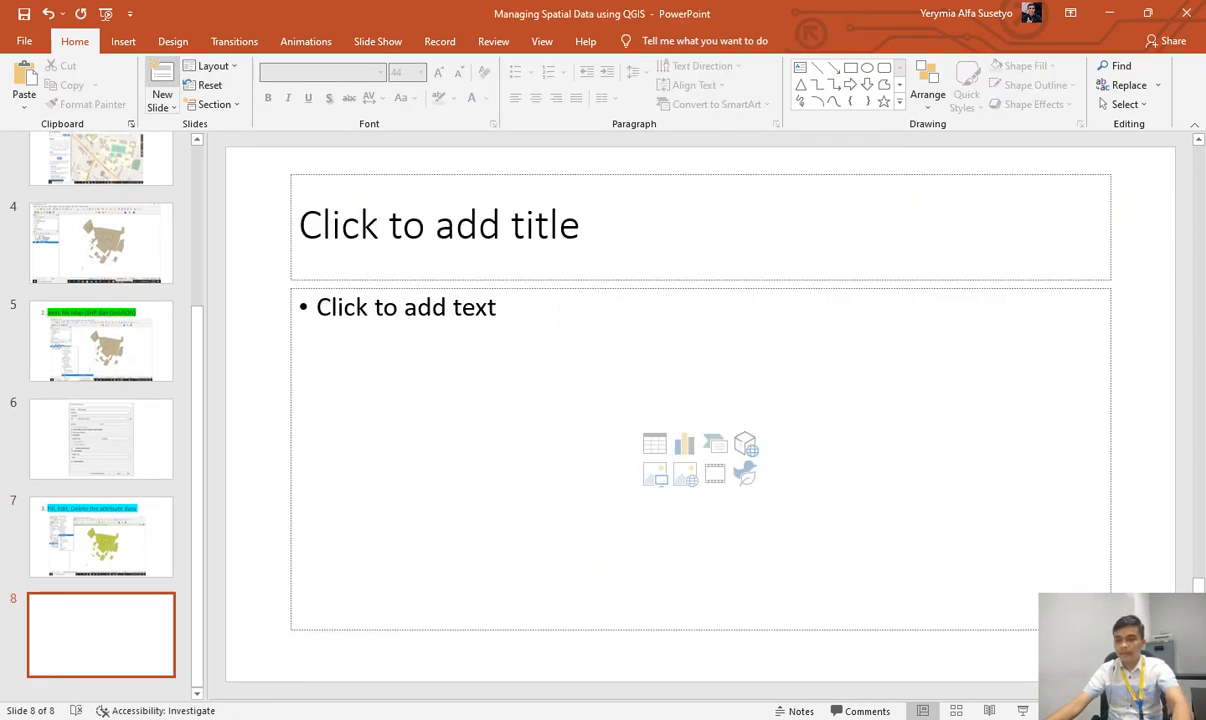
{"action": "key", "text": "ctrl+v"}
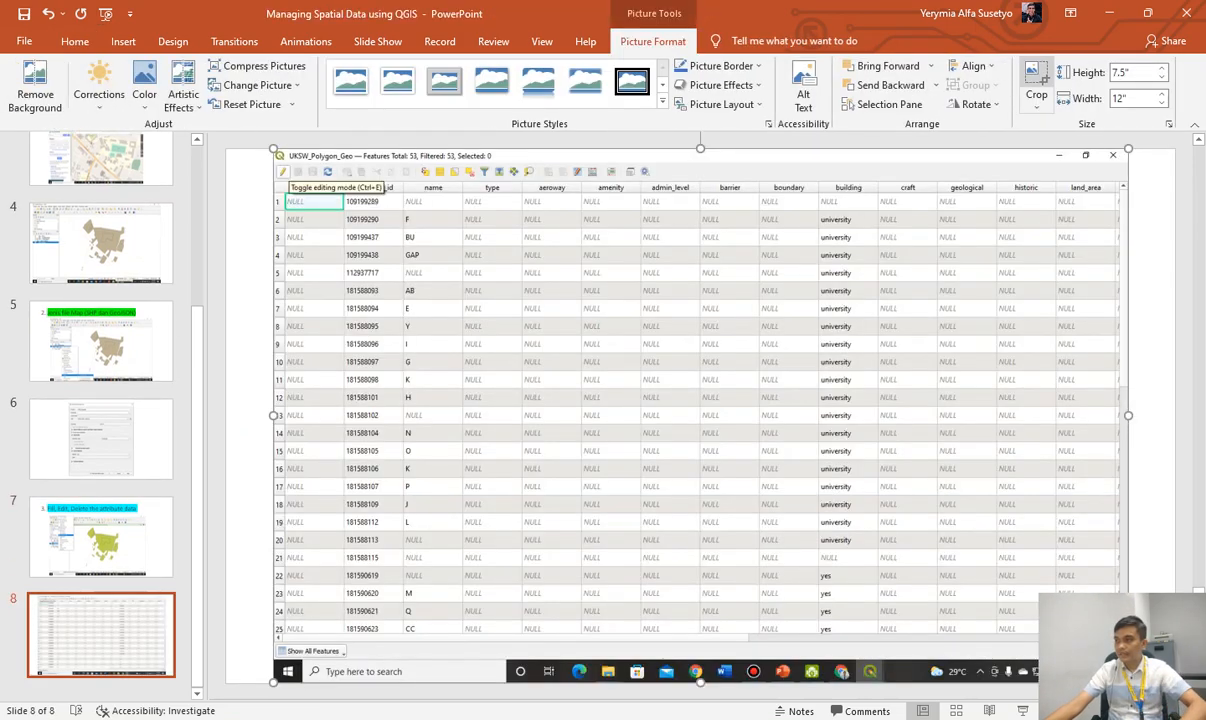
{"action": "left_click", "coordinate": [1036, 88]}
{"action": "left_click_drag", "start_coordinate": [1123, 675], "coordinate": [603, 344]}
{"action": "left_click", "coordinate": [248, 300]}
{"action": "left_click", "coordinate": [350, 197]}
{"action": "left_click_drag", "start_coordinate": [460, 250], "coordinate": [510, 392]}
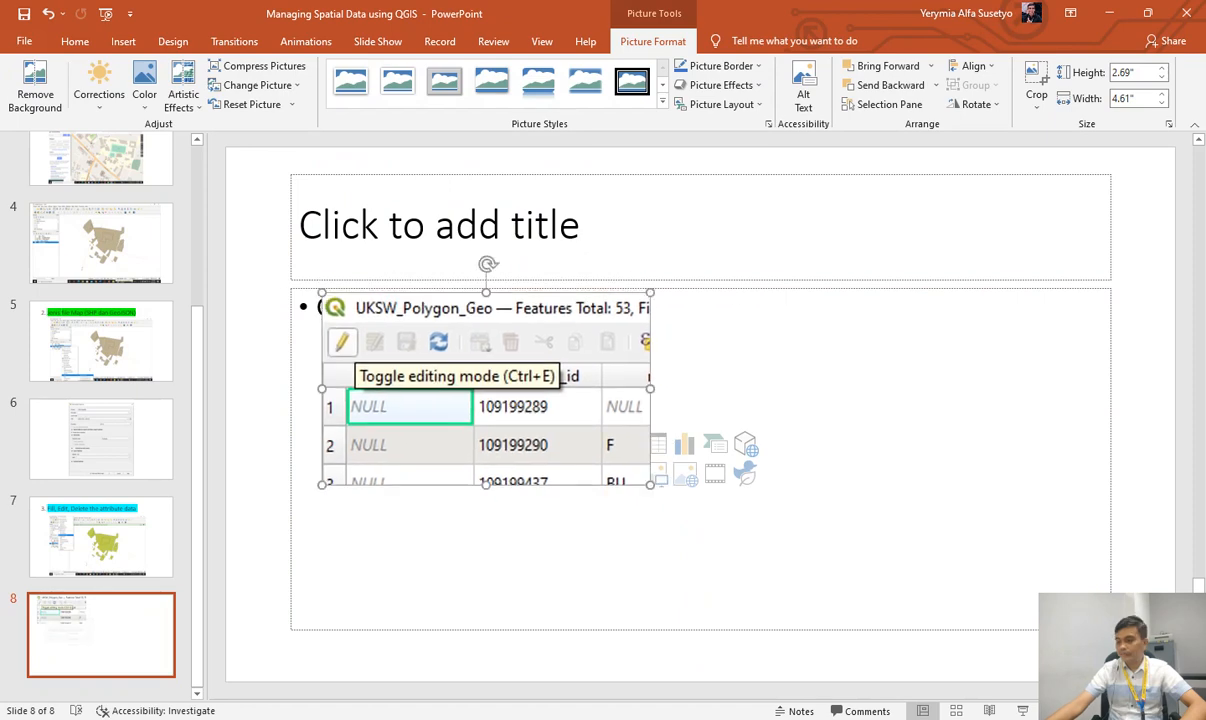
Switch to the UKSW_Polygon_Geo attribute table in QGIS and change the name in row 3 to "Balairung Universitas".
{"action": "left_click", "coordinate": [841, 718]}
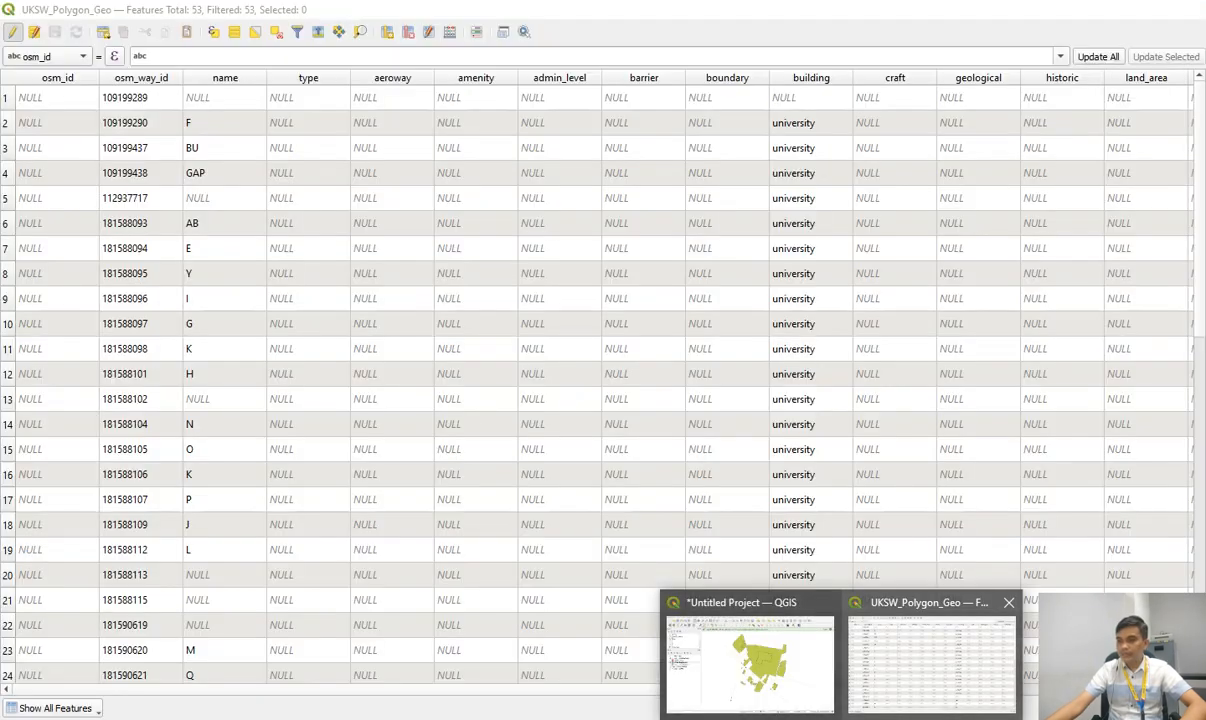
{"action": "left_click", "coordinate": [930, 650]}
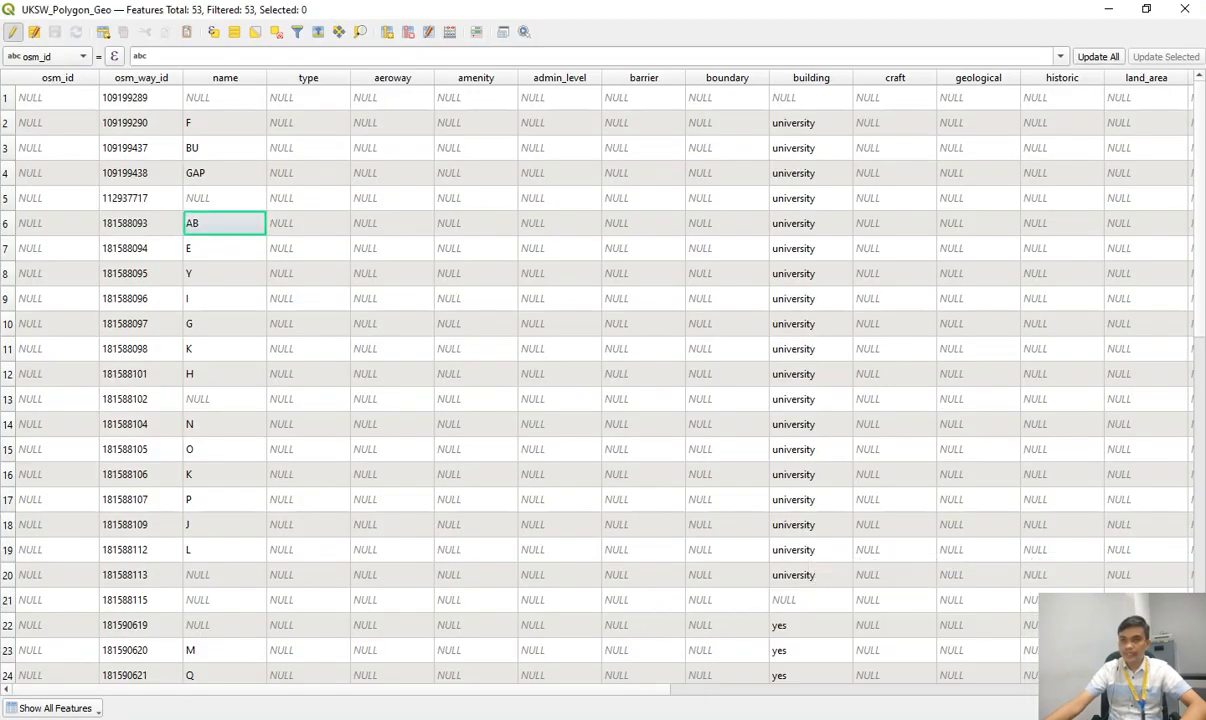
{"action": "left_click", "coordinate": [224, 98]}
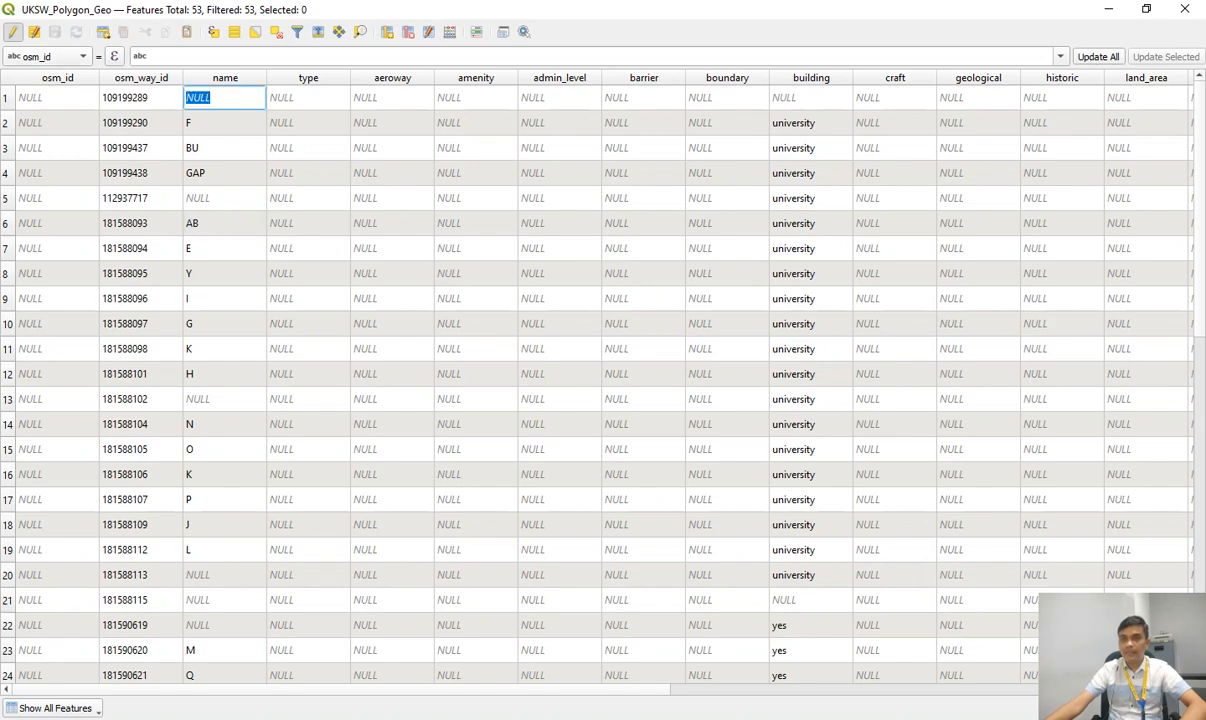
{"action": "left_click", "coordinate": [236, 148]}
{"action": "left_click", "coordinate": [236, 148]}
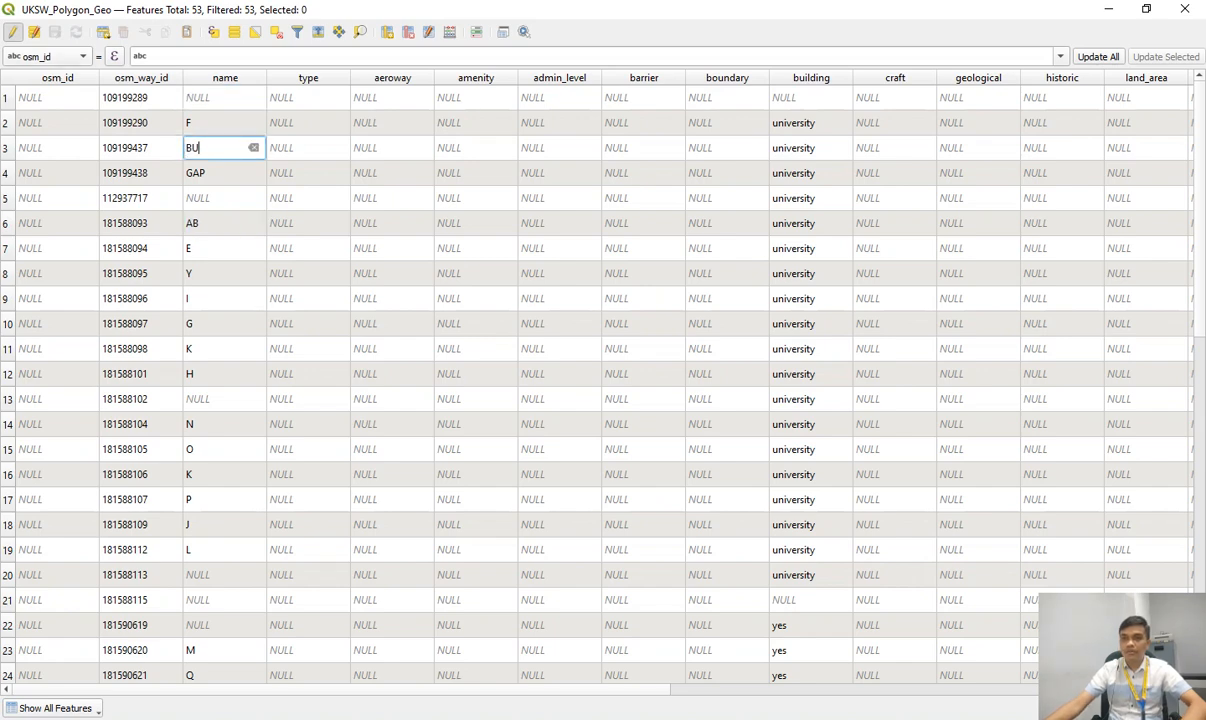
{"action": "key", "text": "BackSpace"}
{"action": "type", "text": "a"}
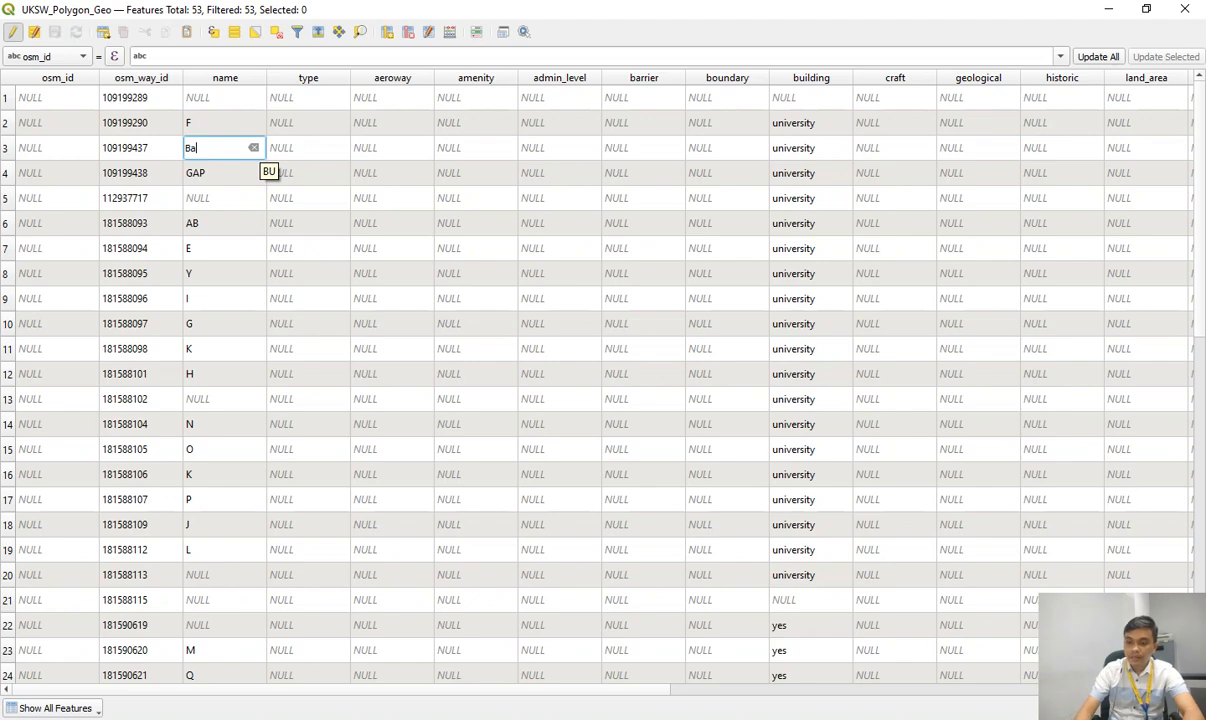
{"action": "type", "text": "lairung "}
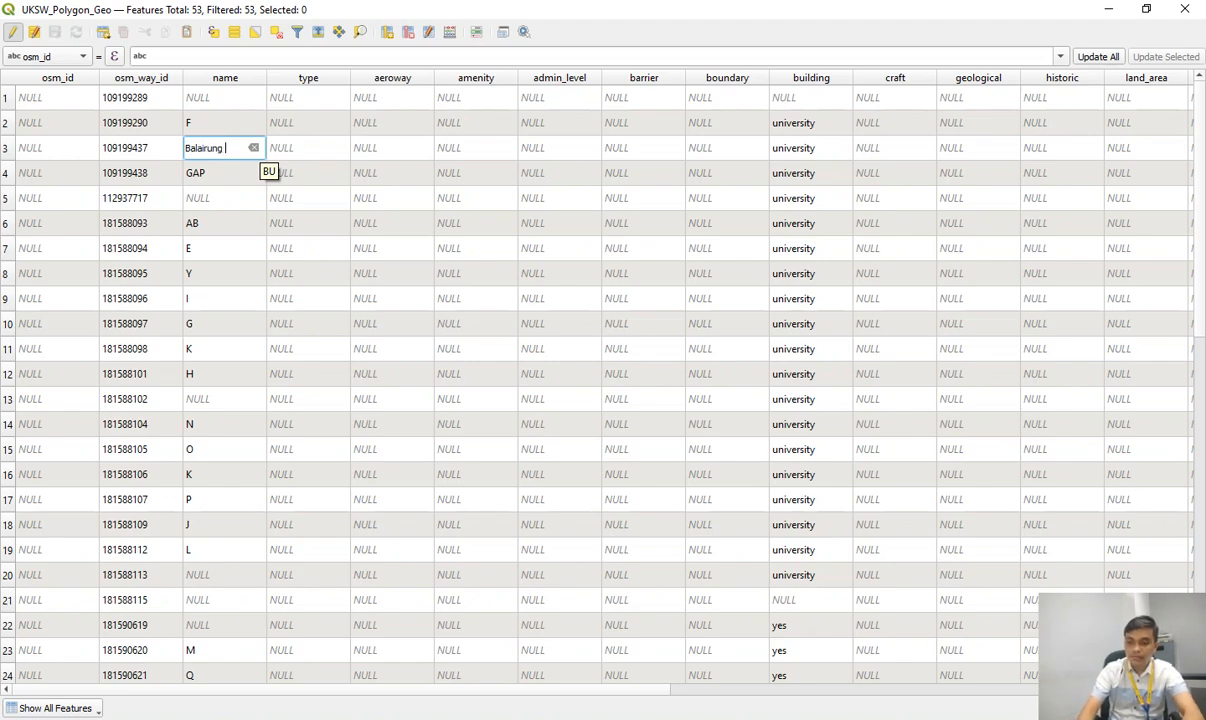
{"action": "type", "text": "Universitas"}
{"action": "left_click", "coordinate": [224, 198]}
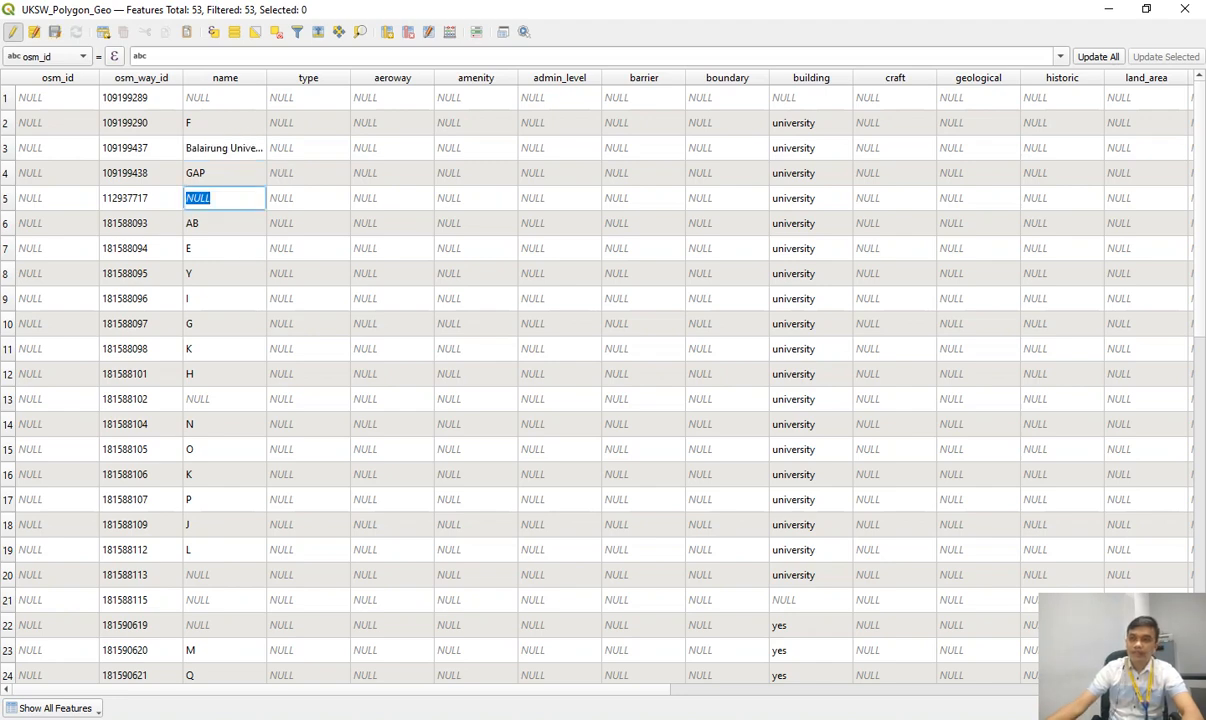
{"action": "left_click", "coordinate": [224, 248]}
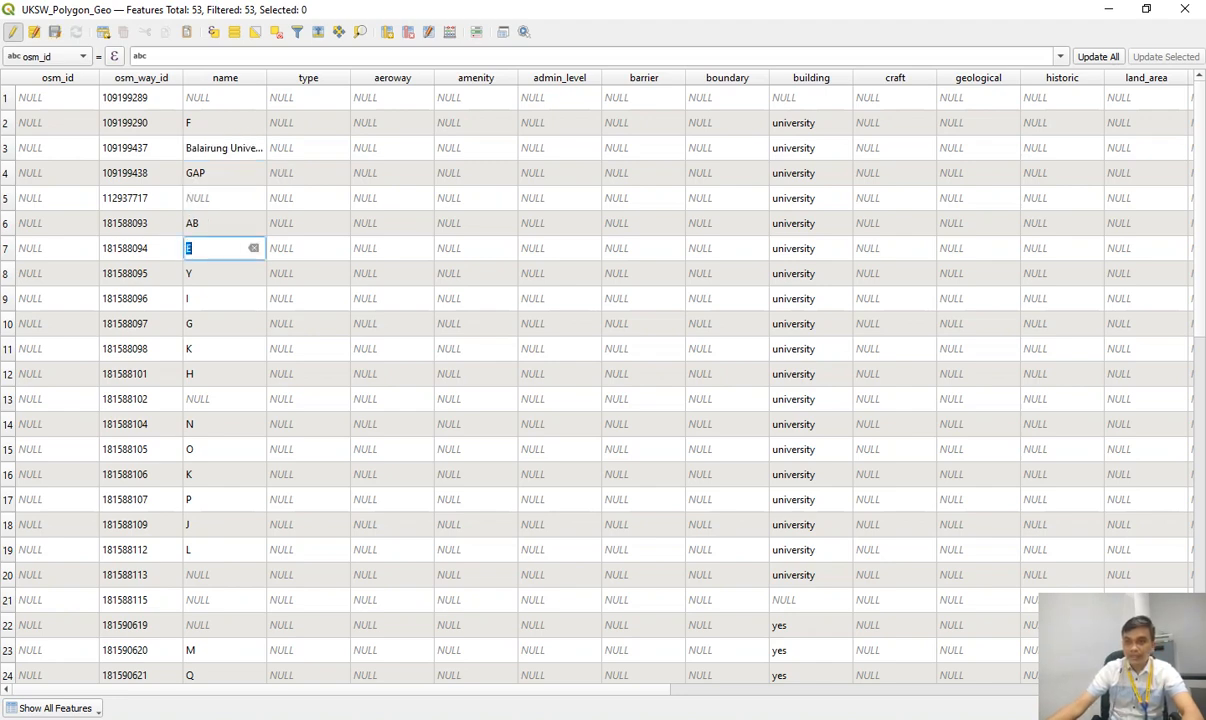
{"action": "scroll", "coordinate": [600, 380], "scroll_direction": "down", "scroll_amount": 10}
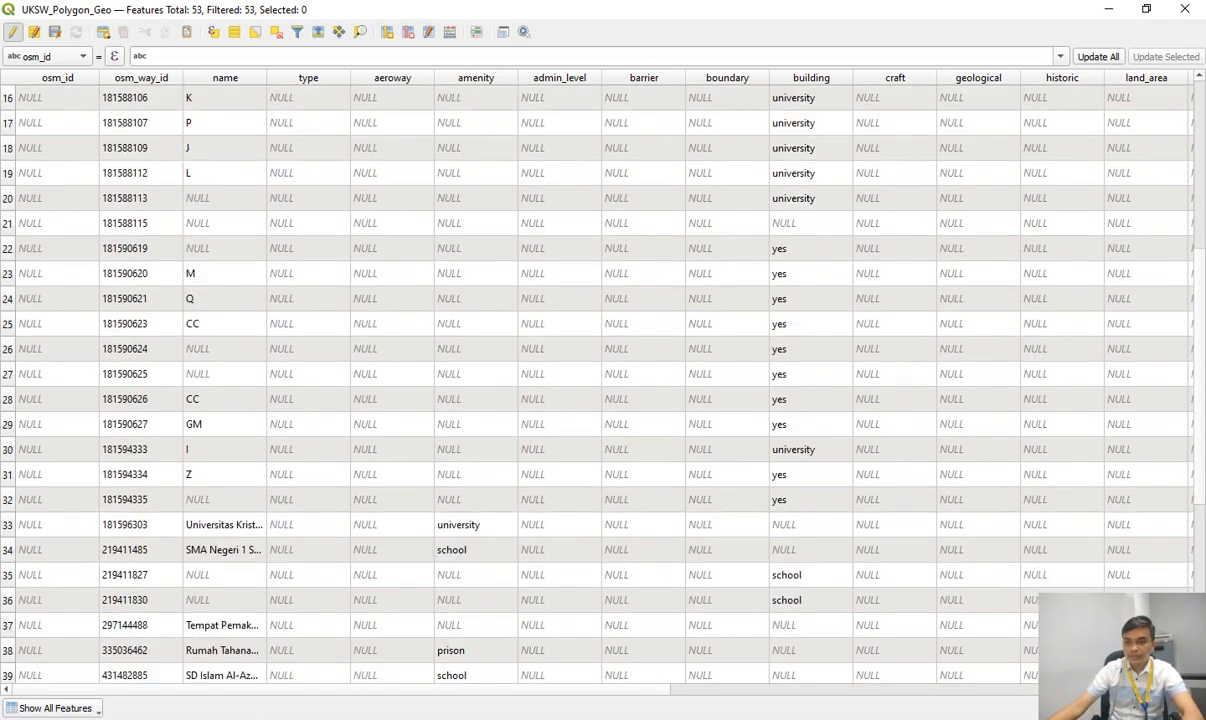
{"action": "scroll", "coordinate": [600, 380], "scroll_direction": "up", "scroll_amount": 7}
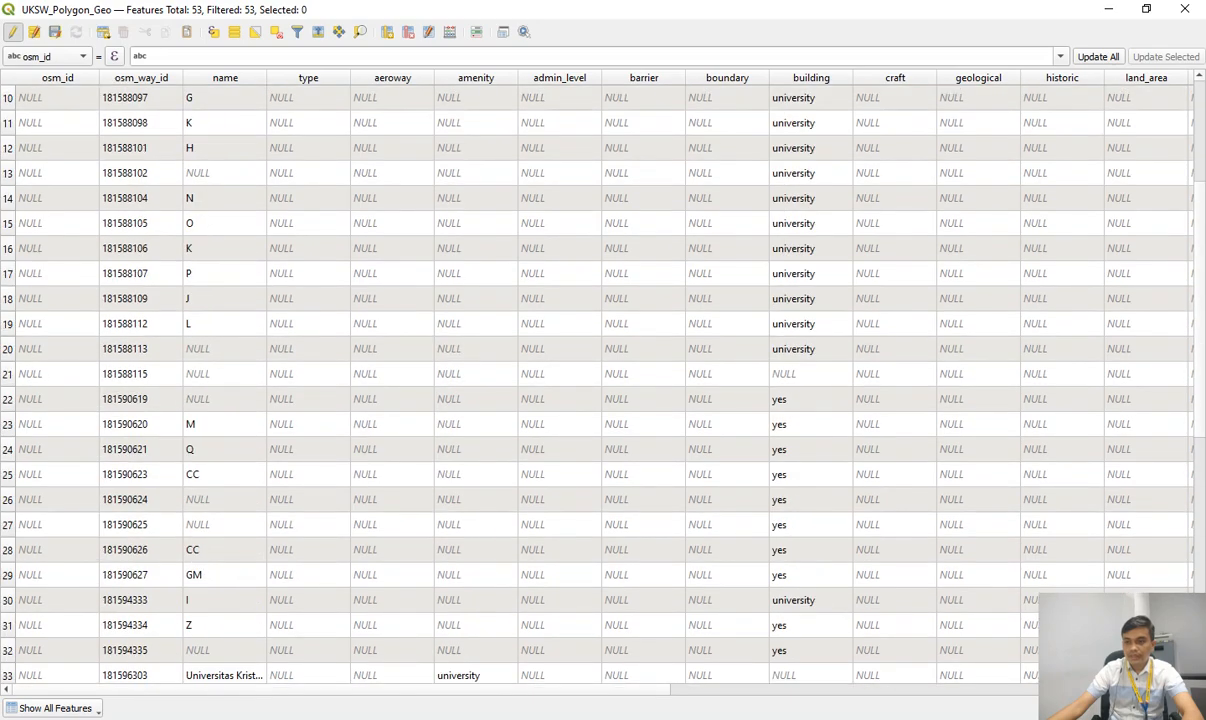
{"action": "scroll", "coordinate": [600, 380], "scroll_direction": "up", "scroll_amount": 3}
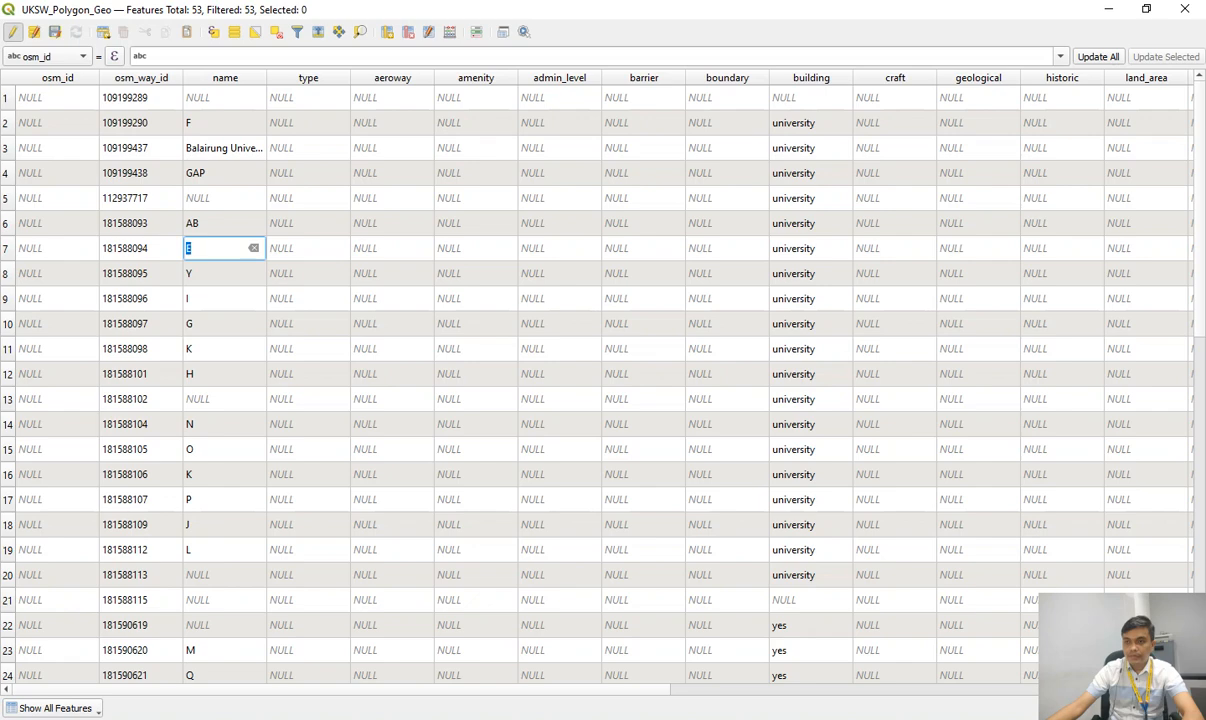
{"action": "left_click", "coordinate": [212, 173]}
{"action": "left_click", "coordinate": [212, 173]}
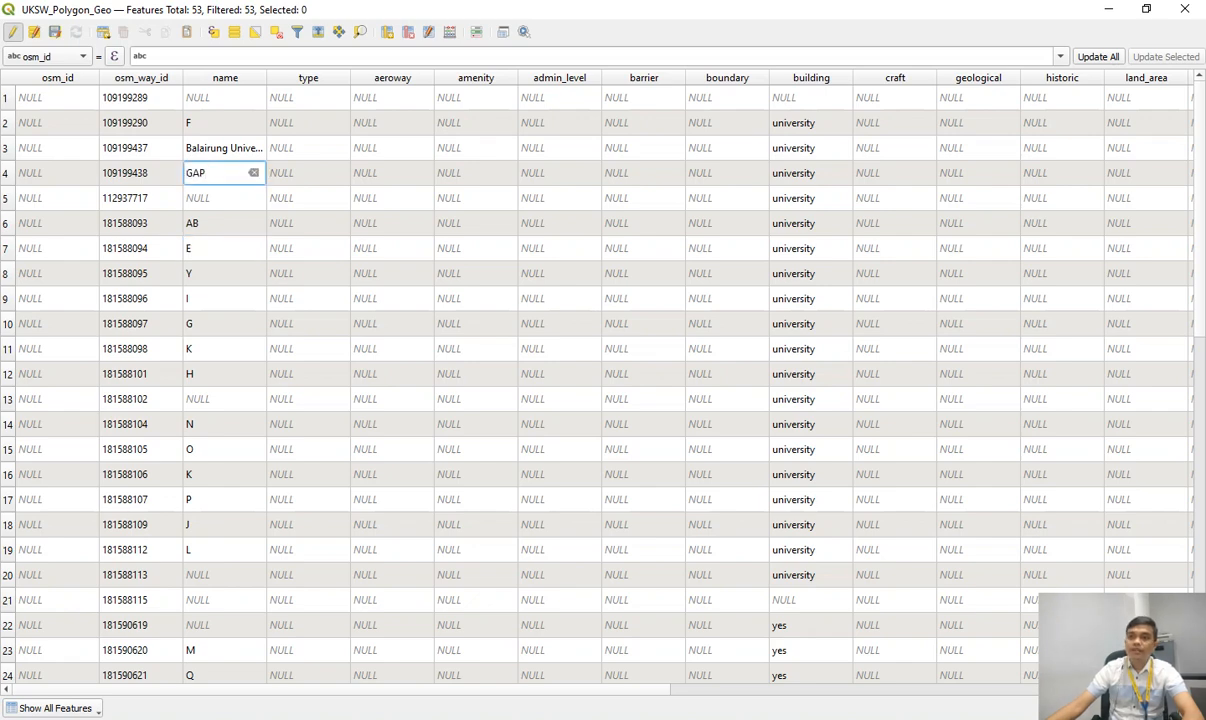
Change the name of building AB in row 6 to "Gedung Kuliah AB".
{"action": "left_click", "coordinate": [212, 223]}
{"action": "left_click", "coordinate": [212, 223]}
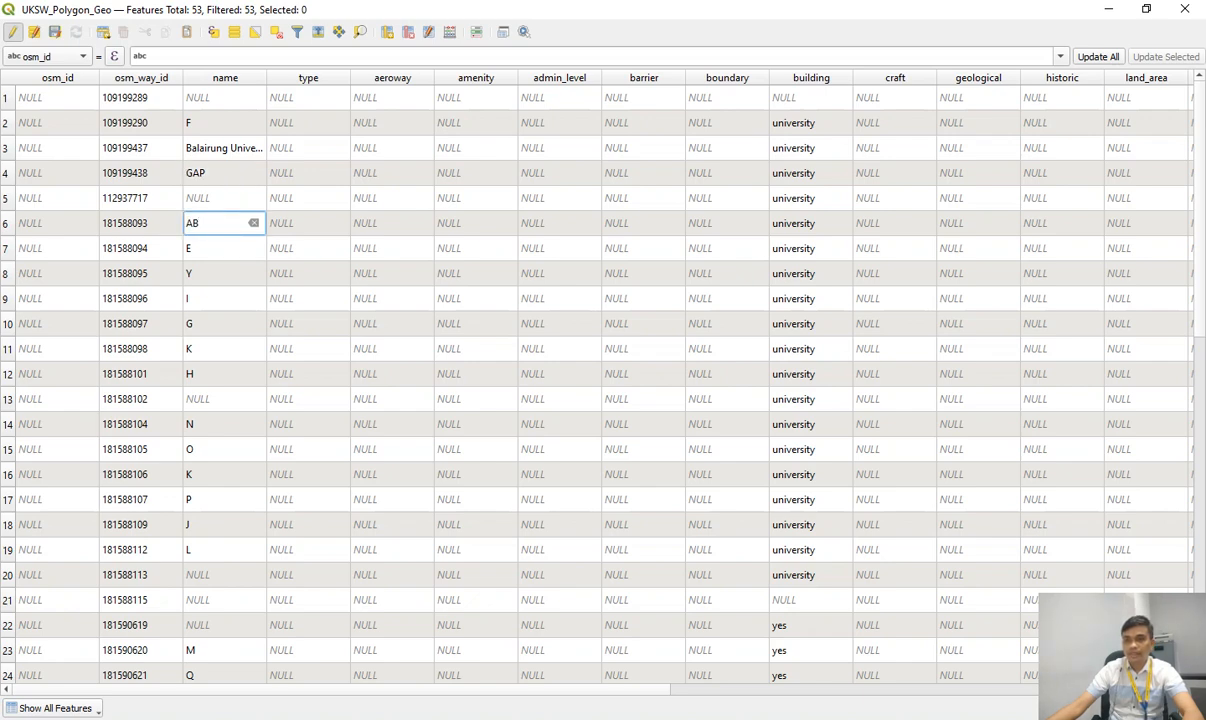
{"action": "type", "text": "Ge"}
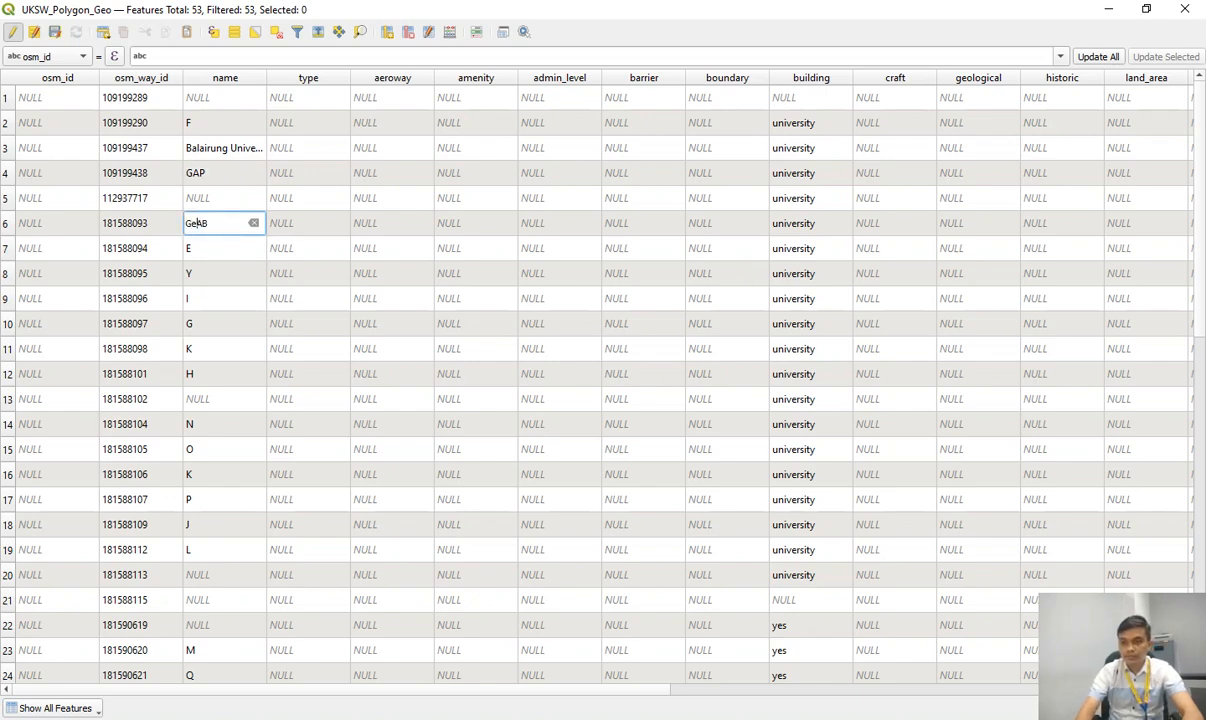
{"action": "type", "text": "dung Ku"}
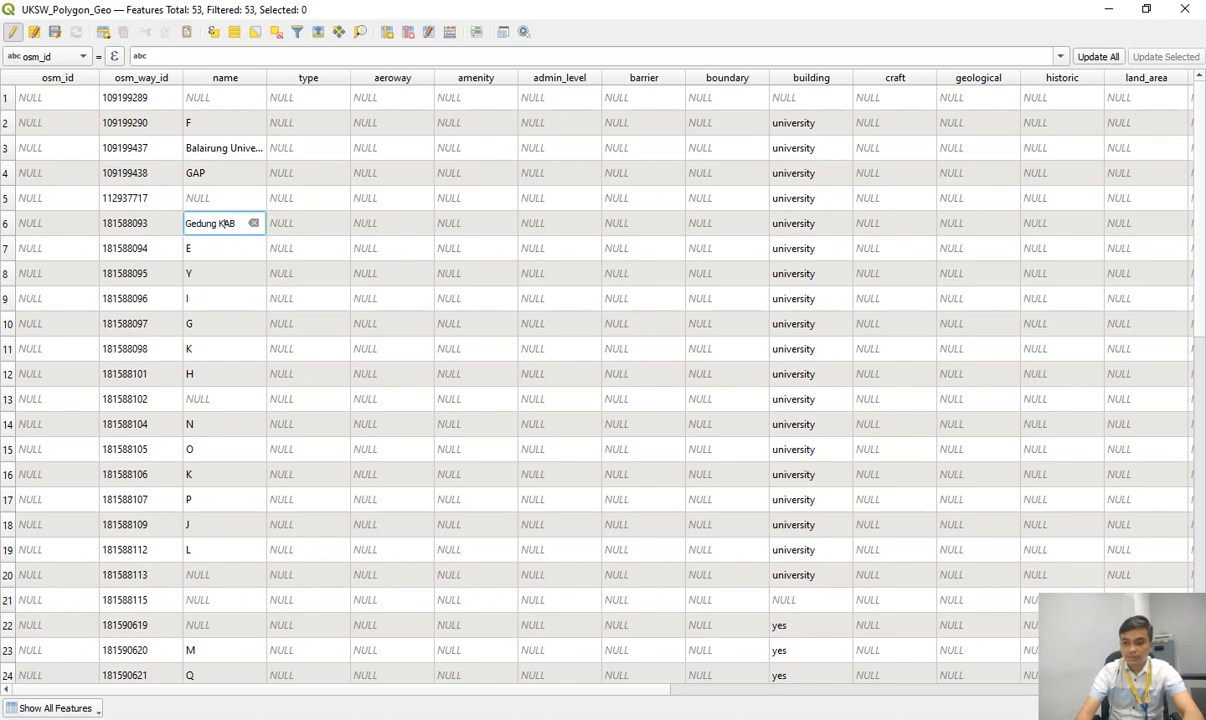
{"action": "type", "text": "liah B"}
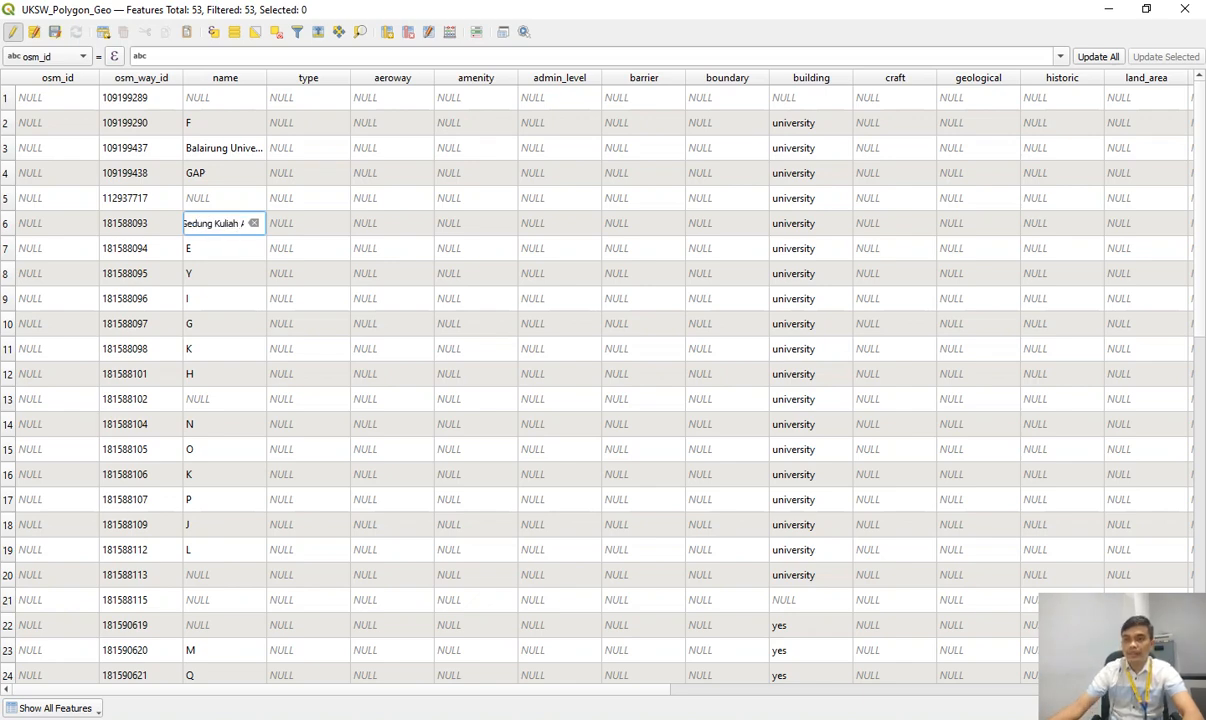
{"action": "key", "text": "Return"}
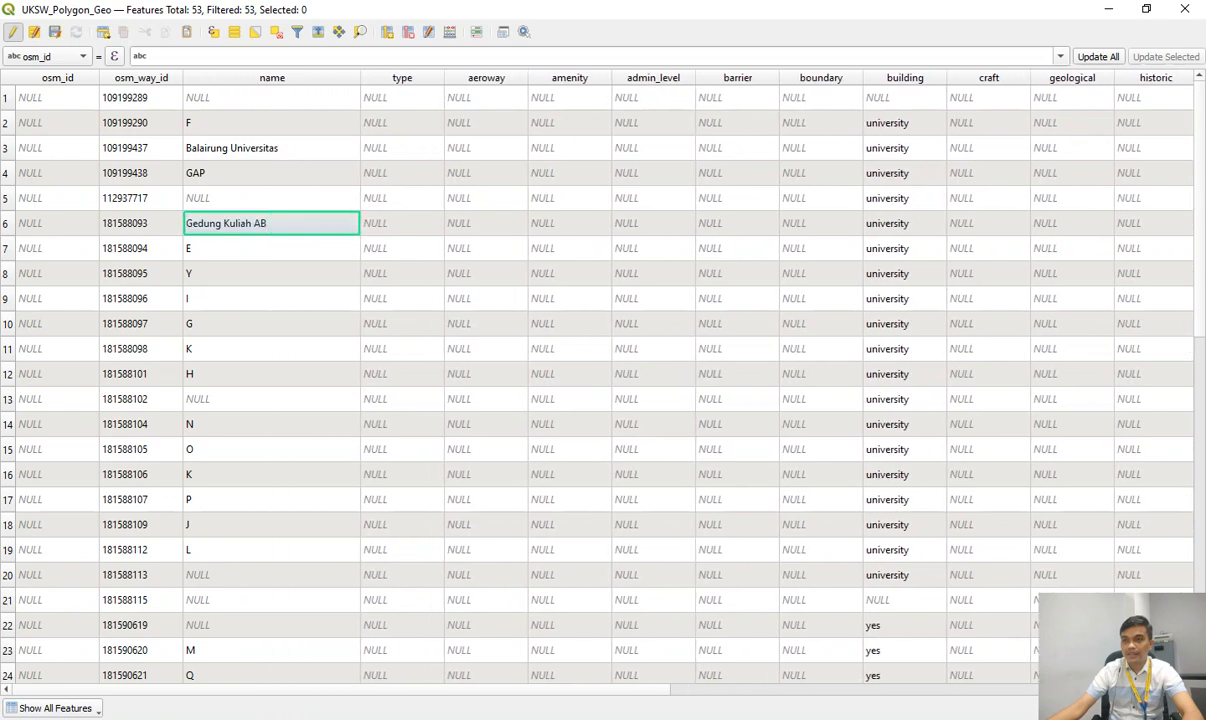
{"action": "left_click", "coordinate": [250, 273]}
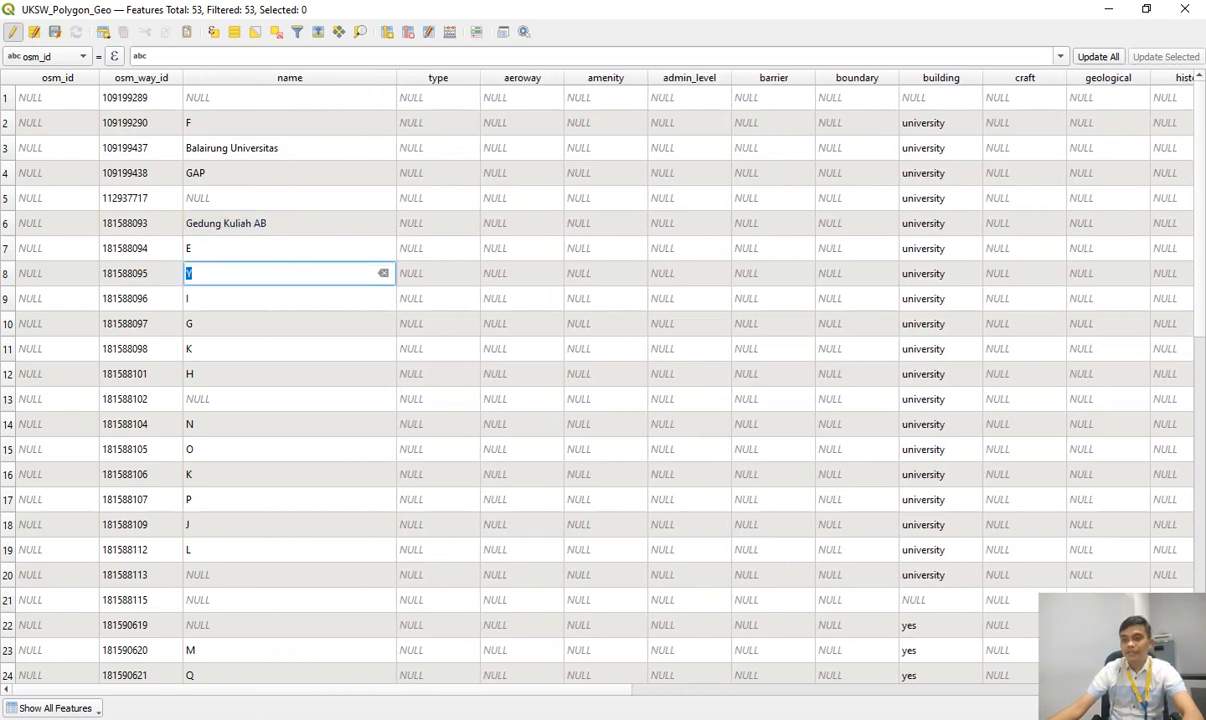
{"action": "left_click", "coordinate": [250, 248]}
{"action": "left_click", "coordinate": [250, 273]}
{"action": "left_click", "coordinate": [250, 298]}
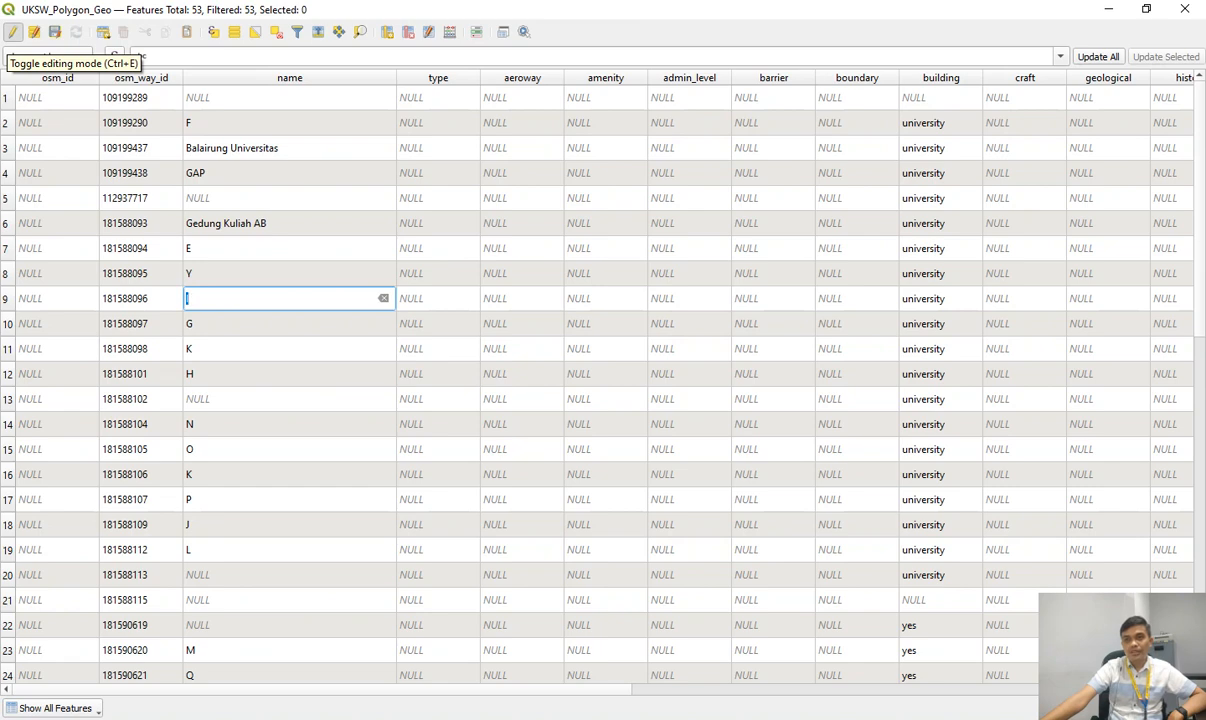
Turn off editing mode and save the attribute changes to the UKSW_Polygon_Geo layer.
{"action": "left_click", "coordinate": [12, 32]}
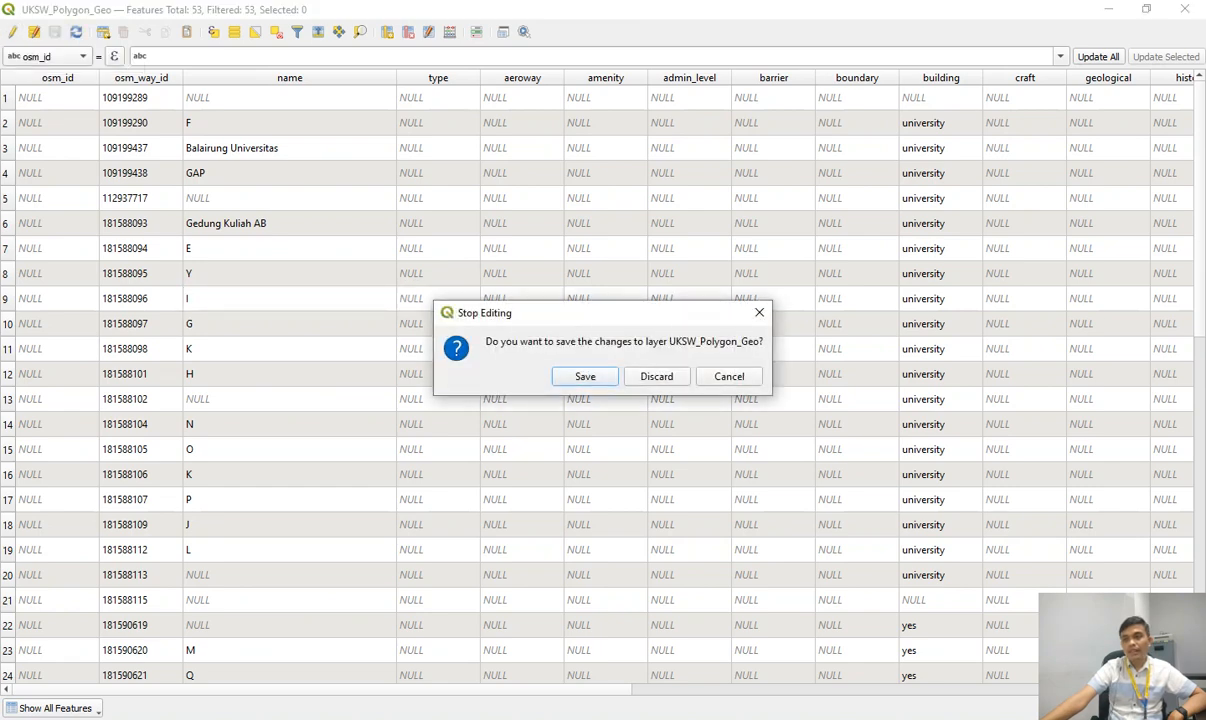
{"action": "left_click_drag", "start_coordinate": [559, 323], "coordinate": [450, 266]}
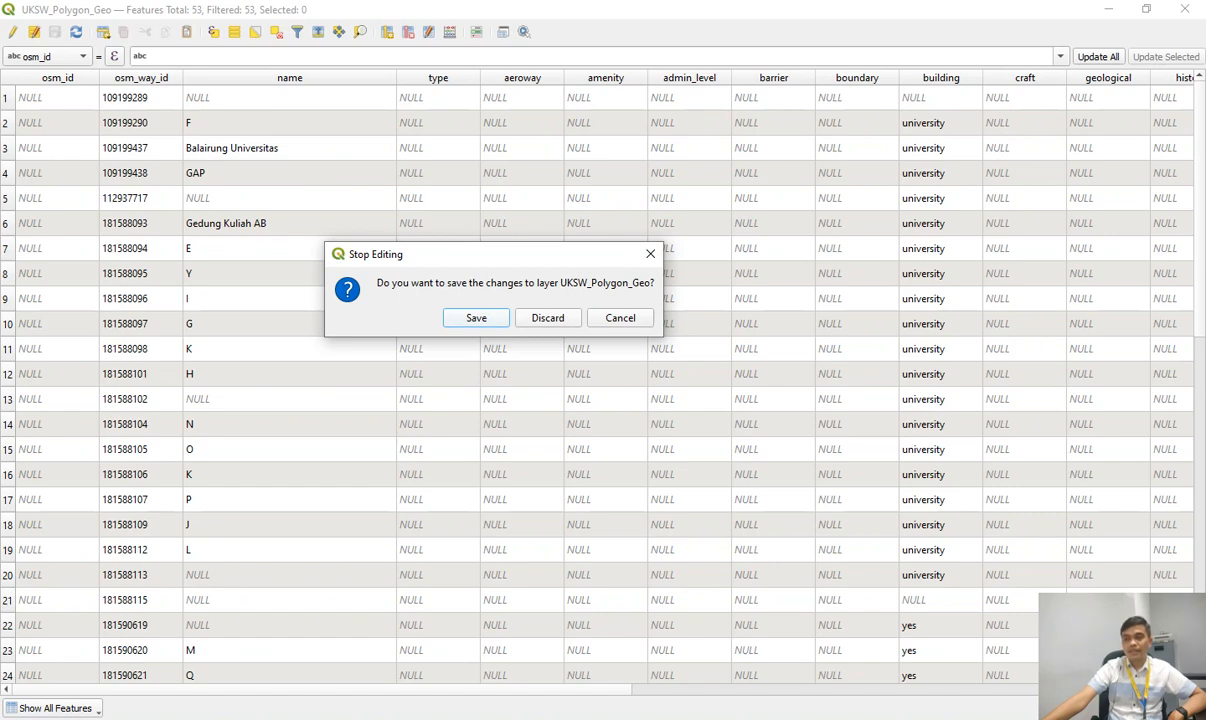
{"action": "left_click", "coordinate": [476, 318]}
{"action": "left_click", "coordinate": [274, 125]}
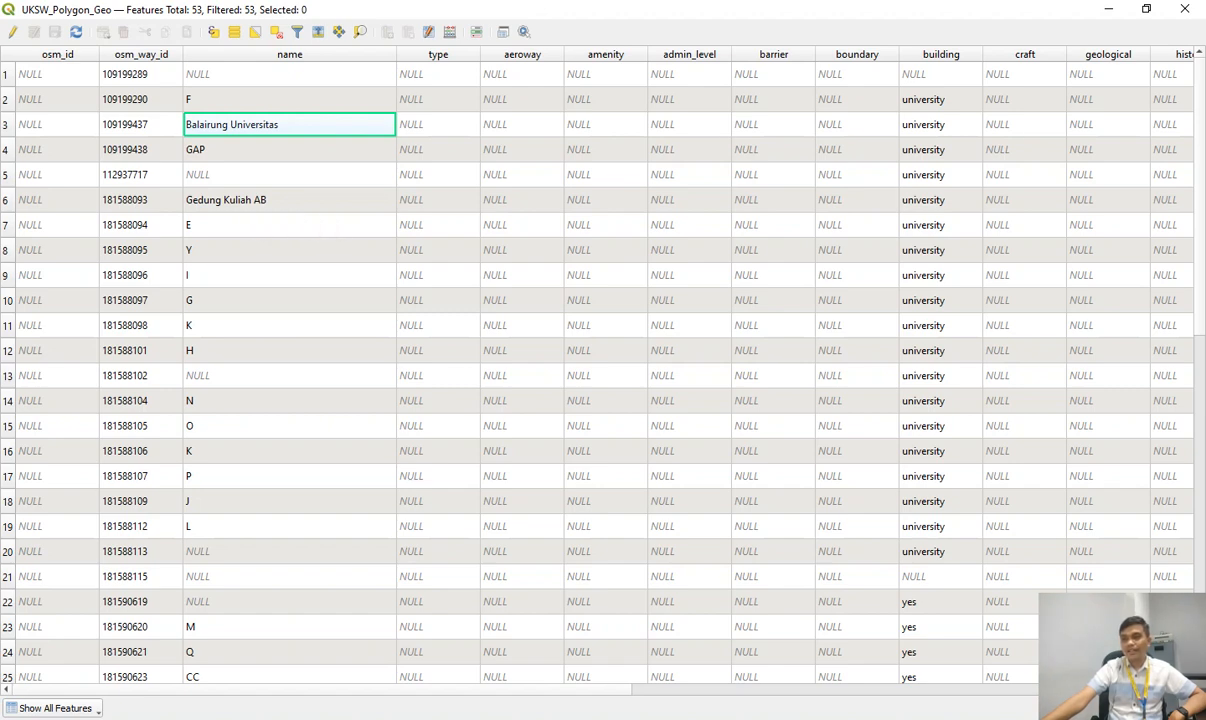
Review slide 7 in PowerPoint, and return to the QGIS attribute table to look at its columns from building to shop.
{"action": "key", "text": "alt+Tab"}
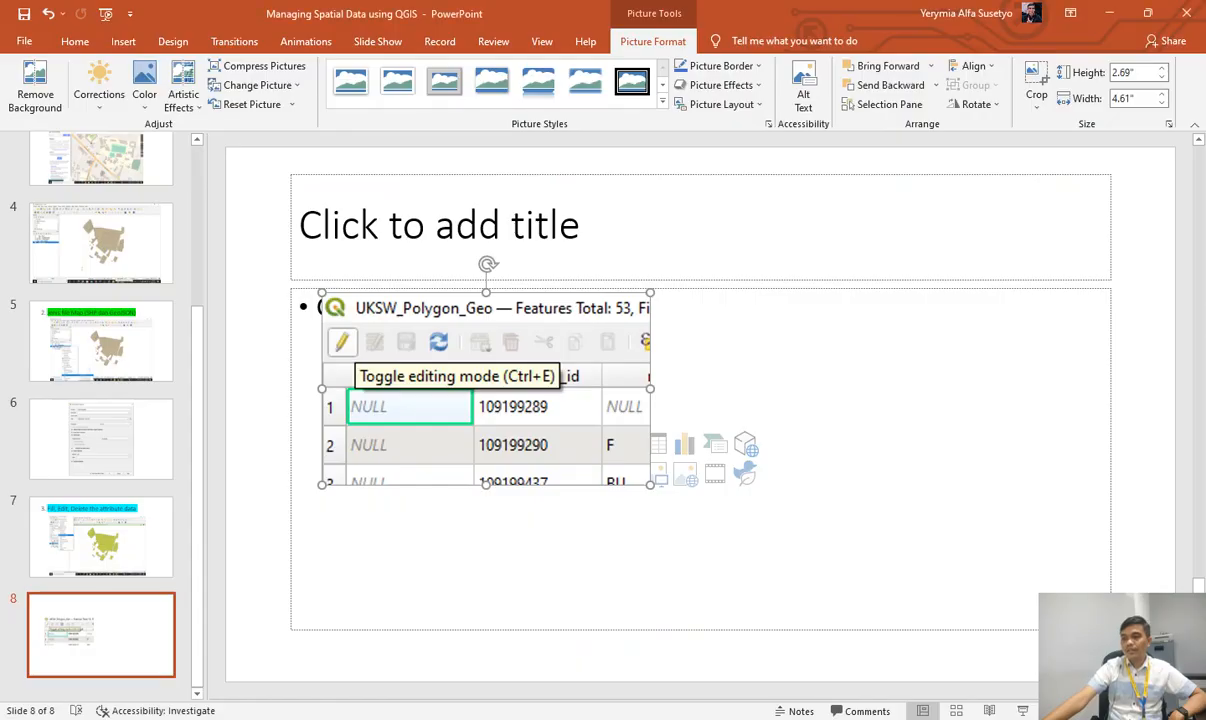
{"action": "left_click", "coordinate": [100, 537]}
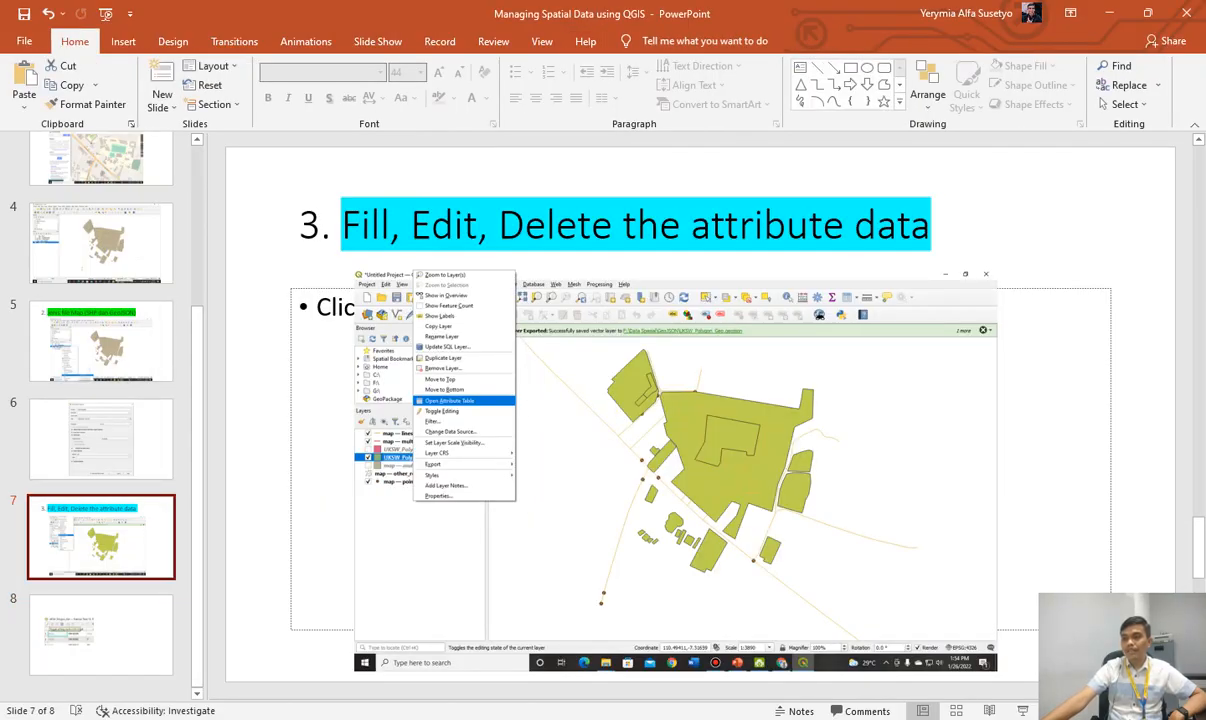
{"action": "key", "text": "alt+Tab"}
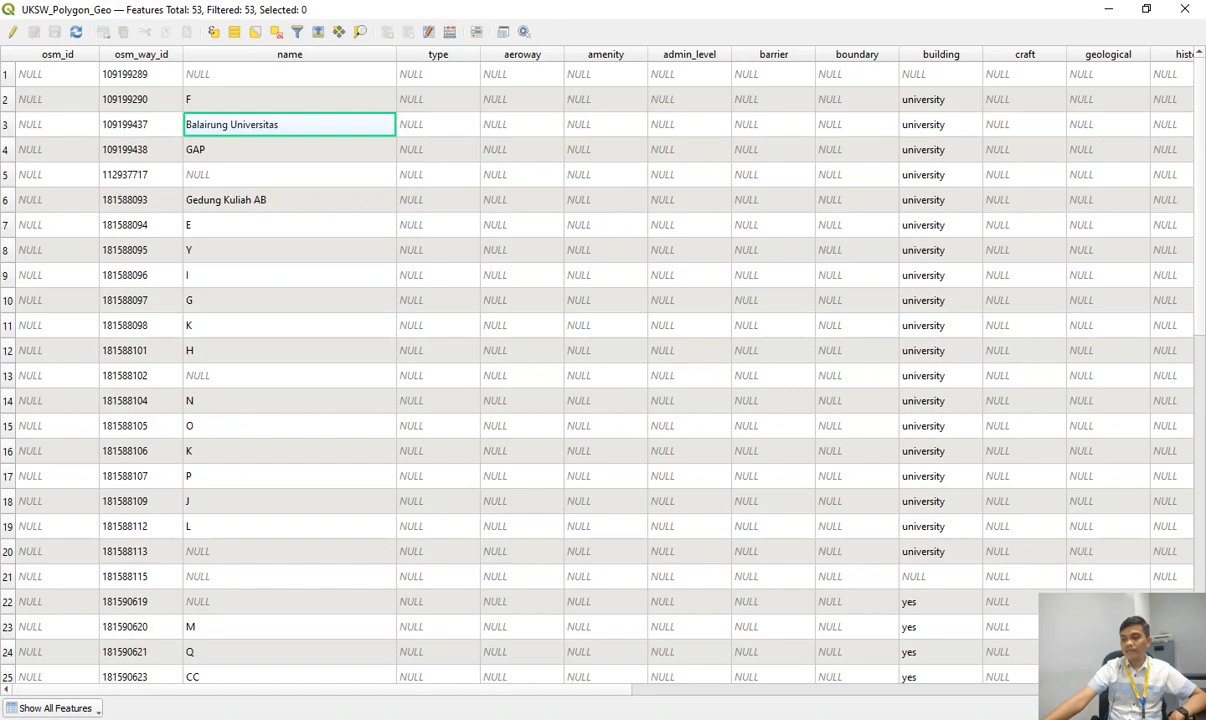
{"action": "key", "text": "alt+Tab"}
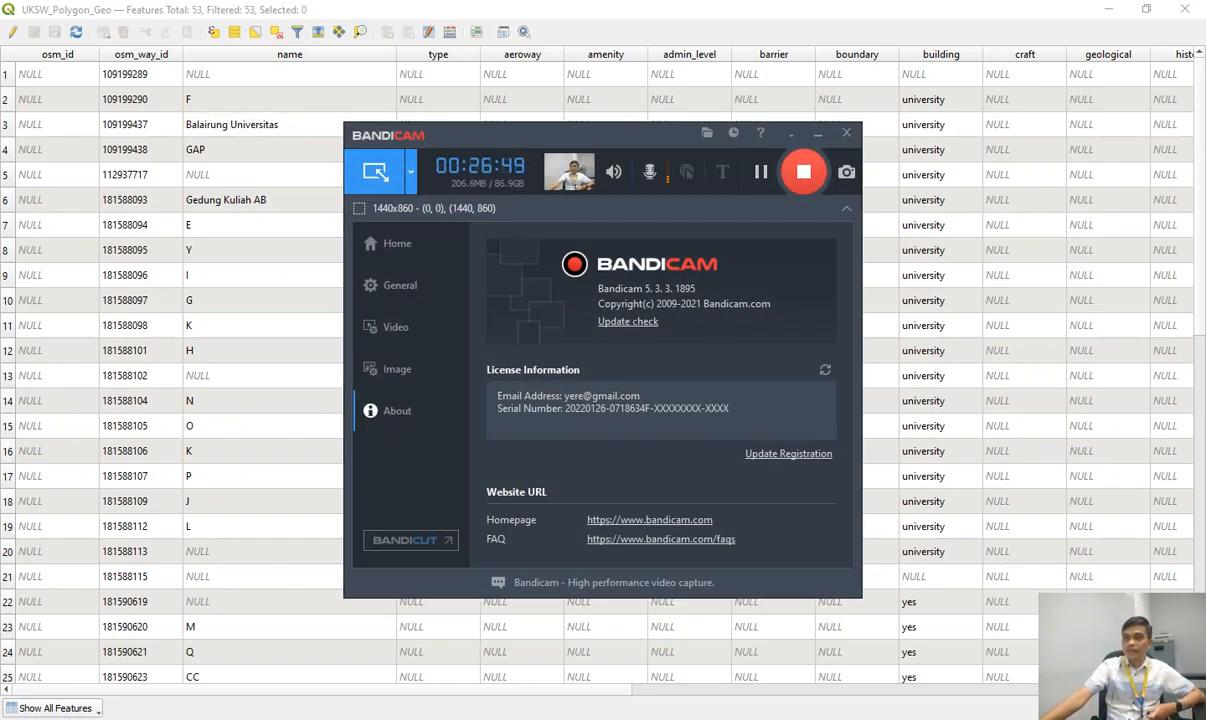
{"action": "key", "text": "alt+Tab"}
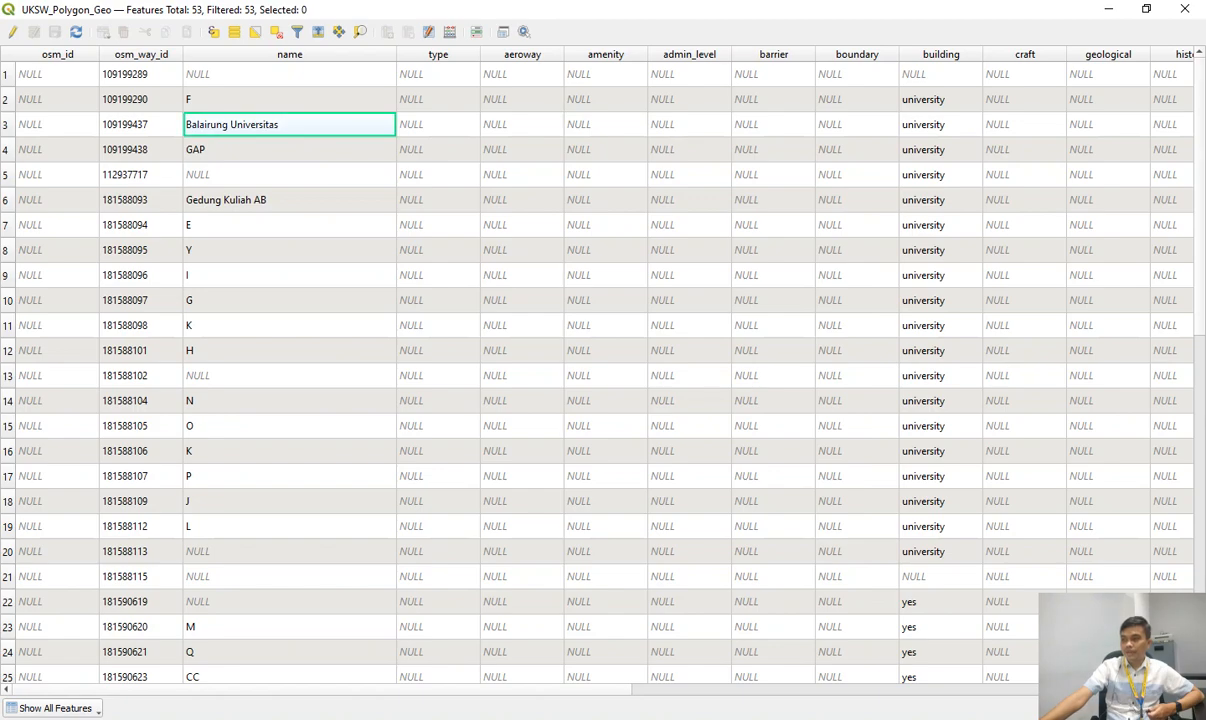
{"action": "scroll", "coordinate": [574, 360], "scroll_direction": "right", "scroll_amount": 10}
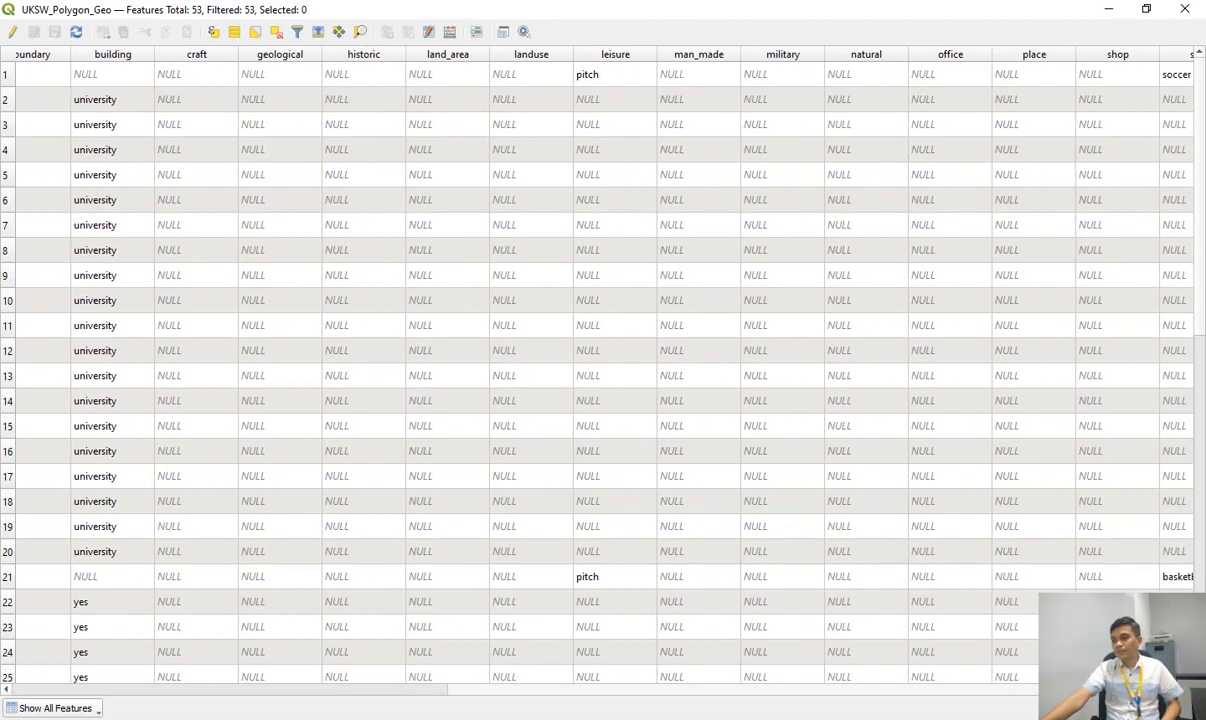
Examine the remaining attribute columns through other_tags, and go back to the table's first columns.
{"action": "scroll", "coordinate": [574, 360], "scroll_direction": "right", "scroll_amount": 3}
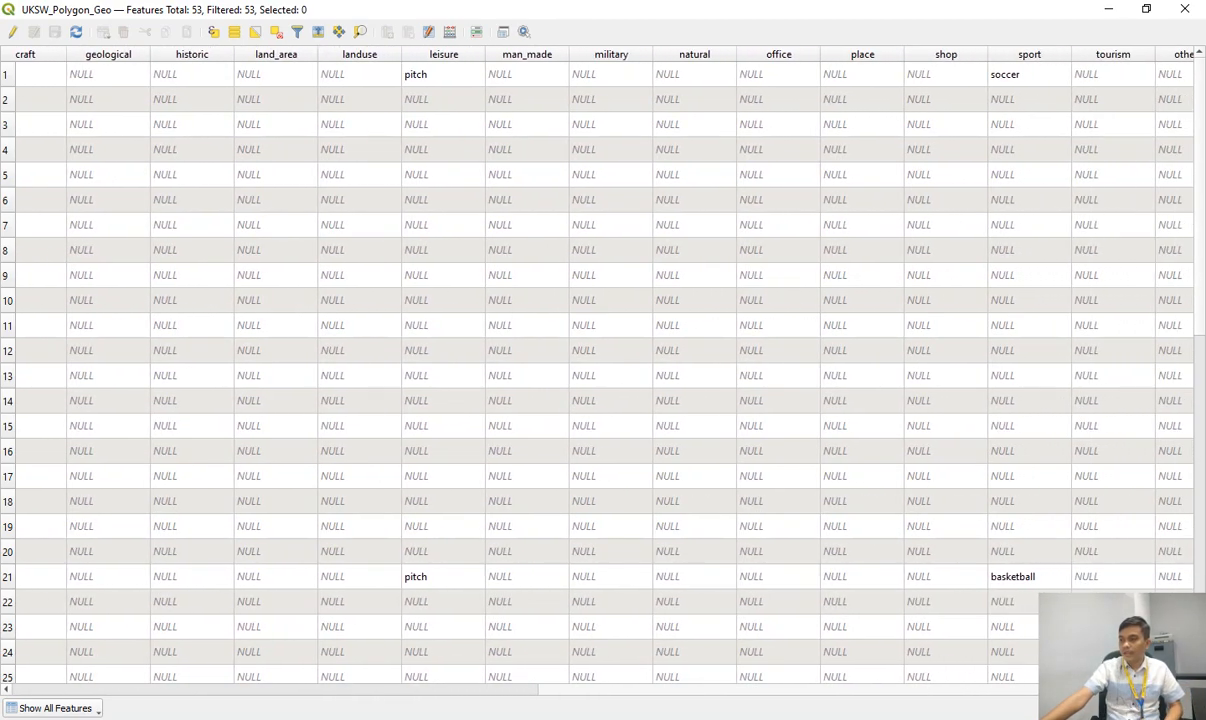
{"action": "scroll", "coordinate": [574, 360], "scroll_direction": "right", "scroll_amount": 1}
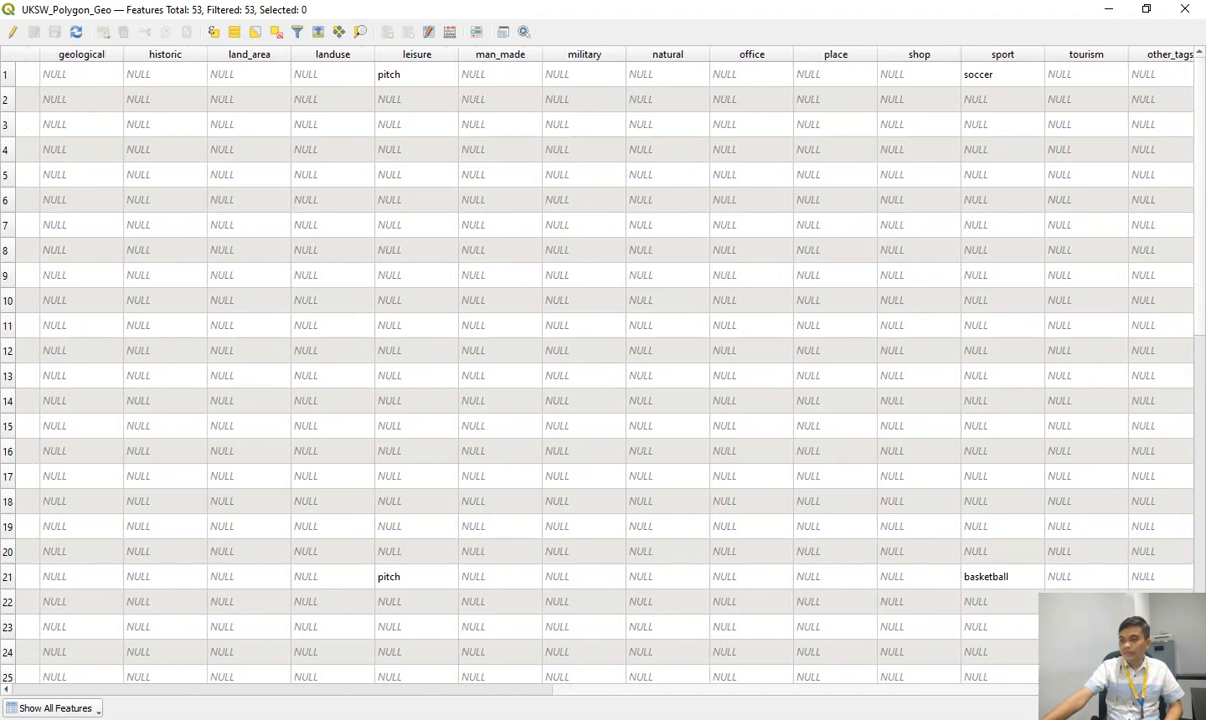
{"action": "scroll", "coordinate": [574, 360], "scroll_direction": "down", "scroll_amount": 9}
{"action": "scroll", "coordinate": [574, 360], "scroll_direction": "left", "scroll_amount": 2}
{"action": "scroll", "coordinate": [574, 360], "scroll_direction": "up", "scroll_amount": 9}
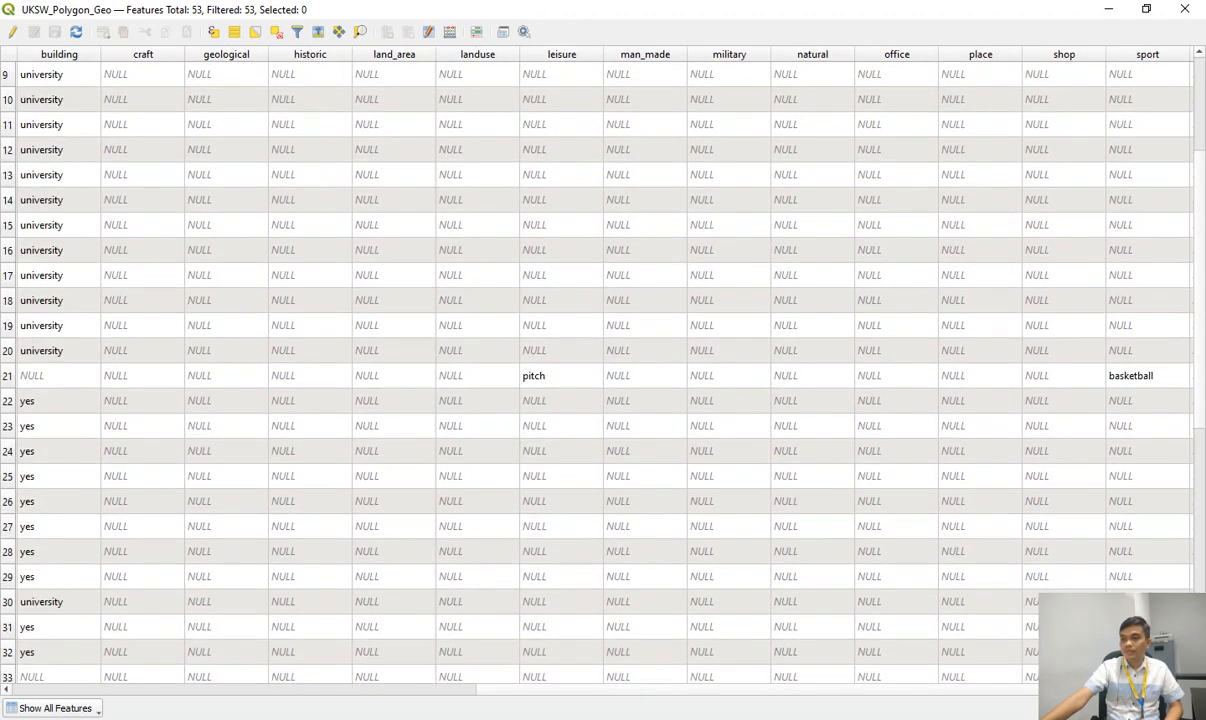
{"action": "scroll", "coordinate": [574, 360], "scroll_direction": "left", "scroll_amount": 3}
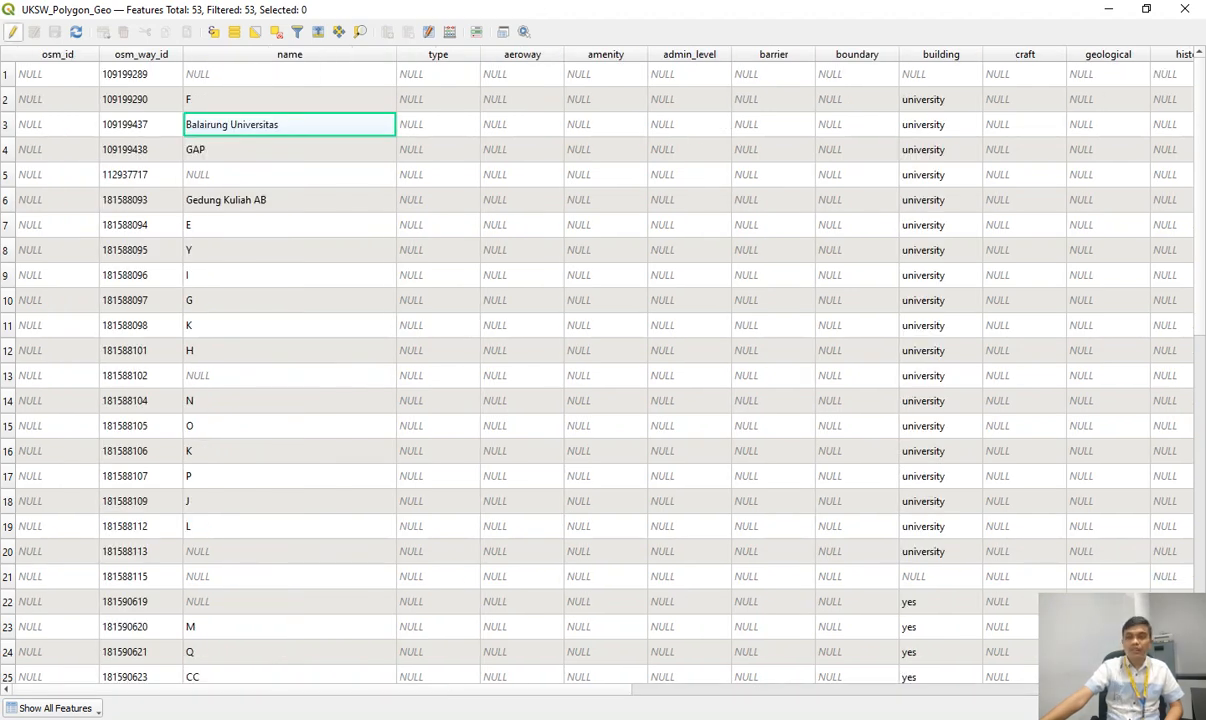
Turn on editing mode for UKSW_Polygon_Geo, open the Delete Fields dialog, and enlarge it to show more fields.
{"action": "left_click", "coordinate": [12, 32]}
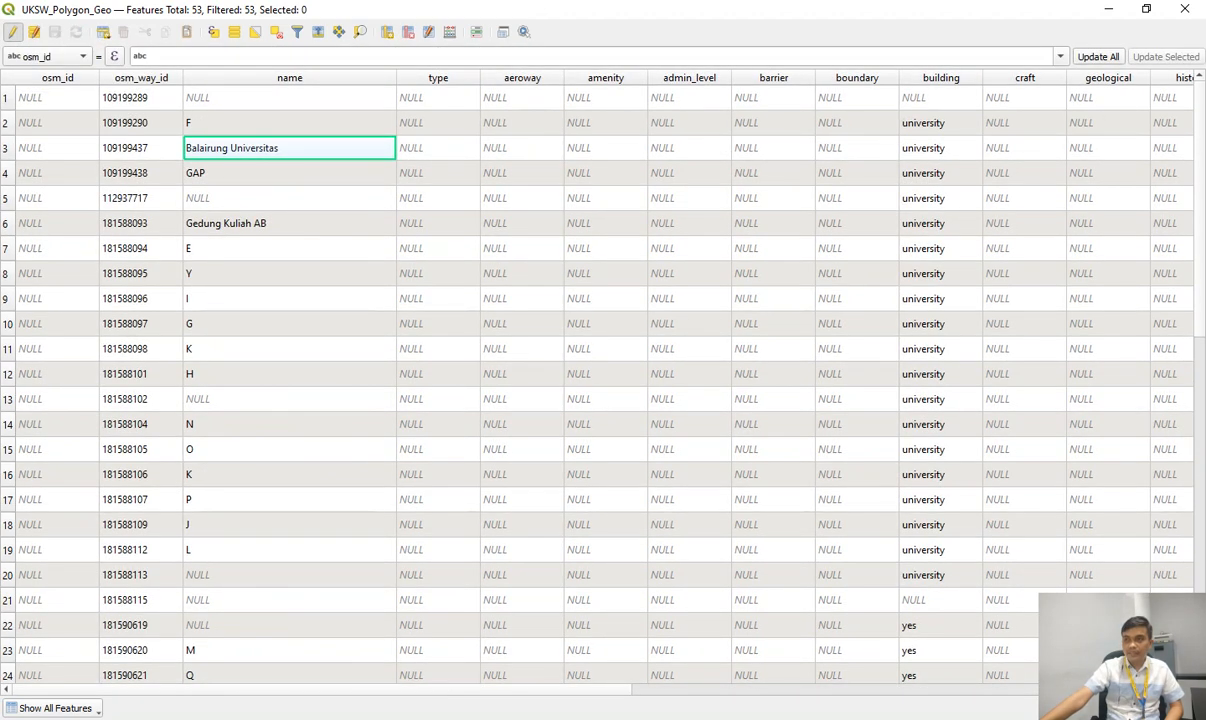
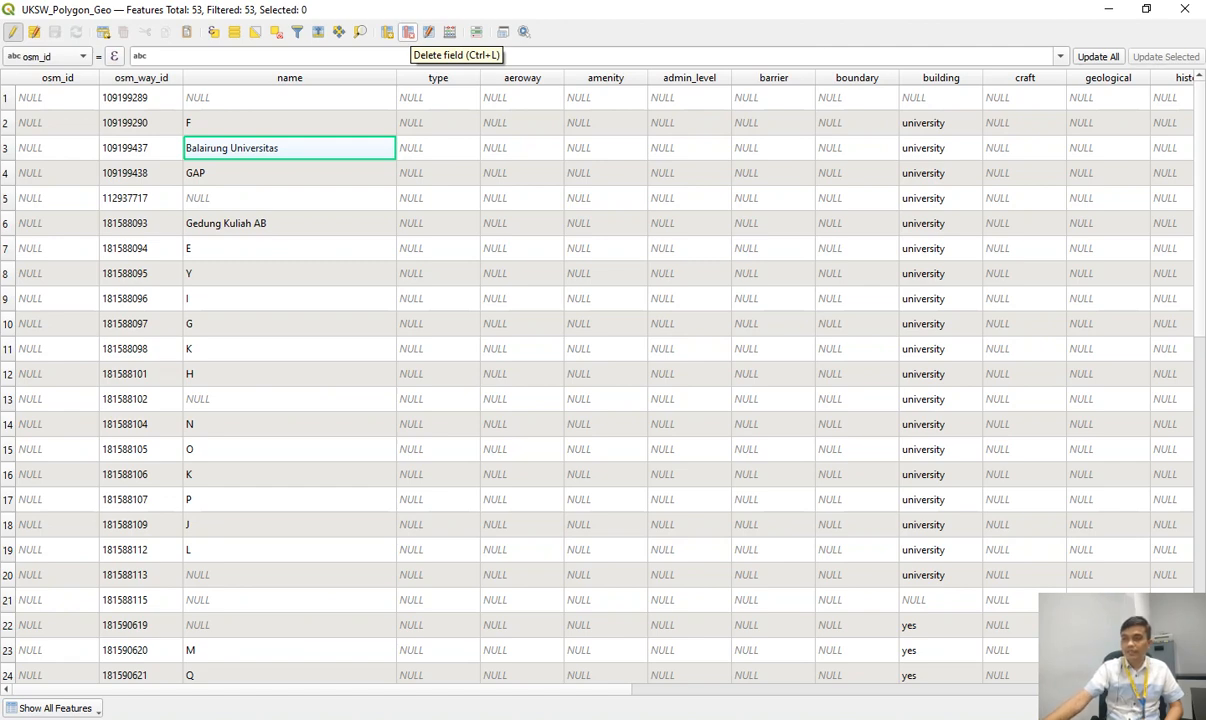
{"action": "left_click", "coordinate": [407, 32]}
{"action": "scroll", "coordinate": [600, 345], "scroll_direction": "down", "scroll_amount": 5}
{"action": "scroll", "coordinate": [600, 345], "scroll_direction": "up", "scroll_amount": 5}
{"action": "scroll", "coordinate": [600, 345], "scroll_direction": "down", "scroll_amount": 5}
{"action": "scroll", "coordinate": [600, 345], "scroll_direction": "up", "scroll_amount": 5}
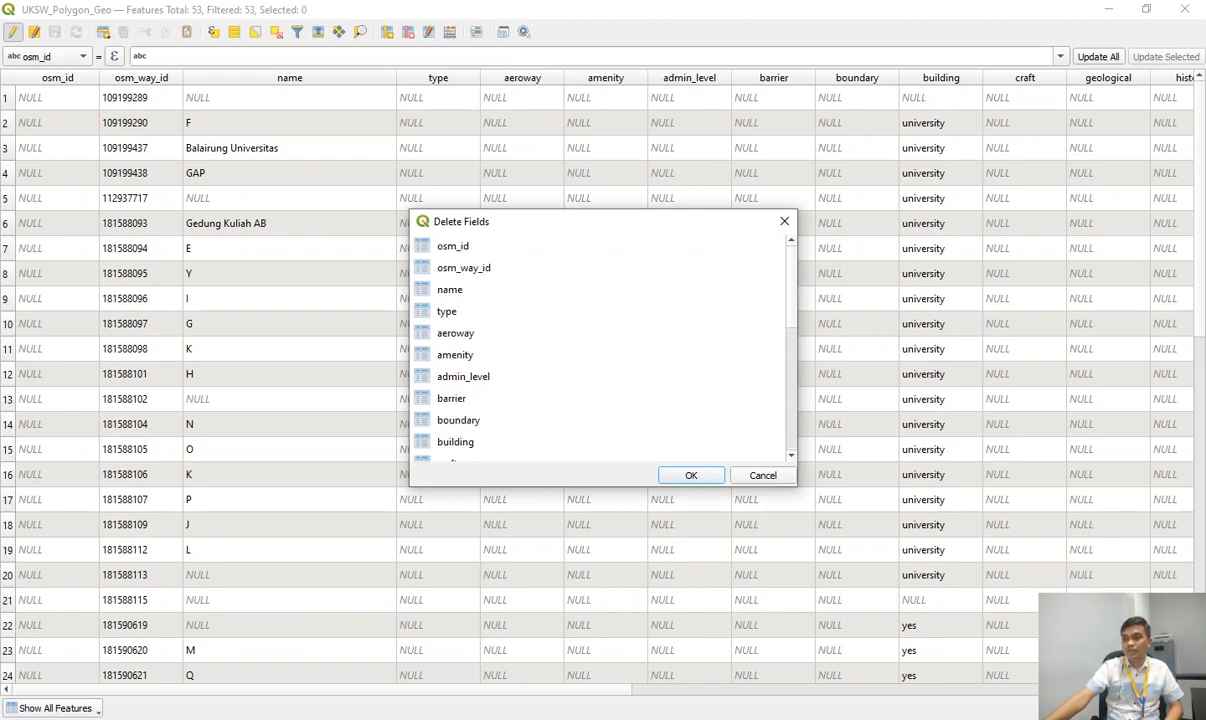
{"action": "left_click_drag", "start_coordinate": [590, 211], "coordinate": [587, 21]}
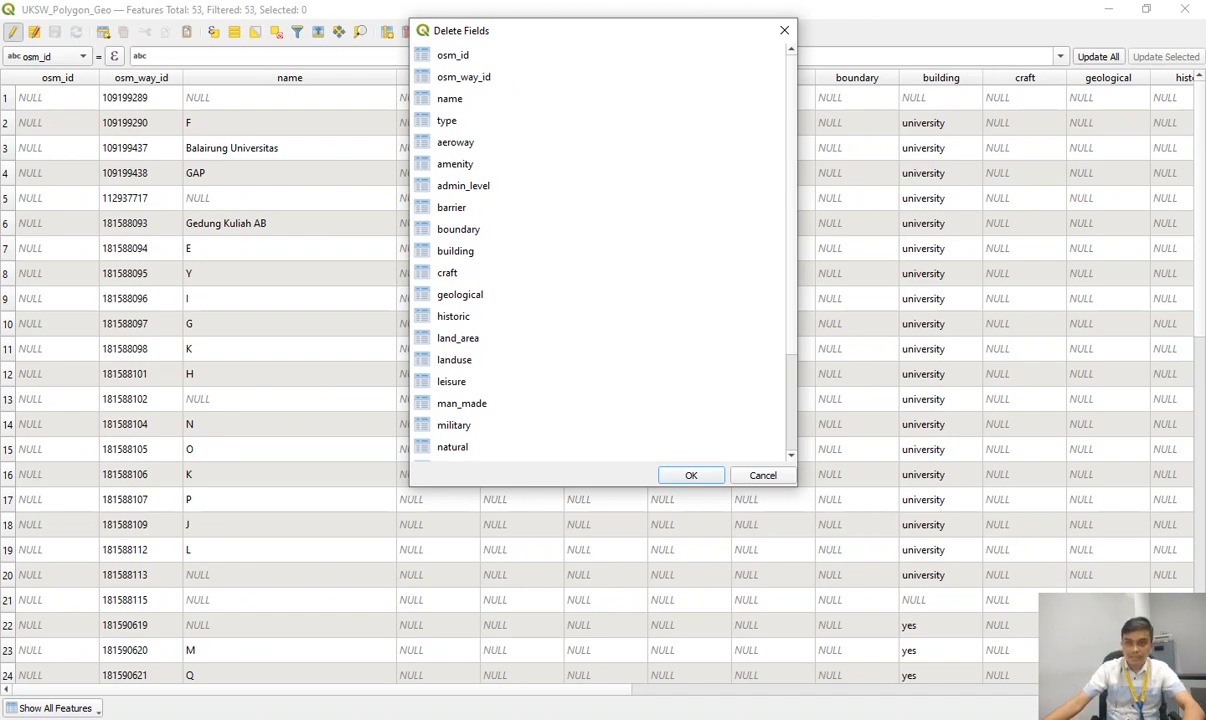
Select osm_id and every field from type to other_tags for deletion, leaving osm_way_id and name unselected.
{"action": "left_click", "coordinate": [453, 55]}
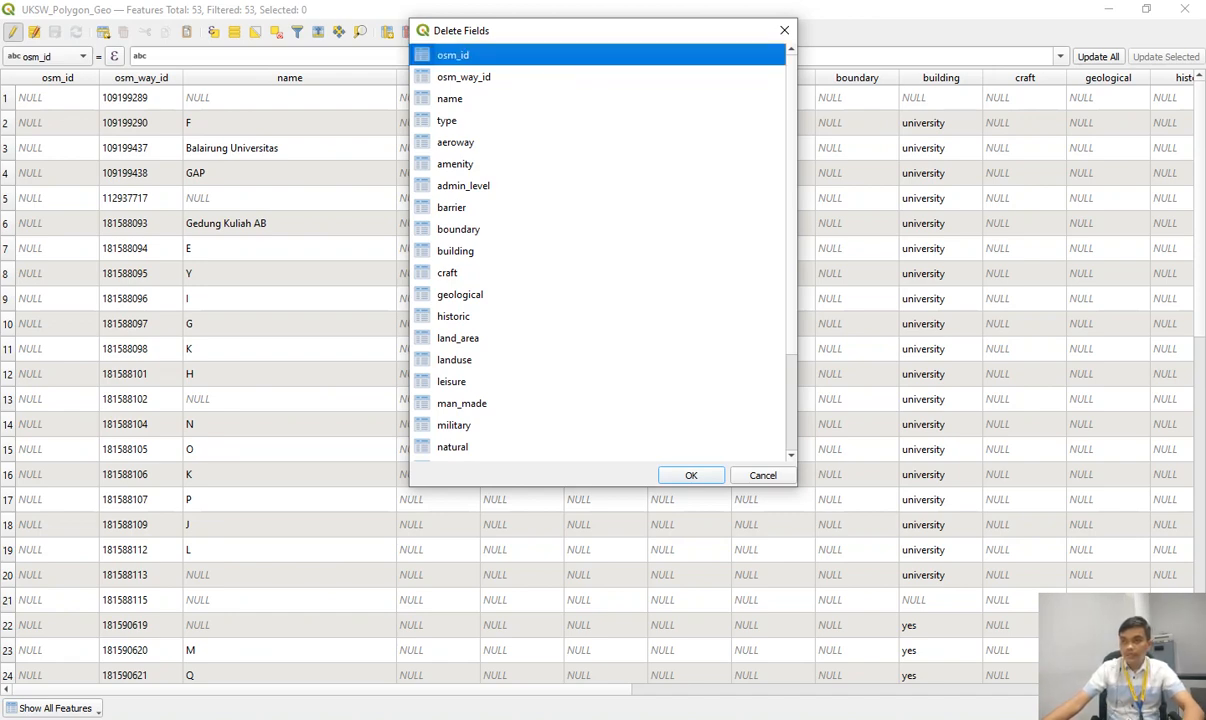
{"action": "left_click_drag", "start_coordinate": [494, 30], "coordinate": [545, 45]}
{"action": "left_click", "coordinate": [498, 135], "text": "ctrl"}
{"action": "left_click", "coordinate": [506, 157], "text": "ctrl"}
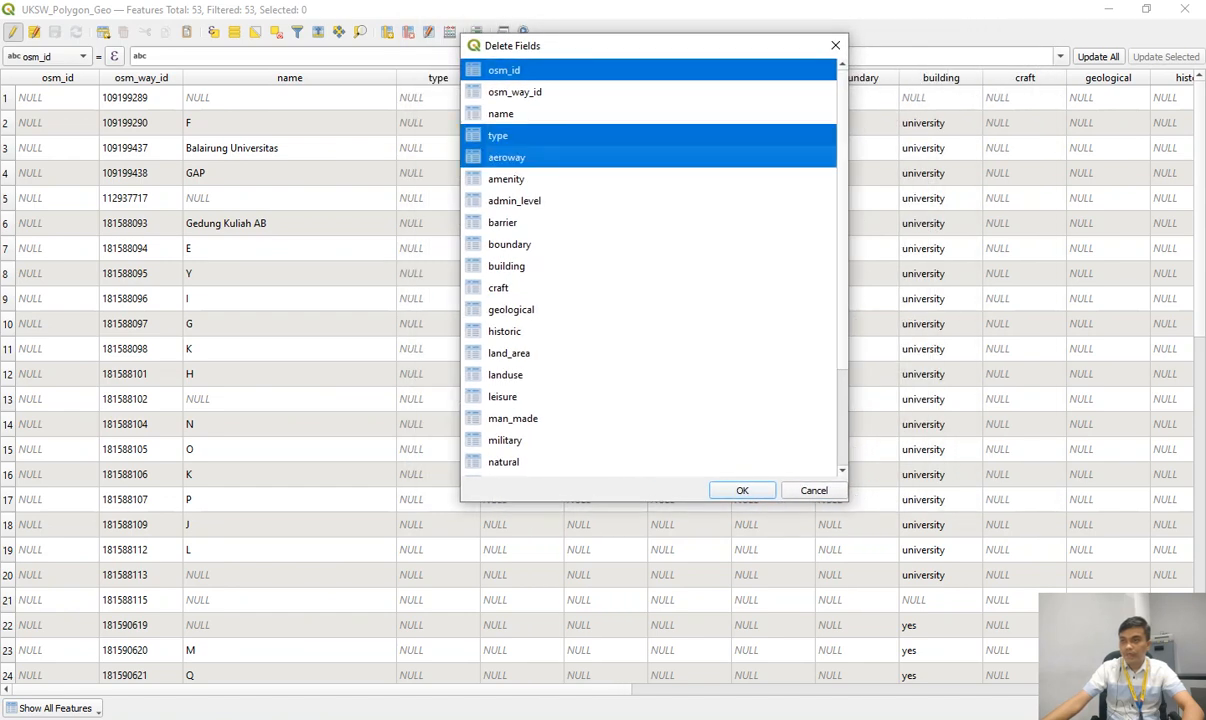
{"action": "left_click", "coordinate": [506, 179], "text": "ctrl"}
{"action": "left_click", "coordinate": [514, 201], "text": "ctrl"}
{"action": "left_click", "coordinate": [503, 223], "text": "ctrl"}
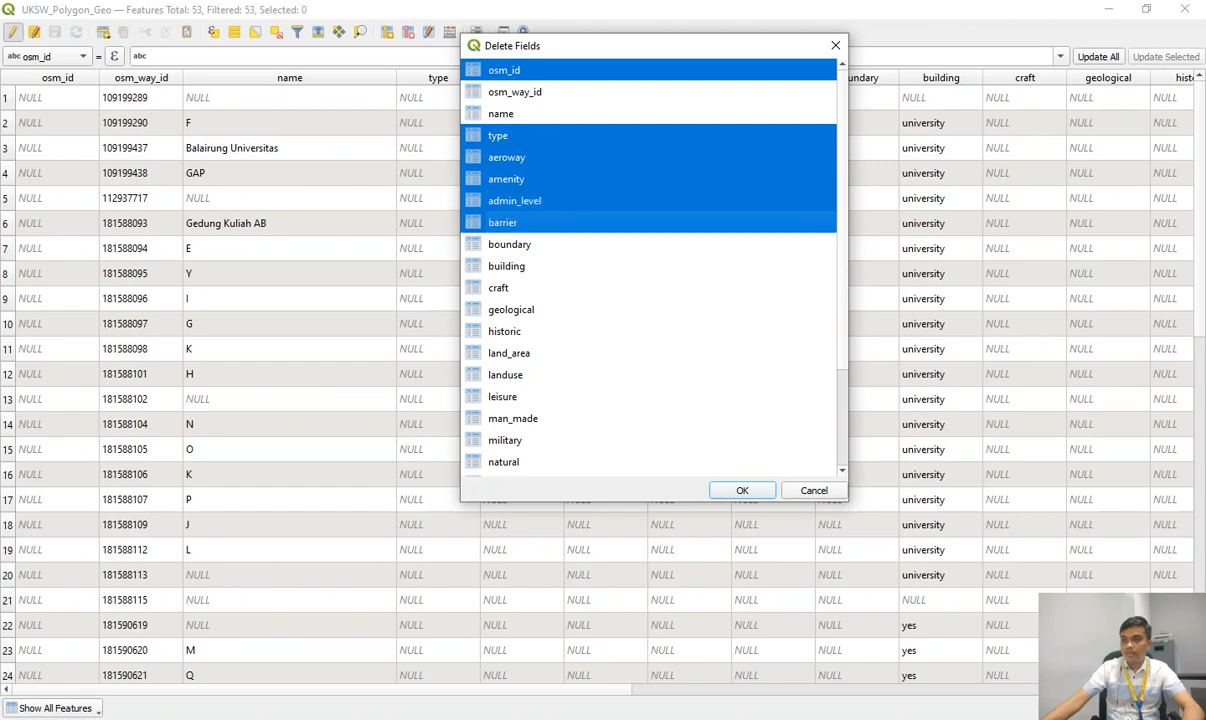
{"action": "left_click", "coordinate": [510, 244], "text": "ctrl"}
{"action": "left_click", "coordinate": [506, 266], "text": "ctrl"}
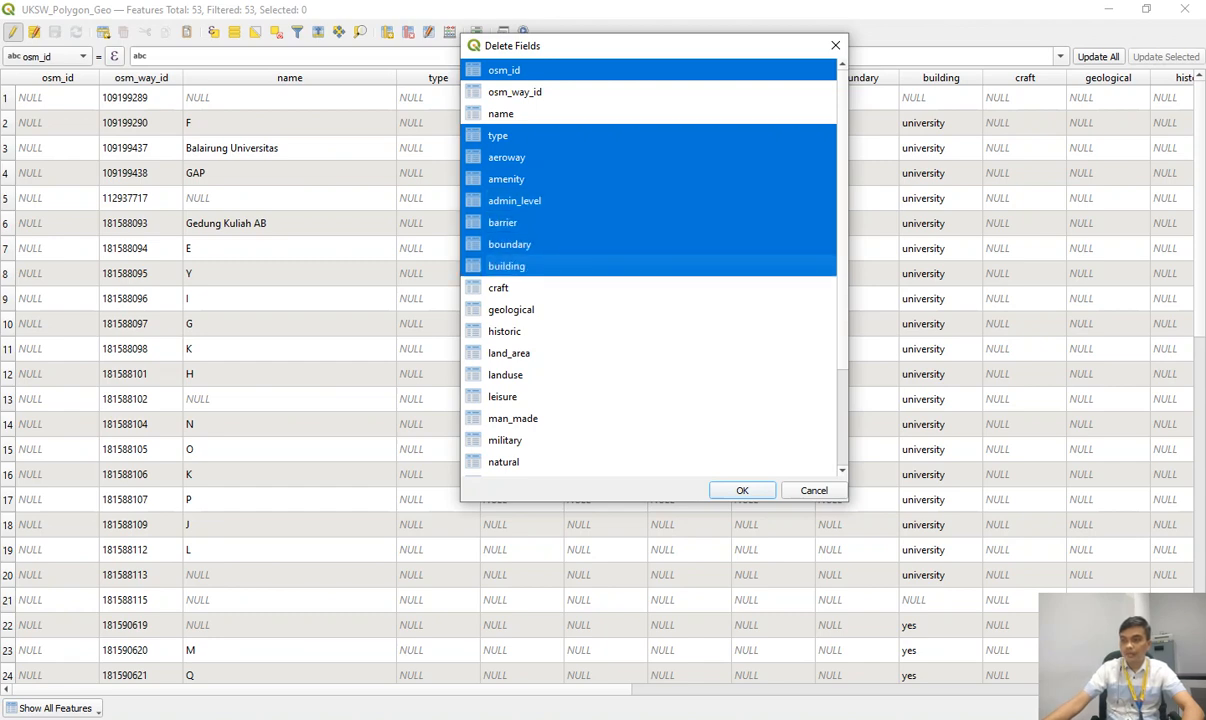
{"action": "left_click", "coordinate": [498, 287], "text": "ctrl"}
{"action": "left_click", "coordinate": [511, 309], "text": "ctrl"}
{"action": "left_click", "coordinate": [504, 331], "text": "ctrl"}
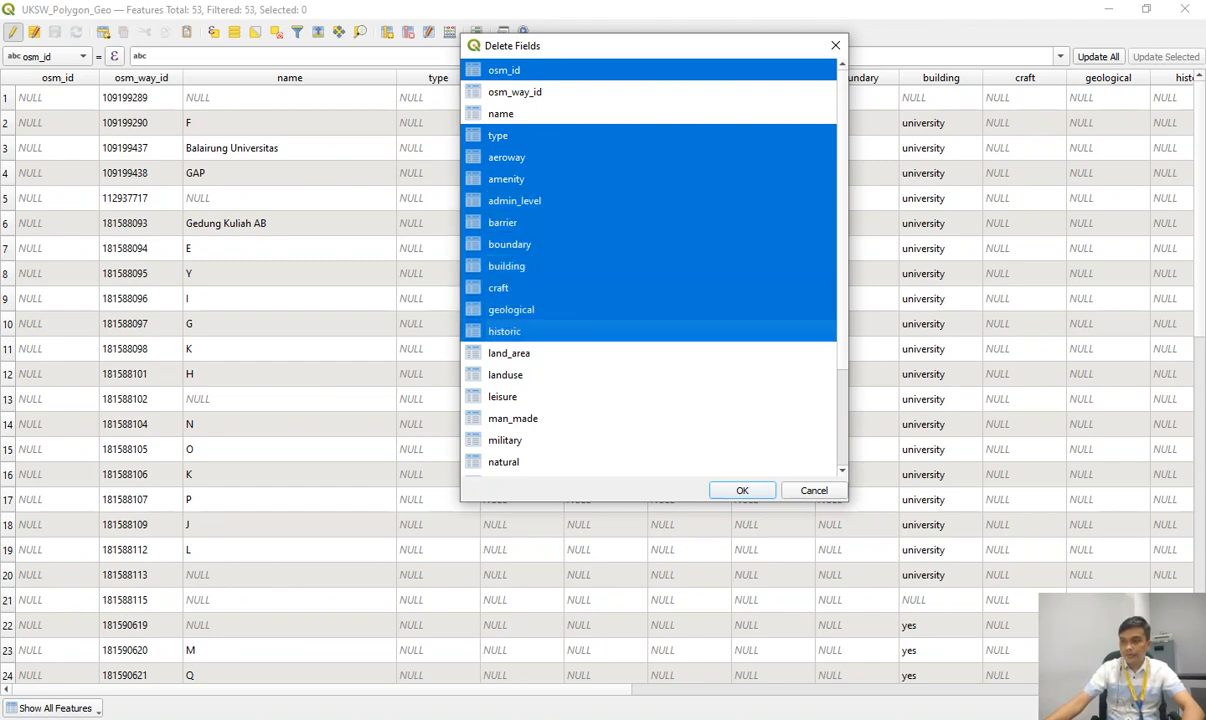
{"action": "left_click", "coordinate": [509, 353], "text": "ctrl"}
{"action": "scroll", "coordinate": [648, 265], "scroll_direction": "down", "scroll_amount": 2}
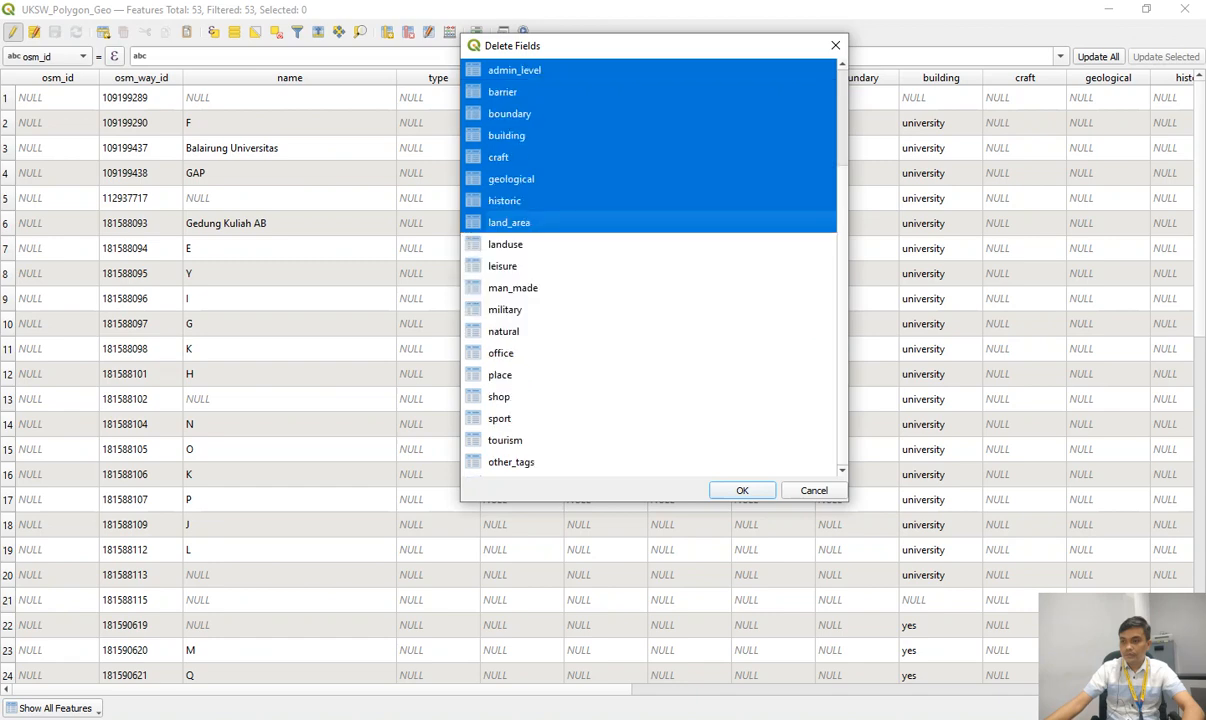
{"action": "left_click", "coordinate": [506, 244], "text": "ctrl"}
{"action": "left_click", "coordinate": [503, 266], "text": "ctrl"}
{"action": "left_click", "coordinate": [513, 288], "text": "ctrl"}
{"action": "left_click", "coordinate": [505, 310], "text": "ctrl"}
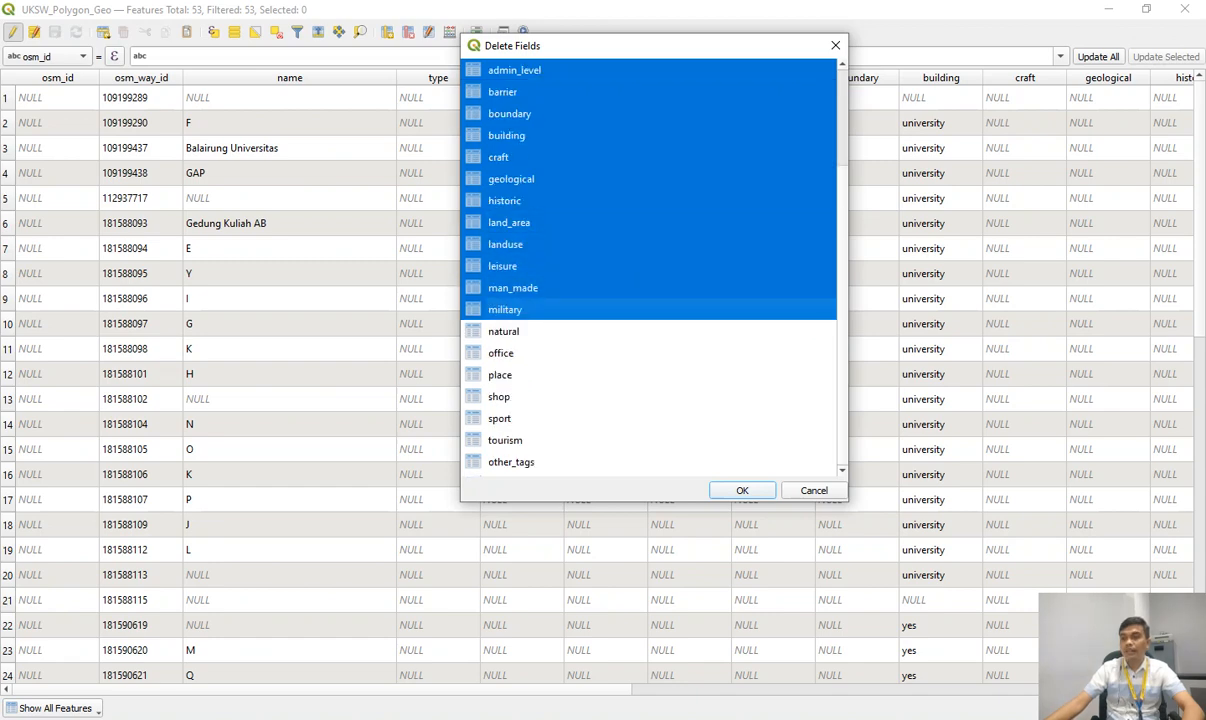
{"action": "left_click", "coordinate": [504, 332], "text": "ctrl"}
{"action": "left_click", "coordinate": [501, 353], "text": "ctrl"}
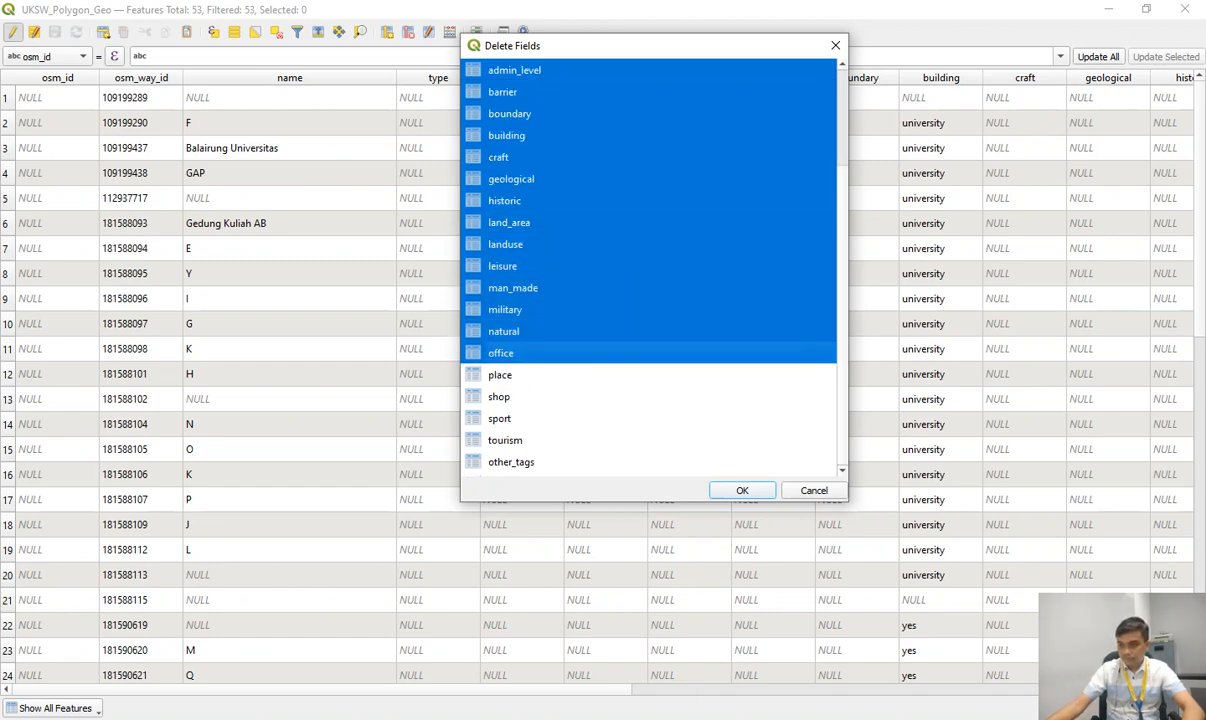
{"action": "left_click", "coordinate": [500, 375], "text": "ctrl"}
{"action": "left_click", "coordinate": [499, 397], "text": "ctrl"}
{"action": "left_click", "coordinate": [499, 419], "text": "ctrl"}
{"action": "left_click", "coordinate": [505, 440], "text": "ctrl"}
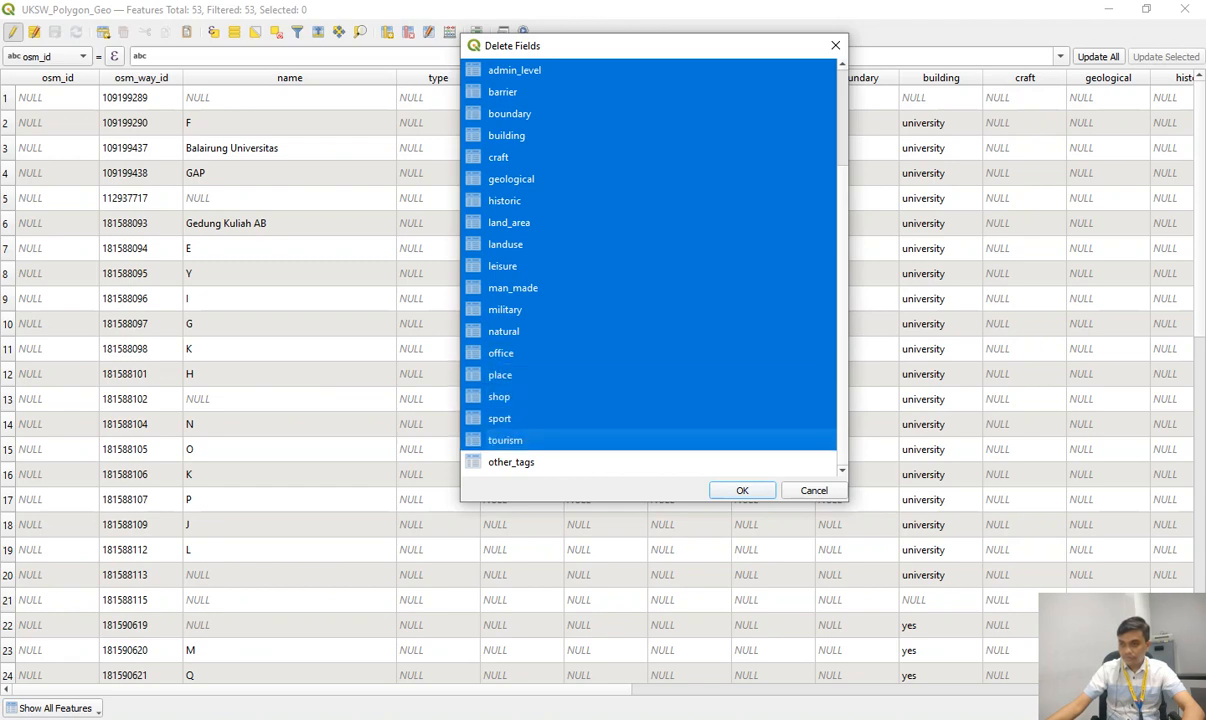
{"action": "left_click", "coordinate": [511, 462], "text": "ctrl"}
{"action": "scroll", "coordinate": [511, 462], "scroll_direction": "up", "scroll_amount": 3}
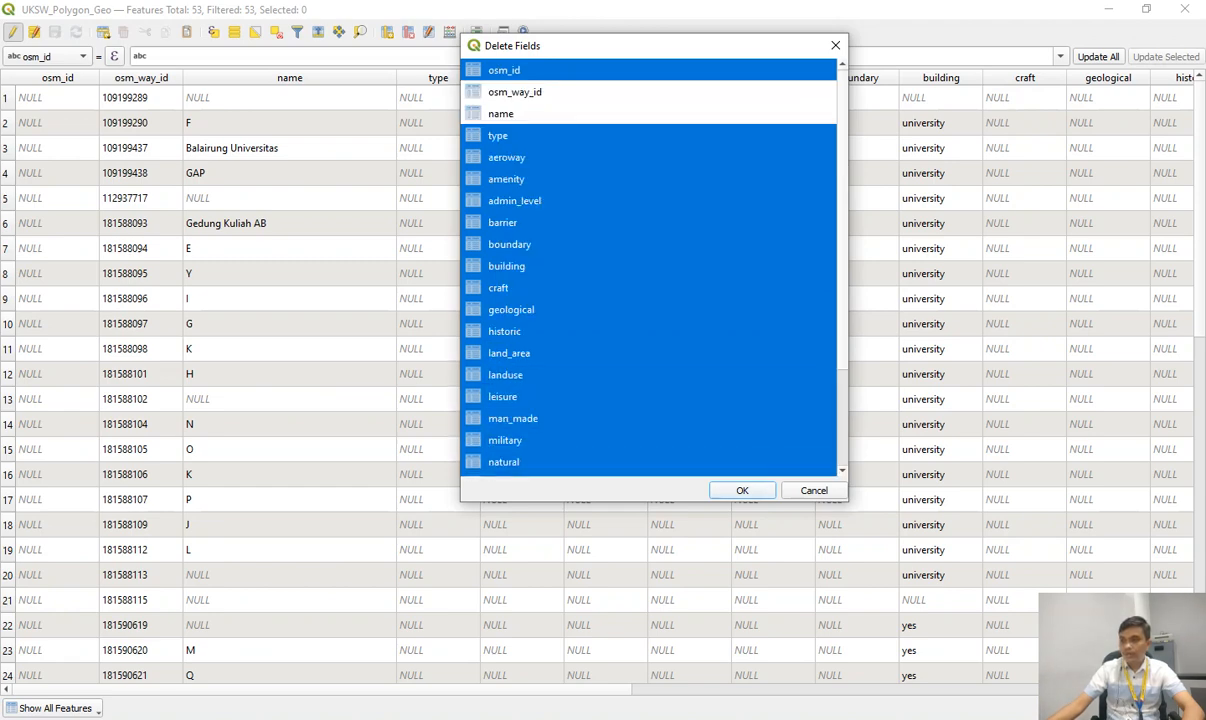
Switch to PowerPoint and title slide 8 "Aktifasi Mode Edit".
{"action": "key", "text": "alt+Tab"}
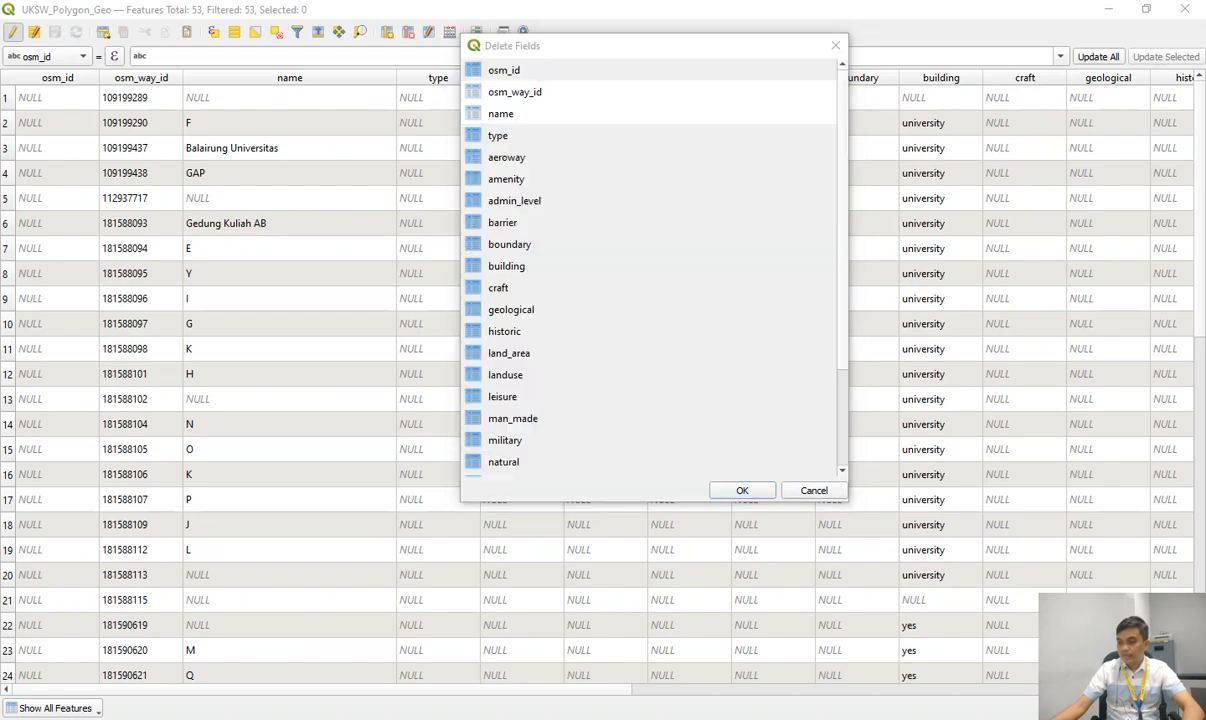
{"action": "left_click", "coordinate": [101, 634]}
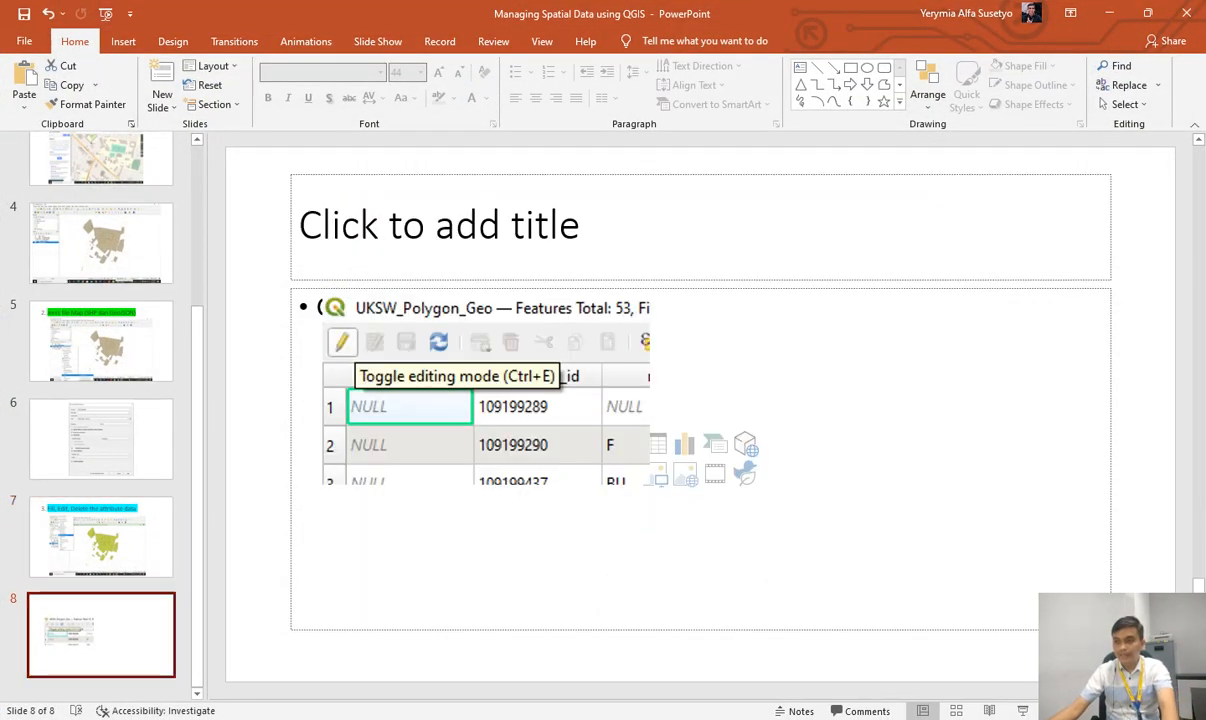
{"action": "left_click", "coordinate": [438, 227]}
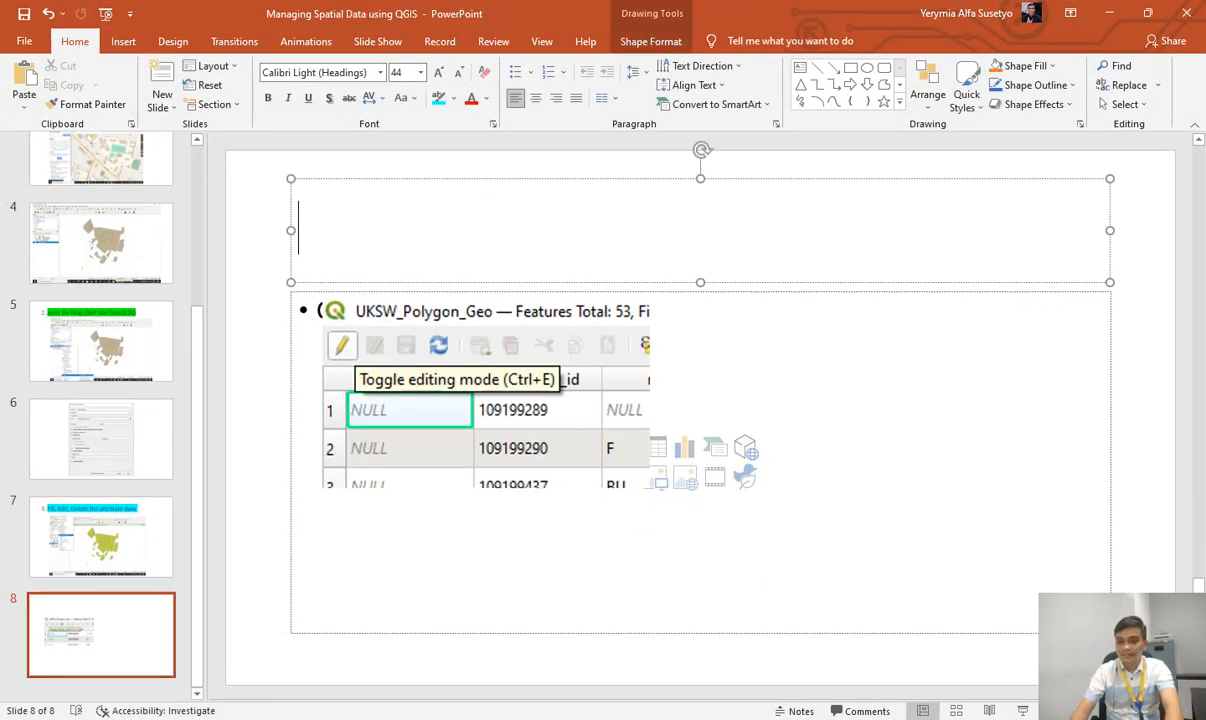
{"action": "type", "text": "A"}
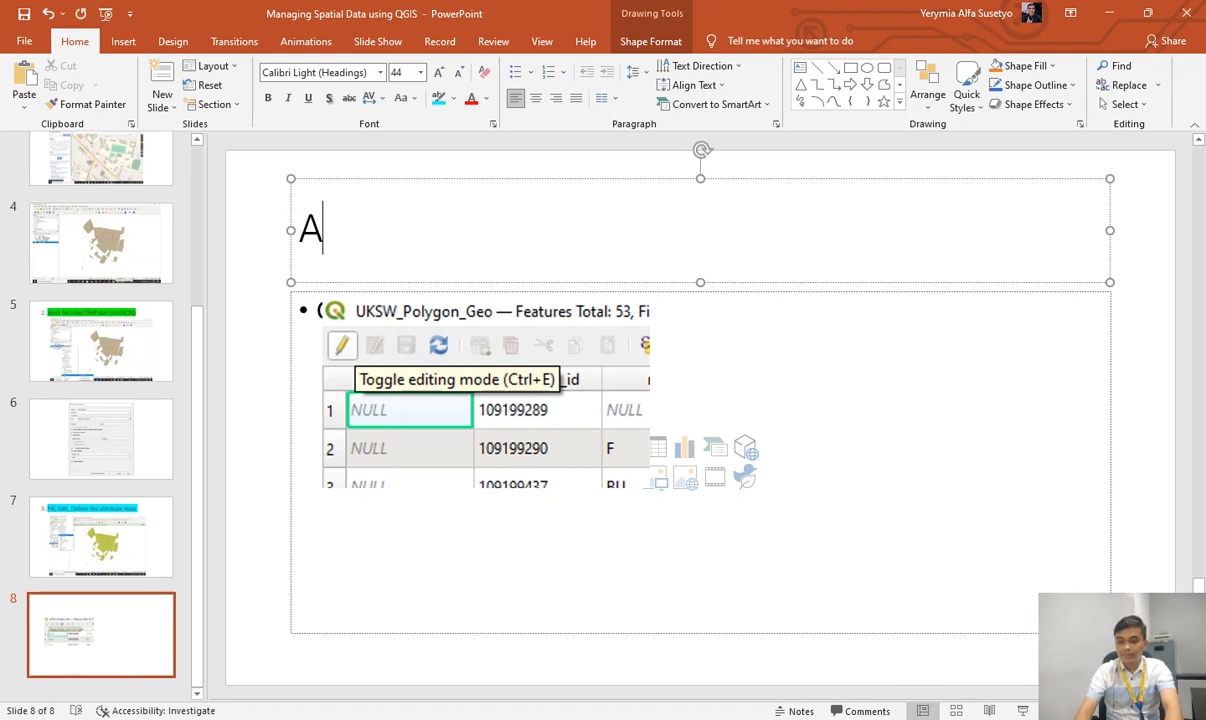
{"action": "type", "text": "ktifa"}
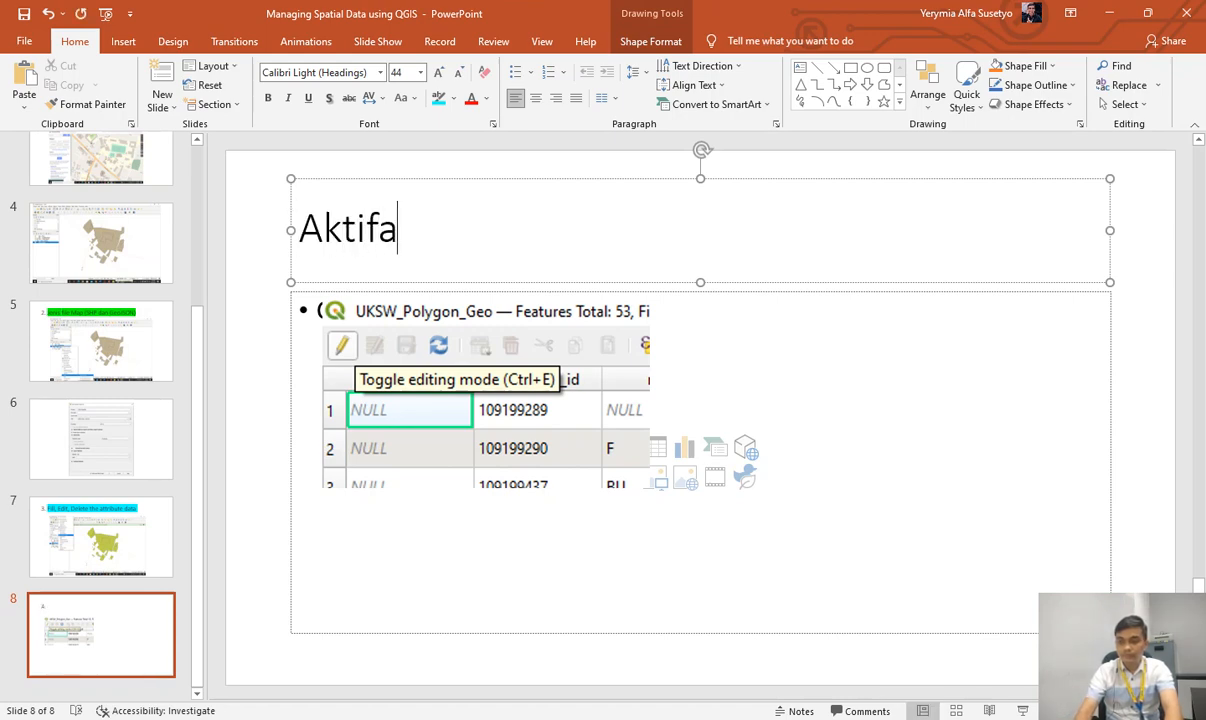
{"action": "type", "text": "si Mode Edity"}
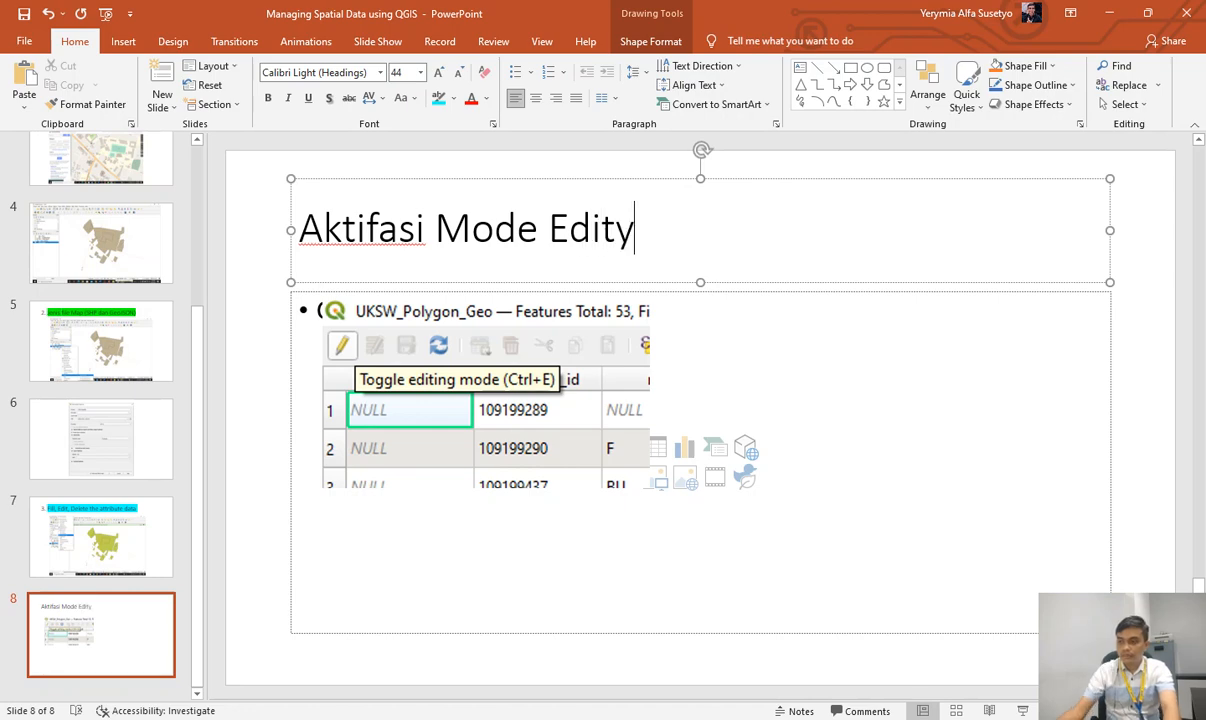
{"action": "key", "text": "BackSpace"}
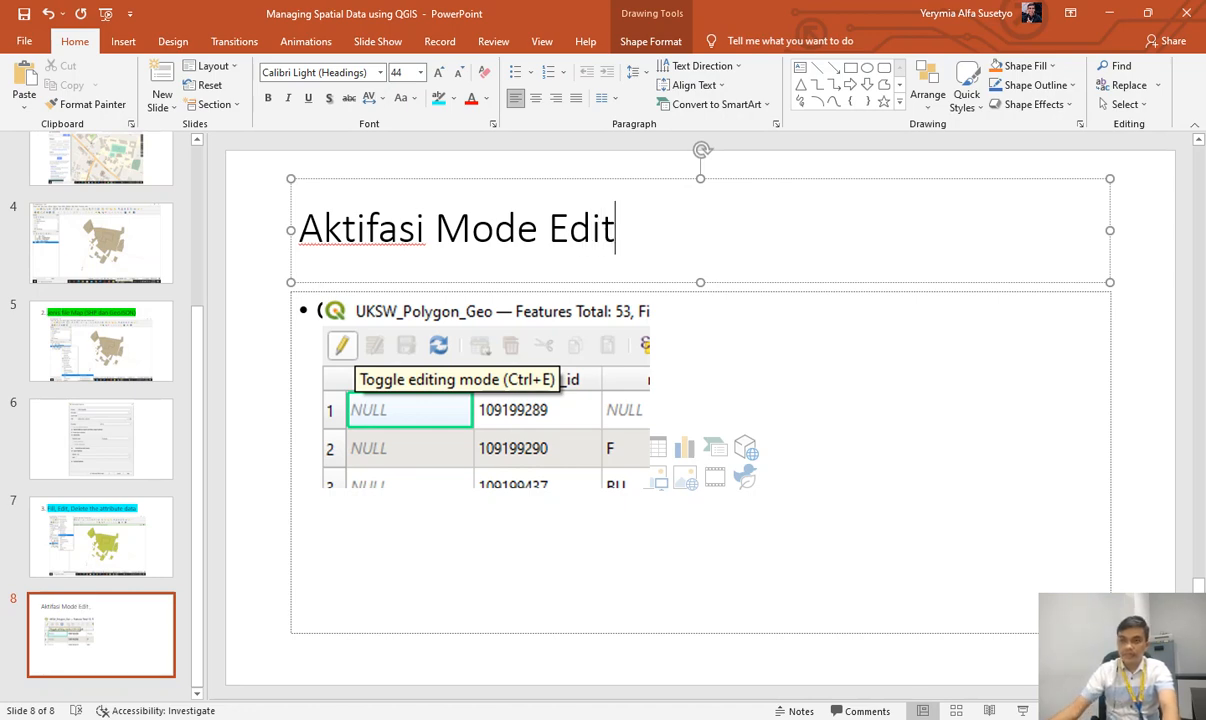
Add a new slide after slide 8 and title it "Hapus Field".
{"action": "left_click", "coordinate": [162, 78]}
{"action": "left_click", "coordinate": [440, 229]}
{"action": "type", "text": "Hapus Fiel"}
{"action": "key", "text": "BackSpace"}
{"action": "type", "text": "eld"}
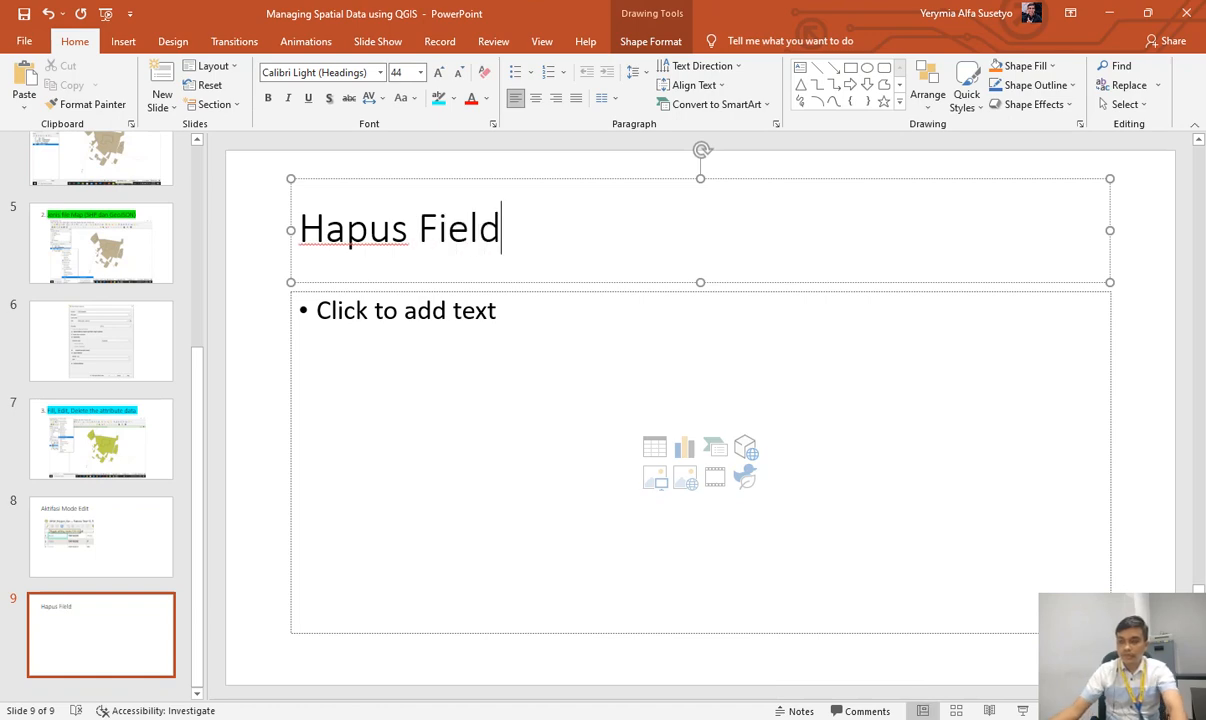
Paste the attribute table screenshot onto the Hapus Field slide and crop it to the area around the Delete field tooltip.
{"action": "key", "text": "ctrl+v"}
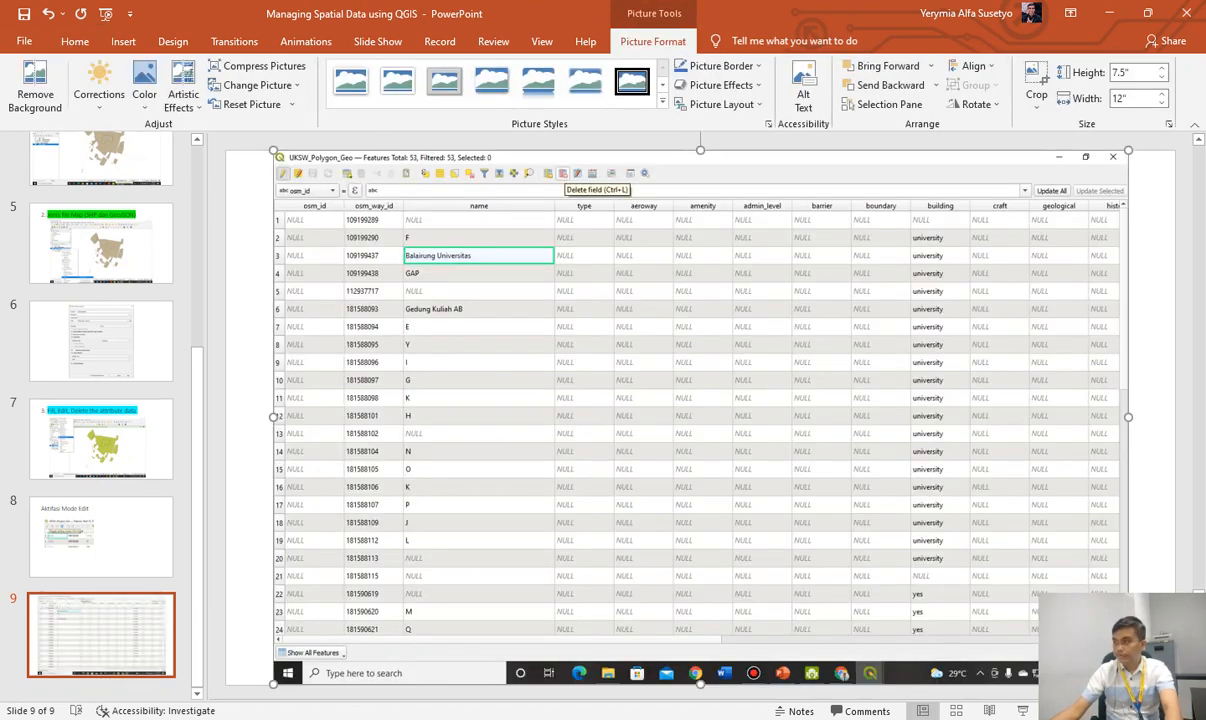
{"action": "left_click", "coordinate": [1036, 88]}
{"action": "left_click_drag", "start_coordinate": [281, 676], "coordinate": [519, 670]}
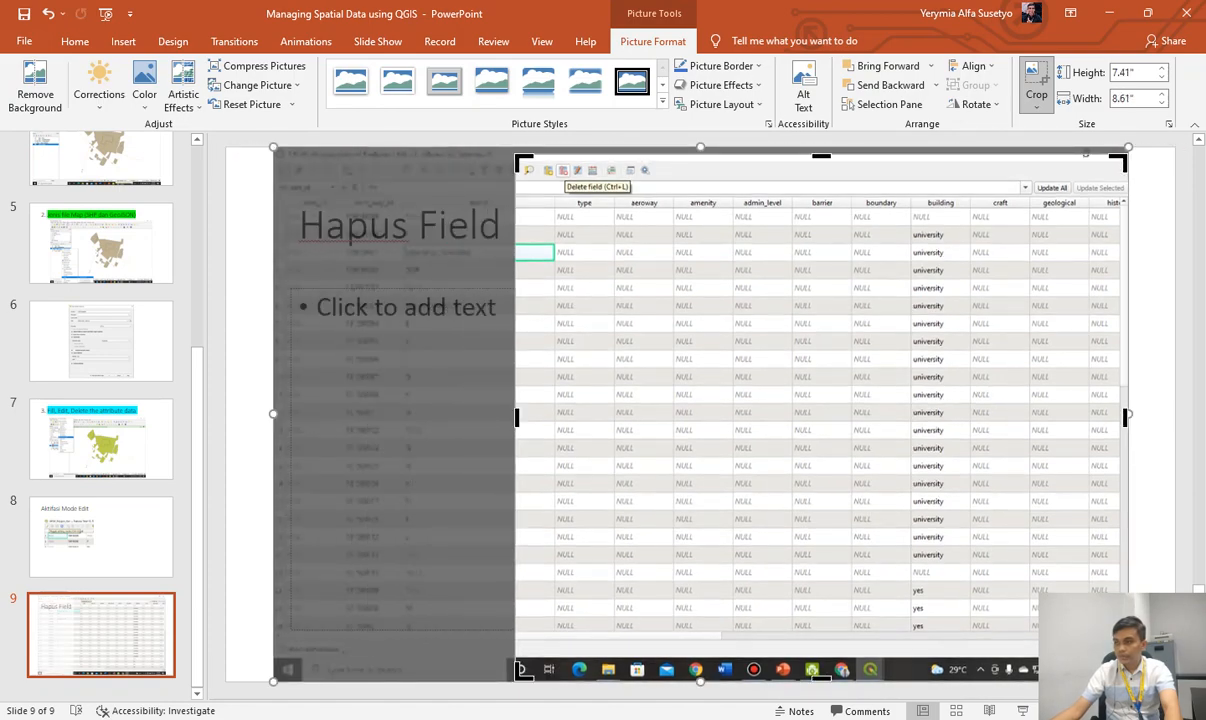
{"action": "left_click_drag", "start_coordinate": [1126, 679], "coordinate": [662, 232]}
{"action": "left_click", "coordinate": [745, 300]}
Move the cropped screenshot below the slide title and enlarge it to about 1.49" by 2.8".
{"action": "left_click", "coordinate": [592, 200]}
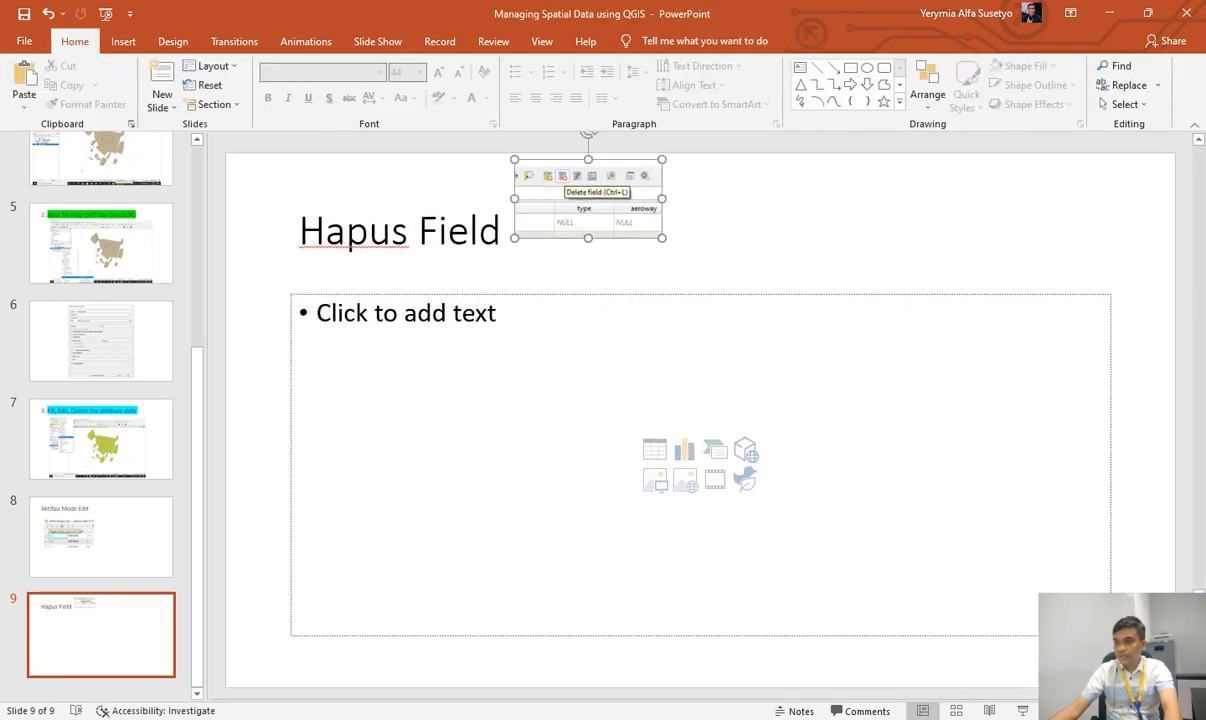
{"action": "left_click_drag", "start_coordinate": [588, 200], "coordinate": [408, 330]}
{"action": "left_click_drag", "start_coordinate": [482, 367], "coordinate": [535, 395]}
Capture the Delete Fields dialog from QGIS and paste it on the Hapus Field slide, right of the cropped screenshot.
{"action": "mouse_move", "coordinate": [879, 717]}
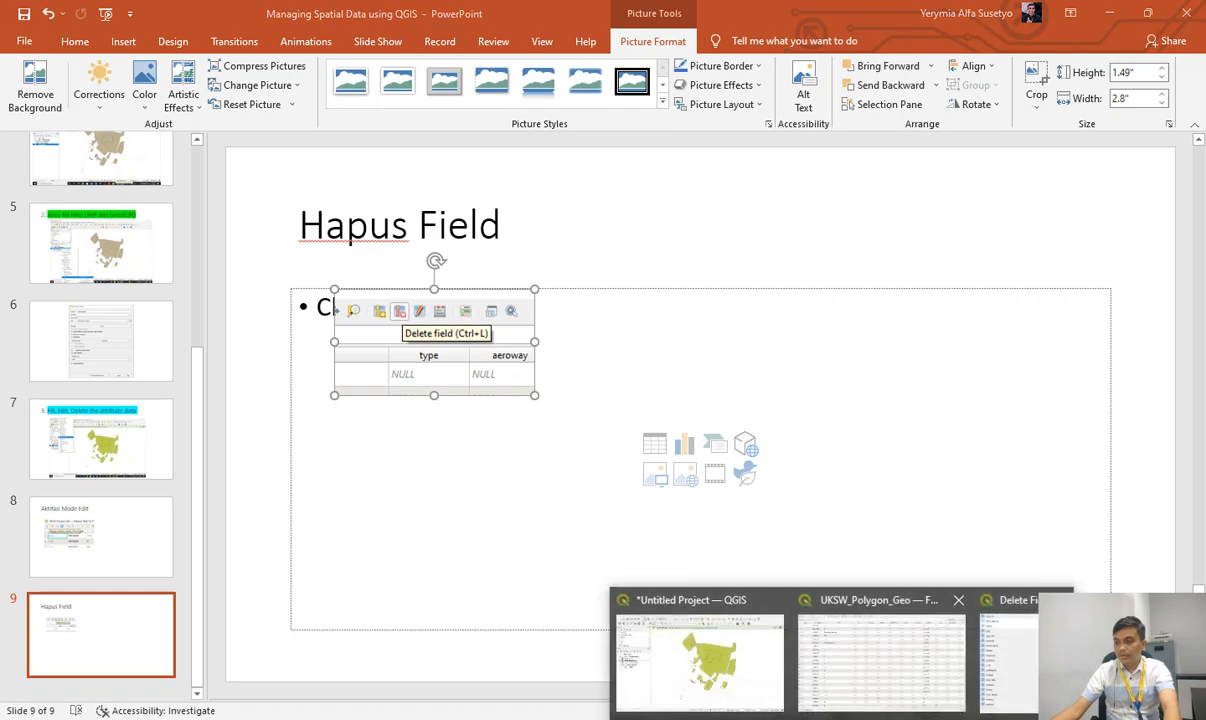
{"action": "left_click", "coordinate": [1012, 650]}
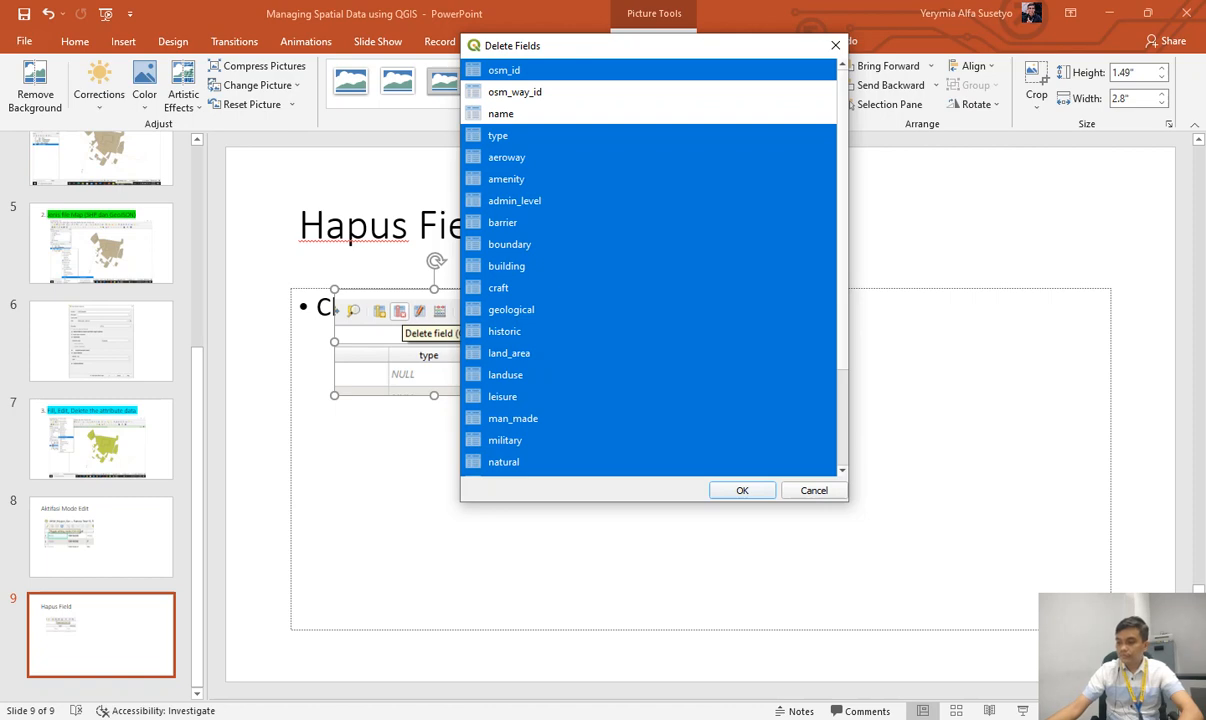
{"action": "key", "text": "alt+Tab"}
{"action": "key", "text": "ctrl+v"}
{"action": "left_click_drag", "start_coordinate": [700, 413], "coordinate": [867, 444]}
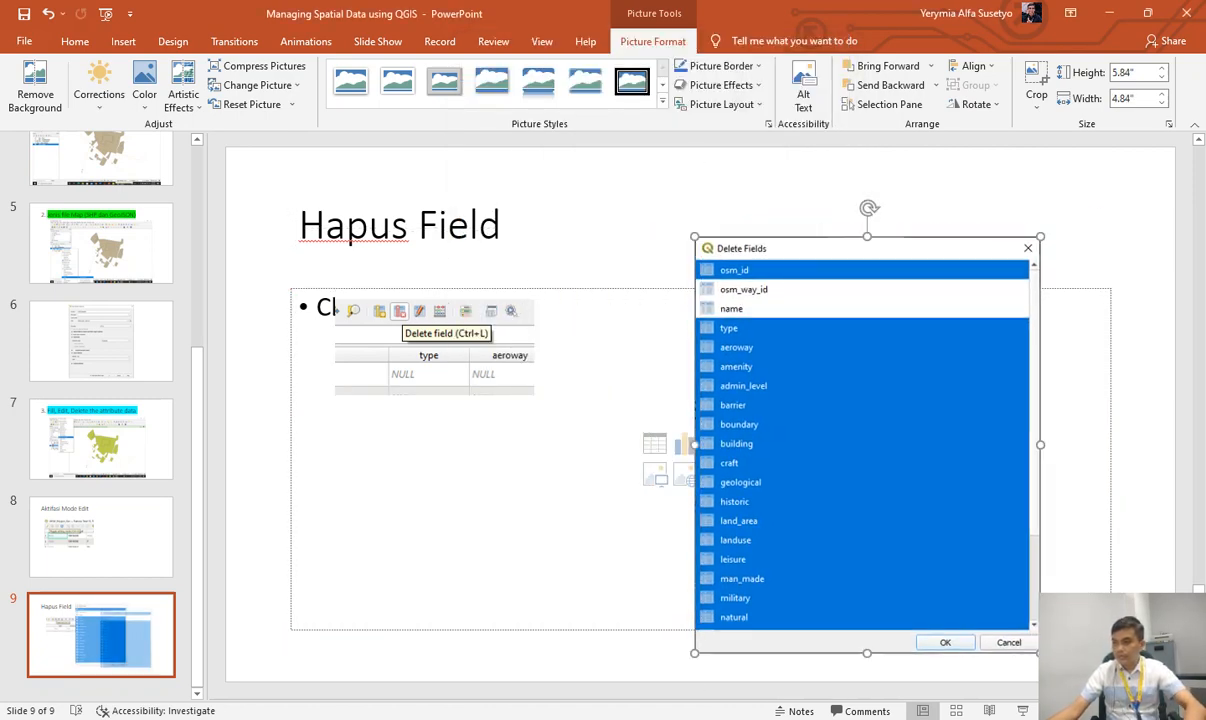
Return to QGIS, delete the selected fields from UKSW_Polygon_Geo, and bring up its attribute table.
{"action": "left_click", "coordinate": [842, 718]}
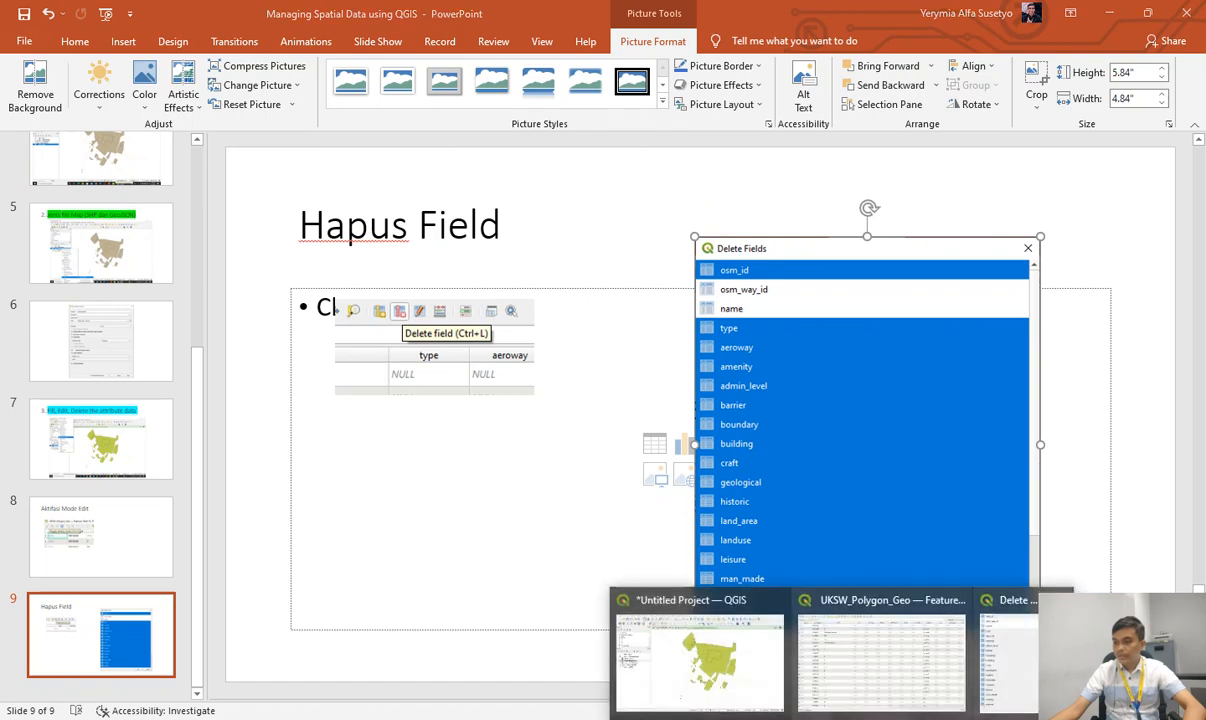
{"action": "left_click", "coordinate": [1015, 655]}
{"action": "left_click", "coordinate": [742, 490]}
{"action": "left_click", "coordinate": [842, 718]}
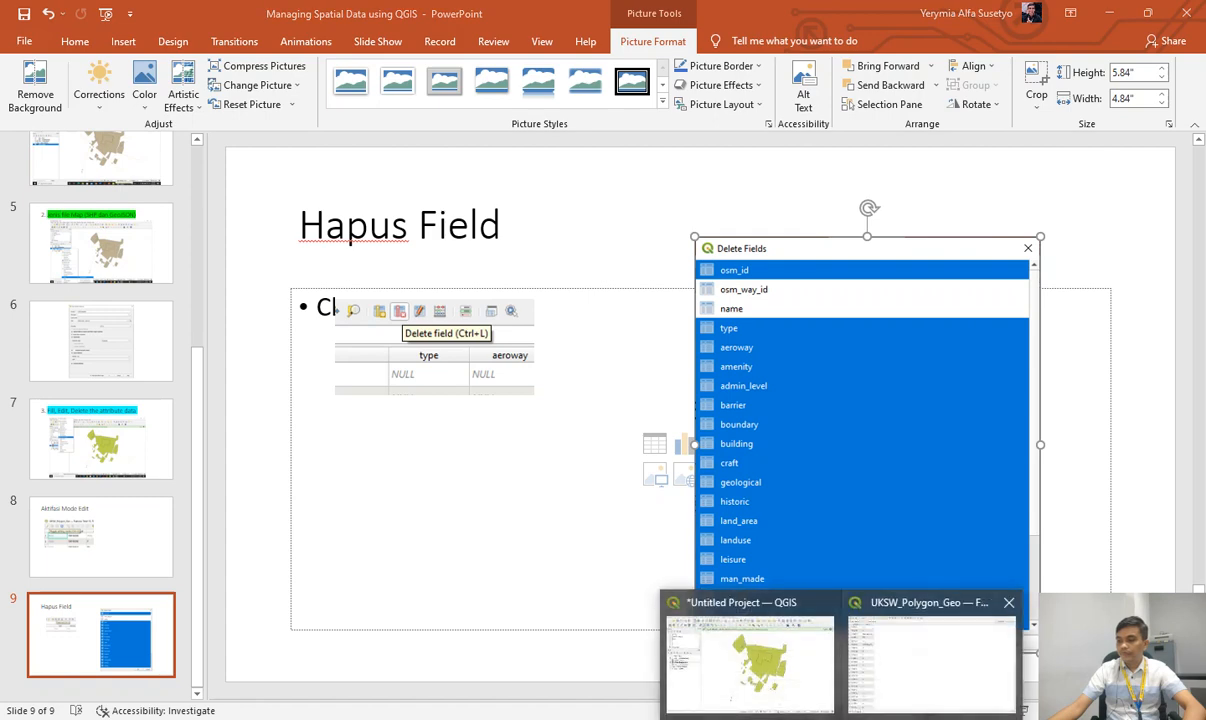
{"action": "left_click", "coordinate": [930, 652]}
{"action": "key", "text": "Escape"}
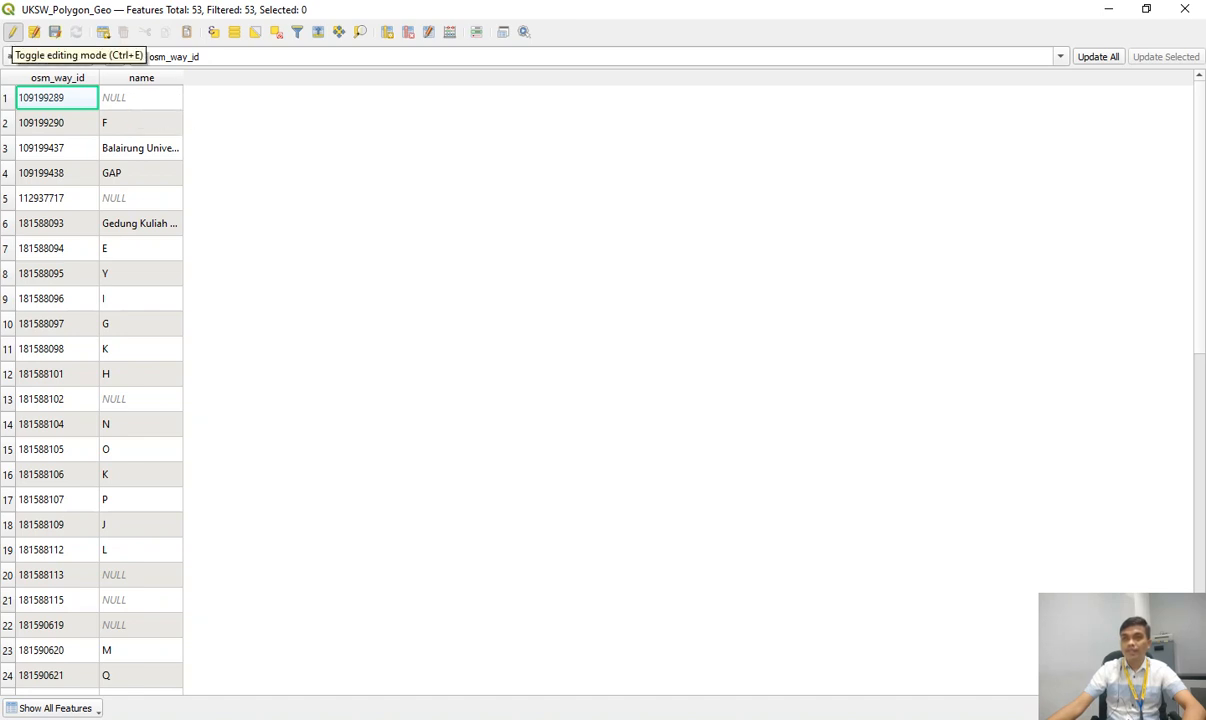
Stop editing UKSW_Polygon_Geo, save the layer changes, and look through the remaining osm_way_id and name columns.
{"action": "left_click", "coordinate": [12, 32]}
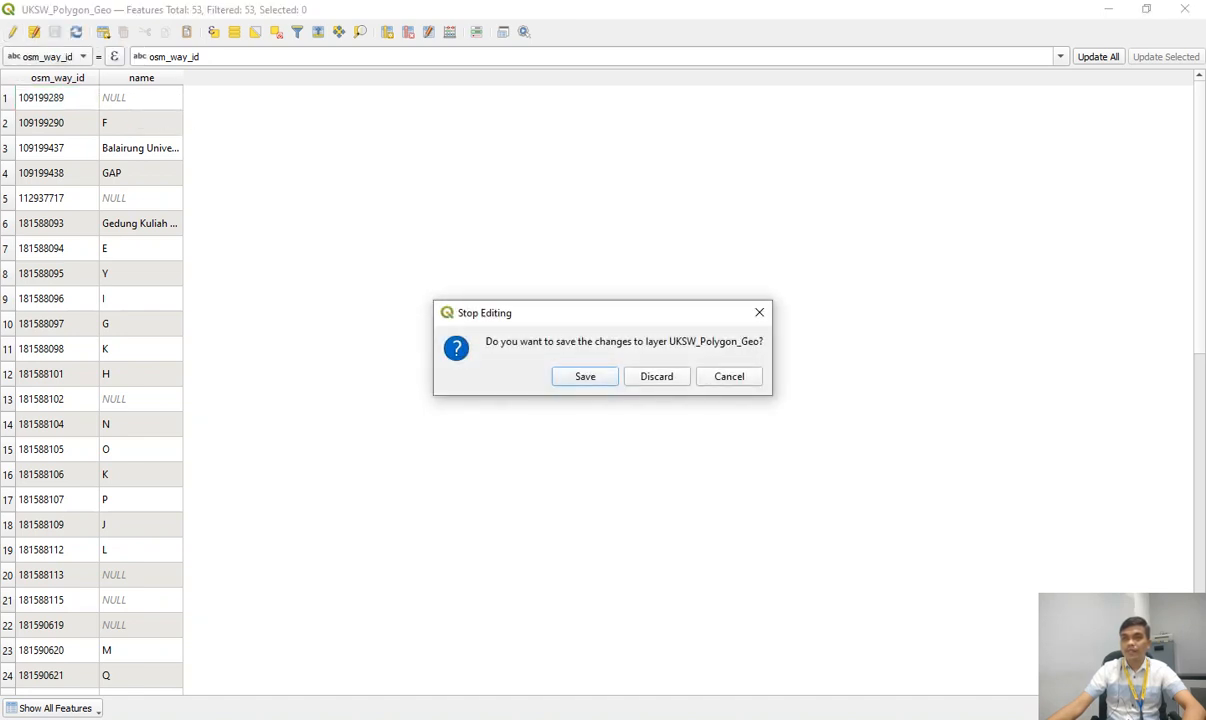
{"action": "key", "text": "Return"}
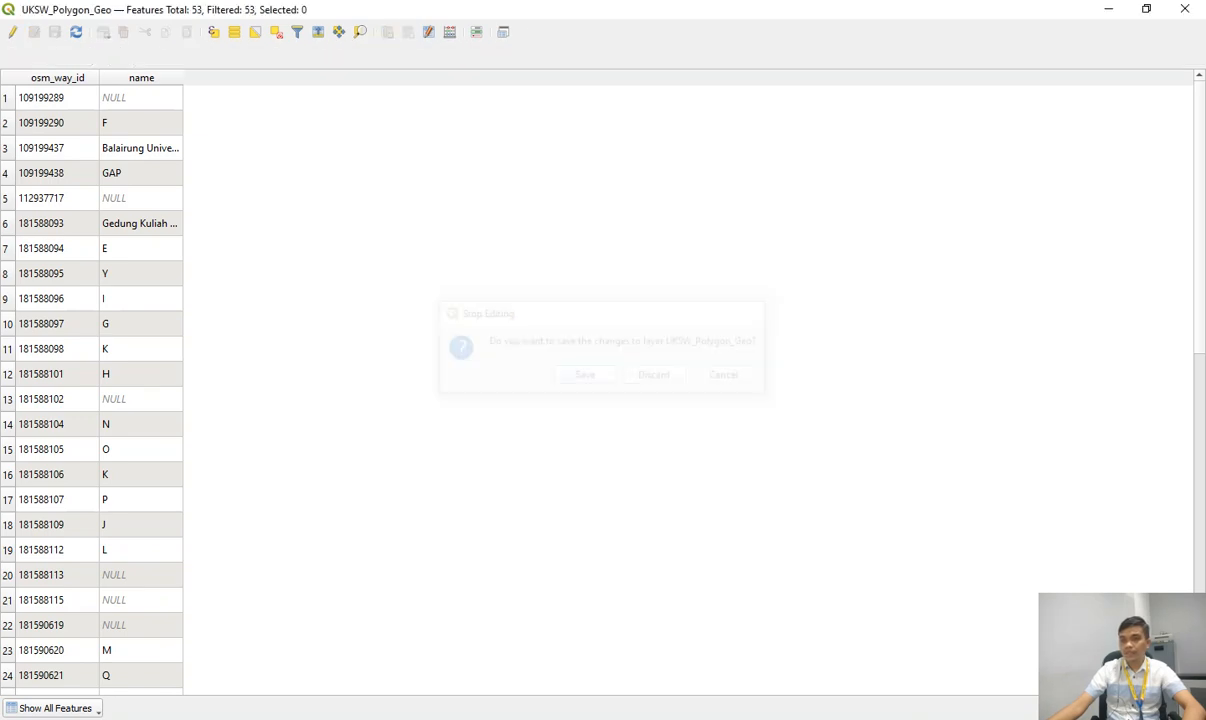
{"action": "scroll", "coordinate": [91, 375], "scroll_direction": "down", "scroll_amount": 5}
{"action": "scroll", "coordinate": [91, 375], "scroll_direction": "up", "scroll_amount": 5}
{"action": "scroll", "coordinate": [91, 375], "scroll_direction": "down", "scroll_amount": 9}
{"action": "scroll", "coordinate": [91, 375], "scroll_direction": "up", "scroll_amount": 7}
{"action": "scroll", "coordinate": [91, 375], "scroll_direction": "up", "scroll_amount": 3}
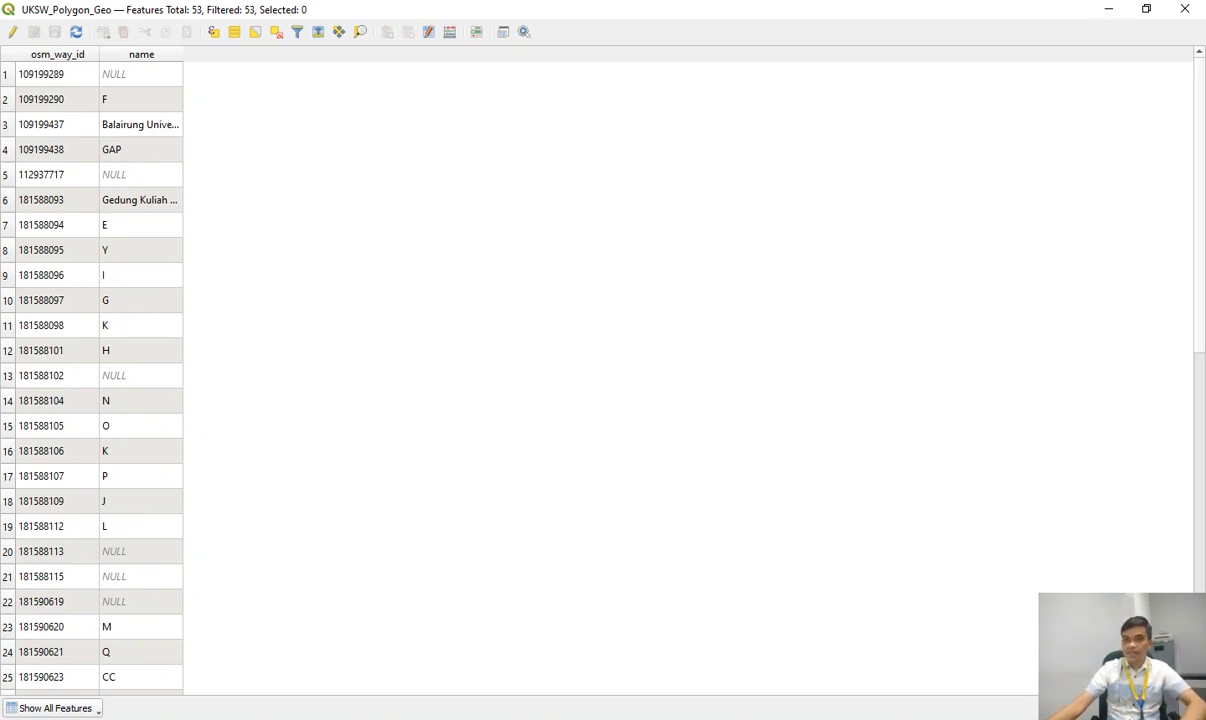
Restore the UKSW_Polygon_Geo attribute table to a smaller window, bring the QGIS map behind it, and close the table.
{"action": "left_click", "coordinate": [1146, 8]}
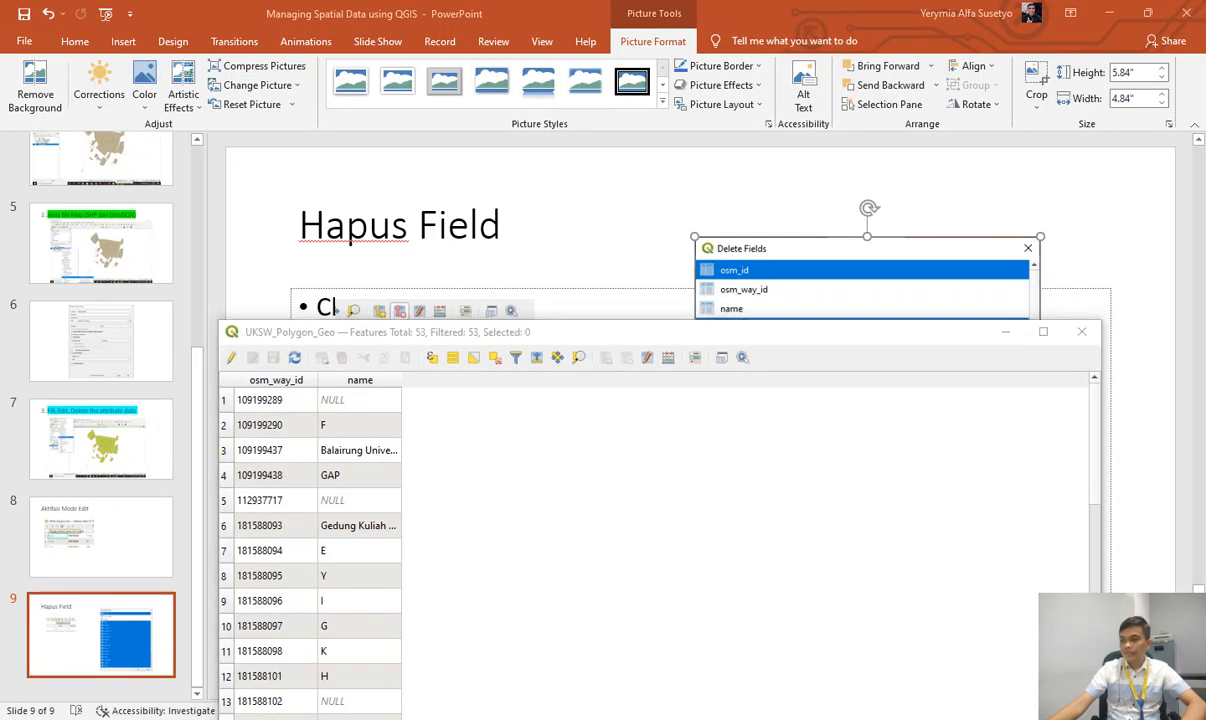
{"action": "left_click", "coordinate": [740, 650]}
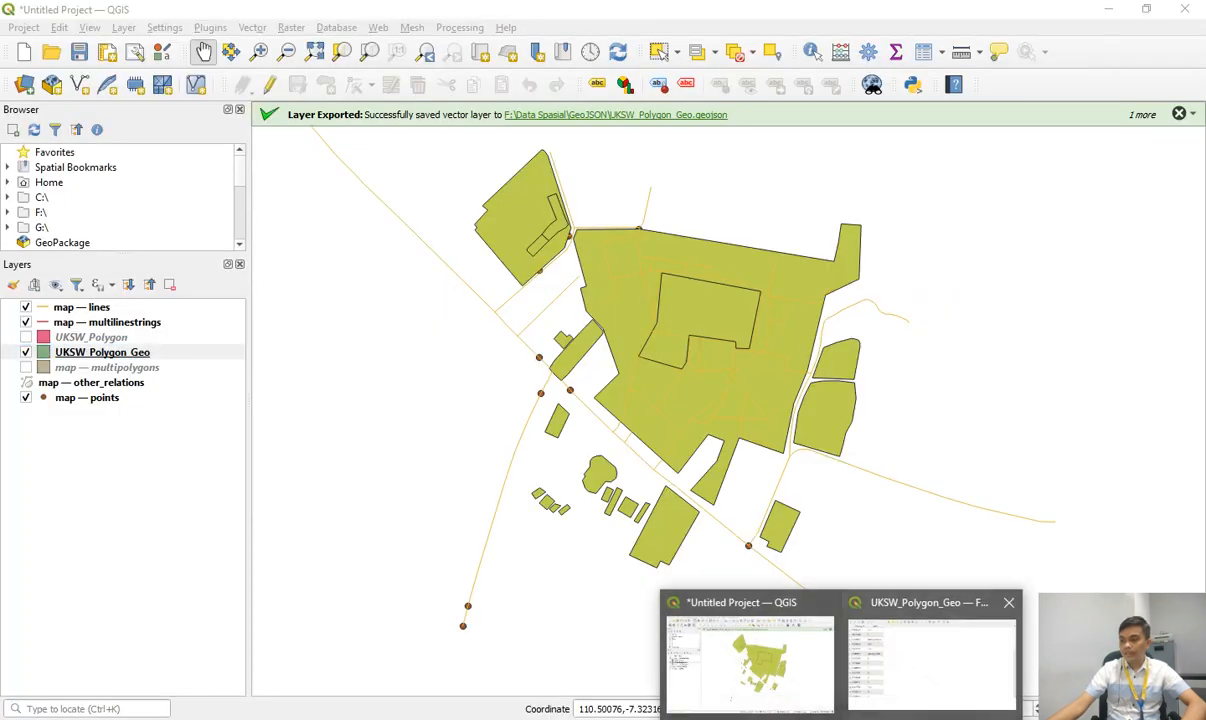
{"action": "left_click", "coordinate": [929, 648]}
{"action": "left_click_drag", "start_coordinate": [403, 334], "coordinate": [258, 4]}
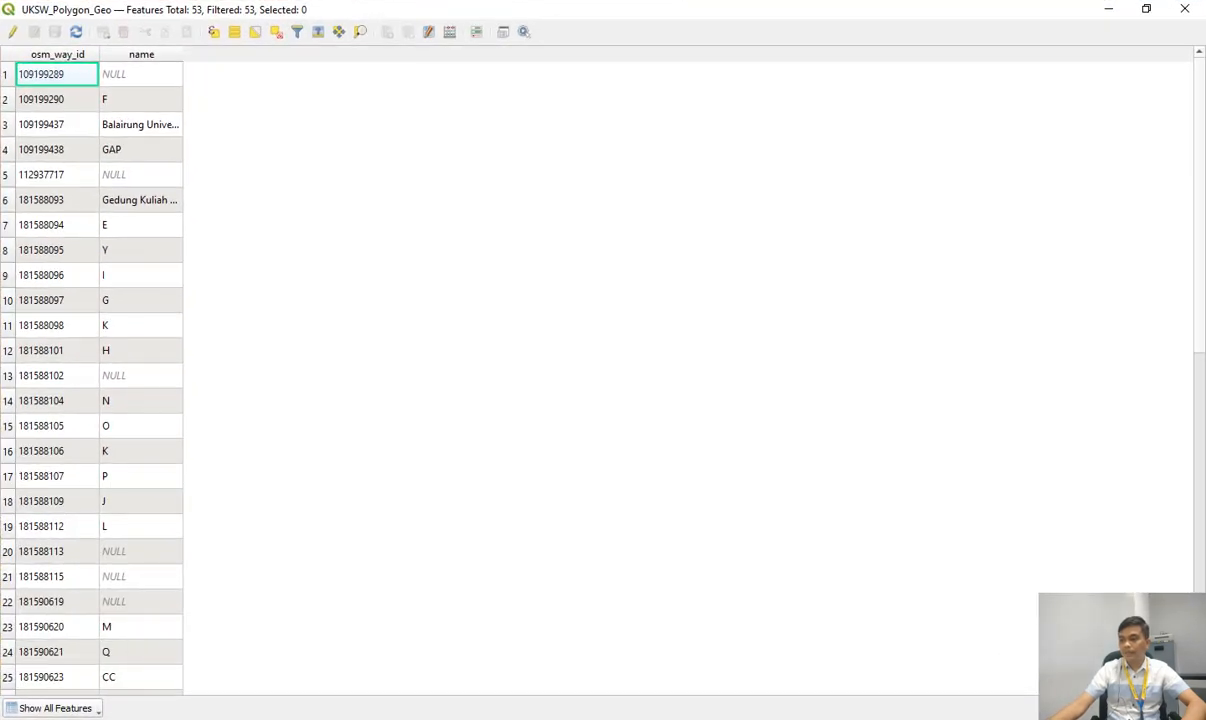
{"action": "mouse_move", "coordinate": [795, 714]}
{"action": "left_click", "coordinate": [745, 640]}
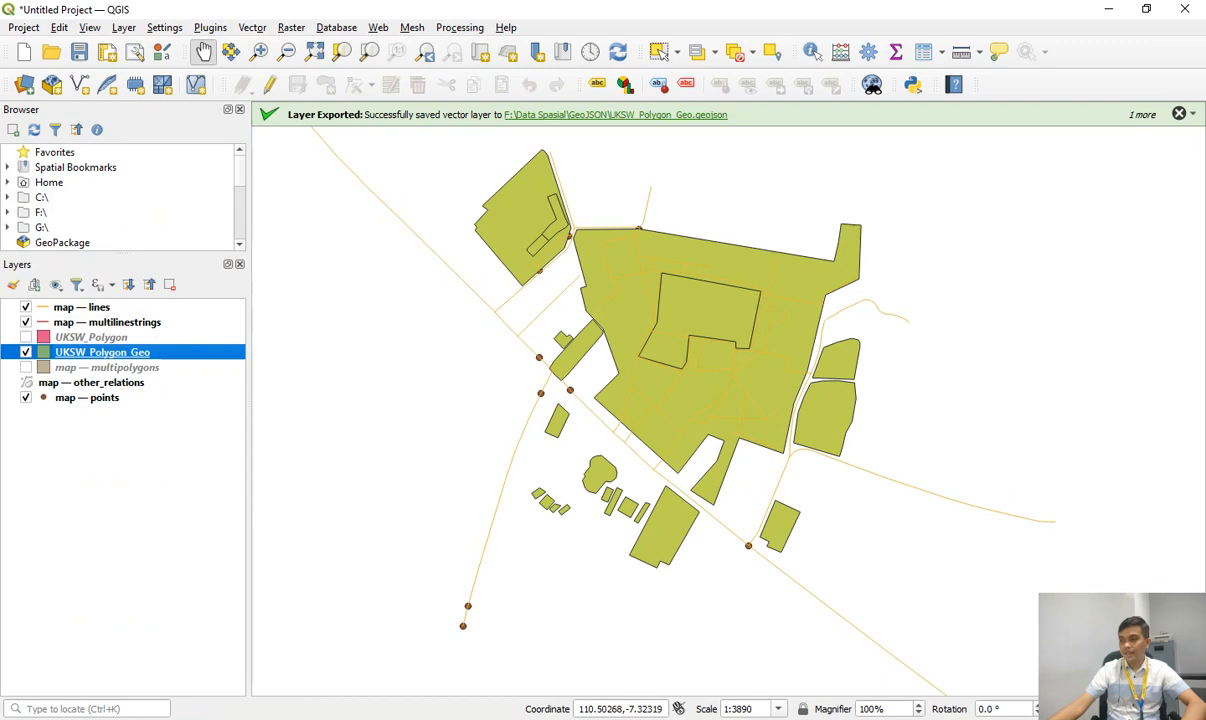
{"action": "left_click", "coordinate": [930, 658]}
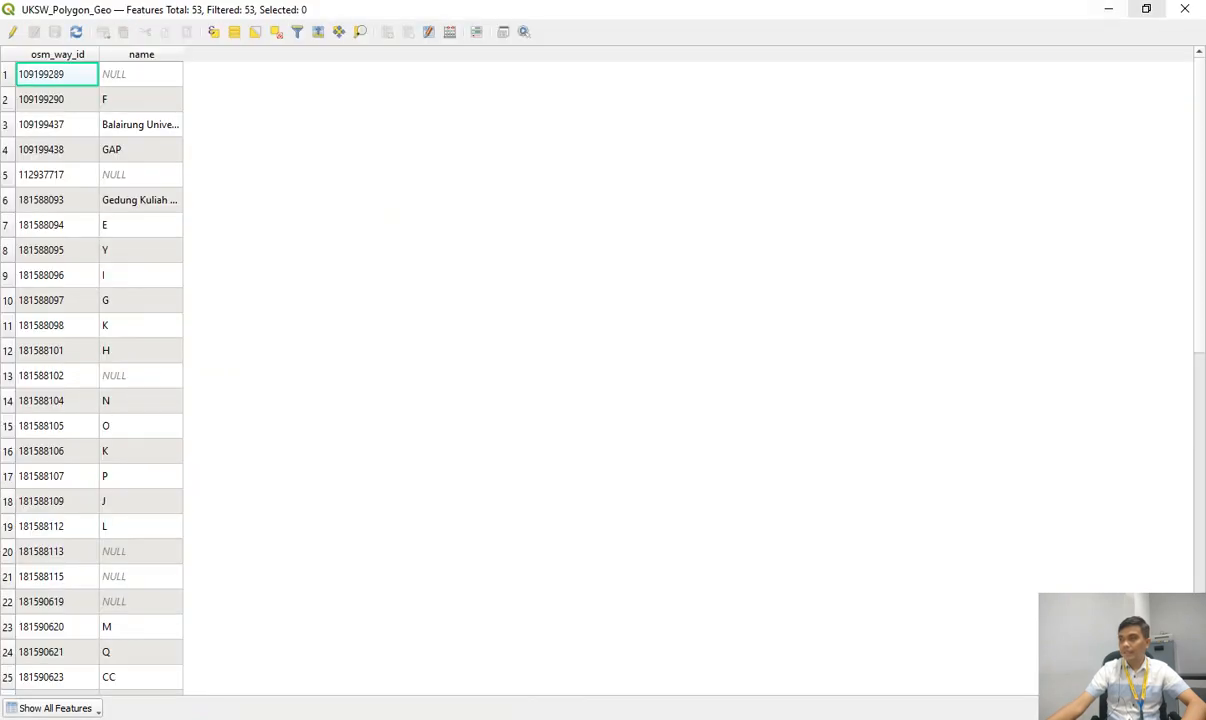
{"action": "left_click", "coordinate": [1146, 8]}
{"action": "left_click_drag", "start_coordinate": [630, 337], "coordinate": [470, 348]}
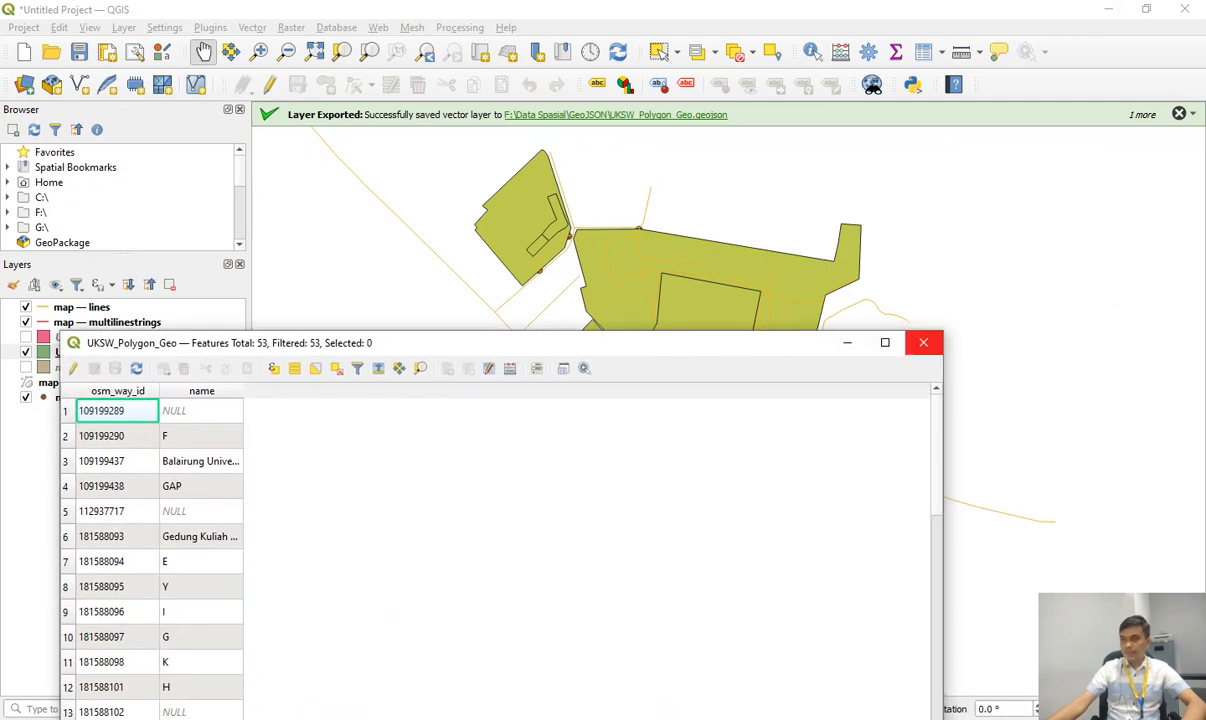
{"action": "left_click", "coordinate": [923, 342]}
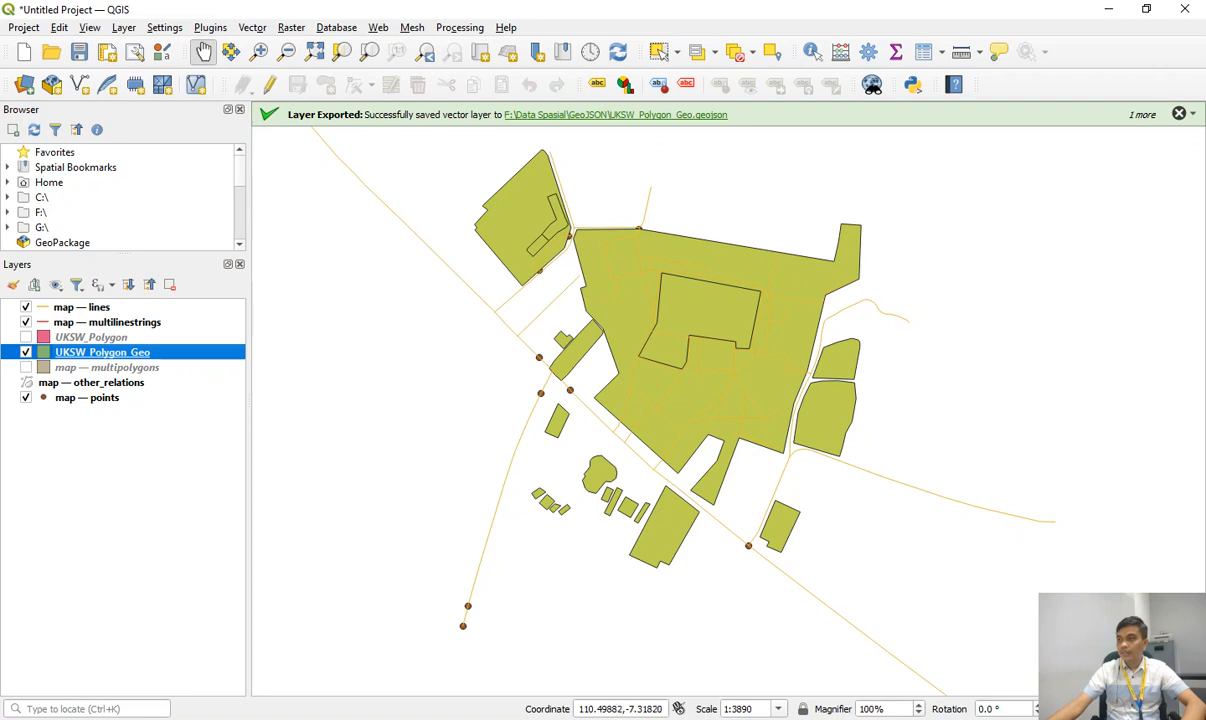
Identify the central campus polygons, the lower eastern plot, the narrow western building and the large northwestern plot to inspect their attributes.
{"action": "left_click_drag", "start_coordinate": [635, 220], "coordinate": [605, 337]}
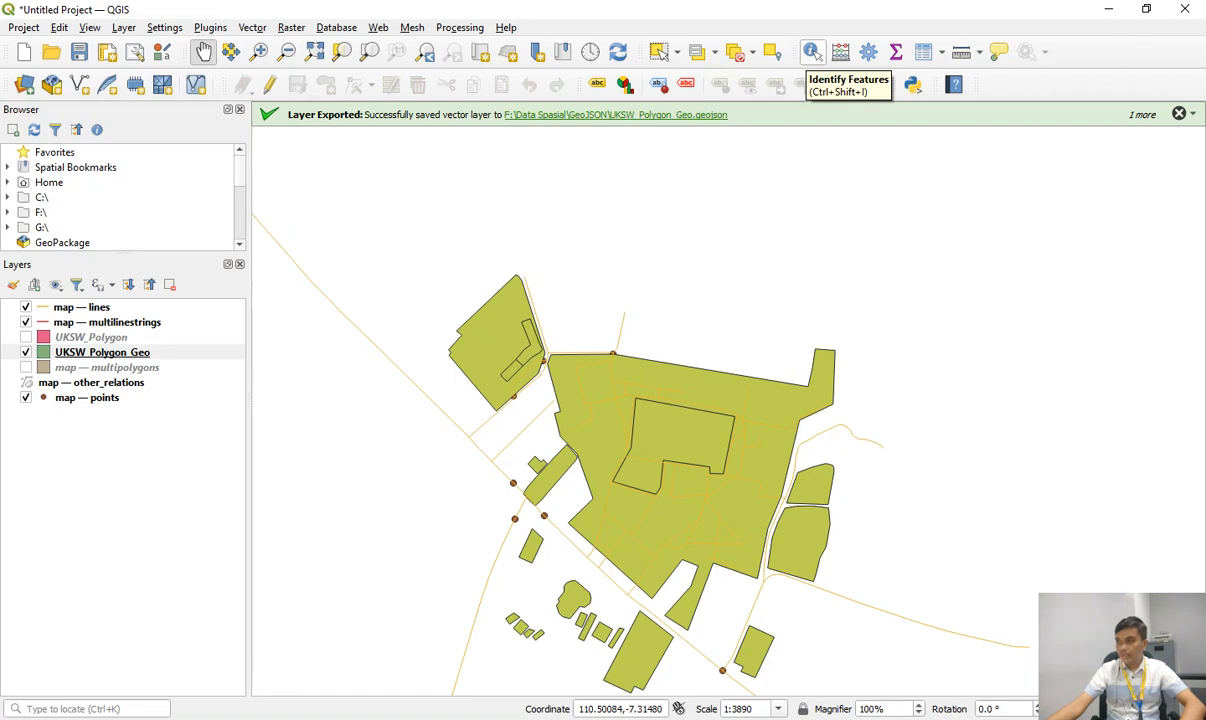
{"action": "left_click", "coordinate": [812, 52]}
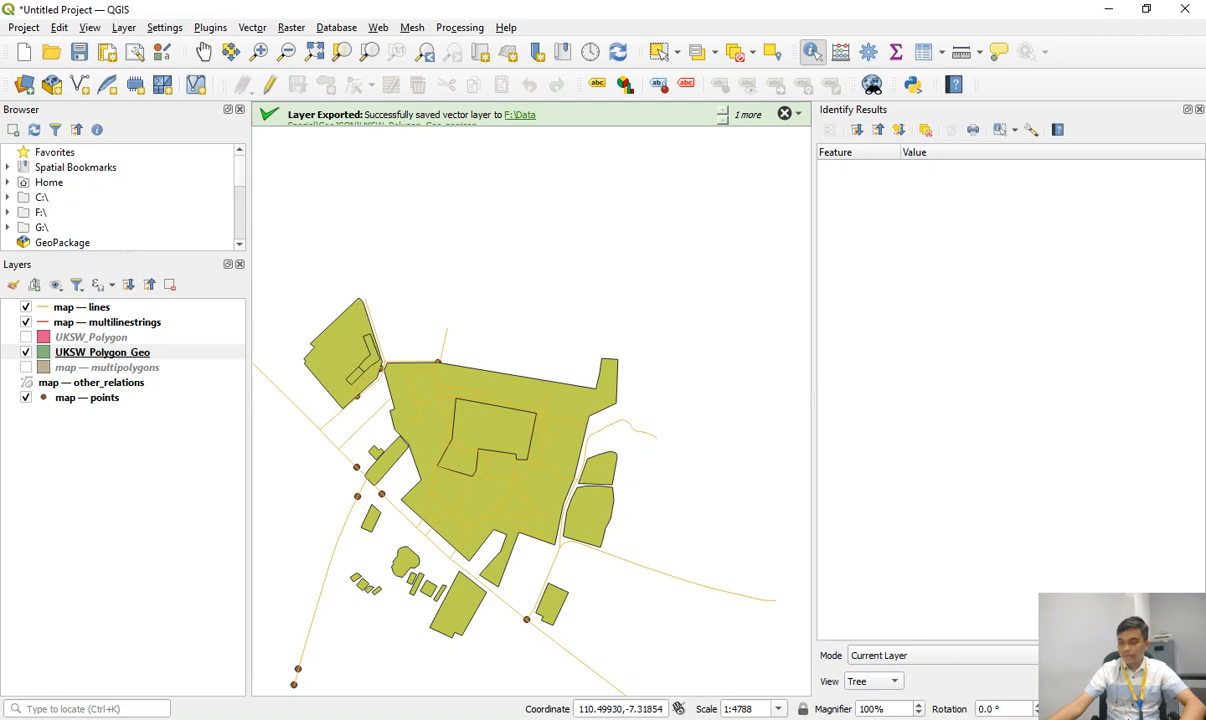
{"action": "left_click", "coordinate": [494, 427]}
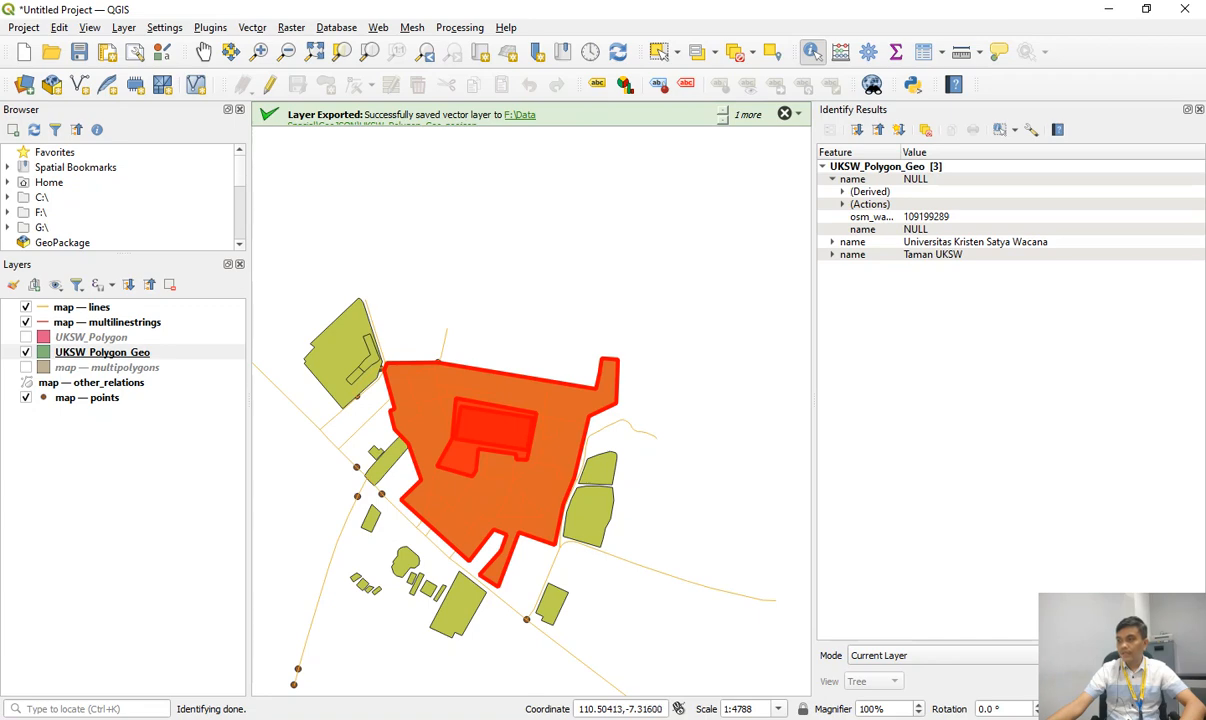
{"action": "left_click", "coordinate": [832, 255]}
{"action": "left_click", "coordinate": [832, 255]}
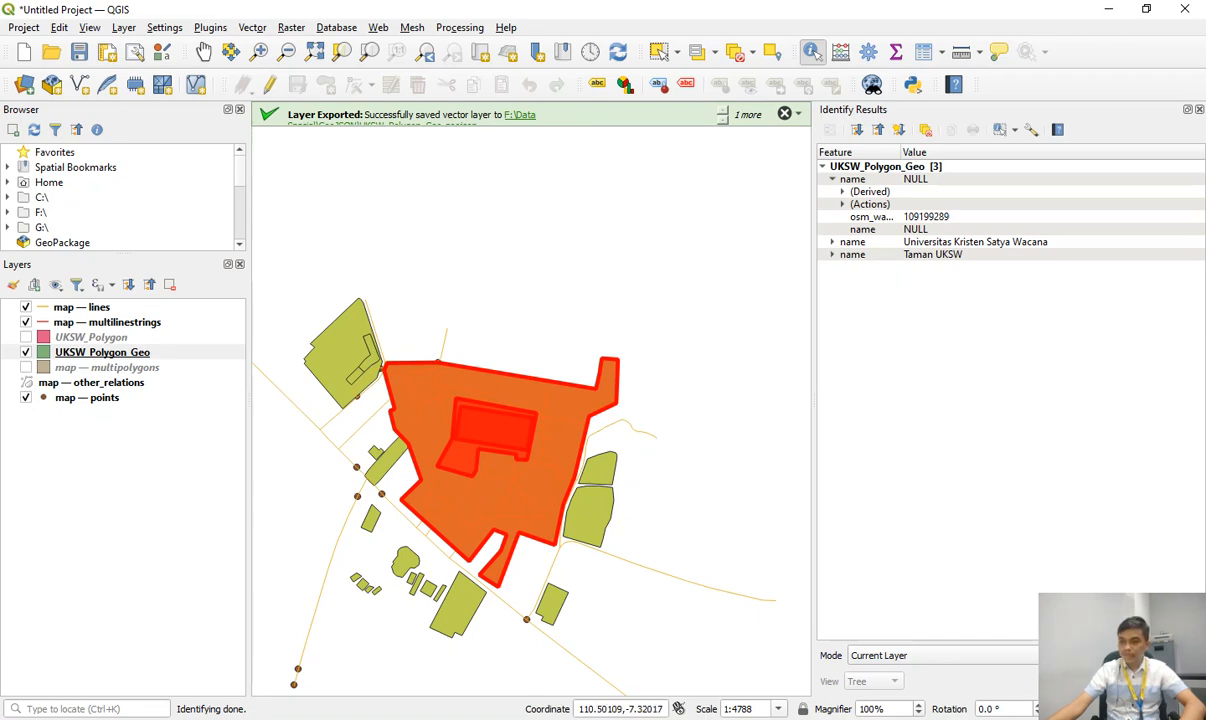
{"action": "left_click", "coordinate": [591, 516]}
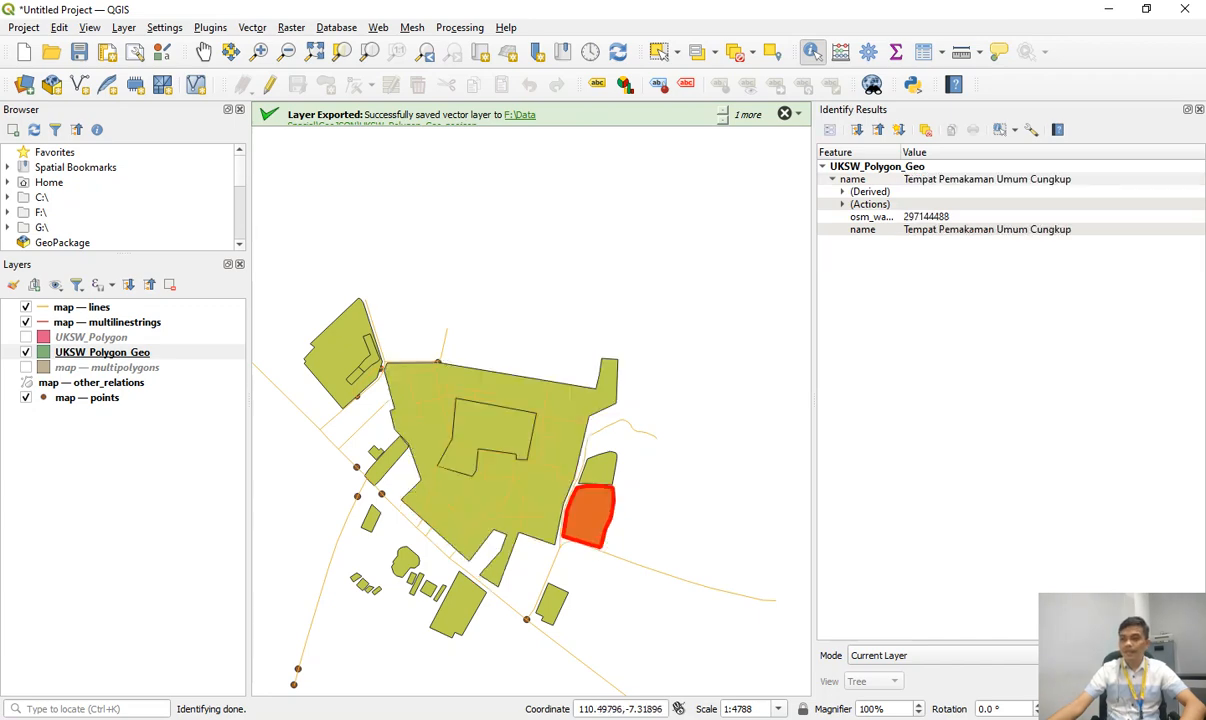
{"action": "left_click", "coordinate": [388, 461]}
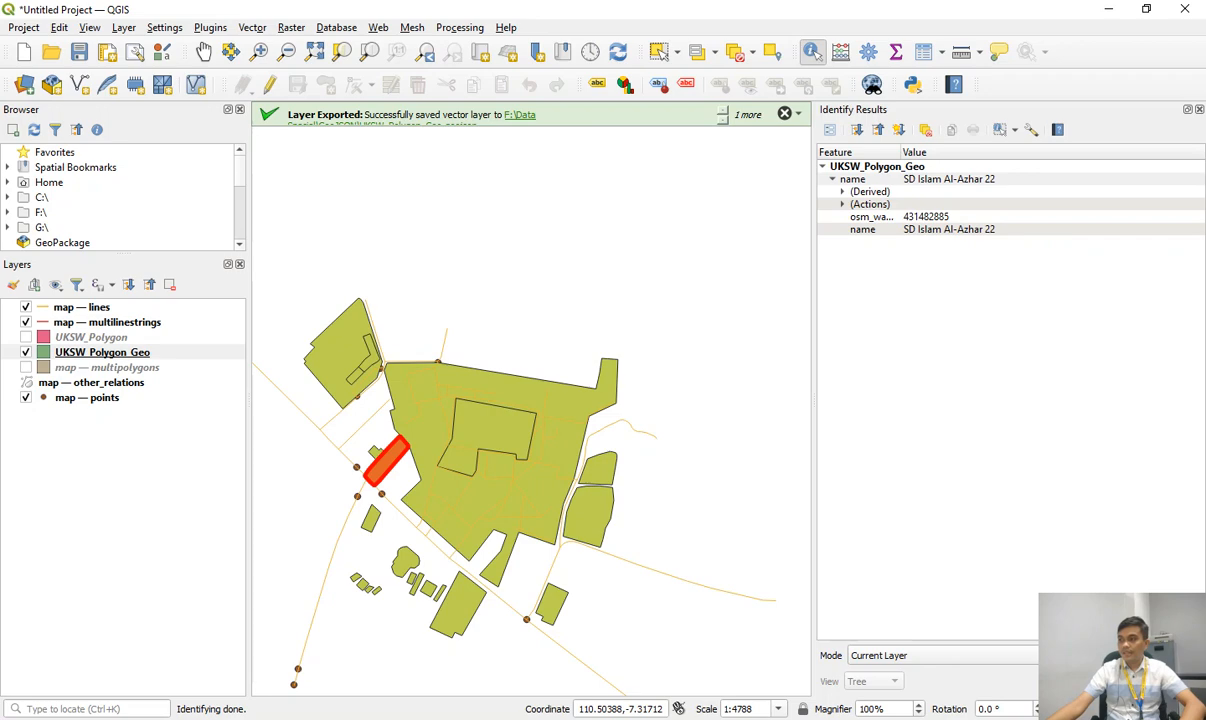
{"action": "left_click", "coordinate": [370, 350]}
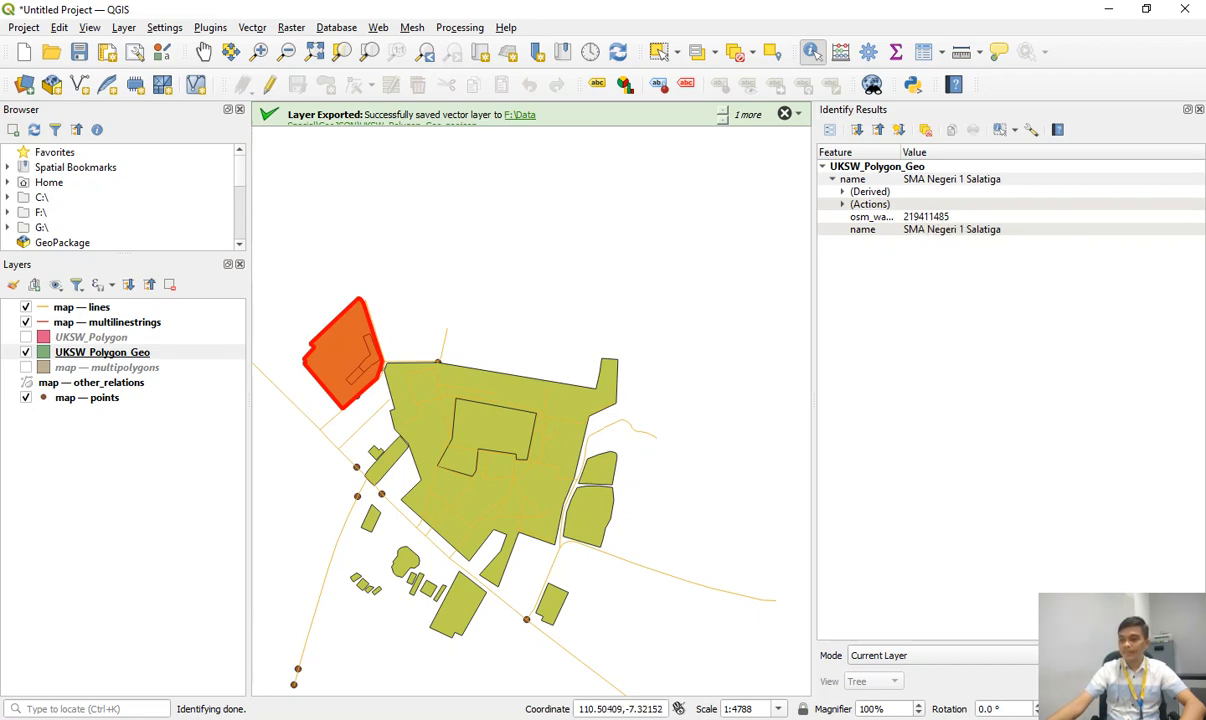
Reopen the UKSW_Polygon_Geo attribute table, examine the feature names across its rows, and minimize it.
{"action": "right_click", "coordinate": [105, 350]}
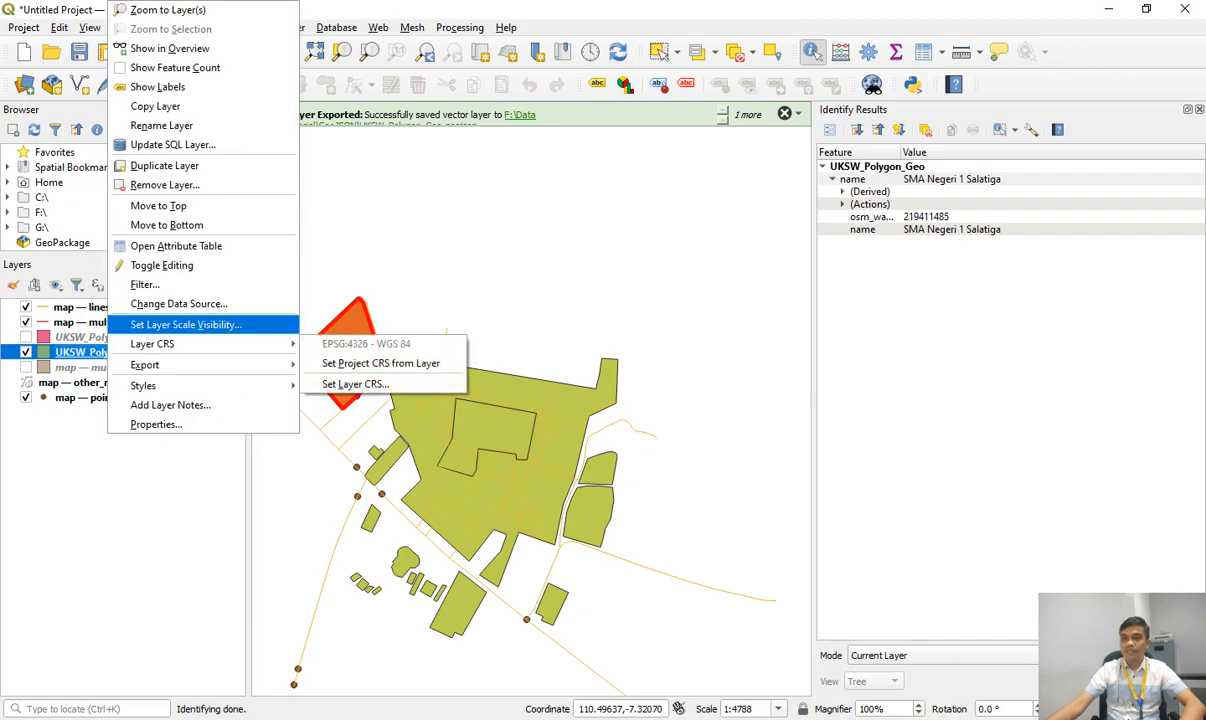
{"action": "left_click", "coordinate": [176, 245]}
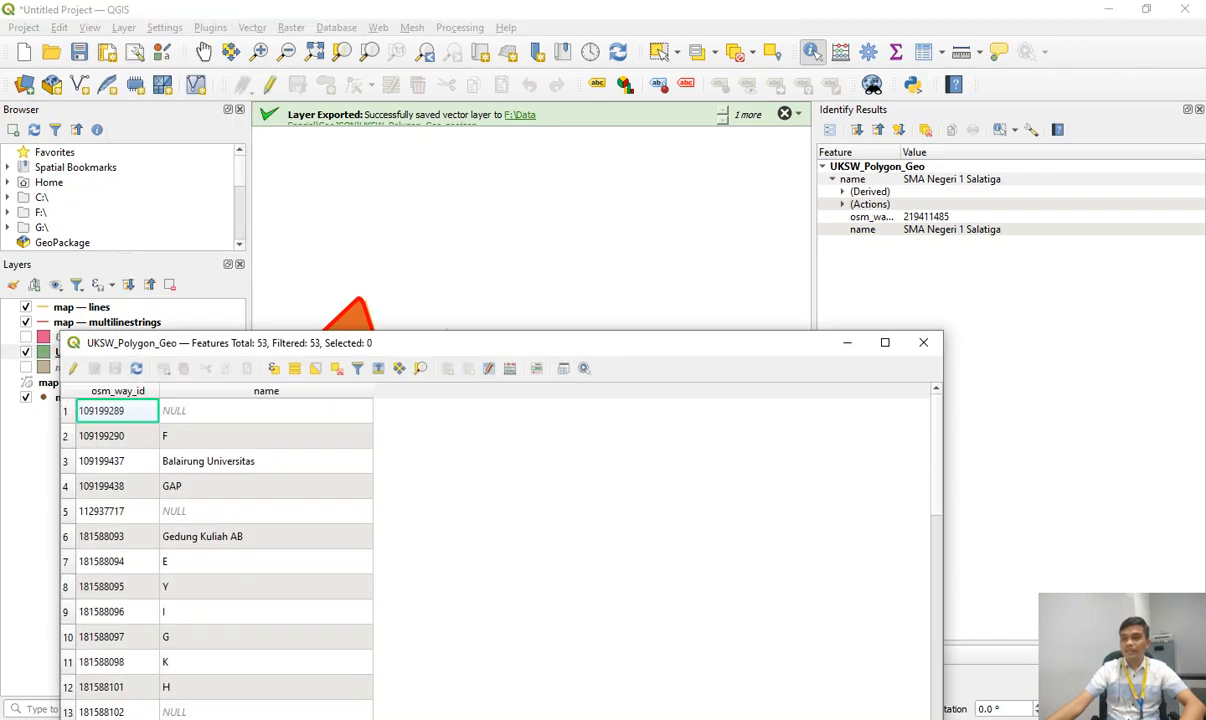
{"action": "left_click_drag", "start_coordinate": [333, 343], "coordinate": [431, 116]}
{"action": "scroll", "coordinate": [600, 380], "scroll_direction": "down", "scroll_amount": 12}
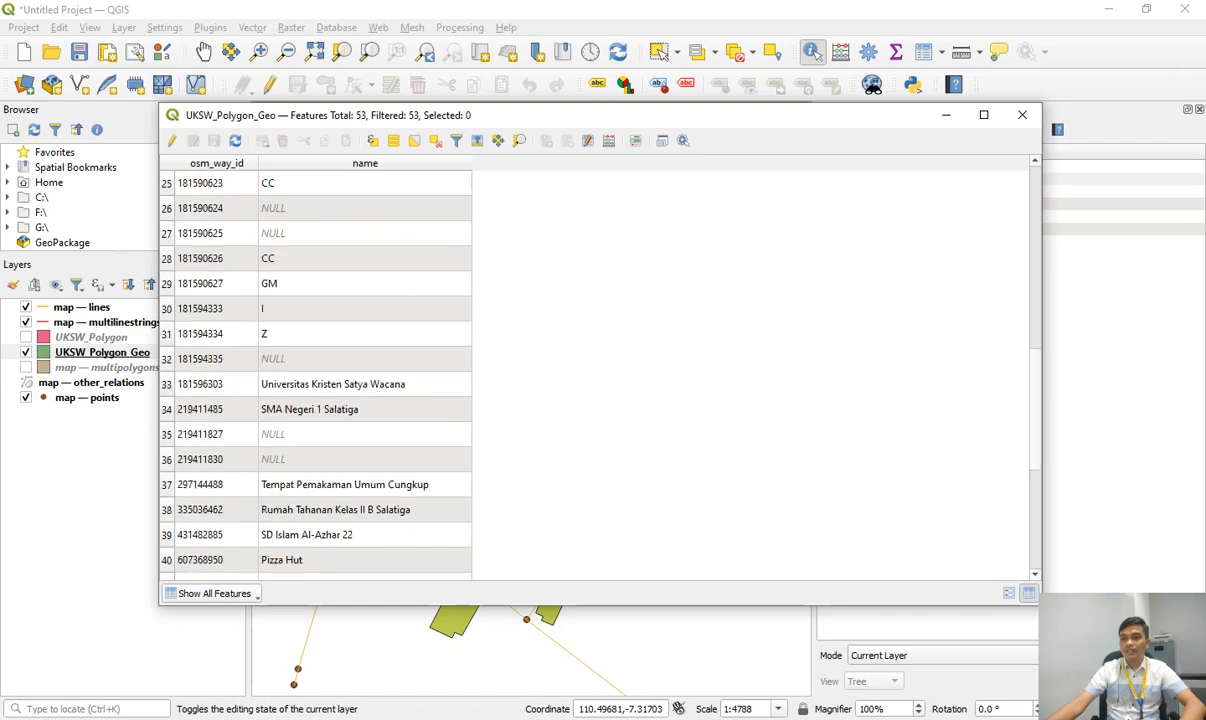
{"action": "scroll", "coordinate": [600, 380], "scroll_direction": "up", "scroll_amount": 1}
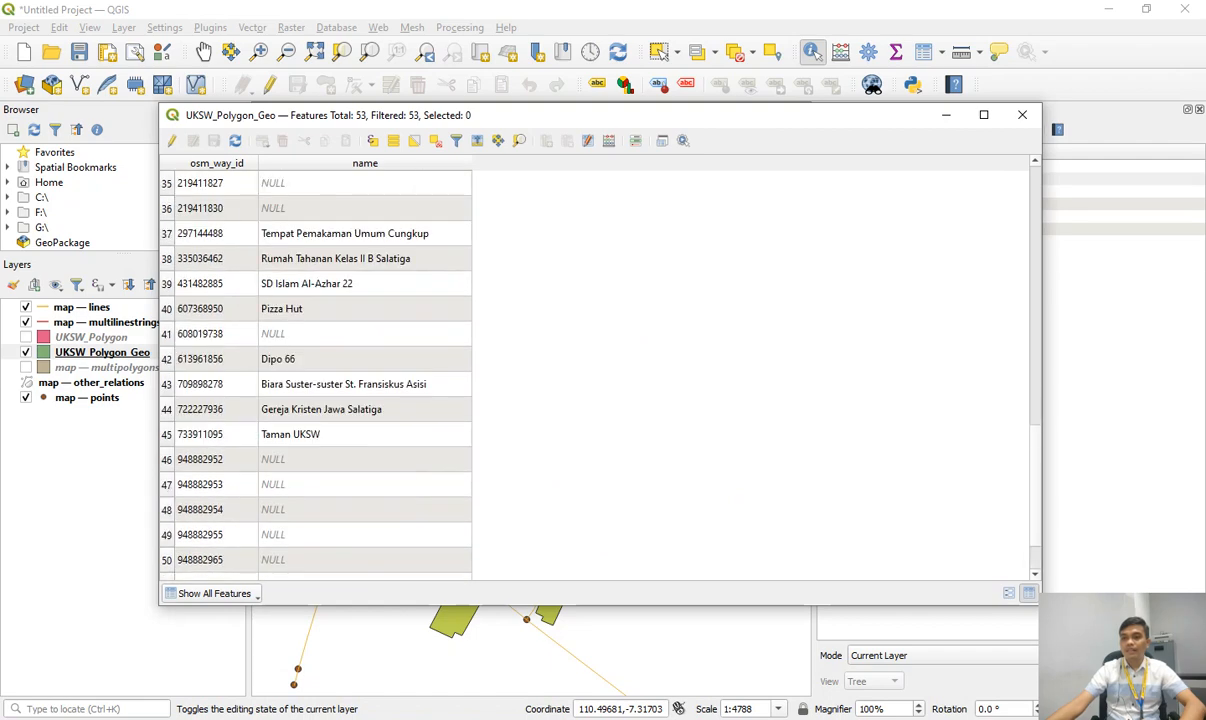
{"action": "scroll", "coordinate": [600, 370], "scroll_direction": "up", "scroll_amount": 11}
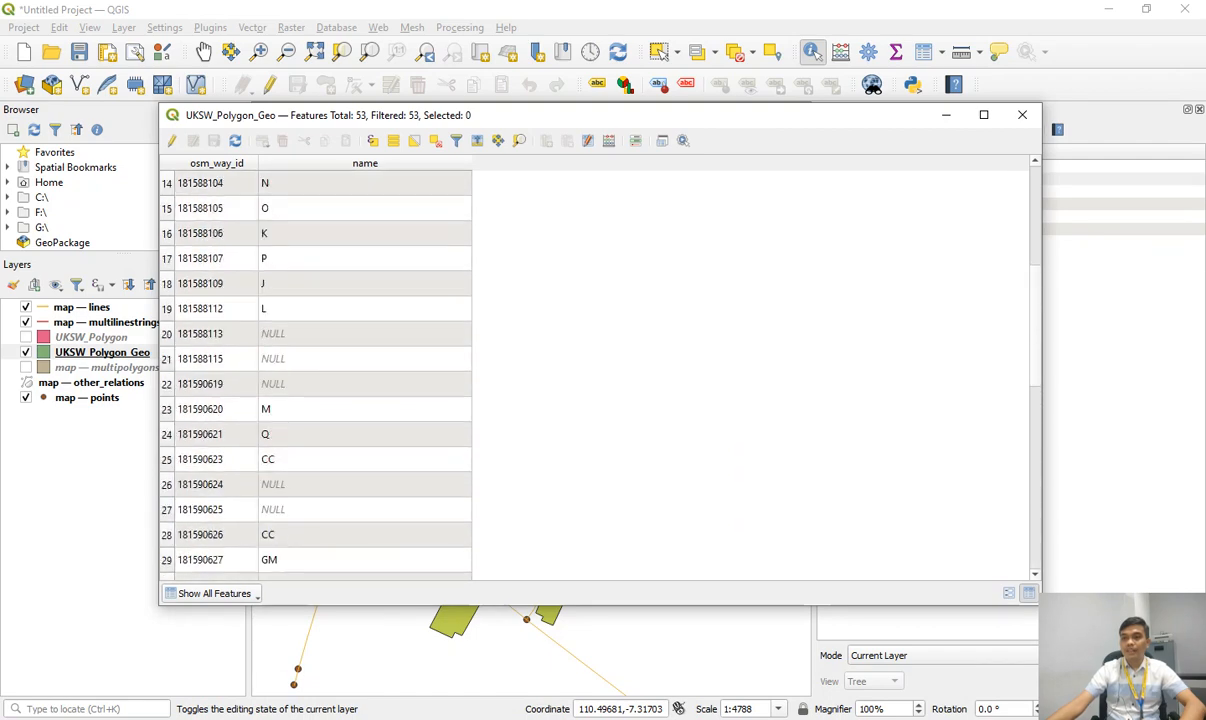
{"action": "scroll", "coordinate": [600, 370], "scroll_direction": "down", "scroll_amount": 12}
{"action": "scroll", "coordinate": [600, 370], "scroll_direction": "up", "scroll_amount": 3}
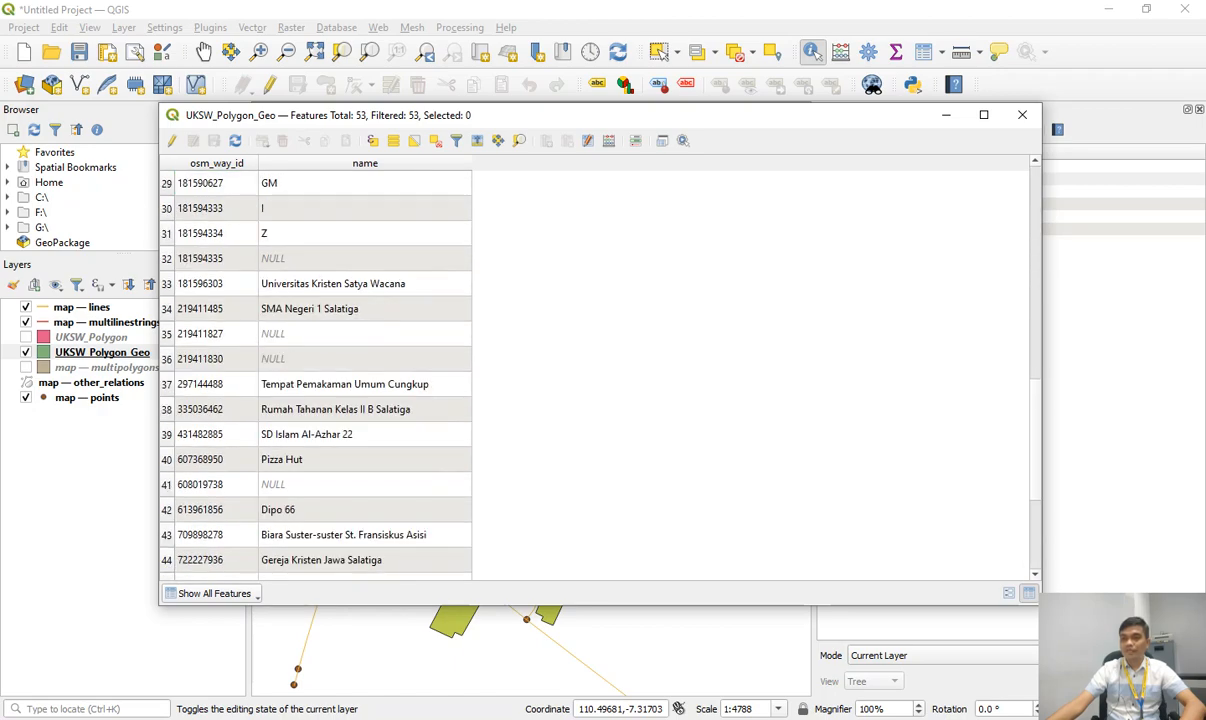
{"action": "left_click", "coordinate": [946, 114]}
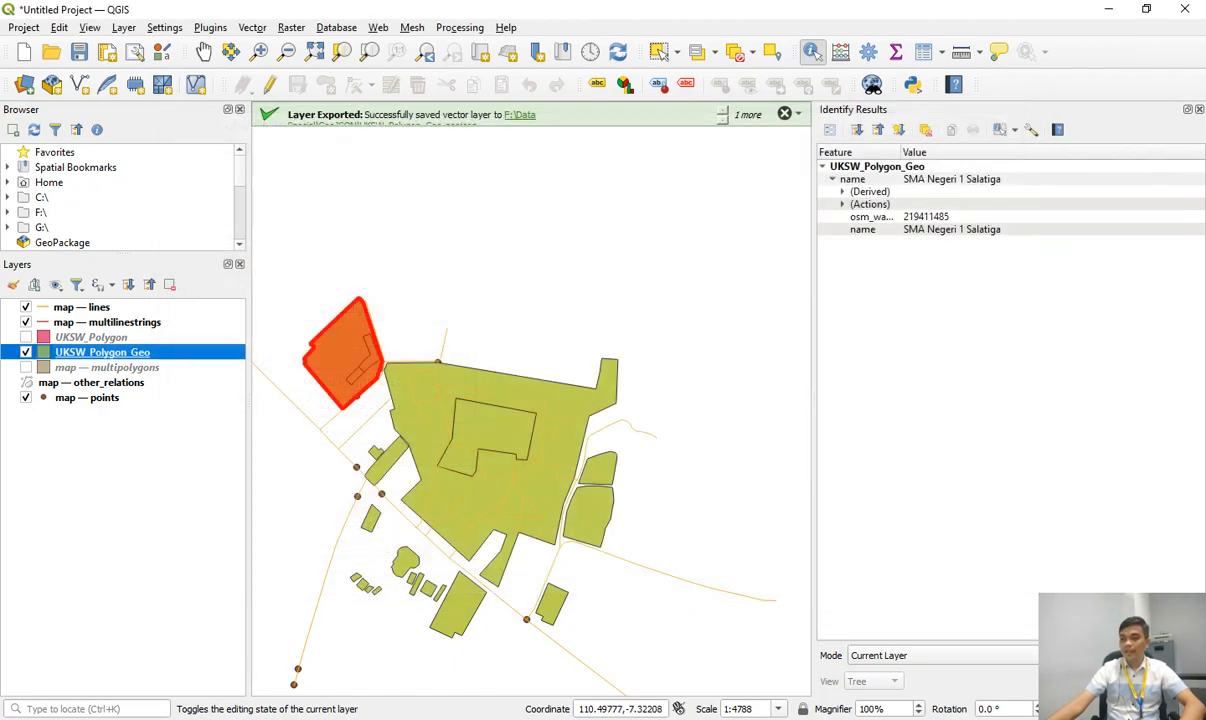
Open UKSW_Polygon_Geo.geojson from the GeoJSON folder in Notepad and examine each feature's properties.
{"action": "mouse_move", "coordinate": [471, 716]}
{"action": "left_click", "coordinate": [380, 655]}
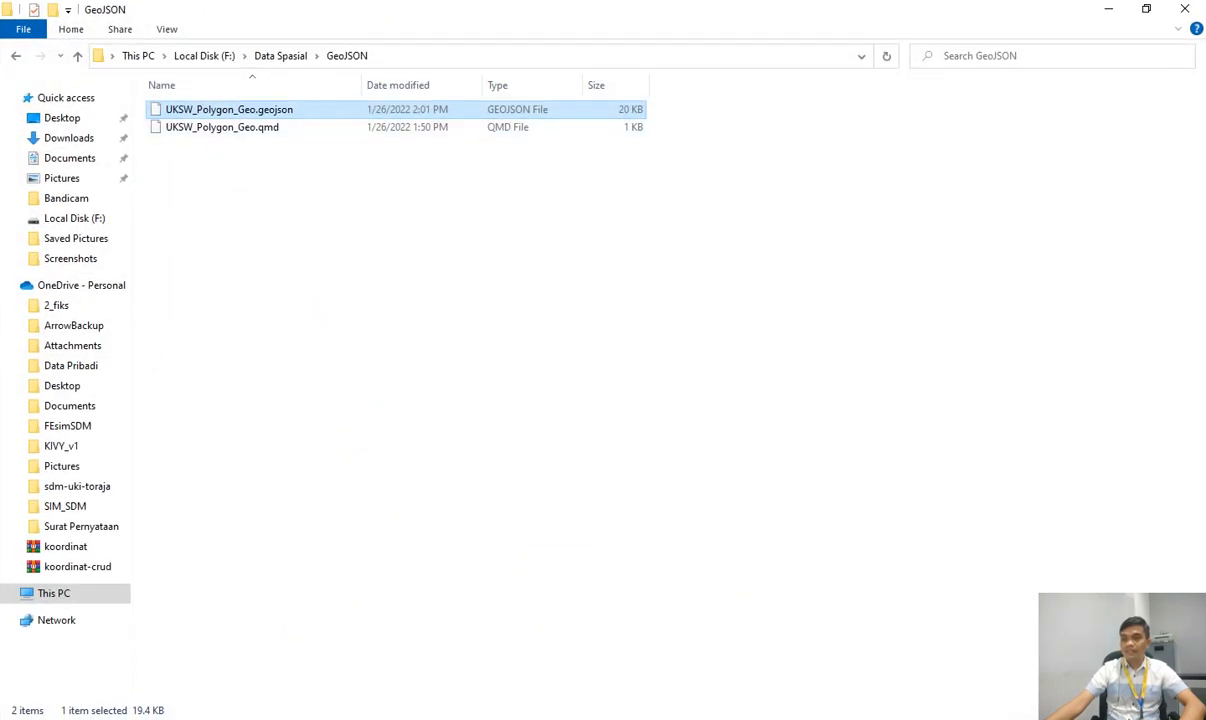
{"action": "key", "text": "super+s"}
{"action": "type", "text": "note"}
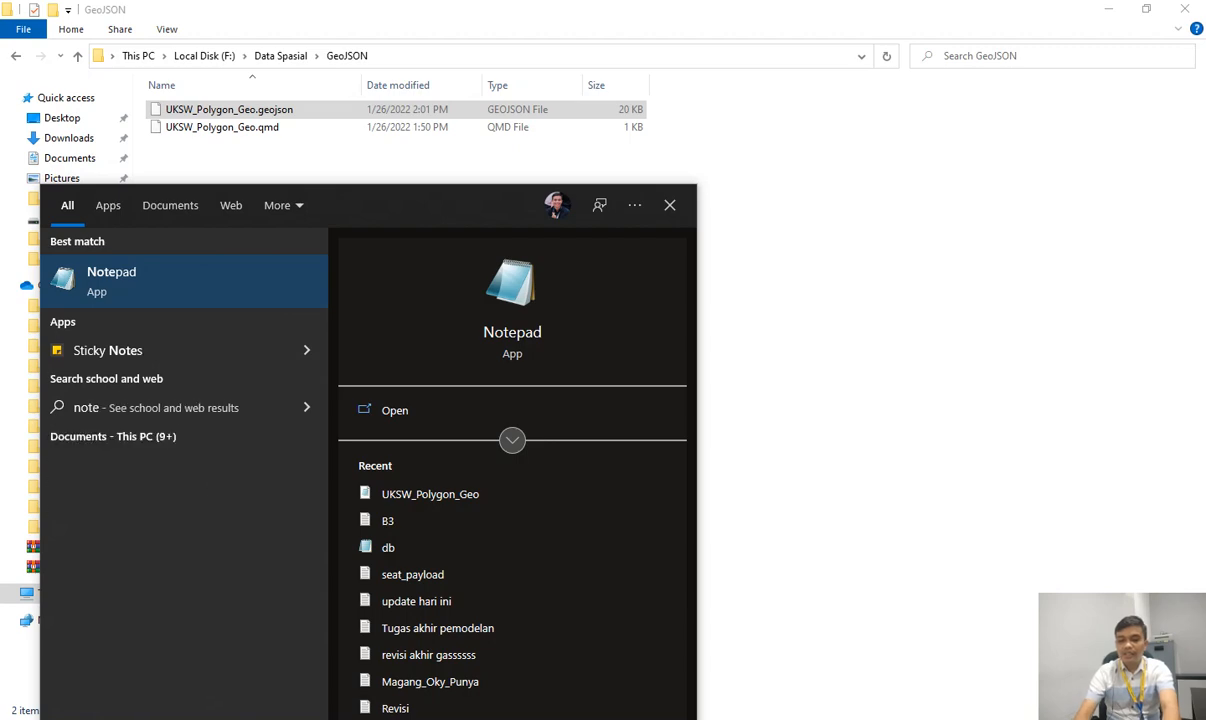
{"action": "key", "text": "Return"}
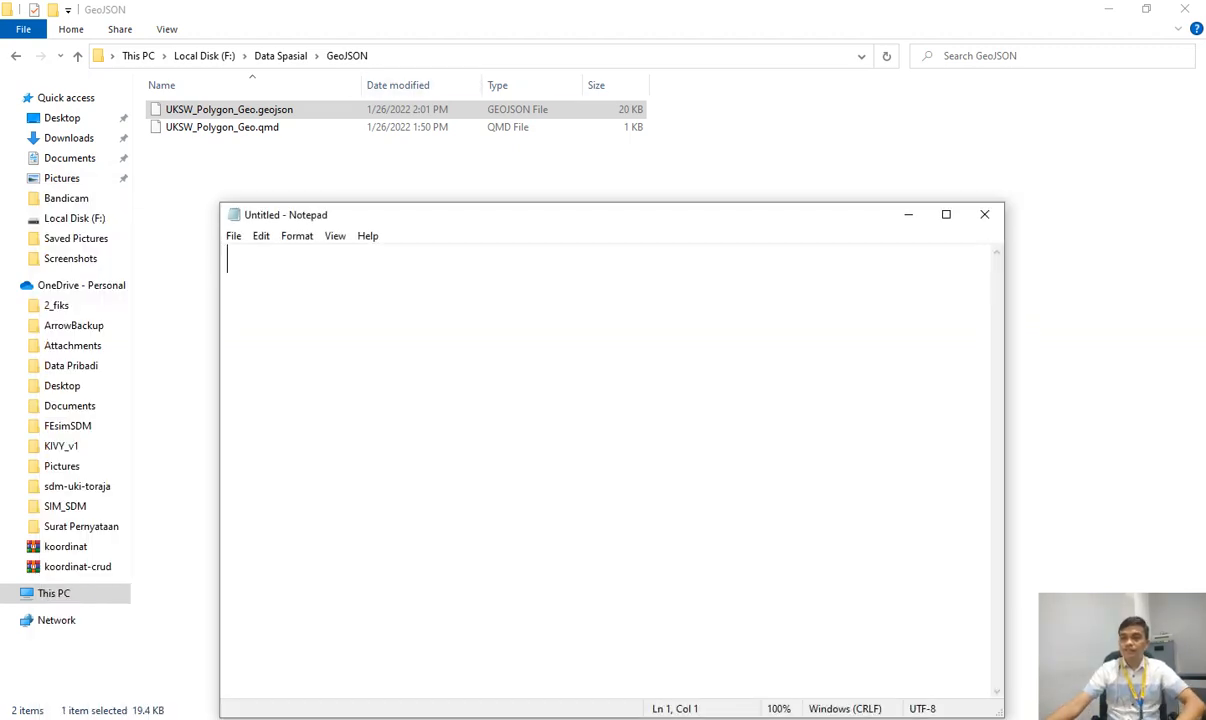
{"action": "left_click_drag", "start_coordinate": [522, 162], "coordinate": [520, 400]}
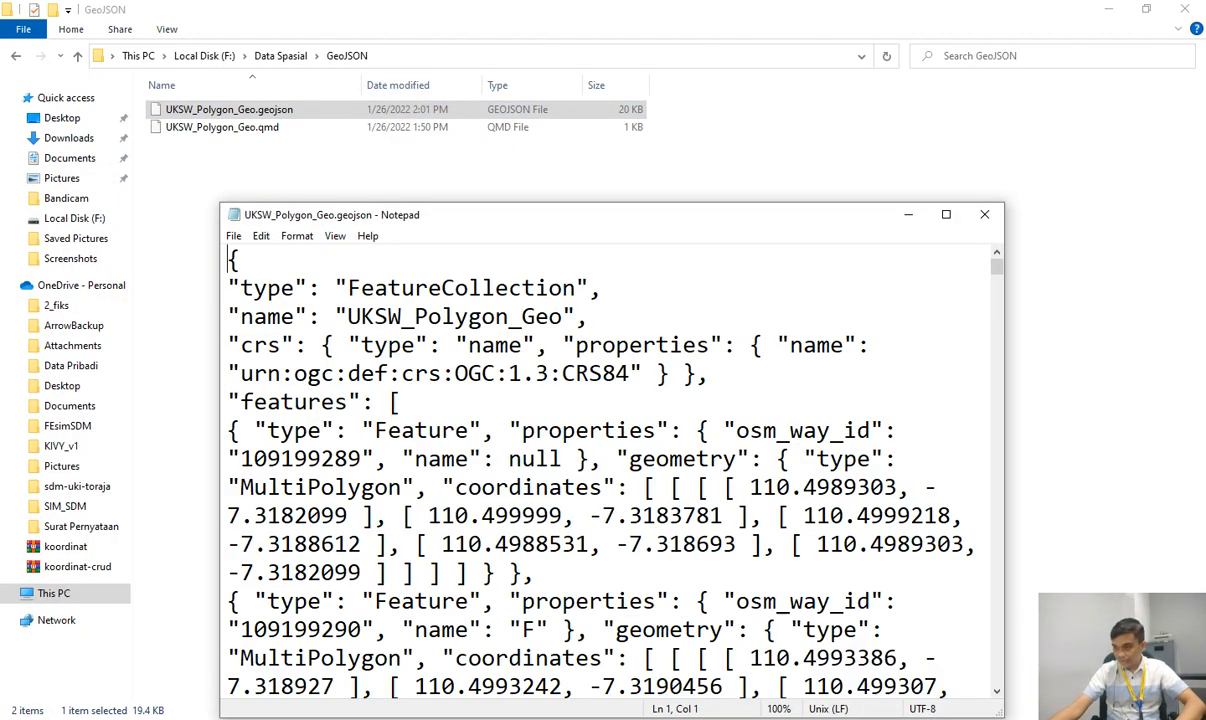
{"action": "scroll", "coordinate": [610, 470], "scroll_direction": "down", "scroll_amount": 3}
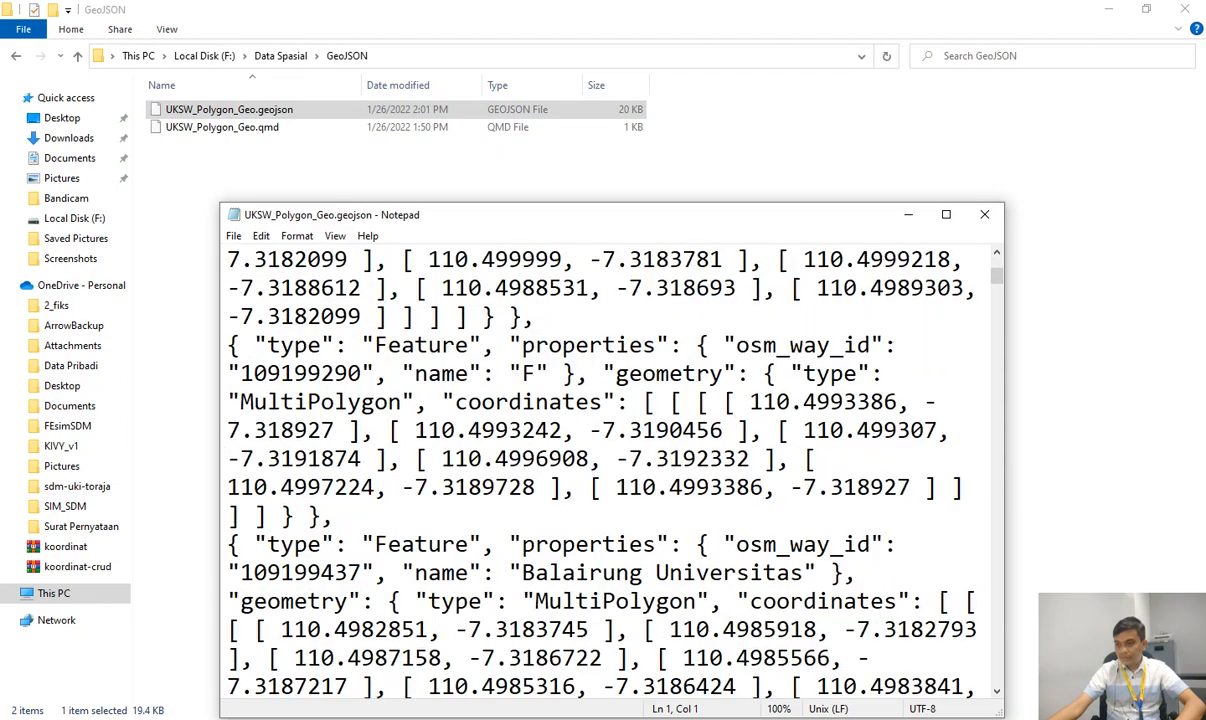
Examine the building name properties in UKSW_Polygon_Geo.geojson, such as Balairung Universitas and Gedung Kuliah AB, and close the file.
{"action": "left_click_drag", "start_coordinate": [536, 572], "coordinate": [803, 572]}
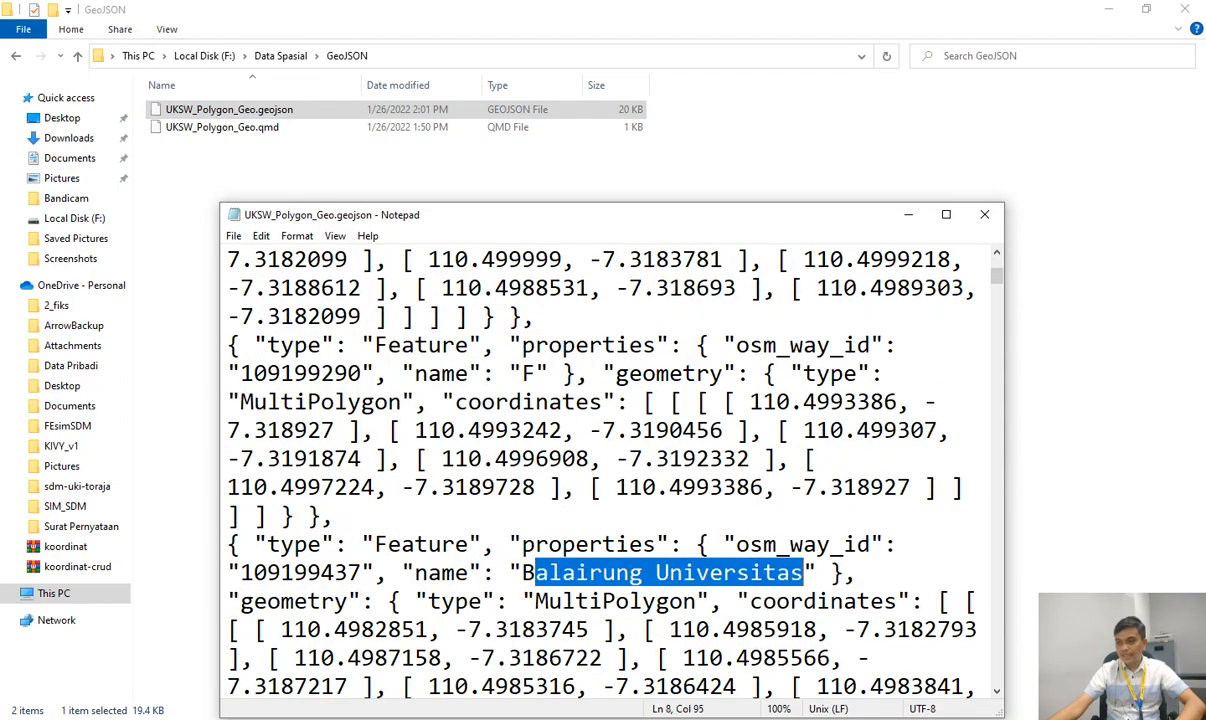
{"action": "scroll", "coordinate": [803, 572], "scroll_direction": "down", "scroll_amount": 3}
{"action": "scroll", "coordinate": [610, 470], "scroll_direction": "down", "scroll_amount": 5}
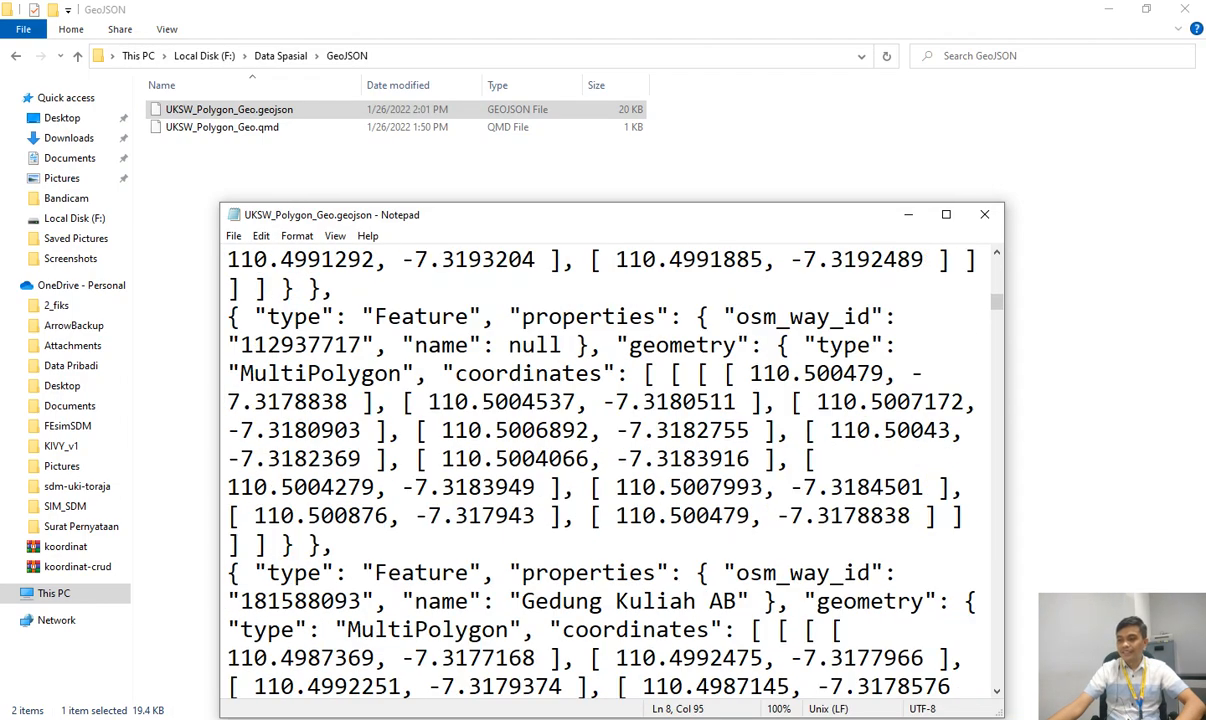
{"action": "left_click_drag", "start_coordinate": [522, 601], "coordinate": [736, 601]}
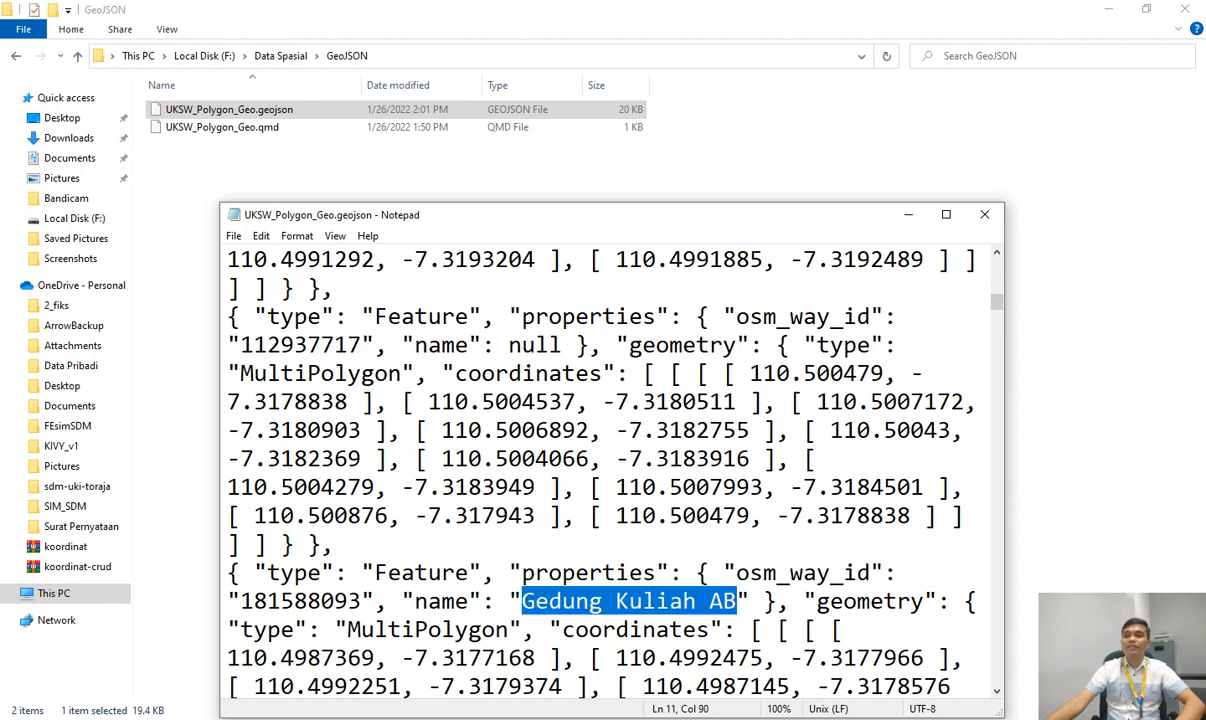
{"action": "left_click", "coordinate": [984, 214]}
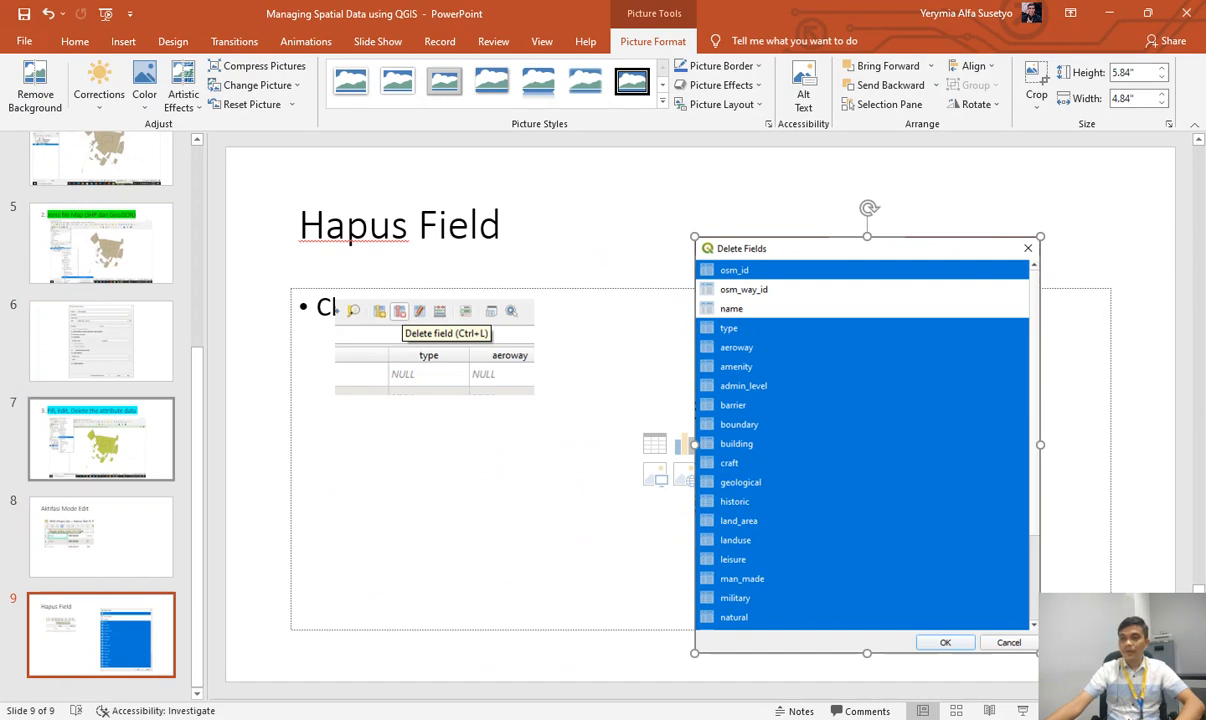
Switch to PowerPoint and highlight the "Add new attribute data" item on the Course slide in magenta.
{"action": "scroll", "coordinate": [100, 400], "scroll_direction": "up", "scroll_amount": 3}
{"action": "left_click", "coordinate": [100, 236]}
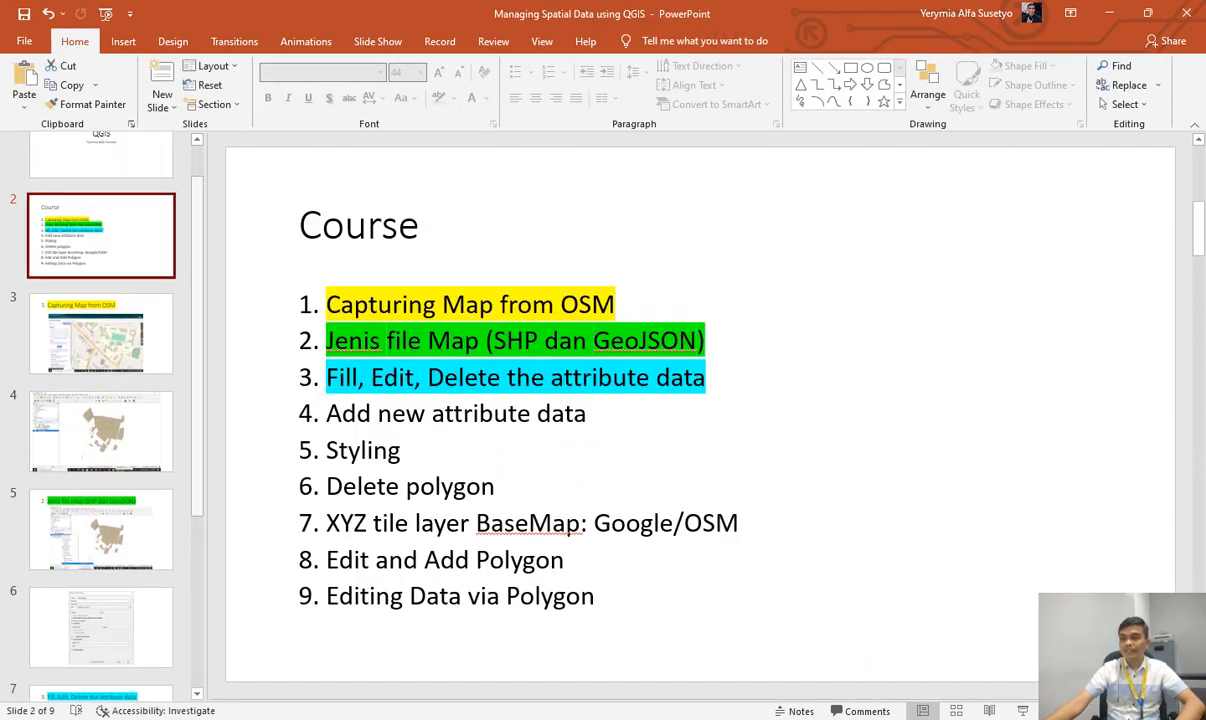
{"action": "left_click", "coordinate": [352, 377]}
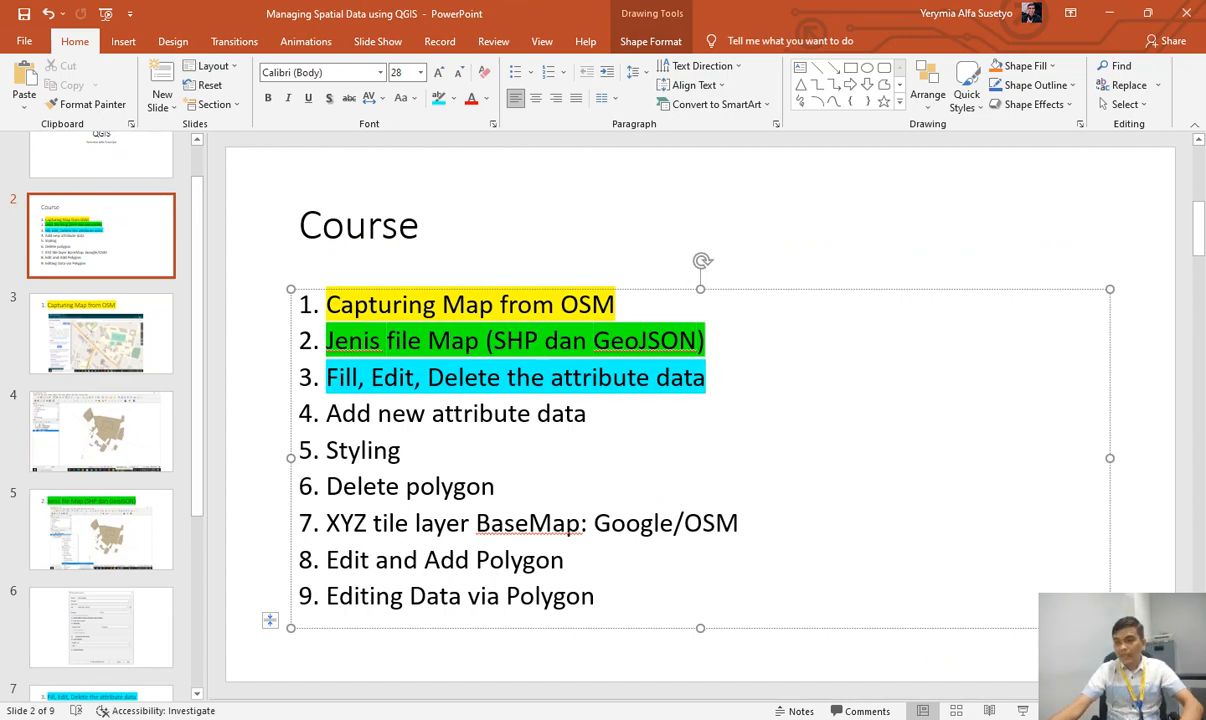
{"action": "left_click_drag", "start_coordinate": [588, 413], "coordinate": [320, 413]}
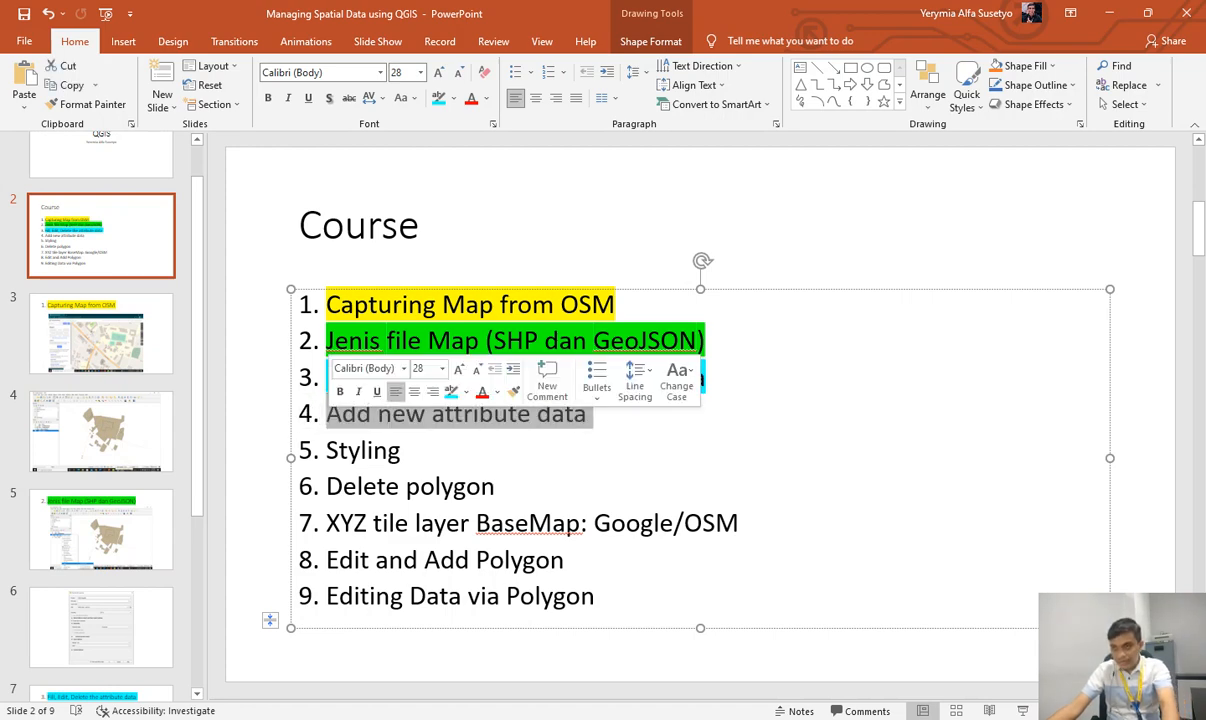
{"action": "left_click", "coordinate": [453, 98]}
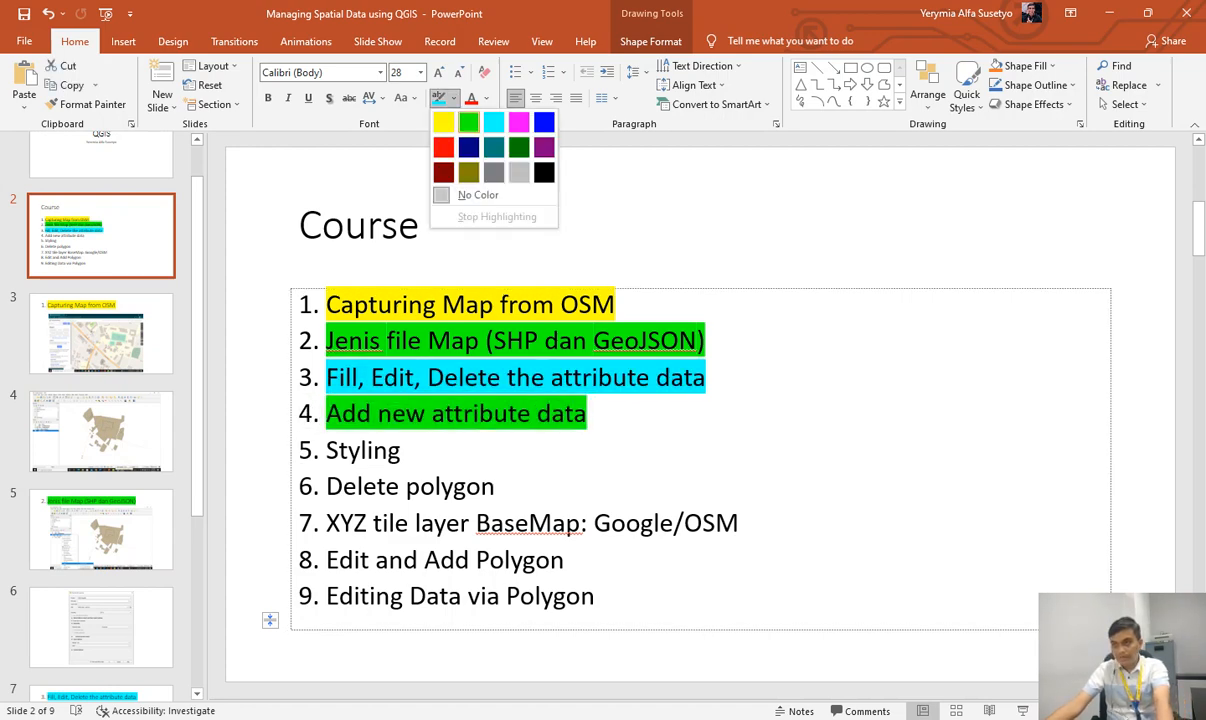
{"action": "left_click", "coordinate": [518, 122]}
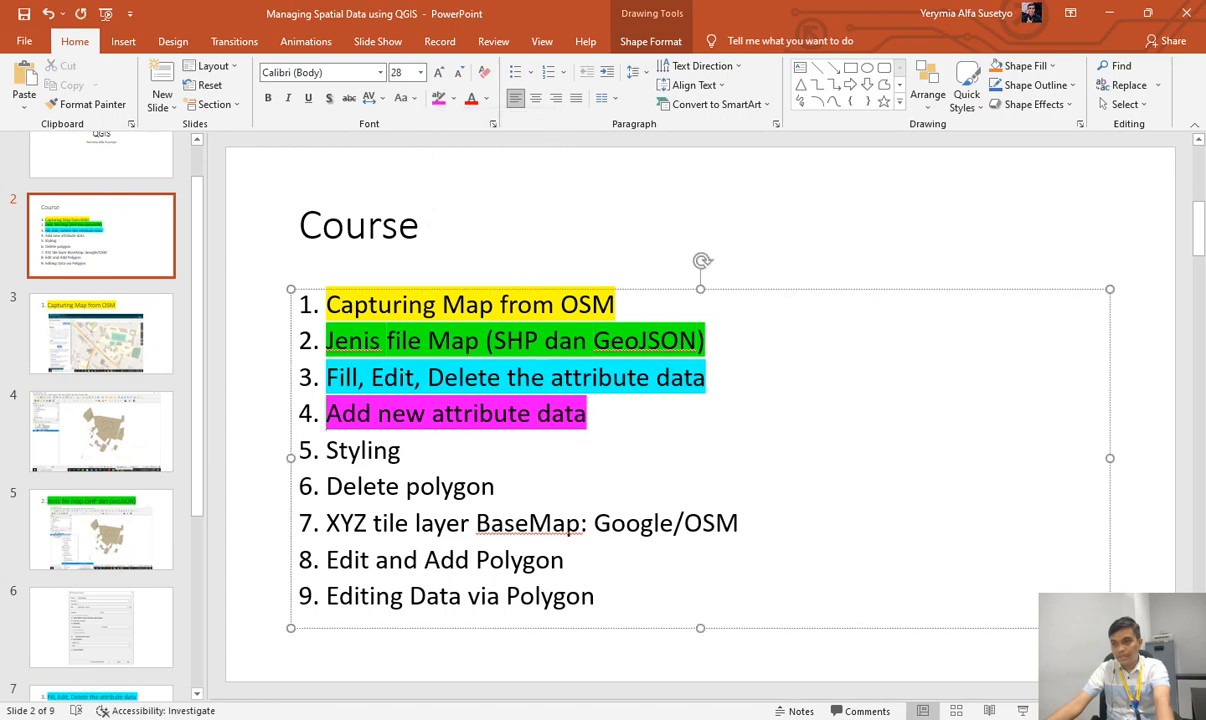
{"action": "left_click", "coordinate": [401, 450]}
Add a slide after the Hapus Field slide and copy the highlighted item into its title as "4. Add new attribute data".
{"action": "left_click_drag", "start_coordinate": [587, 413], "coordinate": [324, 413]}
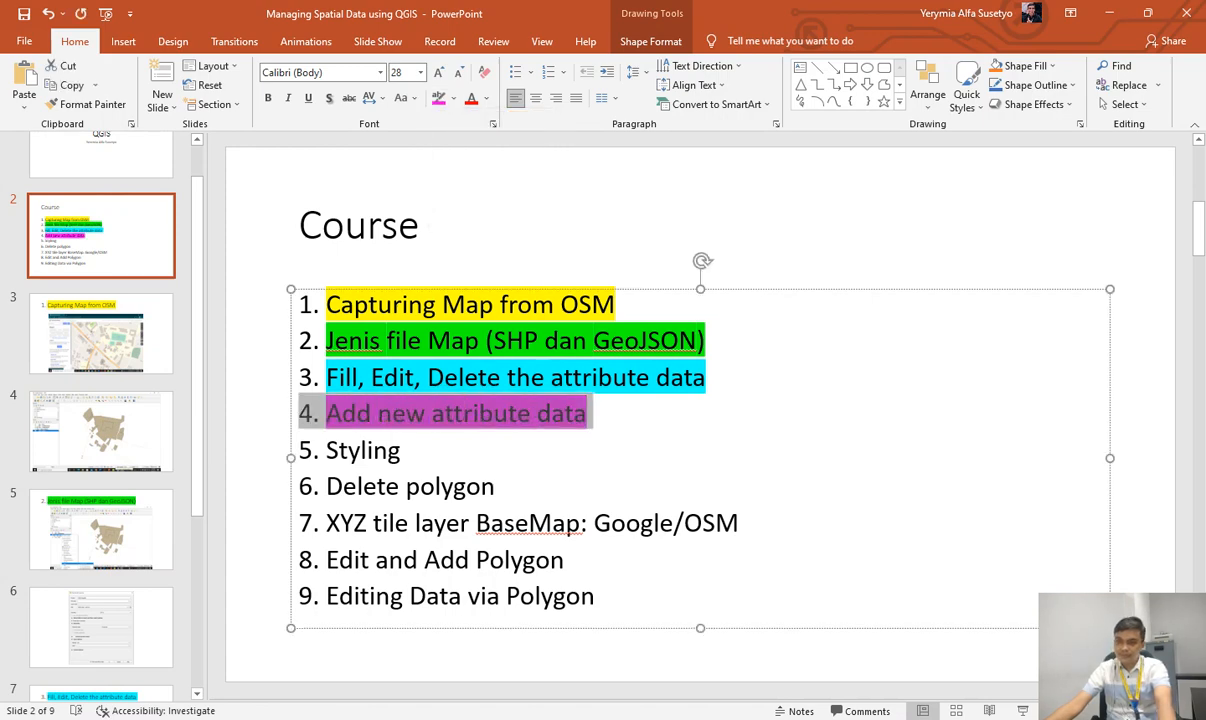
{"action": "scroll", "coordinate": [100, 400], "scroll_direction": "down", "scroll_amount": 3}
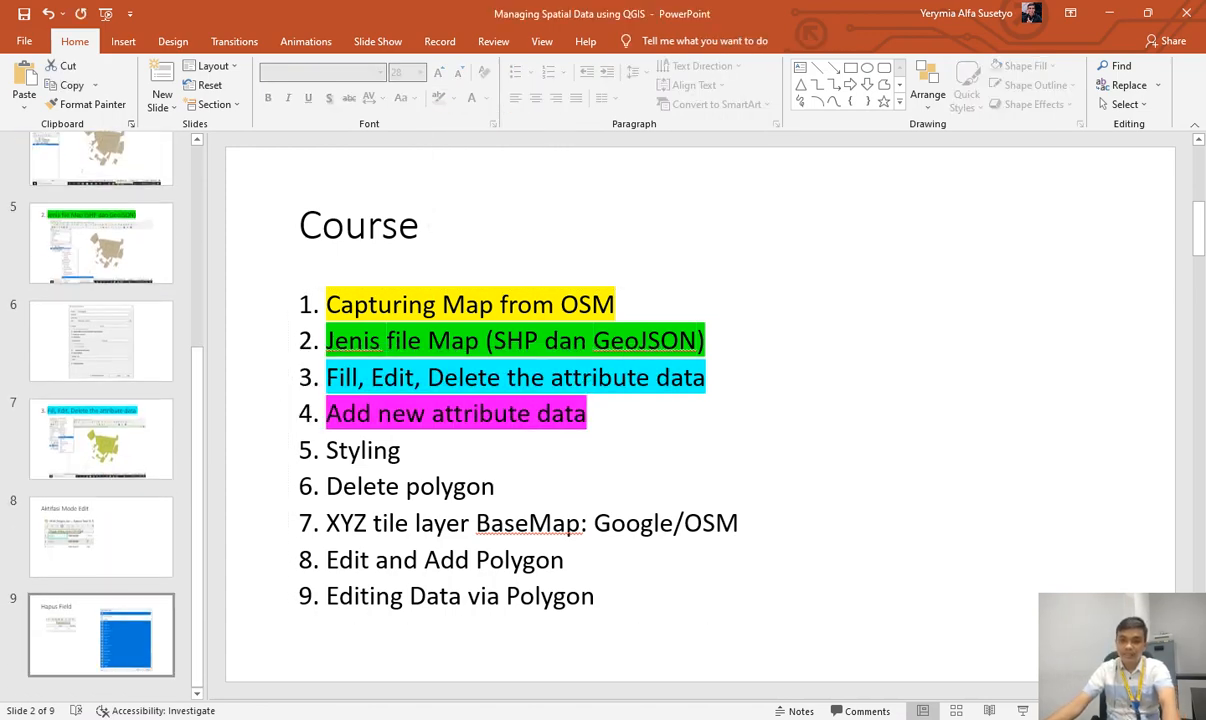
{"action": "left_click", "coordinate": [103, 630]}
{"action": "left_click", "coordinate": [162, 74]}
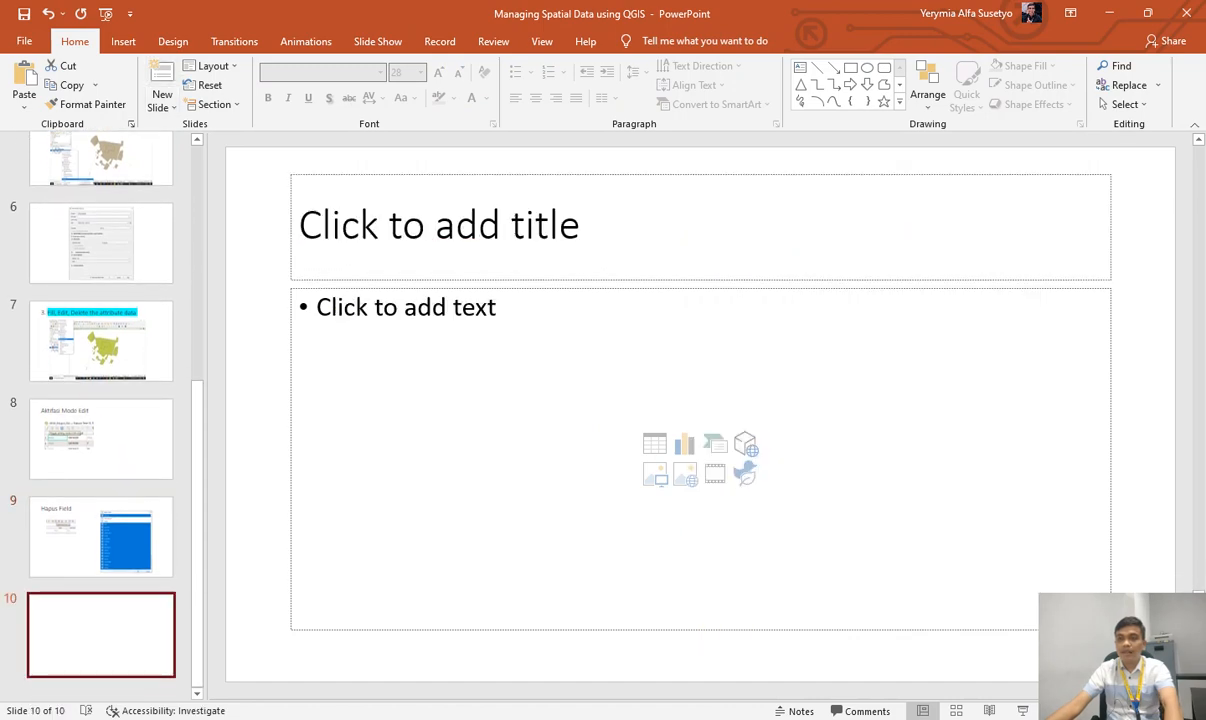
{"action": "left_click", "coordinate": [440, 226]}
{"action": "type", "text": "4. Add new attribute data"}
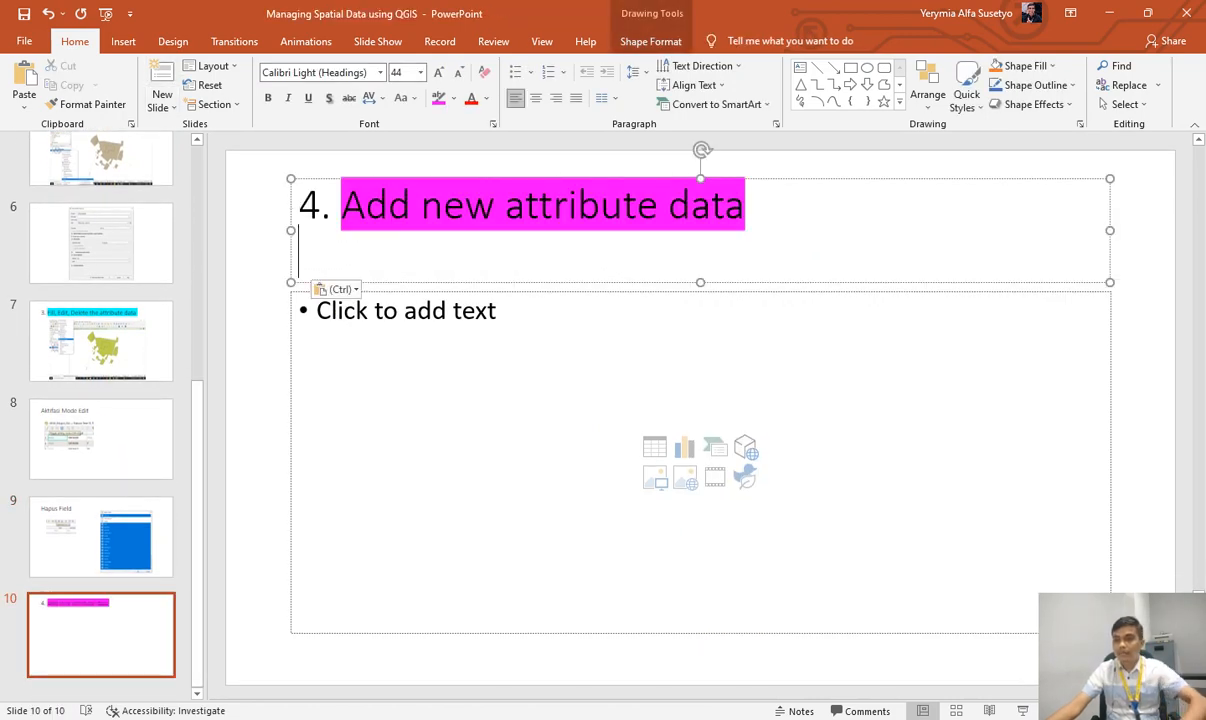
{"action": "key", "text": "BackSpace"}
{"action": "key", "text": "Escape"}
{"action": "key", "text": "Escape"}
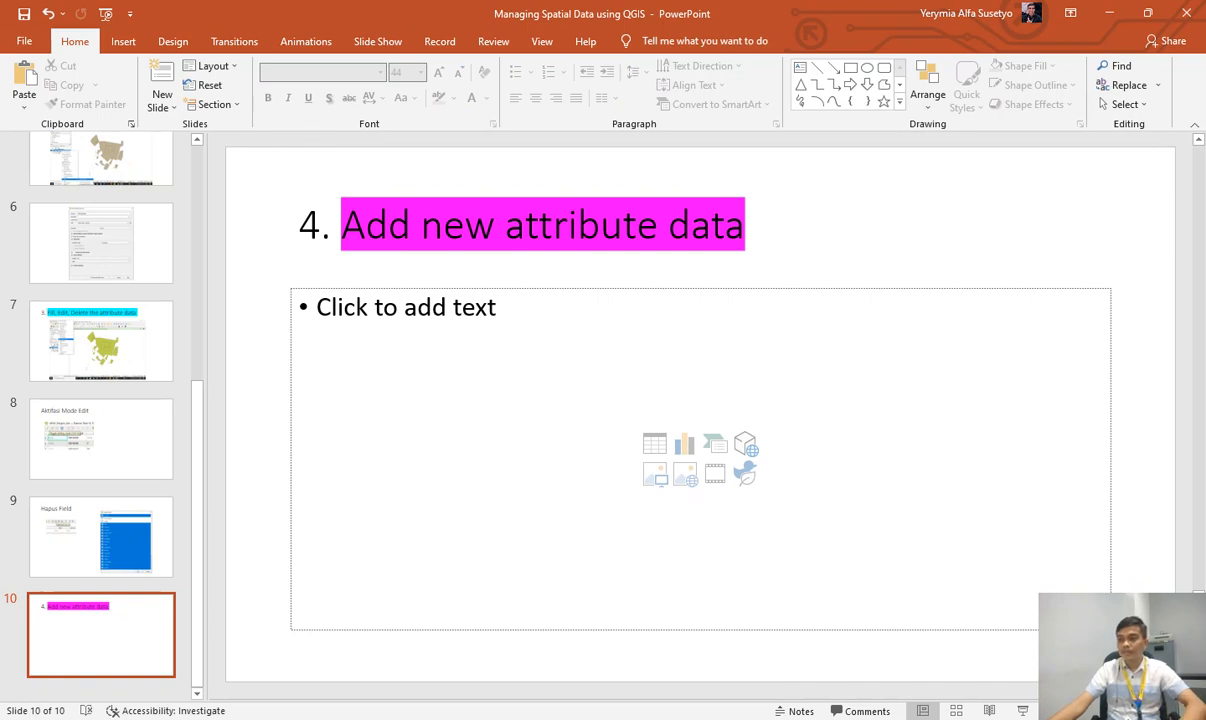
Switch to QGIS and open the UKSW_Polygon_Geo layer's attribute table in editing mode.
{"action": "key", "text": "alt+Tab"}
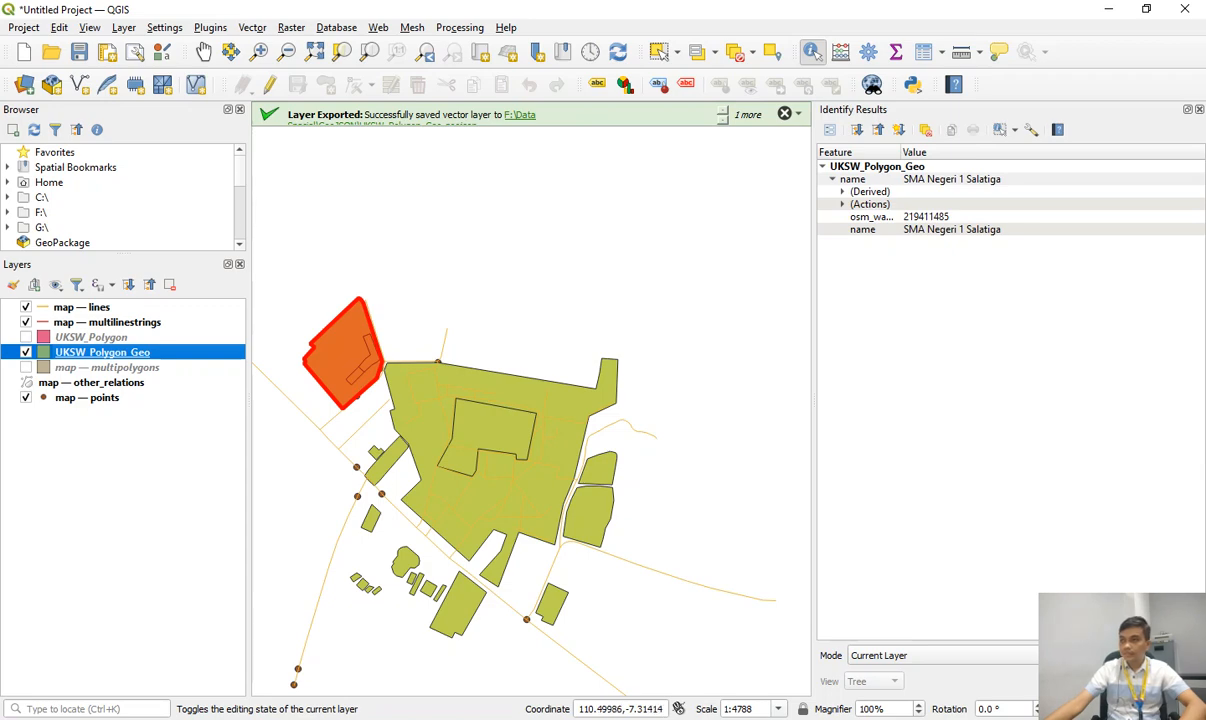
{"action": "right_click", "coordinate": [124, 352]}
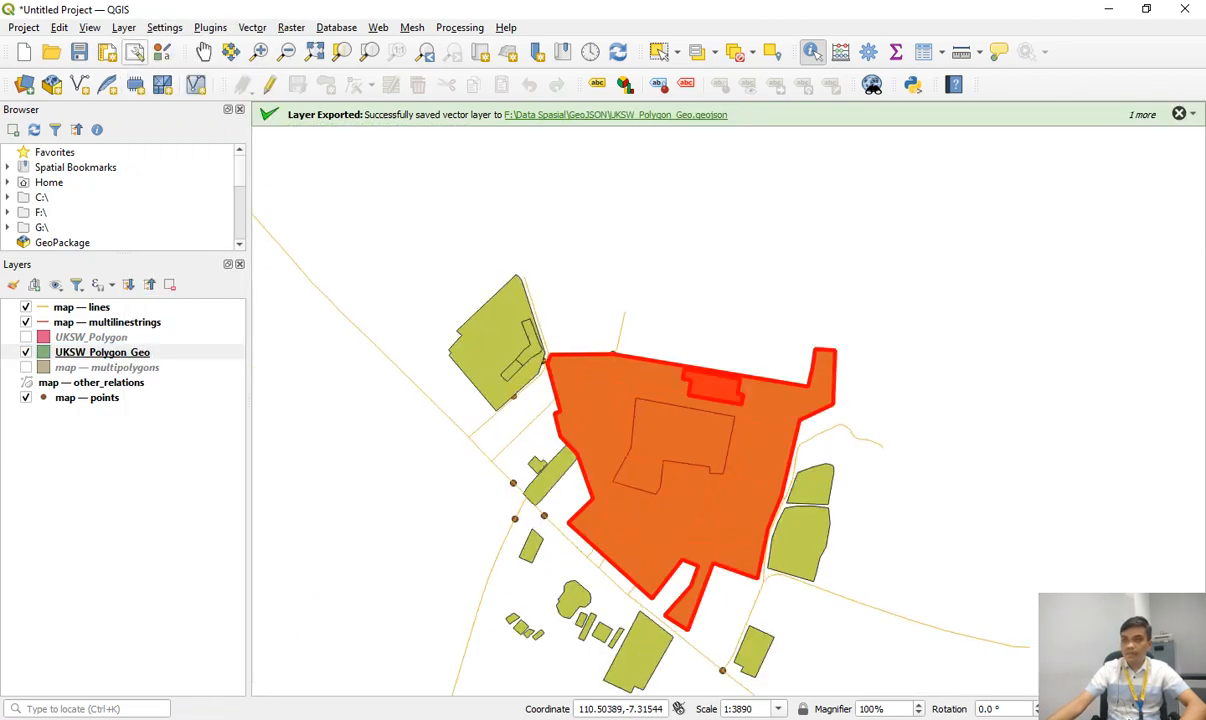
{"action": "left_click", "coordinate": [203, 51]}
{"action": "left_click_drag", "start_coordinate": [530, 450], "coordinate": [523, 323]}
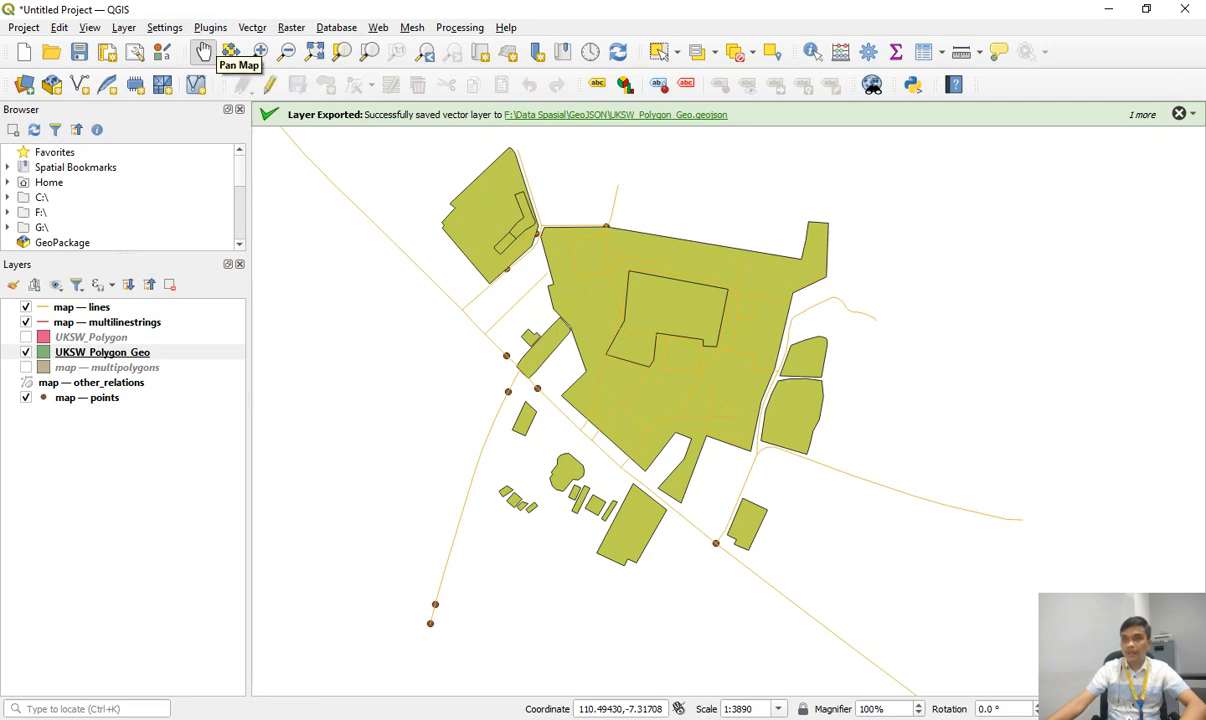
{"action": "left_click_drag", "start_coordinate": [530, 175], "coordinate": [552, 233]}
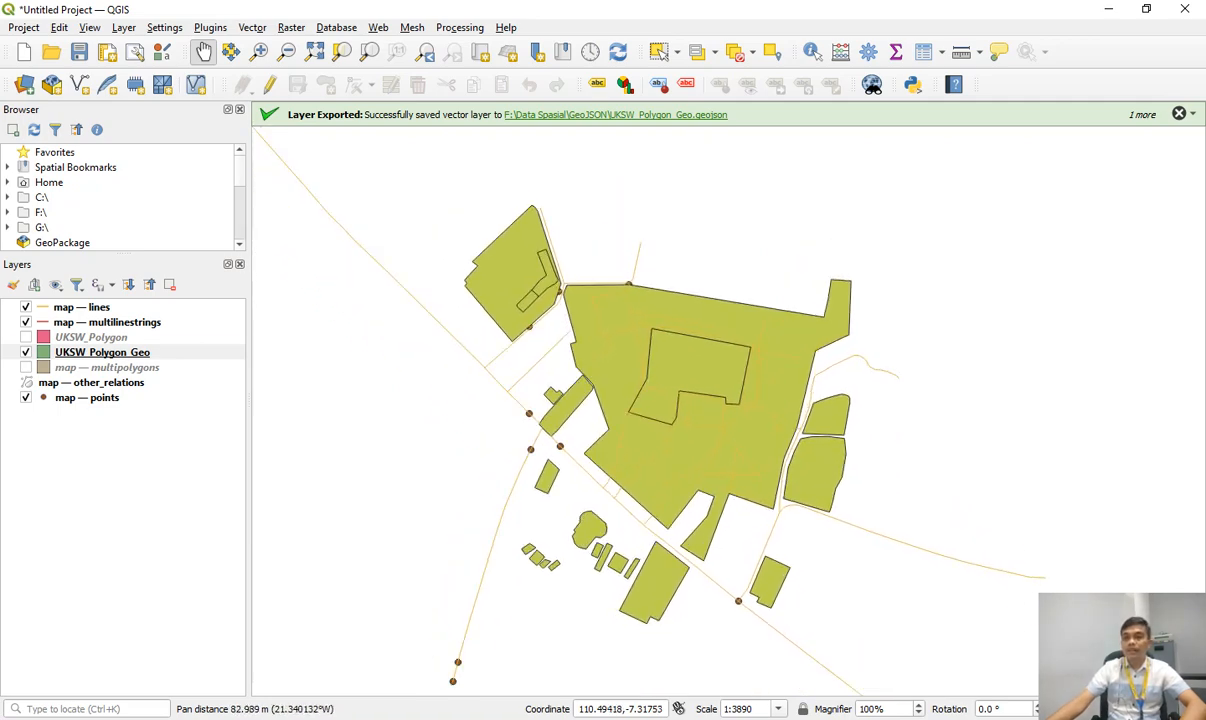
{"action": "right_click", "coordinate": [78, 352]}
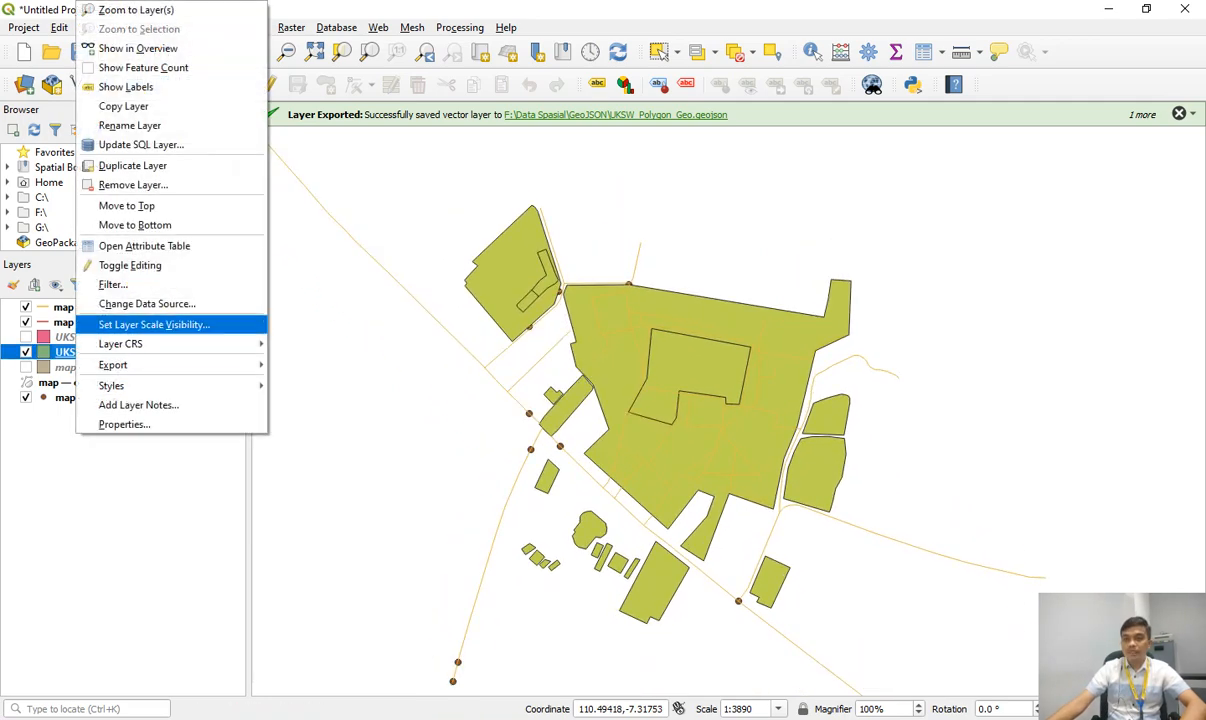
{"action": "left_click", "coordinate": [144, 245]}
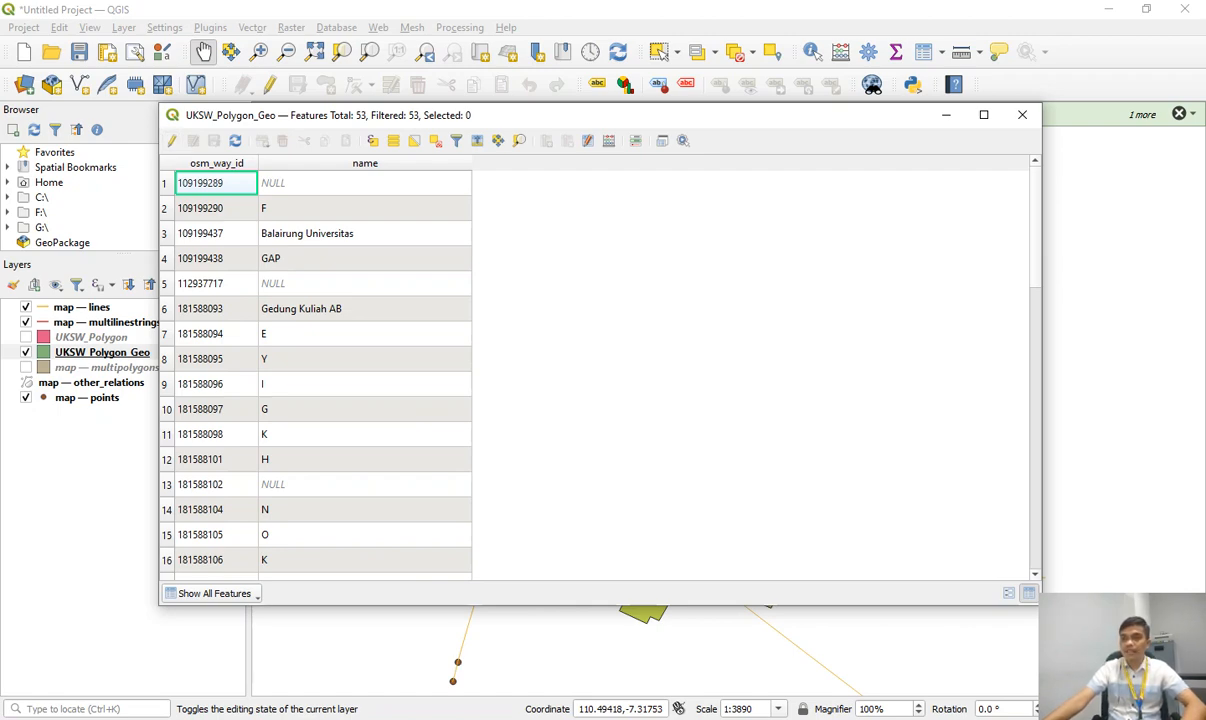
{"action": "left_click", "coordinate": [172, 141]}
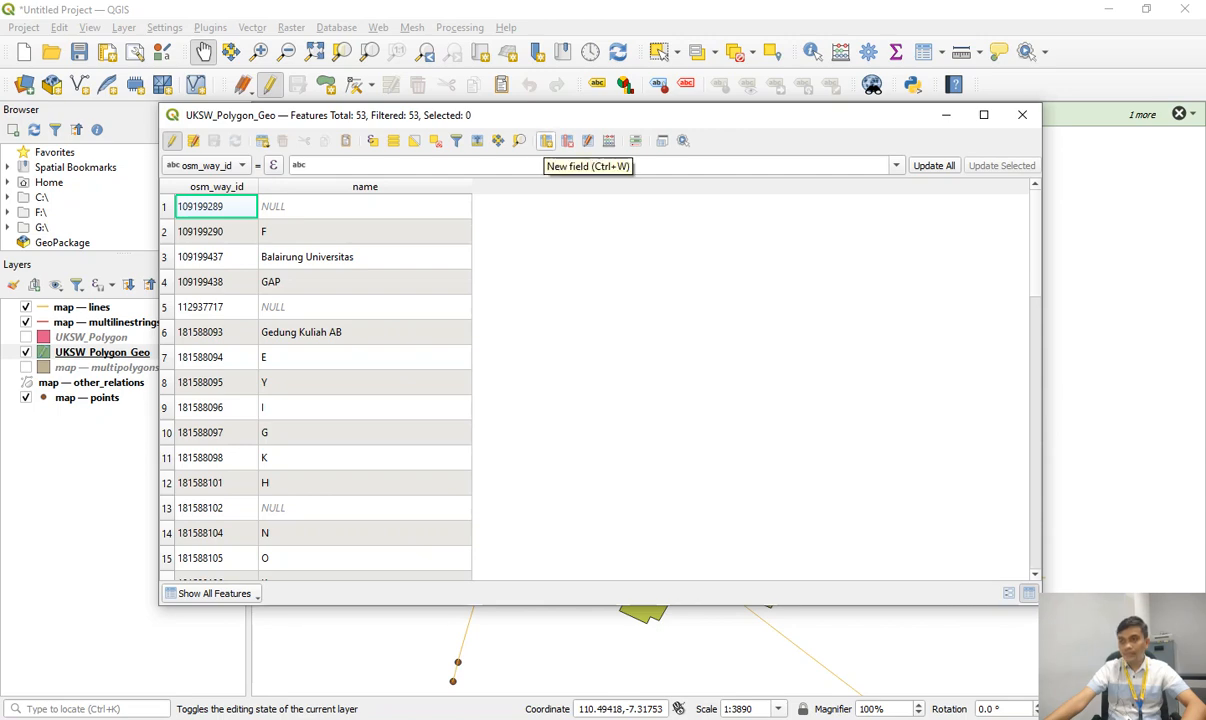
Add a new field named Fakultas with type Text (string) and length 100 to the UKSW_Polygon_Geo layer.
{"action": "left_click", "coordinate": [546, 141]}
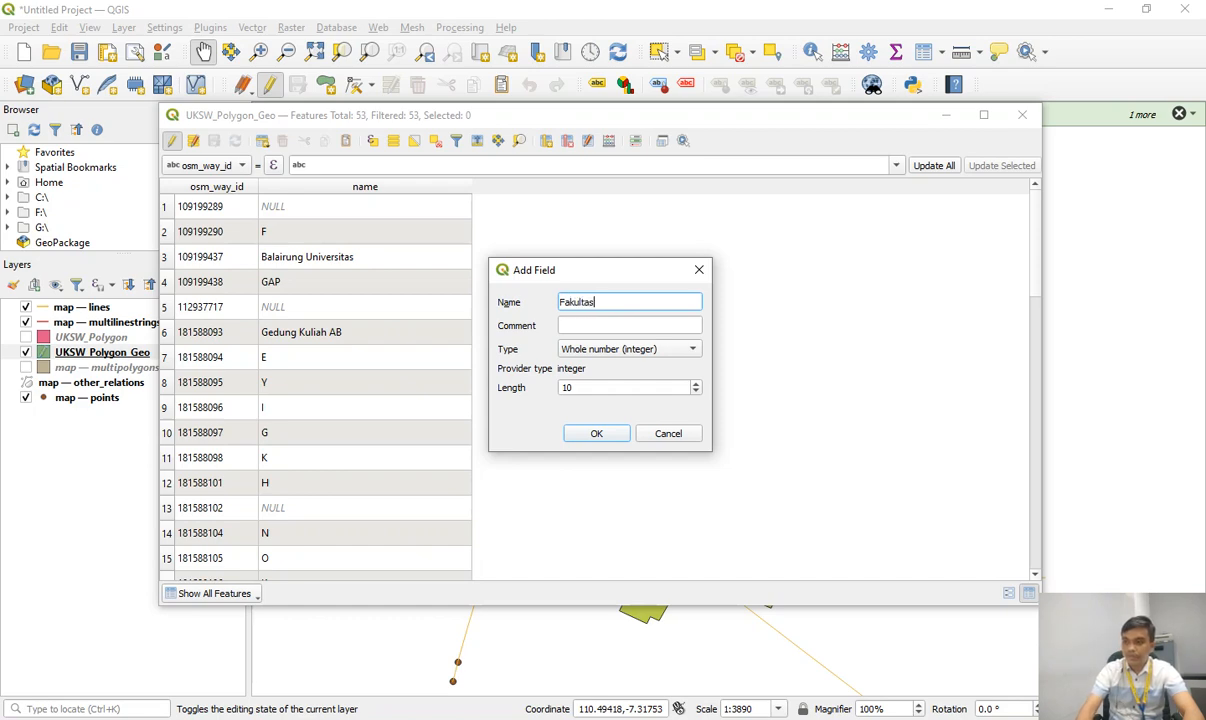
{"action": "left_click", "coordinate": [630, 349]}
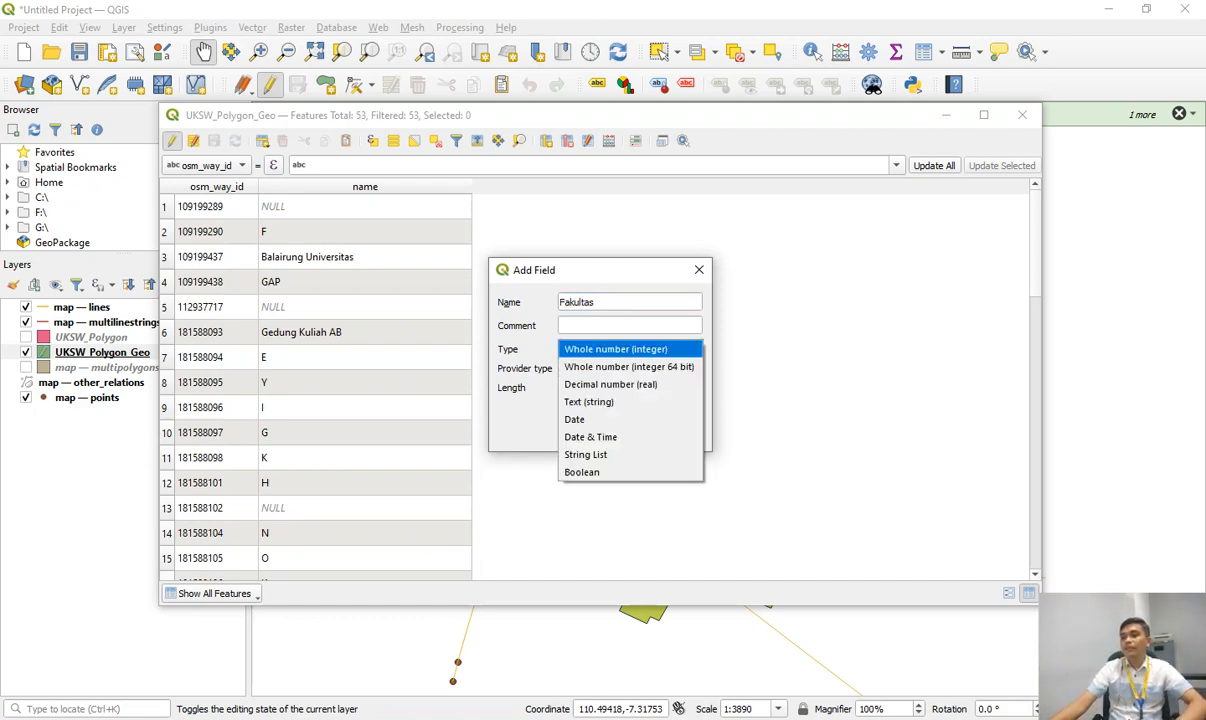
{"action": "key", "text": "Down"}
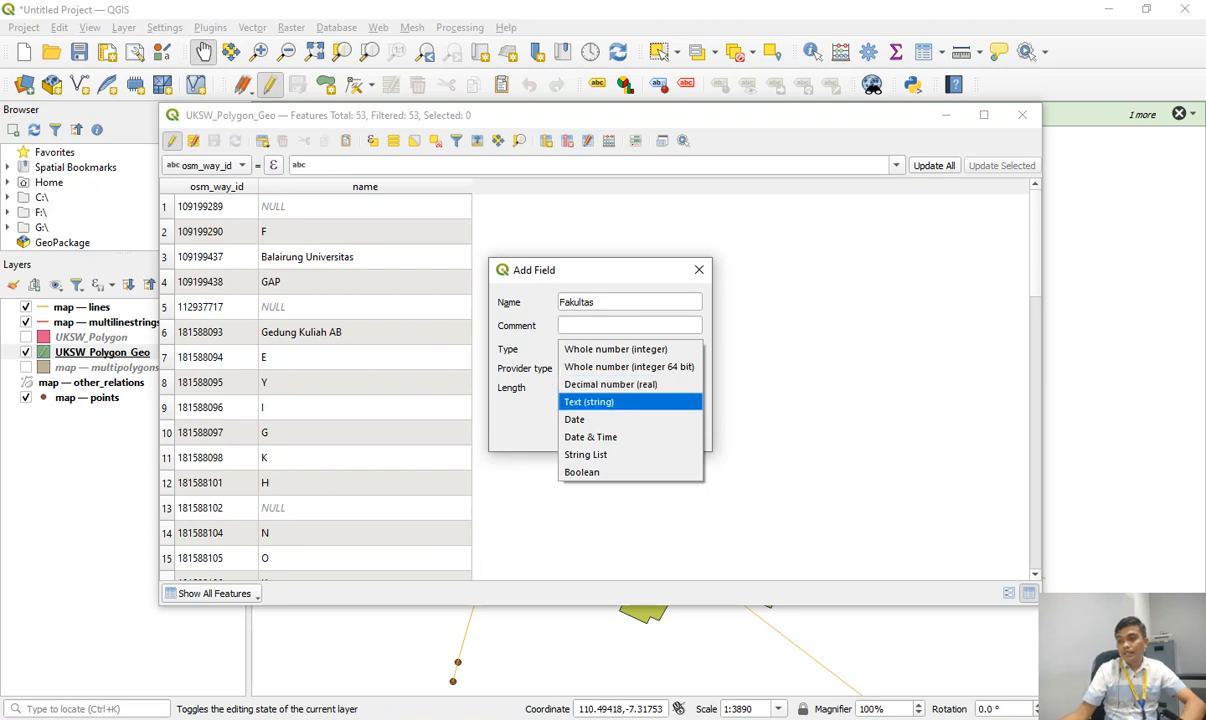
{"action": "key", "text": "Return"}
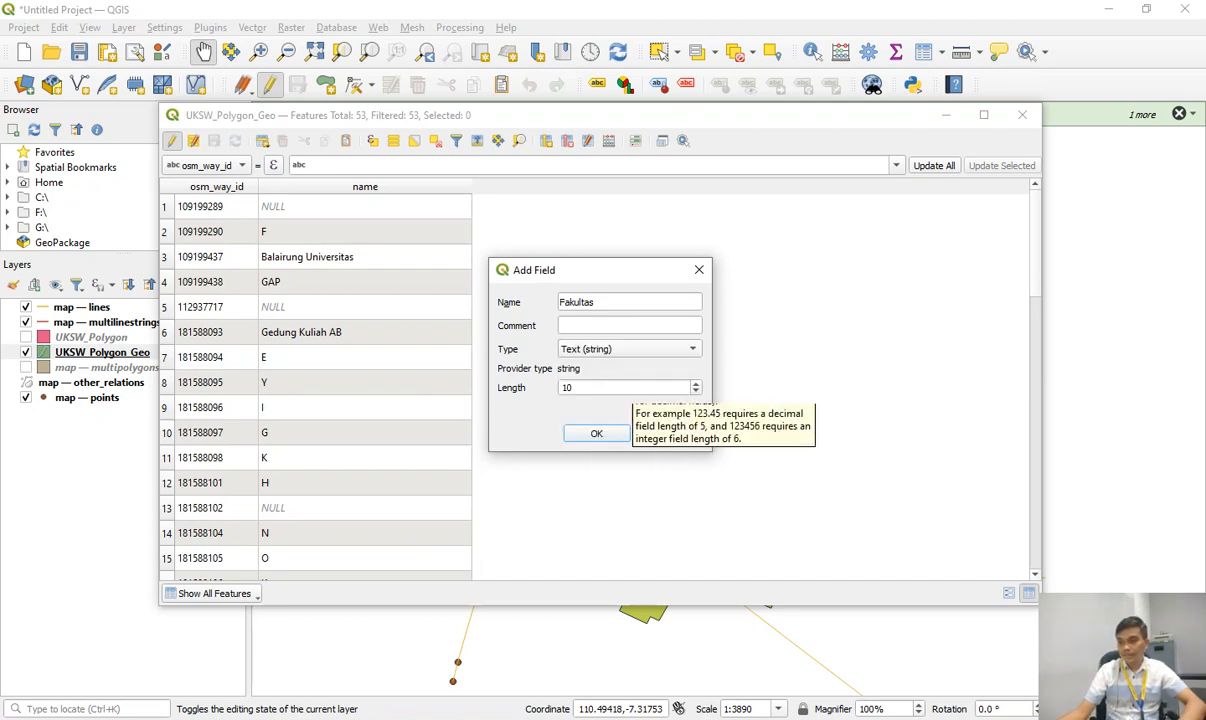
{"action": "left_click", "coordinate": [630, 388]}
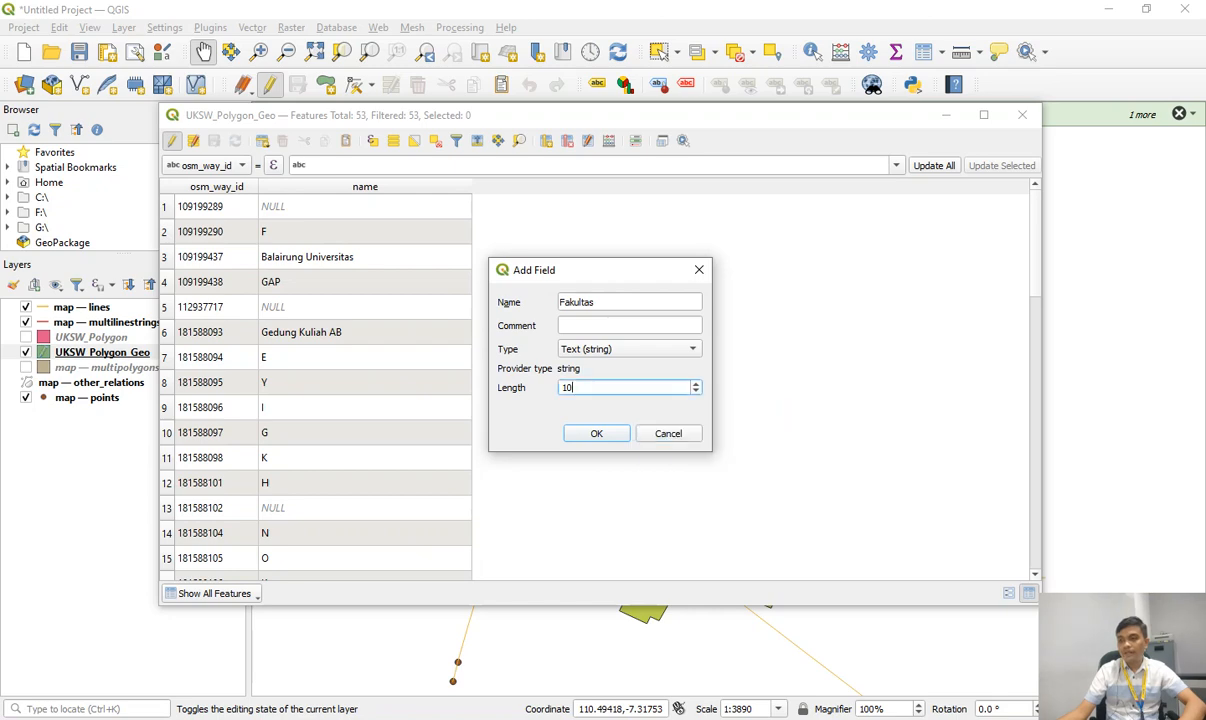
{"action": "type", "text": "0"}
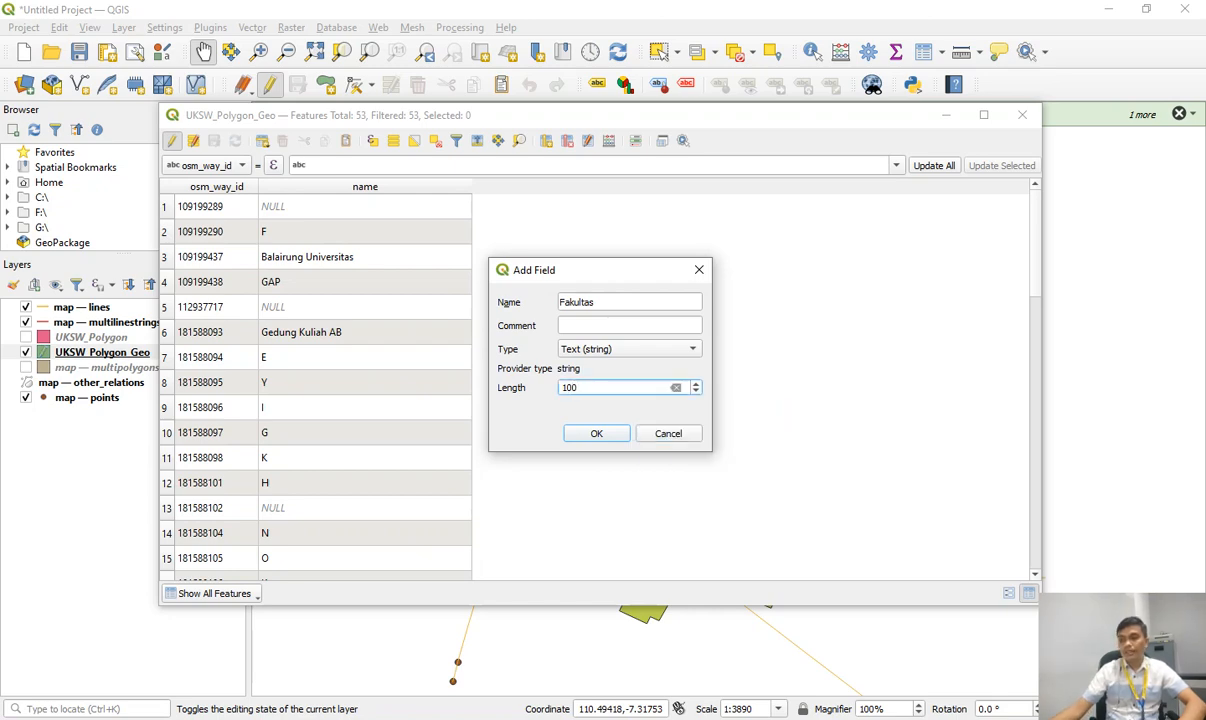
{"action": "key", "text": "Return"}
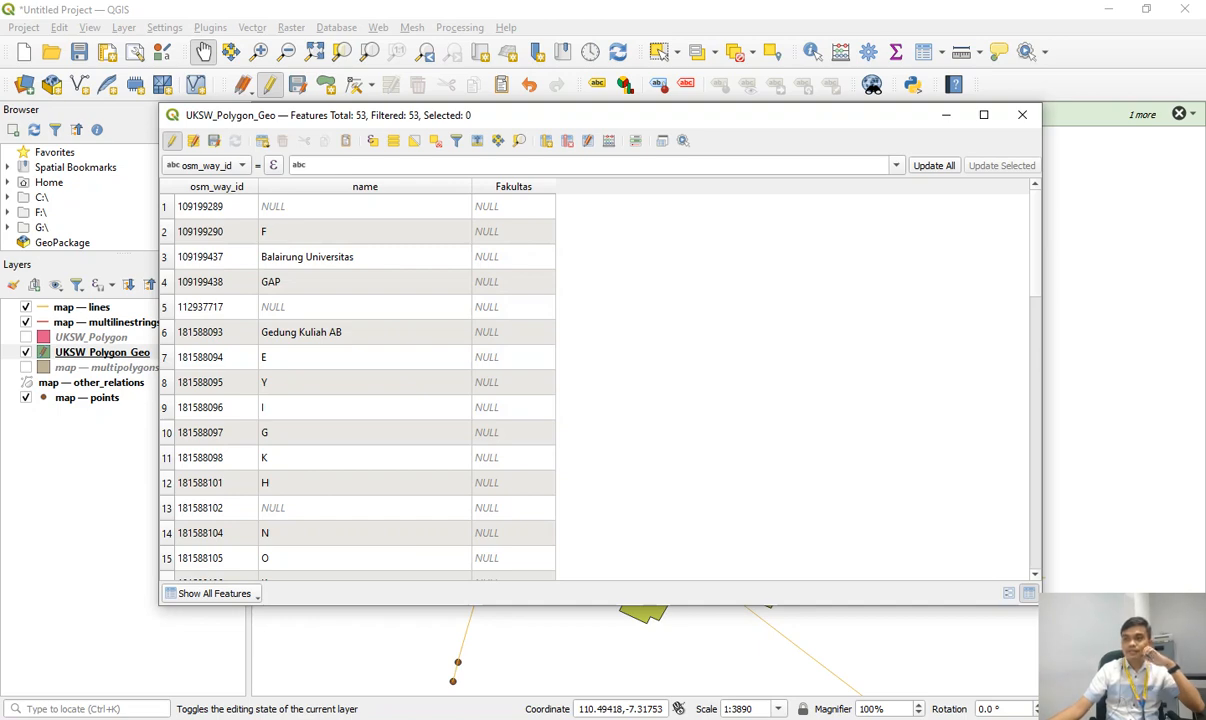
Fill the Fakultas field with "F Hukum" for building F and "FKIP" for building E.
{"action": "left_click", "coordinate": [512, 232]}
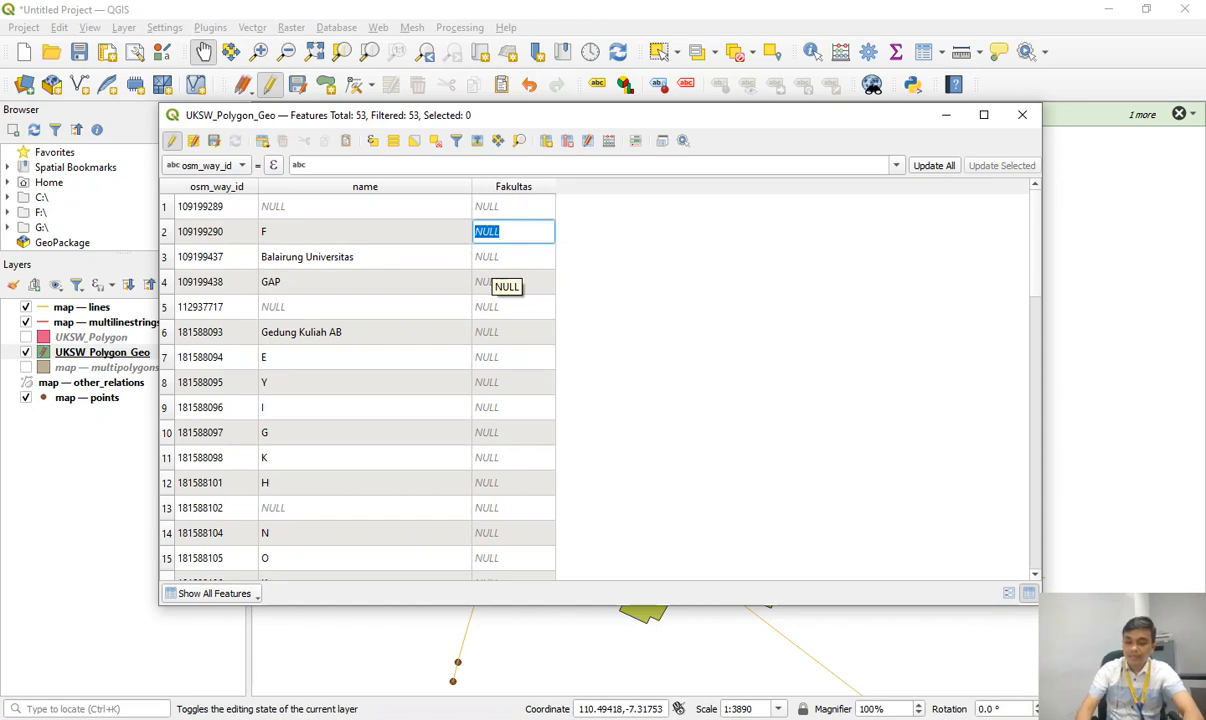
{"action": "type", "text": "F Hukum"}
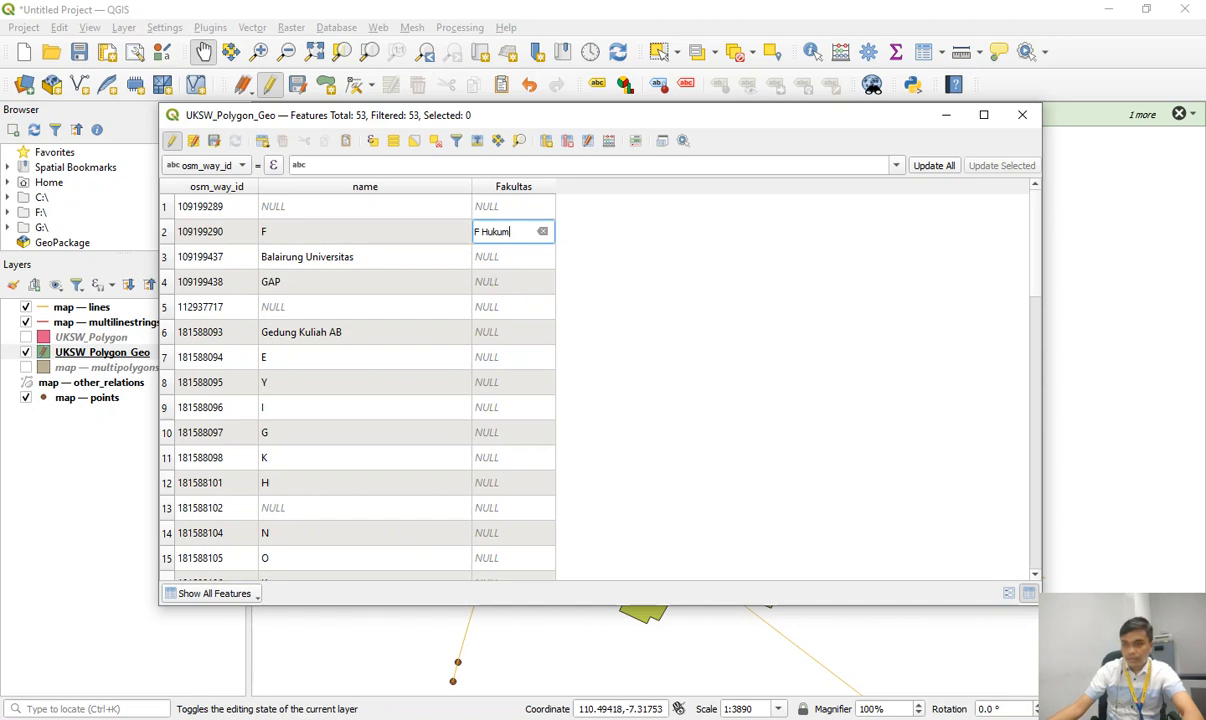
{"action": "left_click", "coordinate": [505, 257]}
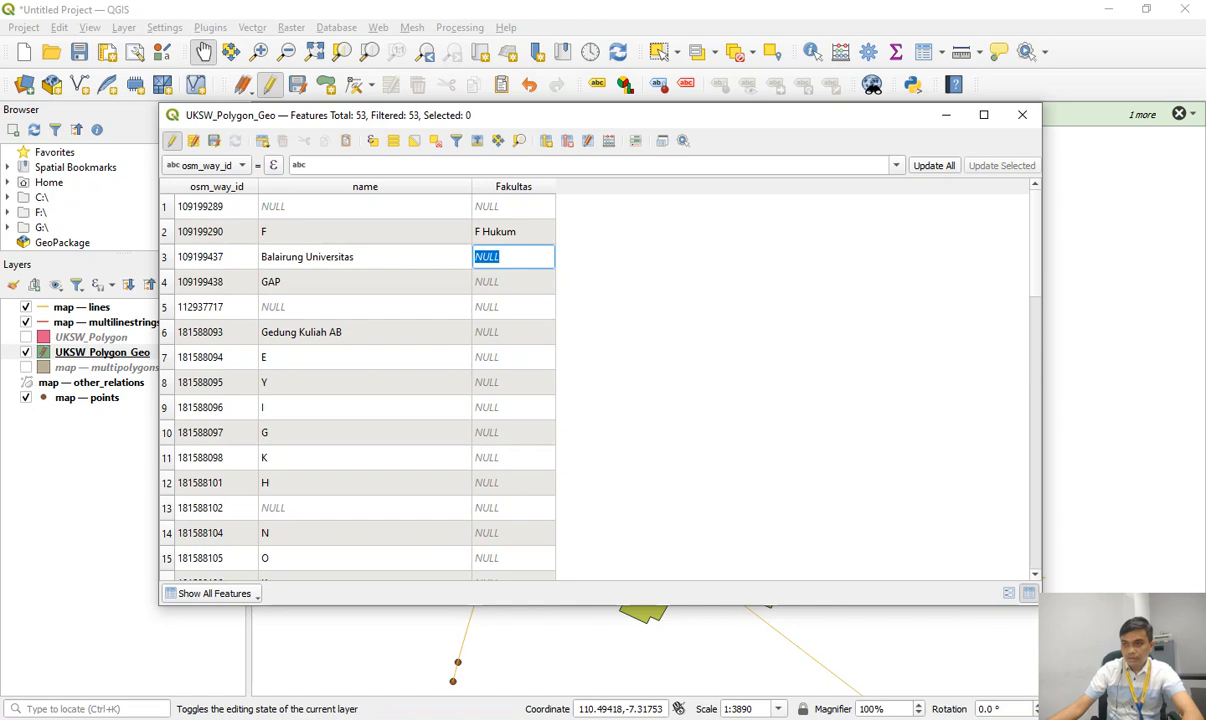
{"action": "left_click", "coordinate": [513, 357]}
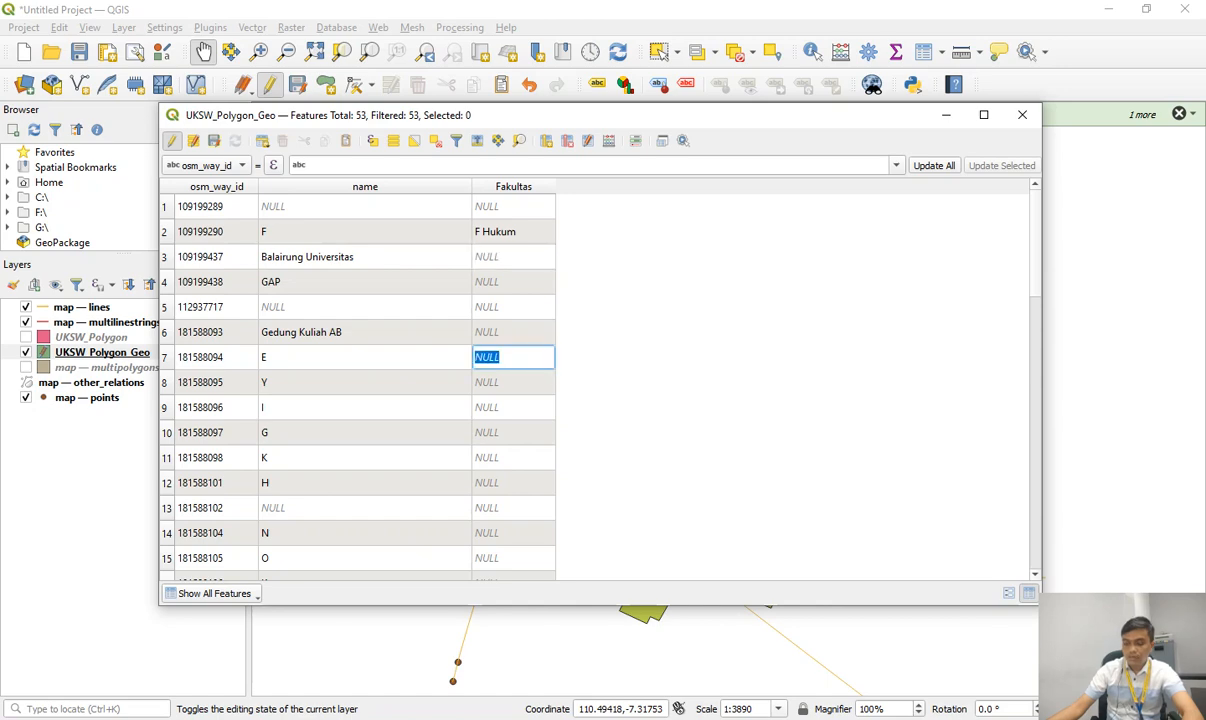
{"action": "type", "text": "FKIP"}
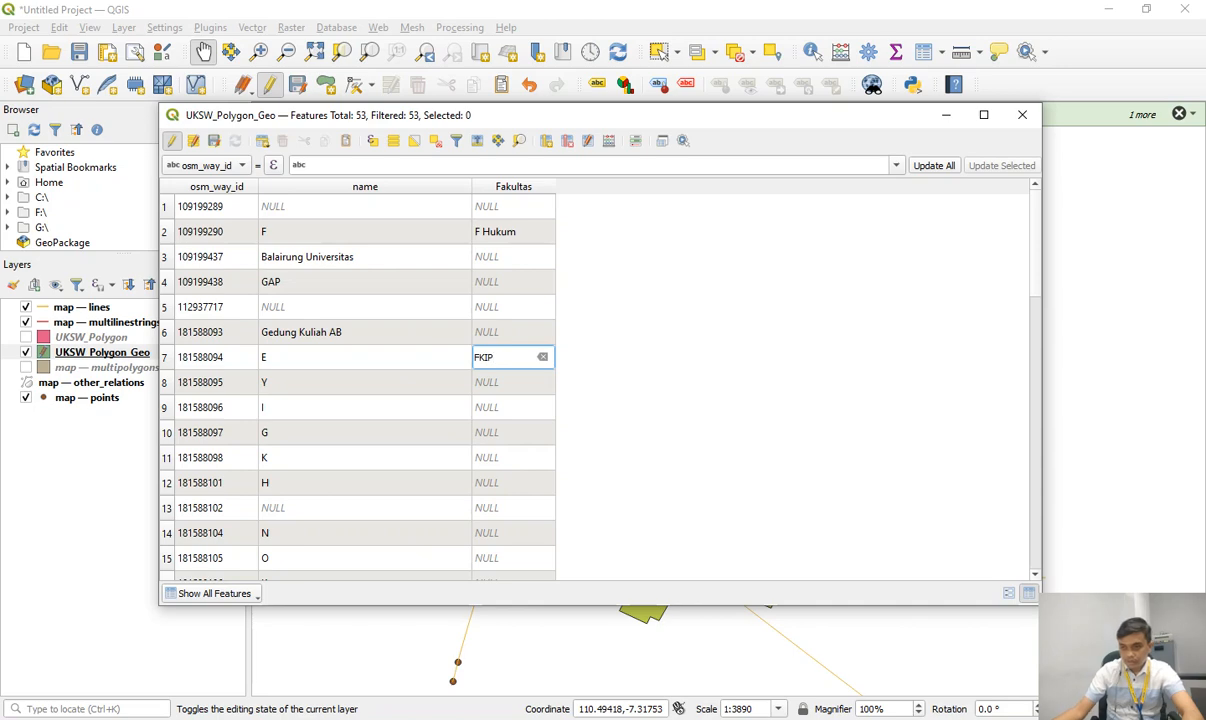
{"action": "scroll", "coordinate": [357, 380], "scroll_direction": "down", "scroll_amount": 1}
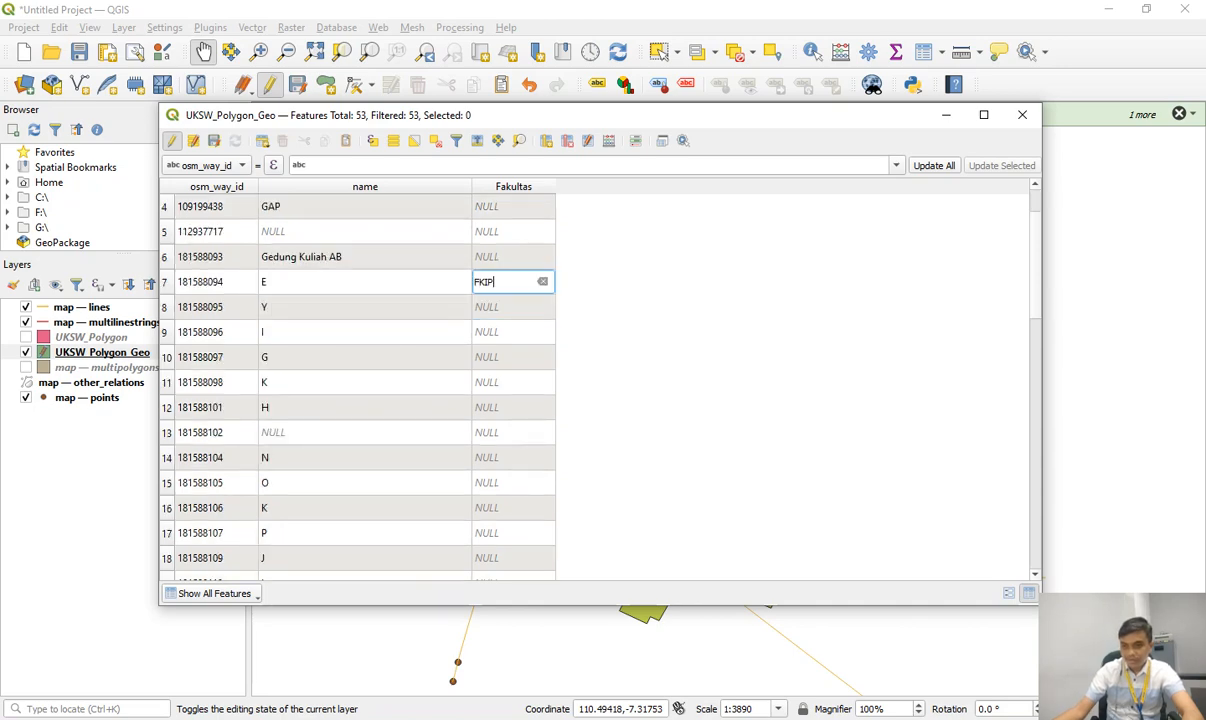
{"action": "scroll", "coordinate": [357, 380], "scroll_direction": "down", "scroll_amount": 2}
{"action": "scroll", "coordinate": [357, 380], "scroll_direction": "down", "scroll_amount": 1}
{"action": "scroll", "coordinate": [357, 380], "scroll_direction": "up", "scroll_amount": 5}
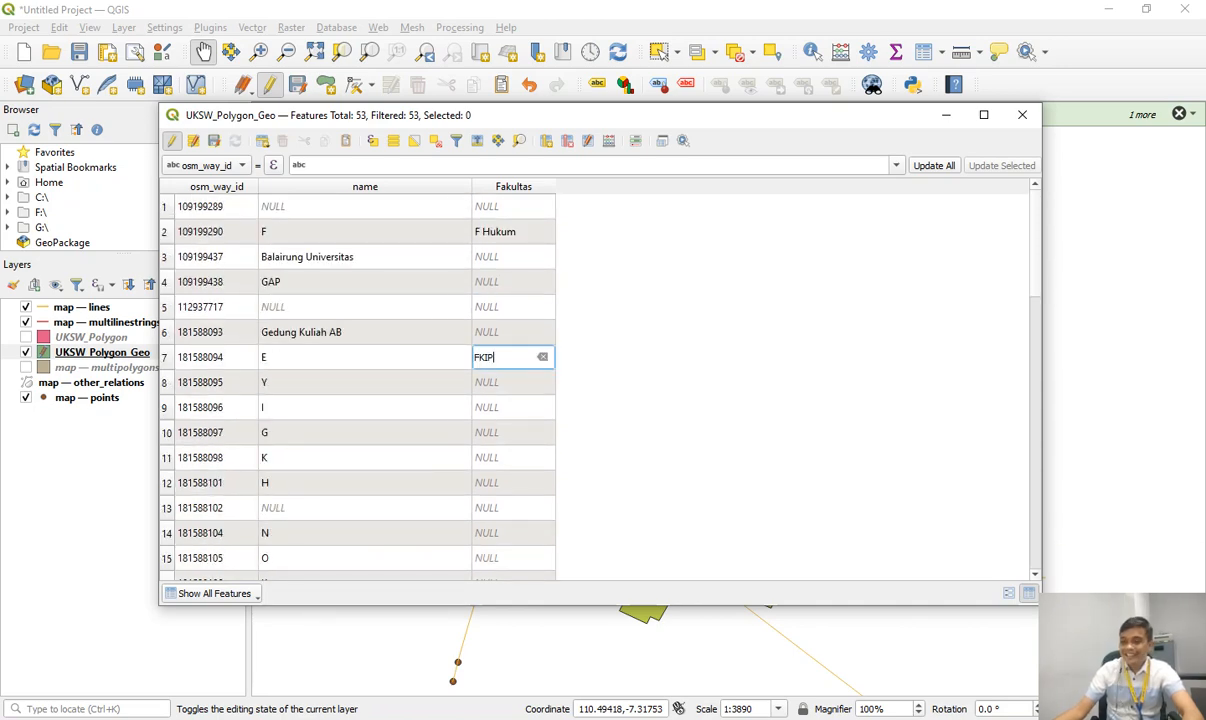
Fill the Fakultas field with "FID" for building G in the UKSW_Polygon_Geo attribute table.
{"action": "scroll", "coordinate": [357, 380], "scroll_direction": "down", "scroll_amount": 3}
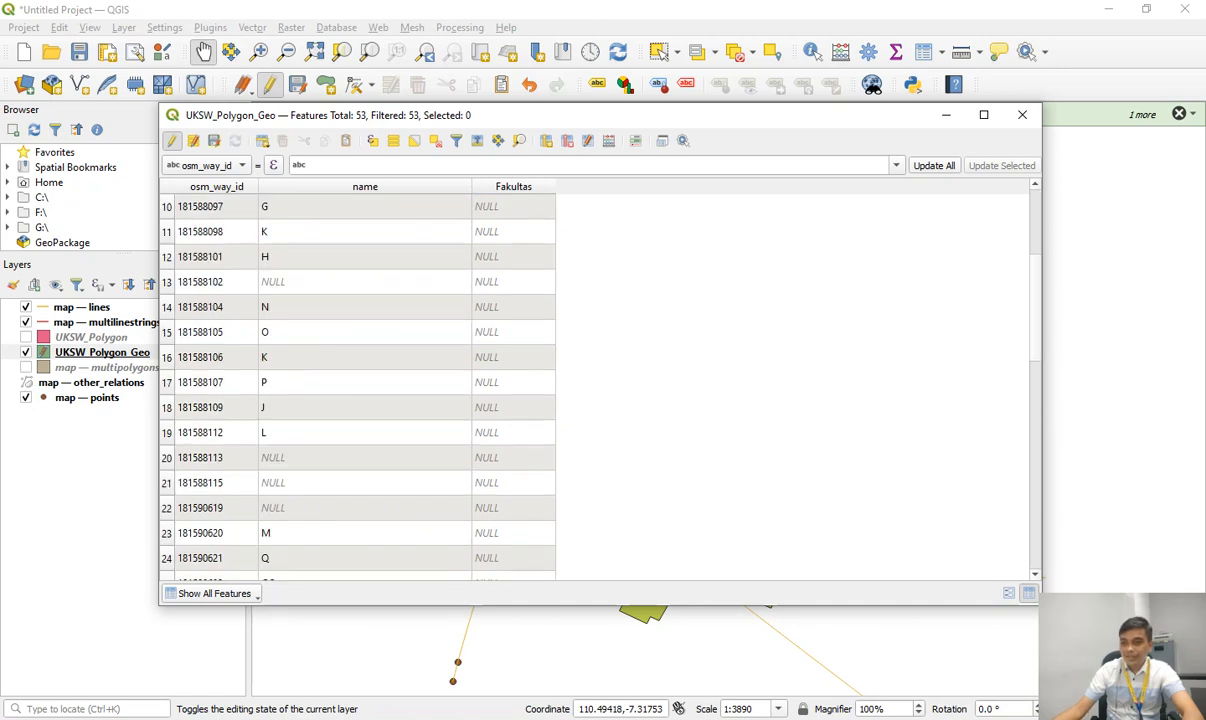
{"action": "double_click", "coordinate": [503, 207]}
{"action": "type", "text": "FID"}
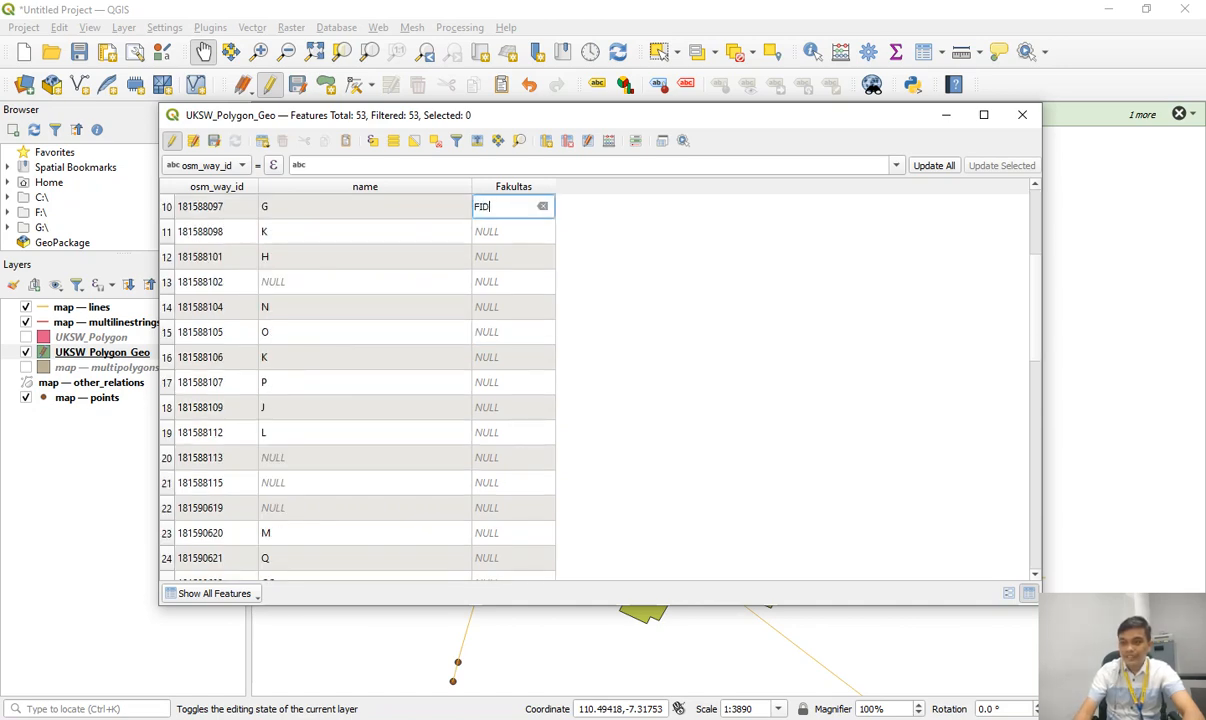
{"action": "key", "text": "Return"}
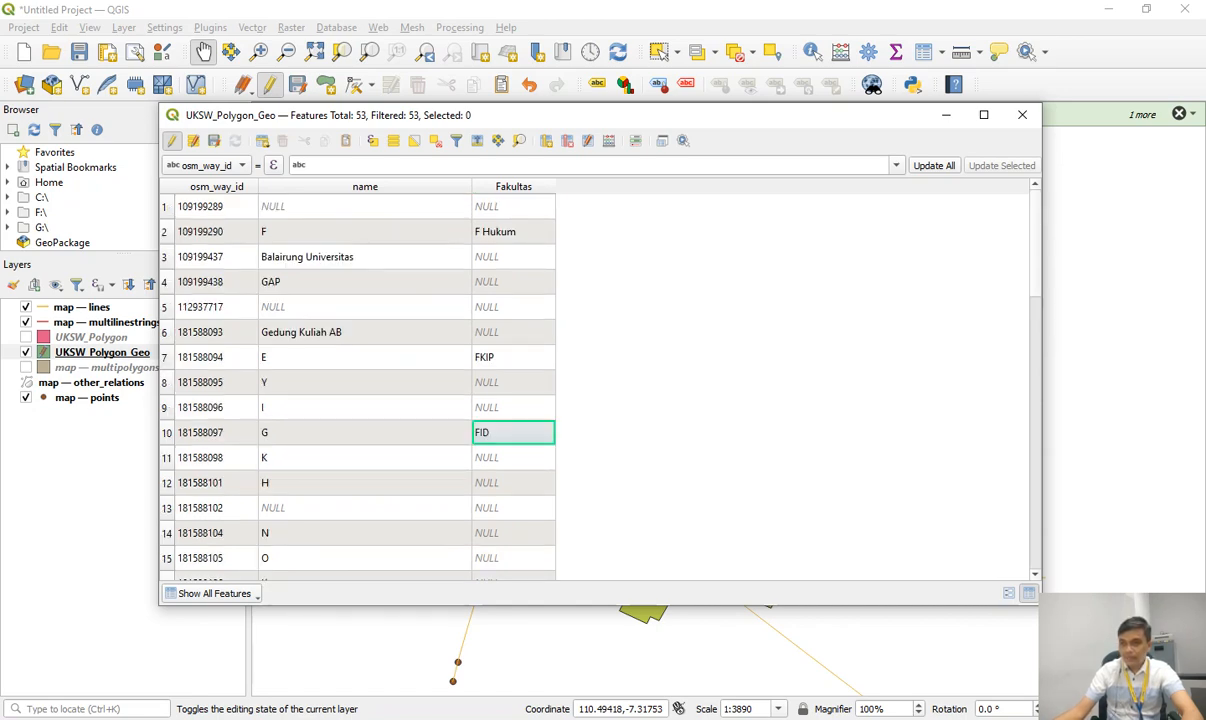
Fill the Fakultas field with "BU UKSW" for Balairung Universitas and "GAP" for the GAP building.
{"action": "left_click", "coordinate": [513, 257]}
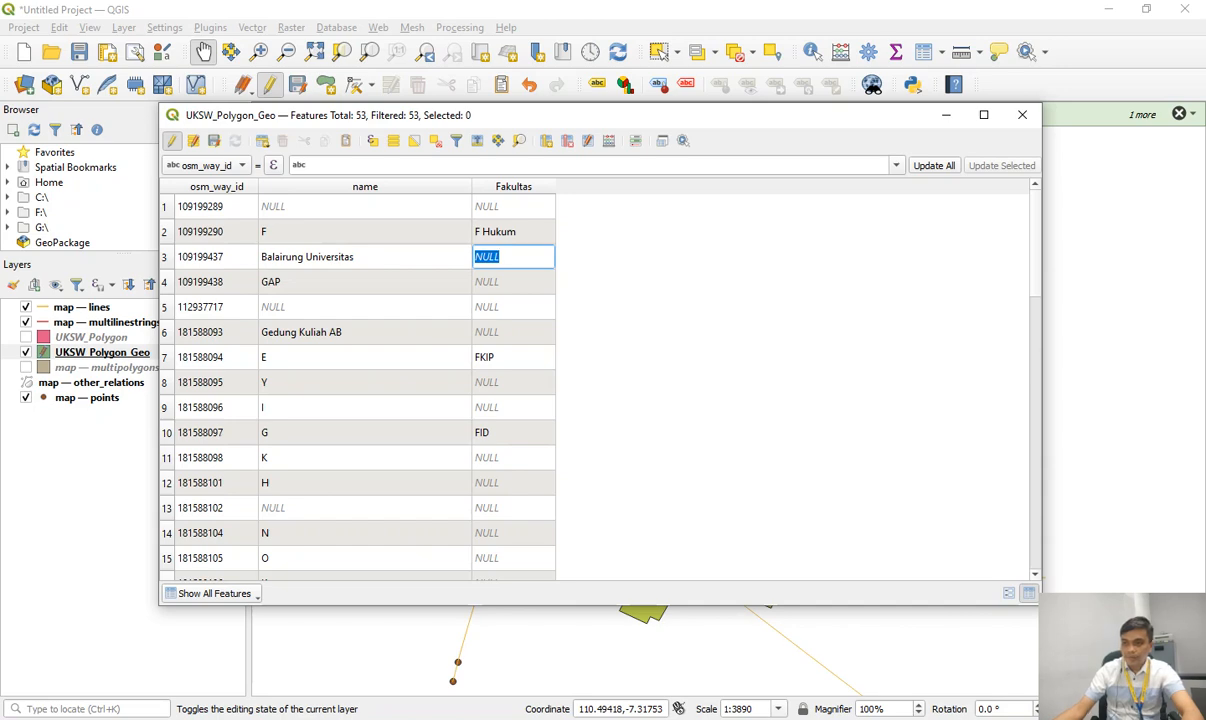
{"action": "type", "text": "BU"}
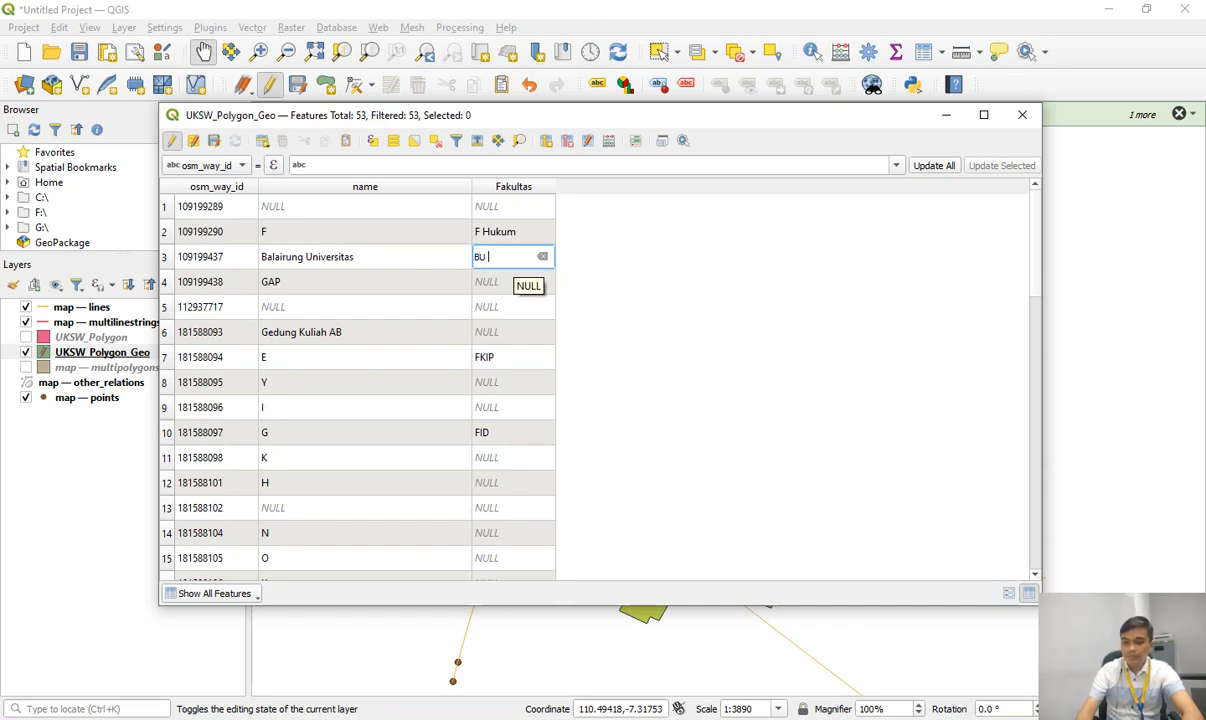
{"action": "type", "text": " UKSW"}
{"action": "left_click", "coordinate": [511, 282]}
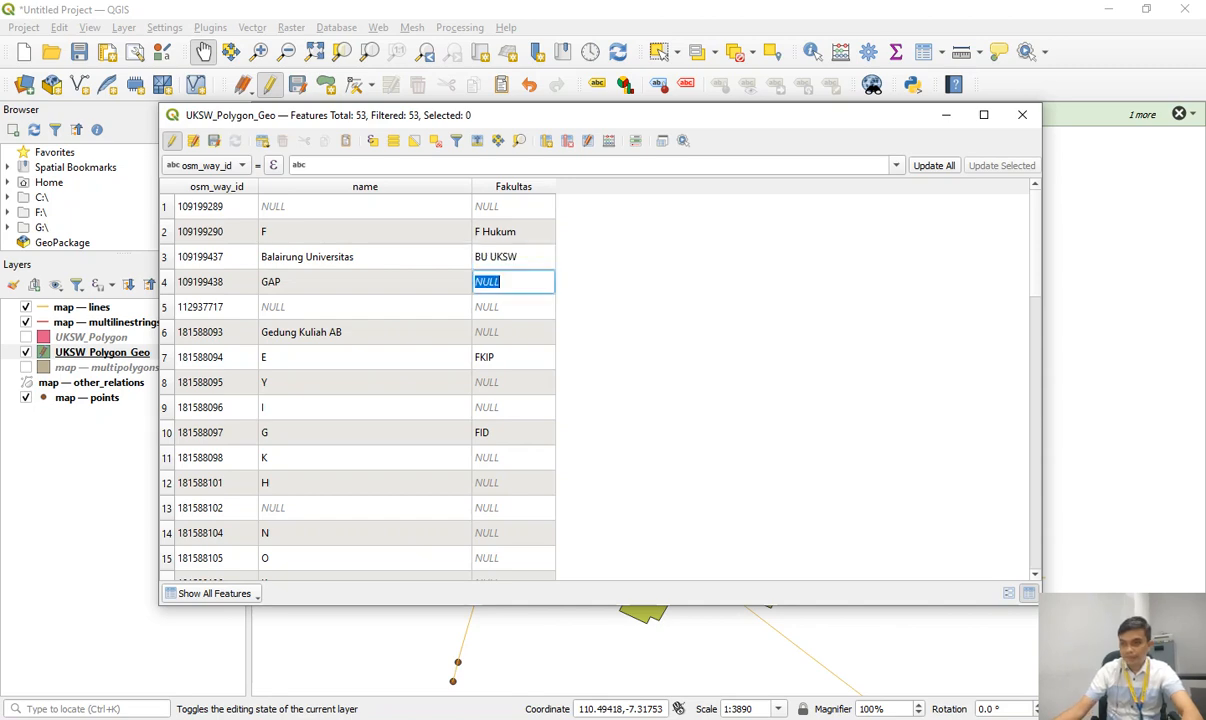
{"action": "type", "text": "GAP"}
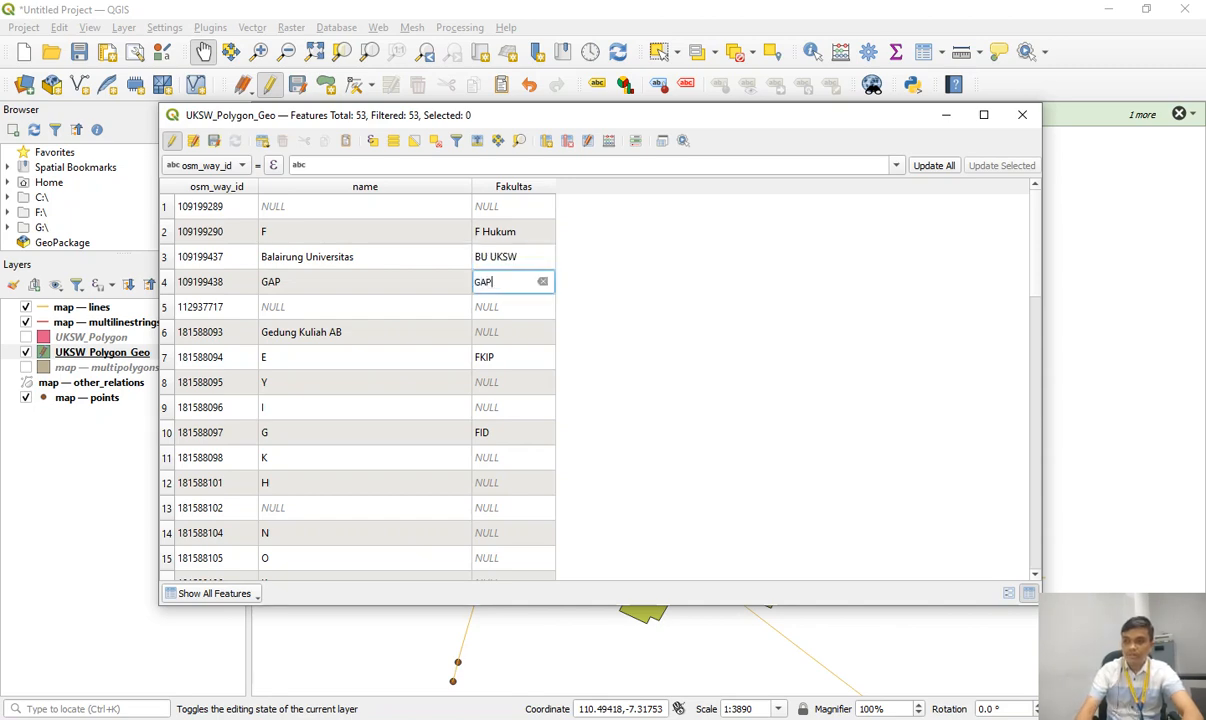
Fill the Fakultas field with "UKSW" for Gedung Kuliah AB and "Perpustakaan" for building K in row 11.
{"action": "left_click", "coordinate": [511, 332]}
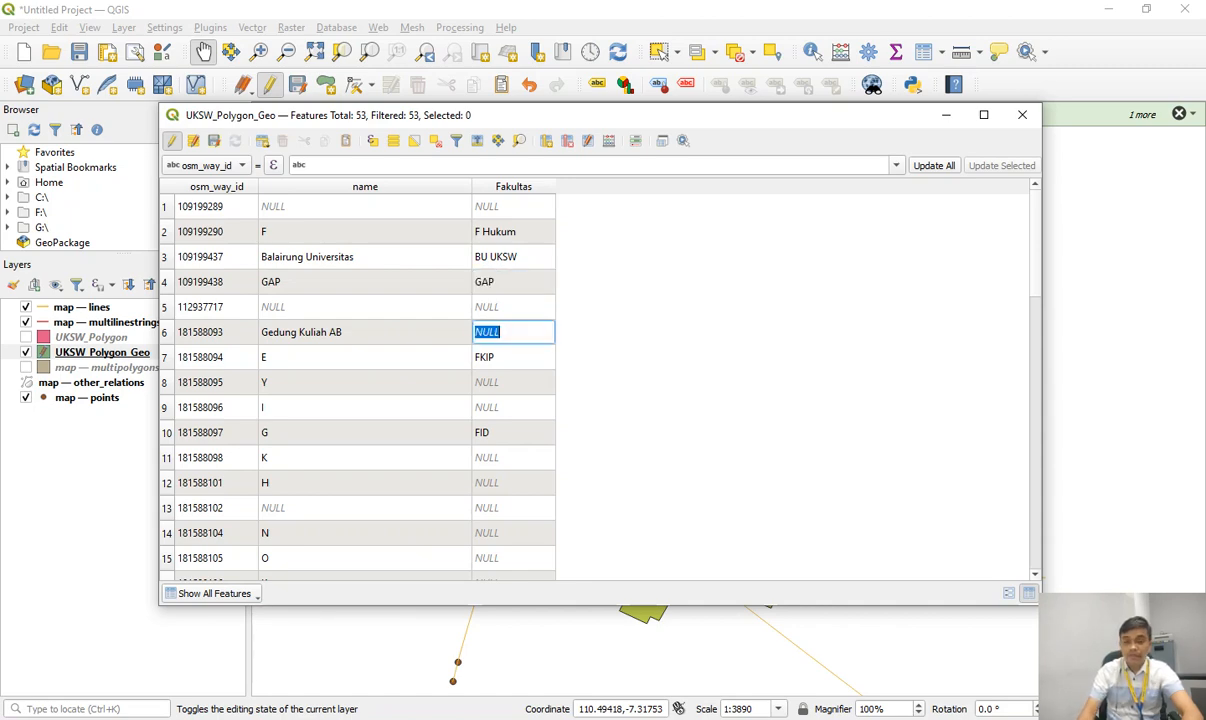
{"action": "type", "text": "UKSW"}
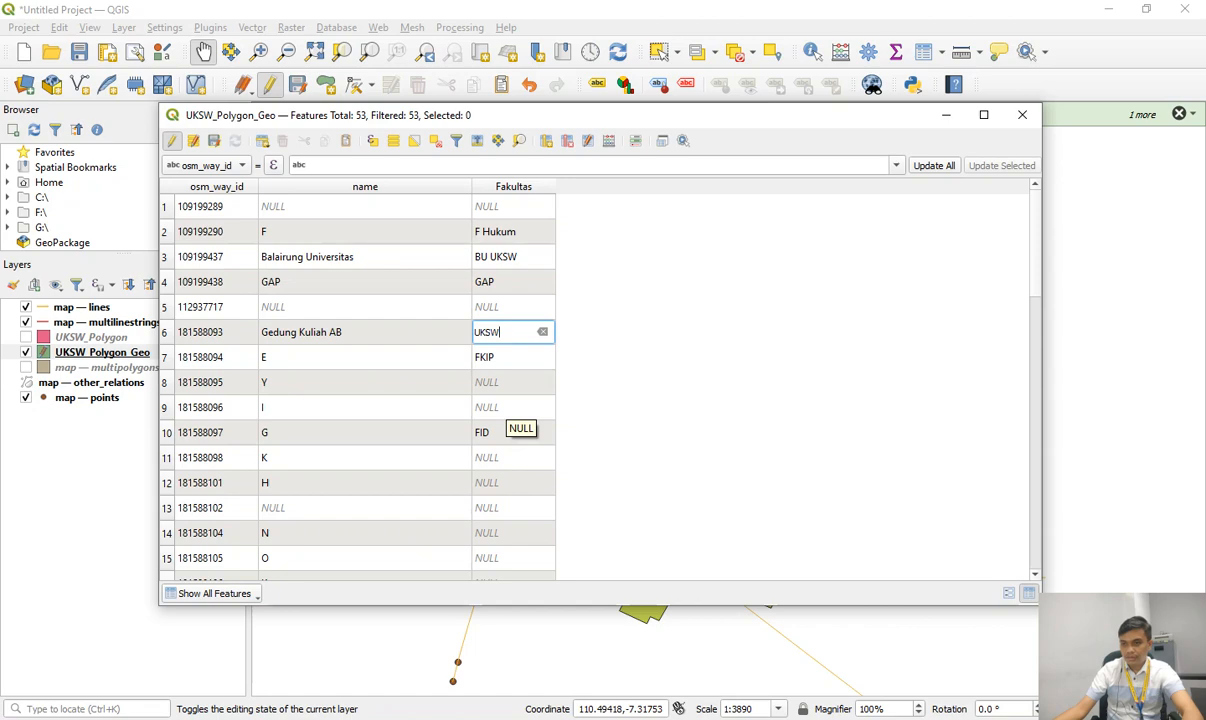
{"action": "left_click", "coordinate": [513, 457]}
{"action": "type", "text": "Per"}
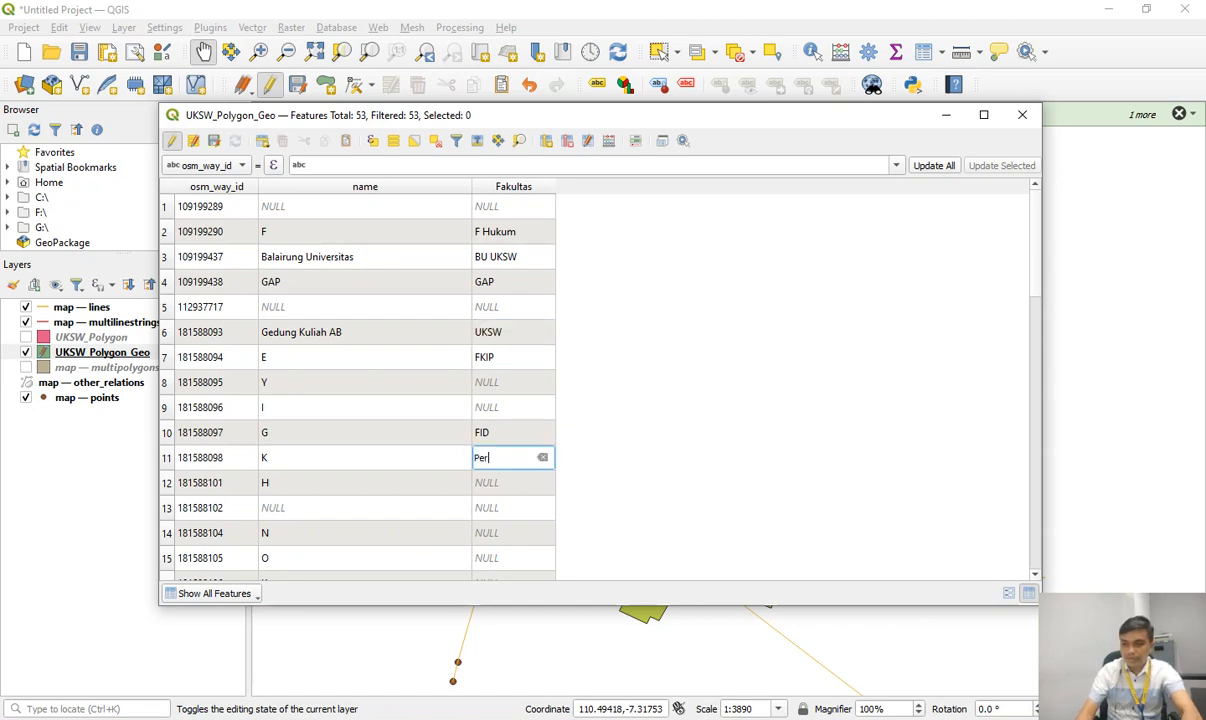
{"action": "type", "text": "pustakaa"}
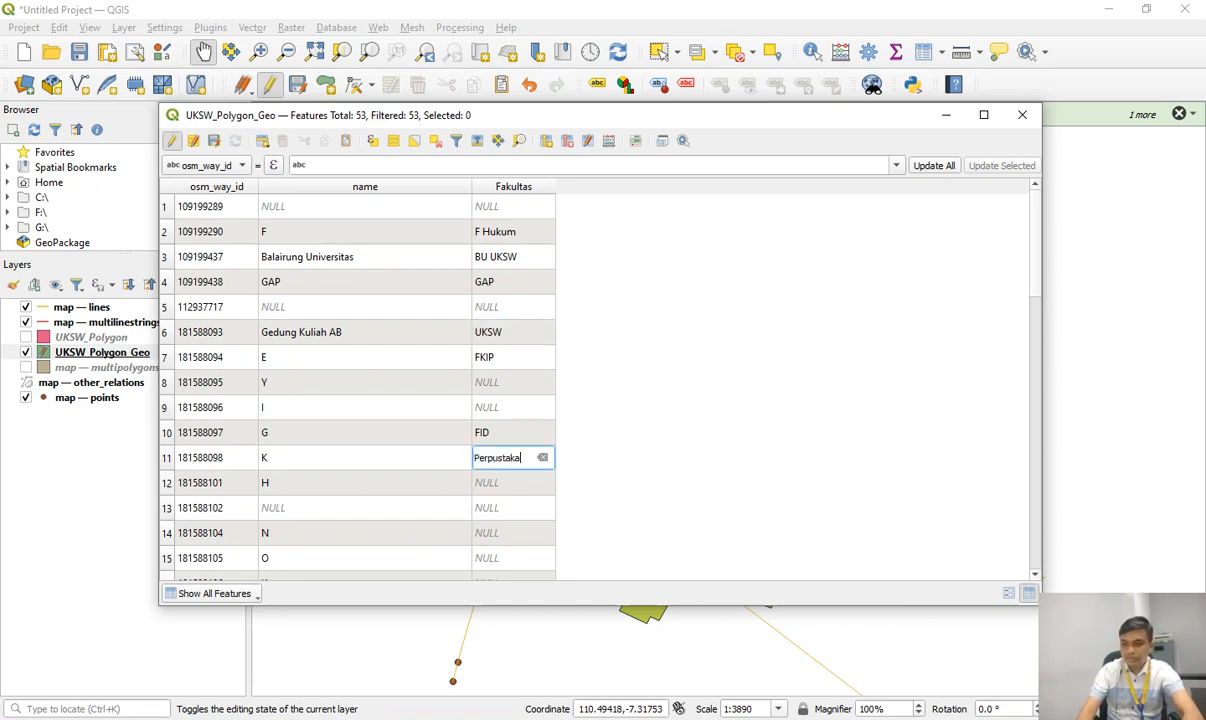
{"action": "type", "text": "n"}
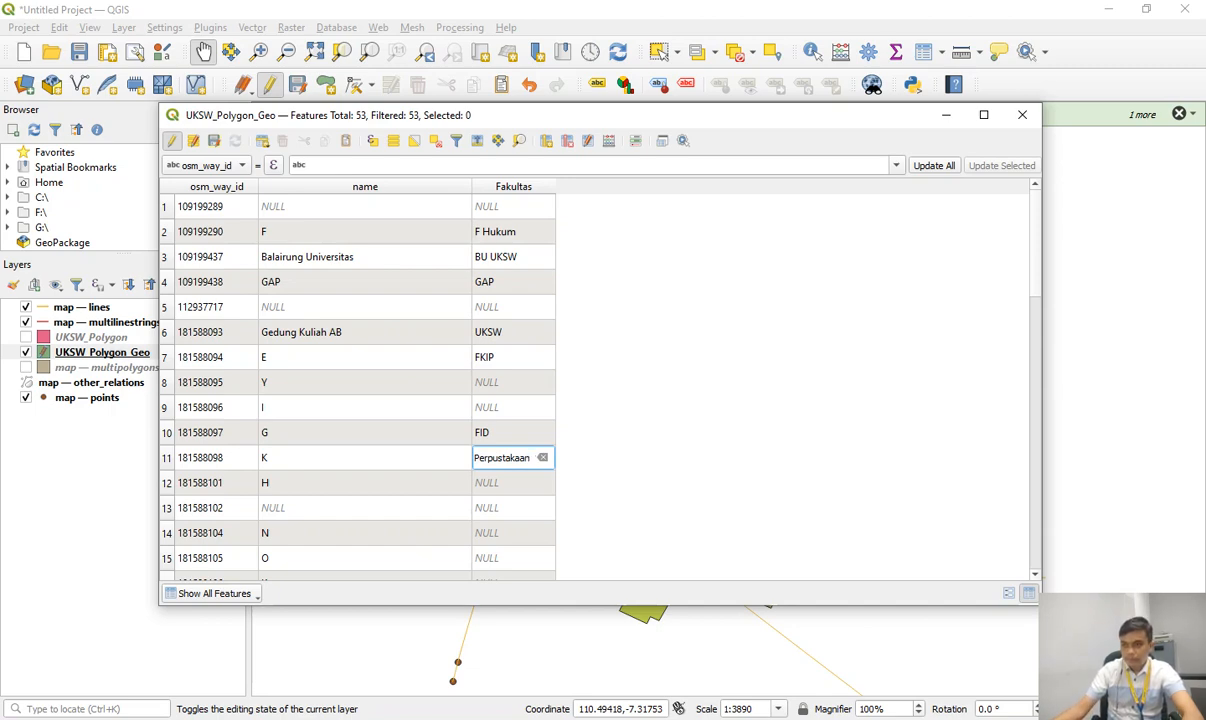
{"action": "key", "text": "Return"}
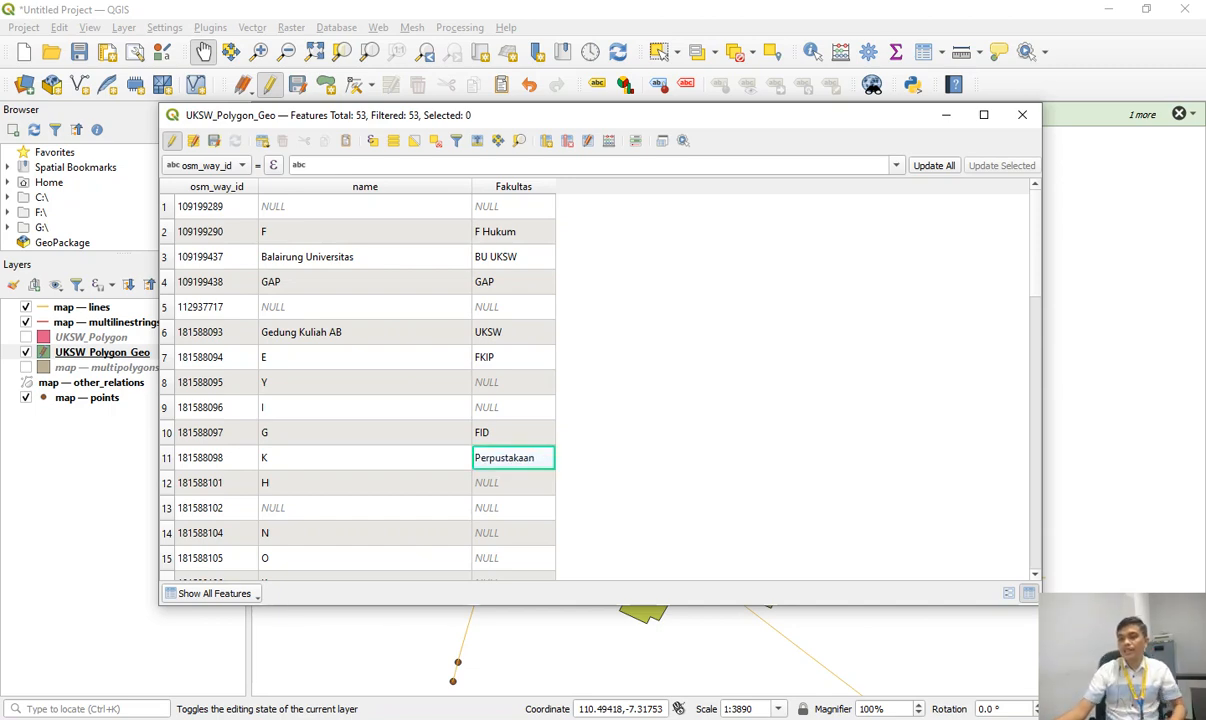
Stop editing the UKSW_Polygon_Geo layer and save its attribute changes.
{"action": "scroll", "coordinate": [357, 380], "scroll_direction": "down", "scroll_amount": 13}
{"action": "scroll", "coordinate": [357, 380], "scroll_direction": "up", "scroll_amount": 13}
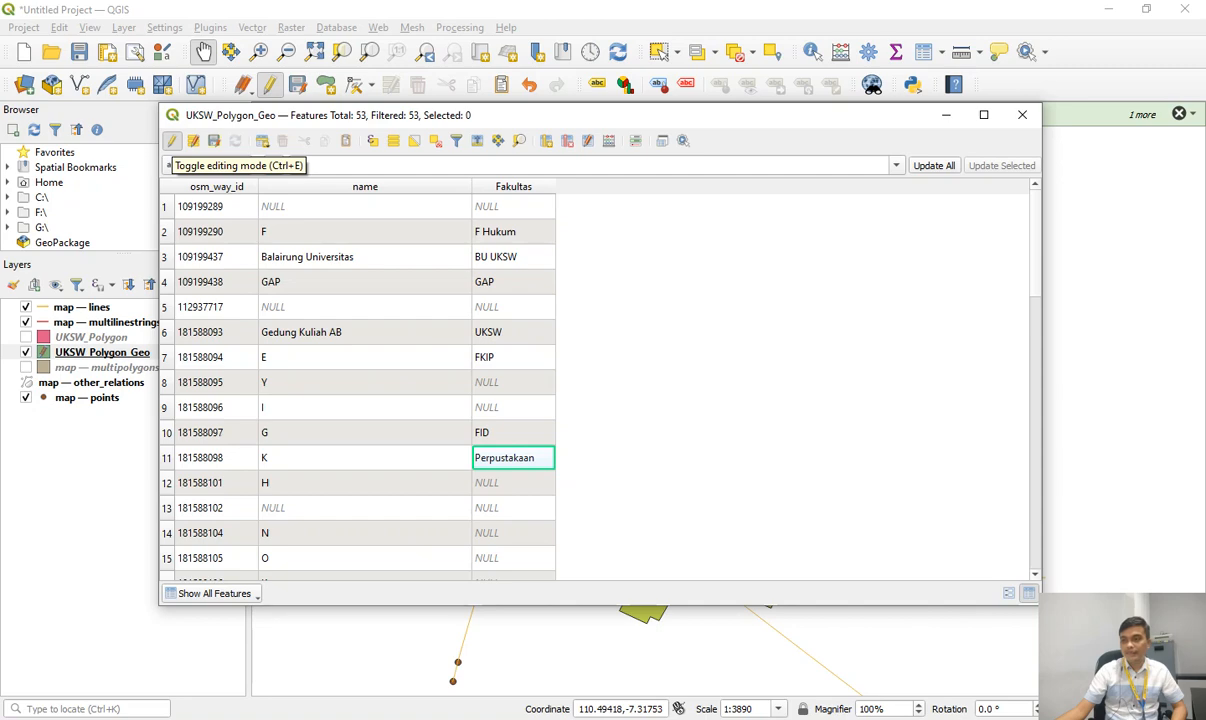
{"action": "left_click", "coordinate": [172, 141]}
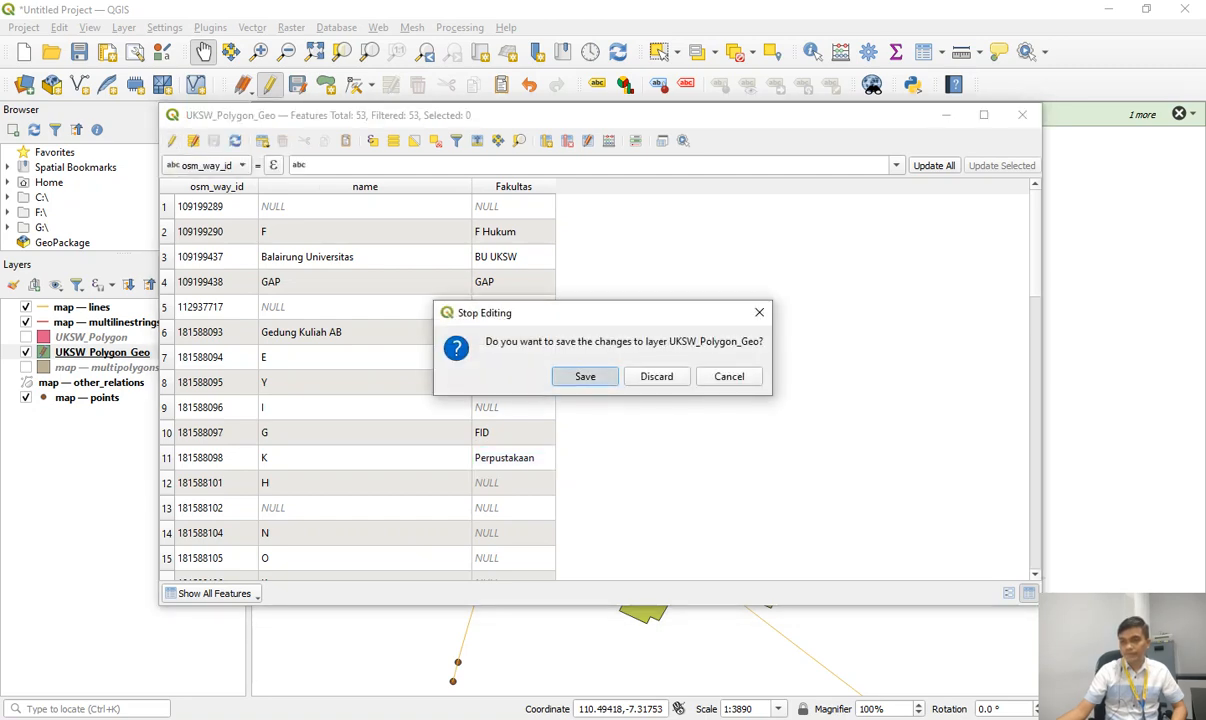
{"action": "left_click", "coordinate": [585, 376]}
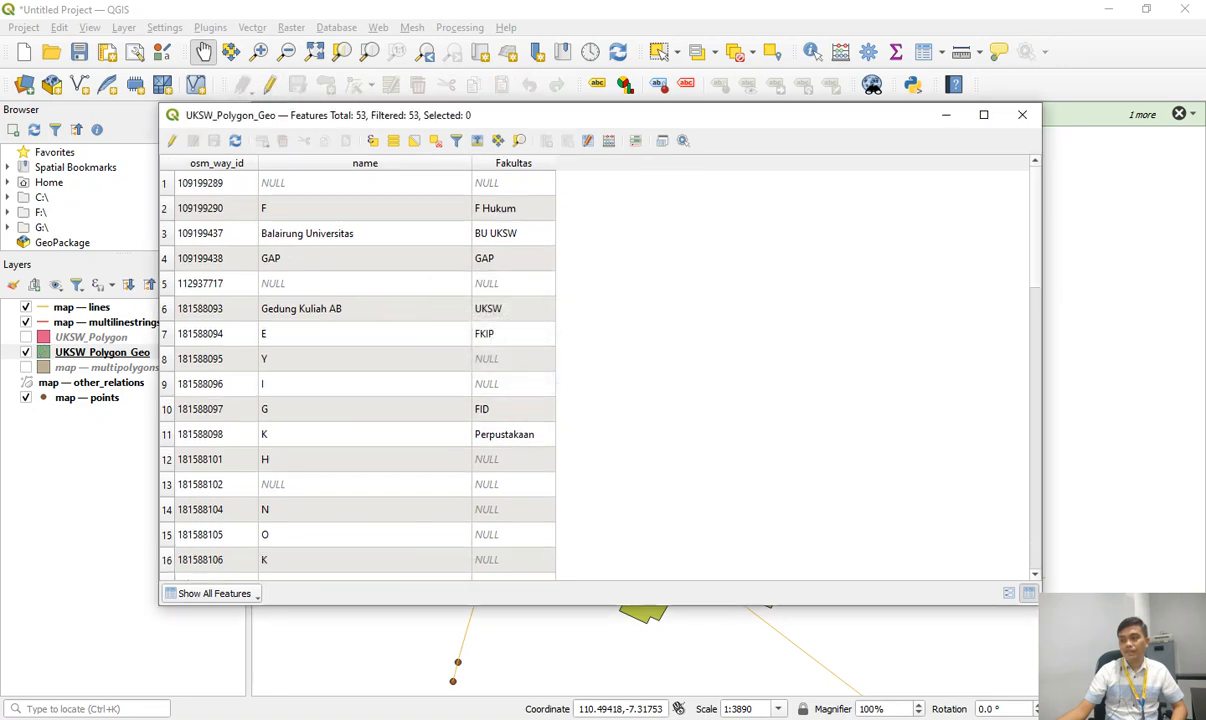
Turn editing back on for UKSW_Polygon_Geo and paste a screen capture showing the New field command into slide 10 in PowerPoint.
{"action": "key", "text": "alt+Tab"}
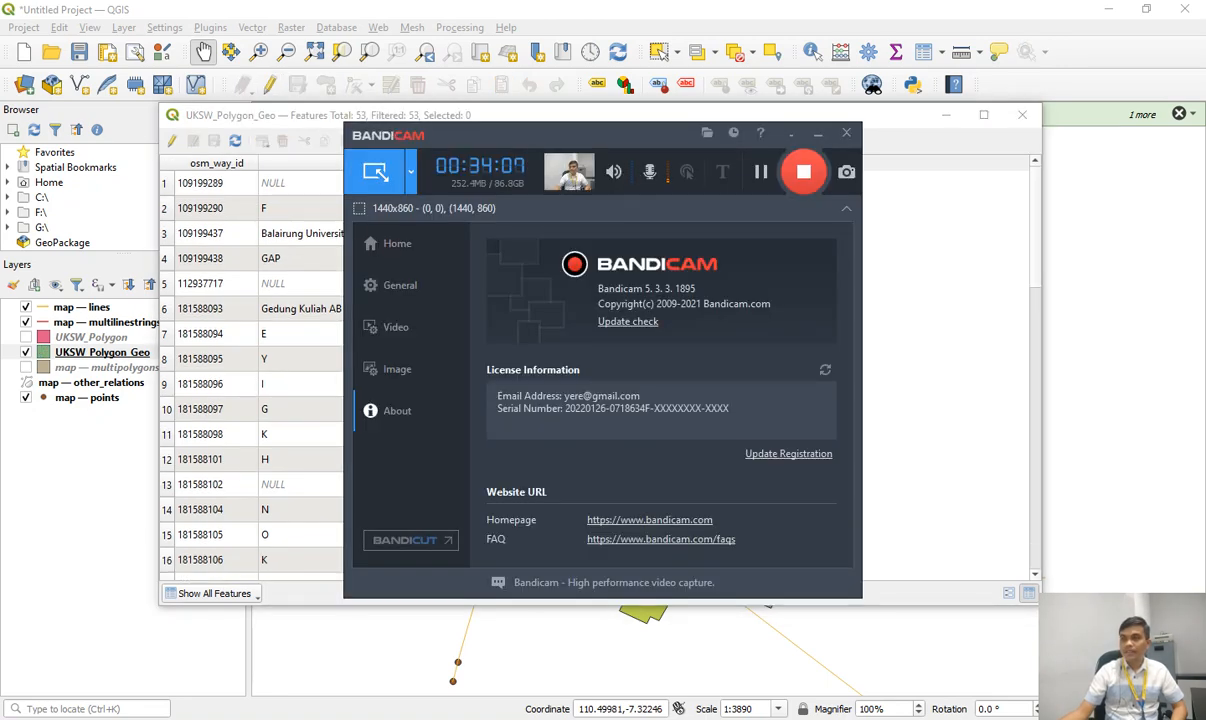
{"action": "key", "text": "alt+Tab"}
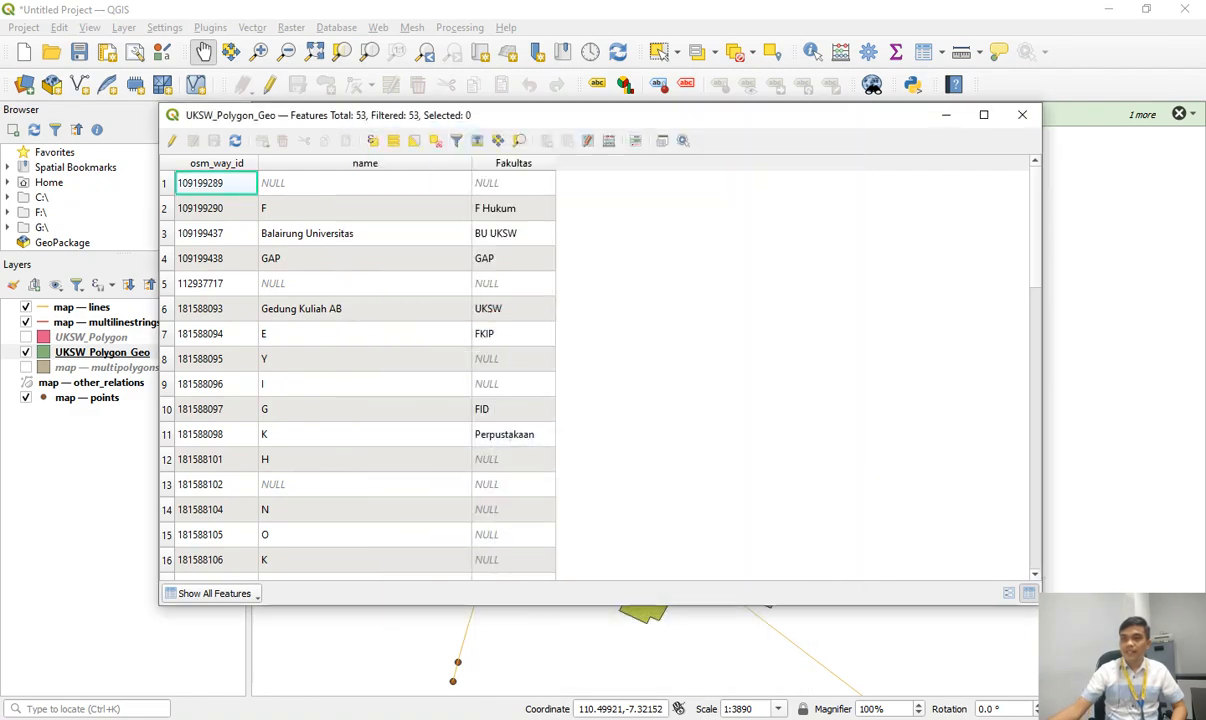
{"action": "left_click", "coordinate": [171, 140]}
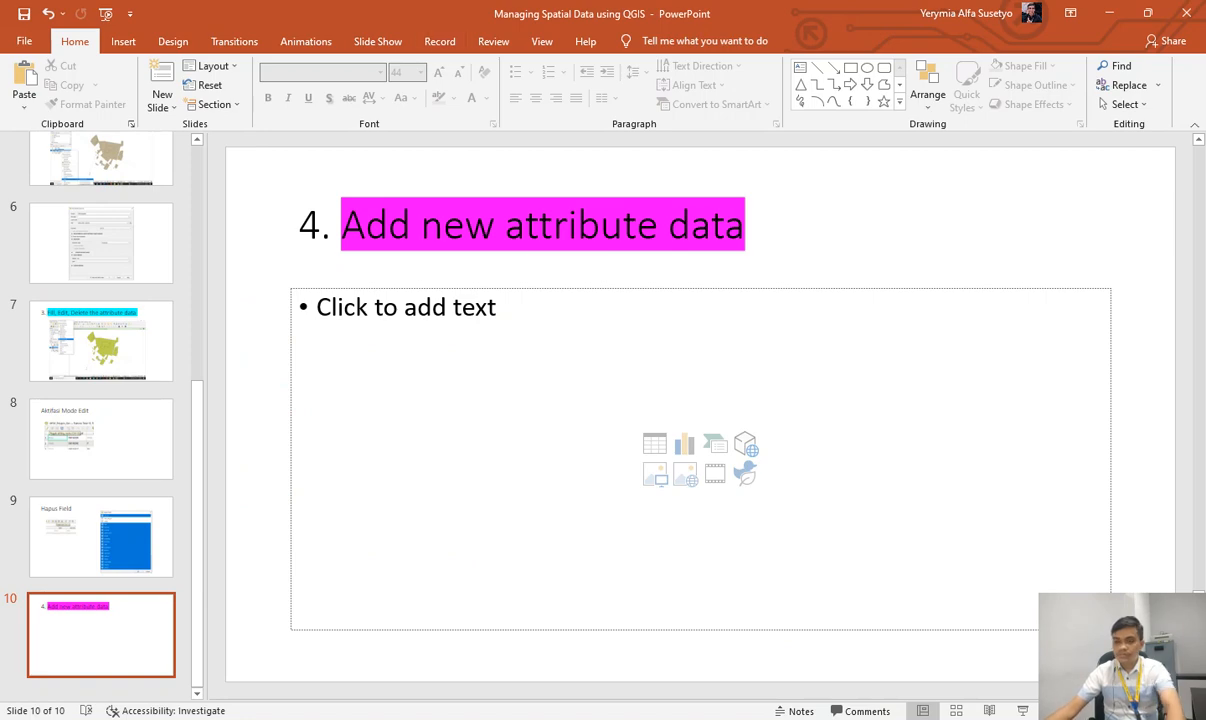
{"action": "key", "text": "ctrl+v"}
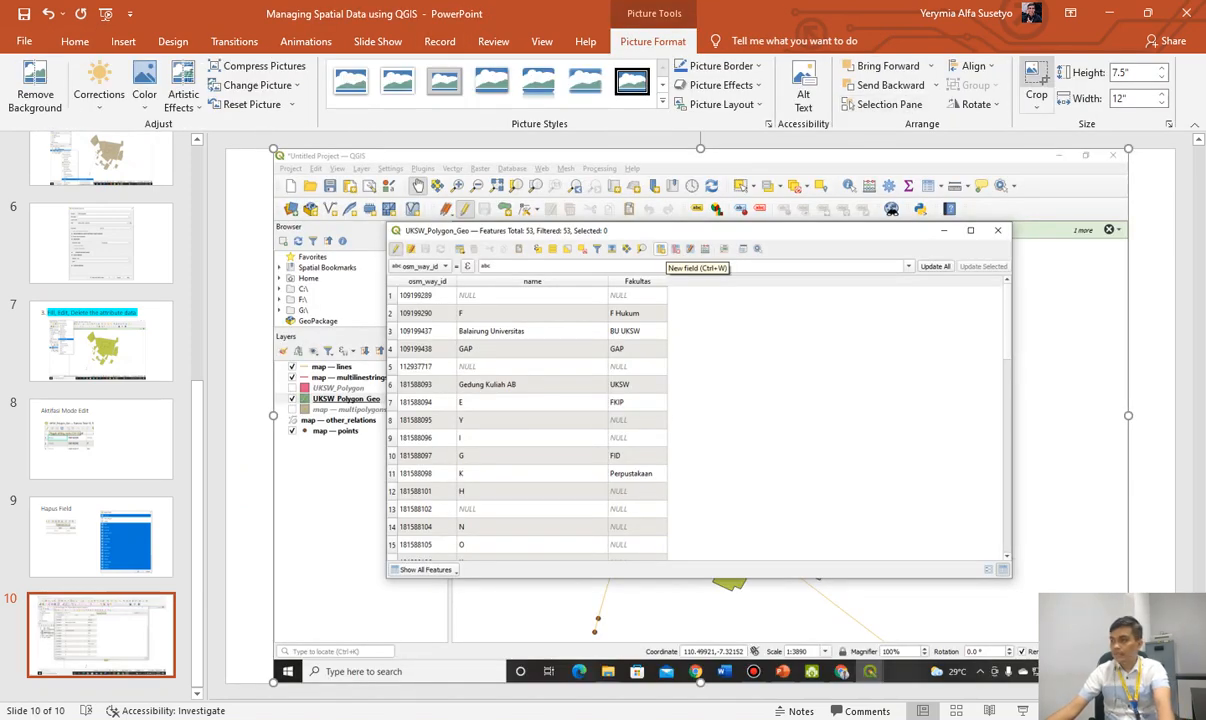
Crop the pasted capture to the area around the New field tool, about 3.4 by 1.85 inches, and move it below the slide title.
{"action": "left_click", "coordinate": [1036, 85]}
{"action": "left_click_drag", "start_coordinate": [276, 152], "coordinate": [615, 237]}
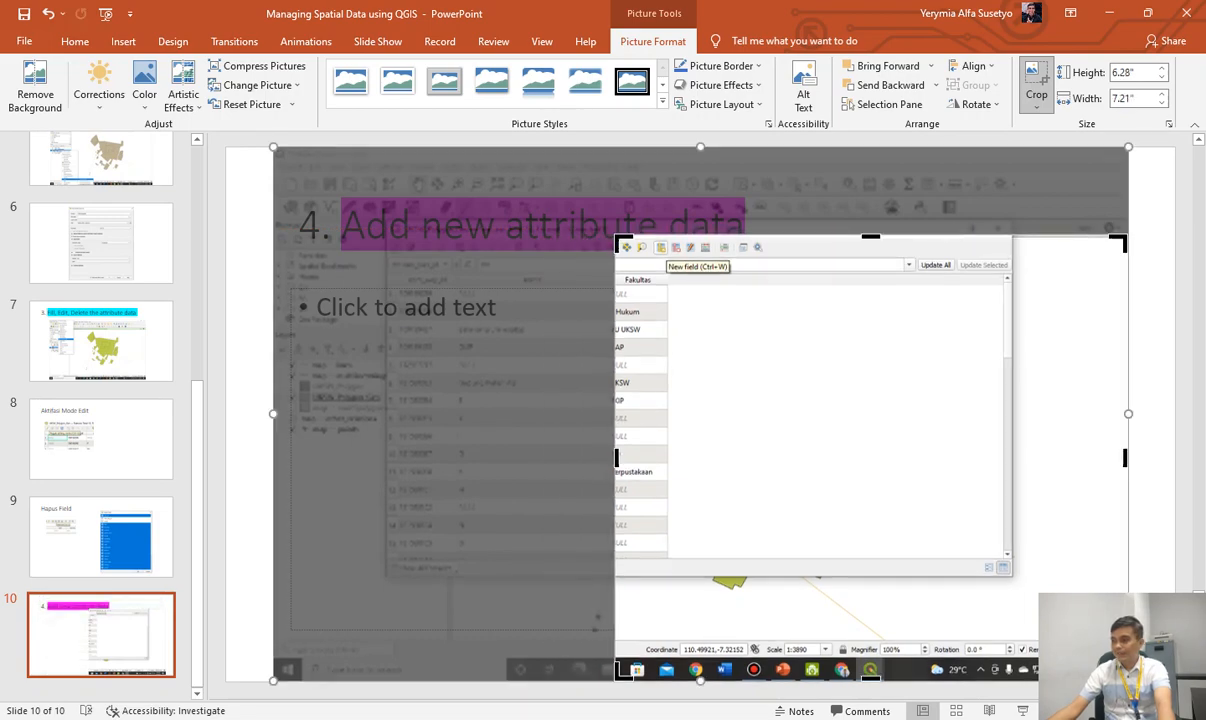
{"action": "left_click_drag", "start_coordinate": [1126, 680], "coordinate": [748, 306]}
{"action": "left_click", "coordinate": [824, 372]}
{"action": "left_click", "coordinate": [700, 285]}
{"action": "left_click_drag", "start_coordinate": [749, 307], "coordinate": [434, 358]}
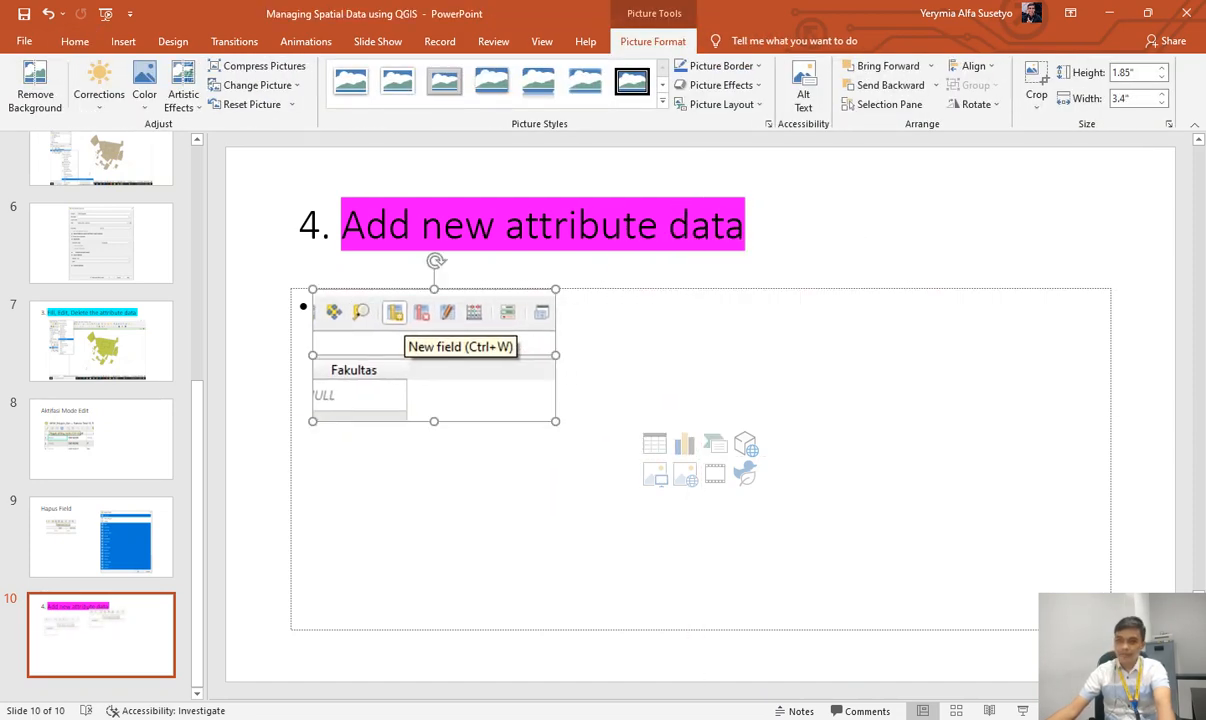
{"action": "left_click", "coordinate": [258, 440]}
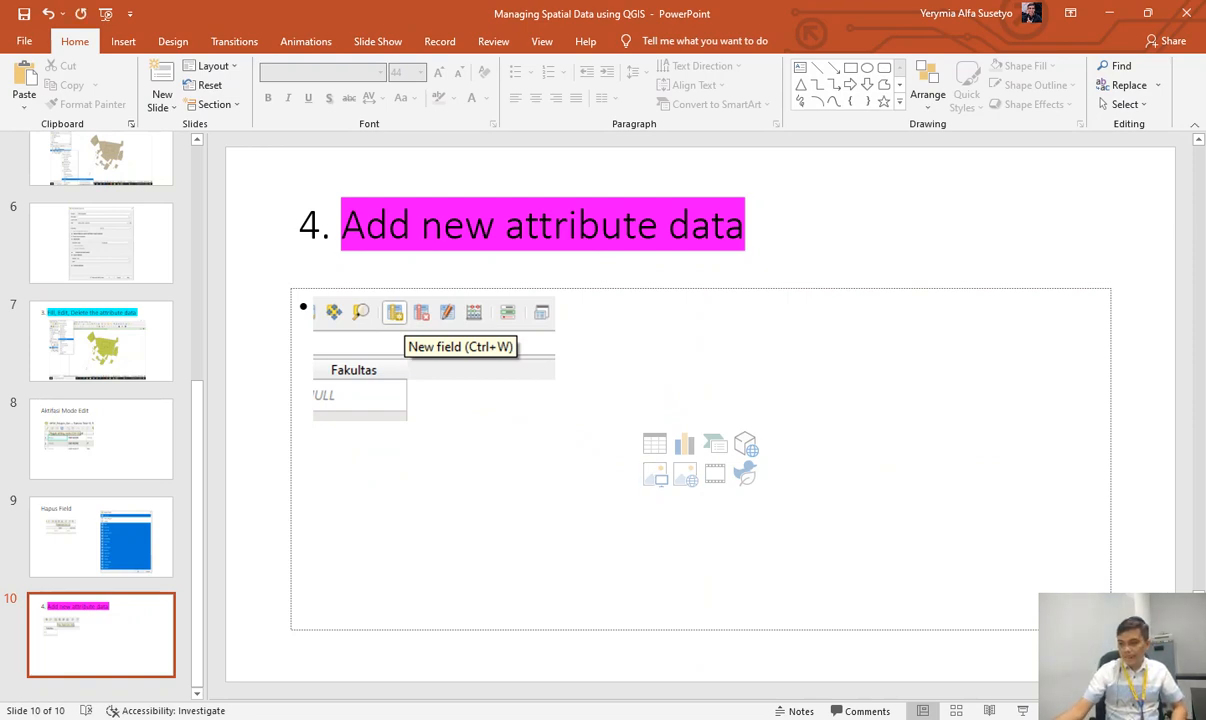
Switch to the QGIS attribute table, look through the UKSW_Polygon_Geo records and minimize the table window.
{"action": "mouse_move", "coordinate": [841, 718]}
{"action": "left_click", "coordinate": [932, 655]}
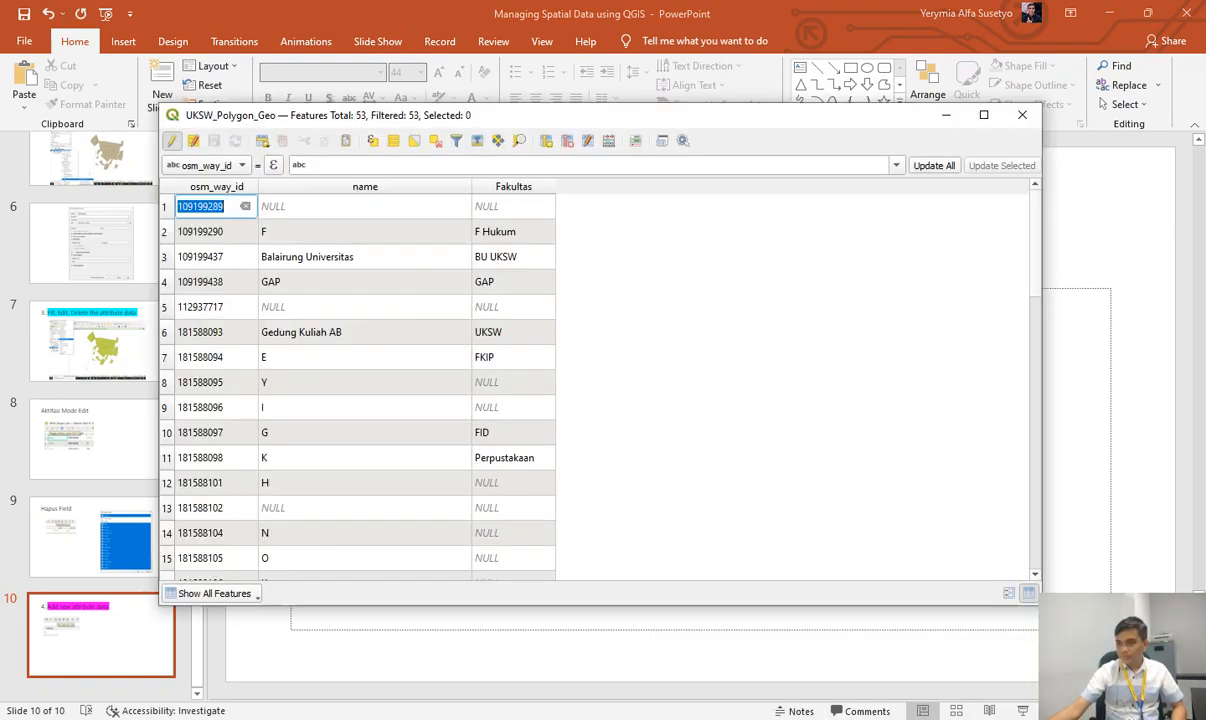
{"action": "scroll", "coordinate": [600, 383], "scroll_direction": "down", "scroll_amount": 7}
{"action": "scroll", "coordinate": [600, 383], "scroll_direction": "up", "scroll_amount": 6}
{"action": "scroll", "coordinate": [600, 383], "scroll_direction": "down", "scroll_amount": 7}
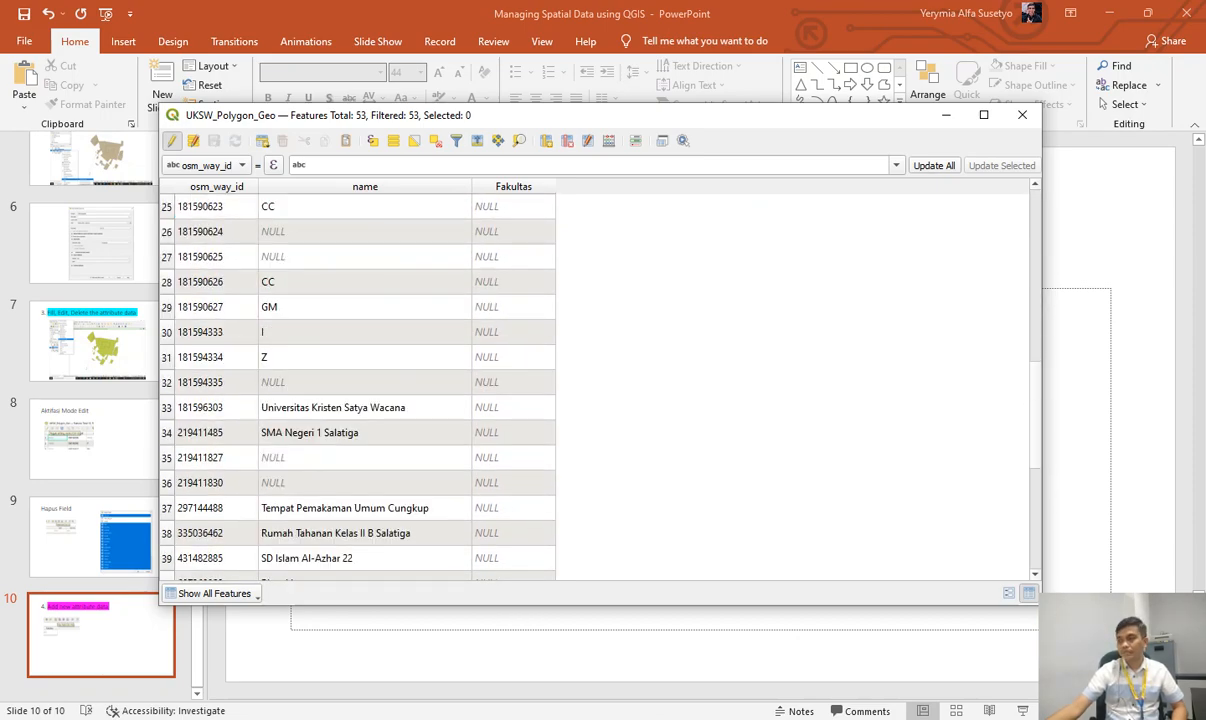
{"action": "left_click", "coordinate": [946, 115]}
Highlight the "Styling" item in teal on the Course slide and save the presentation.
{"action": "scroll", "coordinate": [100, 400], "scroll_direction": "up", "scroll_amount": 10}
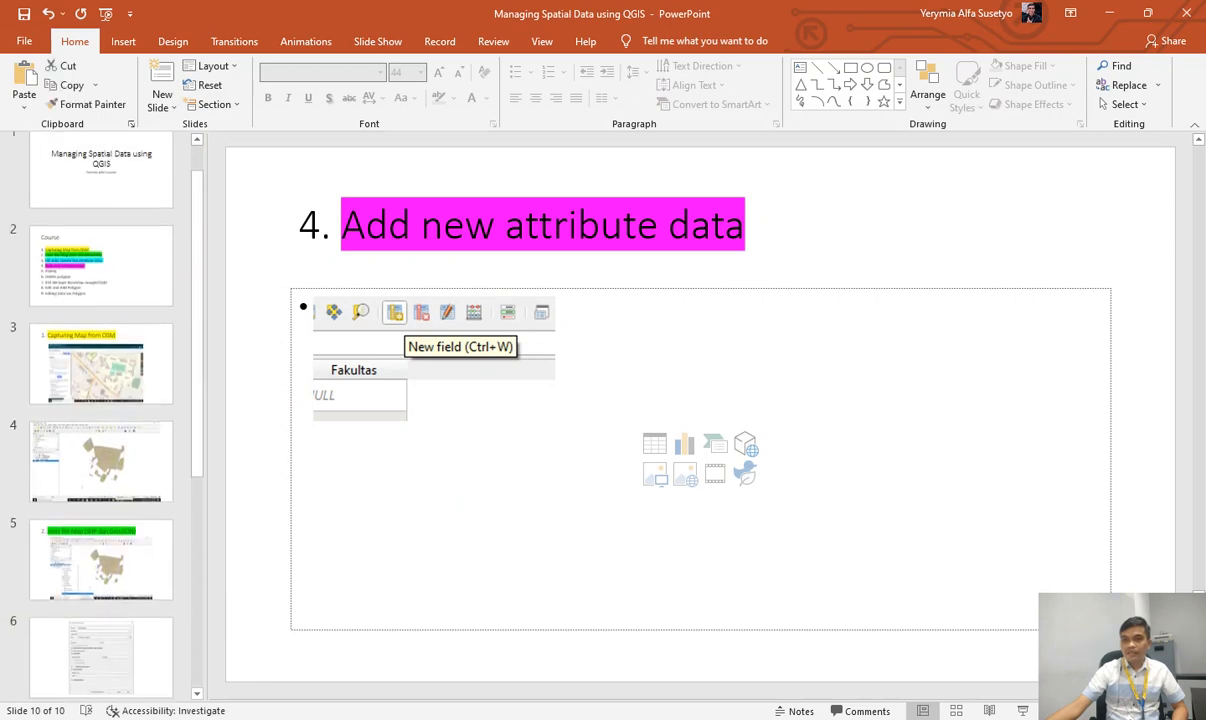
{"action": "left_click", "coordinate": [100, 285]}
{"action": "left_click_drag", "start_coordinate": [406, 451], "coordinate": [326, 451]}
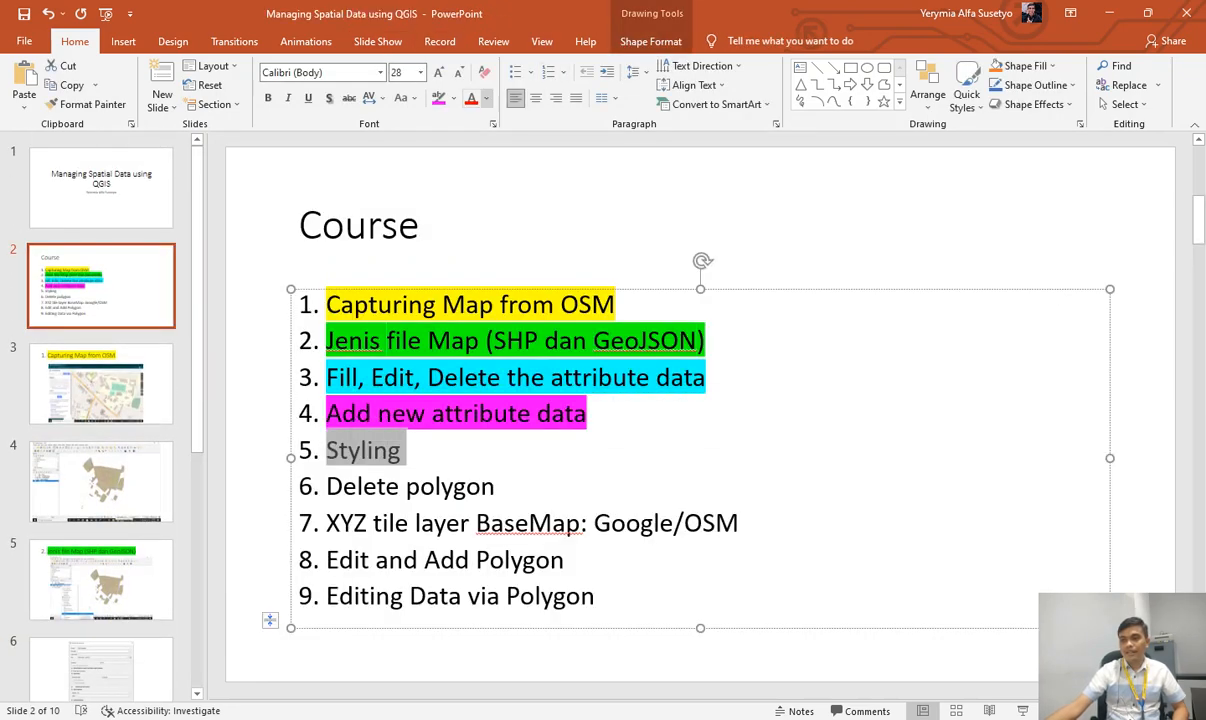
{"action": "left_click", "coordinate": [453, 98]}
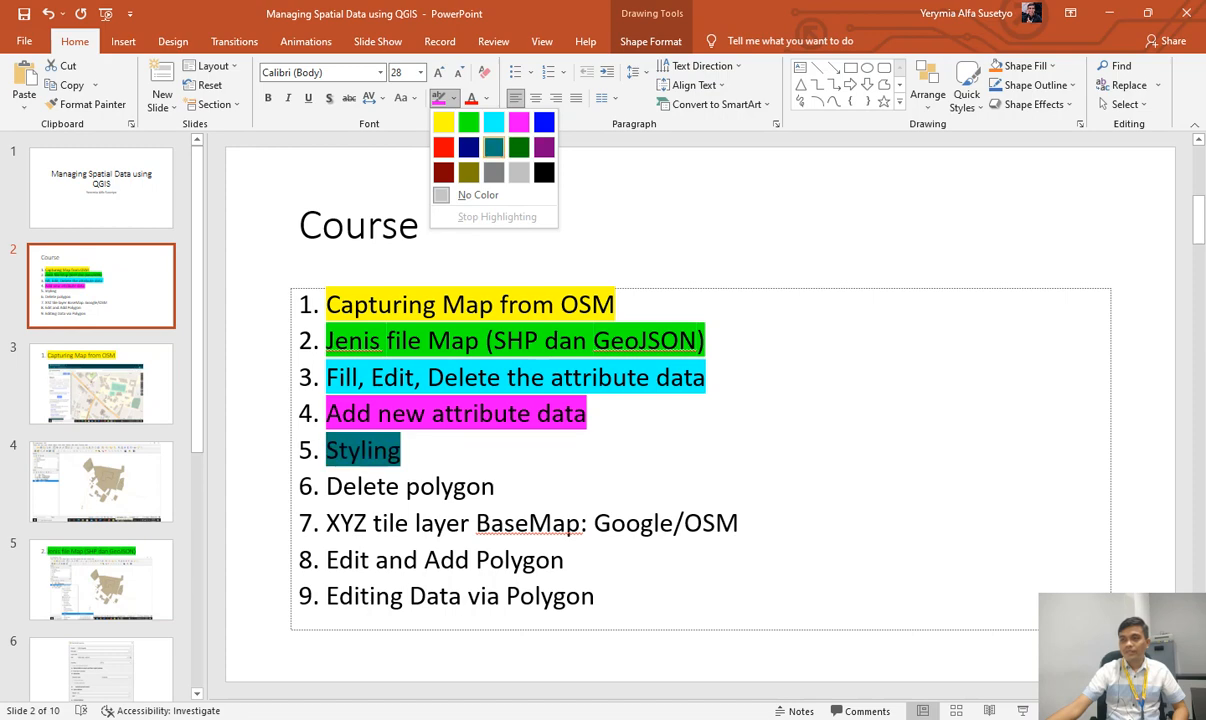
{"action": "left_click", "coordinate": [493, 147]}
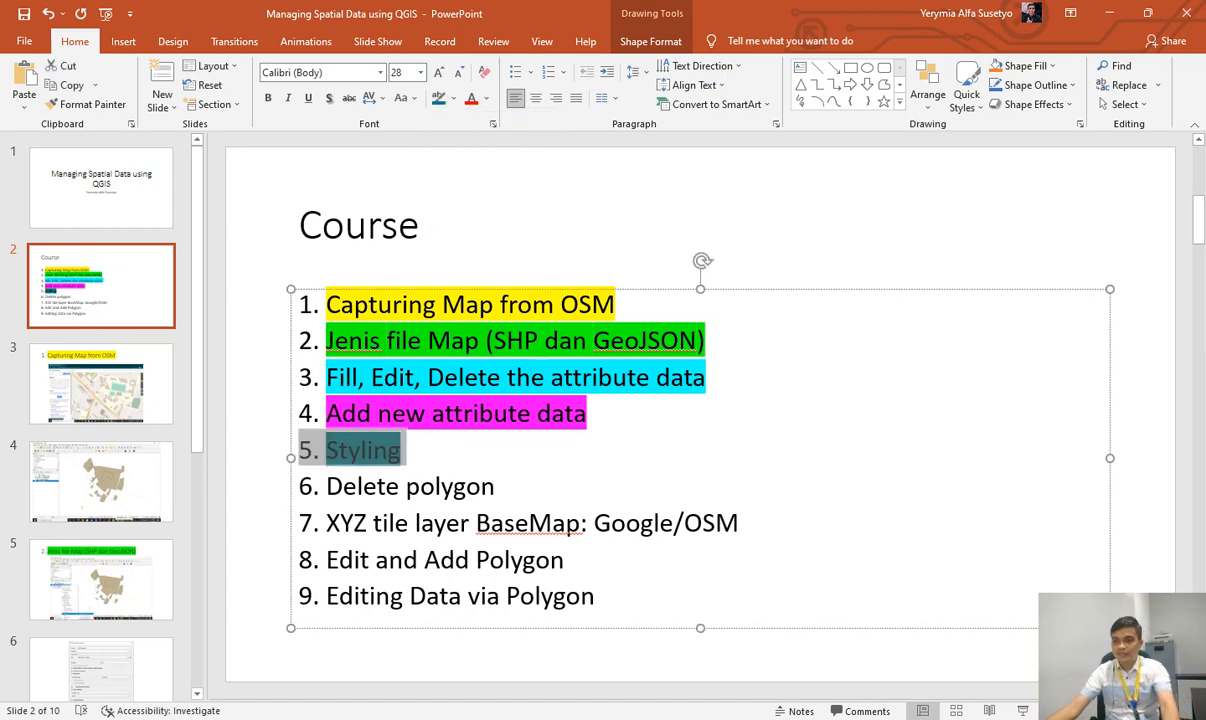
{"action": "key", "text": "ctrl+s"}
Add a slide after slide 10 and title it "5. Styling" with the teal-highlighted item text.
{"action": "left_click_drag", "start_coordinate": [197, 420], "coordinate": [197, 656]}
{"action": "left_click", "coordinate": [101, 636]}
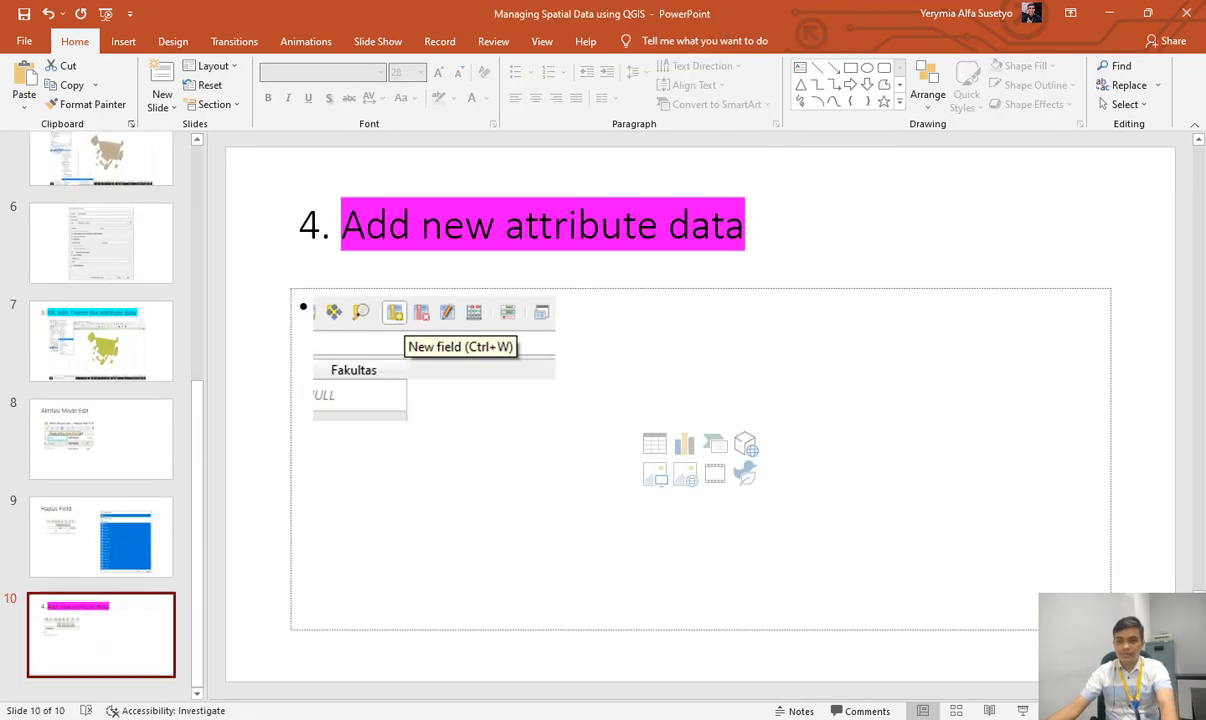
{"action": "left_click", "coordinate": [161, 76]}
{"action": "left_click", "coordinate": [440, 229]}
{"action": "type", "text": "5. Styling"}
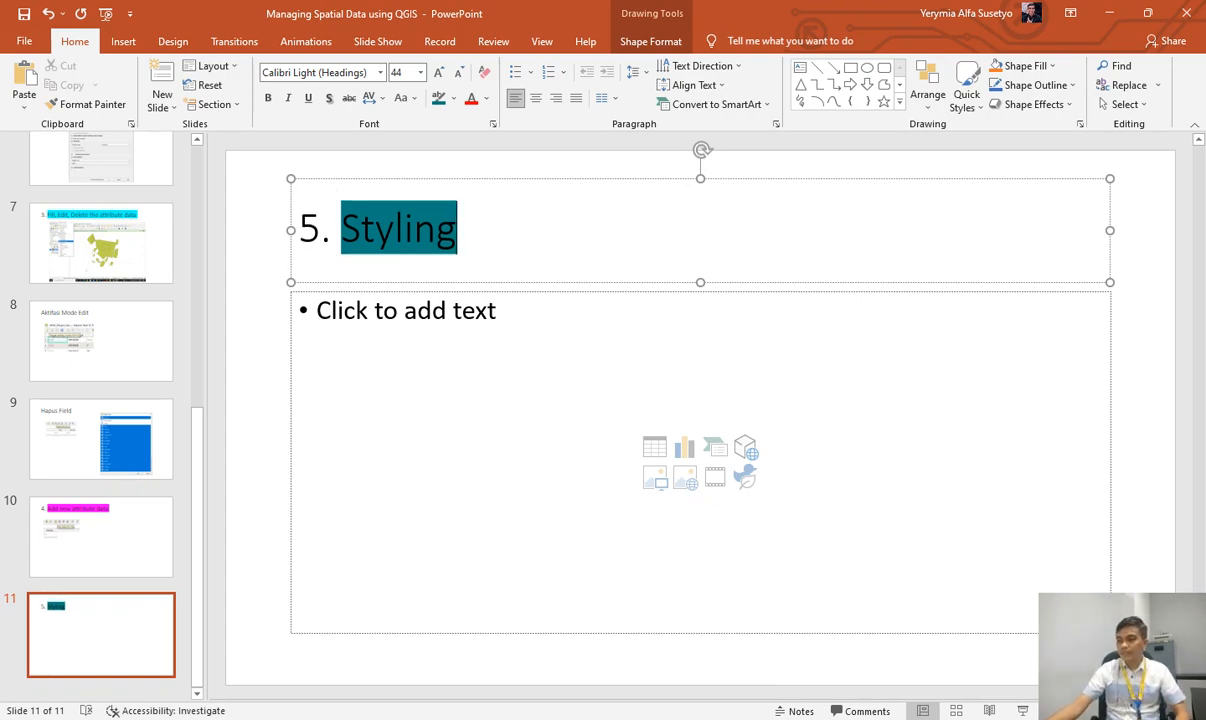
Switch to QGIS and open the layer properties of UKSW_Polygon_Geo.
{"action": "key", "text": "alt+Tab"}
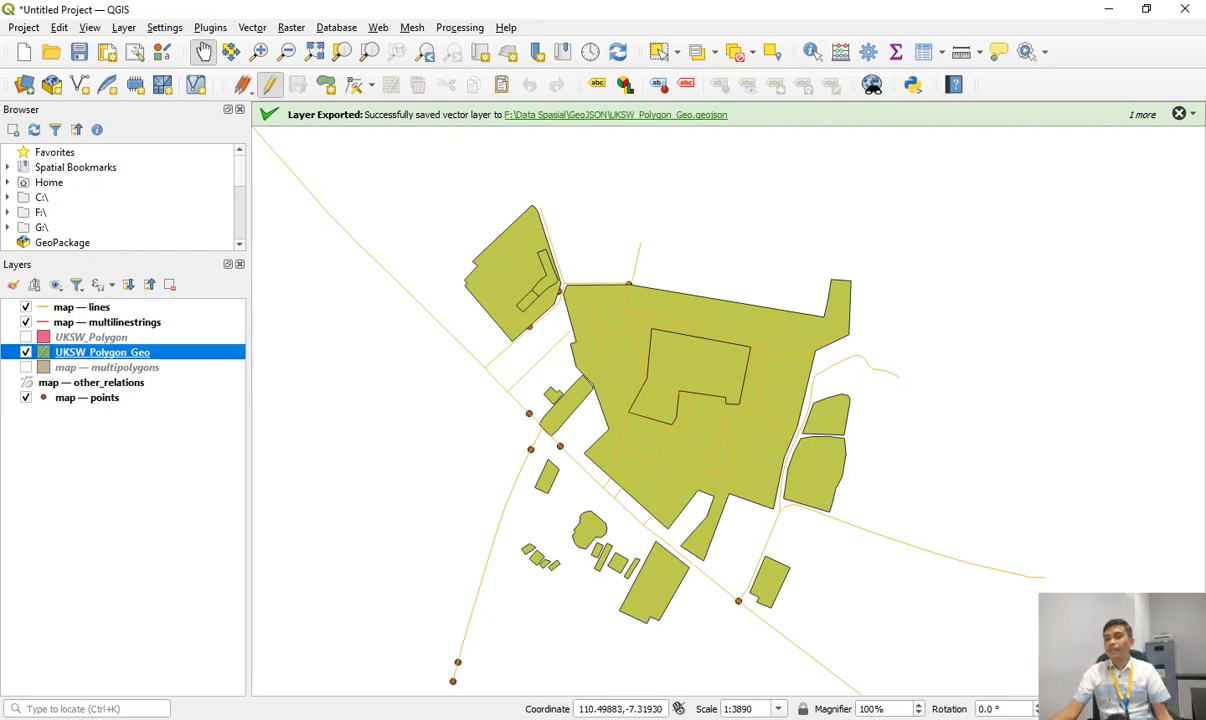
{"action": "left_click_drag", "start_coordinate": [740, 400], "coordinate": [731, 374]}
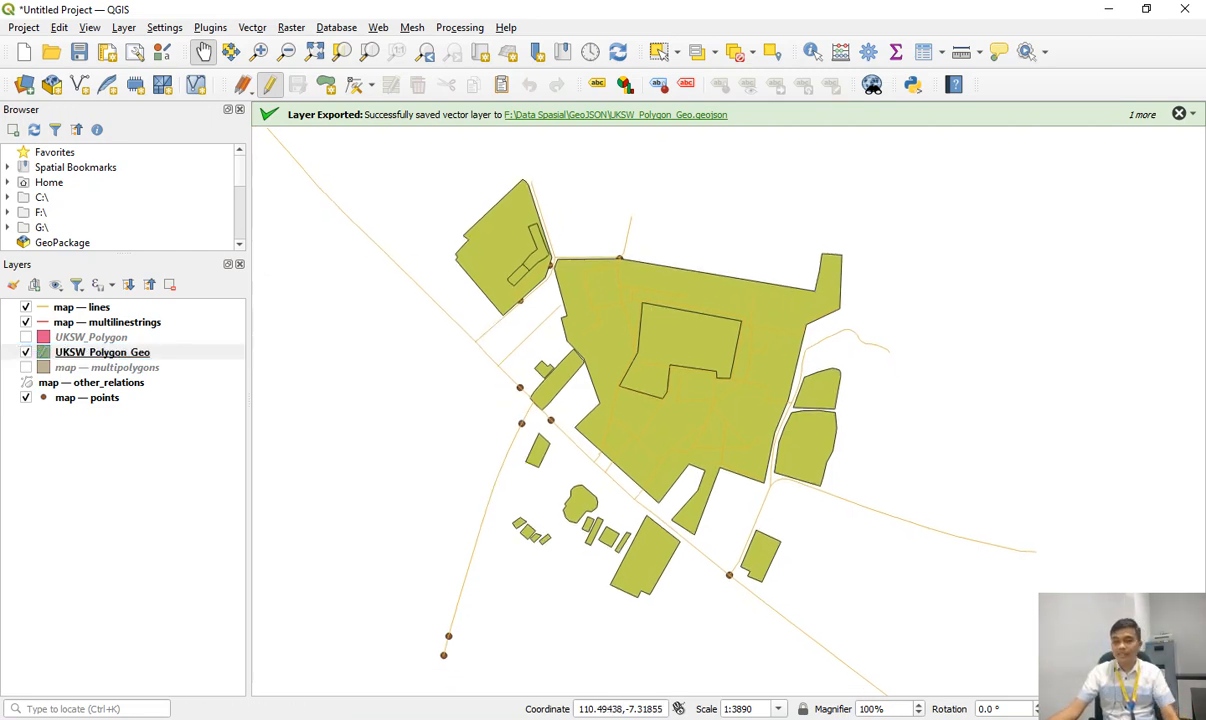
{"action": "right_click", "coordinate": [100, 352]}
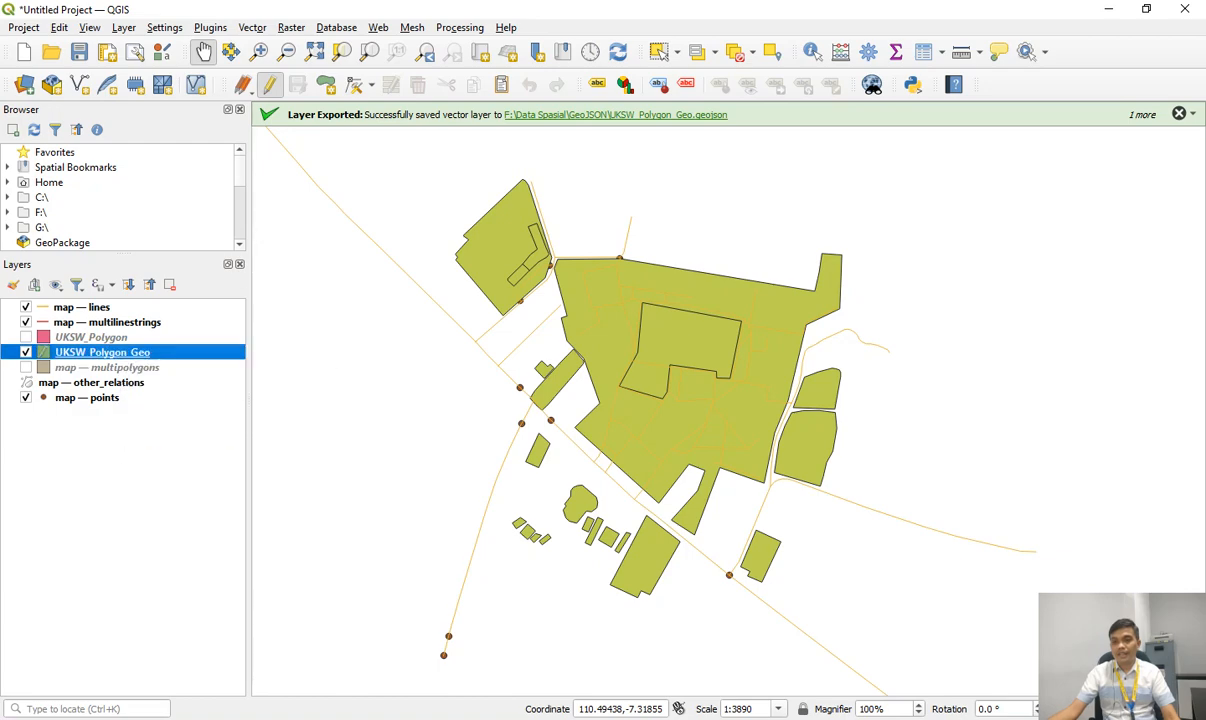
{"action": "left_click", "coordinate": [200, 339]}
{"action": "key", "text": "Escape"}
{"action": "right_click", "coordinate": [80, 352]}
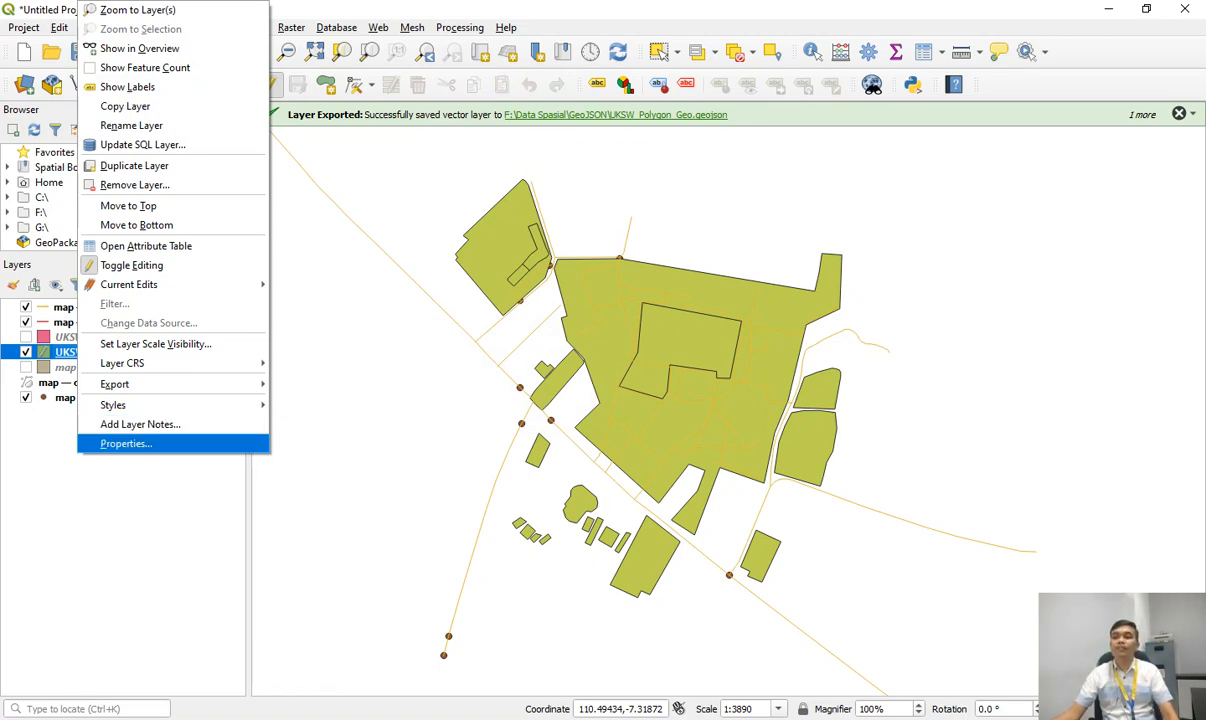
{"action": "left_click", "coordinate": [126, 444]}
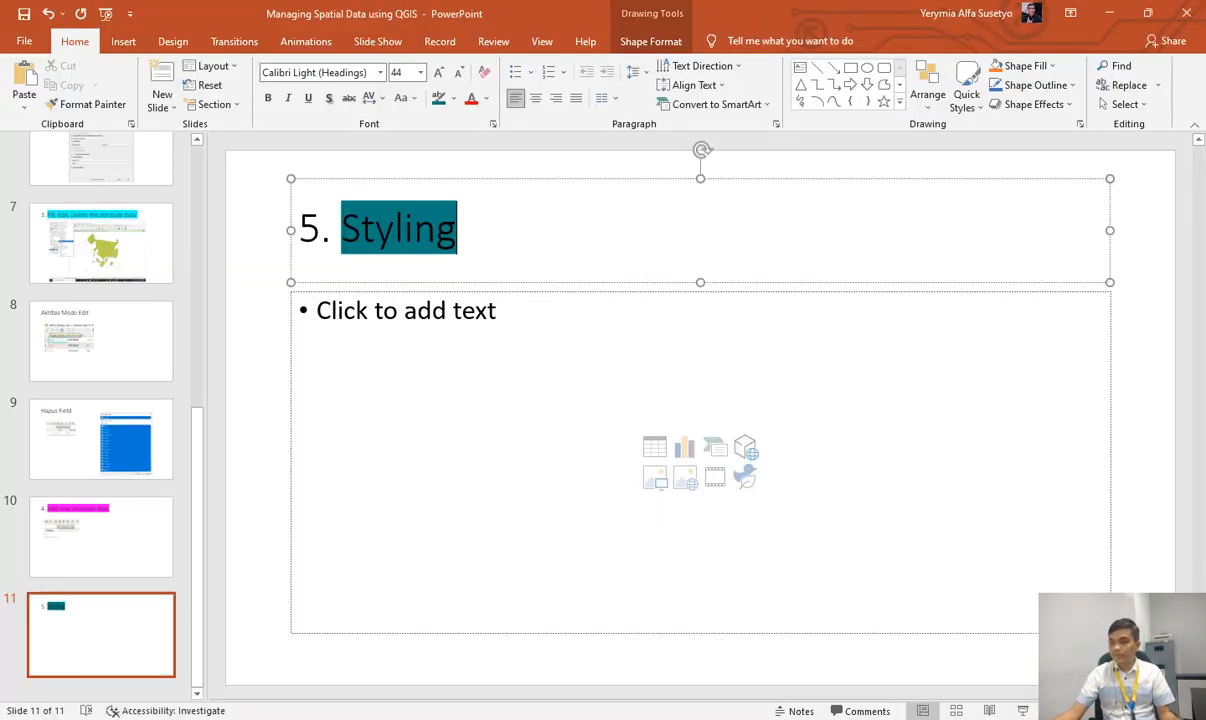
In PowerPoint, paste the capture of the layer's context menu into the body of the "5. Styling" slide and save the presentation.
{"action": "left_click", "coordinate": [400, 311]}
{"action": "key", "text": "ctrl+v"}
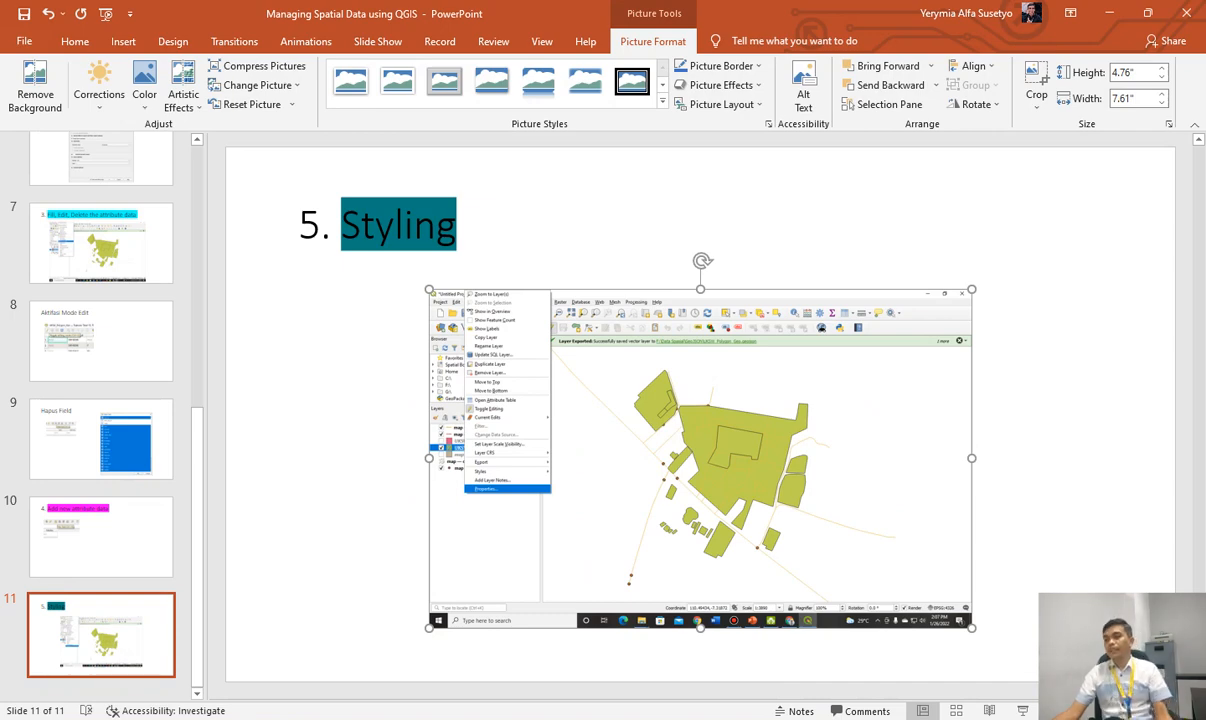
{"action": "key", "text": "ctrl+s"}
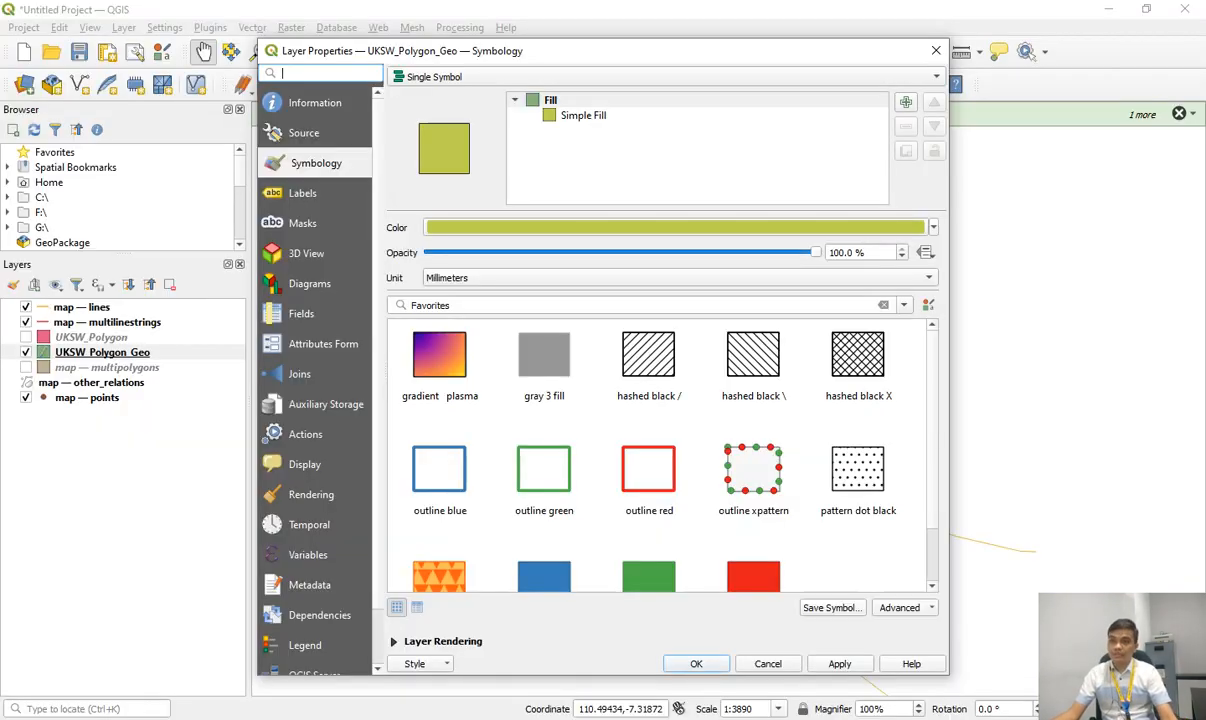
Back in QGIS, look through the layer's Labels, Fields, 3D View, Auxiliary Storage, Temporal and Dependencies properties and return to Symbology.
{"action": "left_click_drag", "start_coordinate": [592, 40], "coordinate": [592, 2]}
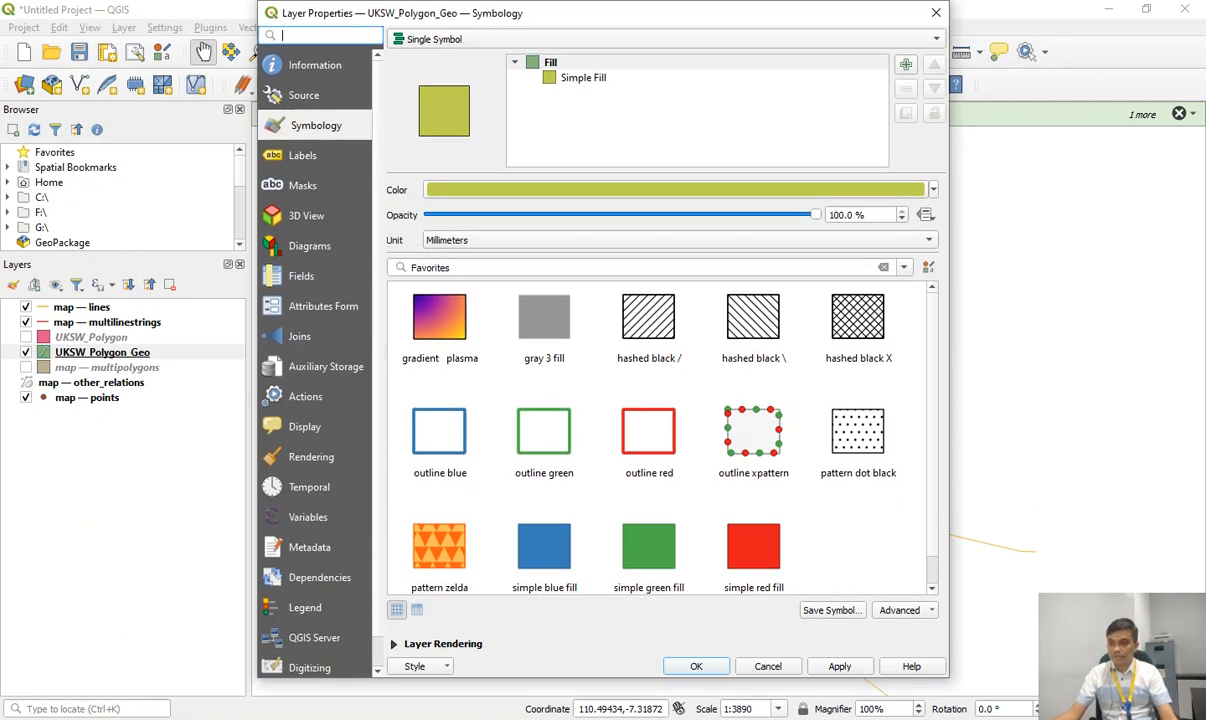
{"action": "left_click_drag", "start_coordinate": [592, 12], "coordinate": [1006, 118]}
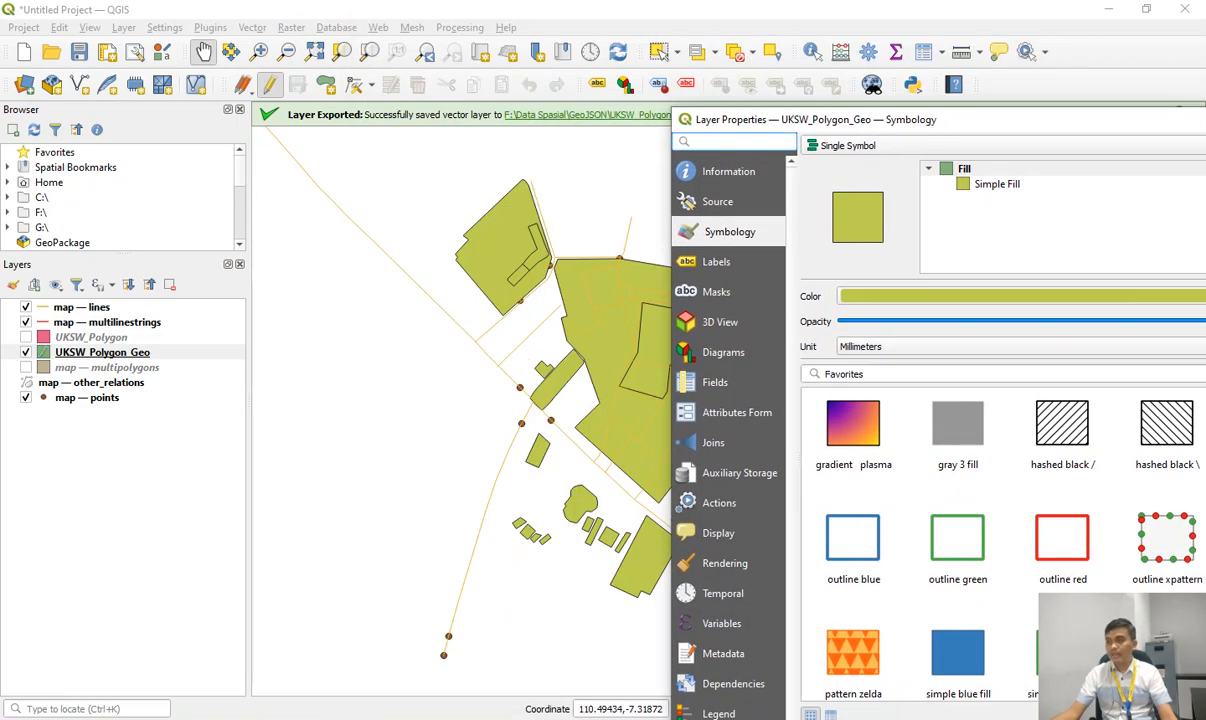
{"action": "left_click_drag", "start_coordinate": [902, 125], "coordinate": [737, 101]}
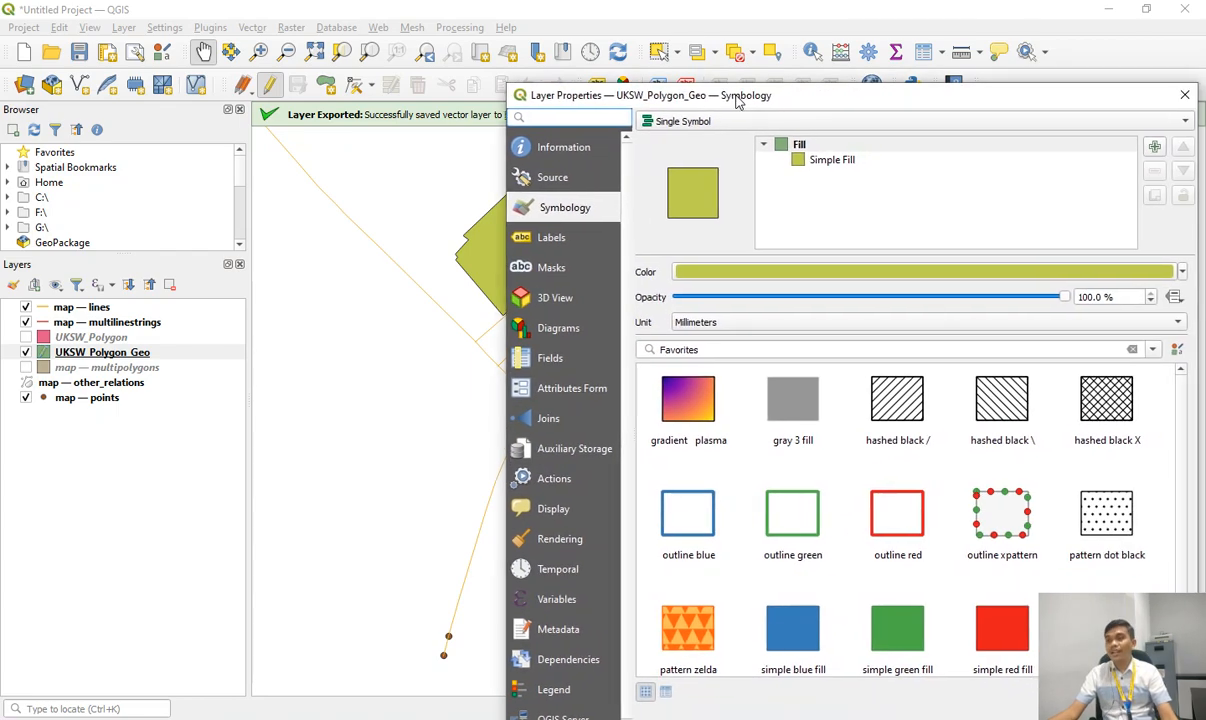
{"action": "left_click", "coordinate": [553, 238]}
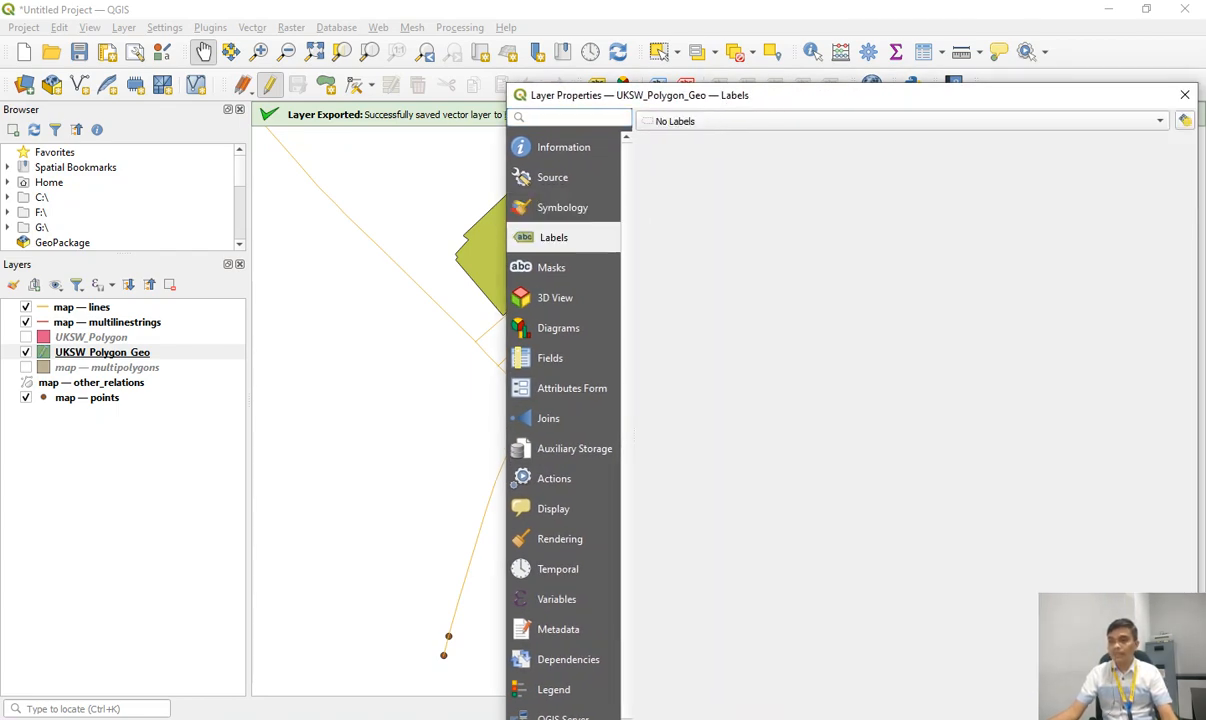
{"action": "left_click", "coordinate": [551, 358]}
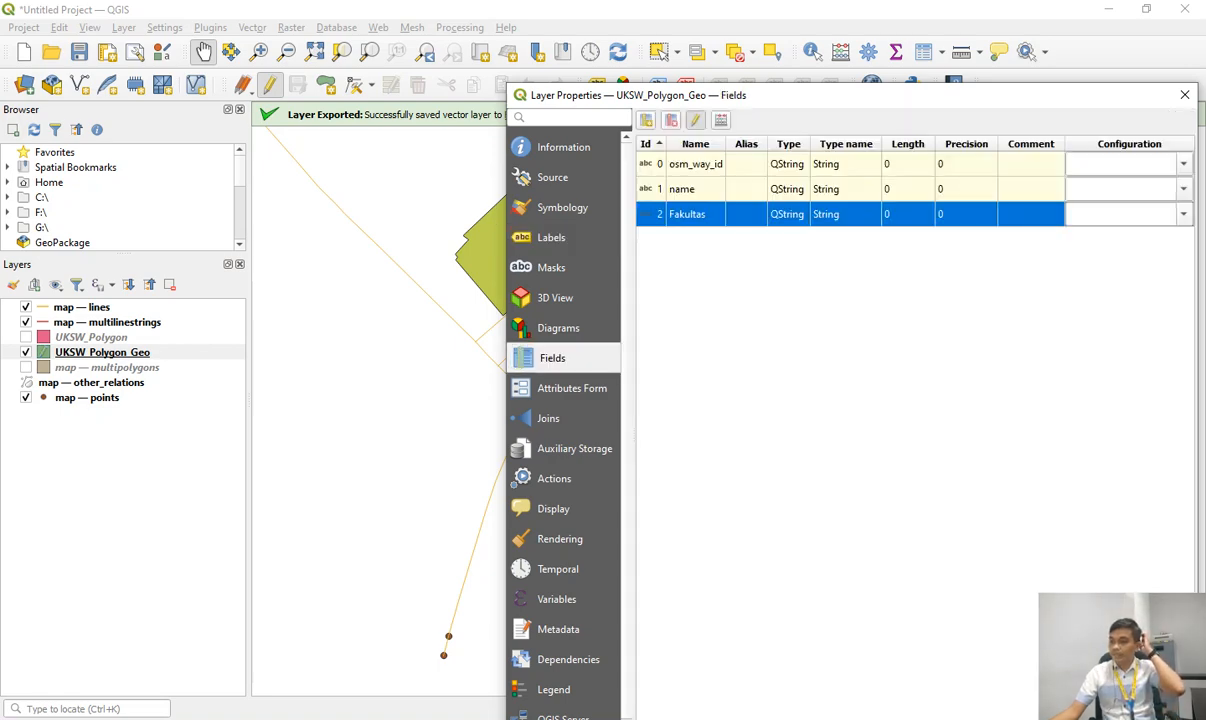
{"action": "left_click", "coordinate": [555, 298]}
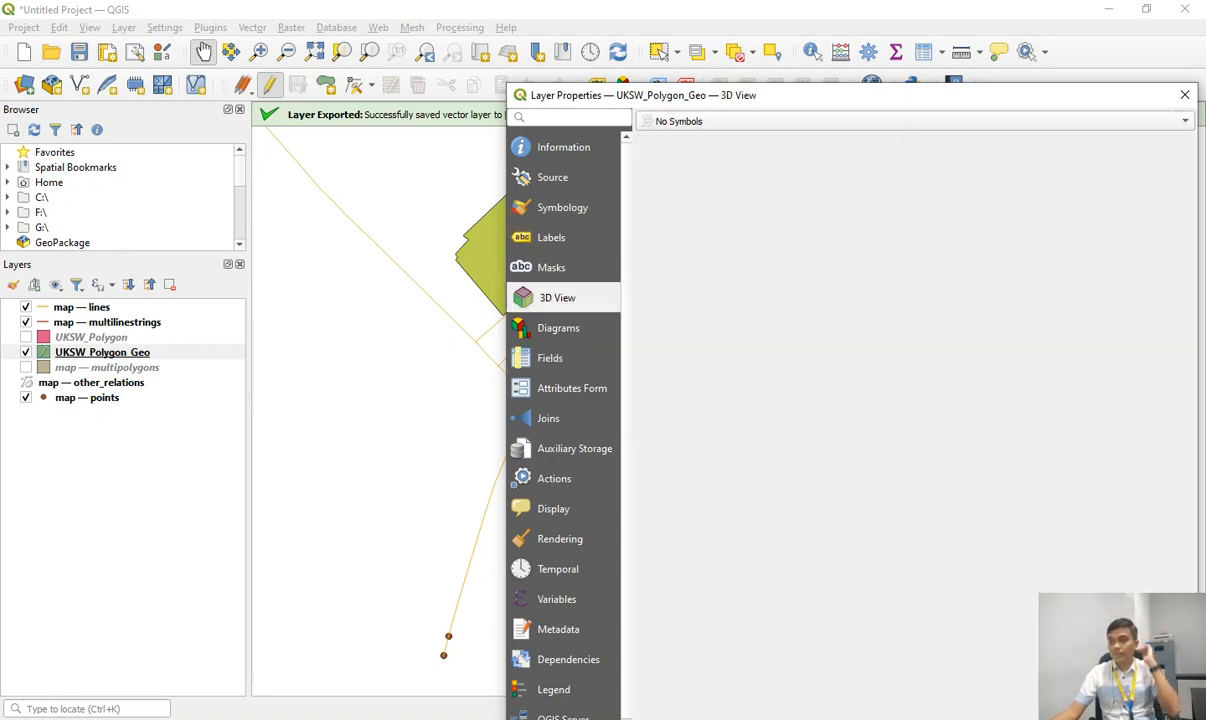
{"action": "left_click", "coordinate": [574, 449]}
{"action": "left_click", "coordinate": [559, 569]}
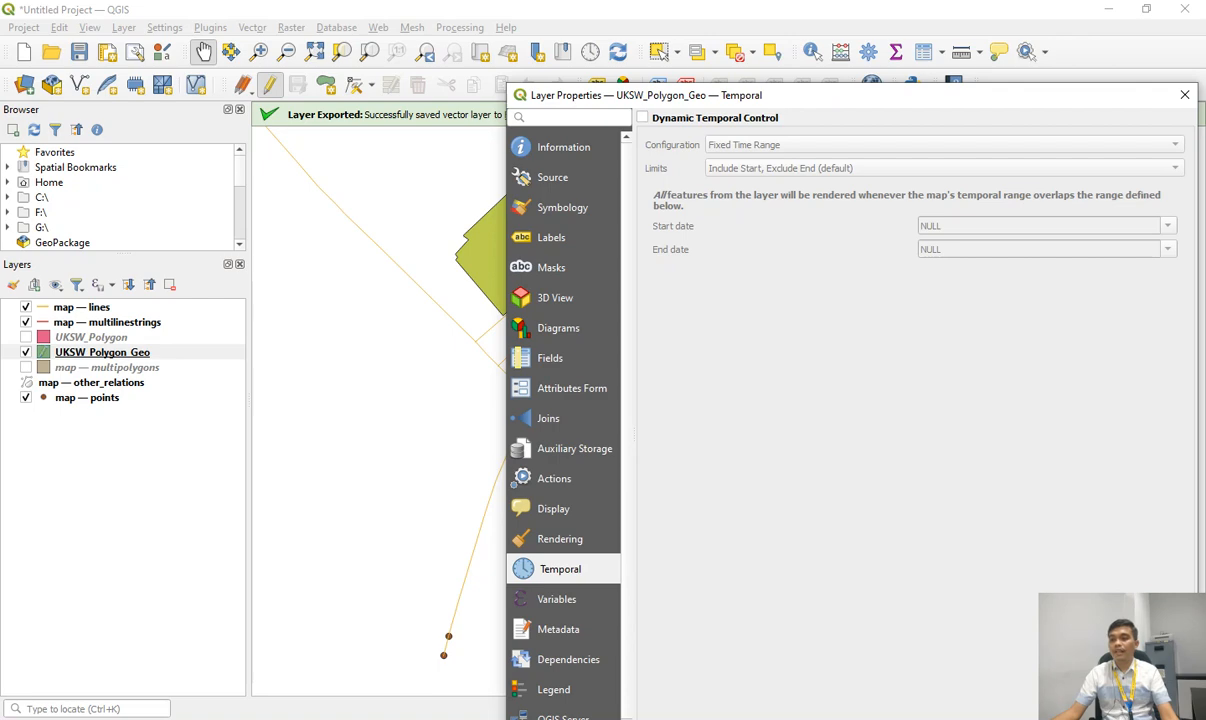
{"action": "left_click", "coordinate": [568, 659]}
{"action": "scroll", "coordinate": [568, 629], "scroll_direction": "down", "scroll_amount": 1}
{"action": "scroll", "coordinate": [563, 420], "scroll_direction": "up", "scroll_amount": 1}
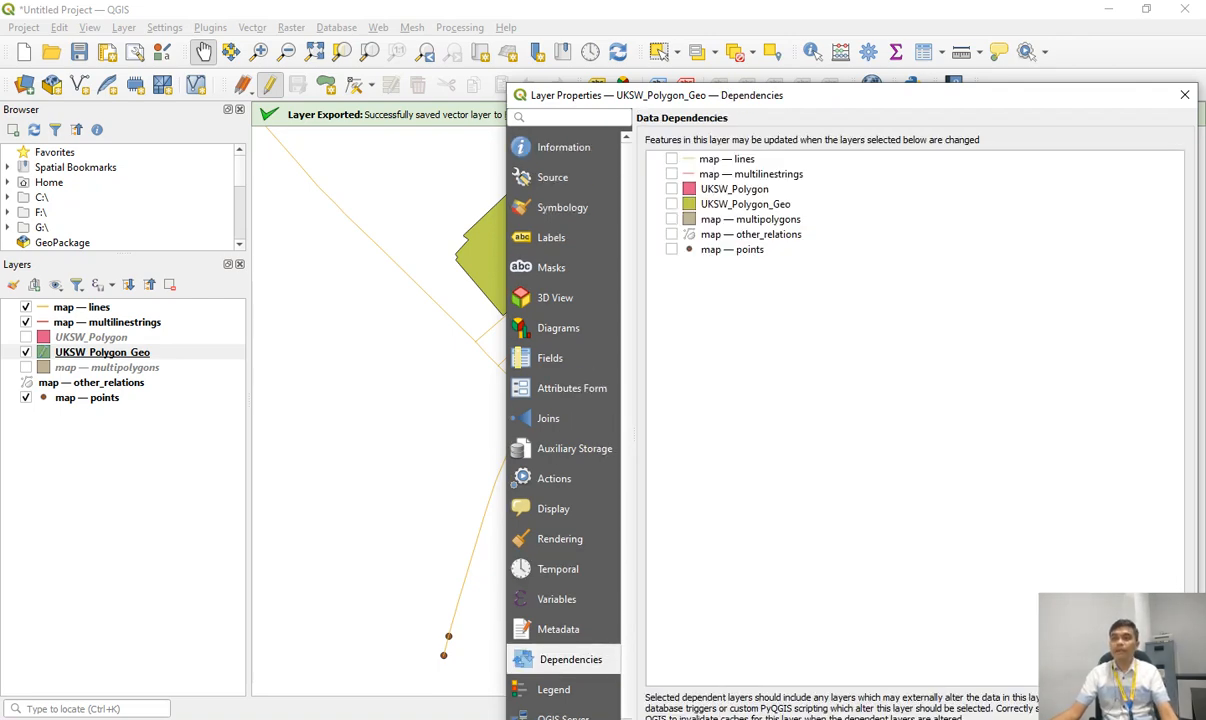
{"action": "left_click", "coordinate": [563, 208]}
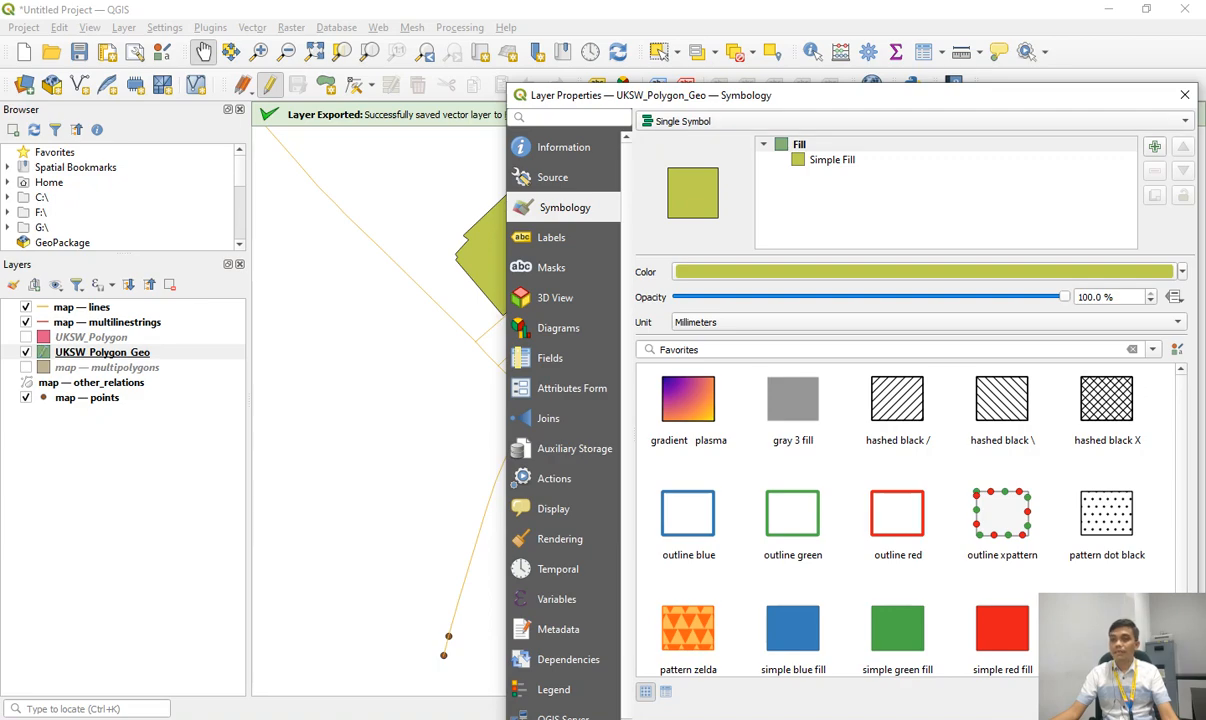
Widen the Layer Properties window, move it aside to view the map's polygons, and bring it back.
{"action": "left_click_drag", "start_coordinate": [851, 95], "coordinate": [674, 13]}
{"action": "left_click_drag", "start_coordinate": [1020, 285], "coordinate": [1135, 285]}
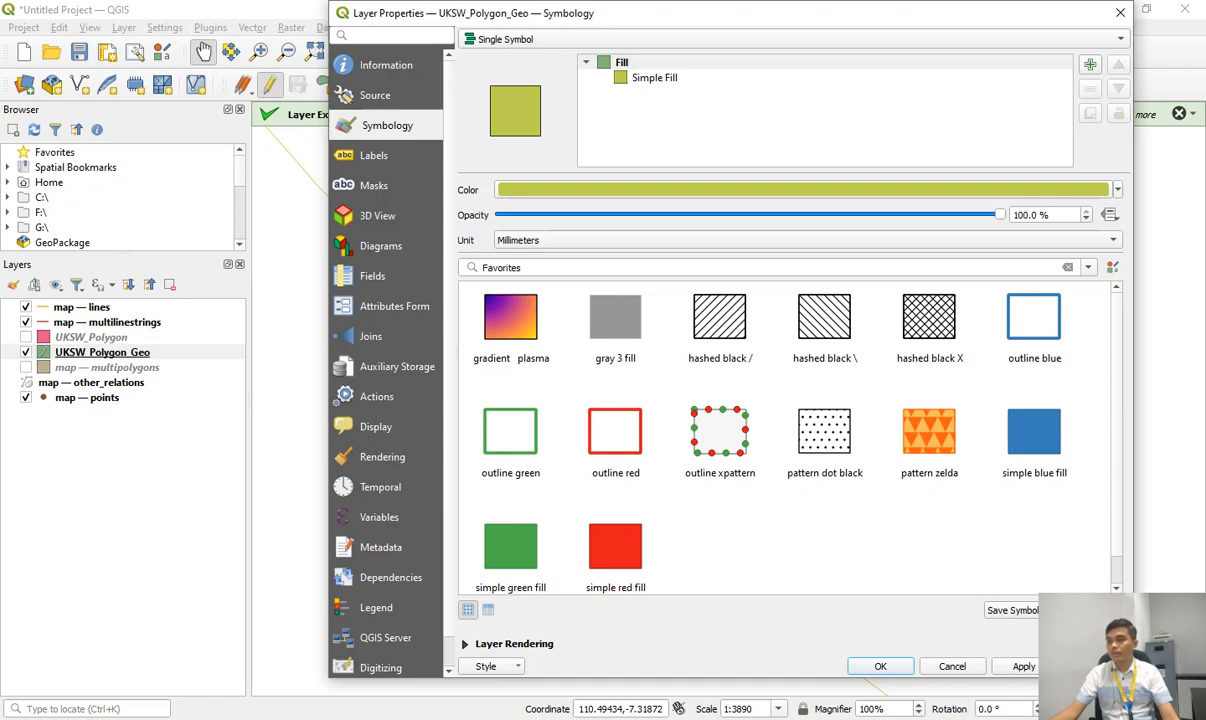
{"action": "left_click", "coordinate": [1055, 12]}
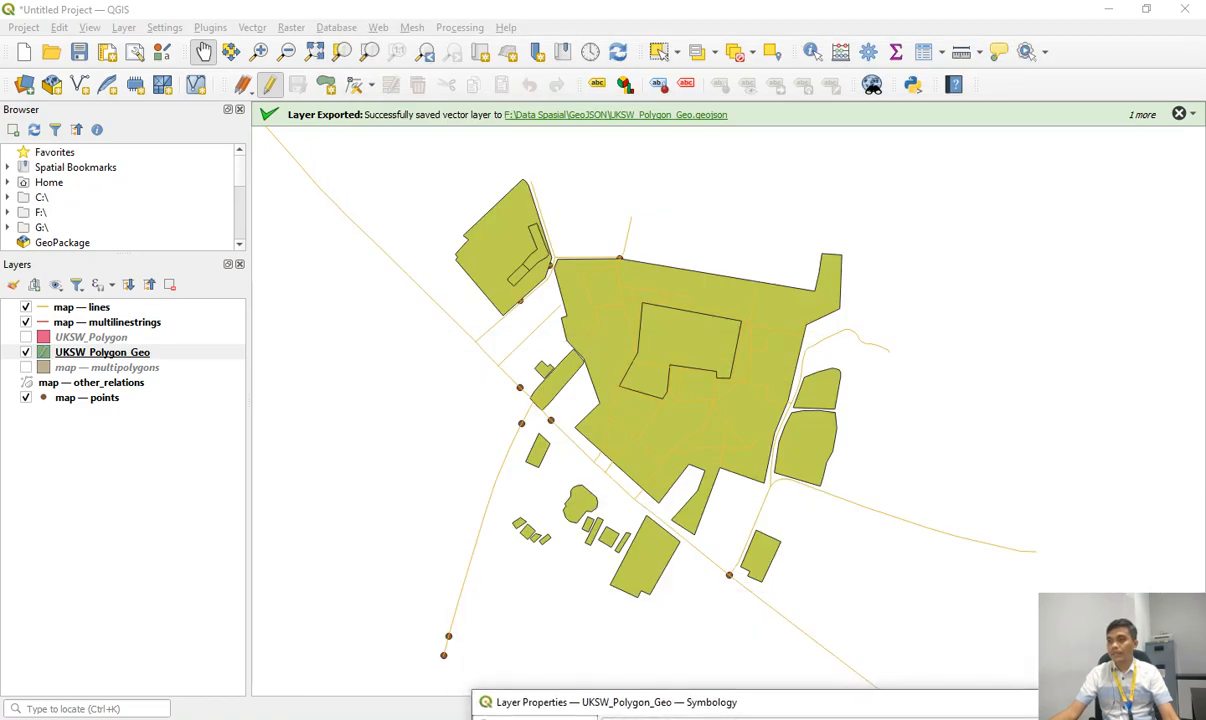
{"action": "left_click", "coordinate": [616, 702]}
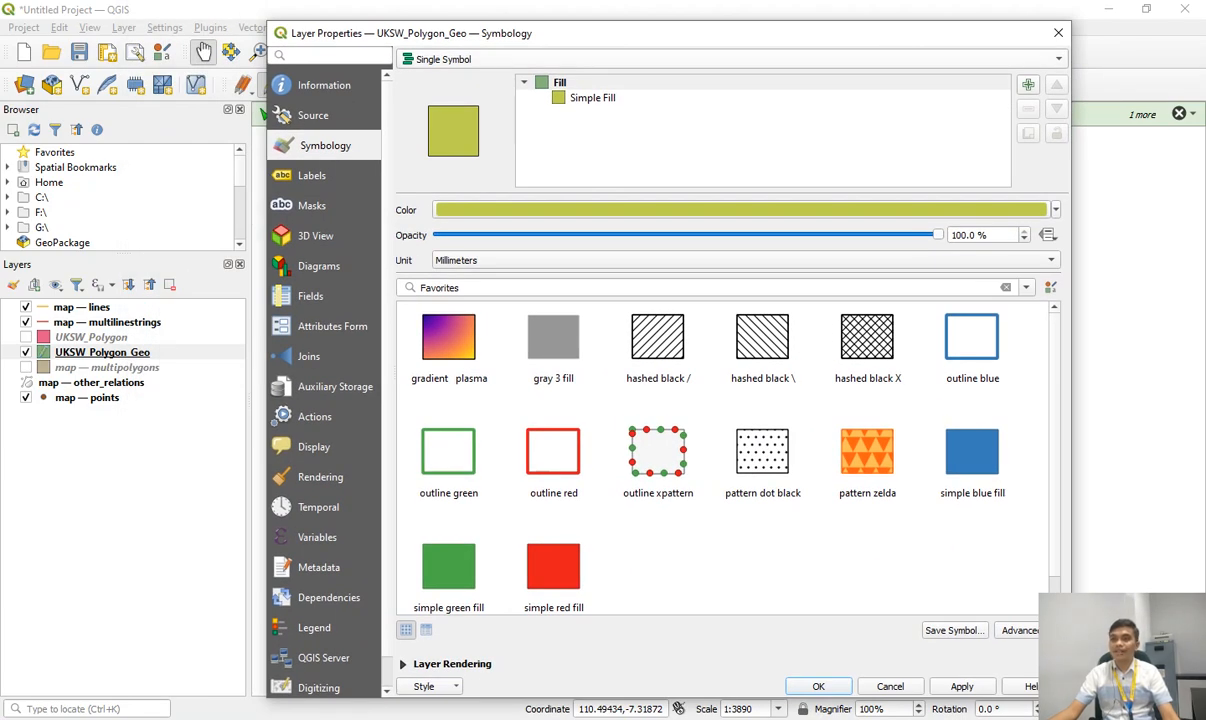
Change the UKSW_Polygon_Geo symbology type to Categorized.
{"action": "left_click", "coordinate": [500, 59]}
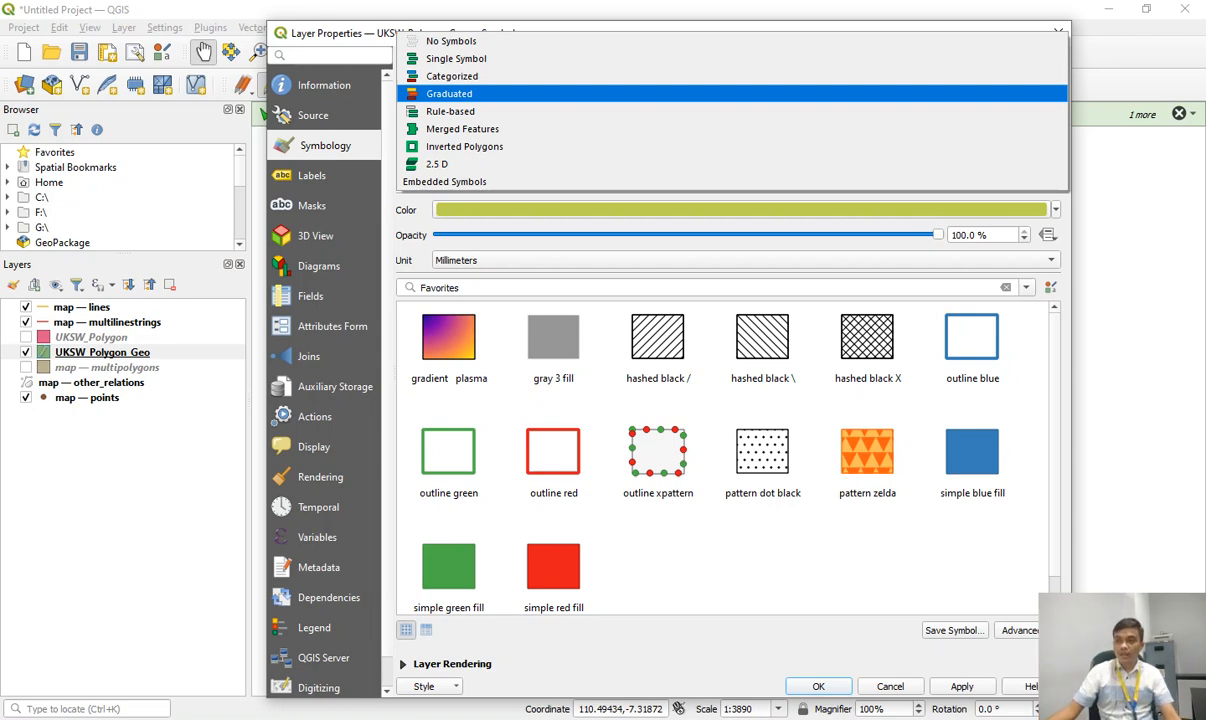
{"action": "key", "text": "Down"}
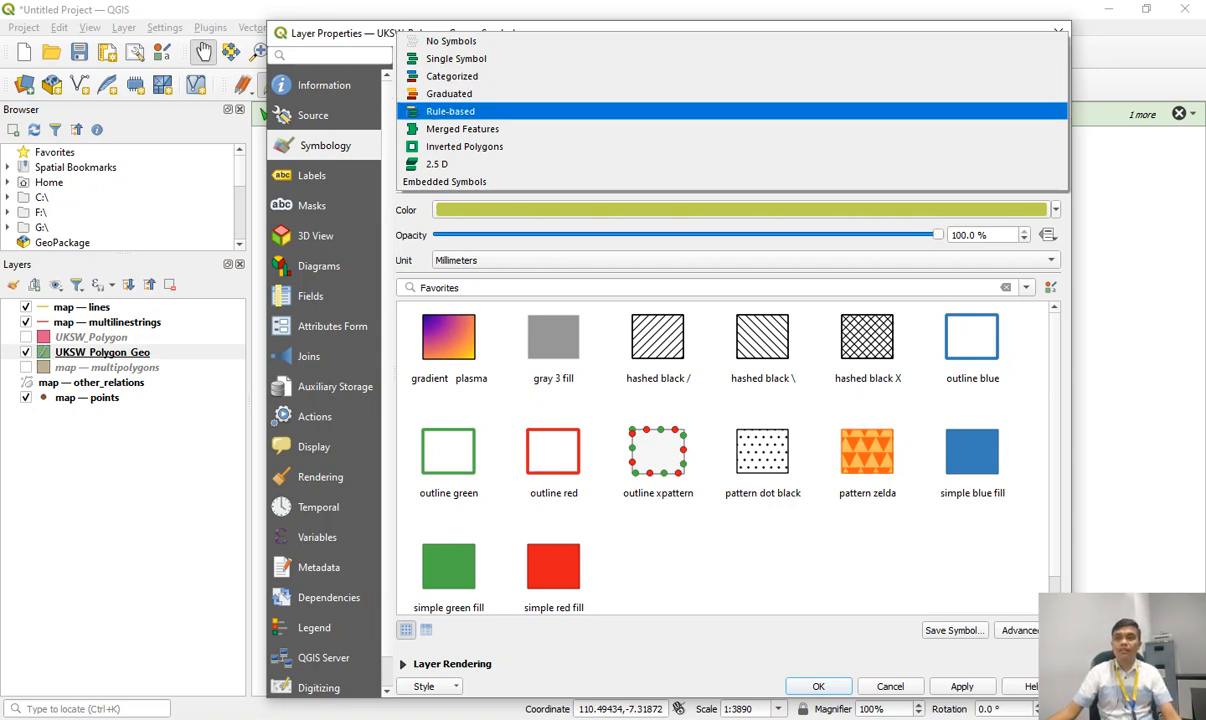
{"action": "key", "text": "Up"}
{"action": "key", "text": "Up"}
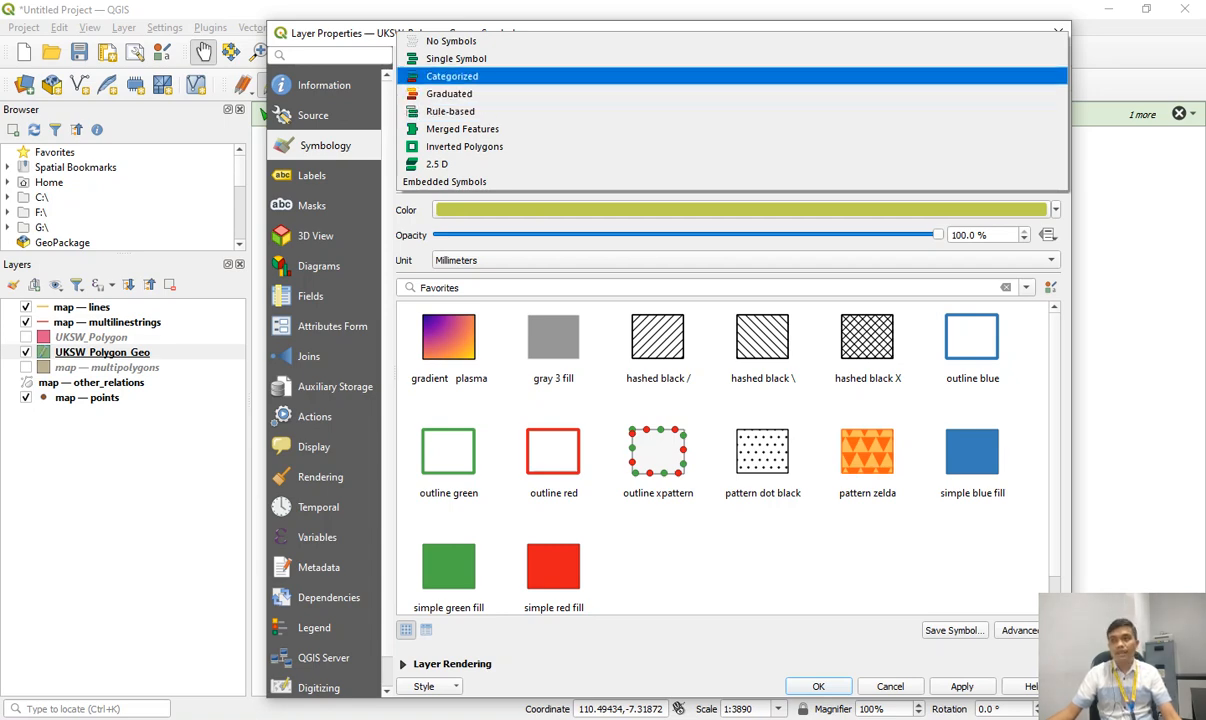
{"action": "key", "text": "Return"}
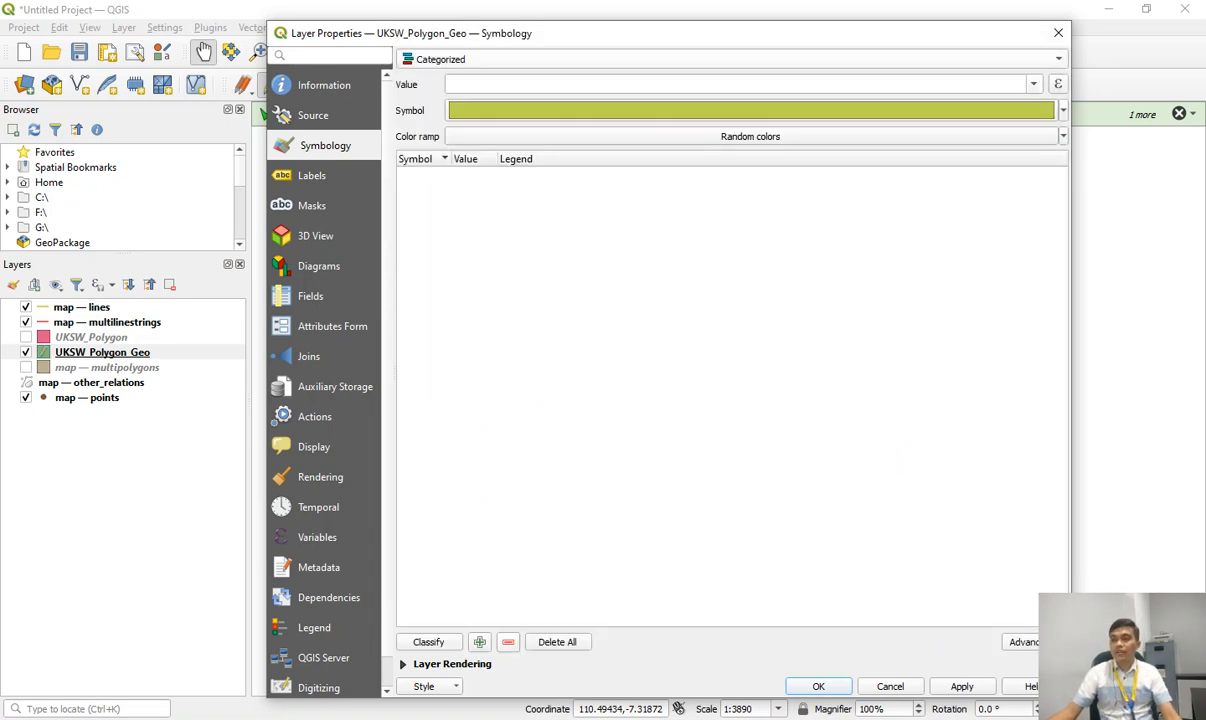
Classify the layer by the name field with random colors and widen the Value column to read the full category names.
{"action": "left_click", "coordinate": [1034, 84]}
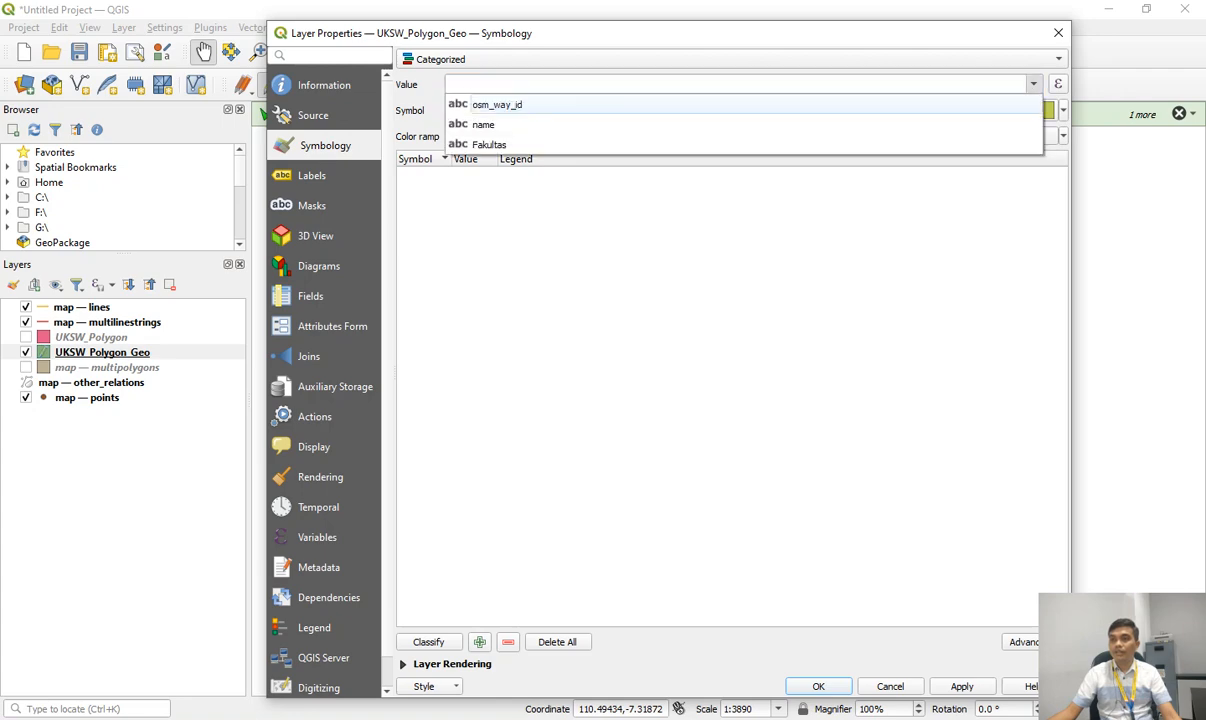
{"action": "left_click", "coordinate": [1034, 84]}
{"action": "left_click", "coordinate": [1034, 84]}
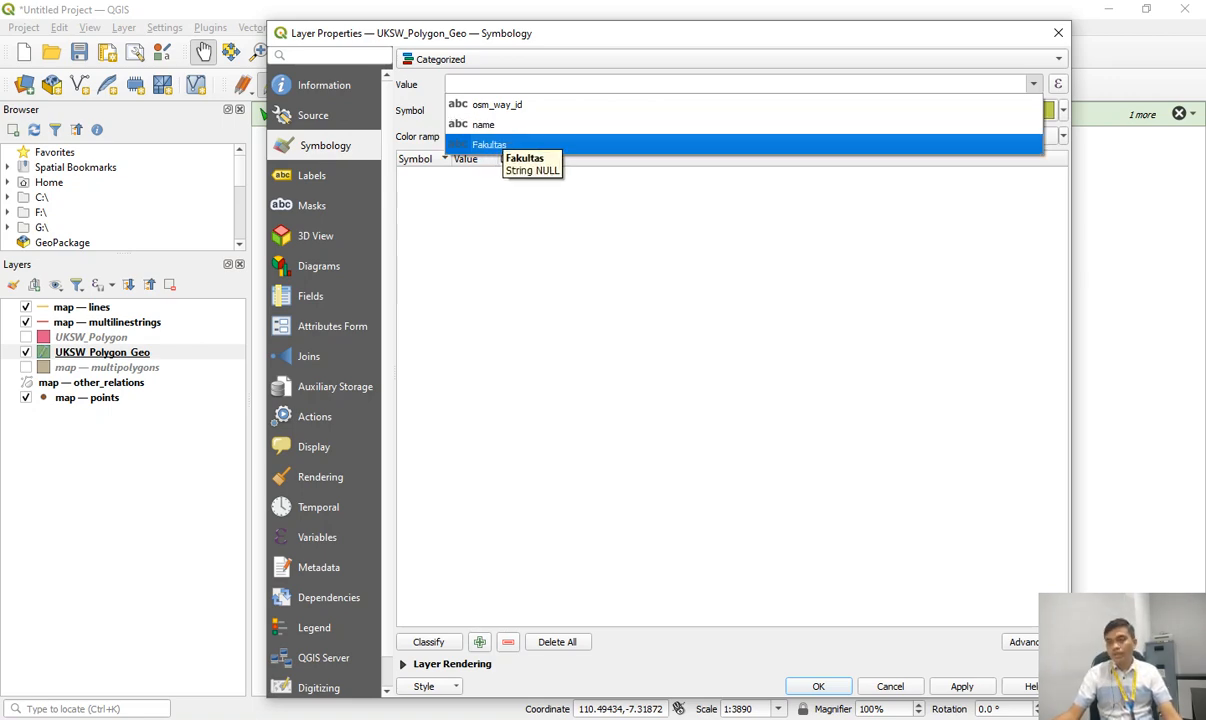
{"action": "key", "text": "Up"}
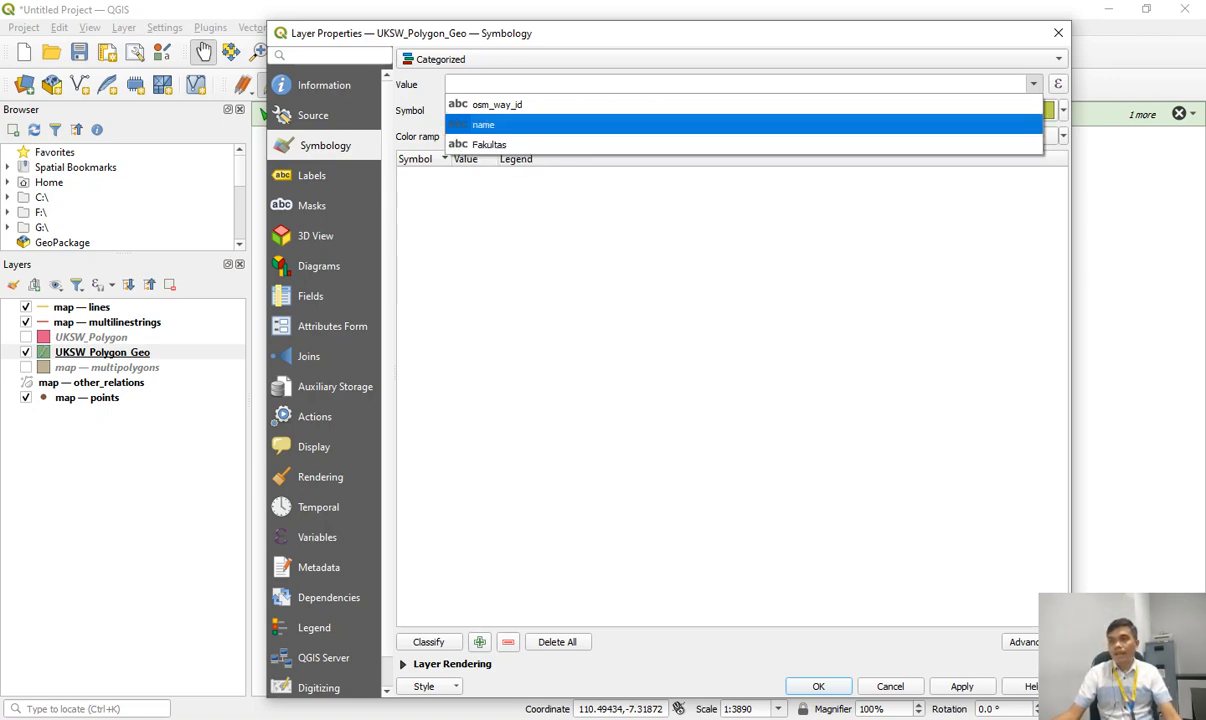
{"action": "key", "text": "Return"}
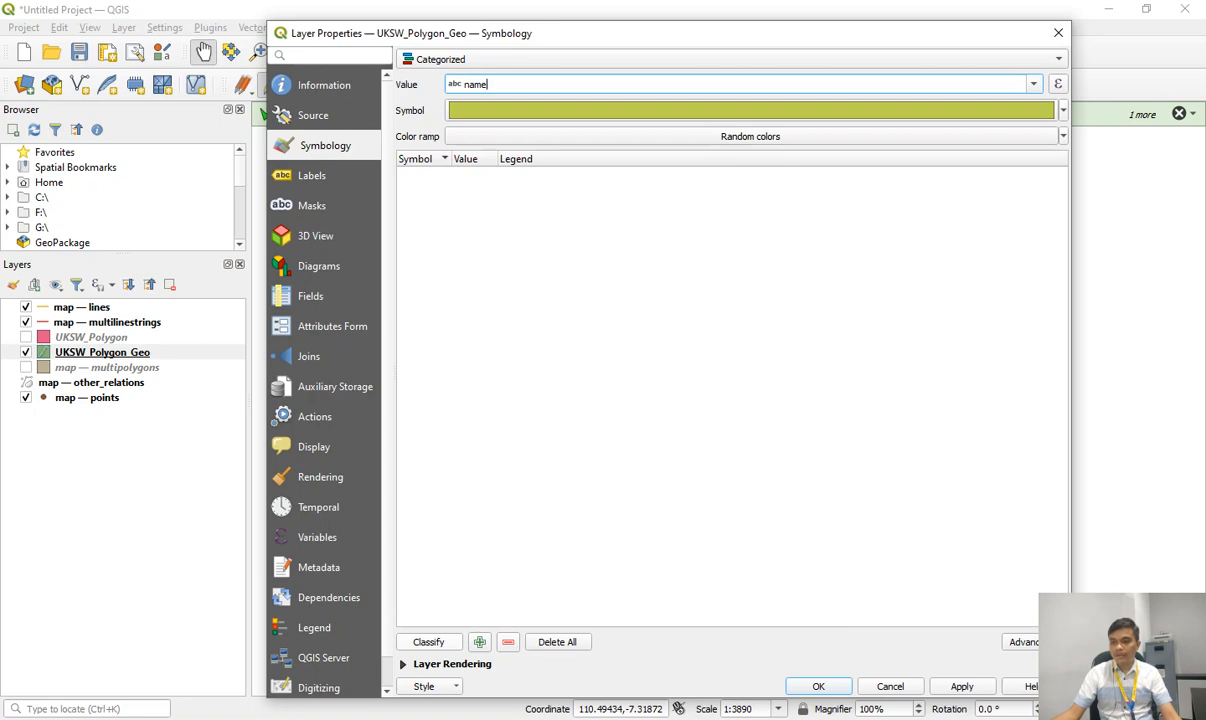
{"action": "left_click", "coordinate": [428, 641]}
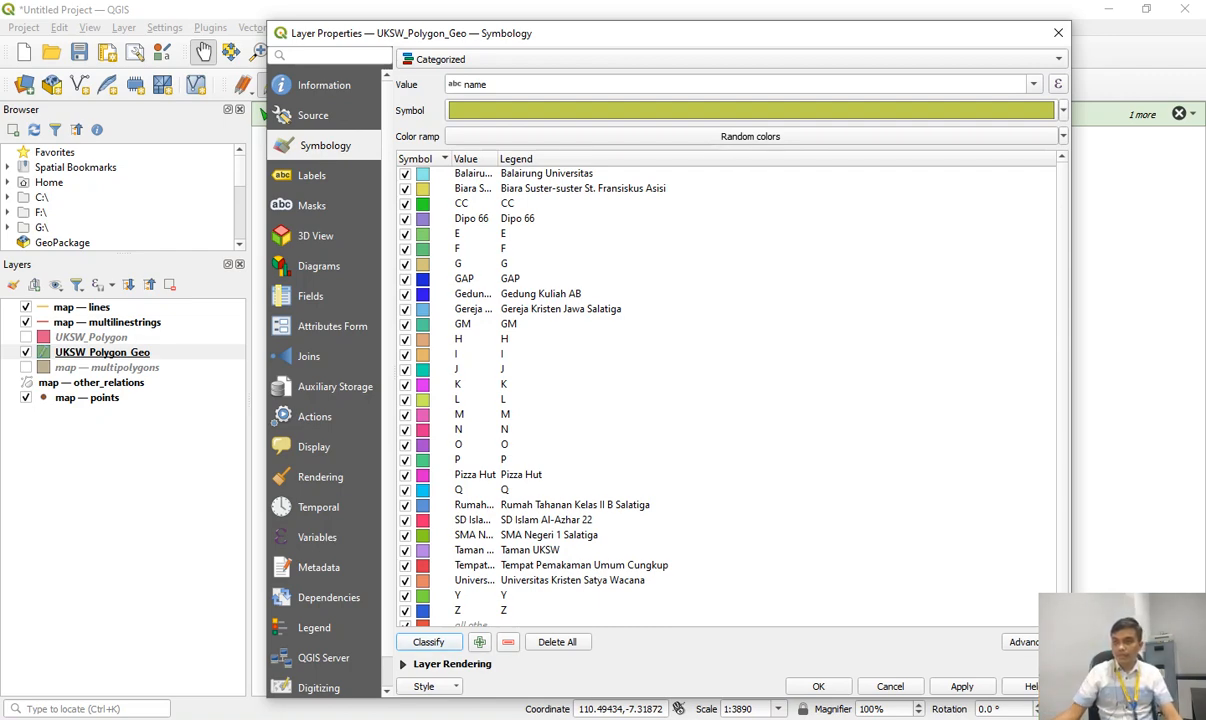
{"action": "left_click_drag", "start_coordinate": [498, 159], "coordinate": [667, 159]}
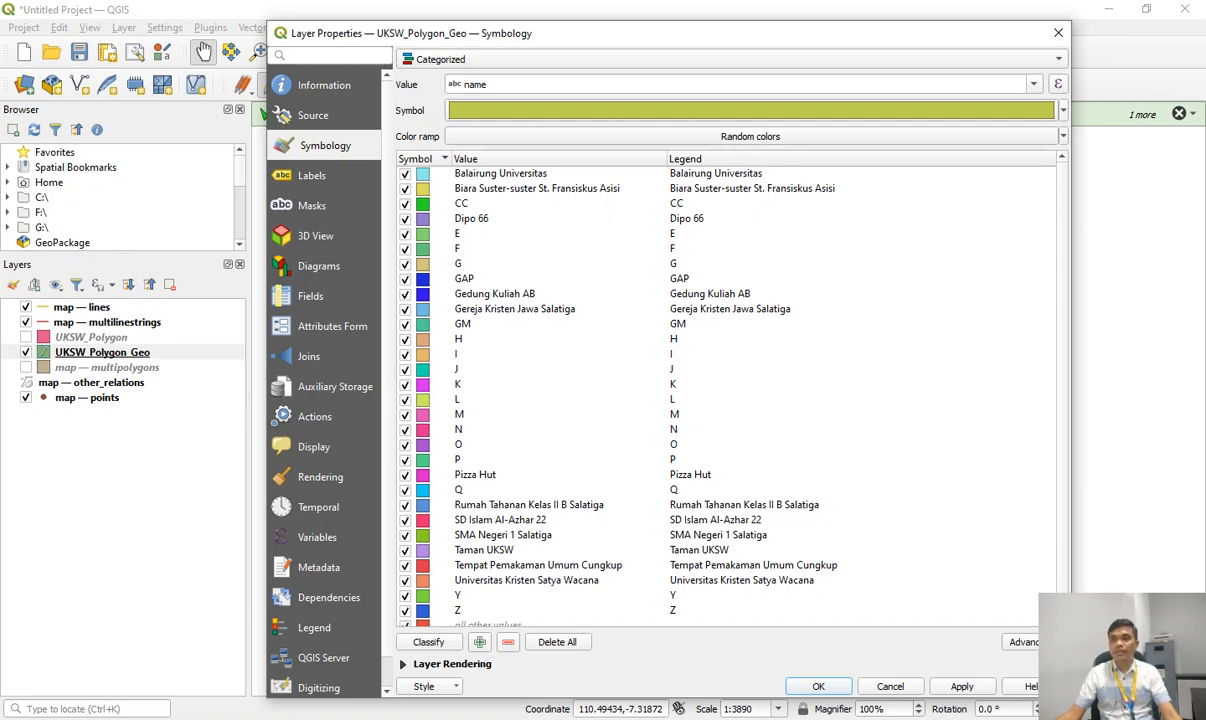
{"action": "scroll", "coordinate": [728, 390], "scroll_direction": "down", "scroll_amount": 1}
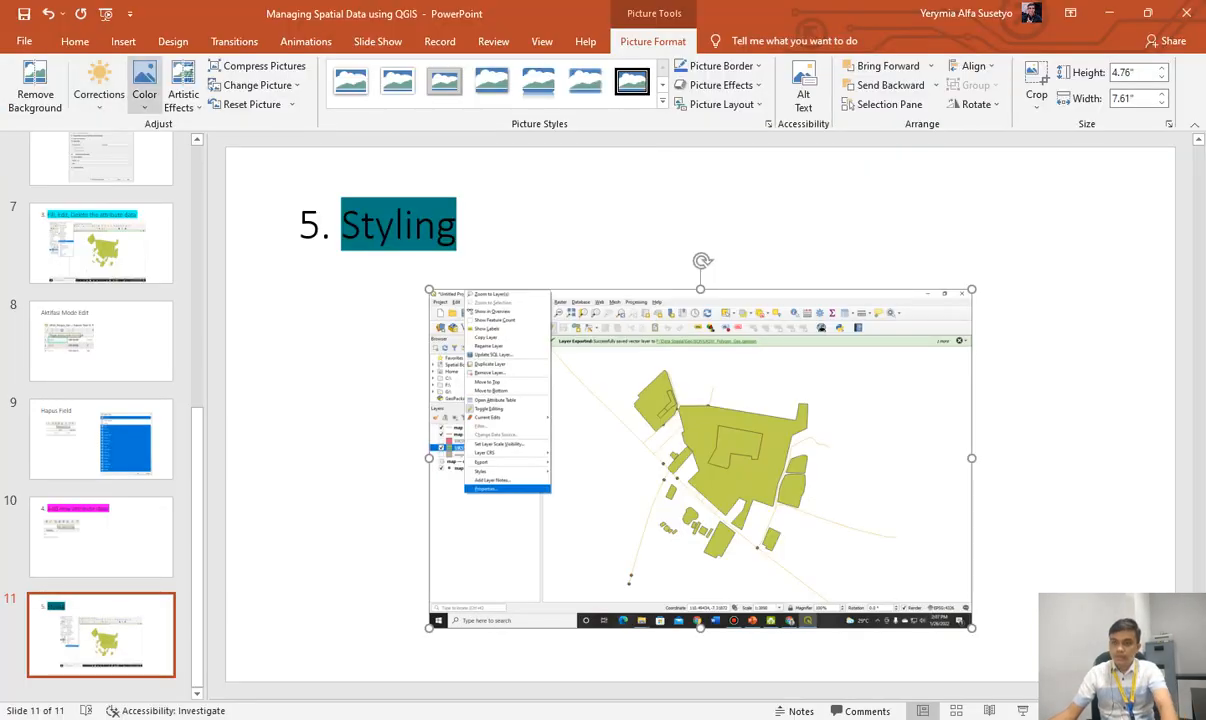
Switch to PowerPoint, add a slide after the "5. Styling" slide and paste the capture of the categorized symbology settings.
{"action": "left_click", "coordinate": [74, 41]}
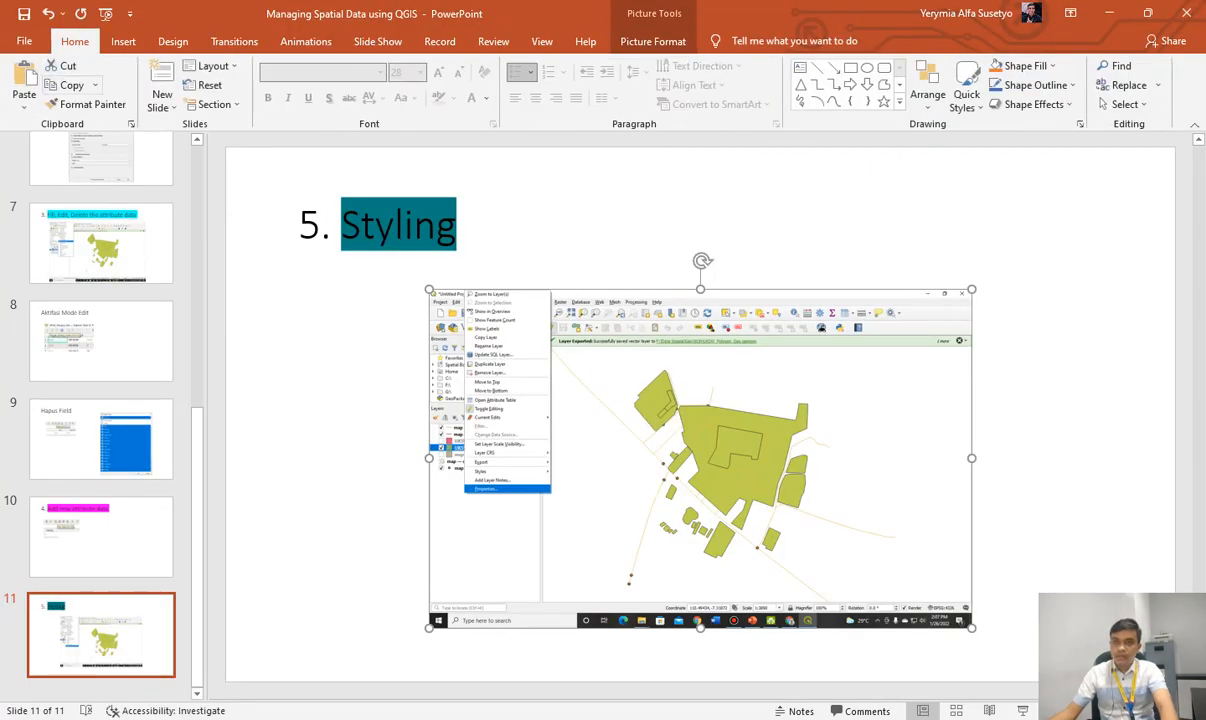
{"action": "left_click", "coordinate": [162, 75]}
{"action": "key", "text": "ctrl+v"}
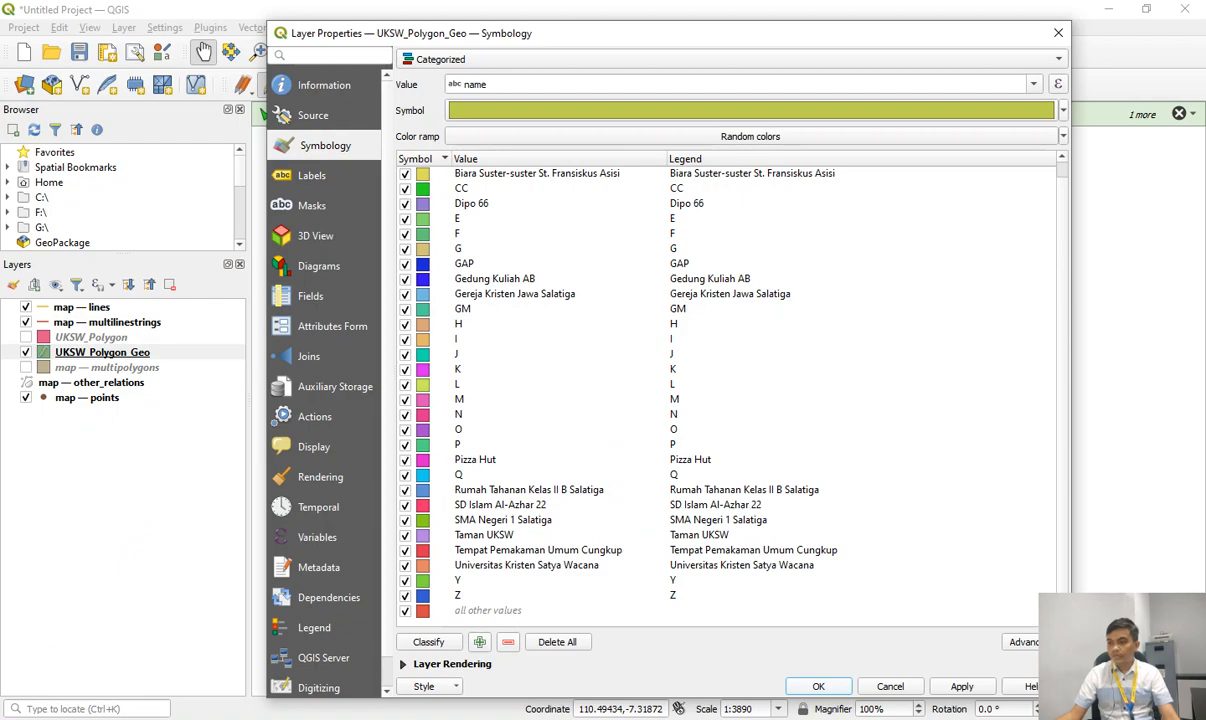
Confirm the categorized symbology in QGIS and expand the UKSW_Polygon_Geo legend to review its categories.
{"action": "left_click", "coordinate": [818, 687]}
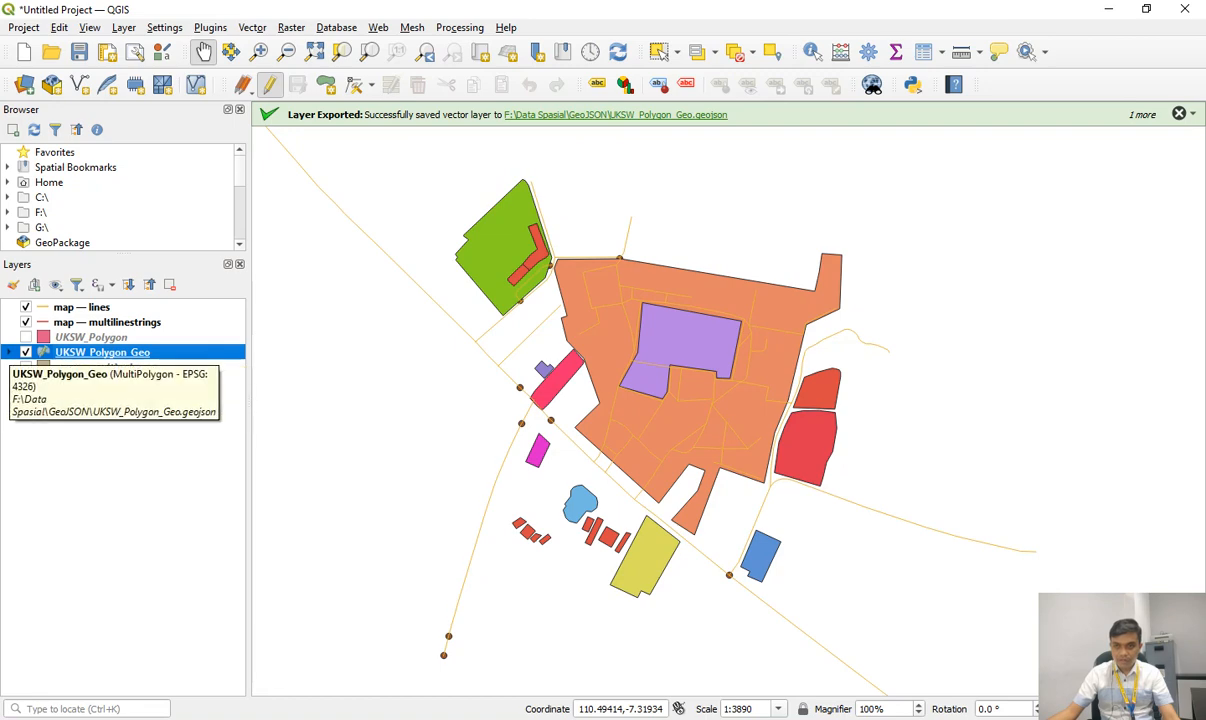
{"action": "left_click", "coordinate": [8, 352]}
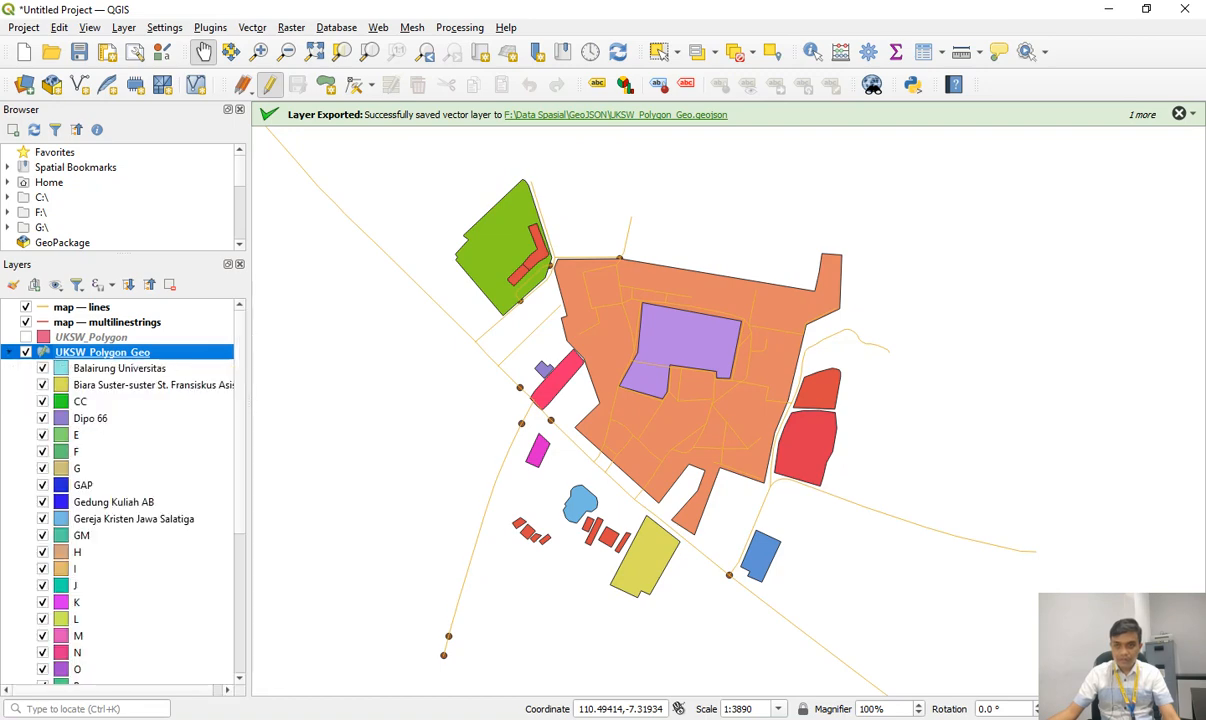
{"action": "scroll", "coordinate": [120, 490], "scroll_direction": "down", "scroll_amount": 5}
{"action": "scroll", "coordinate": [120, 490], "scroll_direction": "up", "scroll_amount": 5}
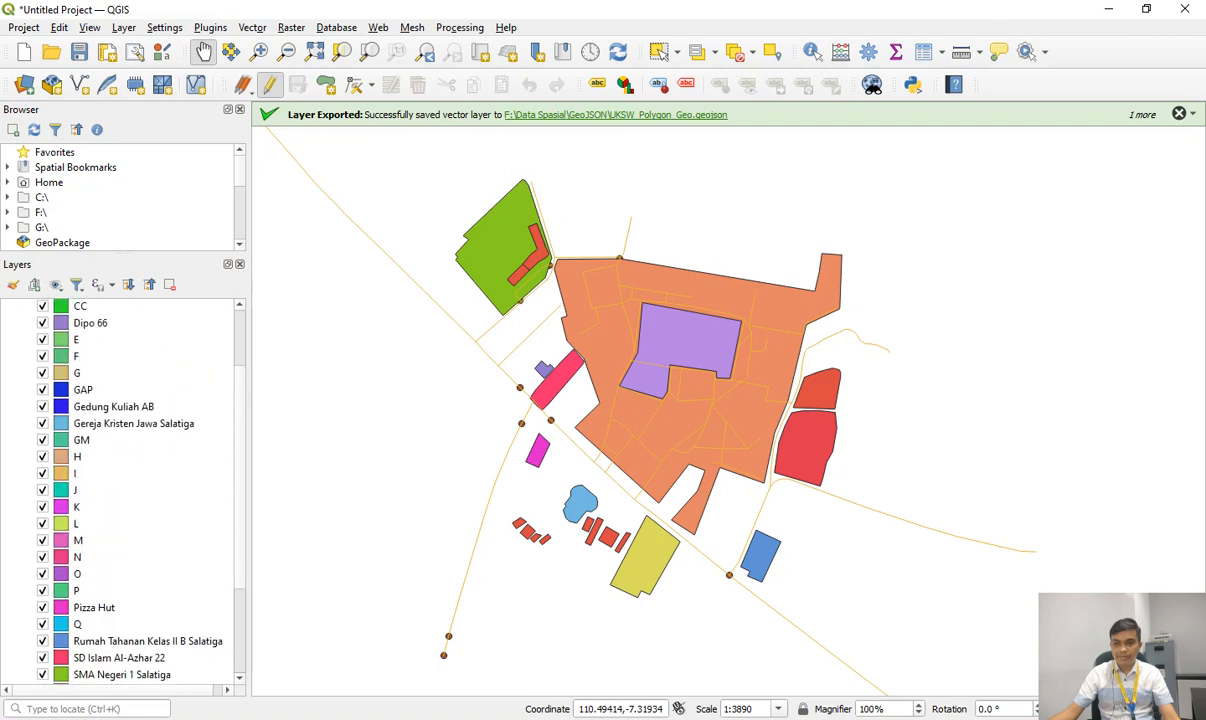
Hide the Universitas Kristen Satya Wacana category of UKSW_Polygon_Geo so the campus polygon no longer covers the buildings.
{"action": "scroll", "coordinate": [120, 490], "scroll_direction": "down", "scroll_amount": 3}
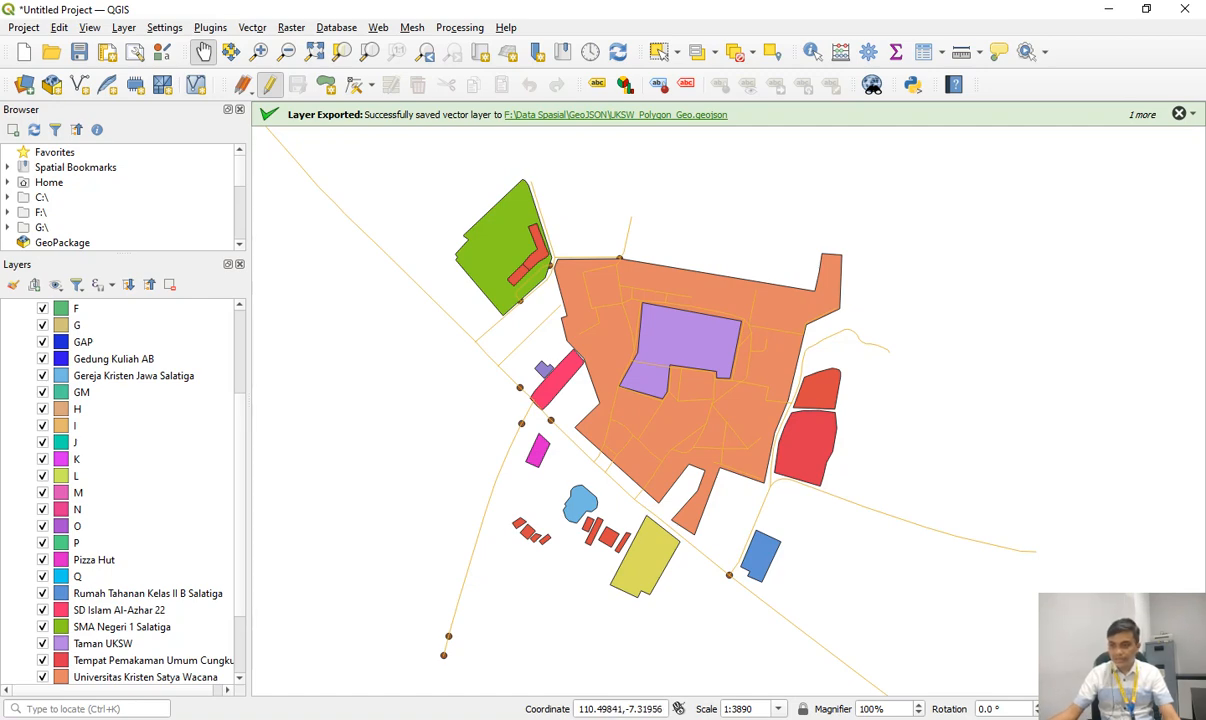
{"action": "scroll", "coordinate": [120, 490], "scroll_direction": "down", "scroll_amount": 1}
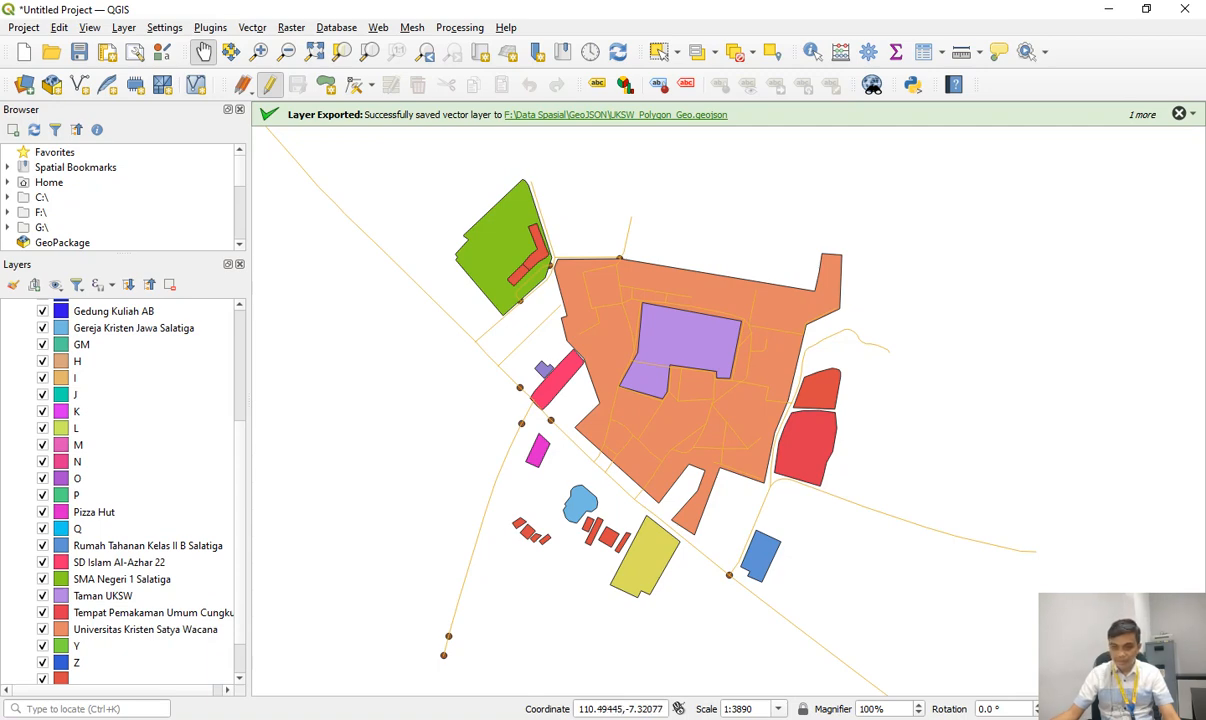
{"action": "left_click", "coordinate": [42, 629]}
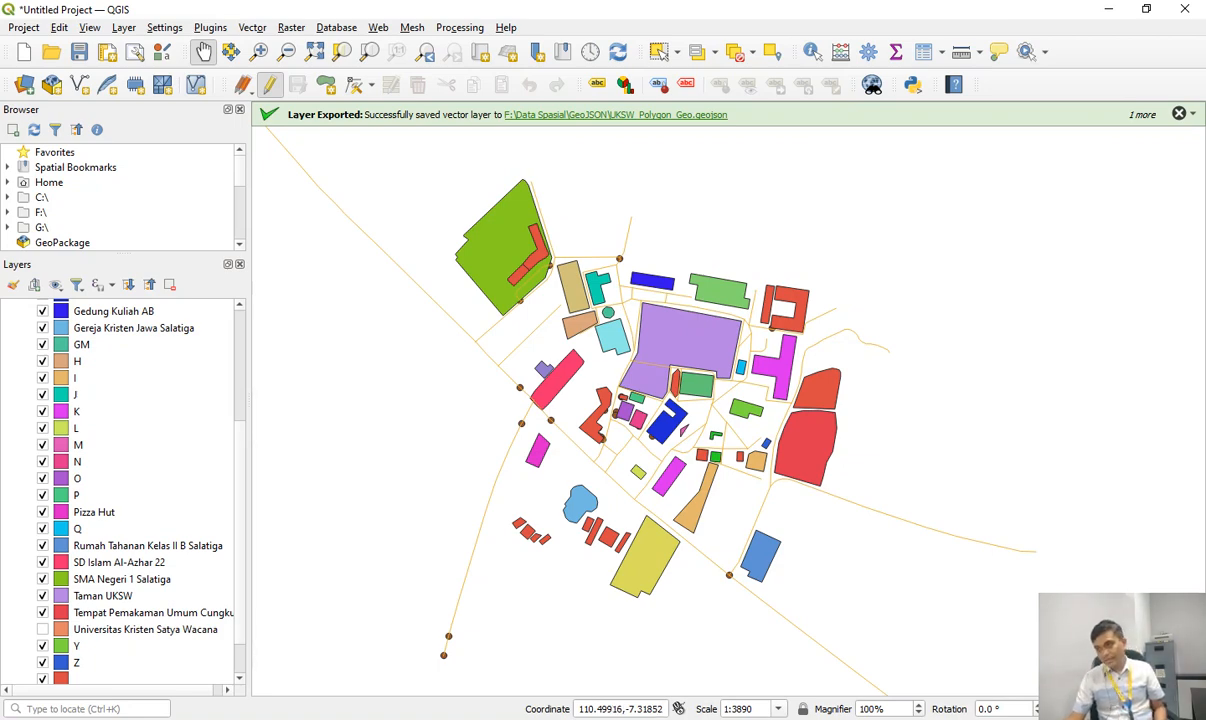
Enable Single Labels for the UKSW_Polygon_Geo layer with the Fakultas field as the label value.
{"action": "scroll", "coordinate": [130, 470], "scroll_direction": "up", "scroll_amount": 4}
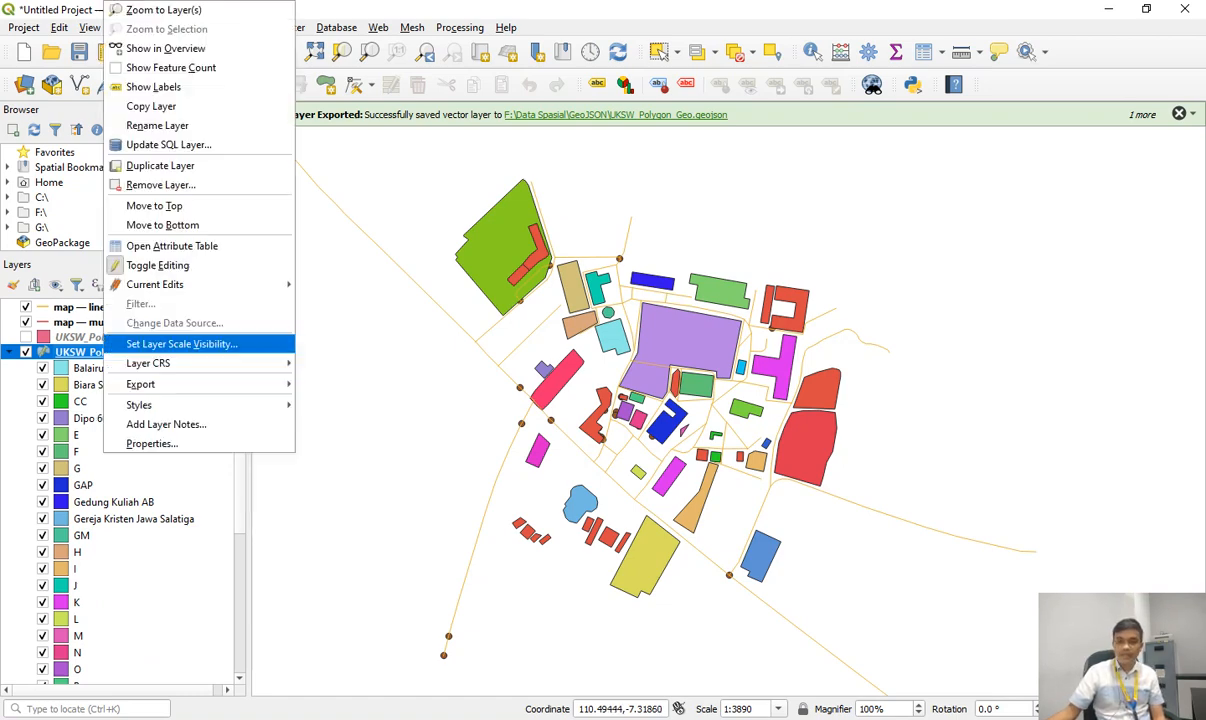
{"action": "key", "text": "Return"}
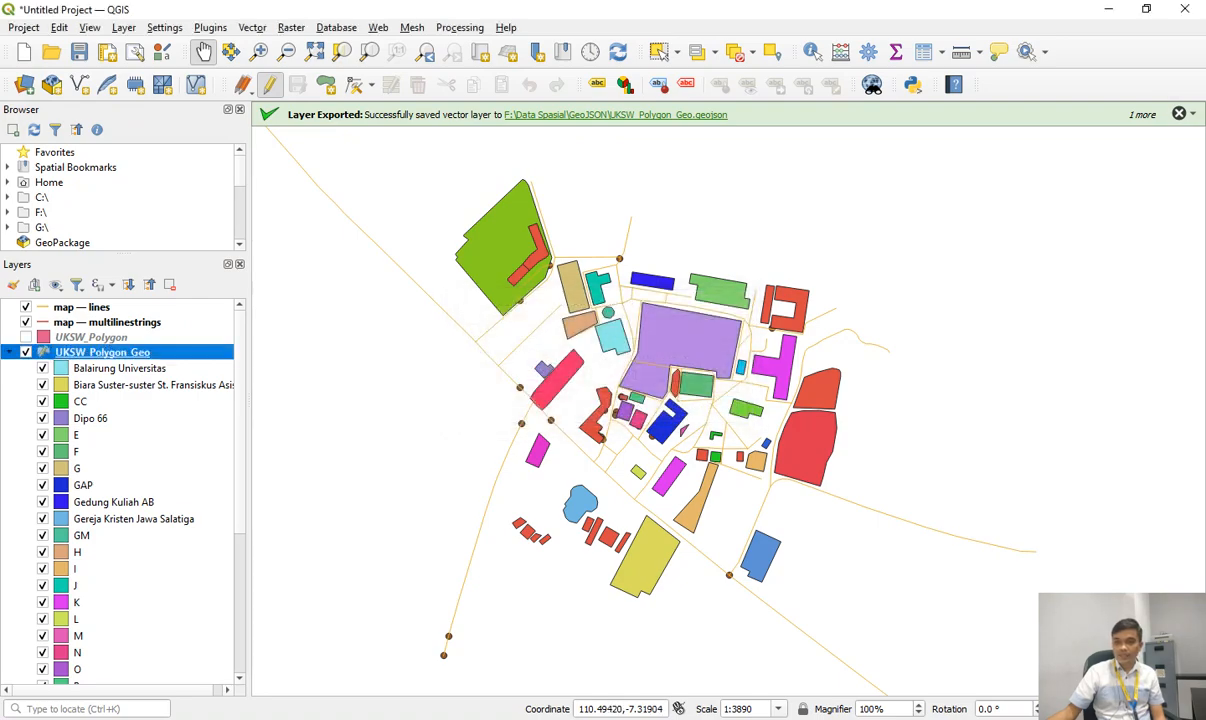
{"action": "right_click", "coordinate": [112, 352]}
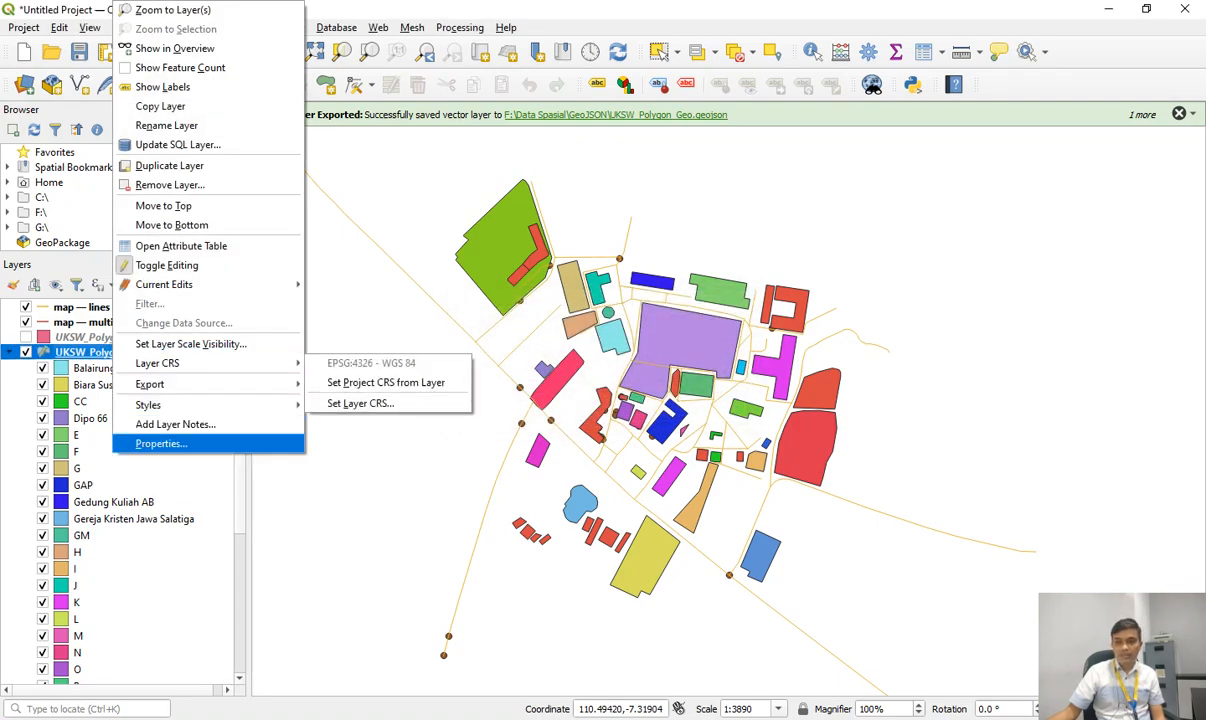
{"action": "left_click", "coordinate": [161, 443]}
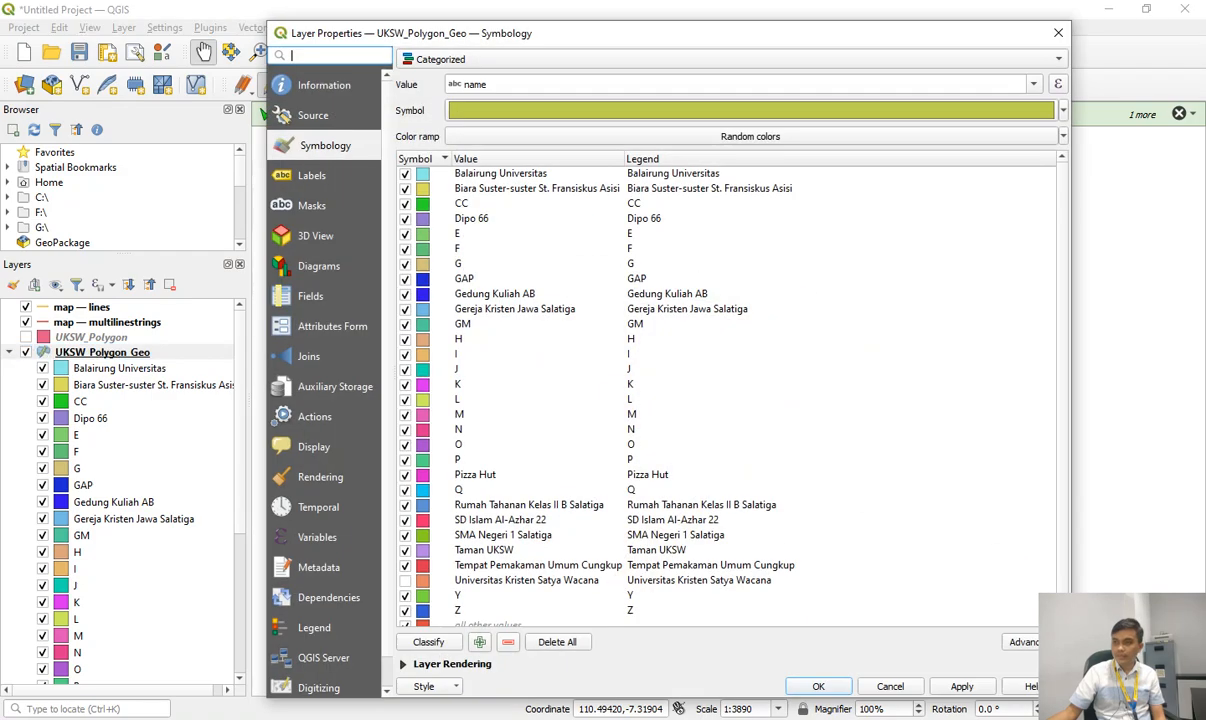
{"action": "left_click", "coordinate": [313, 176]}
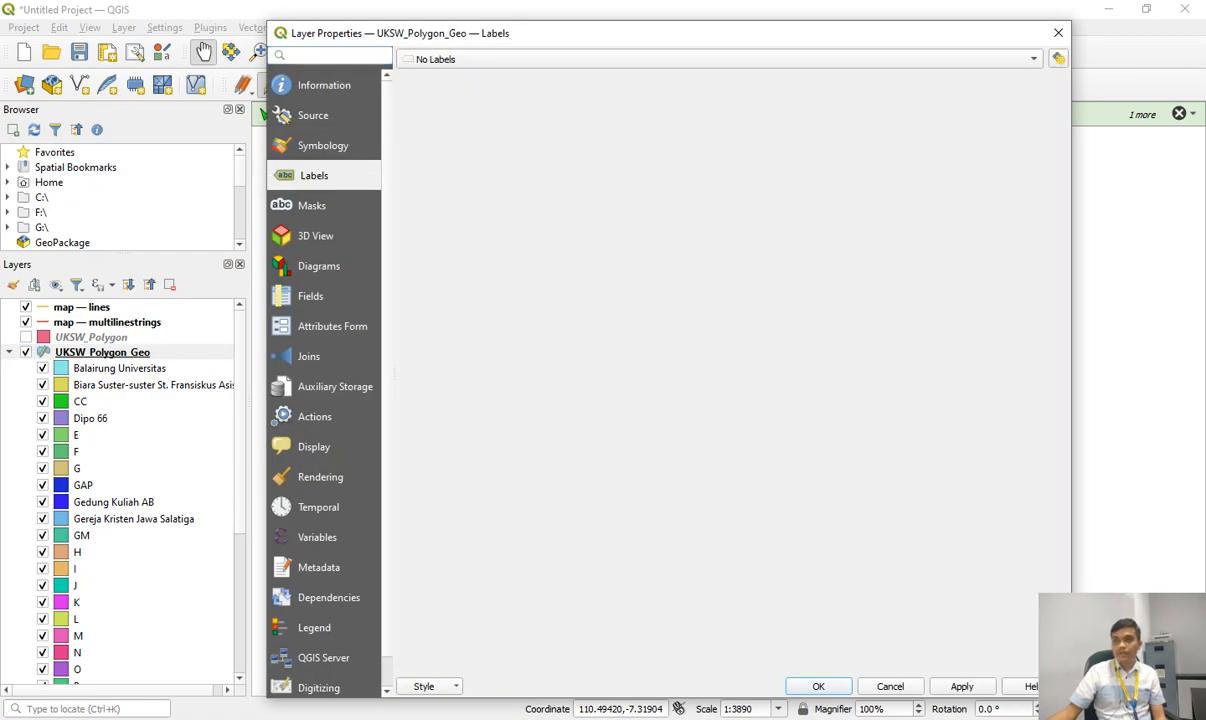
{"action": "left_click", "coordinate": [718, 59]}
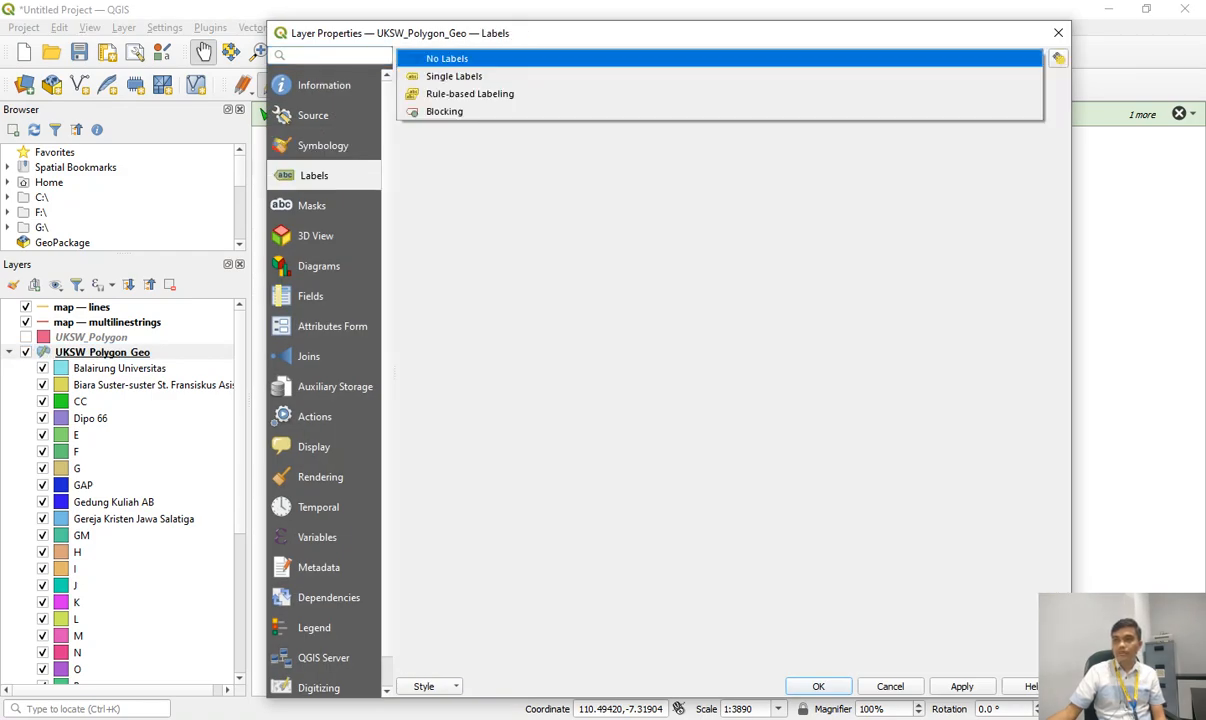
{"action": "left_click", "coordinate": [454, 76]}
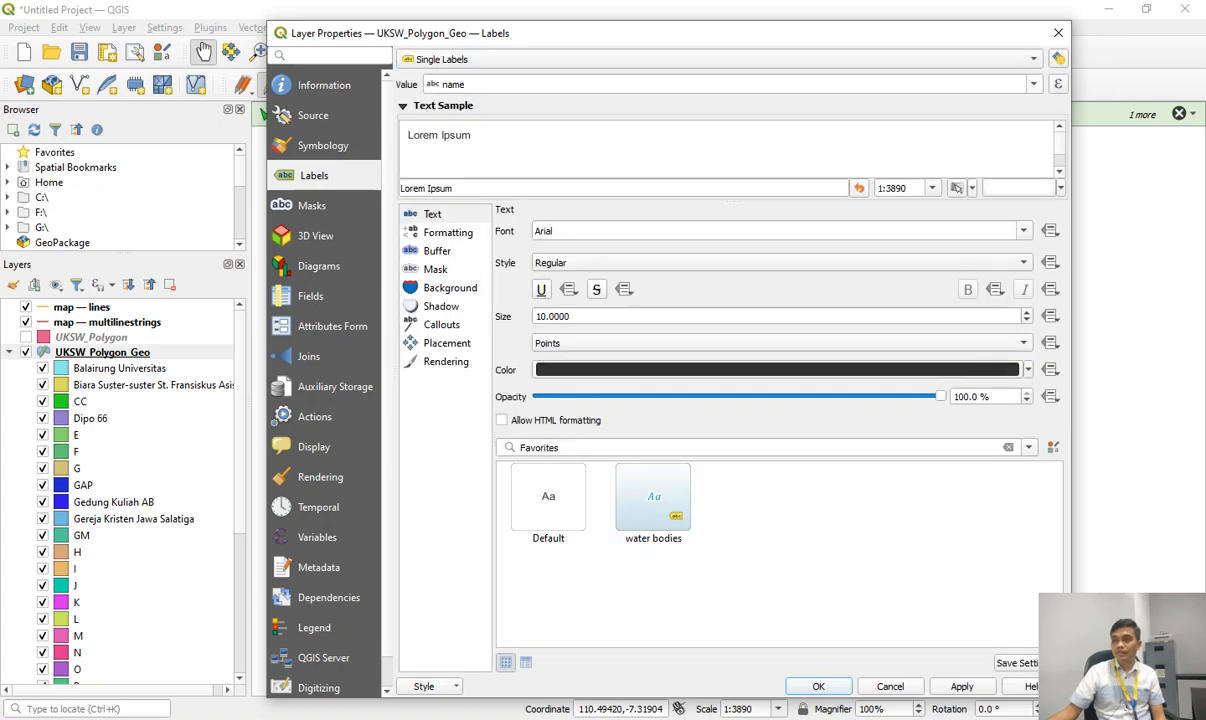
{"action": "left_click", "coordinate": [1033, 84]}
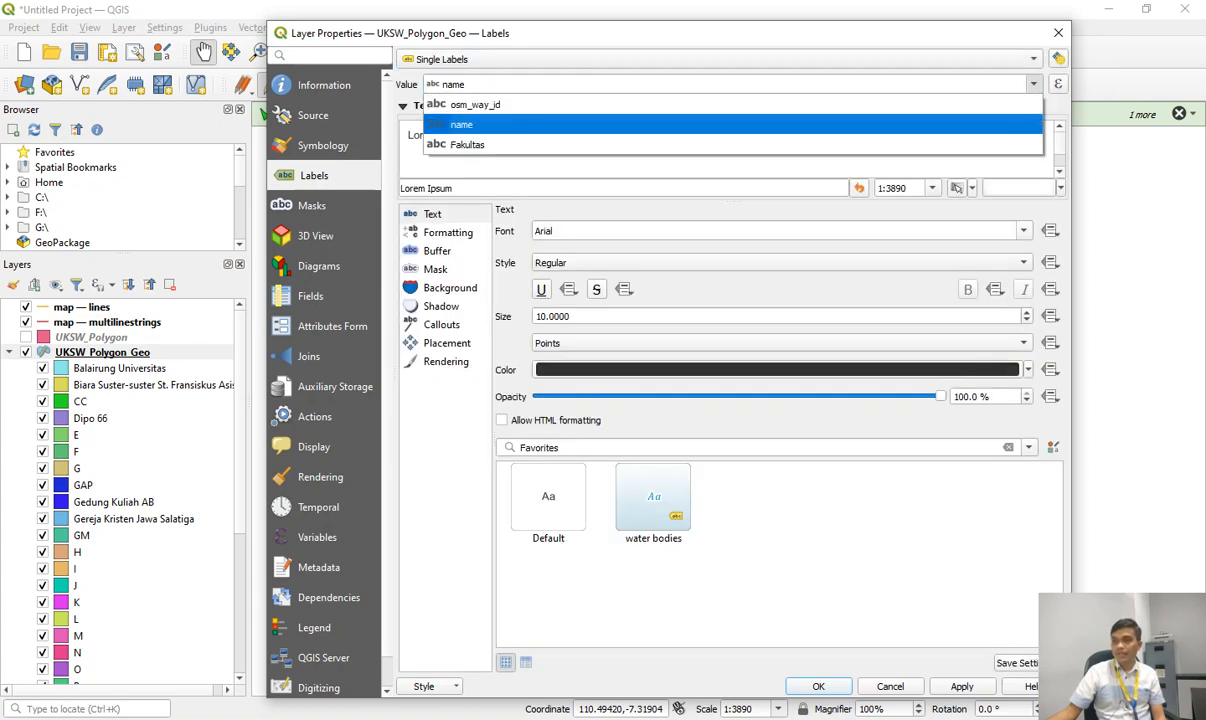
{"action": "left_click", "coordinate": [467, 145]}
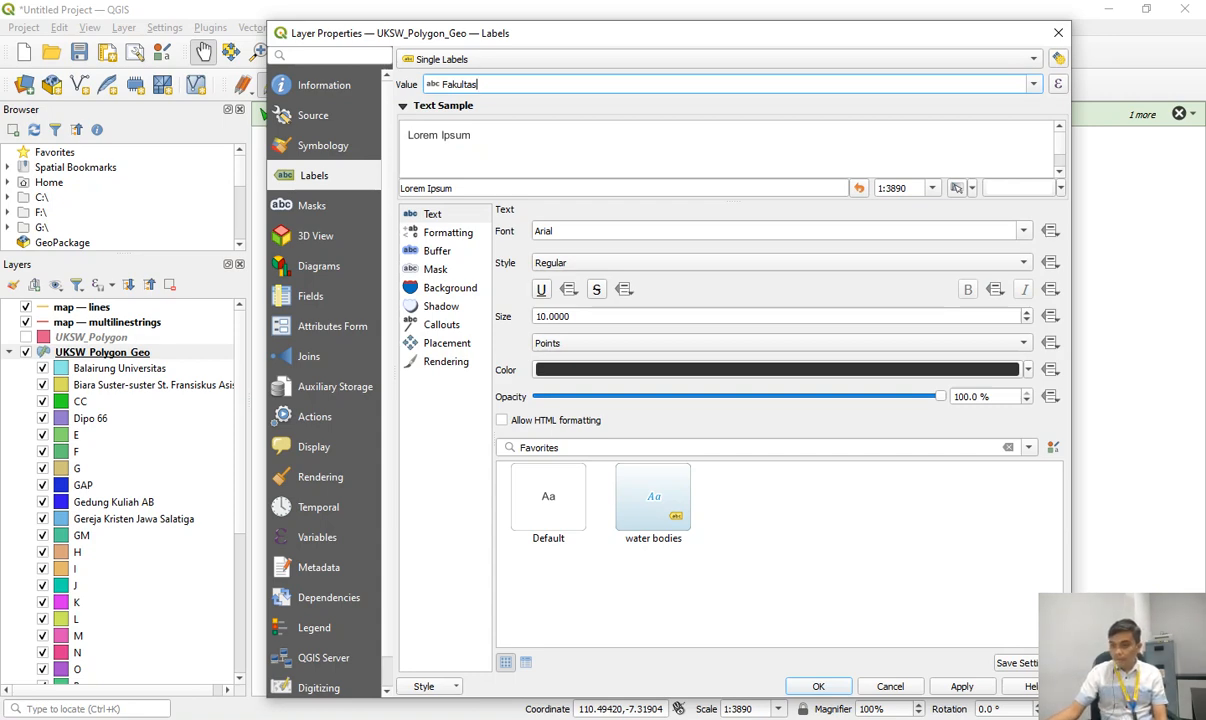
Set the label text size to 8 points, apply the labels and inspect them on the map.
{"action": "left_click", "coordinate": [1027, 320]}
{"action": "left_click", "coordinate": [1027, 320]}
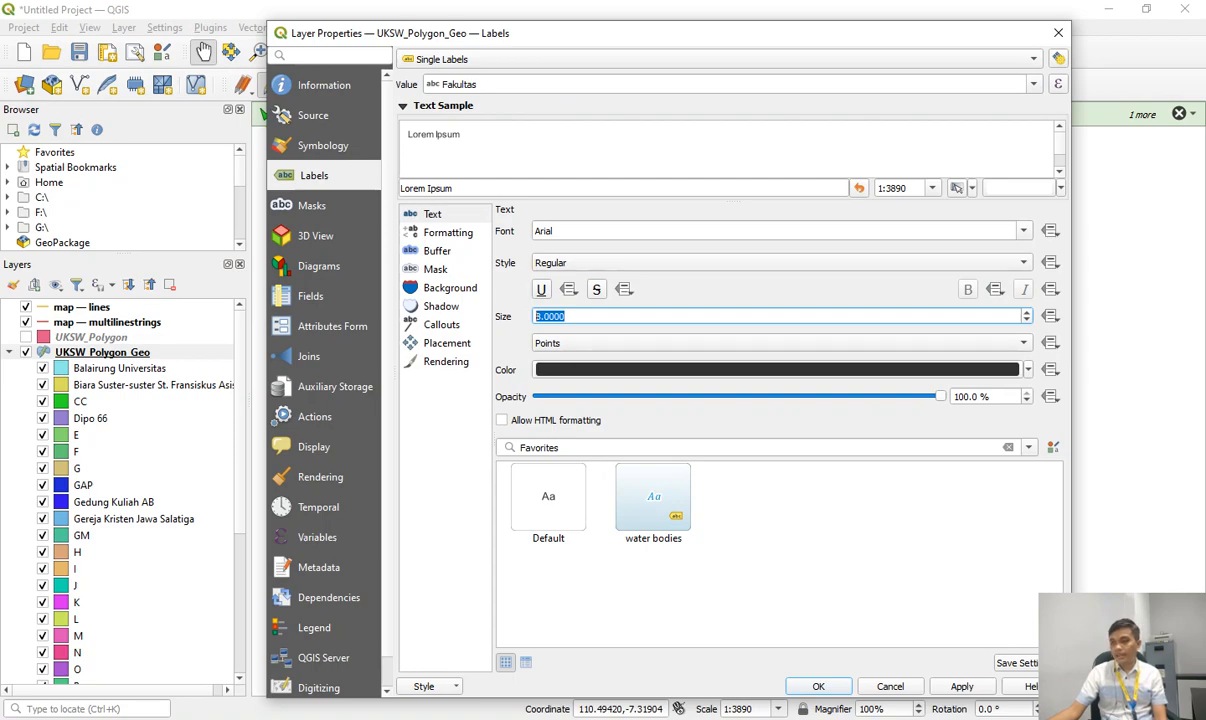
{"action": "key", "text": "Return"}
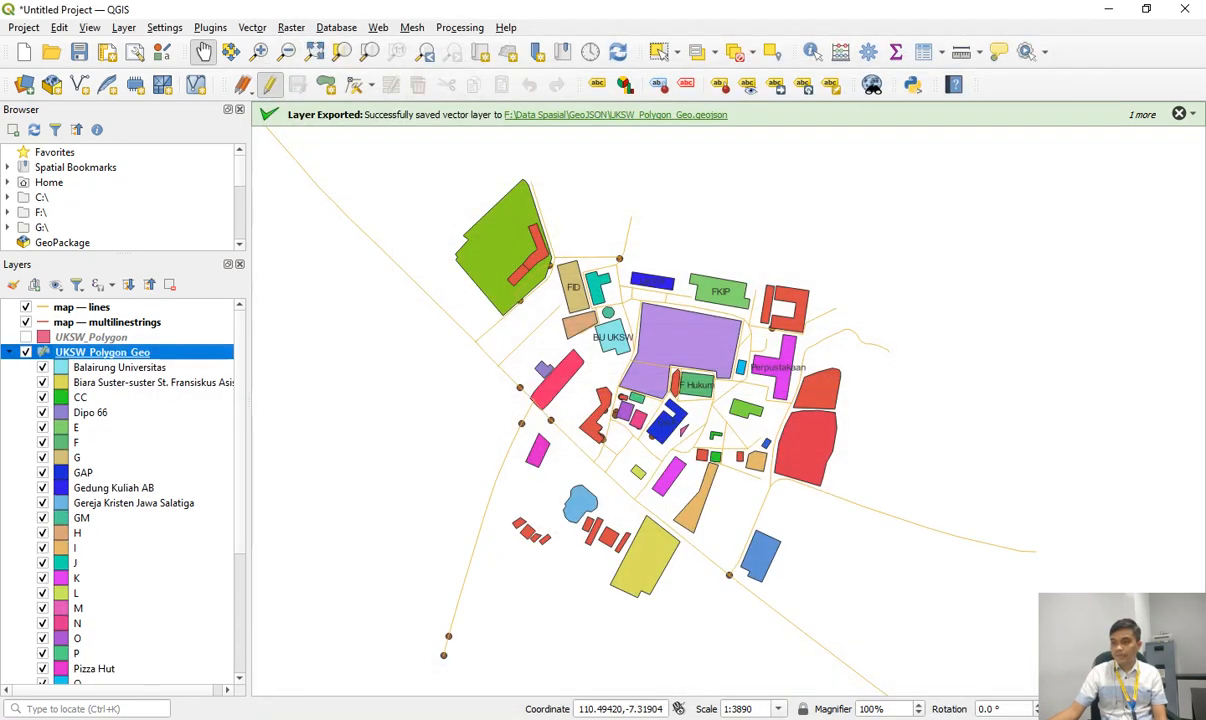
{"action": "scroll", "coordinate": [678, 355], "scroll_direction": "up", "scroll_amount": 1}
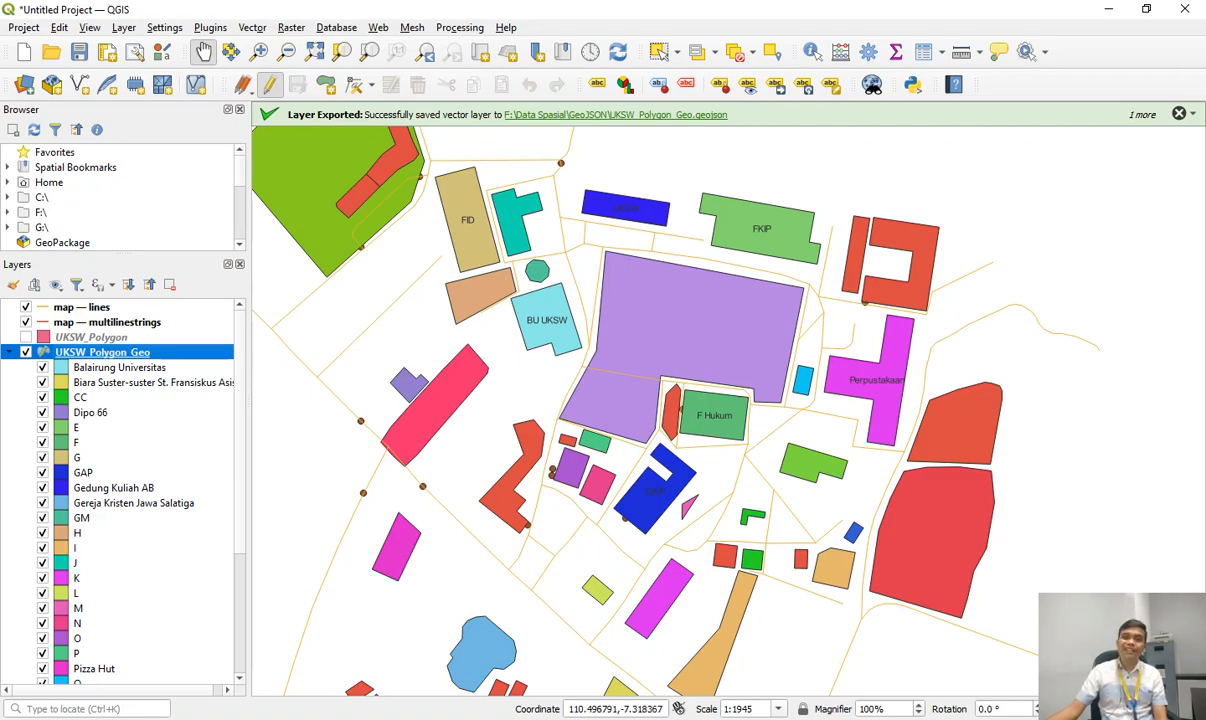
Review the name and Fakultas values in the UKSW_Polygon_Geo attribute table and close it.
{"action": "right_click", "coordinate": [98, 352]}
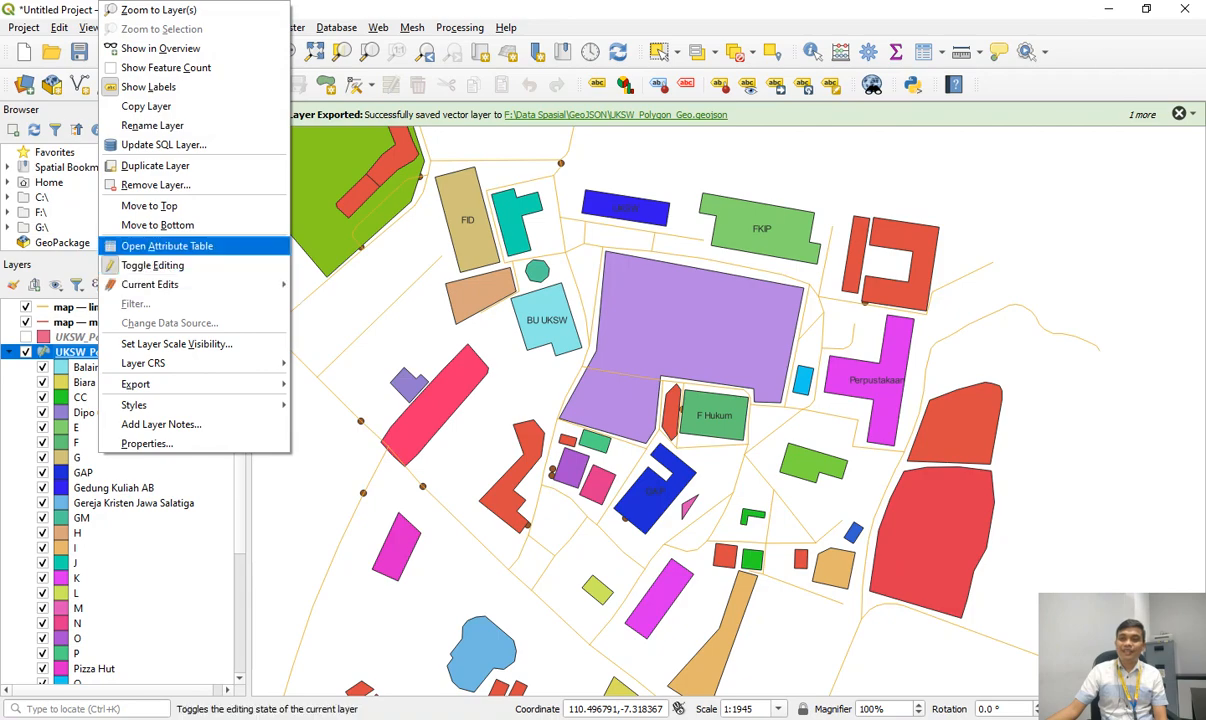
{"action": "left_click", "coordinate": [167, 245]}
{"action": "scroll", "coordinate": [360, 380], "scroll_direction": "down", "scroll_amount": 12}
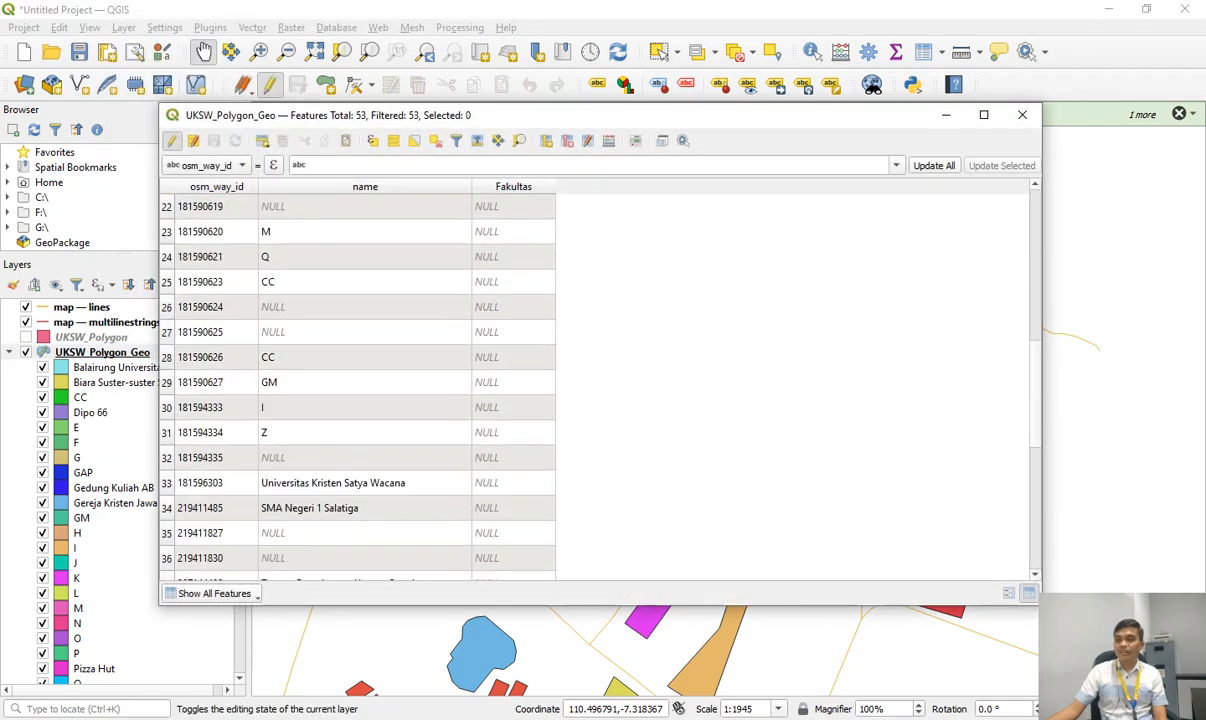
{"action": "left_click", "coordinate": [1022, 114]}
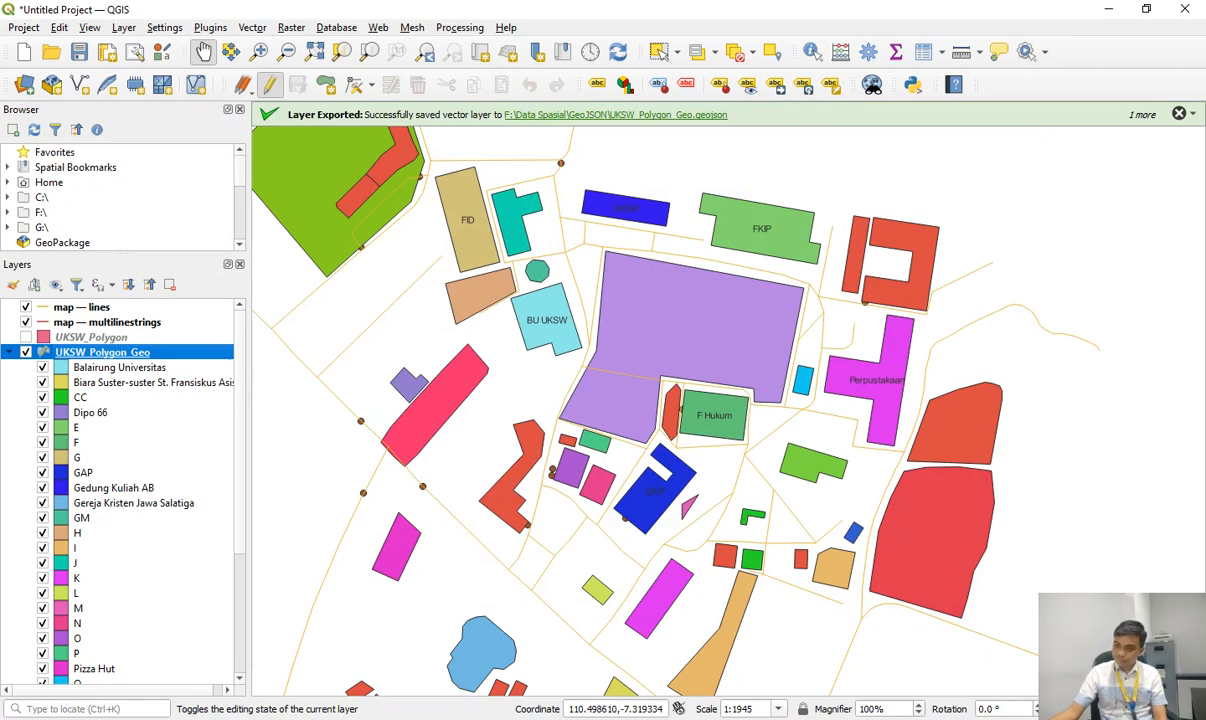
Toggle the map — multilinestrings layer to compare it with map — lines, and leave it hidden.
{"action": "scroll", "coordinate": [564, 456], "scroll_direction": "down", "scroll_amount": 1}
{"action": "left_click_drag", "start_coordinate": [465, 546], "coordinate": [474, 446]}
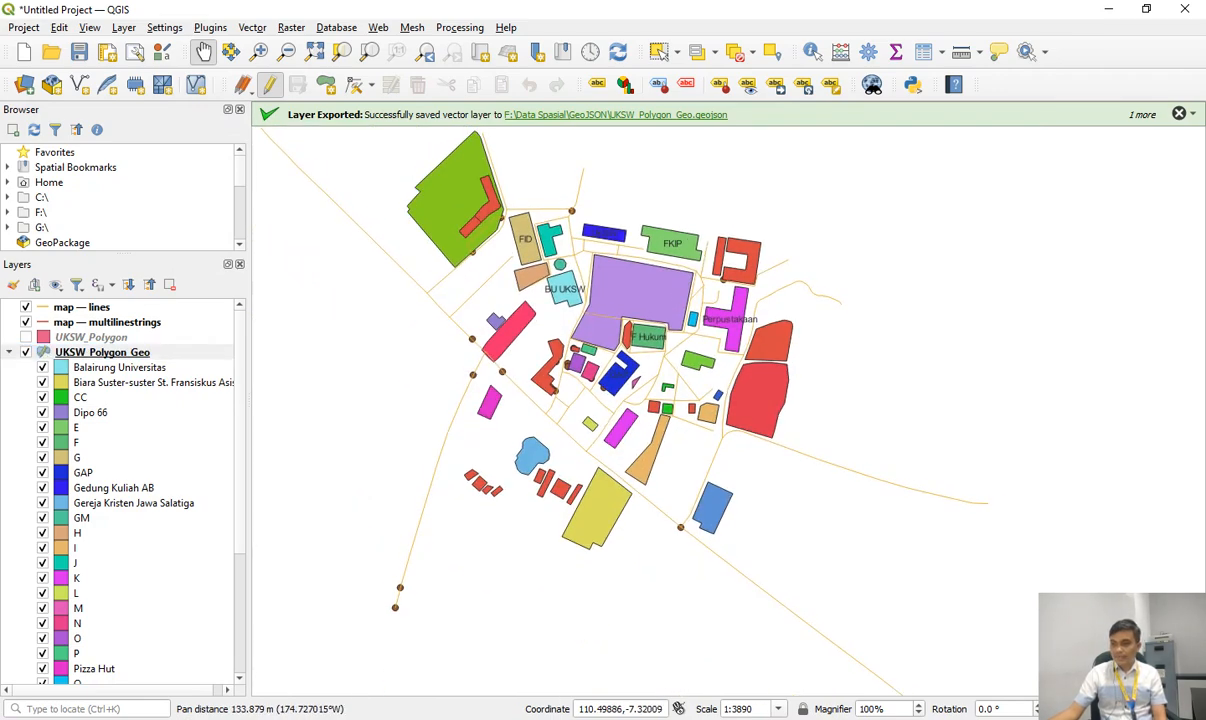
{"action": "scroll", "coordinate": [593, 419], "scroll_direction": "up", "scroll_amount": 1}
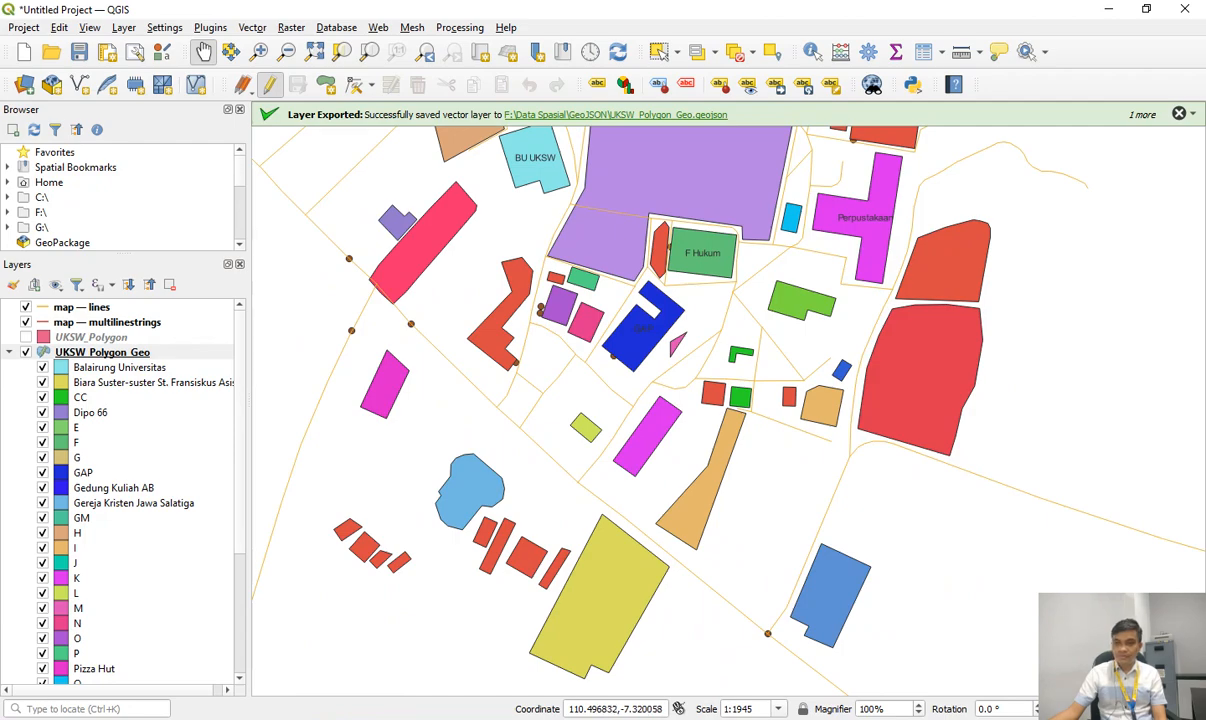
{"action": "left_click", "coordinate": [82, 307]}
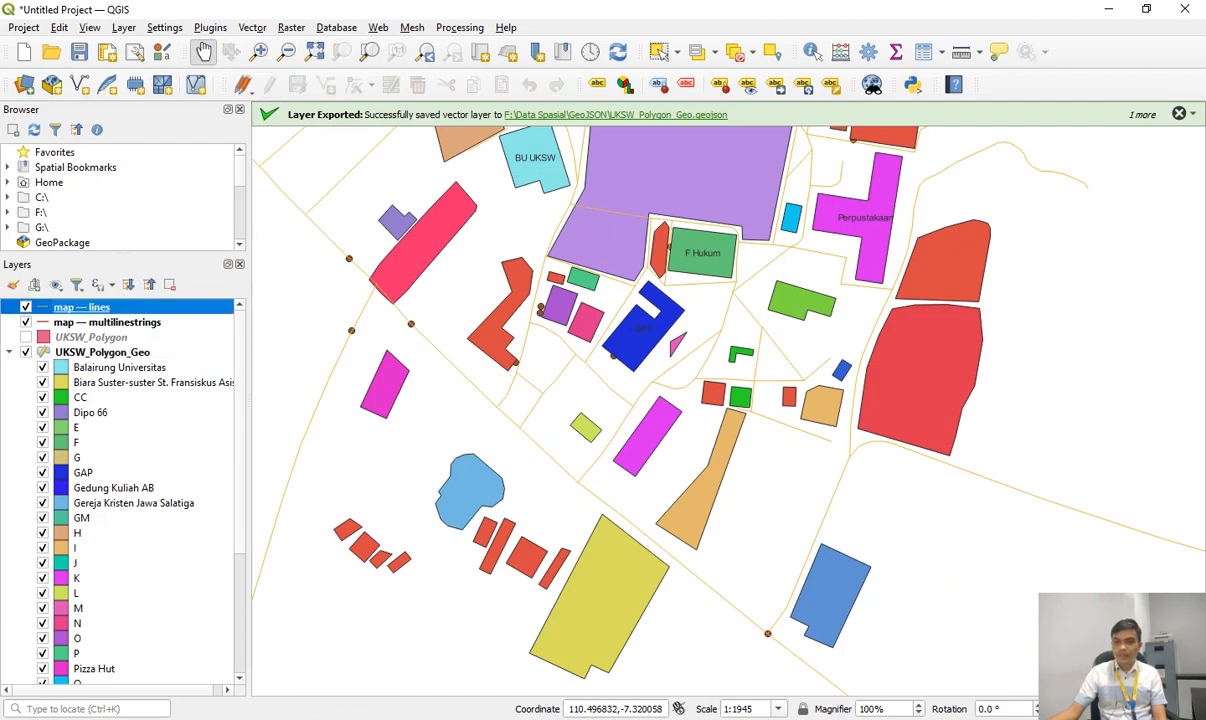
{"action": "right_click", "coordinate": [82, 307]}
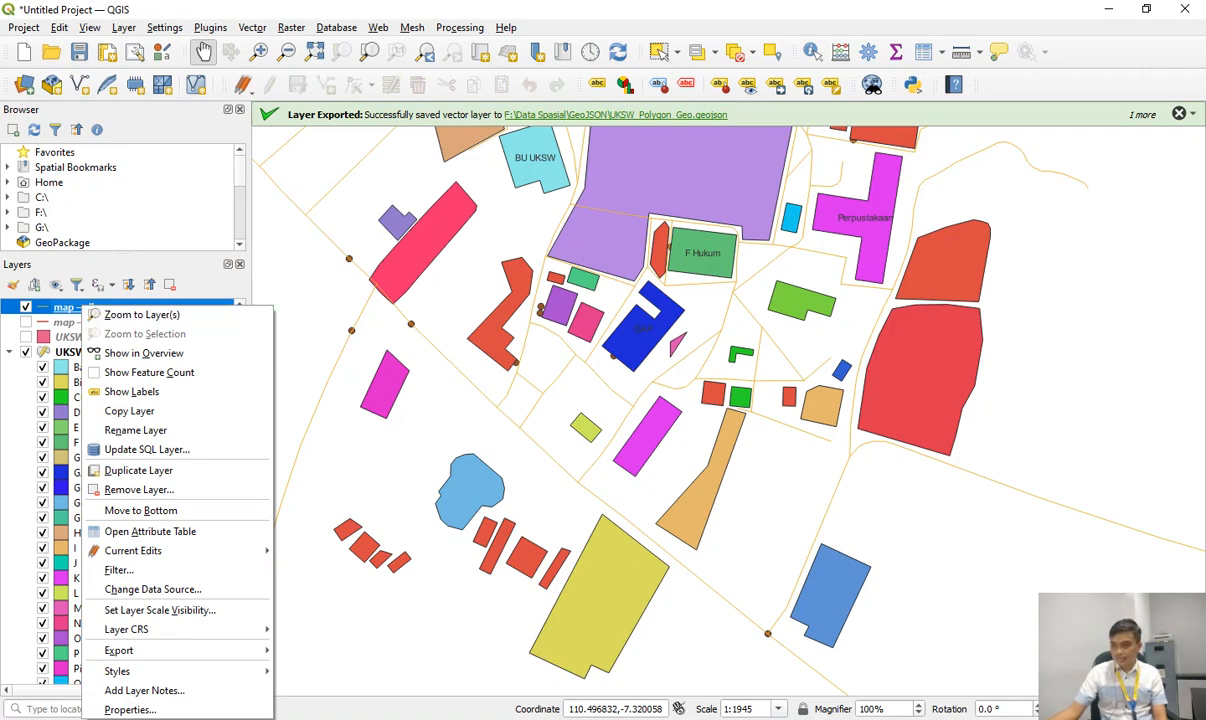
{"action": "left_click", "coordinate": [940, 330]}
{"action": "left_click_drag", "start_coordinate": [940, 330], "coordinate": [940, 354]}
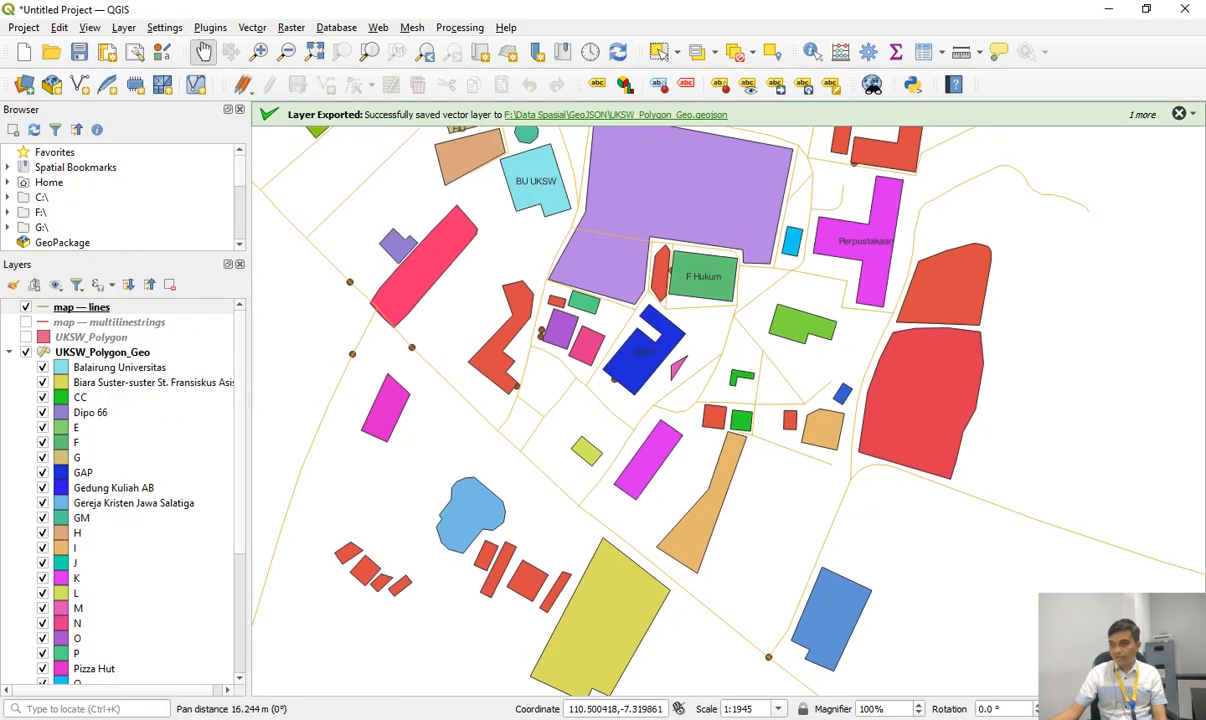
{"action": "left_click", "coordinate": [25, 322]}
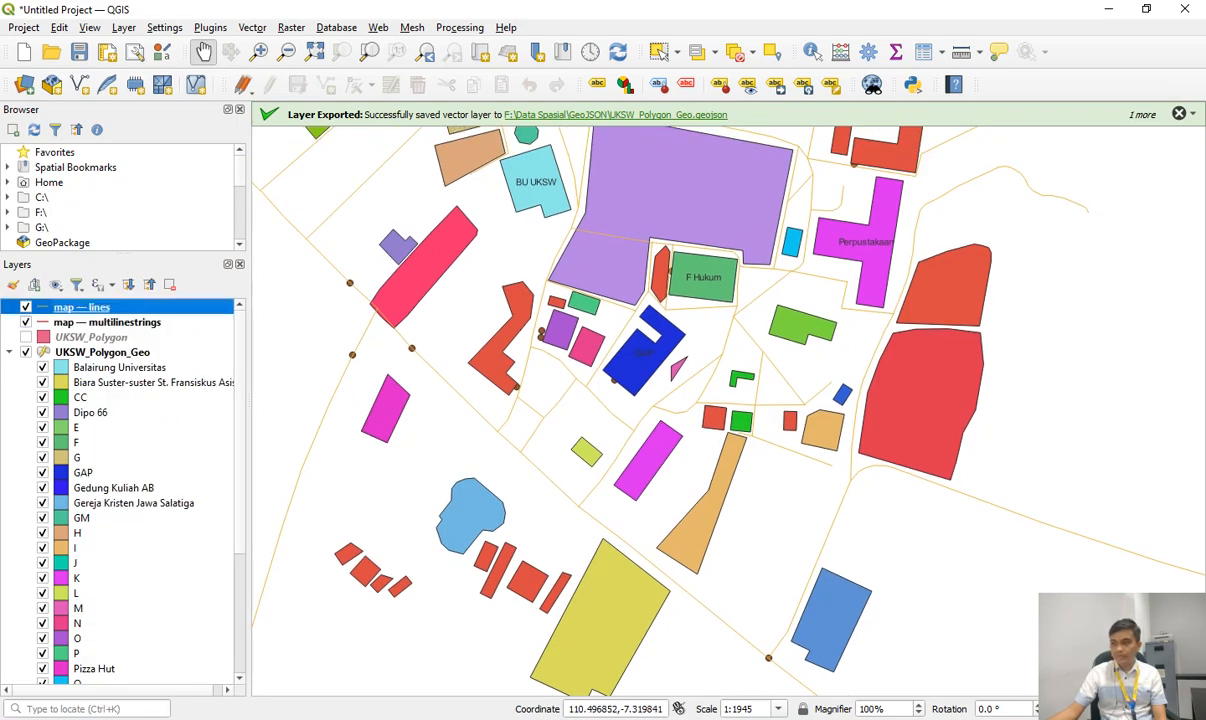
{"action": "left_click", "coordinate": [25, 322]}
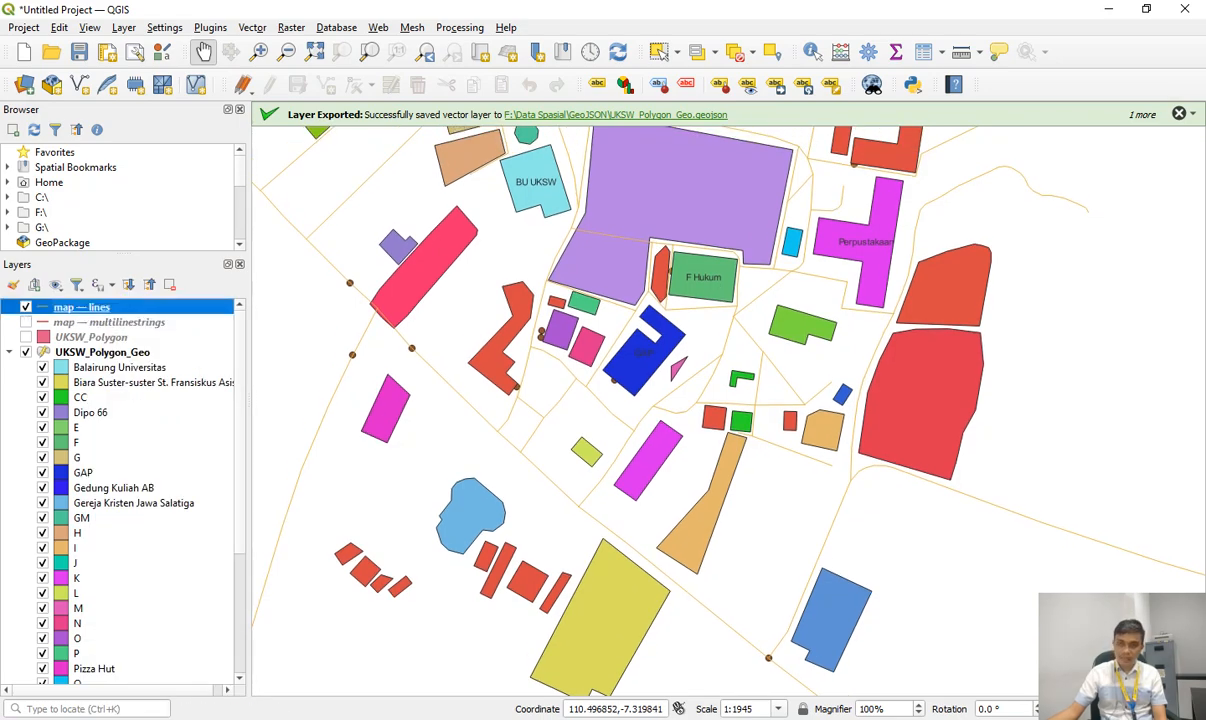
{"action": "left_click_drag", "start_coordinate": [700, 350], "coordinate": [736, 380]}
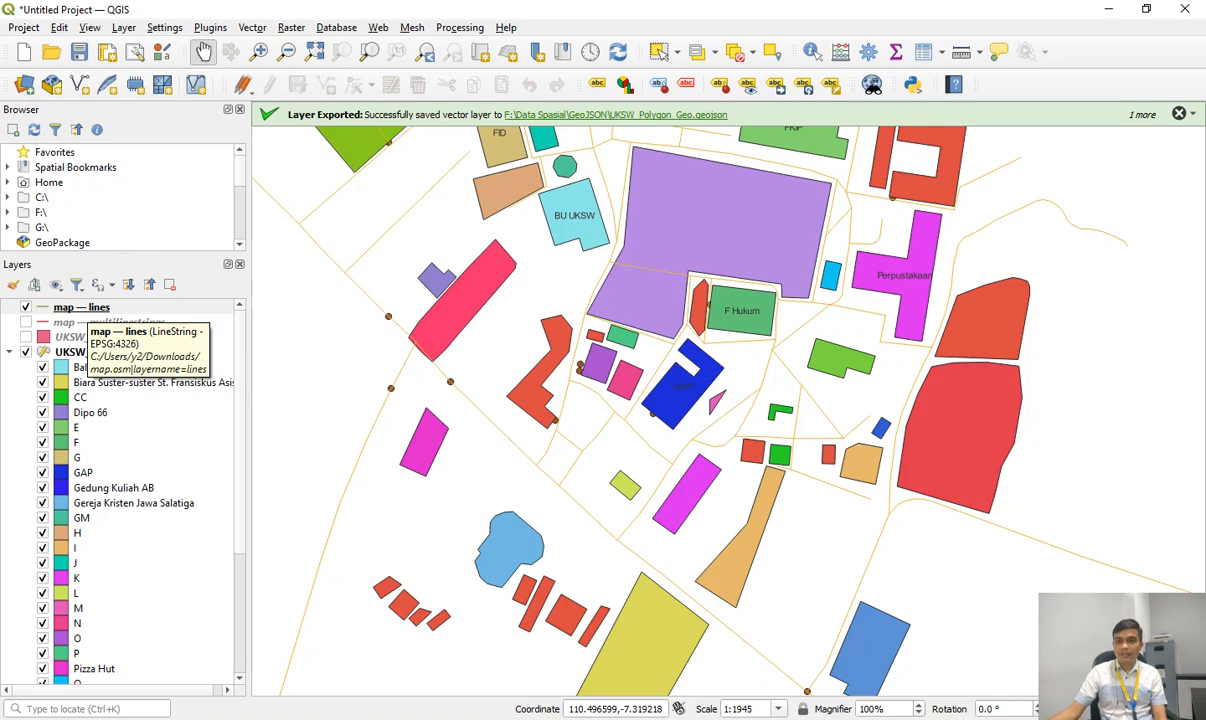
Export the map — lines layer as a GeoJSON file named UKSW_Jalan_Geo in the Data Spasial GeoJSON folder and add it to the map.
{"action": "left_click", "coordinate": [81, 307]}
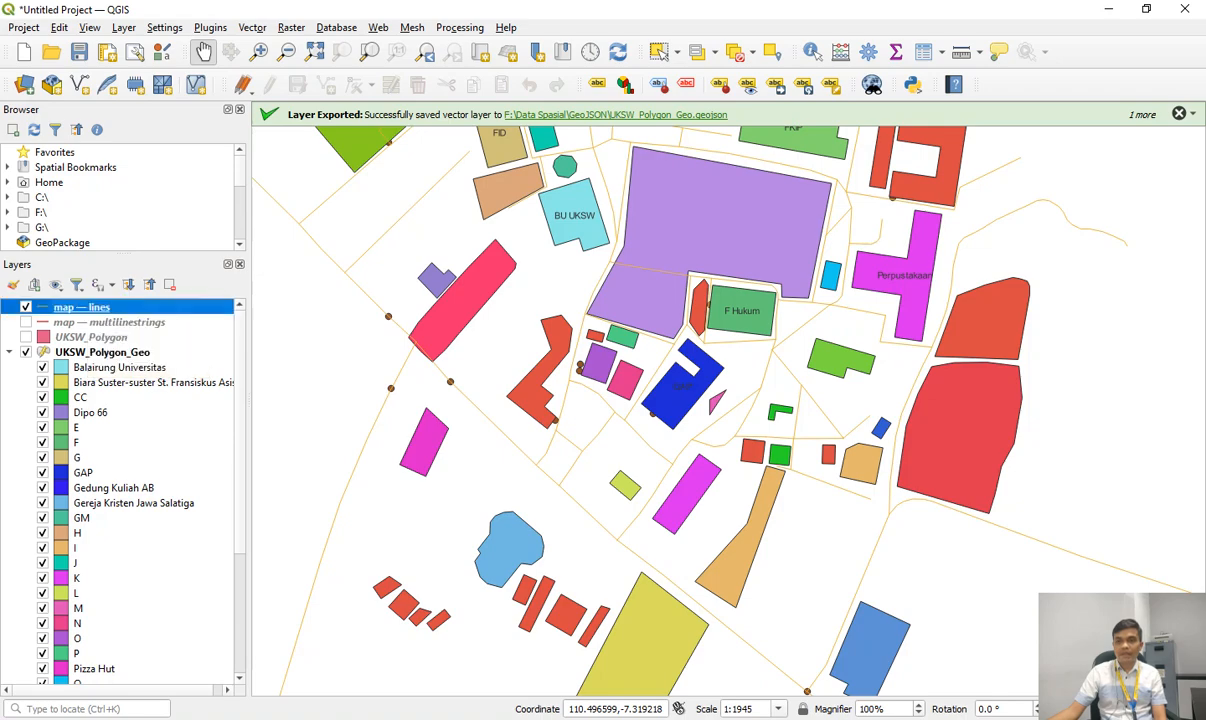
{"action": "left_click", "coordinate": [9, 352]}
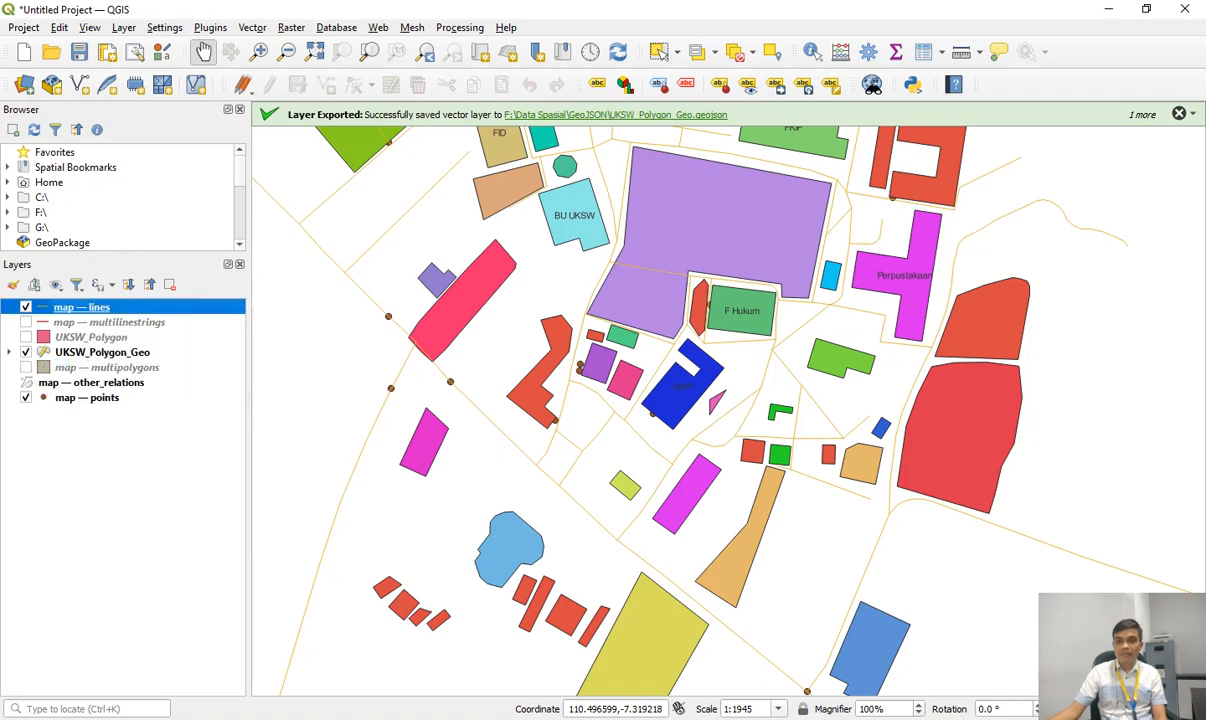
{"action": "right_click", "coordinate": [99, 304]}
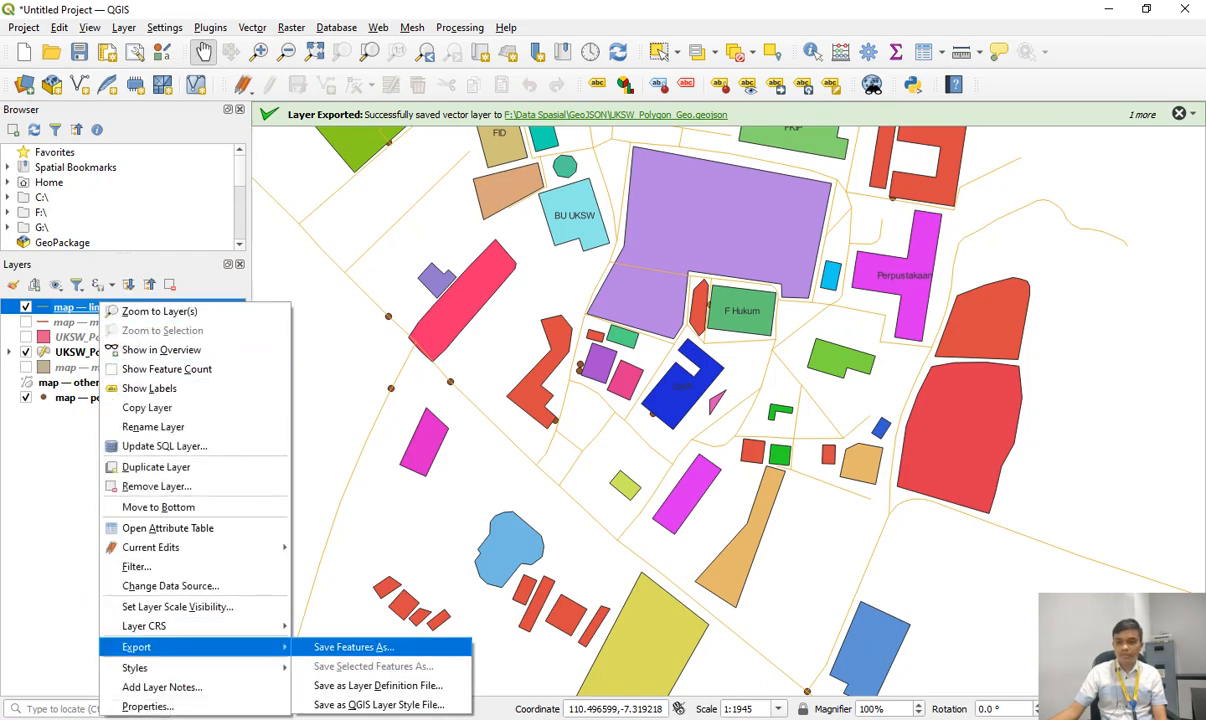
{"action": "left_click", "coordinate": [350, 647]}
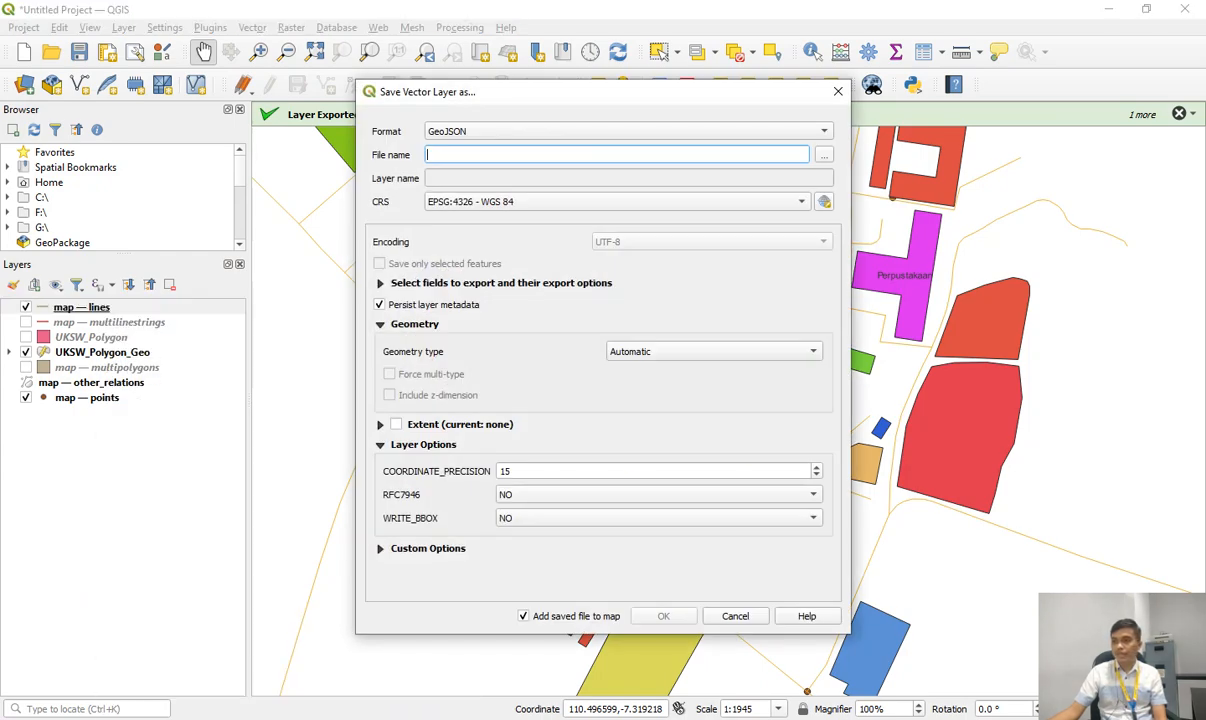
{"action": "left_click", "coordinate": [823, 154]}
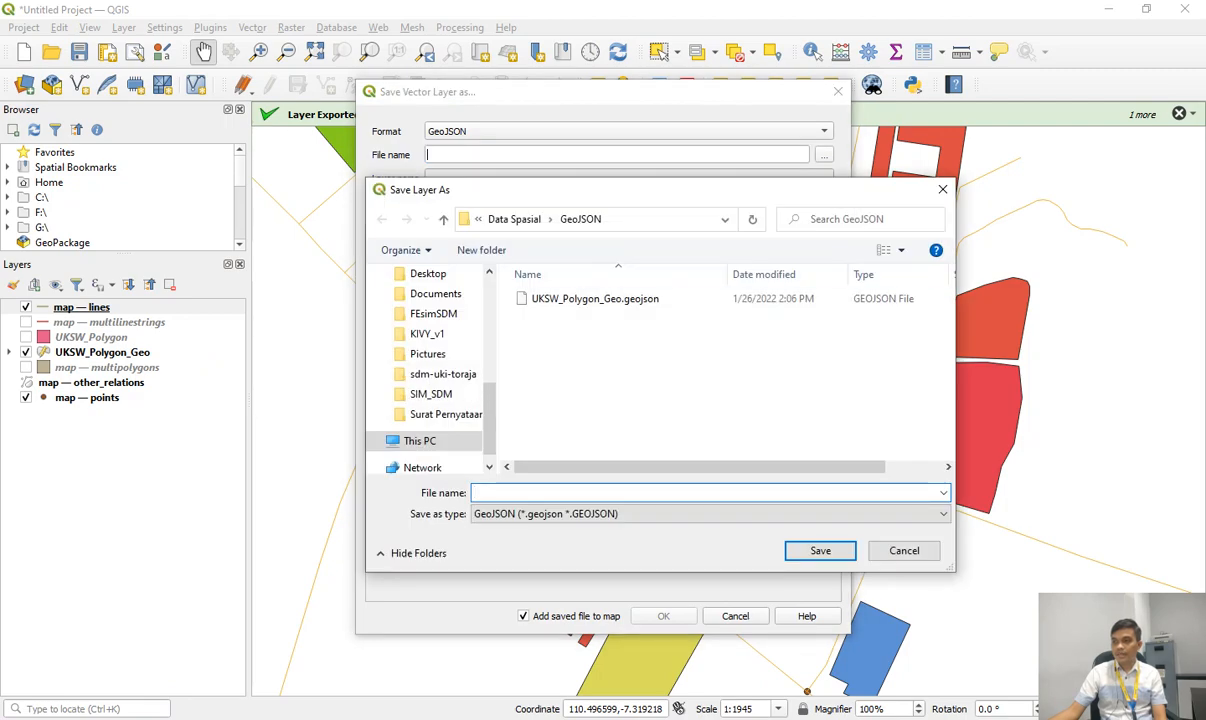
{"action": "type", "text": "UKS"}
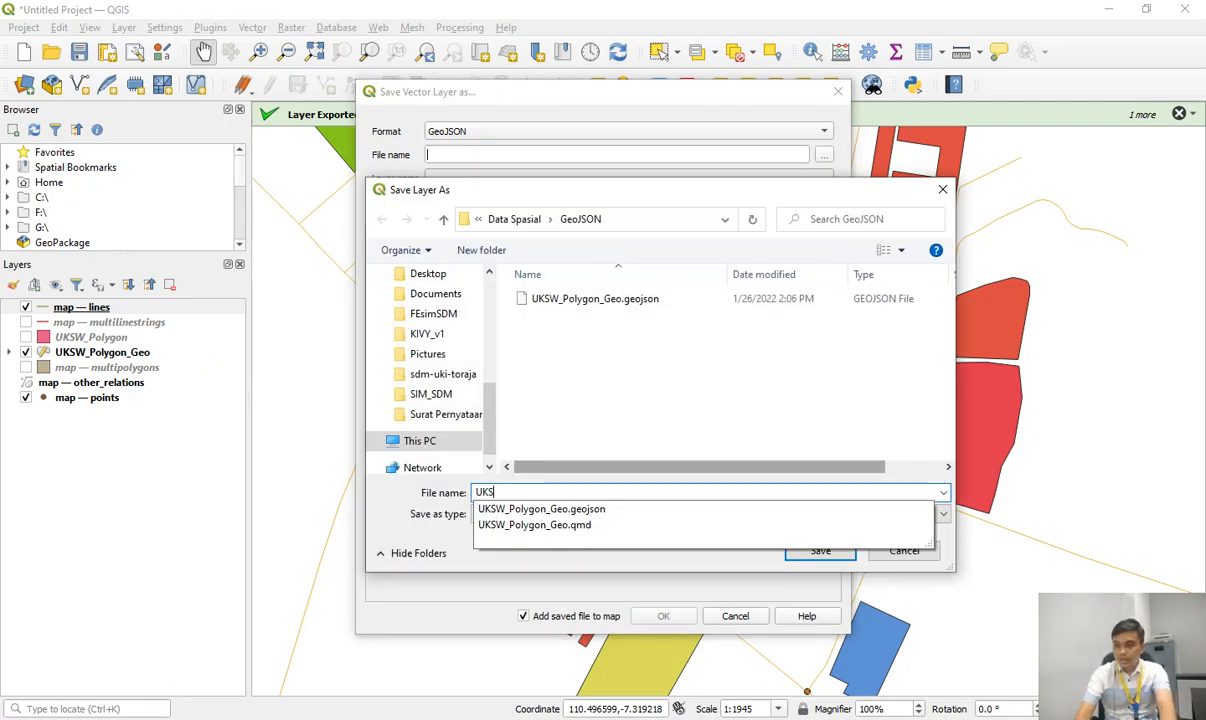
{"action": "type", "text": "W_Jal"}
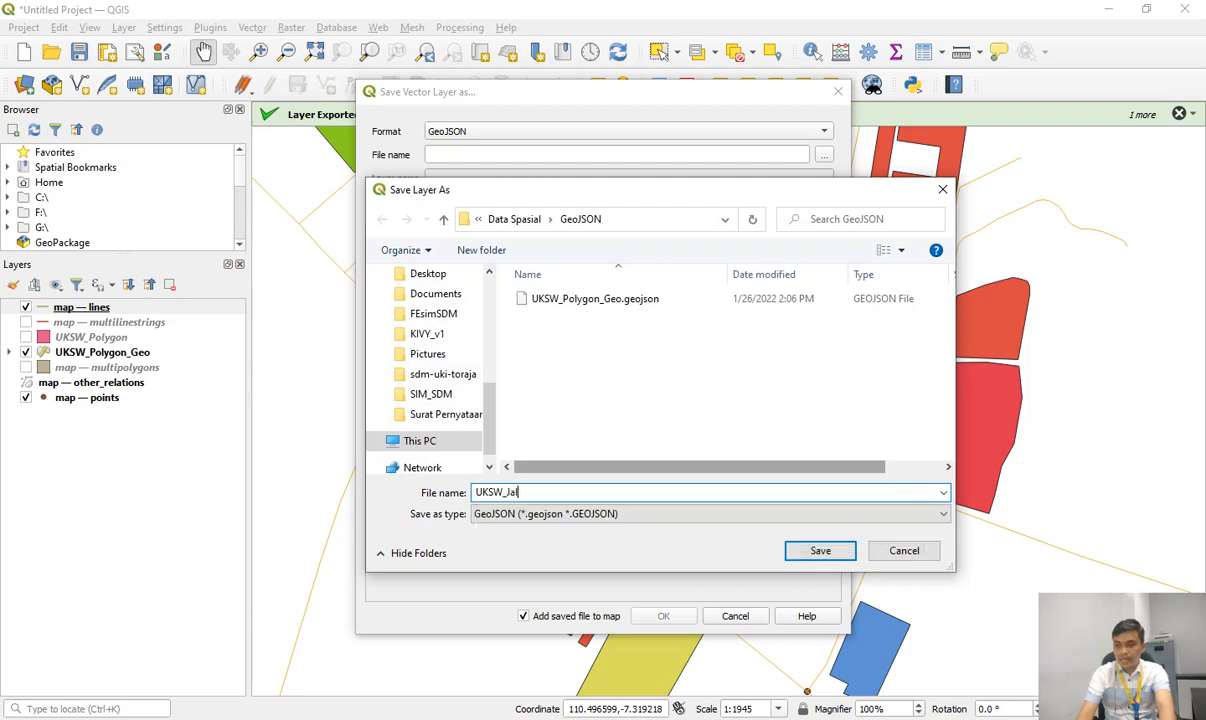
{"action": "type", "text": "an_Geo"}
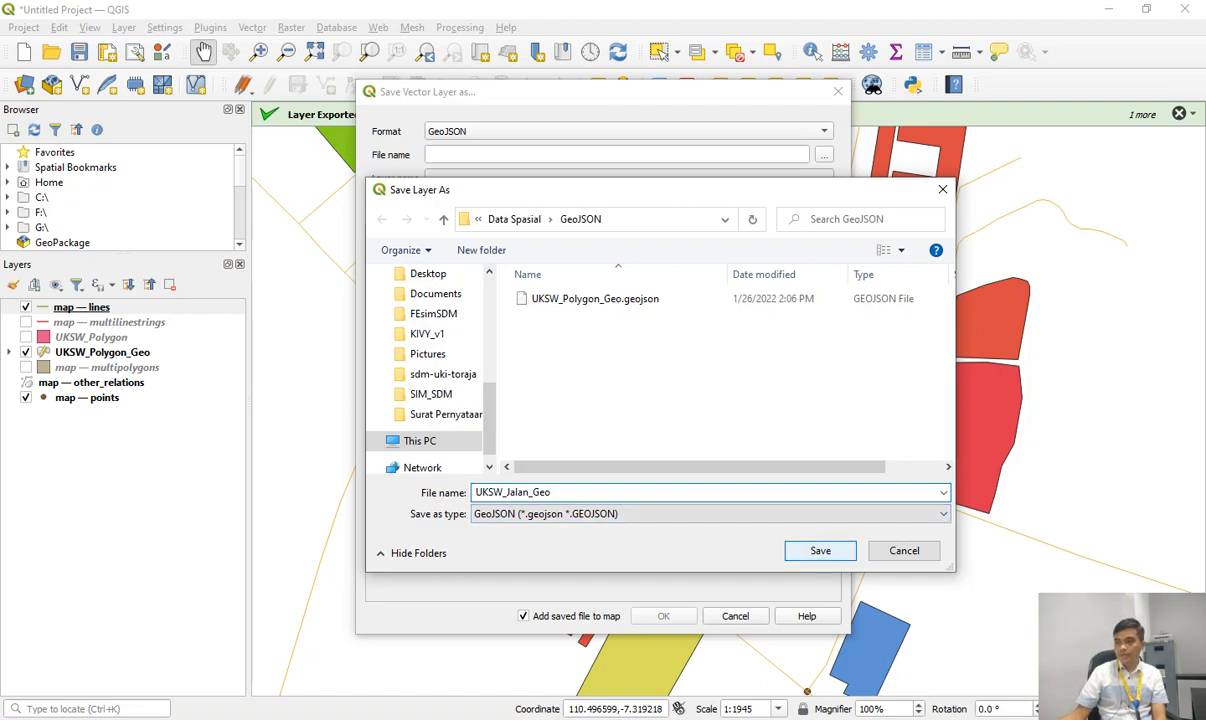
{"action": "key", "text": "Return"}
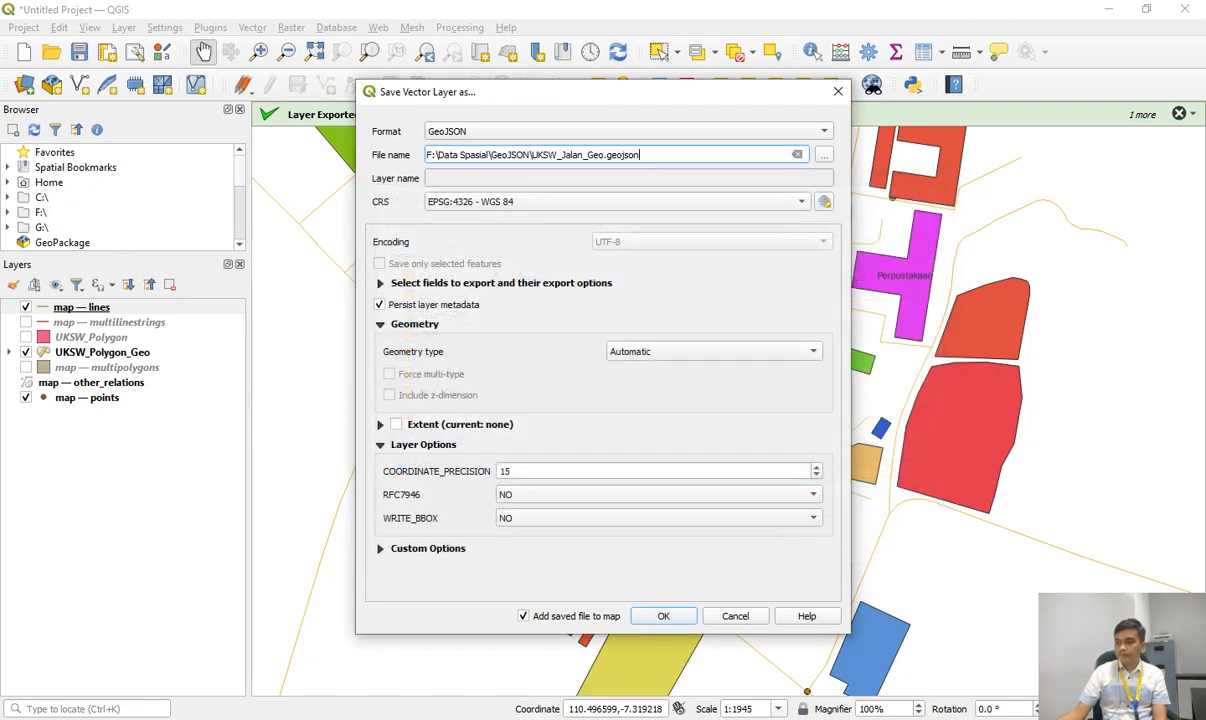
{"action": "key", "text": "Return"}
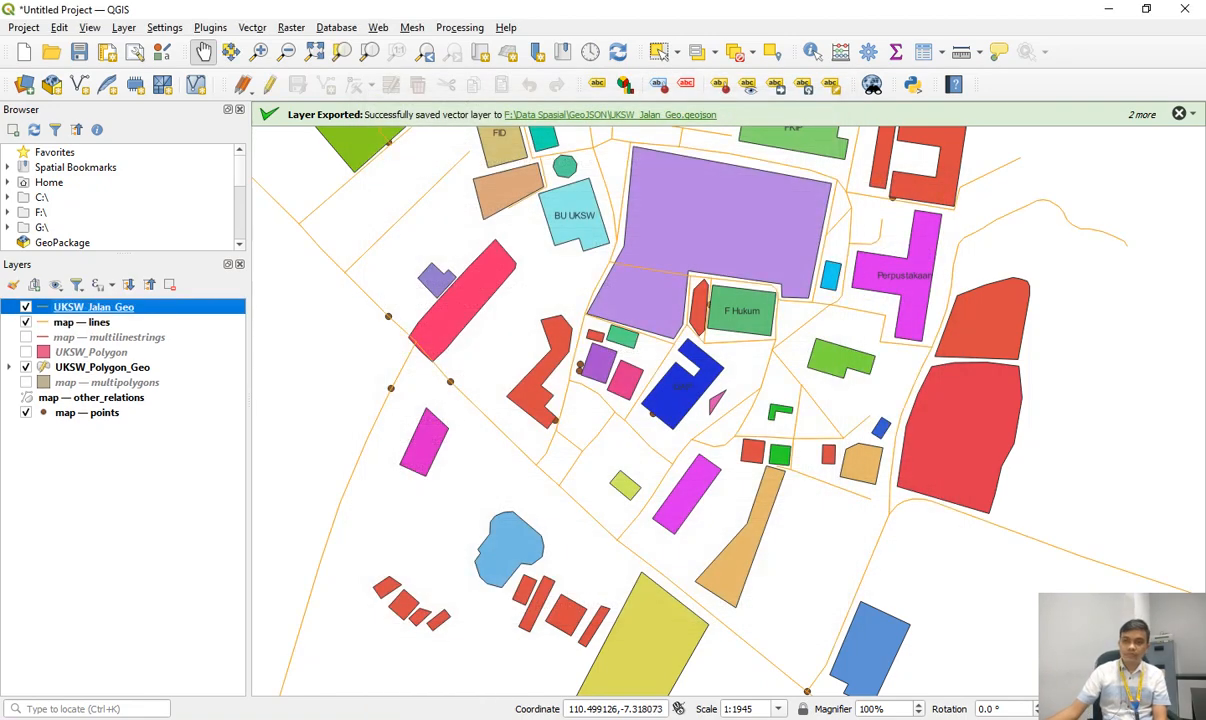
Hide the map — lines layer and move UKSW_Jalan_Geo directly above UKSW_Polygon_Geo in the layer order.
{"action": "left_click", "coordinate": [26, 322]}
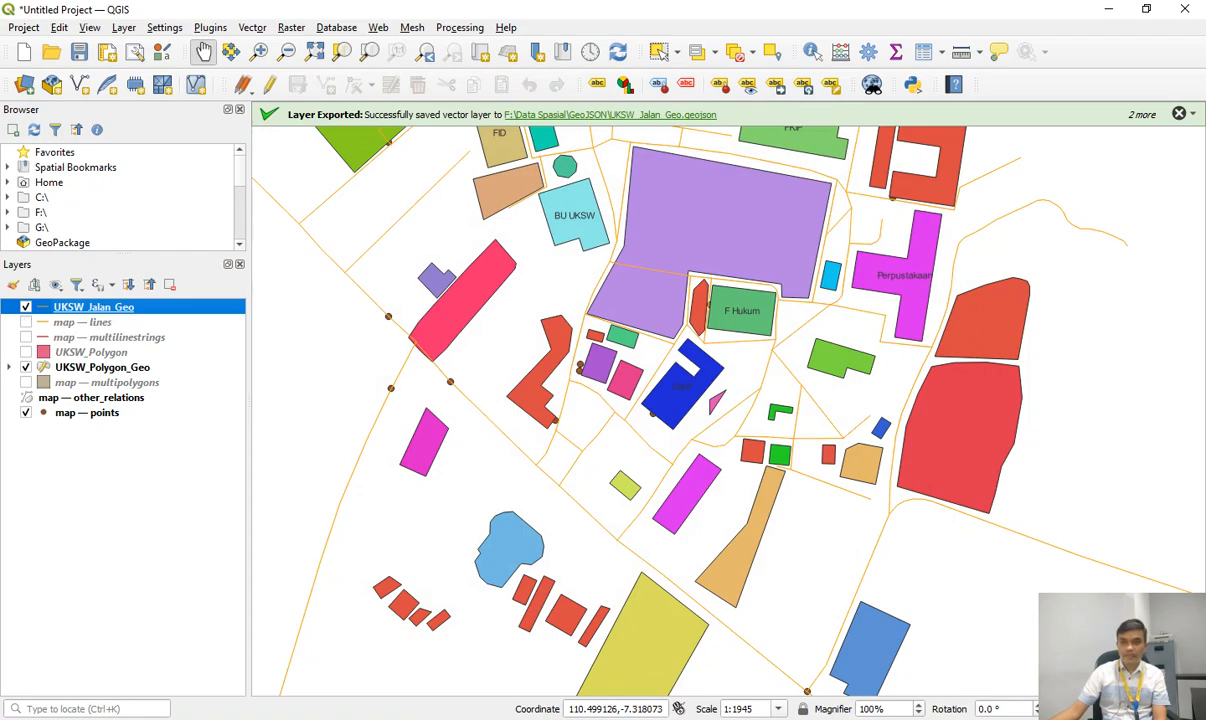
{"action": "left_click_drag", "start_coordinate": [93, 307], "coordinate": [93, 358]}
{"action": "left_click", "coordinate": [93, 352]}
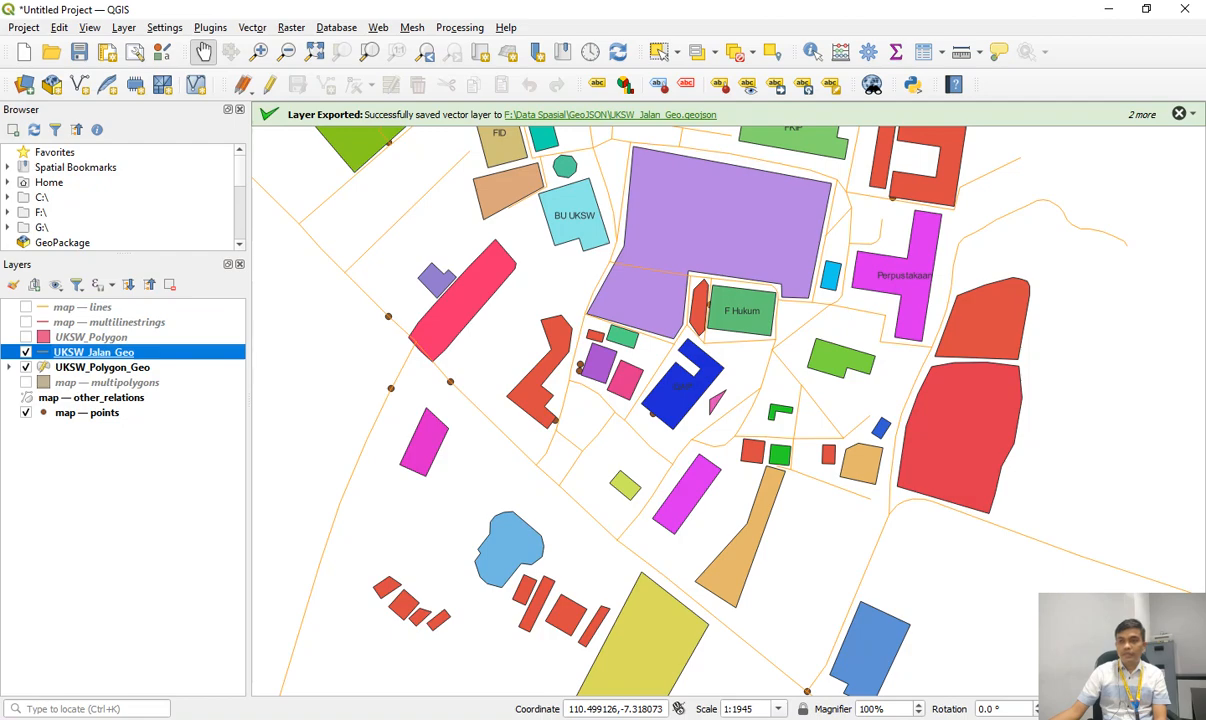
Style the UKSW_Jalan_Geo layer with the topo road symbol preset and apply it.
{"action": "left_click_drag", "start_coordinate": [632, 270], "coordinate": [640, 393]}
{"action": "right_click", "coordinate": [110, 352]}
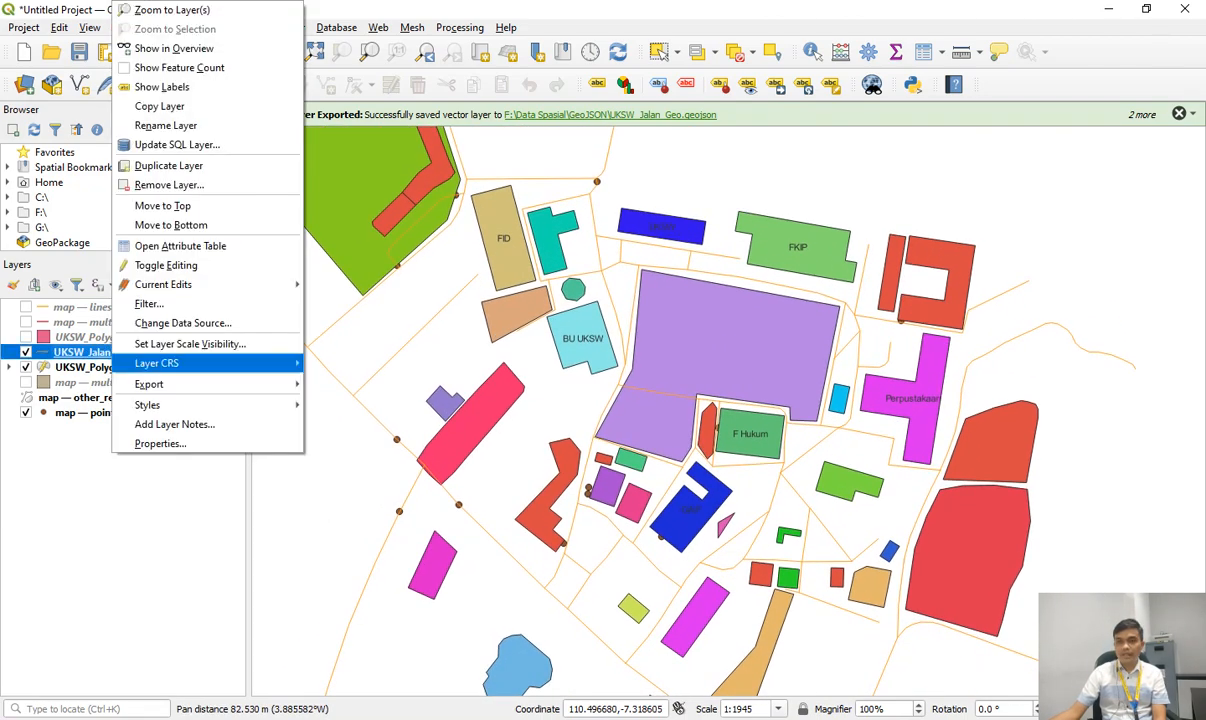
{"action": "left_click", "coordinate": [160, 443]}
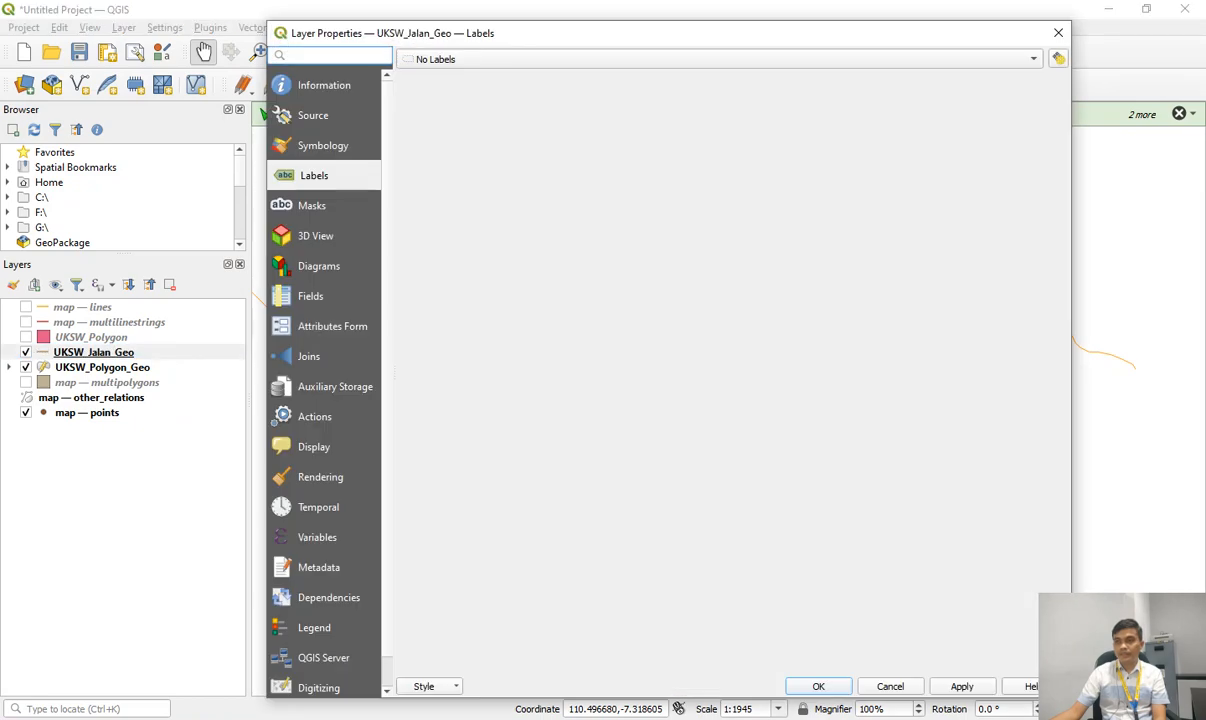
{"action": "left_click", "coordinate": [323, 146]}
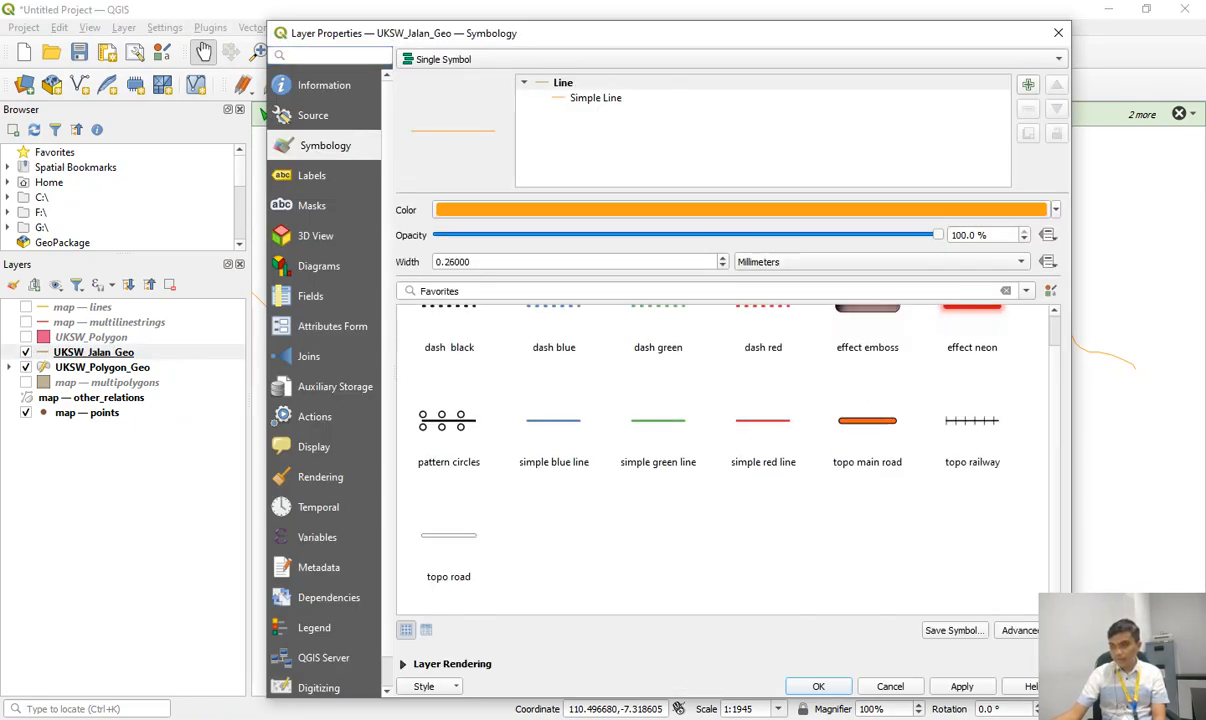
{"action": "scroll", "coordinate": [725, 460], "scroll_direction": "down", "scroll_amount": 1}
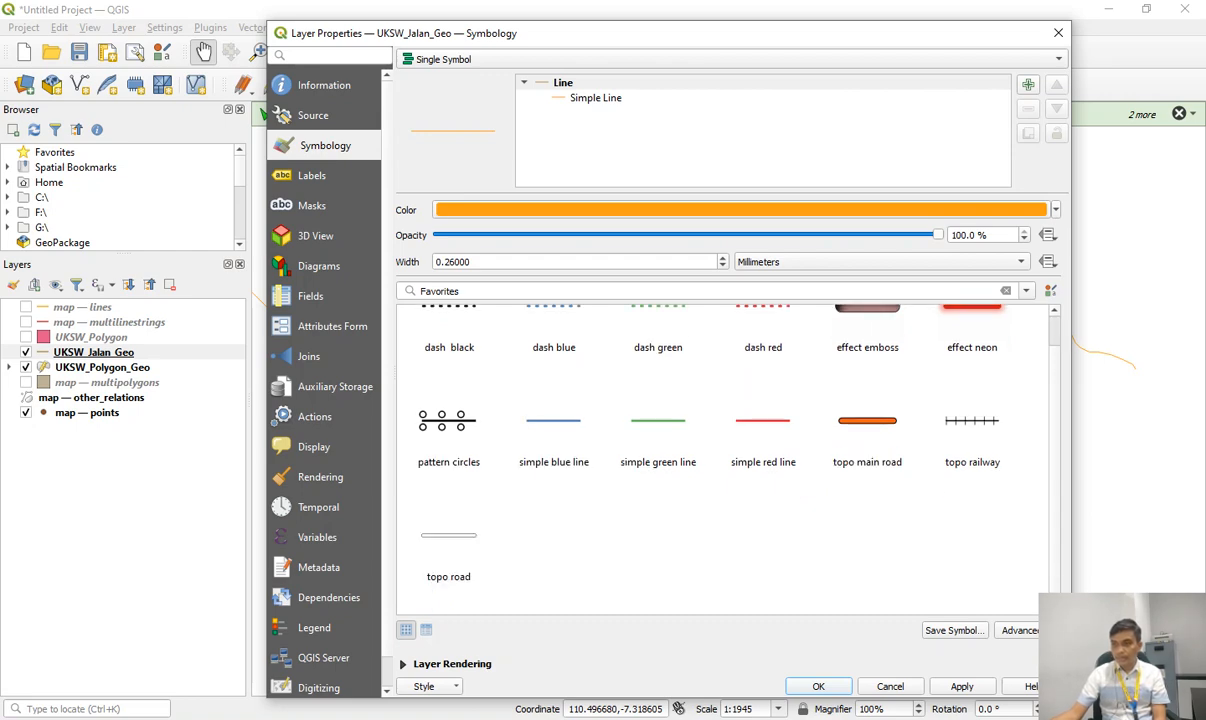
{"action": "scroll", "coordinate": [725, 460], "scroll_direction": "up", "scroll_amount": 1}
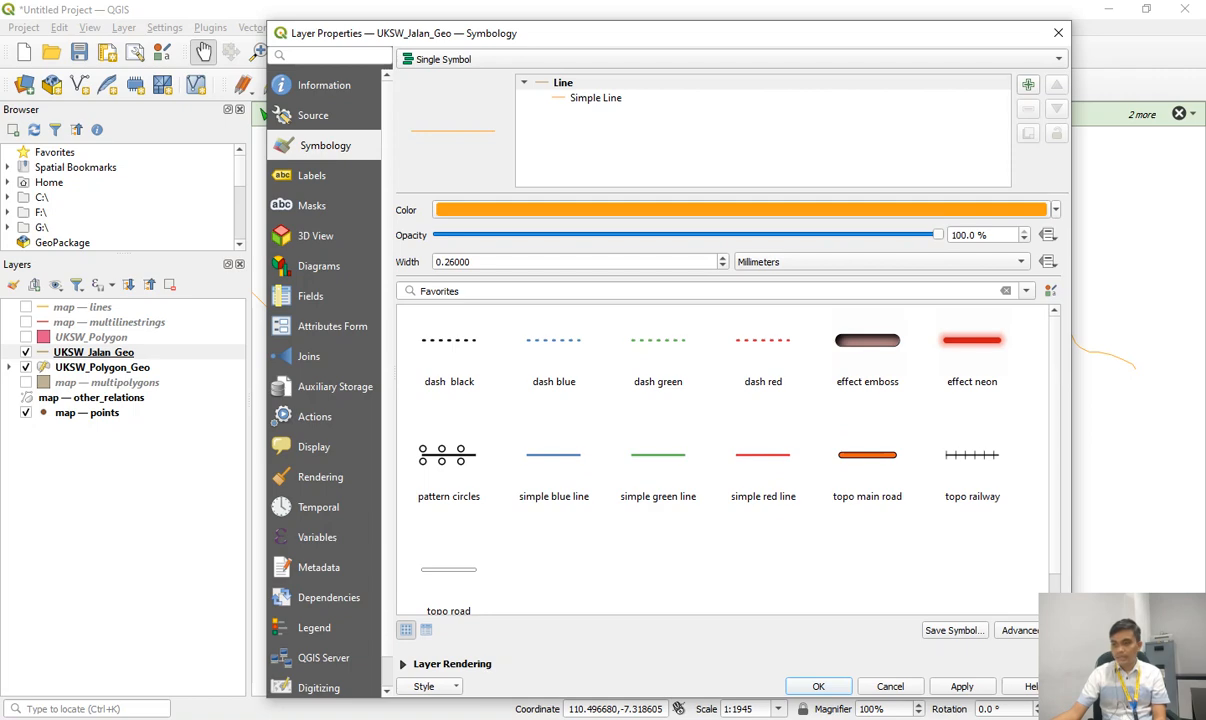
{"action": "left_click", "coordinate": [449, 571]}
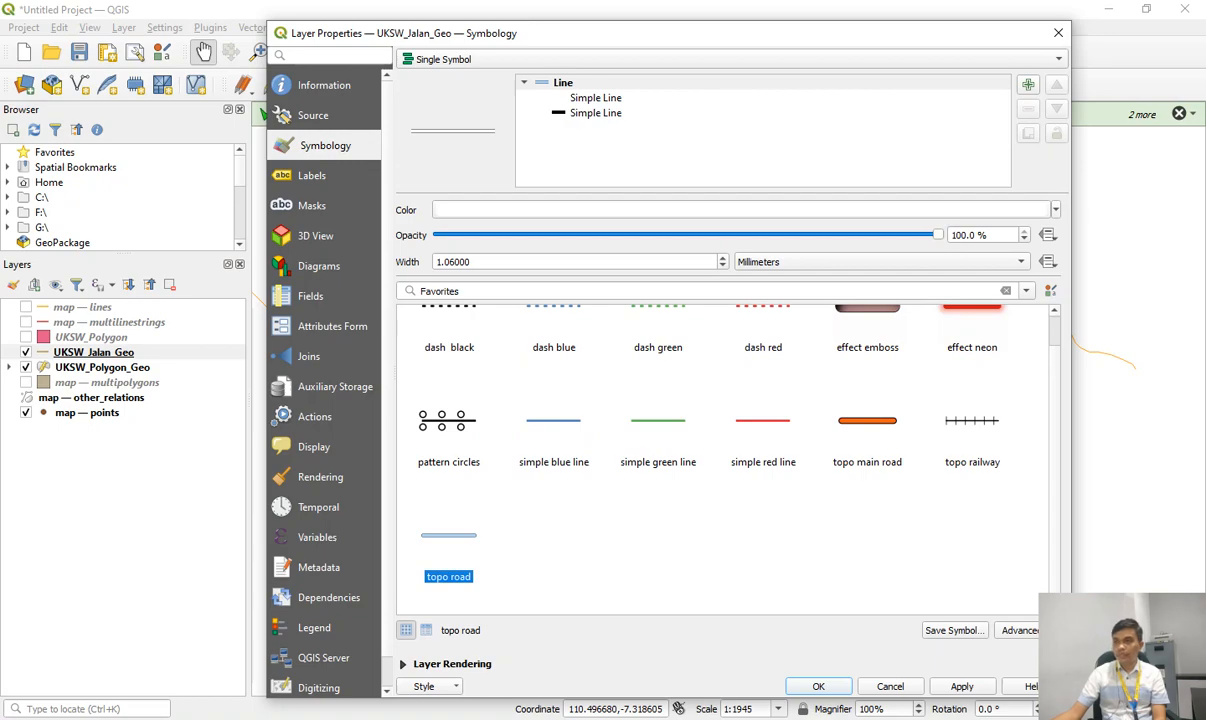
{"action": "left_click", "coordinate": [818, 686]}
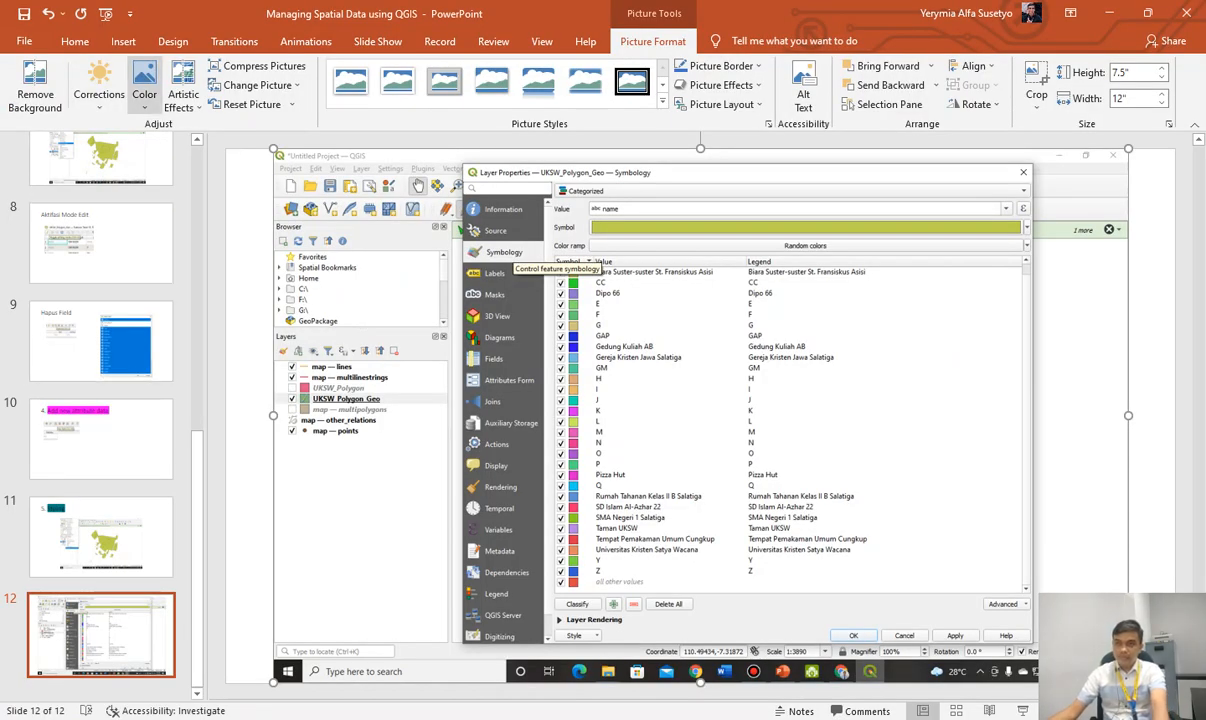
In the PowerPoint course presentation, add a new slide after slide 12 and paste the screenshot of the styled road map.
{"action": "left_click", "coordinate": [75, 41]}
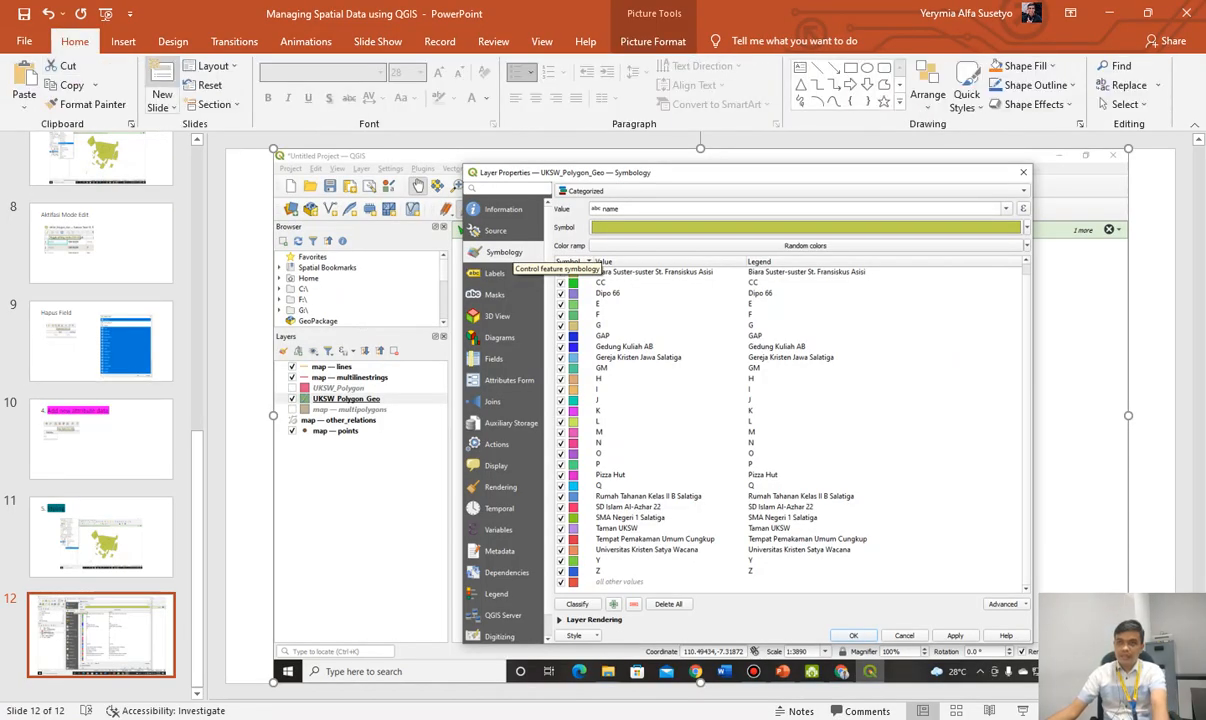
{"action": "left_click", "coordinate": [162, 85]}
{"action": "key", "text": "ctrl+v"}
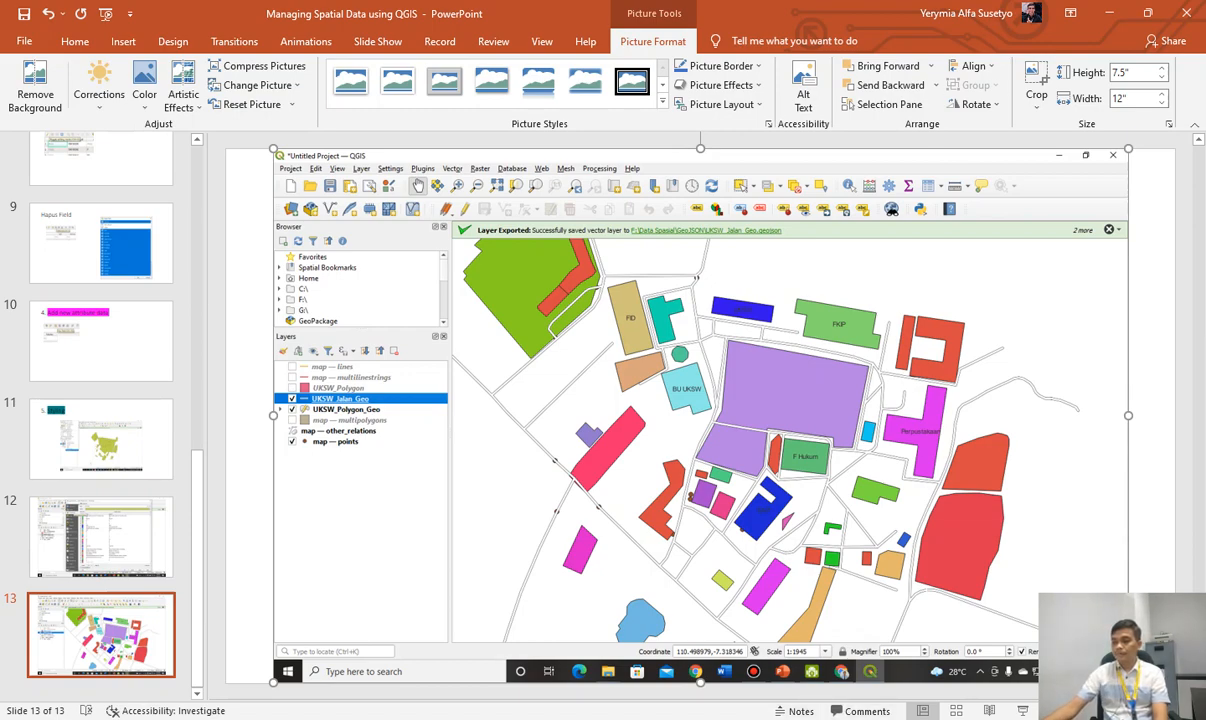
Switch back to QGIS and enable Single Labels for the UKSW_Jalan_Geo layer with the name field as the label value.
{"action": "key", "text": "alt+Tab"}
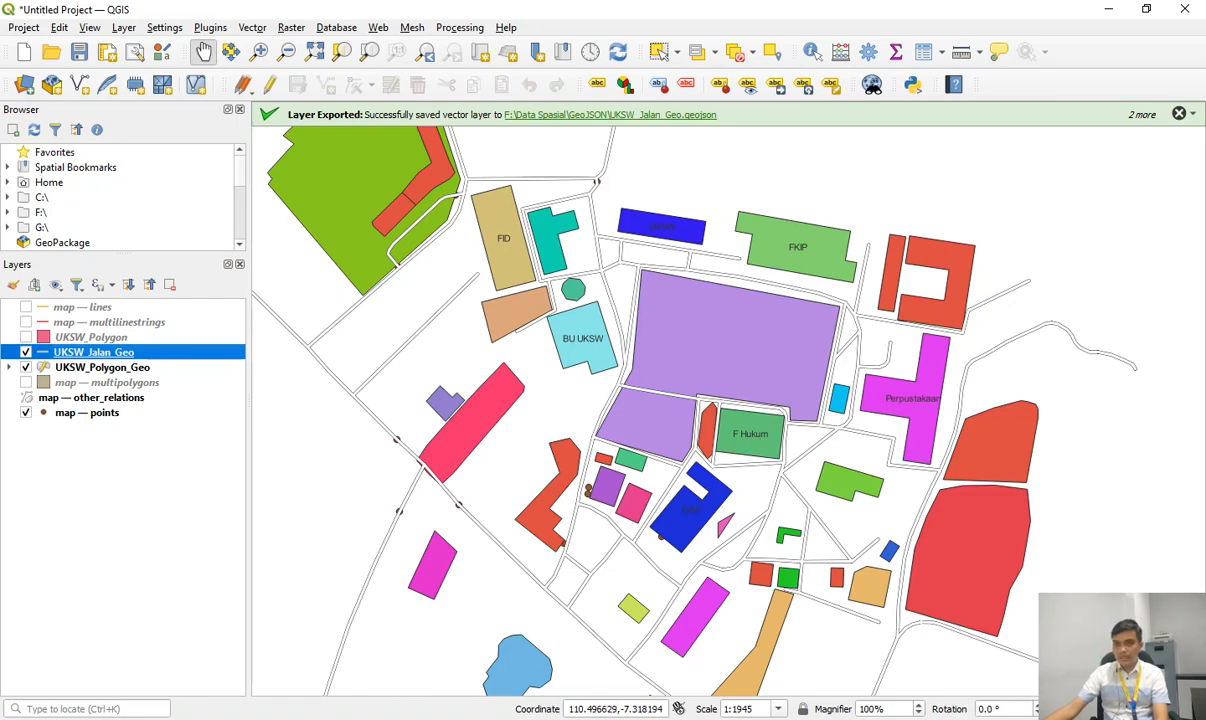
{"action": "right_click", "coordinate": [62, 352]}
{"action": "left_click", "coordinate": [110, 418]}
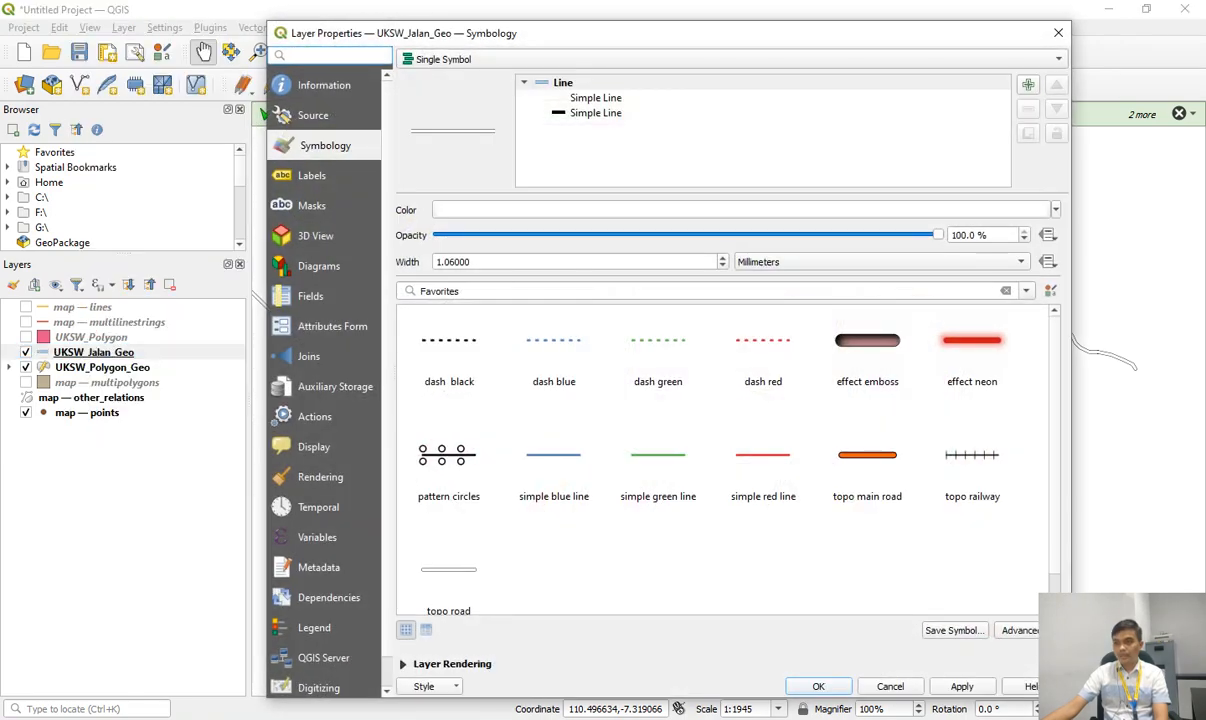
{"action": "left_click", "coordinate": [312, 175]}
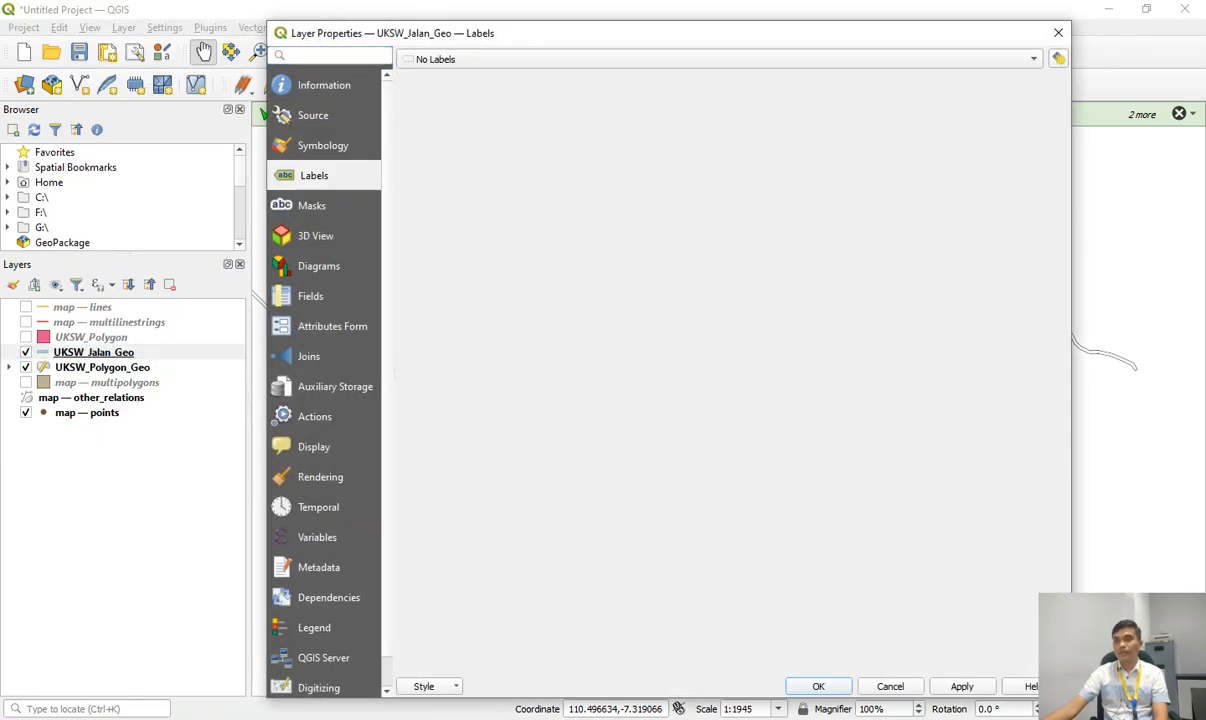
{"action": "left_click", "coordinate": [500, 59]}
{"action": "left_click", "coordinate": [454, 76]}
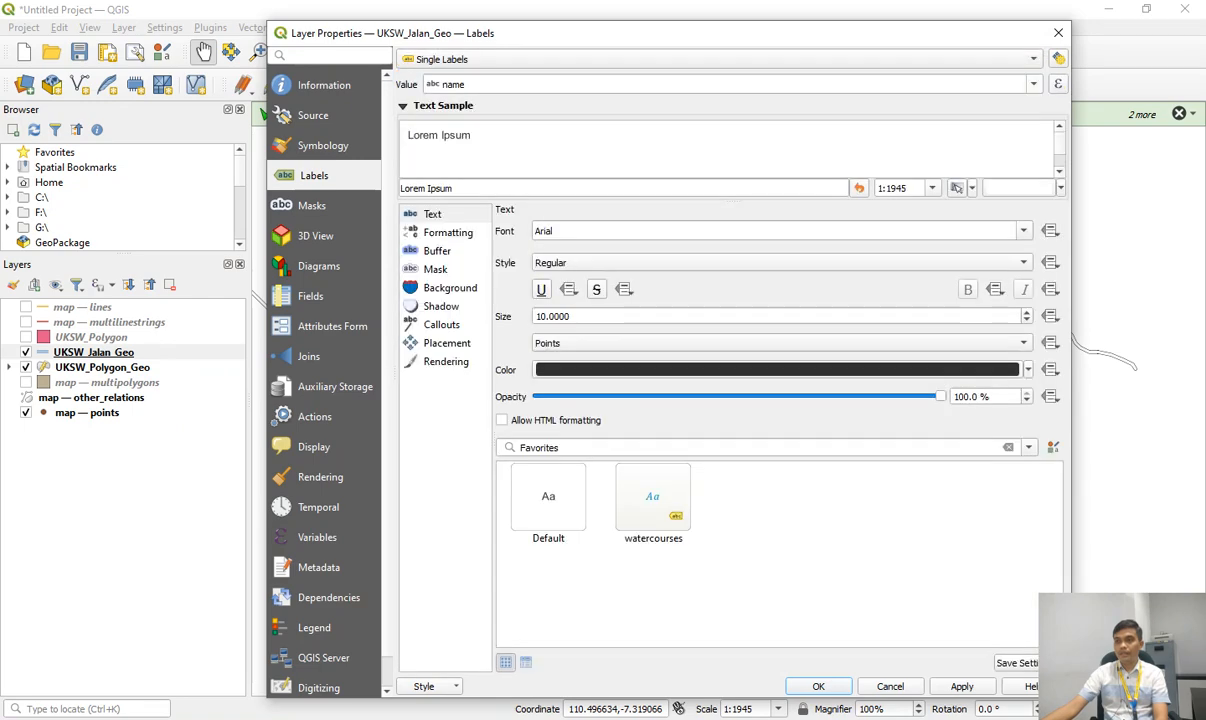
{"action": "left_click", "coordinate": [1034, 84]}
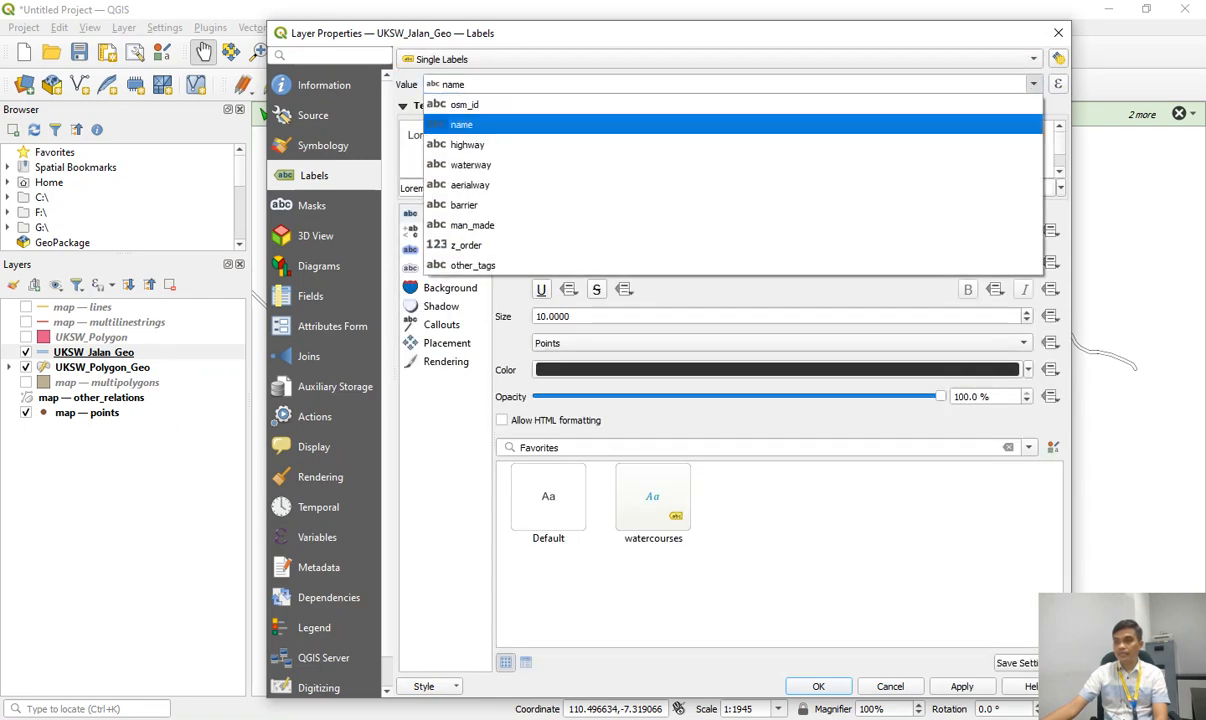
{"action": "left_click", "coordinate": [463, 124]}
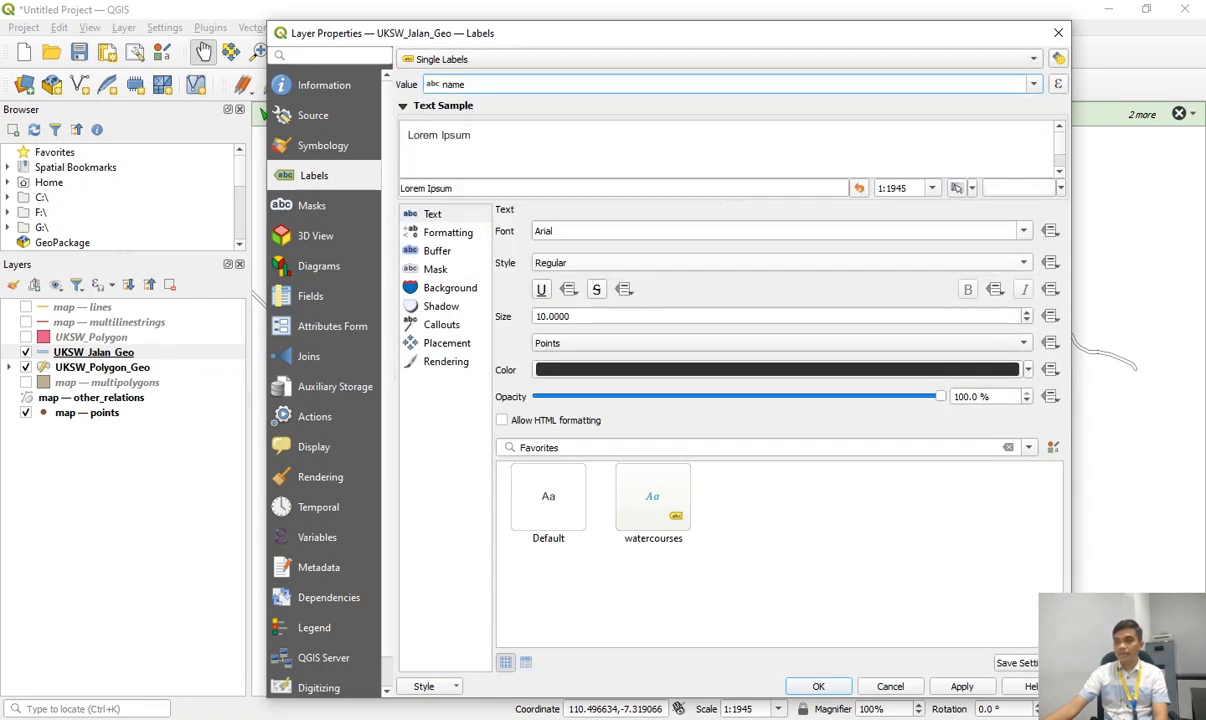
Set the road label text size to 5 points, apply the labels and inspect the street names across the map.
{"action": "left_click", "coordinate": [1027, 320]}
{"action": "left_click", "coordinate": [1027, 320]}
{"action": "left_click", "coordinate": [1027, 320]}
{"action": "left_click", "coordinate": [1027, 320]}
{"action": "left_click", "coordinate": [1027, 320]}
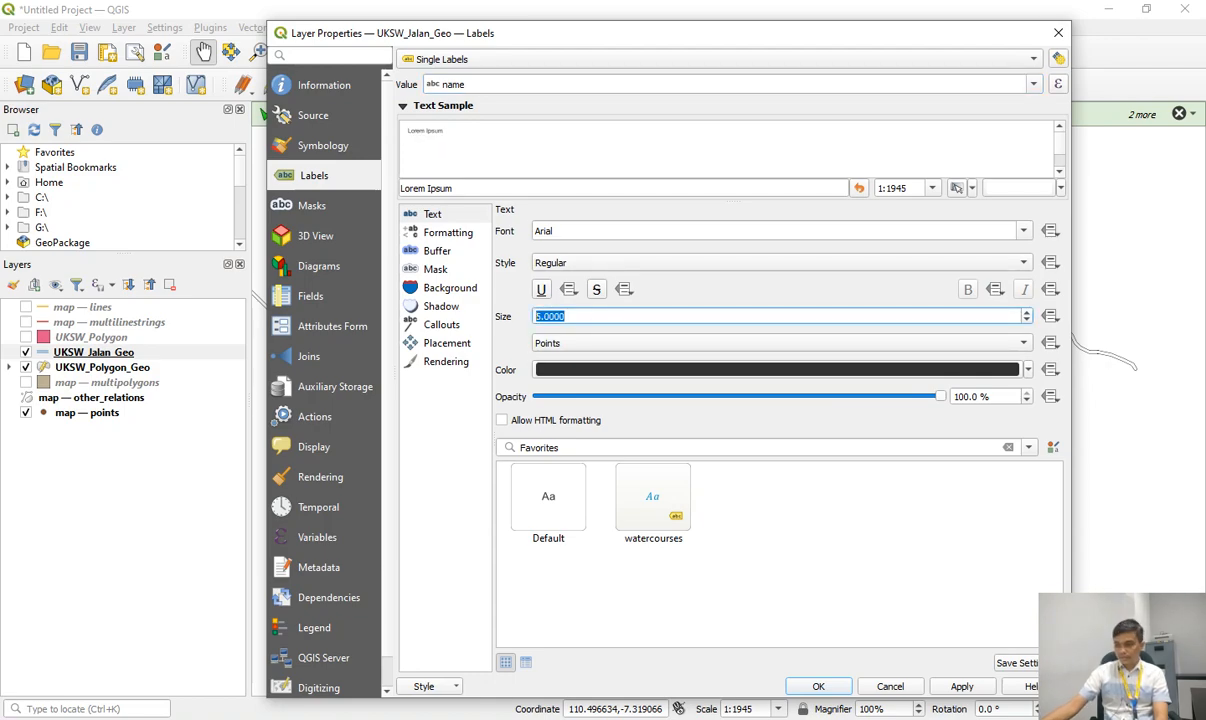
{"action": "left_click", "coordinate": [818, 686]}
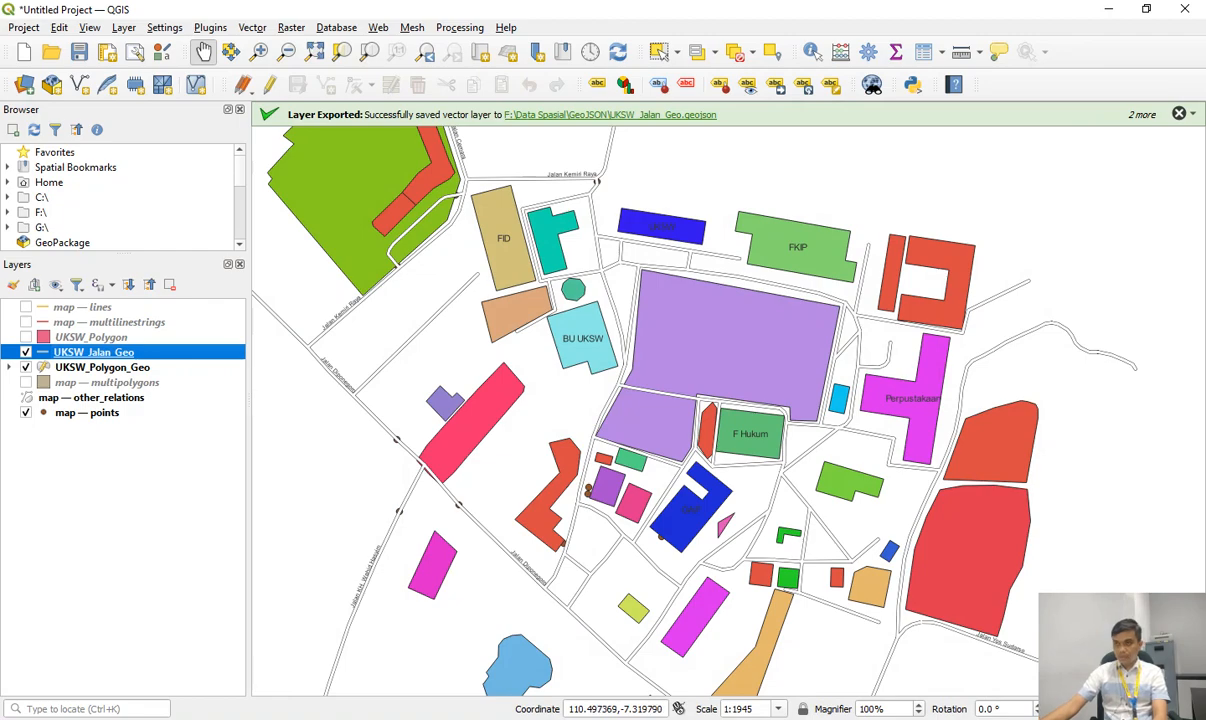
{"action": "left_click_drag", "start_coordinate": [690, 560], "coordinate": [691, 399]}
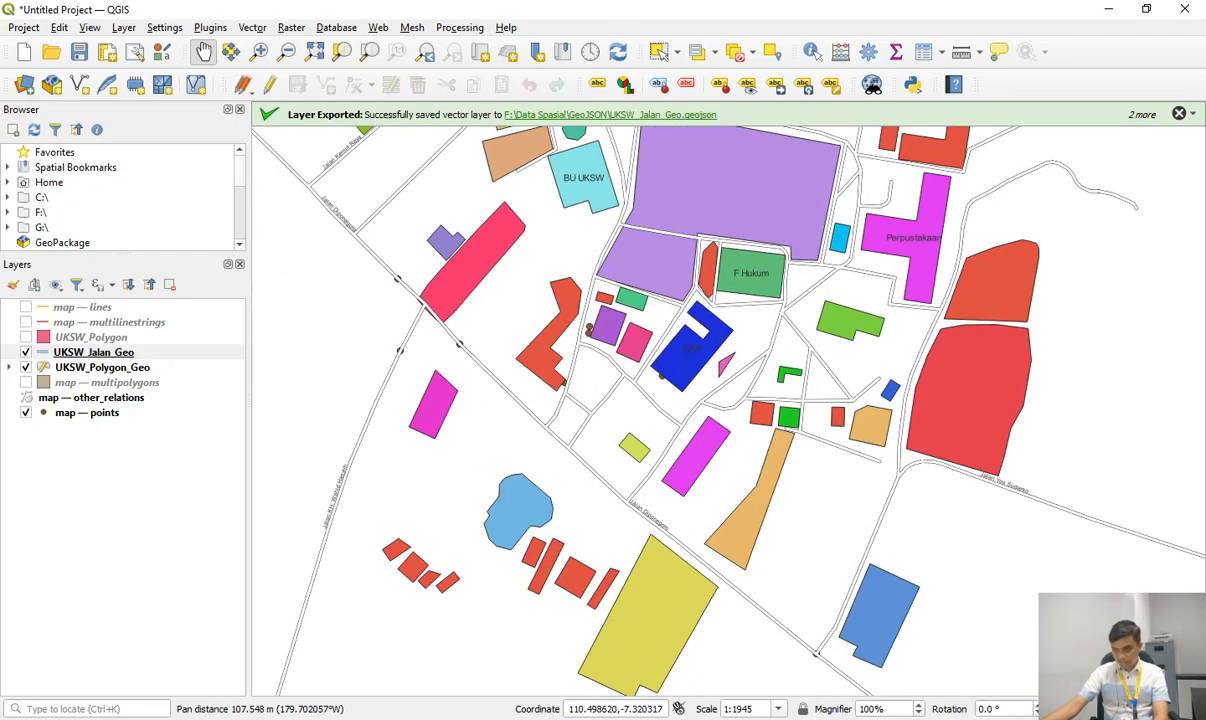
{"action": "left_click_drag", "start_coordinate": [700, 235], "coordinate": [685, 420]}
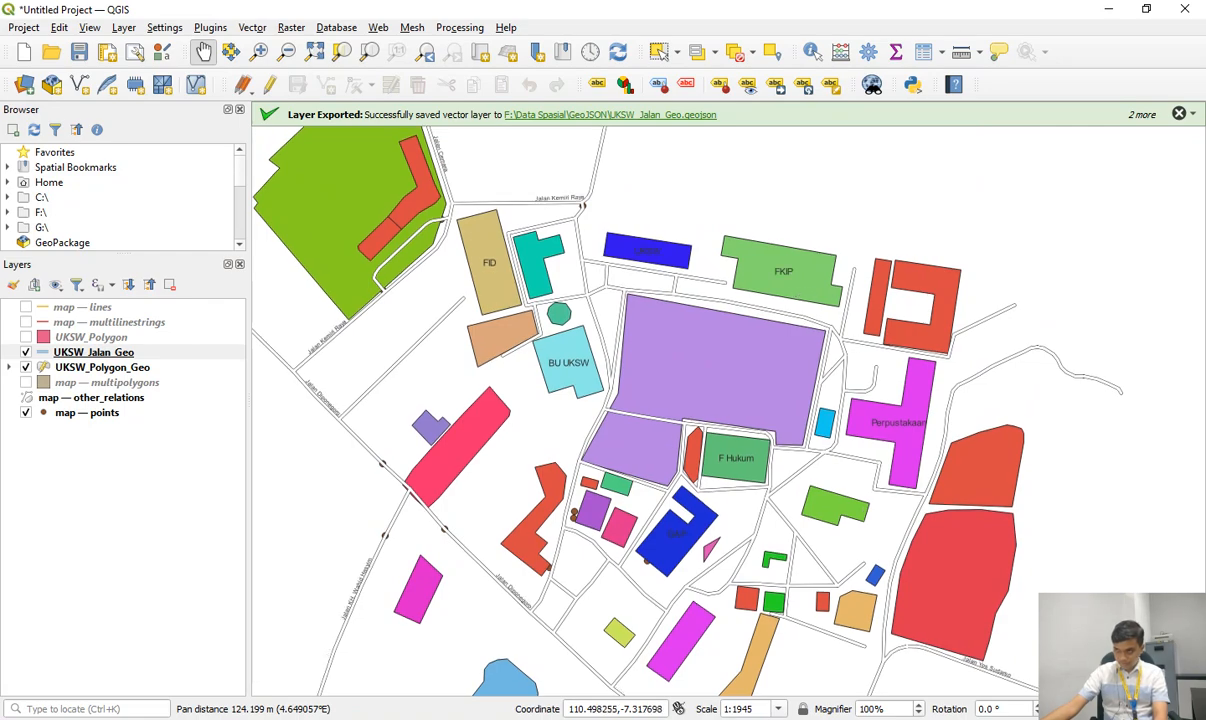
{"action": "left_click_drag", "start_coordinate": [805, 505], "coordinate": [786, 473]}
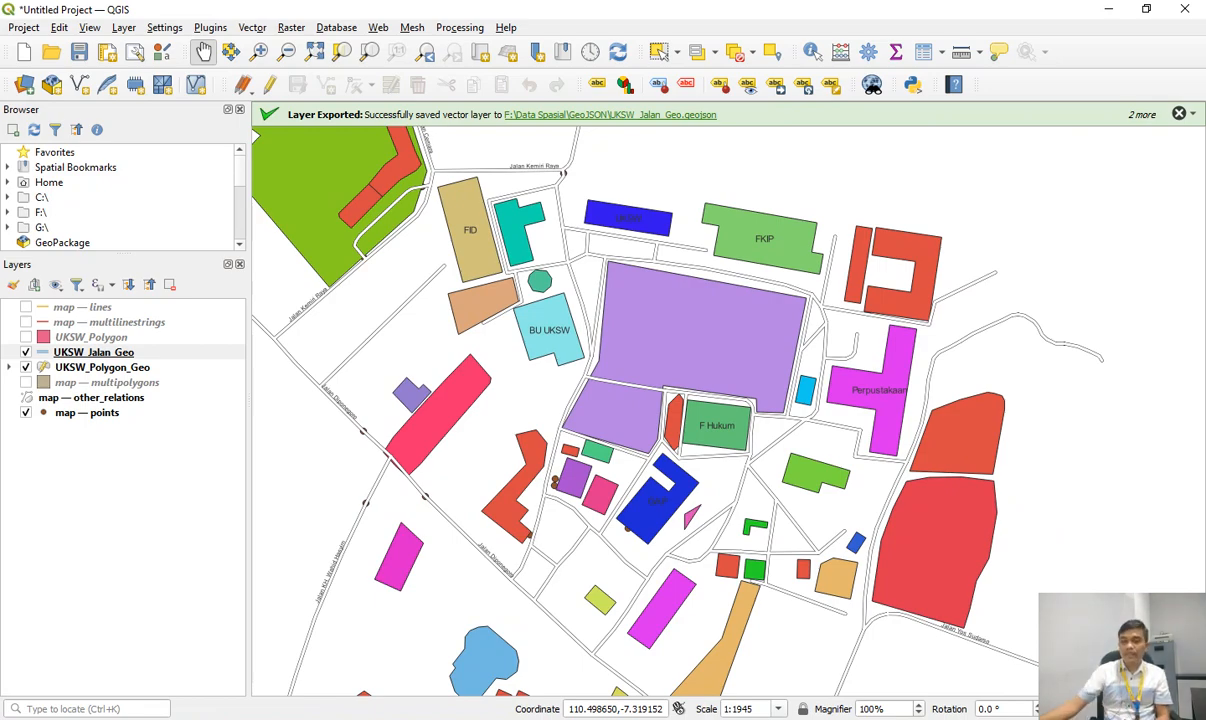
Switch to the PowerPoint presentation and go back to the Course outline on slide 2 to review the topics.
{"action": "key", "text": "alt+Tab"}
{"action": "key", "text": "alt+Tab"}
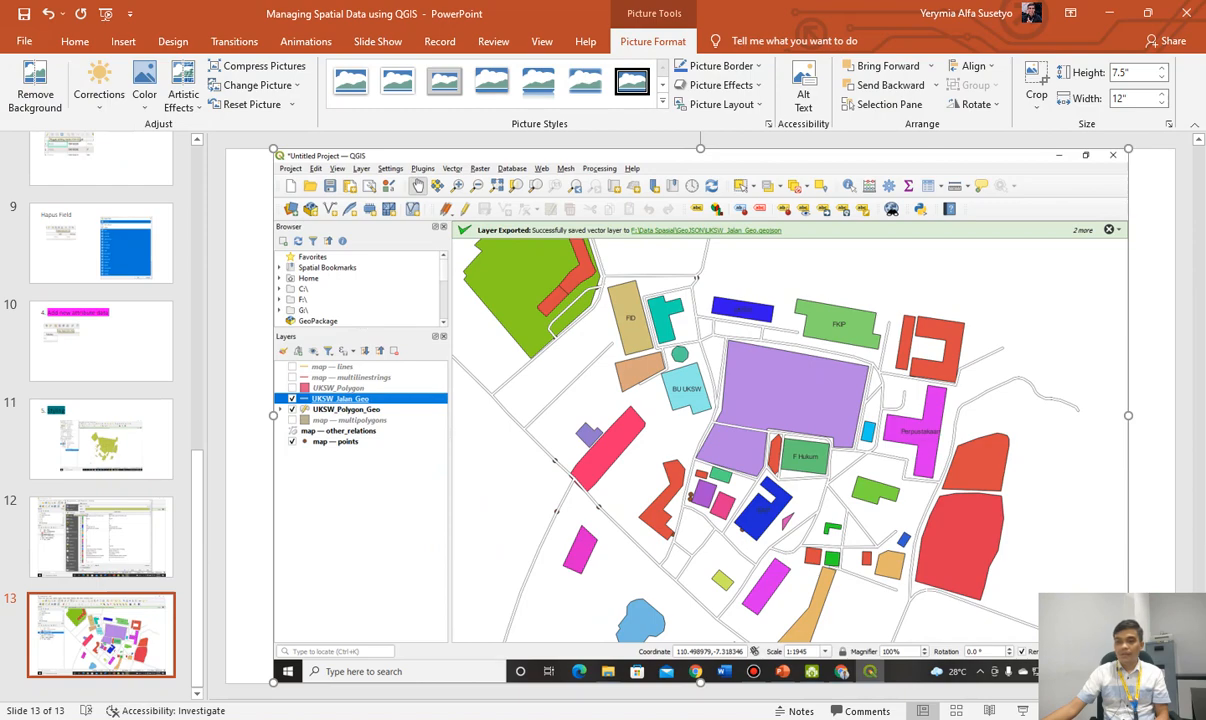
{"action": "key", "text": "Up"}
{"action": "key", "text": "Up"}
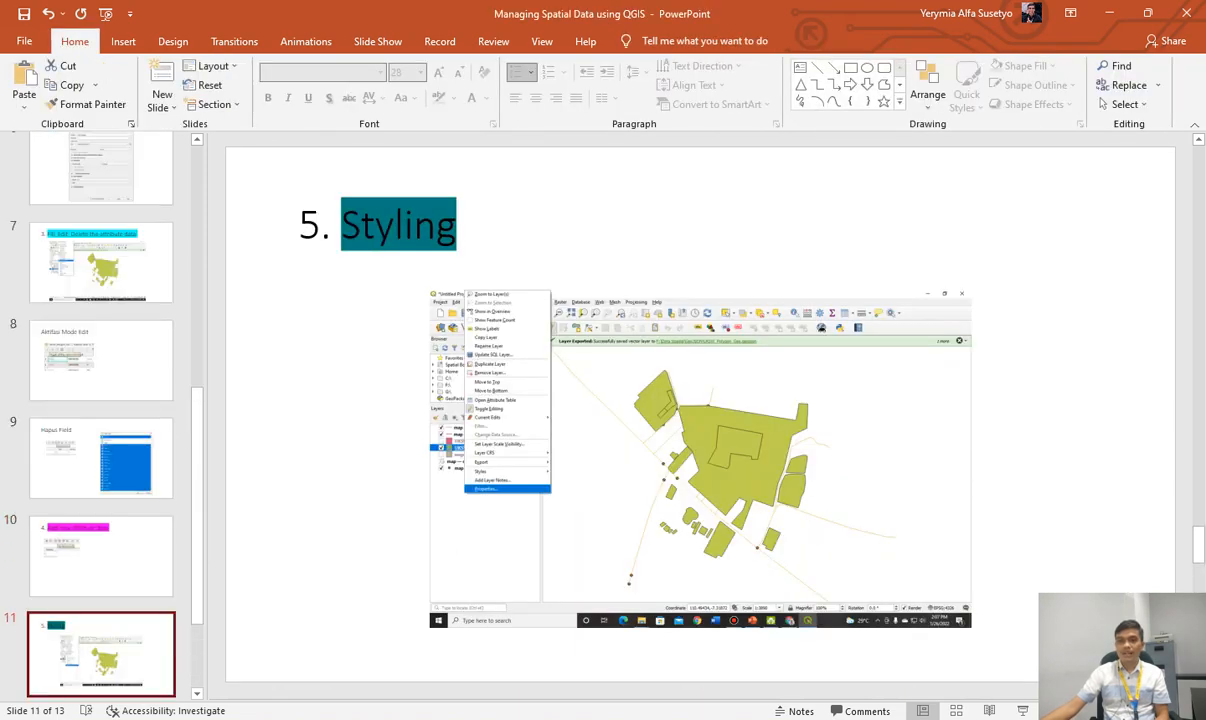
{"action": "key", "text": "Up"}
{"action": "key", "text": "Up"}
{"action": "key", "text": "Up"}
{"action": "key", "text": "Up"}
{"action": "key", "text": "Up"}
{"action": "key", "text": "Up"}
{"action": "key", "text": "Up"}
{"action": "key", "text": "Up"}
{"action": "key", "text": "Up"}
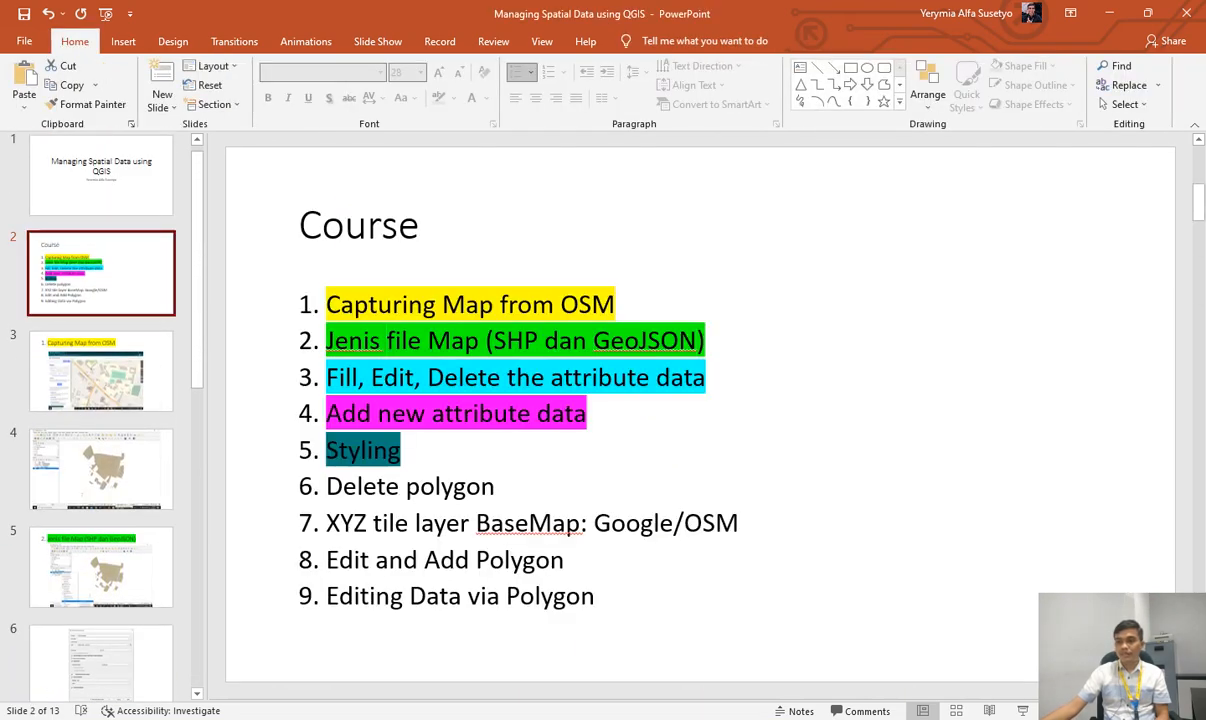
Highlight outline topics 6 to 8 on the Course slide to point out the remaining topics.
{"action": "left_click", "coordinate": [466, 486]}
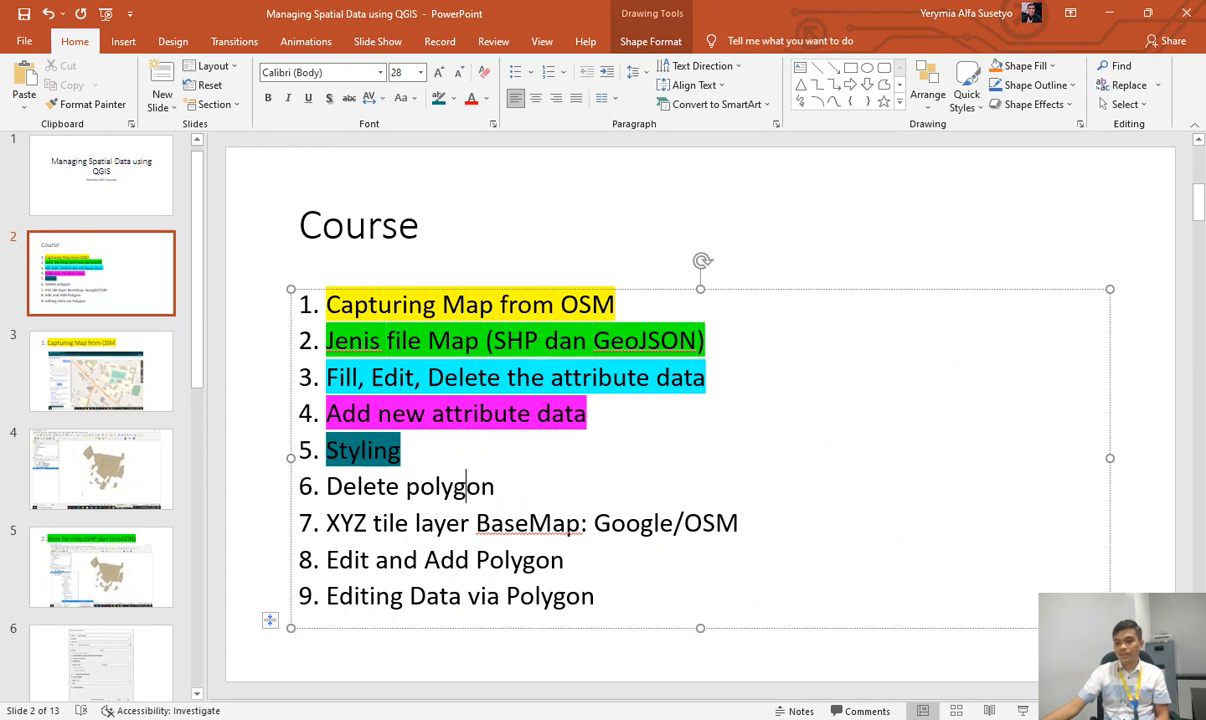
{"action": "left_click_drag", "start_coordinate": [301, 478], "coordinate": [300, 590]}
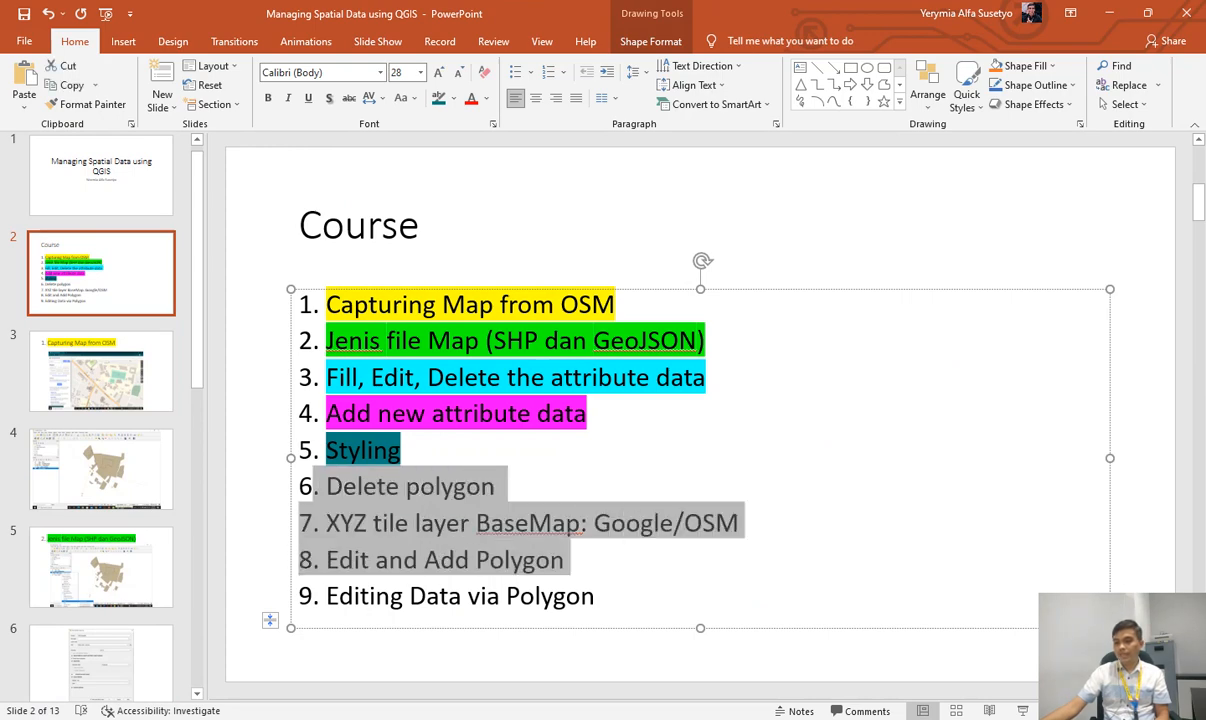
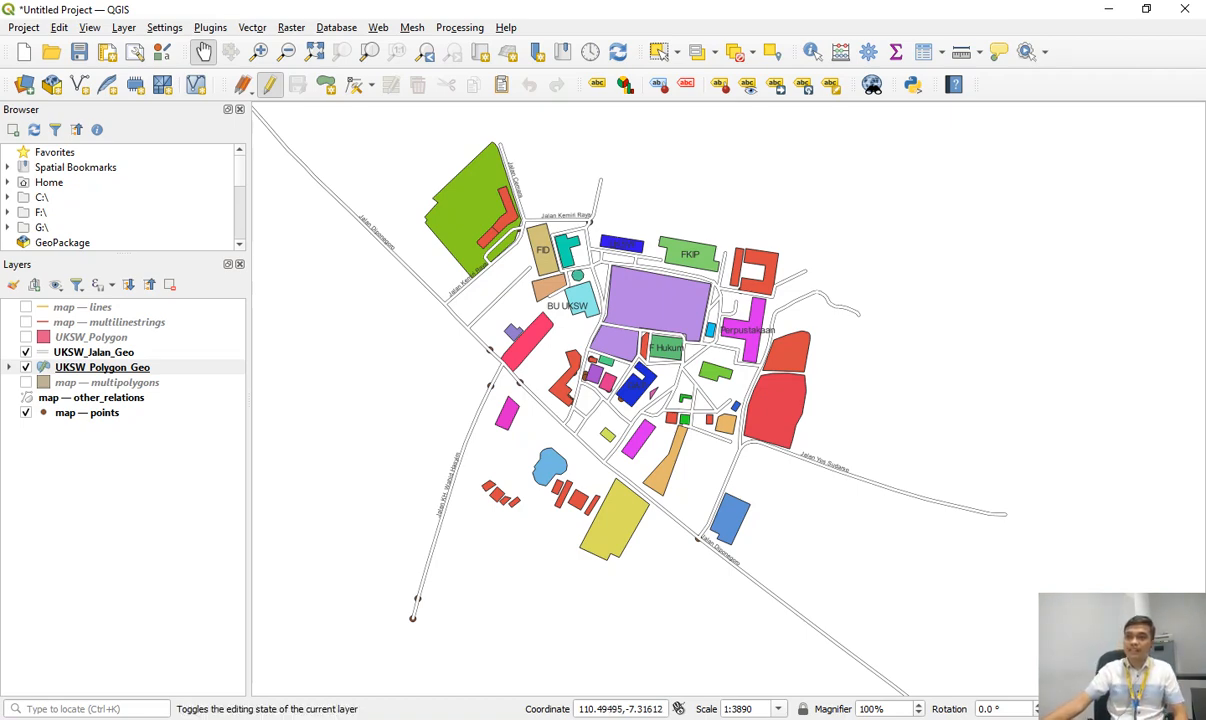
Turn off editing for UKSW_Polygon_Geo, paste the screenshot onto PowerPoint's Delete polygon slide and crop it to the Toggle Editing button.
{"action": "left_click", "coordinate": [269, 84]}
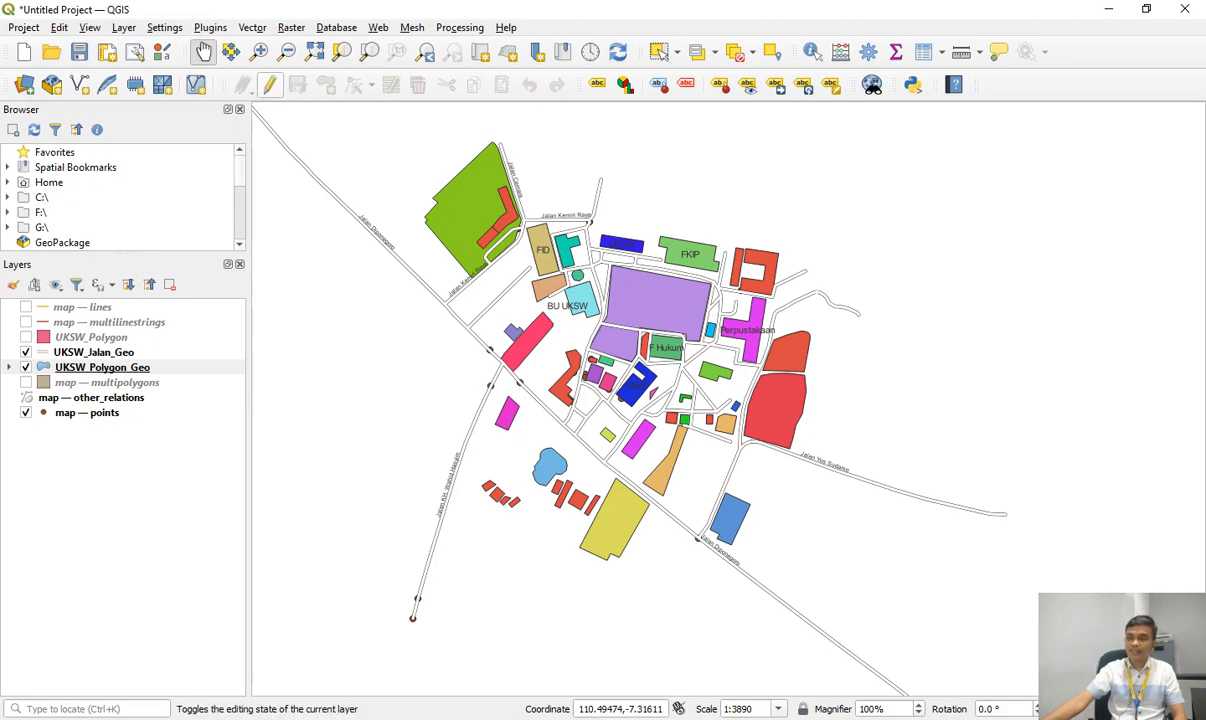
{"action": "key", "text": "alt+Tab"}
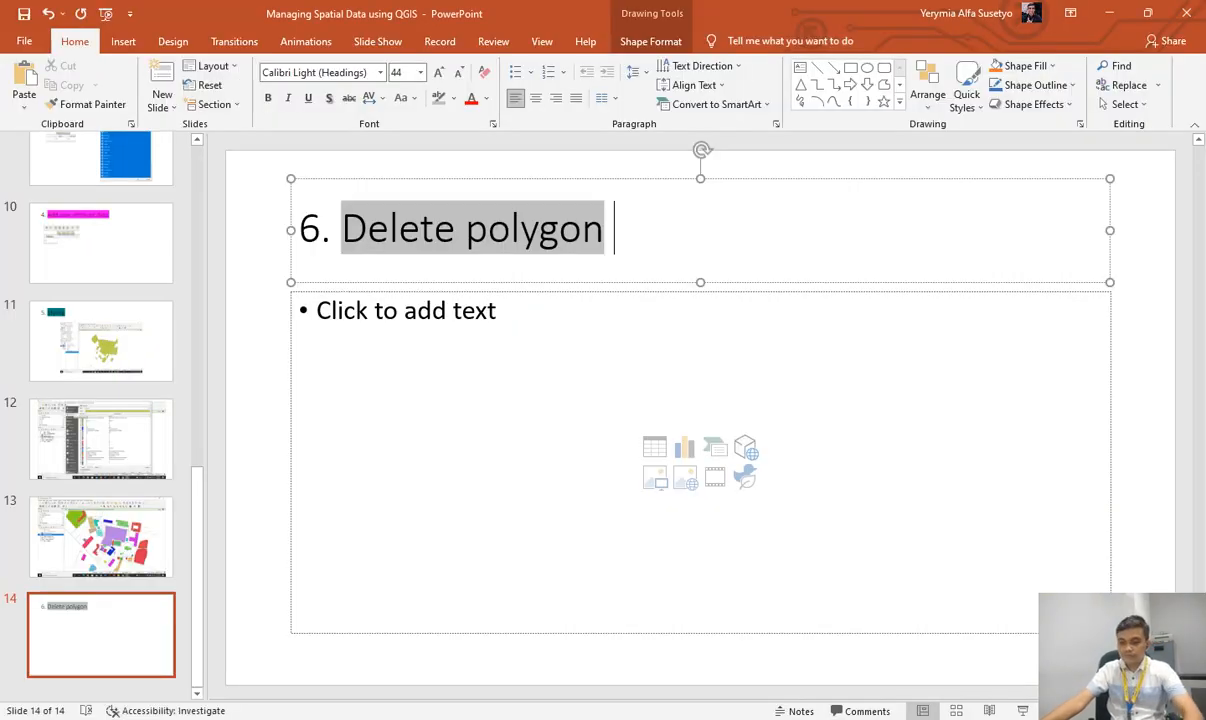
{"action": "key", "text": "ctrl+v"}
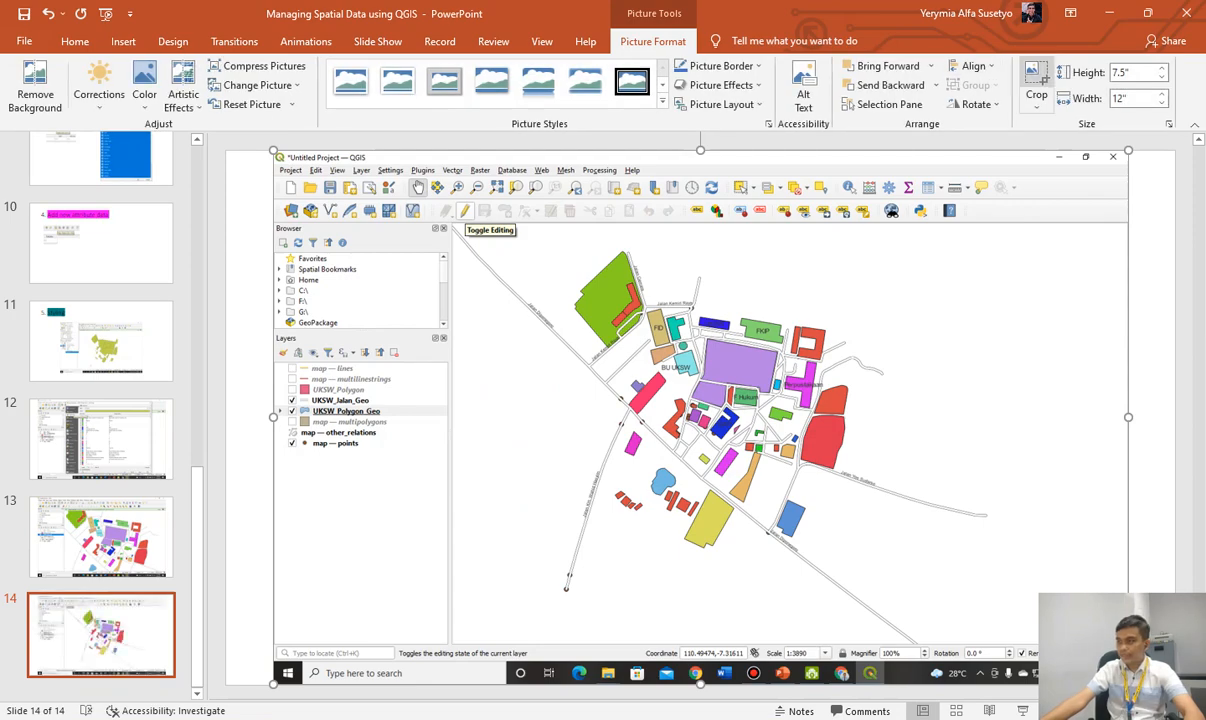
{"action": "left_click", "coordinate": [1036, 86]}
{"action": "left_click_drag", "start_coordinate": [276, 154], "coordinate": [443, 197]}
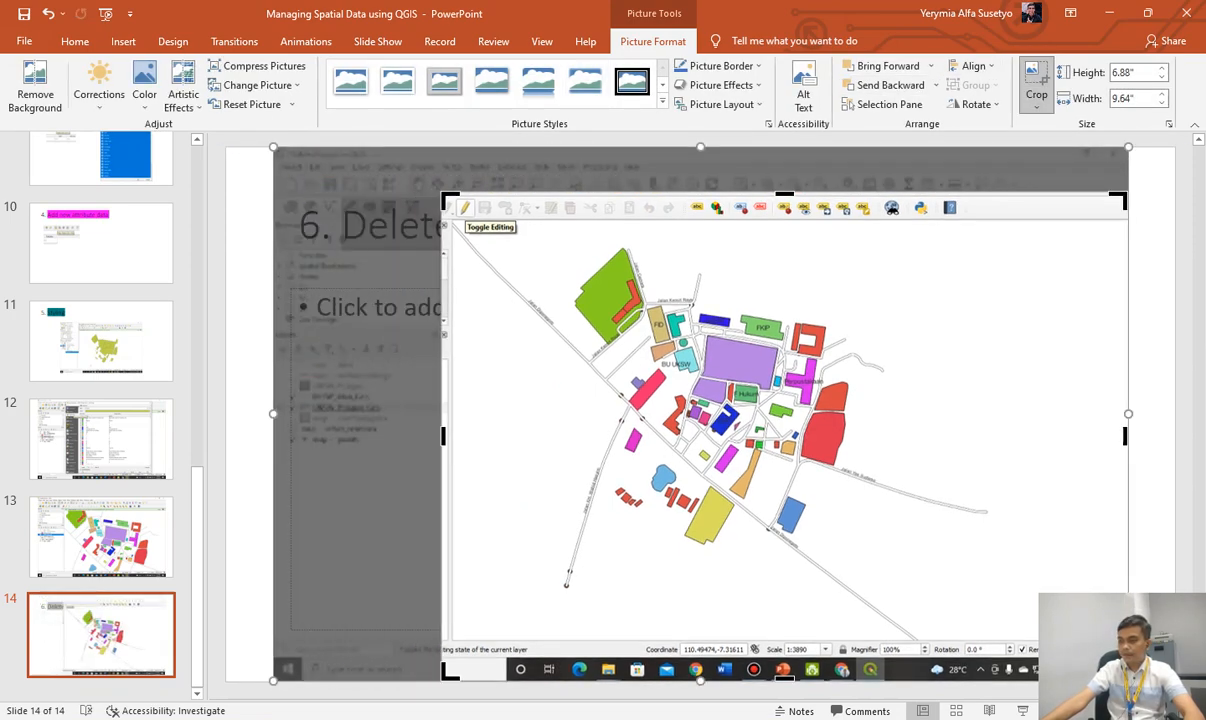
{"action": "left_click_drag", "start_coordinate": [1125, 679], "coordinate": [543, 262]}
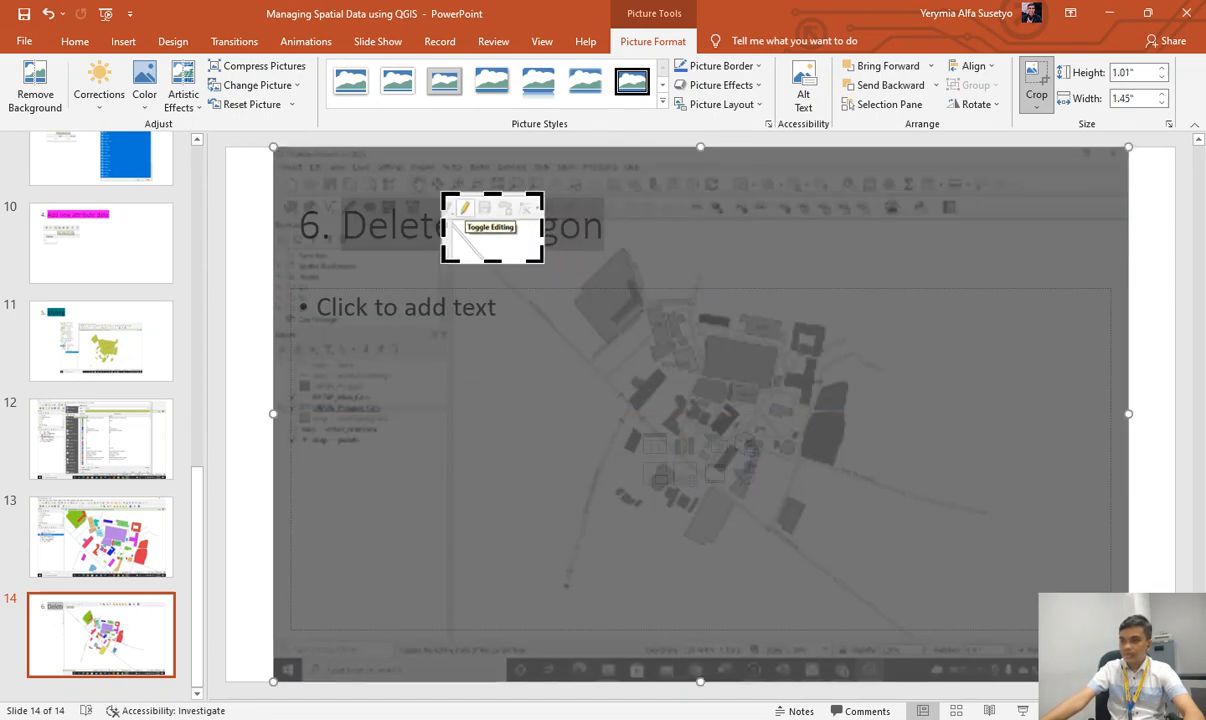
{"action": "left_click", "coordinate": [250, 262]}
Enlarge the cropped Toggle Editing picture and place it just below the slide title.
{"action": "left_click", "coordinate": [493, 242]}
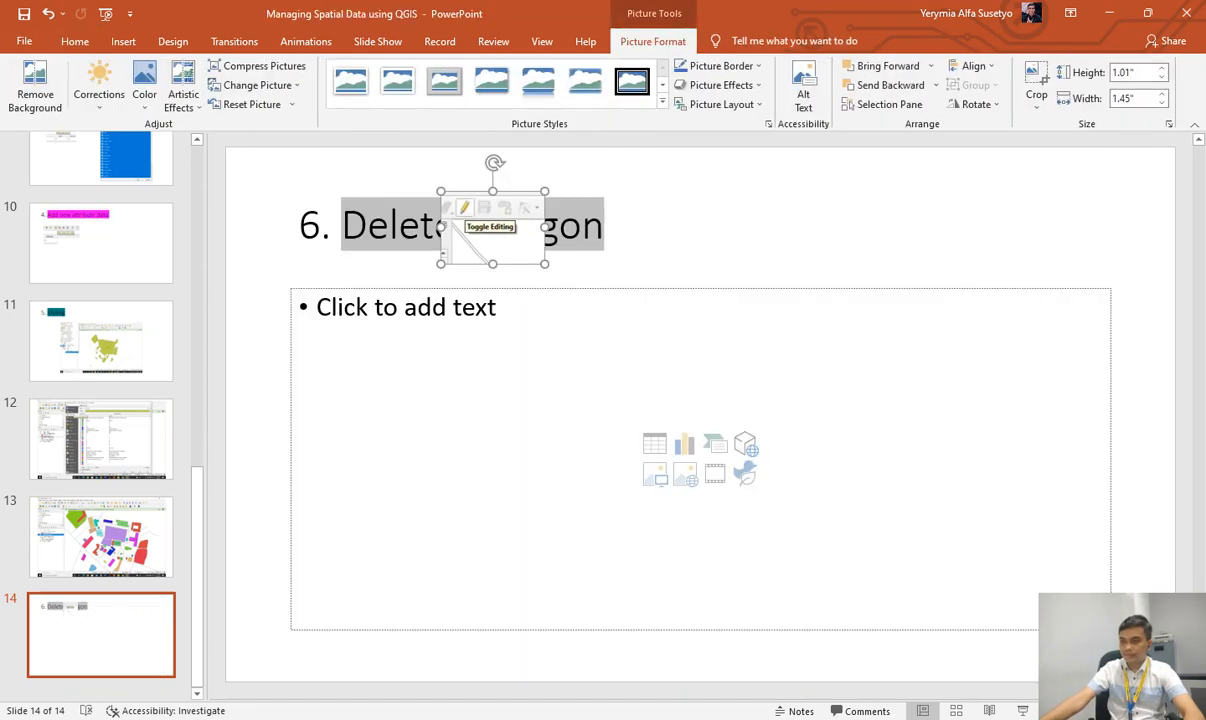
{"action": "left_click_drag", "start_coordinate": [545, 264], "coordinate": [437, 367]}
{"action": "left_click", "coordinate": [318, 307]}
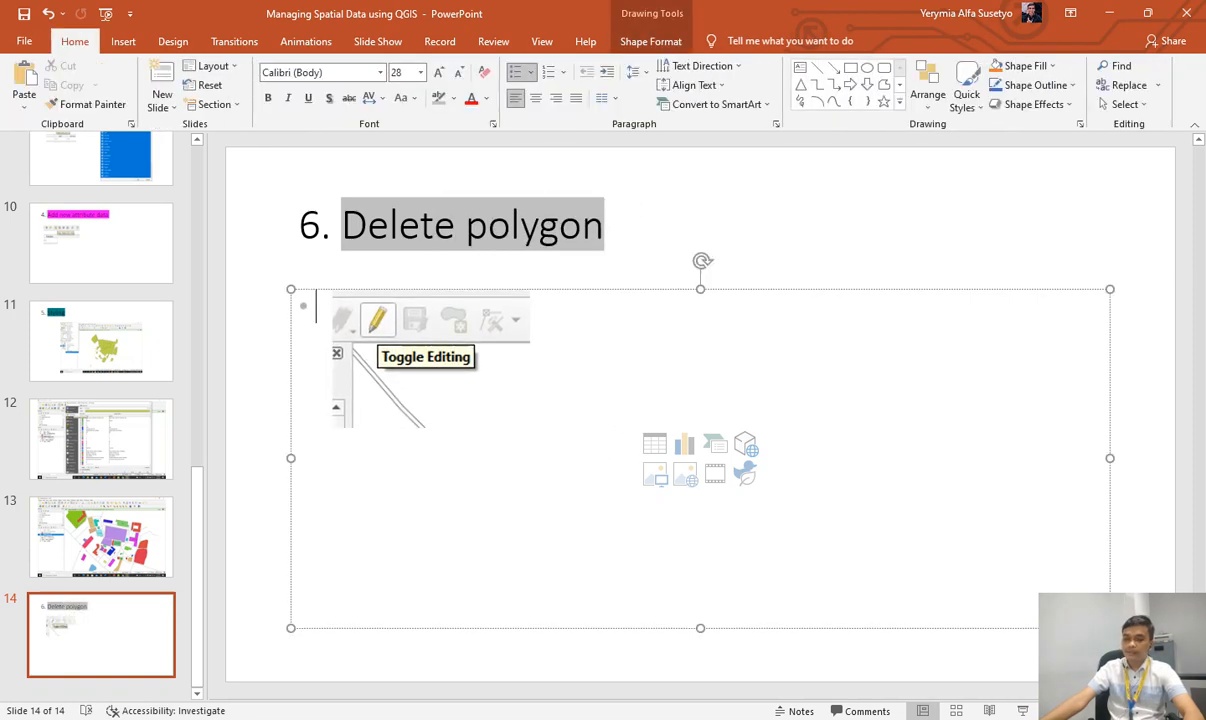
Switch to QGIS, turn on editing for the UKSW_Polygon_Geo layer and activate Select Features by Area or Single Click.
{"action": "key", "text": "alt+Tab"}
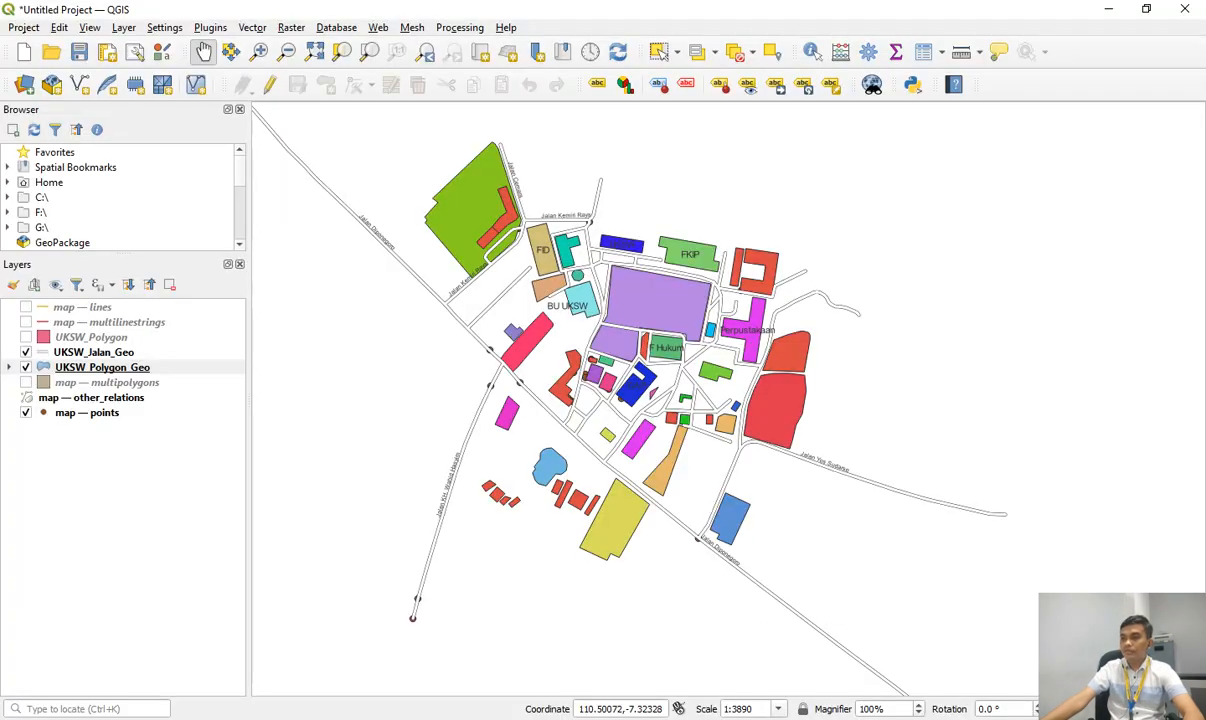
{"action": "left_click", "coordinate": [269, 84]}
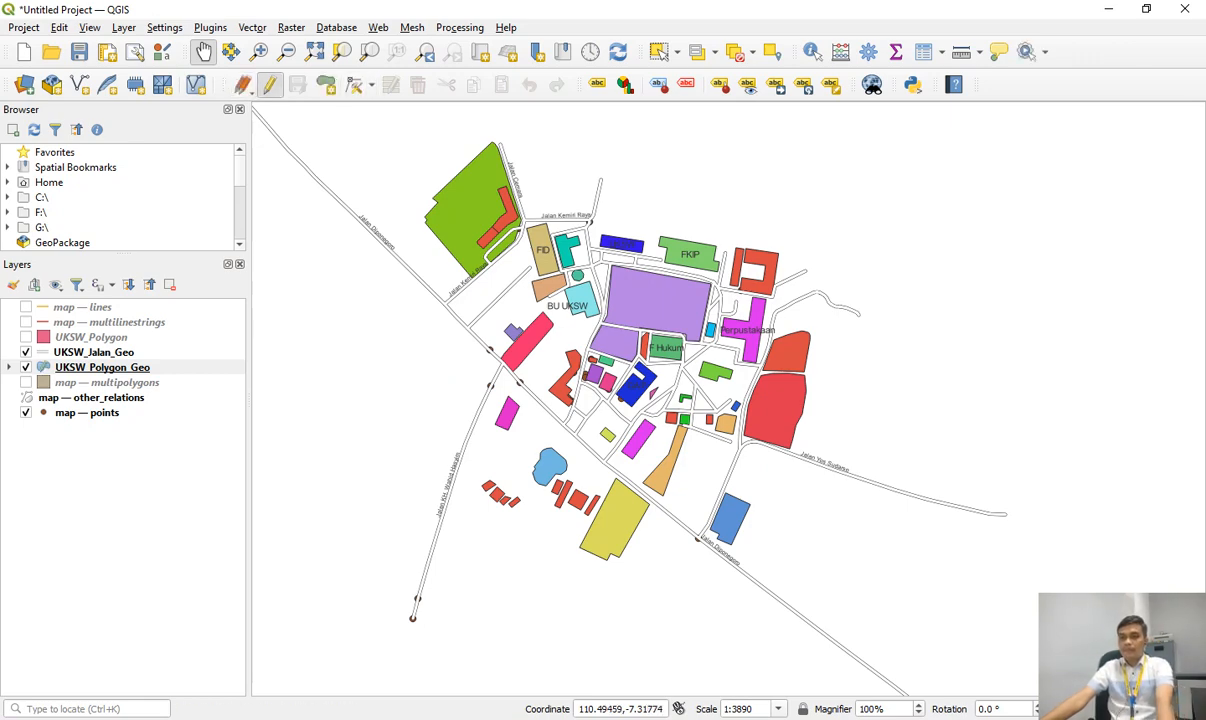
{"action": "left_click", "coordinate": [102, 367]}
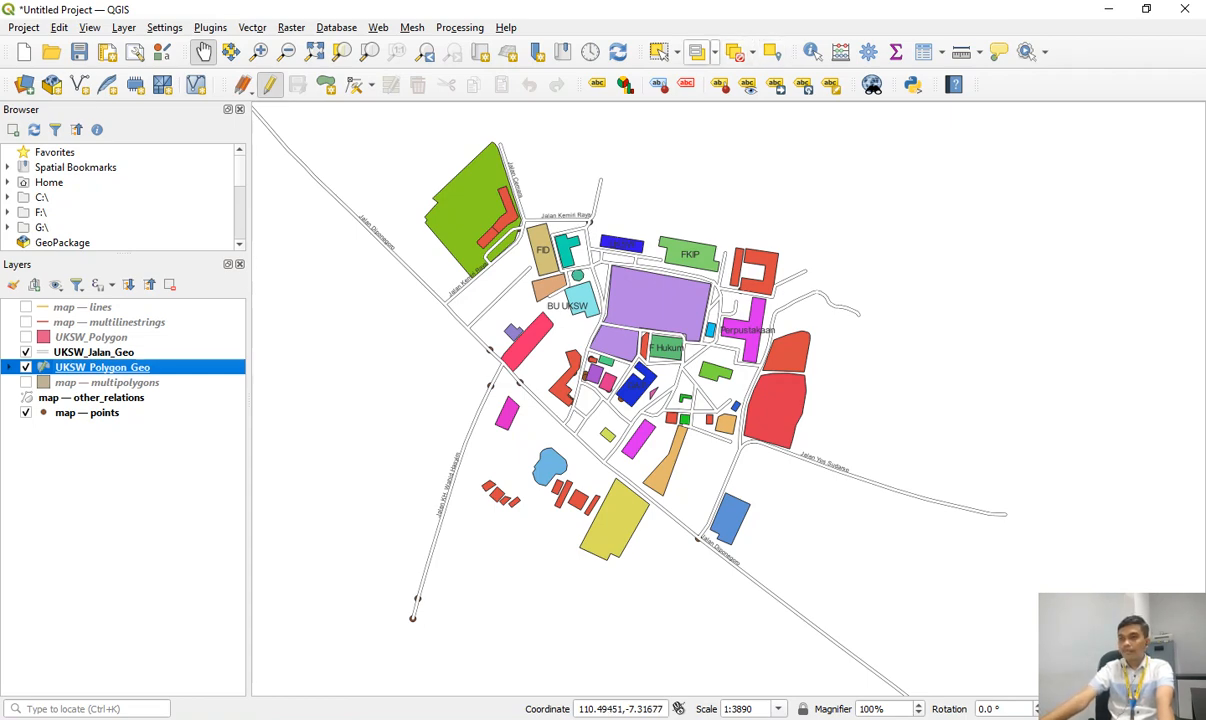
{"action": "left_click", "coordinate": [659, 52]}
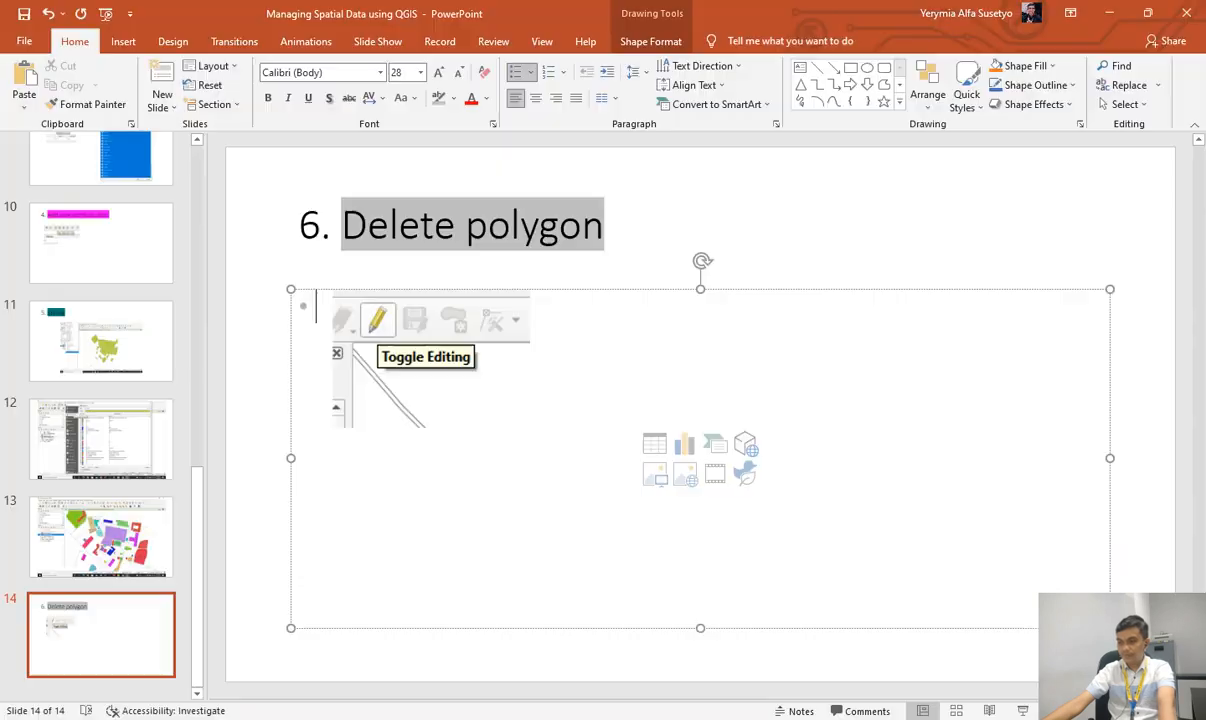
Switch to PowerPoint, paste the QGIS screenshot onto the Delete polygon slide and crop it to the Select Features tool and its tooltip.
{"action": "key", "text": "alt+Tab"}
{"action": "key", "text": "ctrl+v"}
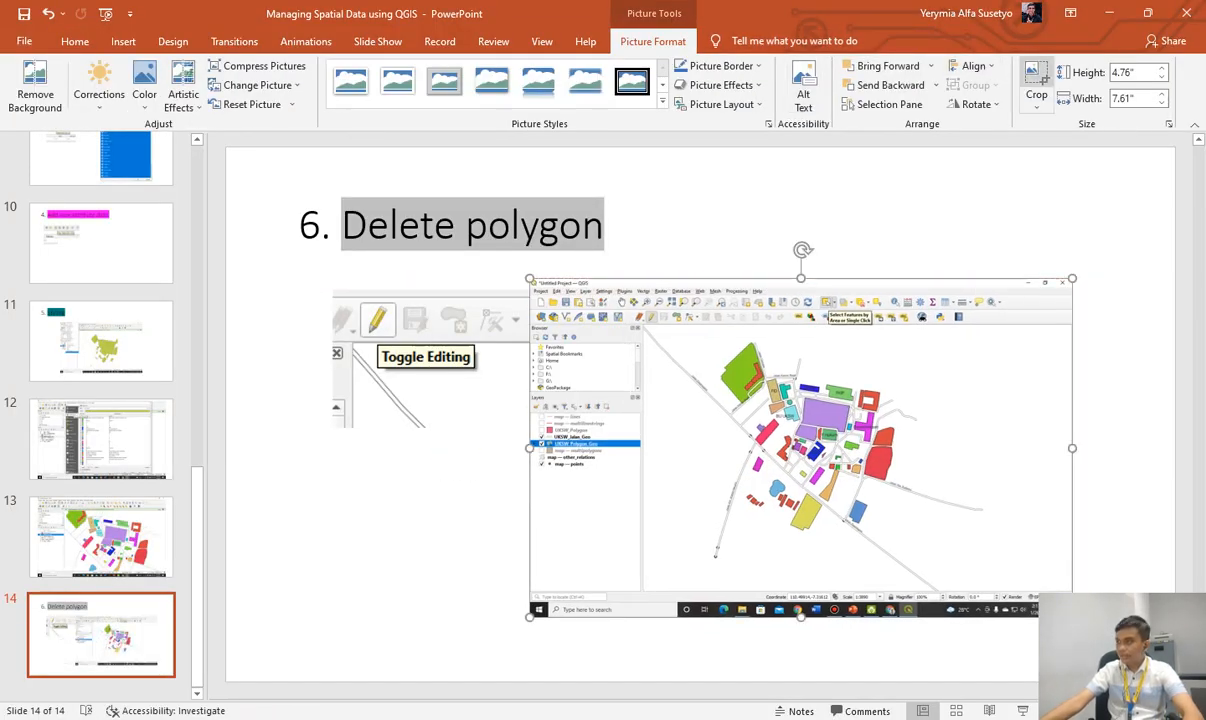
{"action": "left_click", "coordinate": [1036, 88]}
{"action": "left_click_drag", "start_coordinate": [531, 612], "coordinate": [780, 428]}
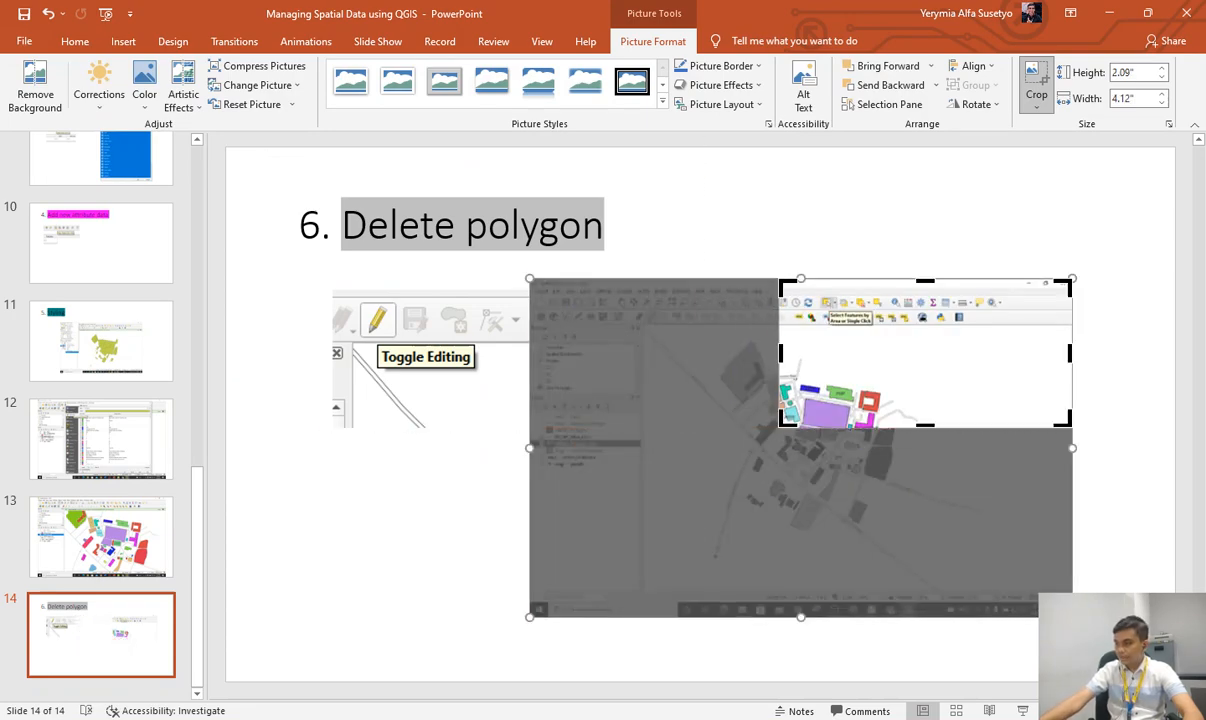
{"action": "left_click_drag", "start_coordinate": [1069, 424], "coordinate": [898, 350]}
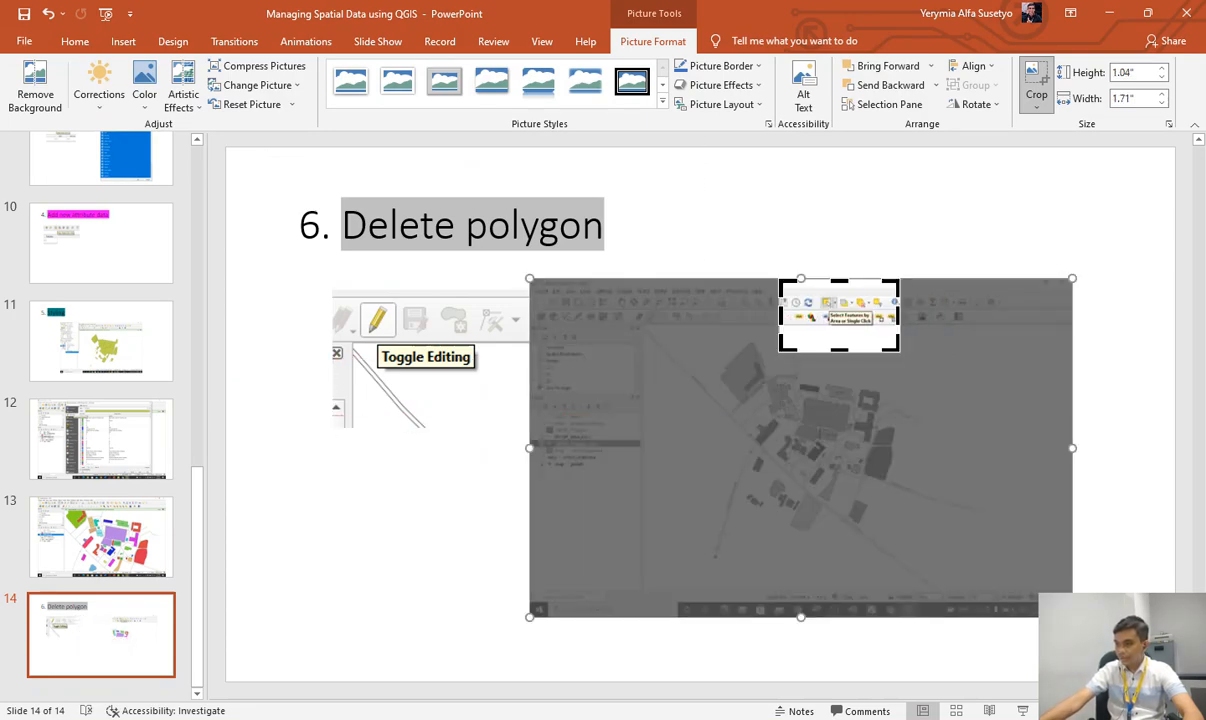
{"action": "left_click_drag", "start_coordinate": [781, 349], "coordinate": [818, 346]}
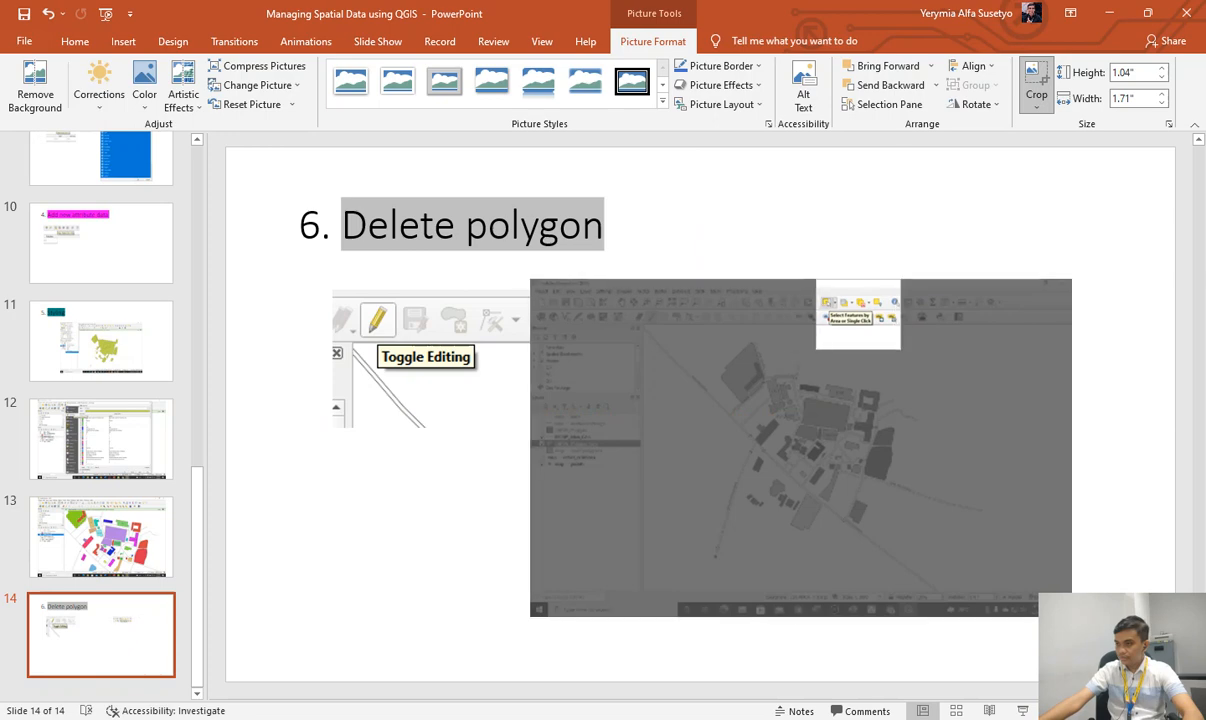
{"action": "left_click", "coordinate": [1118, 400]}
Enlarge the Select Features picture to about 2.92" by 3.51" and place it beside the Toggle Editing picture.
{"action": "left_click", "coordinate": [858, 318]}
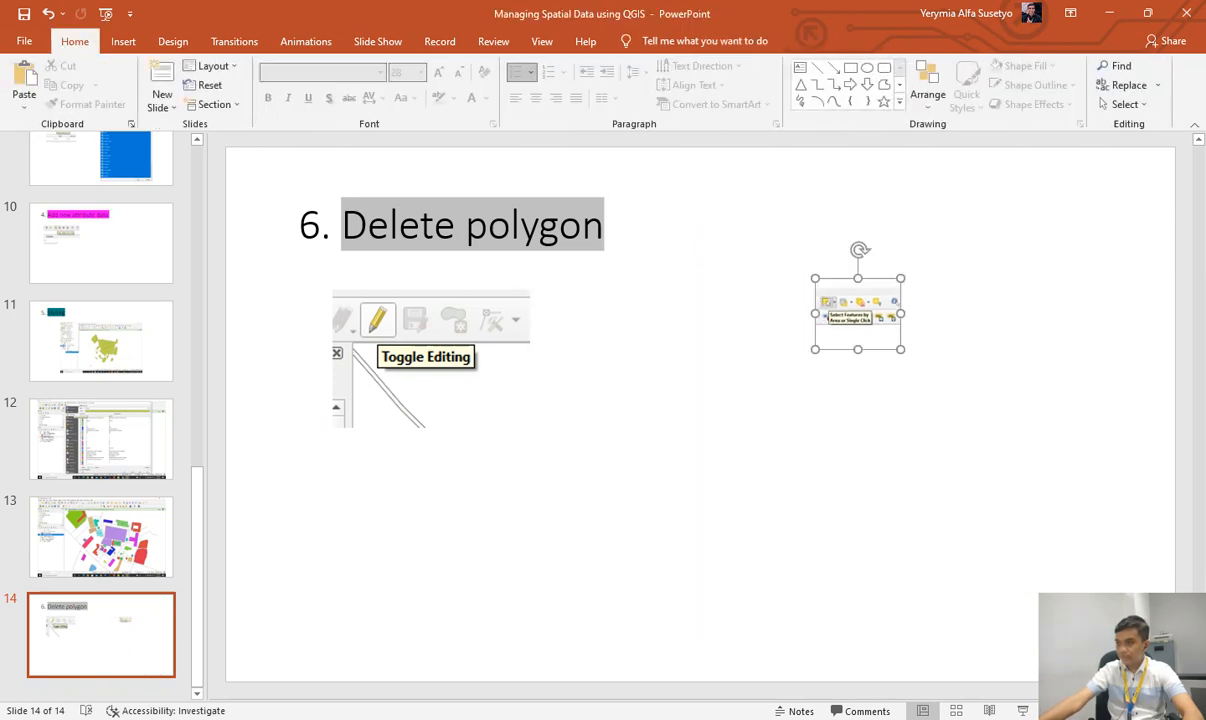
{"action": "left_click_drag", "start_coordinate": [900, 349], "coordinate": [1065, 487]}
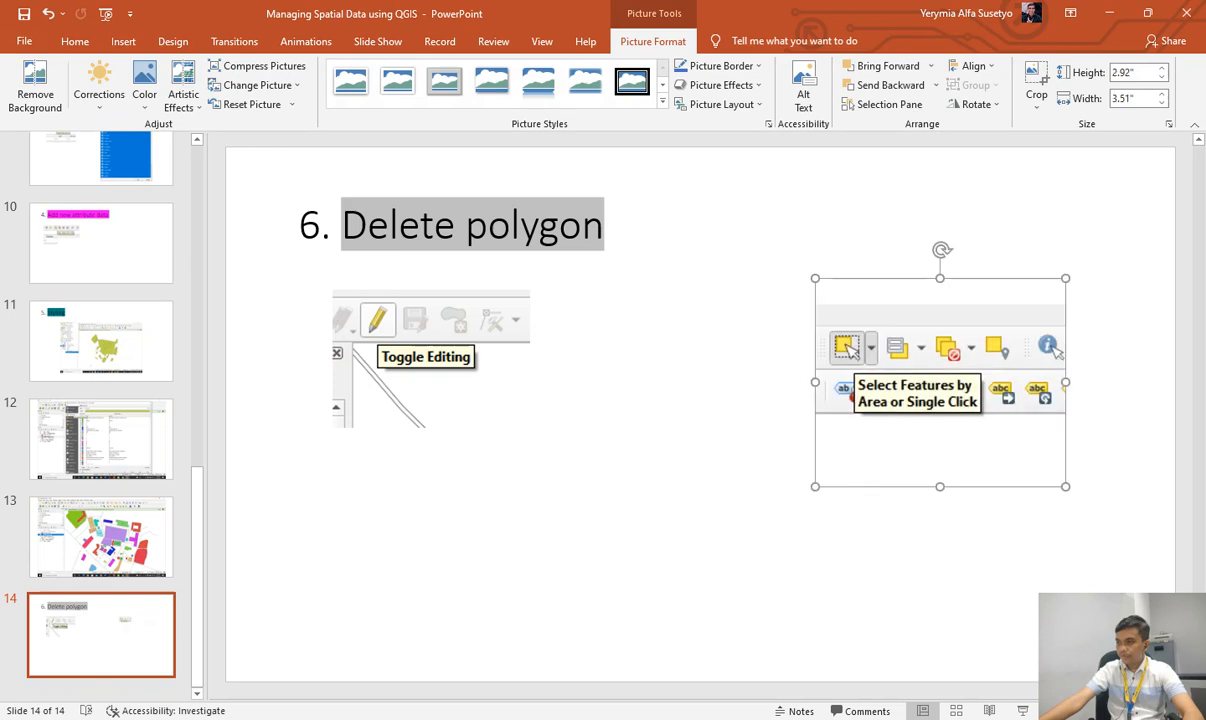
{"action": "left_click_drag", "start_coordinate": [940, 381], "coordinate": [728, 375]}
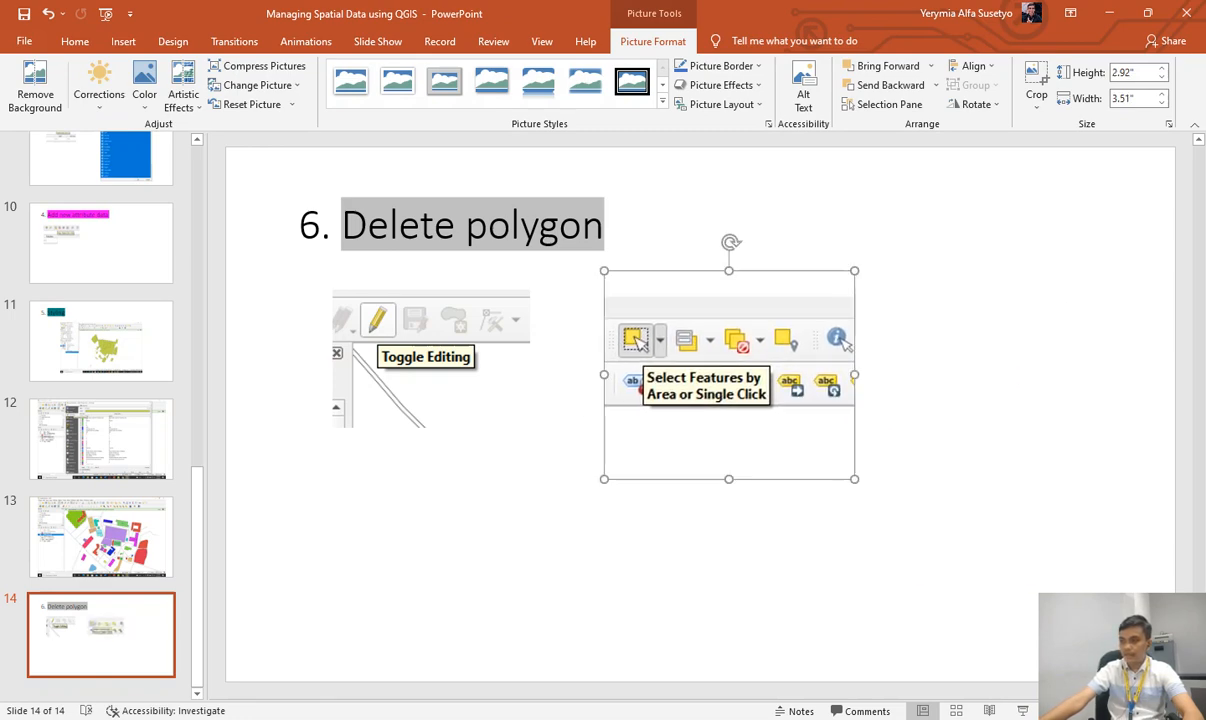
Switch to QGIS and select the large green SMA Negeri 1 Salatiga polygon with Select Feature(s).
{"action": "key", "text": "alt+Tab"}
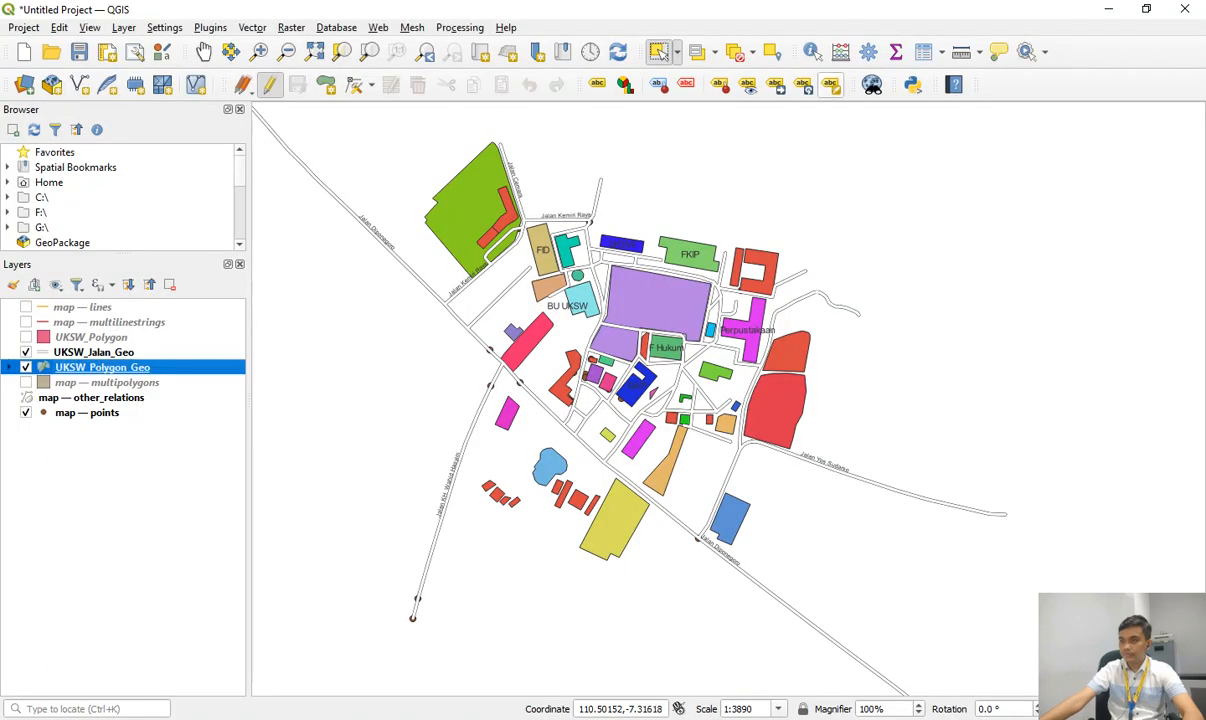
{"action": "left_click", "coordinate": [677, 53]}
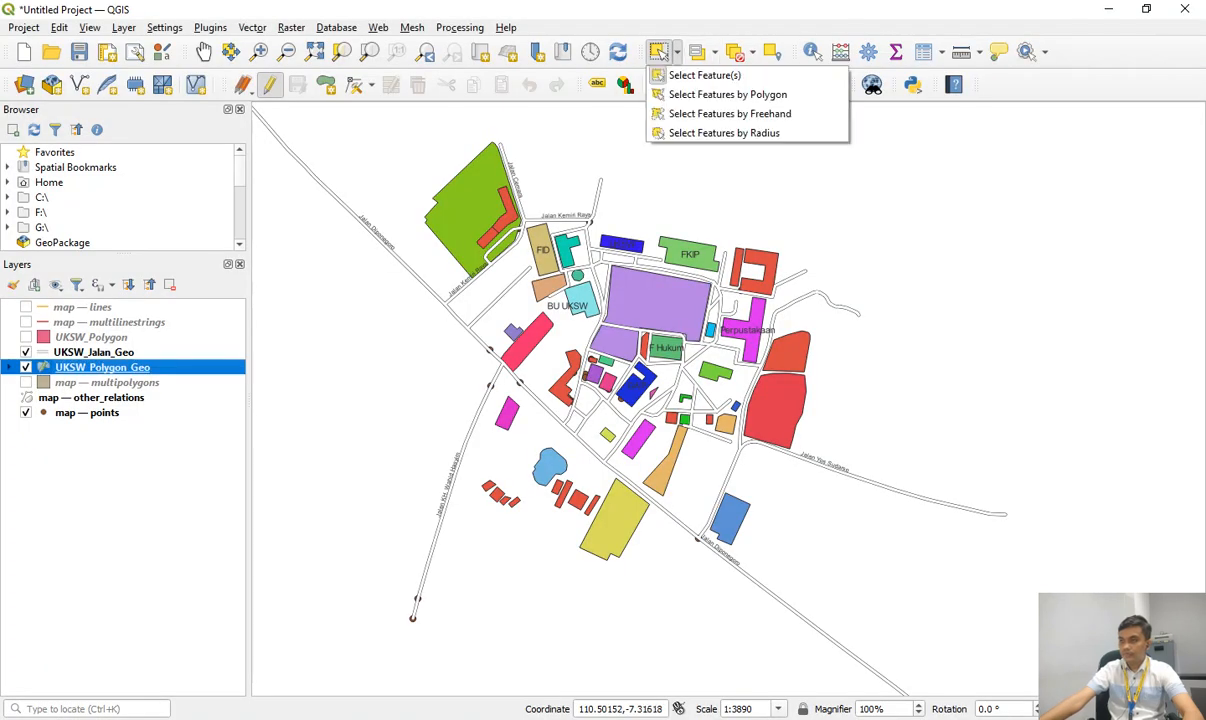
{"action": "left_click", "coordinate": [677, 53]}
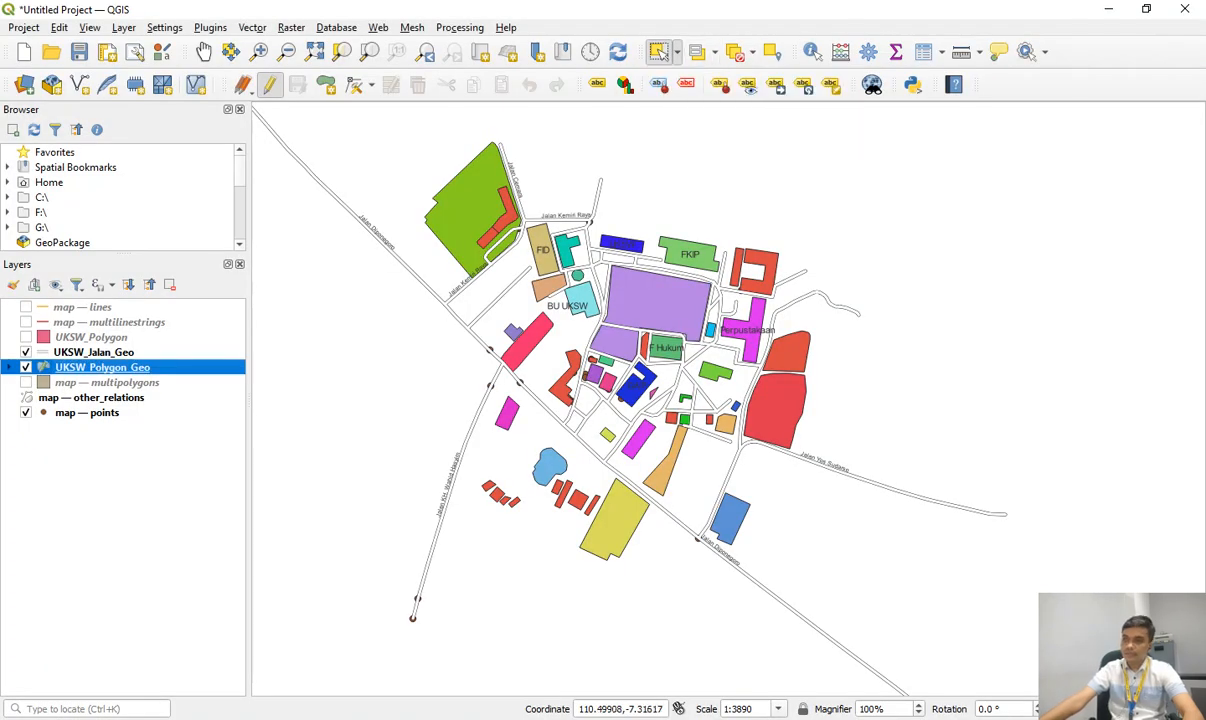
{"action": "left_click", "coordinate": [466, 211]}
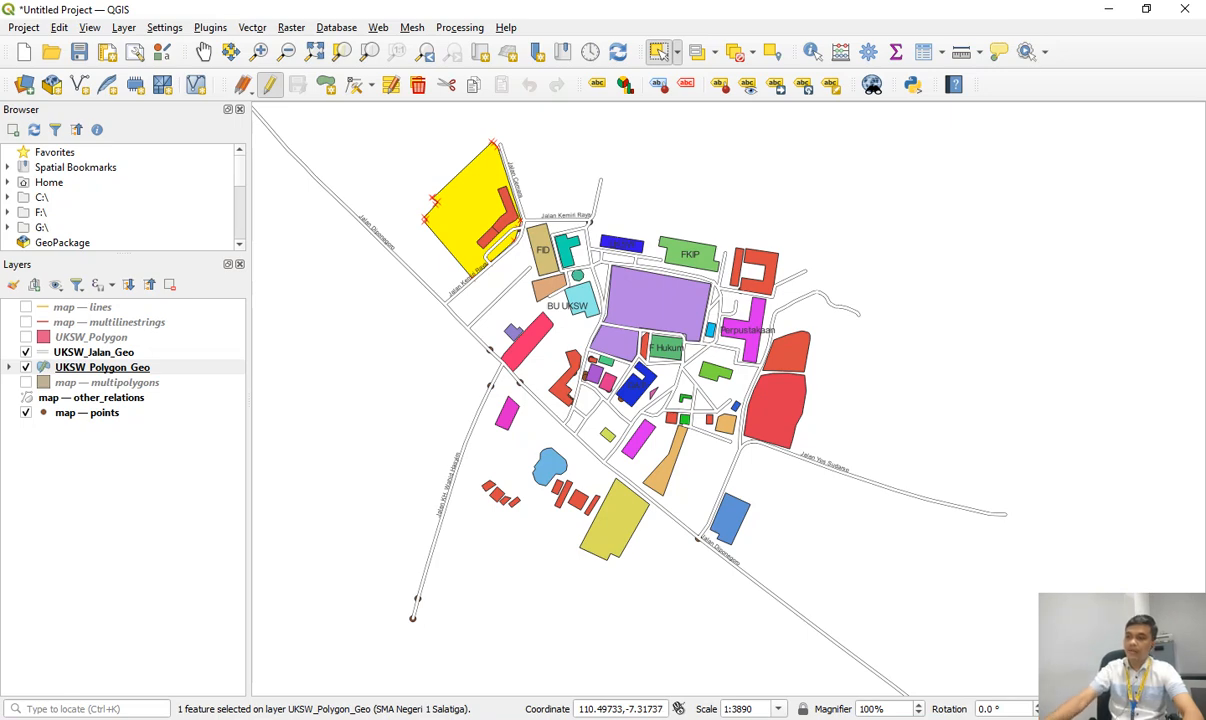
Switch to PowerPoint, paste the QGIS screenshot and crop it to the selected yellow polygon, about 2.05" by 1.77".
{"action": "key", "text": "alt+Tab"}
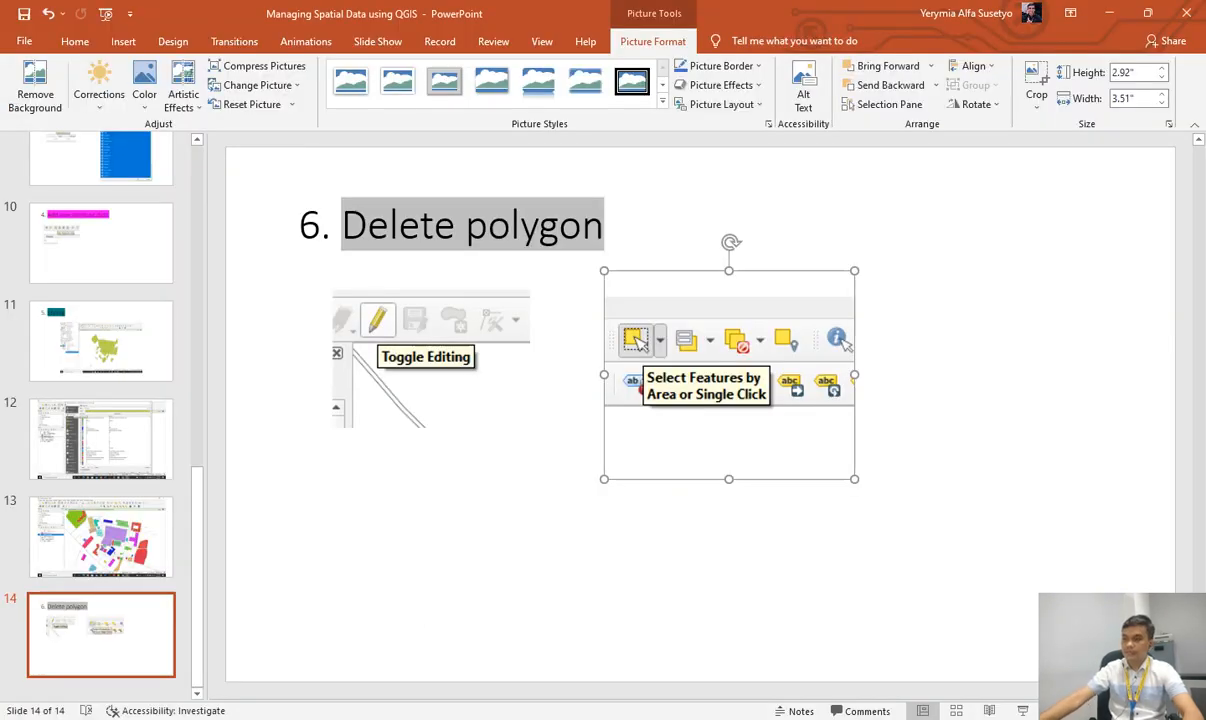
{"action": "key", "text": "ctrl+v"}
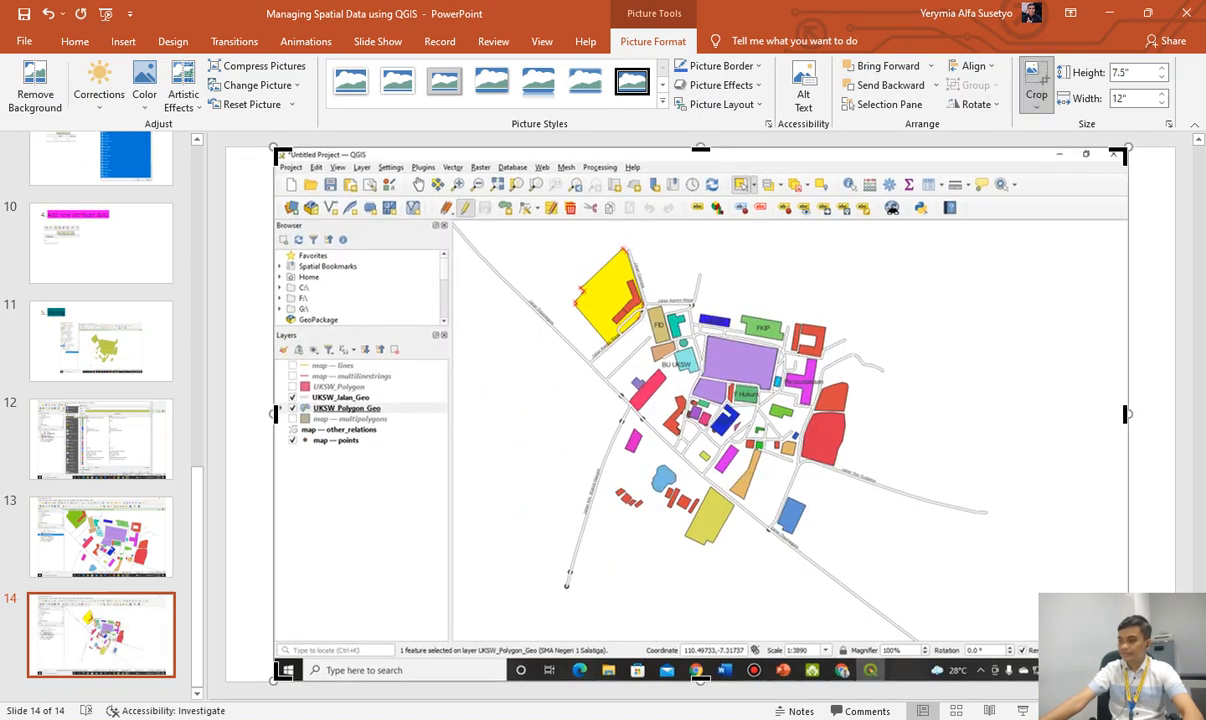
{"action": "left_click_drag", "start_coordinate": [1125, 678], "coordinate": [654, 367]}
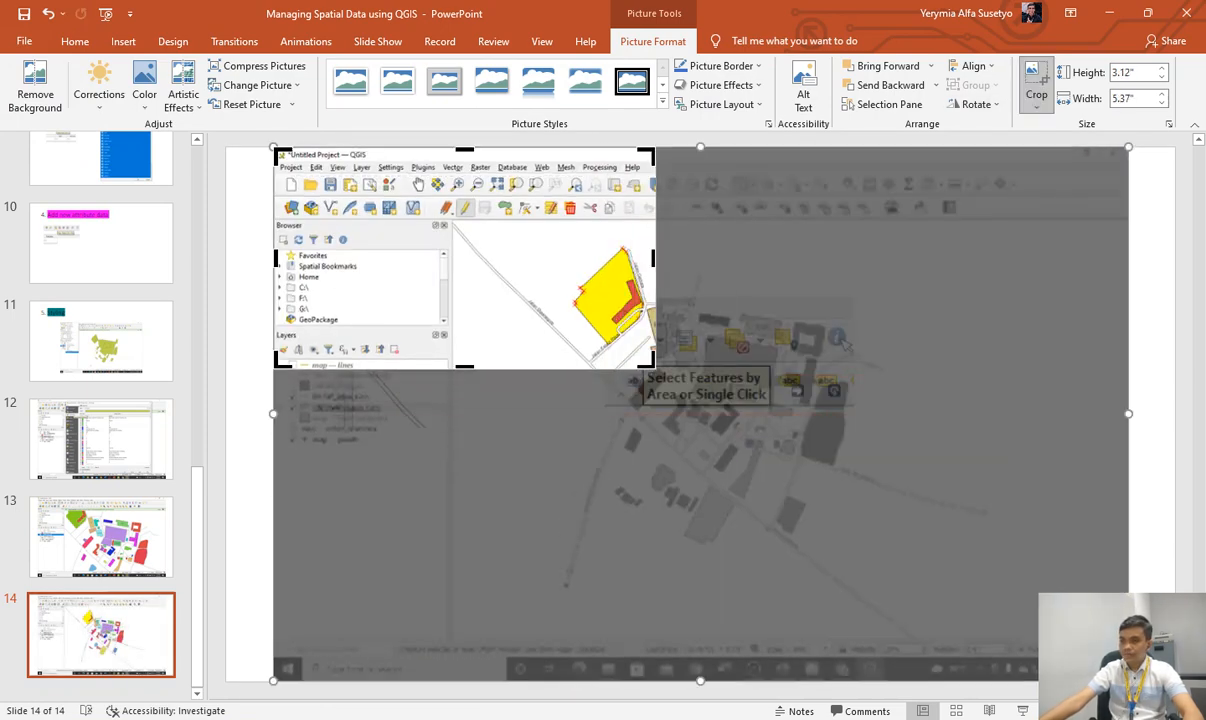
{"action": "left_click_drag", "start_coordinate": [277, 151], "coordinate": [531, 224]}
{"action": "left_click", "coordinate": [250, 300]}
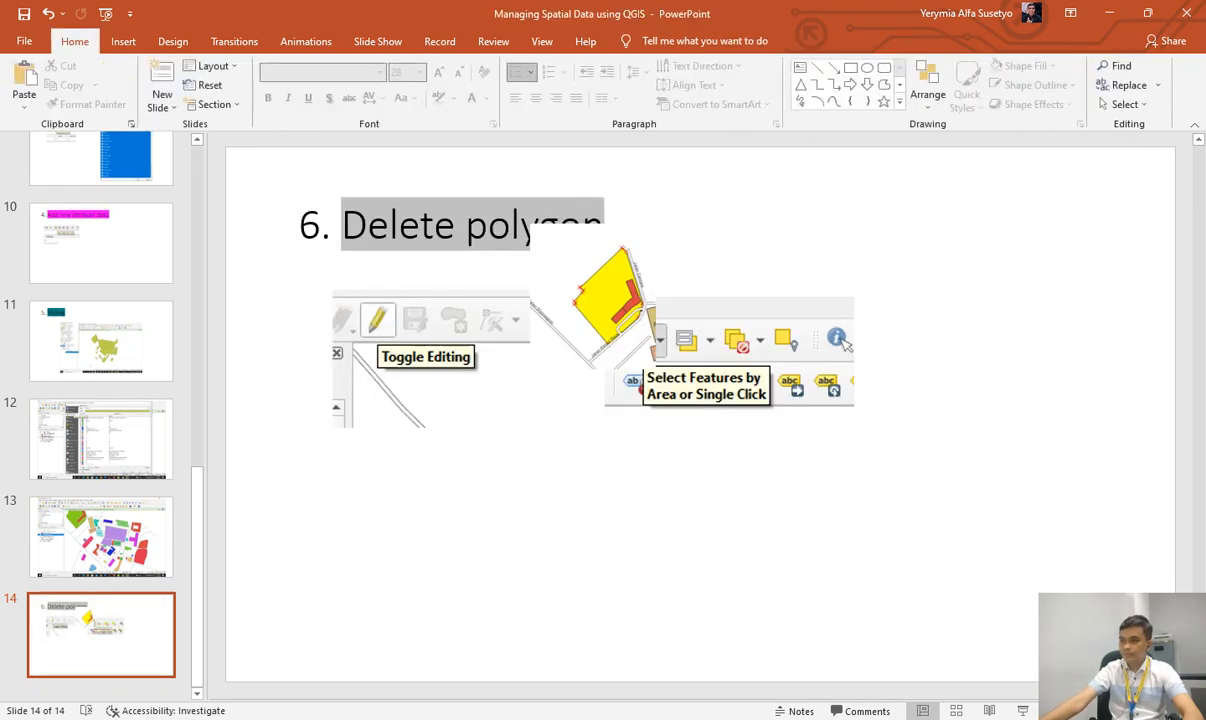
Arrange the Toggle Editing, Select Features and selected-polygon pictures in one row below the title, leaving space at the row's end.
{"action": "left_click_drag", "start_coordinate": [610, 300], "coordinate": [1006, 362]}
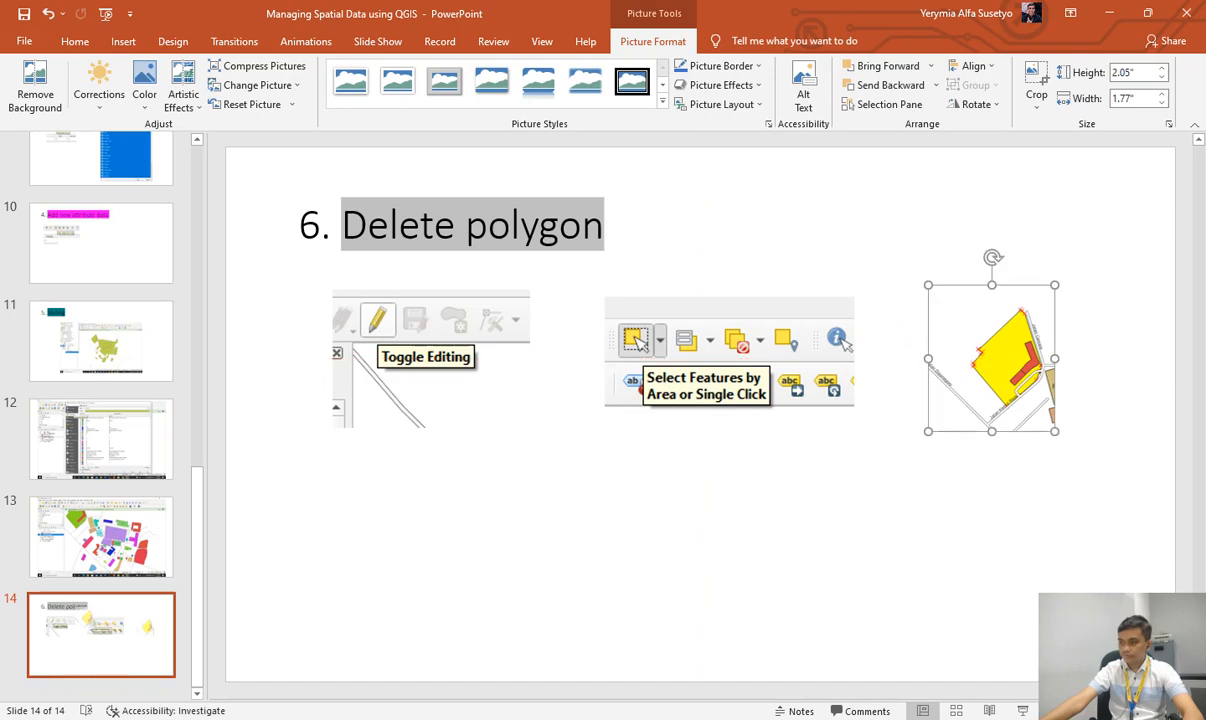
{"action": "left_click_drag", "start_coordinate": [430, 355], "coordinate": [382, 358]}
{"action": "left_click_drag", "start_coordinate": [730, 358], "coordinate": [654, 357]}
{"action": "left_click_drag", "start_coordinate": [1002, 362], "coordinate": [920, 362]}
{"action": "left_click_drag", "start_coordinate": [384, 361], "coordinate": [362, 361]}
{"action": "left_click_drag", "start_coordinate": [654, 358], "coordinate": [629, 358]}
{"action": "left_click_drag", "start_coordinate": [918, 362], "coordinate": [890, 362]}
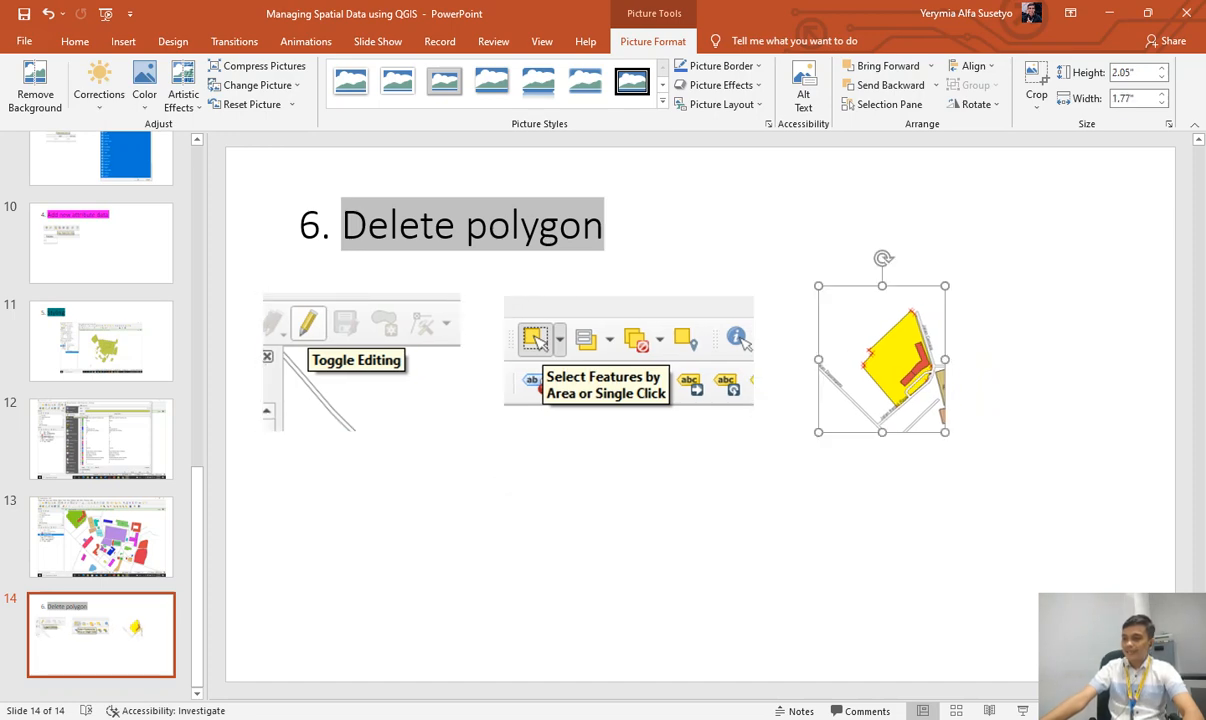
Switch to QGIS and delete the selected SMA Negeri 1 Salatiga polygon from UKSW_Polygon_Geo.
{"action": "key", "text": "alt+Tab"}
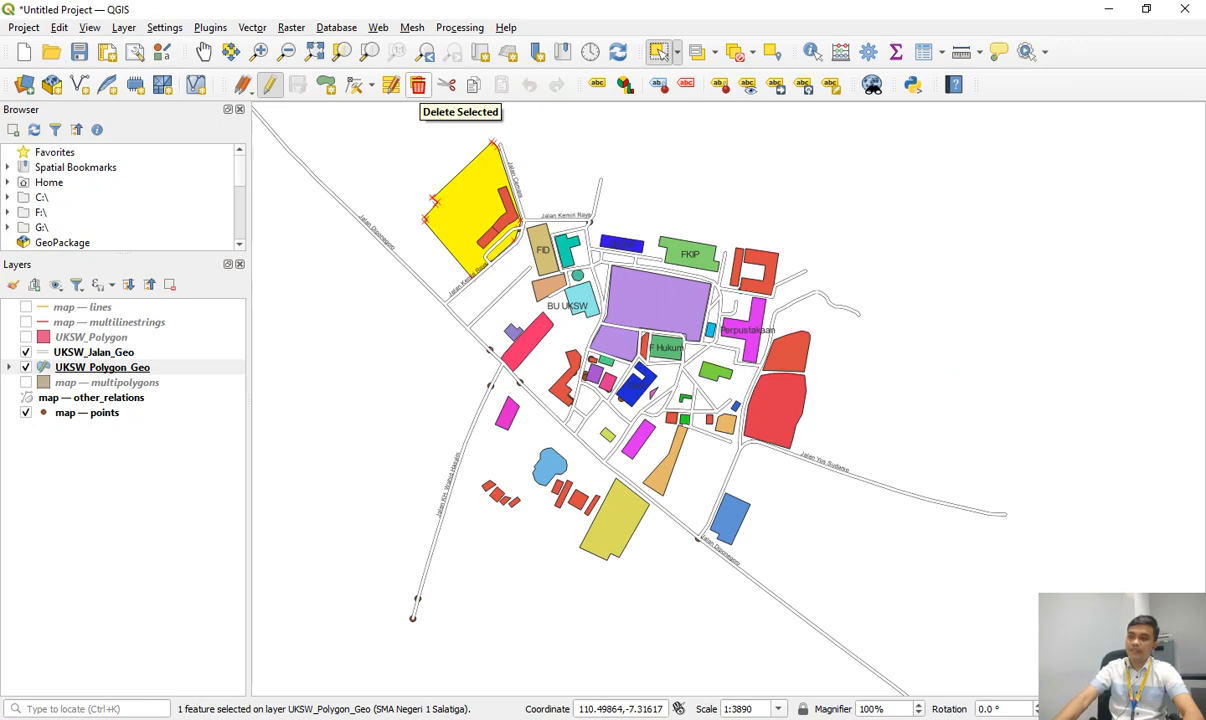
{"action": "left_click", "coordinate": [418, 85]}
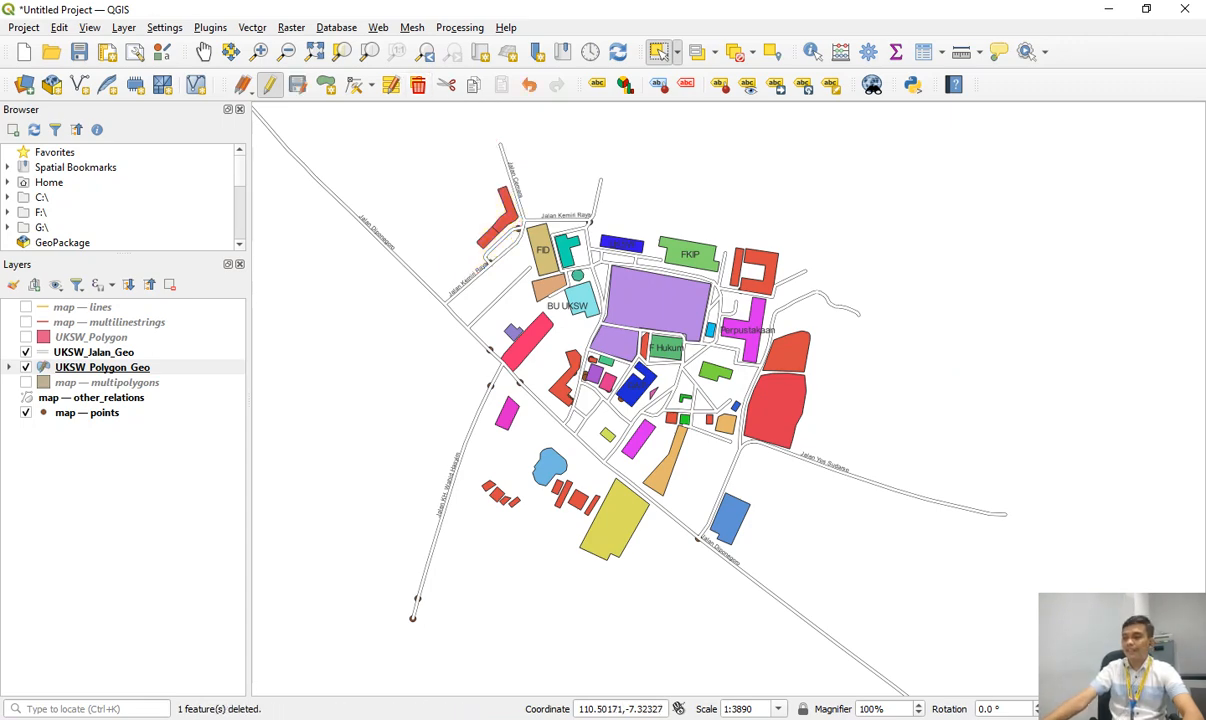
Switch to PowerPoint, paste the QGIS screenshot, crop it around Delete Selected to about 1.67" by 1.79" and place it at the picture row's end.
{"action": "key", "text": "alt+Tab"}
{"action": "key", "text": "ctrl+v"}
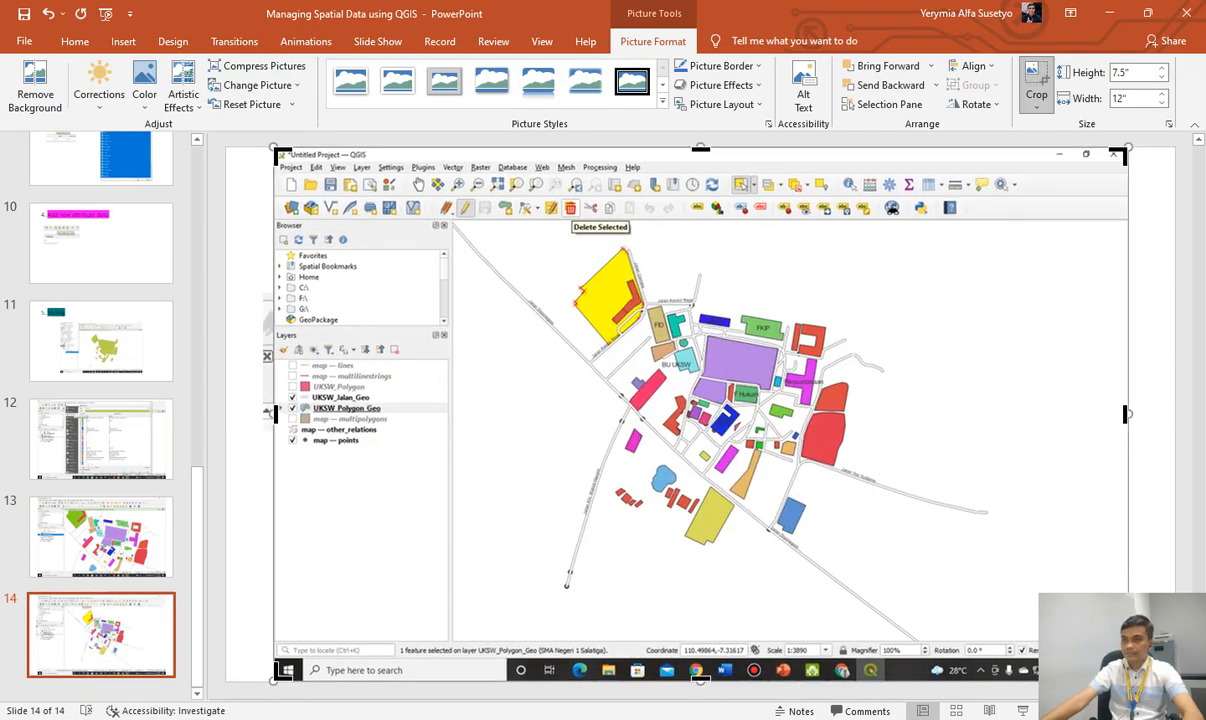
{"action": "left_click_drag", "start_coordinate": [277, 152], "coordinate": [562, 197]}
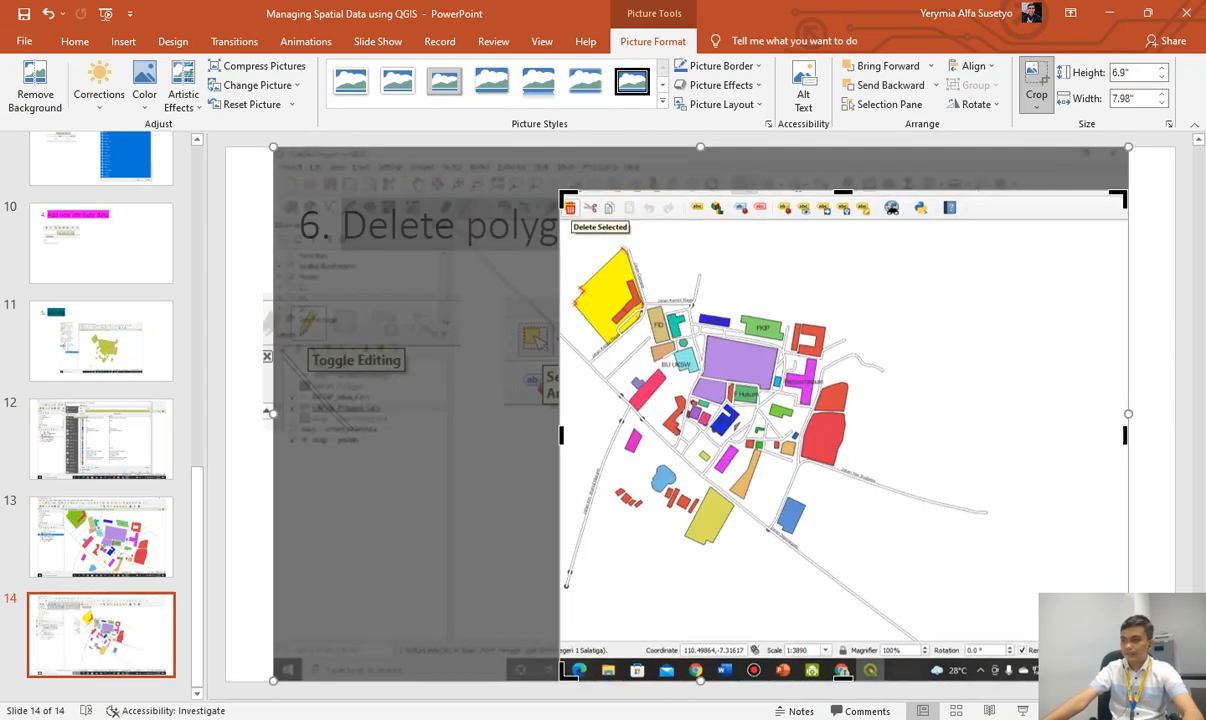
{"action": "left_click_drag", "start_coordinate": [1126, 679], "coordinate": [1168, 445]}
{"action": "left_click", "coordinate": [660, 500]}
{"action": "left_click_drag", "start_coordinate": [1108, 400], "coordinate": [1107, 388]}
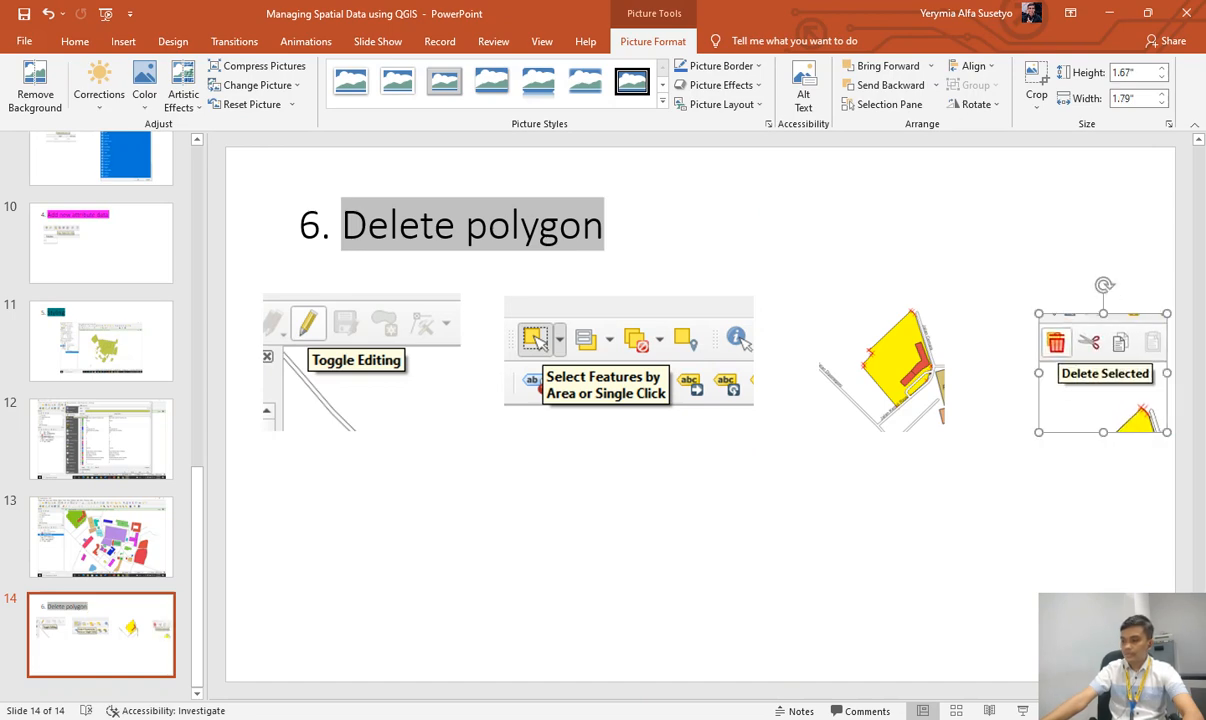
Switch to QGIS and delete the two adjoining red polygons northwest of FID, beside Jalan Kemiri Raya.
{"action": "key", "text": "alt+Tab"}
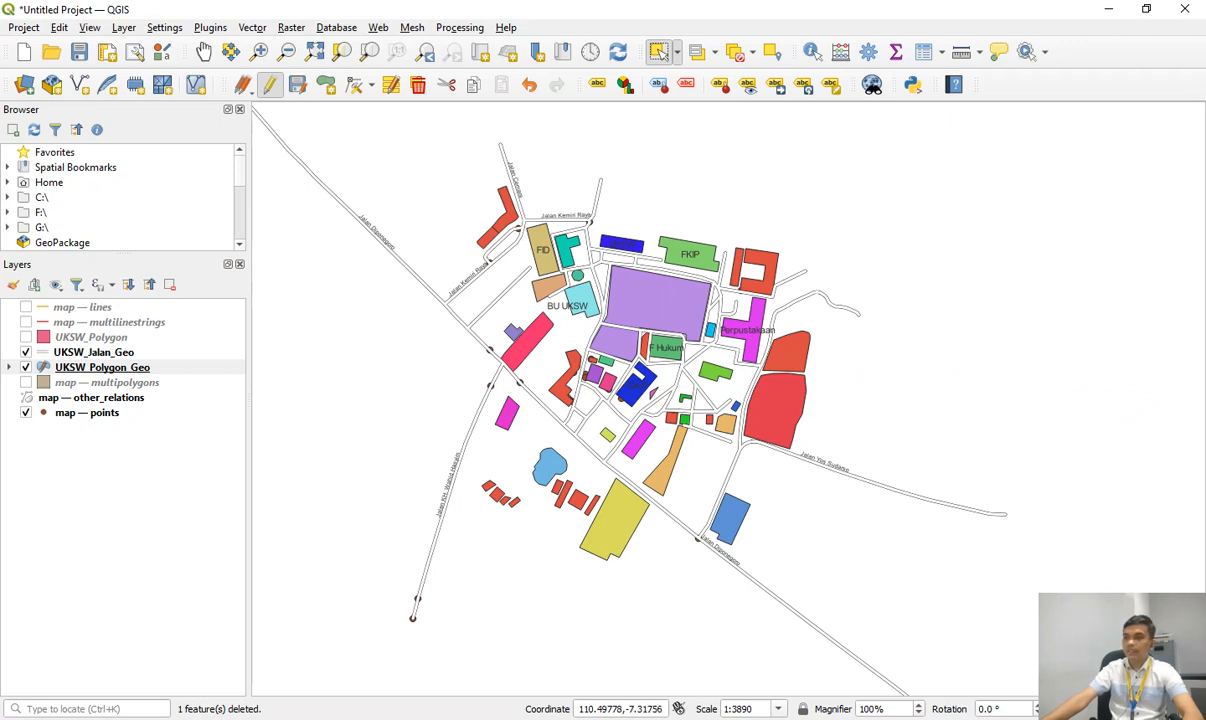
{"action": "left_click", "coordinate": [508, 210]}
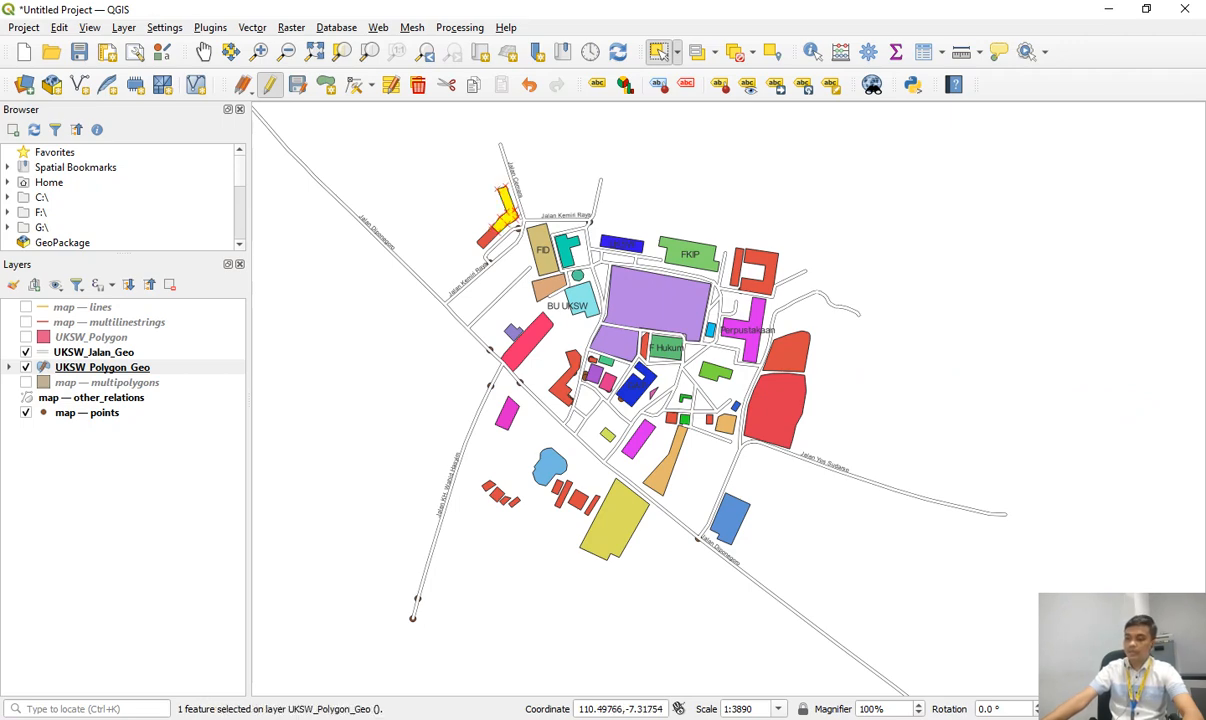
{"action": "key", "text": "Delete"}
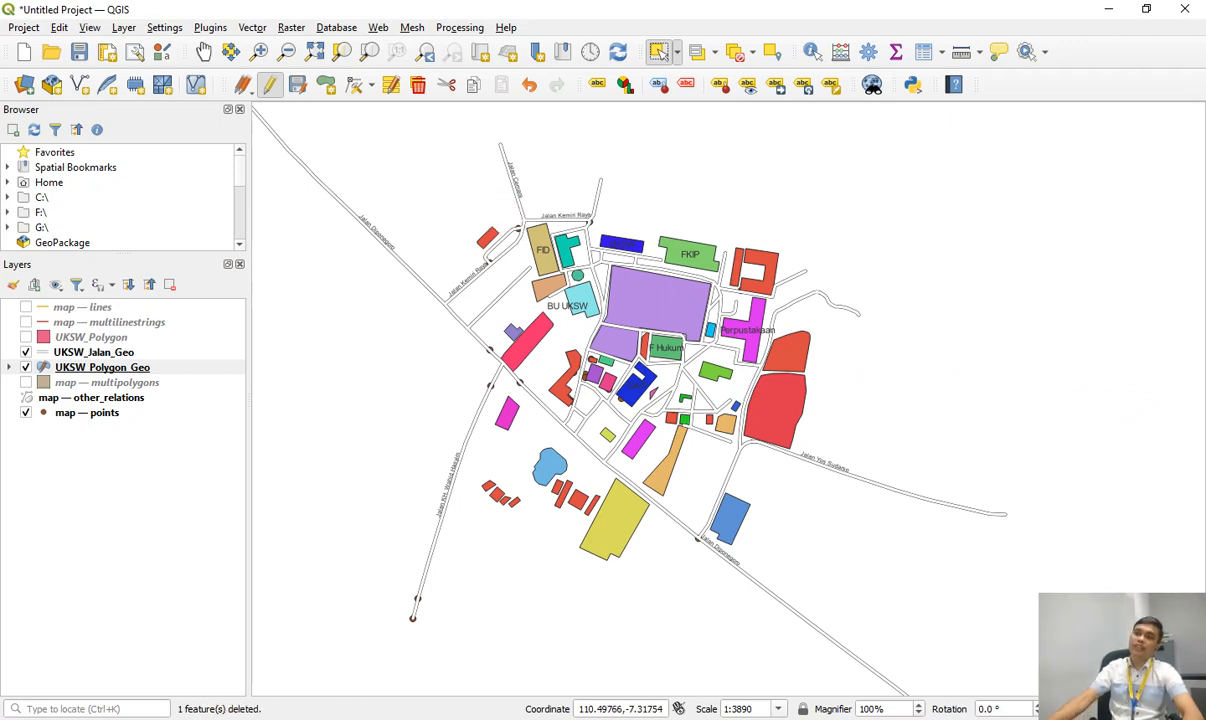
{"action": "key", "text": "ctrl+z"}
{"action": "key", "text": "Delete"}
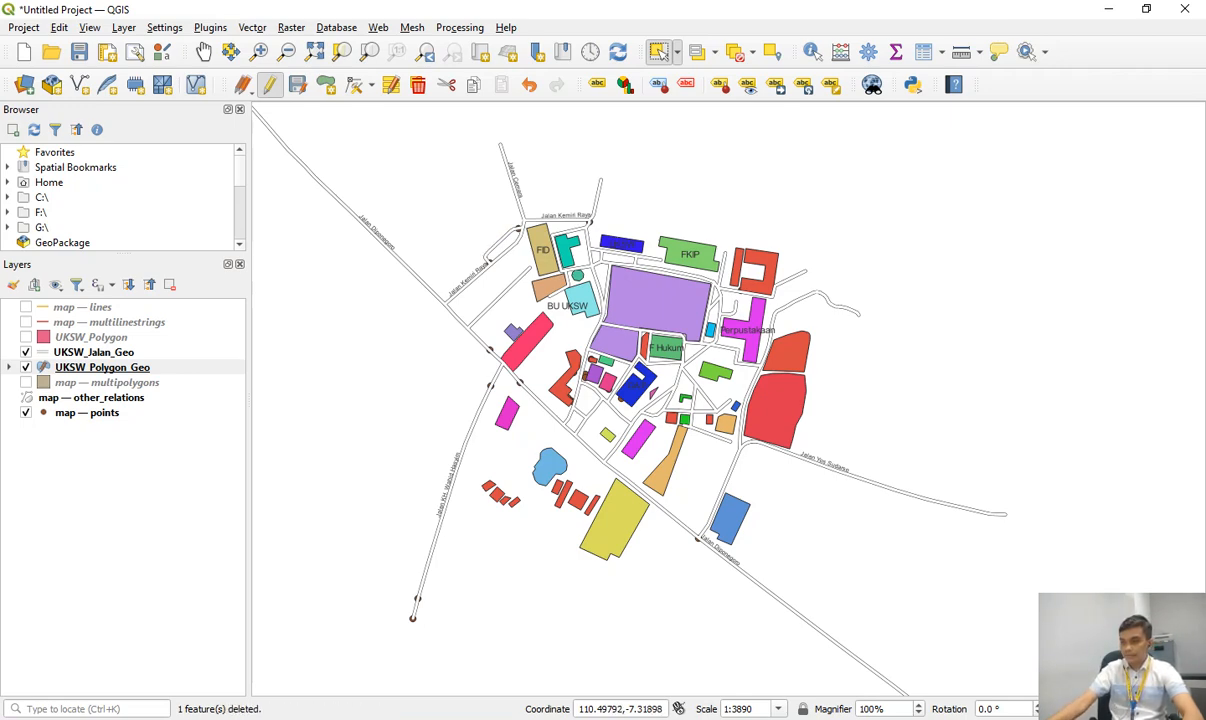
Delete the SD Islam Al-Azhar 22, Pizza Hut and light blue polygons in the southwest part of the map.
{"action": "left_click", "coordinate": [527, 342]}
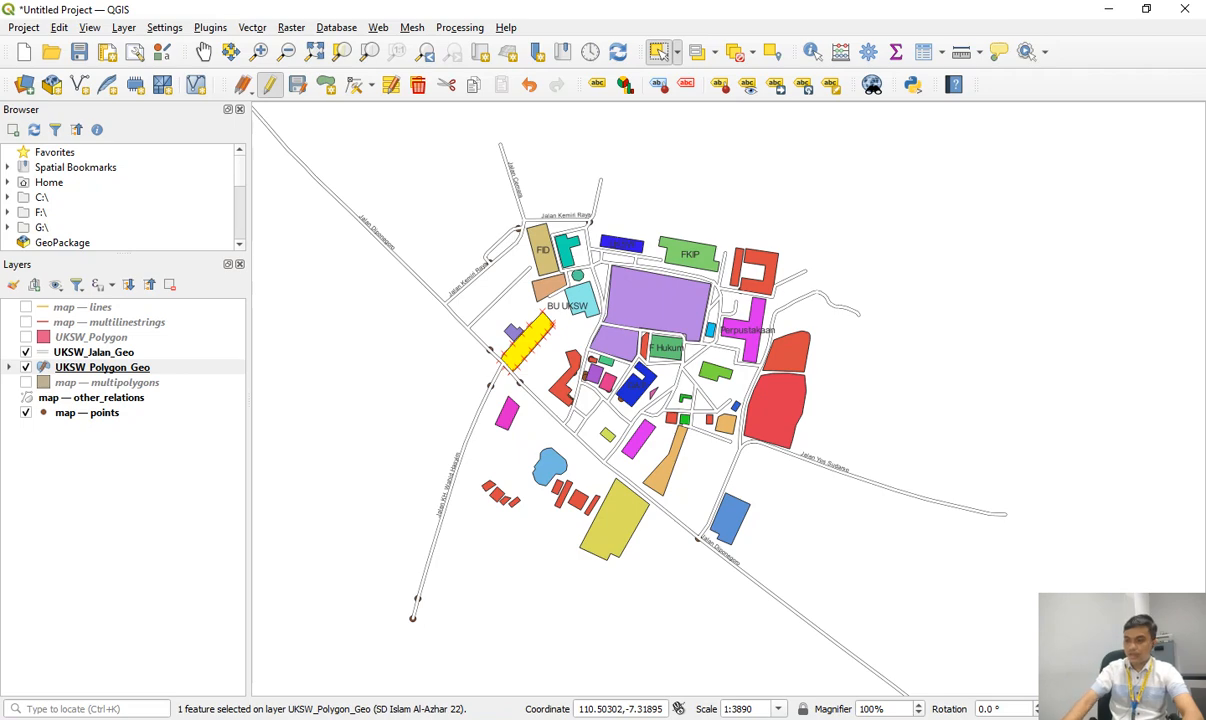
{"action": "key", "text": "Delete"}
{"action": "left_click", "coordinate": [498, 418]}
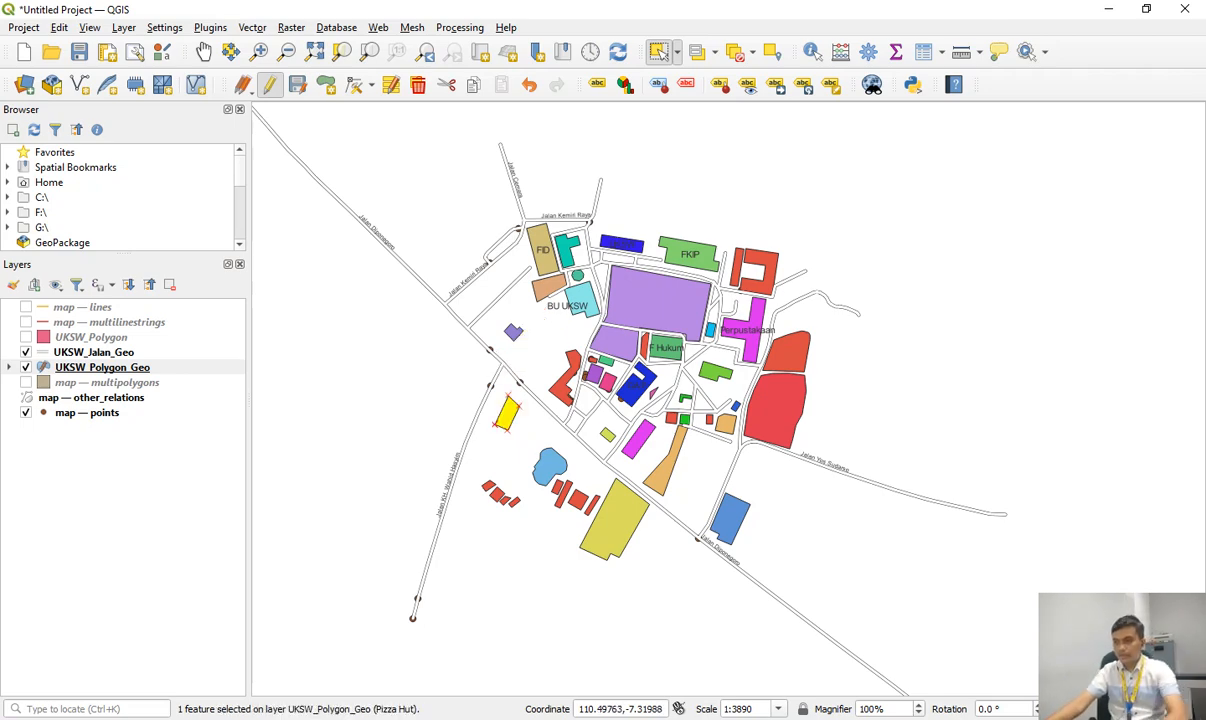
{"action": "key", "text": "Delete"}
{"action": "left_click", "coordinate": [548, 463]}
{"action": "key", "text": "Delete"}
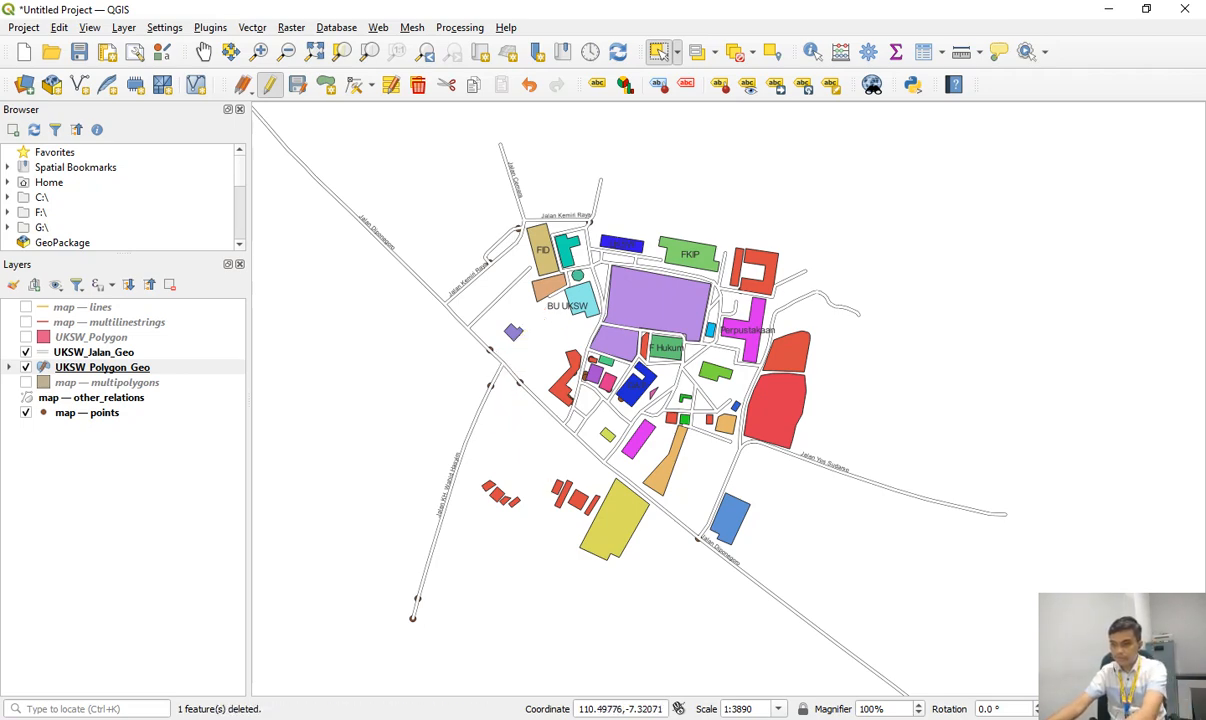
Delete the four small red polygons just east of the southwestern side road.
{"action": "left_click", "coordinate": [489, 486]}
{"action": "key", "text": "Delete"}
{"action": "left_click", "coordinate": [497, 495]}
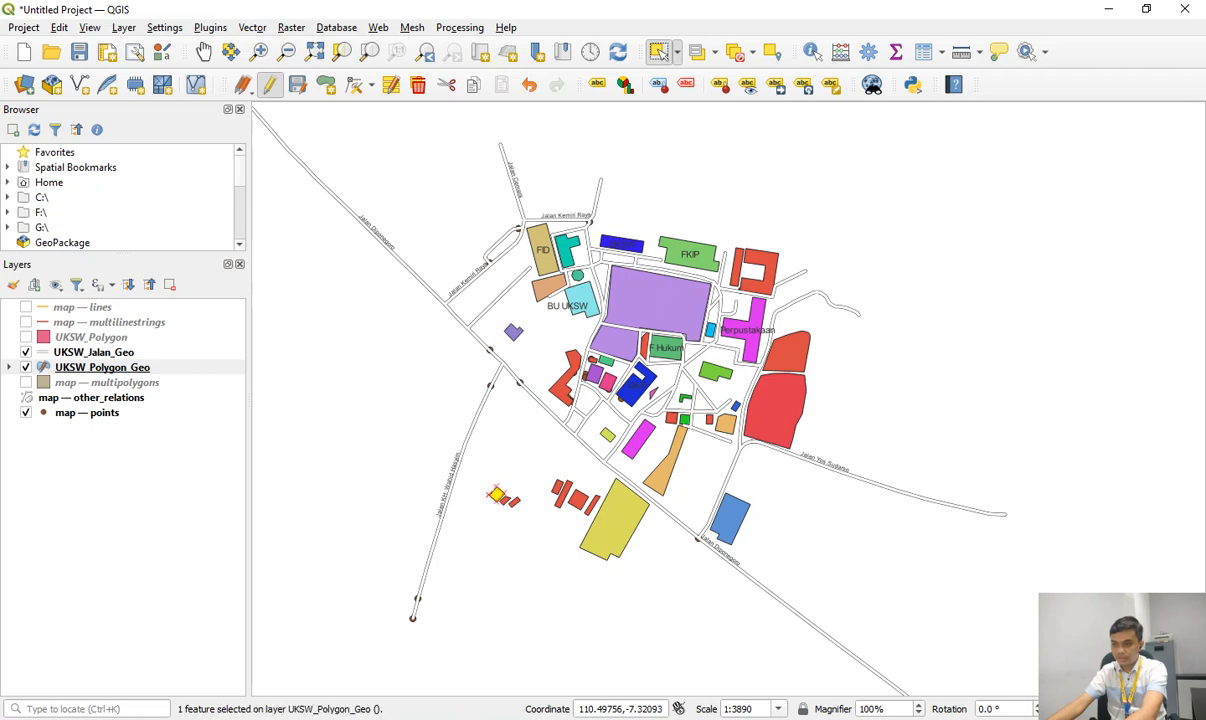
{"action": "key", "text": "Delete"}
{"action": "left_click", "coordinate": [505, 501]}
{"action": "key", "text": "Delete"}
{"action": "left_click", "coordinate": [515, 502]}
{"action": "key", "text": "Delete"}
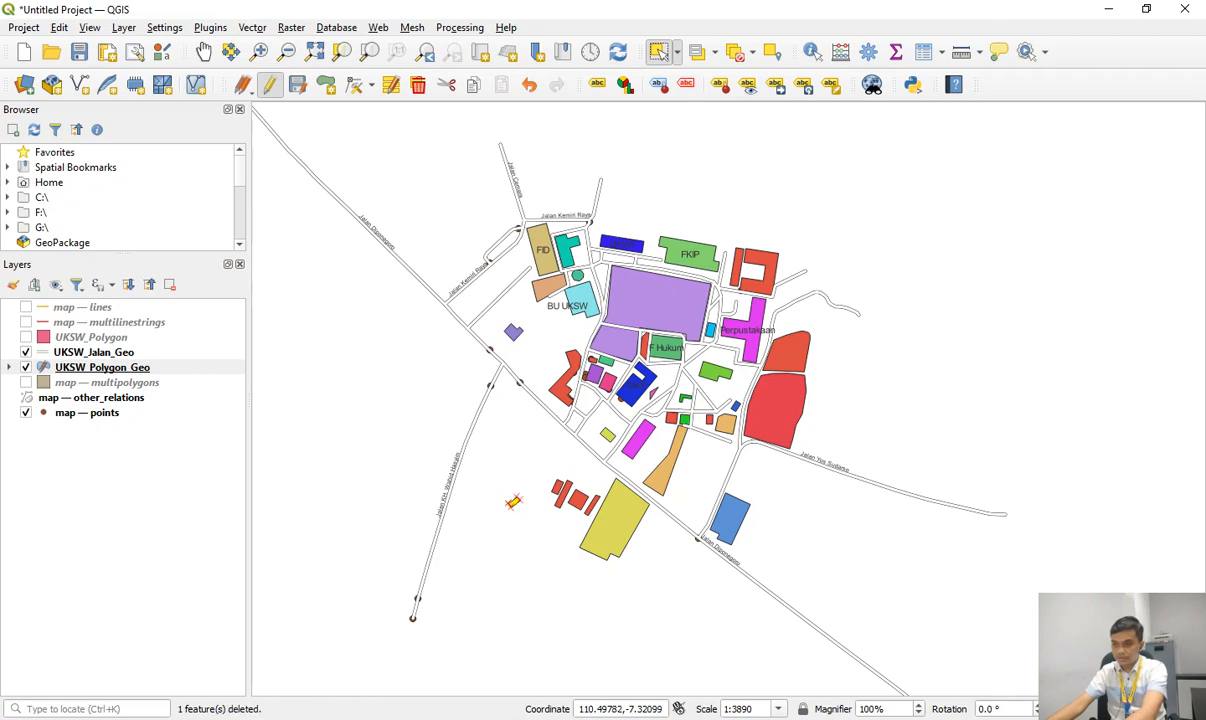
Delete the four red polygons immediately west of the large olive-yellow polygon.
{"action": "left_click", "coordinate": [556, 487]}
{"action": "key", "text": "Delete"}
{"action": "left_click", "coordinate": [565, 493]}
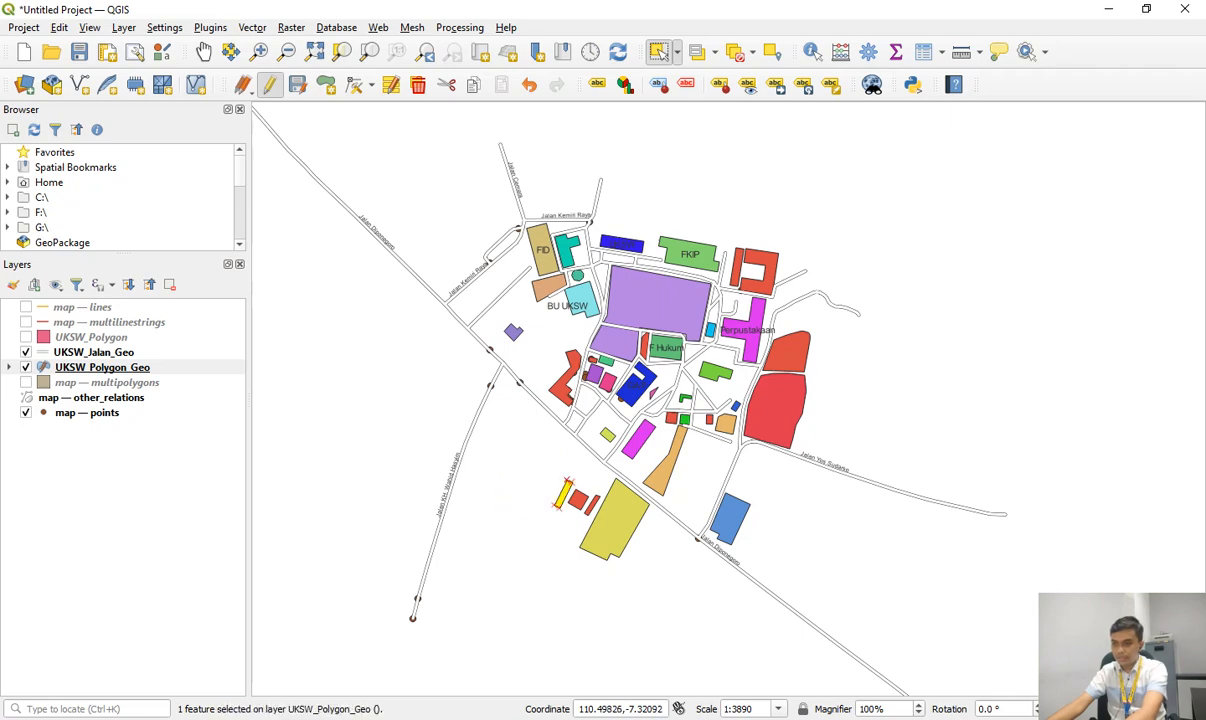
{"action": "key", "text": "Delete"}
{"action": "left_click", "coordinate": [577, 500]}
{"action": "key", "text": "Delete"}
{"action": "left_click", "coordinate": [592, 505]}
{"action": "key", "text": "Delete"}
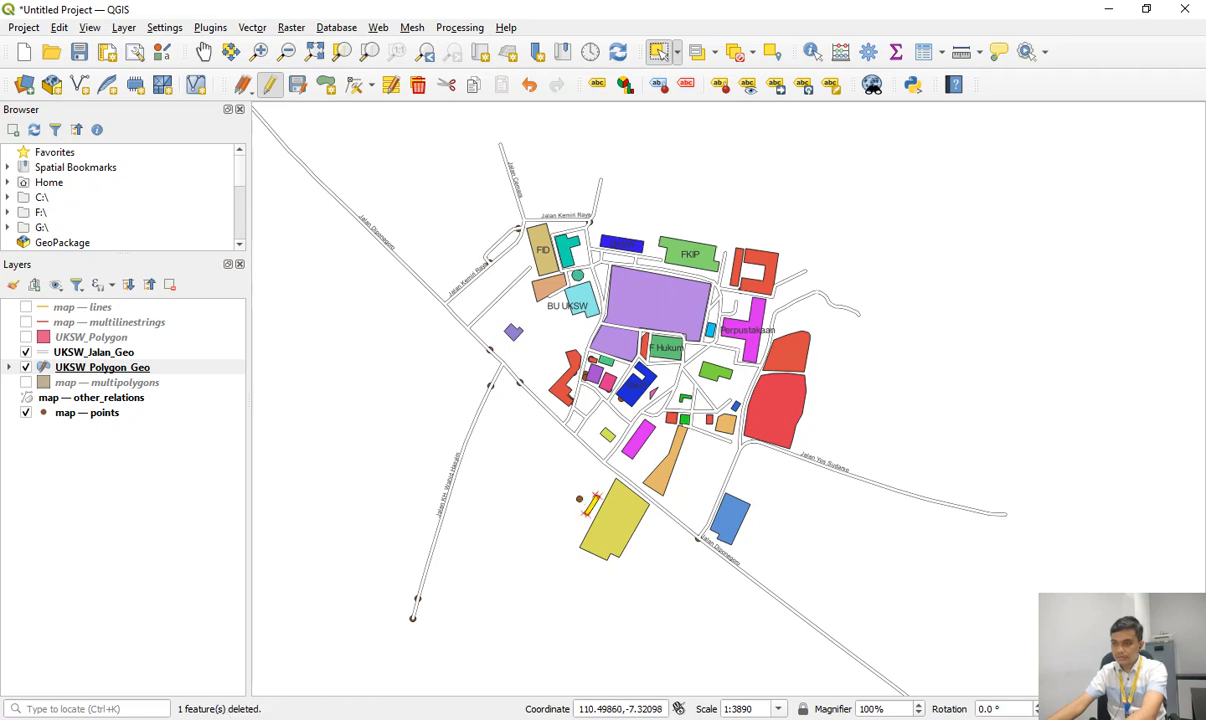
Delete the large olive-yellow polygon, the blue polygon in the southeast and the large red Tempat Pemakaman Umum cemetery polygon.
{"action": "left_click", "coordinate": [612, 518]}
{"action": "key", "text": "Delete"}
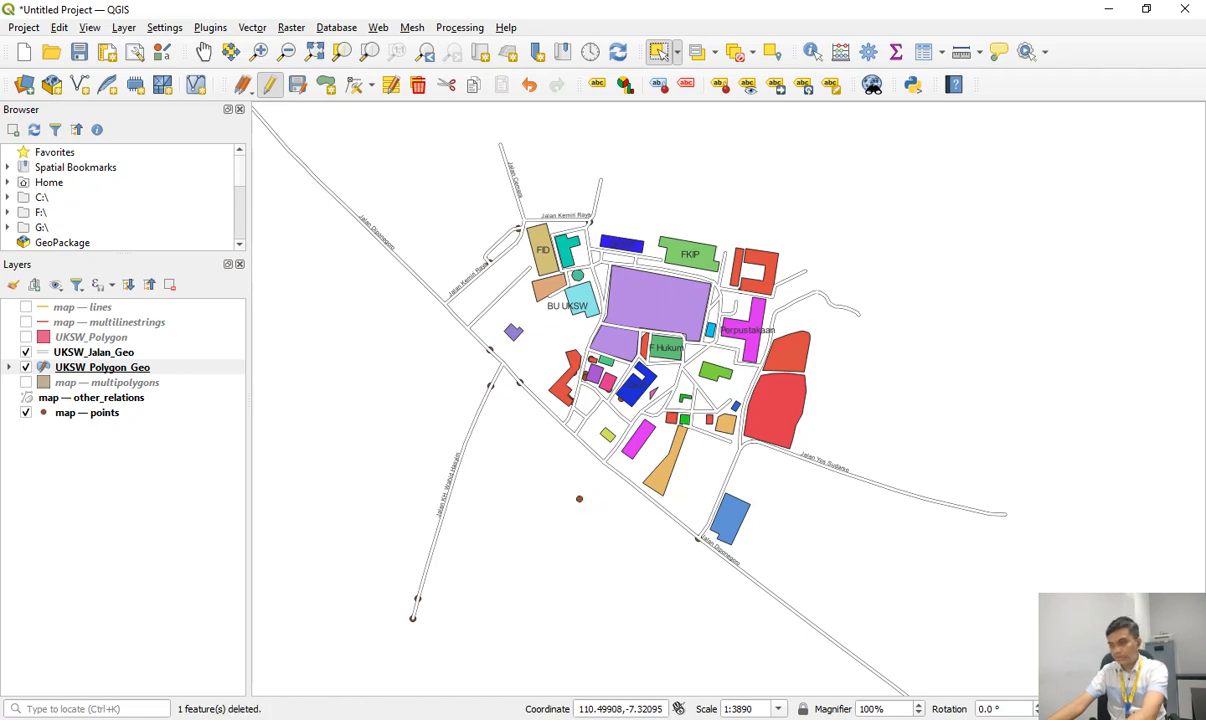
{"action": "left_click", "coordinate": [730, 519]}
{"action": "key", "text": "Delete"}
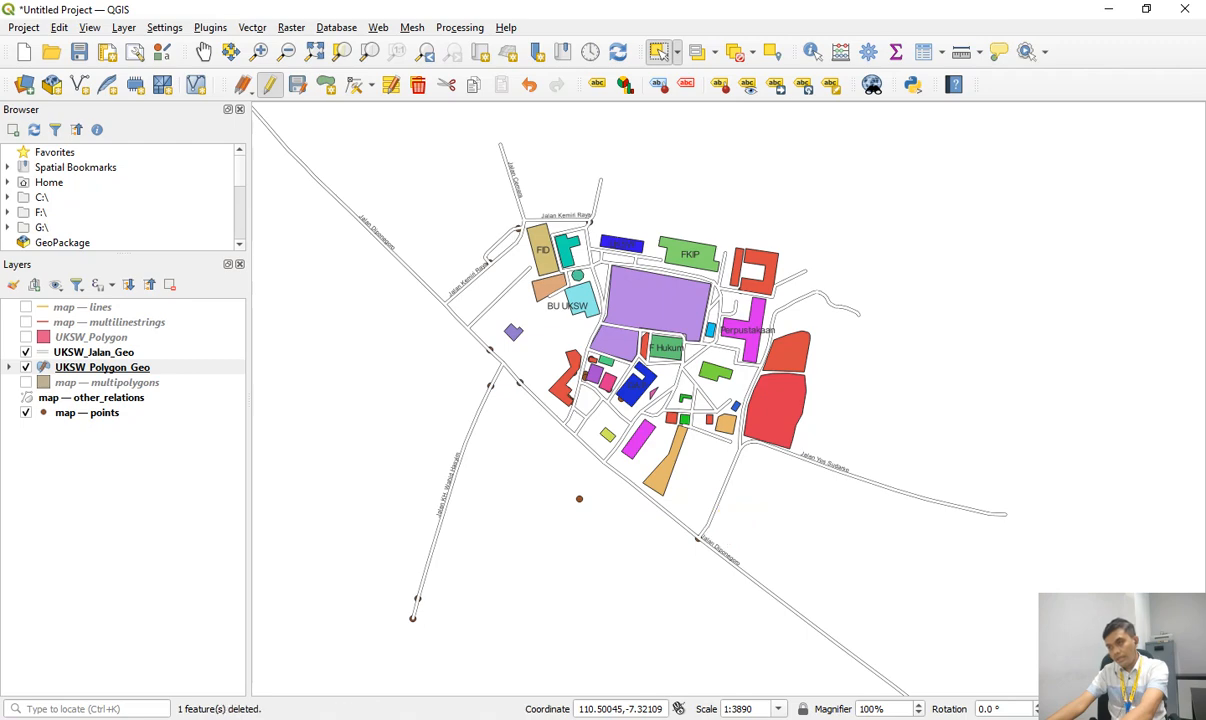
{"action": "left_click", "coordinate": [770, 417]}
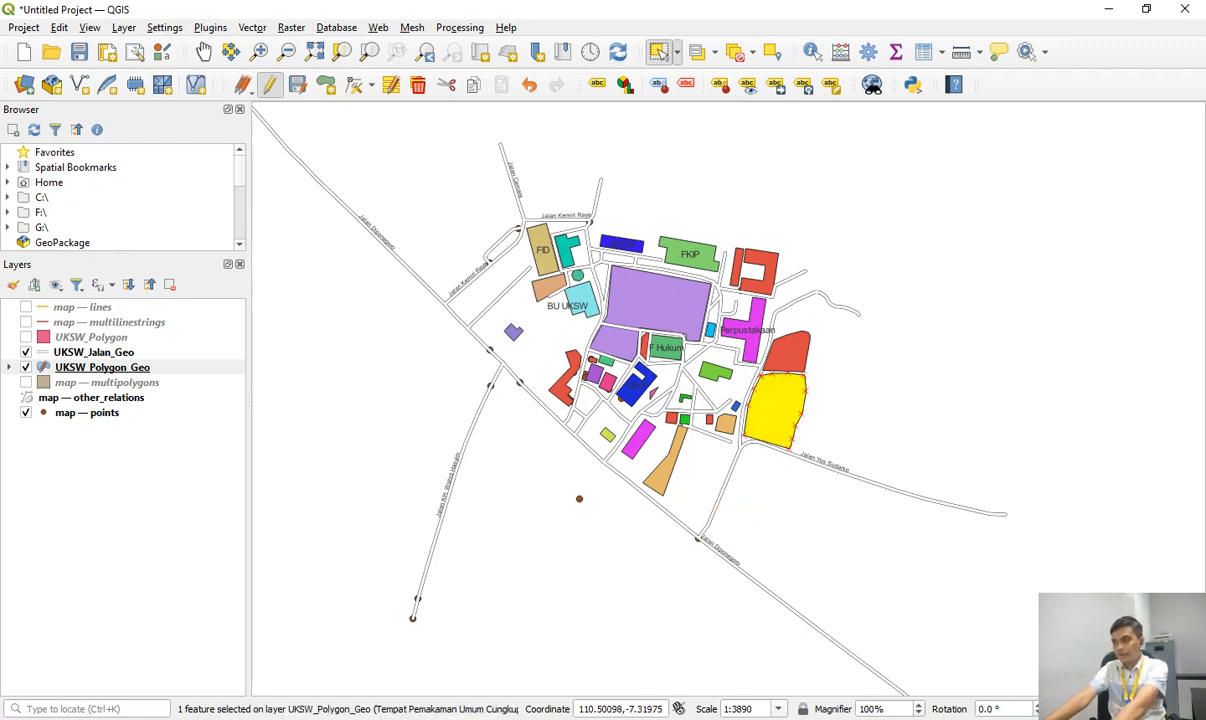
{"action": "key", "text": "Delete"}
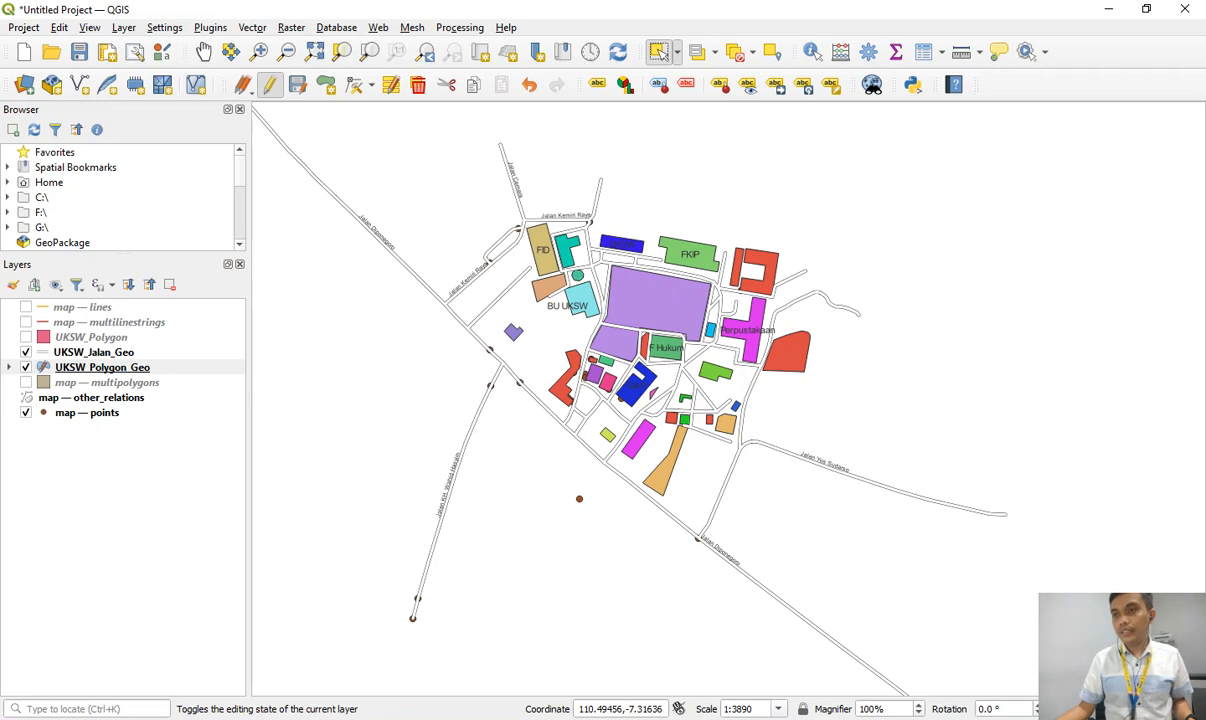
Stop editing UKSW_Polygon_Geo and save the polygon deletions to the layer.
{"action": "left_click", "coordinate": [270, 86]}
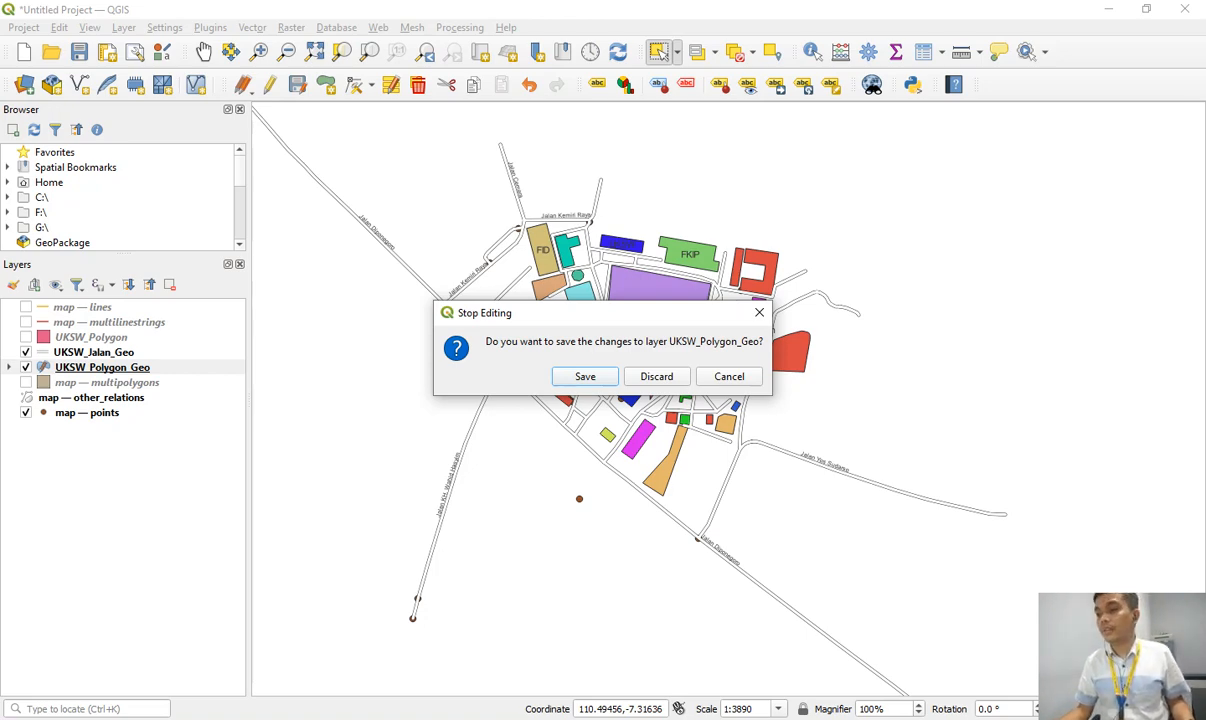
{"action": "key", "text": "Return"}
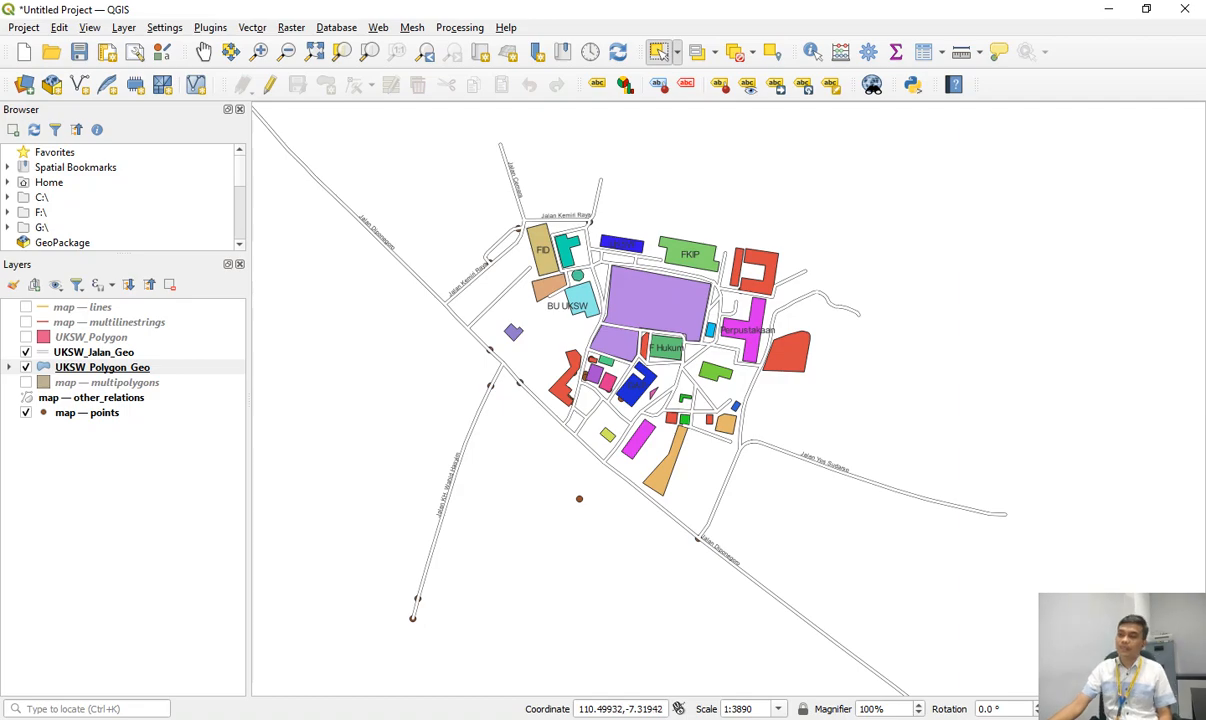
{"action": "scroll", "coordinate": [648, 372], "scroll_direction": "up", "scroll_amount": 1}
{"action": "scroll", "coordinate": [648, 370], "scroll_direction": "down", "scroll_amount": 1}
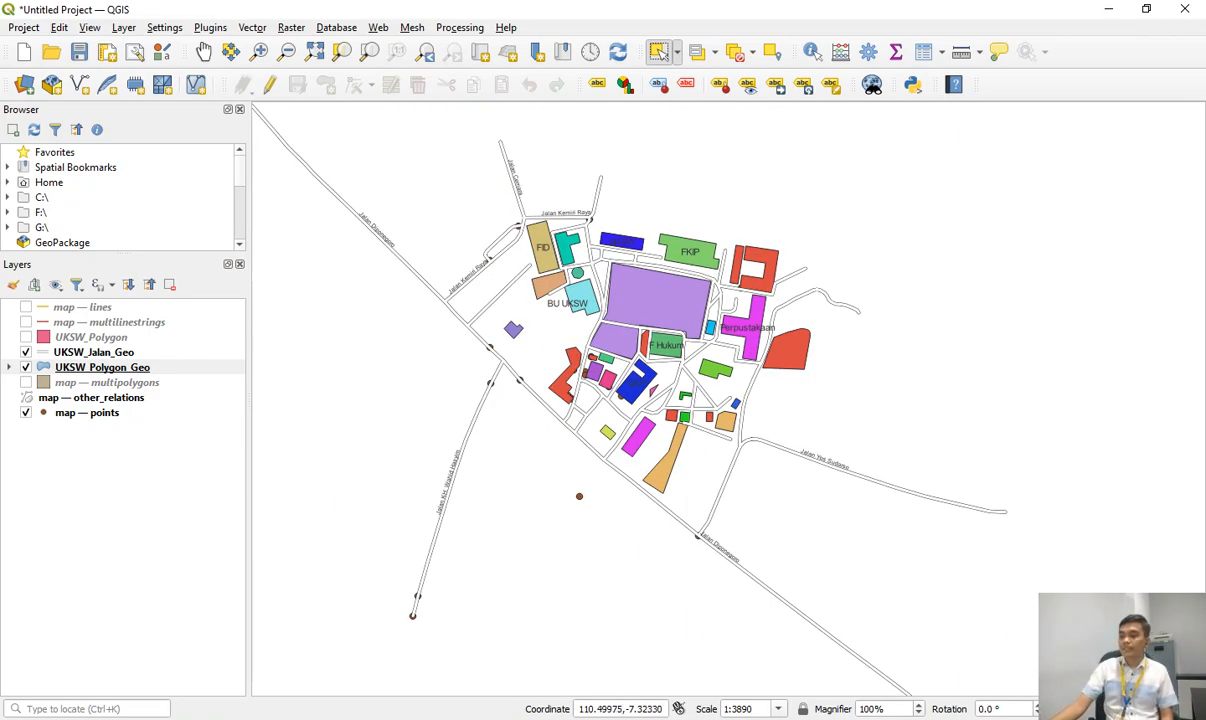
{"action": "key", "text": "alt+Tab"}
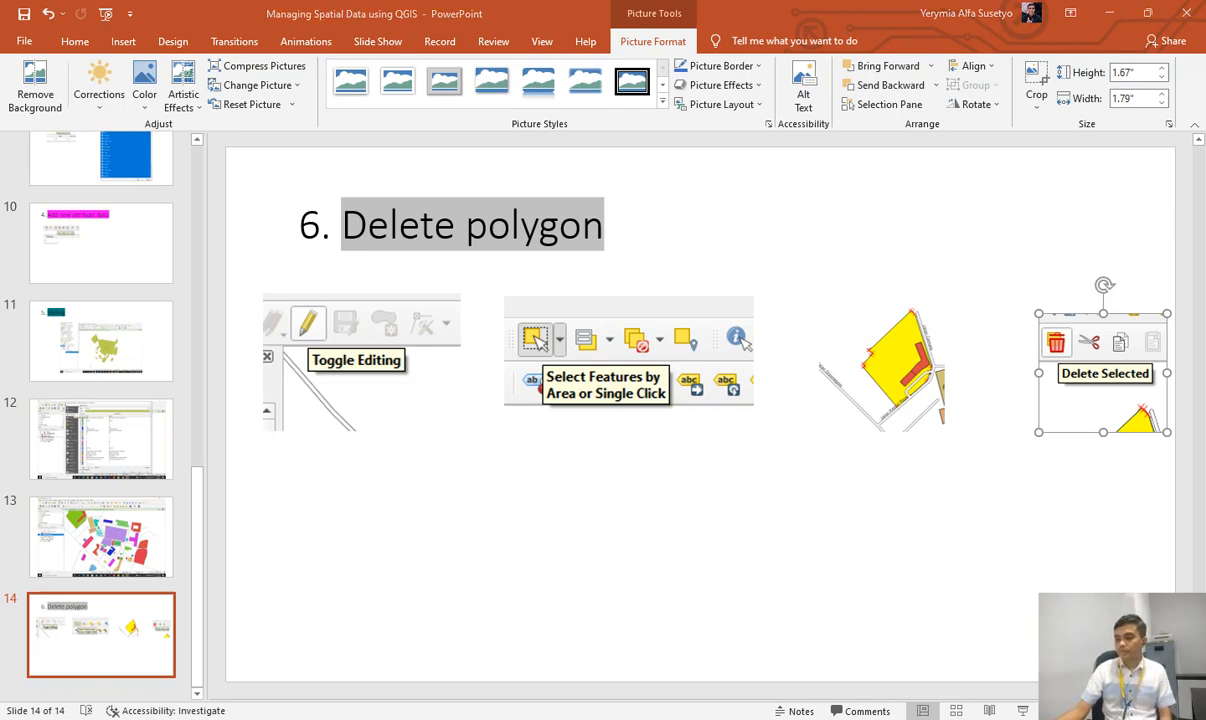
{"action": "key", "text": "alt+Tab"}
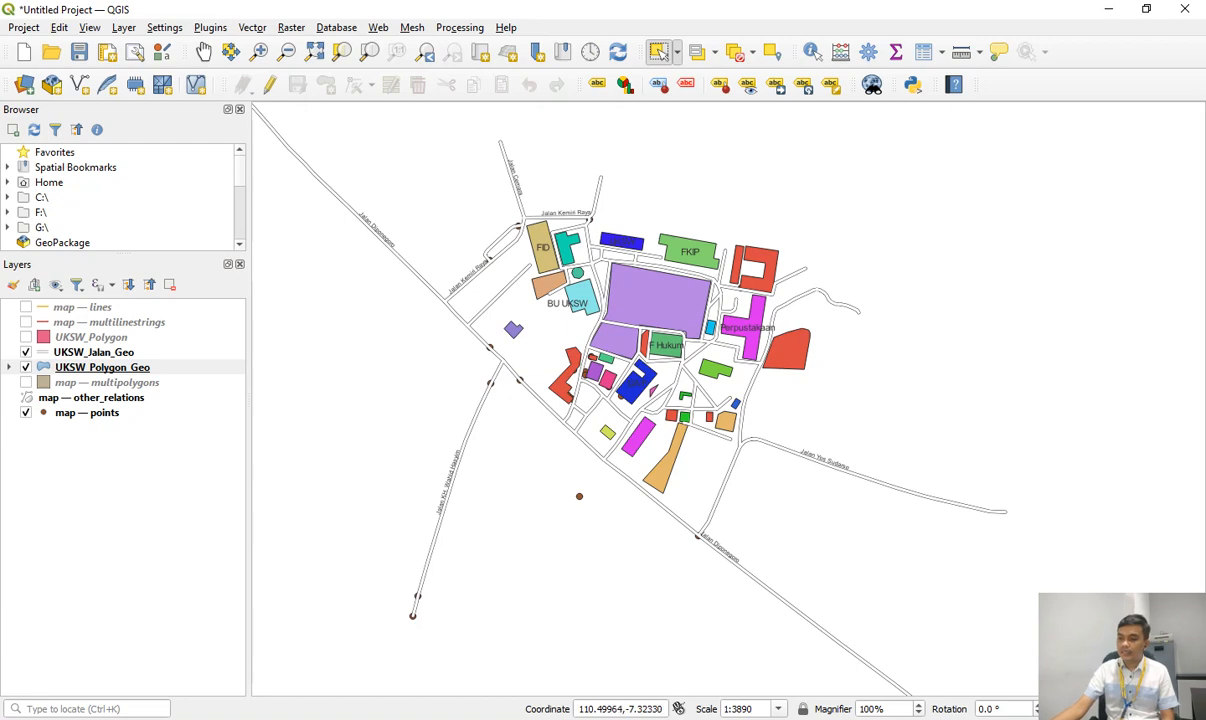
{"action": "key", "text": "alt+Tab"}
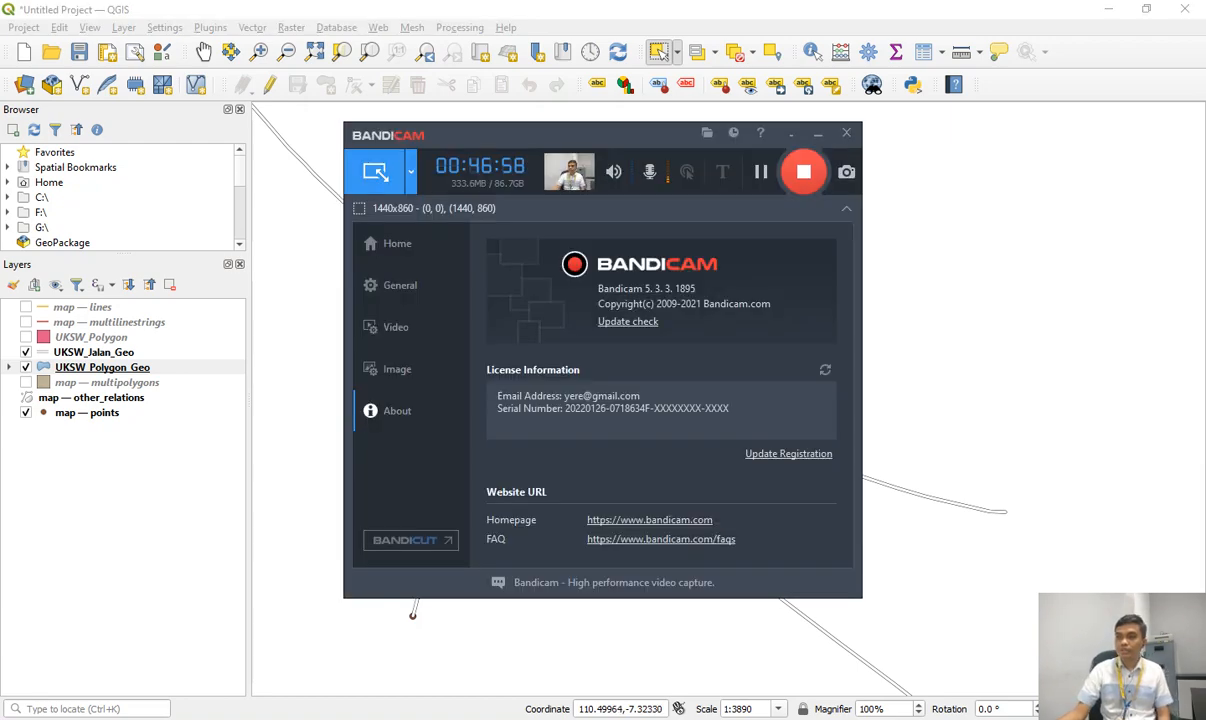
{"action": "left_click", "coordinate": [818, 133]}
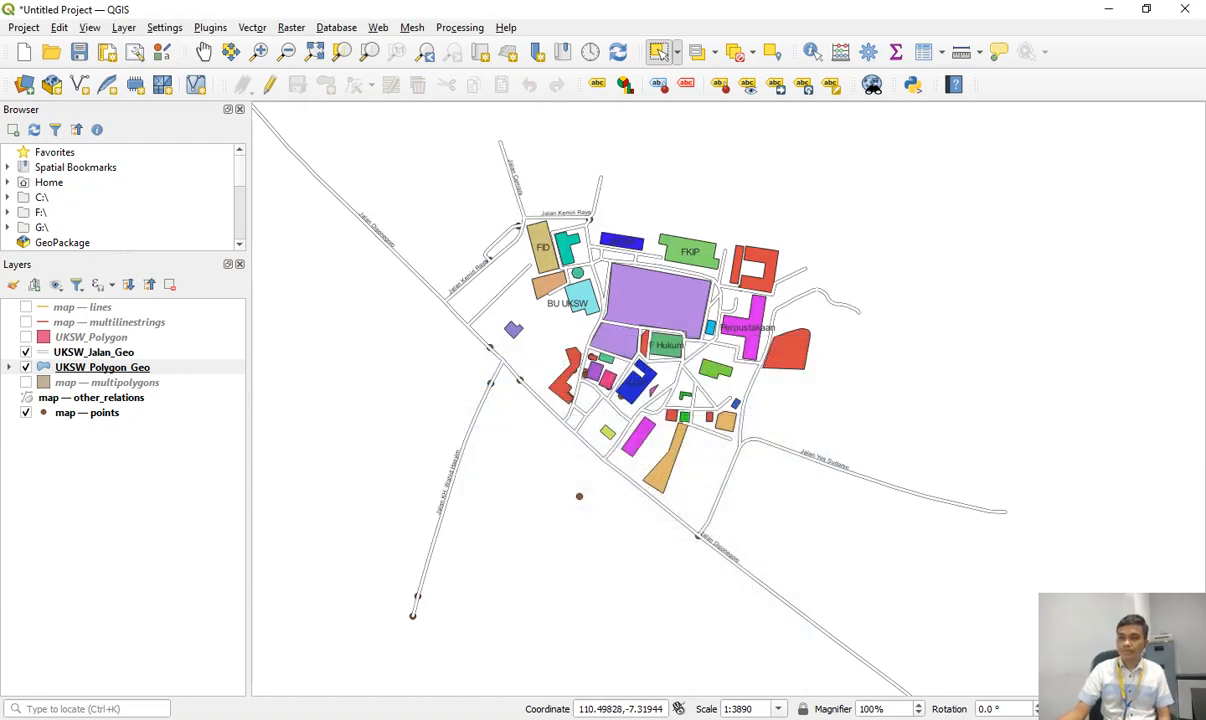
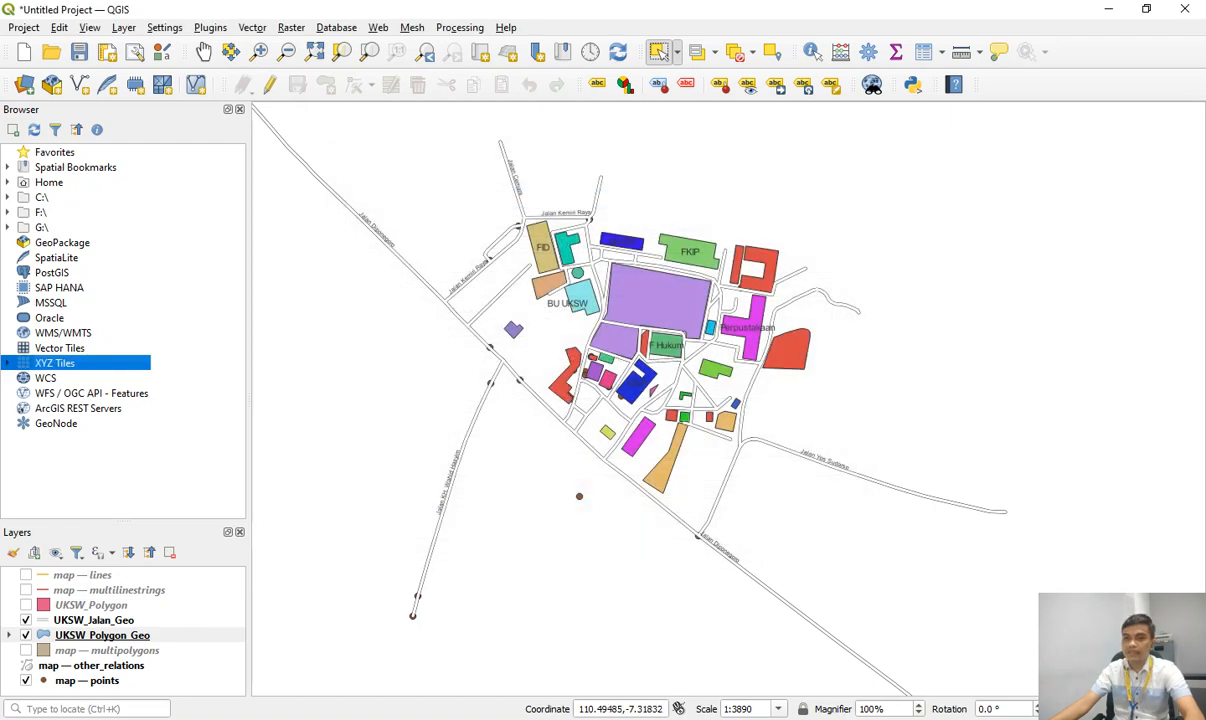
Display the connection options for XYZ Tiles with New Connection highlighted, ready for a slide screenshot.
{"action": "right_click", "coordinate": [86, 362]}
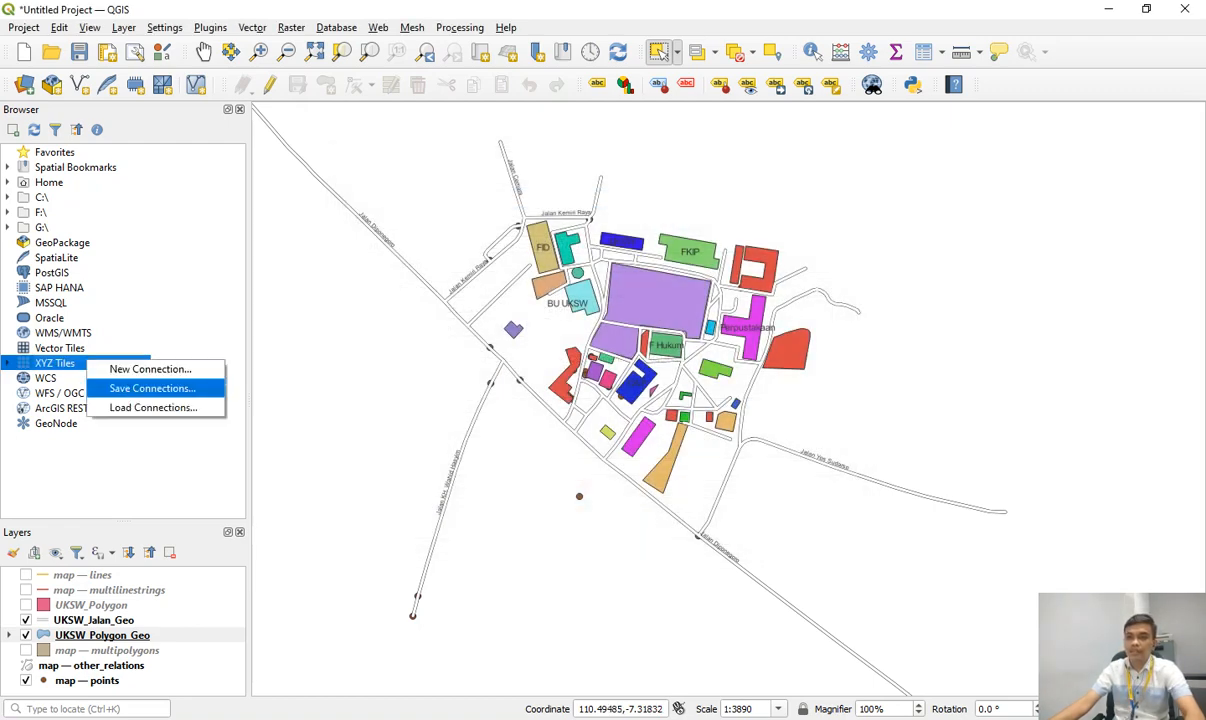
{"action": "key", "text": "Escape"}
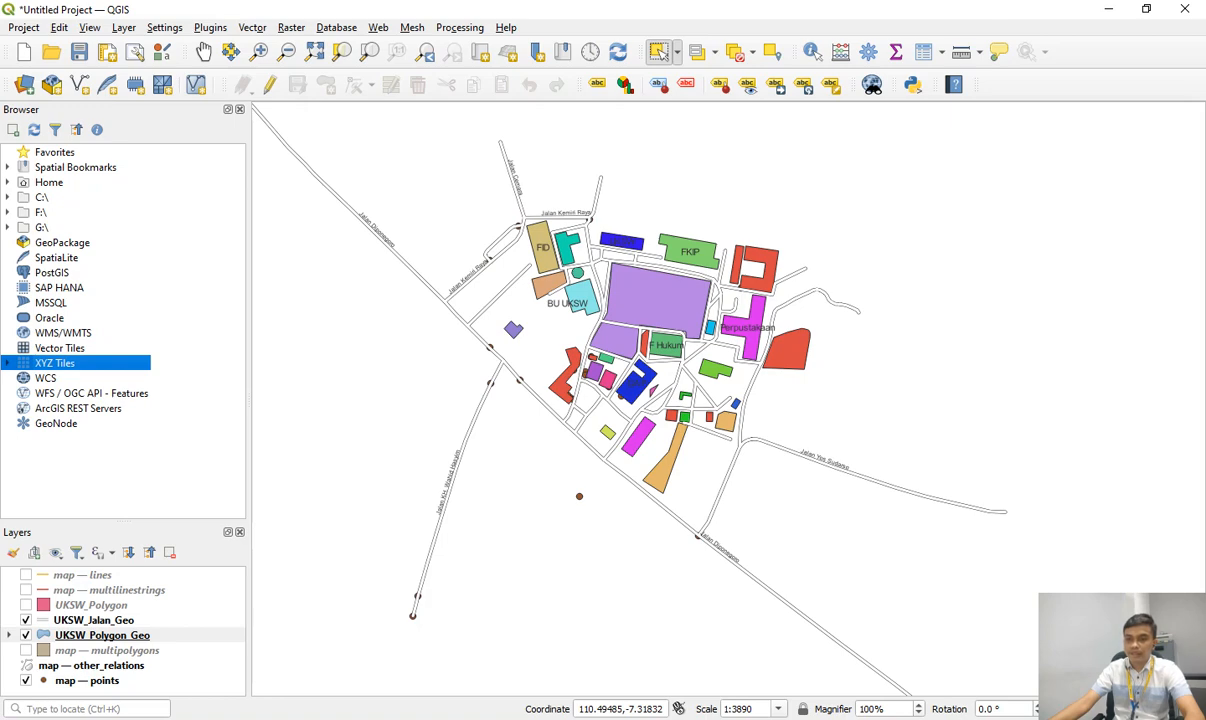
{"action": "right_click", "coordinate": [56, 362]}
{"action": "left_click", "coordinate": [190, 450]}
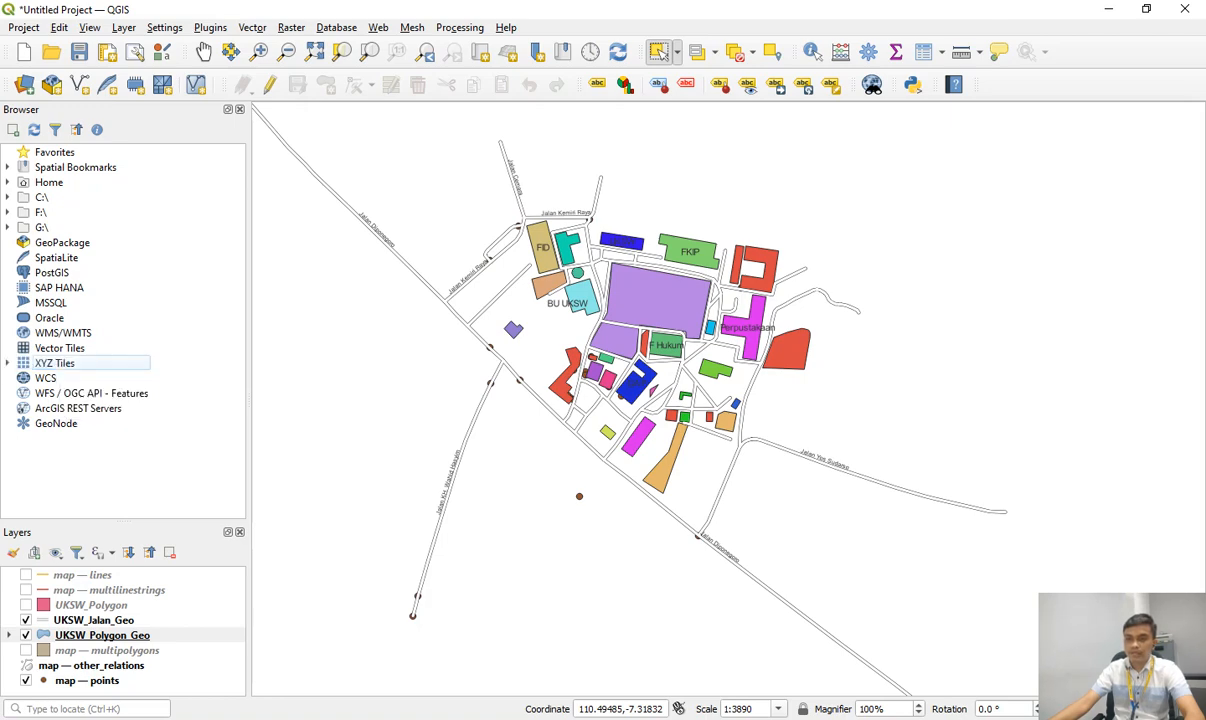
{"action": "right_click", "coordinate": [138, 363]}
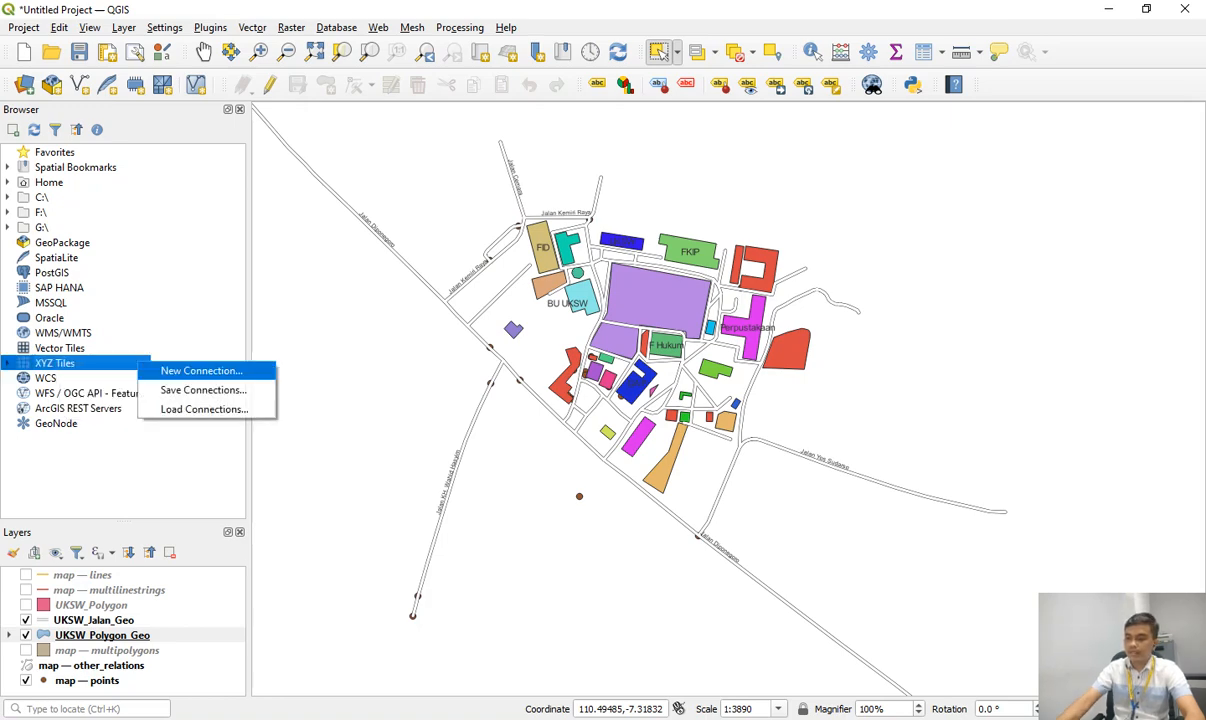
Paste the screenshot onto slide 15 in PowerPoint, cropped to about 2.91" by 3.45" around the Browser list and connection options, and place it below the title.
{"action": "key", "text": "alt+Tab"}
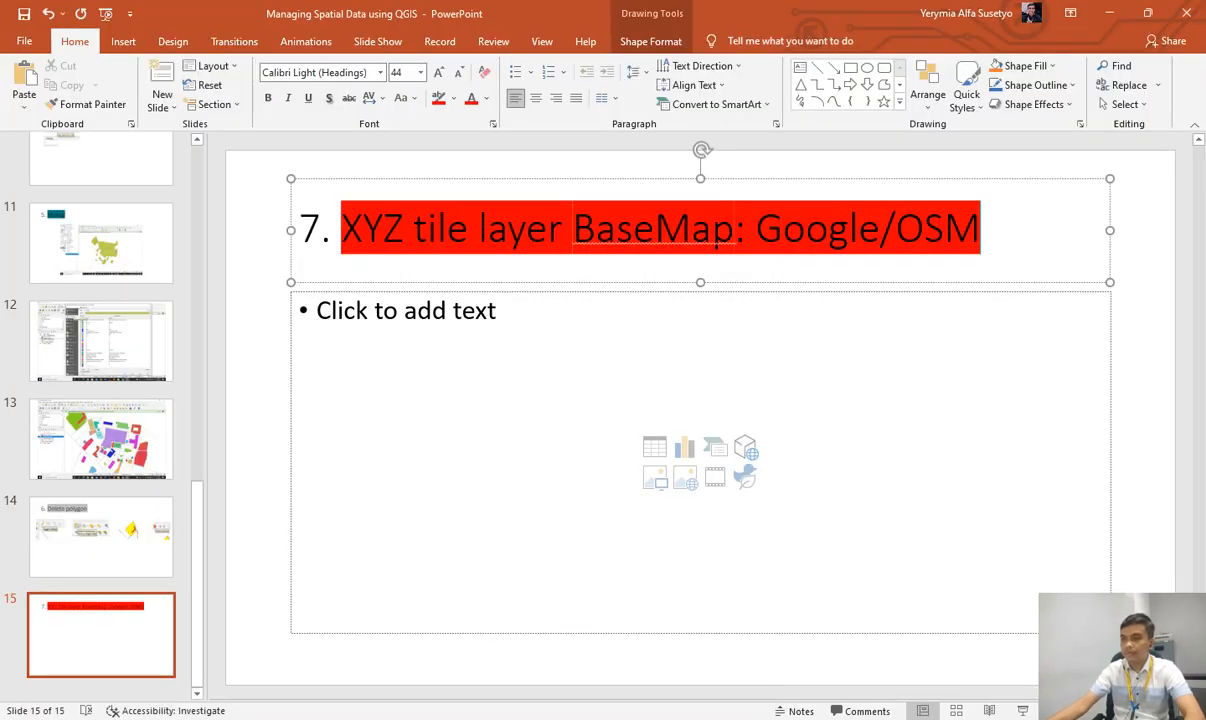
{"action": "key", "text": "ctrl+v"}
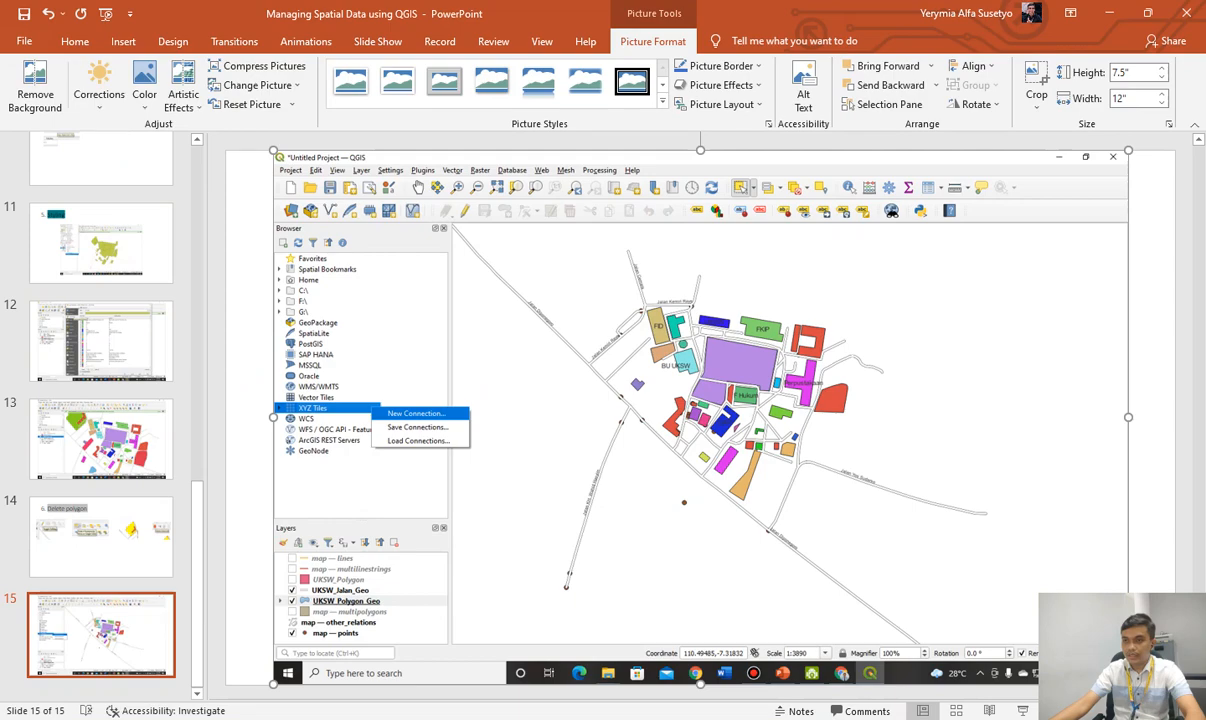
{"action": "left_click", "coordinate": [1036, 90]}
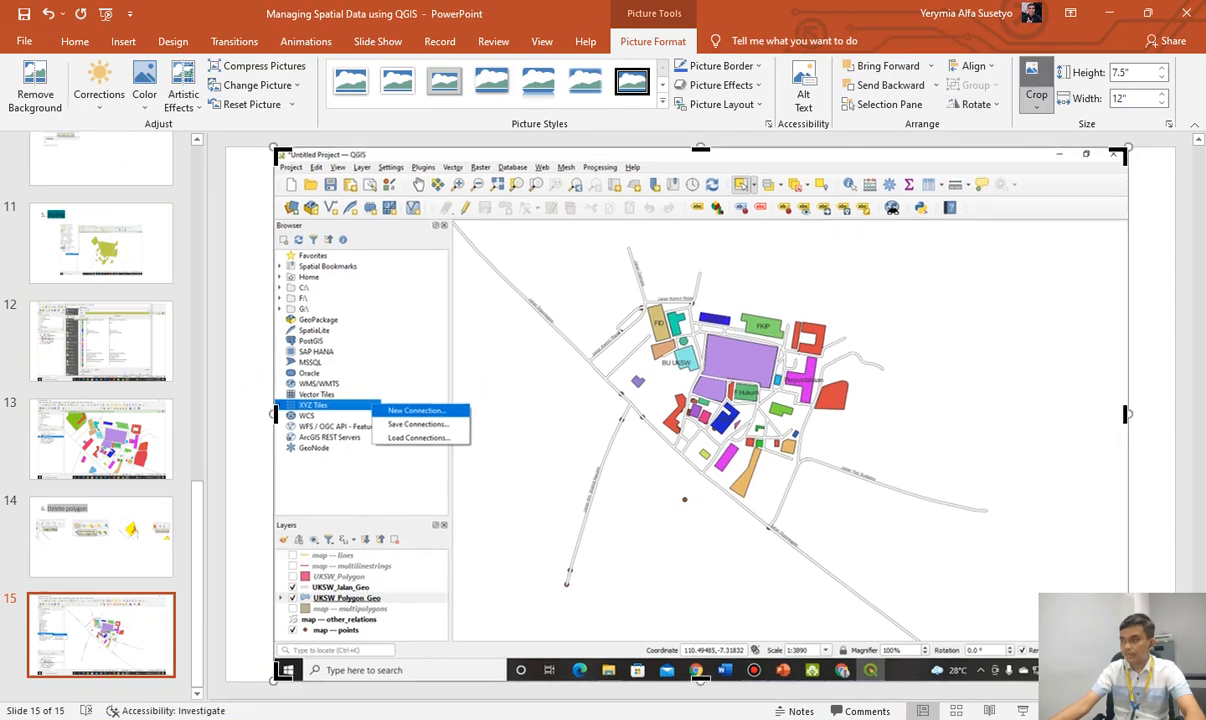
{"action": "left_click_drag", "start_coordinate": [1127, 413], "coordinate": [479, 413]}
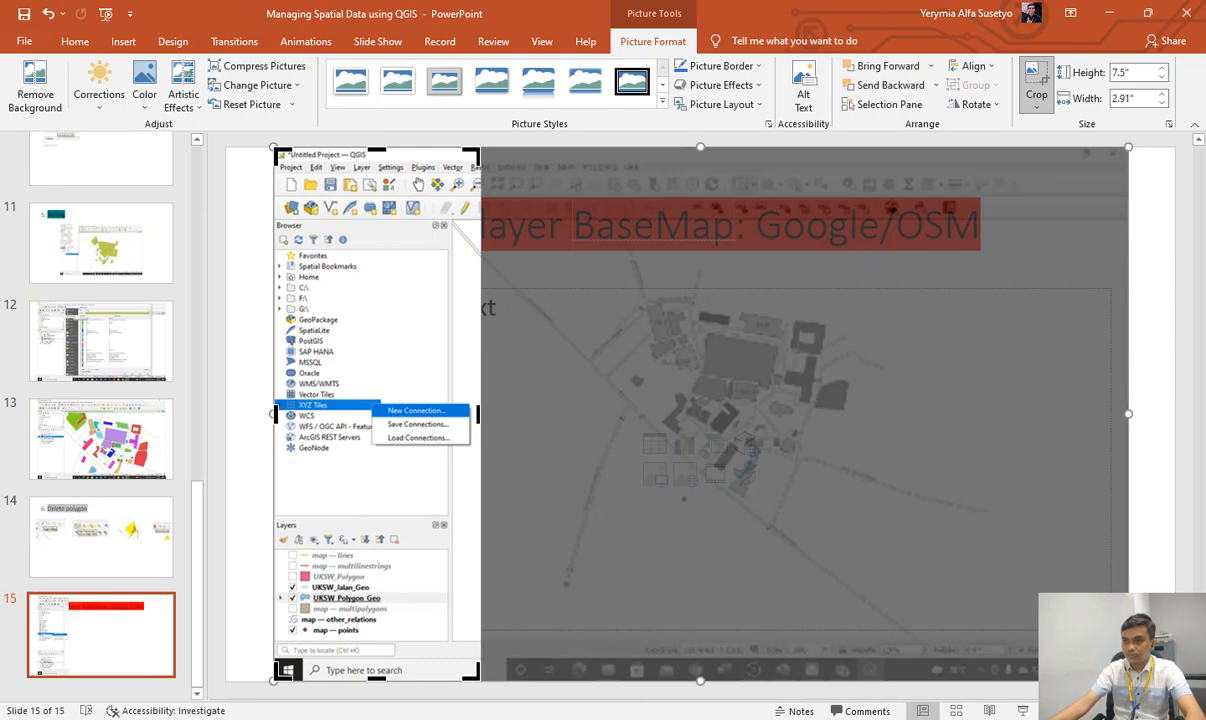
{"action": "left_click_drag", "start_coordinate": [375, 148], "coordinate": [375, 236]}
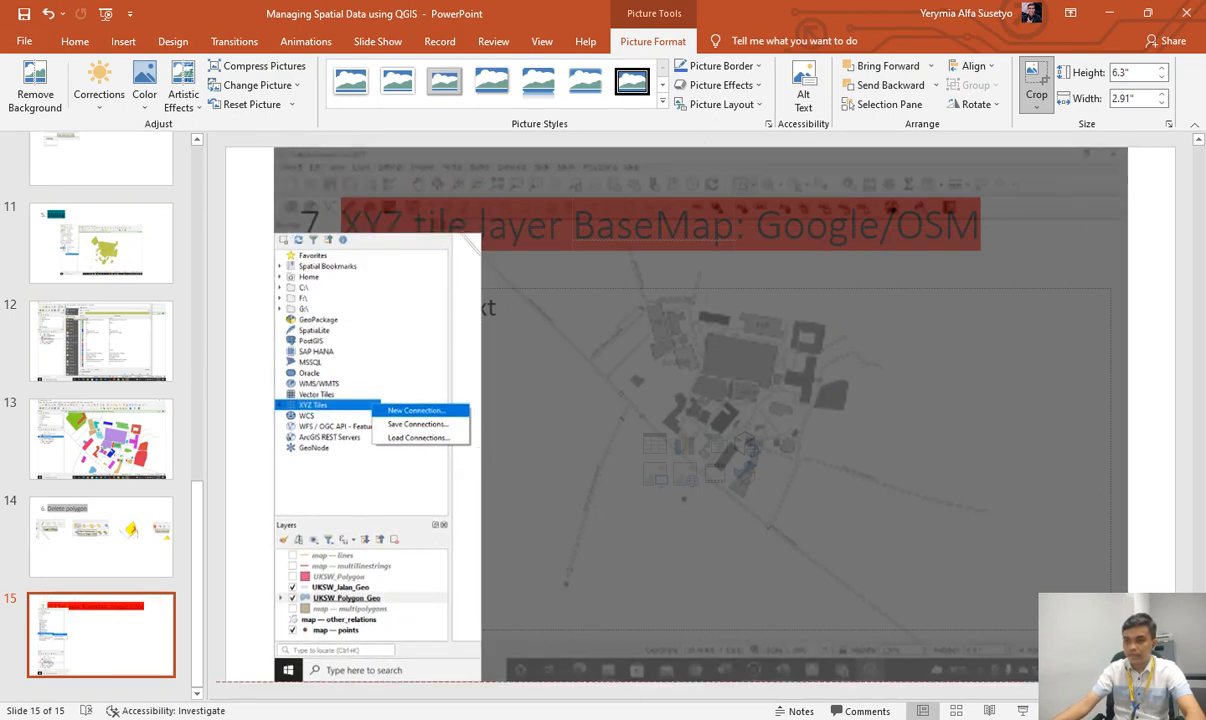
{"action": "left_click_drag", "start_coordinate": [376, 680], "coordinate": [376, 476]}
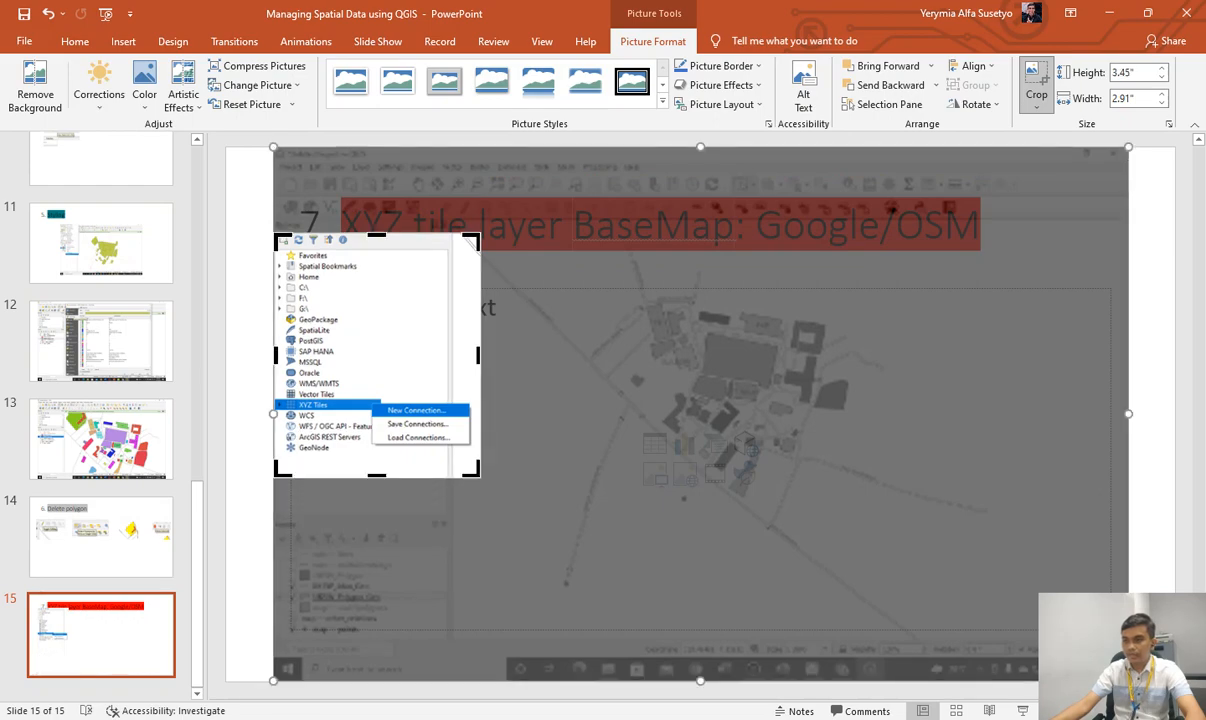
{"action": "left_click", "coordinate": [249, 480]}
{"action": "left_click_drag", "start_coordinate": [376, 350], "coordinate": [421, 415]}
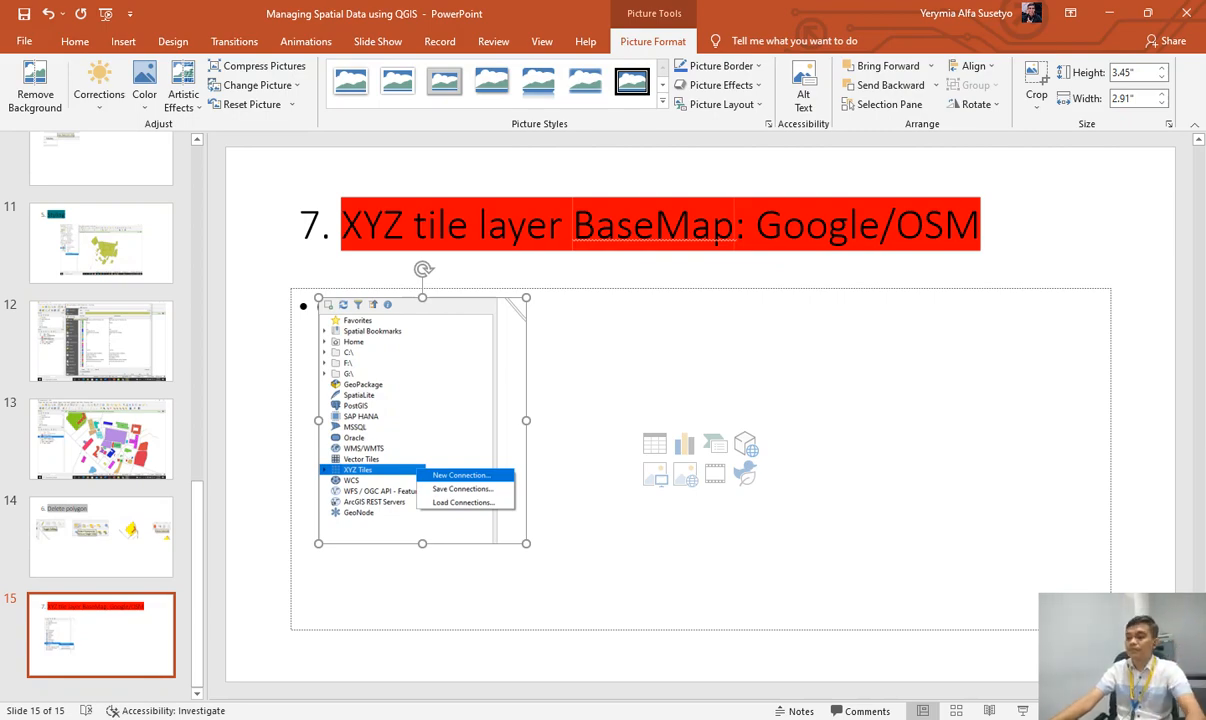
Back in QGIS, start a new XYZ Tiles connection and name it Google Map Layer.
{"action": "key", "text": "alt+Tab"}
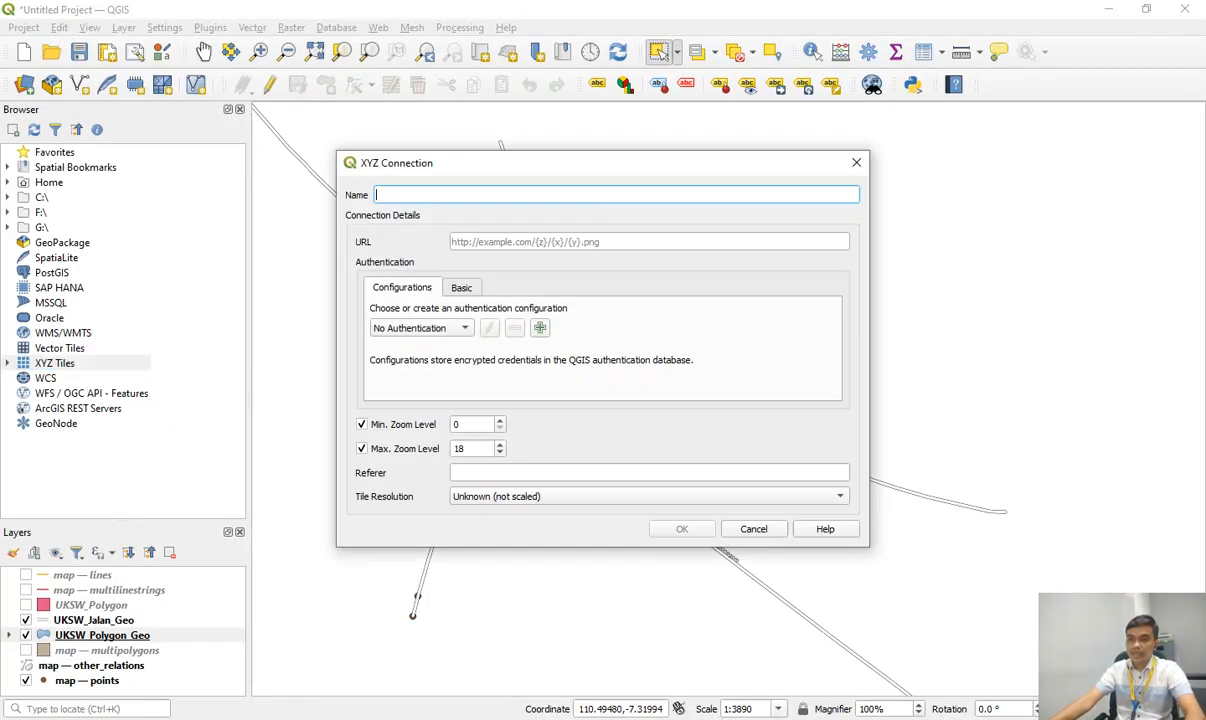
{"action": "key", "text": "Escape"}
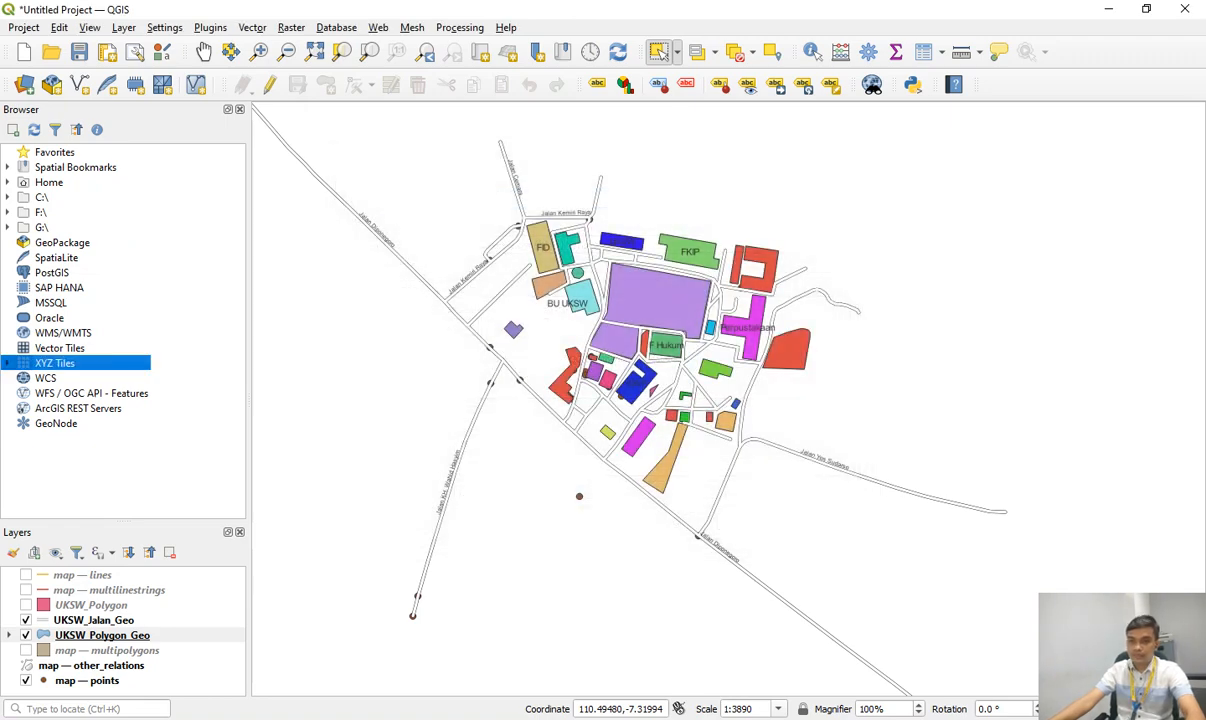
{"action": "key", "text": "Menu"}
{"action": "key", "text": "Return"}
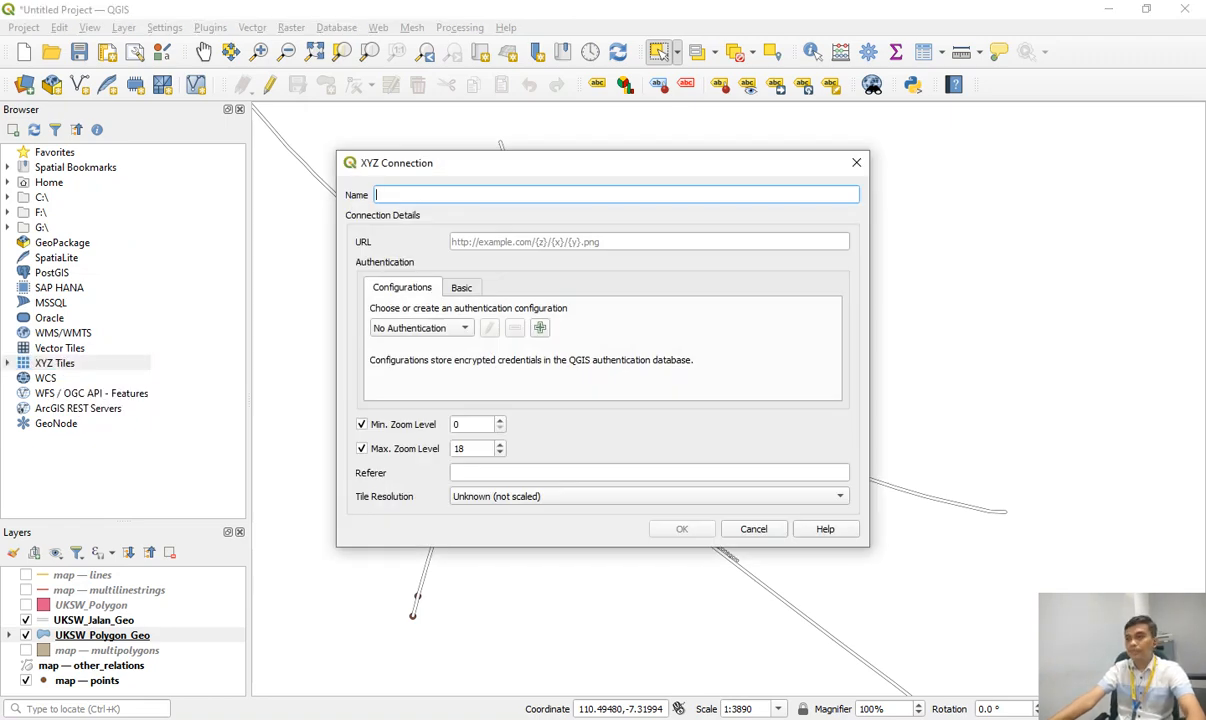
{"action": "type", "text": "G"}
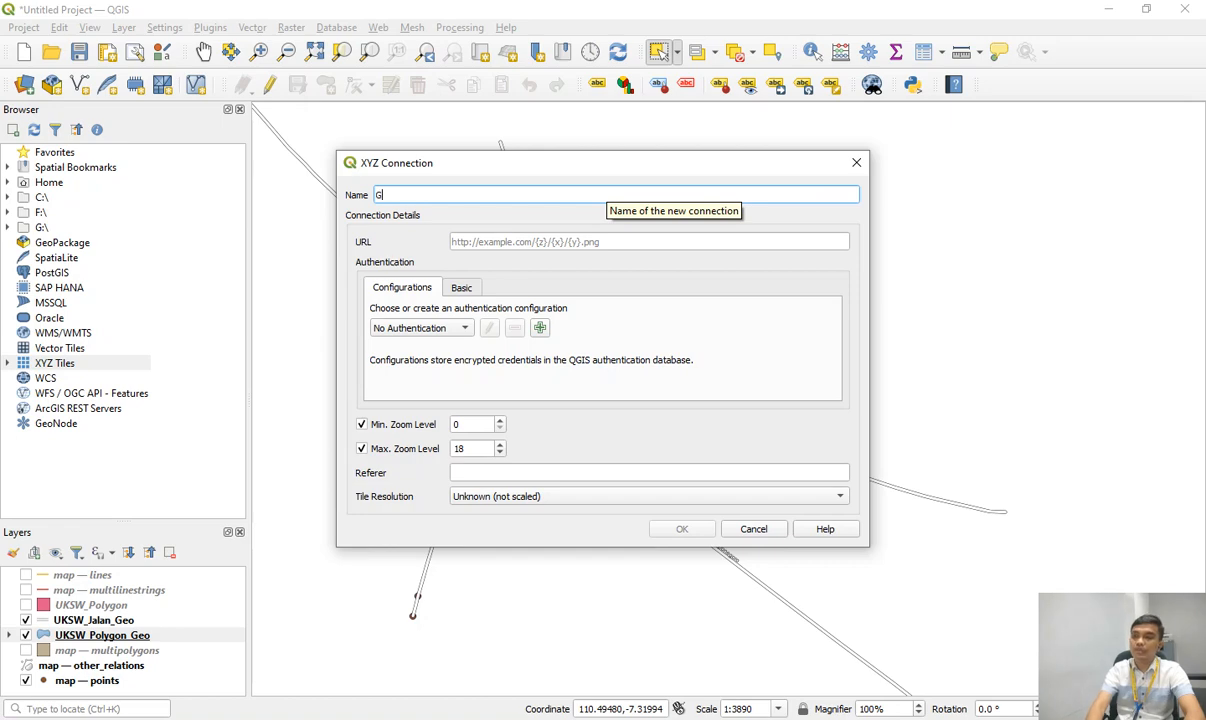
{"action": "type", "text": "oogle "}
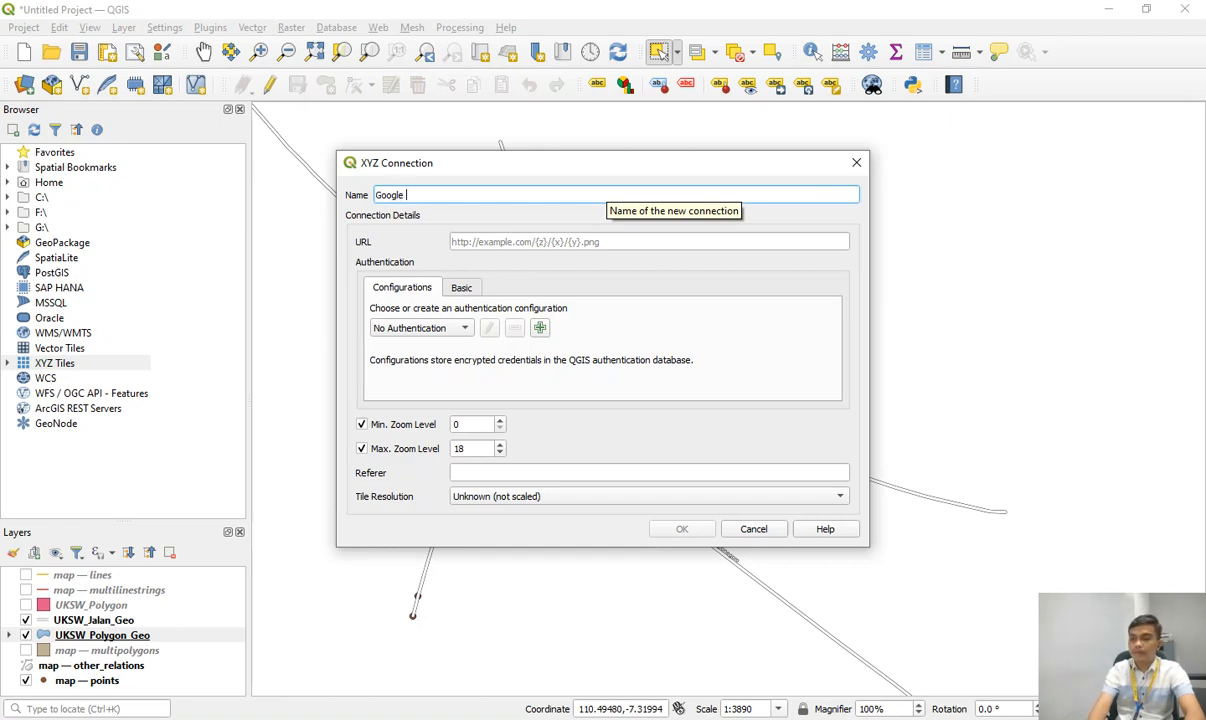
{"action": "type", "text": "Map Layer"}
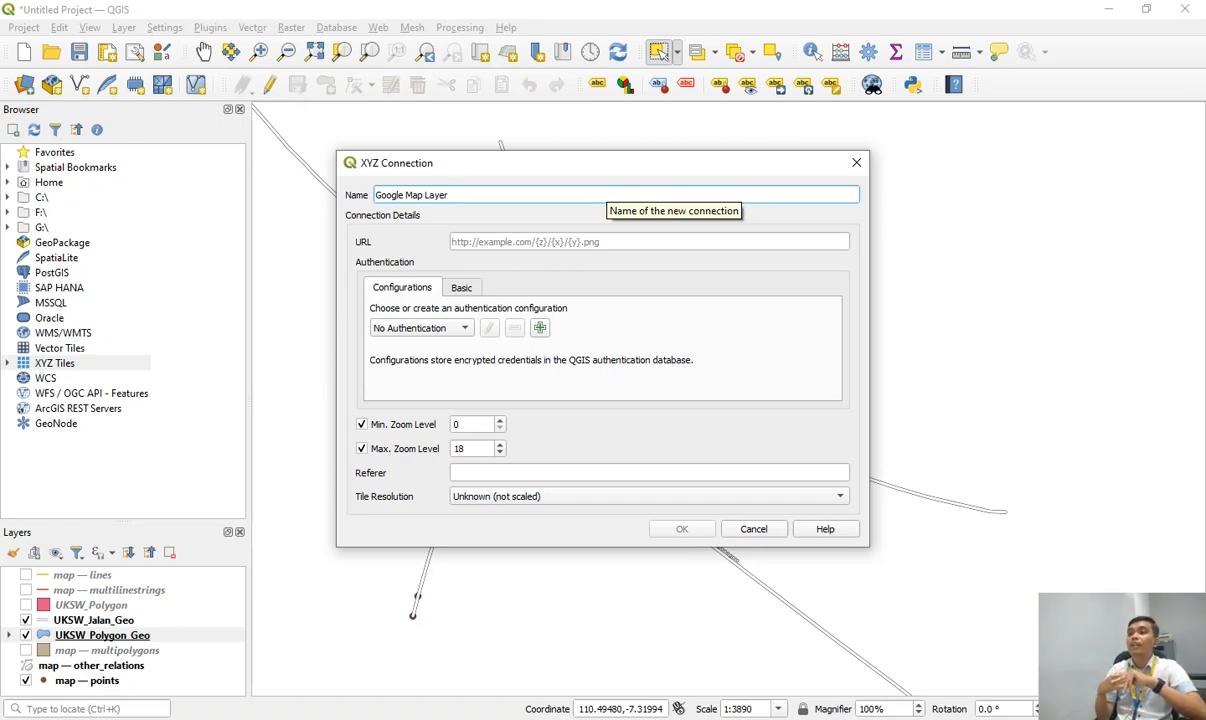
{"action": "key", "text": "Tab"}
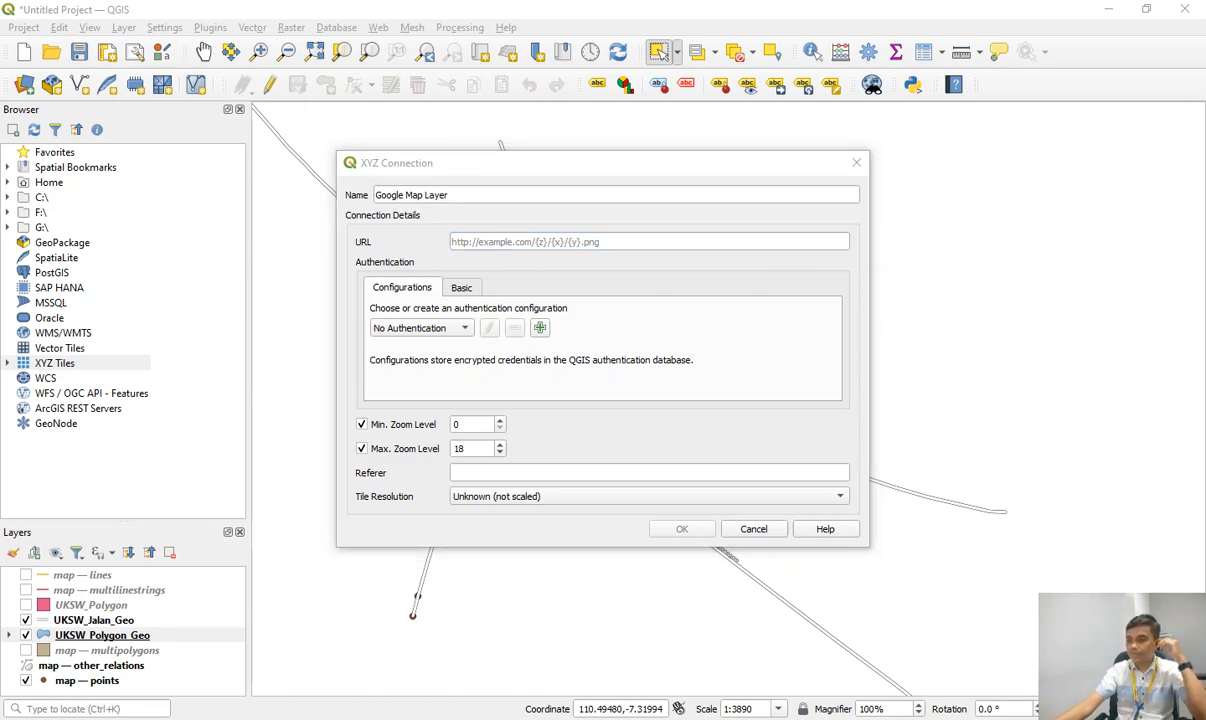
Switch to Chrome and search Google in a new tab for "google maps base layer xyz tile".
{"action": "key", "text": "alt+Tab"}
{"action": "key", "text": "alt+Tab"}
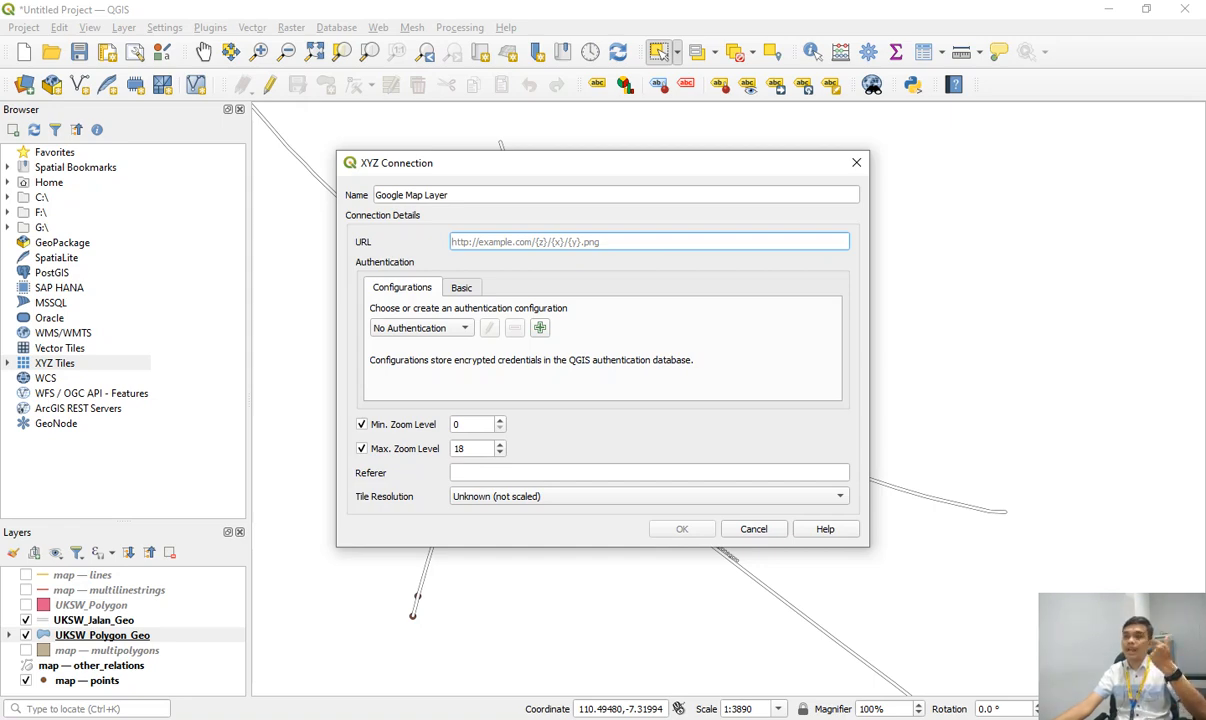
{"action": "key", "text": "alt+Tab"}
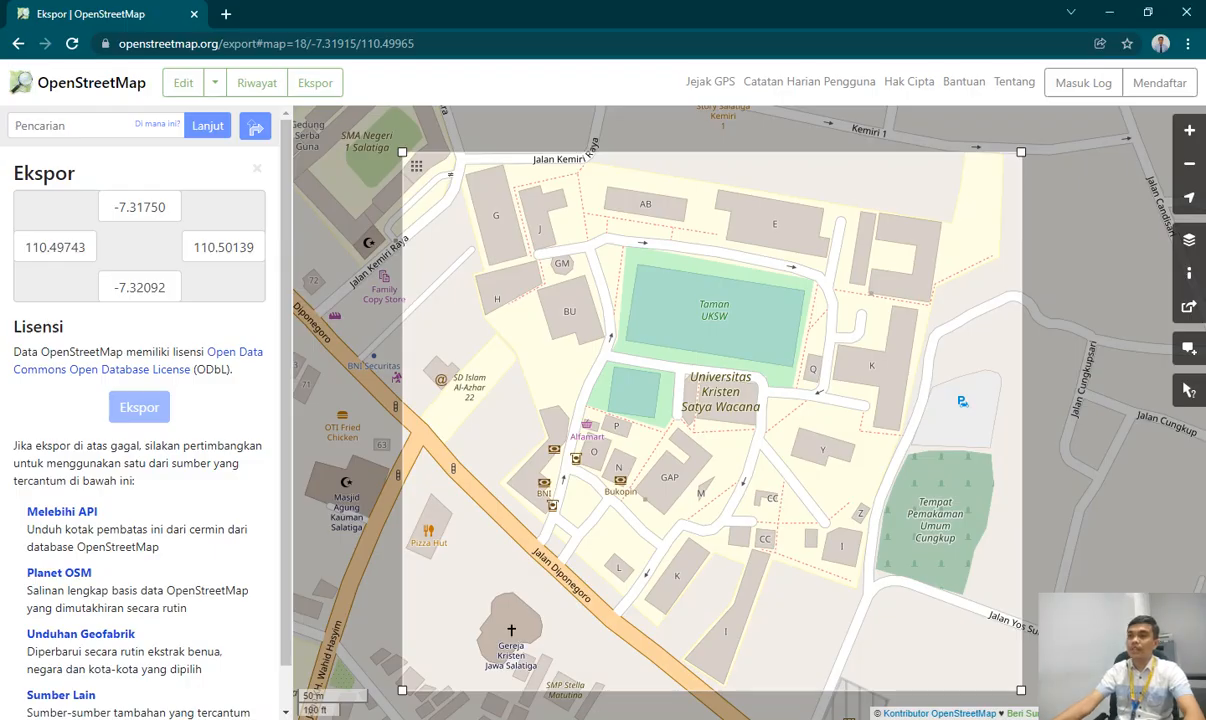
{"action": "left_click", "coordinate": [225, 14]}
{"action": "left_click", "coordinate": [500, 323]}
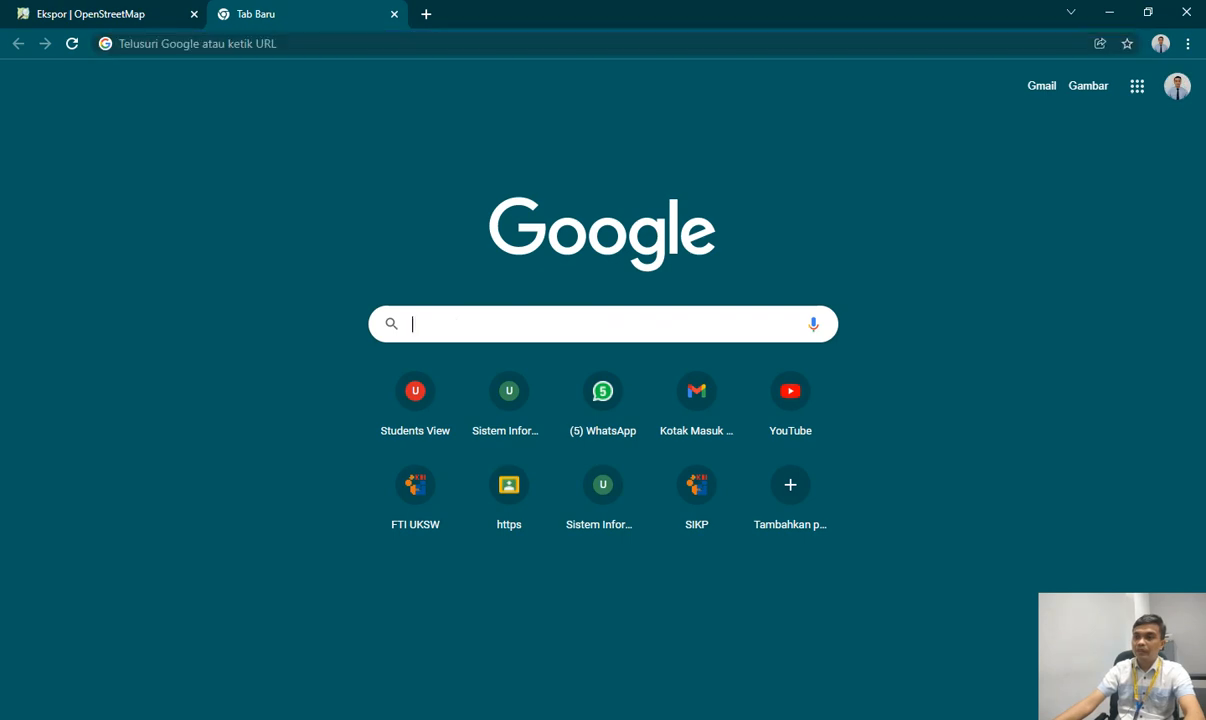
{"action": "type", "text": "goo"}
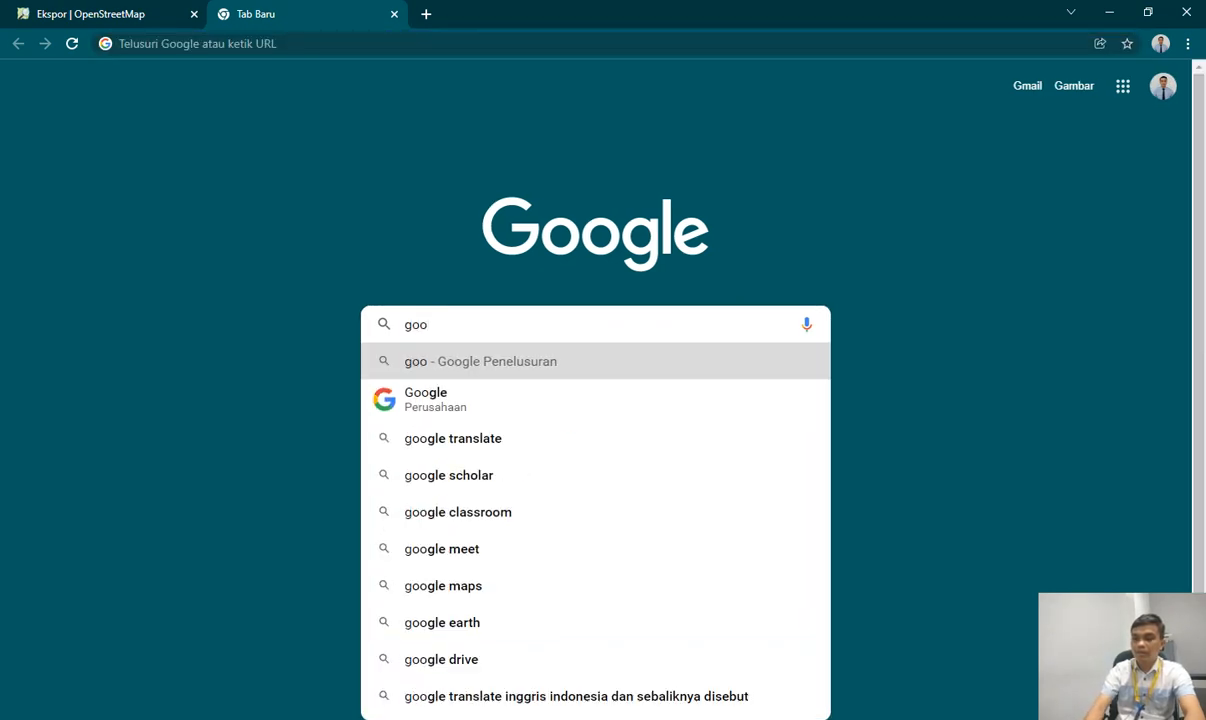
{"action": "type", "text": "gle ma"}
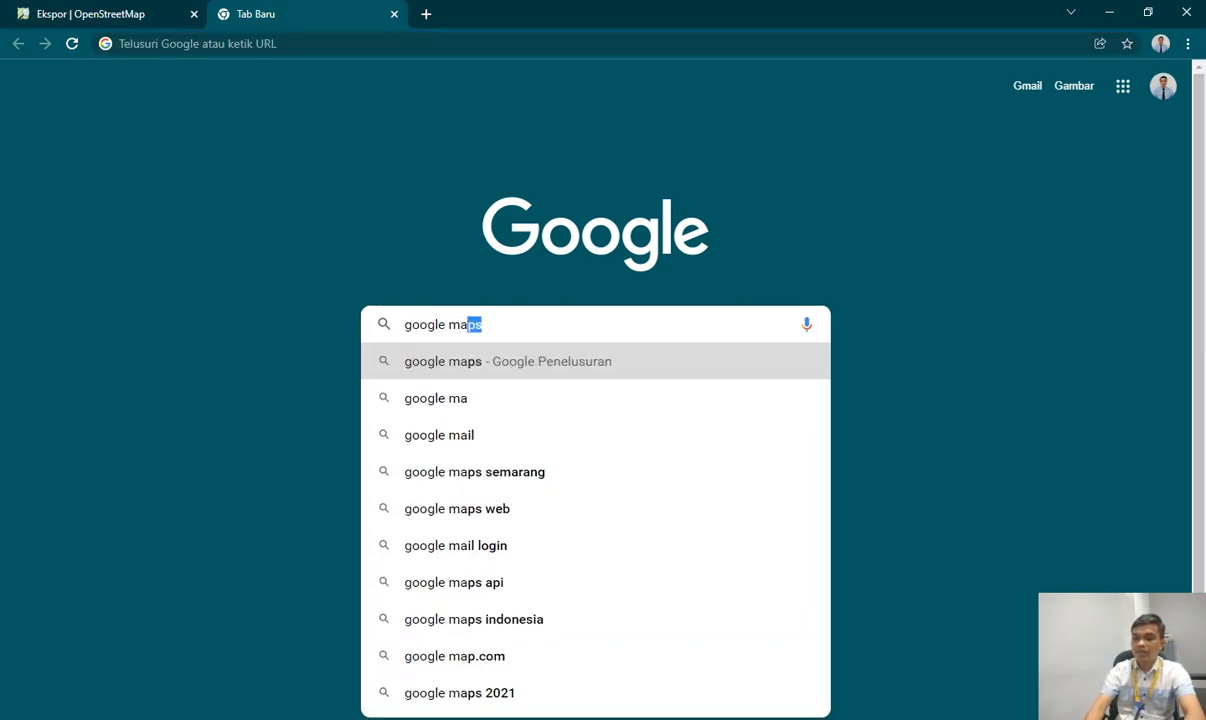
{"action": "type", "text": "ps "}
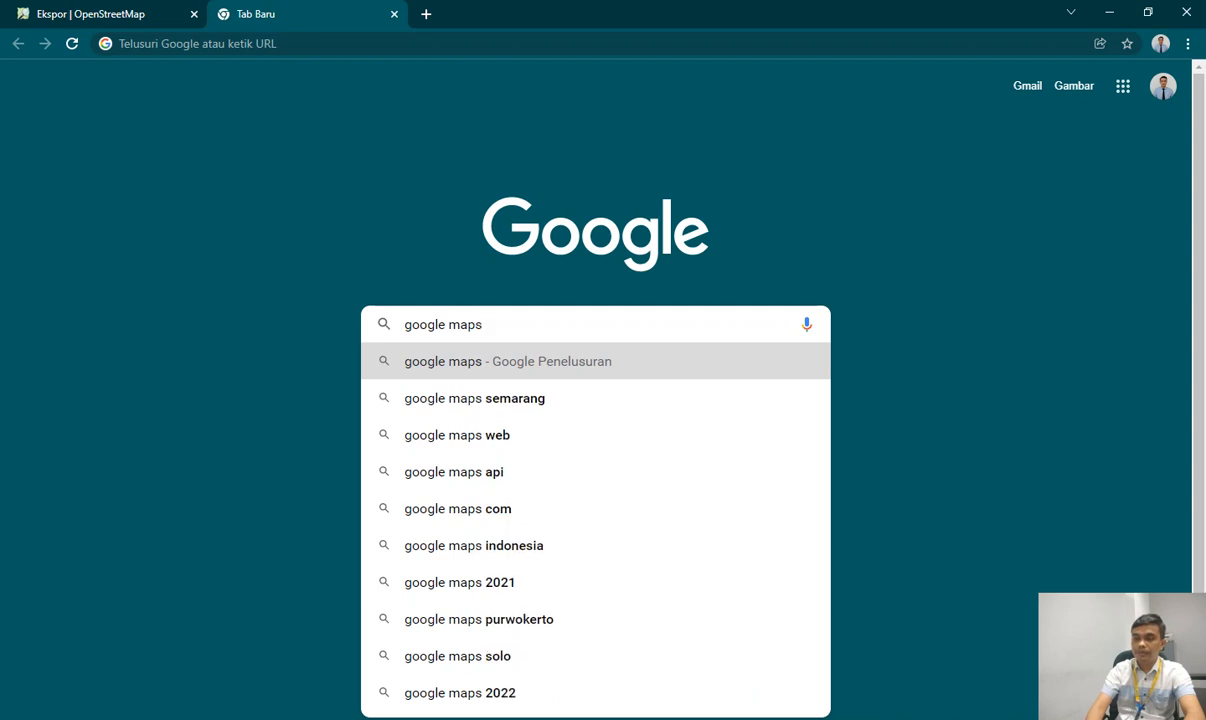
{"action": "type", "text": "base"}
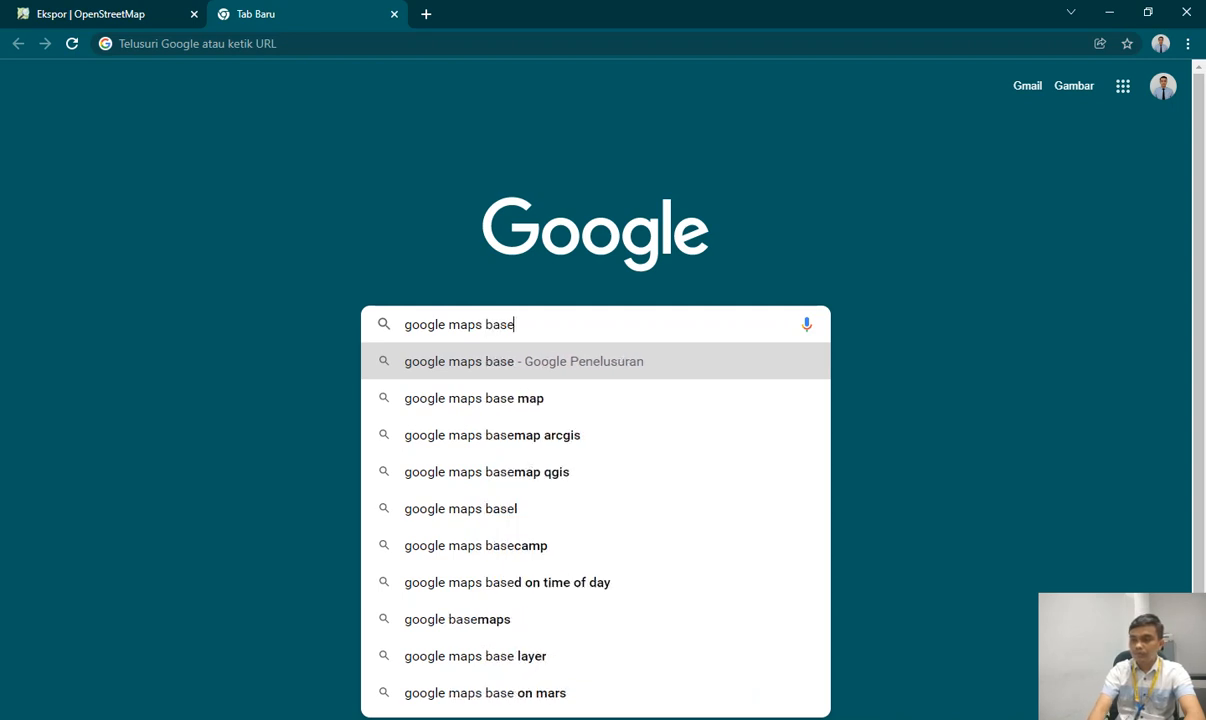
{"action": "type", "text": " layer"}
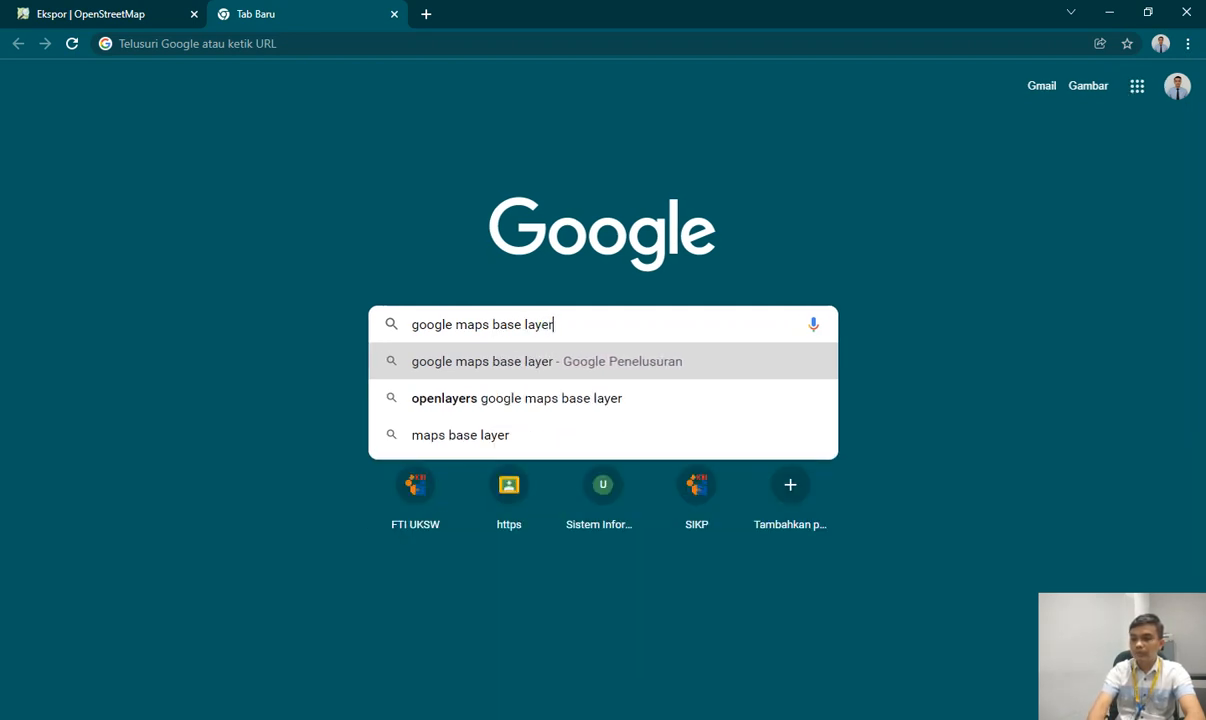
{"action": "type", "text": " xyz"}
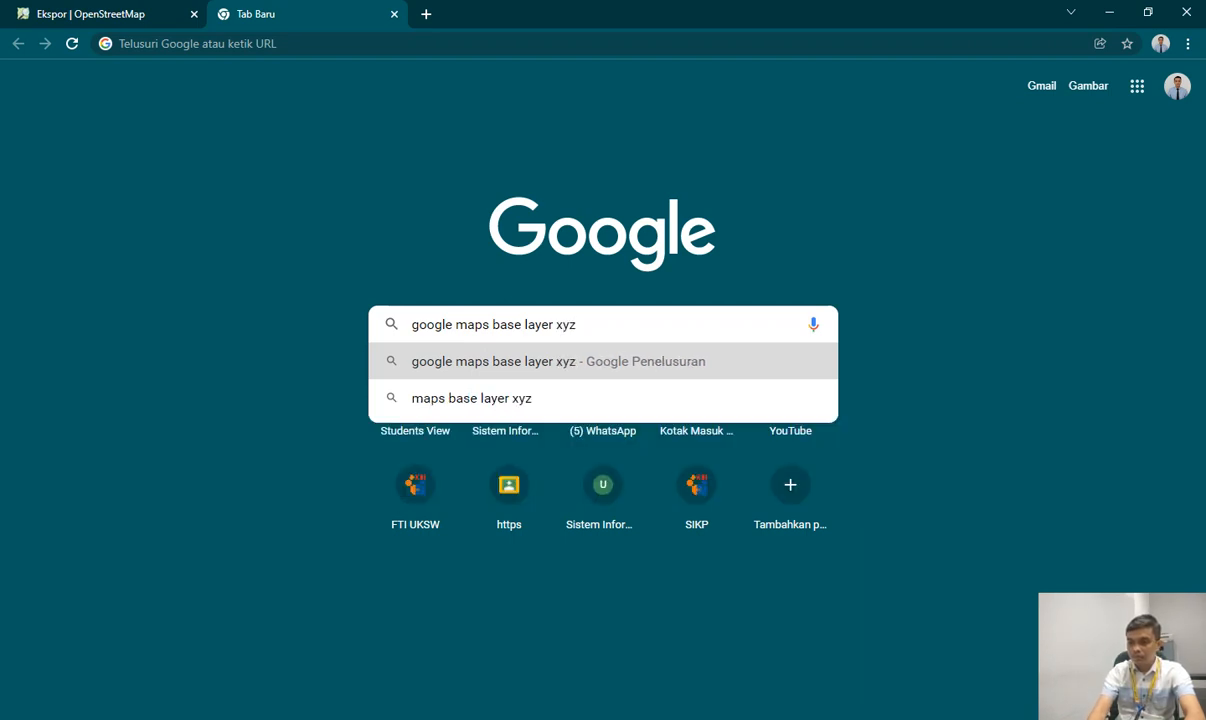
{"action": "type", "text": " t"}
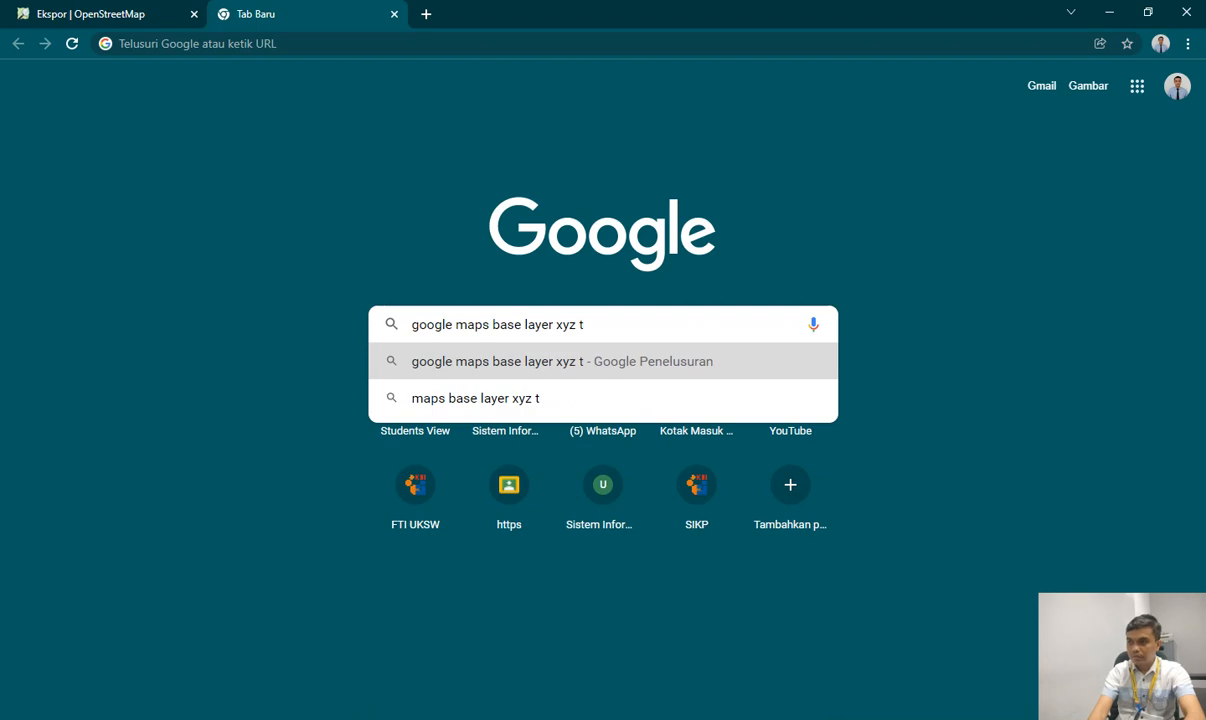
{"action": "type", "text": "ile"}
{"action": "key", "text": "Return"}
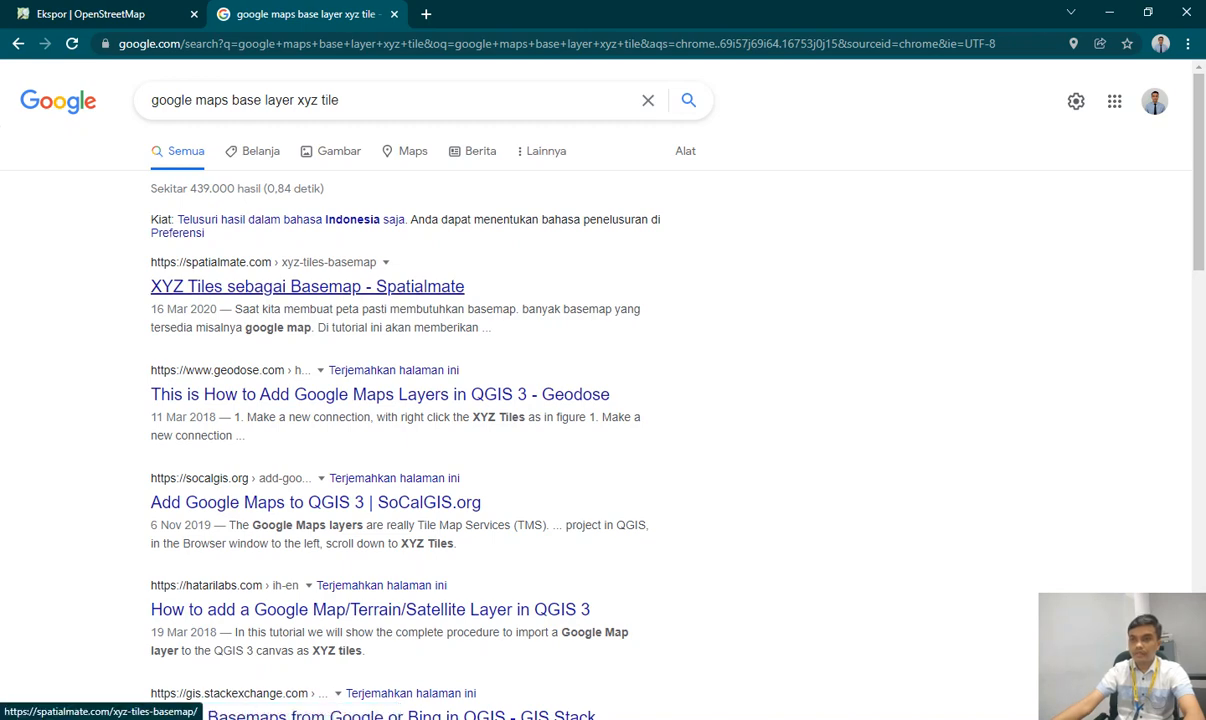
Open the Spatialmate result "XYZ Tiles sebagai Basemap" in a new tab and bring that tab forward.
{"action": "right_click", "coordinate": [253, 286]}
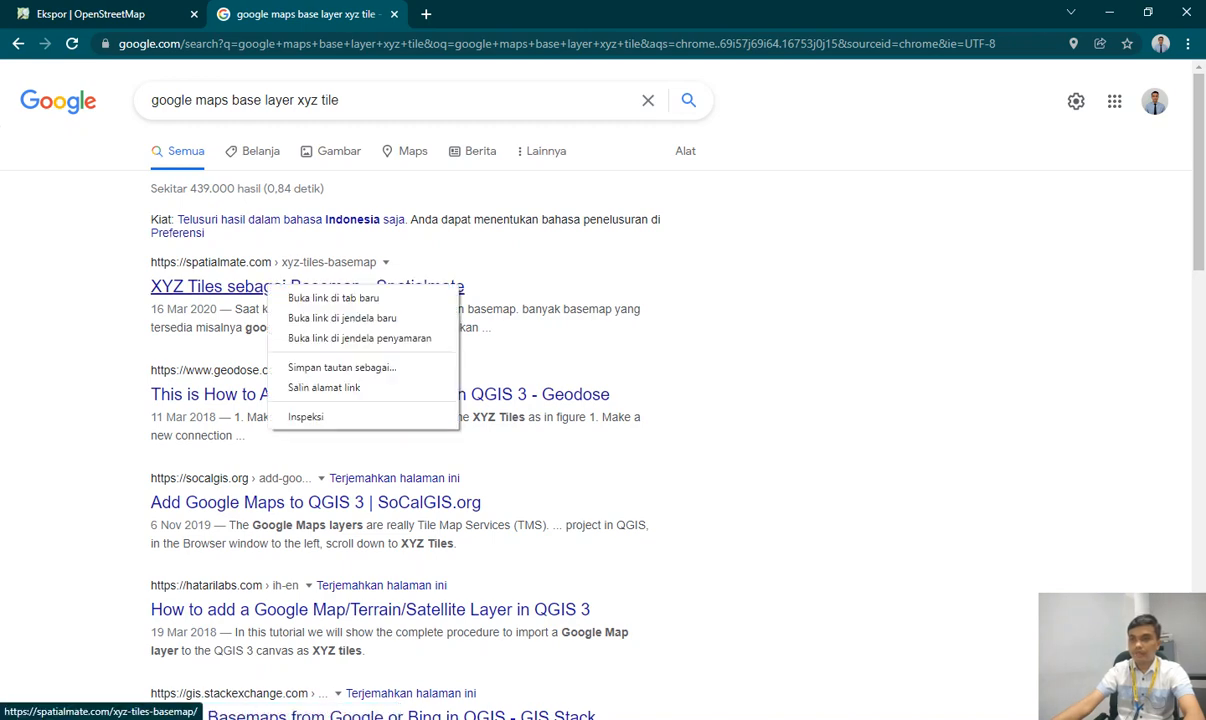
{"action": "left_click", "coordinate": [290, 299]}
{"action": "left_click", "coordinate": [470, 14]}
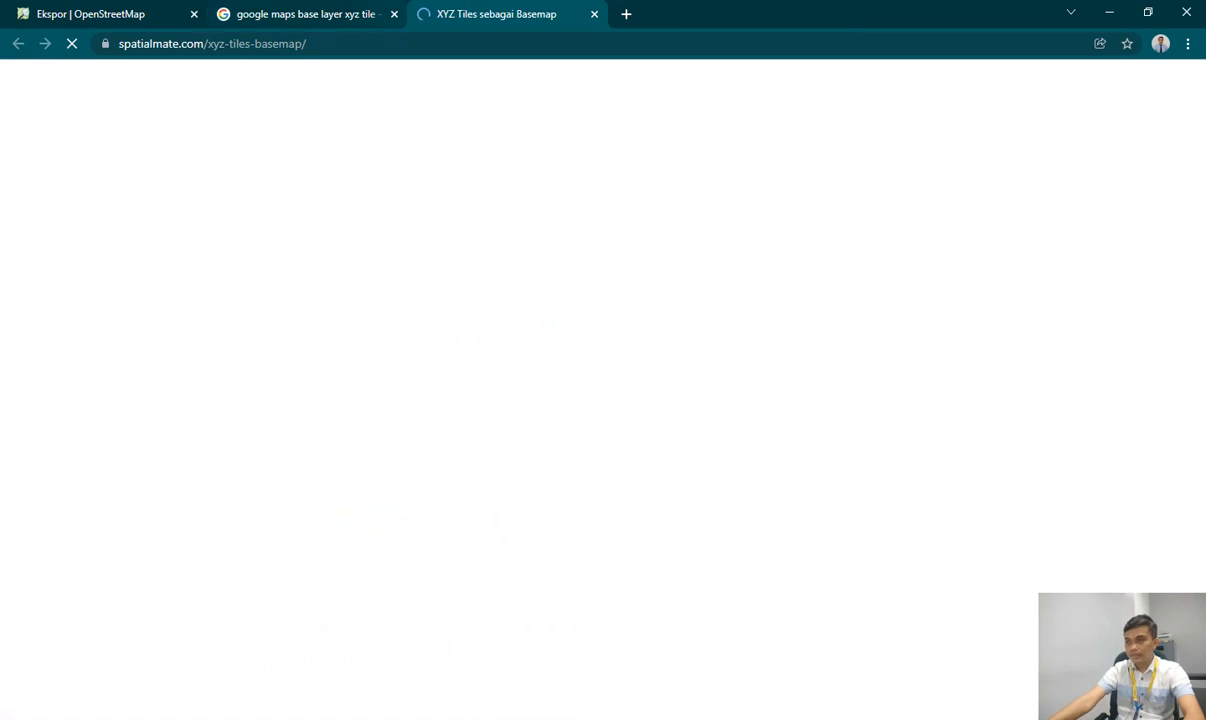
Look through the Spatialmate article for the XYZ connection example and the list of usable Google tile URLs.
{"action": "scroll", "coordinate": [596, 416], "scroll_direction": "down", "scroll_amount": 2}
{"action": "scroll", "coordinate": [596, 416], "scroll_direction": "down", "scroll_amount": 7}
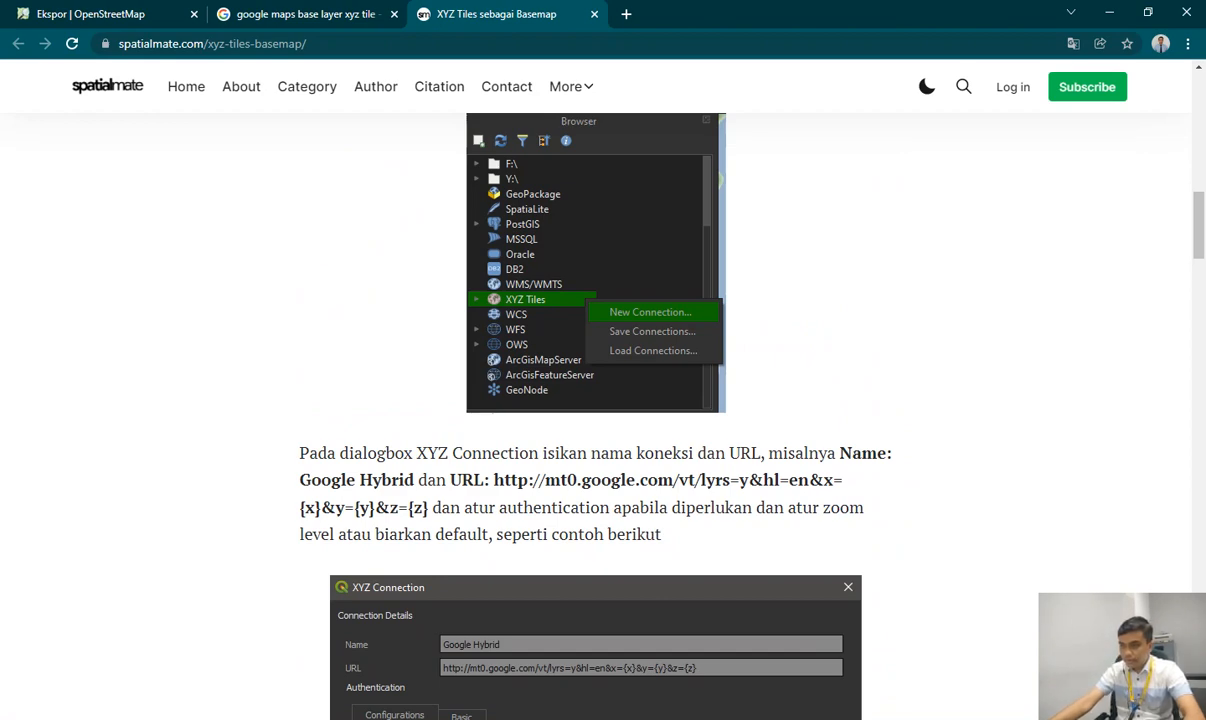
{"action": "scroll", "coordinate": [596, 416], "scroll_direction": "down", "scroll_amount": 1}
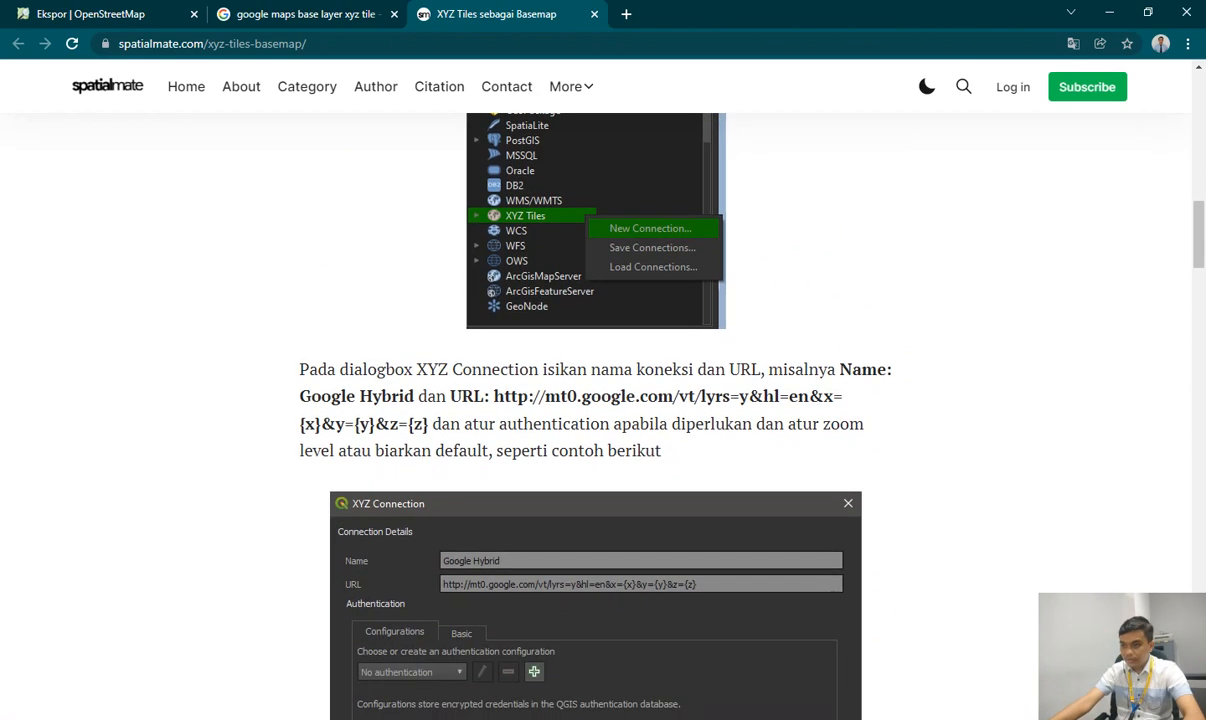
{"action": "left_click_drag", "start_coordinate": [493, 397], "coordinate": [561, 397]}
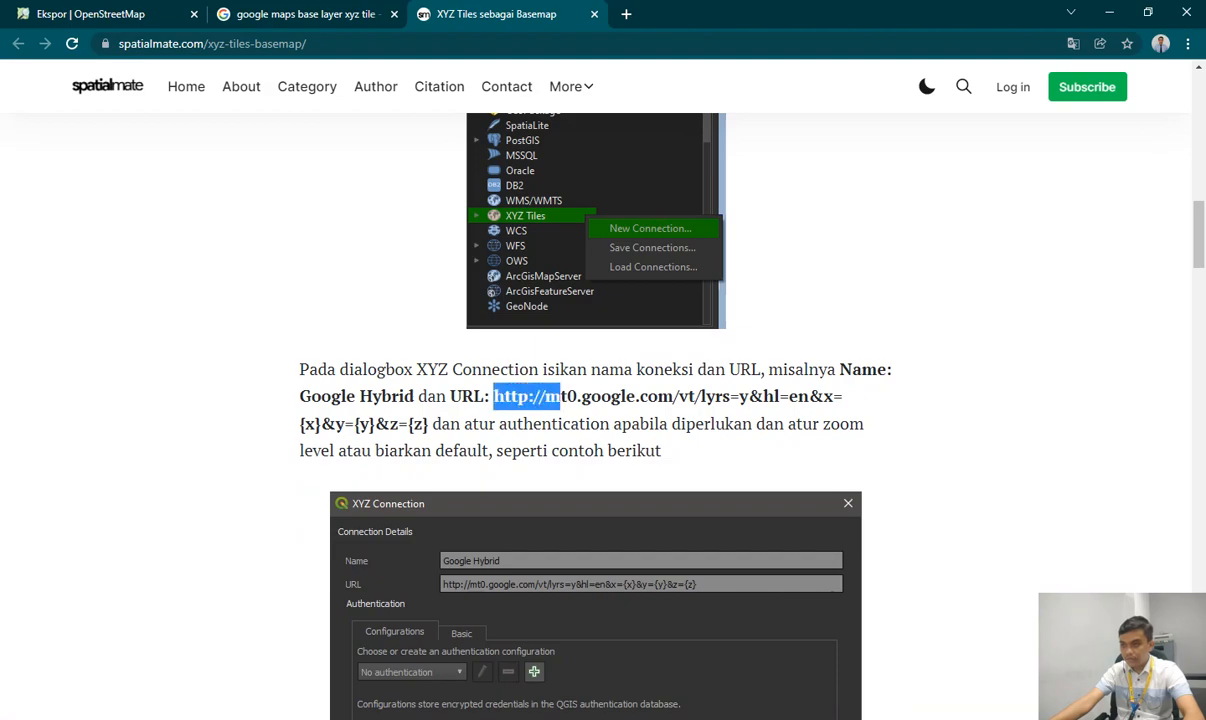
{"action": "scroll", "coordinate": [596, 416], "scroll_direction": "down", "scroll_amount": 12}
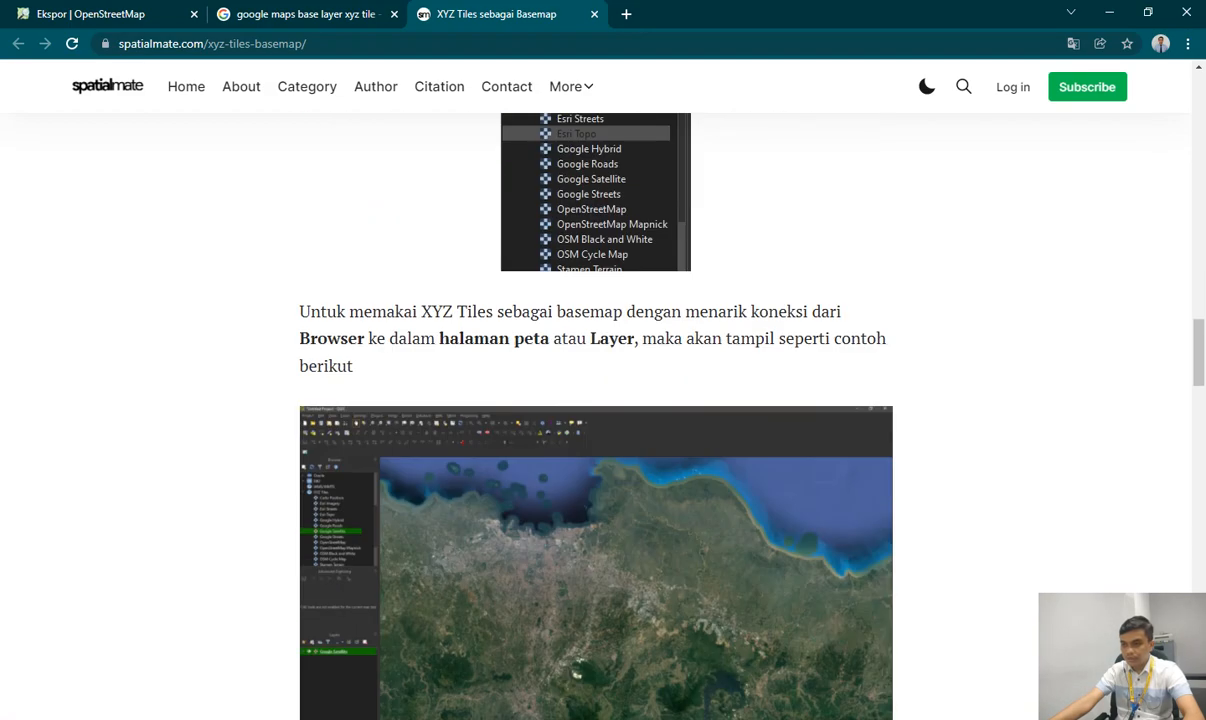
{"action": "scroll", "coordinate": [596, 416], "scroll_direction": "down", "scroll_amount": 2}
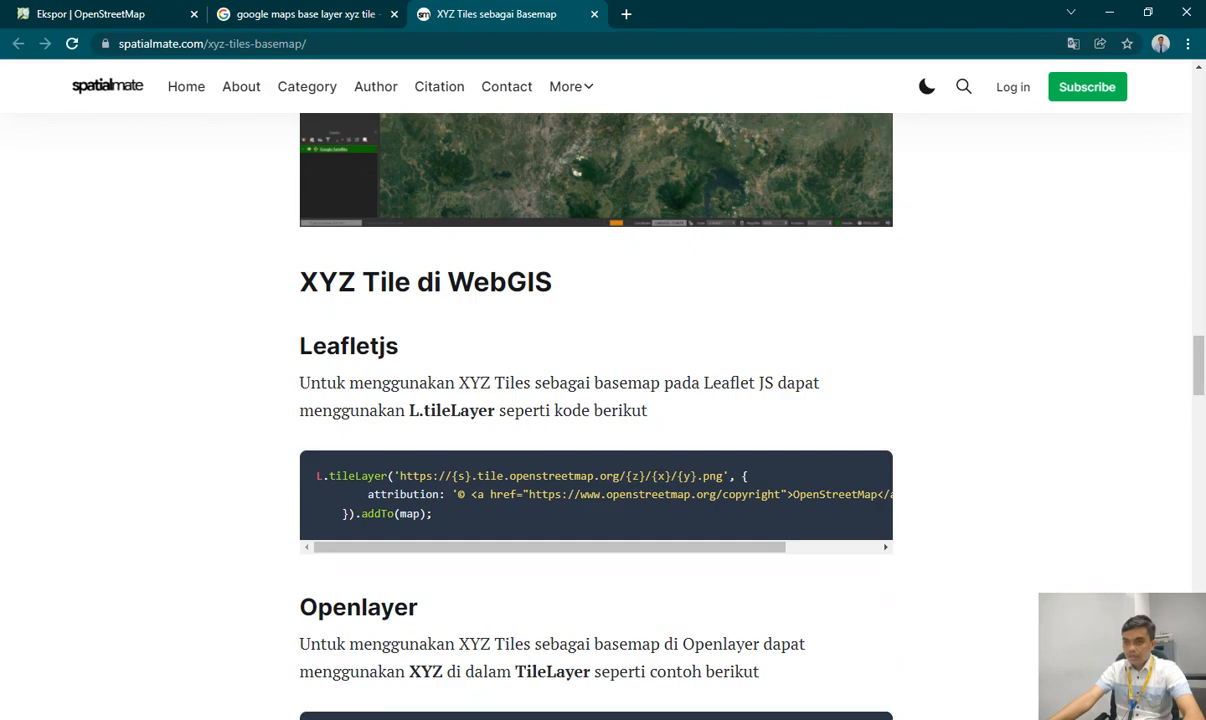
{"action": "scroll", "coordinate": [596, 416], "scroll_direction": "down", "scroll_amount": 10}
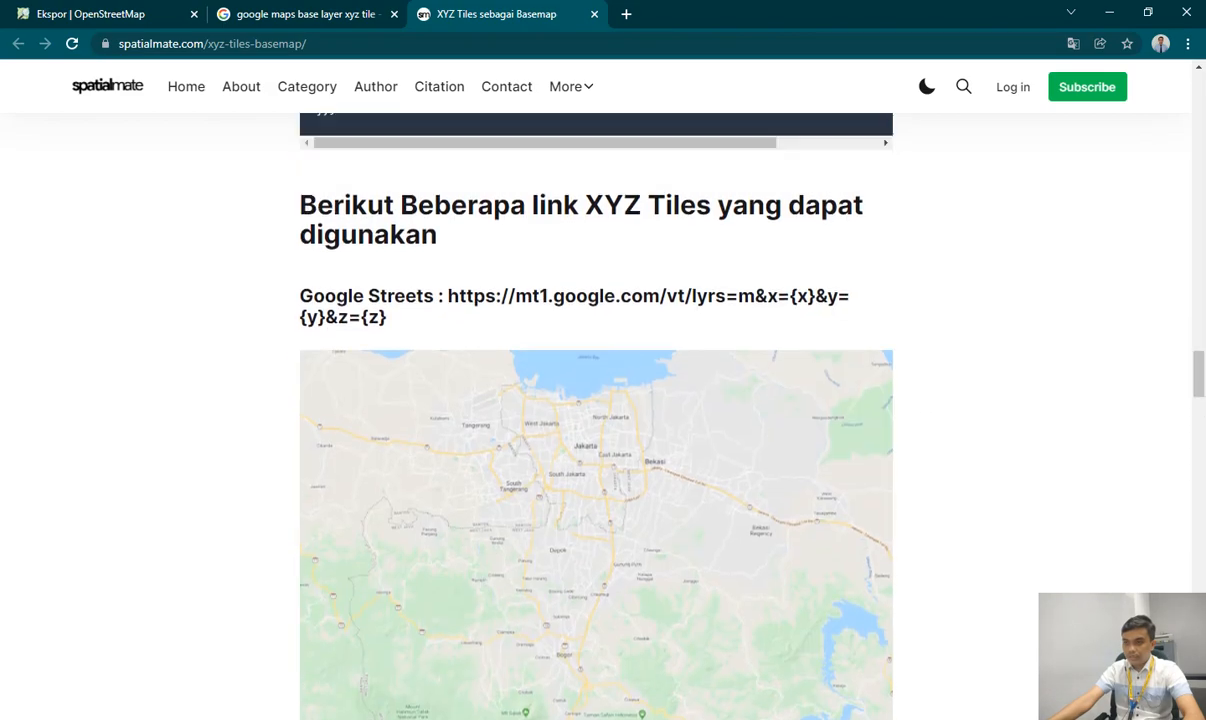
{"action": "scroll", "coordinate": [596, 416], "scroll_direction": "up", "scroll_amount": 15}
{"action": "scroll", "coordinate": [596, 416], "scroll_direction": "down", "scroll_amount": 10}
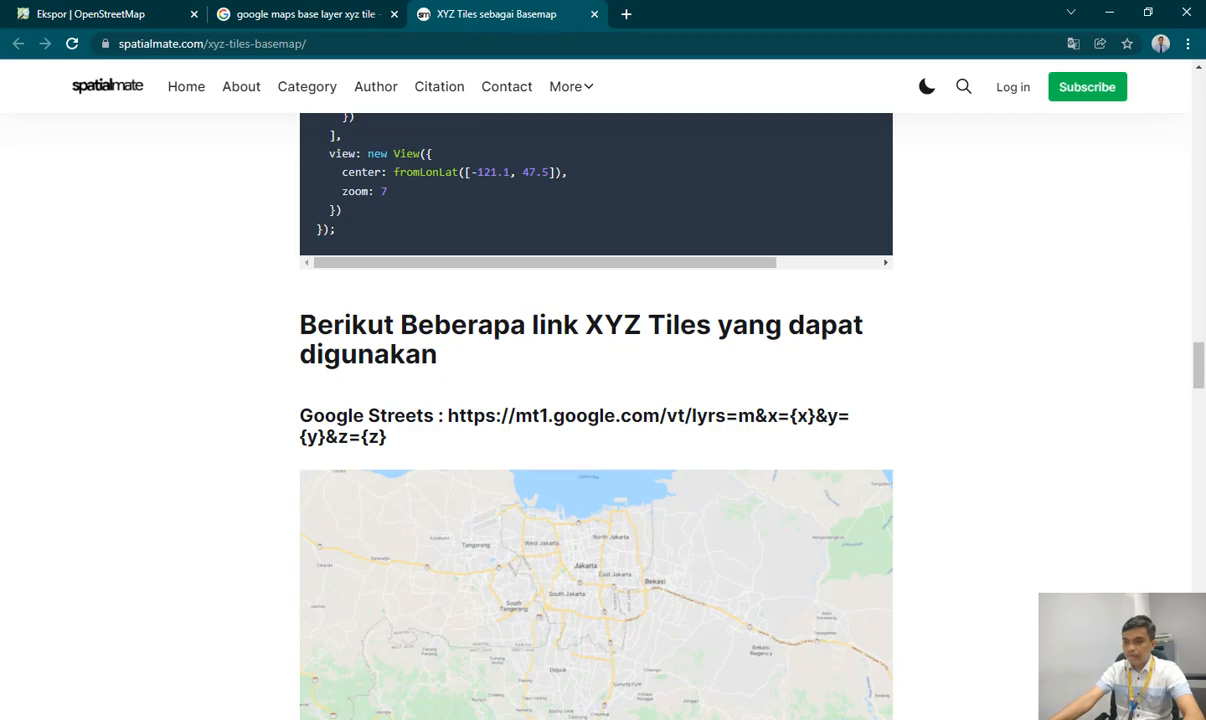
{"action": "scroll", "coordinate": [596, 416], "scroll_direction": "up", "scroll_amount": 20}
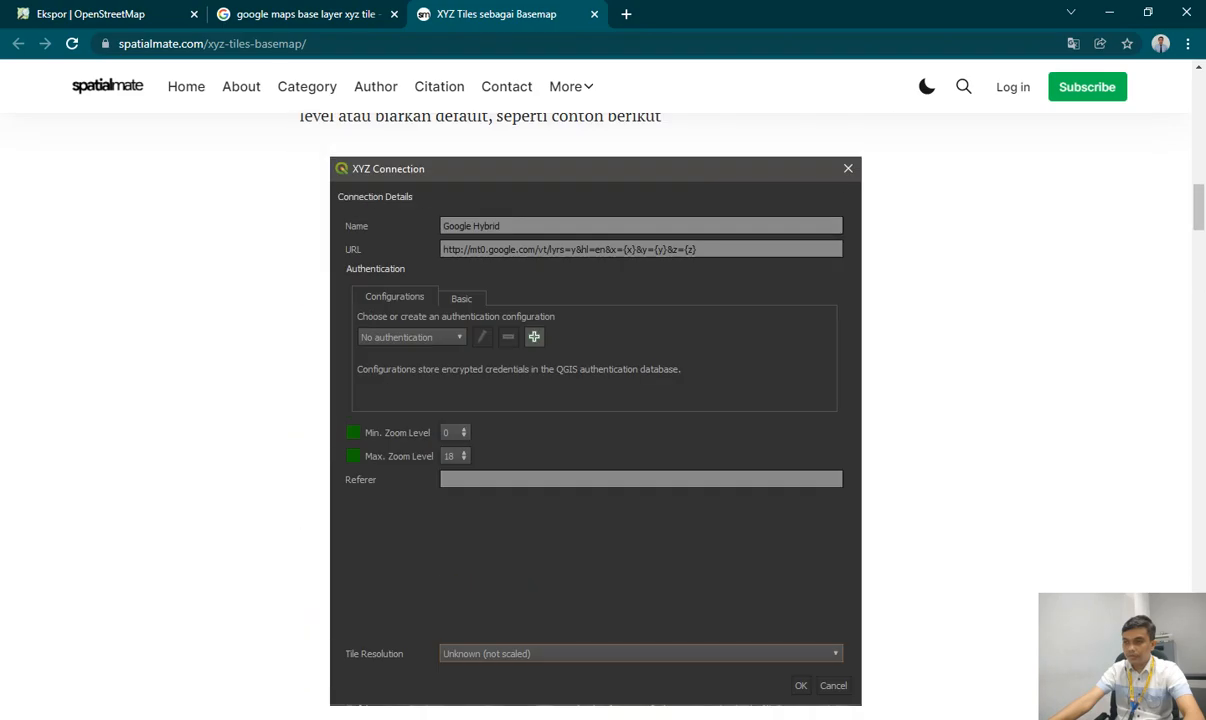
{"action": "left_click_drag", "start_coordinate": [493, 564], "coordinate": [560, 564]}
{"action": "left_click", "coordinate": [560, 566]}
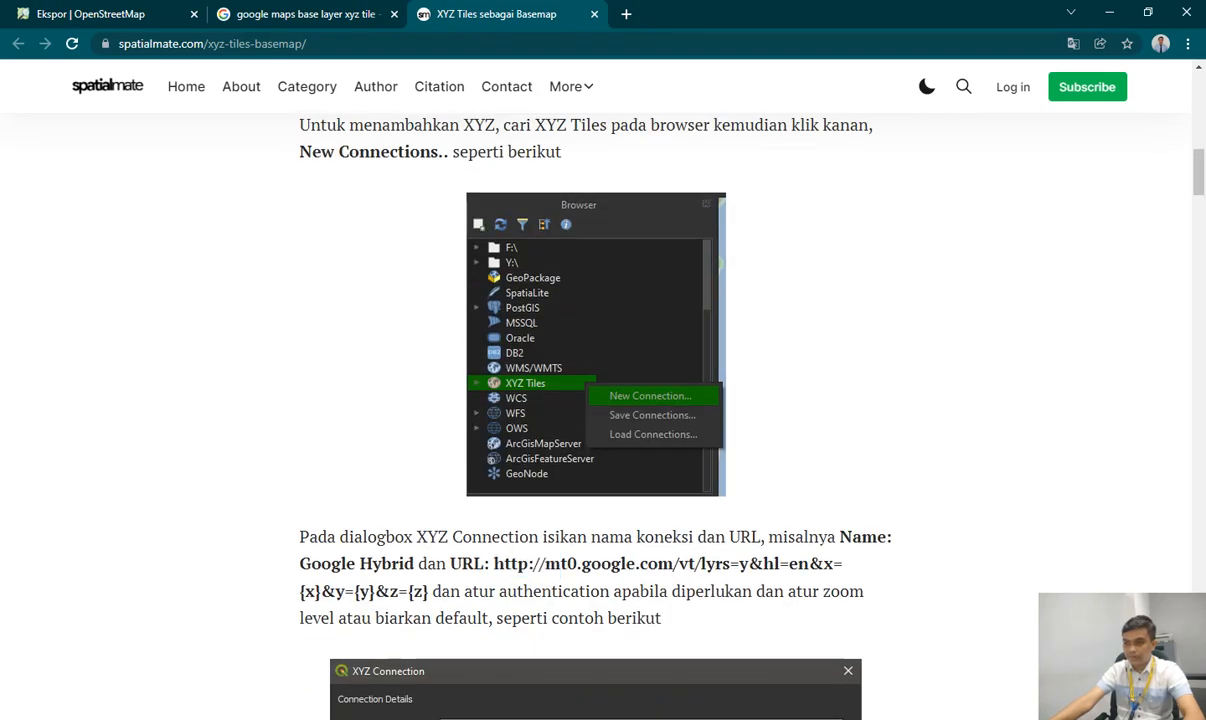
{"action": "left_click_drag", "start_coordinate": [493, 564], "coordinate": [428, 591]}
{"action": "key", "text": "ctrl+c"}
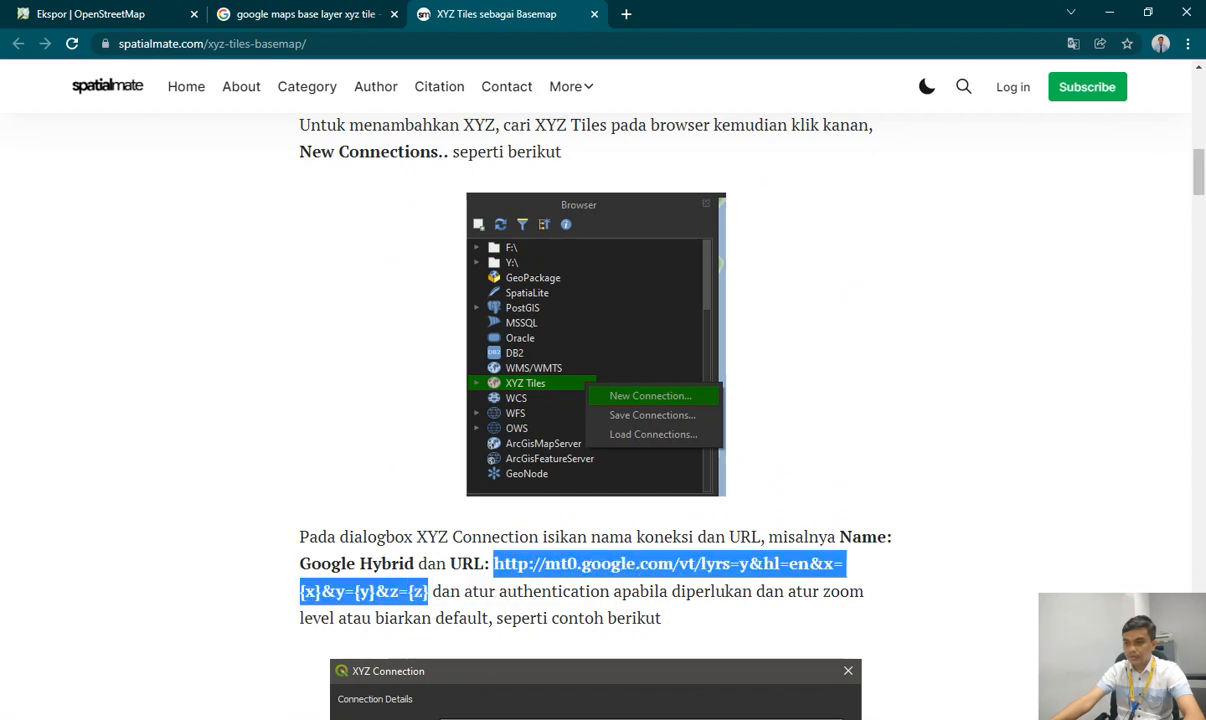
{"action": "right_click", "coordinate": [573, 564]}
{"action": "left_click", "coordinate": [600, 574]}
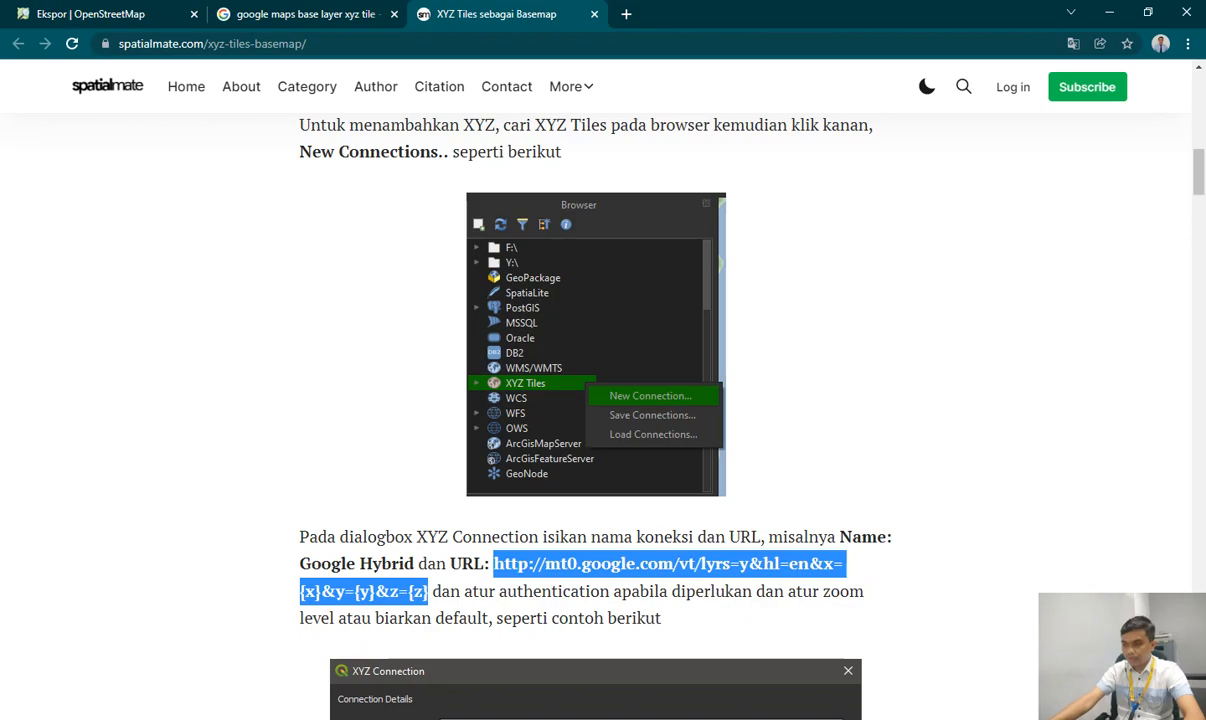
Switch to the QGIS XYZ Connection dialog, paste the copied URL into the Google Map Layer connection and save it.
{"action": "mouse_move", "coordinate": [842, 719]}
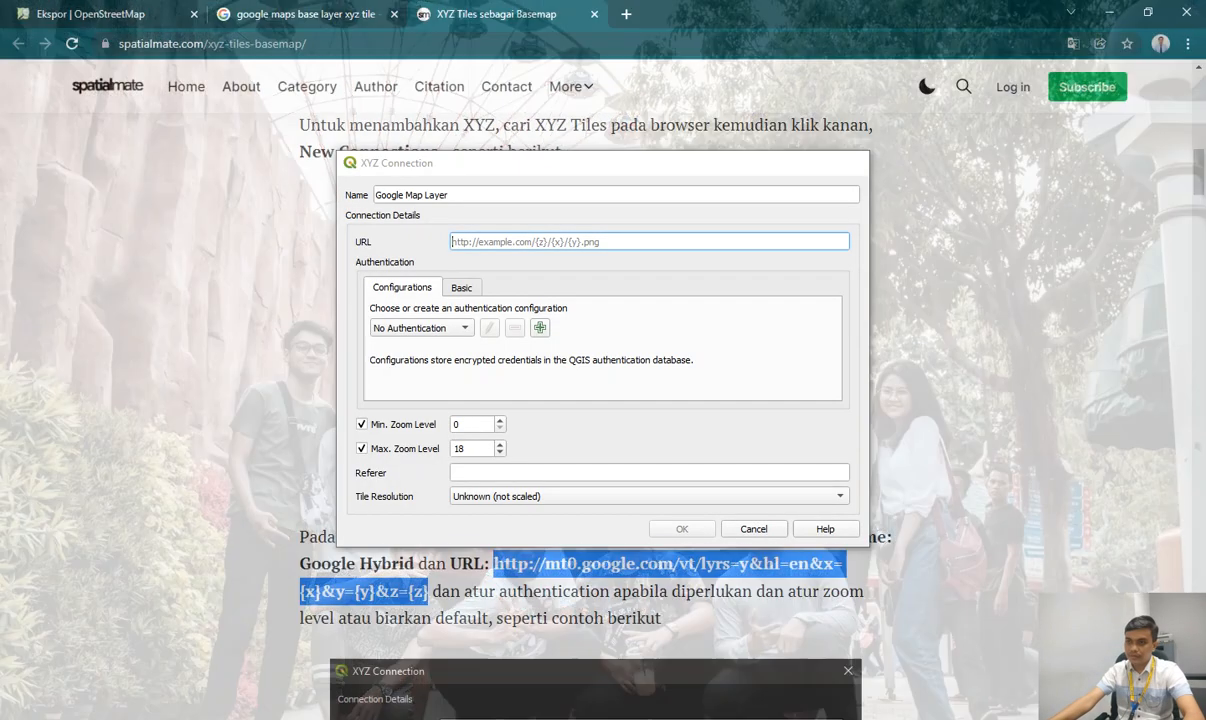
{"action": "left_click", "coordinate": [933, 655]}
{"action": "key", "text": "ctrl+v"}
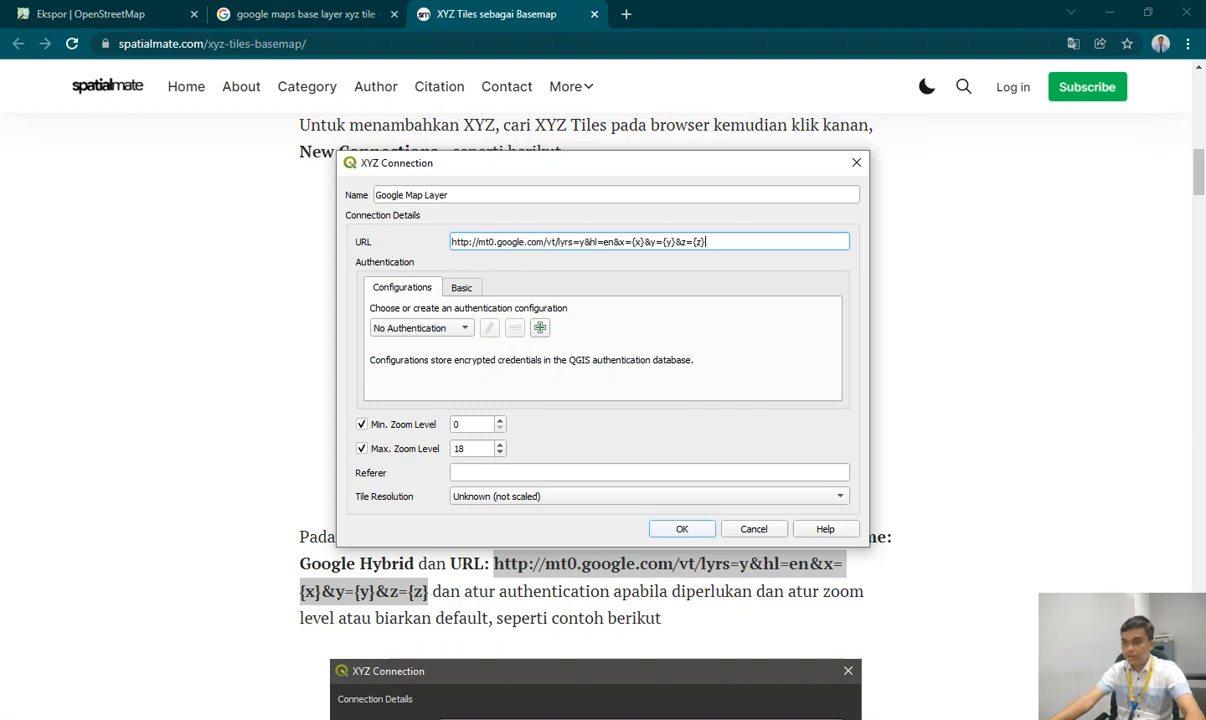
{"action": "key", "text": "Return"}
{"action": "key", "text": "alt+Tab"}
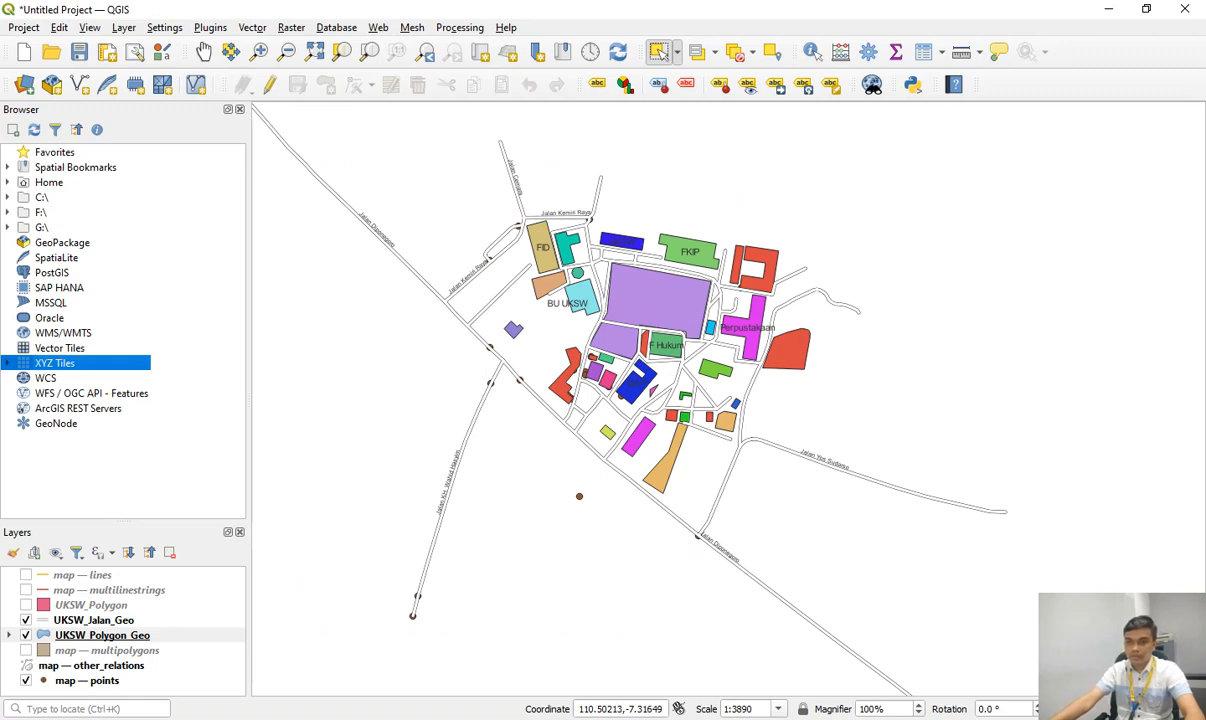
Expand the XYZ Tiles connections and add both Google Map Layer and OpenStreetMap to the project as layers.
{"action": "key", "text": "Right"}
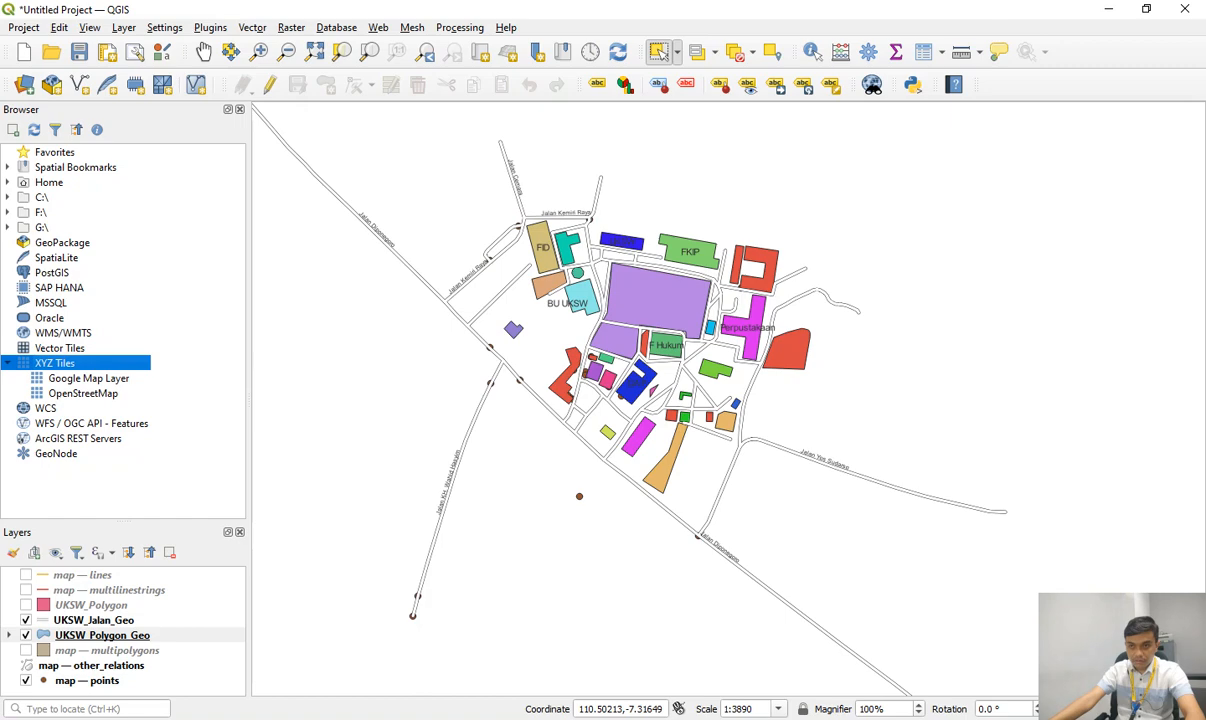
{"action": "left_click", "coordinate": [88, 378]}
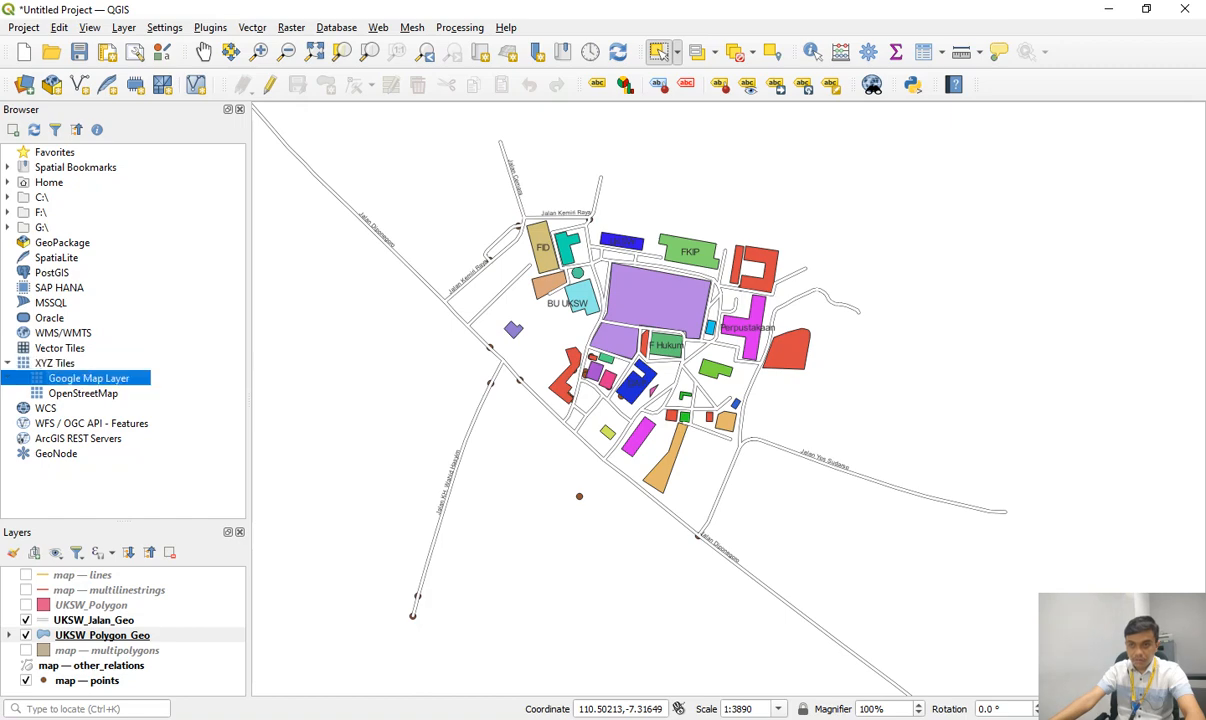
{"action": "left_click", "coordinate": [65, 362]}
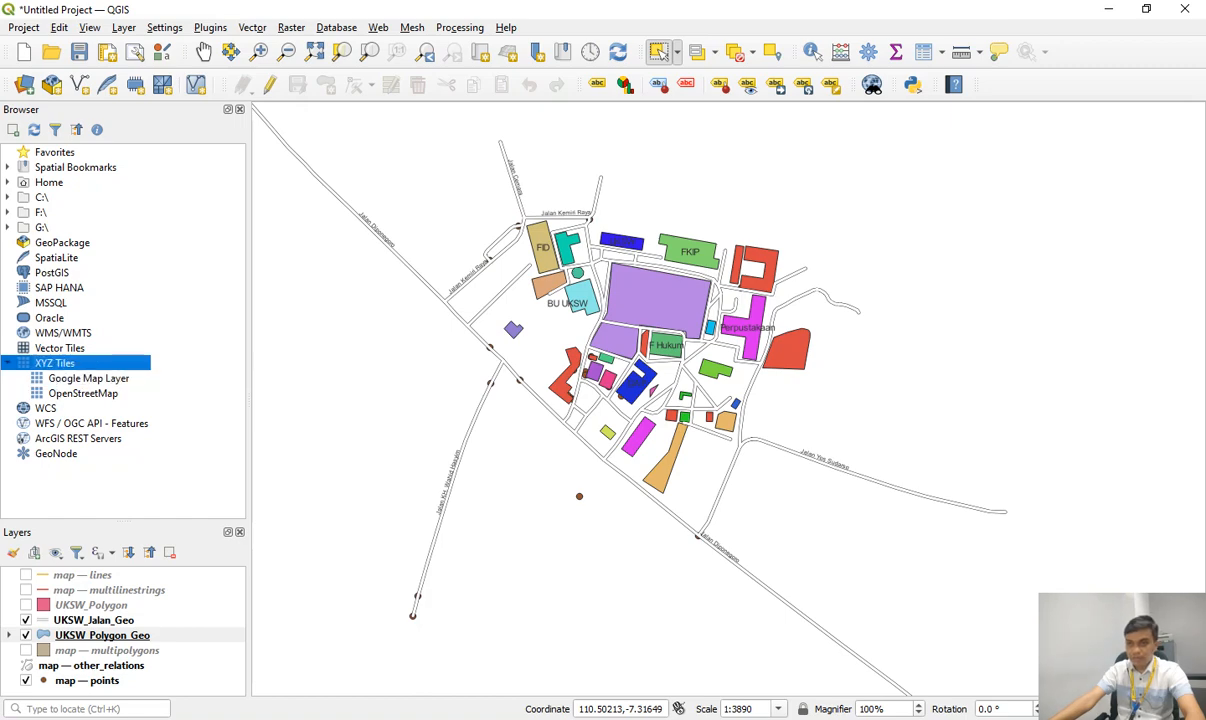
{"action": "right_click", "coordinate": [65, 360]}
{"action": "left_click", "coordinate": [54, 378]}
{"action": "double_click", "coordinate": [88, 378]}
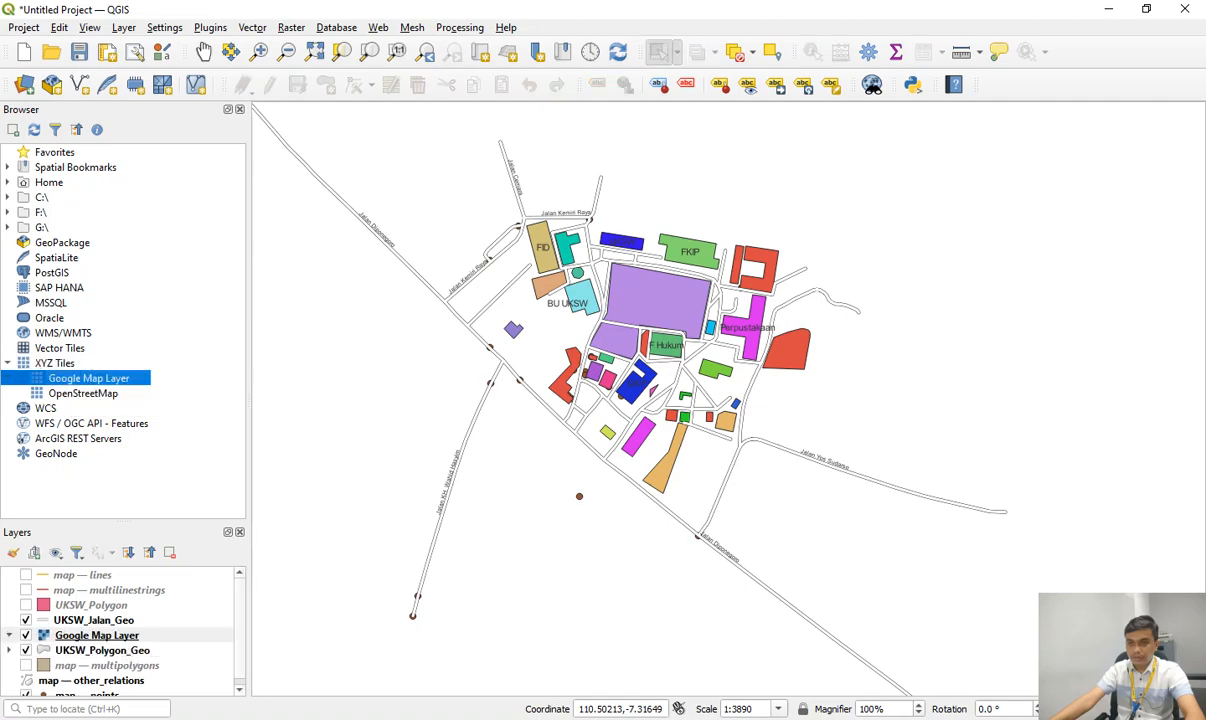
{"action": "double_click", "coordinate": [83, 393]}
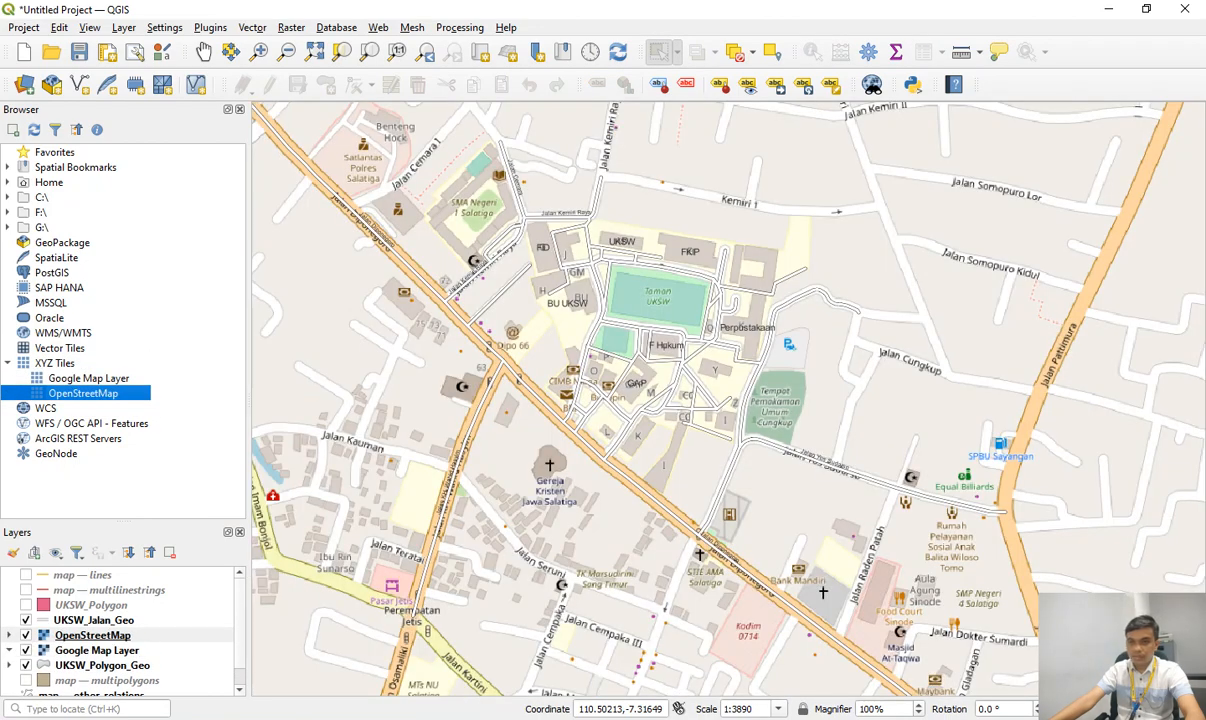
Create another XYZ Tiles connection named Google Map UKSW using the same copied Google Hybrid URL.
{"action": "right_click", "coordinate": [49, 362]}
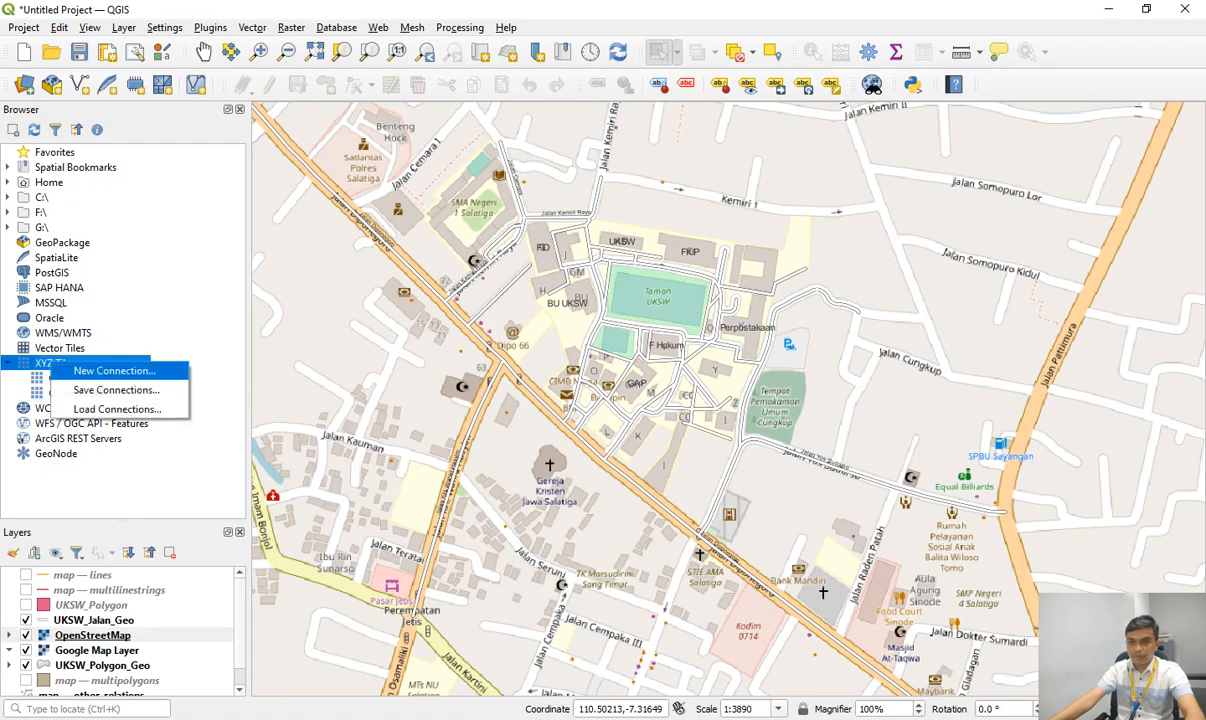
{"action": "left_click", "coordinate": [110, 370]}
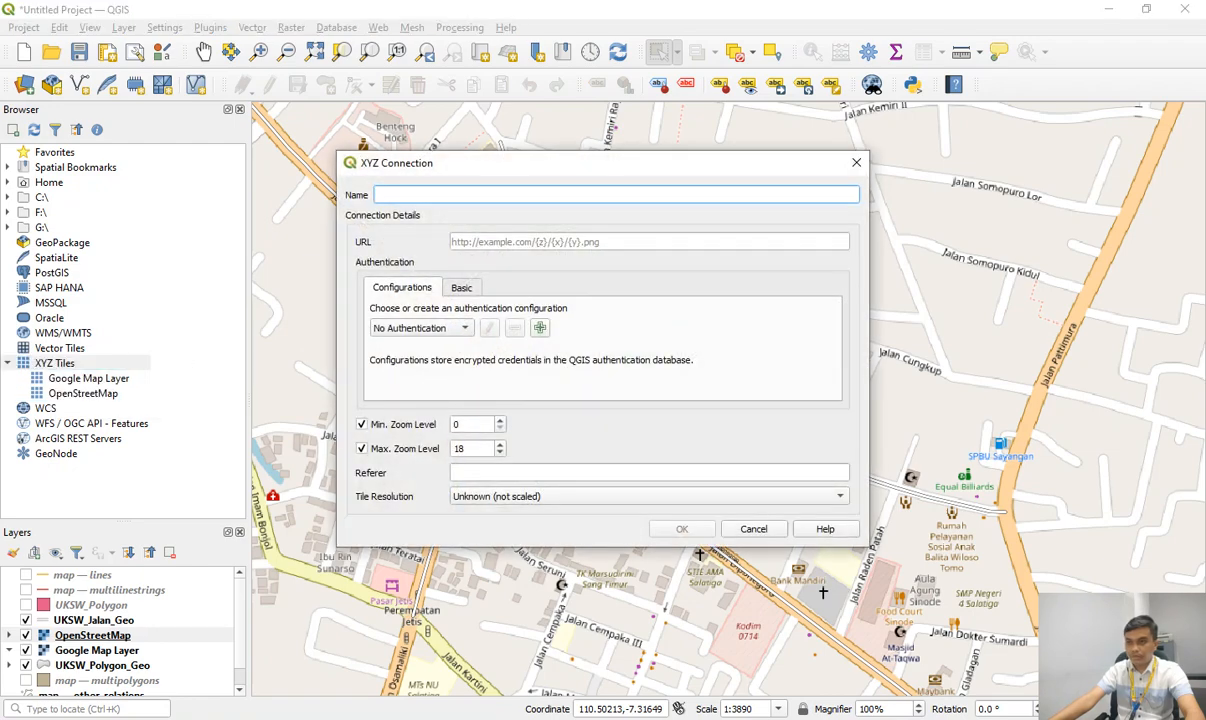
{"action": "left_click", "coordinate": [560, 242]}
{"action": "key", "text": "ctrl+v"}
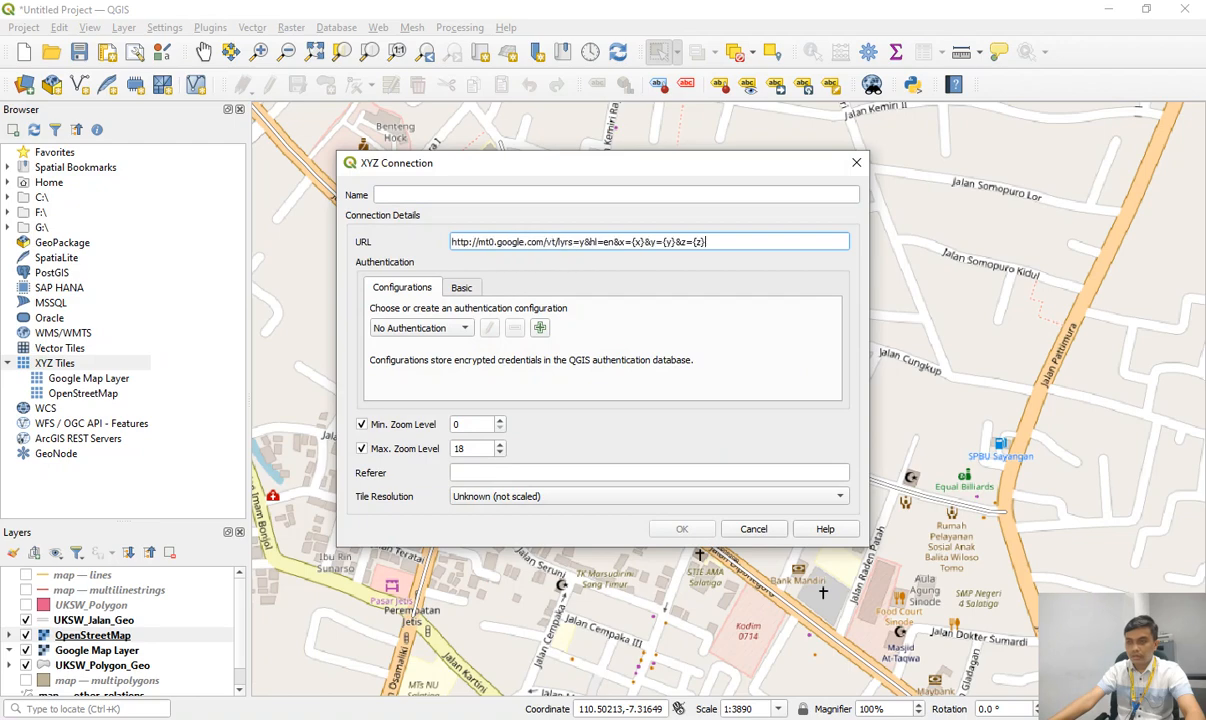
{"action": "left_click", "coordinate": [480, 195]}
{"action": "type", "text": "G"}
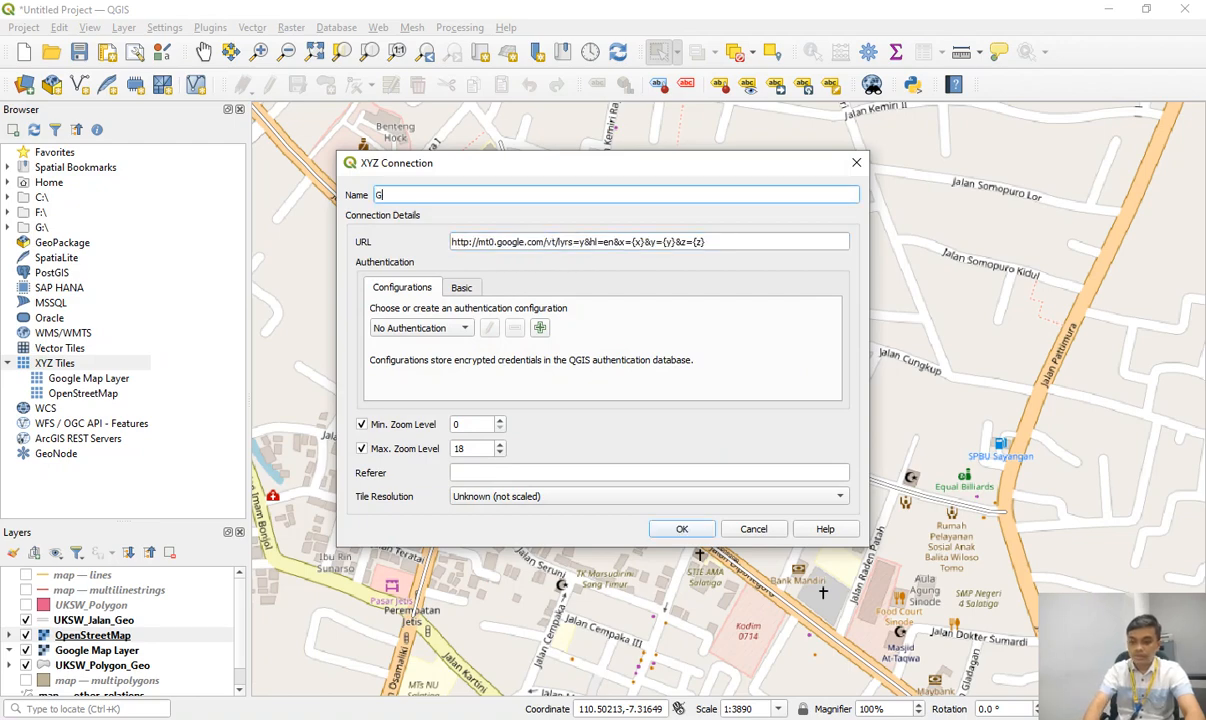
{"action": "type", "text": "oogle Map"}
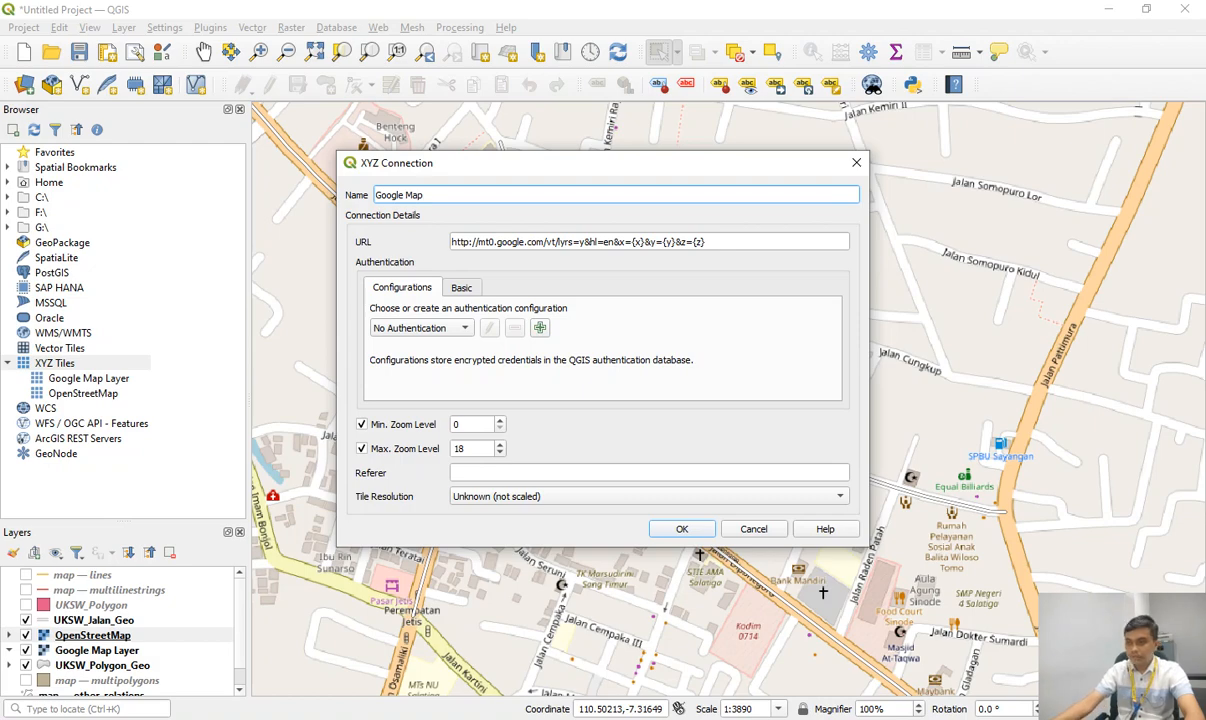
{"action": "type", "text": " UK"}
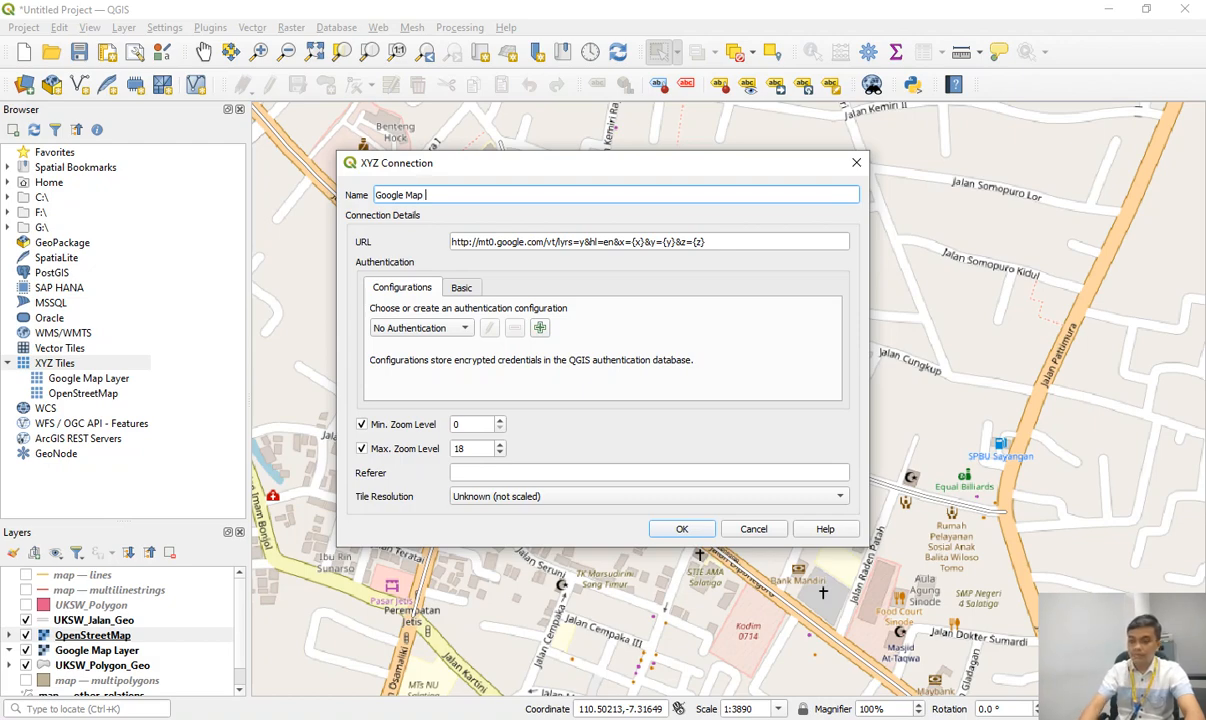
{"action": "type", "text": "SW"}
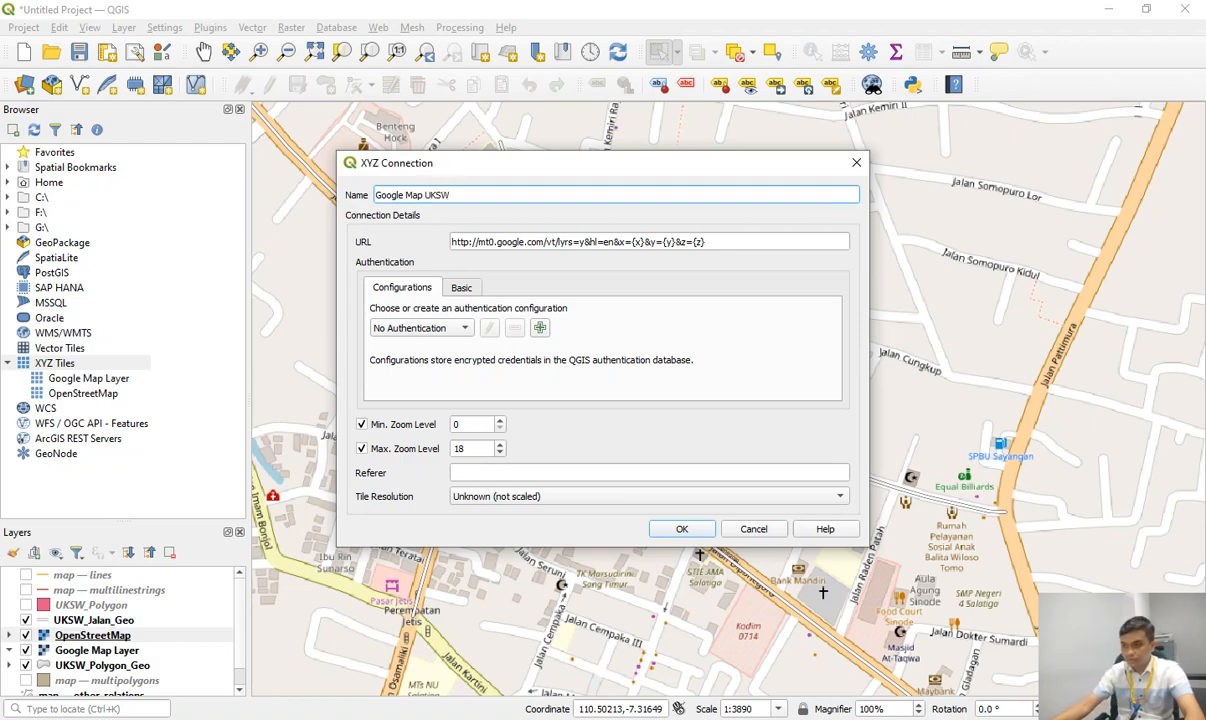
{"action": "key", "text": "Return"}
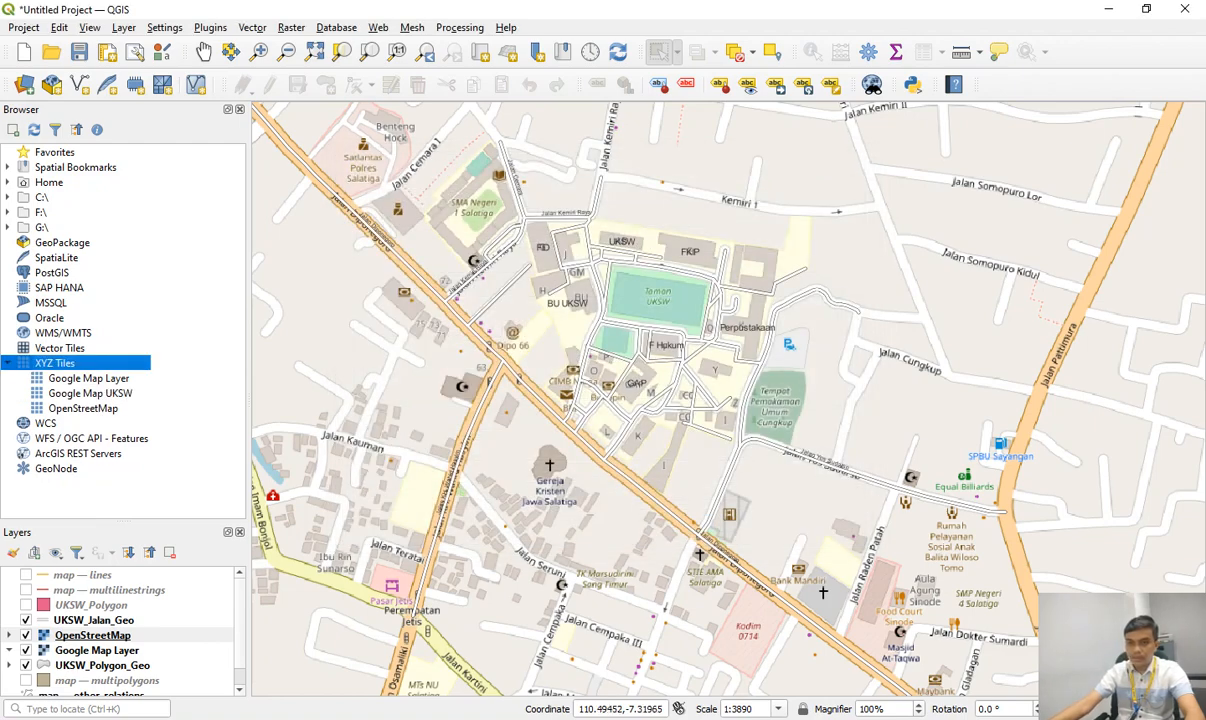
Hide the OpenStreetMap and Google Map Layer layers, and add Google Map UKSW to the map as a basemap.
{"action": "left_click", "coordinate": [26, 635]}
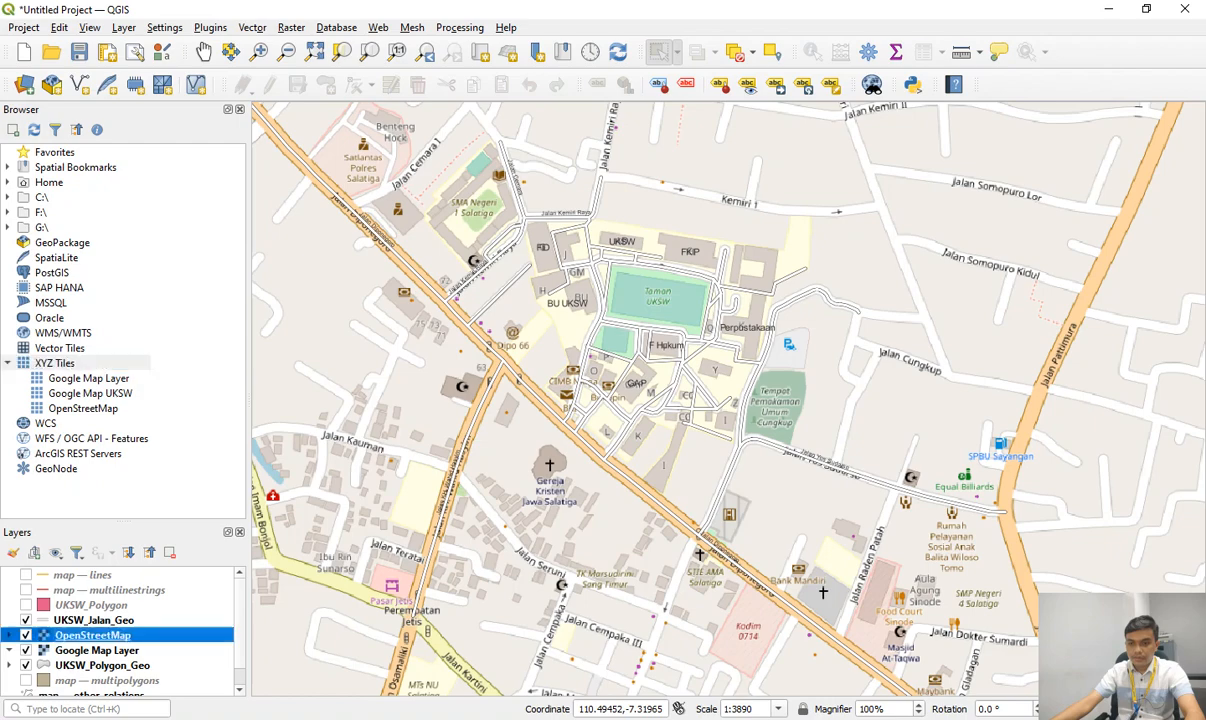
{"action": "left_click", "coordinate": [26, 650]}
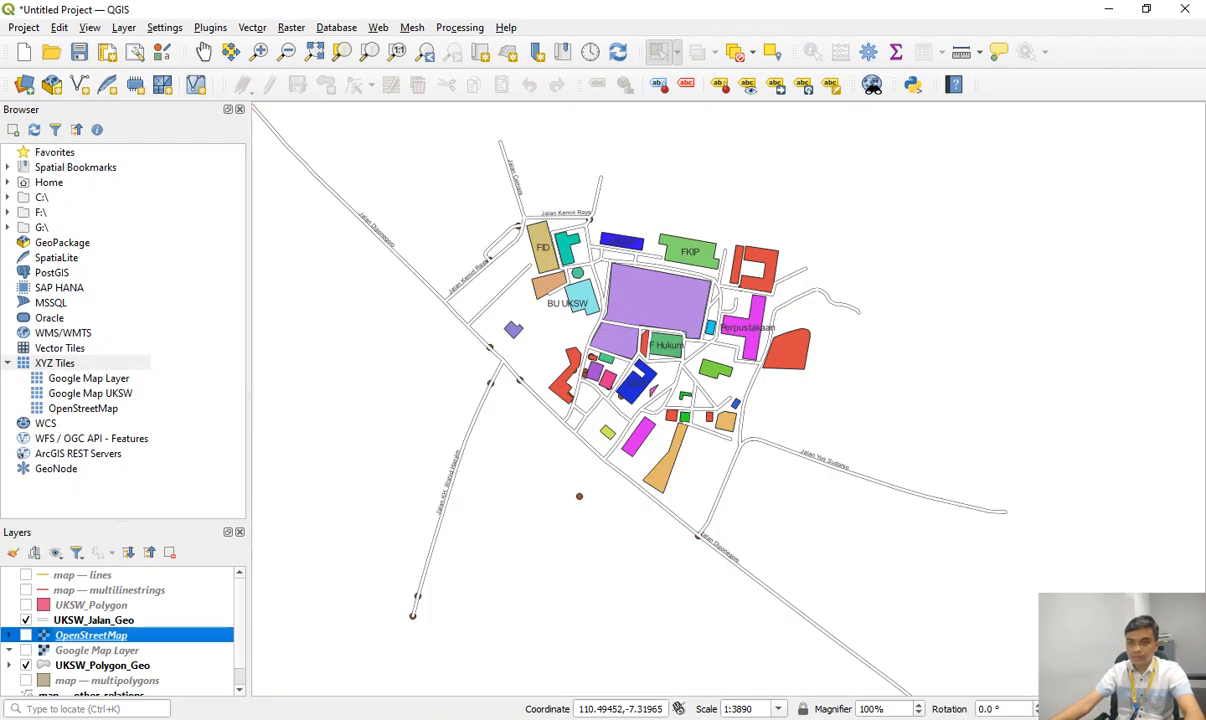
{"action": "double_click", "coordinate": [90, 393]}
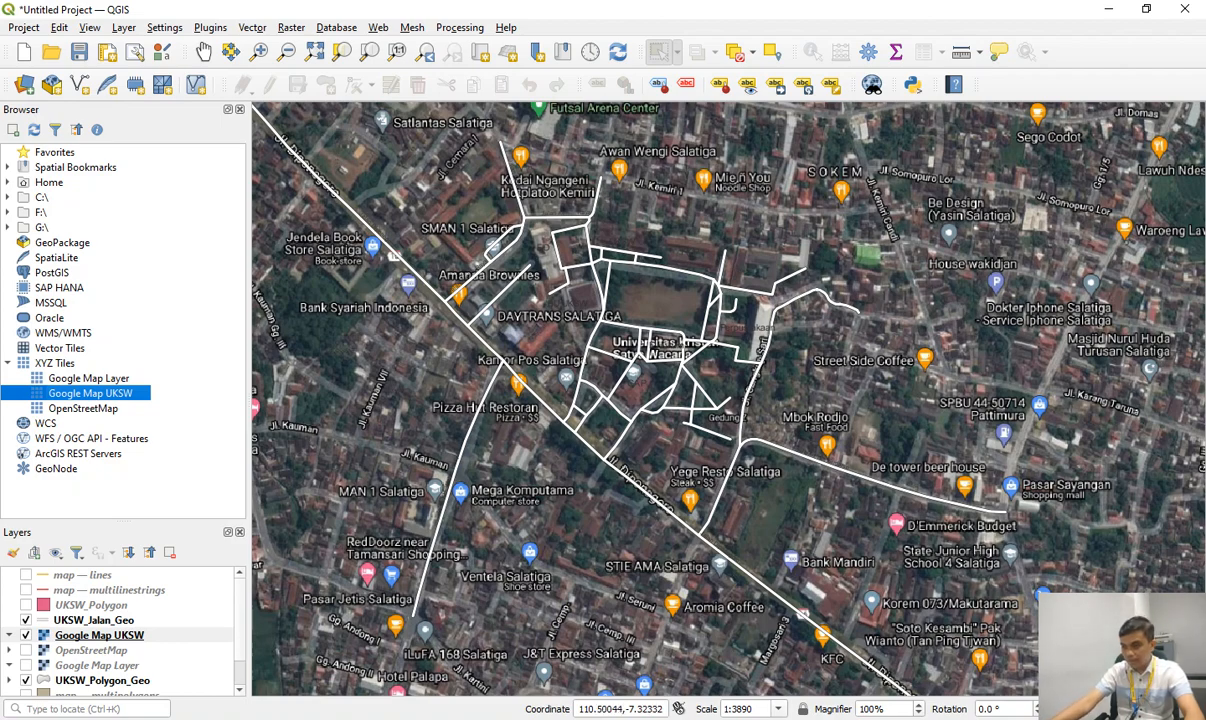
Switch back to Chrome's search results tab and change the Google search to "google maps xyz tiles url".
{"action": "key", "text": "alt+Tab"}
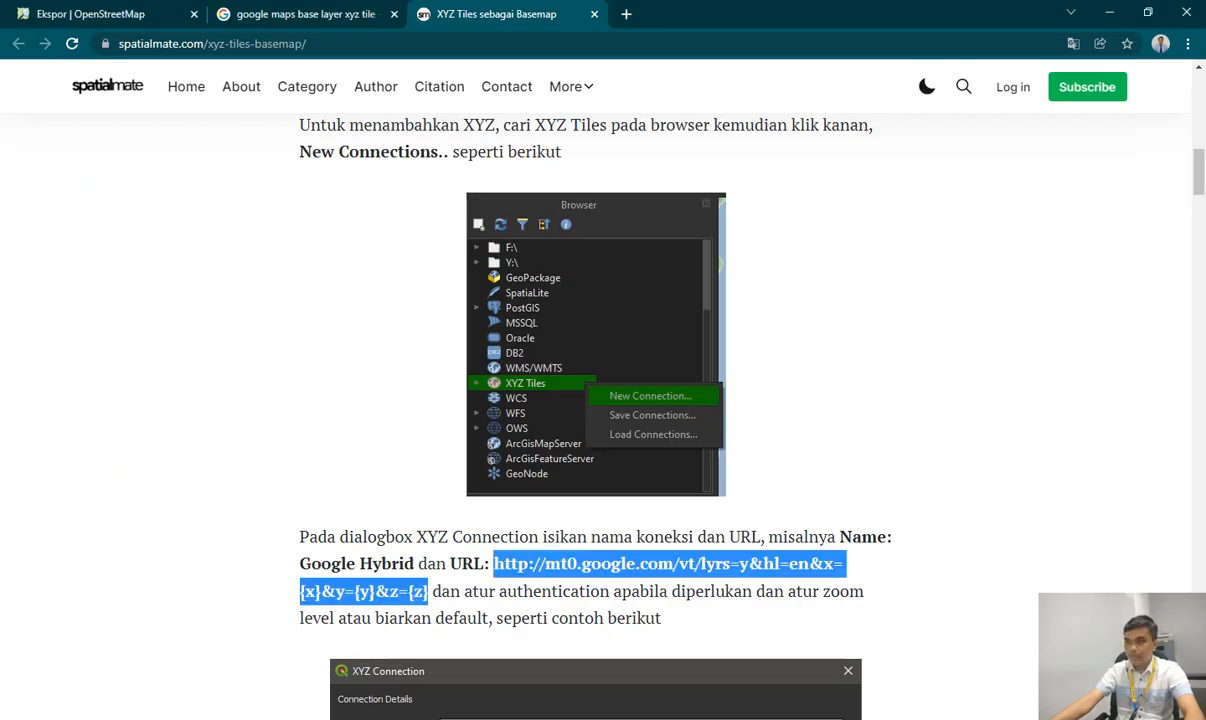
{"action": "scroll", "coordinate": [596, 400], "scroll_direction": "up", "scroll_amount": 7}
{"action": "key", "text": "ctrl+shift+Tab"}
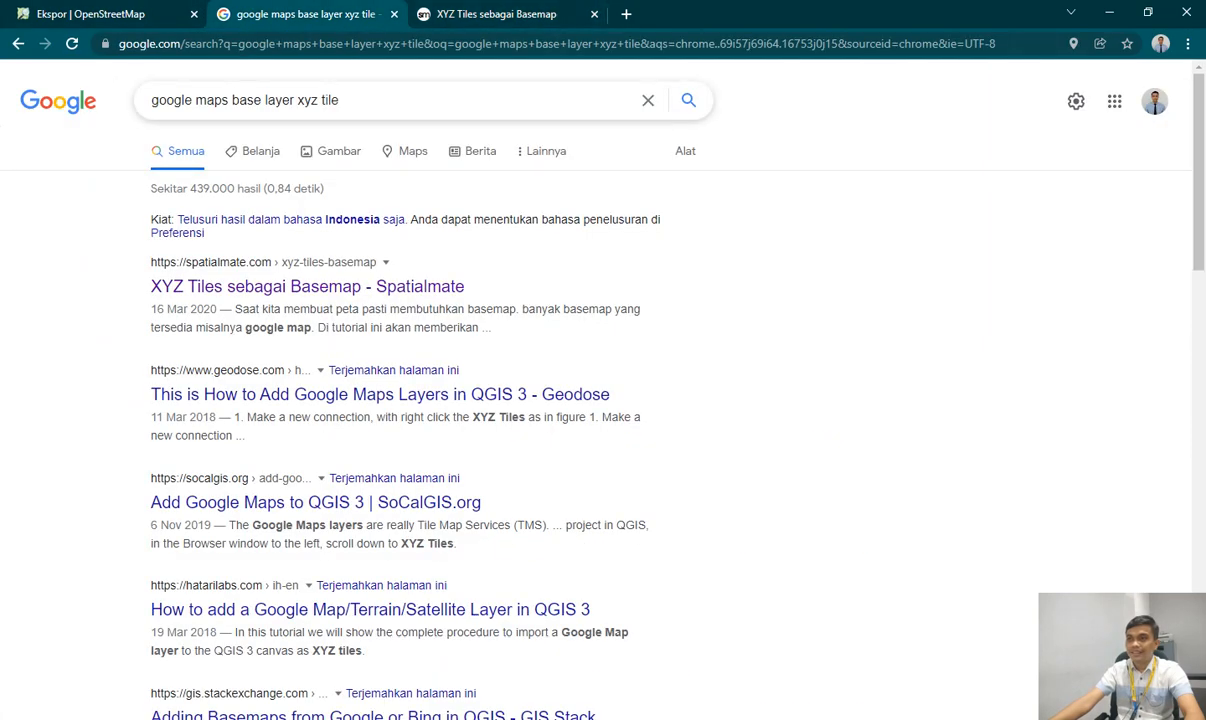
{"action": "left_click_drag", "start_coordinate": [341, 101], "coordinate": [232, 100]}
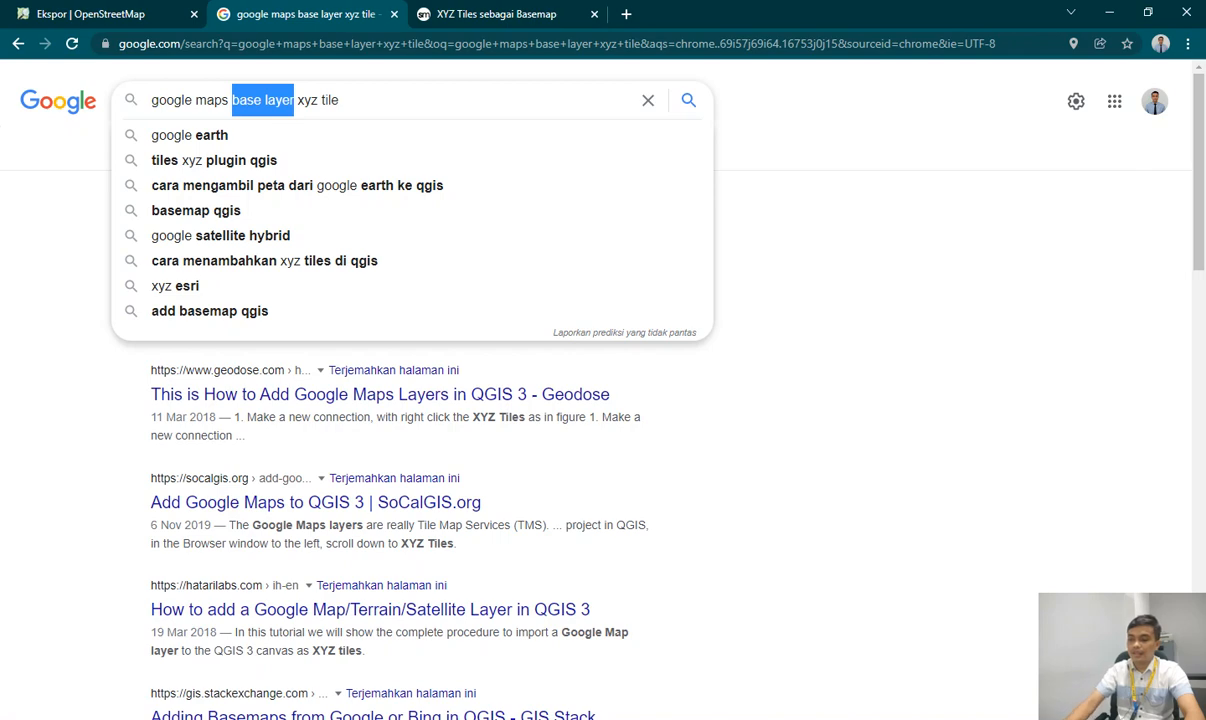
{"action": "key", "text": "BackSpace"}
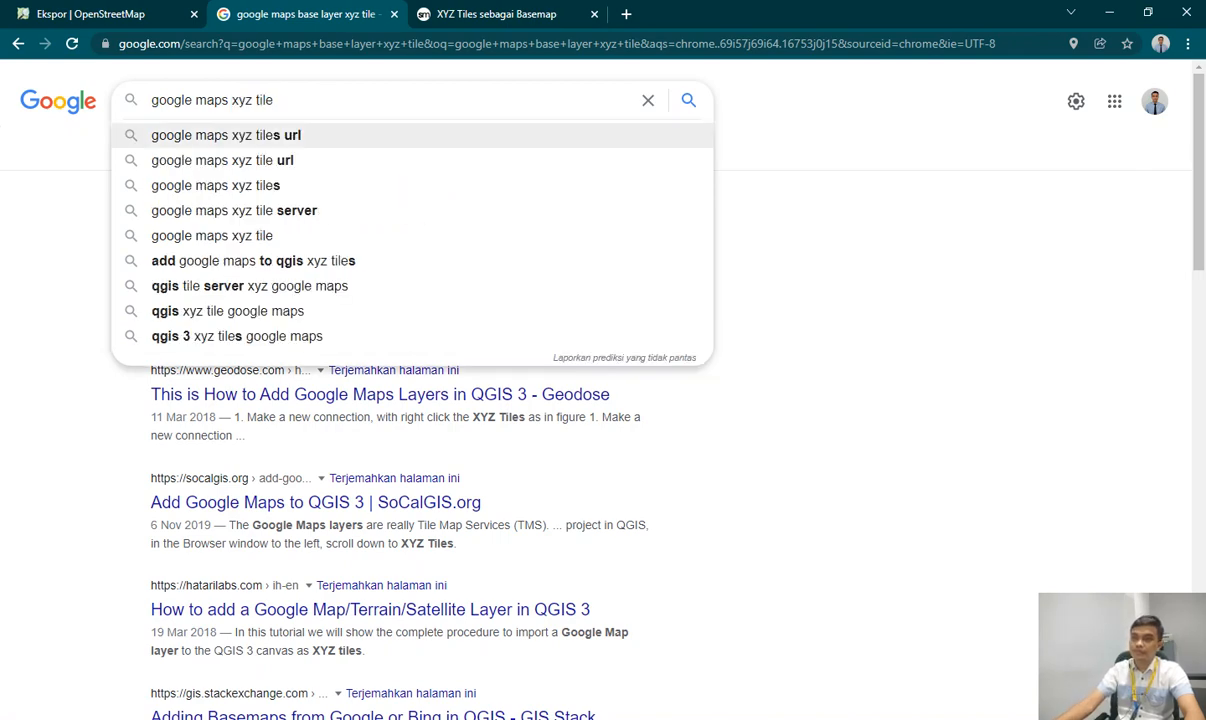
{"action": "left_click", "coordinate": [226, 135]}
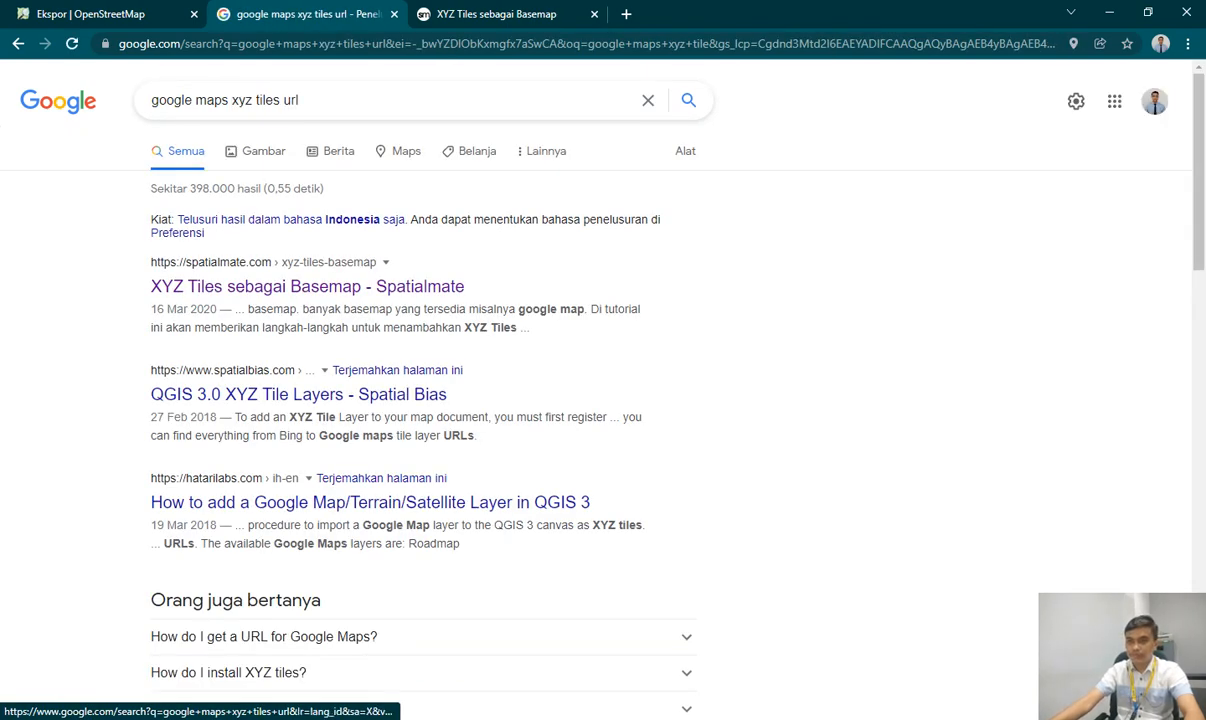
Glance through the already open Spatialmate article on XYZ Tiles and close its tab.
{"action": "right_click", "coordinate": [351, 283]}
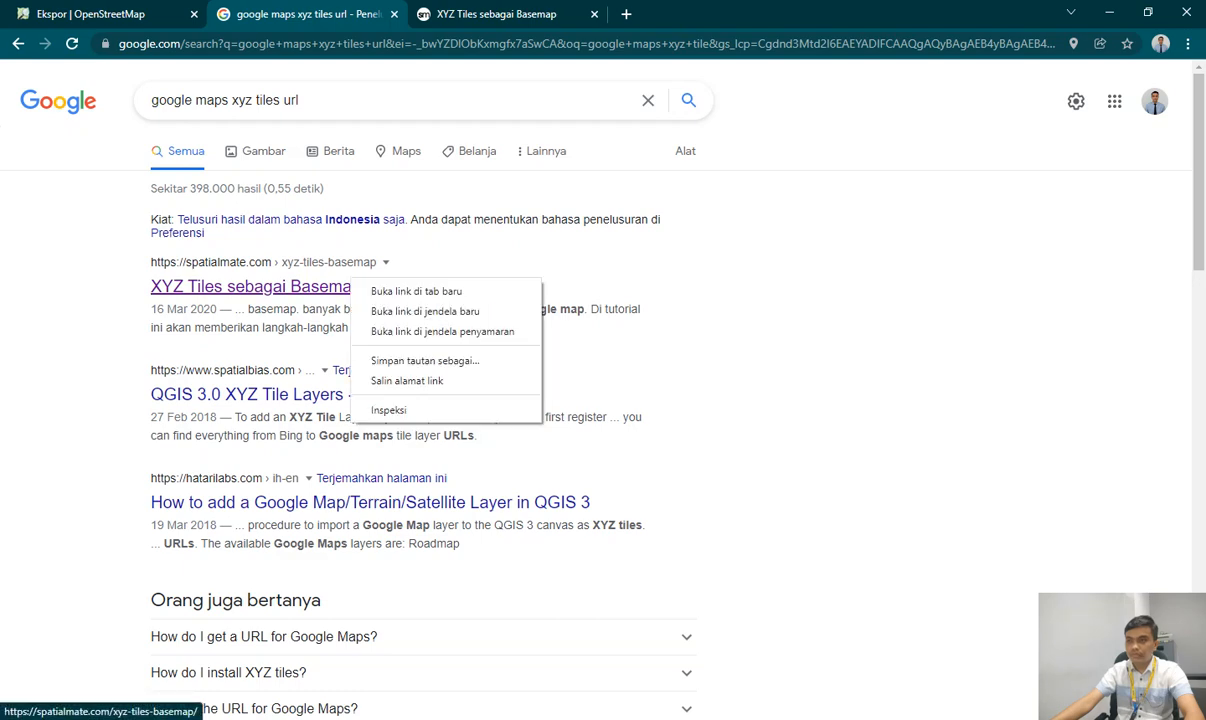
{"action": "left_click", "coordinate": [497, 14]}
{"action": "scroll", "coordinate": [596, 390], "scroll_direction": "down", "scroll_amount": 5}
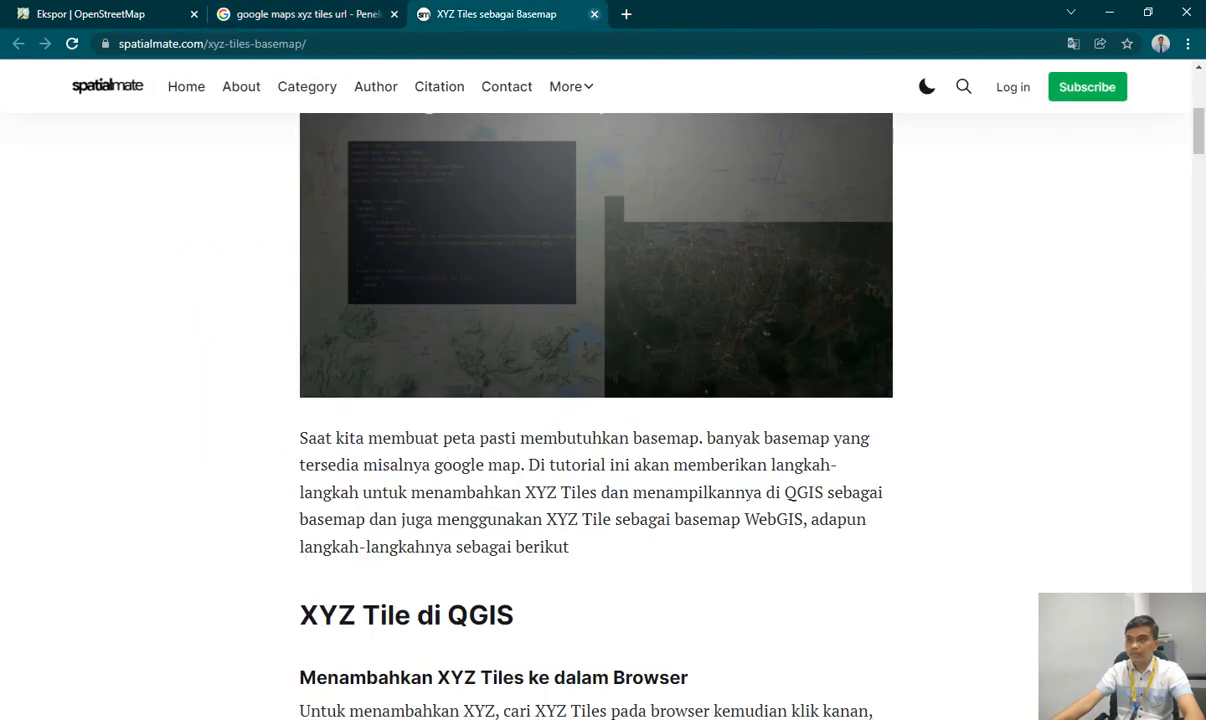
{"action": "key", "text": "ctrl+w"}
Open the Spatial Bias result "QGIS 3.0 XYZ Tile Layers" in a new tab and find its table of tile layer URLs.
{"action": "right_click", "coordinate": [314, 396]}
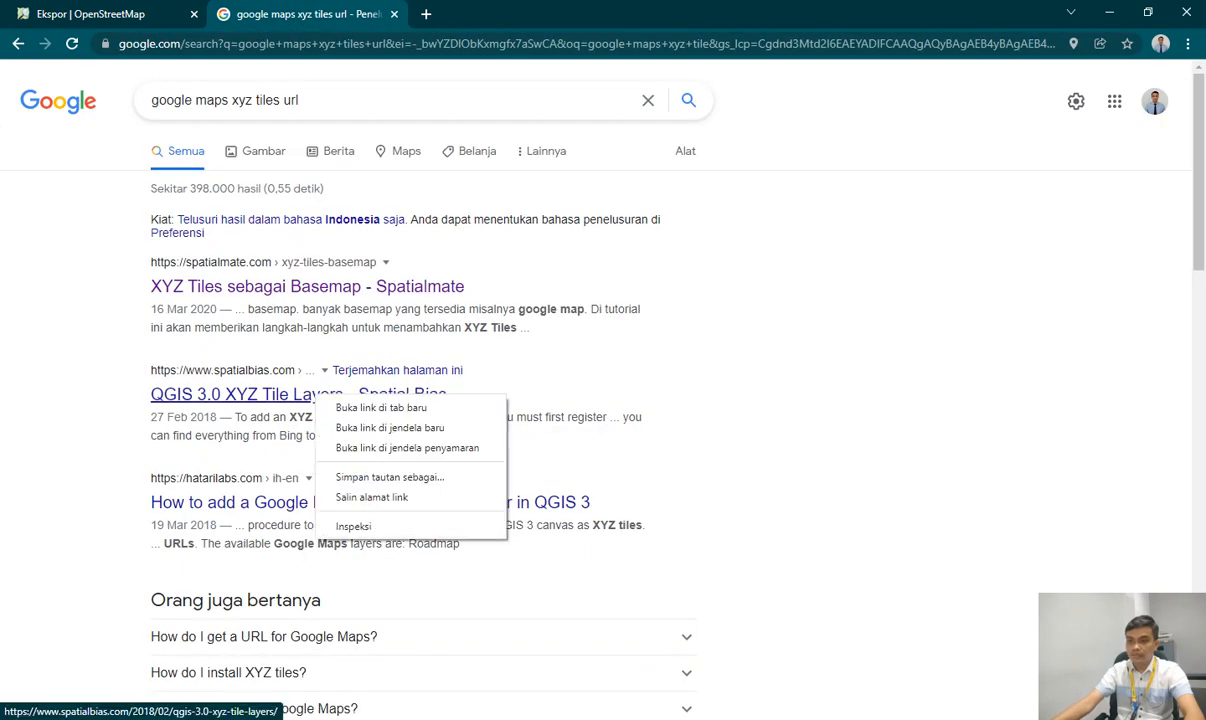
{"action": "left_click", "coordinate": [381, 408]}
{"action": "left_click", "coordinate": [500, 14]}
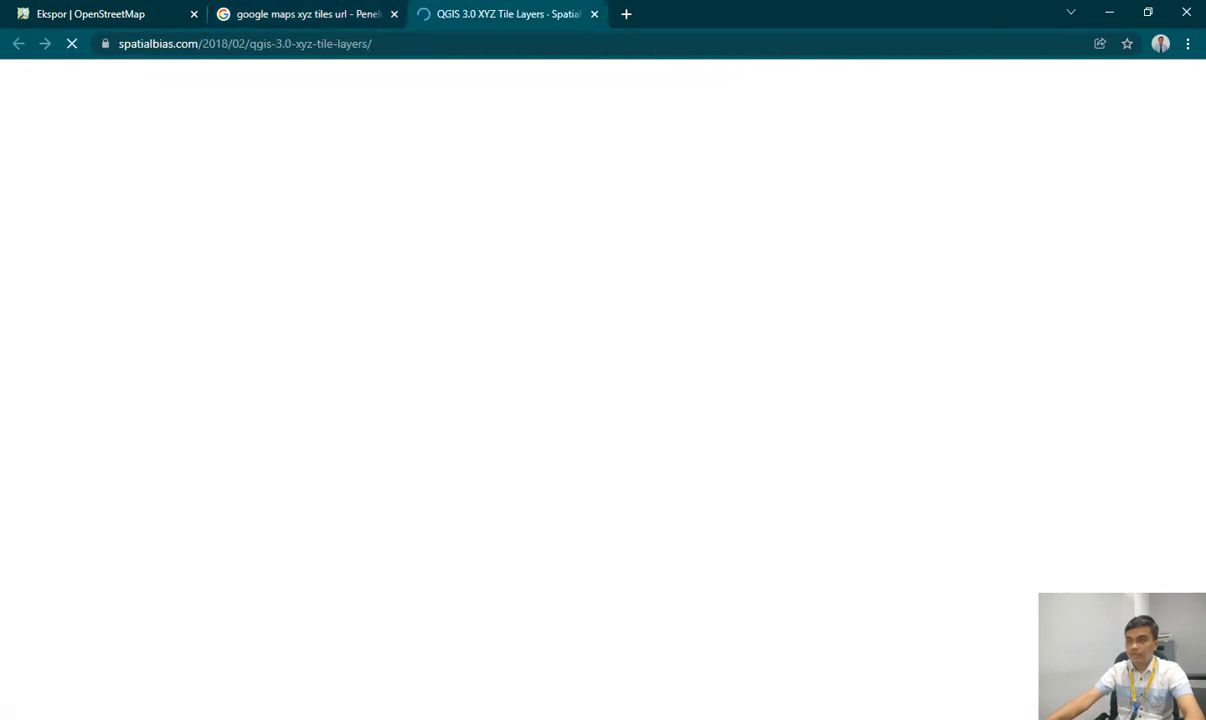
{"action": "scroll", "coordinate": [600, 390], "scroll_direction": "down", "scroll_amount": 6}
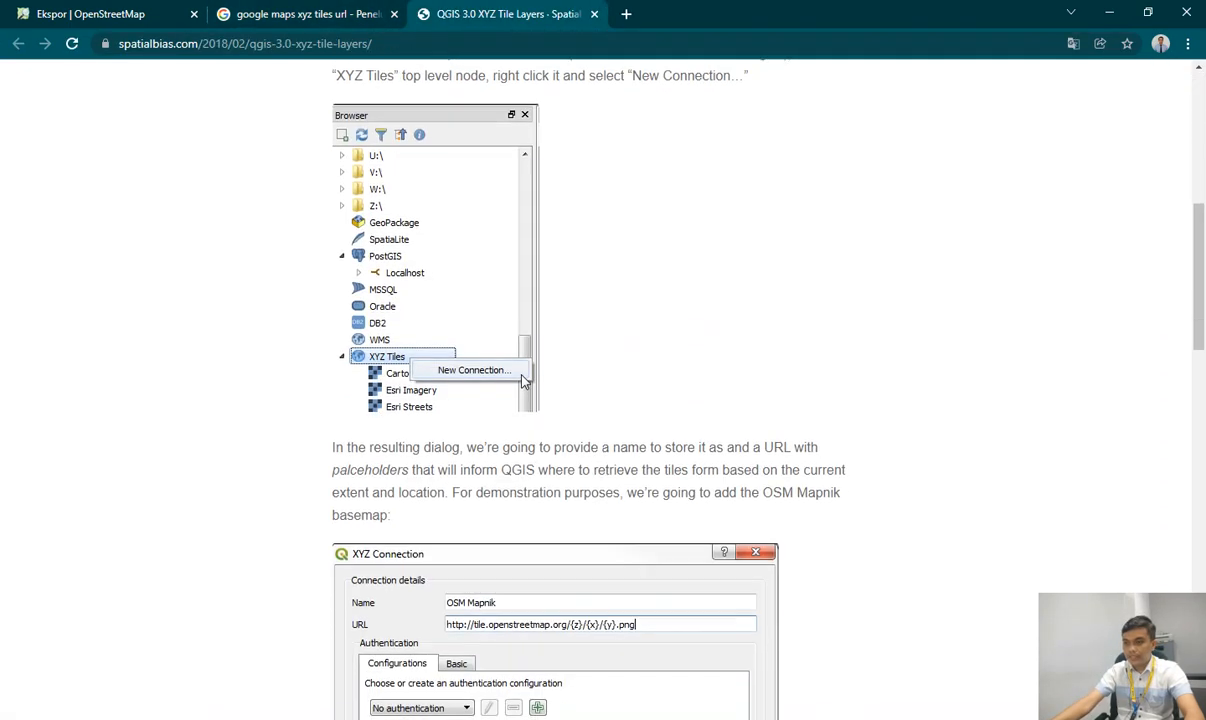
{"action": "scroll", "coordinate": [600, 390], "scroll_direction": "down", "scroll_amount": 2}
{"action": "scroll", "coordinate": [600, 390], "scroll_direction": "down", "scroll_amount": 7}
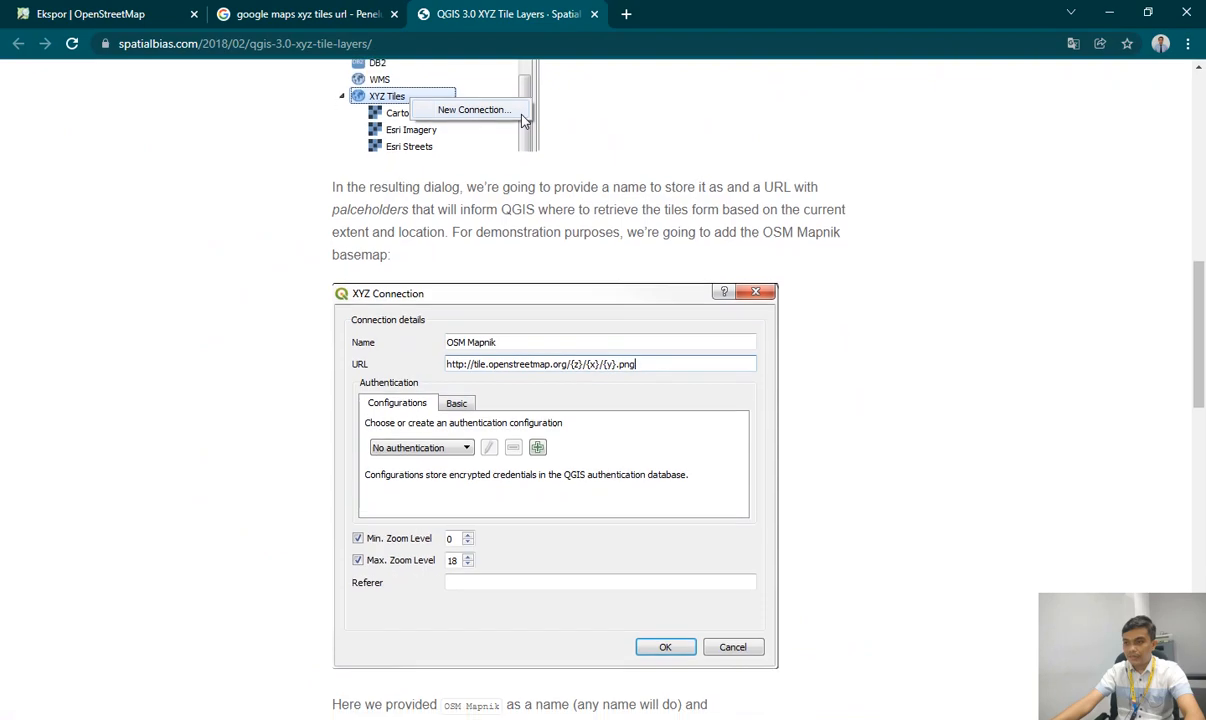
{"action": "scroll", "coordinate": [600, 390], "scroll_direction": "down", "scroll_amount": 7}
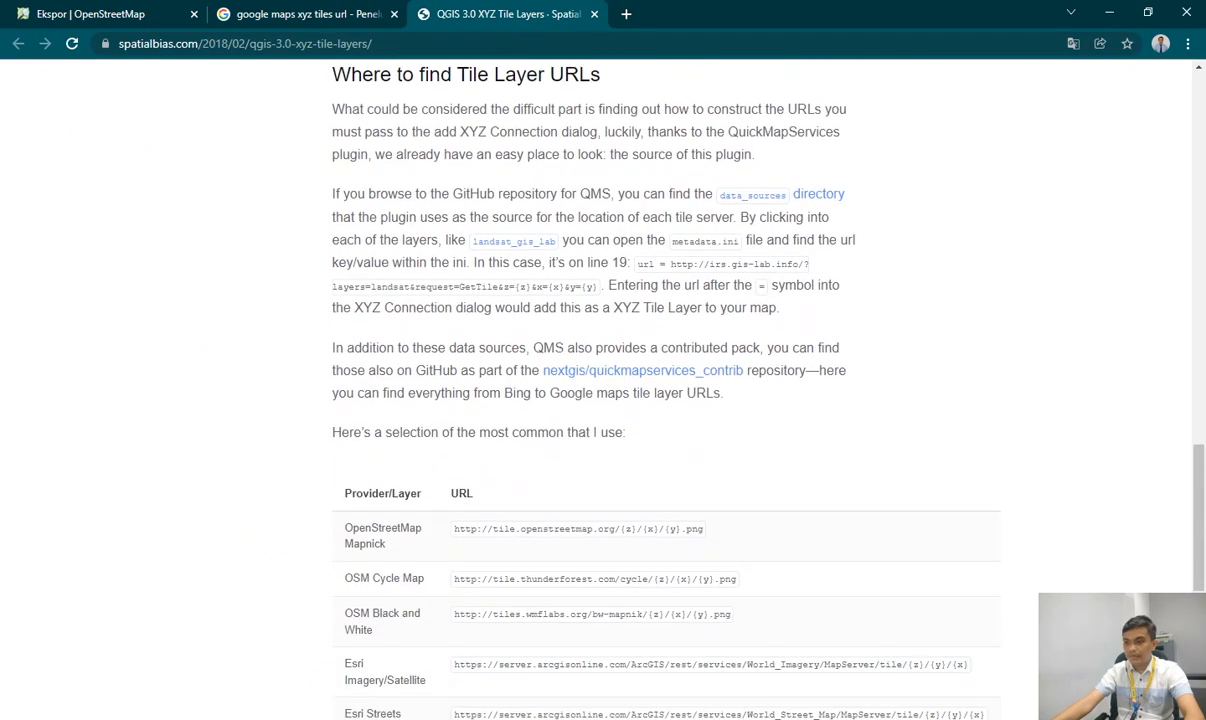
{"action": "scroll", "coordinate": [600, 390], "scroll_direction": "up", "scroll_amount": 1}
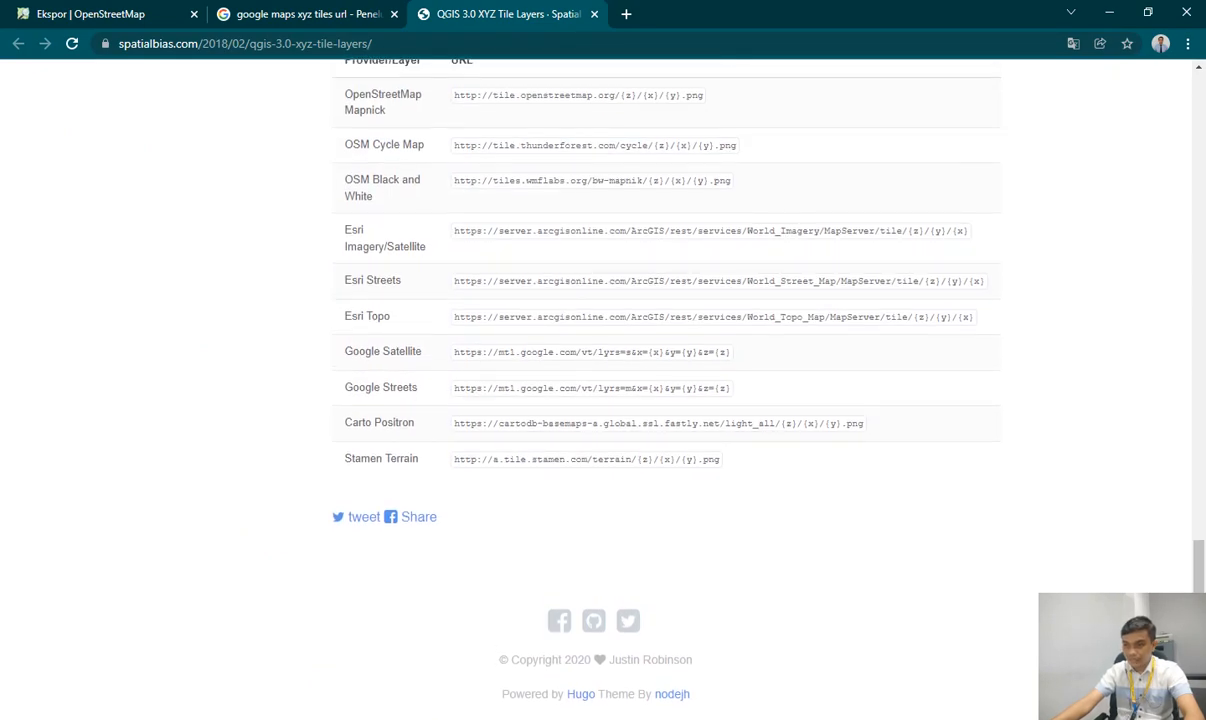
{"action": "scroll", "coordinate": [600, 390], "scroll_direction": "up", "scroll_amount": 1}
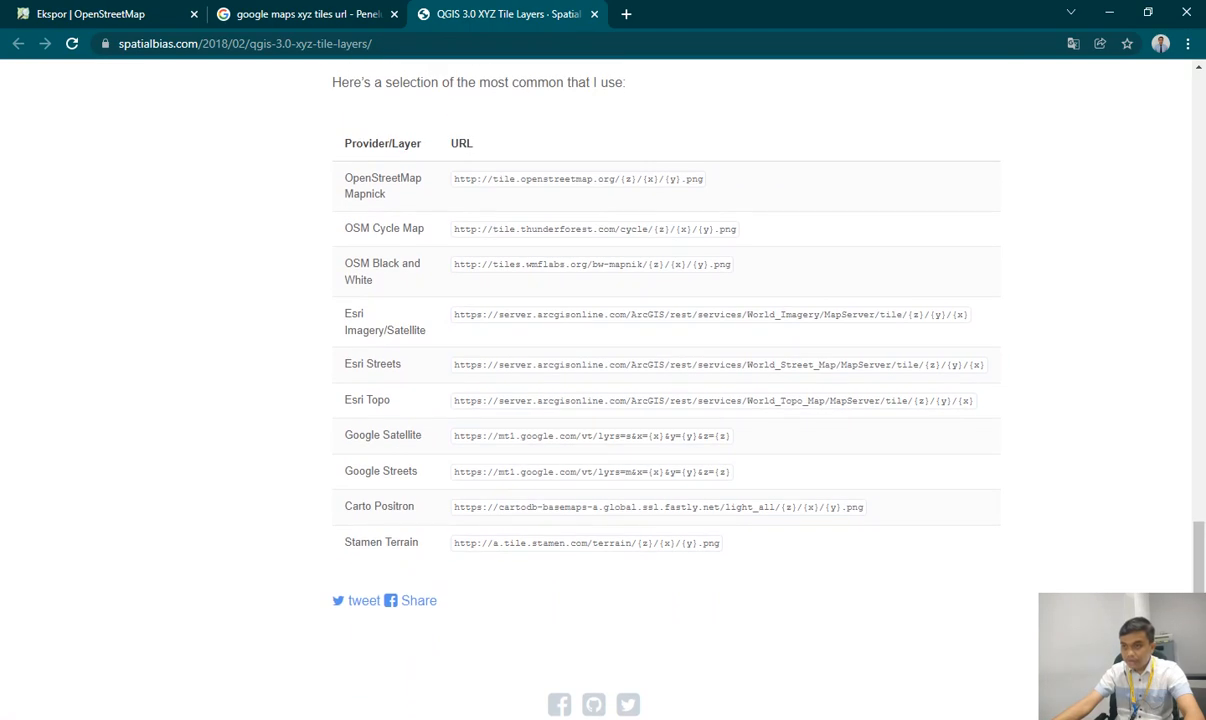
{"action": "left_click_drag", "start_coordinate": [726, 472], "coordinate": [497, 472]}
{"action": "left_click", "coordinate": [497, 472]}
{"action": "key", "text": "ctrl+a"}
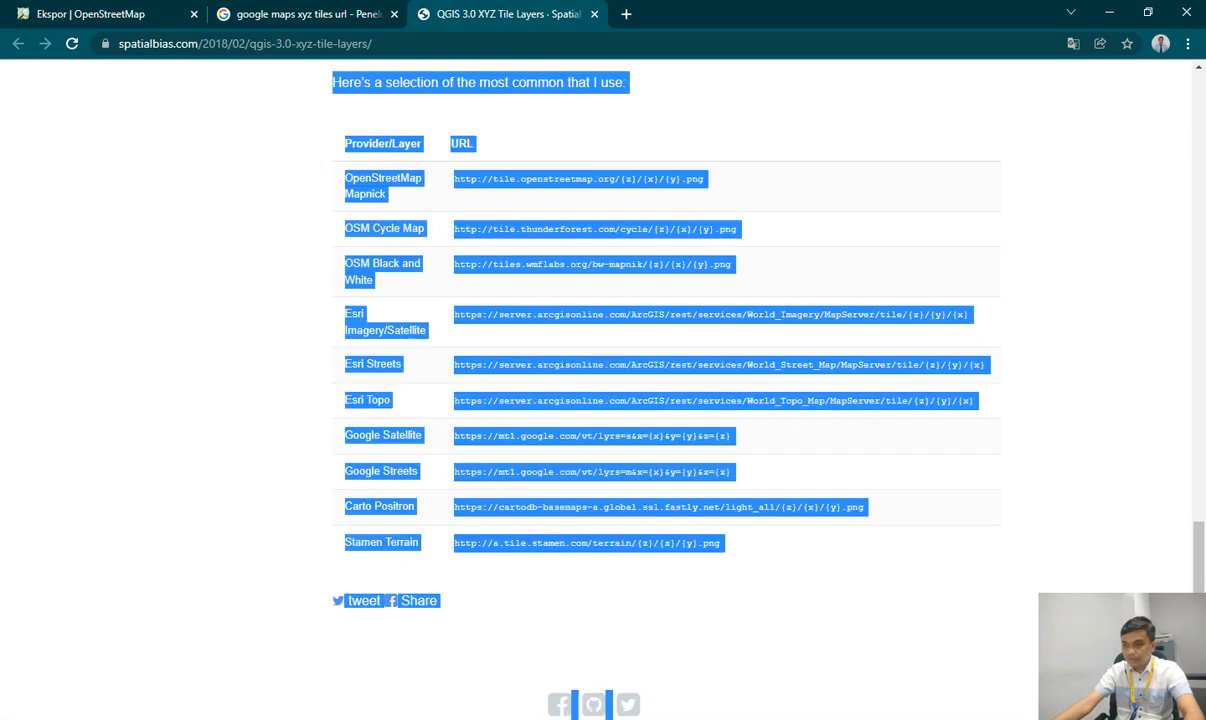
{"action": "left_click_drag", "start_coordinate": [454, 472], "coordinate": [732, 472]}
{"action": "key", "text": "ctrl+c"}
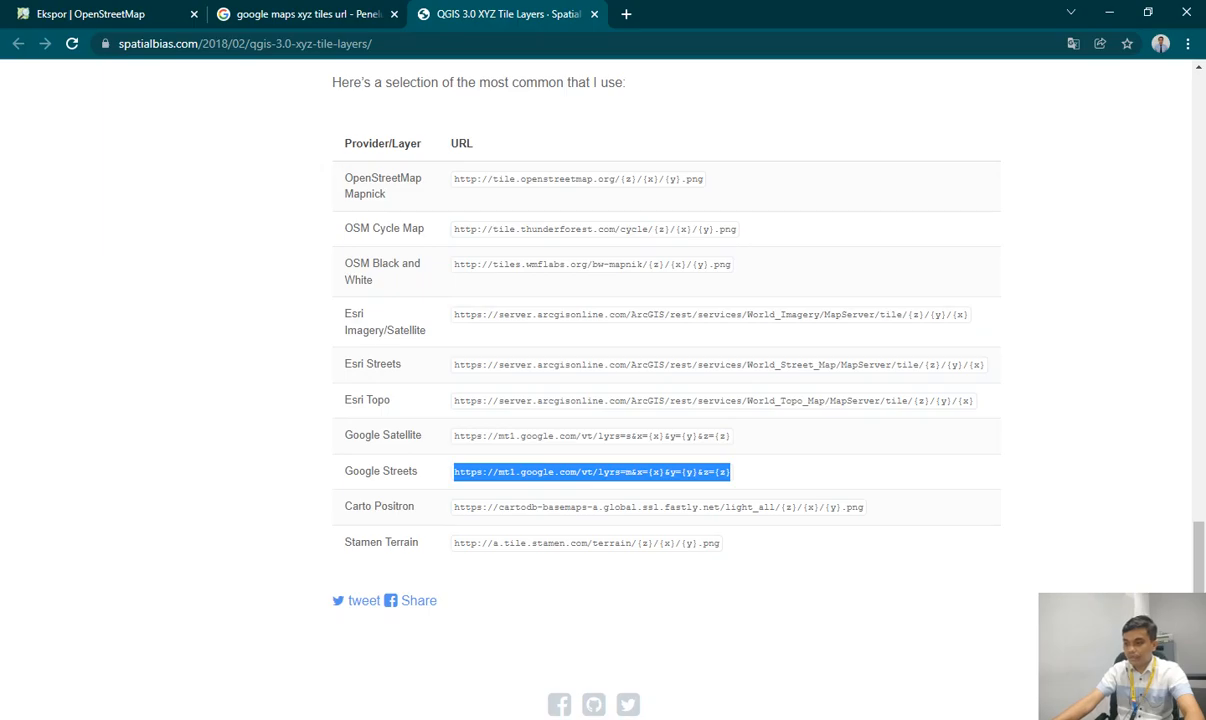
Switch to QGIS and start a new XYZ Tiles connection named GMap UKSW Street.
{"action": "key", "text": "alt+Tab"}
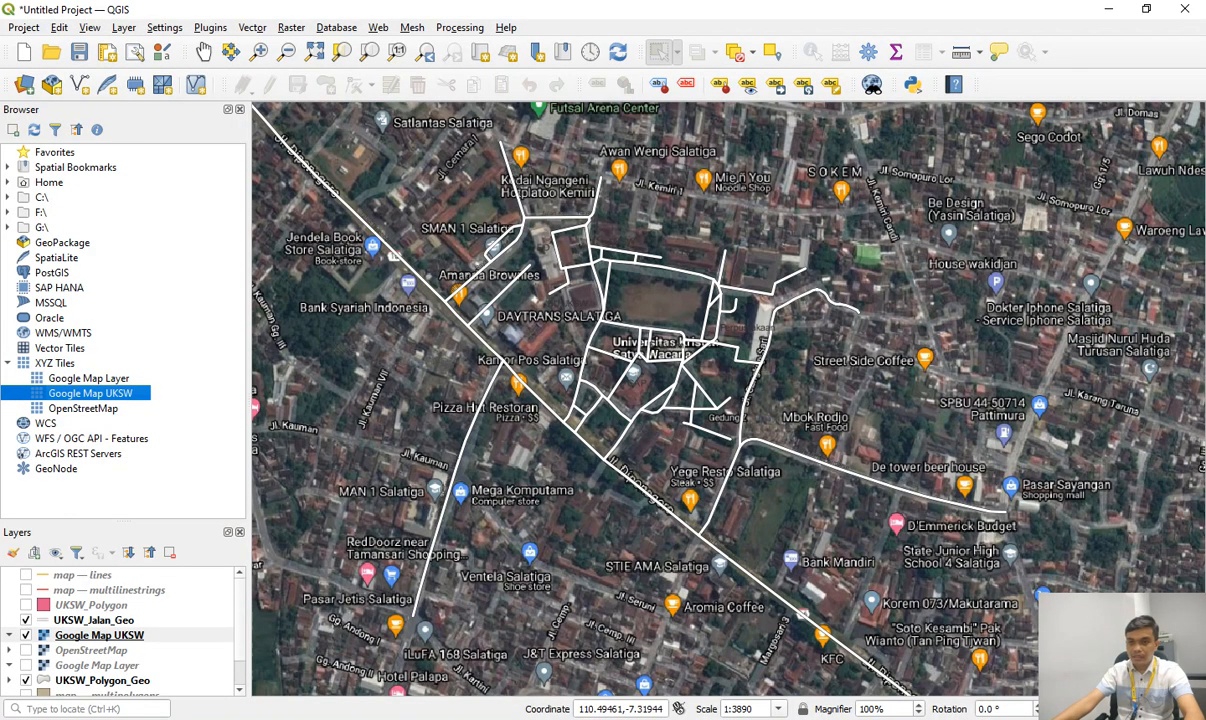
{"action": "left_click", "coordinate": [55, 363]}
{"action": "right_click", "coordinate": [60, 363]}
{"action": "left_click", "coordinate": [105, 369]}
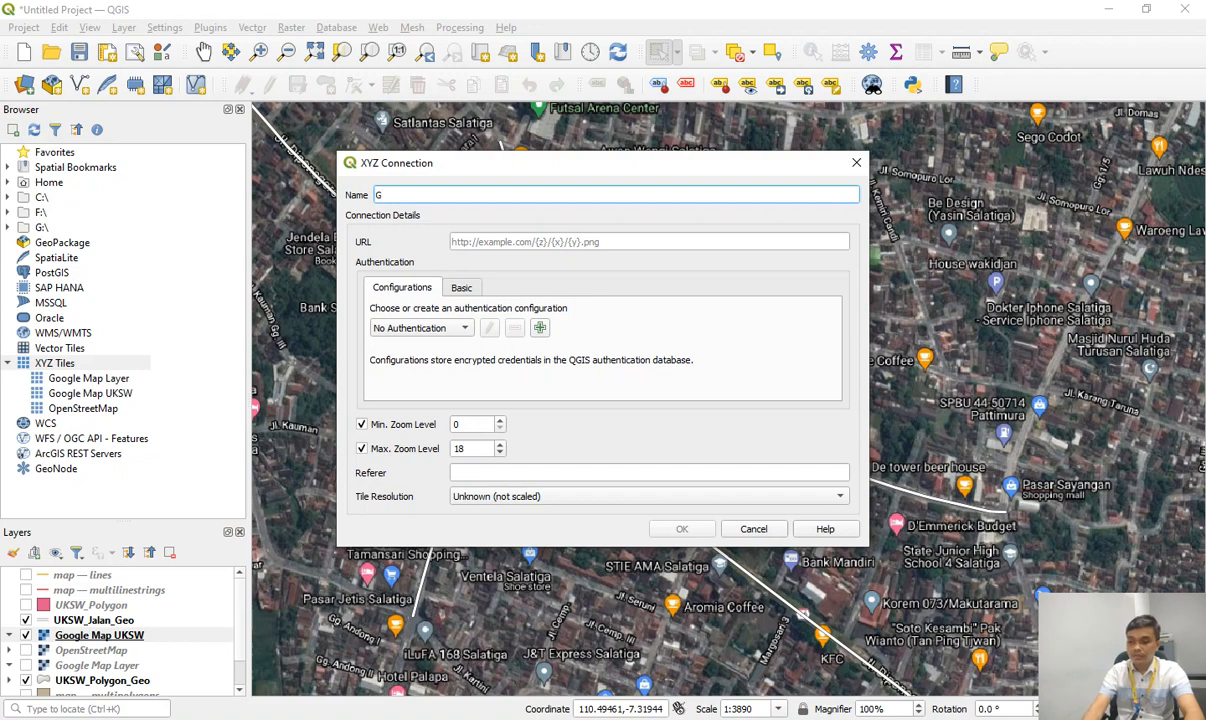
{"action": "type", "text": "GMap UKS"}
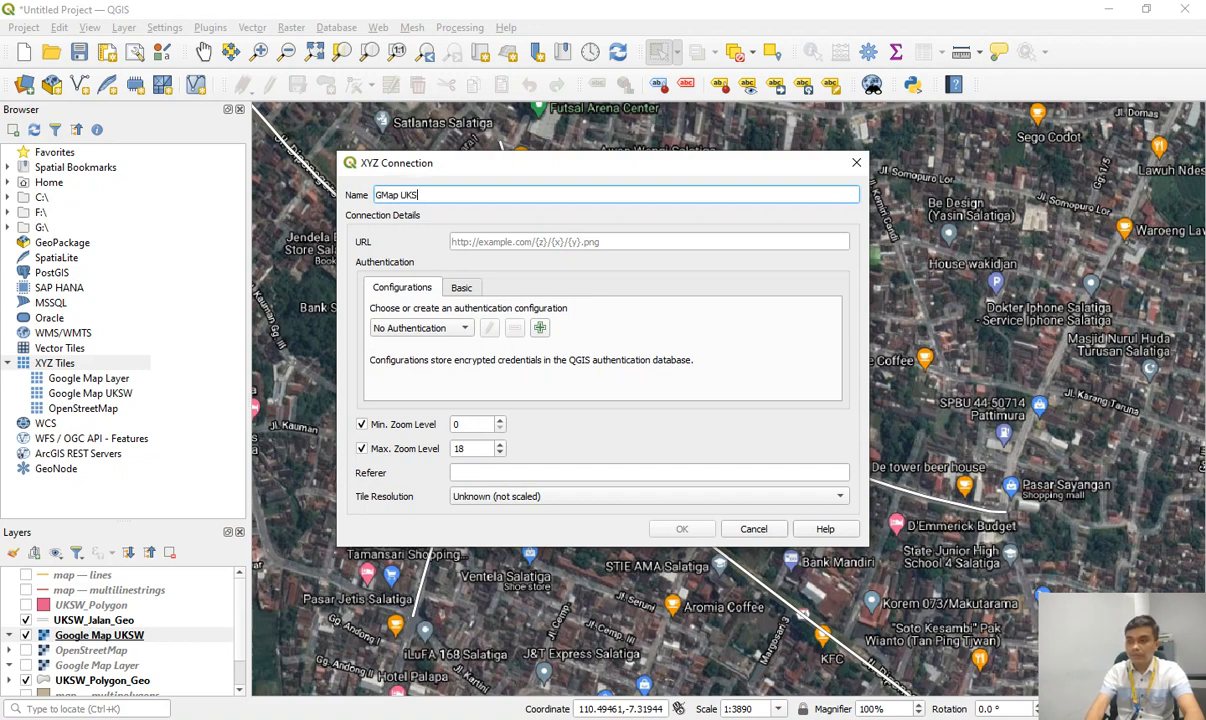
{"action": "type", "text": "W Stree"}
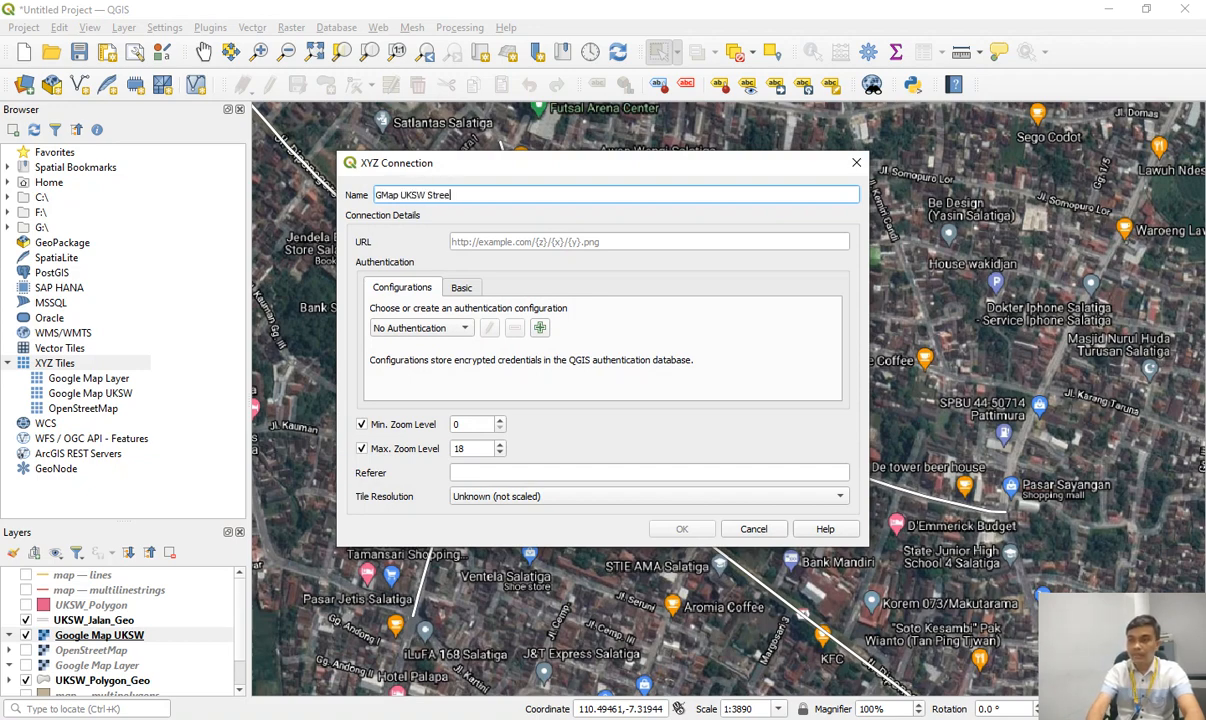
{"action": "type", "text": "t"}
{"action": "key", "text": "Tab"}
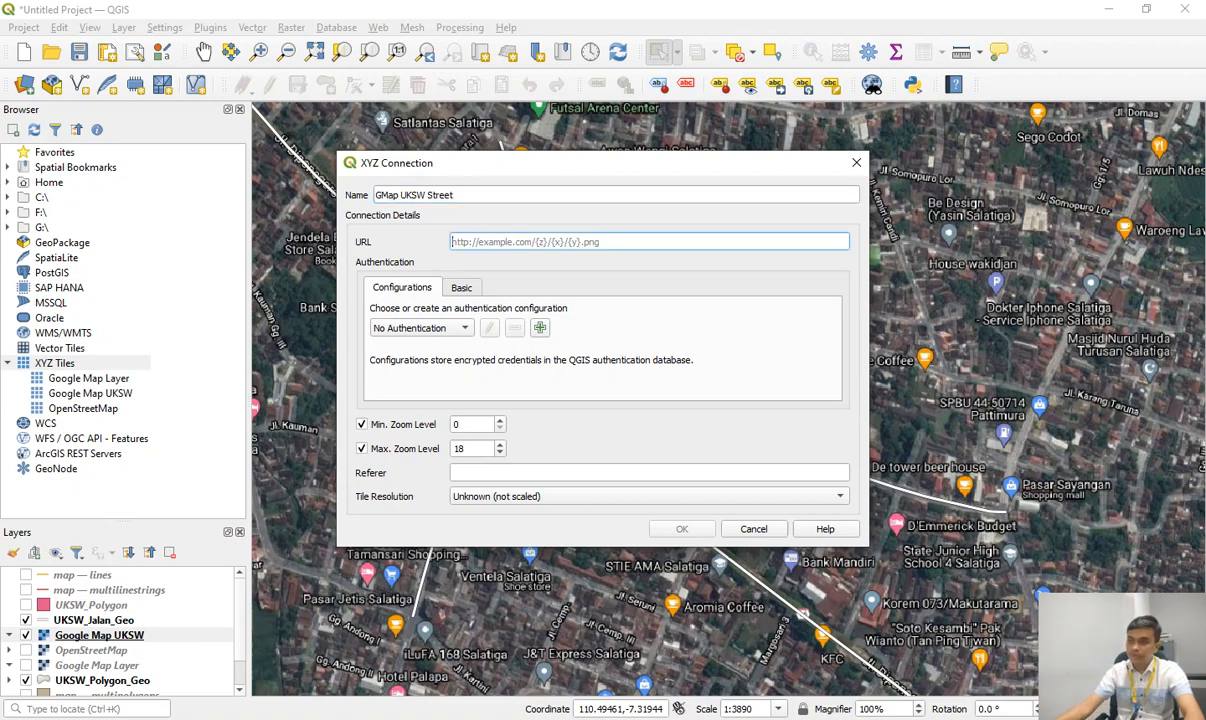
{"action": "key", "text": "ctrl+v"}
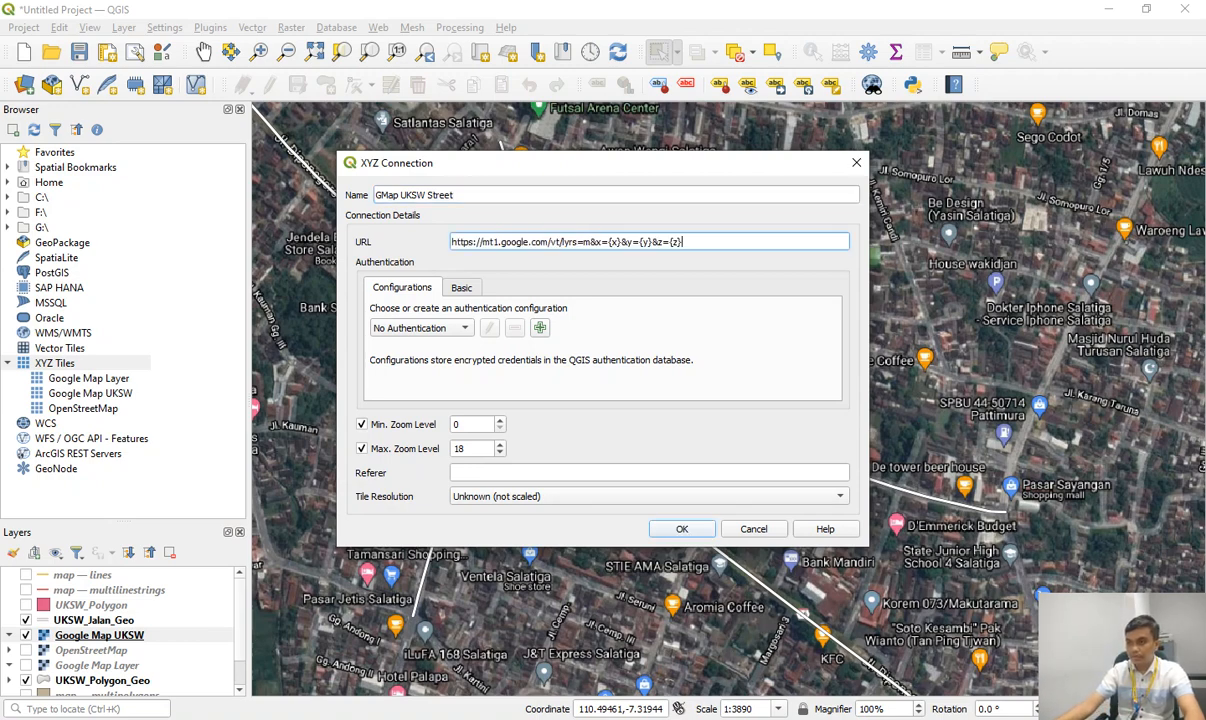
{"action": "key", "text": "ctrl+a"}
{"action": "key", "text": "ctrl+c"}
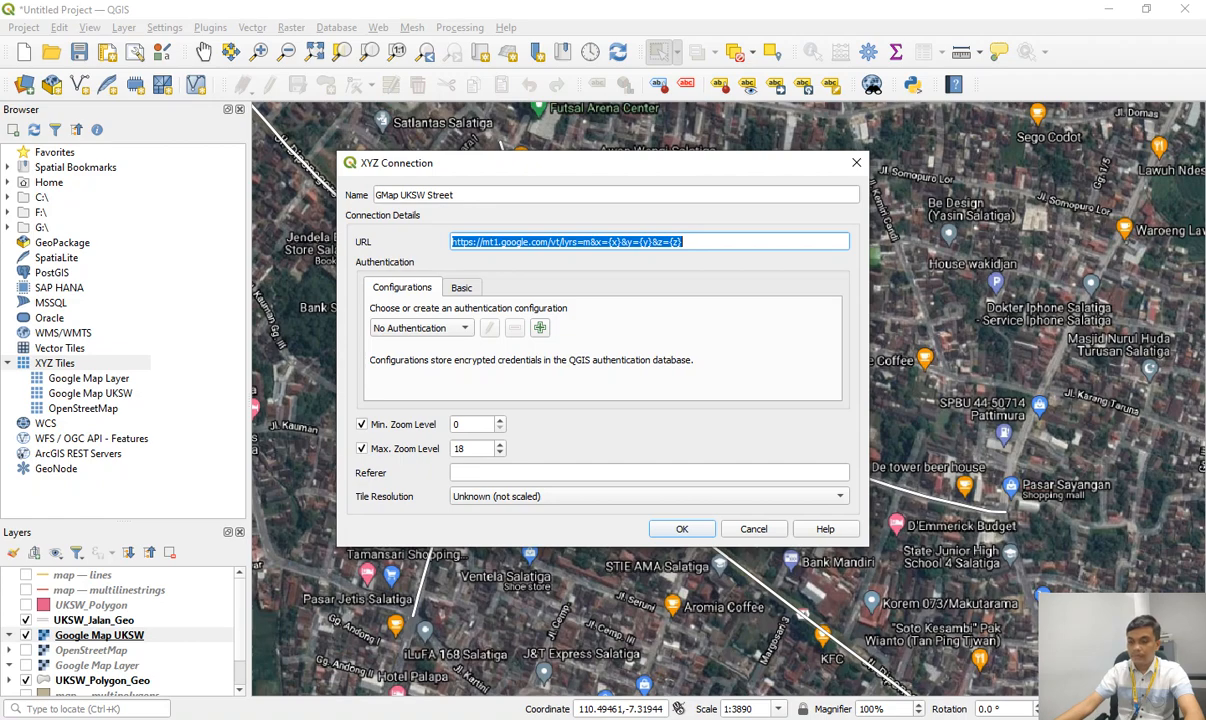
{"action": "key", "text": "Return"}
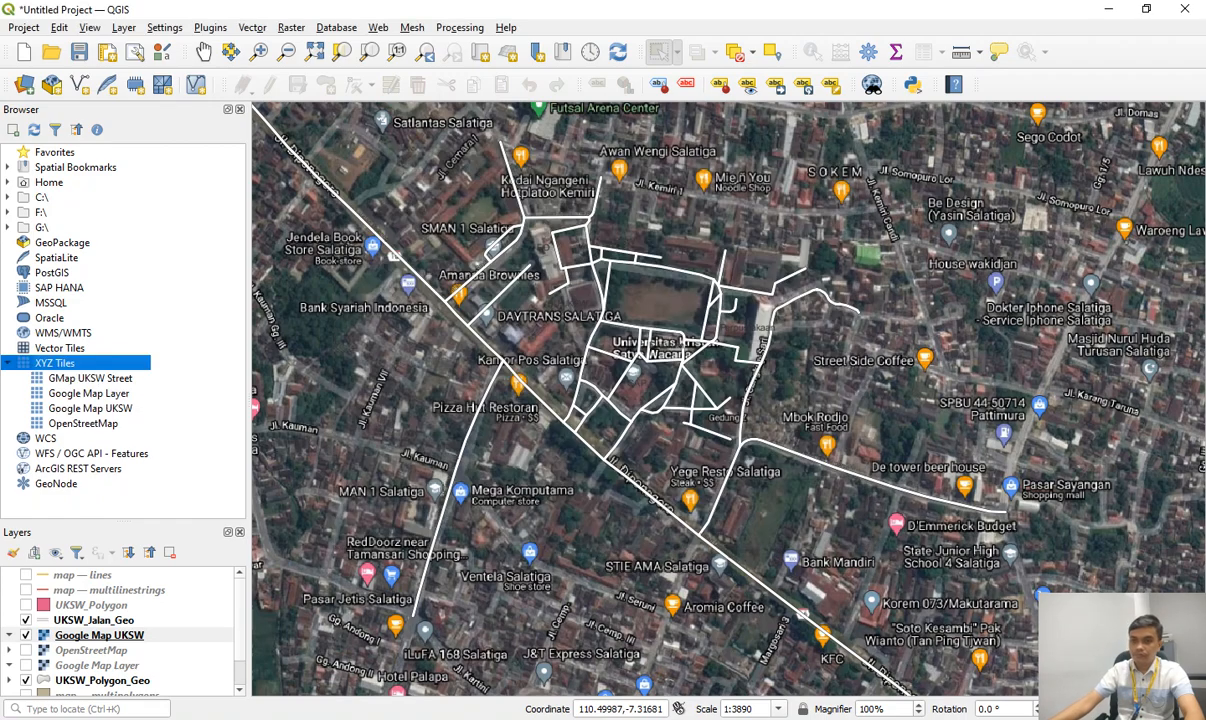
{"action": "double_click", "coordinate": [90, 378]}
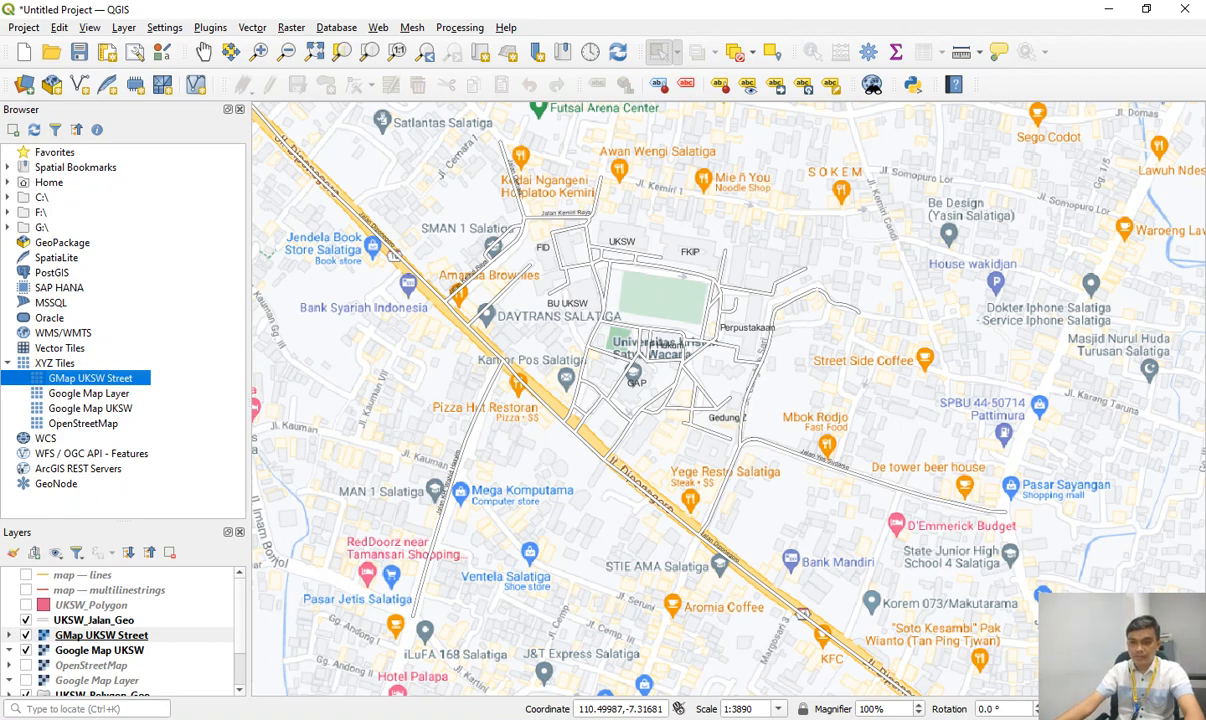
Hide the Google Map UKSW layer and move UKSW_Polygon_Geo above UKSW_Jalan_Geo in the layer order.
{"action": "left_click", "coordinate": [100, 635]}
{"action": "left_click_drag", "start_coordinate": [120, 524], "coordinate": [120, 290]}
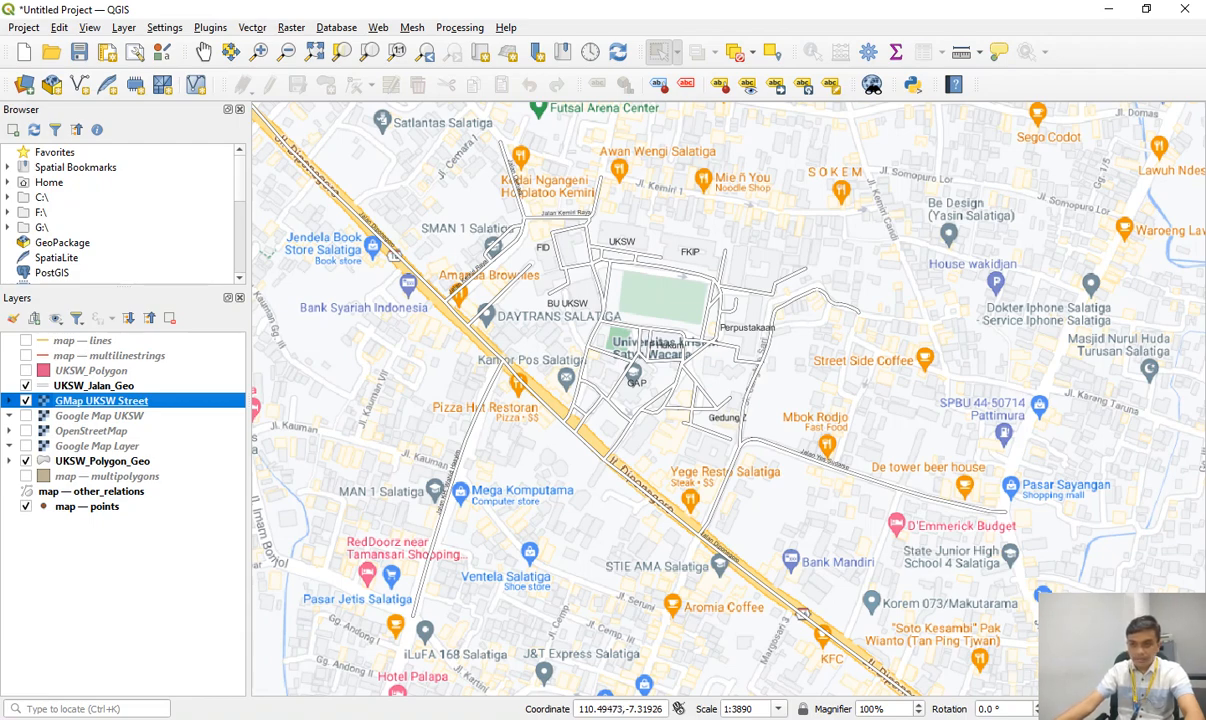
{"action": "left_click", "coordinate": [102, 461]}
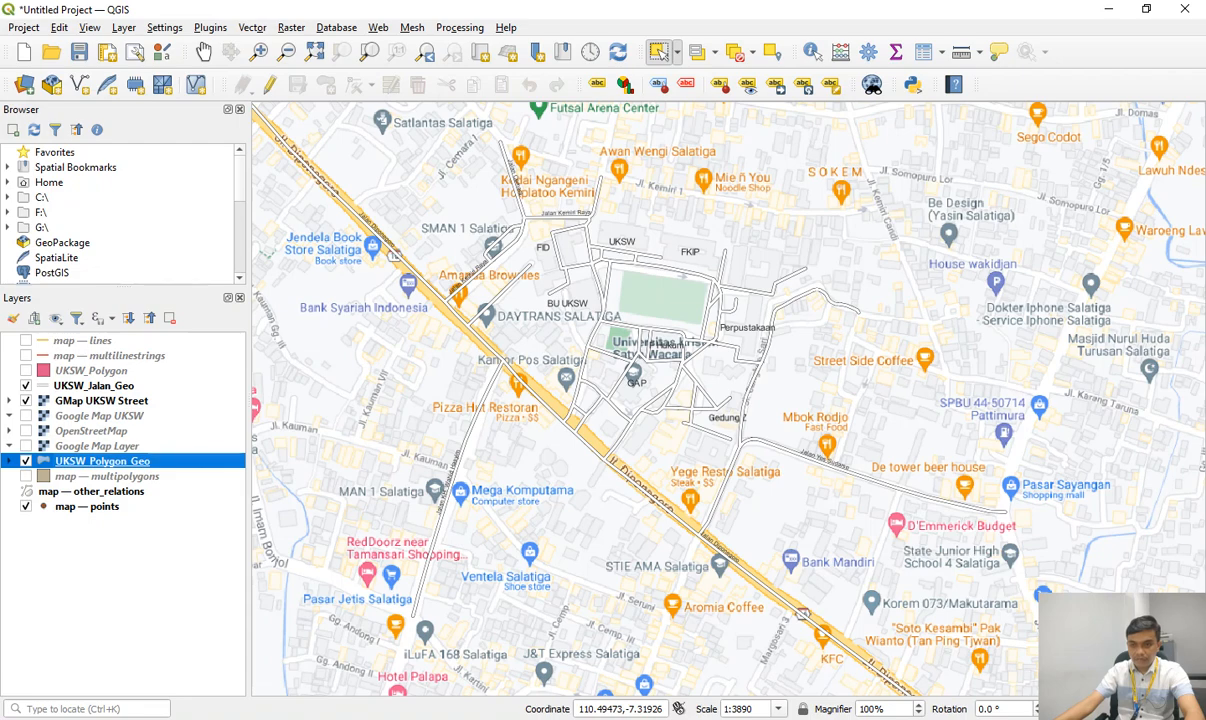
{"action": "left_click_drag", "start_coordinate": [102, 461], "coordinate": [104, 386]}
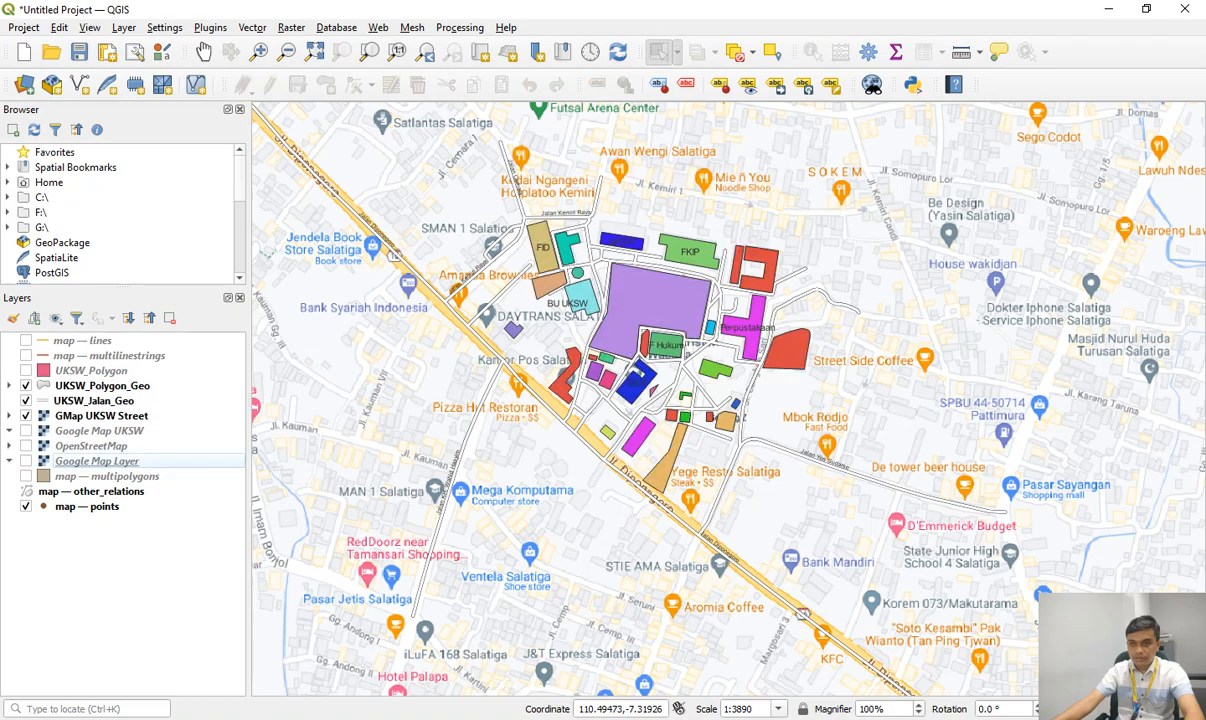
{"action": "scroll", "coordinate": [605, 358], "scroll_direction": "up", "scroll_amount": 1}
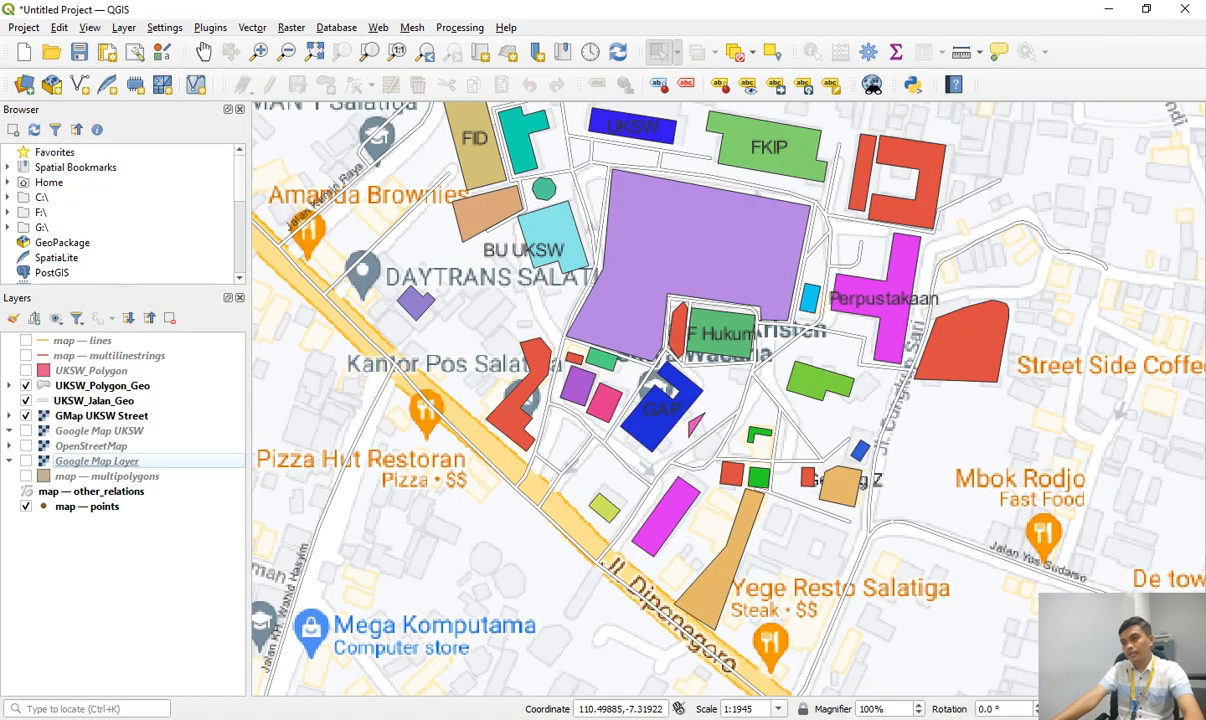
{"action": "left_click", "coordinate": [543, 330]}
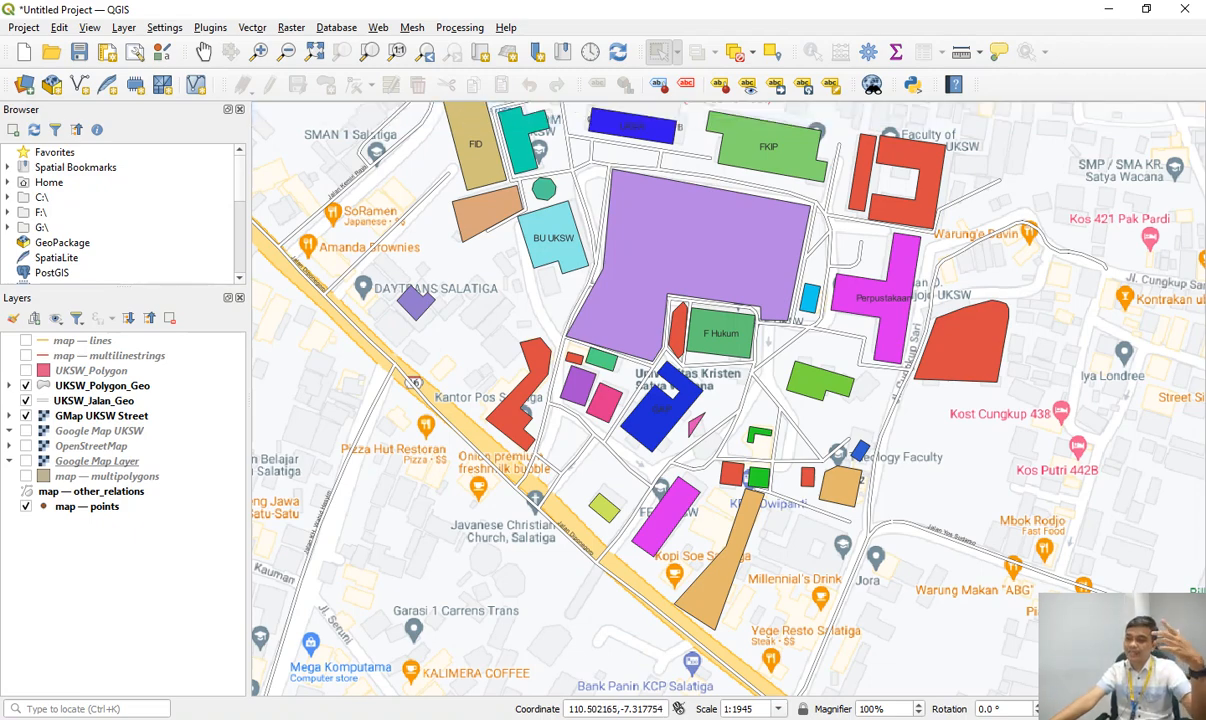
Switch to PowerPoint and paste the copied tile URL into a new text box beside slide 15.
{"action": "key", "text": "alt+Tab"}
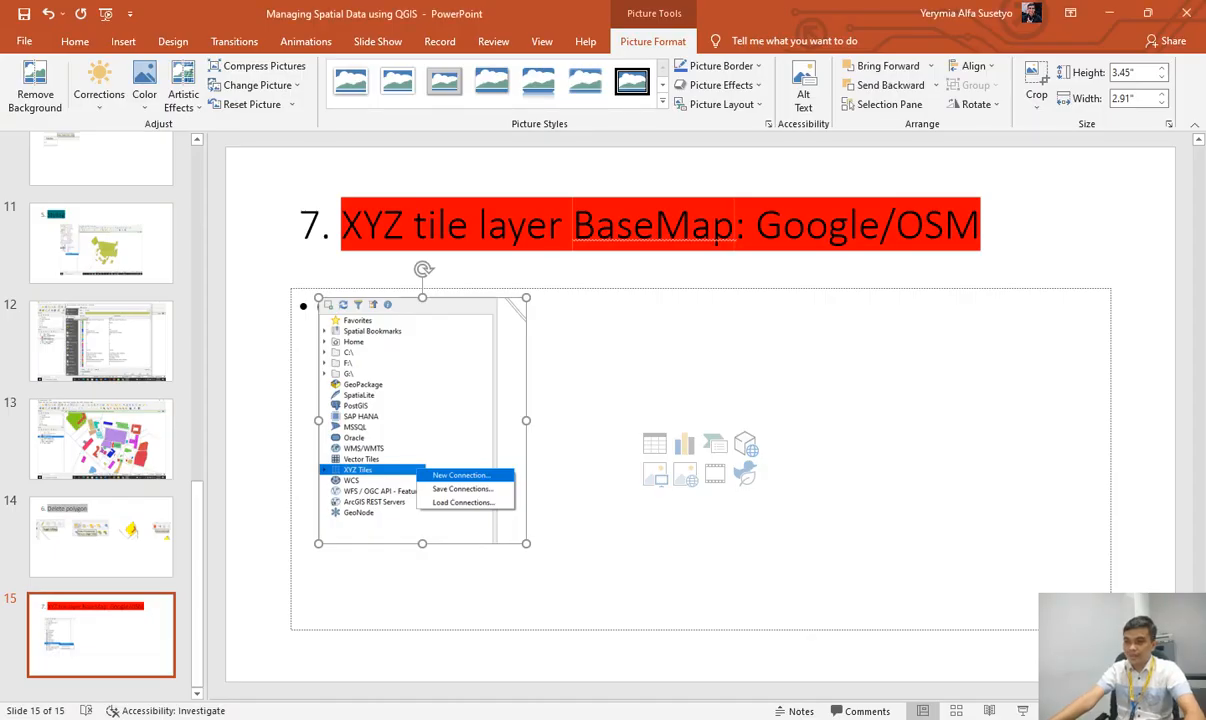
{"action": "left_click", "coordinate": [674, 418]}
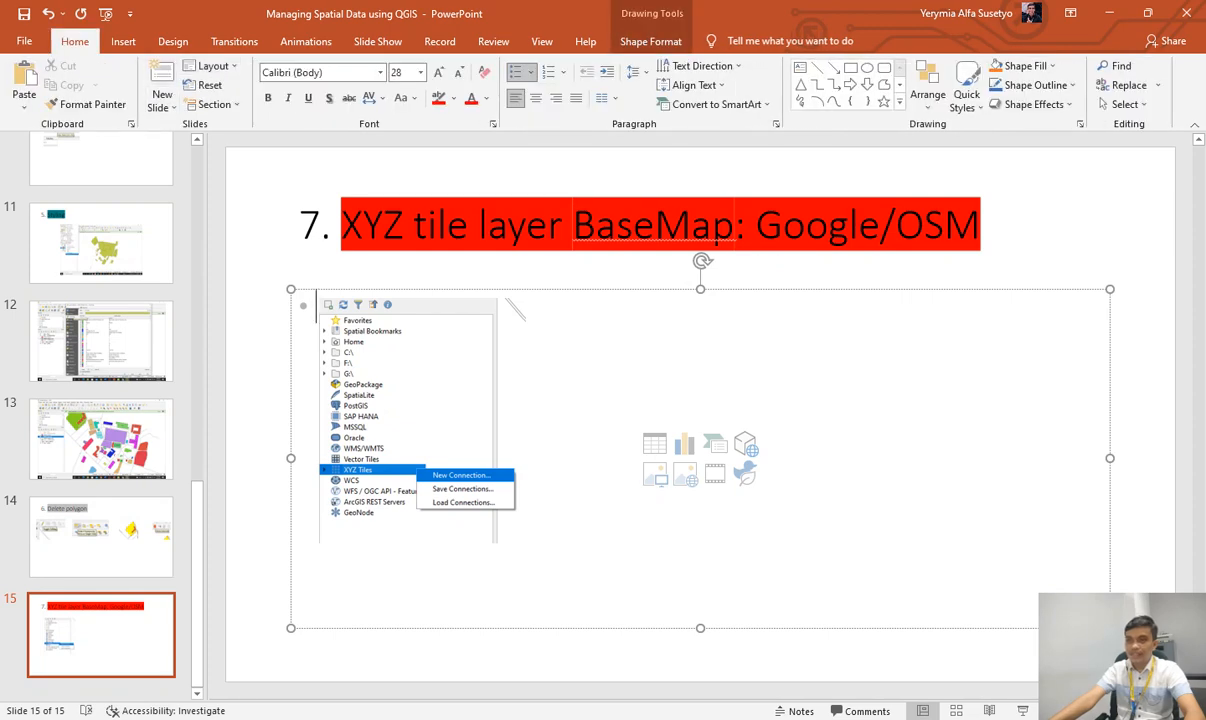
{"action": "left_click", "coordinate": [123, 41]}
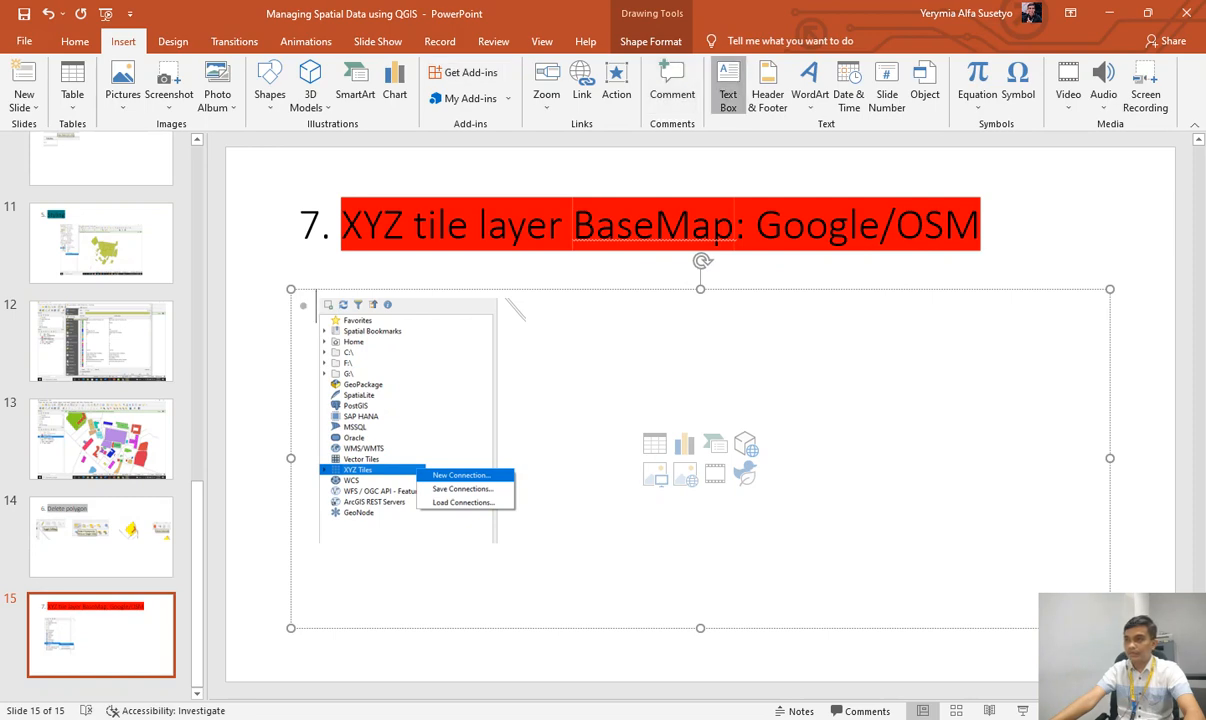
{"action": "left_click", "coordinate": [728, 88]}
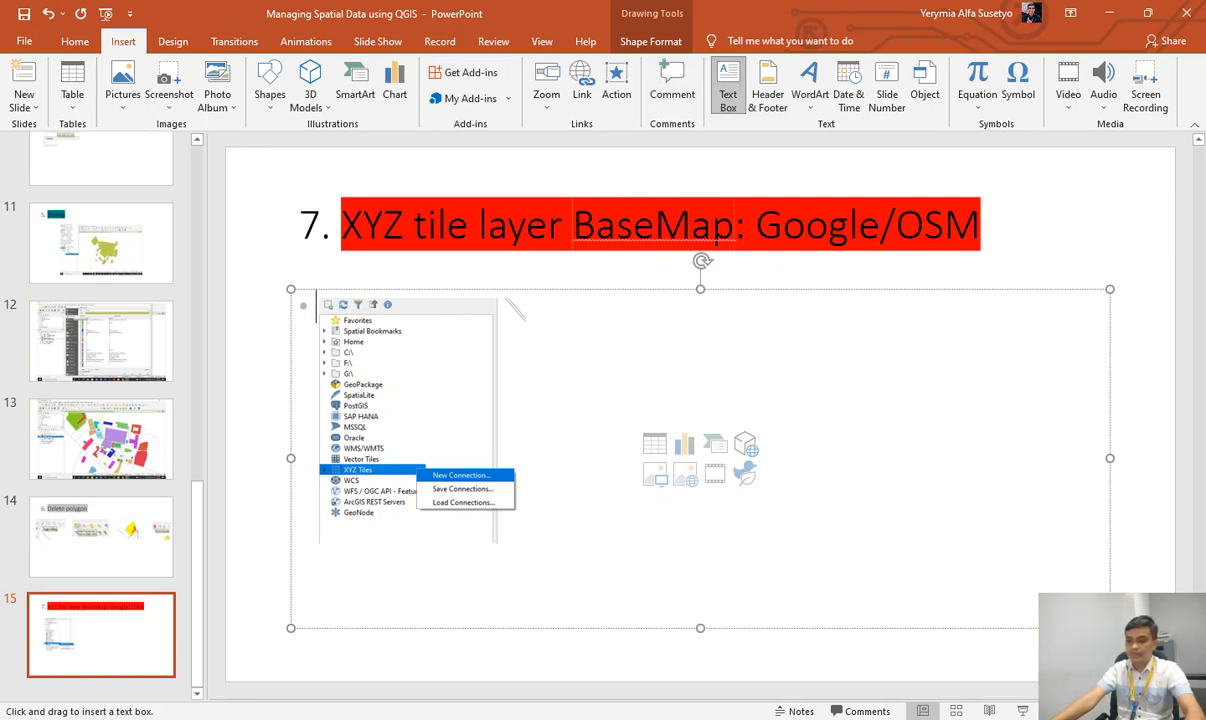
{"action": "key", "text": "ctrl+v"}
{"action": "key", "text": "ctrl+z"}
{"action": "left_click", "coordinate": [715, 242]}
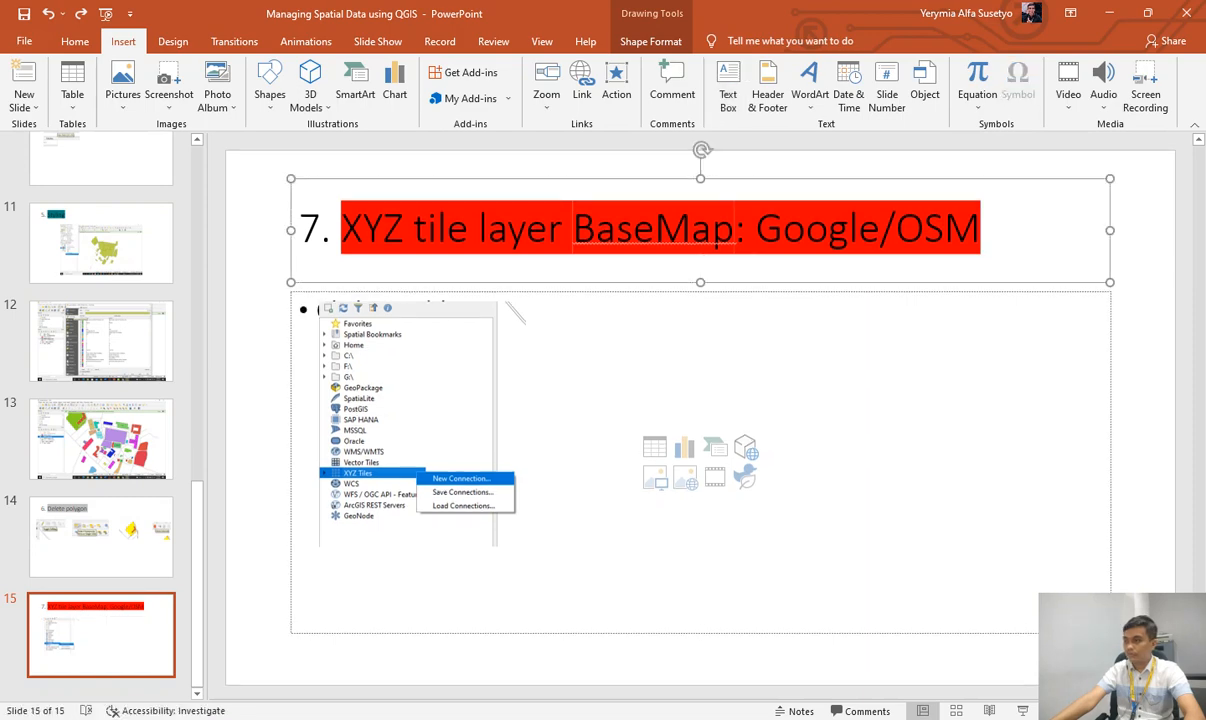
{"action": "left_click", "coordinate": [1142, 310]}
{"action": "key", "text": "ctrl+v"}
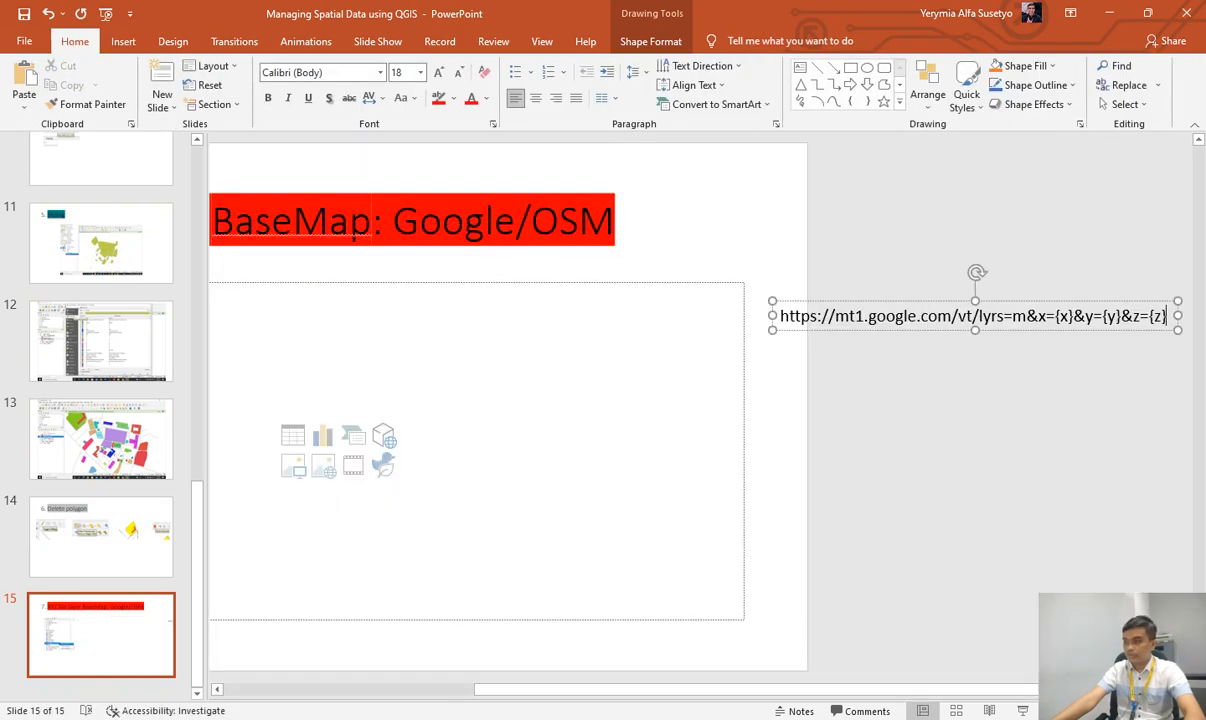
Move the tile URL text box onto the slide beside the browser screenshot and widen it slightly.
{"action": "left_click_drag", "start_coordinate": [975, 301], "coordinate": [405, 323]}
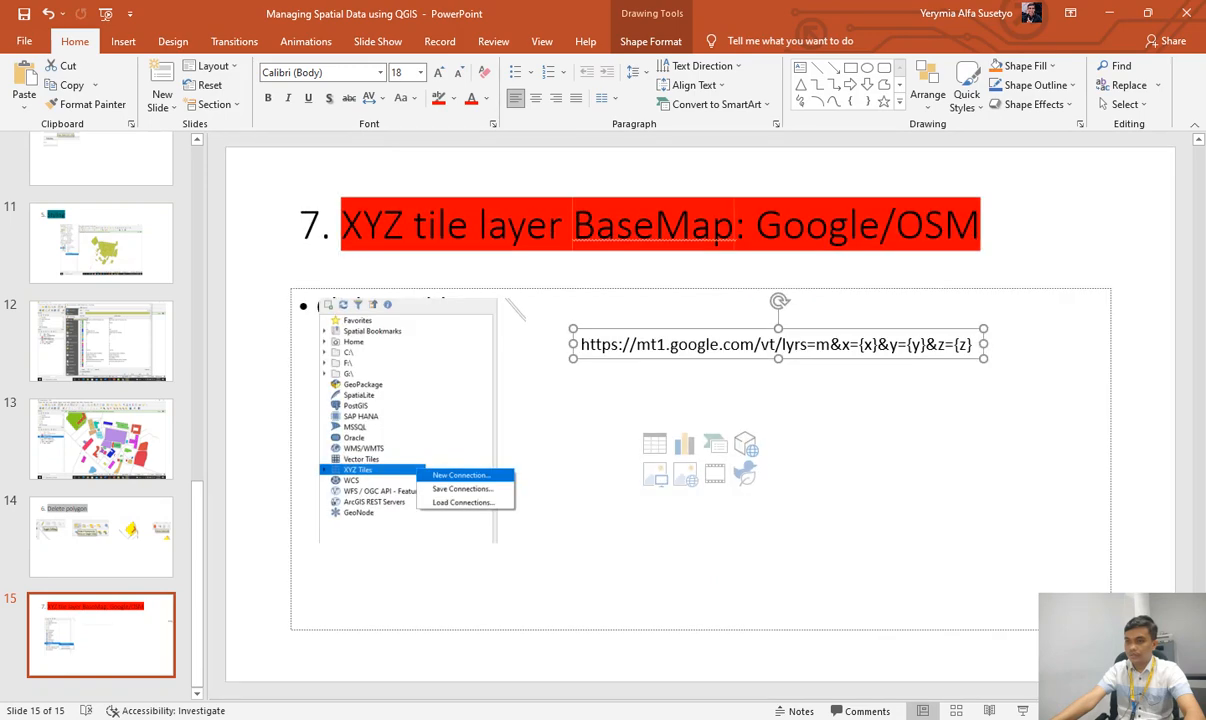
{"action": "left_click_drag", "start_coordinate": [983, 344], "coordinate": [1015, 344]}
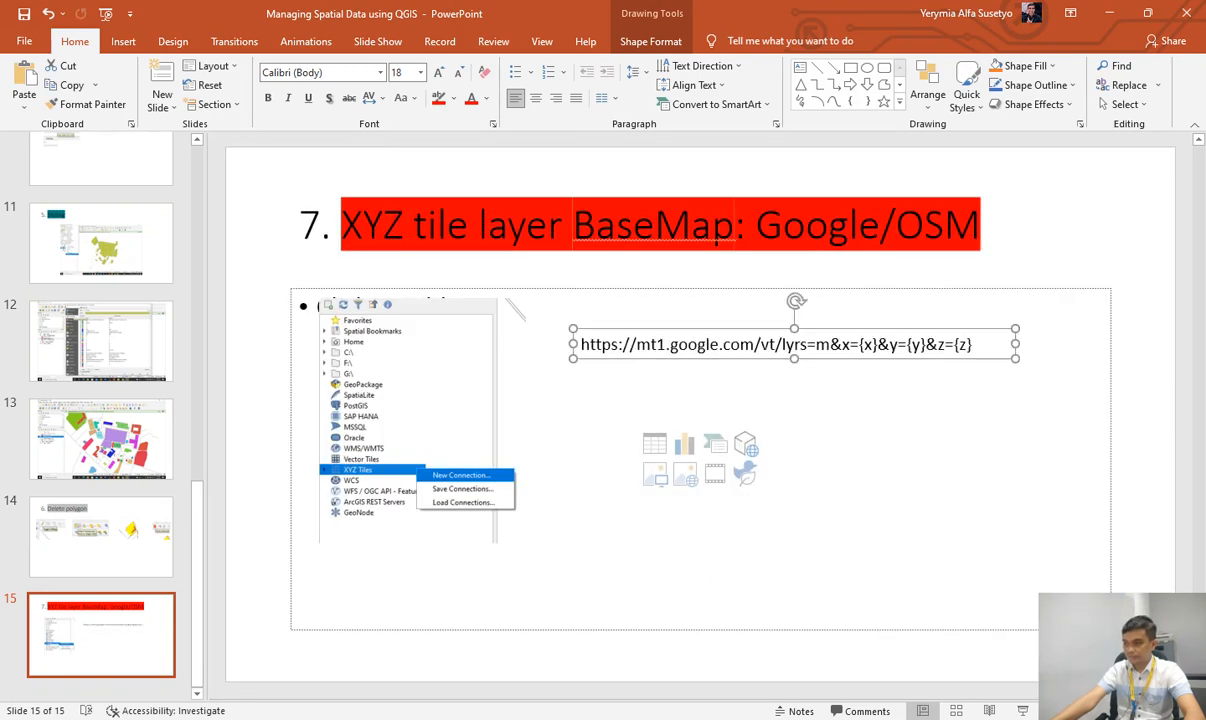
{"action": "left_click_drag", "start_coordinate": [900, 329], "coordinate": [914, 362]}
{"action": "key", "text": "Escape"}
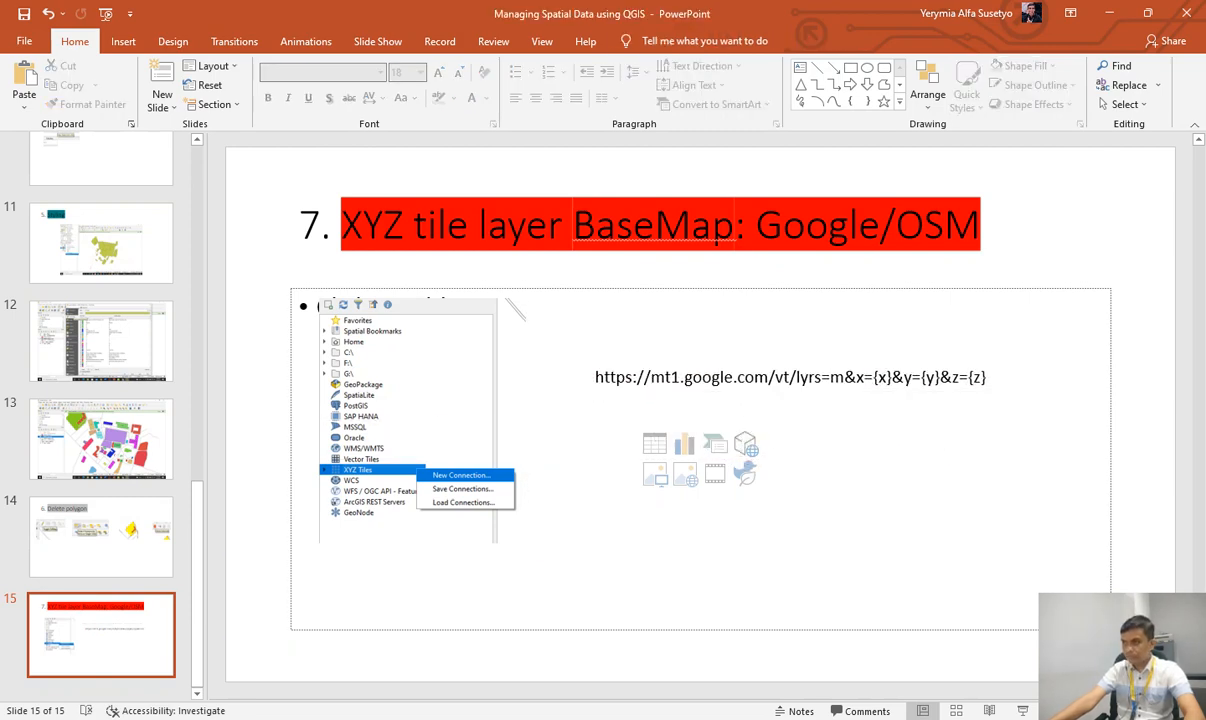
Switch to the browser and copy the address of the QGIS 3.0 XYZ Tile Layers page.
{"action": "key", "text": "alt+Tab"}
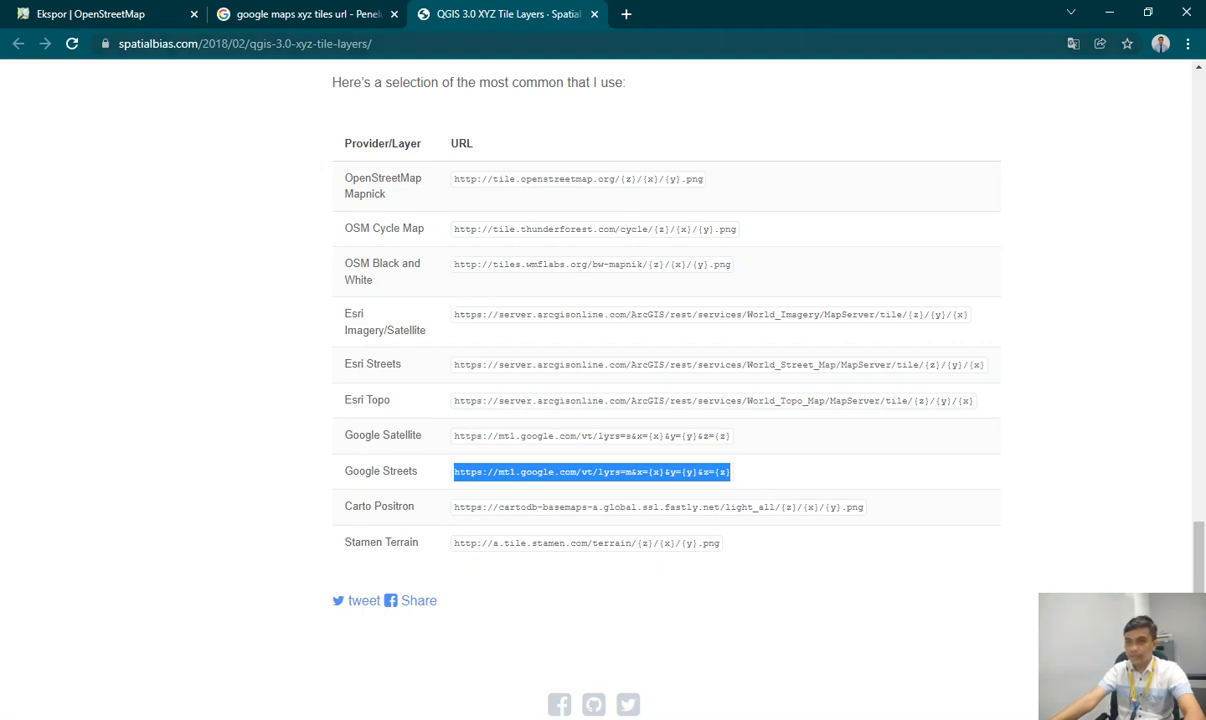
{"action": "key", "text": "ctrl+l"}
{"action": "key", "text": "ctrl+c"}
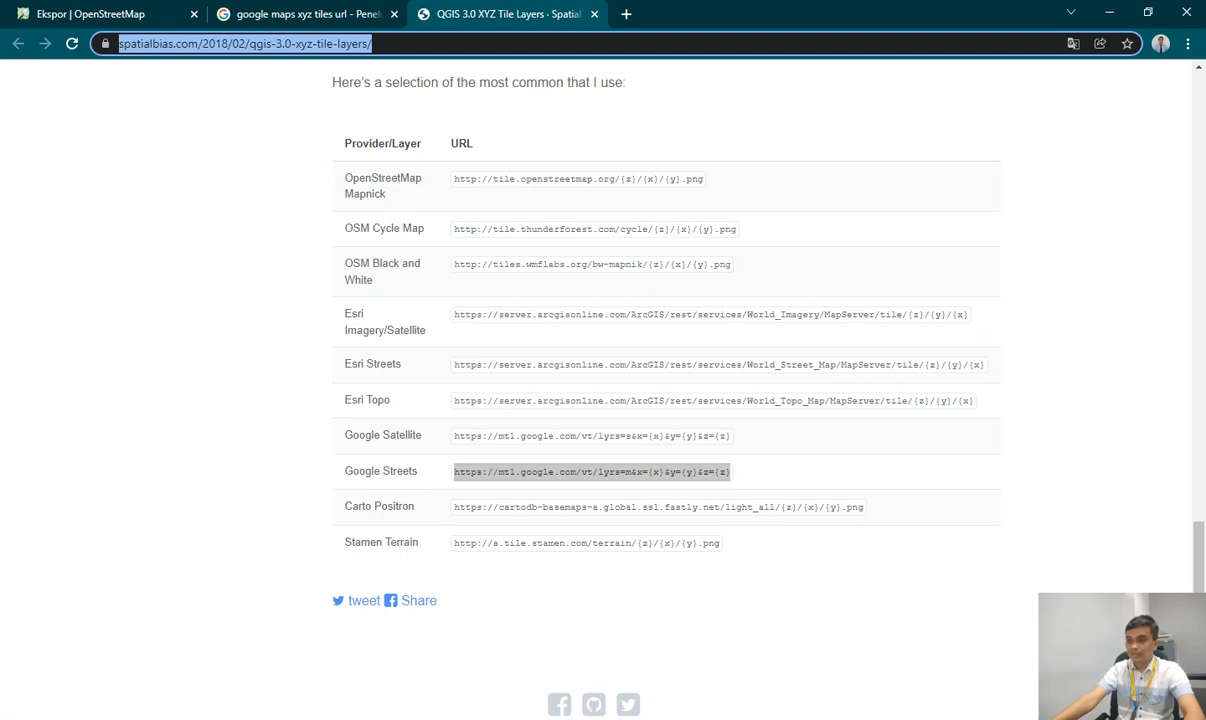
Return to PowerPoint, paste the page address into a new text box, and place it on the slide below the tile URL.
{"action": "key", "text": "alt+Tab"}
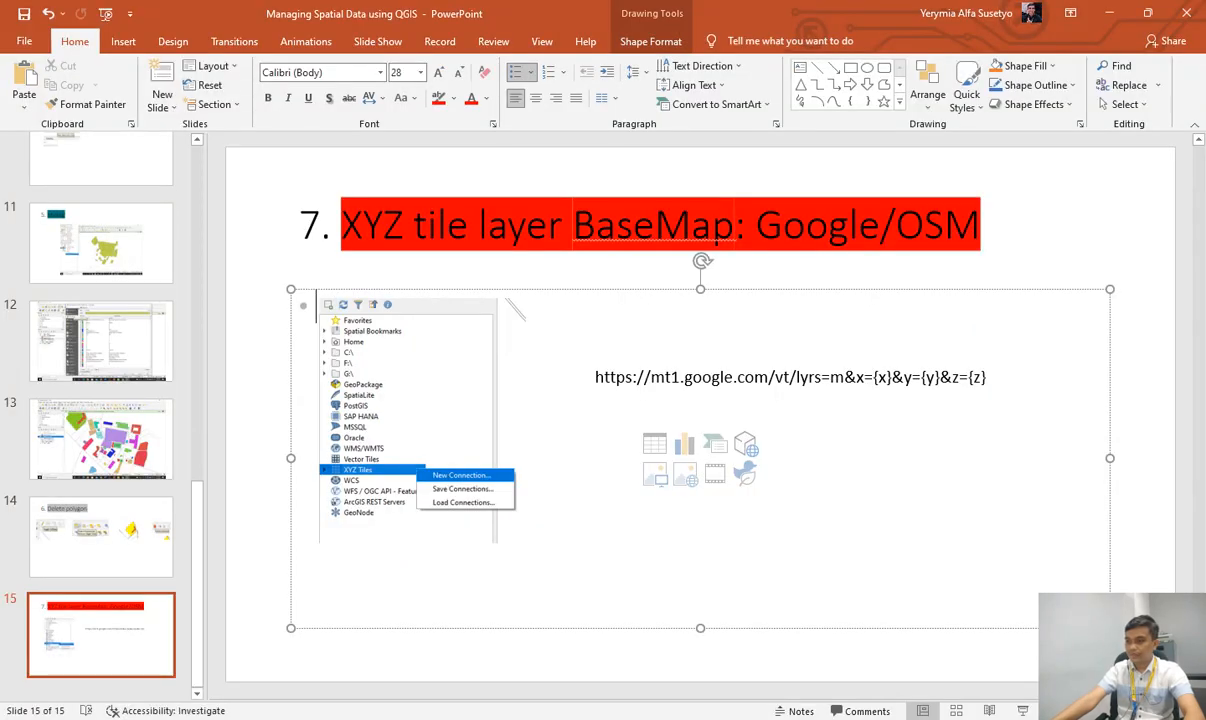
{"action": "left_click", "coordinate": [123, 41]}
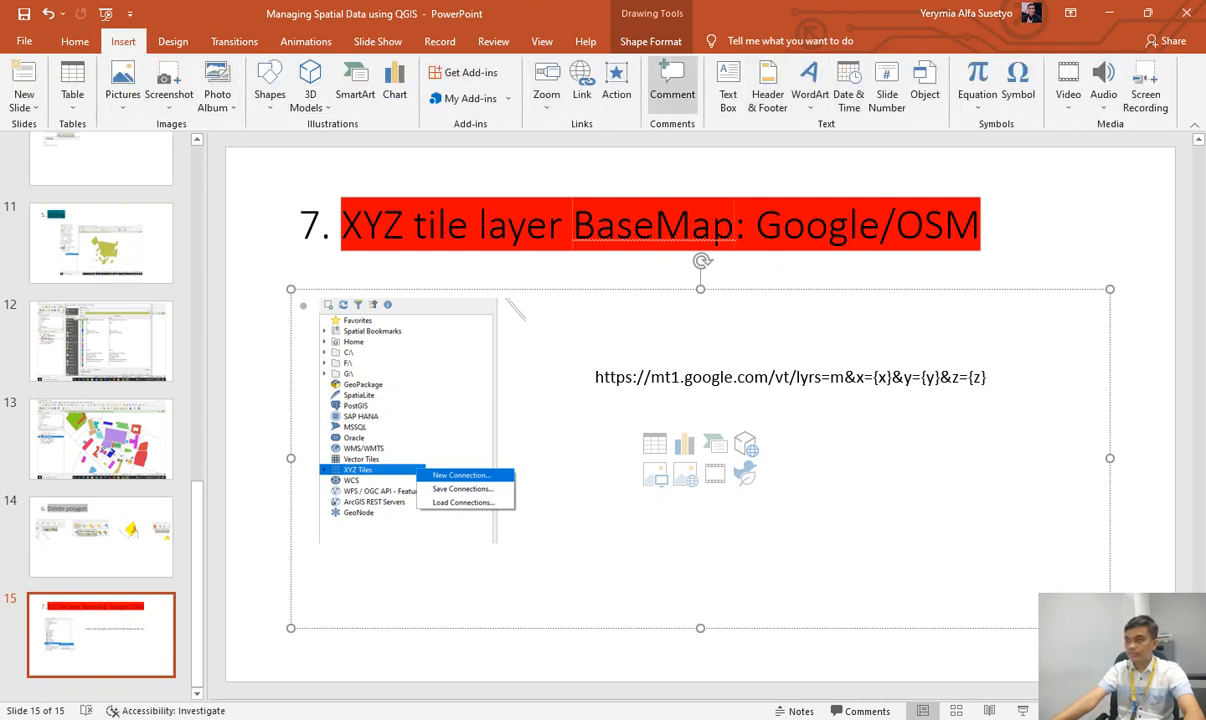
{"action": "left_click", "coordinate": [728, 88]}
{"action": "left_click", "coordinate": [716, 241]}
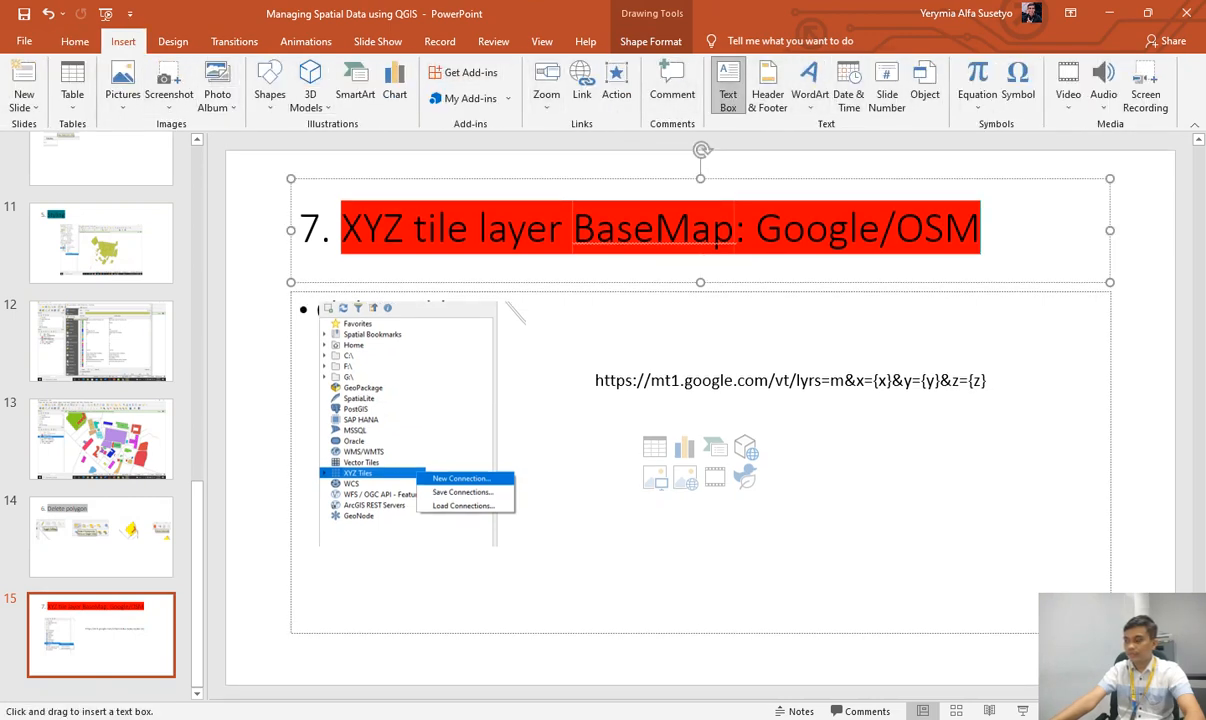
{"action": "left_click", "coordinate": [1142, 420]}
{"action": "key", "text": "ctrl+v"}
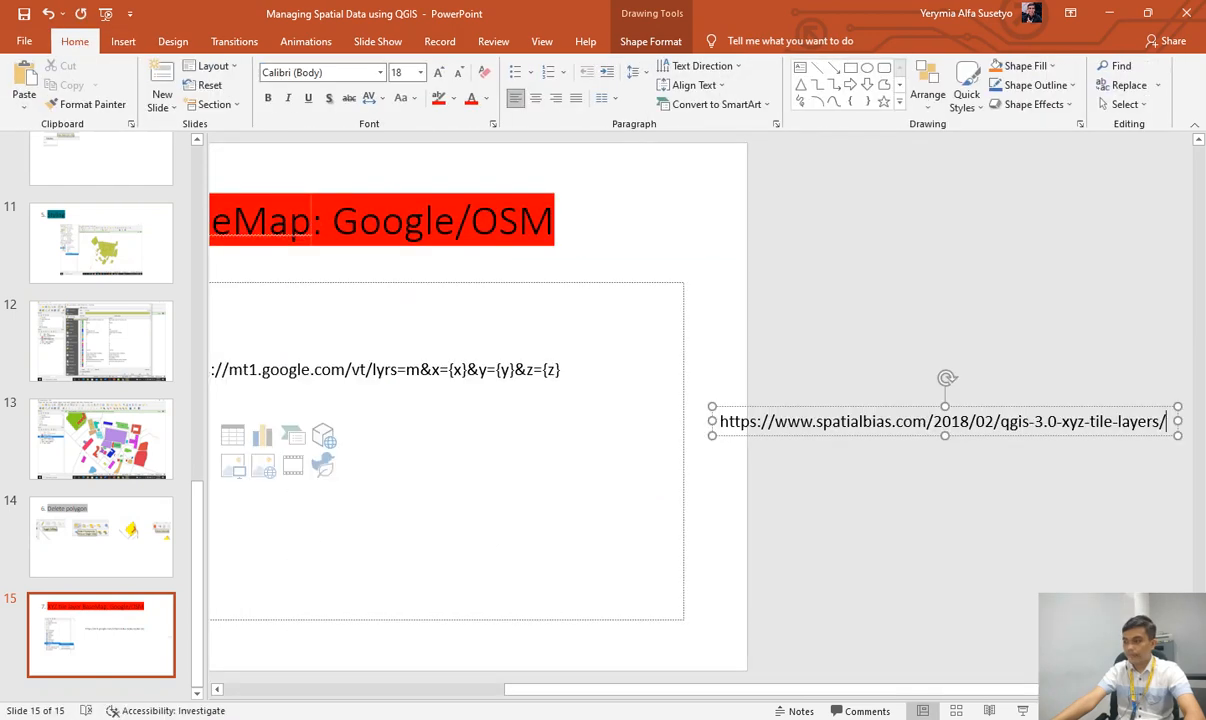
{"action": "left_click_drag", "start_coordinate": [1040, 436], "coordinate": [456, 481]}
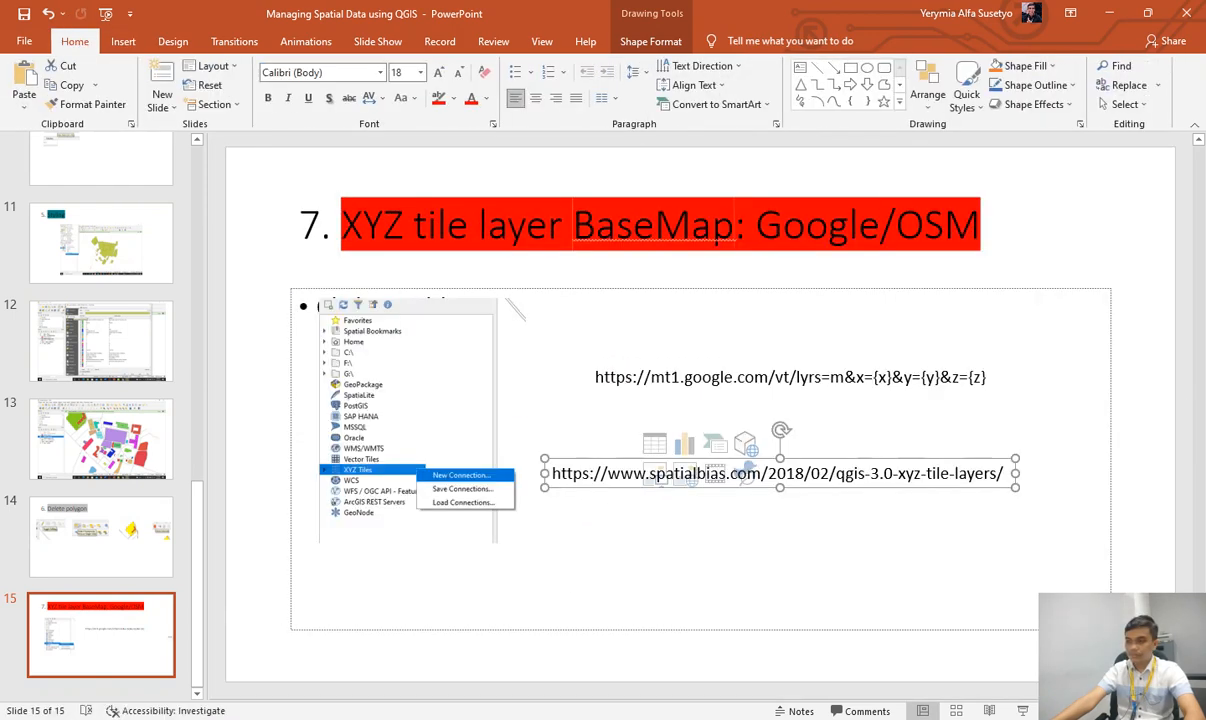
{"action": "left_click_drag", "start_coordinate": [700, 459], "coordinate": [722, 544]}
Add the line "Untuk layer yang lain:" above the spatialbias.com address in its text box.
{"action": "left_click", "coordinate": [575, 558]}
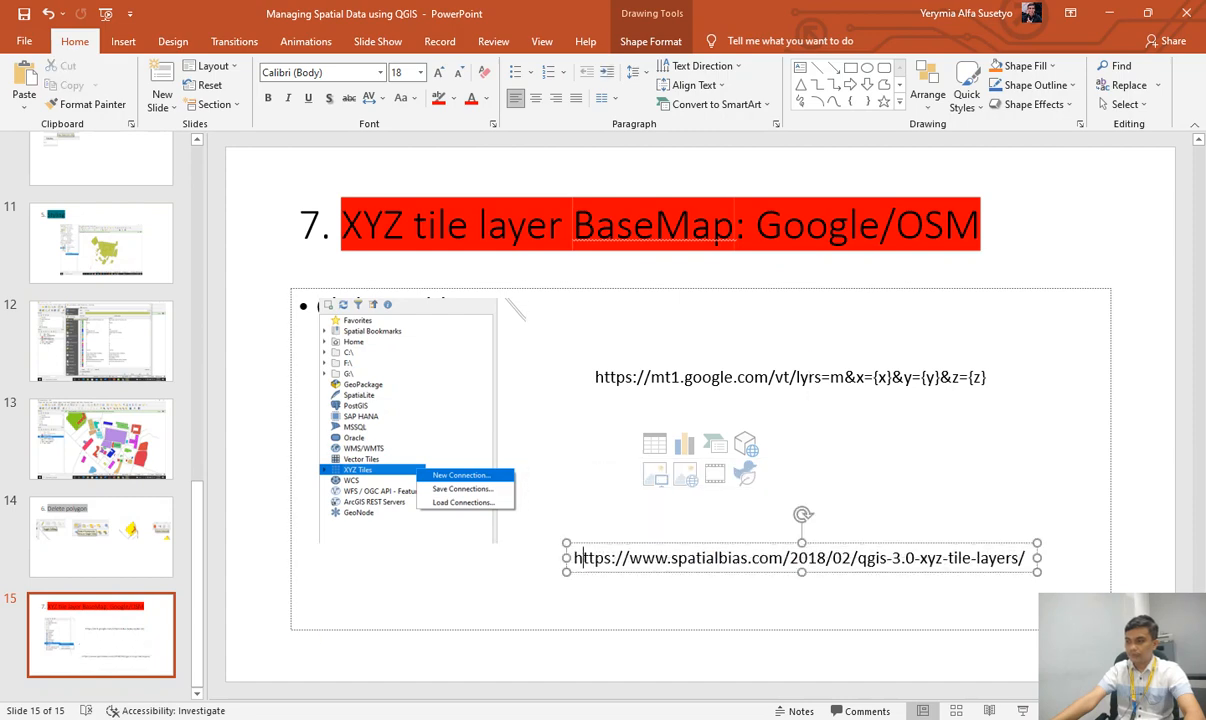
{"action": "key", "text": "Return"}
{"action": "key", "text": "Up"}
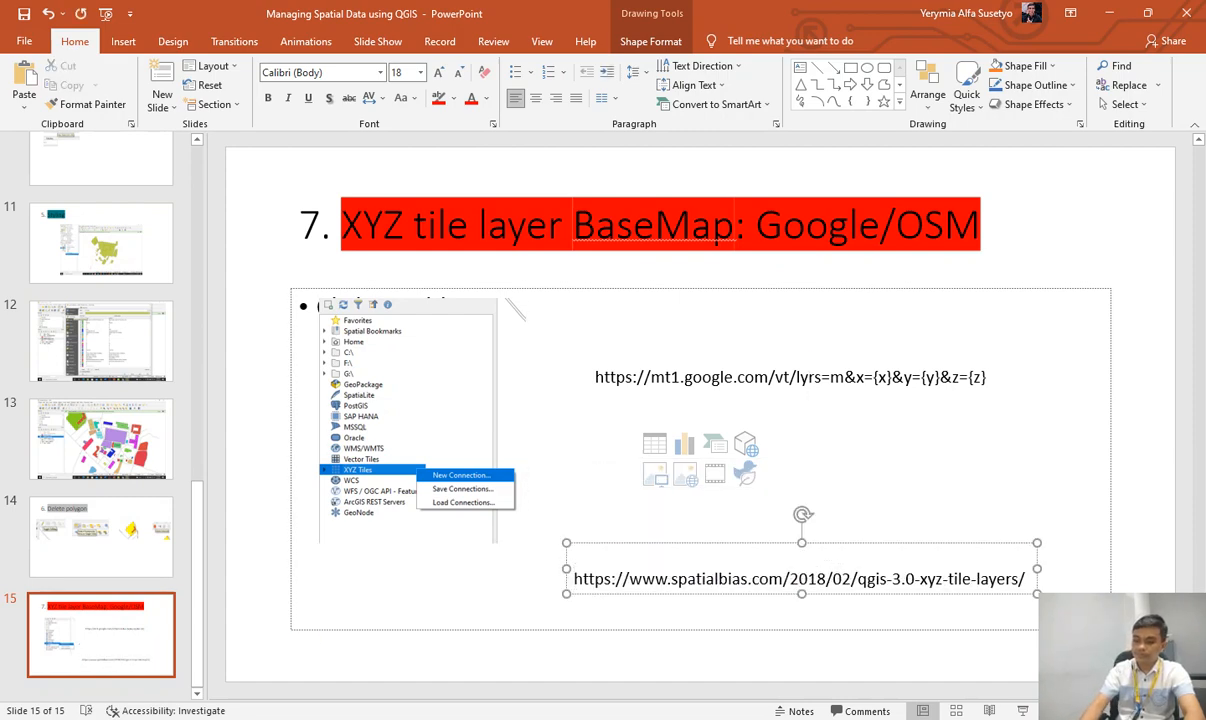
{"action": "type", "text": "untuk layaer"}
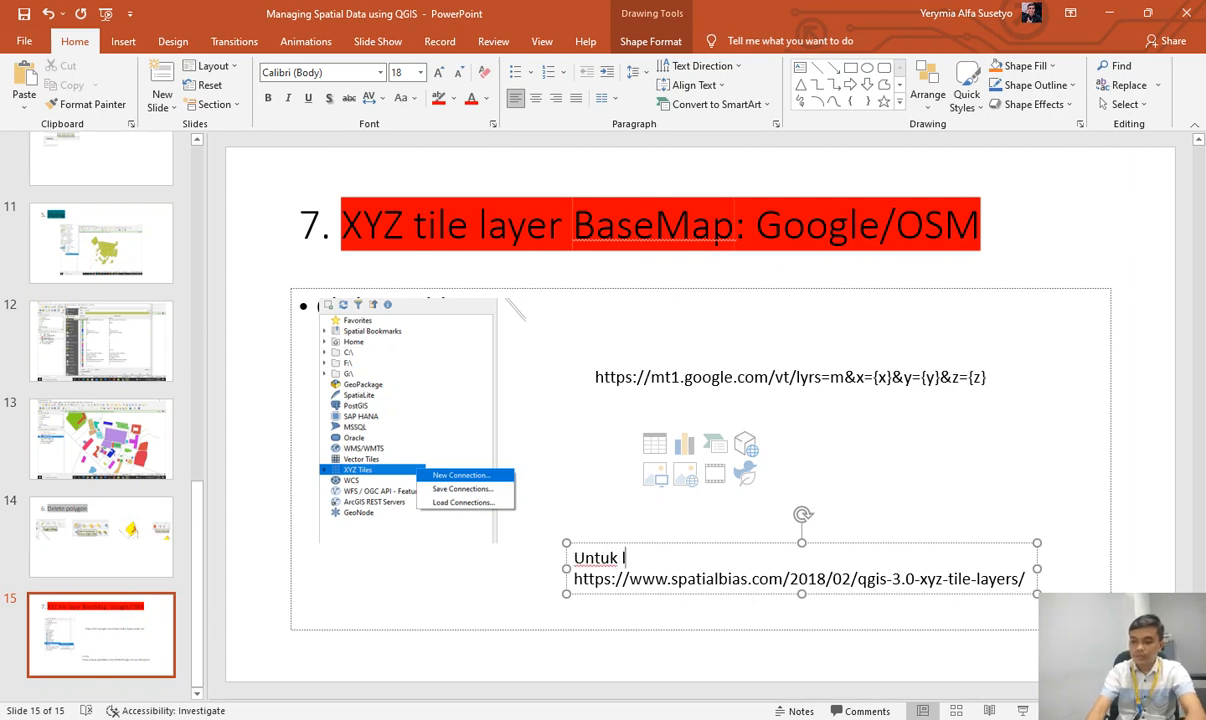
{"action": "key", "text": "BackSpace"}
{"action": "key", "text": "BackSpace"}
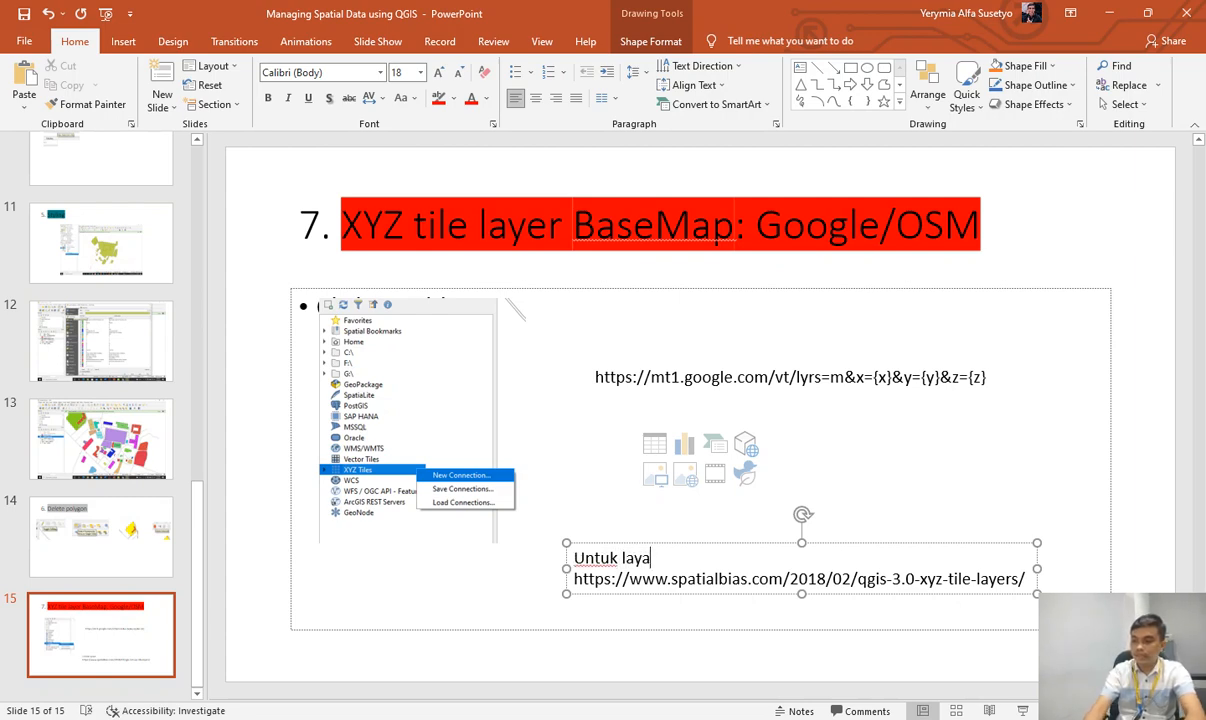
{"action": "type", "text": "er yan"}
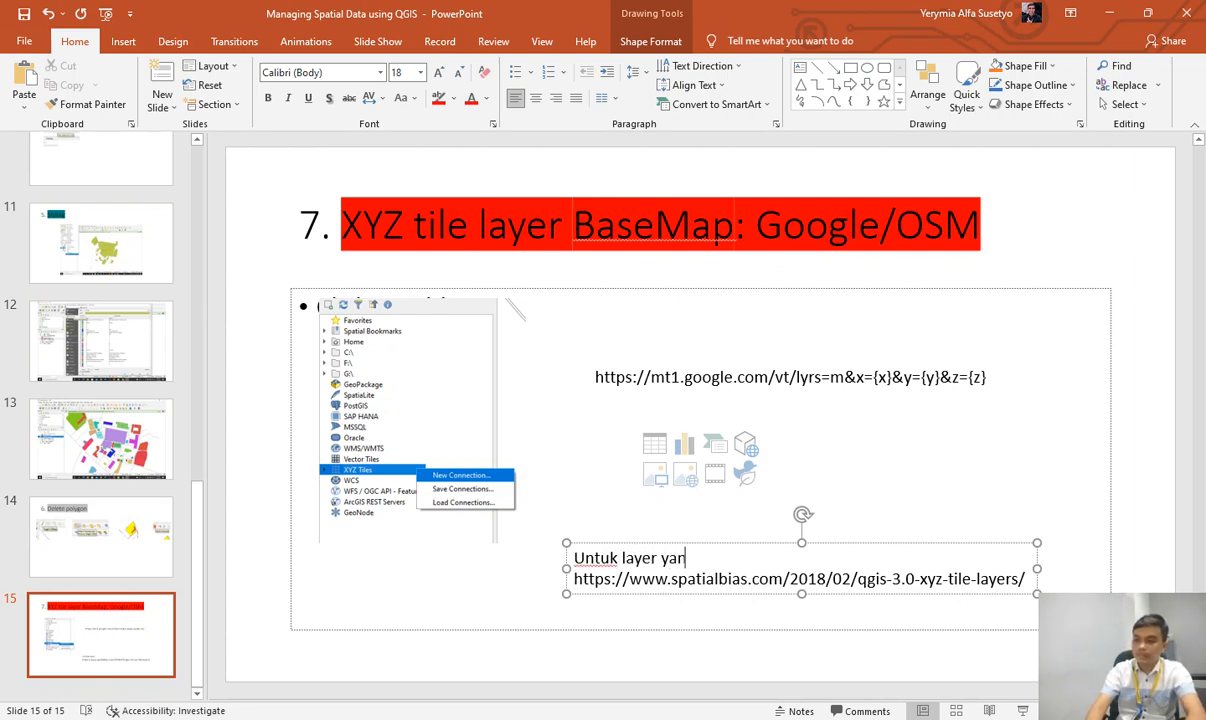
{"action": "type", "text": "g lain"}
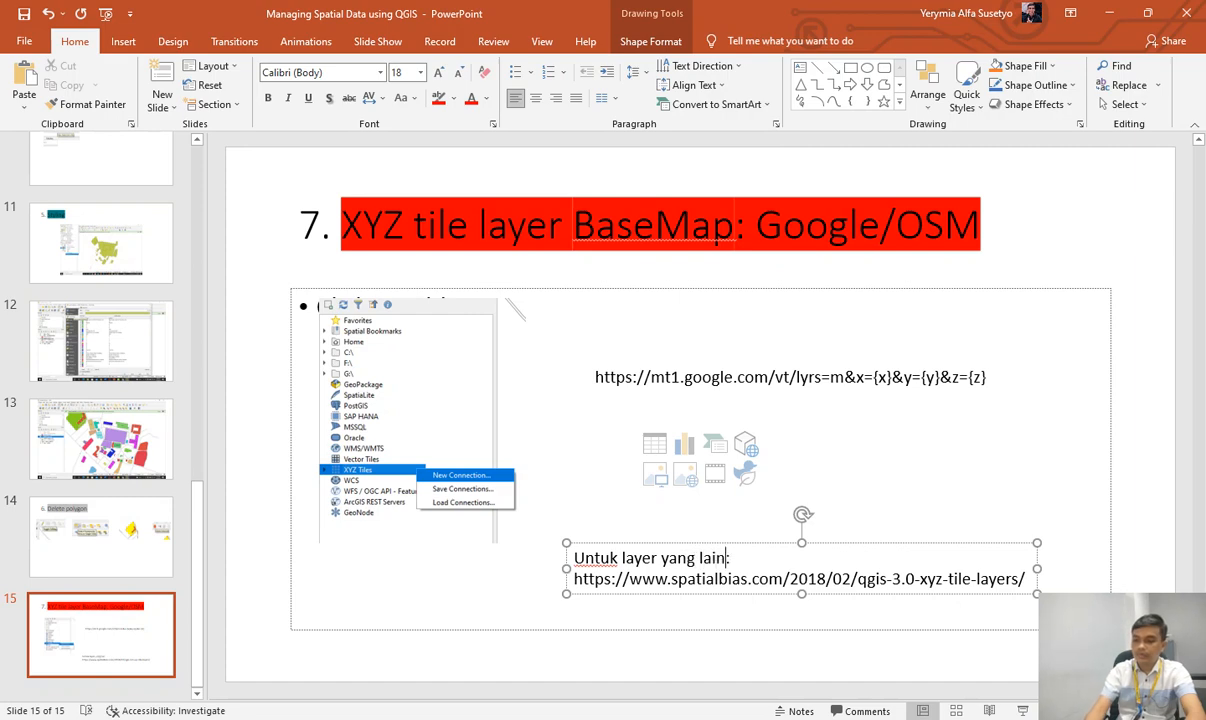
{"action": "type", "text": ":"}
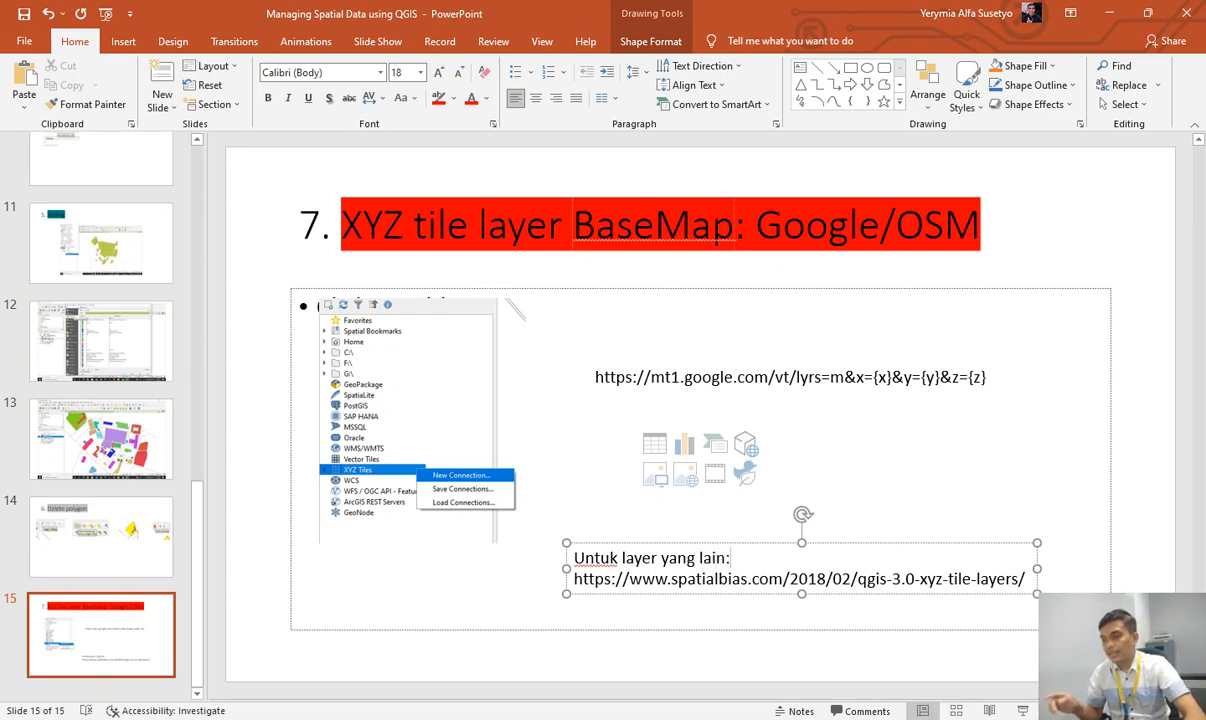
Move the tile URL text box slightly closer to the browser screenshot and add the line "Base Map Google:" above the URL.
{"action": "left_click", "coordinate": [864, 377]}
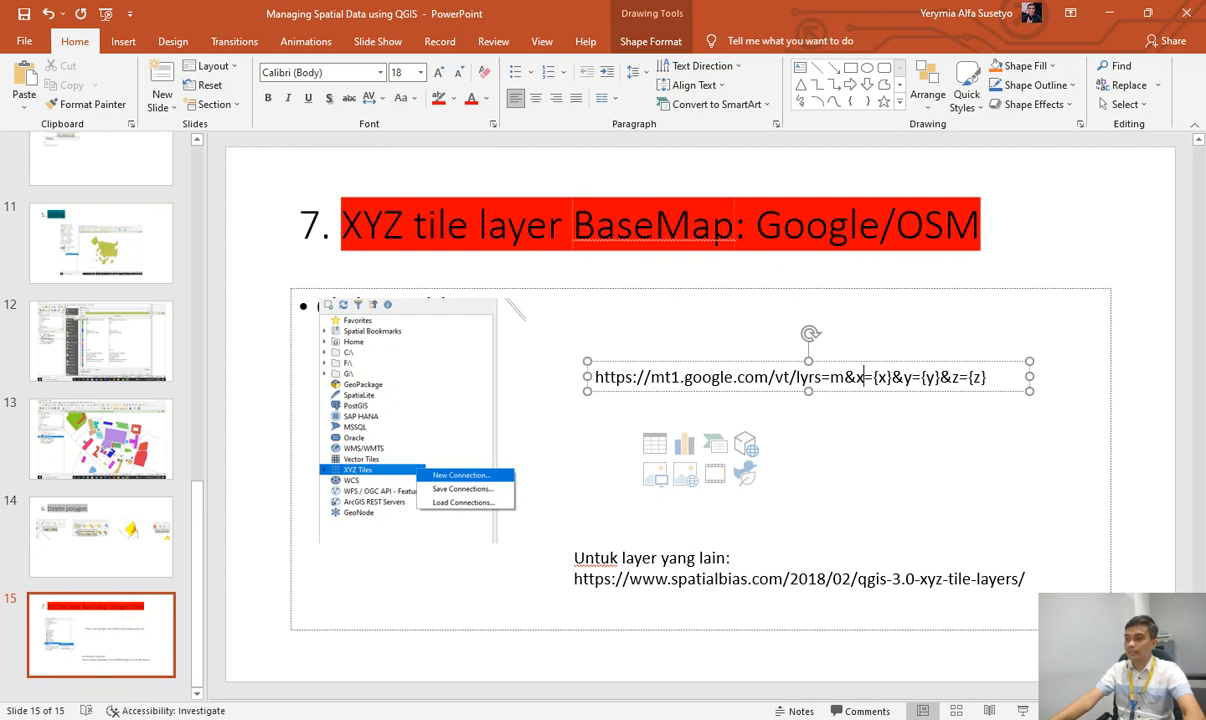
{"action": "left_click_drag", "start_coordinate": [864, 361], "coordinate": [830, 351]}
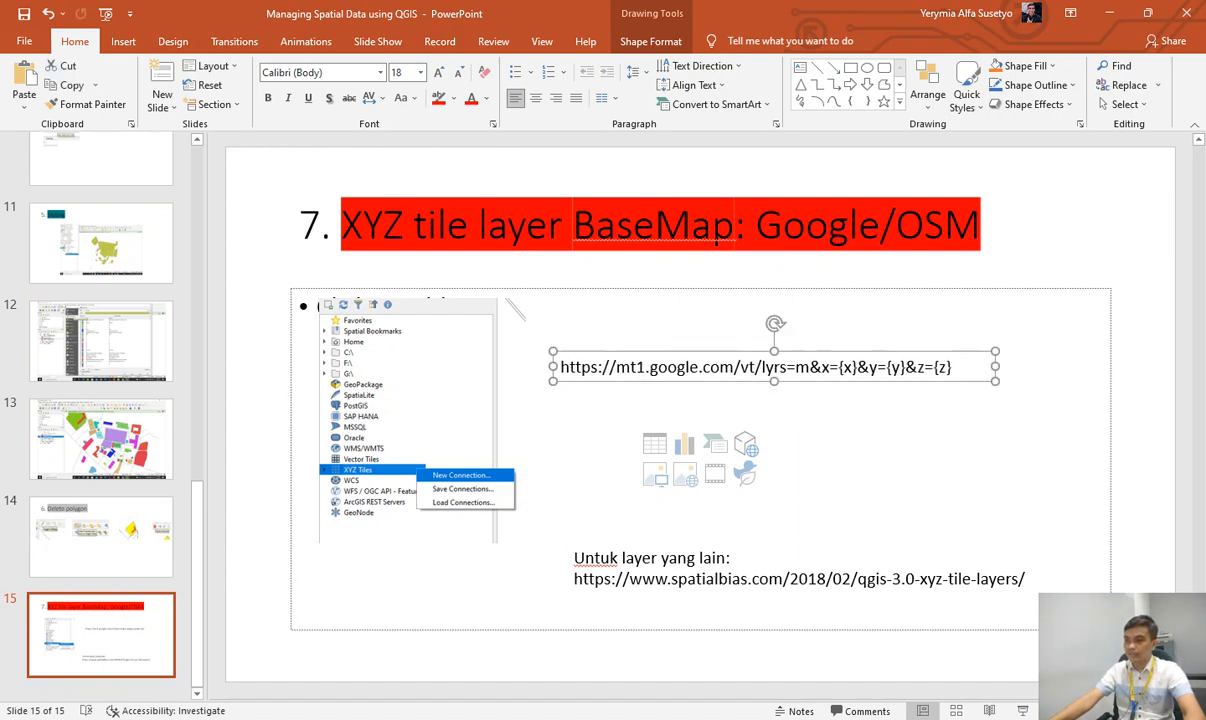
{"action": "left_click", "coordinate": [561, 367]}
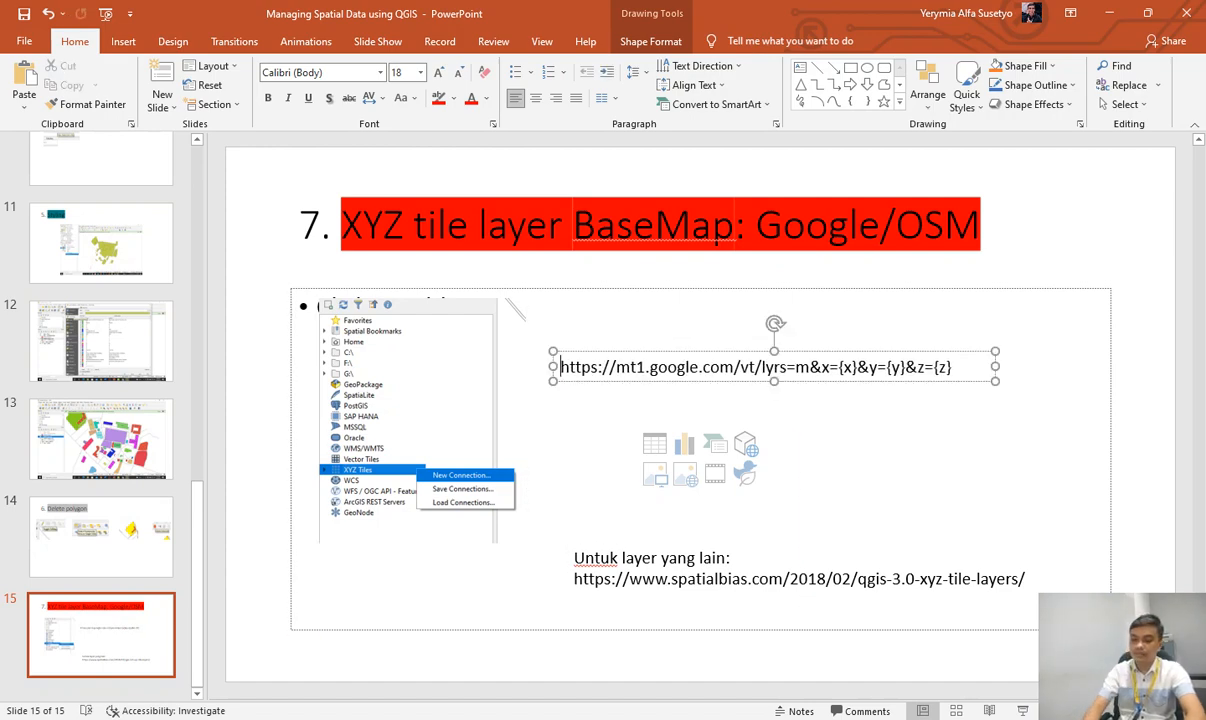
{"action": "type", "text": "Base"}
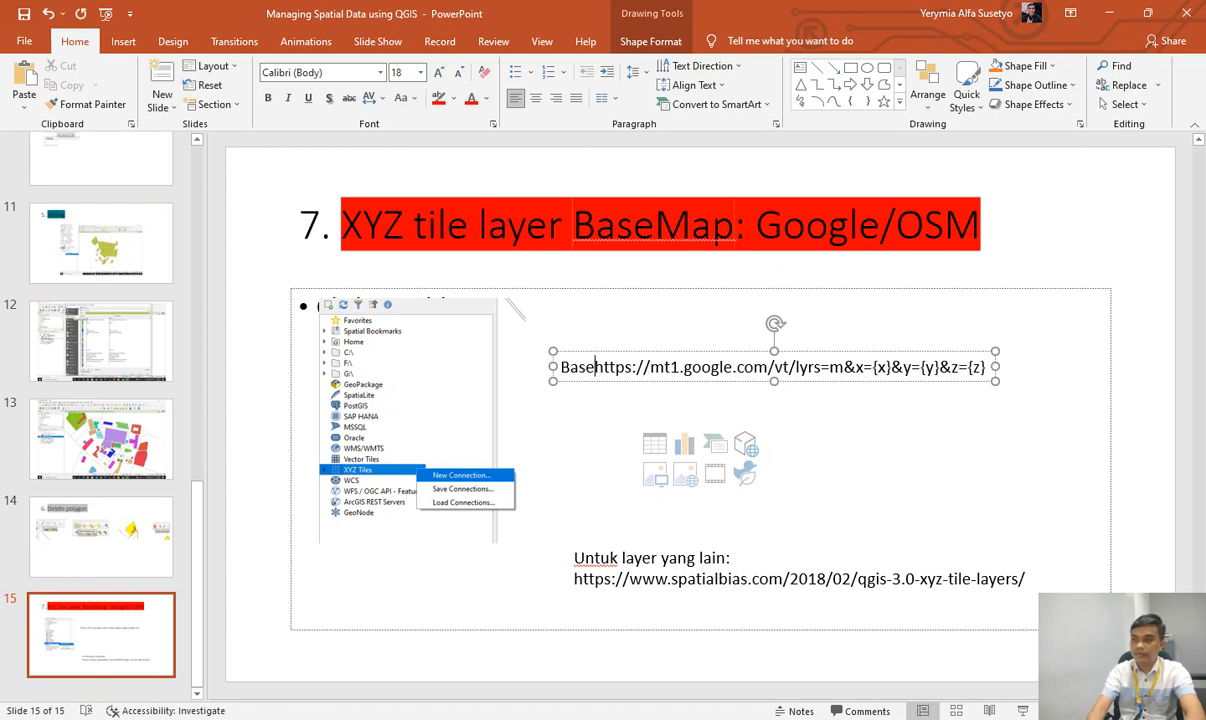
{"action": "key", "text": "Return"}
{"action": "type", "text": "Map"}
{"action": "key", "text": "Return"}
{"action": "type", "text": "Goo"}
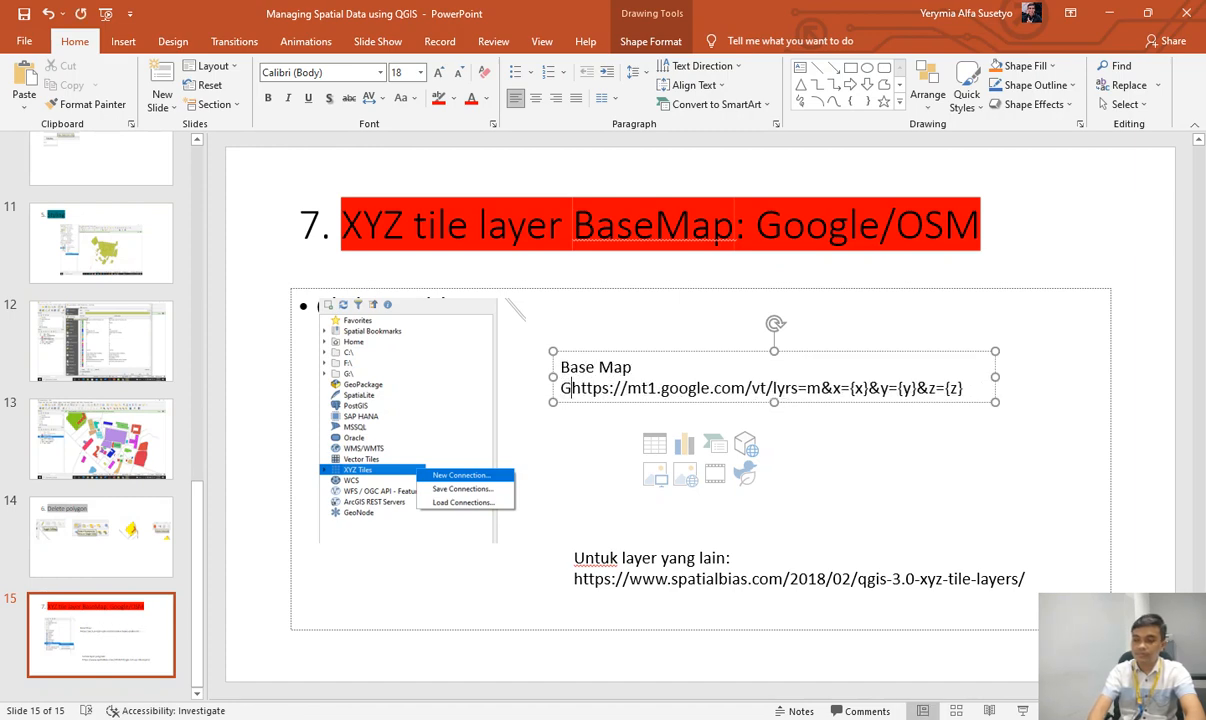
{"action": "type", "text": "gle:"}
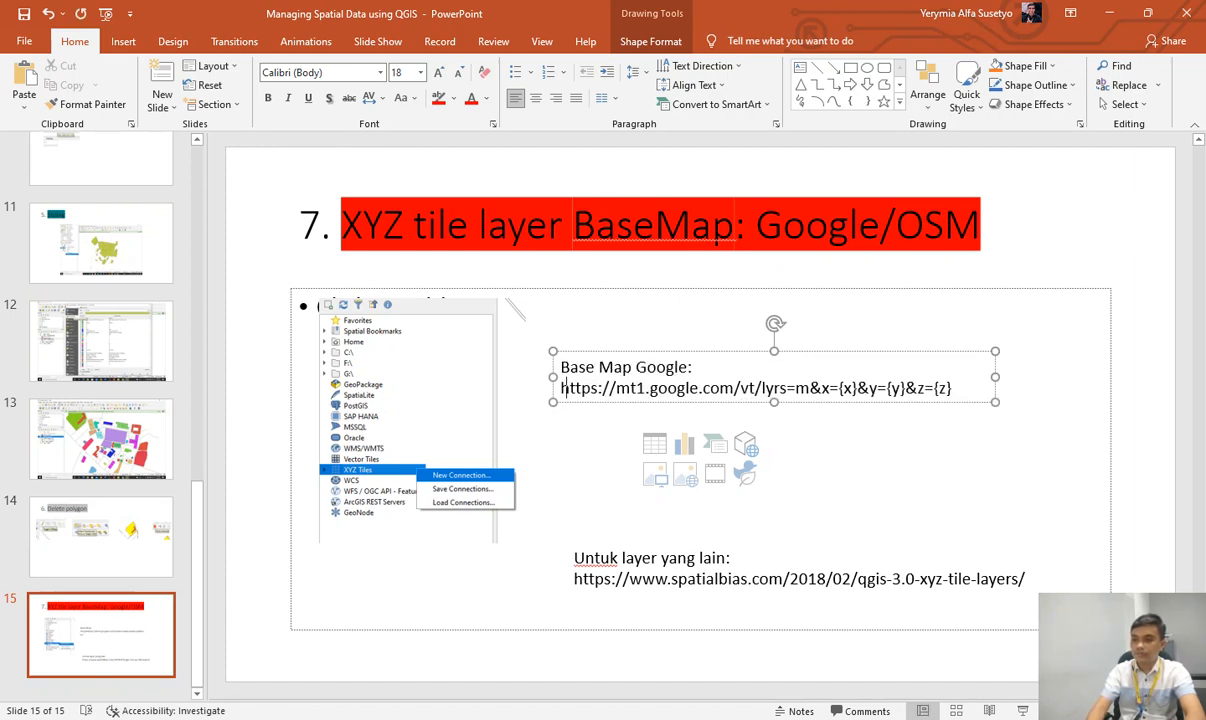
{"action": "key", "text": "Escape"}
{"action": "key", "text": "Escape"}
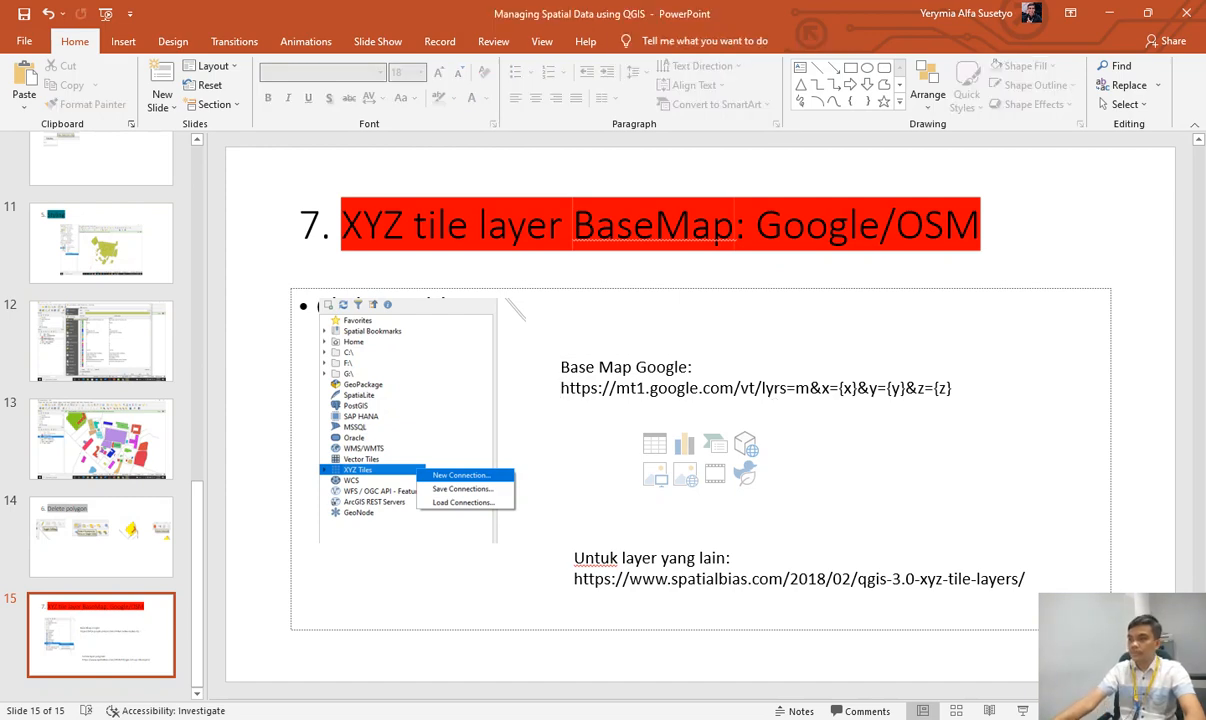
Switch to QGIS and remove the Google Map Layer from the project.
{"action": "key", "text": "alt+Tab"}
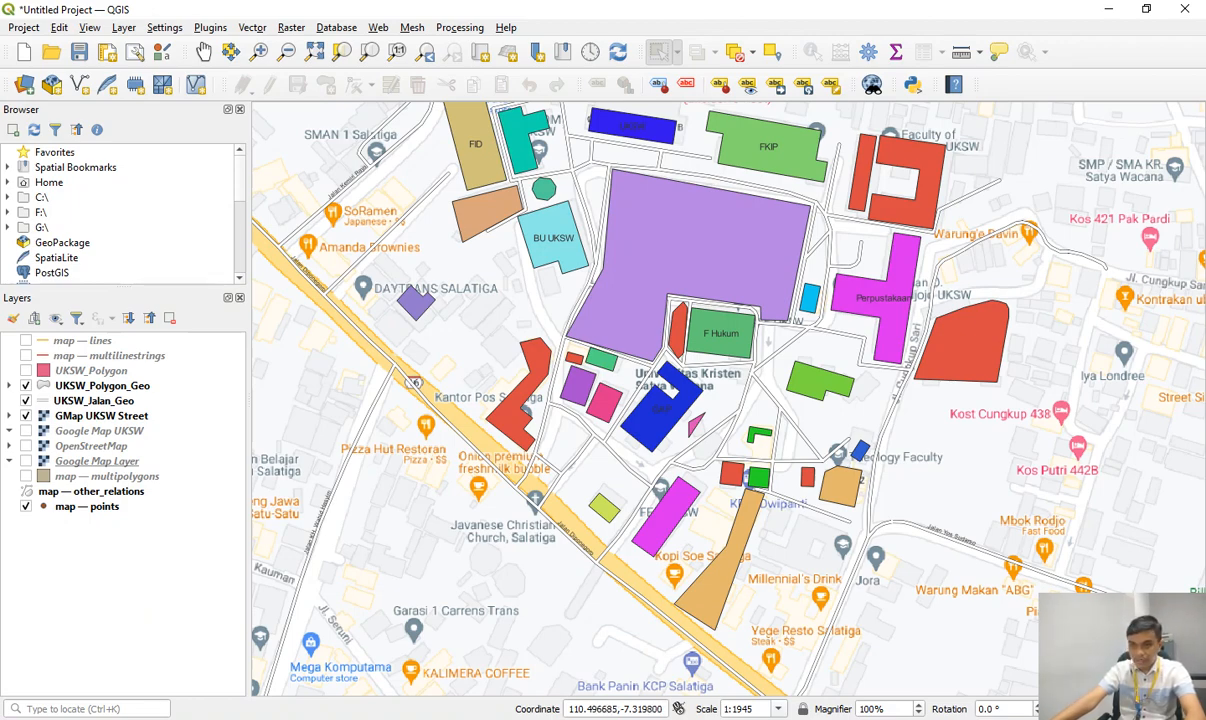
{"action": "left_click", "coordinate": [90, 461]}
{"action": "right_click", "coordinate": [84, 461]}
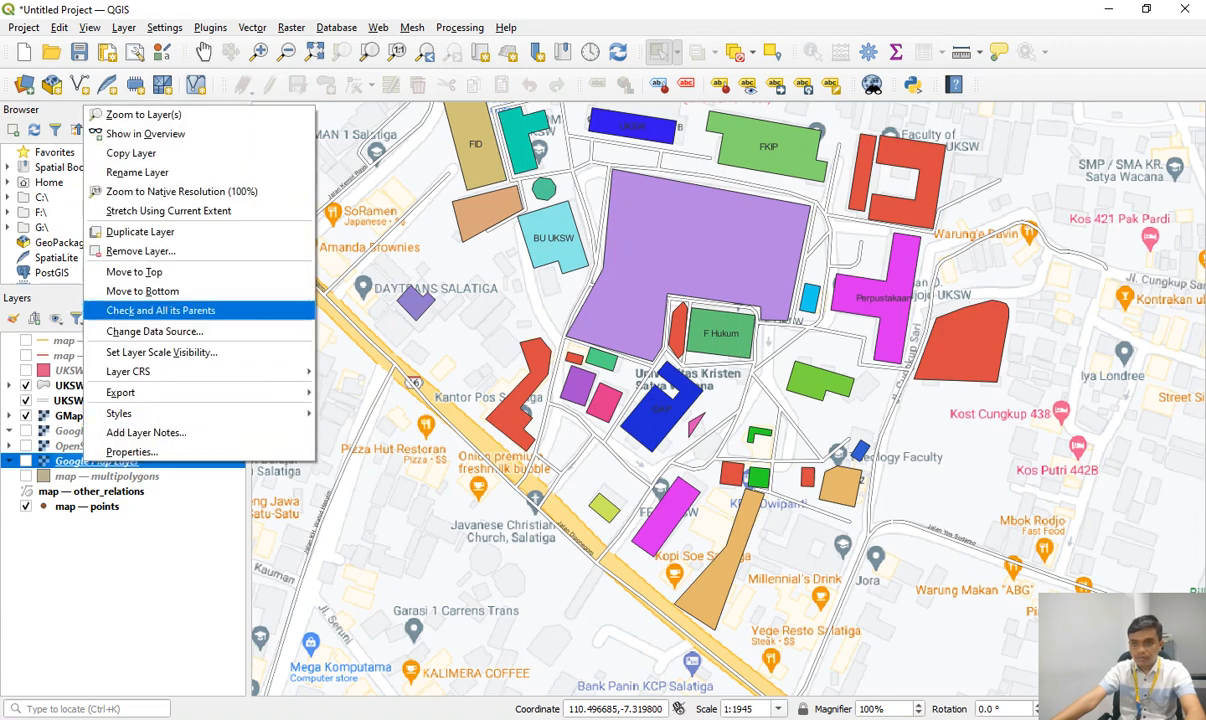
{"action": "left_click", "coordinate": [140, 251]}
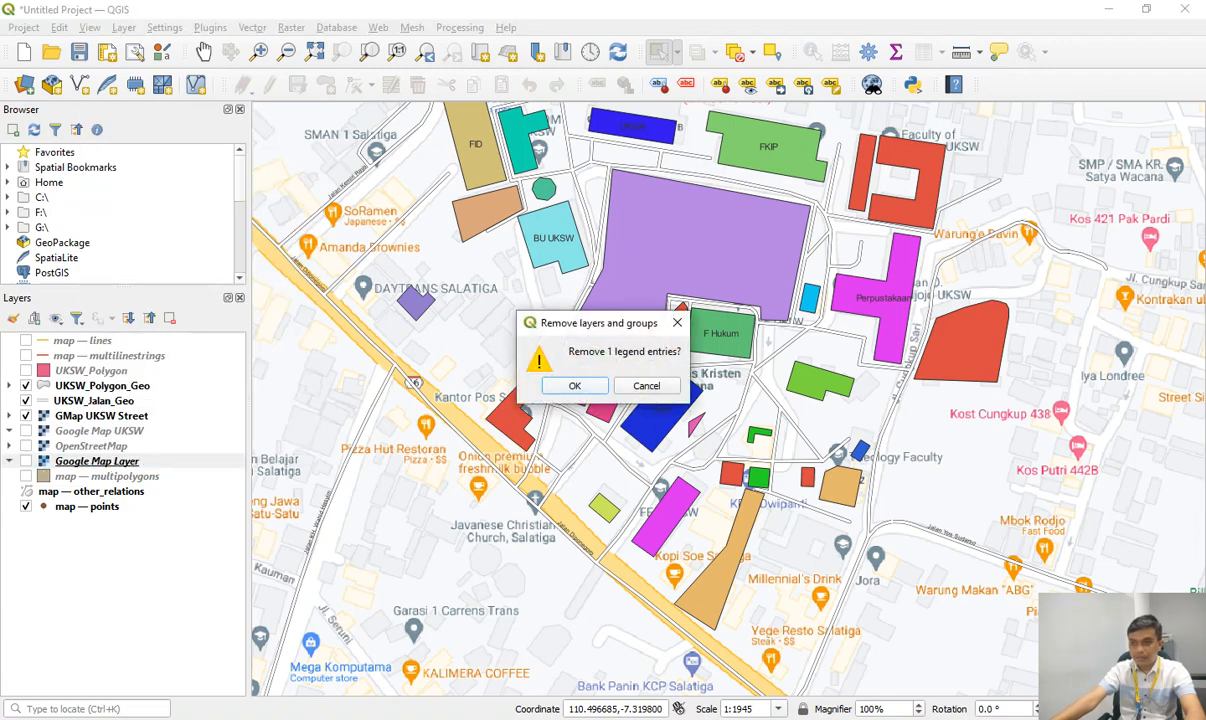
{"action": "key", "text": "Return"}
Remove the OpenStreetMap and Google Map UKSW layers from the project.
{"action": "left_click", "coordinate": [110, 446]}
{"action": "right_click", "coordinate": [110, 446]}
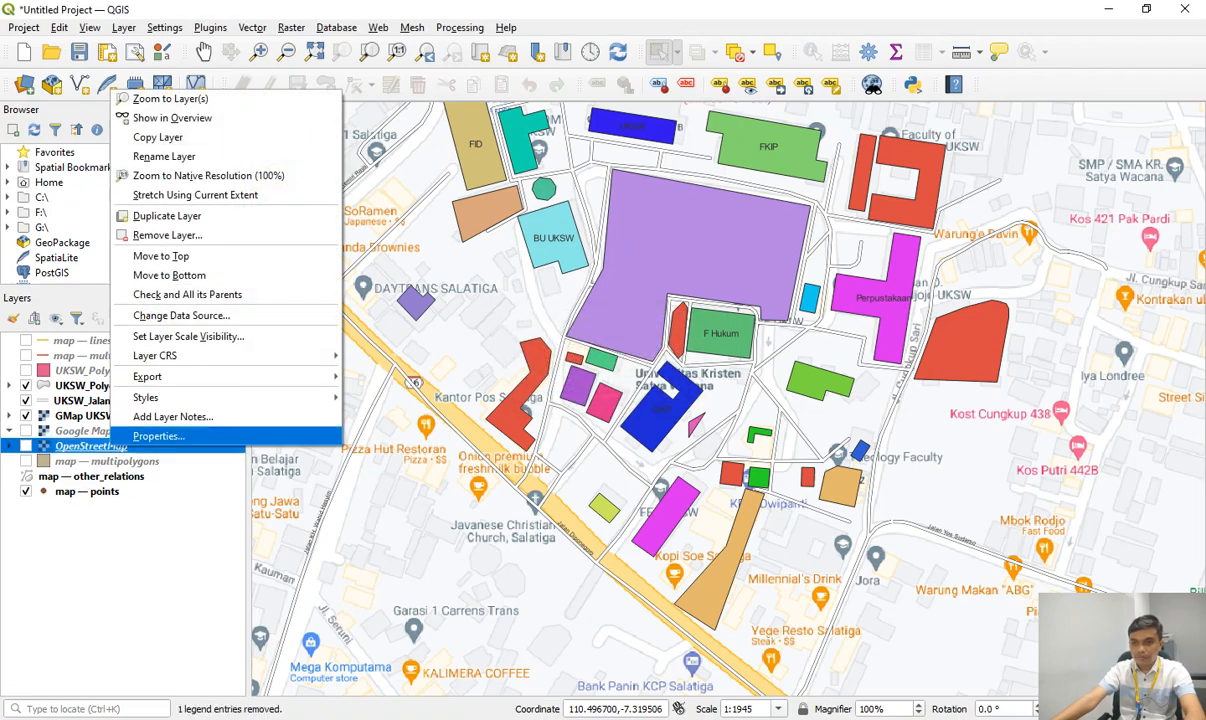
{"action": "left_click", "coordinate": [160, 235]}
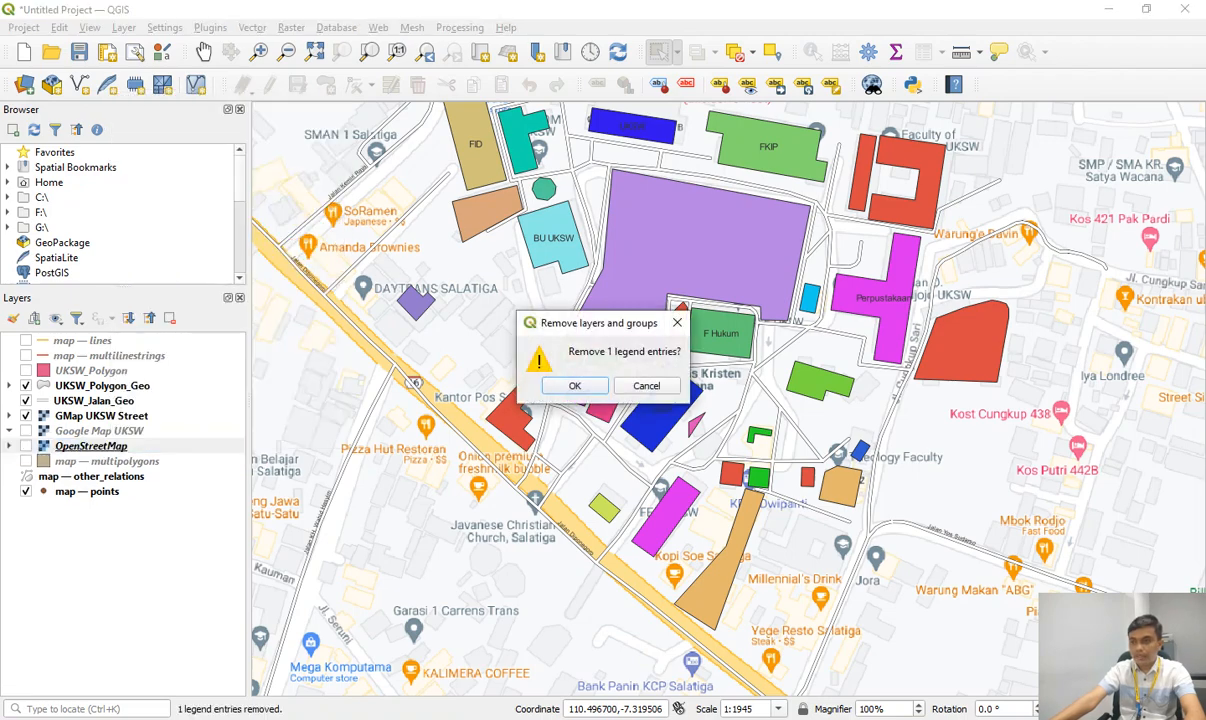
{"action": "key", "text": "Return"}
{"action": "right_click", "coordinate": [104, 430]}
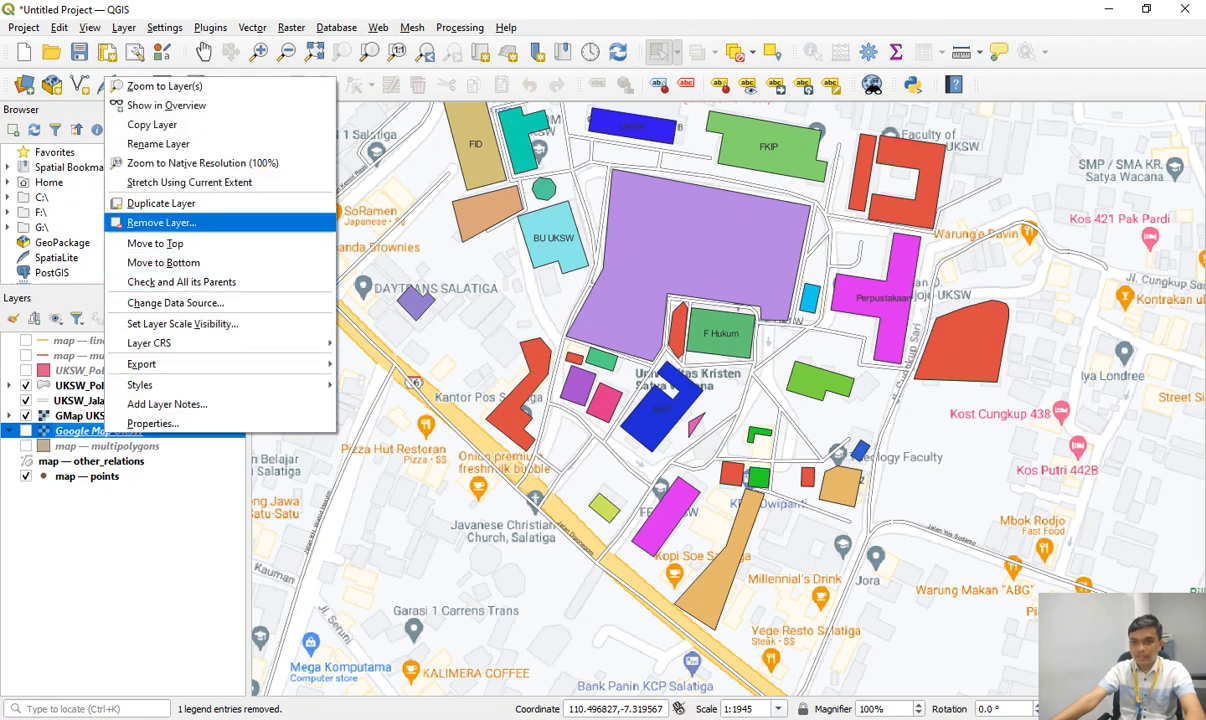
{"action": "left_click", "coordinate": [161, 222]}
{"action": "key", "text": "Return"}
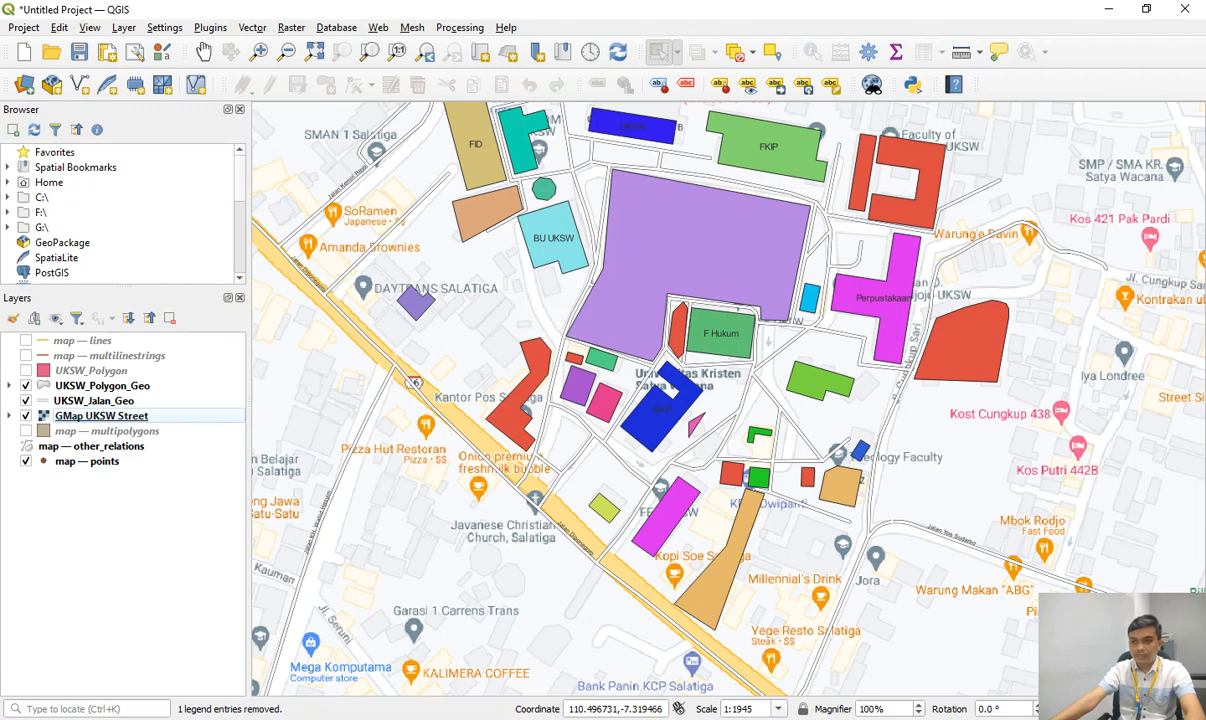
{"action": "left_click", "coordinate": [102, 386]}
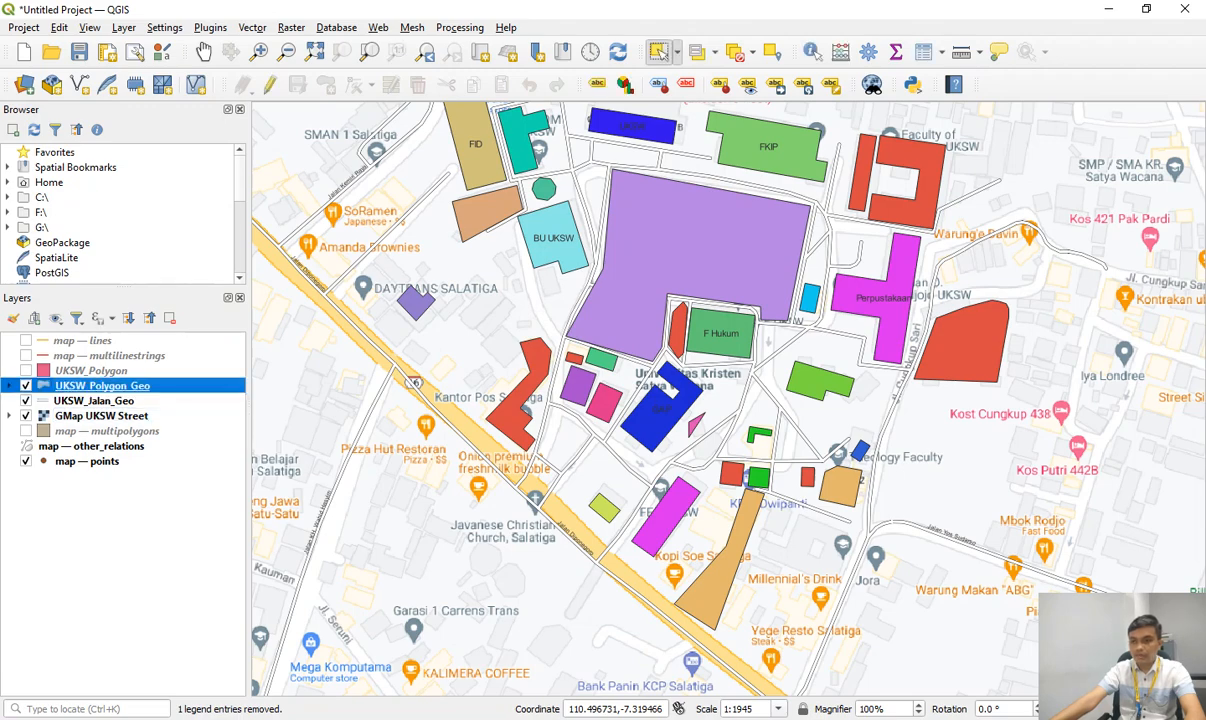
{"action": "left_click", "coordinate": [94, 401]}
{"action": "left_click", "coordinate": [101, 416]}
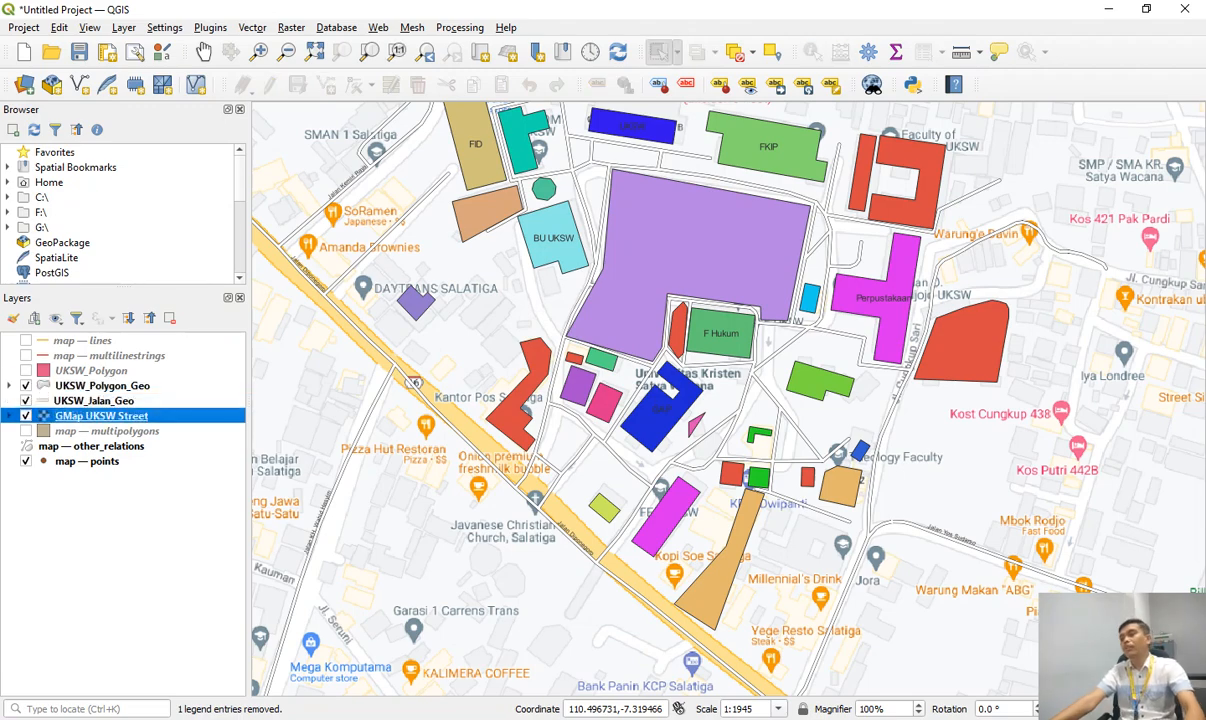
{"action": "scroll", "coordinate": [725, 392], "scroll_direction": "down", "scroll_amount": 1}
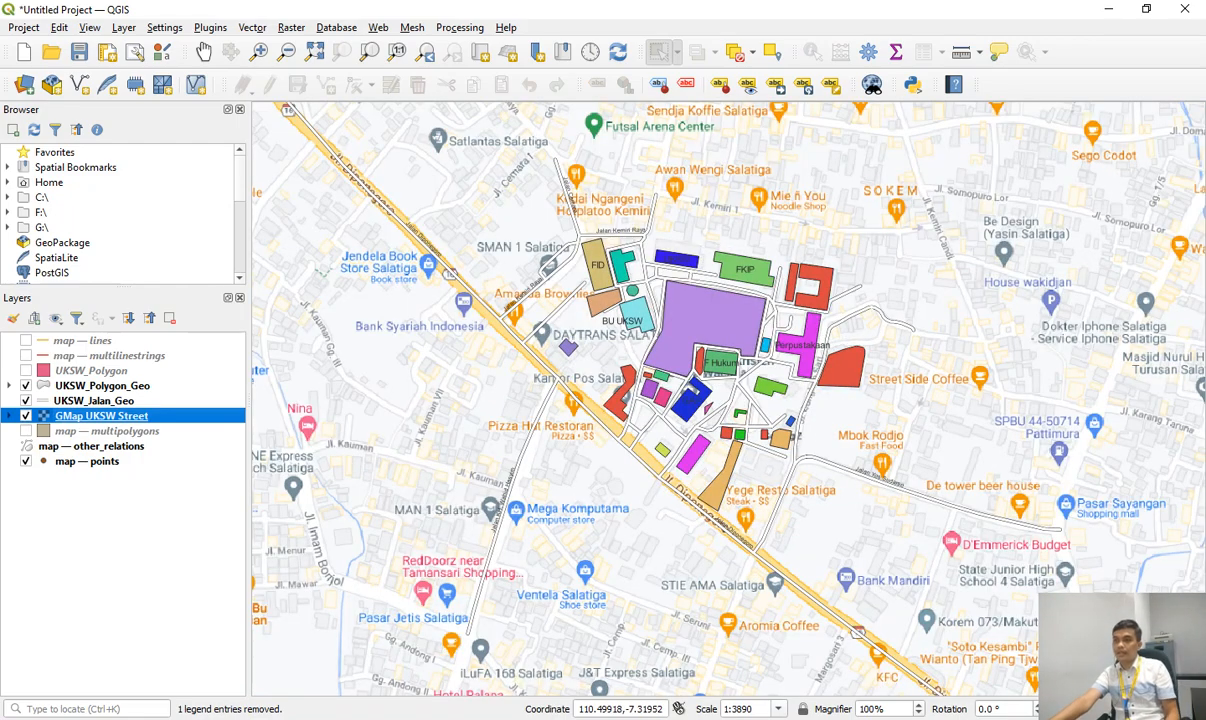
{"action": "scroll", "coordinate": [685, 407], "scroll_direction": "up", "scroll_amount": 1}
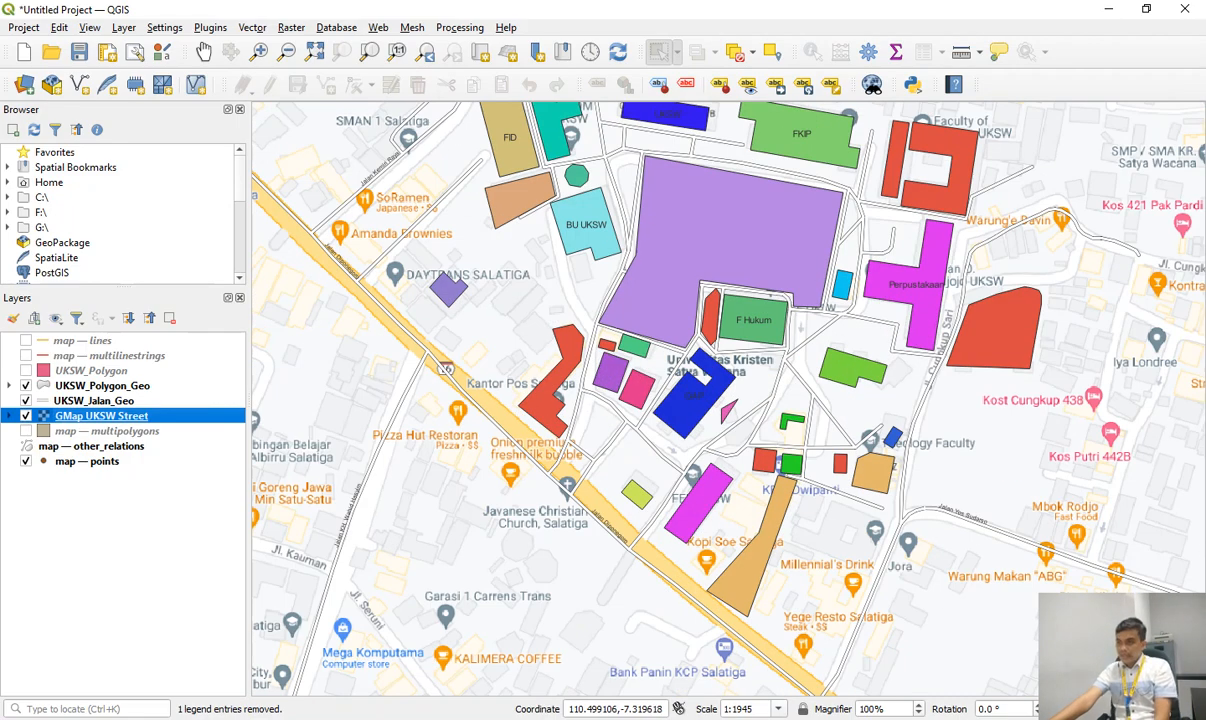
Switch to PowerPoint and highlight item 8, "Edit and Add Polygon", in blue on the Course slide.
{"action": "key", "text": "alt+Tab"}
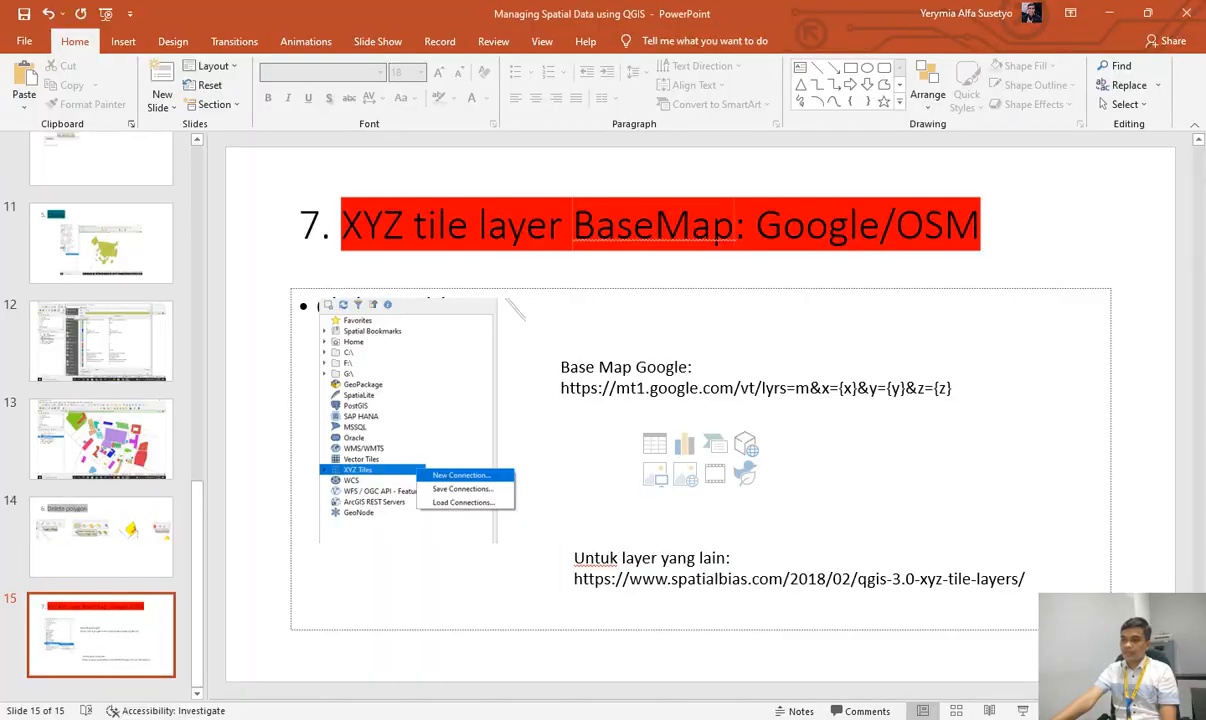
{"action": "scroll", "coordinate": [100, 400], "scroll_direction": "up", "scroll_amount": 6}
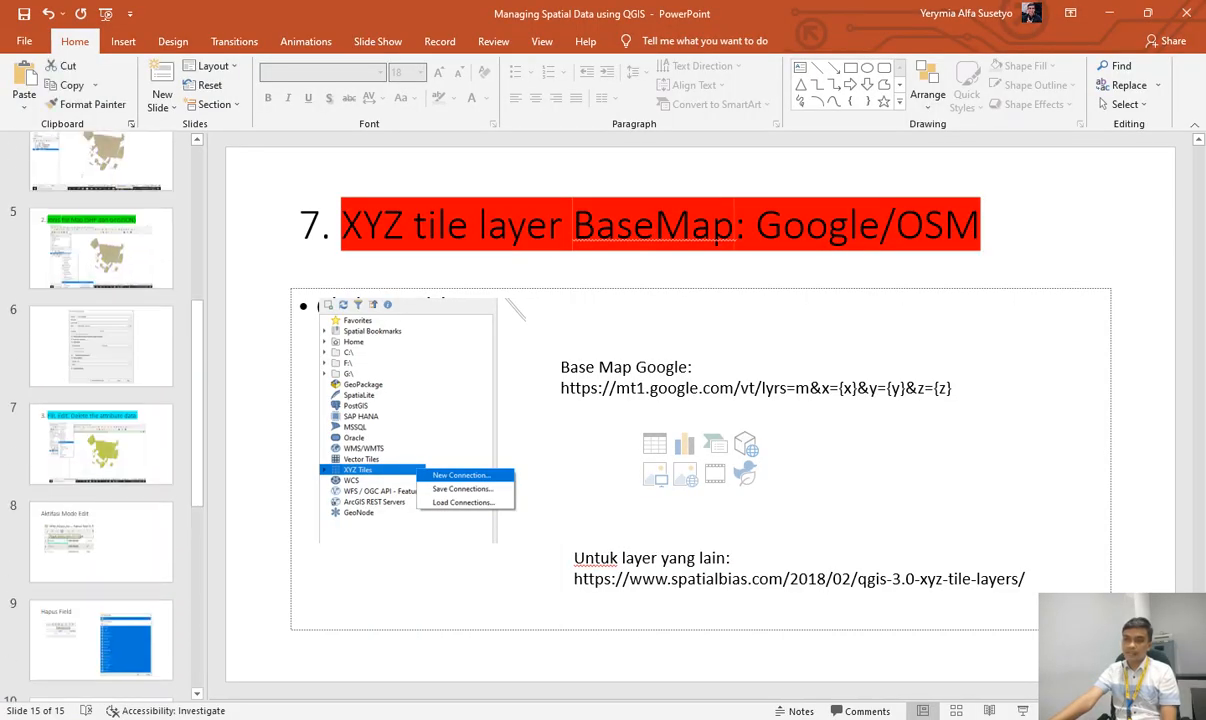
{"action": "scroll", "coordinate": [100, 303], "scroll_direction": "up", "scroll_amount": 4}
{"action": "left_click", "coordinate": [100, 303]}
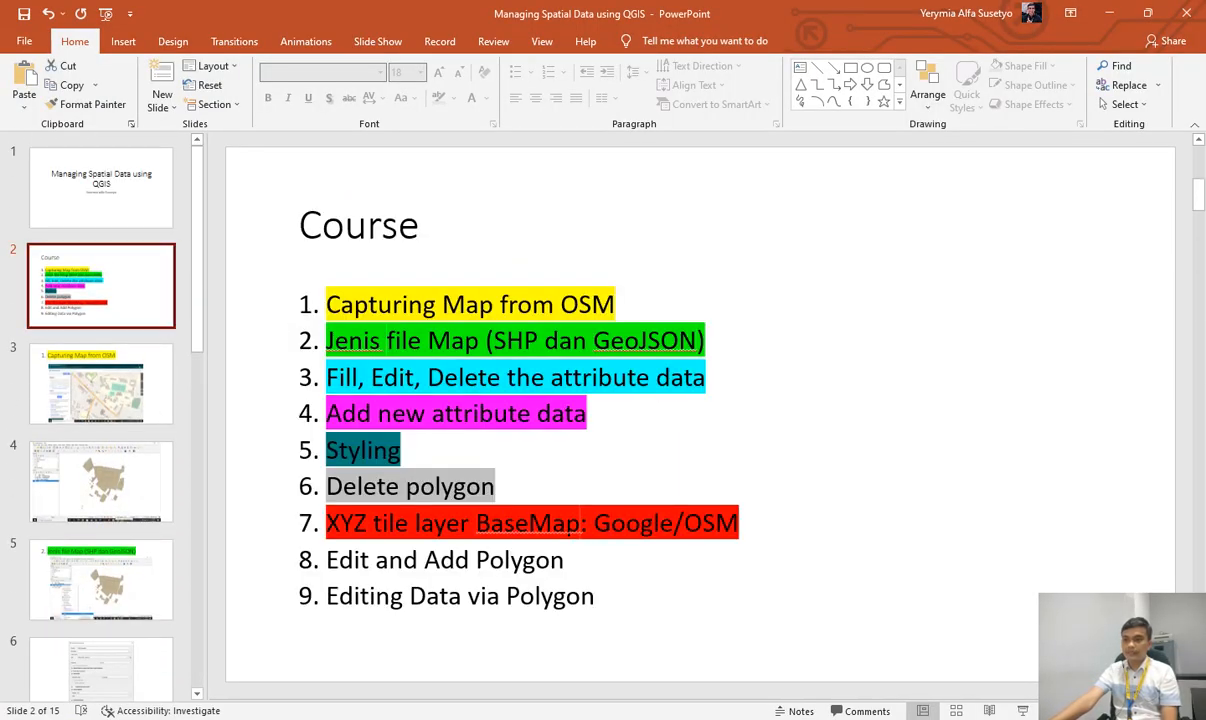
{"action": "left_click_drag", "start_coordinate": [566, 560], "coordinate": [326, 560]}
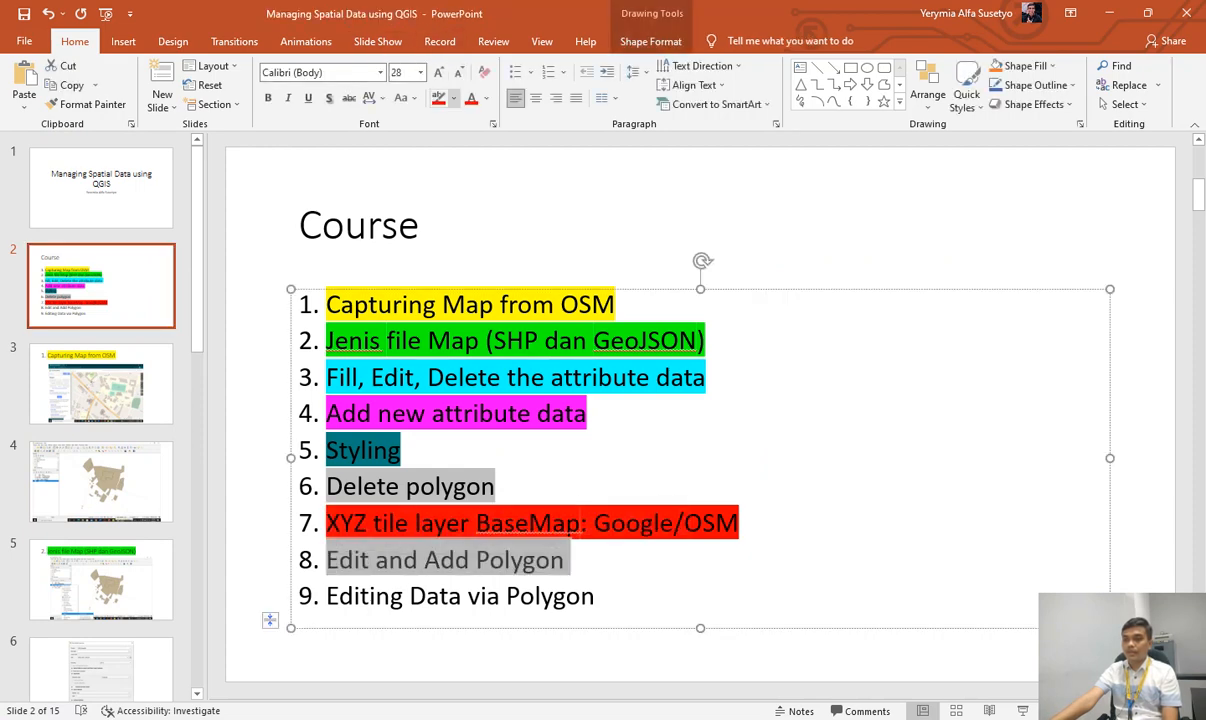
{"action": "left_click", "coordinate": [453, 98]}
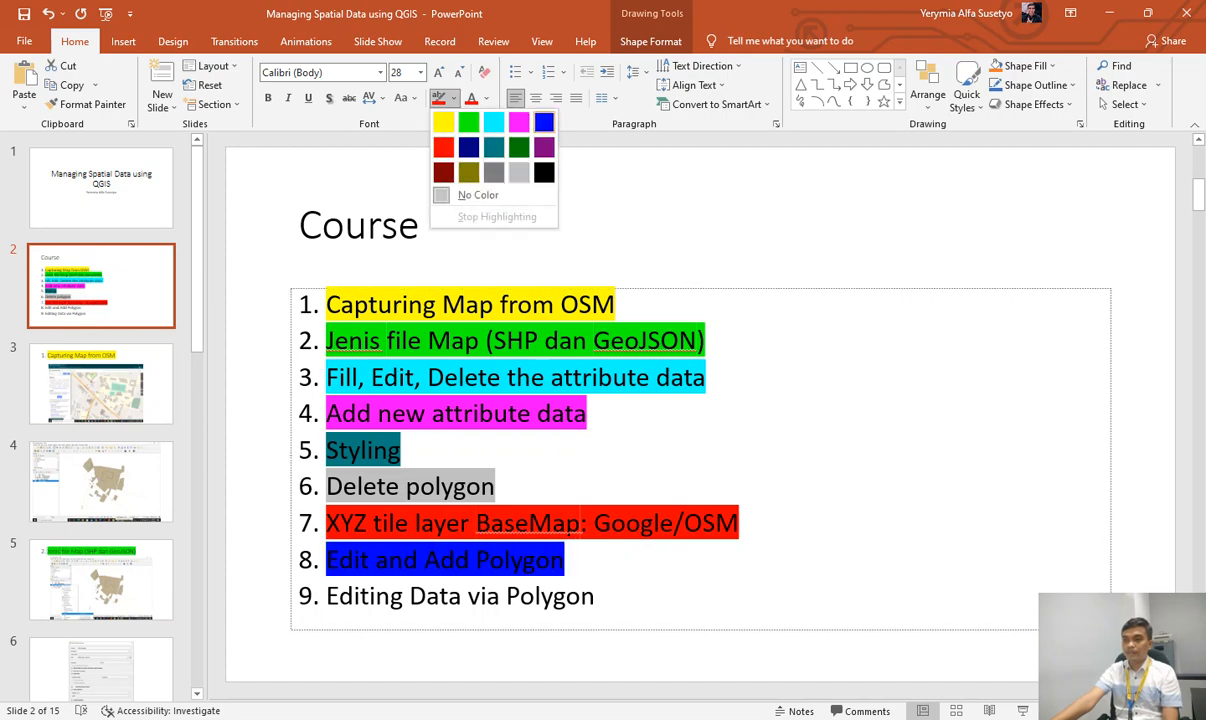
{"action": "left_click", "coordinate": [544, 122]}
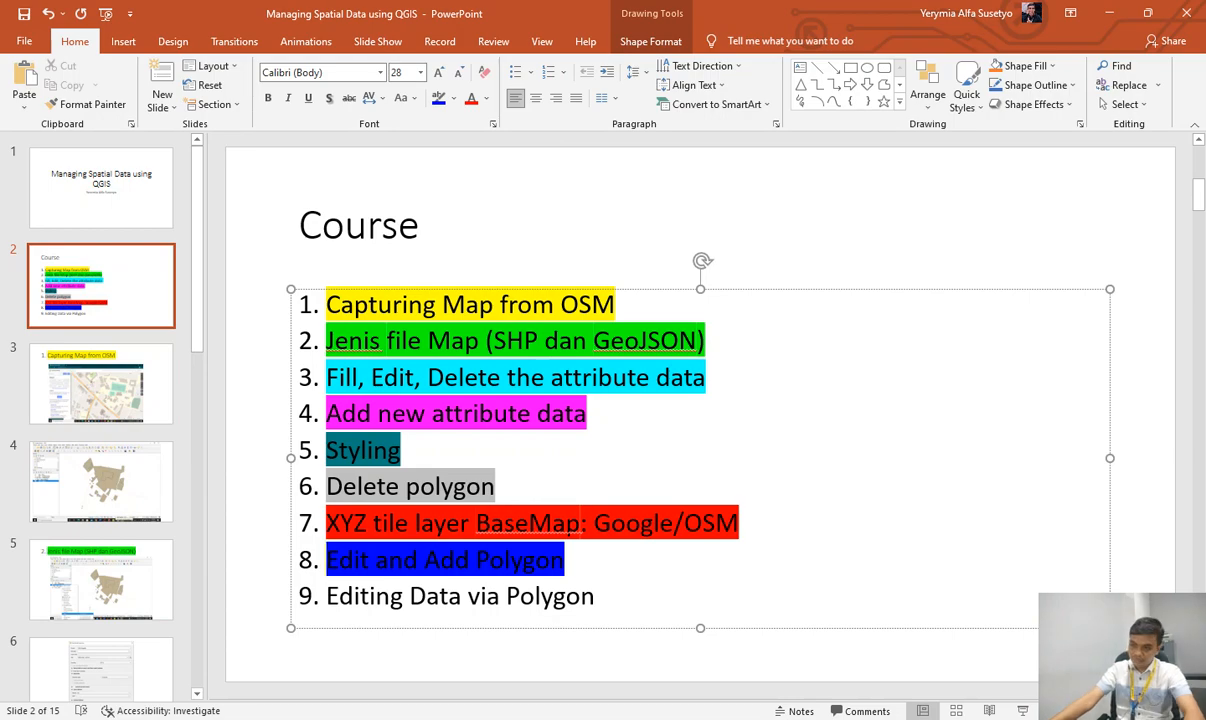
Copy the highlighted "Edit and Add Polygon" item into the title of a new slide after slide 15, without the extra blank line.
{"action": "left_click_drag", "start_coordinate": [567, 560], "coordinate": [314, 560]}
{"action": "key", "text": "ctrl+c"}
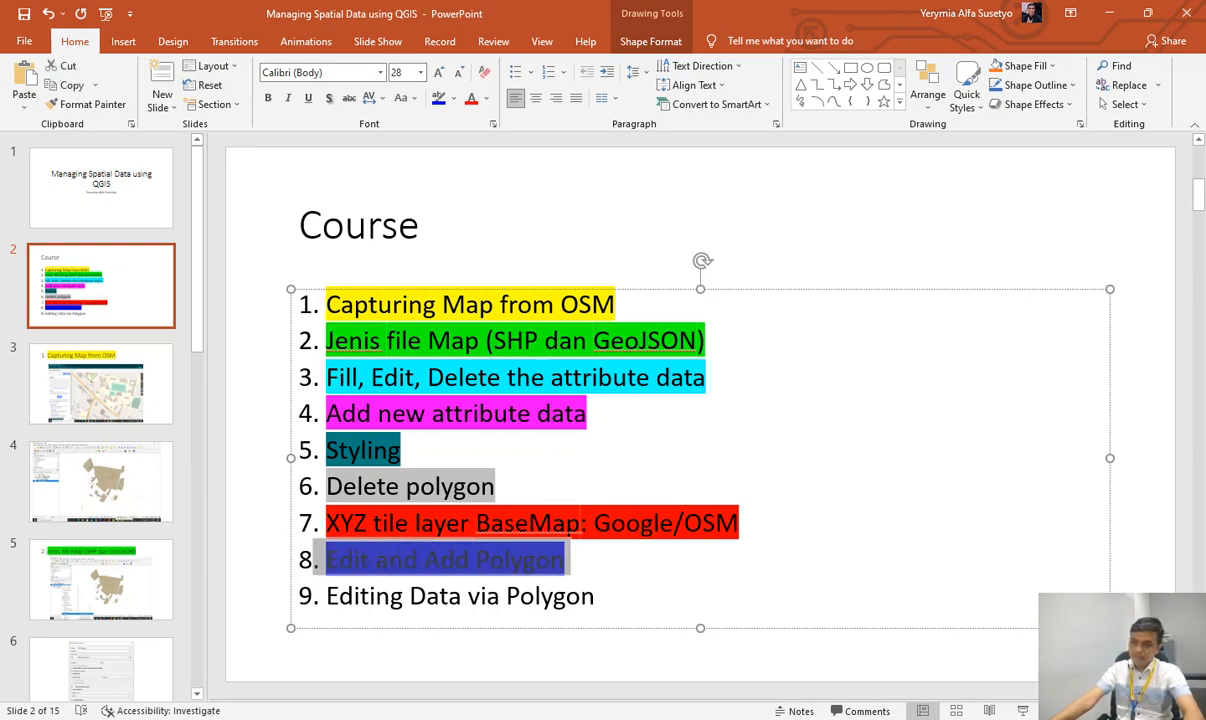
{"action": "scroll", "coordinate": [100, 420], "scroll_direction": "down", "scroll_amount": 7}
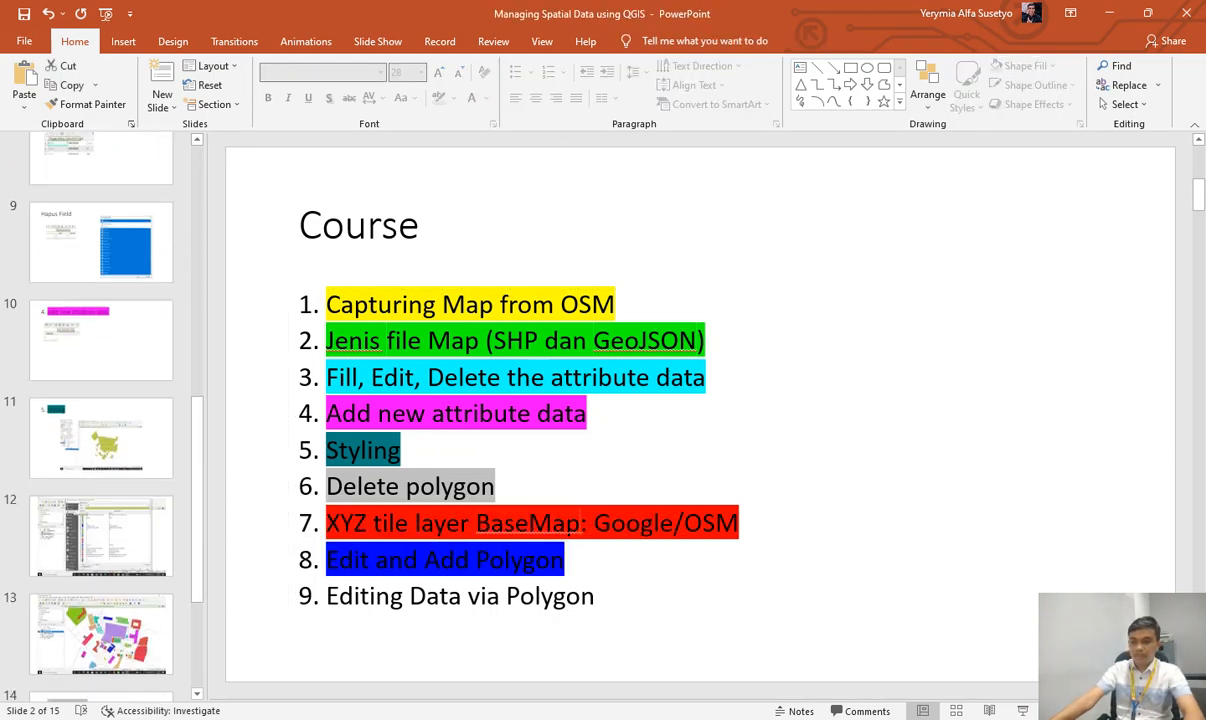
{"action": "scroll", "coordinate": [100, 420], "scroll_direction": "down", "scroll_amount": 2}
{"action": "left_click", "coordinate": [101, 634]}
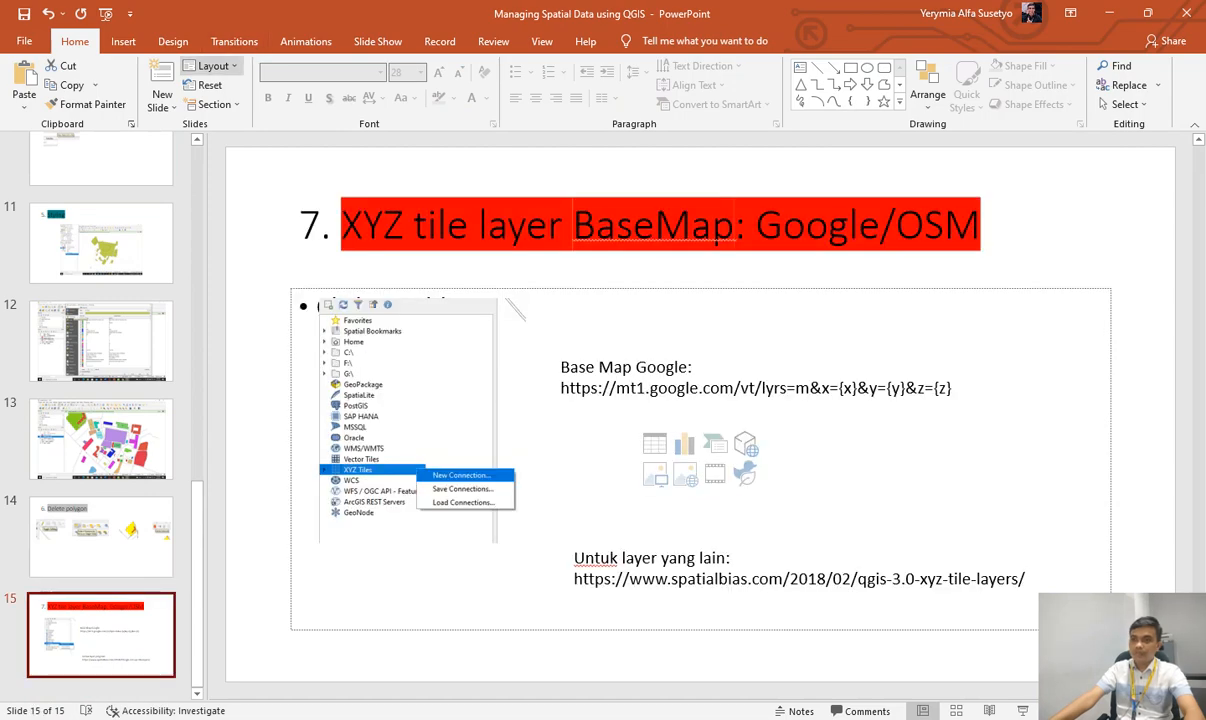
{"action": "left_click", "coordinate": [161, 80]}
{"action": "left_click", "coordinate": [560, 225]}
{"action": "key", "text": "ctrl+v"}
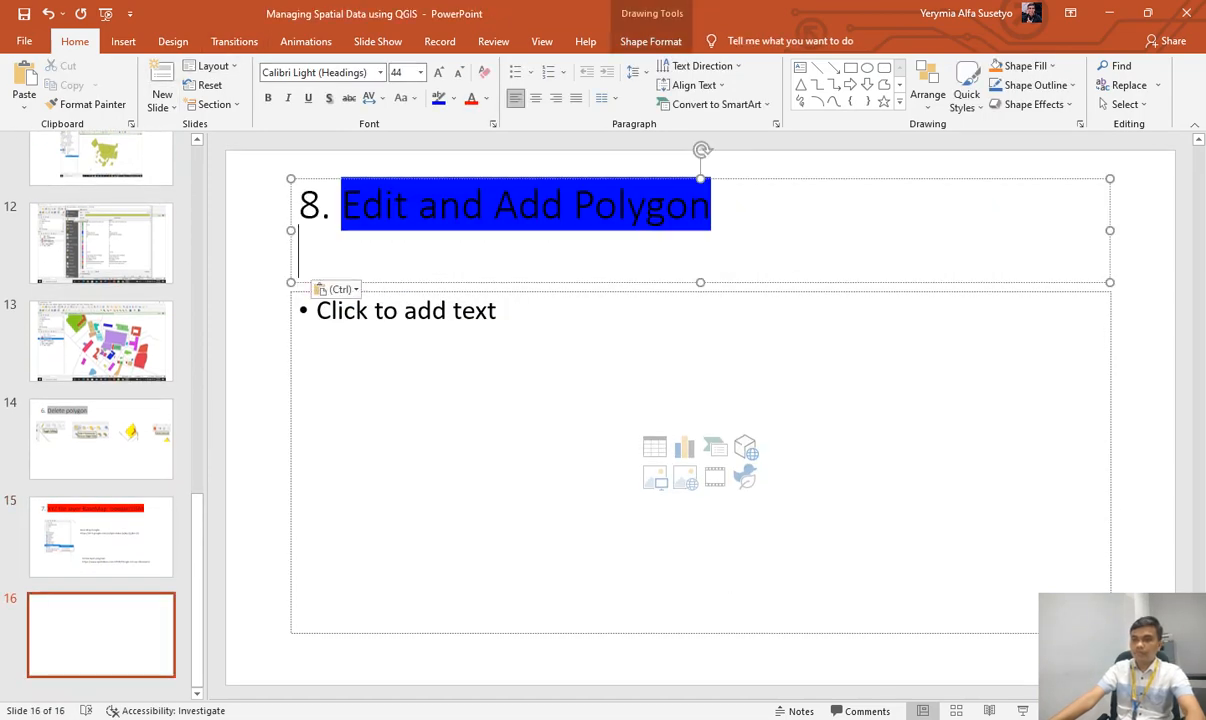
{"action": "key", "text": "BackSpace"}
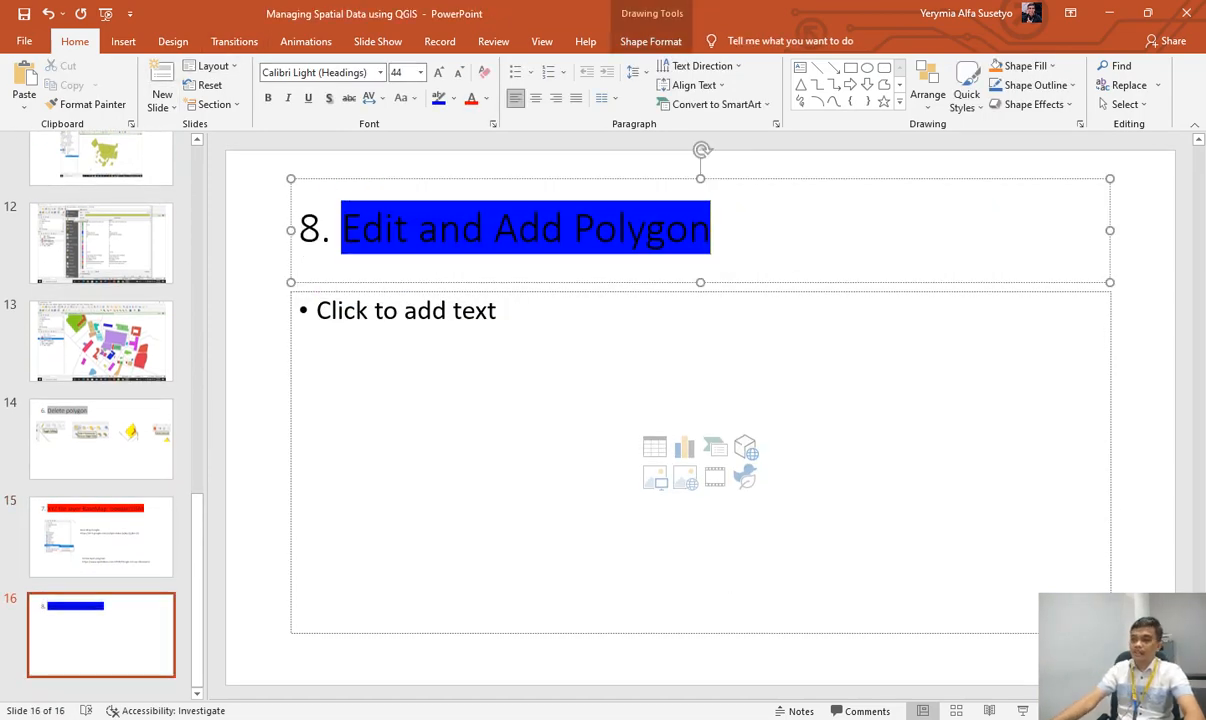
{"action": "key", "text": "Escape"}
{"action": "key", "text": "Escape"}
Switch to QGIS and examine how the UKSW building polygons line up with the Google basemap, especially the blue building west of FKIP.
{"action": "key", "text": "alt+Tab"}
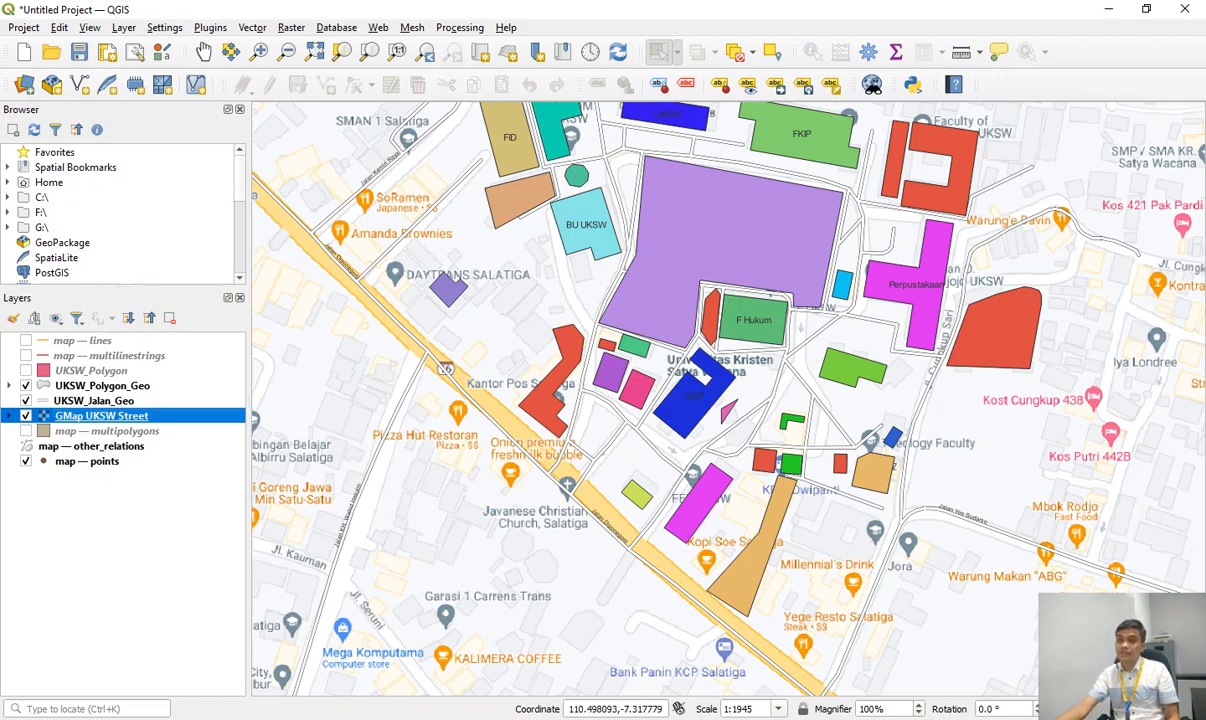
{"action": "left_click", "coordinate": [203, 51]}
{"action": "left_click_drag", "start_coordinate": [700, 300], "coordinate": [686, 436]}
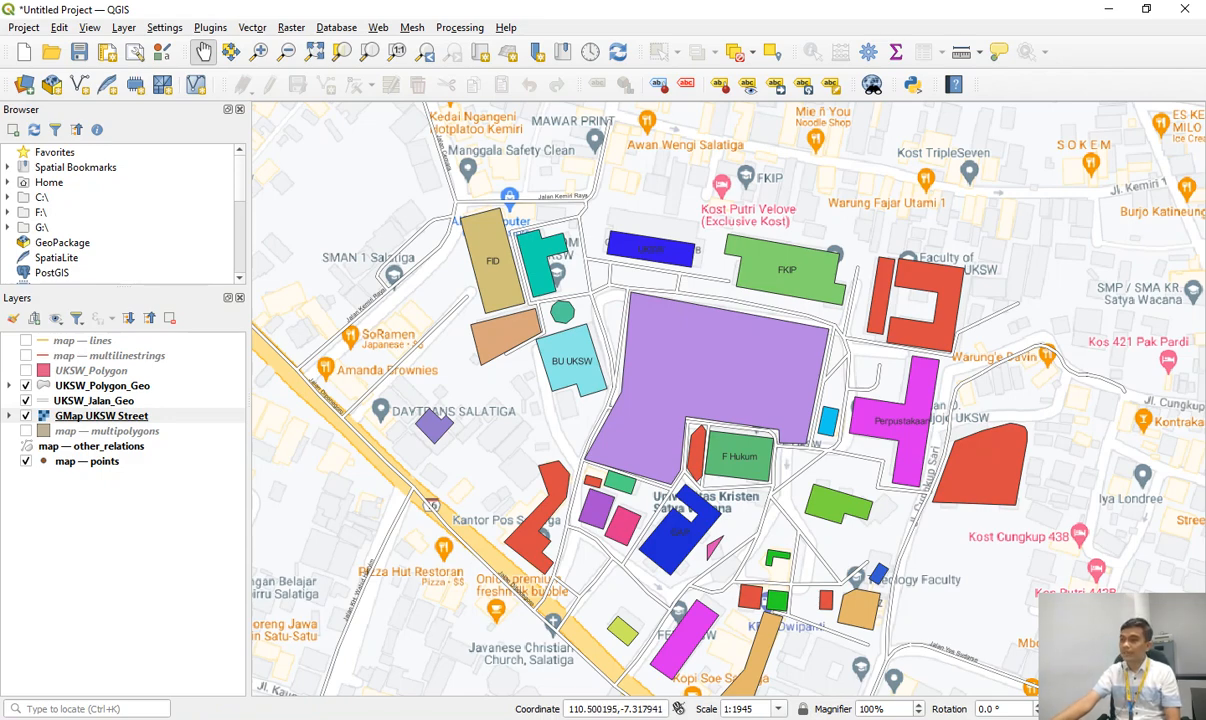
{"action": "scroll", "coordinate": [585, 278], "scroll_direction": "down", "scroll_amount": 1}
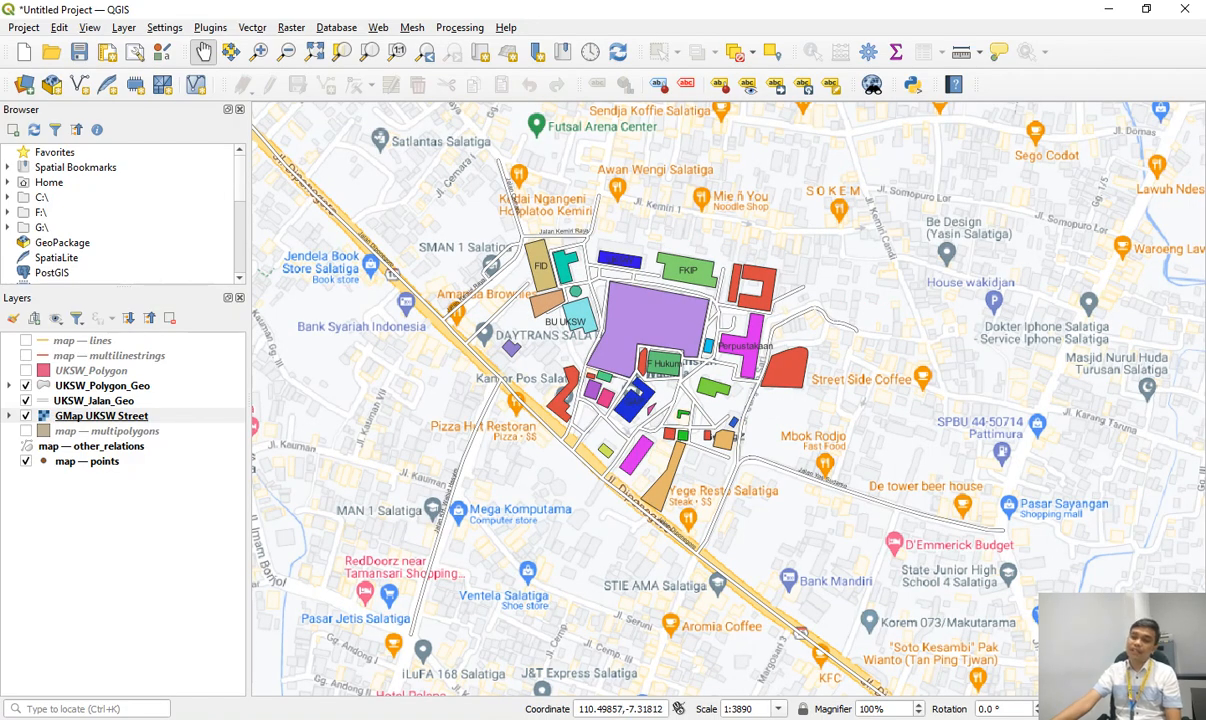
{"action": "scroll", "coordinate": [572, 280], "scroll_direction": "down", "scroll_amount": 1}
{"action": "scroll", "coordinate": [572, 280], "scroll_direction": "up", "scroll_amount": 2}
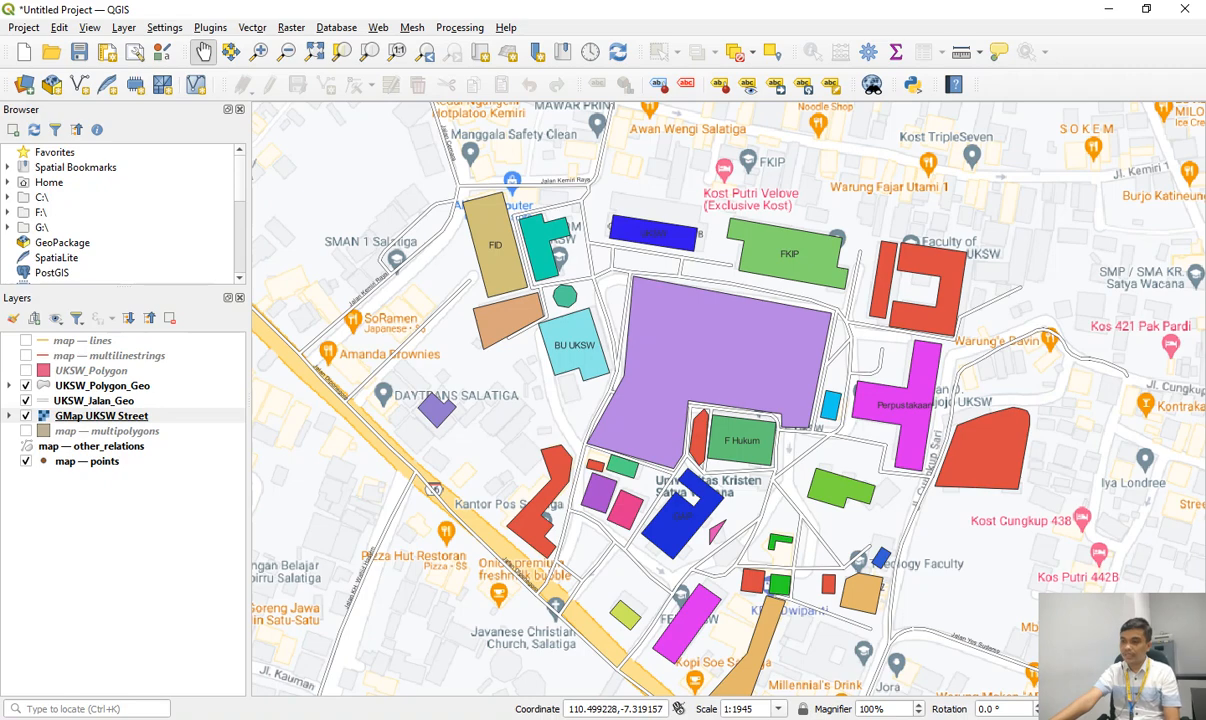
{"action": "left_click_drag", "start_coordinate": [700, 400], "coordinate": [674, 357]}
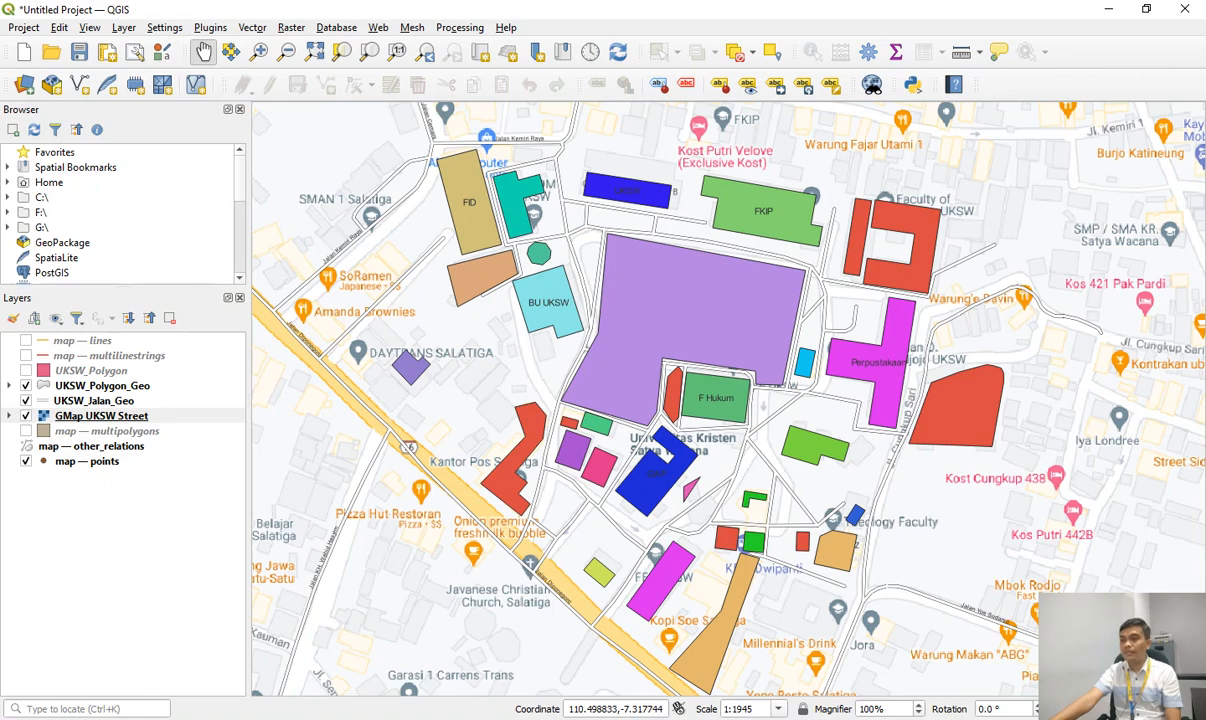
{"action": "scroll", "coordinate": [626, 202], "scroll_direction": "up", "scroll_amount": 1}
{"action": "left_click_drag", "start_coordinate": [626, 202], "coordinate": [624, 470]}
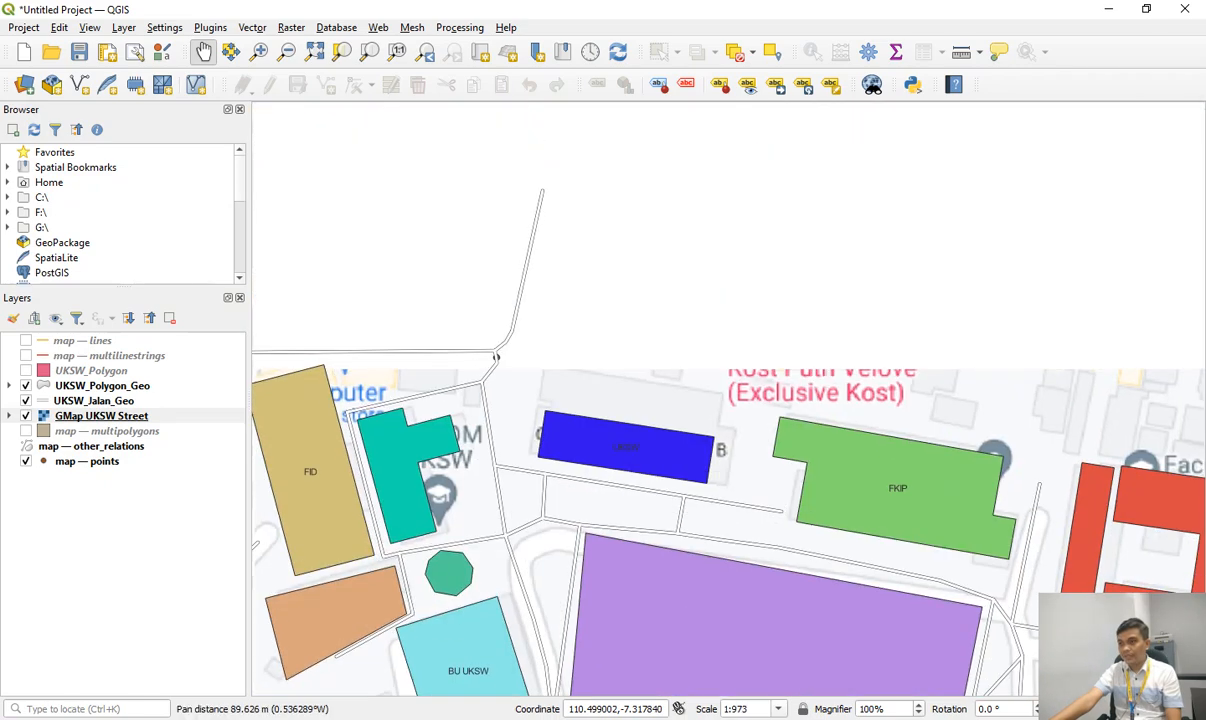
{"action": "scroll", "coordinate": [636, 451], "scroll_direction": "up", "scroll_amount": 1}
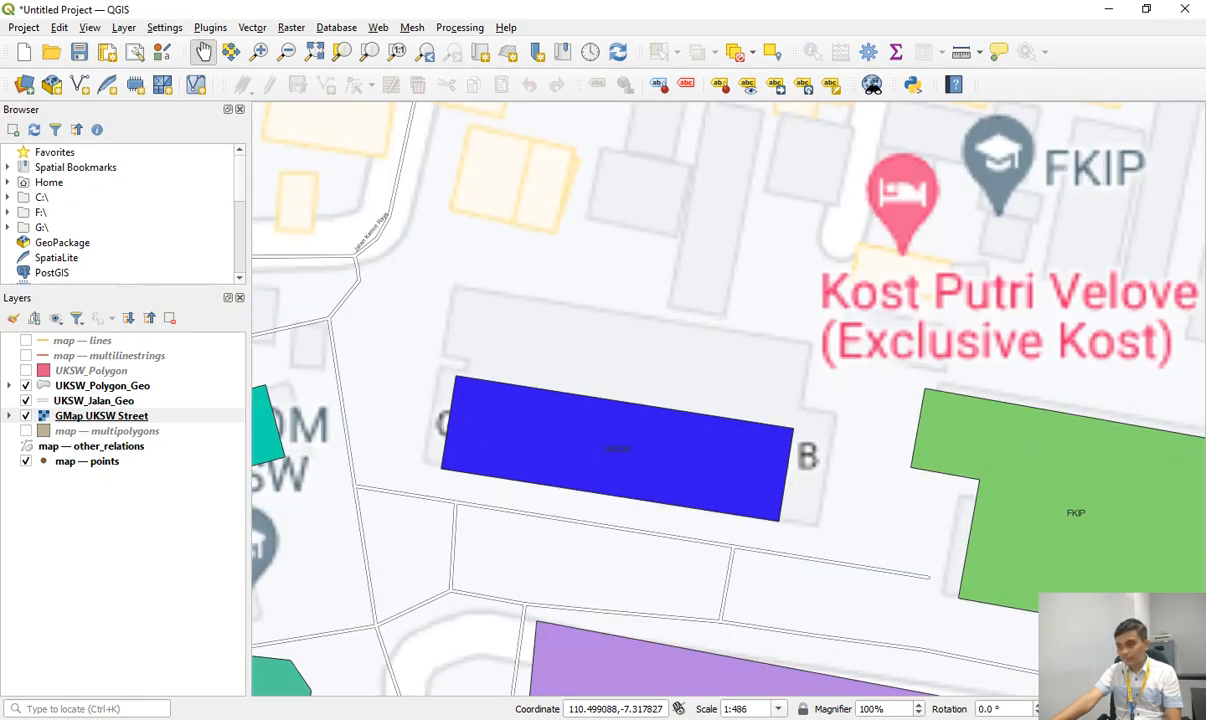
{"action": "scroll", "coordinate": [707, 450], "scroll_direction": "down", "scroll_amount": 1}
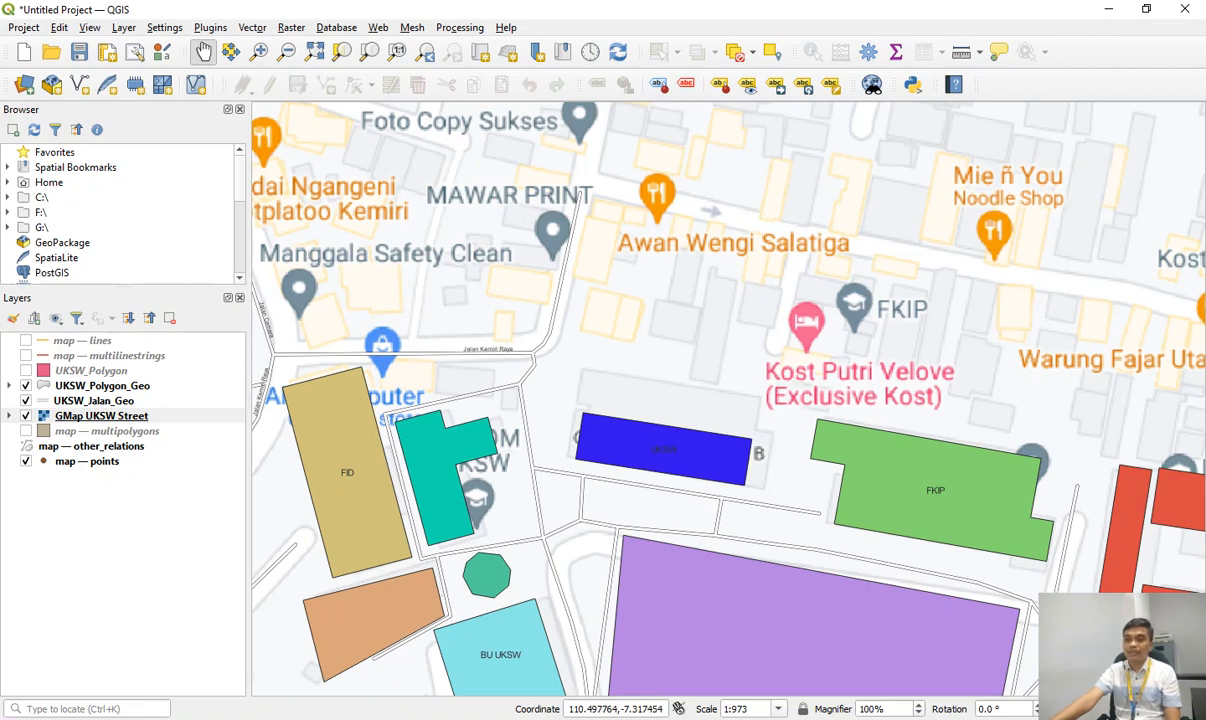
Turn on editing for the UKSW_Polygon_Geo layer and activate the Select Features by Area or Single Click tool.
{"action": "left_click", "coordinate": [83, 385]}
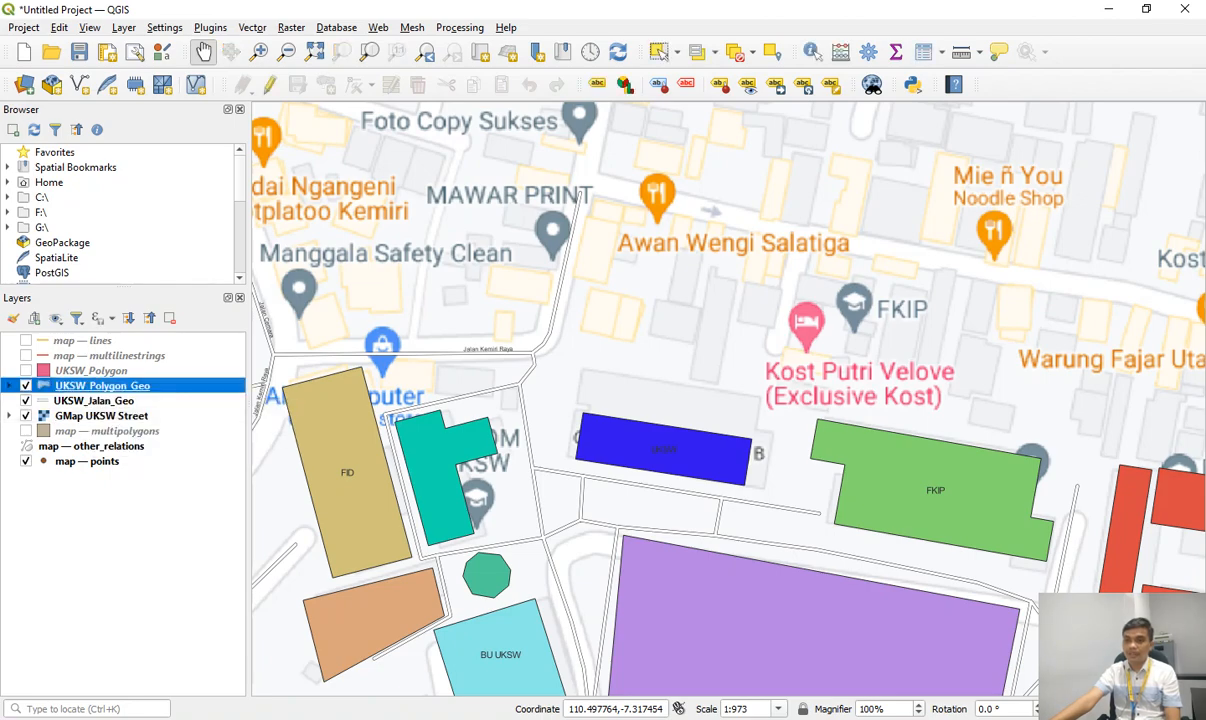
{"action": "left_click", "coordinate": [101, 415]}
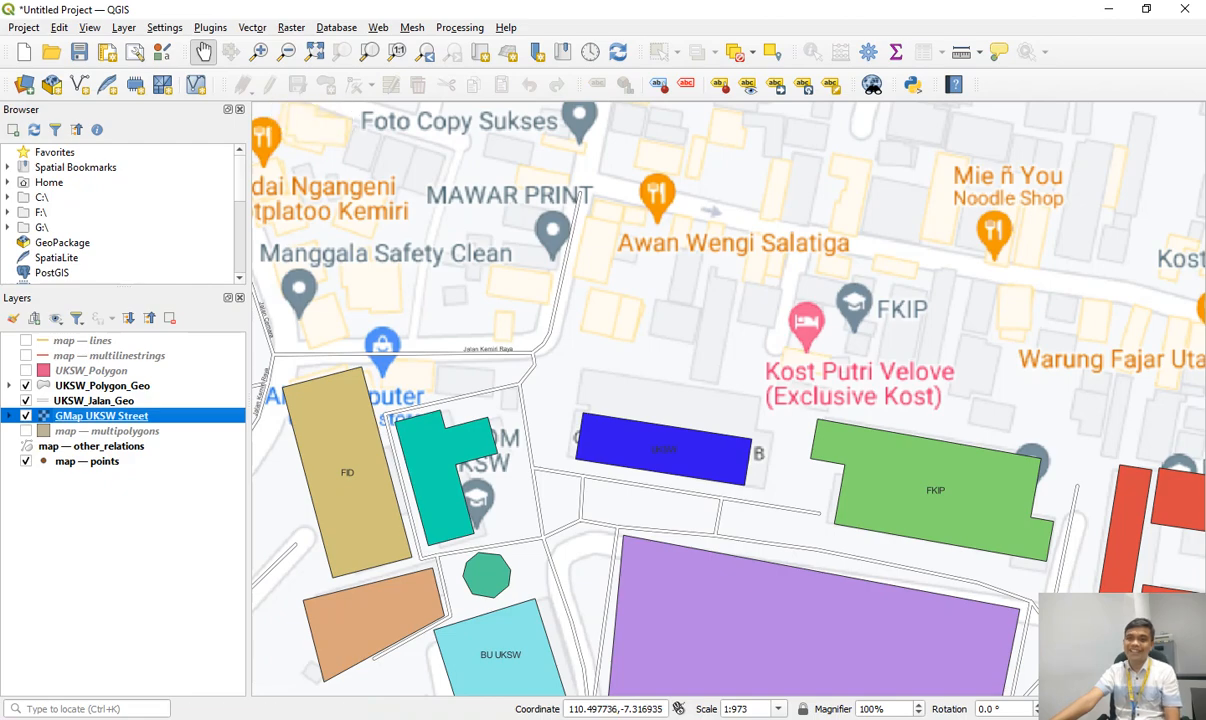
{"action": "left_click", "coordinate": [120, 386]}
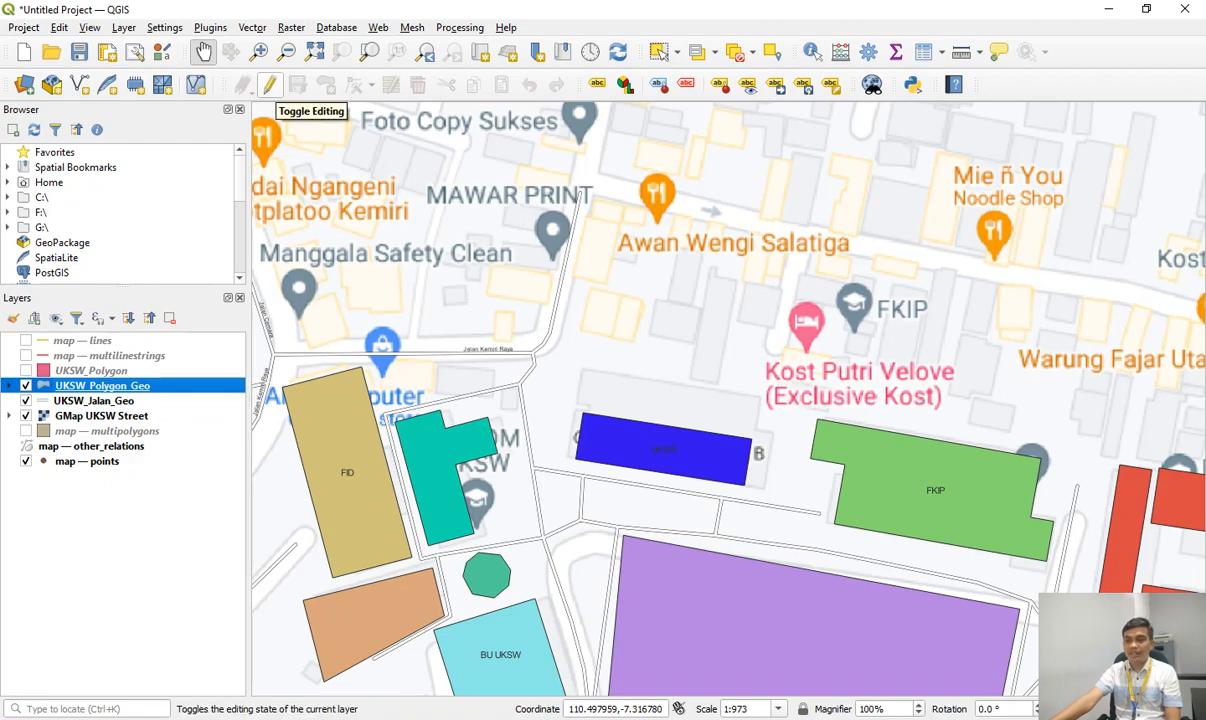
{"action": "left_click", "coordinate": [270, 86]}
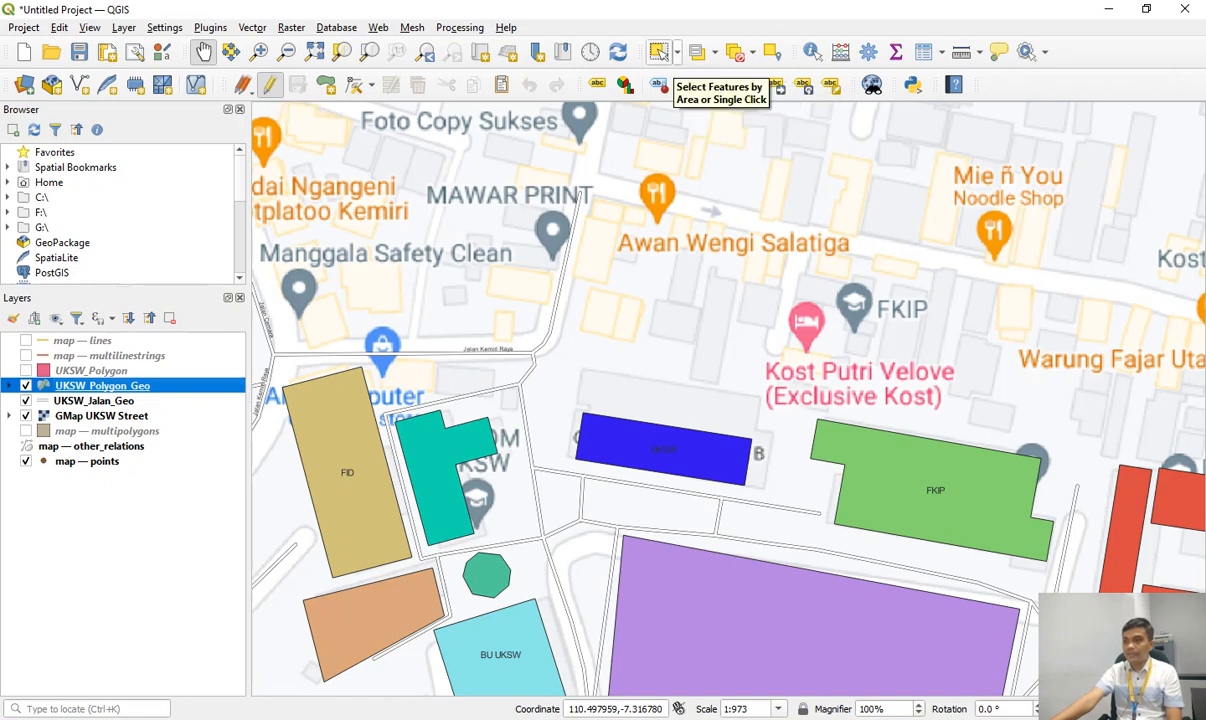
{"action": "left_click", "coordinate": [659, 51]}
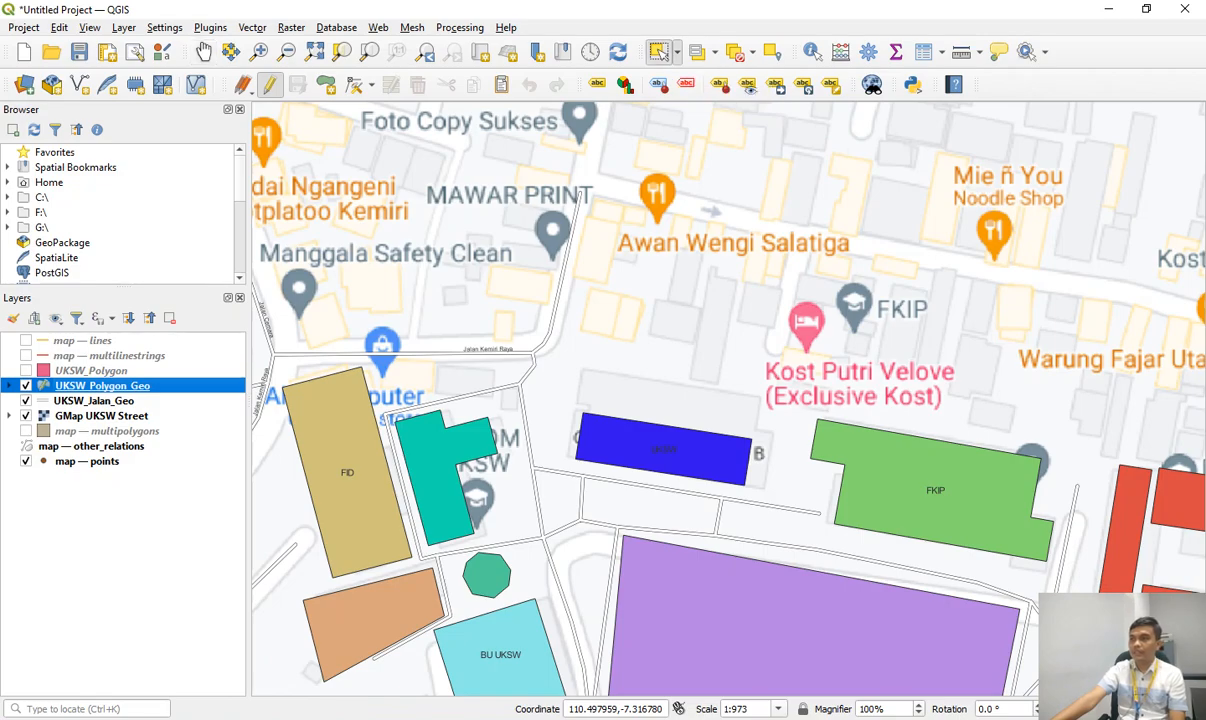
Switch to PowerPoint and copy the Toggle Editing and Select Features pictures from slide 14 onto slide 16, below the title.
{"action": "key", "text": "alt+Tab"}
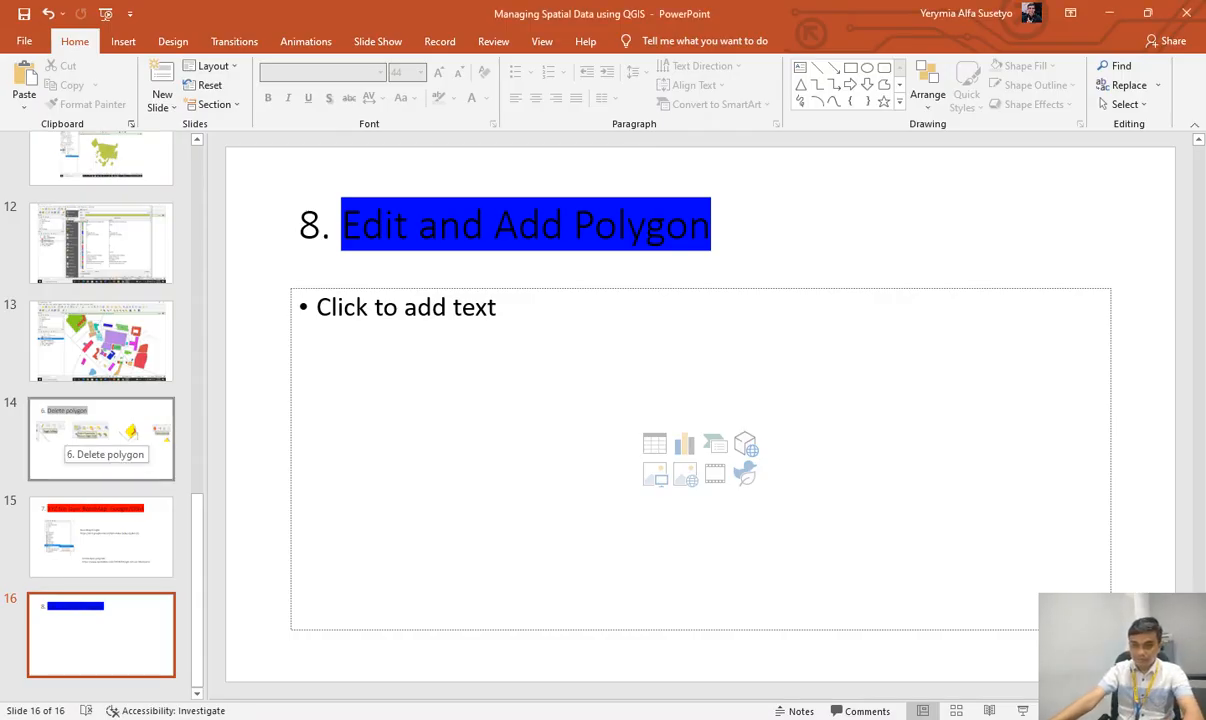
{"action": "left_click", "coordinate": [85, 432]}
{"action": "left_click", "coordinate": [358, 362]}
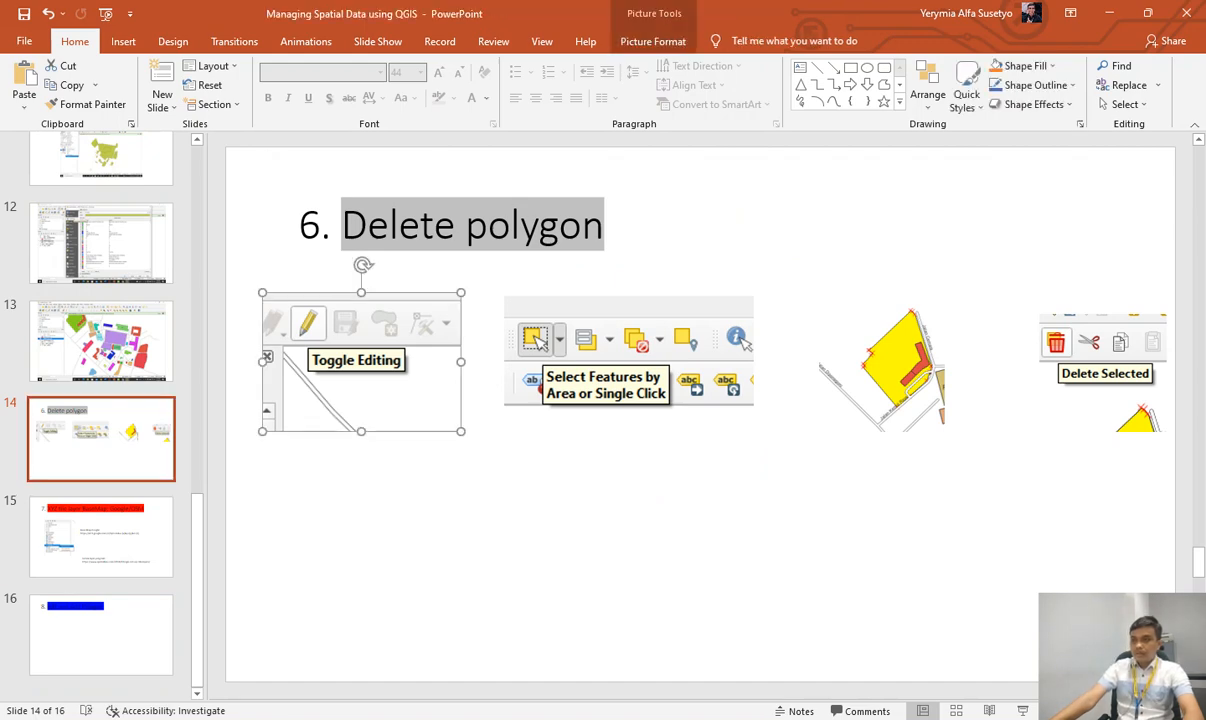
{"action": "left_click", "coordinate": [628, 374], "text": "ctrl"}
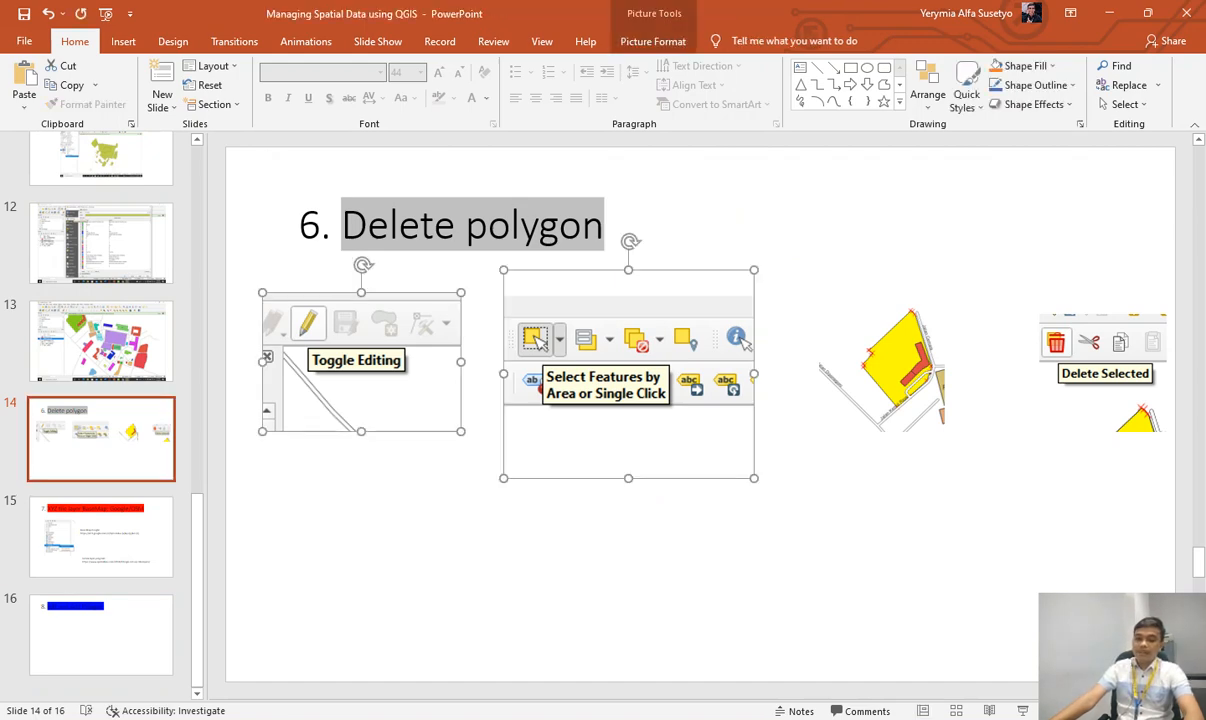
{"action": "left_click", "coordinate": [101, 635]}
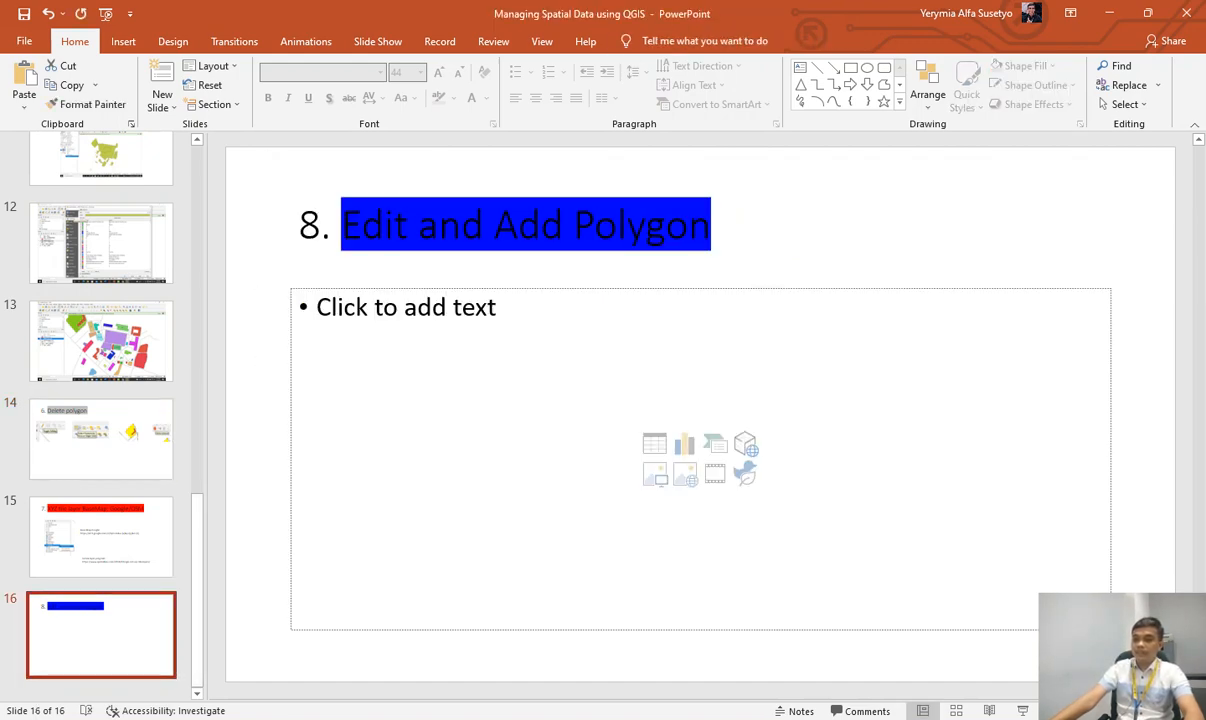
{"action": "key", "text": "ctrl+v"}
{"action": "mouse_move", "coordinate": [628, 374]}
{"action": "left_mouse_down"}
{"action": "mouse_move", "coordinate": [628, 394]}
{"action": "mouse_move", "coordinate": [622, 383]}
{"action": "left_mouse_up"}
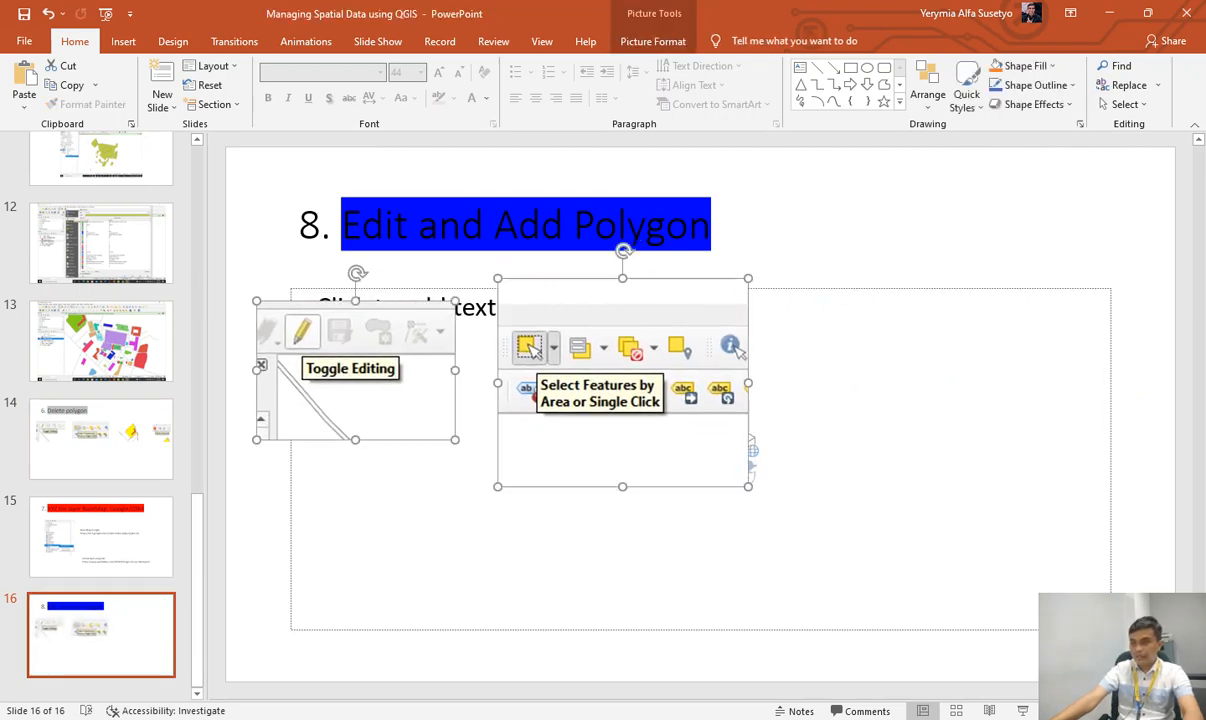
{"action": "key", "text": "Escape"}
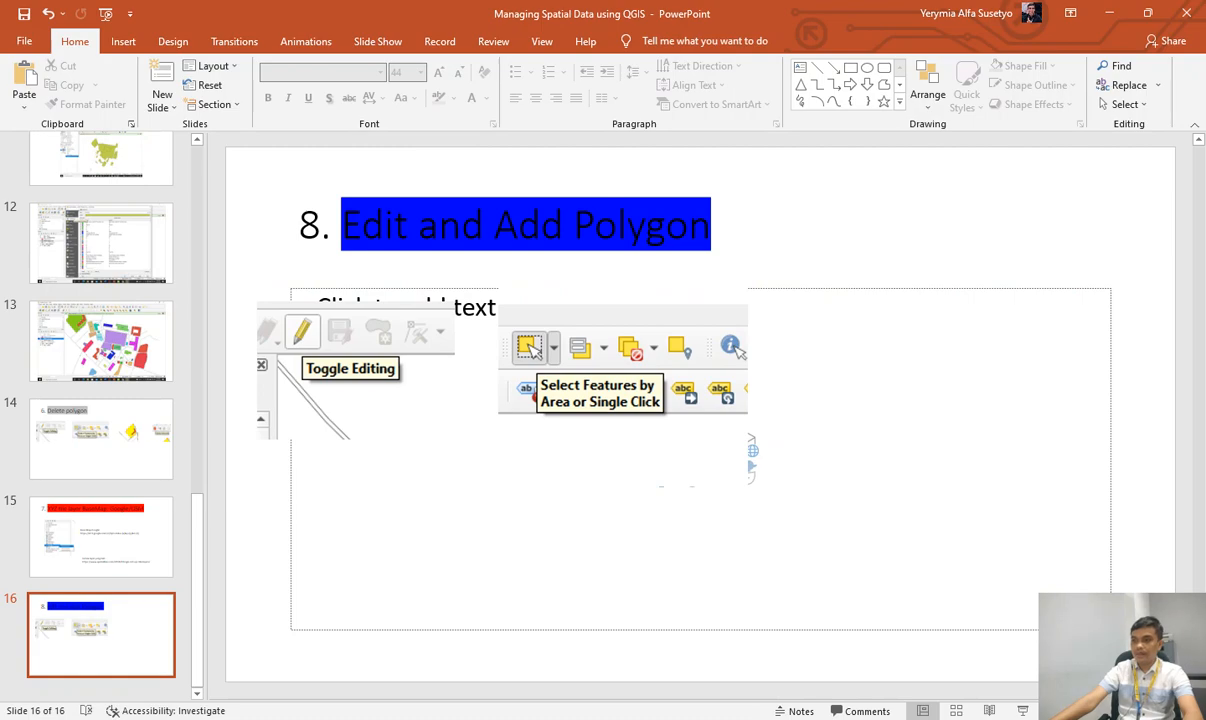
Switch to QGIS, select the blue building polygon west of FKIP, and show the Vertex Tool choices for a screenshot.
{"action": "key", "text": "alt+Tab"}
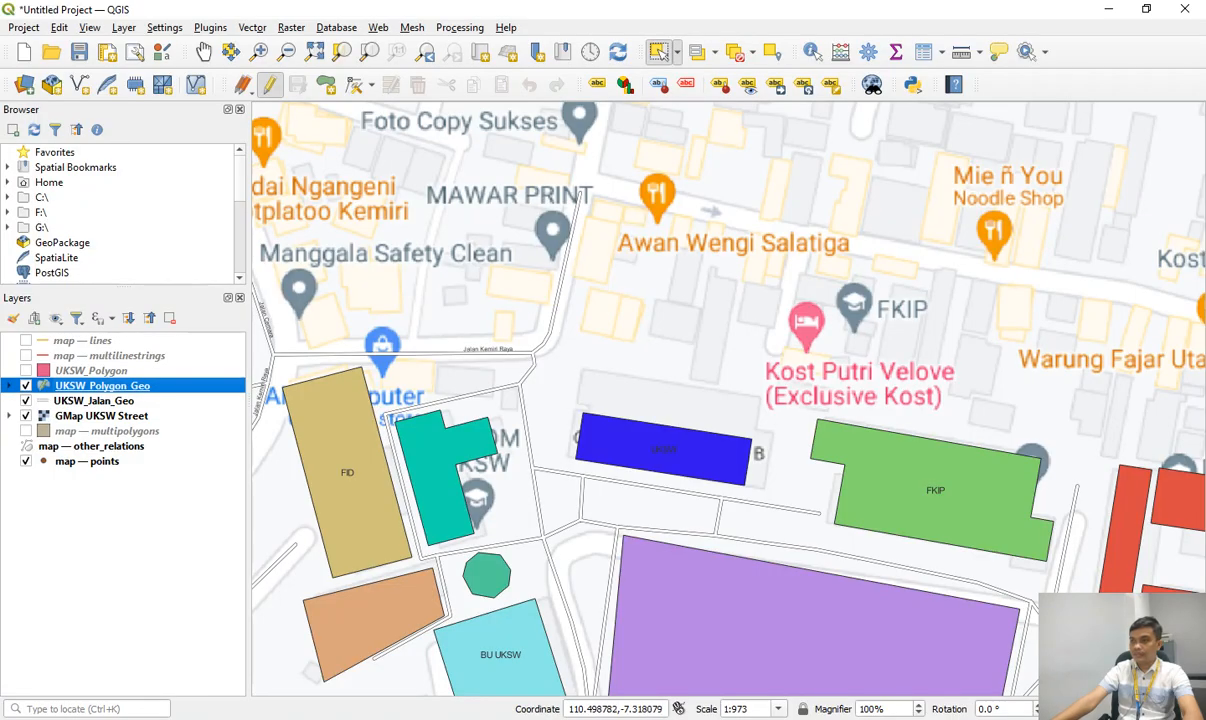
{"action": "left_click", "coordinate": [664, 452]}
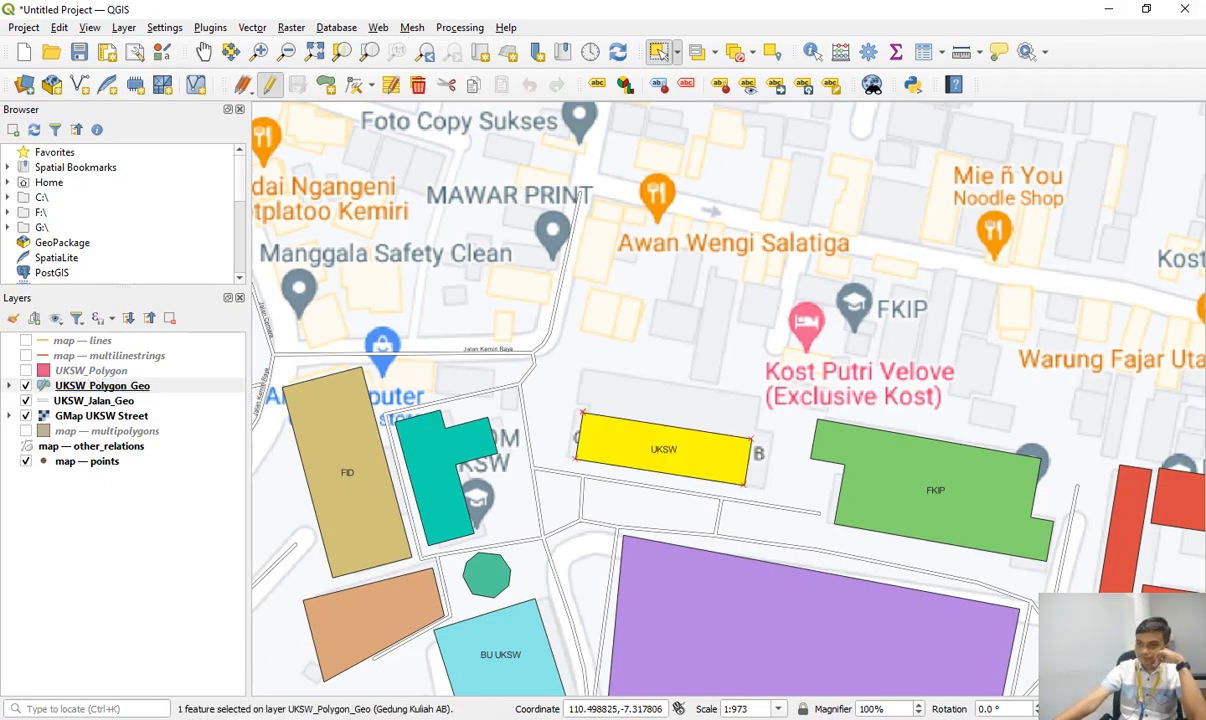
{"action": "key", "text": "alt+Tab"}
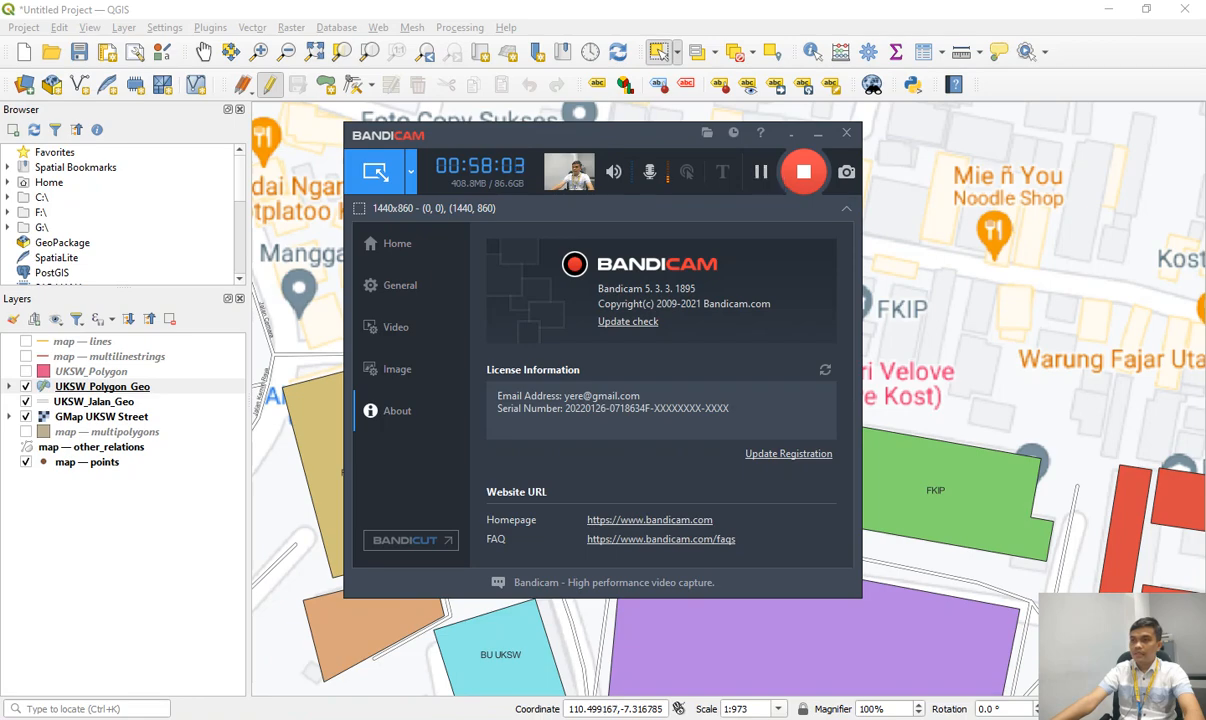
{"action": "left_click", "coordinate": [770, 108]}
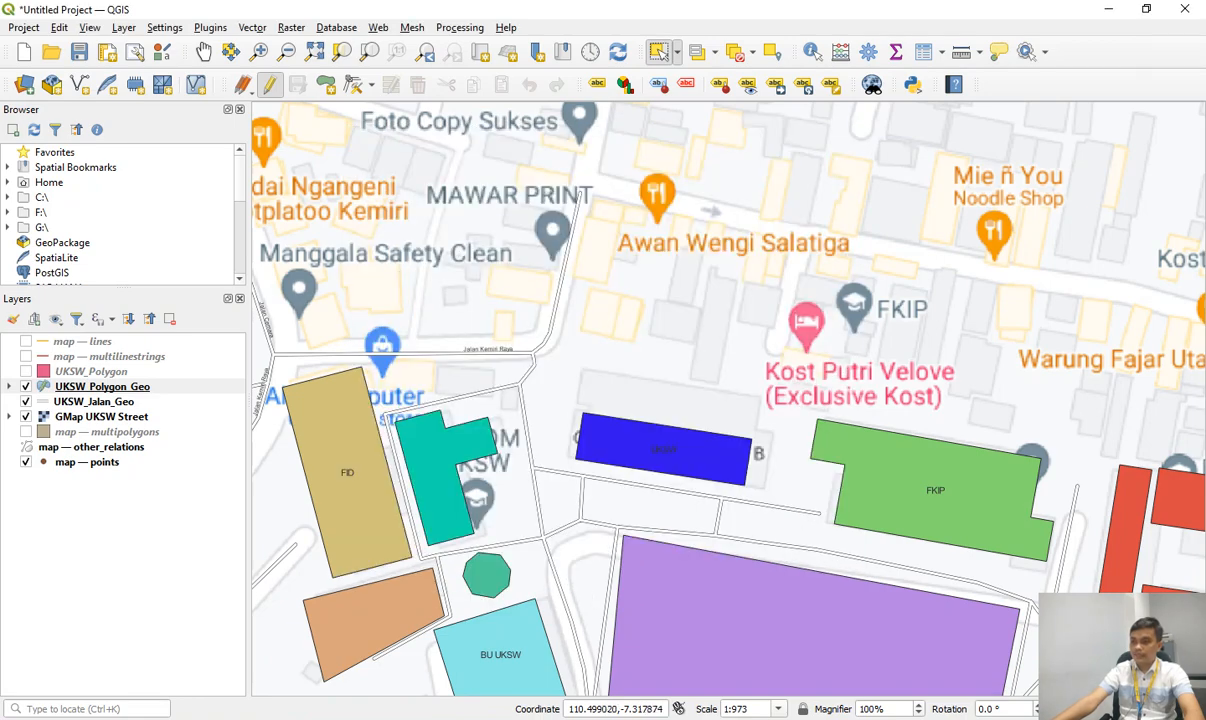
{"action": "left_click", "coordinate": [704, 466]}
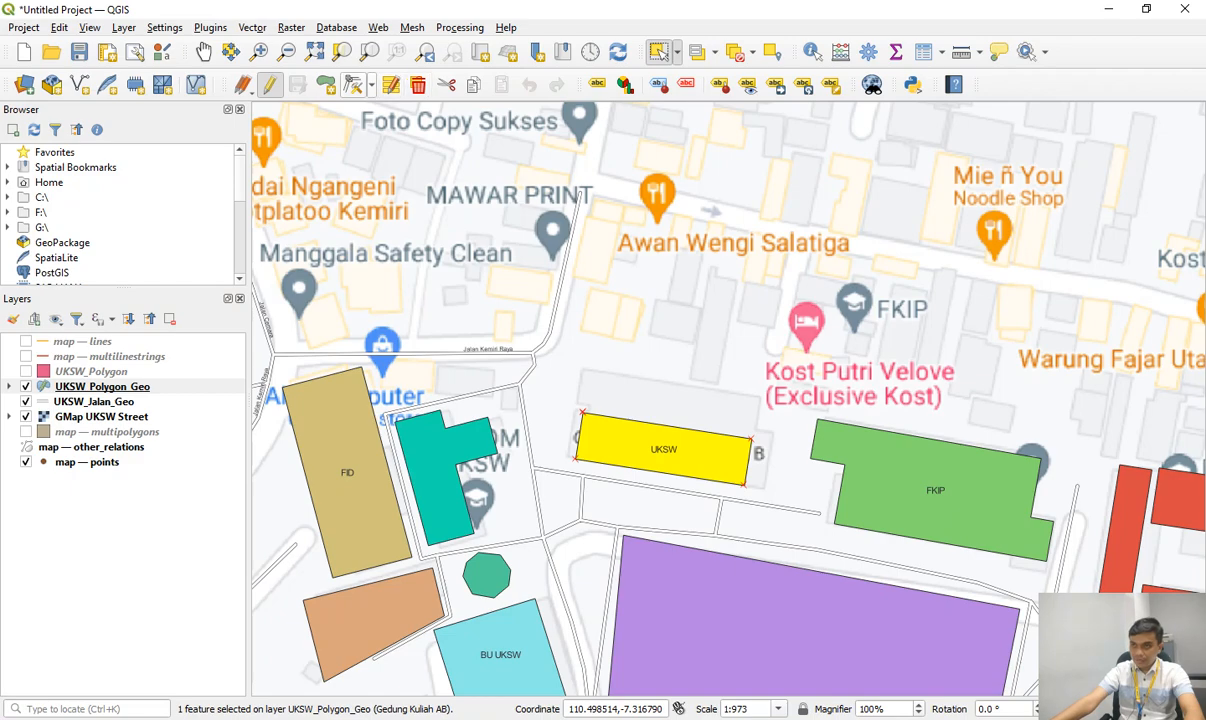
{"action": "left_click", "coordinate": [371, 85]}
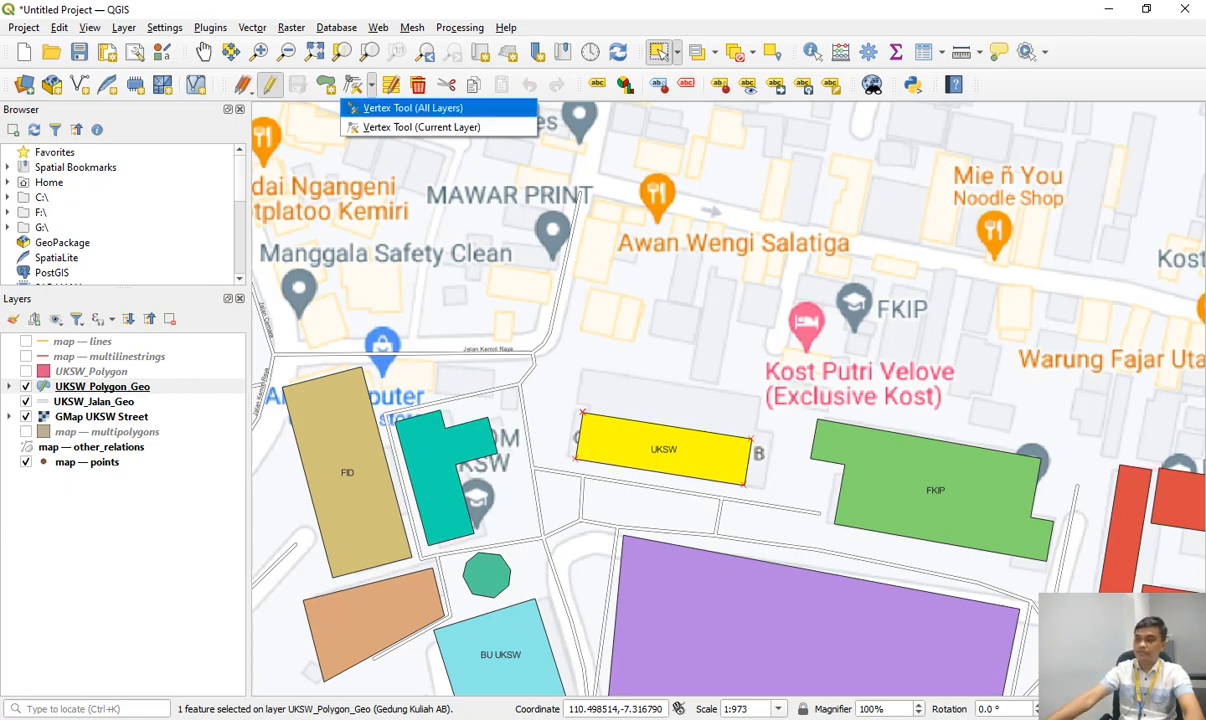
Switch to PowerPoint, paste the QGIS screenshot onto slide 16, and crop it to the Vertex Tool choices.
{"action": "key", "text": "alt+Tab"}
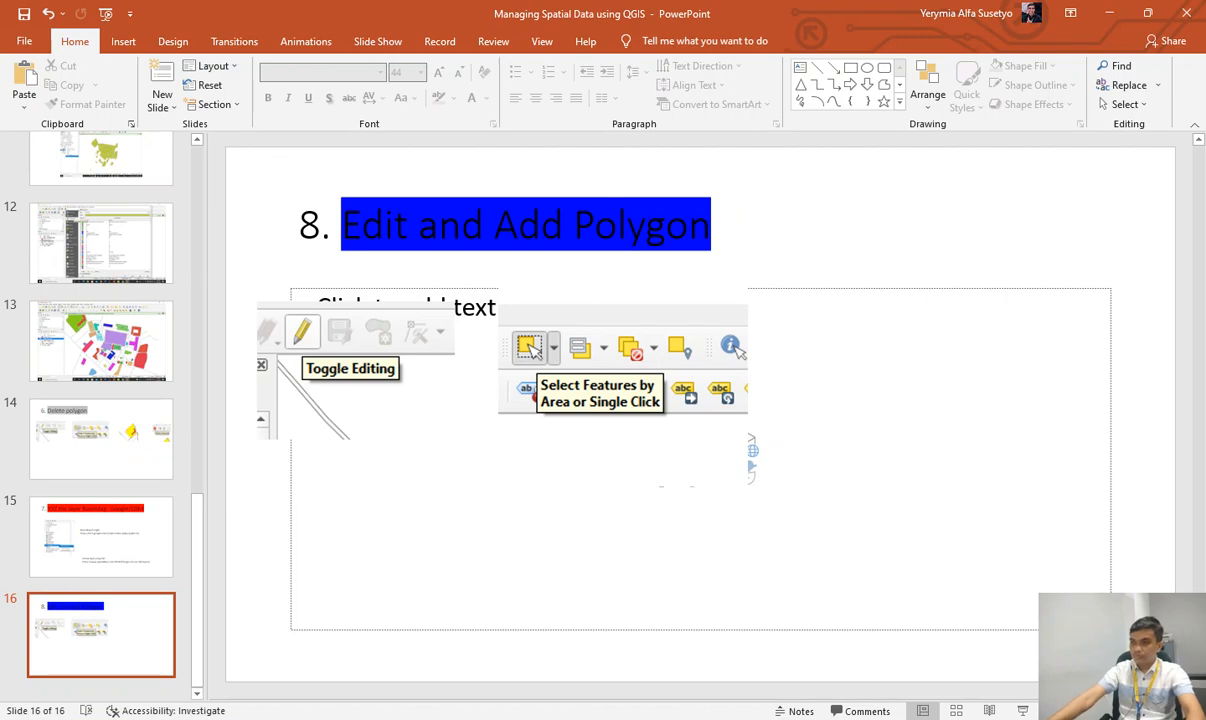
{"action": "key", "text": "ctrl+v"}
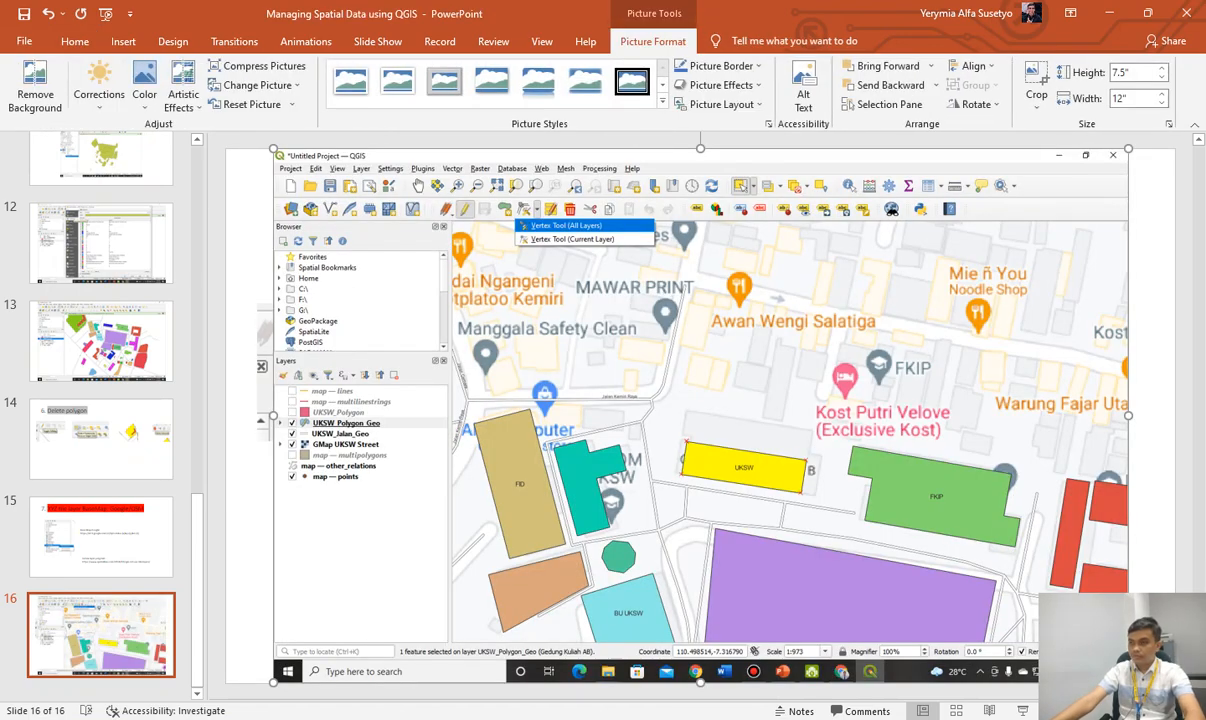
{"action": "left_click", "coordinate": [1036, 88]}
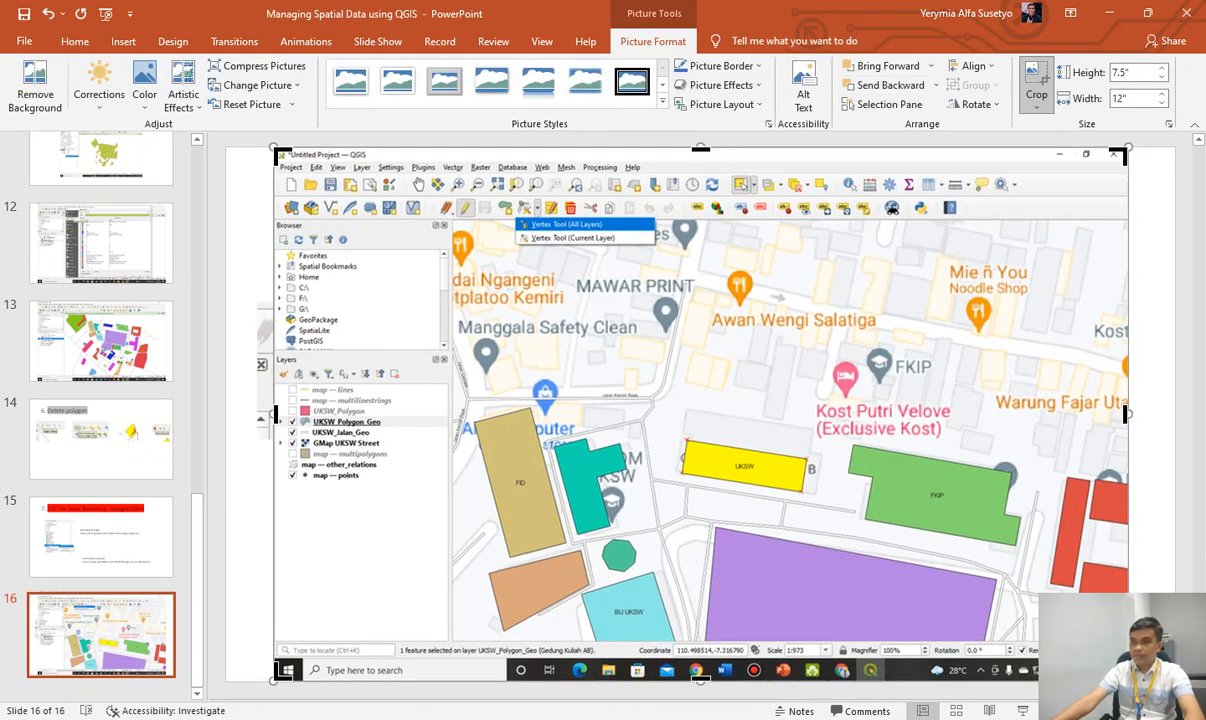
{"action": "left_click_drag", "start_coordinate": [277, 152], "coordinate": [511, 197]}
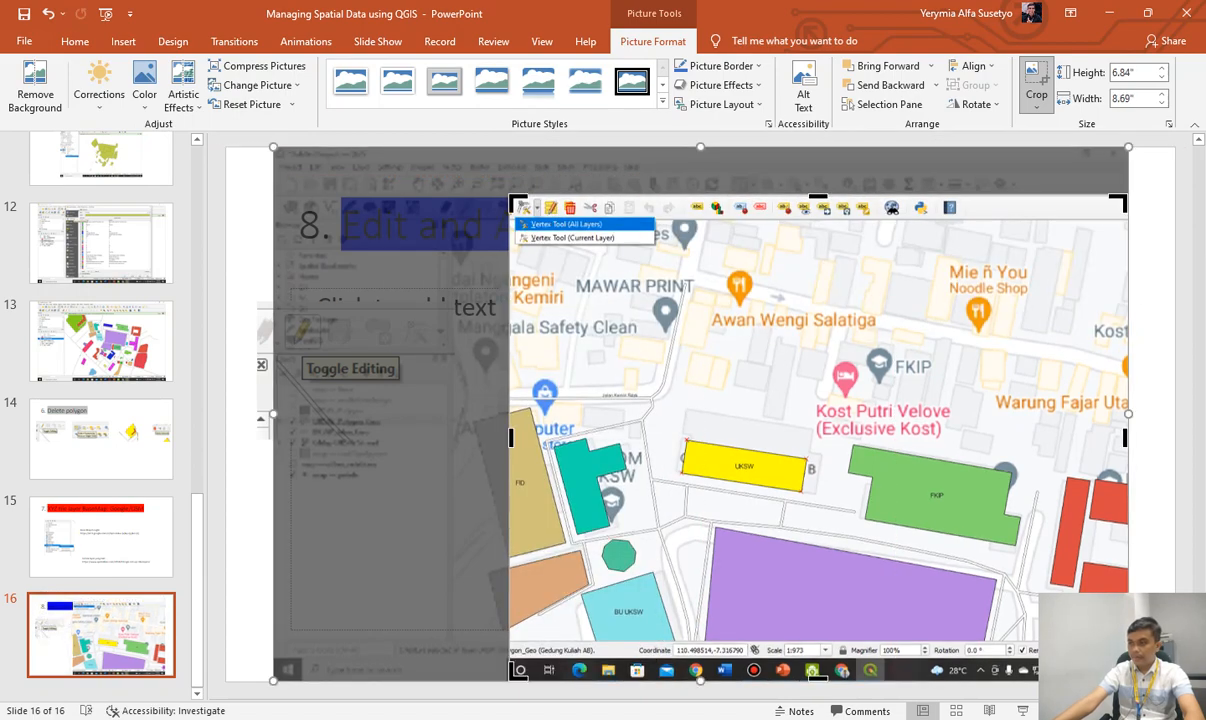
{"action": "left_click_drag", "start_coordinate": [818, 676], "coordinate": [818, 253]}
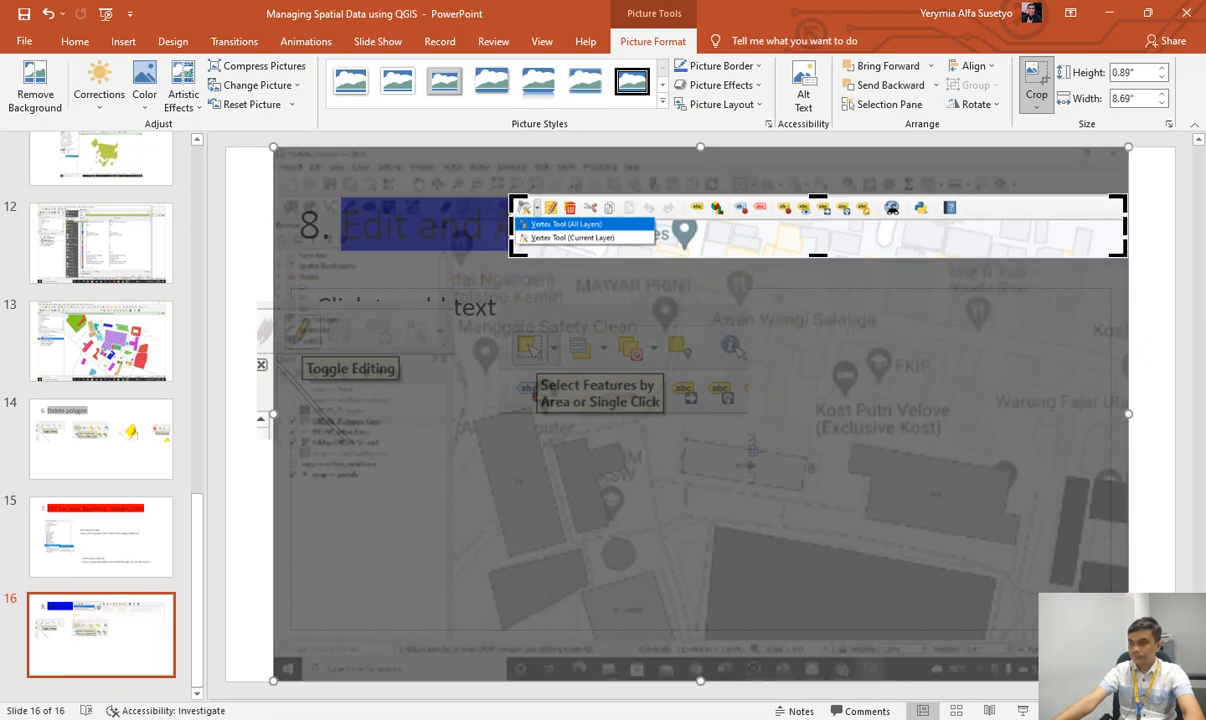
{"action": "left_click_drag", "start_coordinate": [1123, 226], "coordinate": [1079, 373]}
{"action": "left_click", "coordinate": [1150, 250]}
Enlarge the cropped Vertex Tool picture to 1.55" by 3.78" and place it at the slide's right edge, level with the other pictures.
{"action": "left_click_drag", "start_coordinate": [997, 404], "coordinate": [883, 450]}
{"action": "left_click_drag", "start_coordinate": [1018, 394], "coordinate": [1038, 364]}
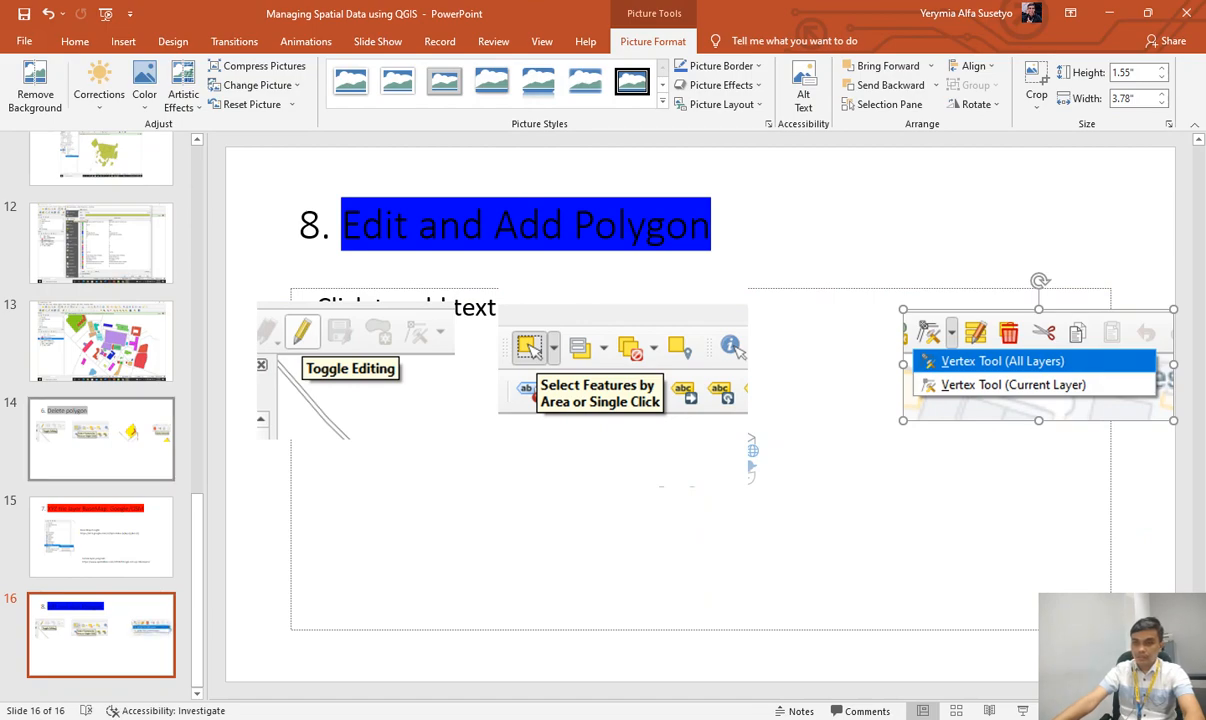
Copy the yellow selected-polygon picture from slide 14 between slide 16's Select Features and Vertex Tool pictures, and shift the Toggle Editing picture slightly left.
{"action": "left_click", "coordinate": [101, 439]}
{"action": "left_click", "coordinate": [882, 360]}
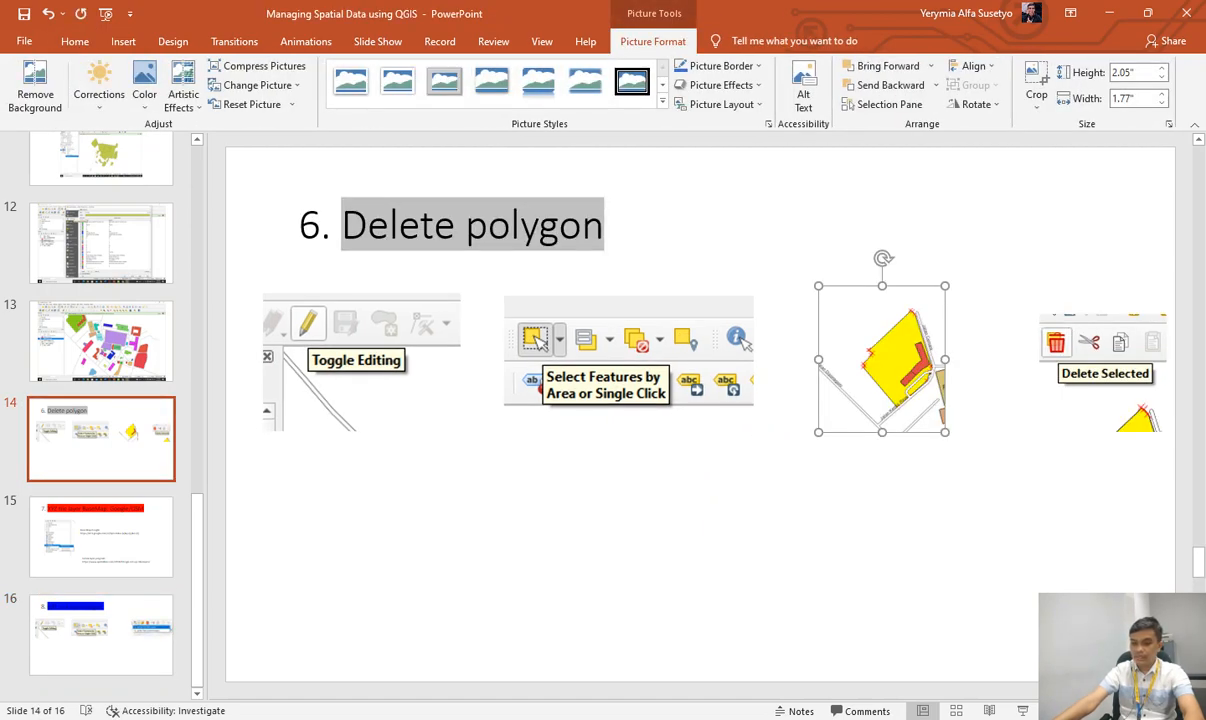
{"action": "left_click", "coordinate": [101, 635]}
{"action": "key", "text": "ctrl+v"}
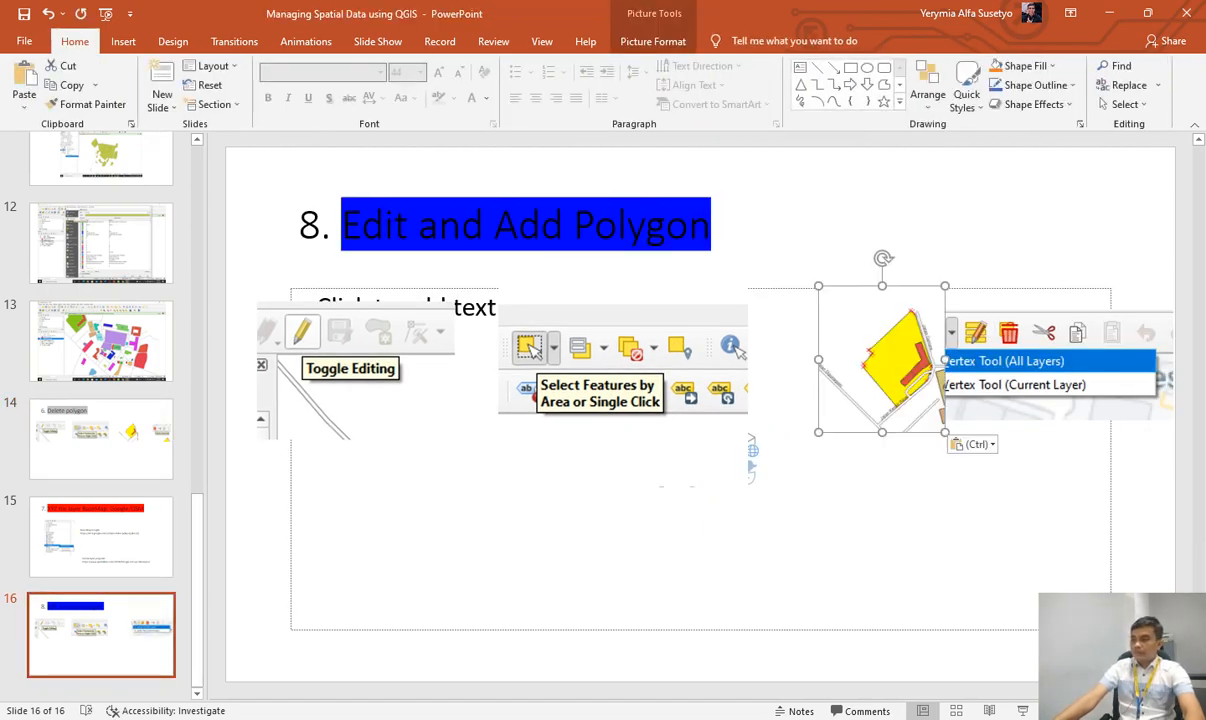
{"action": "left_click_drag", "start_coordinate": [885, 360], "coordinate": [820, 365]}
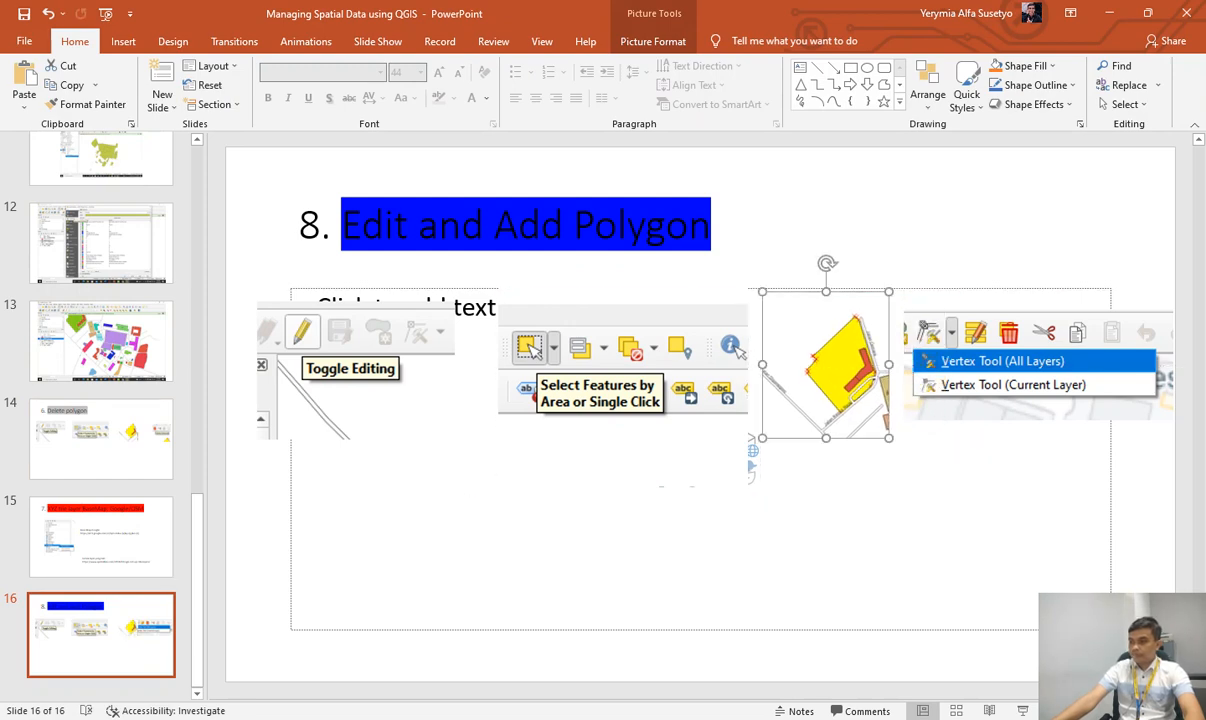
{"action": "left_click_drag", "start_coordinate": [356, 370], "coordinate": [336, 368]}
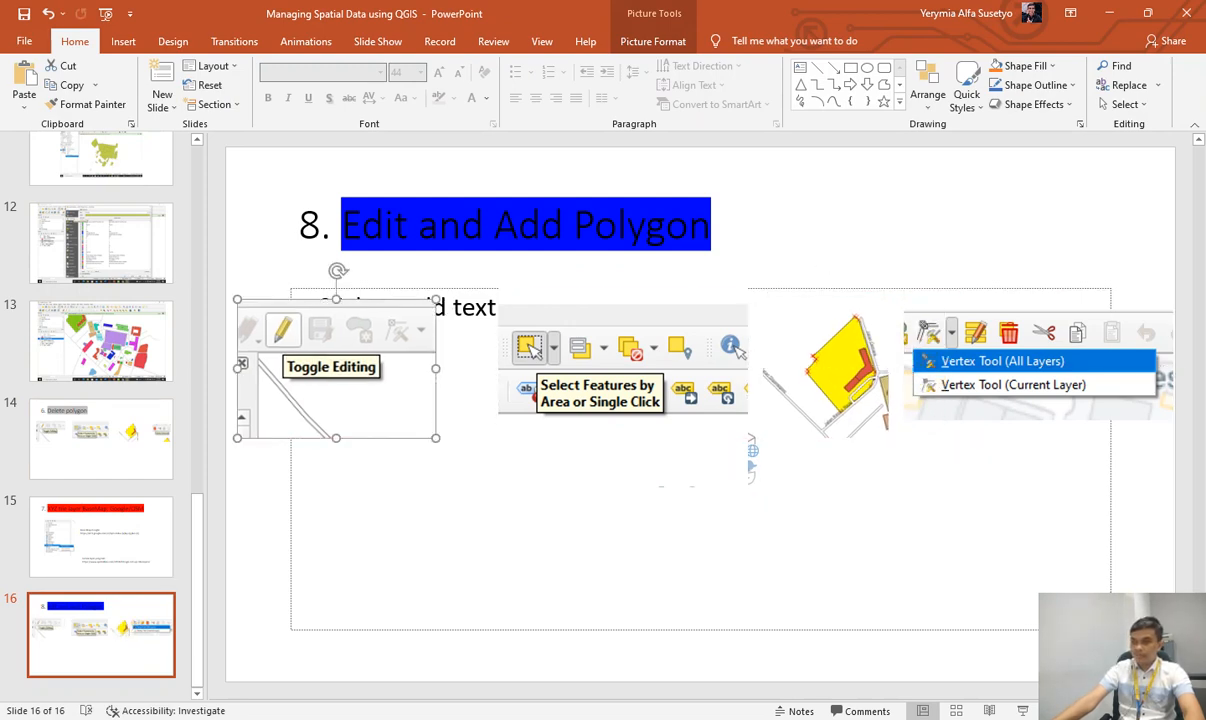
Shift the Select Features and yellow selected-polygon pictures on slide 16 left to spread the four pictures more evenly.
{"action": "left_click_drag", "start_coordinate": [620, 420], "coordinate": [580, 420]}
{"action": "left_click_drag", "start_coordinate": [840, 368], "coordinate": [810, 368]}
{"action": "left_click_drag", "start_coordinate": [1034, 366], "coordinate": [1030, 366]}
Switch to QGIS and enlarge the selected UKSW building west of FKIP by moving its four corners outward with the Vertex Tool.
{"action": "key", "text": "alt+Tab"}
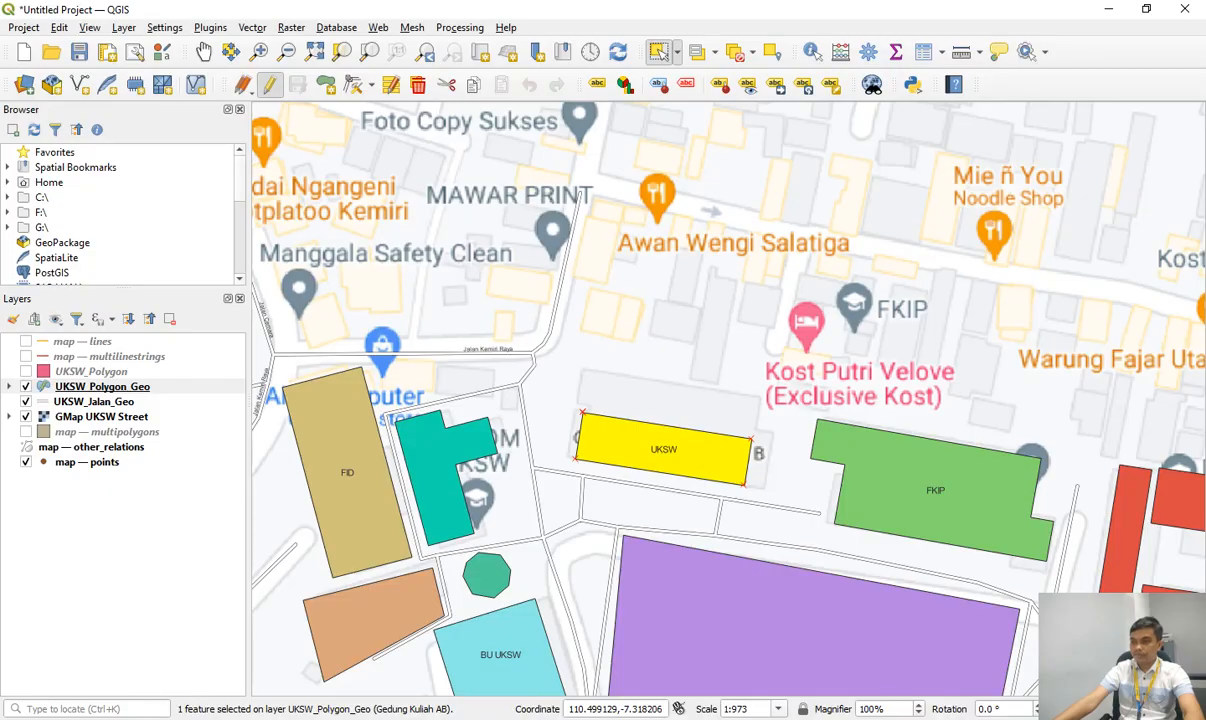
{"action": "left_click", "coordinate": [352, 84]}
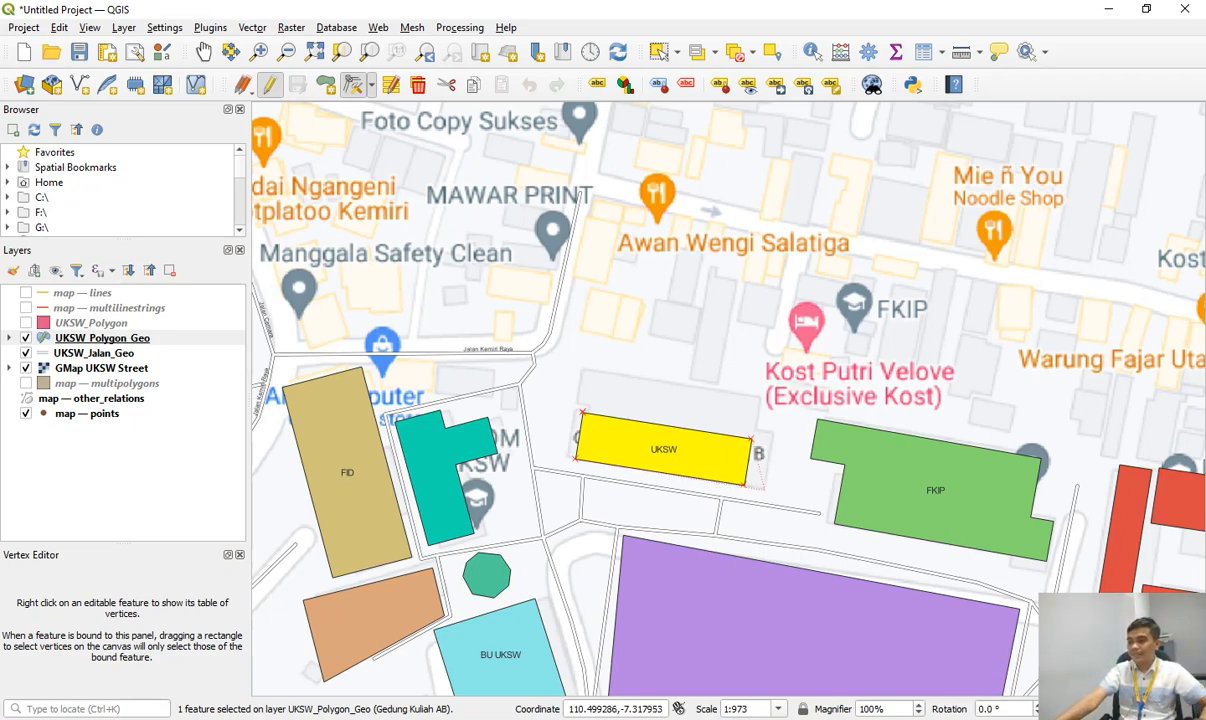
{"action": "left_click", "coordinate": [764, 490]}
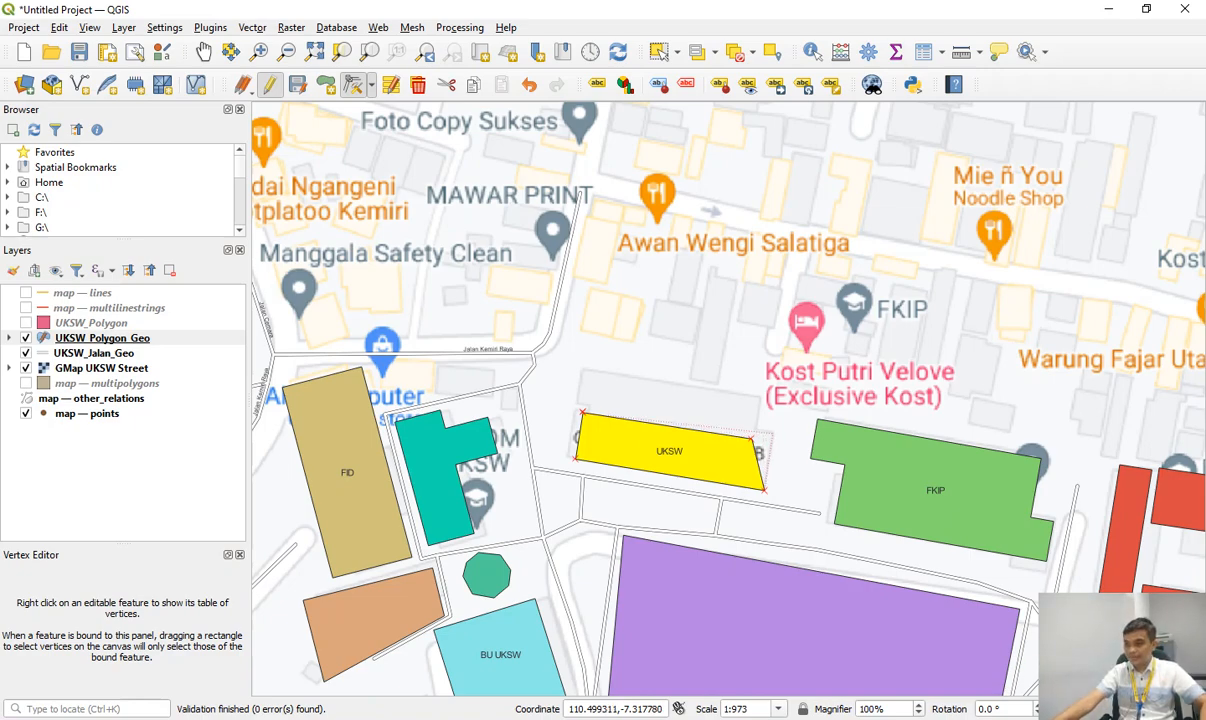
{"action": "left_click", "coordinate": [773, 433]}
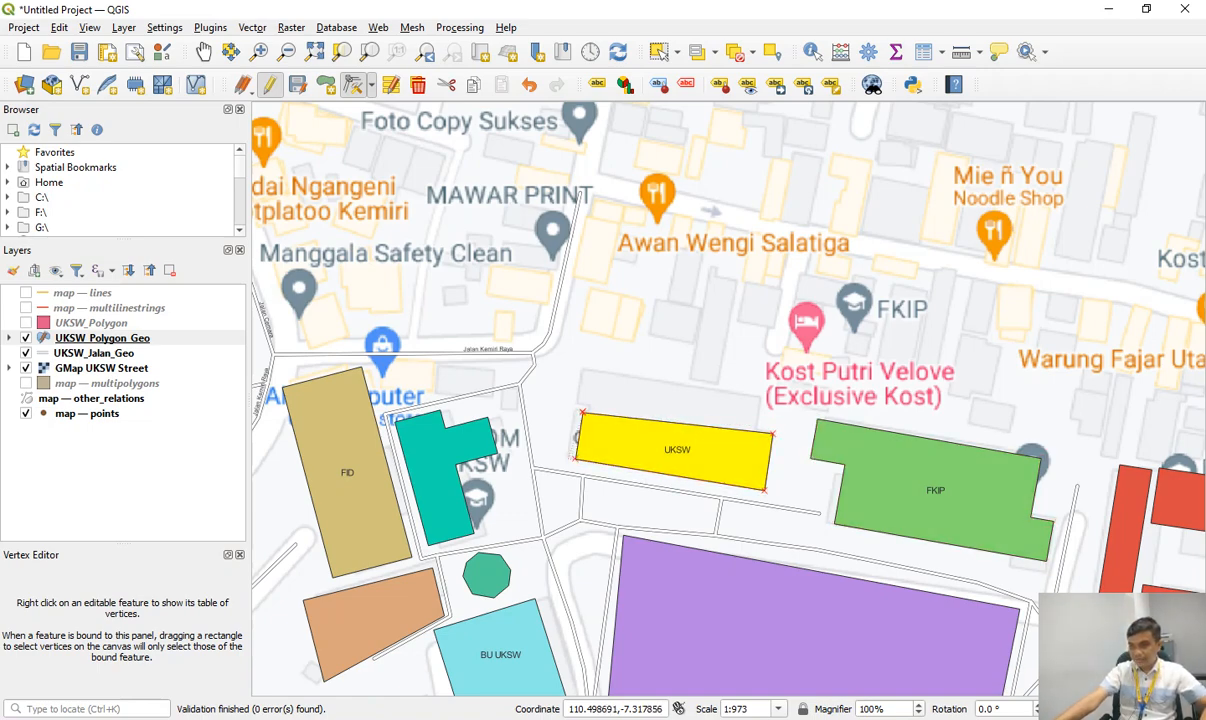
{"action": "left_click", "coordinate": [567, 458]}
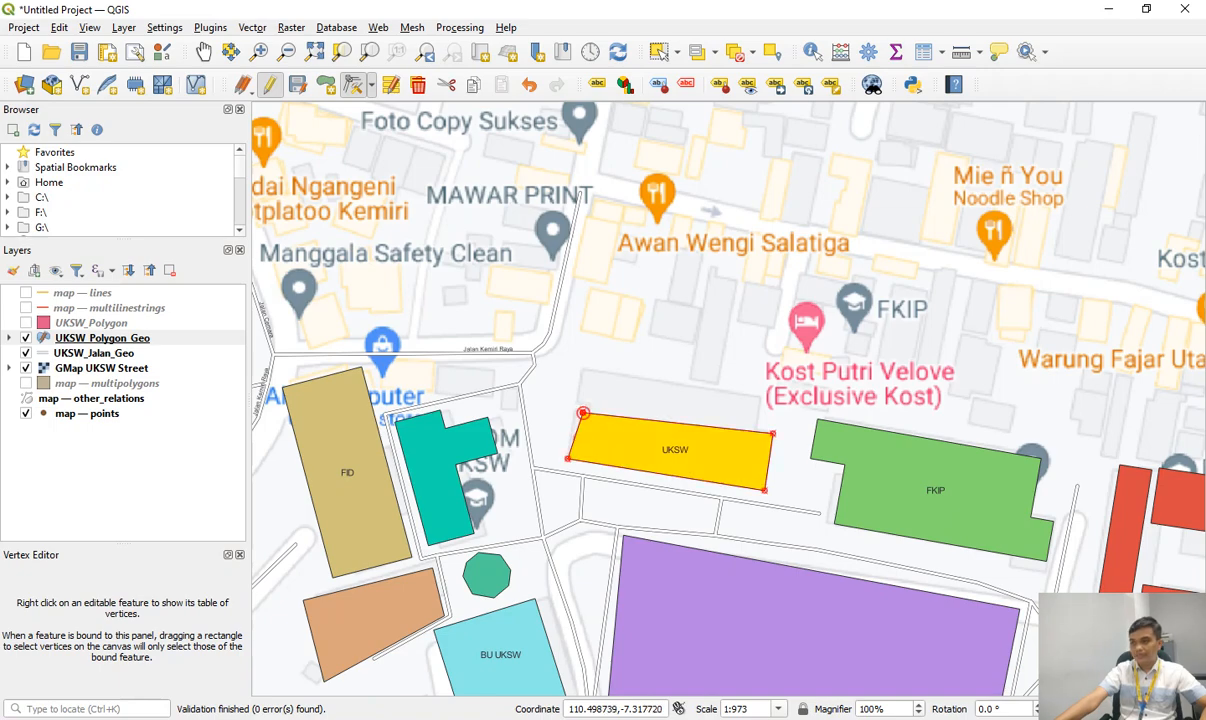
{"action": "left_click", "coordinate": [582, 412]}
{"action": "left_click", "coordinate": [582, 371]}
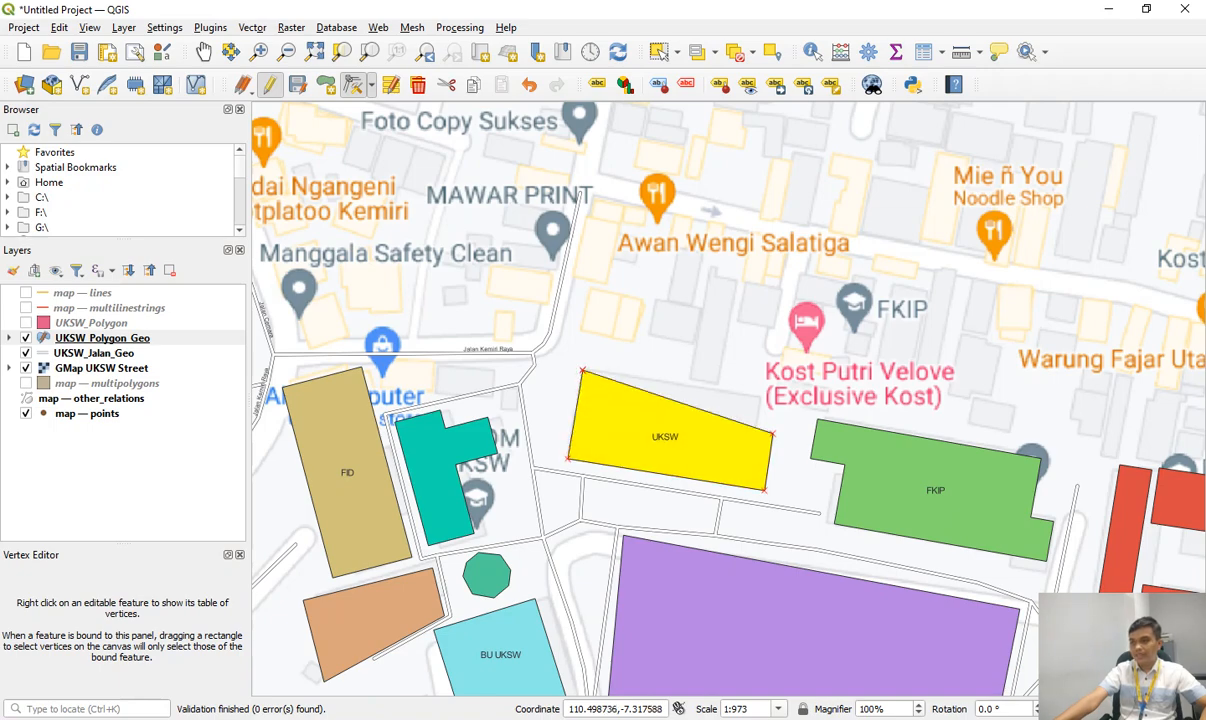
Add a vertex near the enlarged UKSW building's northeast corner, adjust its eastern side, and save the edits to UKSW_Polygon_Geo.
{"action": "left_click", "coordinate": [677, 401]}
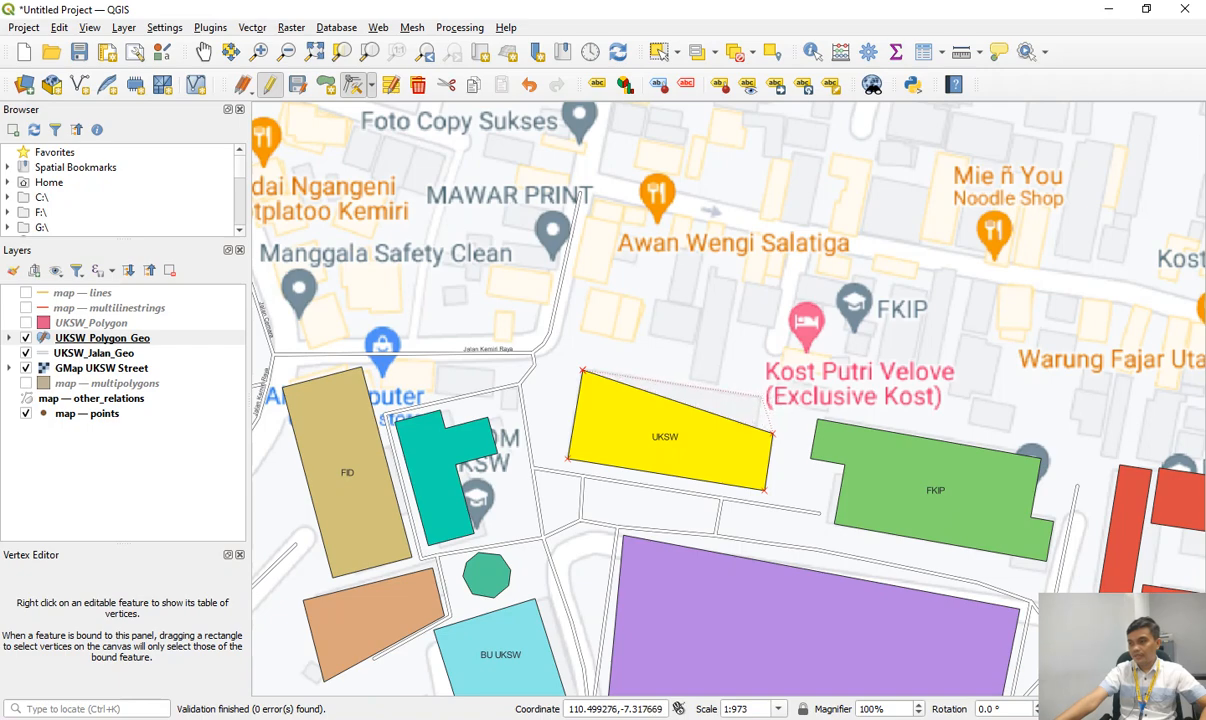
{"action": "left_click", "coordinate": [762, 397]}
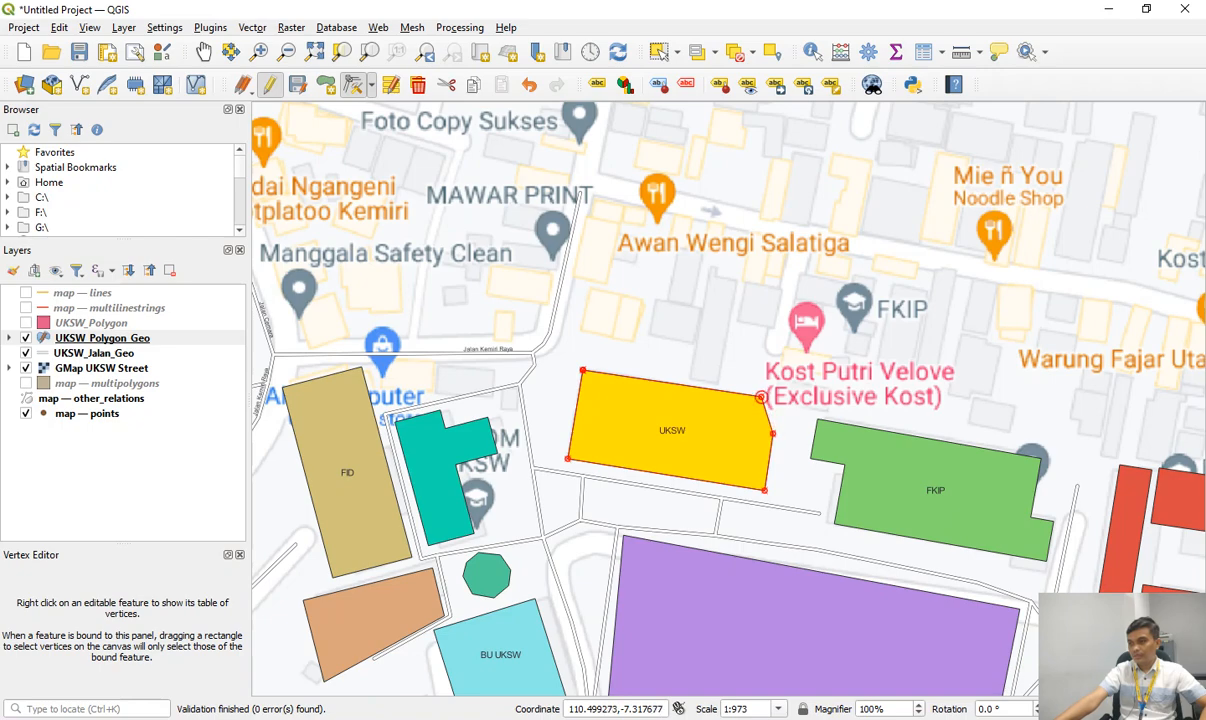
{"action": "left_click", "coordinate": [762, 397]}
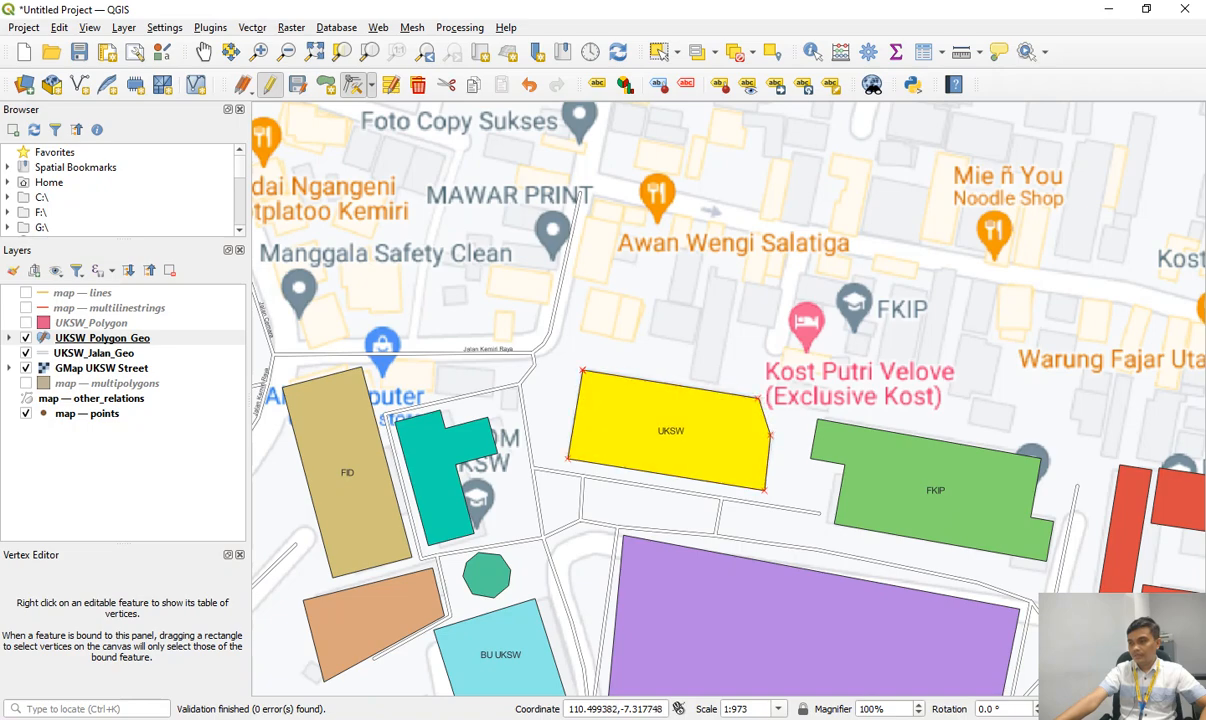
{"action": "left_click", "coordinate": [758, 397]}
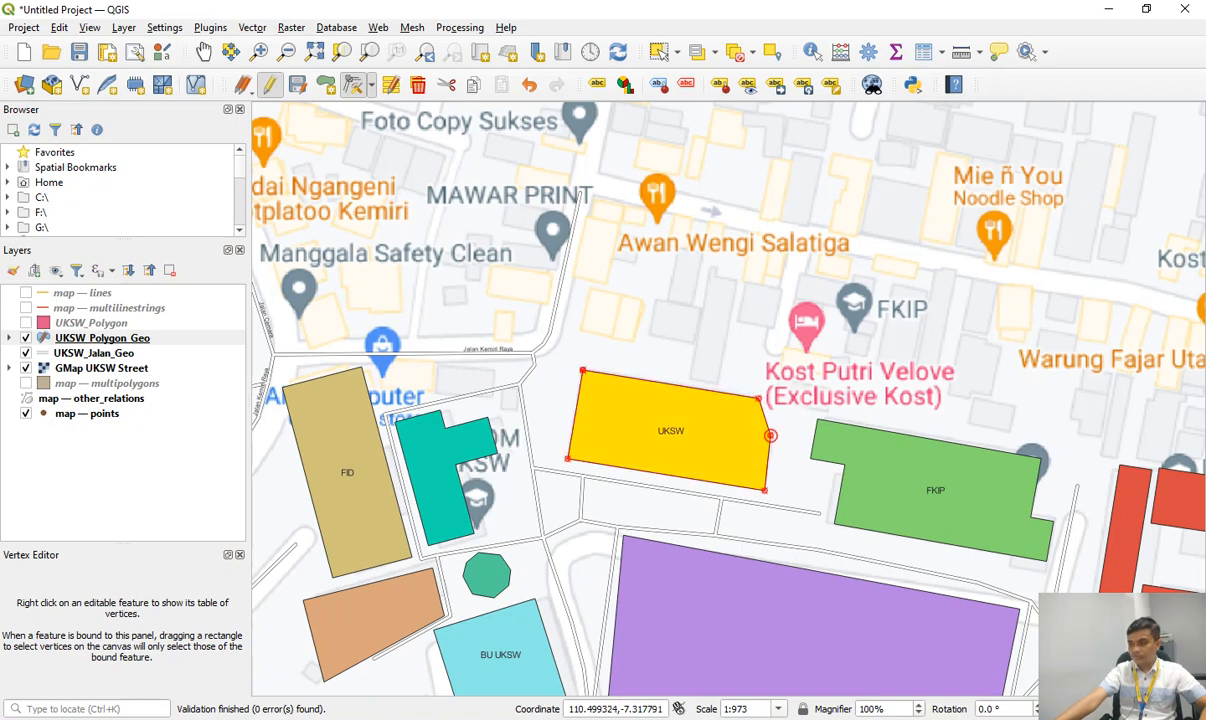
{"action": "left_click", "coordinate": [770, 435]}
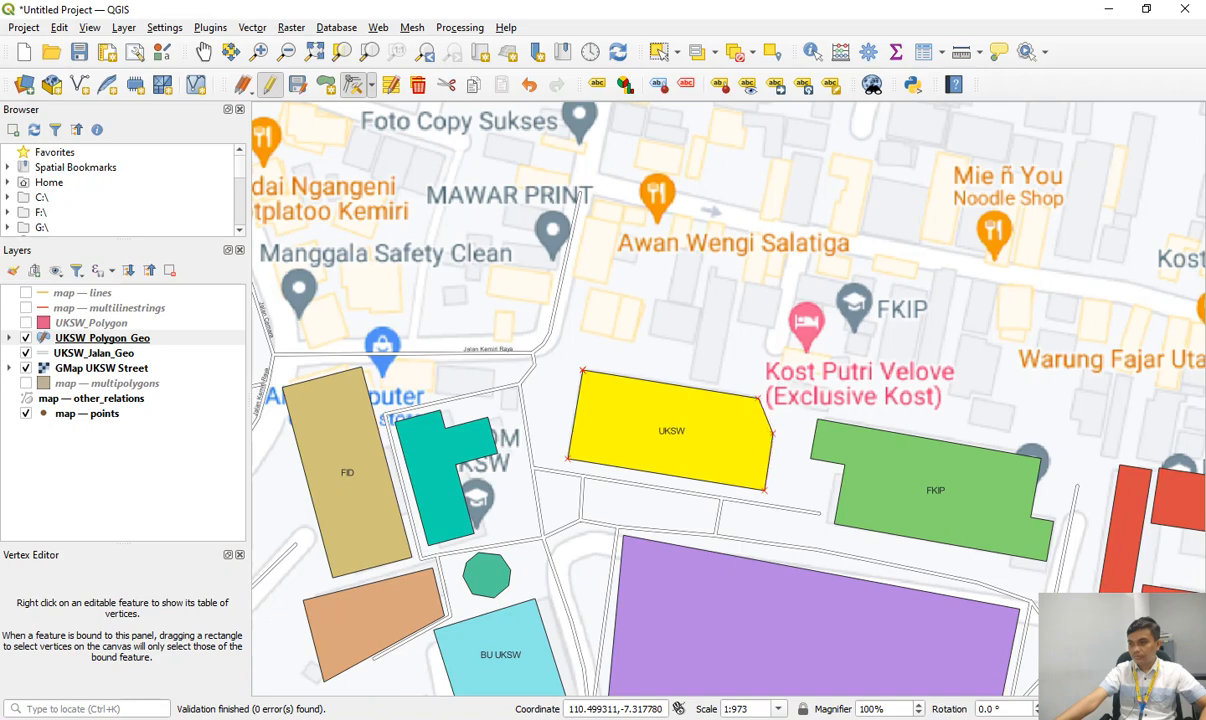
{"action": "left_click", "coordinate": [770, 435]}
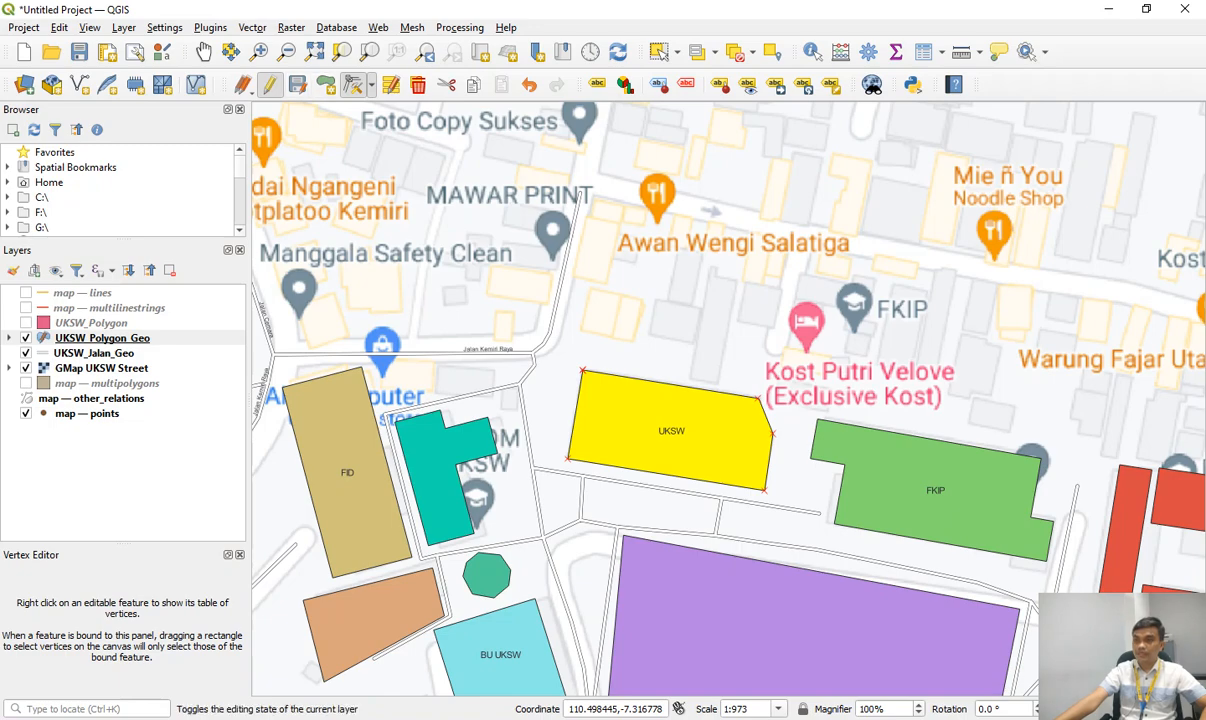
{"action": "left_click", "coordinate": [269, 85]}
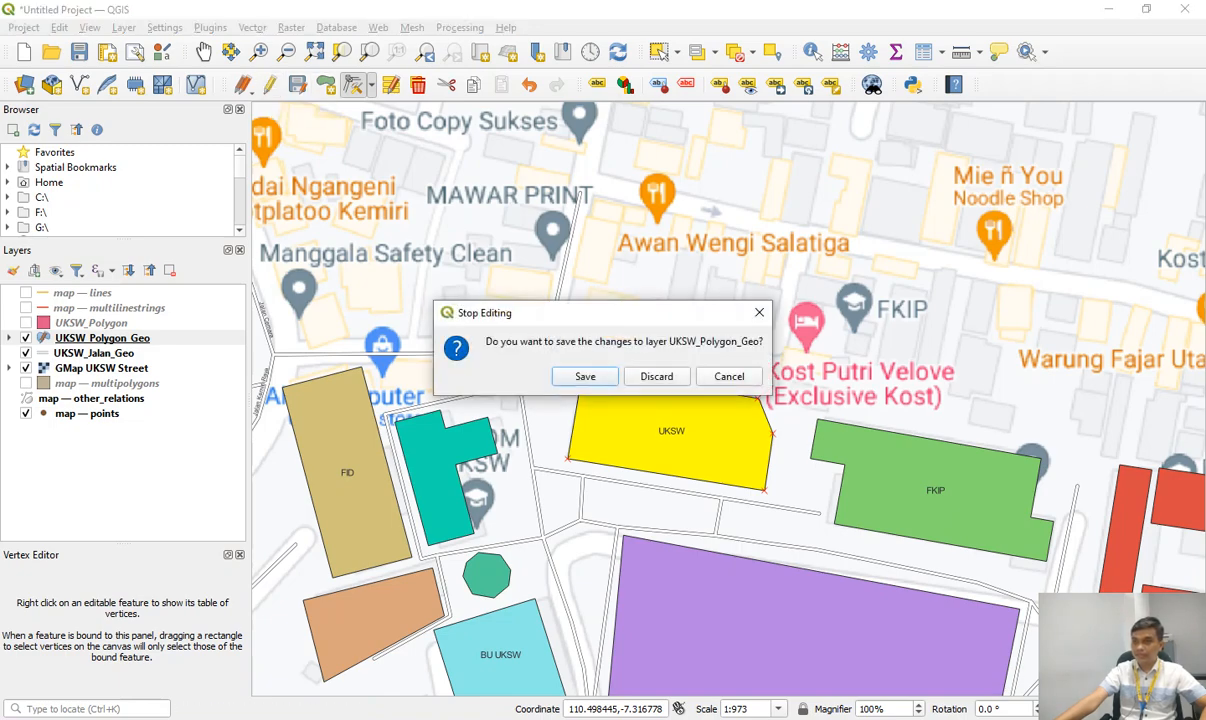
{"action": "left_click", "coordinate": [585, 377]}
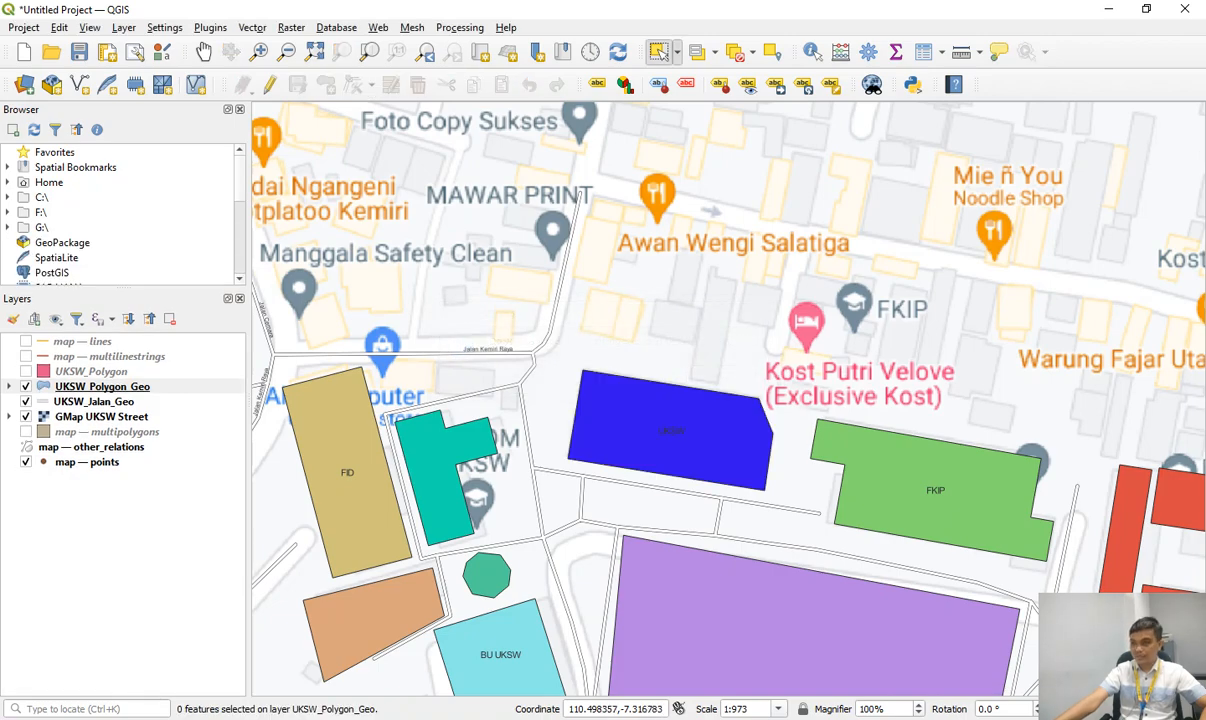
Turn editing back on for UKSW_Polygon_Geo and select the teal building polygon just east of FID.
{"action": "left_click", "coordinate": [204, 52]}
{"action": "left_click_drag", "start_coordinate": [800, 510], "coordinate": [822, 258]}
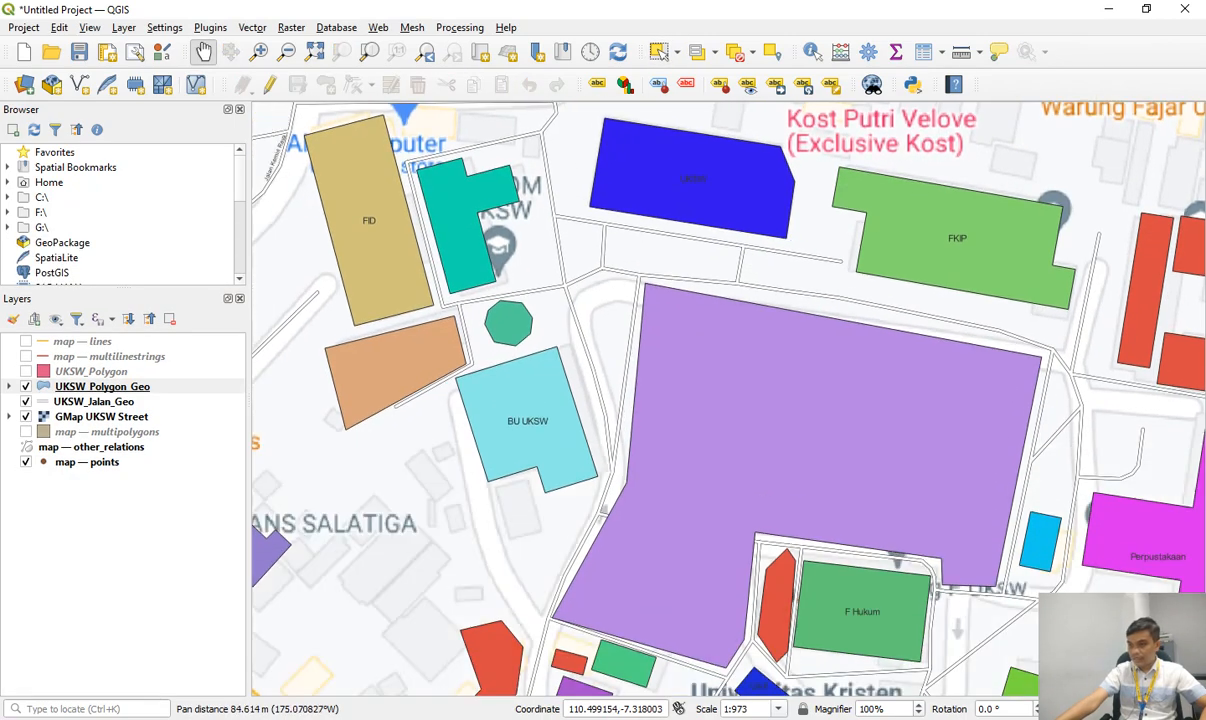
{"action": "left_click_drag", "start_coordinate": [621, 307], "coordinate": [396, 112]}
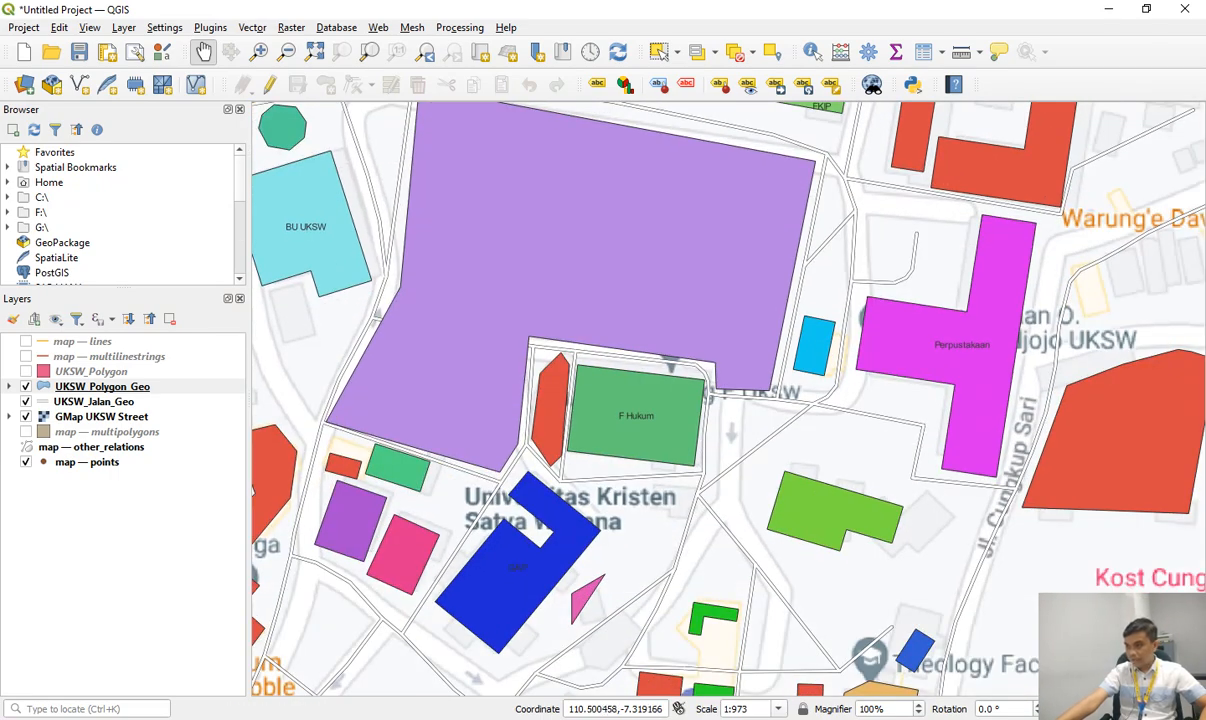
{"action": "left_click_drag", "start_coordinate": [600, 456], "coordinate": [750, 561]}
{"action": "left_click_drag", "start_coordinate": [650, 350], "coordinate": [686, 473]}
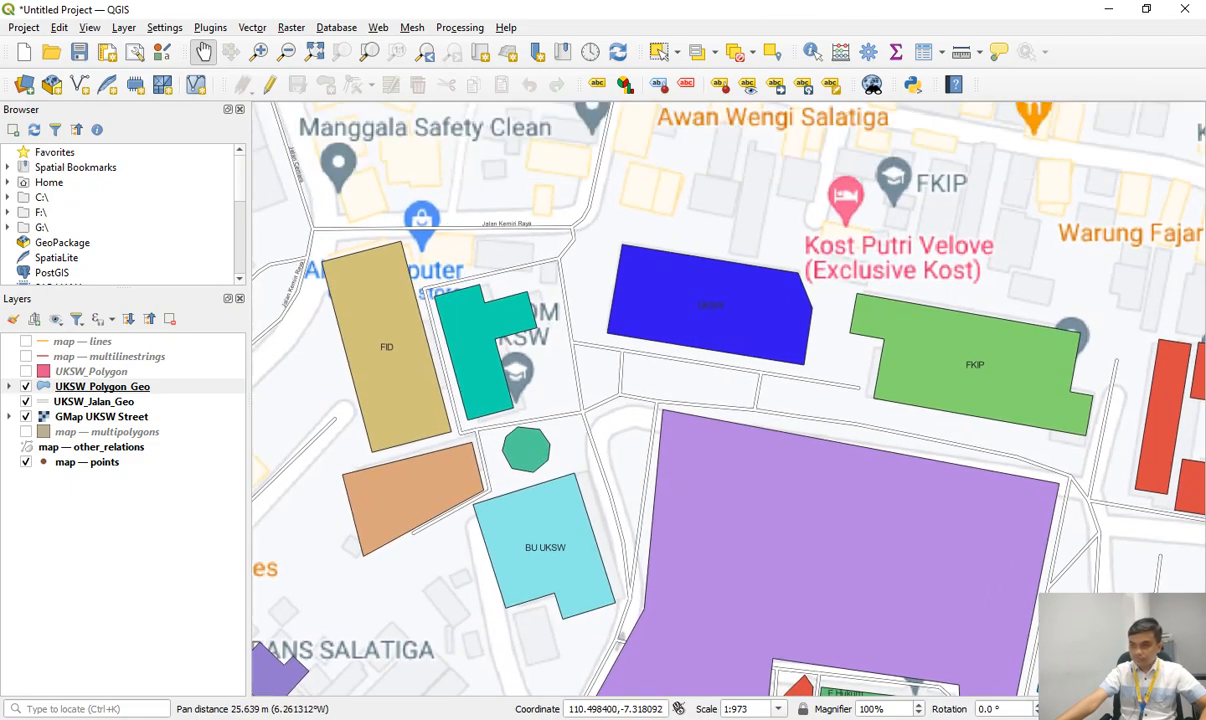
{"action": "left_click_drag", "start_coordinate": [686, 473], "coordinate": [729, 530]}
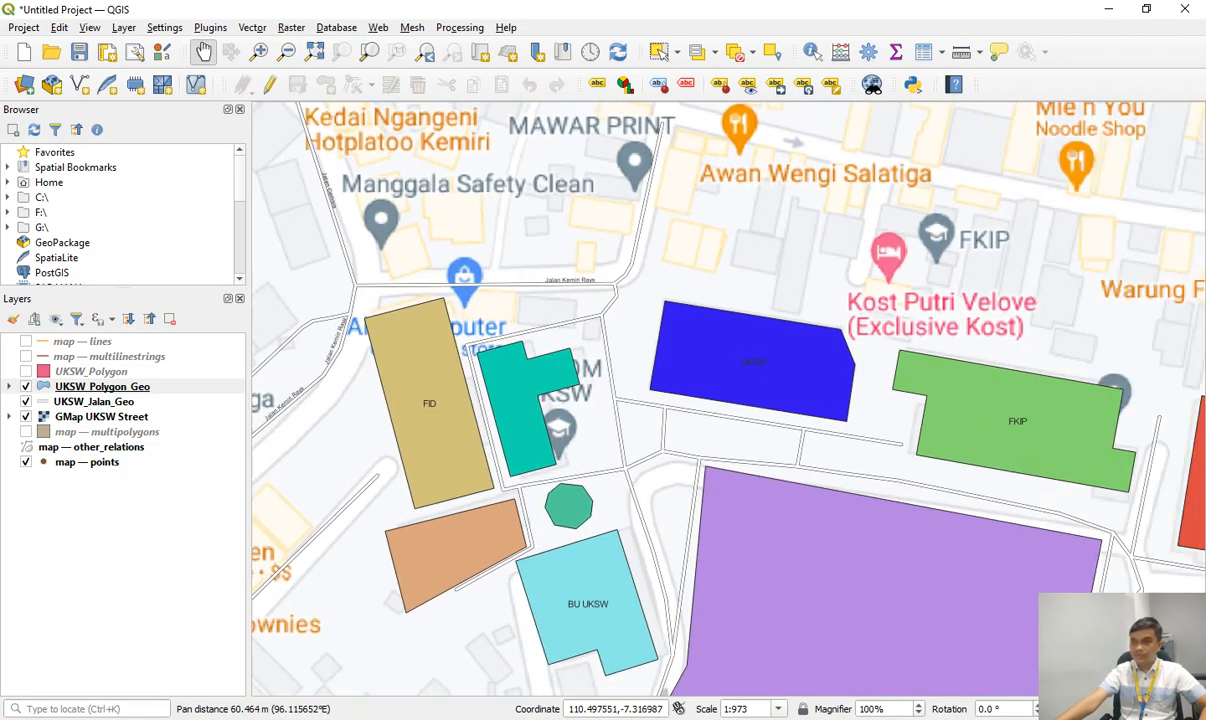
{"action": "left_click", "coordinate": [269, 84]}
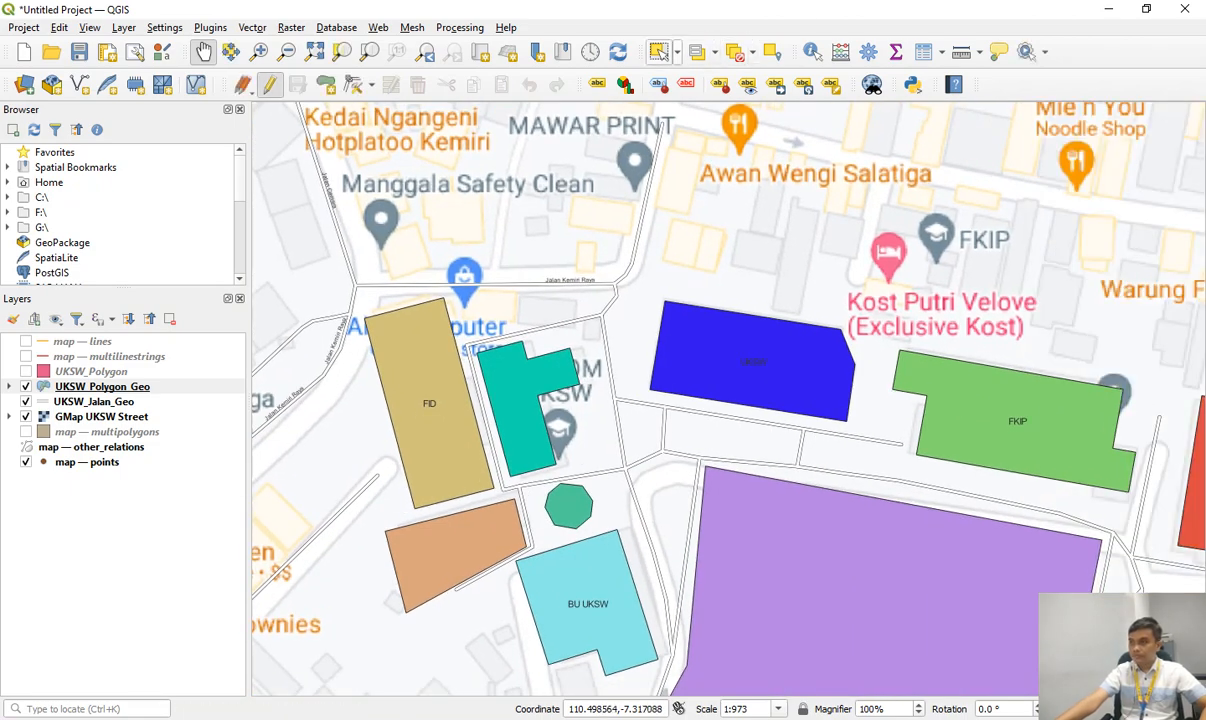
{"action": "left_click", "coordinate": [658, 51]}
{"action": "left_click", "coordinate": [515, 410]}
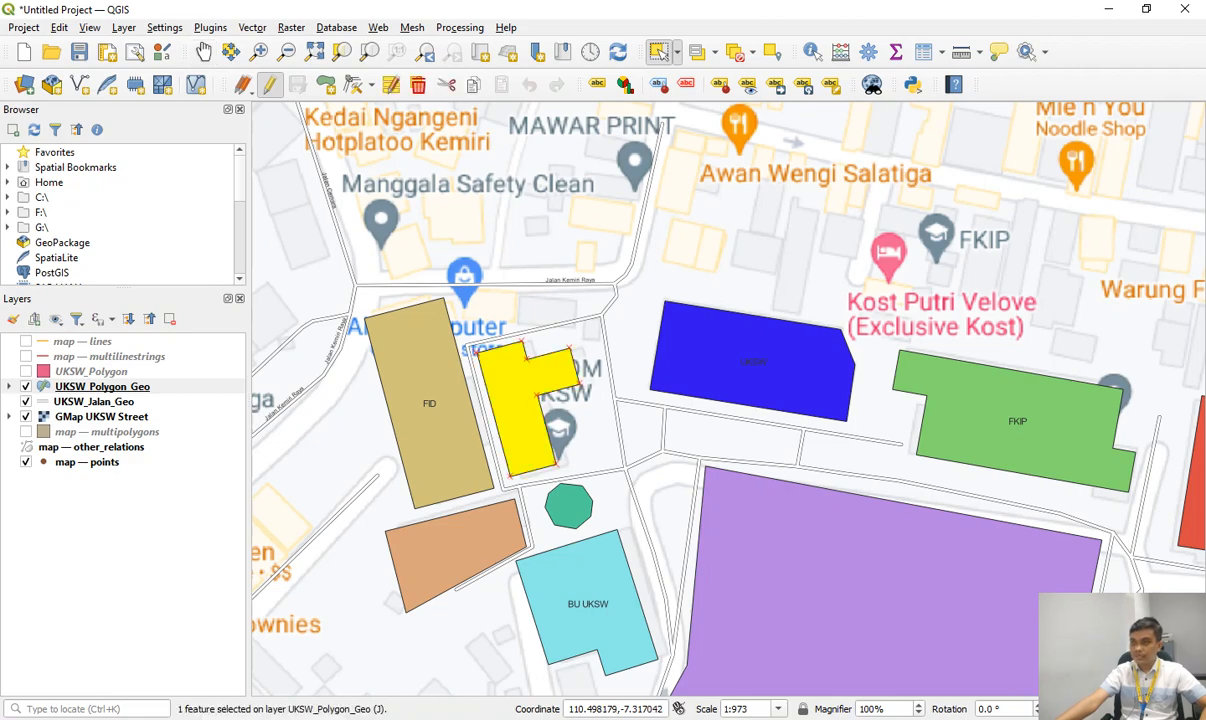
Nudge the teal building's vertices slightly east with the Vertex Tool and save the changes to UKSW_Polygon_Geo.
{"action": "left_click", "coordinate": [353, 84]}
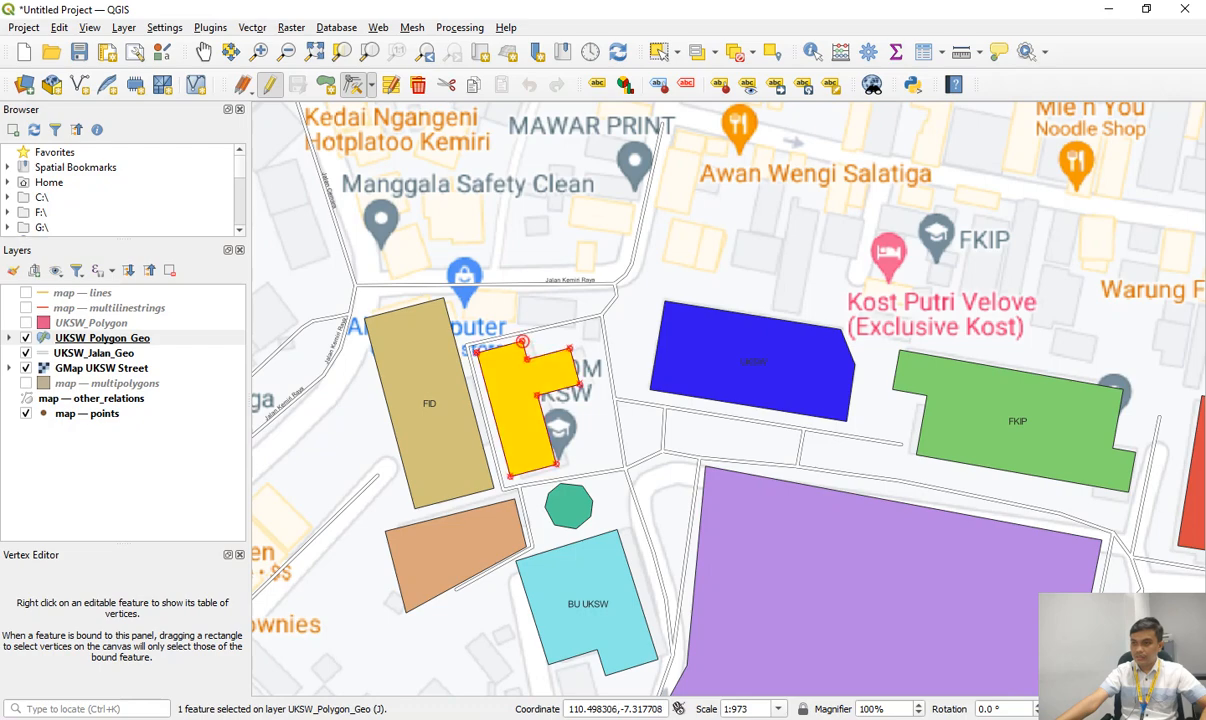
{"action": "left_click", "coordinate": [521, 343]}
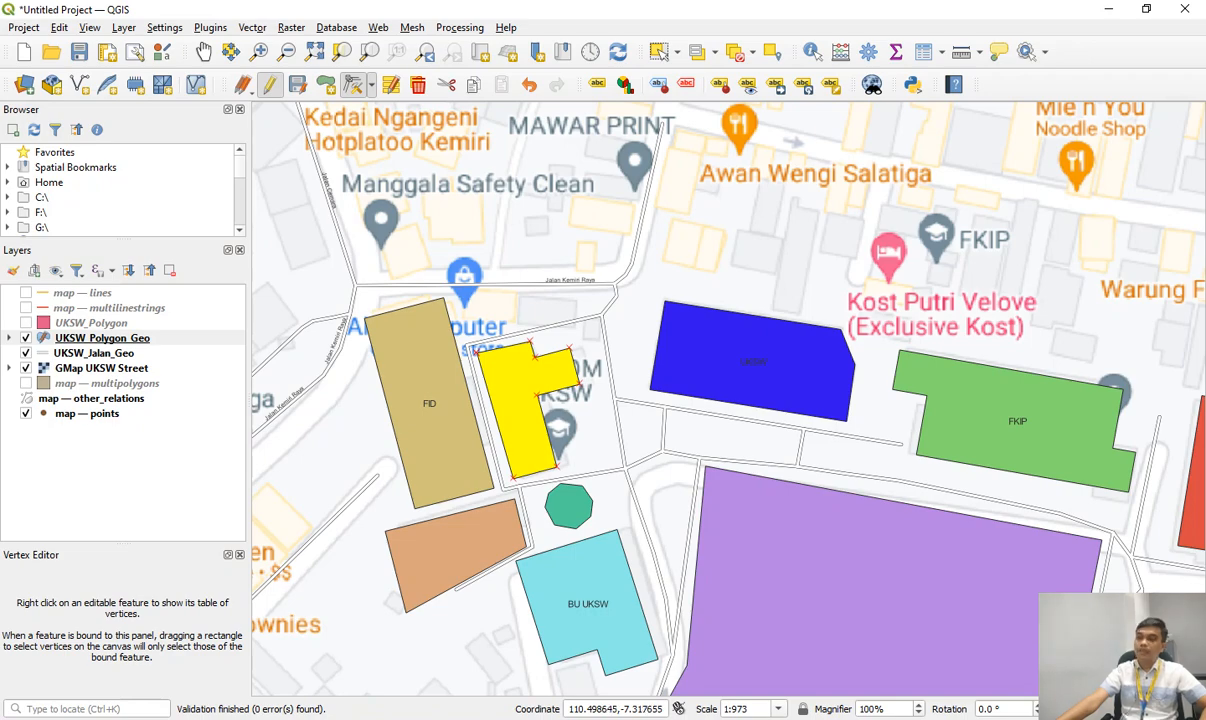
{"action": "left_click", "coordinate": [270, 84]}
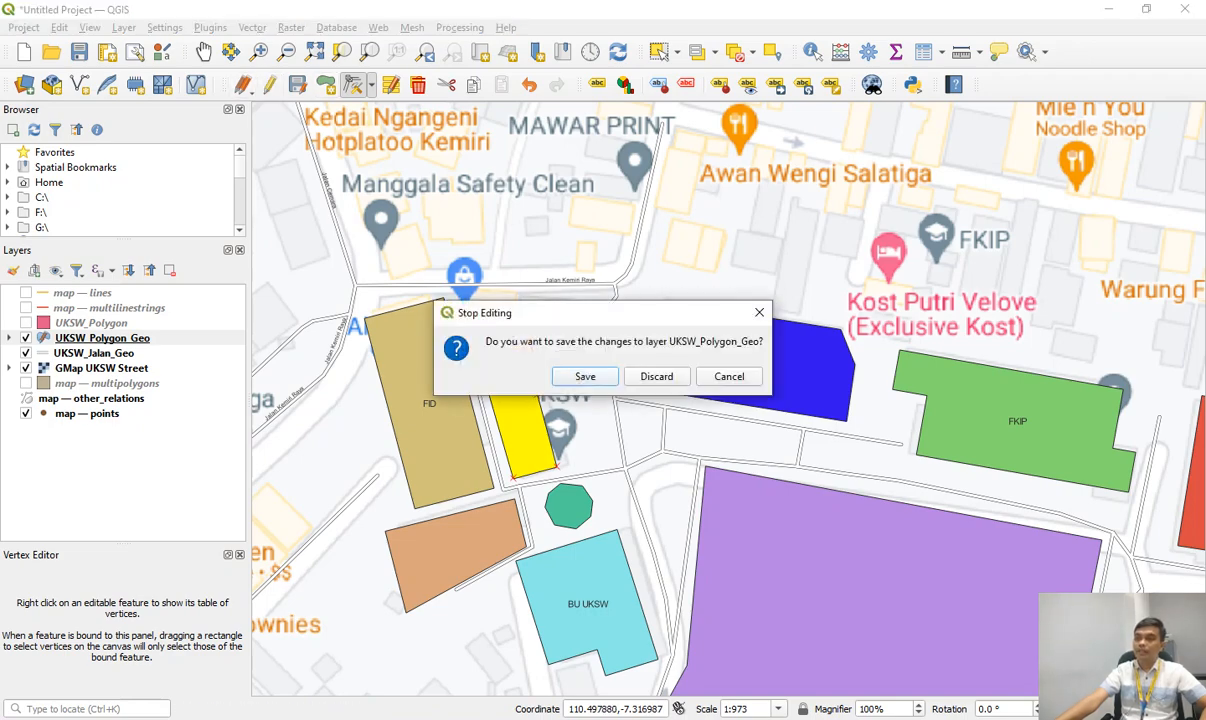
{"action": "left_click", "coordinate": [585, 376]}
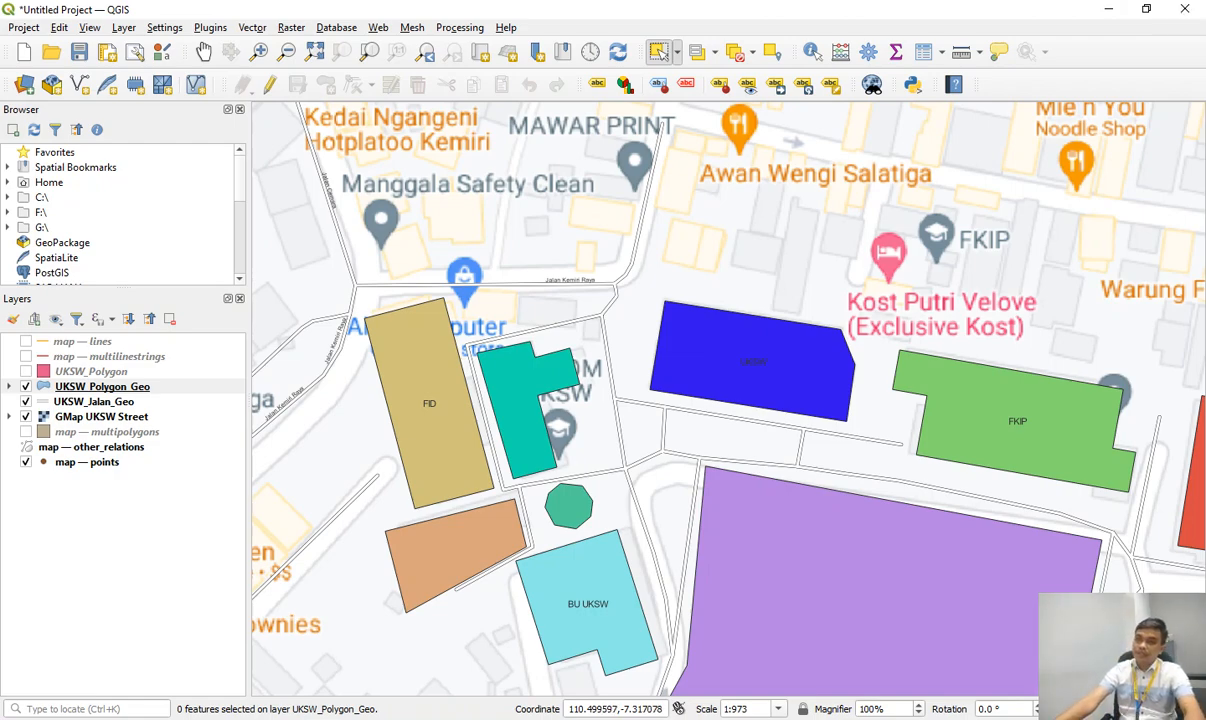
{"action": "left_click", "coordinate": [203, 51]}
{"action": "left_click_drag", "start_coordinate": [700, 500], "coordinate": [625, 336]}
{"action": "left_click_drag", "start_coordinate": [700, 480], "coordinate": [696, 368]}
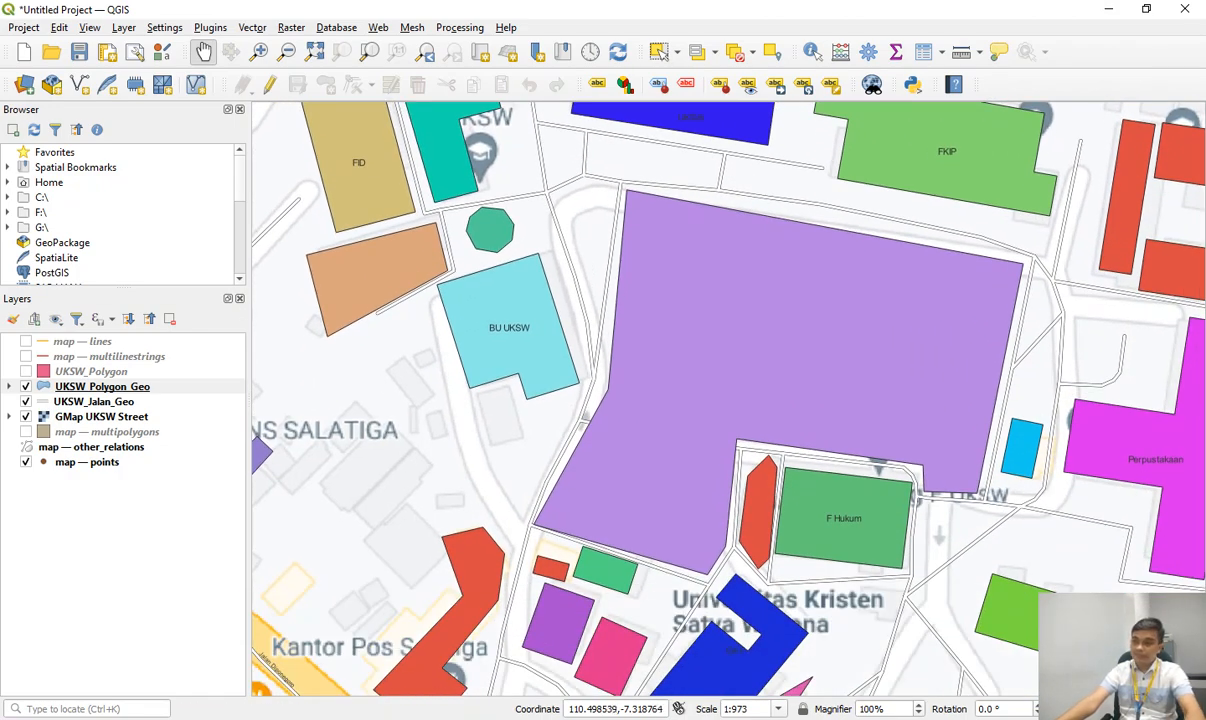
{"action": "scroll", "coordinate": [517, 416], "scroll_direction": "up", "scroll_amount": 1}
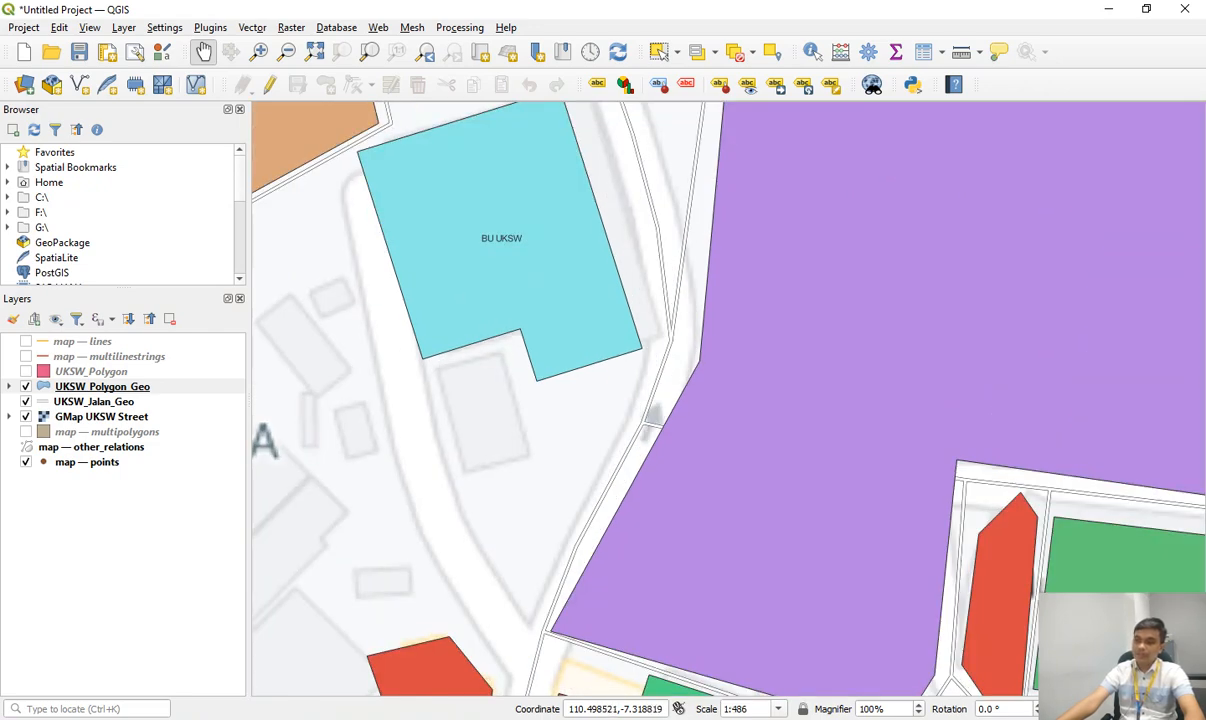
Switch to PowerPoint and paste a copy of slide 16 after it as slide 17.
{"action": "key", "text": "alt+Tab"}
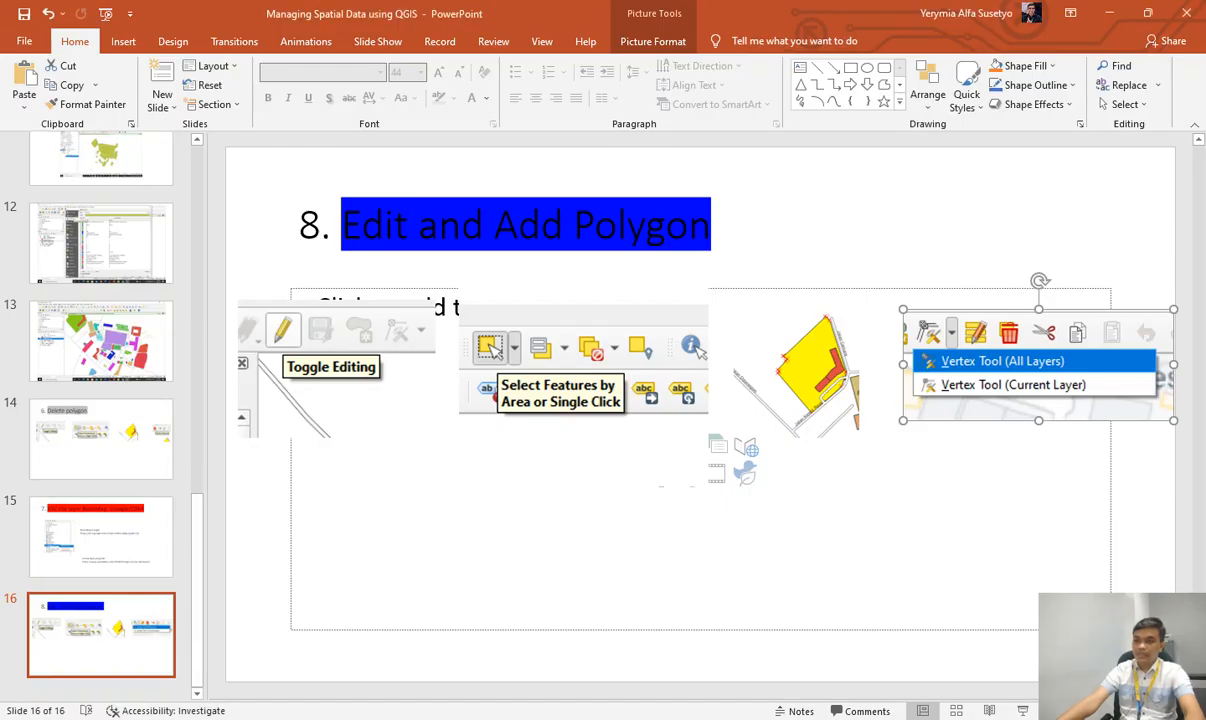
{"action": "left_click", "coordinate": [101, 636]}
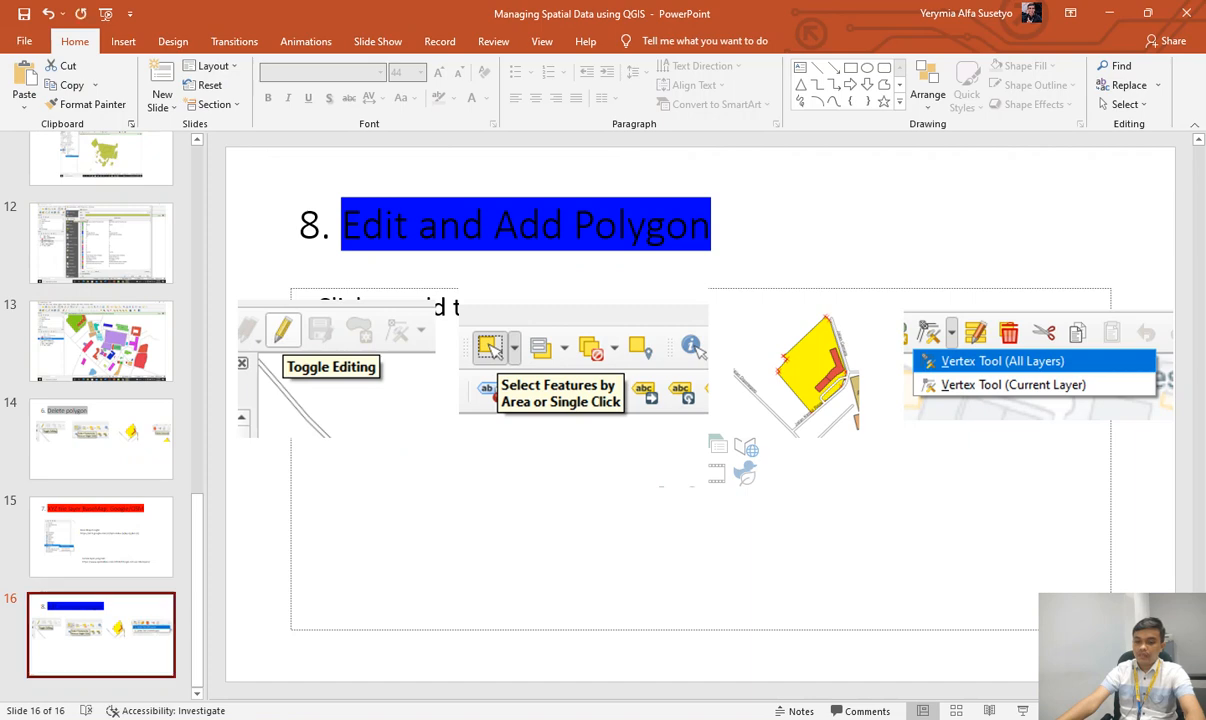
{"action": "left_click", "coordinate": [101, 686]}
{"action": "key", "text": "ctrl+v"}
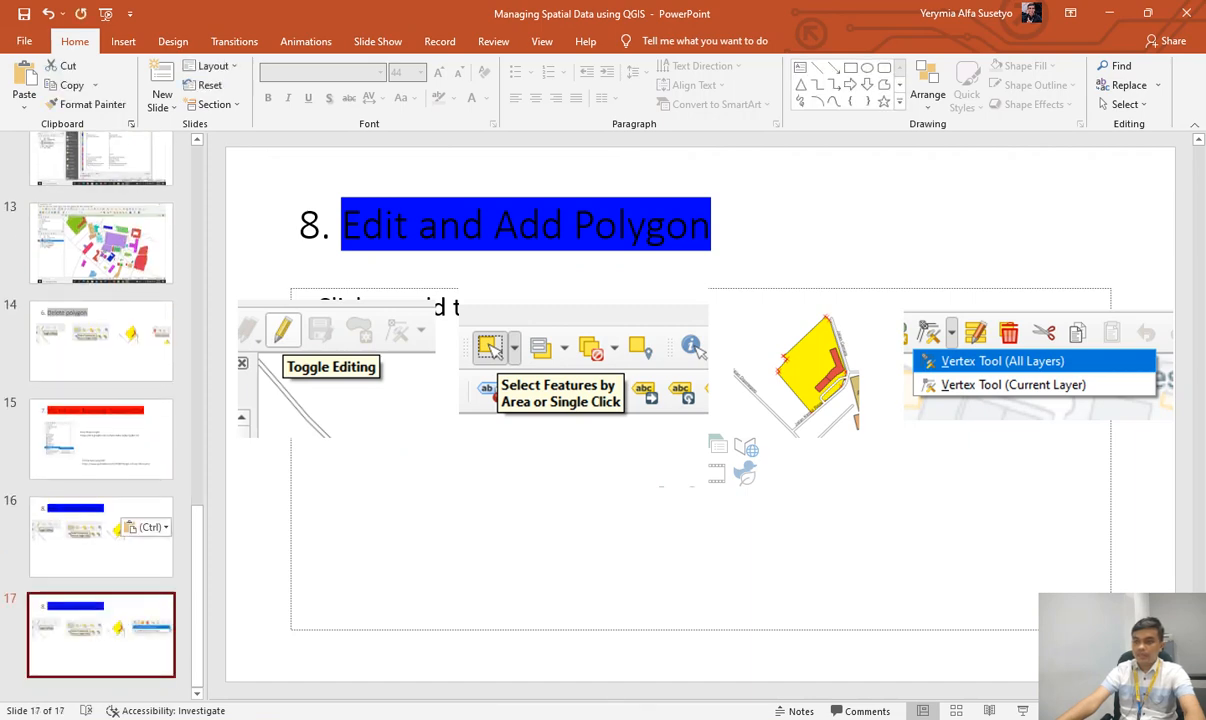
Change slide 17's title to "8. Add New Polygon" and save the presentation.
{"action": "left_click", "coordinate": [361, 228]}
{"action": "left_click_drag", "start_coordinate": [341, 228], "coordinate": [409, 228]}
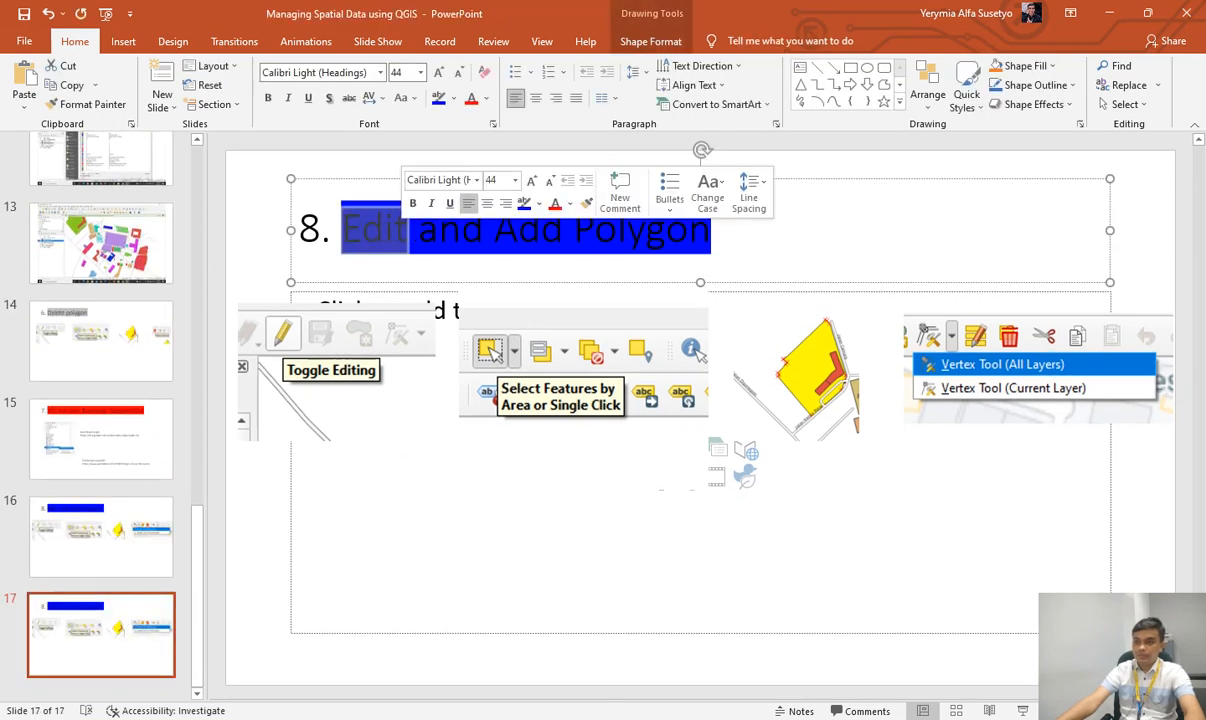
{"action": "type", "text": "add Neew"}
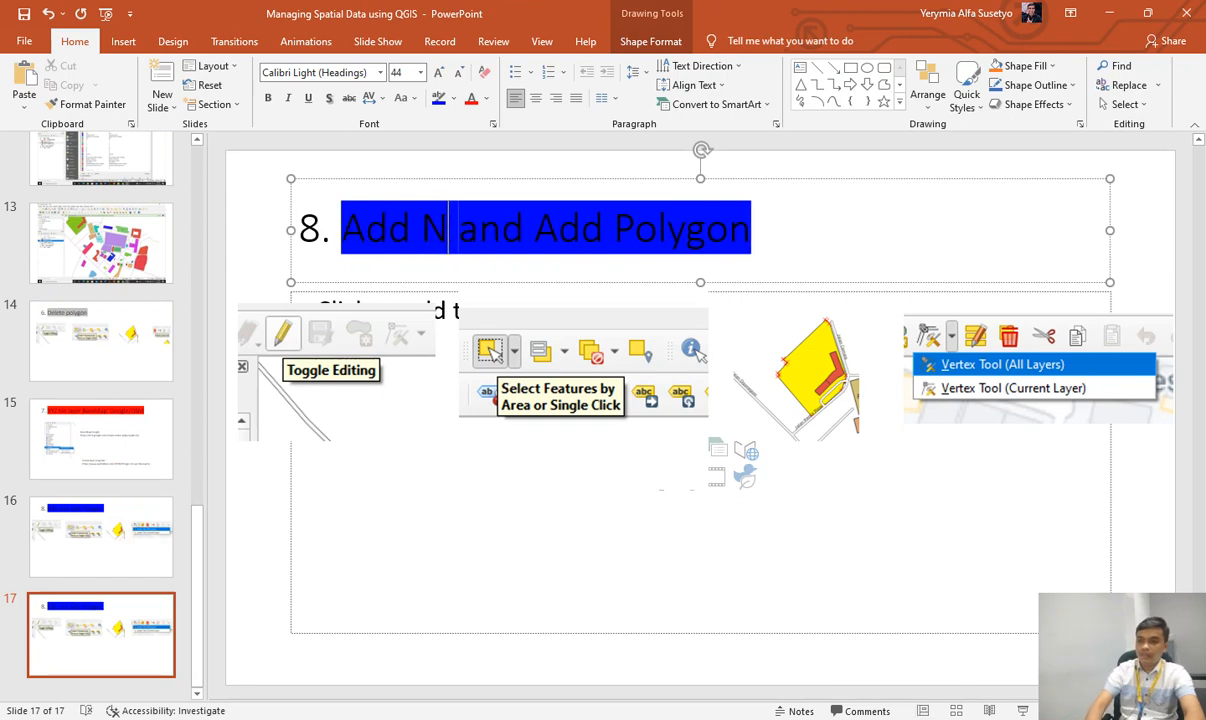
{"action": "key", "text": "BackSpace"}
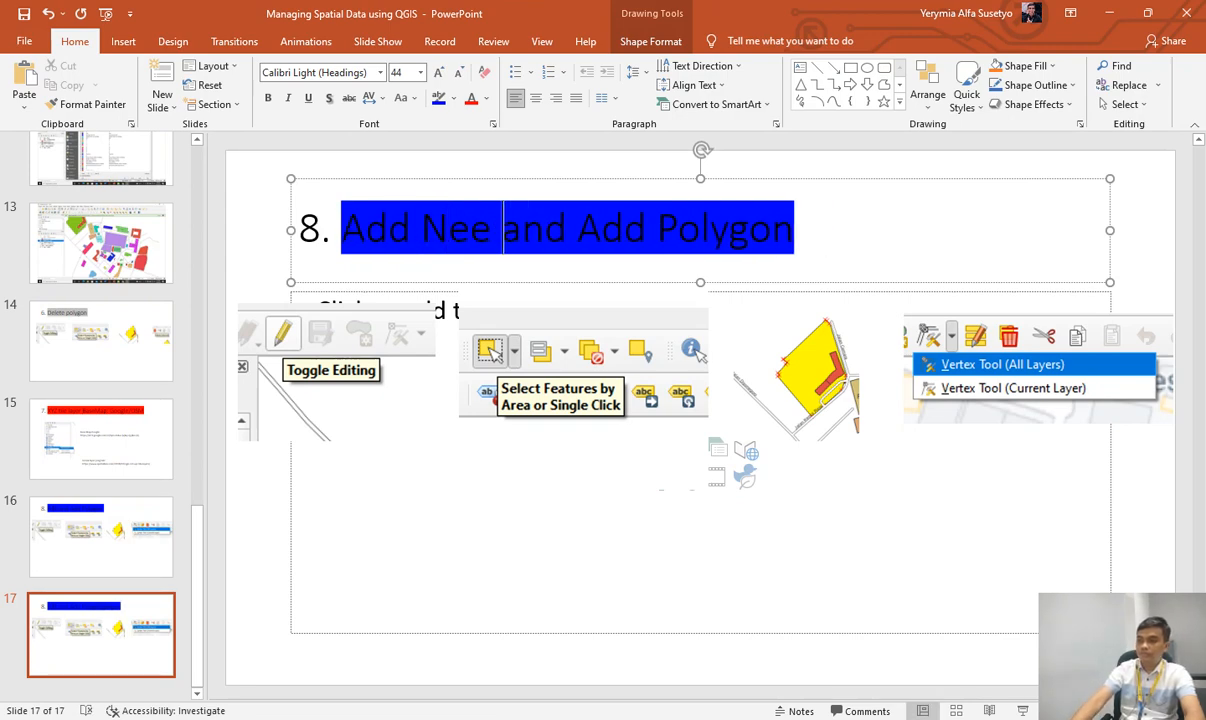
{"action": "key", "text": "BackSpace"}
{"action": "type", "text": "w"}
{"action": "key", "text": "Delete"}
{"action": "key", "text": "Delete"}
{"action": "key", "text": "Delete"}
{"action": "key", "text": "Delete"}
{"action": "key", "text": "Delete"}
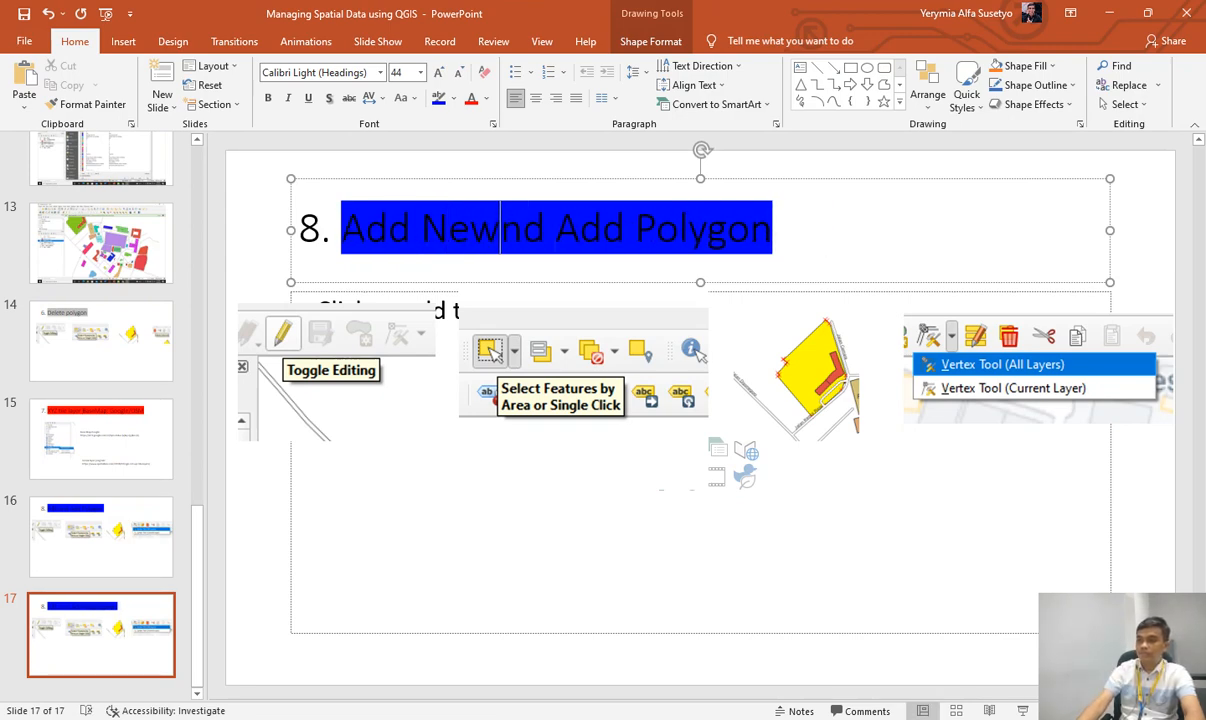
{"action": "key", "text": "Delete"}
{"action": "key", "text": "Delete"}
{"action": "key", "text": "Delete"}
{"action": "key", "text": "Delete"}
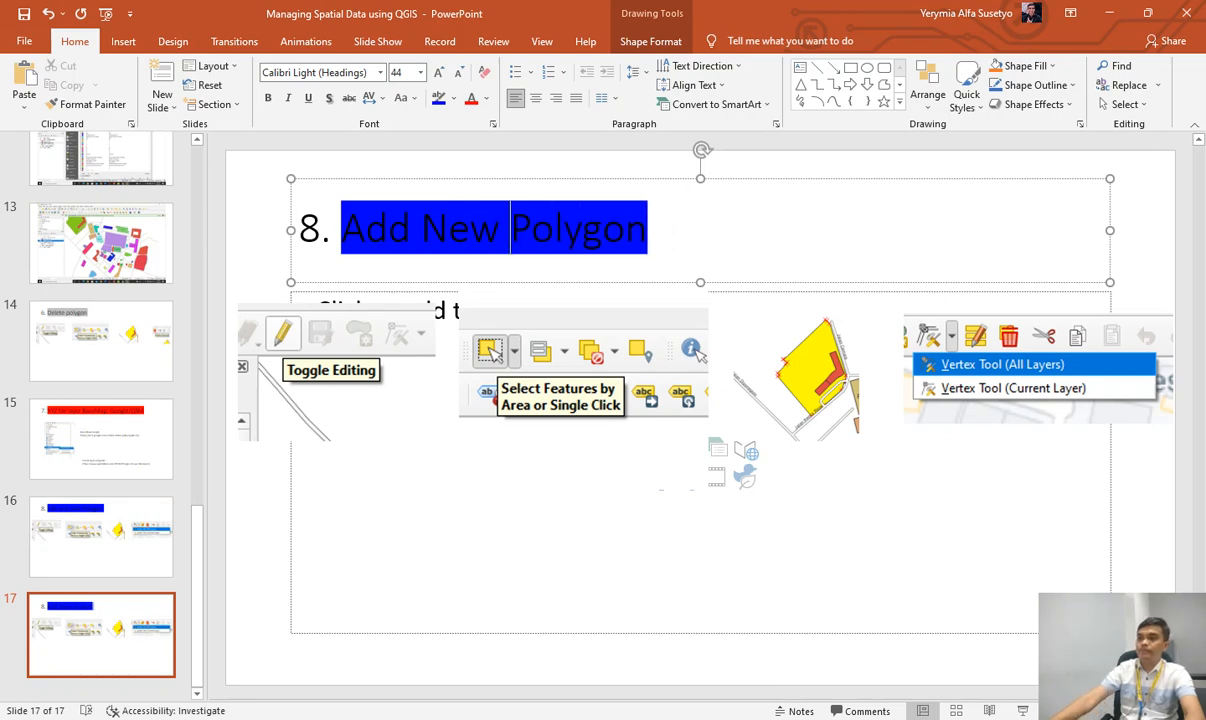
{"action": "left_click", "coordinate": [560, 540]}
{"action": "key", "text": "ctrl+s"}
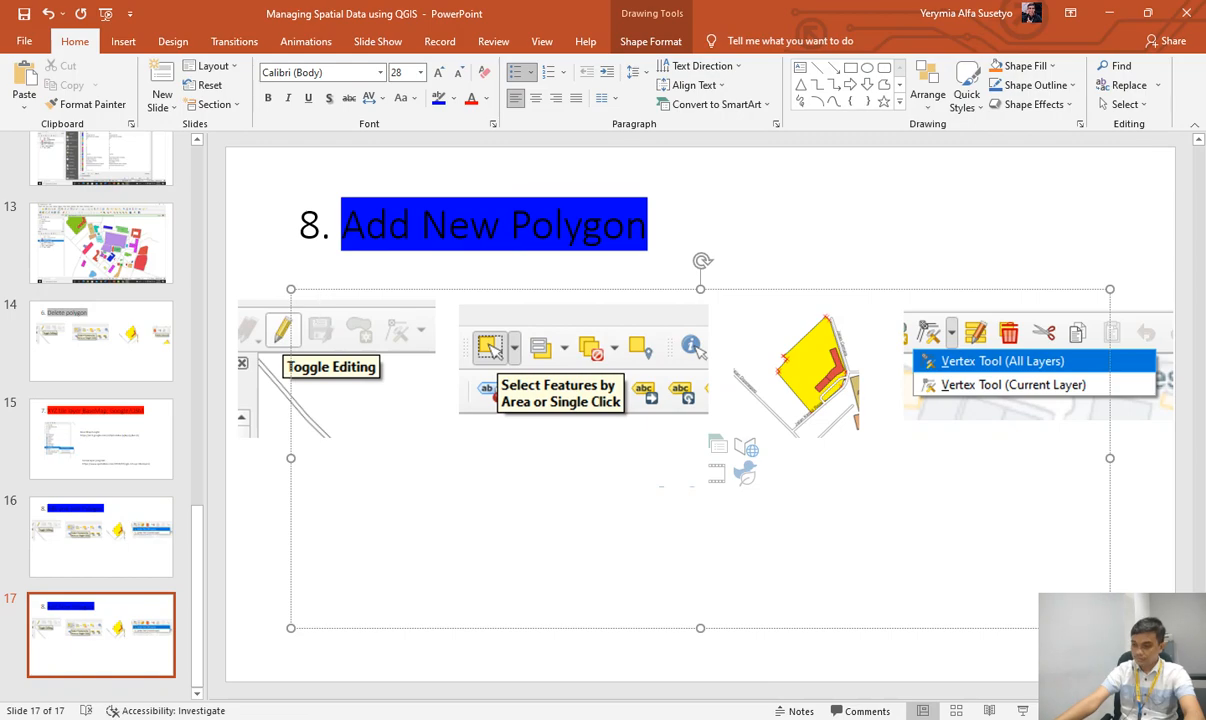
Switch to QGIS, turn on editing for UKSW_Polygon_Geo and capture the screen with the Add Polygon Feature tooltip showing.
{"action": "key", "text": "alt+Tab"}
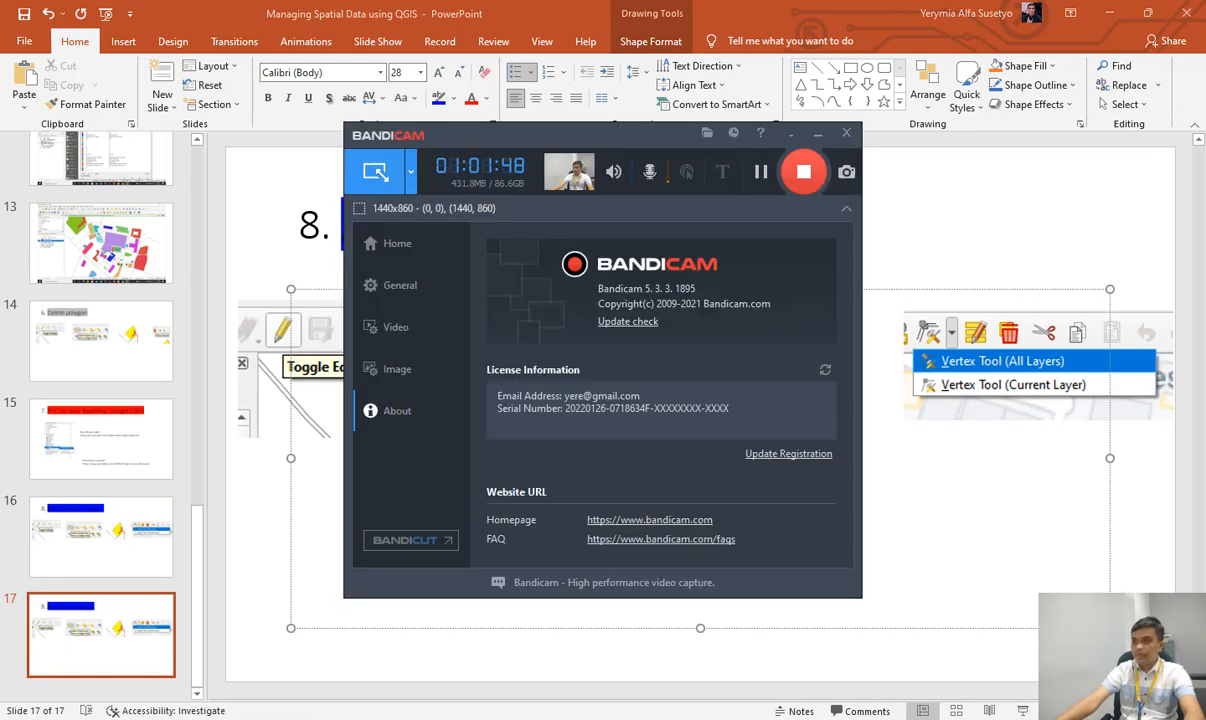
{"action": "key", "text": "alt+Tab"}
{"action": "key", "text": "alt+Tab"}
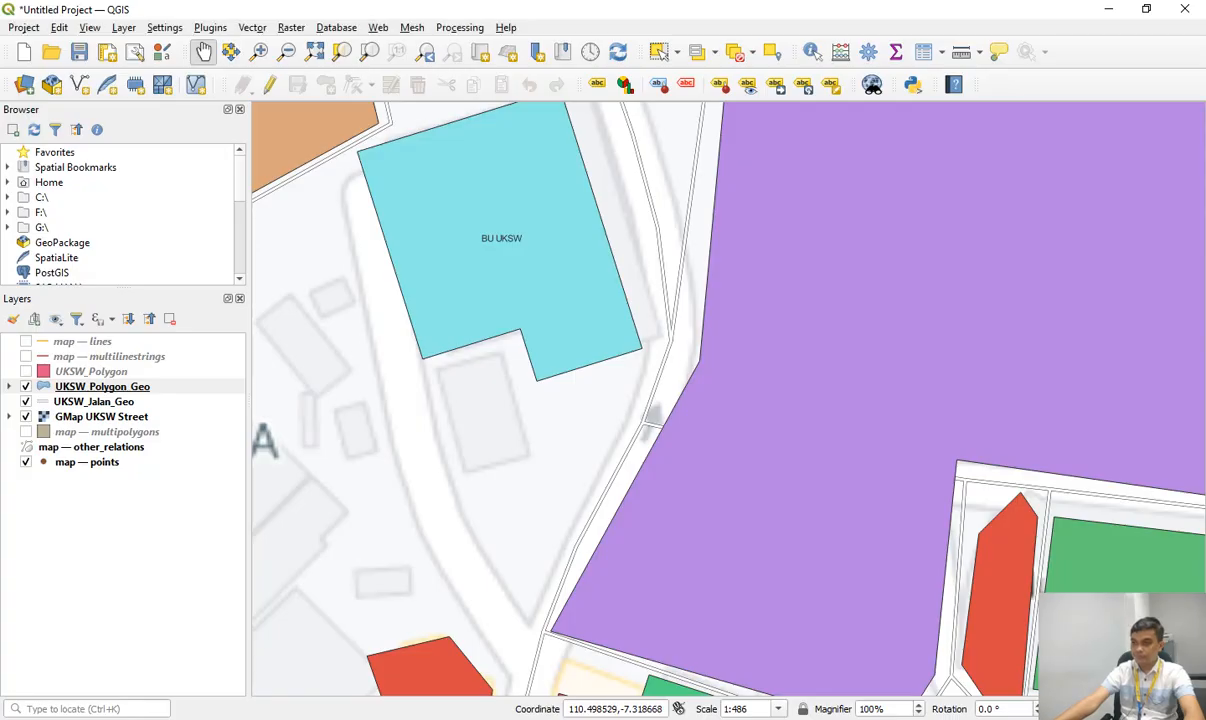
{"action": "left_click", "coordinate": [269, 85]}
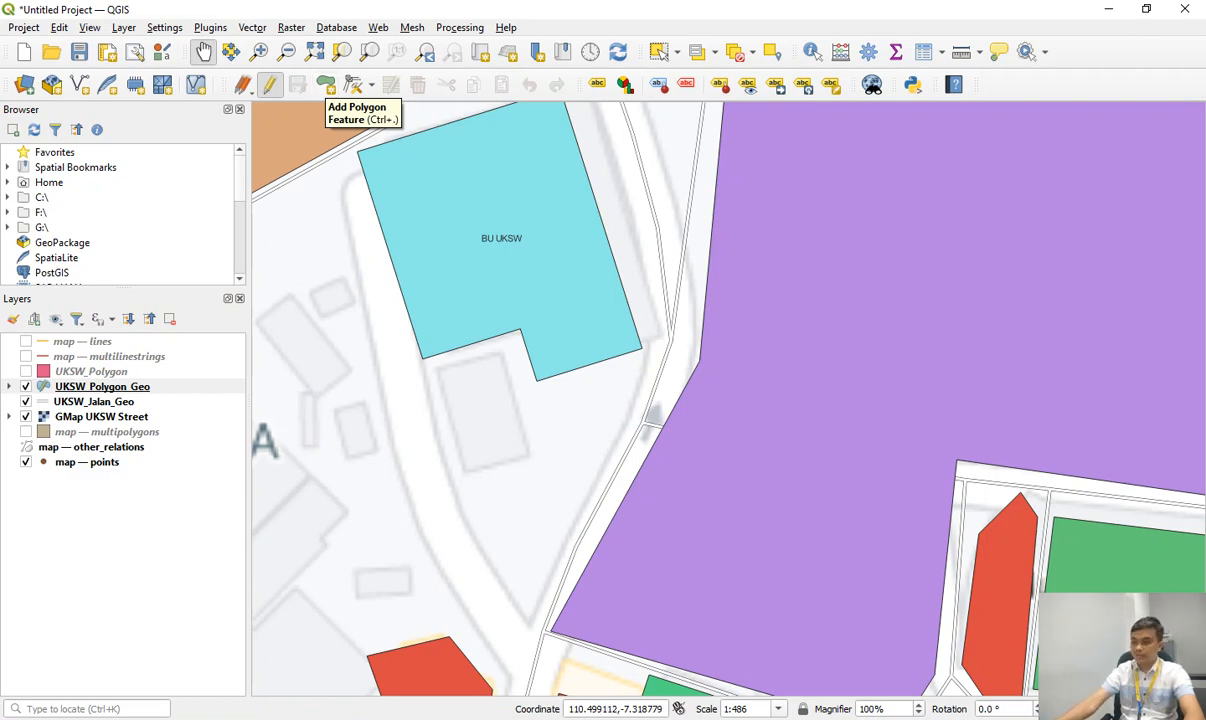
Switch to PowerPoint and delete the Select Features, yellow polygon and Vertex Tool pictures from slide 17.
{"action": "key", "text": "alt+Tab"}
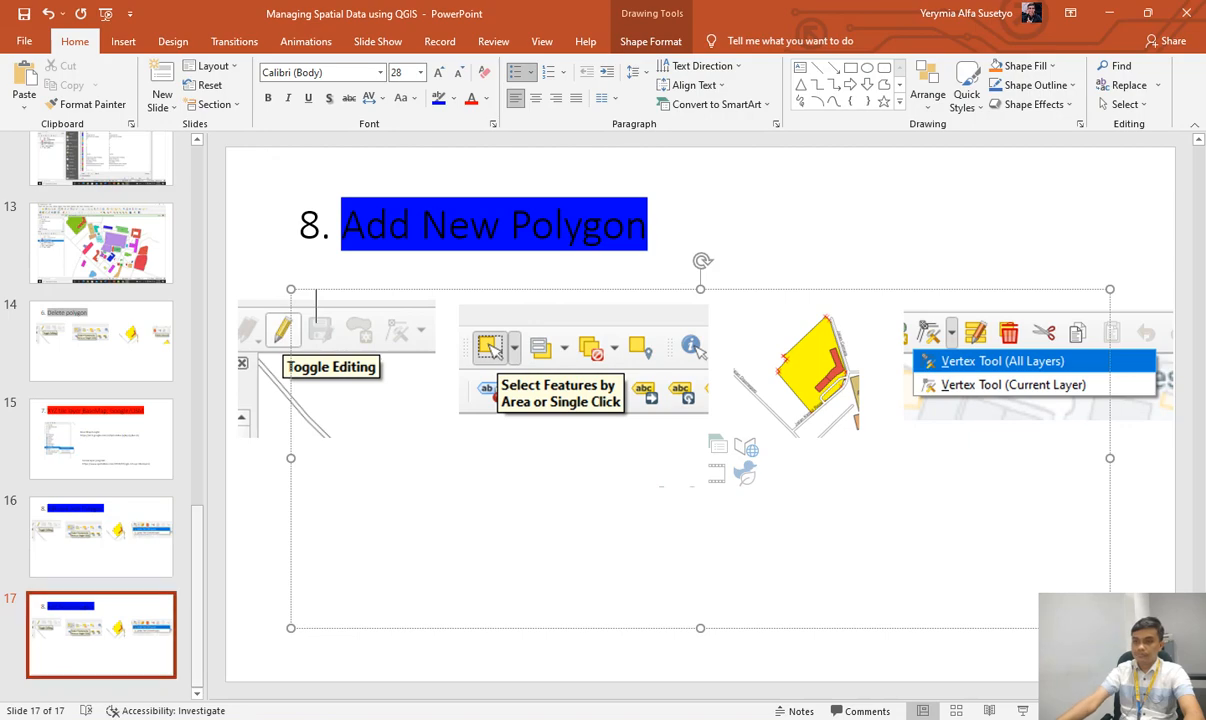
{"action": "left_click", "coordinate": [335, 368]}
{"action": "left_click", "coordinate": [584, 370]}
{"action": "key", "text": "Delete"}
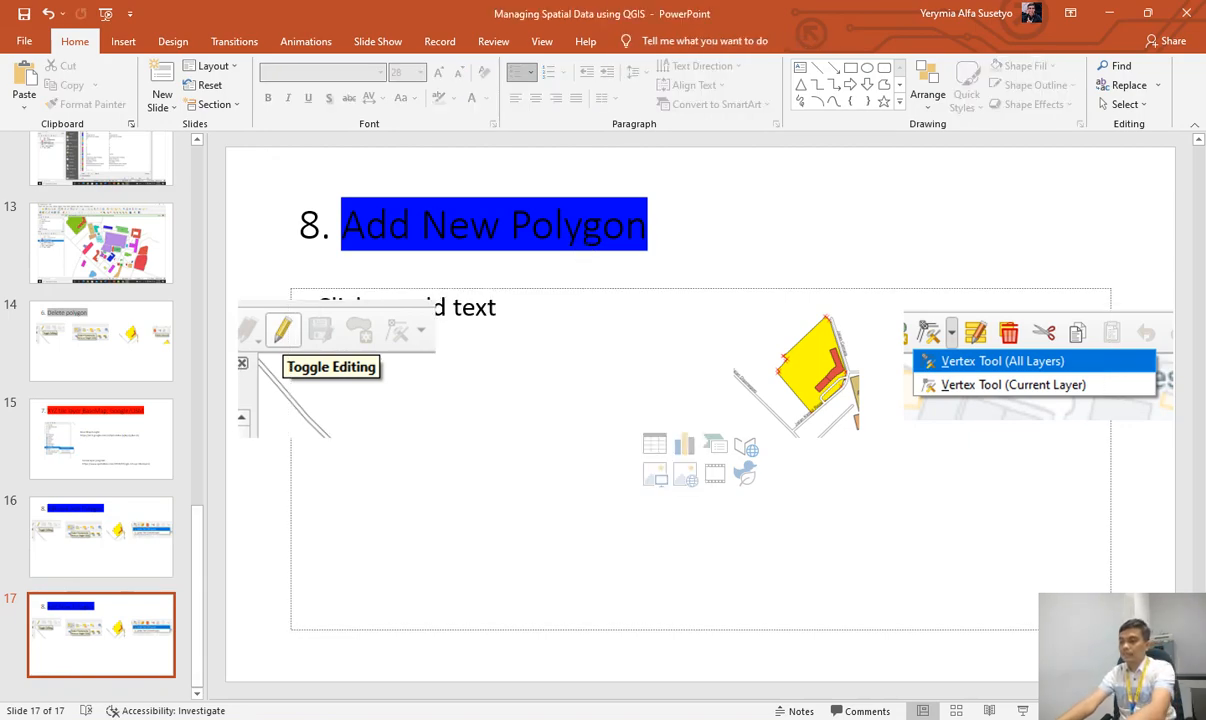
{"action": "left_click", "coordinate": [797, 365]}
{"action": "key", "text": "Delete"}
{"action": "left_click", "coordinate": [1038, 365]}
{"action": "key", "text": "Delete"}
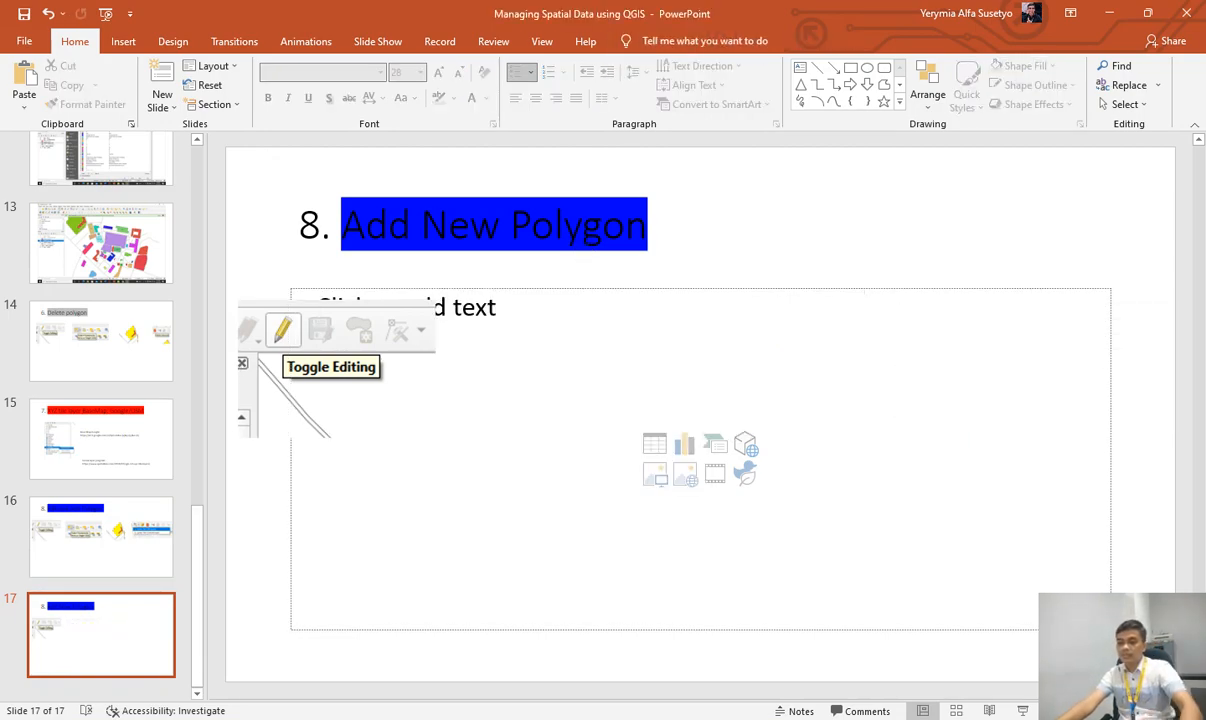
Paste the QGIS screenshot onto slide 17 and crop it to the Add Polygon Feature tool and its tooltip.
{"action": "key", "text": "ctrl+v"}
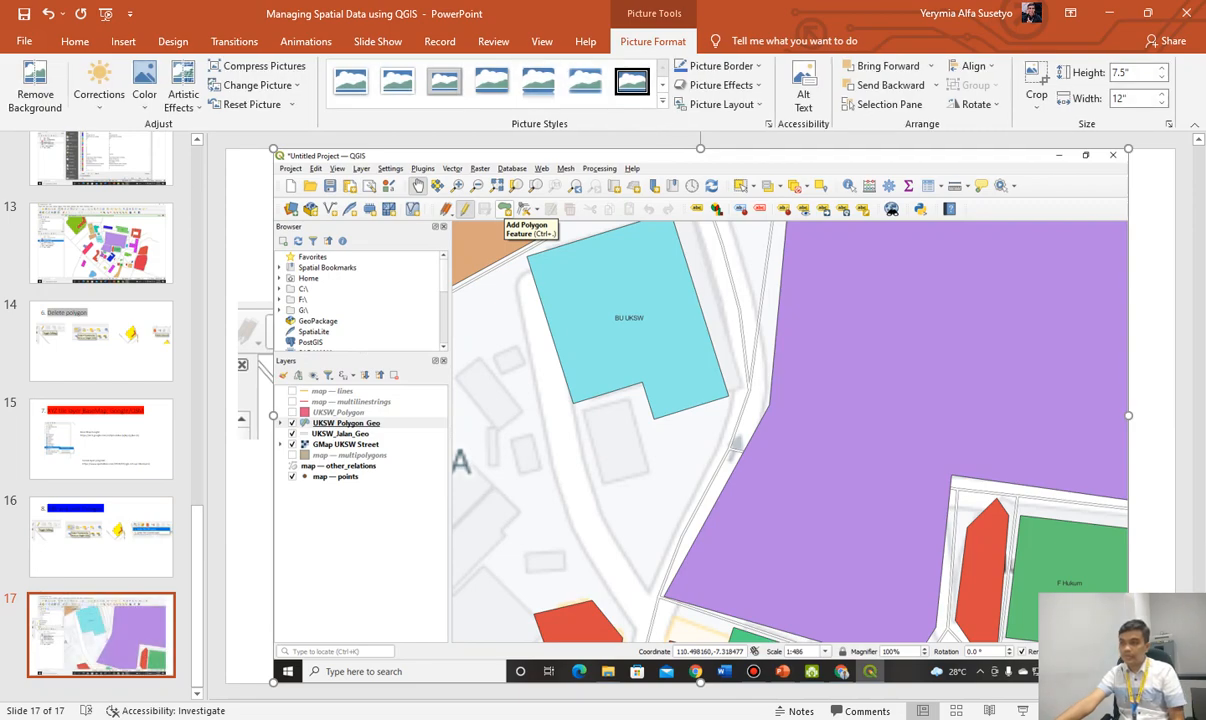
{"action": "left_click", "coordinate": [1036, 88]}
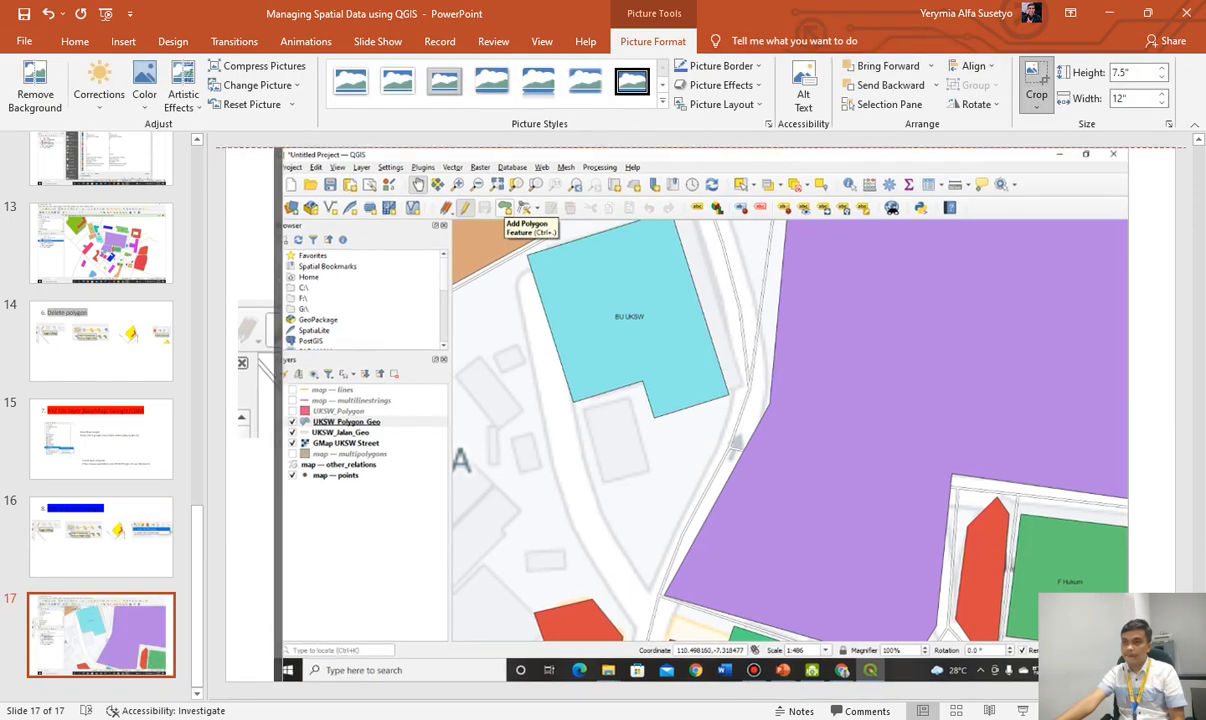
{"action": "left_click_drag", "start_coordinate": [275, 149], "coordinate": [490, 197]}
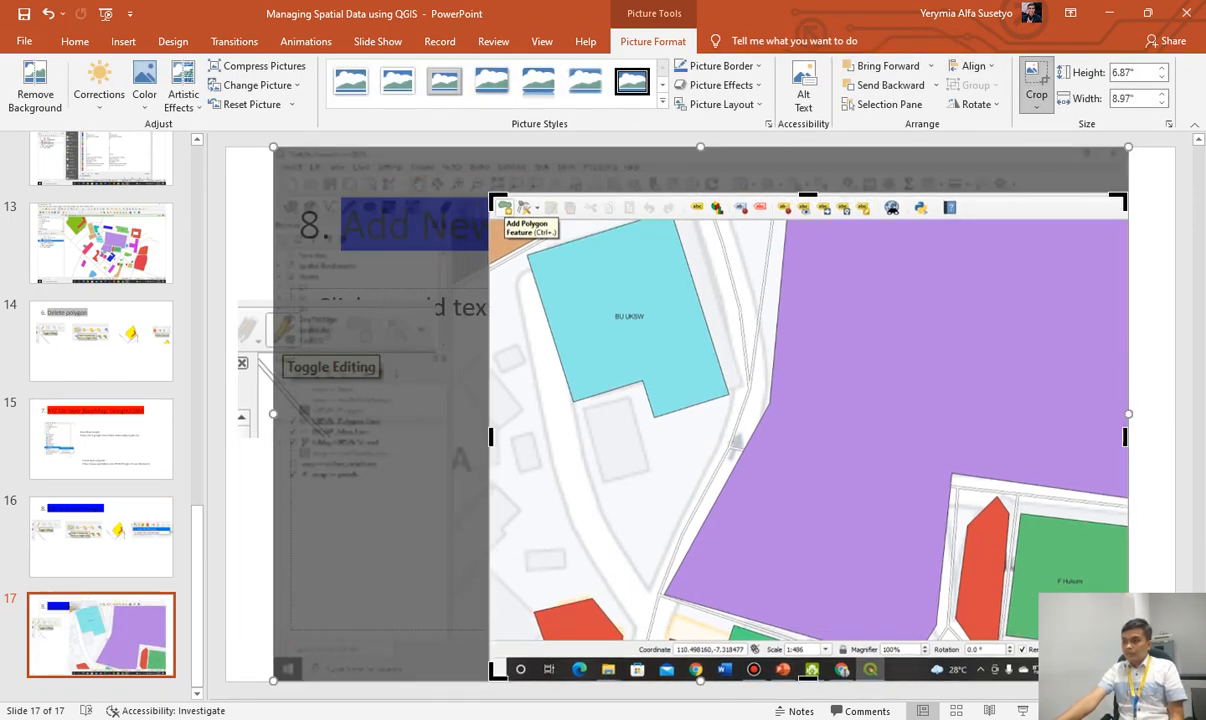
{"action": "left_click_drag", "start_coordinate": [1125, 677], "coordinate": [574, 265]}
{"action": "left_click", "coordinate": [664, 350]}
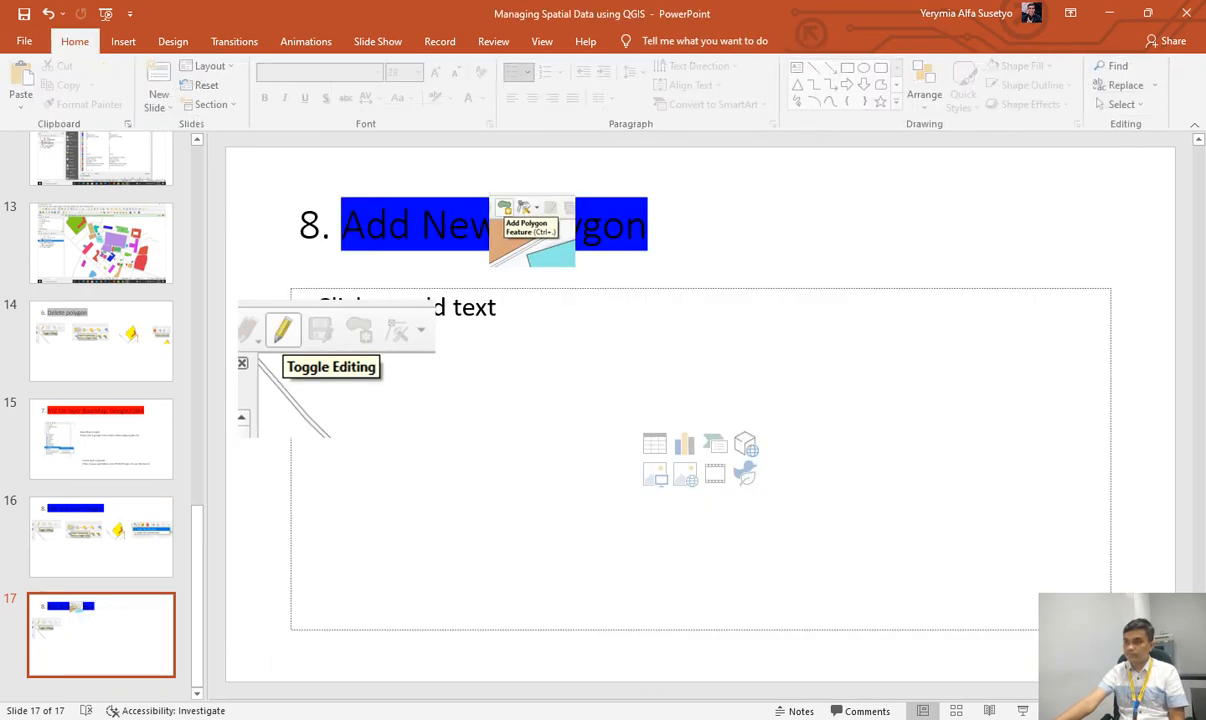
Enlarge the cropped Add Polygon Feature picture and place it below the title, east of the Toggle Editing picture.
{"action": "left_click", "coordinate": [540, 243]}
{"action": "left_click_drag", "start_coordinate": [576, 267], "coordinate": [748, 375]}
{"action": "key", "text": "Escape"}
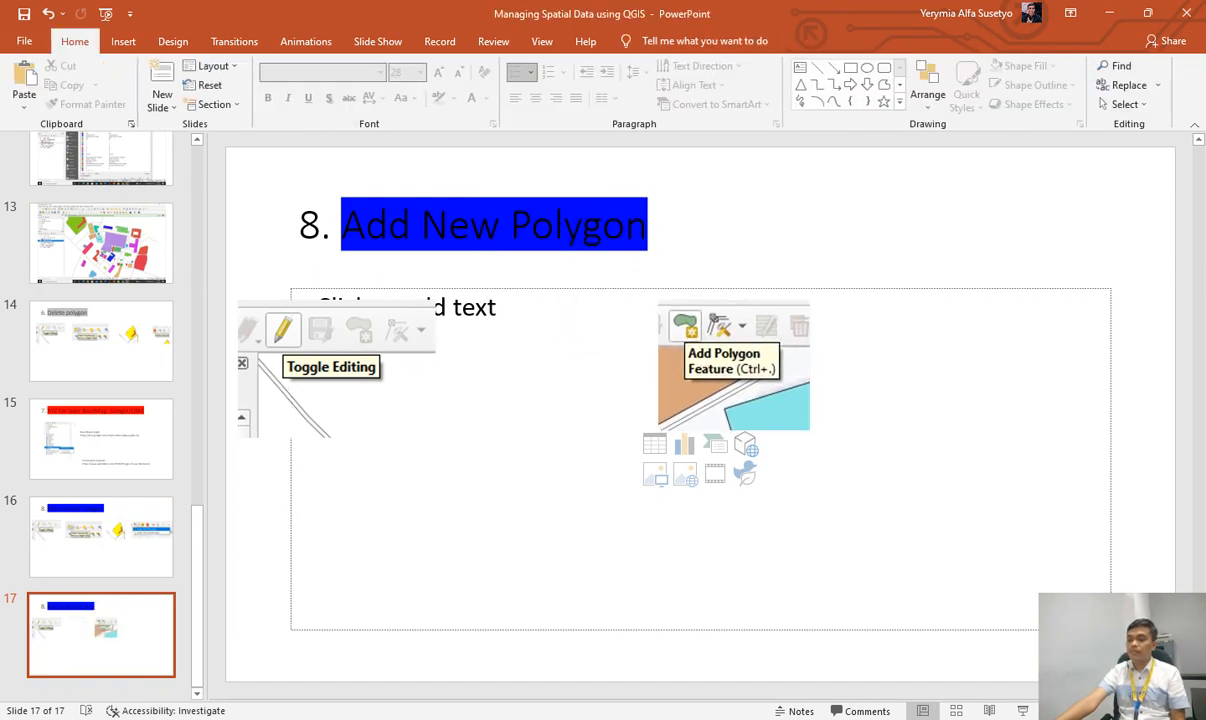
Switch to QGIS and trace the building just south of BU UKSW as a four-corner polygon with Add Polygon Feature.
{"action": "key", "text": "alt+Tab"}
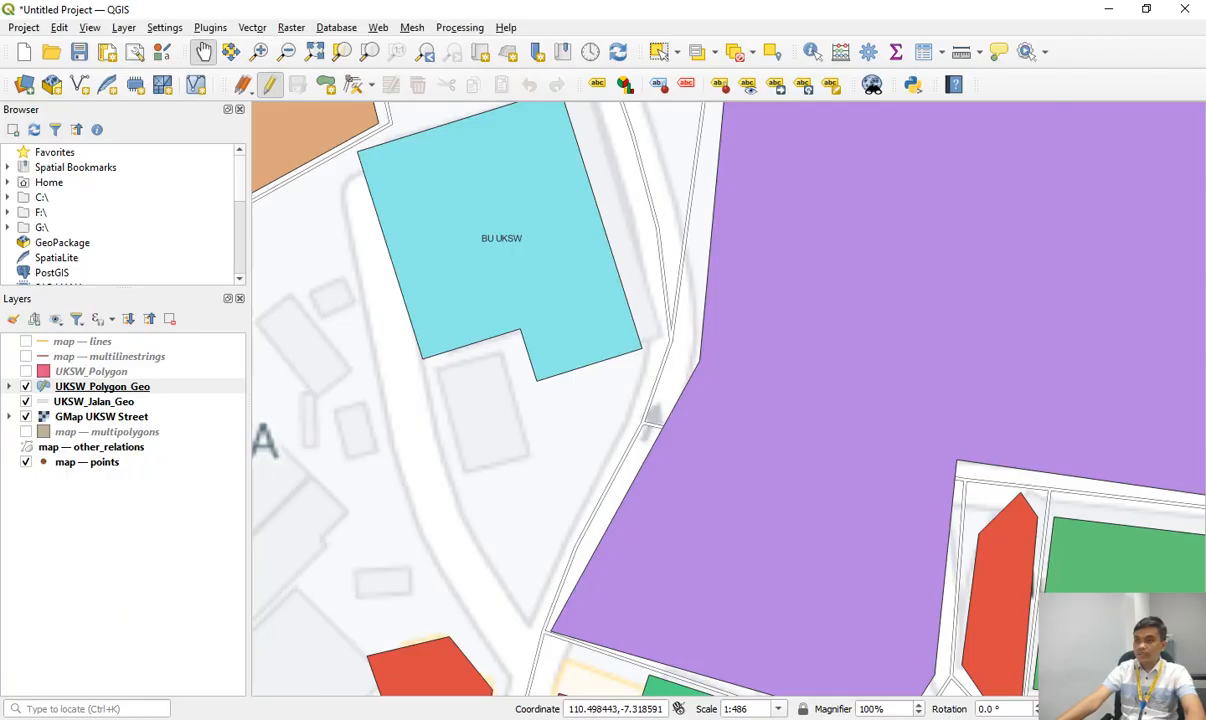
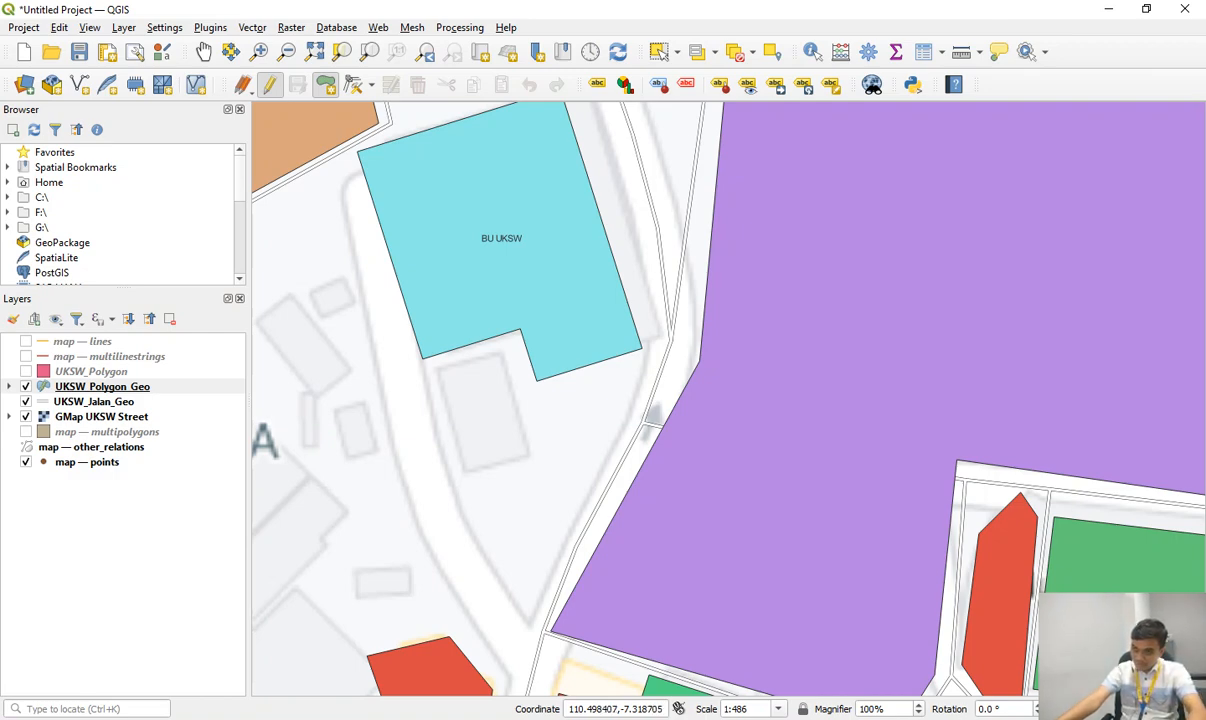
{"action": "left_click", "coordinate": [438, 369]}
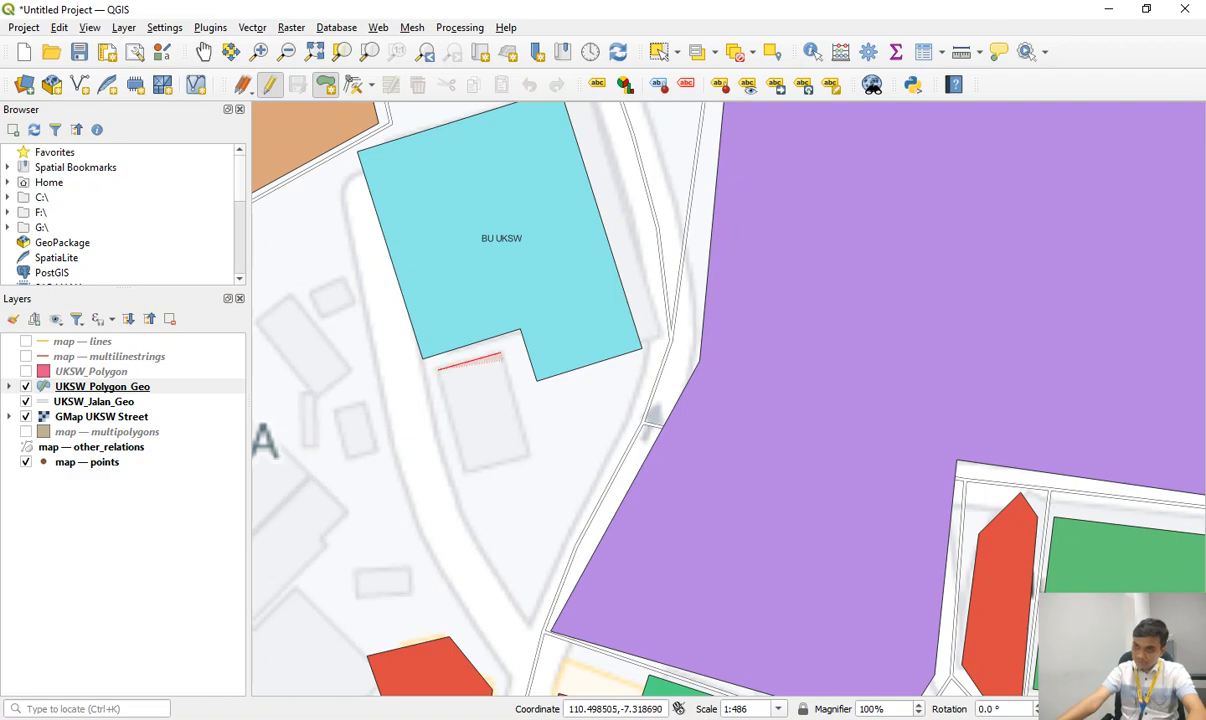
{"action": "left_click", "coordinate": [501, 354]}
{"action": "left_click", "coordinate": [529, 453]}
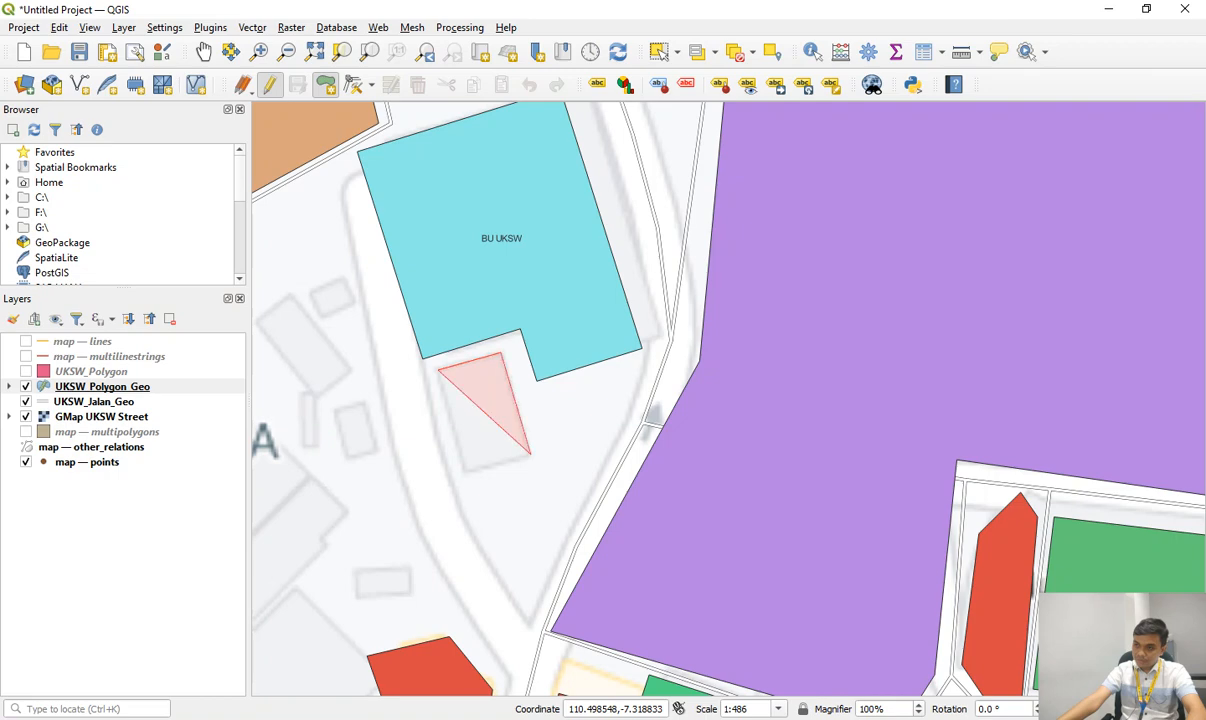
{"action": "left_click", "coordinate": [464, 469]}
{"action": "right_click", "coordinate": [464, 469]}
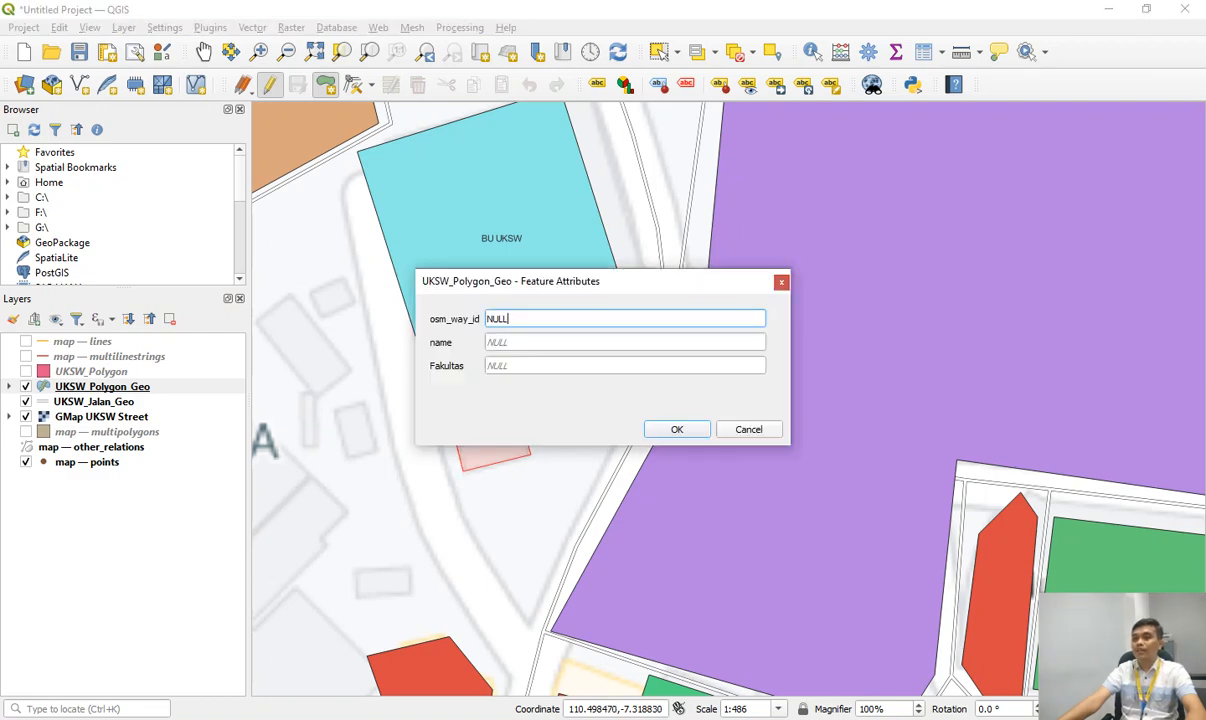
Fill in the new polygon's attributes: osm_way_id 0999, name VIP BU and Fakultas VIP BU.
{"action": "key", "text": "ctrl+a"}
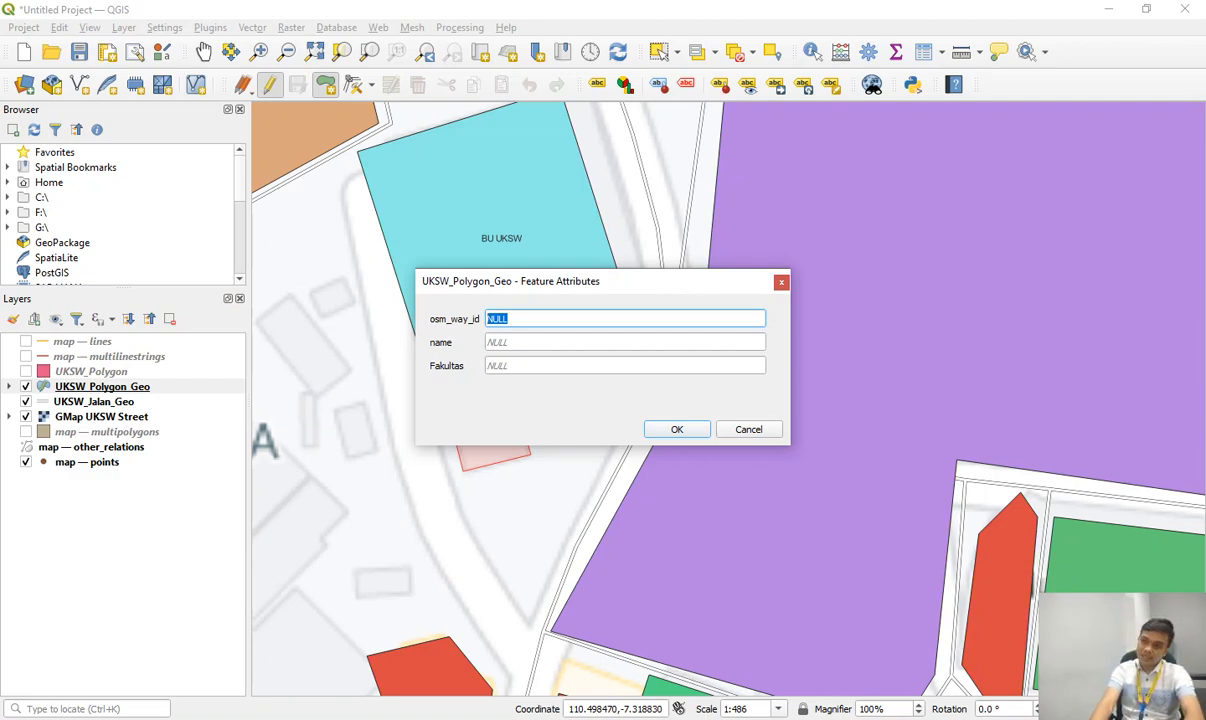
{"action": "type", "text": "0999"}
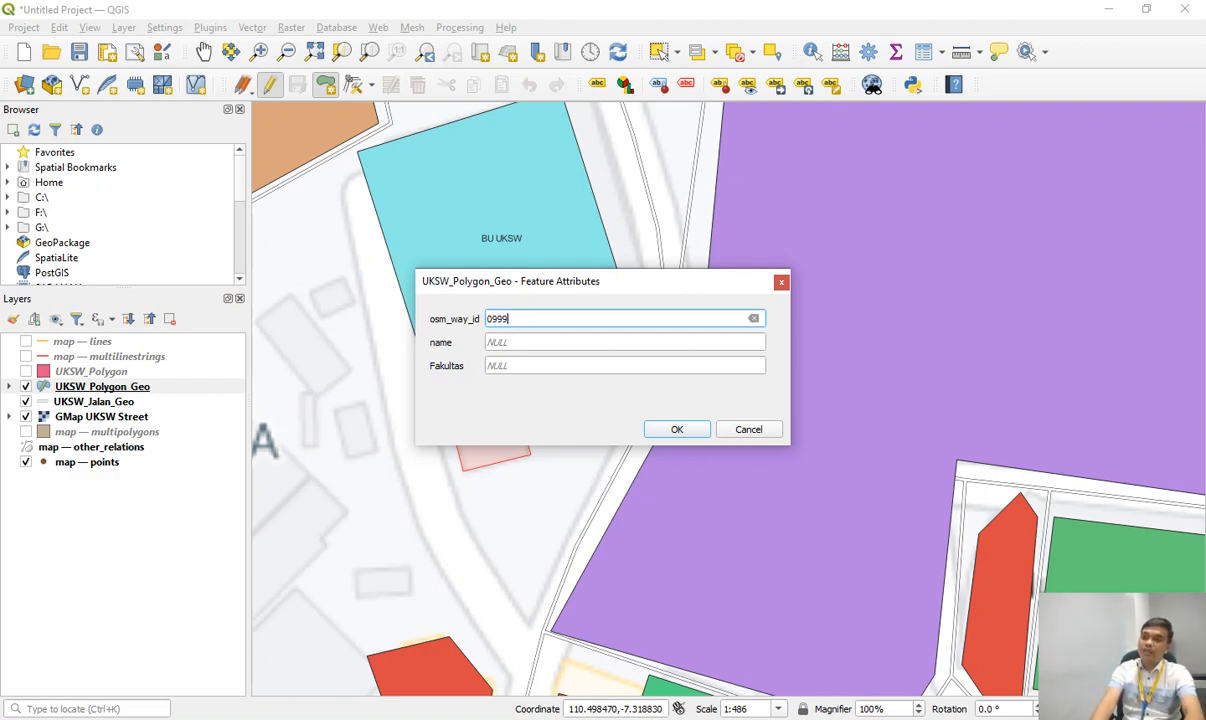
{"action": "key", "text": "Tab"}
{"action": "type", "text": "V"}
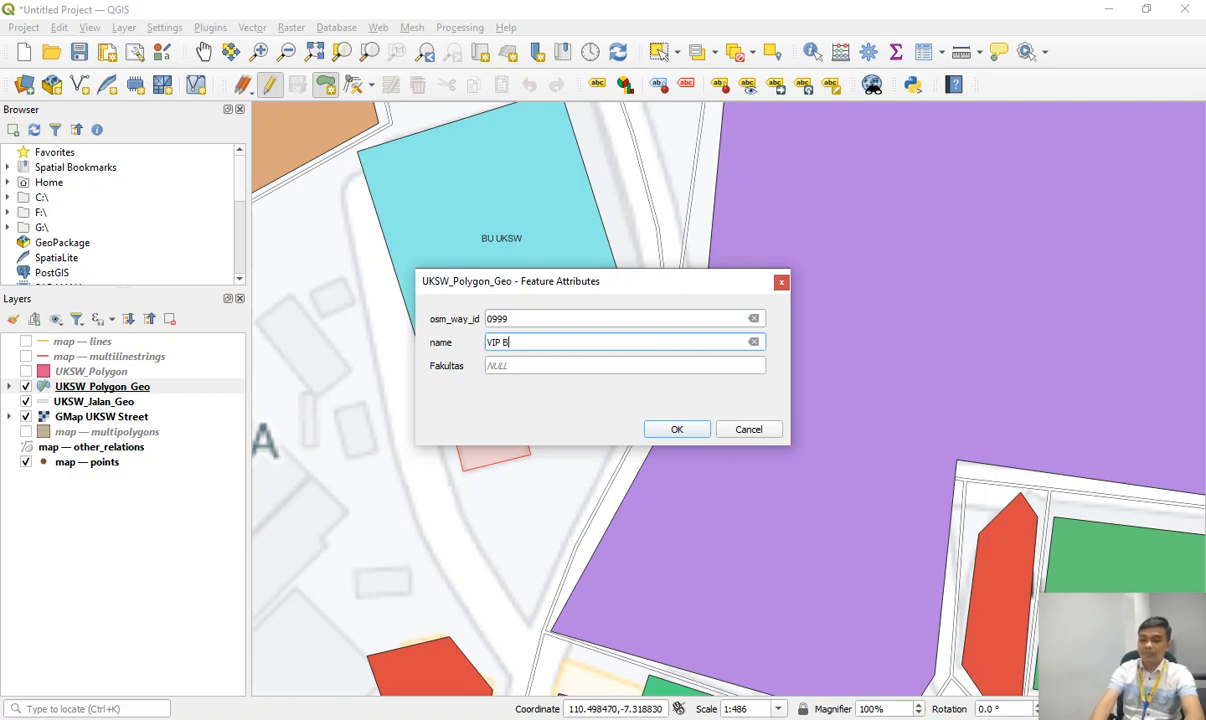
{"action": "key", "text": "ctrl+a"}
{"action": "key", "text": "ctrl+c"}
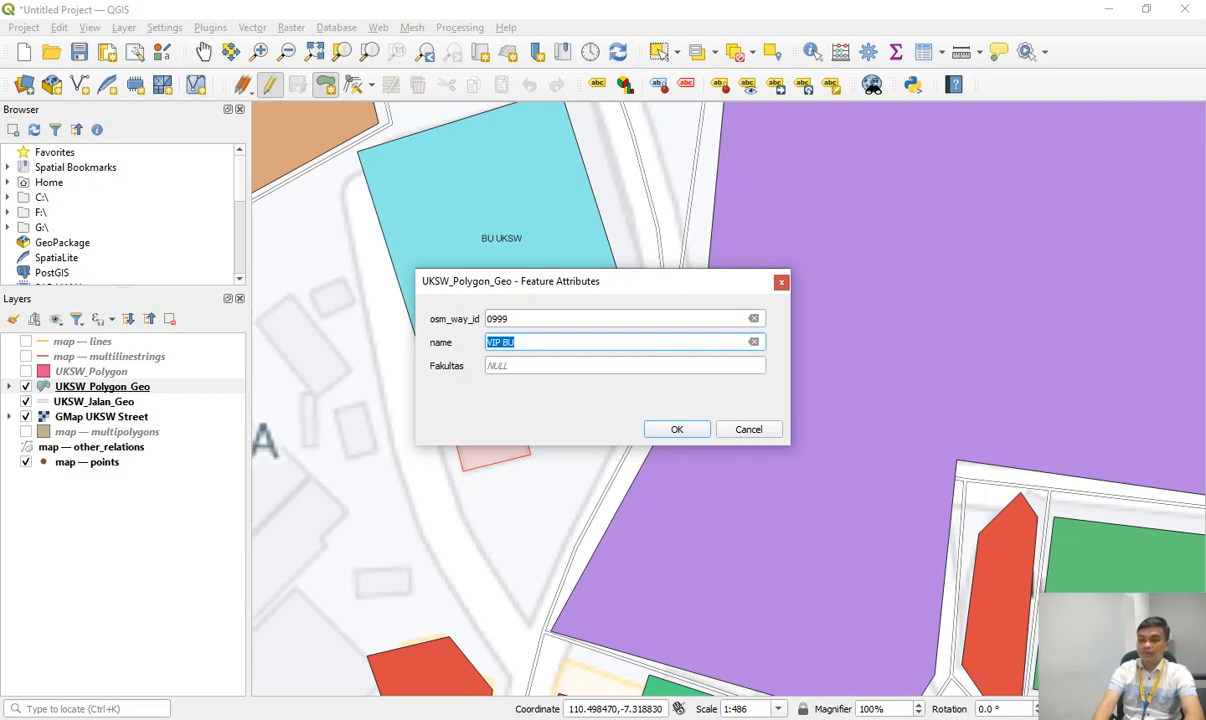
{"action": "key", "text": "Tab"}
{"action": "key", "text": "ctrl+v"}
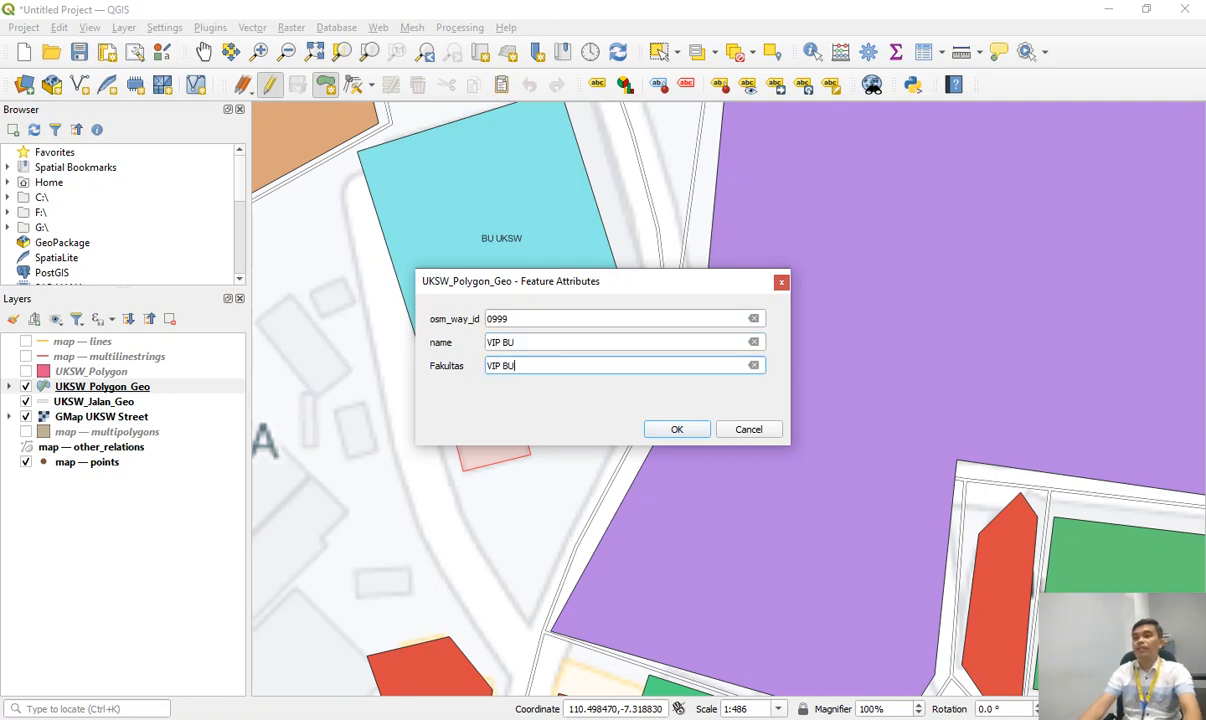
{"action": "key", "text": "Return"}
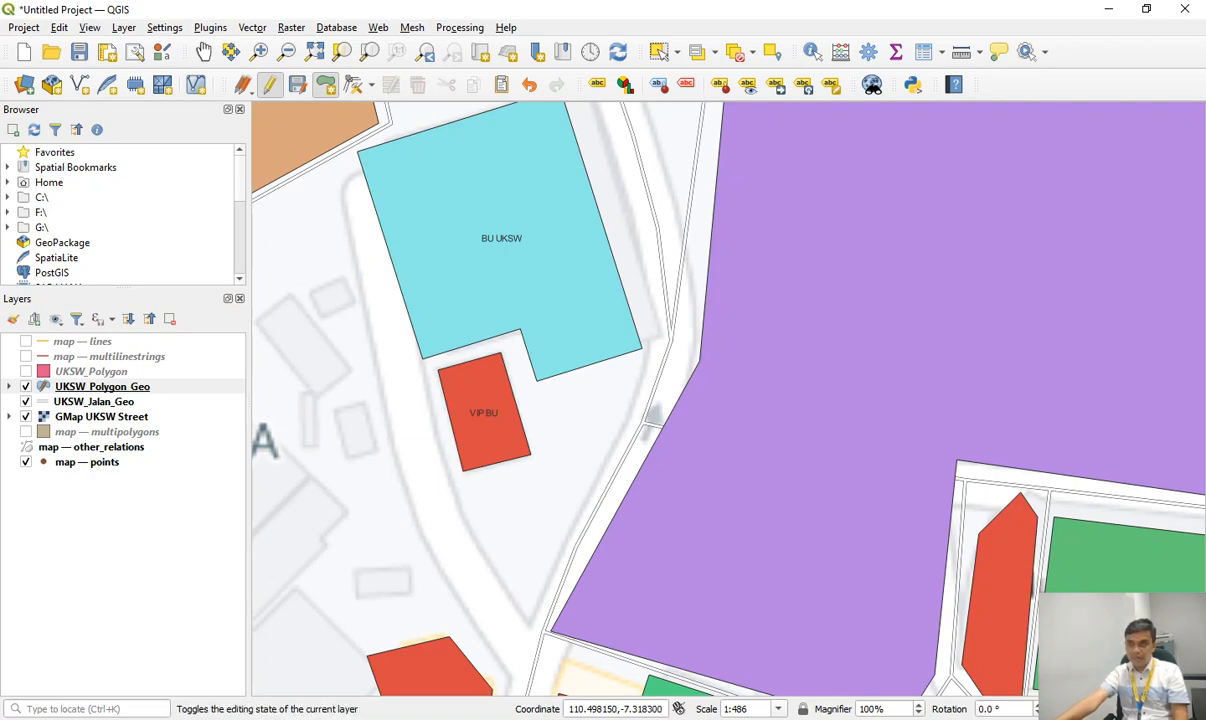
Stop editing UKSW_Polygon_Geo, save its changes and check the VIP BU polygon on the campus map.
{"action": "left_click", "coordinate": [269, 84]}
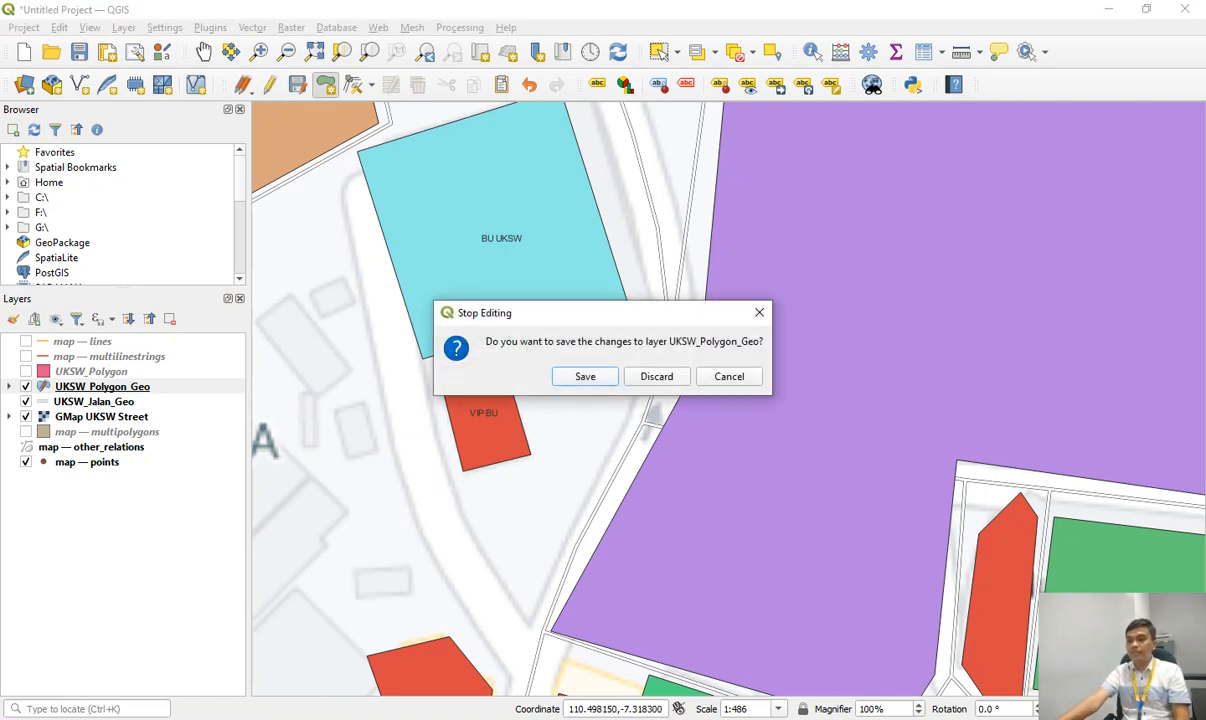
{"action": "left_click", "coordinate": [585, 377]}
{"action": "scroll", "coordinate": [508, 404], "scroll_direction": "down", "scroll_amount": 3}
{"action": "scroll", "coordinate": [512, 408], "scroll_direction": "up", "scroll_amount": 1}
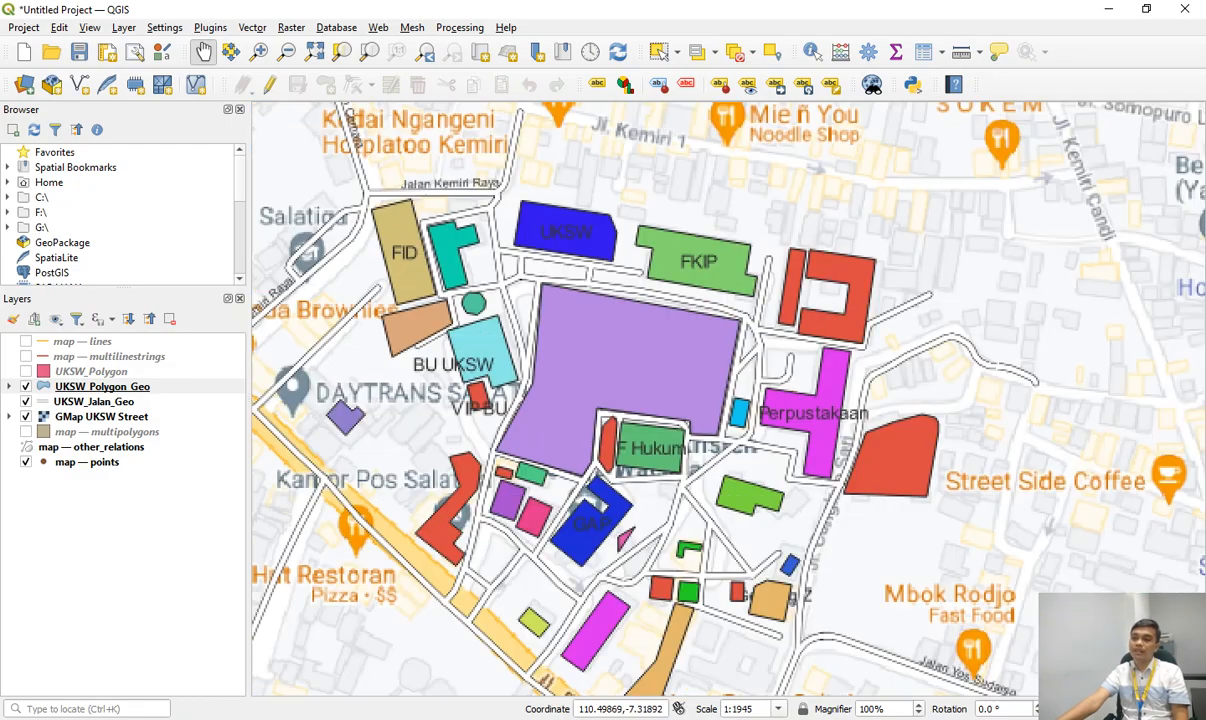
{"action": "scroll", "coordinate": [515, 423], "scroll_direction": "up", "scroll_amount": 3}
{"action": "left_click_drag", "start_coordinate": [308, 287], "coordinate": [737, 364]}
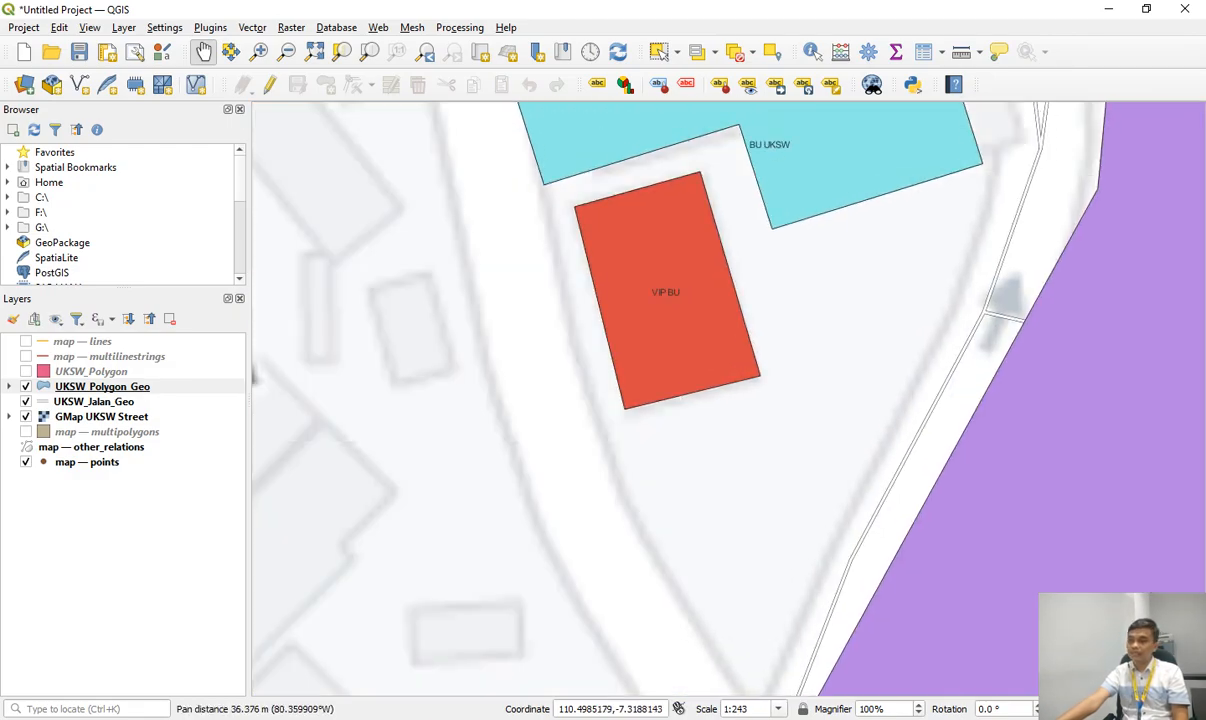
{"action": "scroll", "coordinate": [721, 349], "scroll_direction": "down", "scroll_amount": 3}
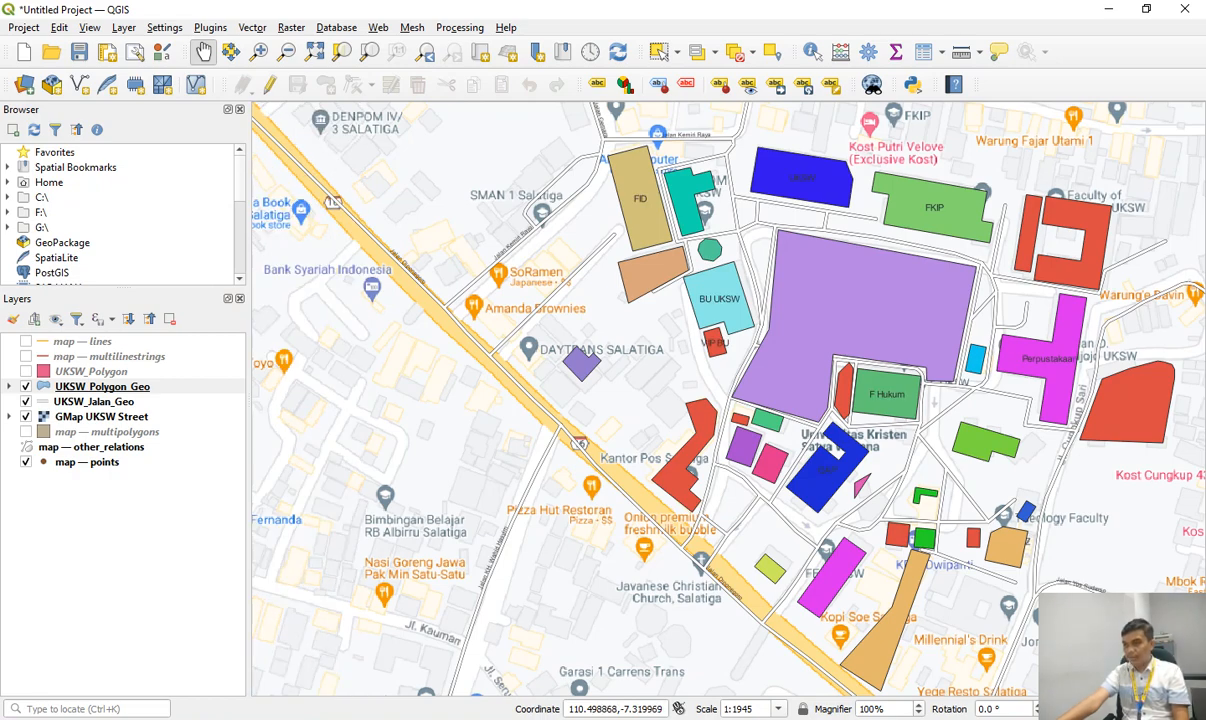
{"action": "left_click_drag", "start_coordinate": [1000, 350], "coordinate": [879, 368]}
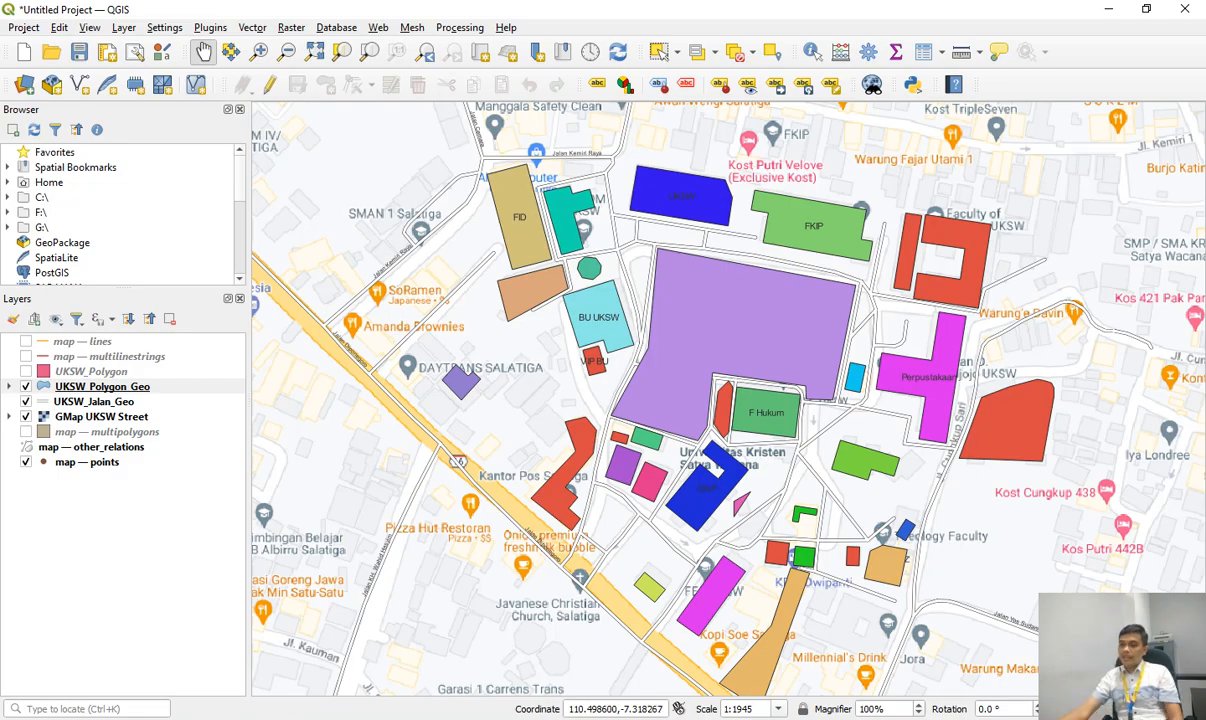
Switch to PowerPoint and move slide 17's Toggle Editing picture closer to the Add Polygon Feature picture.
{"action": "key", "text": "alt+Tab"}
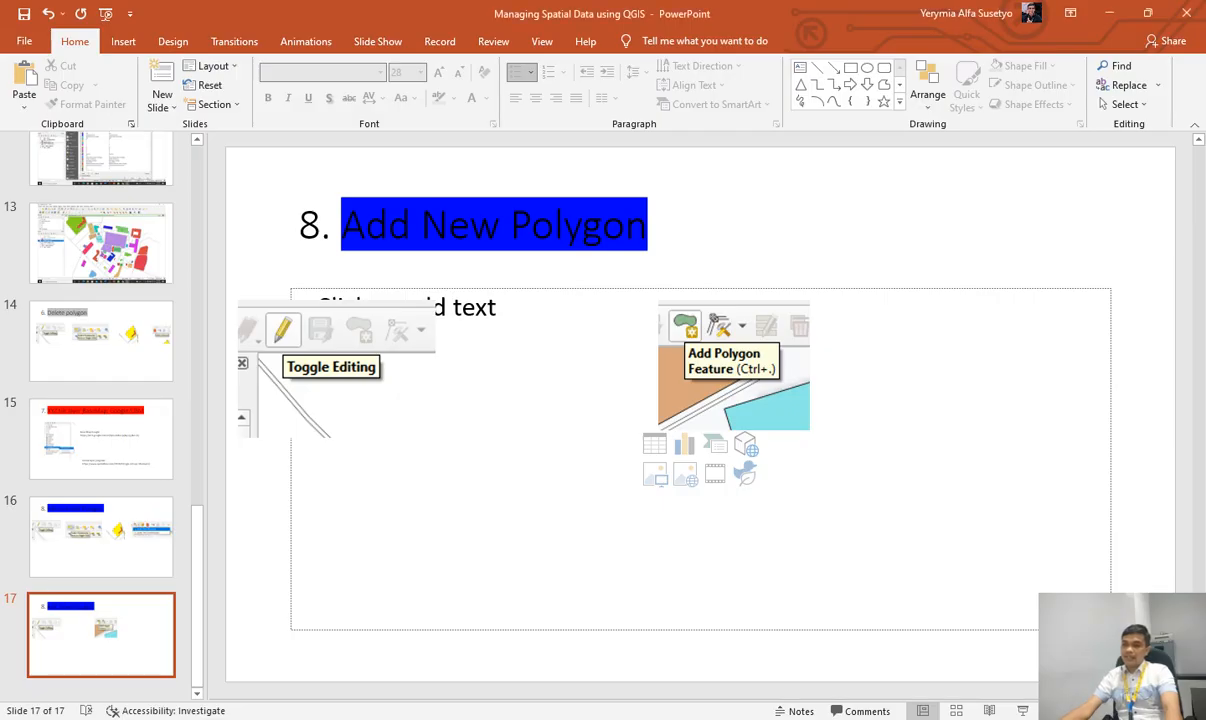
{"action": "left_click_drag", "start_coordinate": [336, 369], "coordinate": [411, 377]}
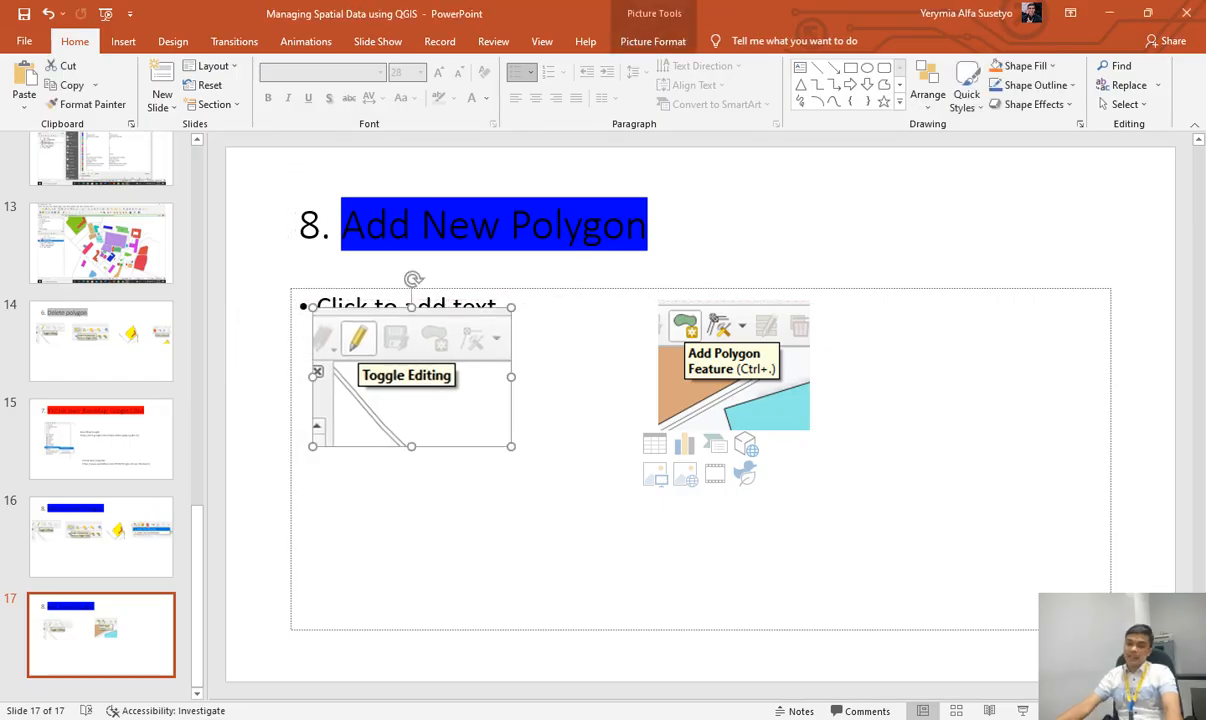
Highlight item 9, Editing Data via Polygon, in dark green in the Course list on slide 2.
{"action": "scroll", "coordinate": [100, 415], "scroll_direction": "up", "scroll_amount": 12}
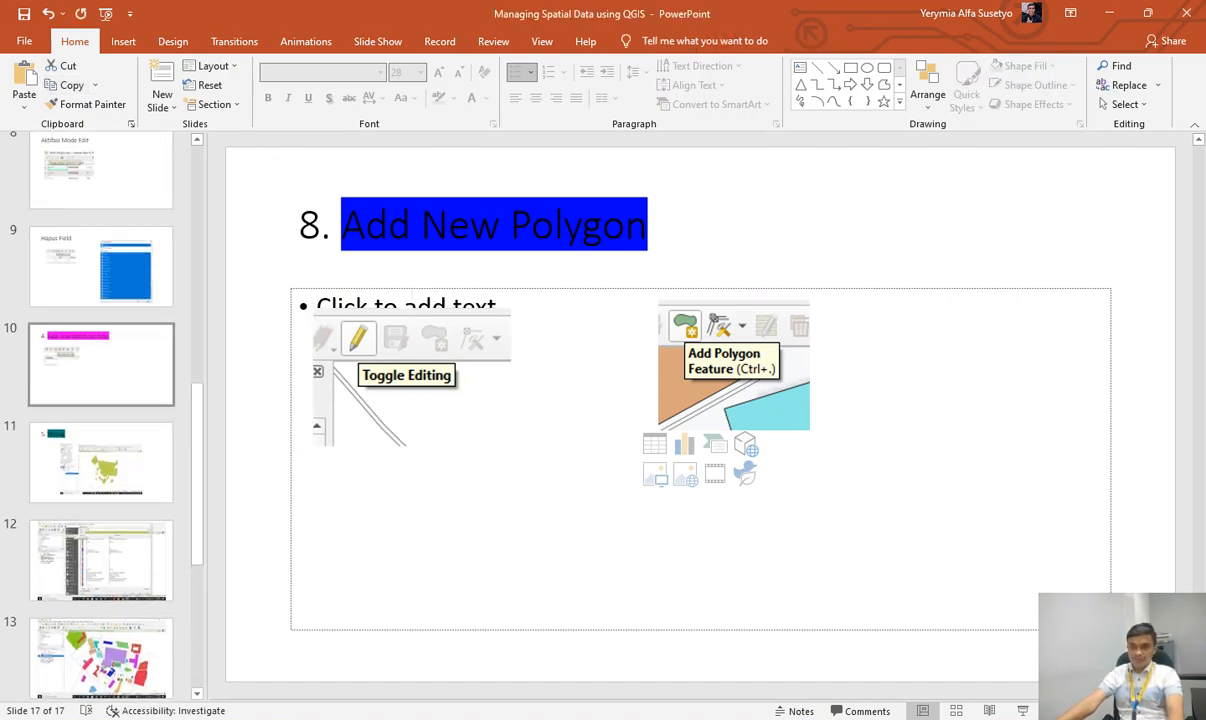
{"action": "left_click", "coordinate": [101, 286]}
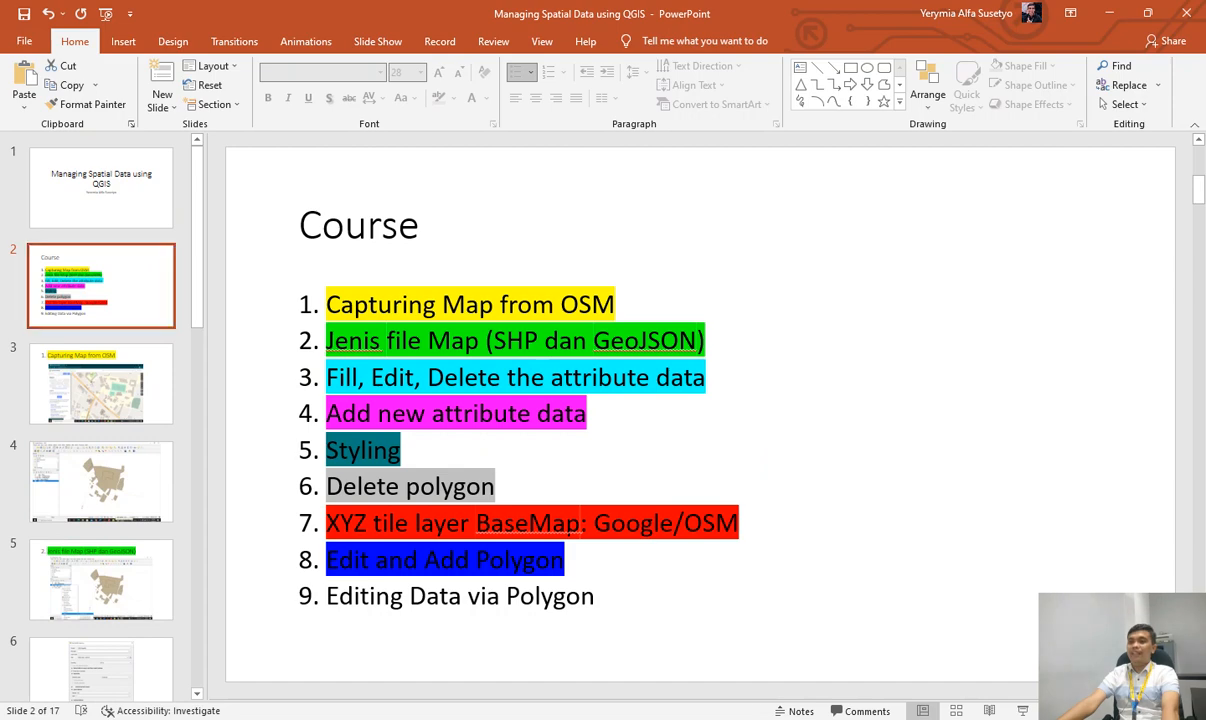
{"action": "left_click_drag", "start_coordinate": [597, 598], "coordinate": [337, 600]}
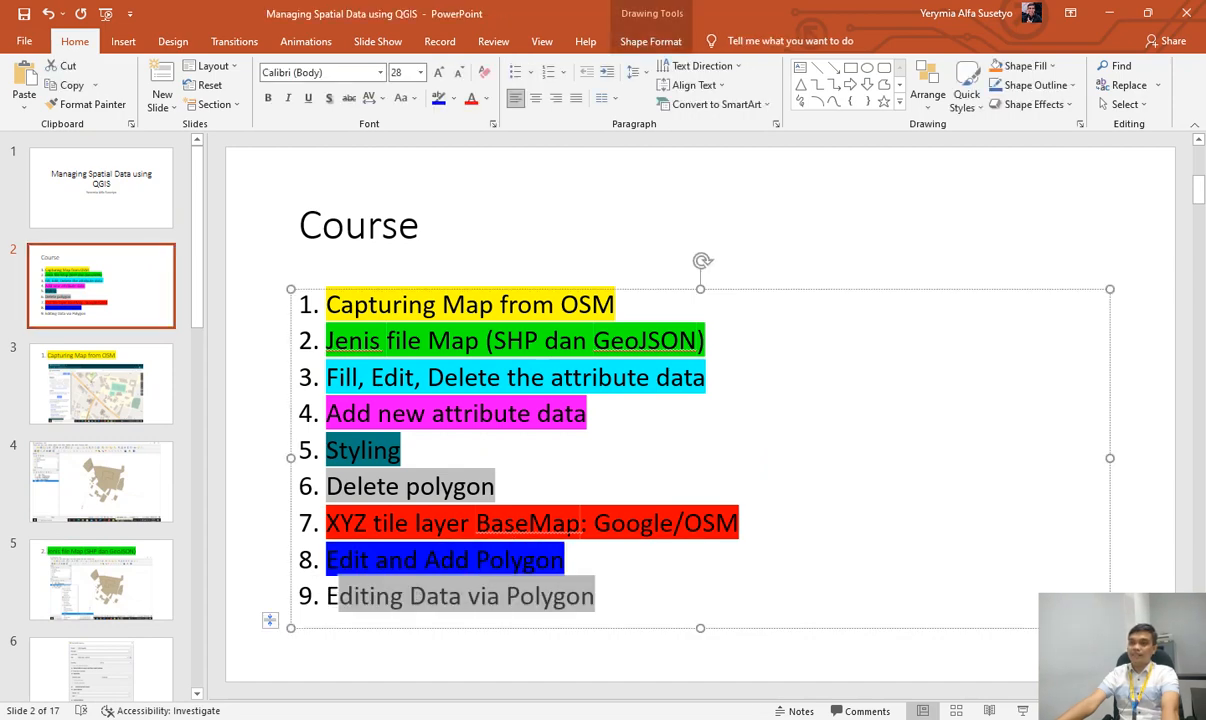
{"action": "left_click", "coordinate": [454, 98]}
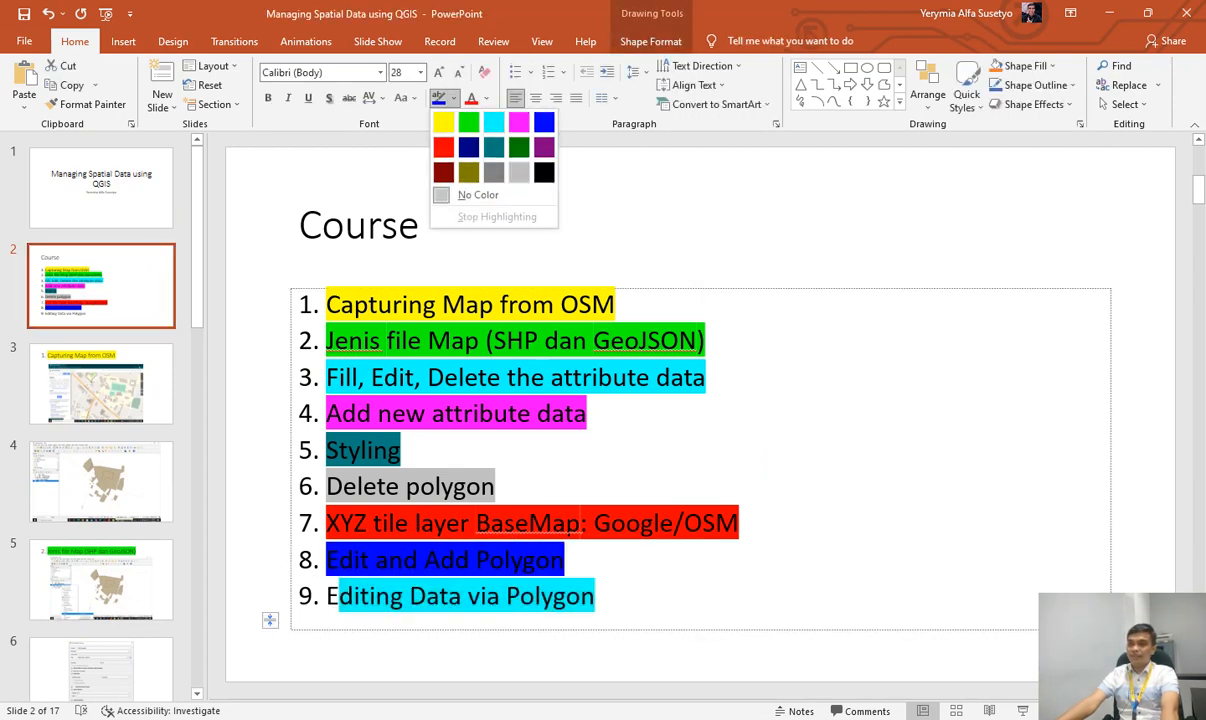
{"action": "key", "text": "Escape"}
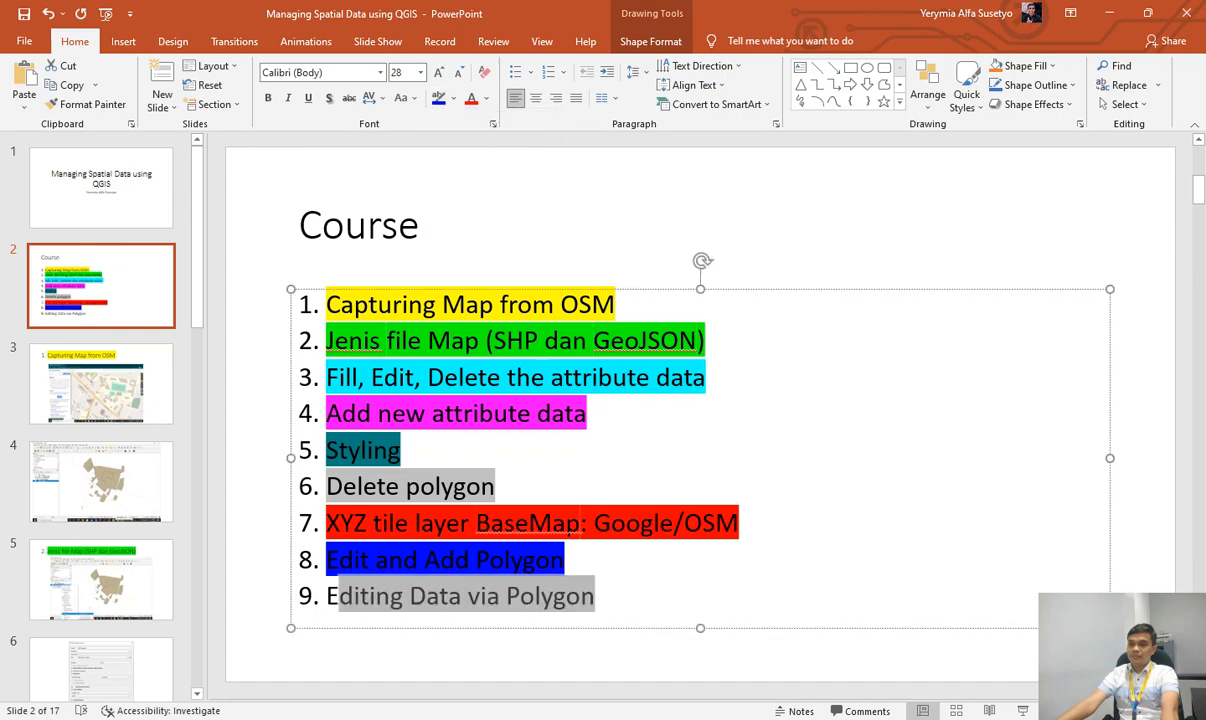
{"action": "triple_click", "coordinate": [588, 596]}
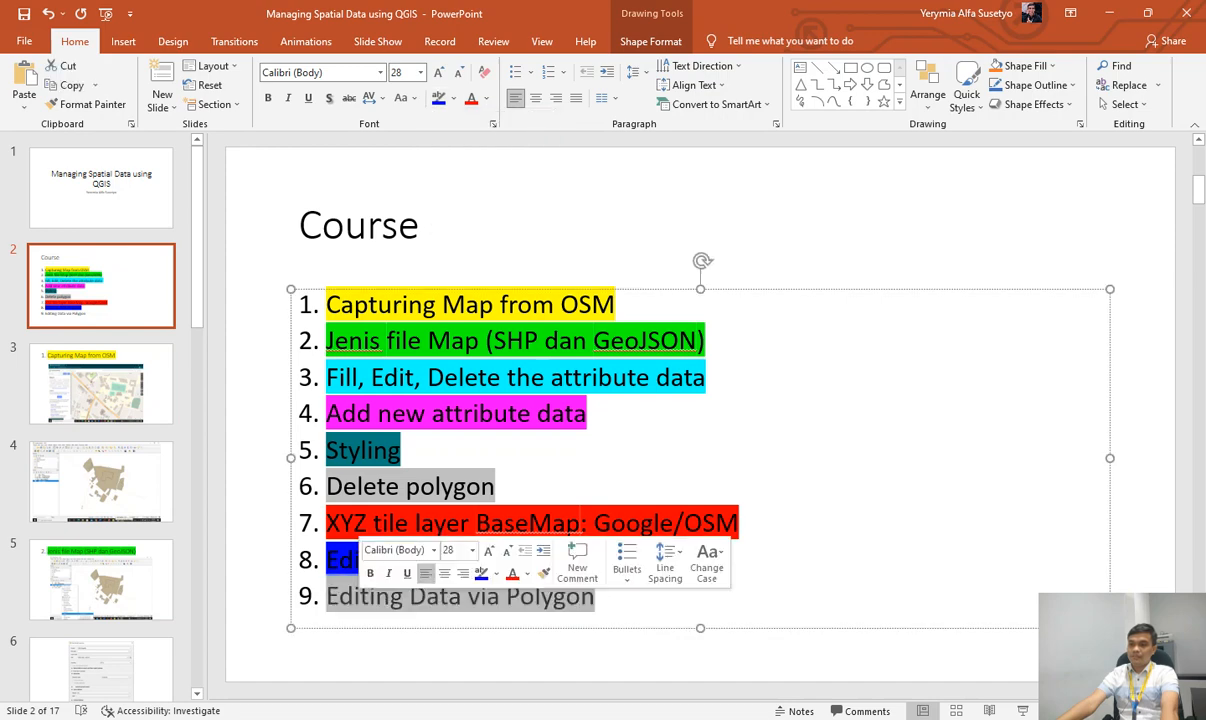
{"action": "left_click", "coordinate": [451, 98]}
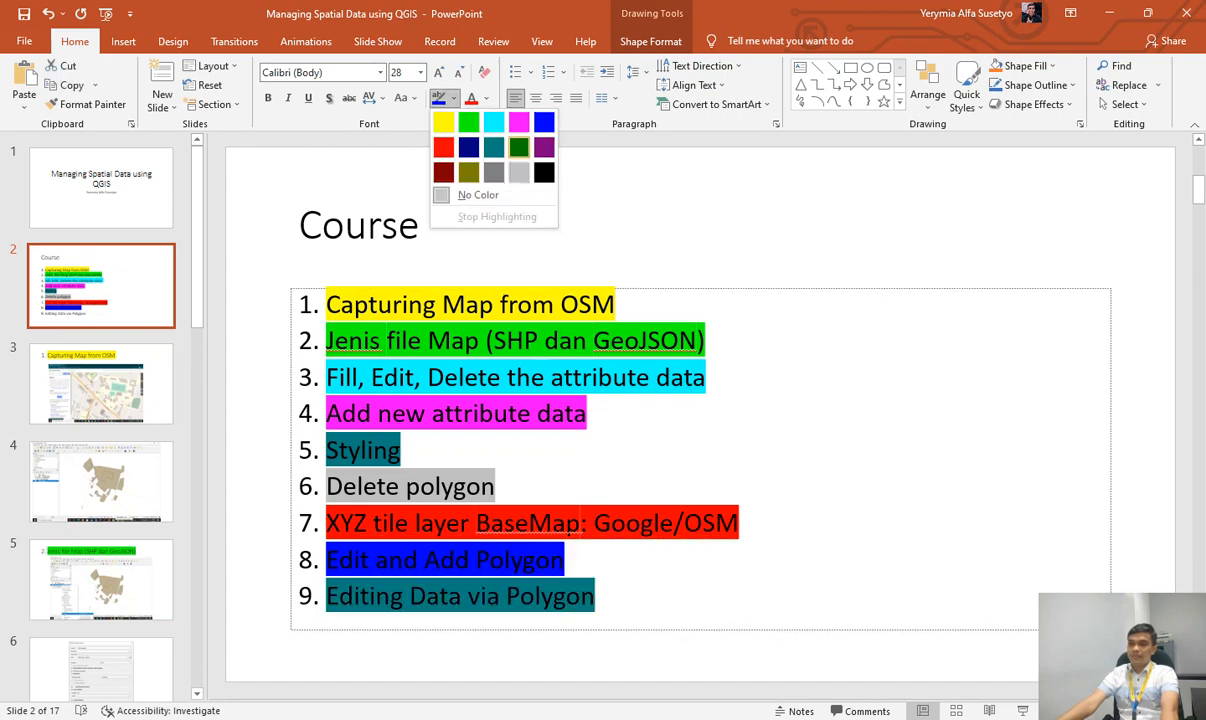
{"action": "left_click", "coordinate": [489, 140]}
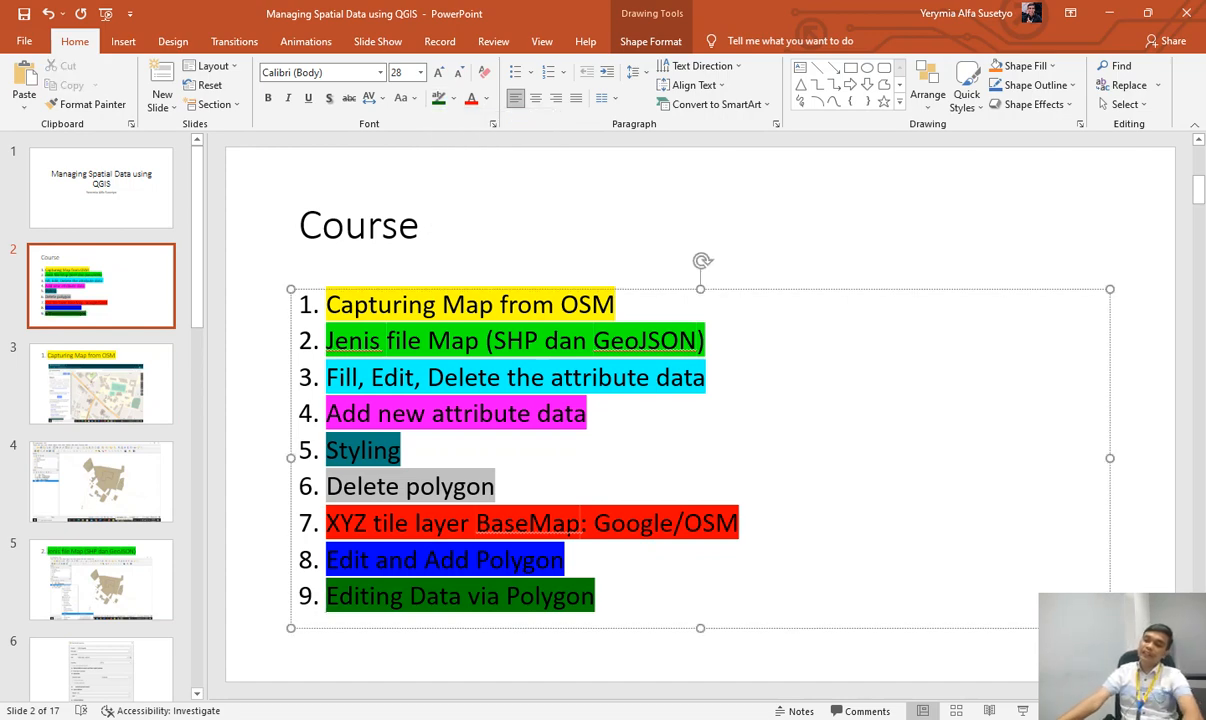
Add slide 18 after slide 17 and title it "9. Editing Data via Polygon", copied with its dark green highlight from the Course list.
{"action": "left_click_drag", "start_coordinate": [598, 596], "coordinate": [312, 596]}
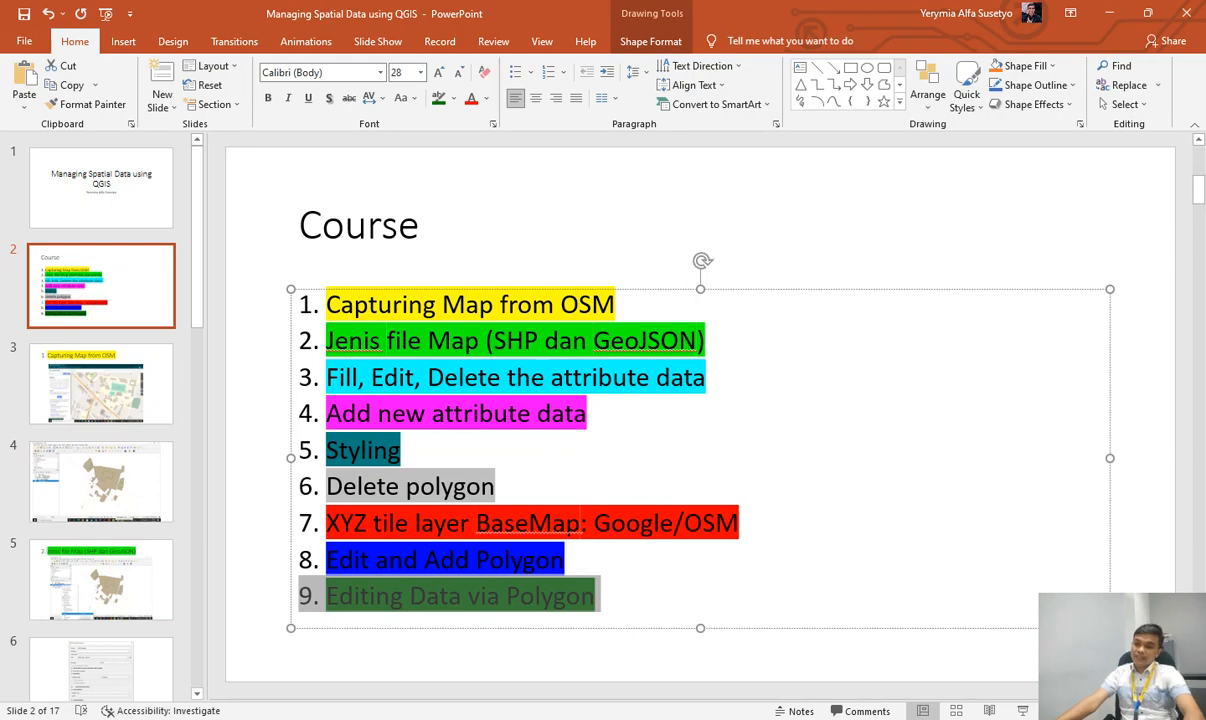
{"action": "left_click_drag", "start_coordinate": [197, 262], "coordinate": [197, 481]}
{"action": "scroll", "coordinate": [101, 557], "scroll_direction": "down", "scroll_amount": 5}
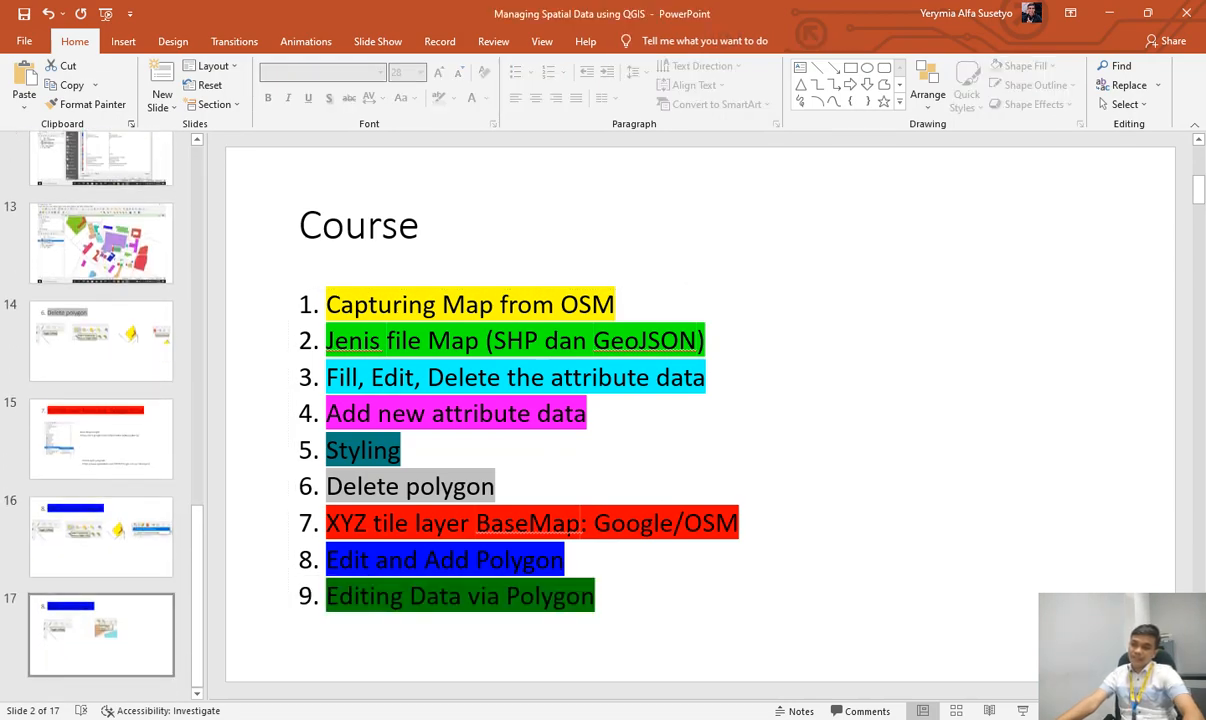
{"action": "left_click", "coordinate": [101, 632]}
{"action": "left_click", "coordinate": [162, 76]}
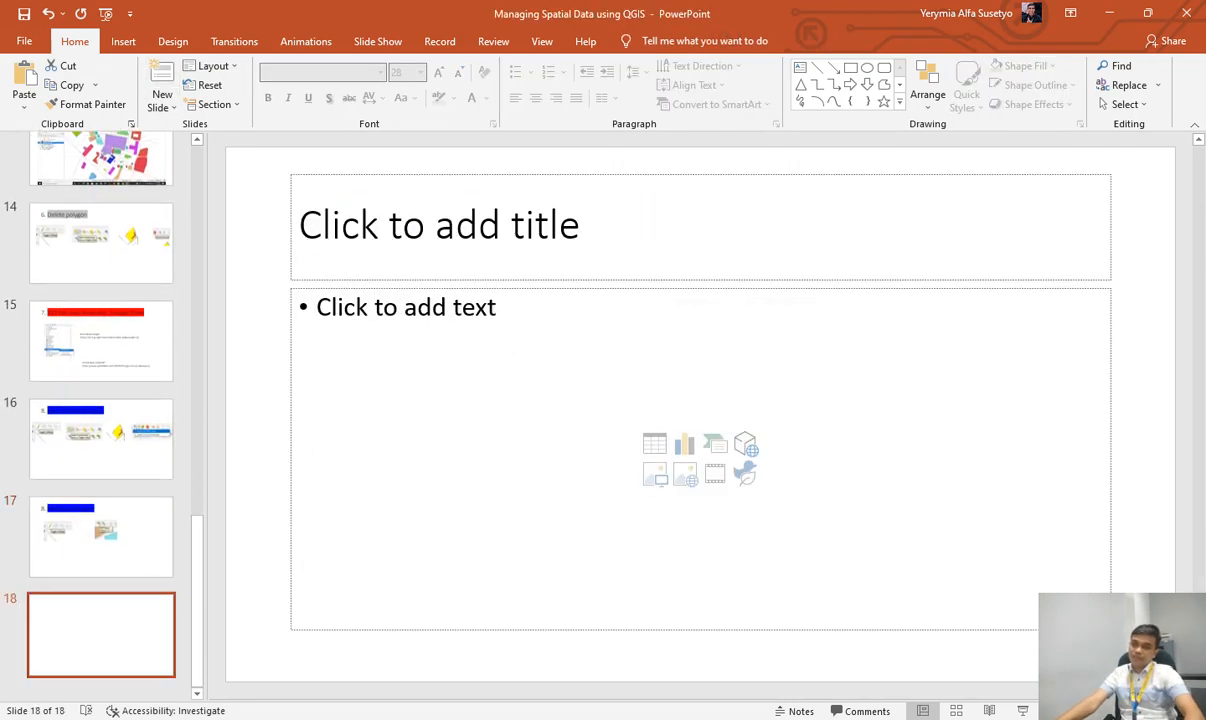
{"action": "left_click", "coordinate": [450, 225]}
{"action": "type", "text": "9. Editing Data via Polygon"}
{"action": "key", "text": "BackSpace"}
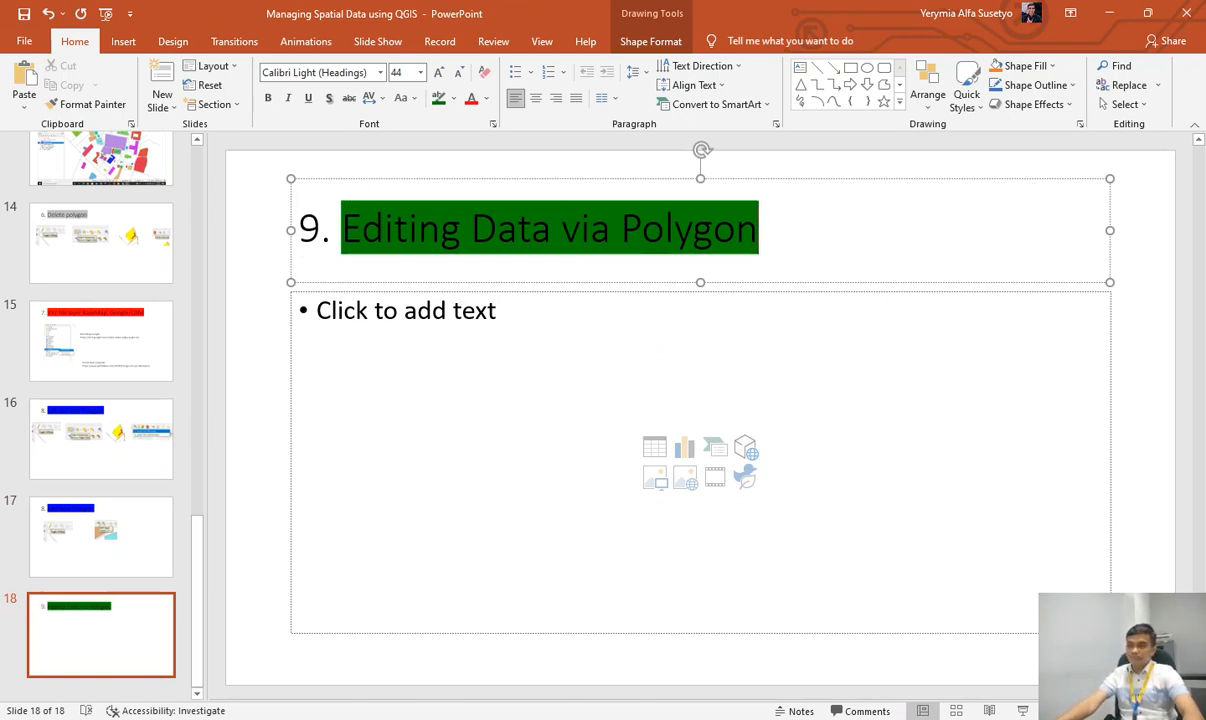
Switch to the campus map in QGIS.
{"action": "key", "text": "alt+Tab"}
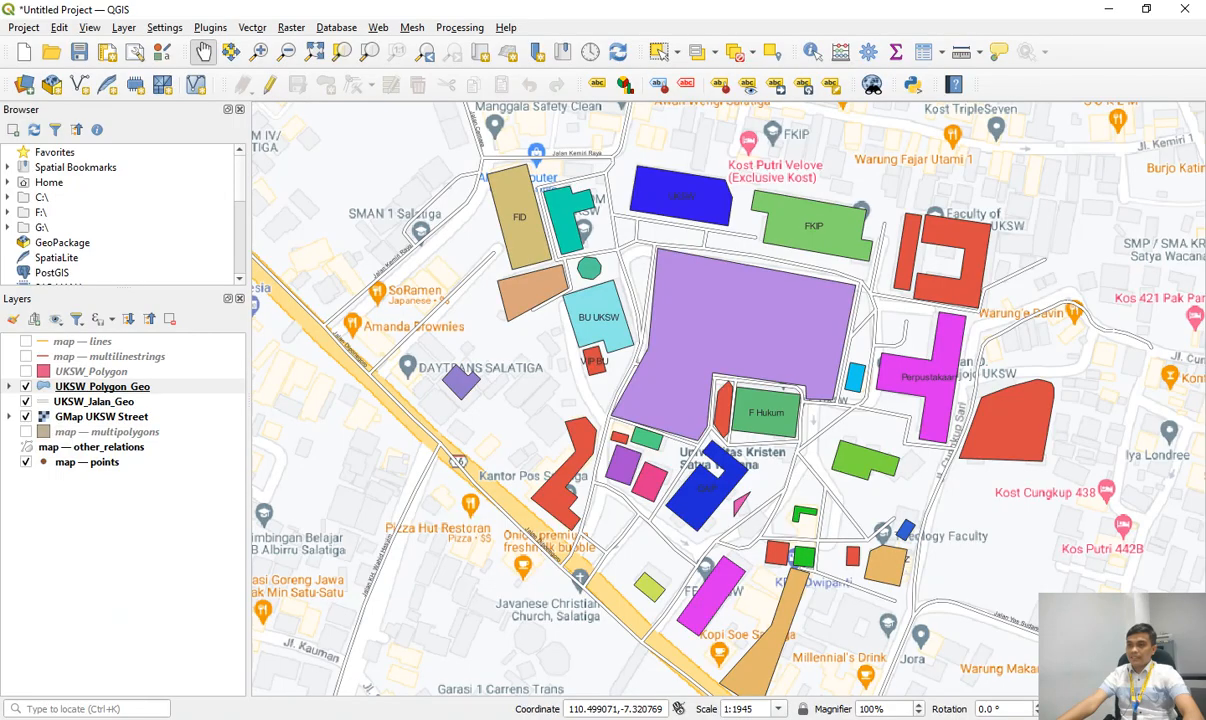
{"action": "mouse_move", "coordinate": [841, 718]}
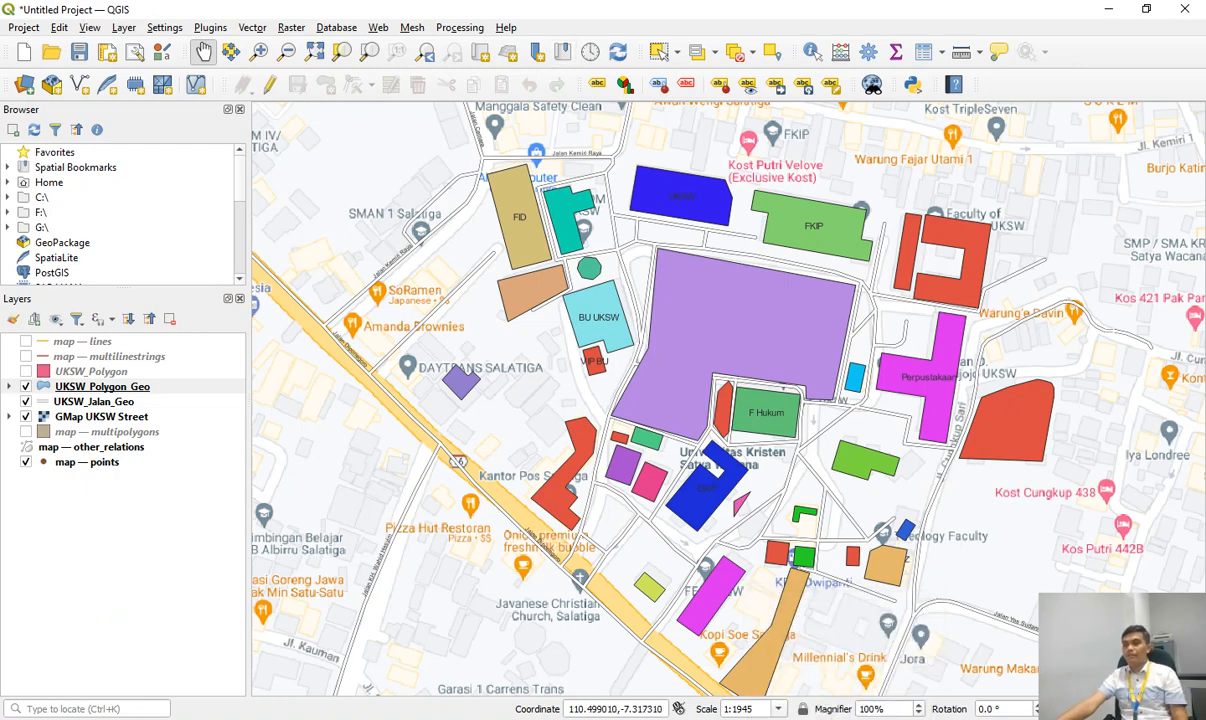
{"action": "left_click", "coordinate": [570, 718]}
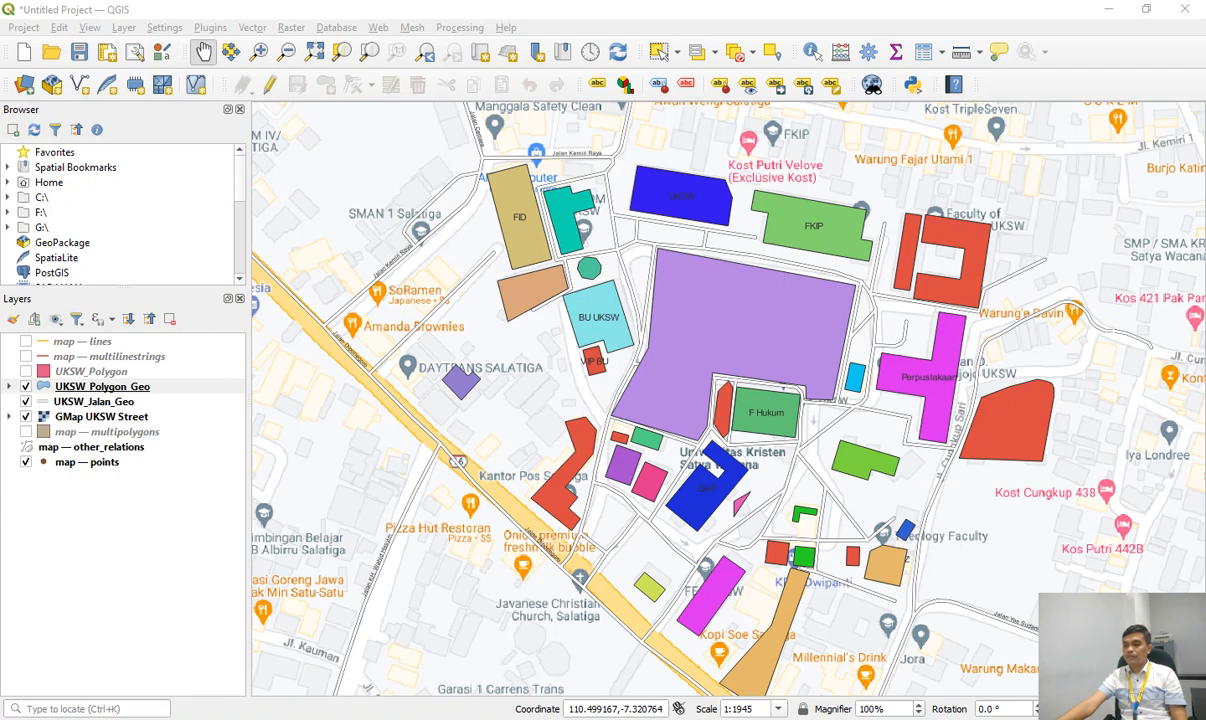
{"action": "left_click", "coordinate": [841, 718]}
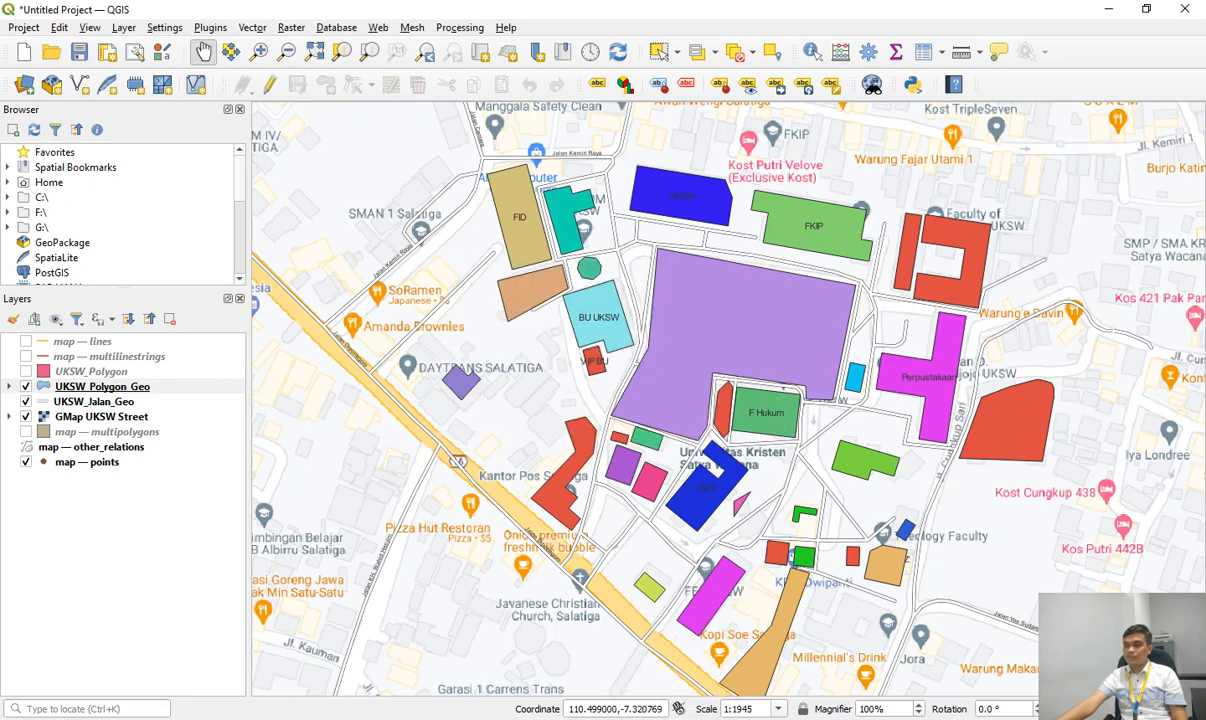
{"action": "left_click", "coordinate": [841, 718]}
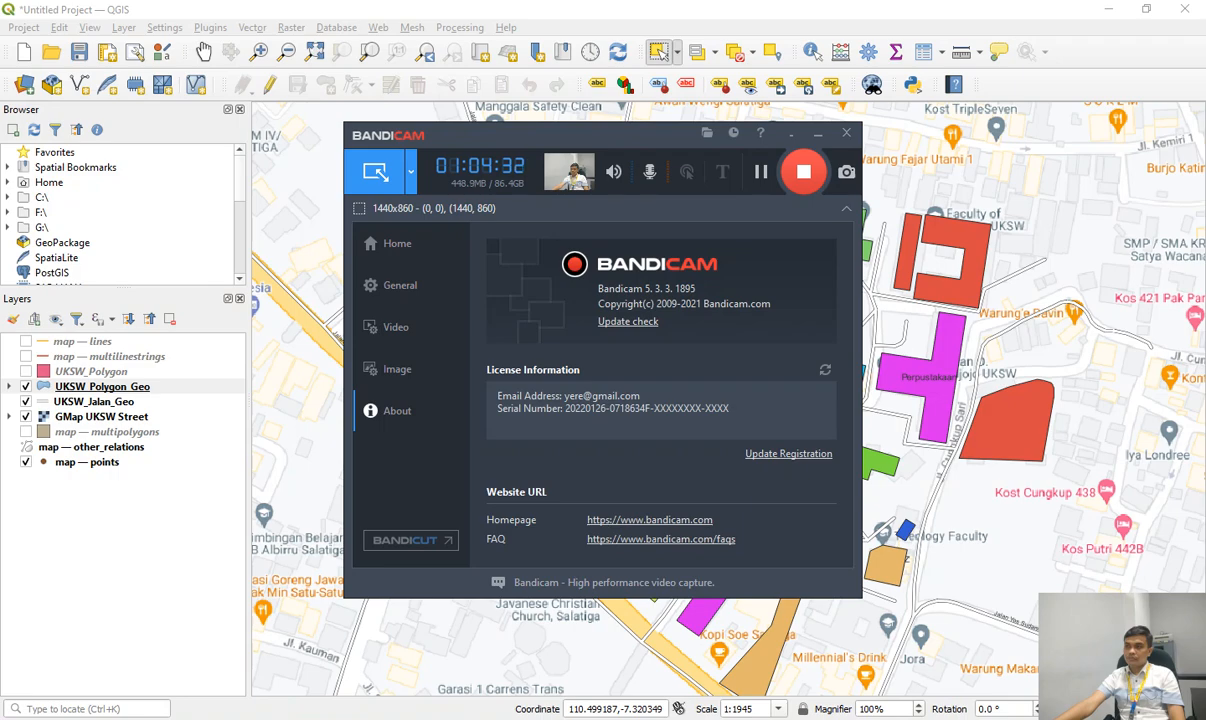
{"action": "left_click", "coordinate": [818, 134]}
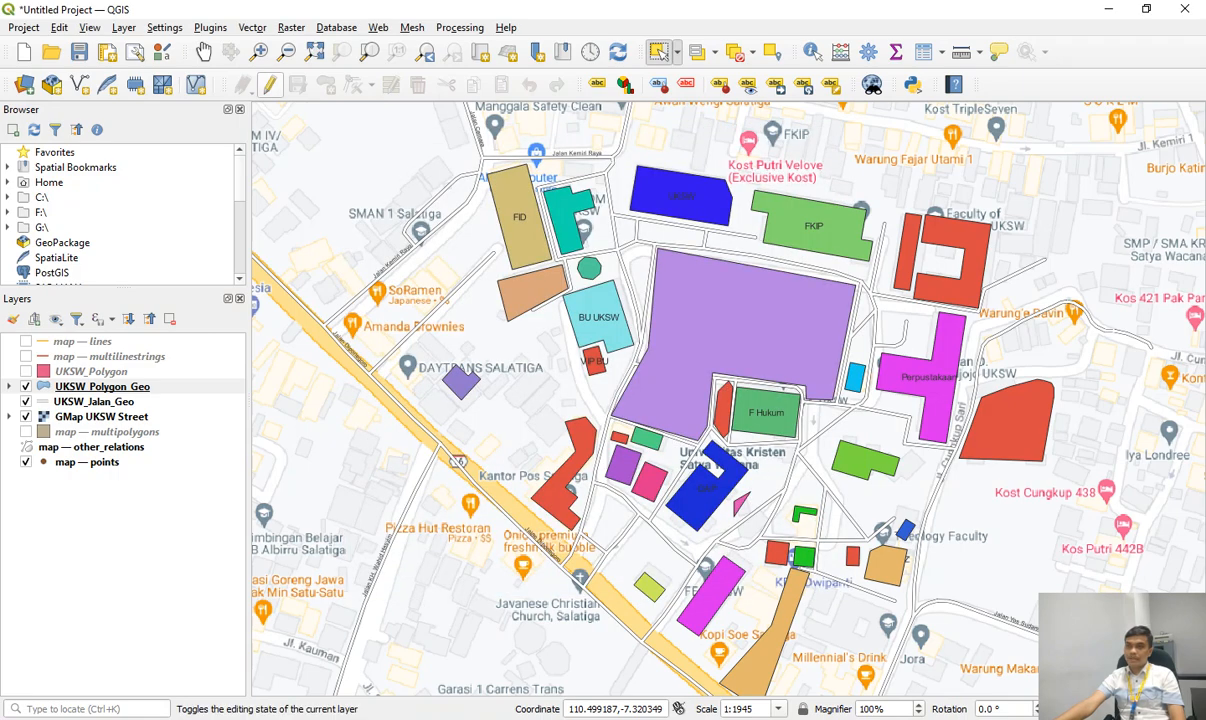
Turn on editing for UKSW_Polygon_Geo and select the building polygon just east of FID.
{"action": "left_click", "coordinate": [269, 85]}
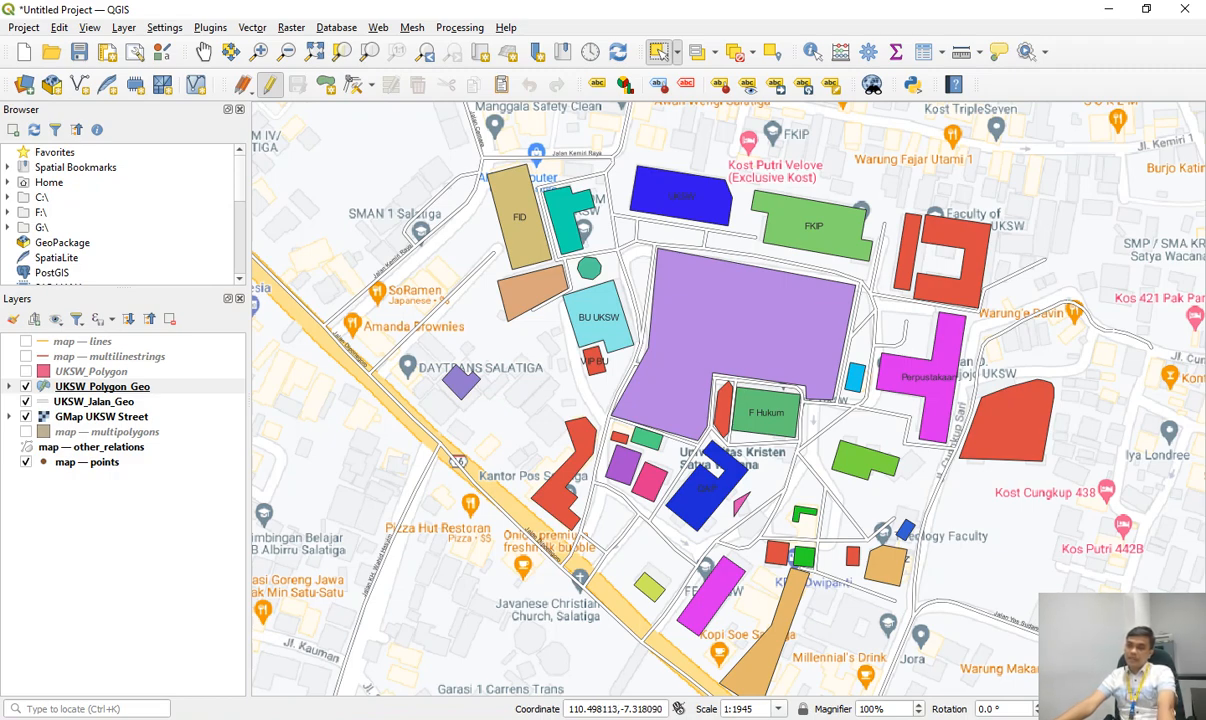
{"action": "left_click", "coordinate": [566, 214]}
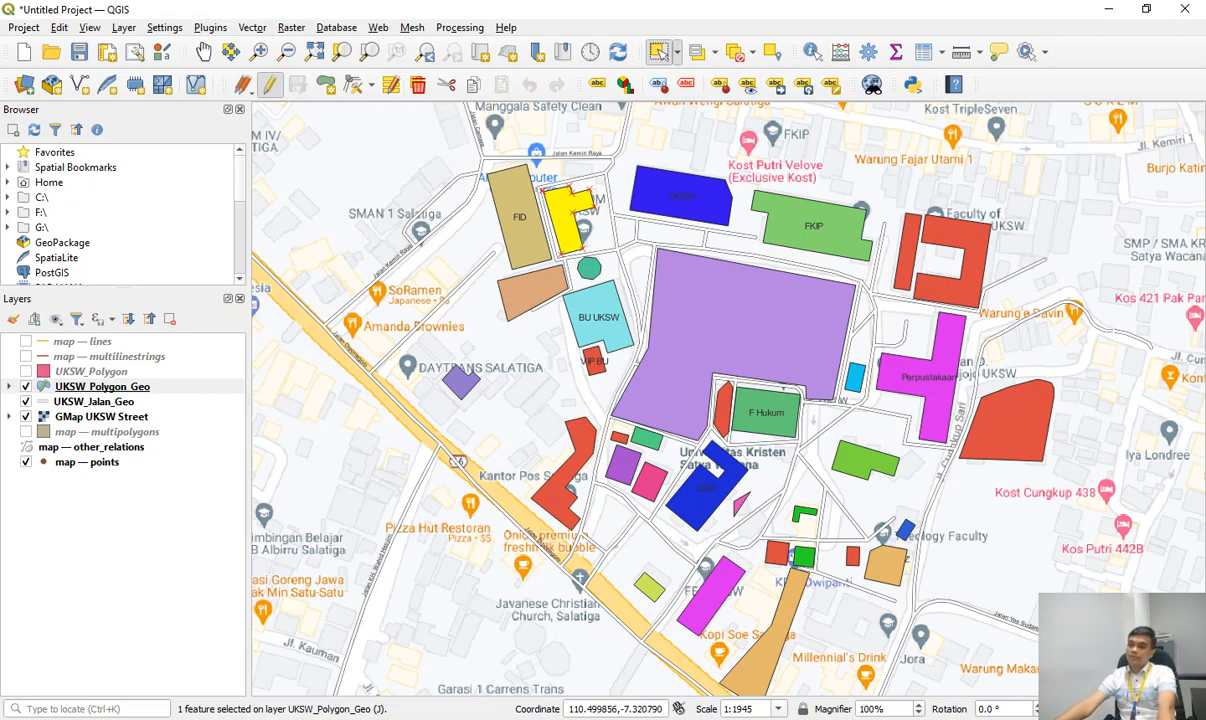
Switch to PowerPoint, paste the QGIS screenshot on slide 18 and crop it to the Modify the Attributes tooltip, placed at the slide's right side.
{"action": "key", "text": "alt+Tab"}
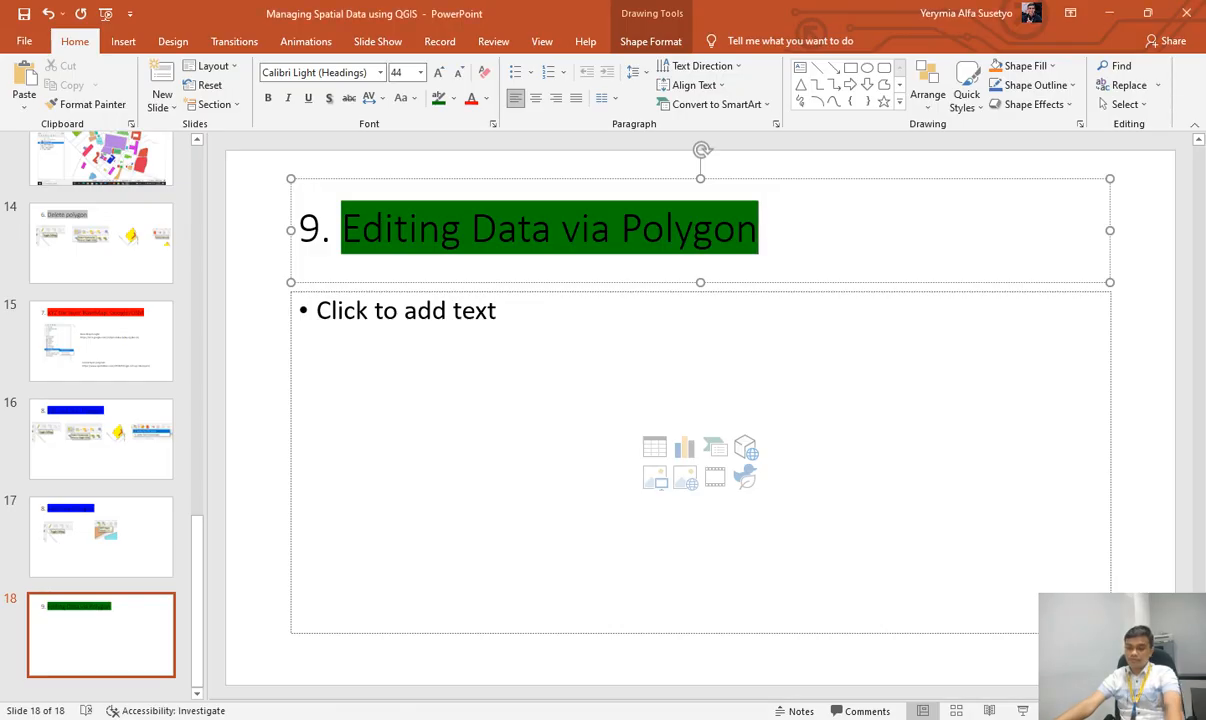
{"action": "key", "text": "ctrl+v"}
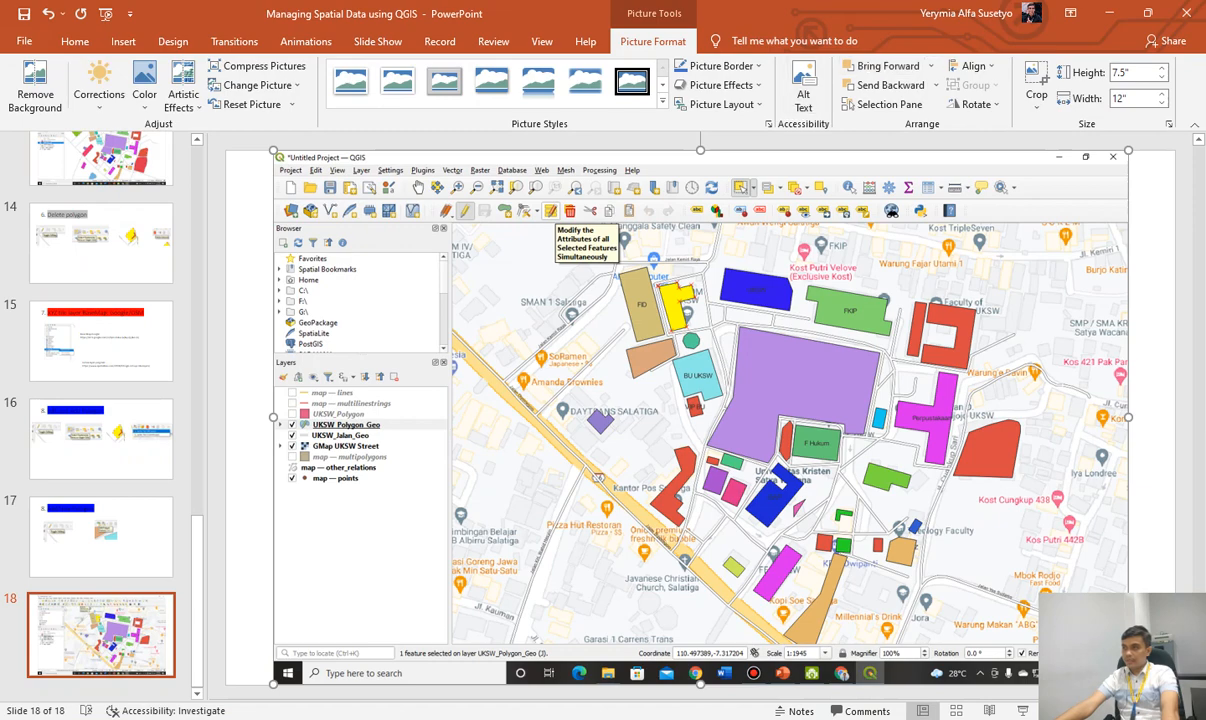
{"action": "left_click", "coordinate": [1036, 80]}
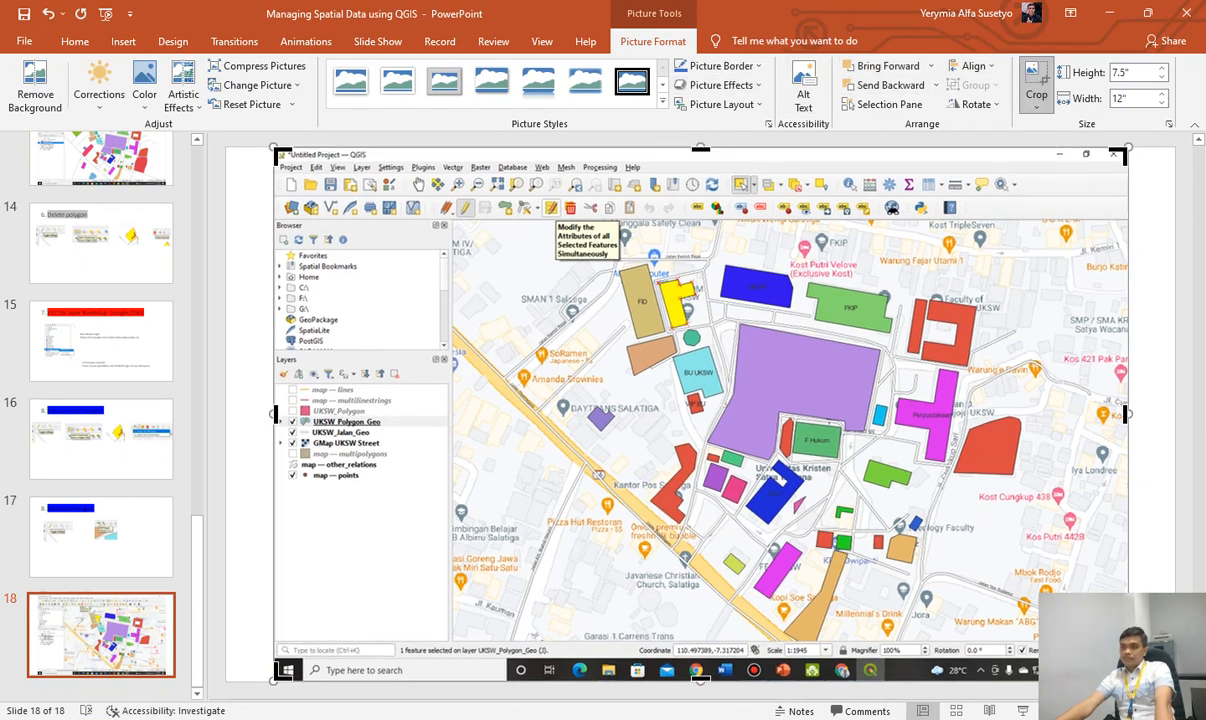
{"action": "left_click_drag", "start_coordinate": [276, 150], "coordinate": [524, 193]}
{"action": "left_click_drag", "start_coordinate": [1125, 636], "coordinate": [632, 274]}
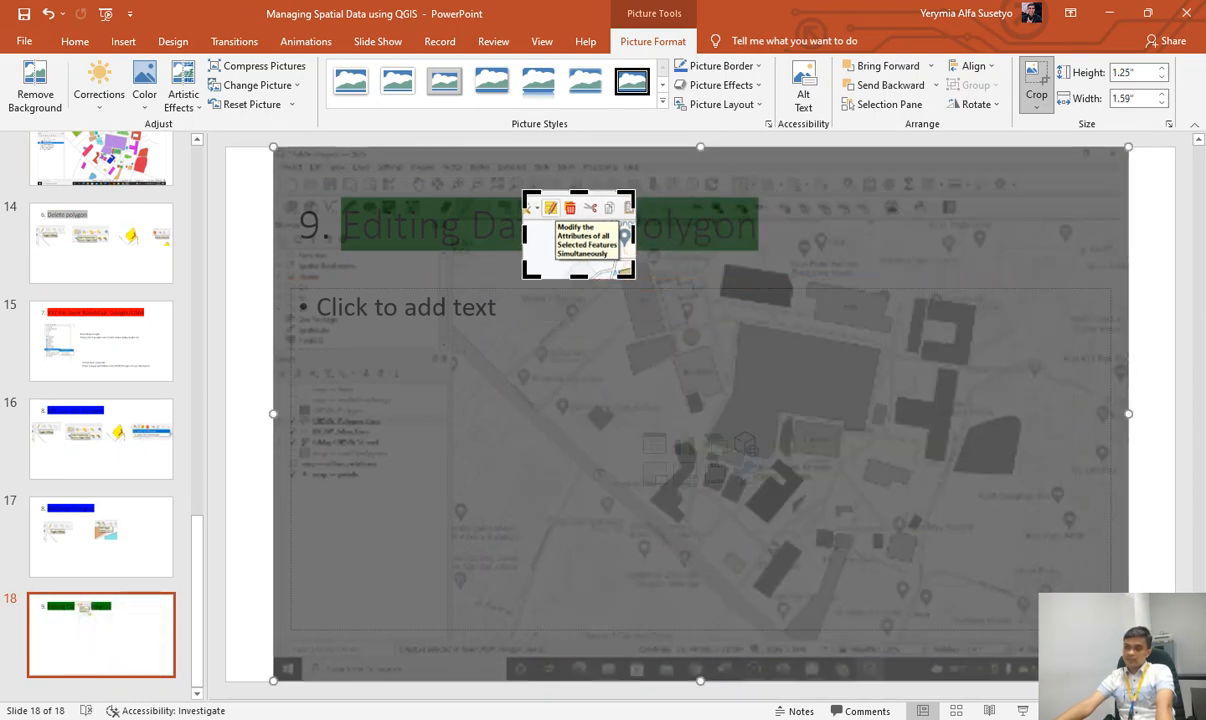
{"action": "left_click", "coordinate": [250, 320]}
{"action": "left_click_drag", "start_coordinate": [578, 235], "coordinate": [968, 398]}
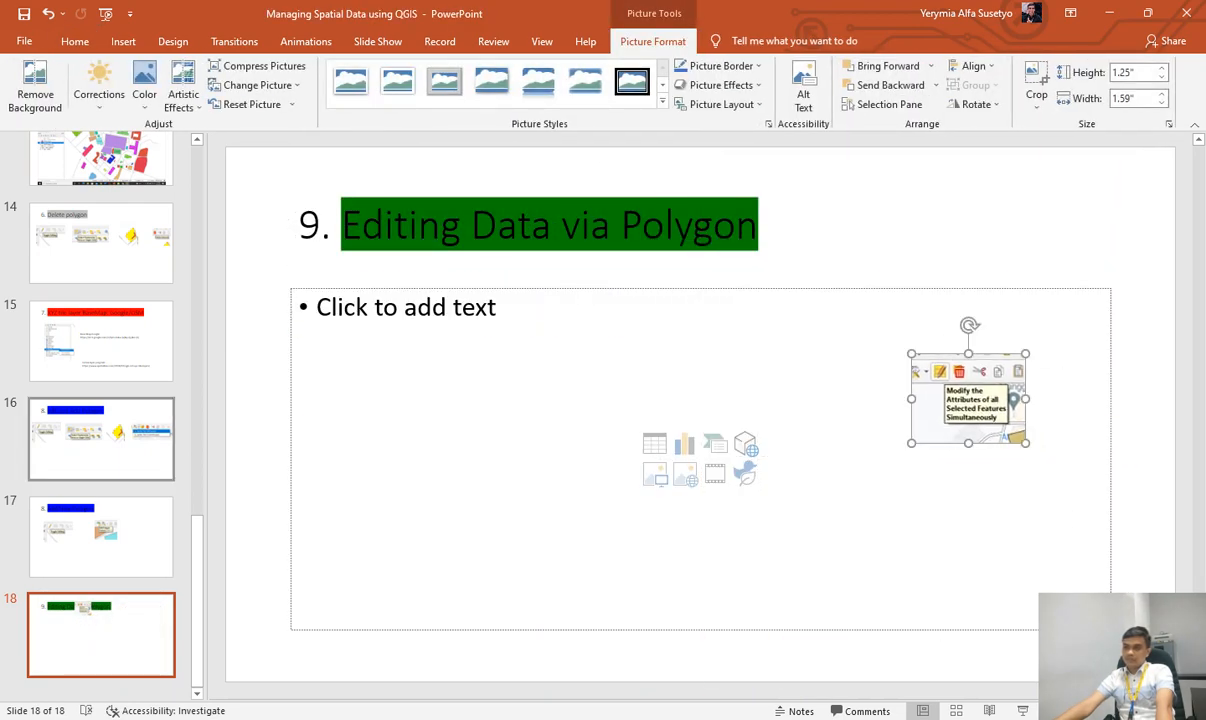
Copy the Toggle Editing and yellow selected polygon pictures from slide 16 onto slide 18.
{"action": "left_click", "coordinate": [101, 439]}
{"action": "left_click", "coordinate": [336, 385]}
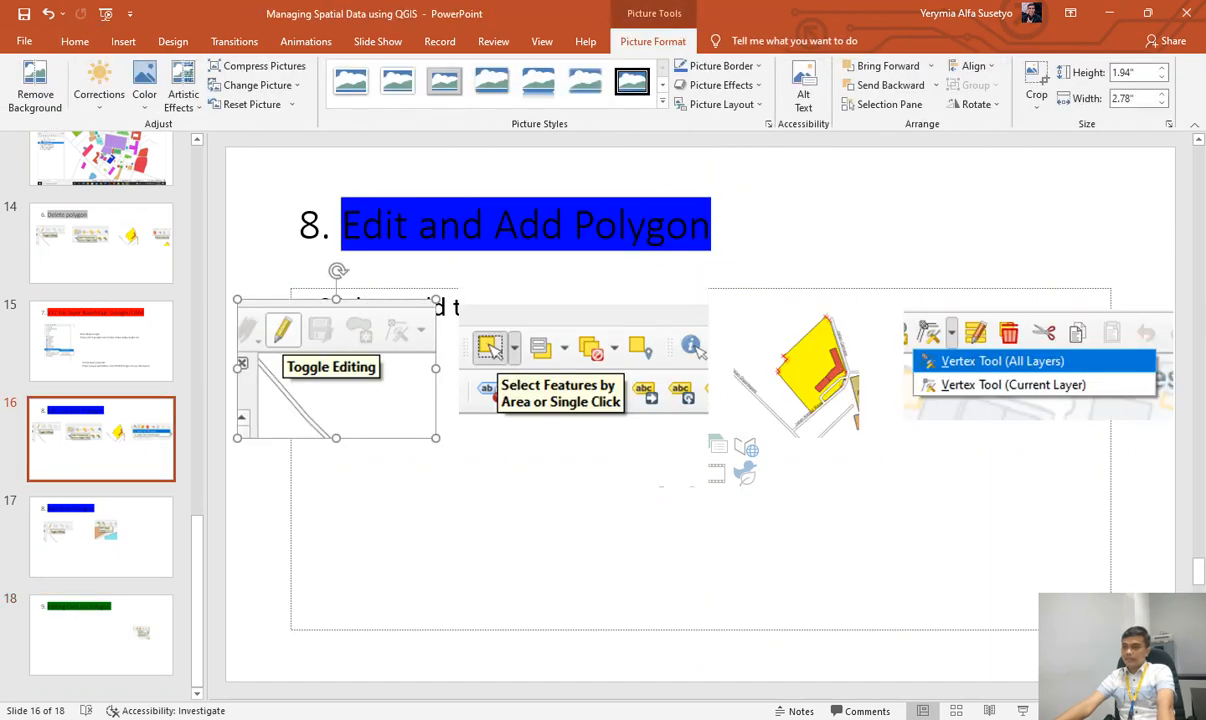
{"action": "left_click", "coordinate": [797, 370], "text": "ctrl"}
{"action": "key", "text": "ctrl+c"}
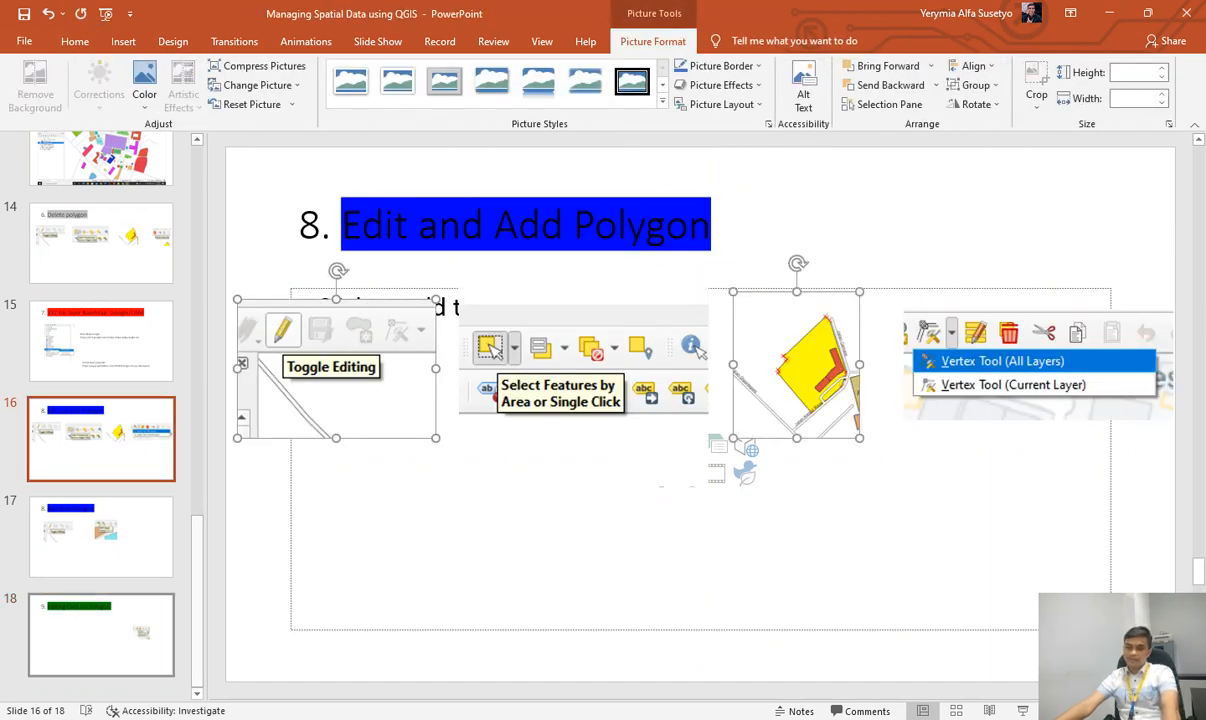
{"action": "left_click", "coordinate": [101, 635]}
{"action": "key", "text": "ctrl+v"}
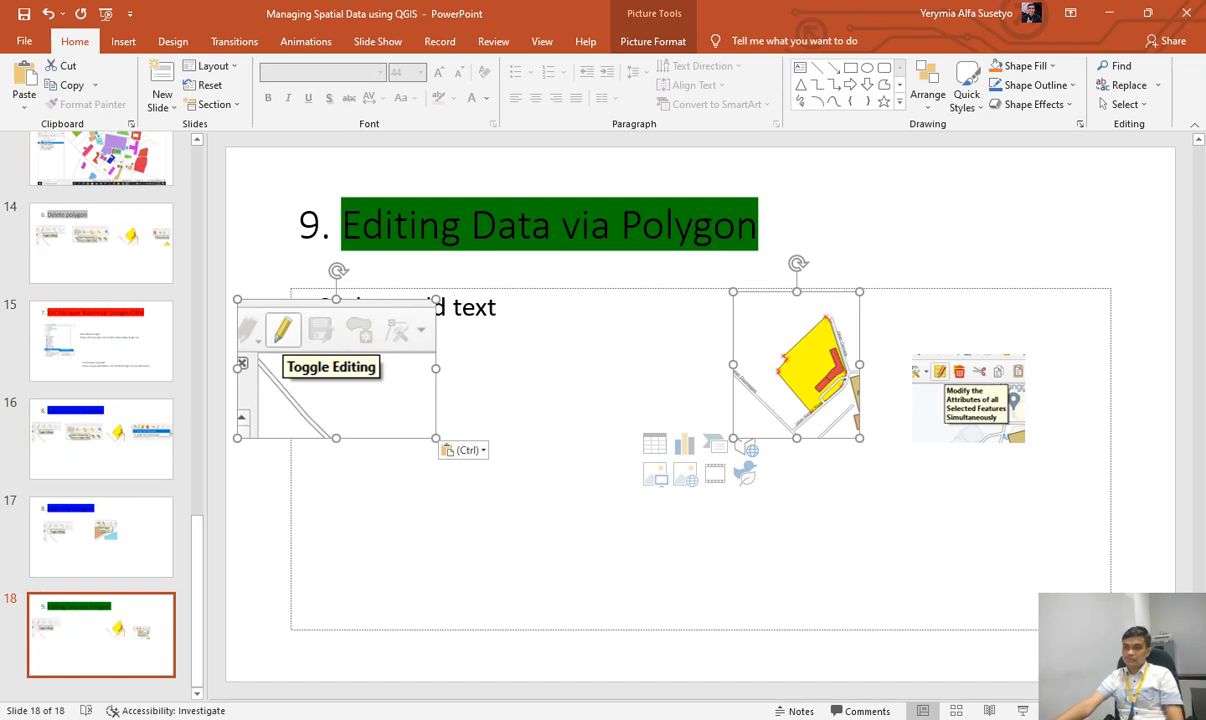
Arrange slide 18's pictures in a row: Toggle Editing, yellow polygon in the middle, and an enlarged Modify the Attributes picture.
{"action": "left_click_drag", "start_coordinate": [336, 385], "coordinate": [400, 390]}
{"action": "left_click", "coordinate": [620, 400]}
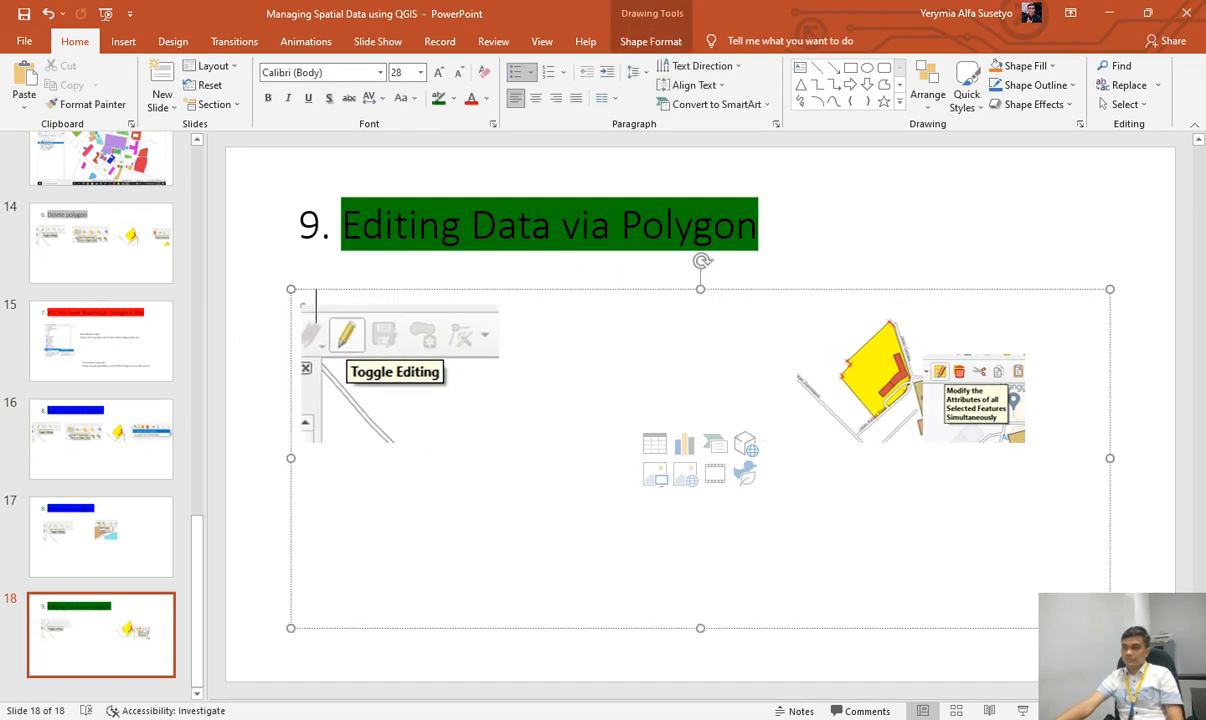
{"action": "left_click_drag", "start_coordinate": [860, 375], "coordinate": [678, 375]}
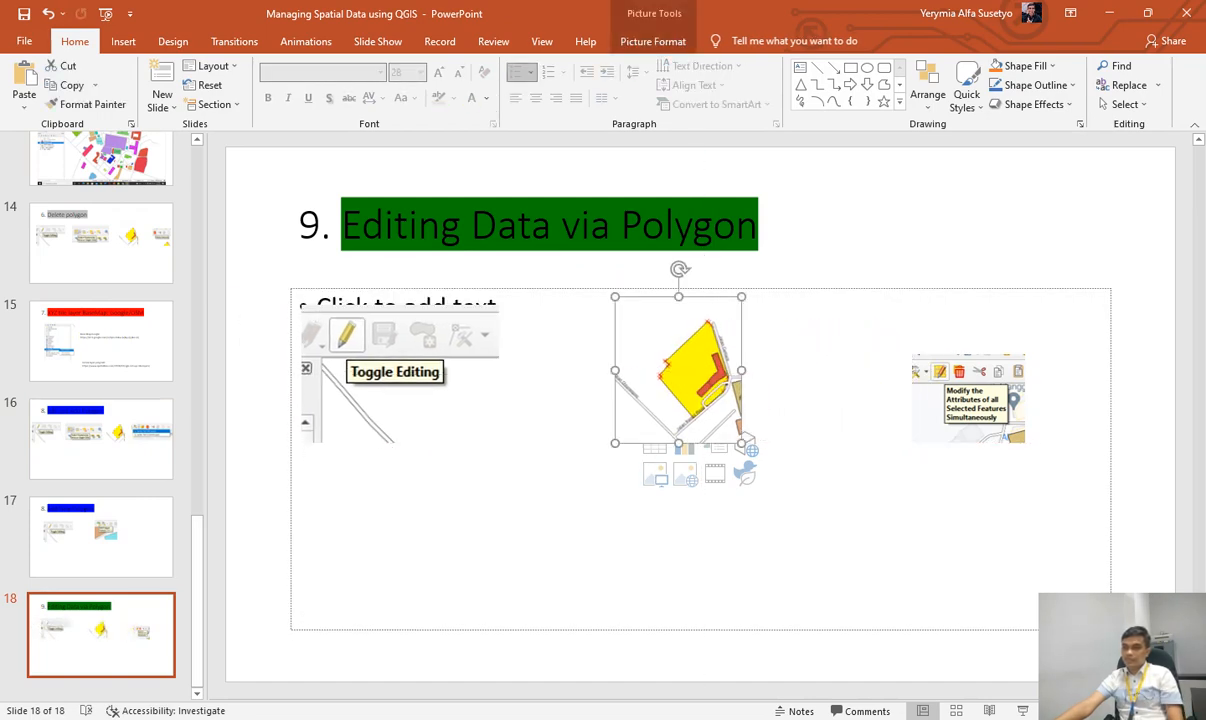
{"action": "left_click", "coordinate": [968, 400]}
{"action": "left_click_drag", "start_coordinate": [1025, 443], "coordinate": [1088, 492]}
{"action": "left_click_drag", "start_coordinate": [1000, 423], "coordinate": [978, 393]}
{"action": "left_click", "coordinate": [1140, 420]}
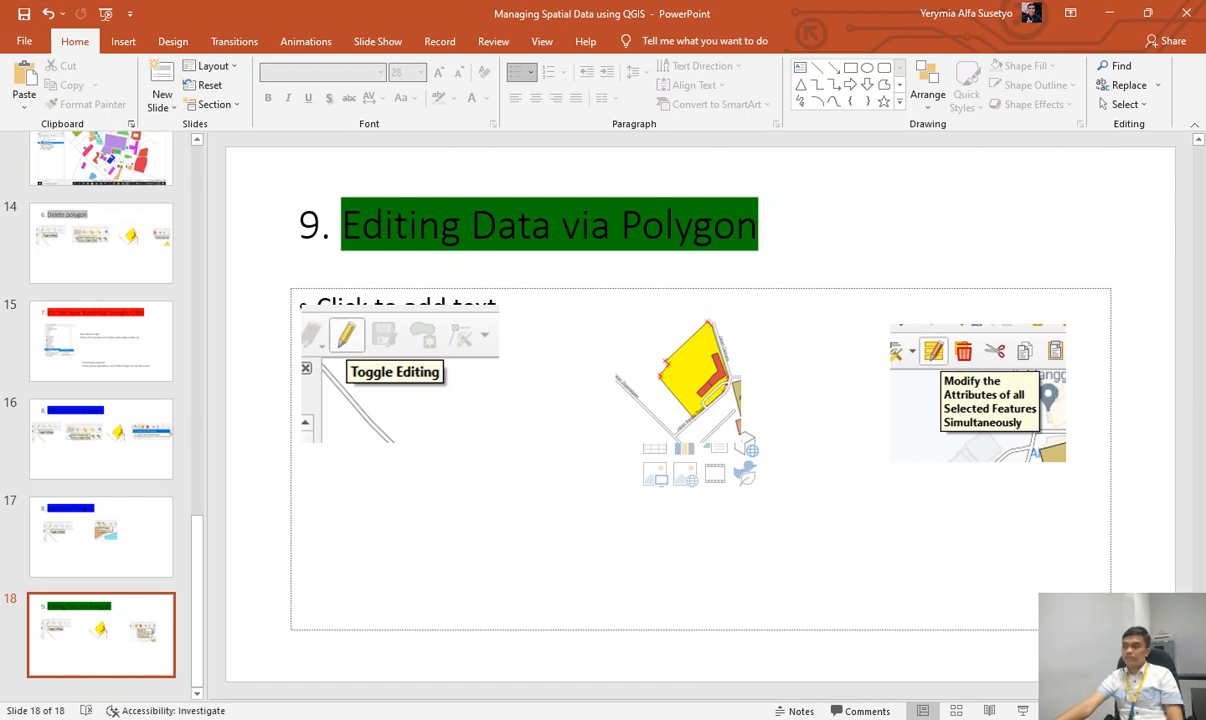
Switch to QGIS and set the selected polygon's Fakultas attribute to Fiskom.
{"action": "key", "text": "alt+Tab"}
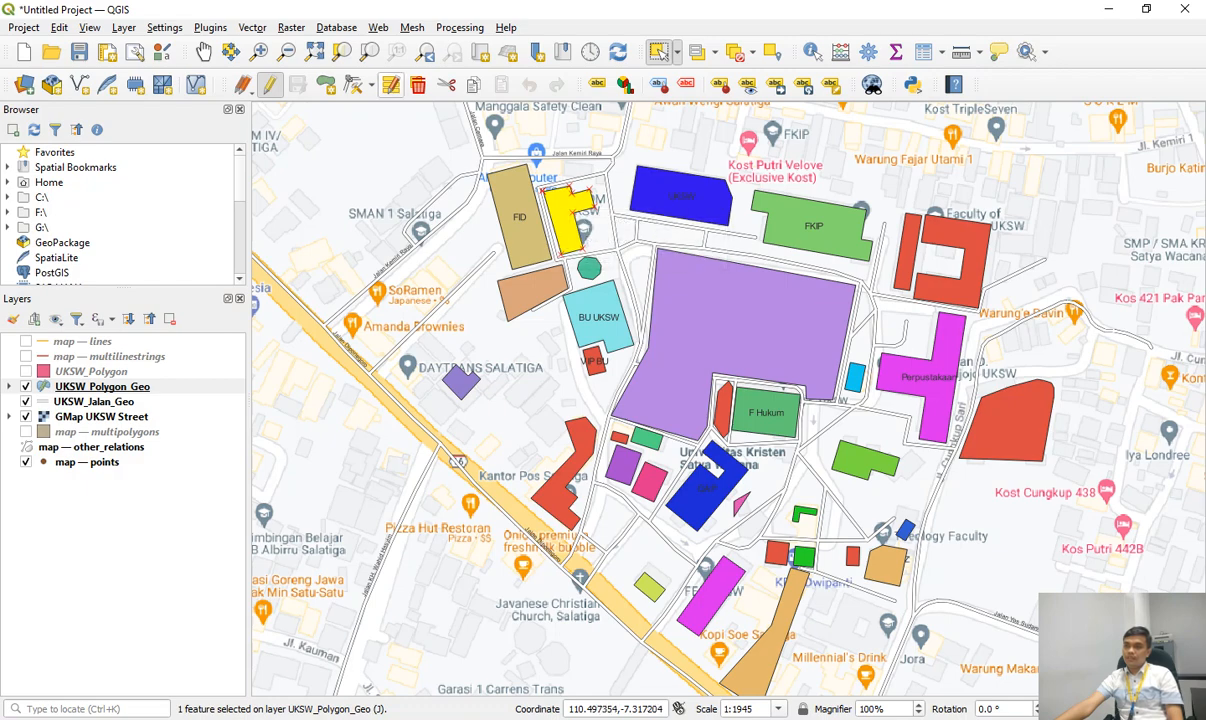
{"action": "left_click", "coordinate": [391, 85]}
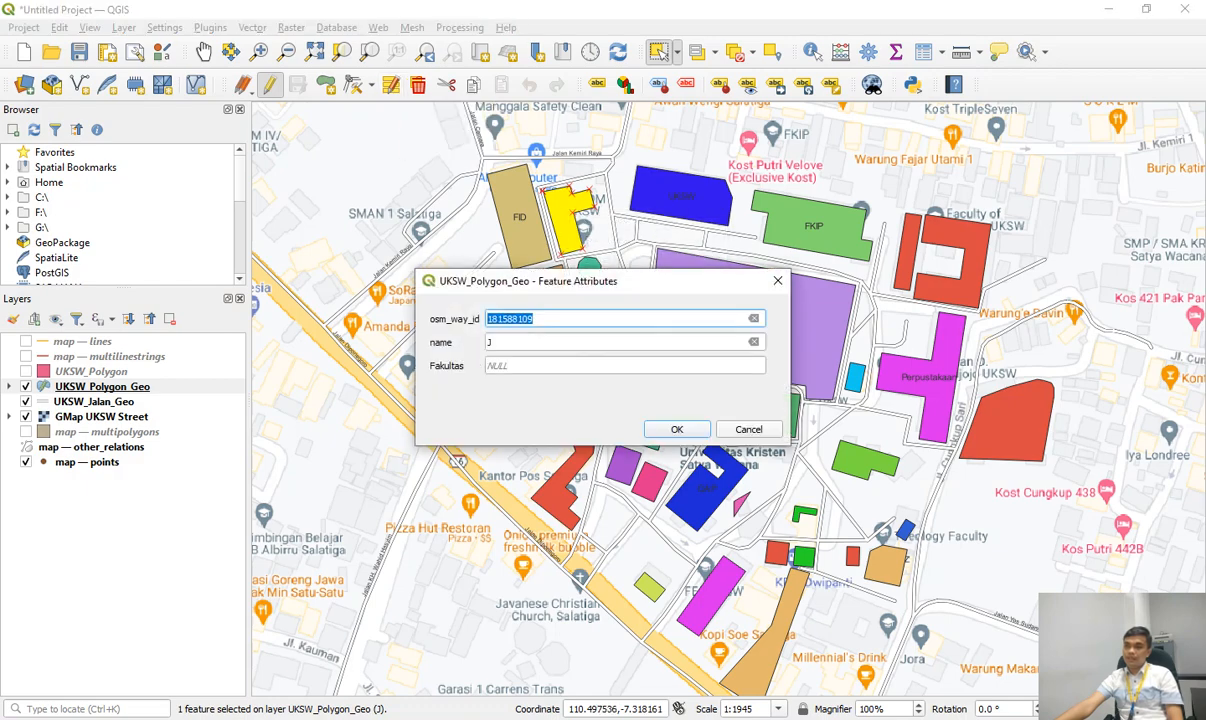
{"action": "left_click_drag", "start_coordinate": [600, 281], "coordinate": [816, 292]}
{"action": "left_click", "coordinate": [760, 353]}
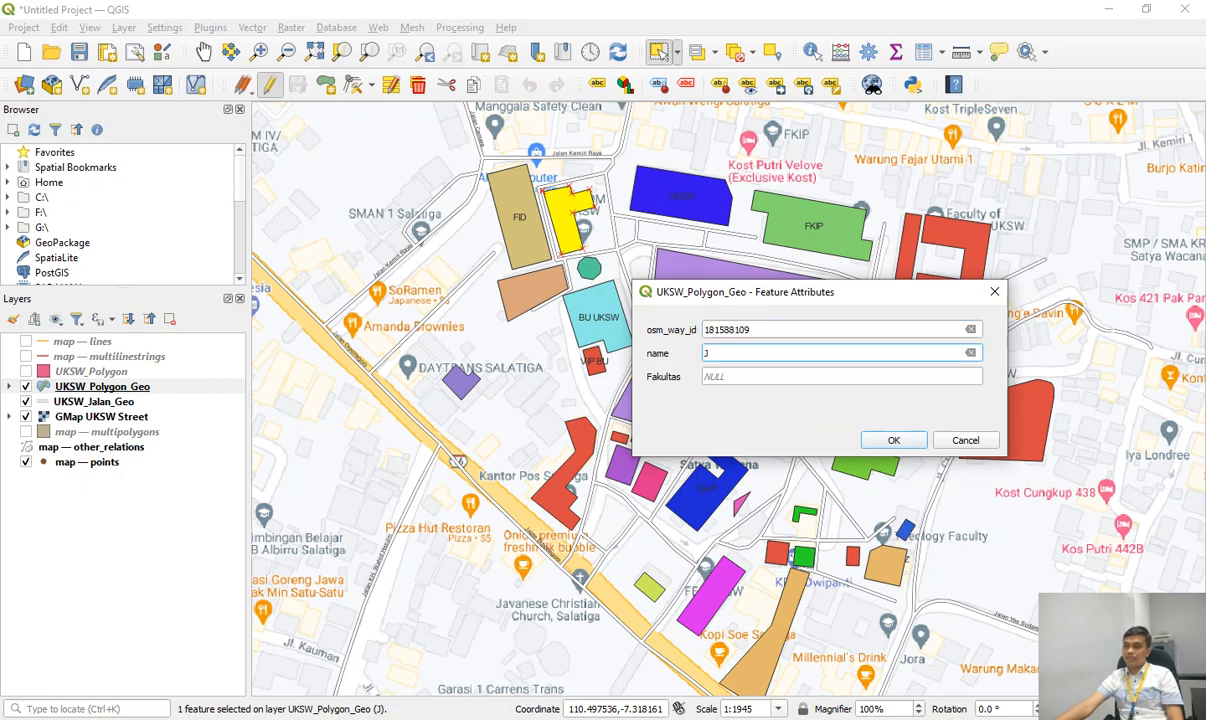
{"action": "key", "text": "Tab"}
{"action": "type", "text": "Fisk"}
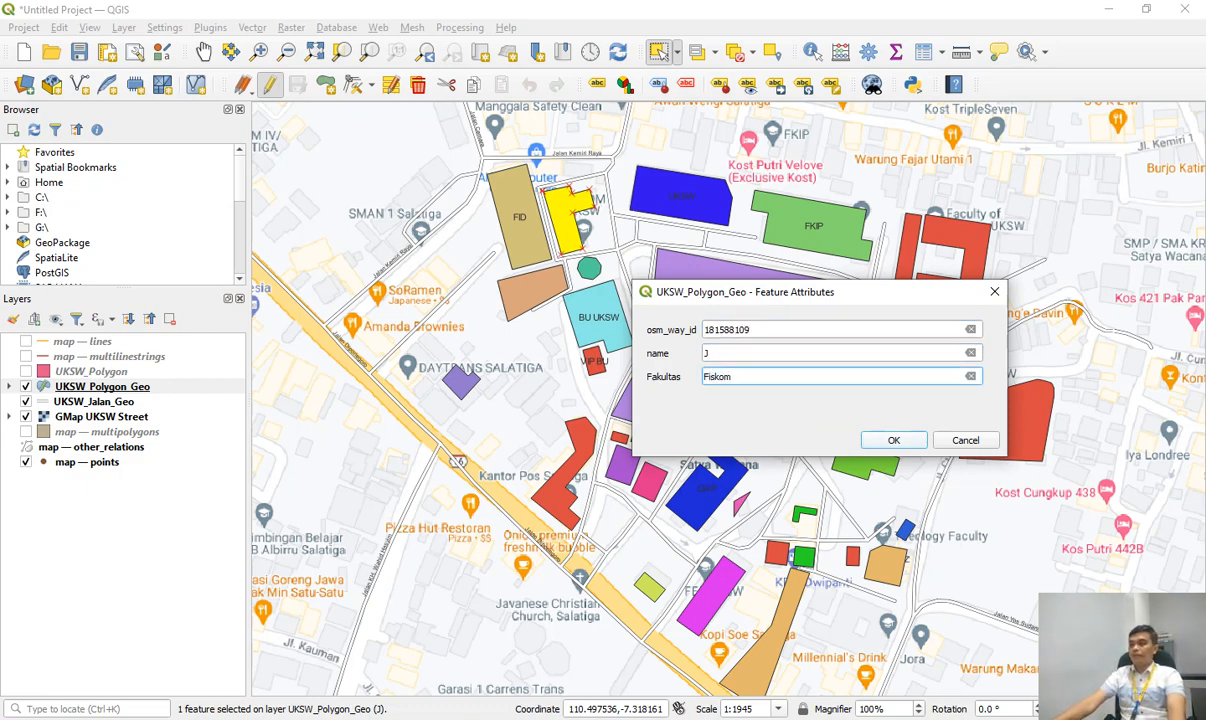
{"action": "key", "text": "Return"}
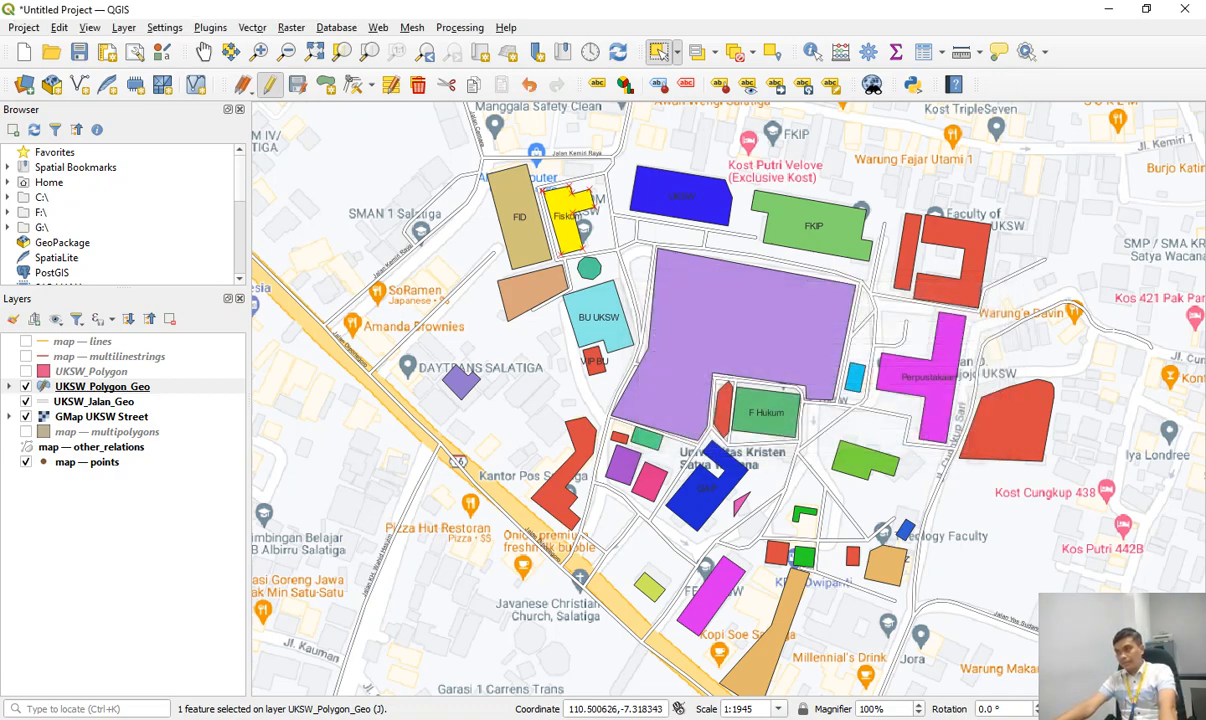
Give the red U-shaped polygon in the map's northeast the name C and the Fakultas value FTEK.
{"action": "left_click", "coordinate": [973, 262]}
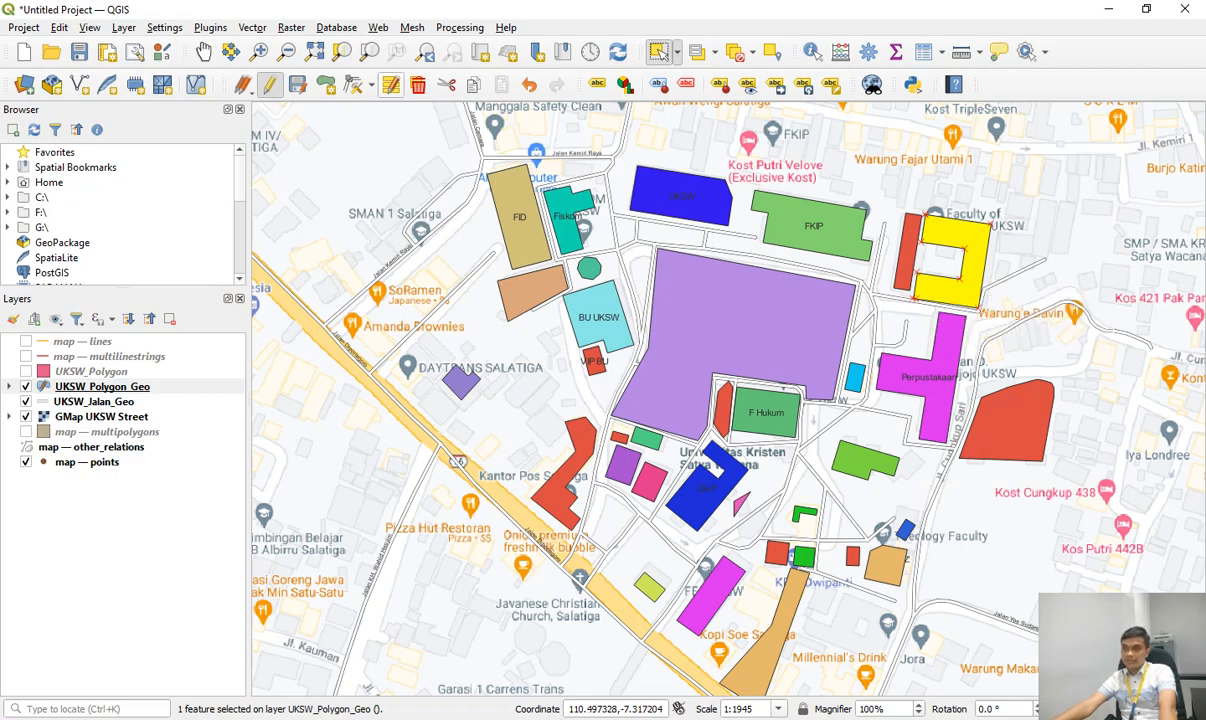
{"action": "left_click", "coordinate": [390, 85]}
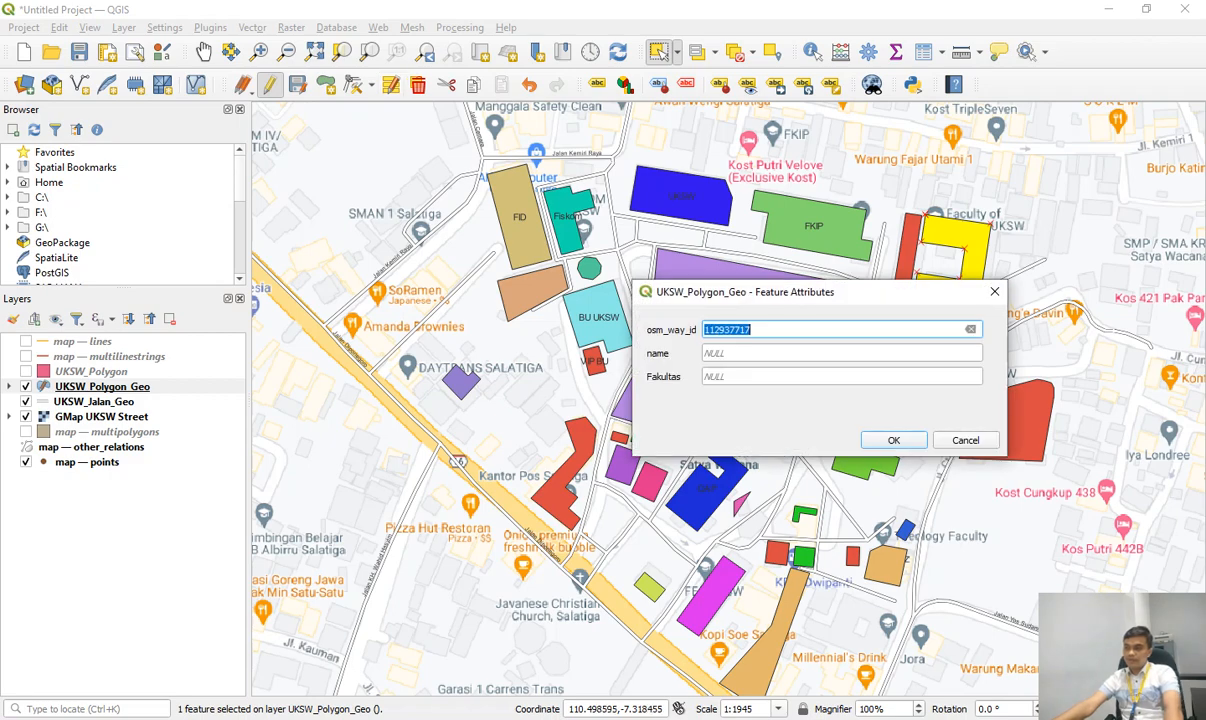
{"action": "key", "text": "Tab"}
{"action": "type", "text": "C"}
{"action": "key", "text": "Tab"}
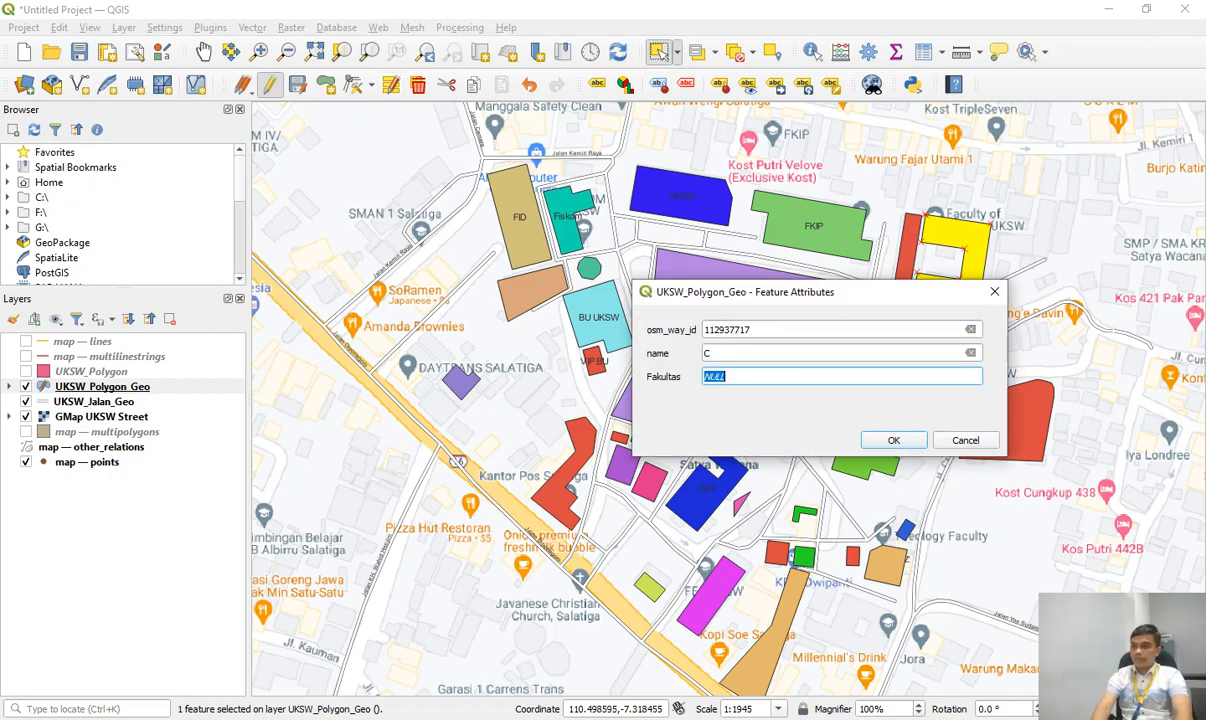
{"action": "type", "text": "F"}
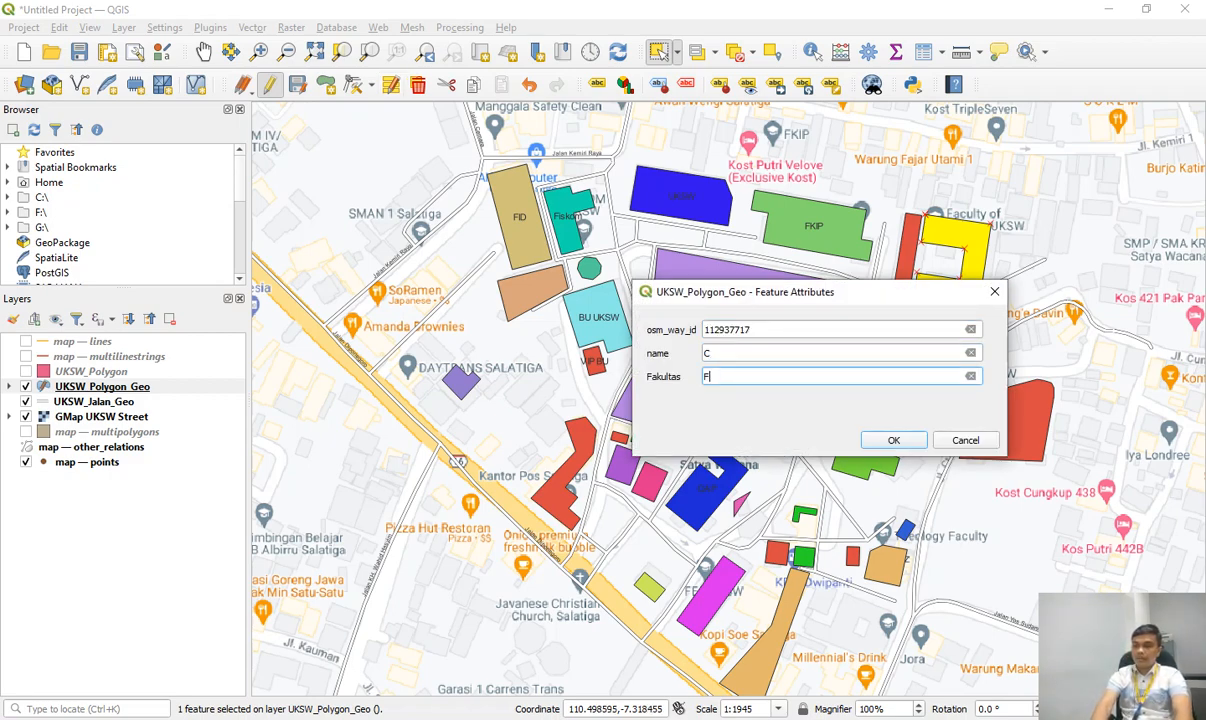
{"action": "type", "text": "TEK"}
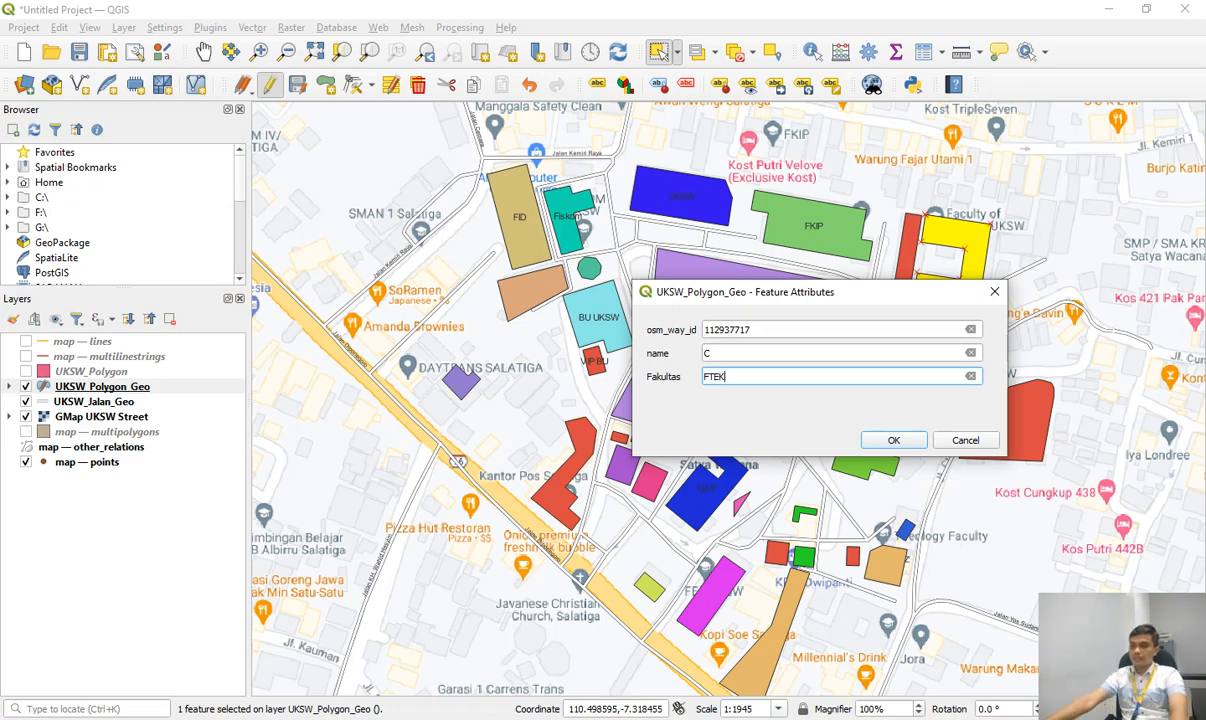
{"action": "key", "text": "Return"}
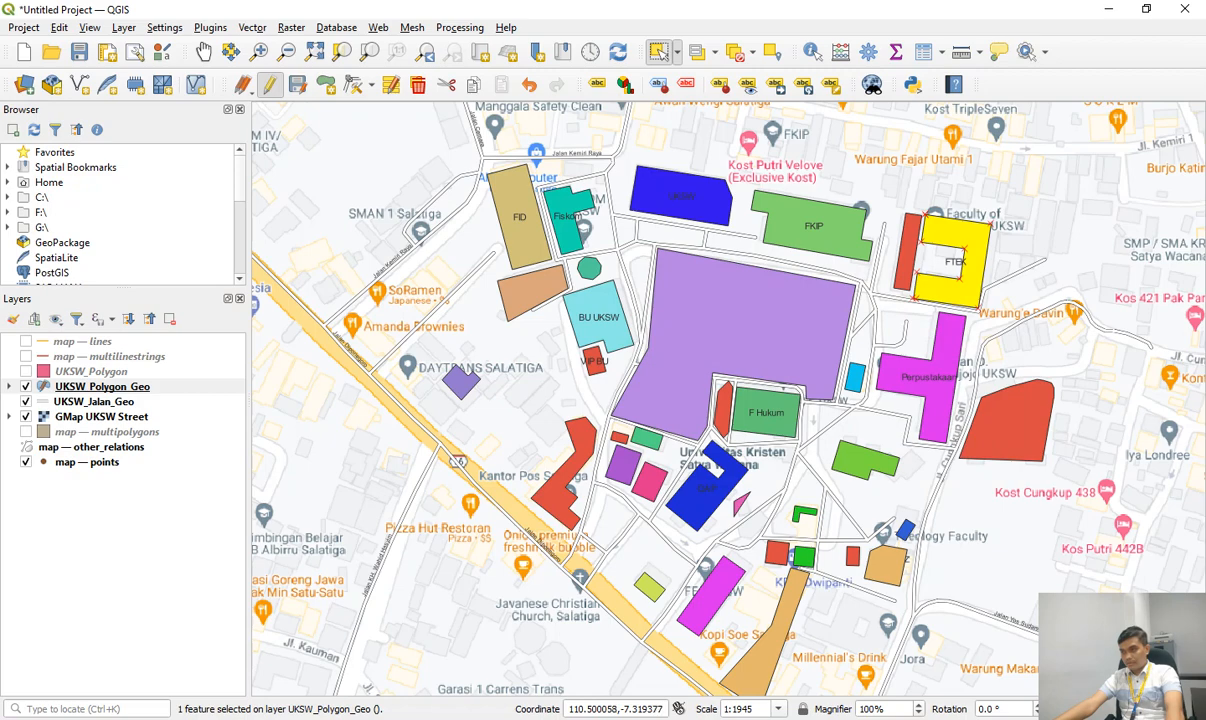
Set Fakultas to FSM for the light green polygon south of the Perpustakaan building.
{"action": "left_click", "coordinate": [865, 460]}
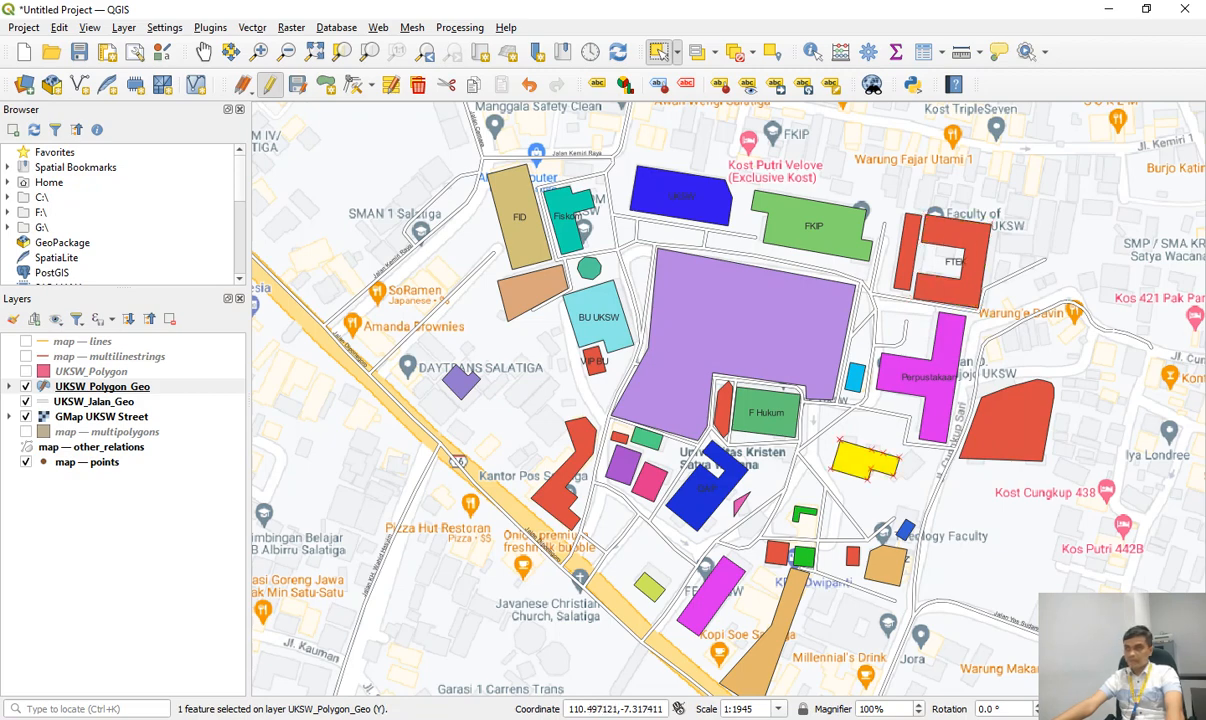
{"action": "key", "text": "Tab"}
{"action": "key", "text": "Tab"}
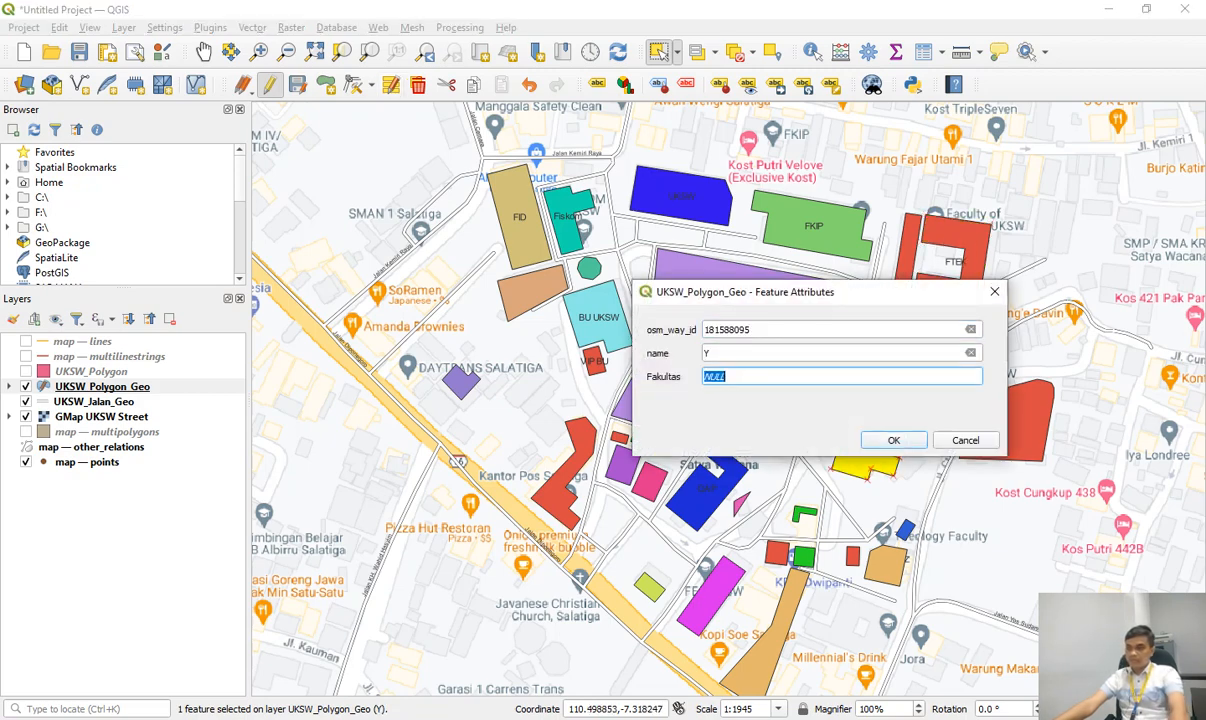
{"action": "type", "text": "FSM"}
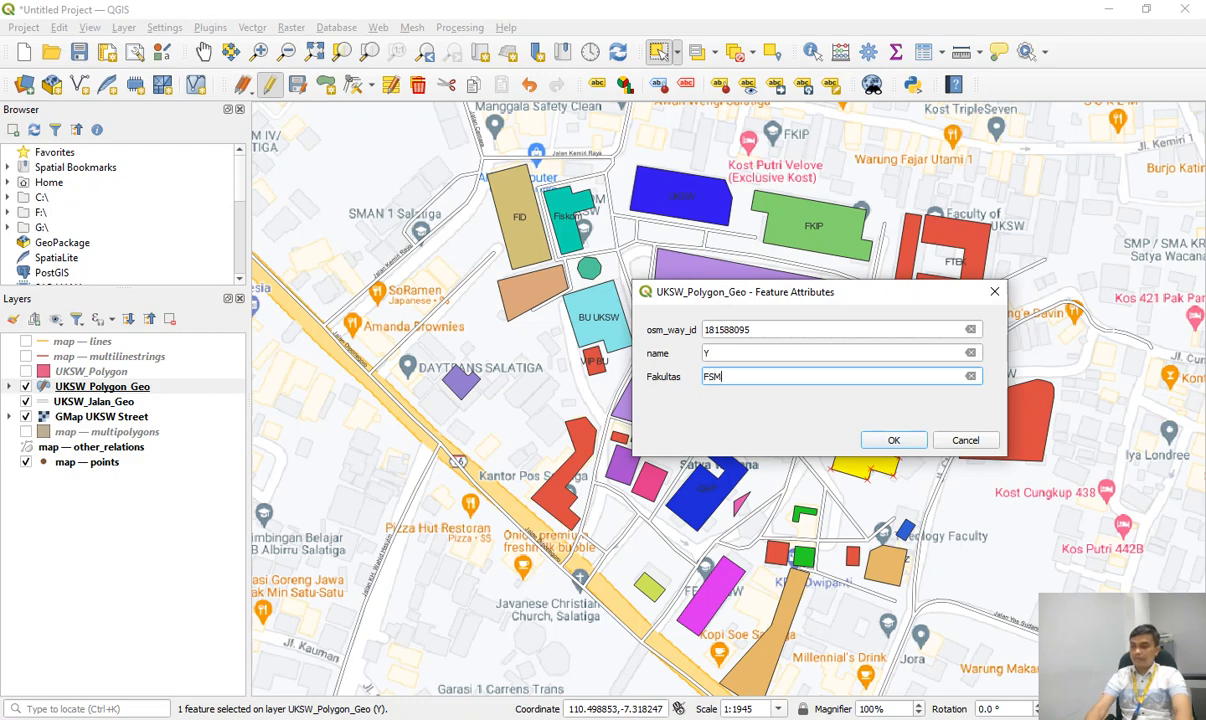
{"action": "key", "text": "Return"}
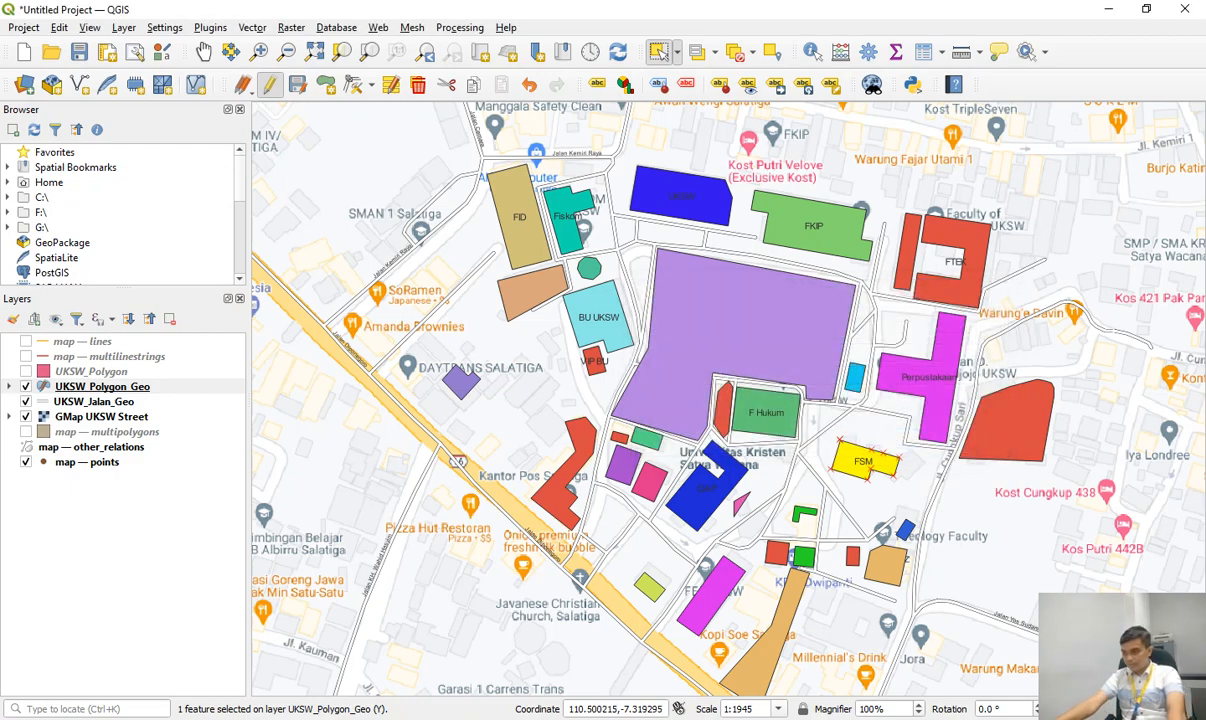
Set Fakultas to F Teologi for the light orange polygon beside the Theology Faculty marker.
{"action": "left_click", "coordinate": [886, 565]}
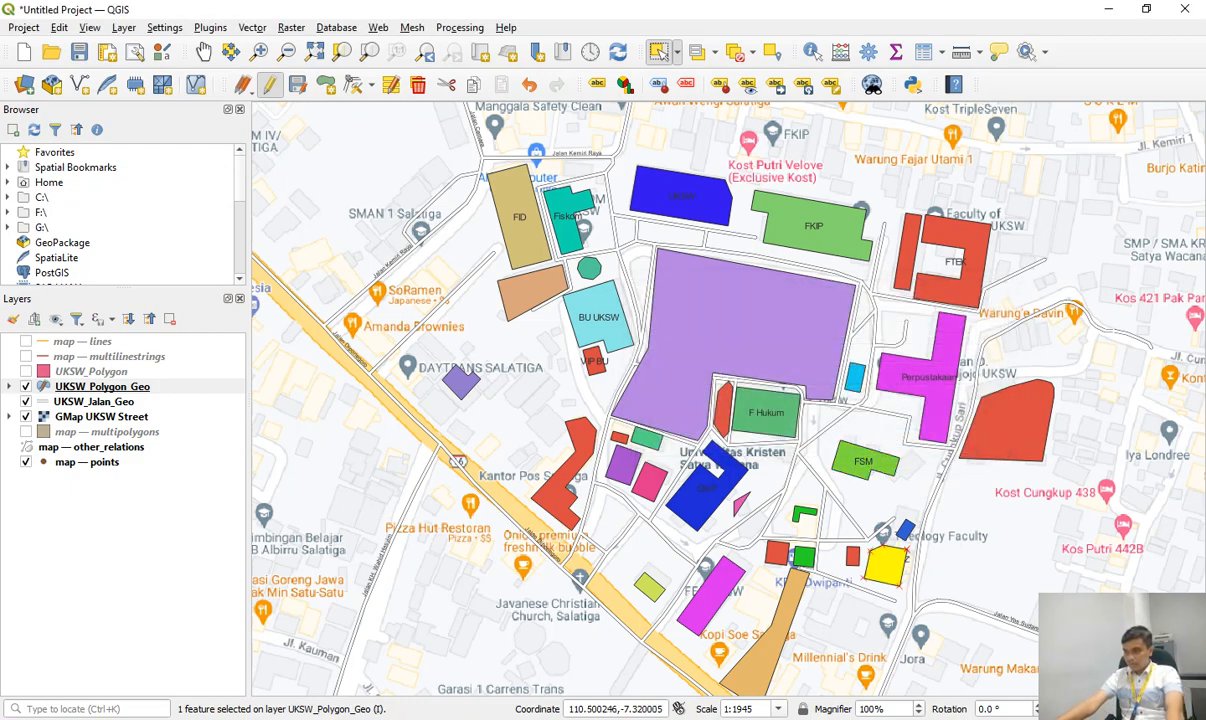
{"action": "left_click", "coordinate": [391, 85]}
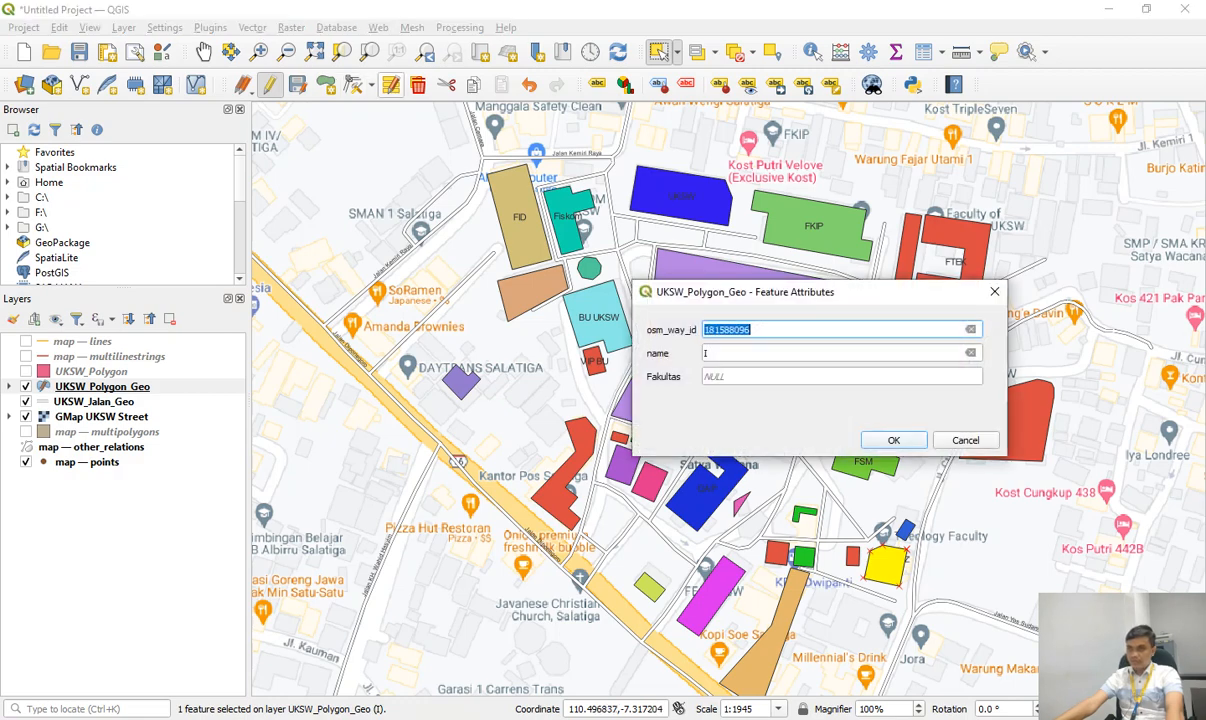
{"action": "key", "text": "Tab"}
{"action": "key", "text": "Tab"}
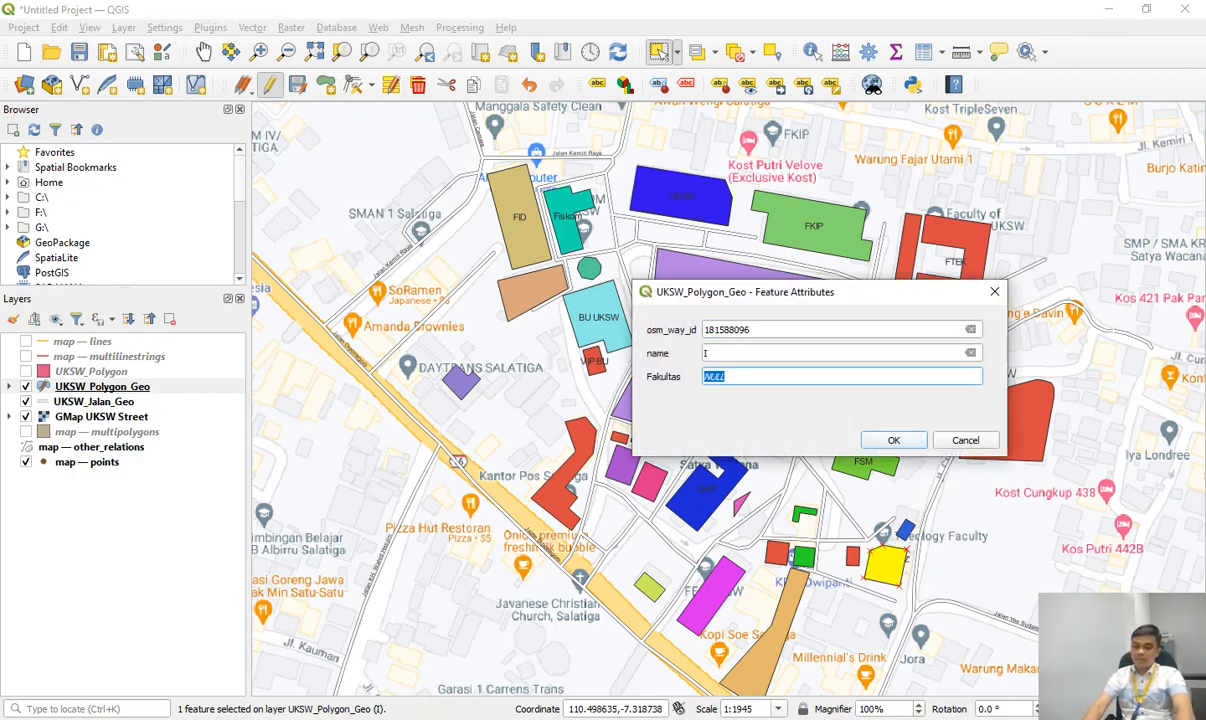
{"action": "type", "text": "F Teologi"}
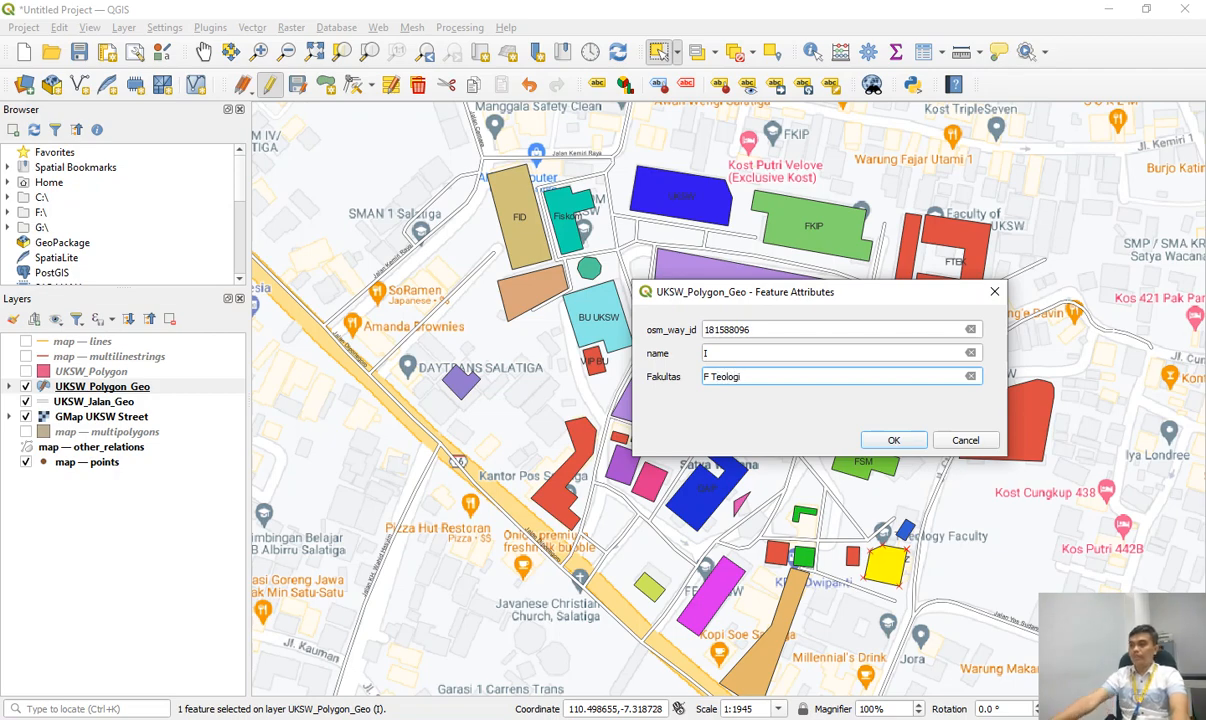
{"action": "key", "text": "Return"}
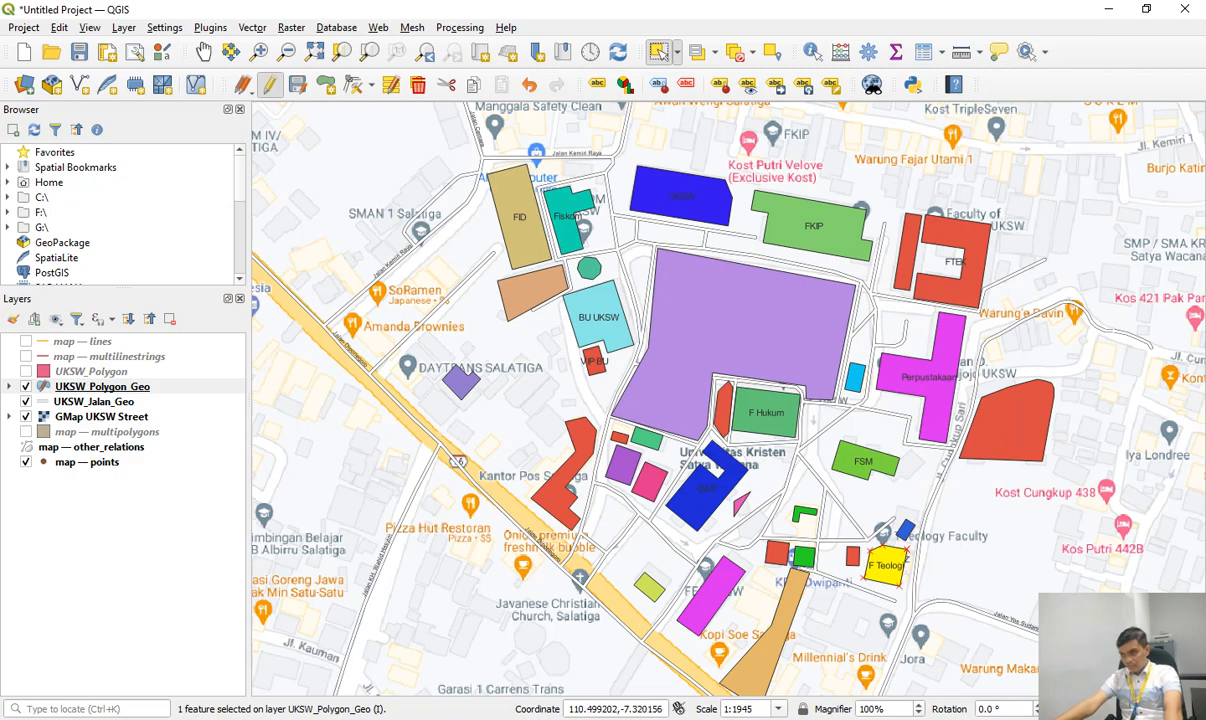
Set Fakultas to FEB for the long magenta polygon near the map's southern edge.
{"action": "left_click", "coordinate": [711, 600]}
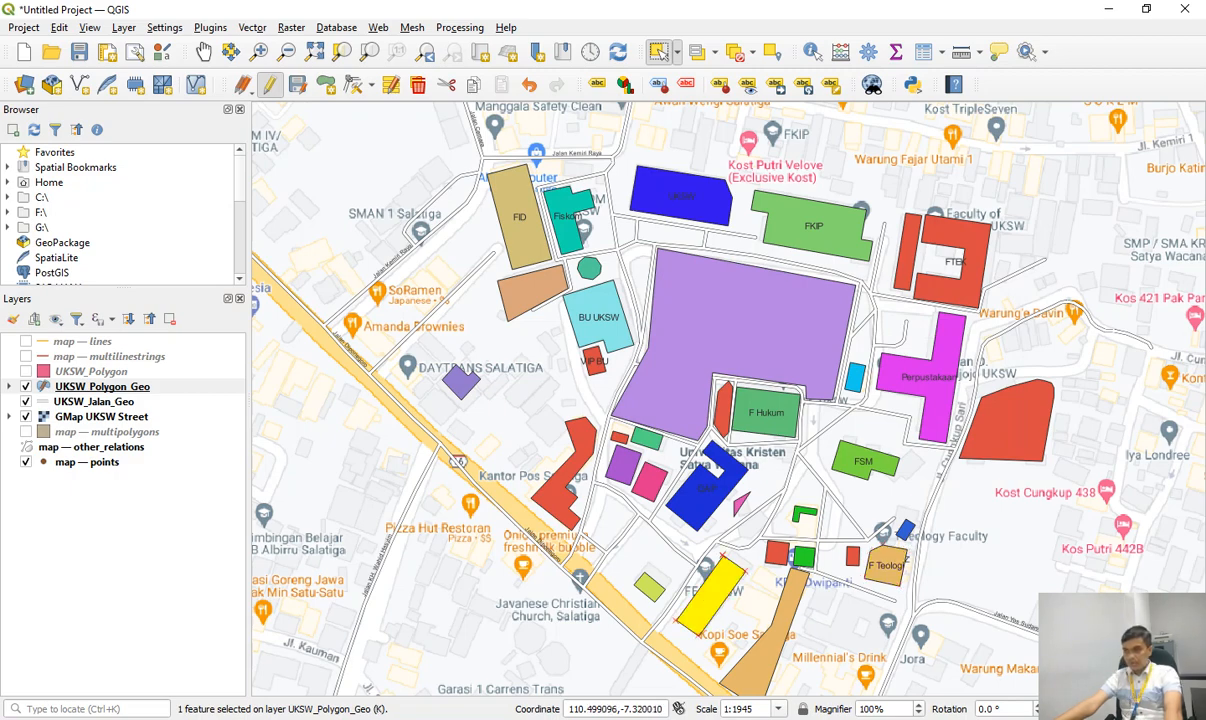
{"action": "left_click", "coordinate": [391, 85]}
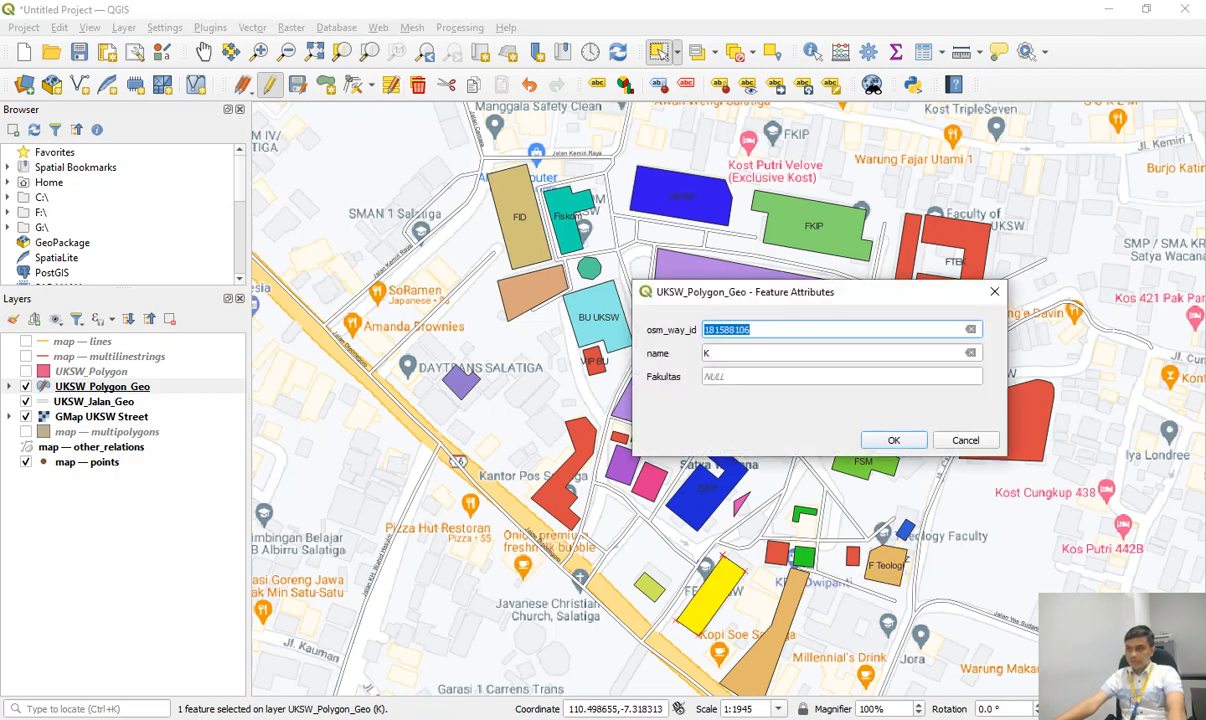
{"action": "key", "text": "Tab"}
{"action": "key", "text": "Tab"}
{"action": "type", "text": "FE"}
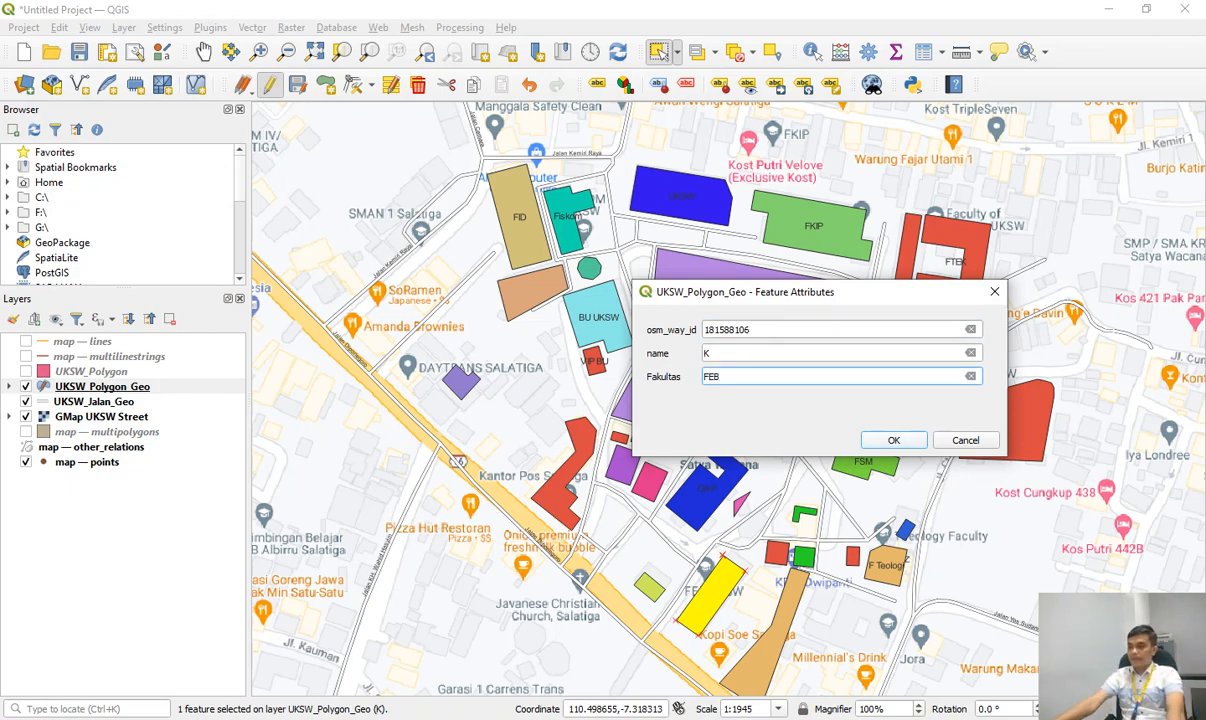
{"action": "key", "text": "Return"}
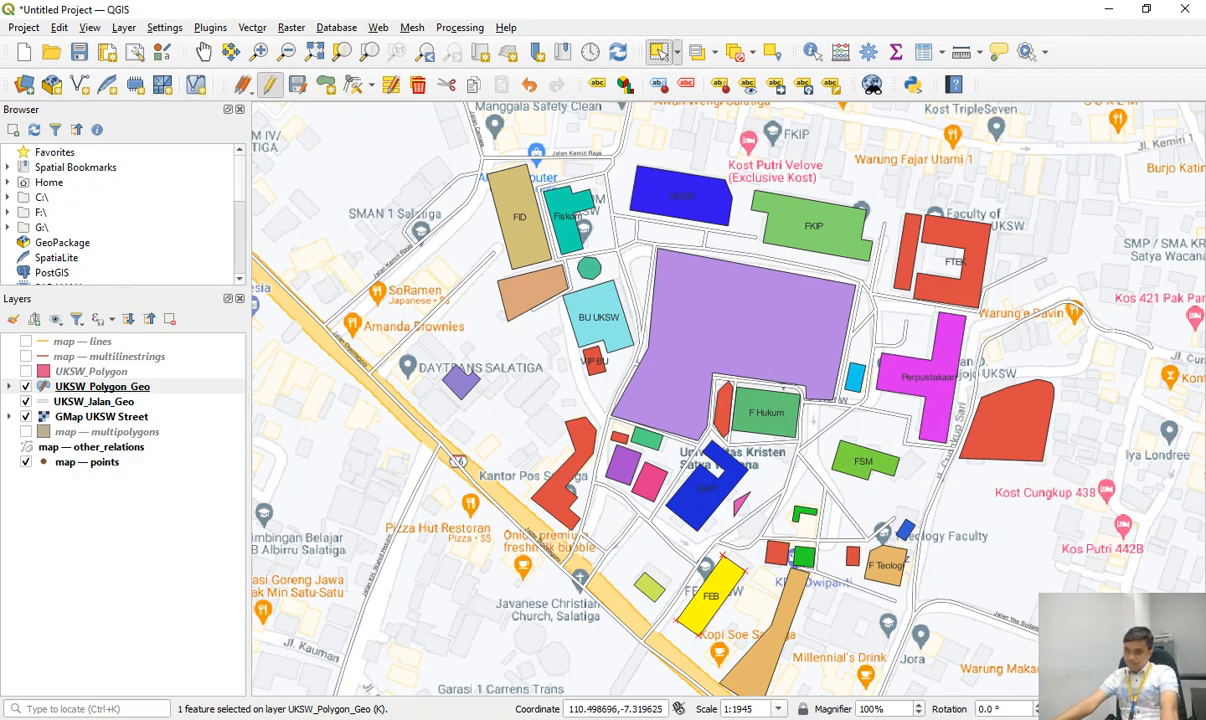
Set Fakultas to BKHI/SWCA for the small pink polygon just west of the large blue building.
{"action": "left_click", "coordinate": [650, 482]}
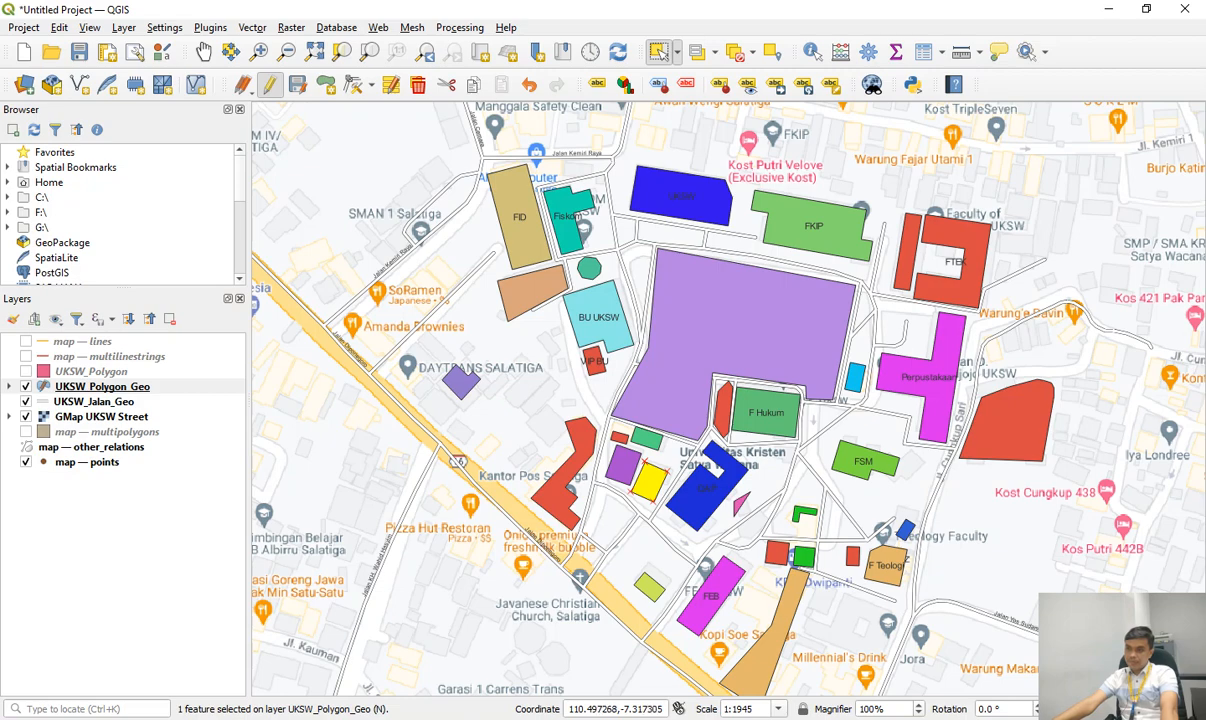
{"action": "left_click", "coordinate": [391, 85]}
{"action": "key", "text": "Tab"}
{"action": "key", "text": "Tab"}
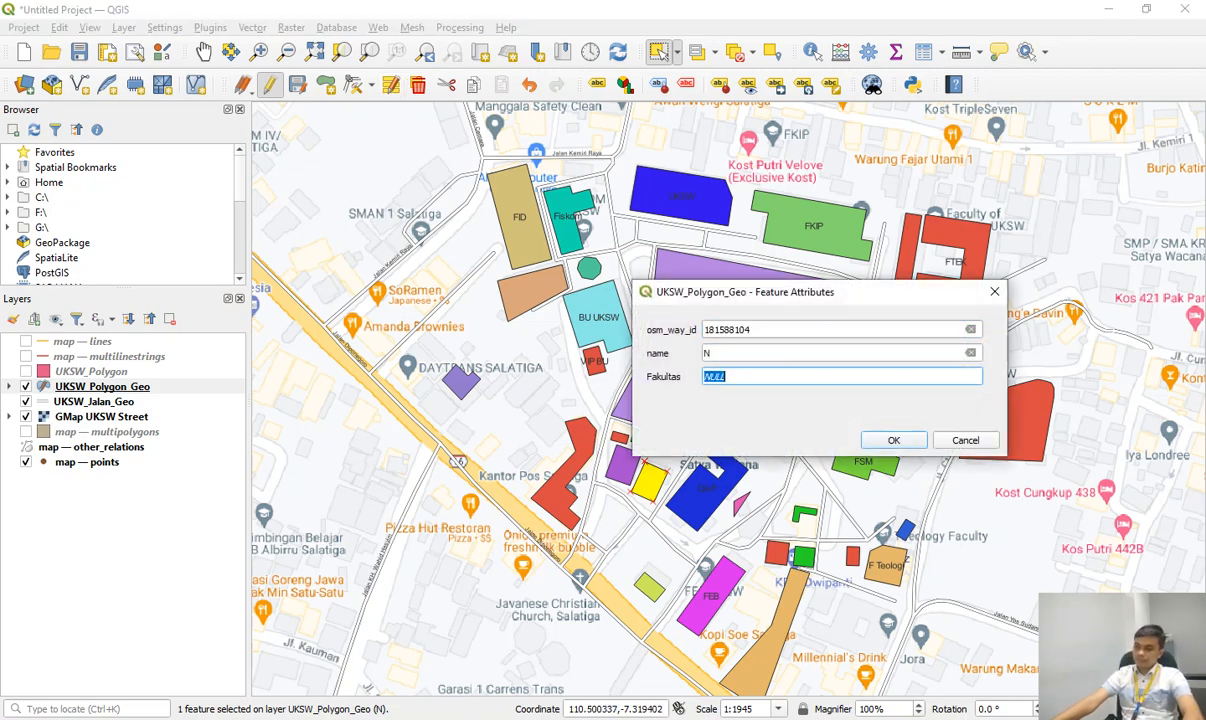
{"action": "type", "text": "BKHI/SWCA"}
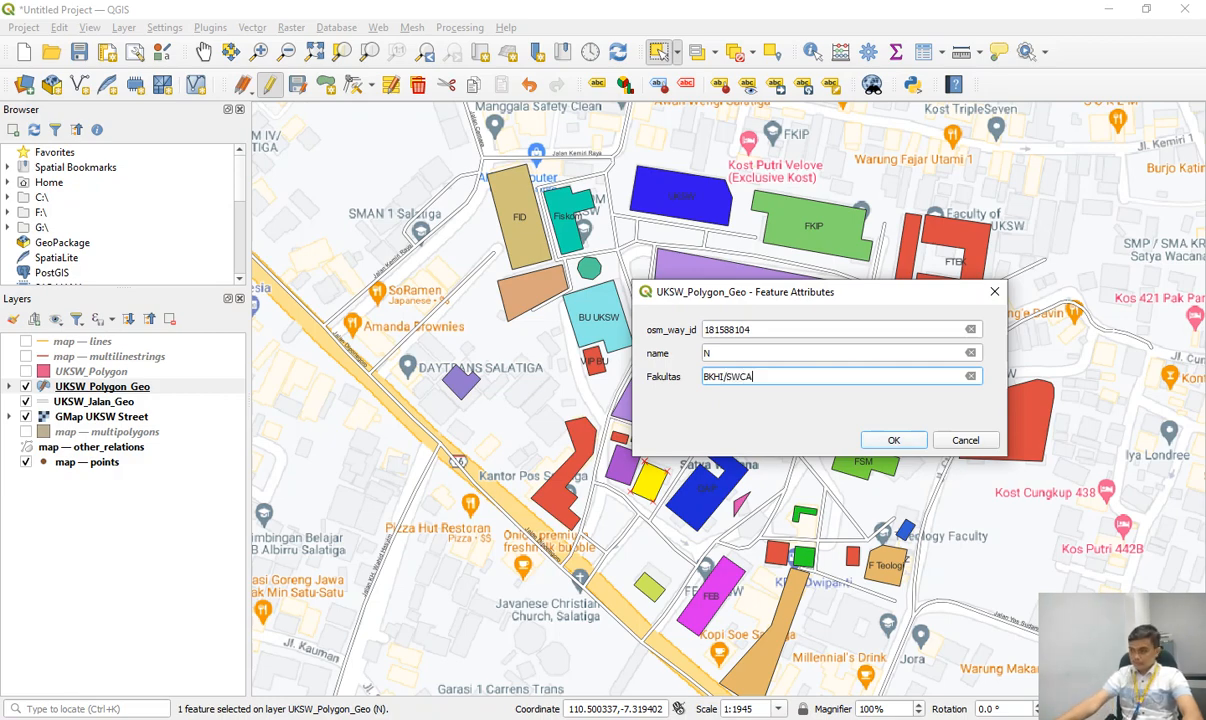
{"action": "key", "text": "Return"}
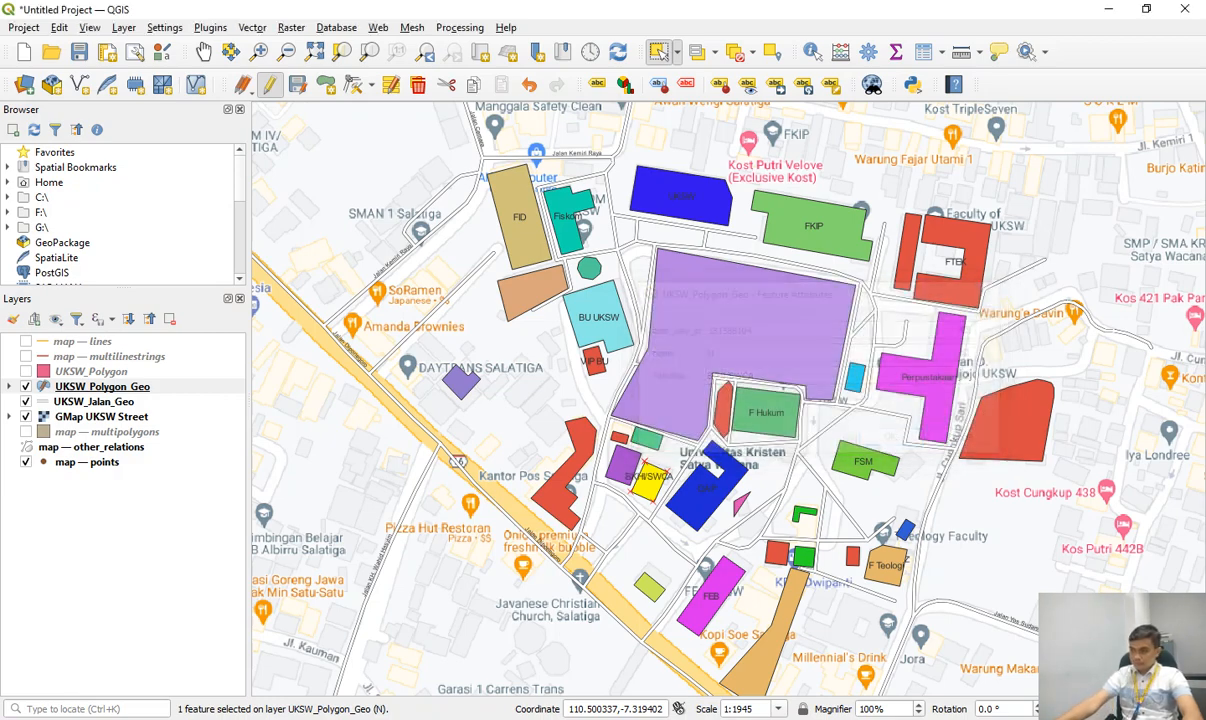
Set Fakultas to LKU for the small purple polygon just west of BKHI/SWCA.
{"action": "left_click", "coordinate": [622, 466]}
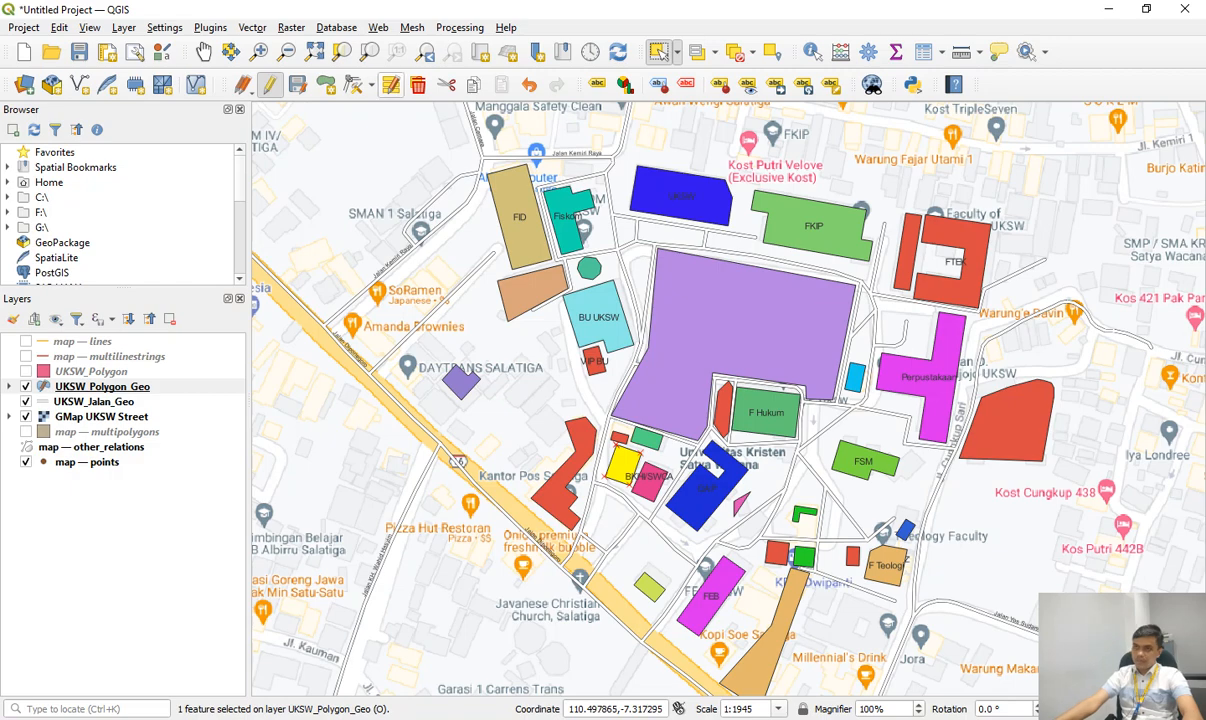
{"action": "left_click", "coordinate": [391, 85]}
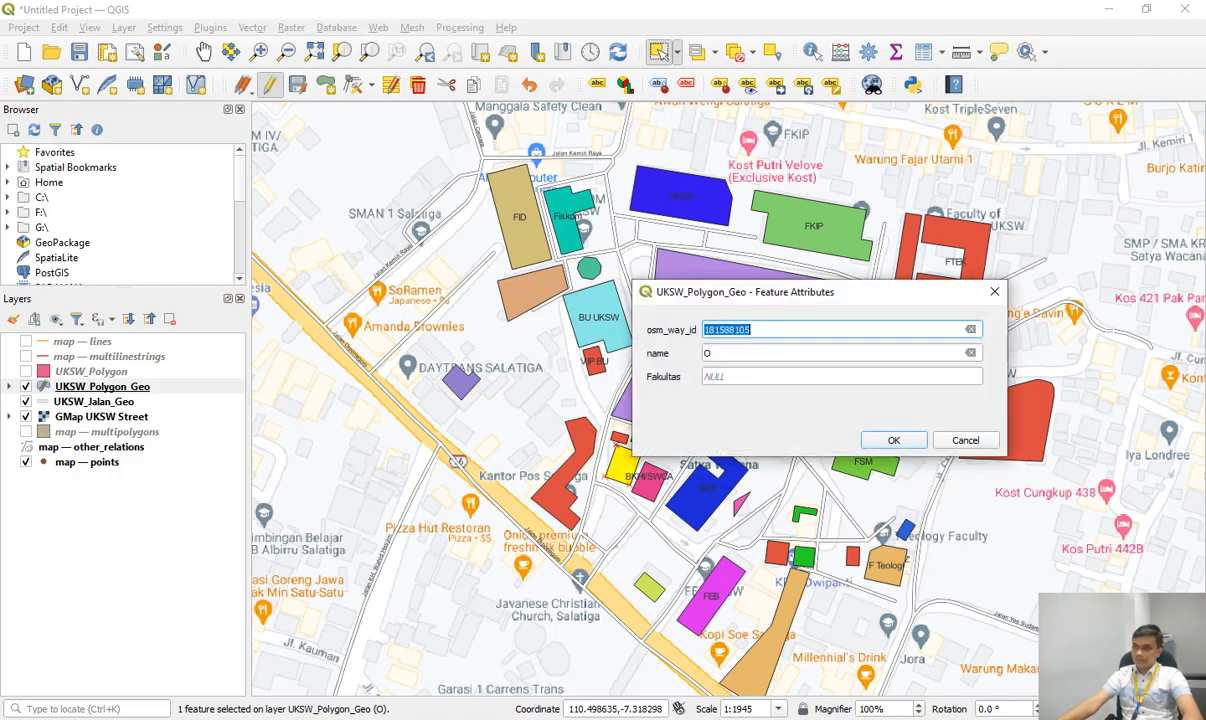
{"action": "key", "text": "Tab"}
{"action": "key", "text": "Tab"}
{"action": "type", "text": "UK"}
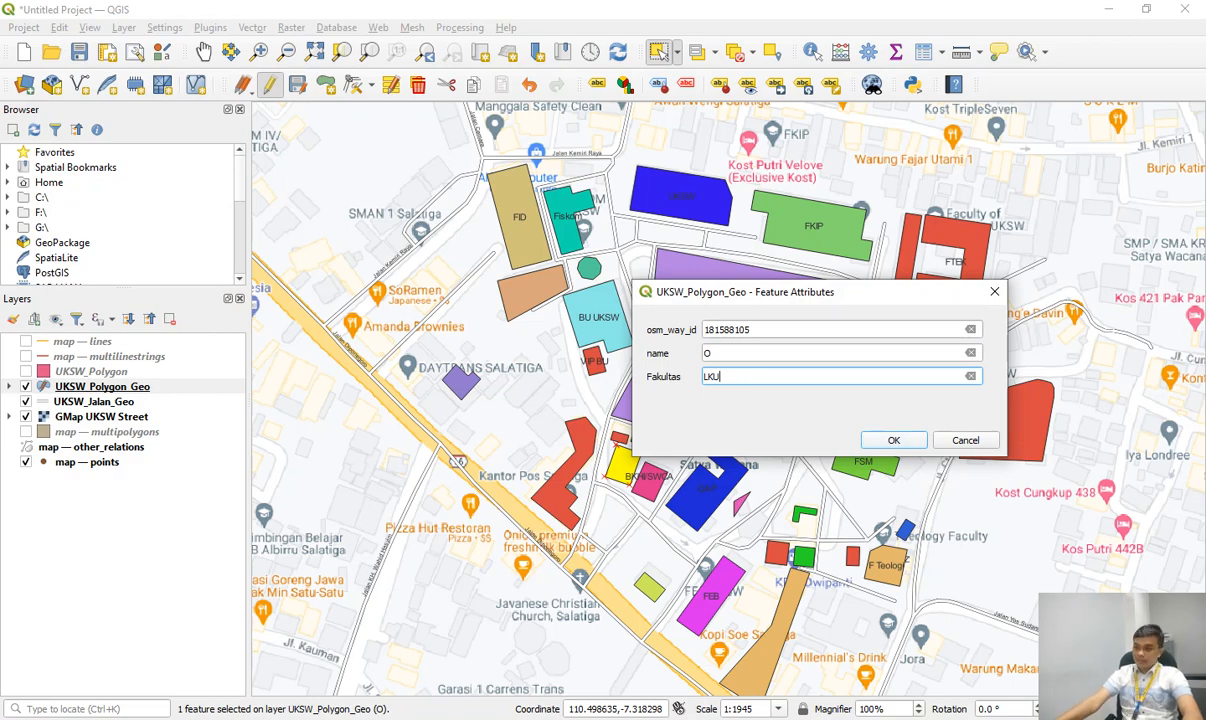
{"action": "key", "text": "Return"}
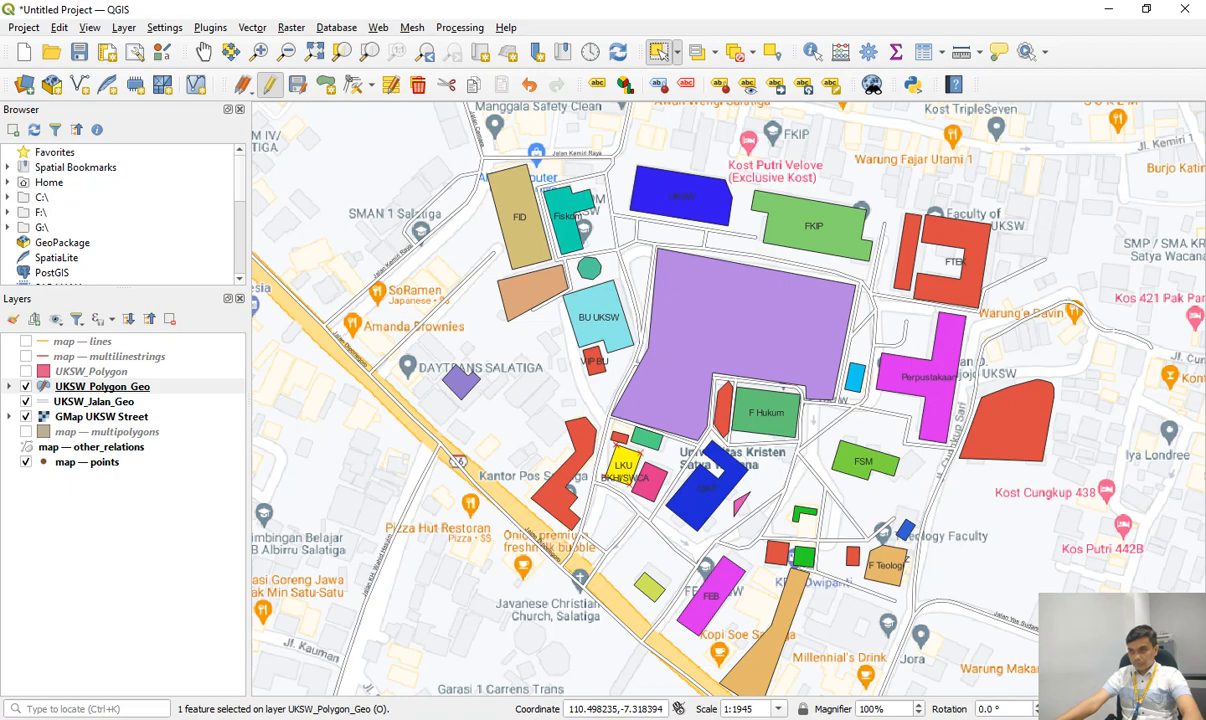
Set Fakultas to F Psikologi for the light brown polygon just south of FID.
{"action": "left_click", "coordinate": [534, 292]}
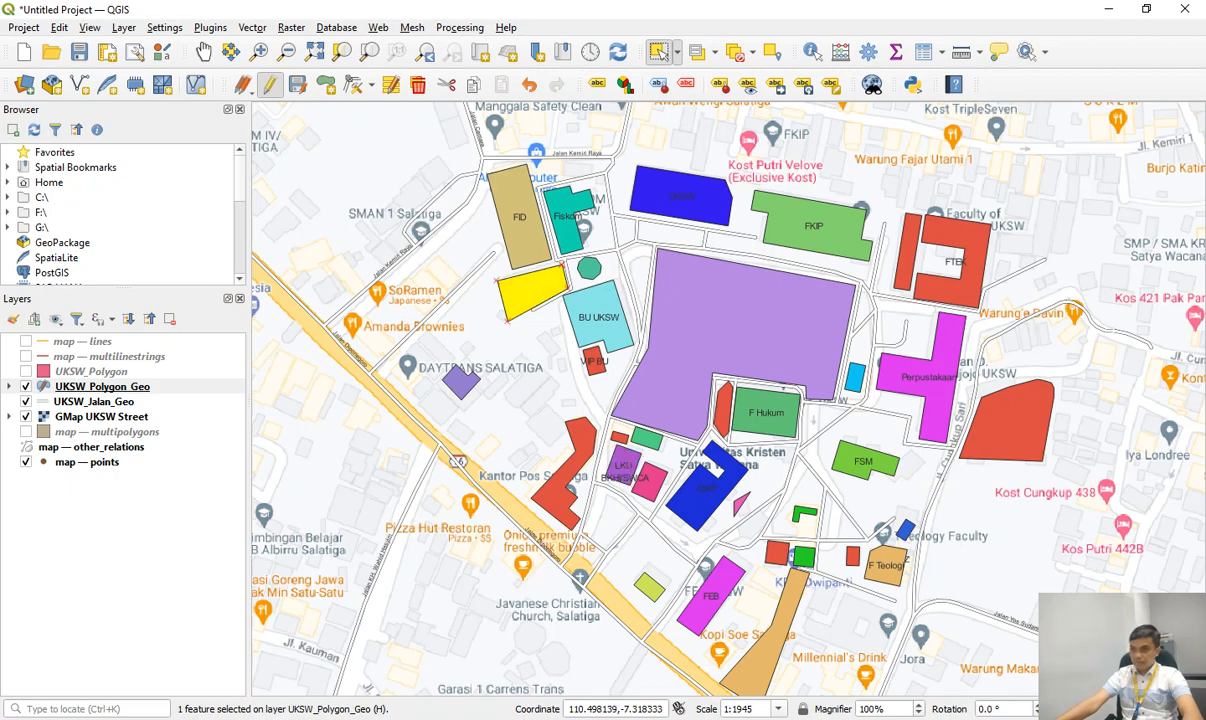
{"action": "left_click", "coordinate": [391, 85]}
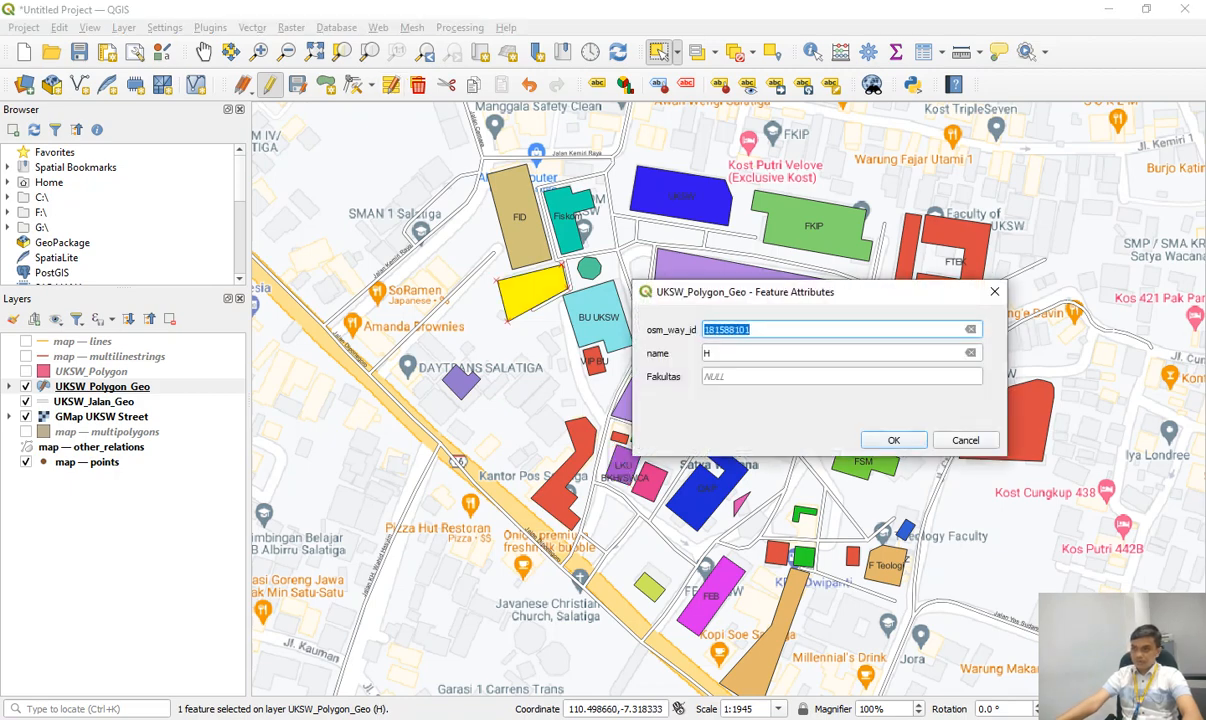
{"action": "key", "text": "Tab"}
{"action": "key", "text": "Tab"}
{"action": "type", "text": "F"}
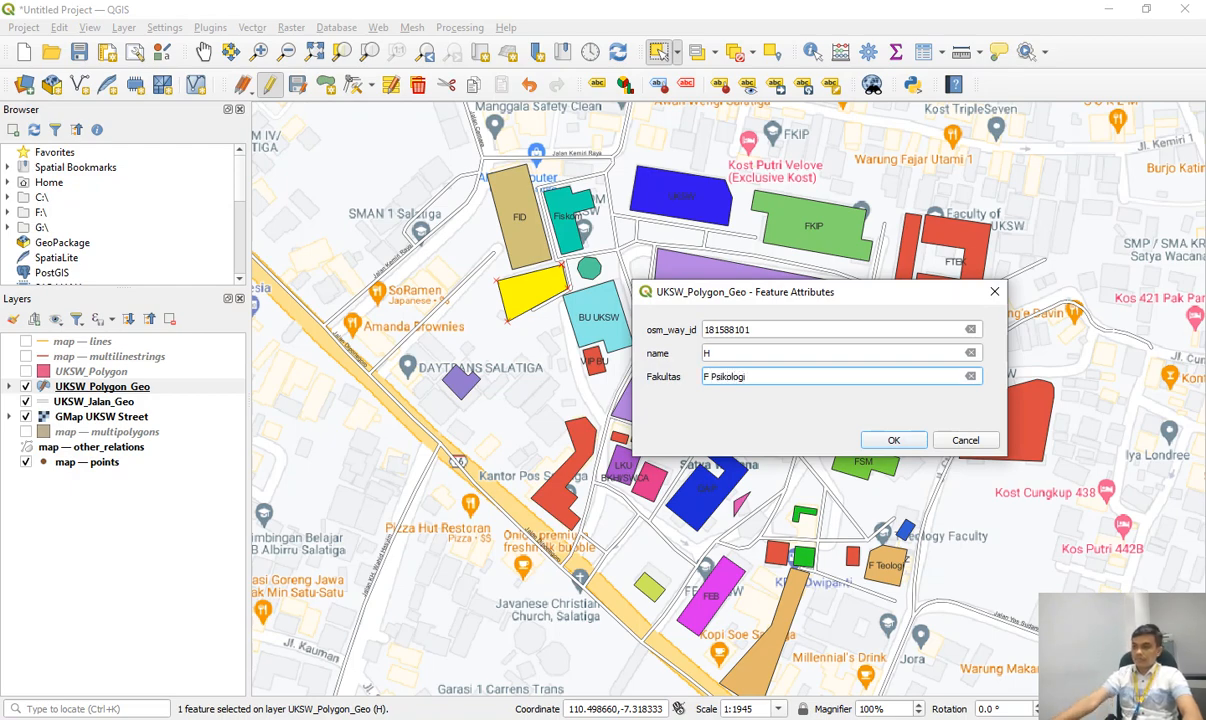
{"action": "key", "text": "Return"}
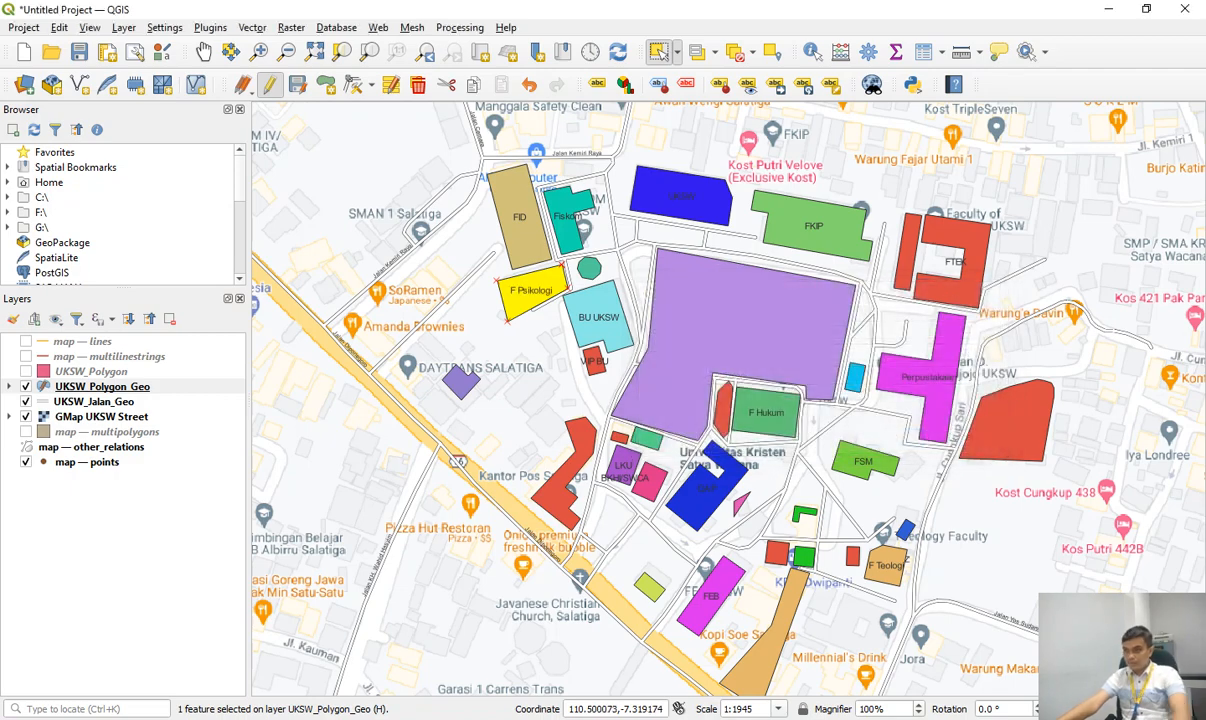
Set Fakultas to Lapangan Bola dan Basket for the large purple Taman UKSW polygon and clear the selection.
{"action": "left_click", "coordinate": [708, 333]}
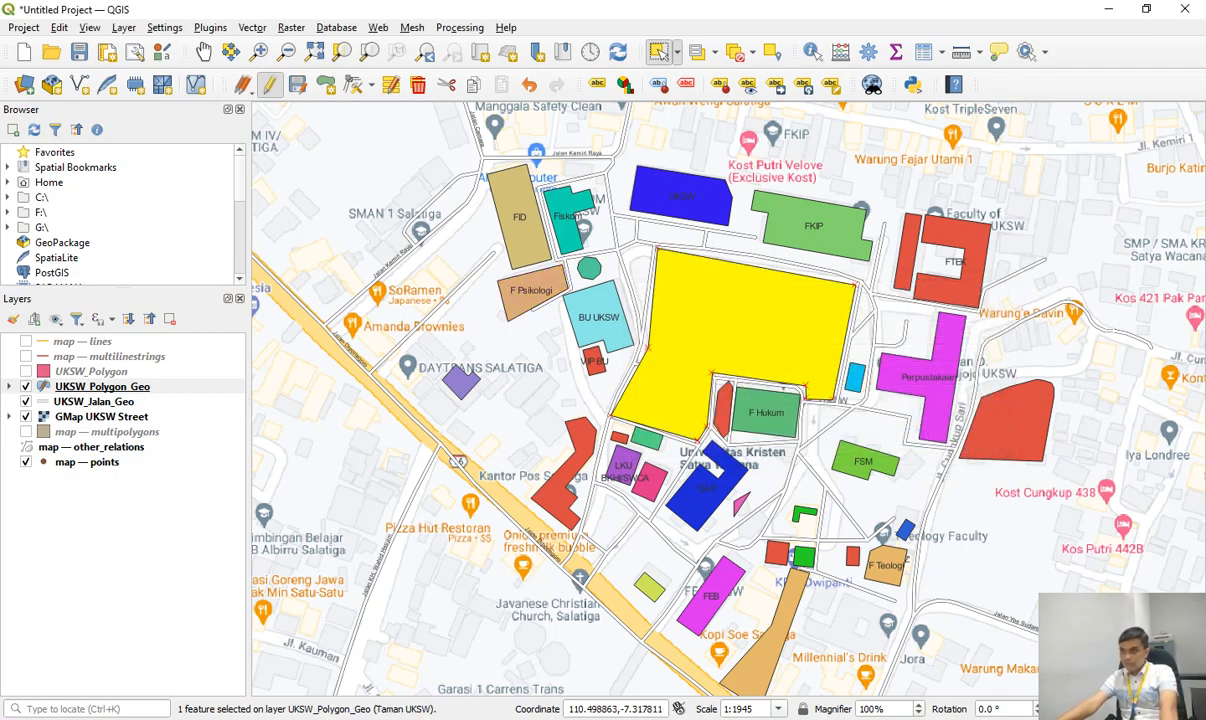
{"action": "left_click", "coordinate": [368, 84]}
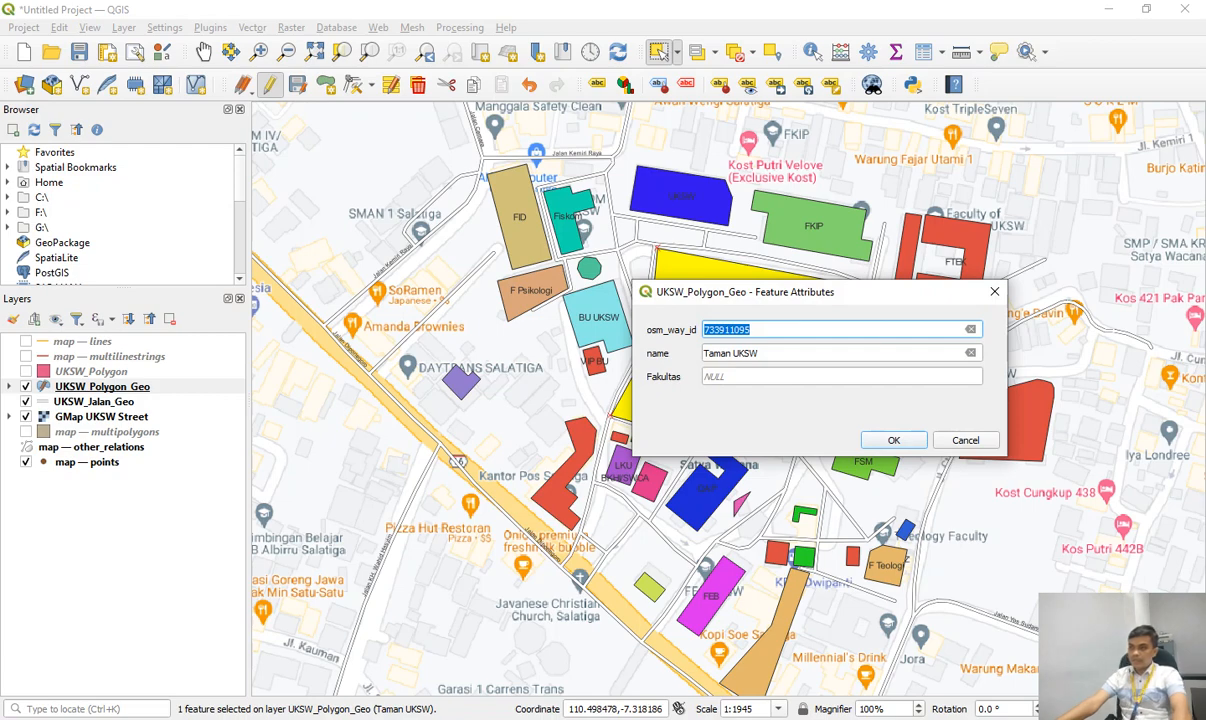
{"action": "key", "text": "Tab"}
{"action": "key", "text": "Tab"}
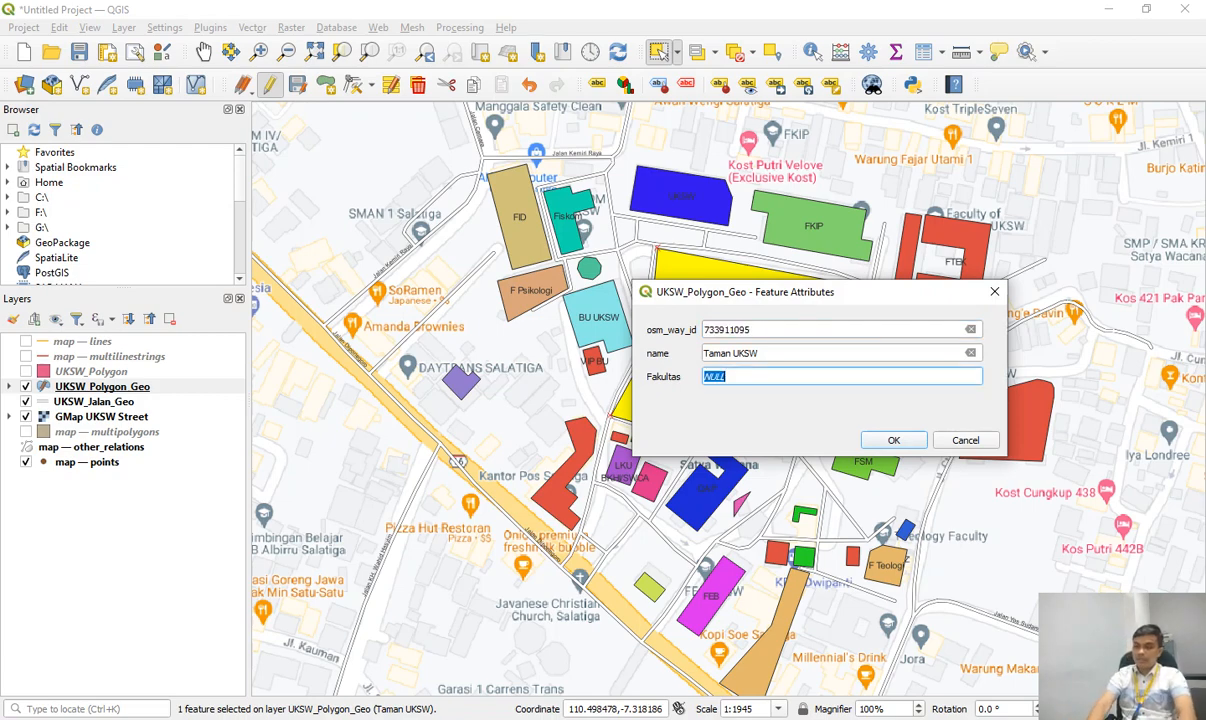
{"action": "type", "text": "Lapangan Bola dan Basket"}
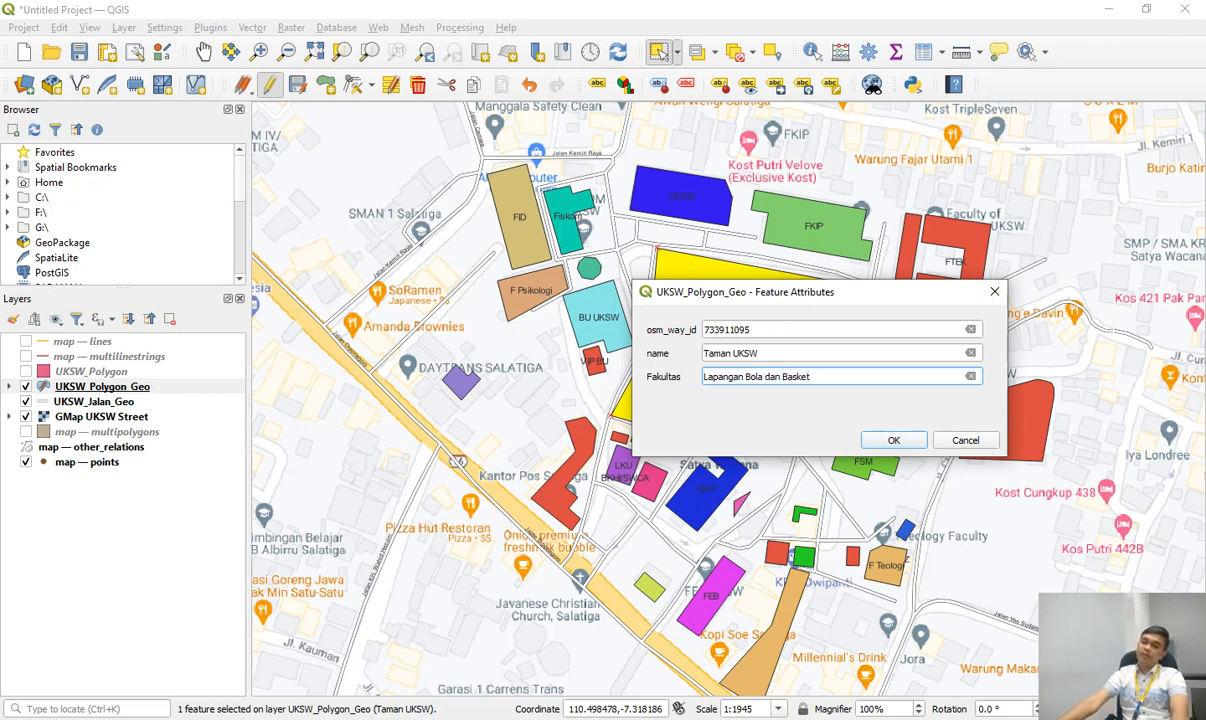
{"action": "key", "text": "Return"}
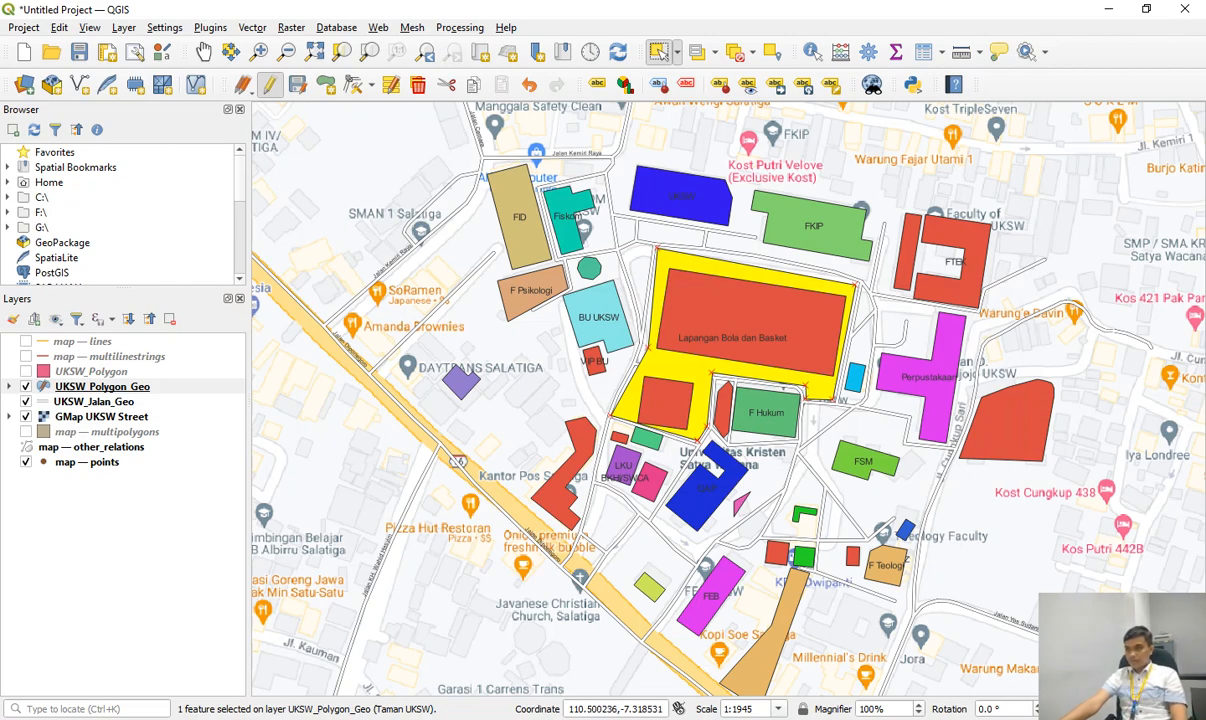
{"action": "left_click", "coordinate": [822, 432]}
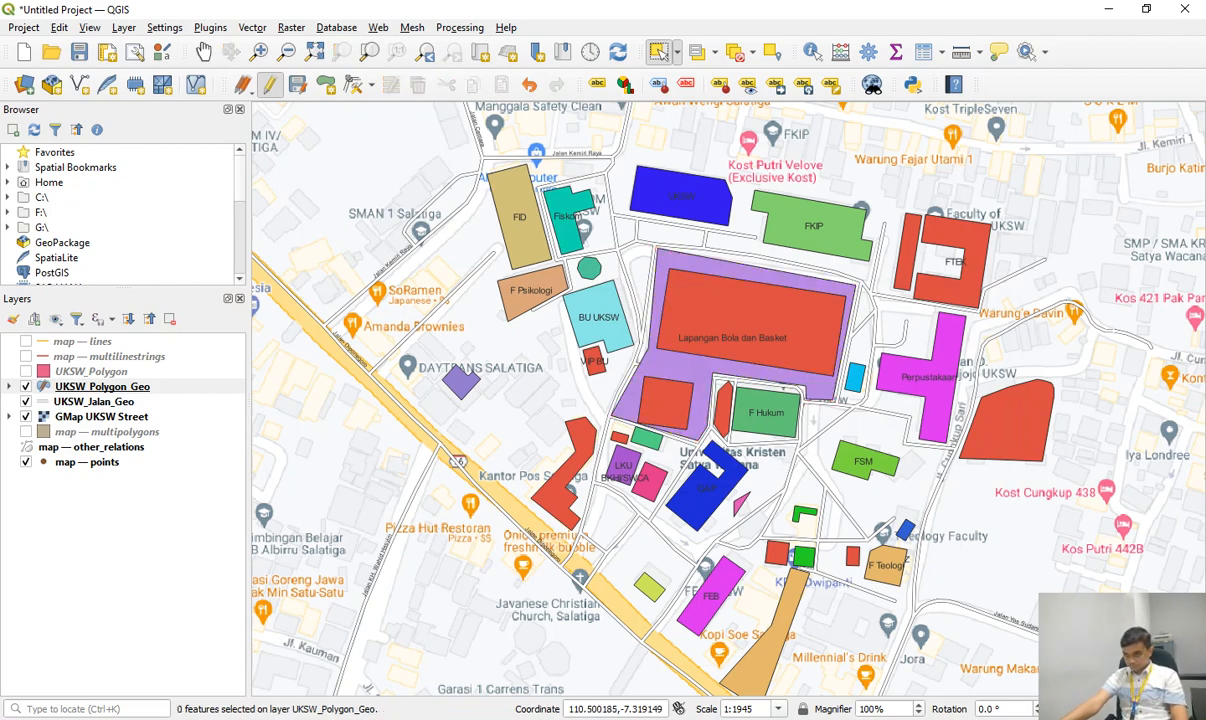
Set Fakultas to Plaza Satya Wacana for the angular red polygon west of LKU.
{"action": "left_click", "coordinate": [568, 478]}
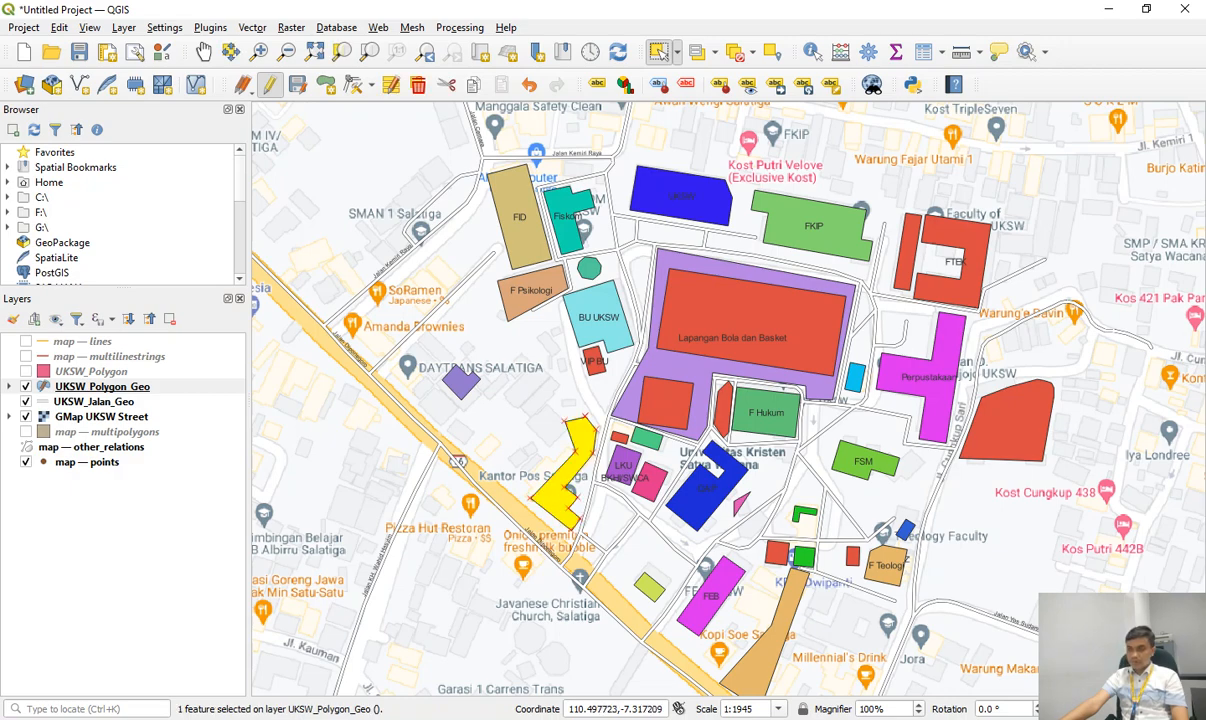
{"action": "left_click", "coordinate": [391, 85]}
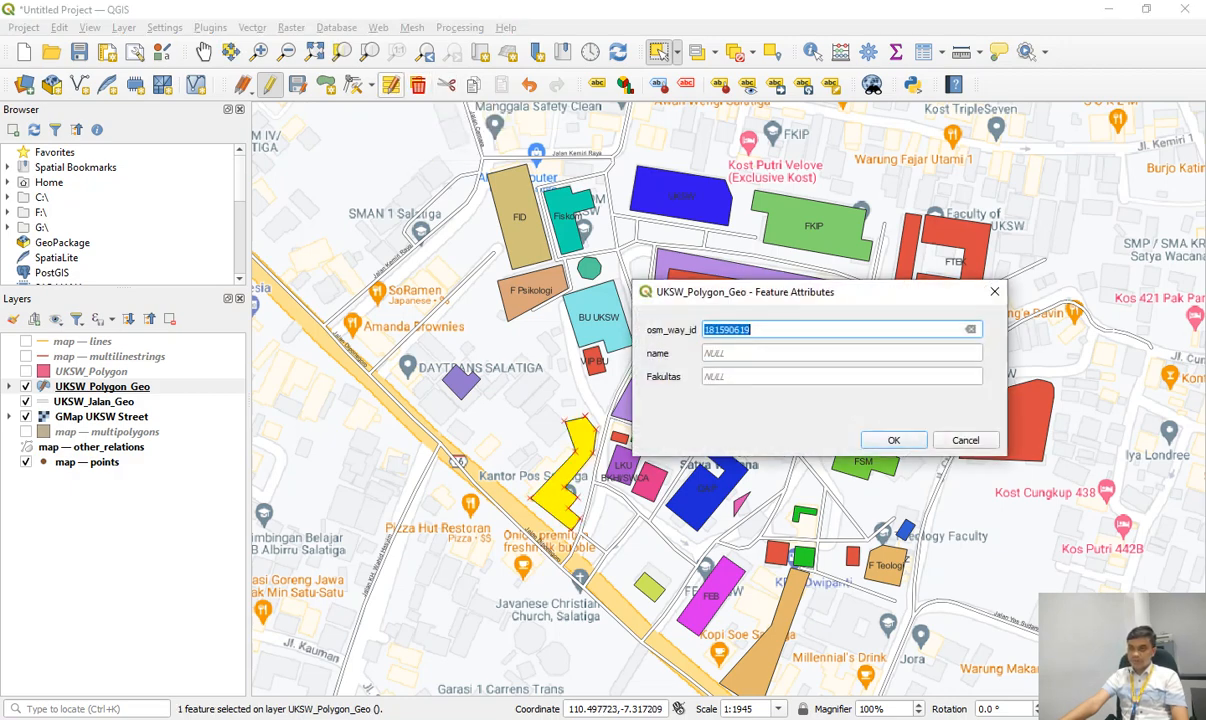
{"action": "key", "text": "Tab"}
{"action": "key", "text": "Tab"}
{"action": "type", "text": "P"}
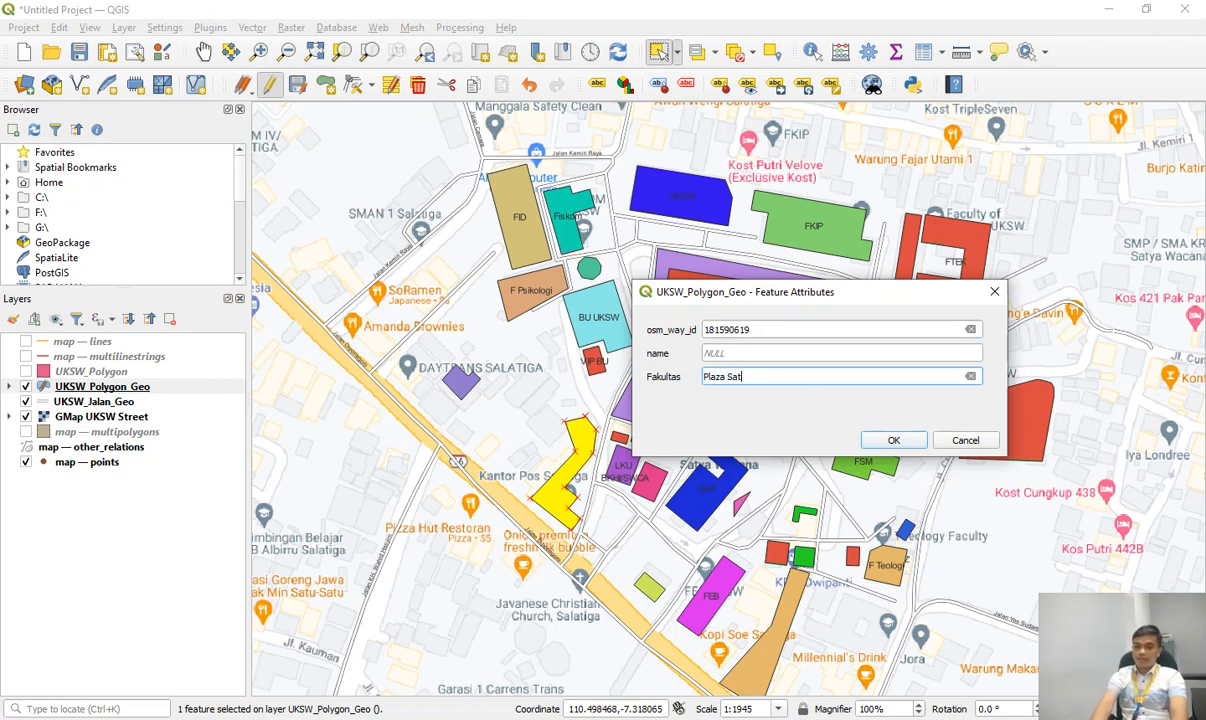
{"action": "type", "text": "laza Satya Wacana"}
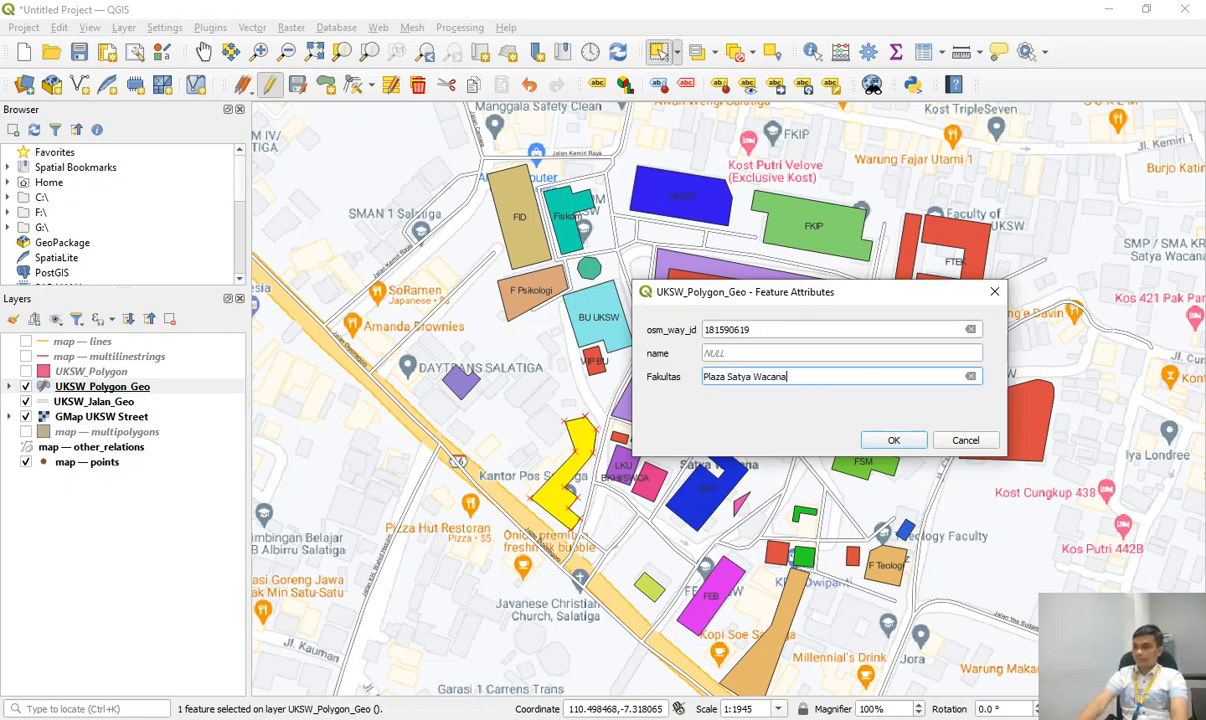
{"action": "key", "text": "Return"}
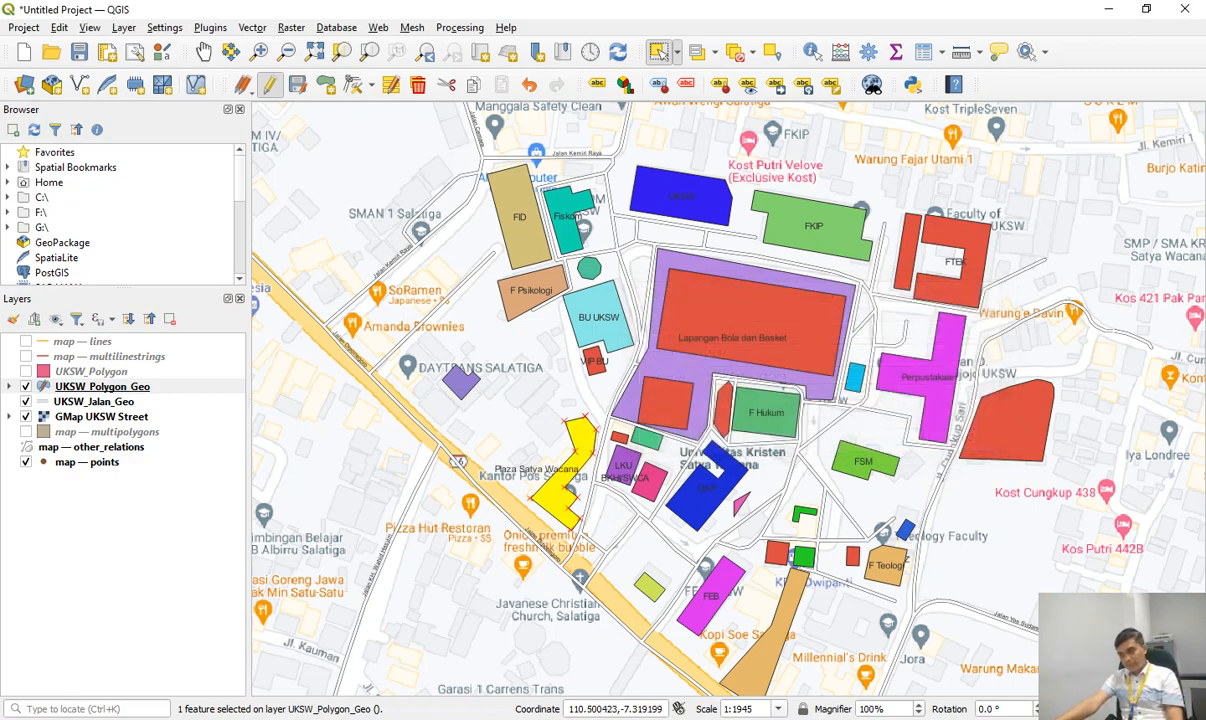
Set Fakultas to Rumah Noto for the small lime polygon west of FEB, and save the UKSW_Polygon_Geo layer edits.
{"action": "left_click", "coordinate": [648, 585]}
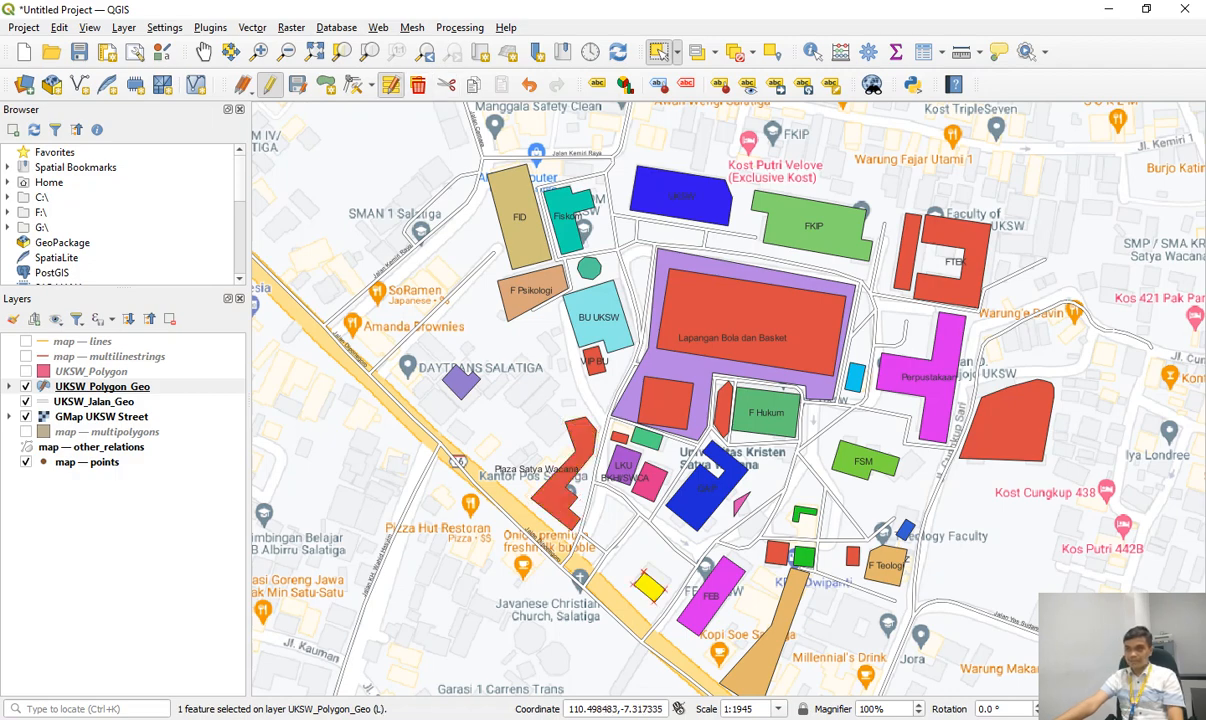
{"action": "left_click", "coordinate": [391, 85]}
{"action": "key", "text": "Tab"}
{"action": "key", "text": "Tab"}
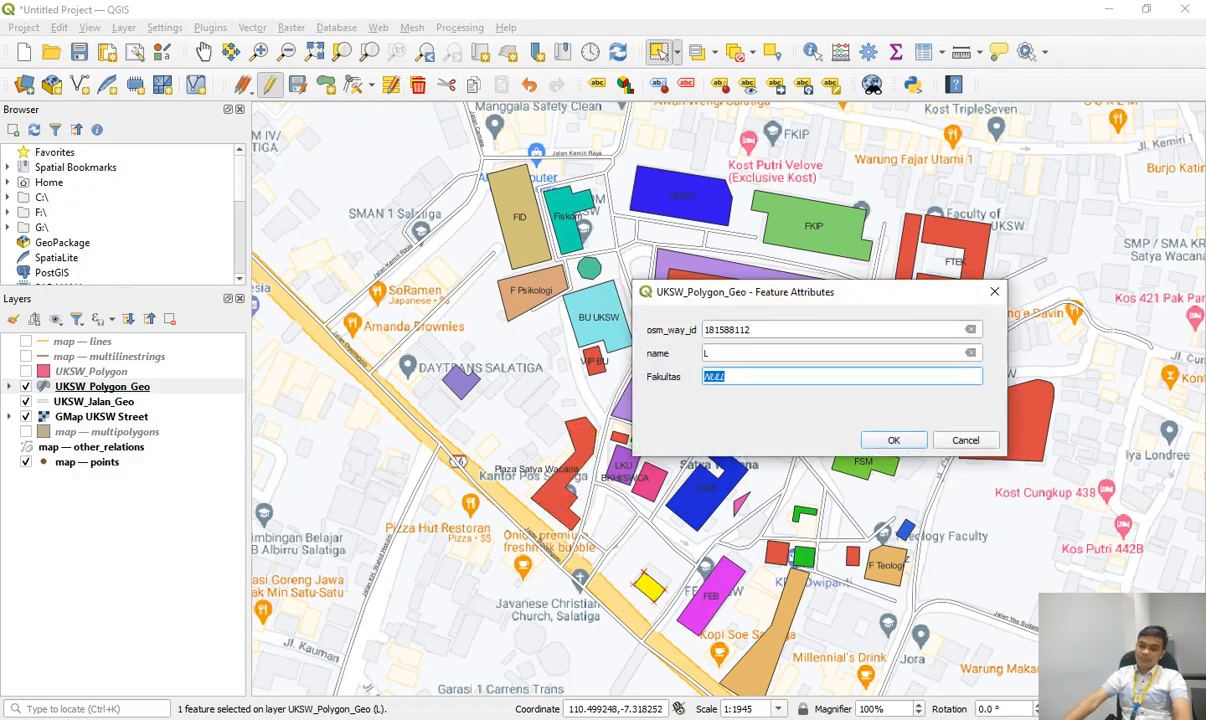
{"action": "type", "text": "Rumah Noto"}
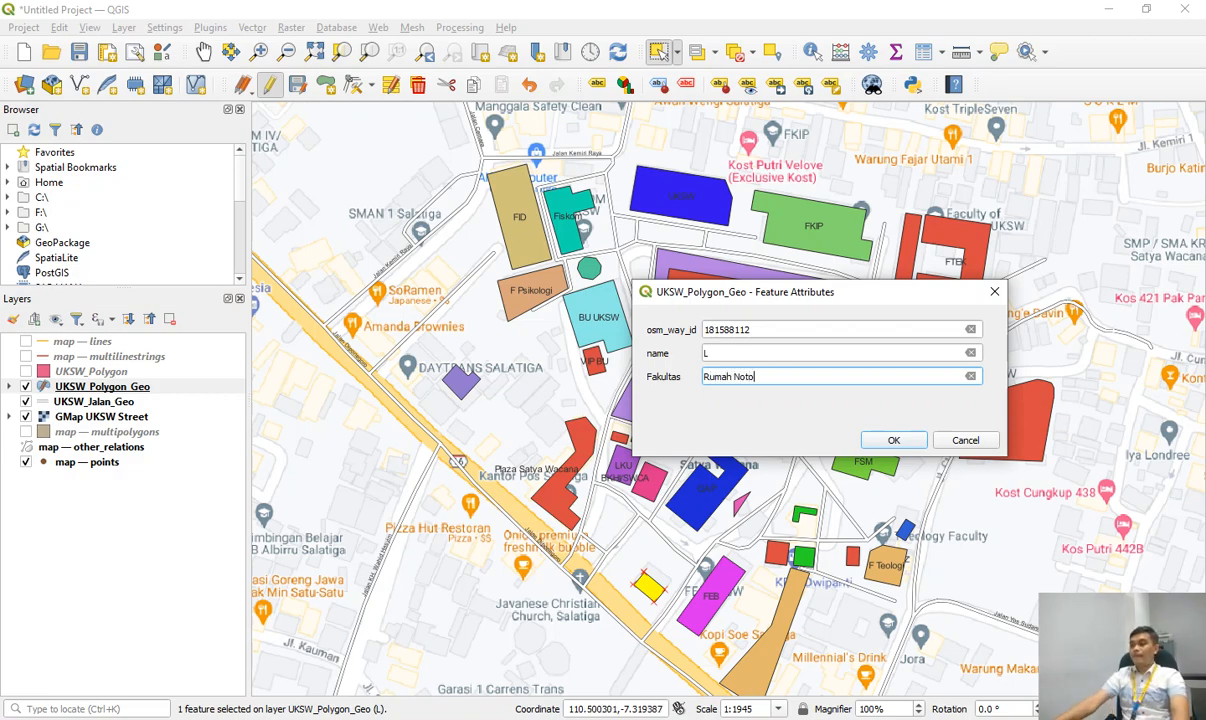
{"action": "key", "text": "Return"}
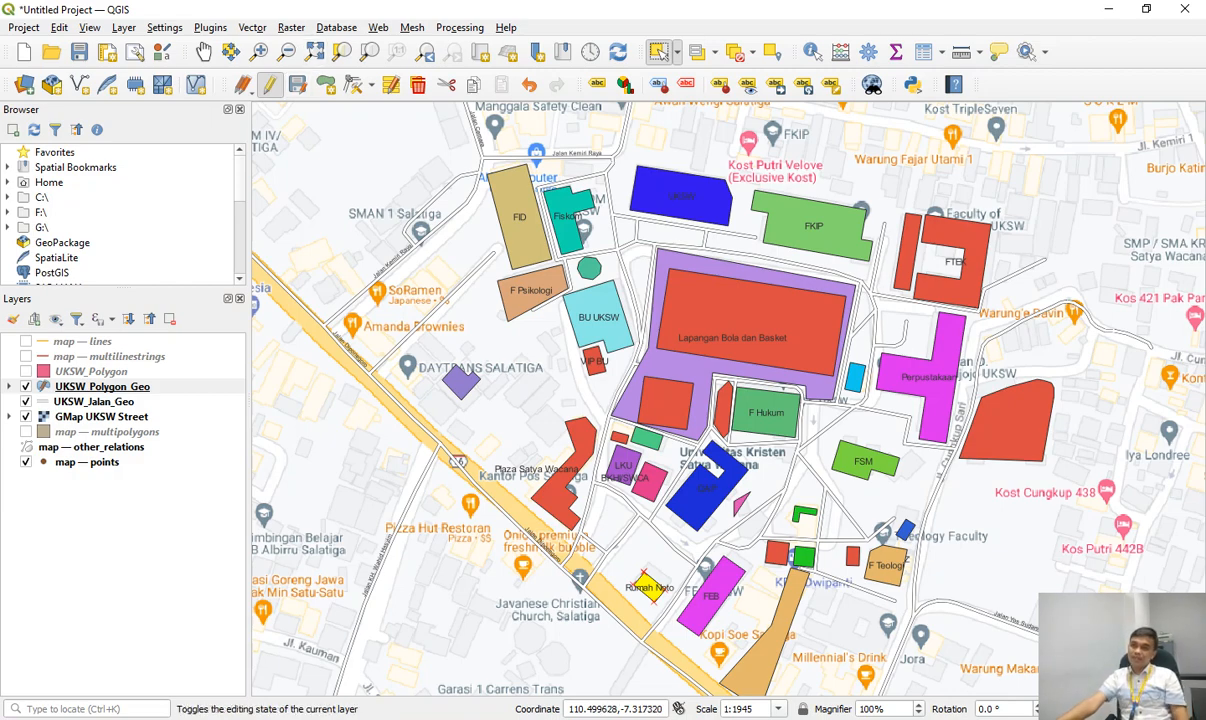
{"action": "left_click", "coordinate": [270, 84]}
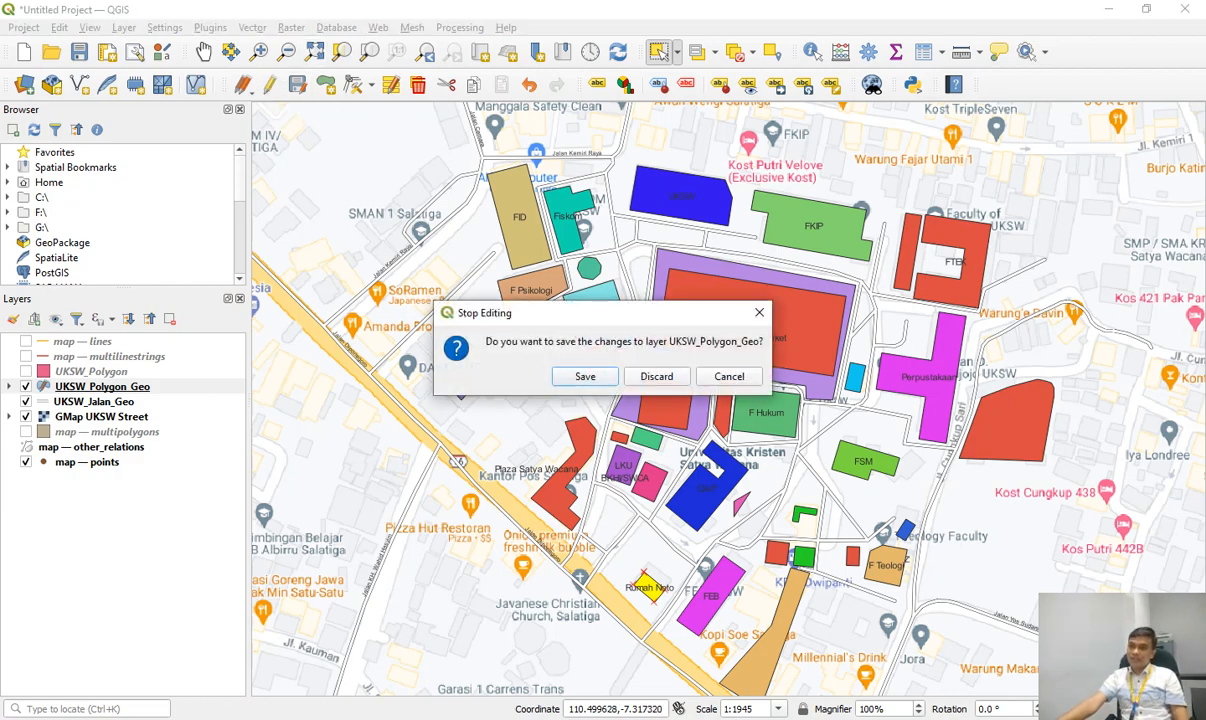
{"action": "left_click", "coordinate": [585, 377]}
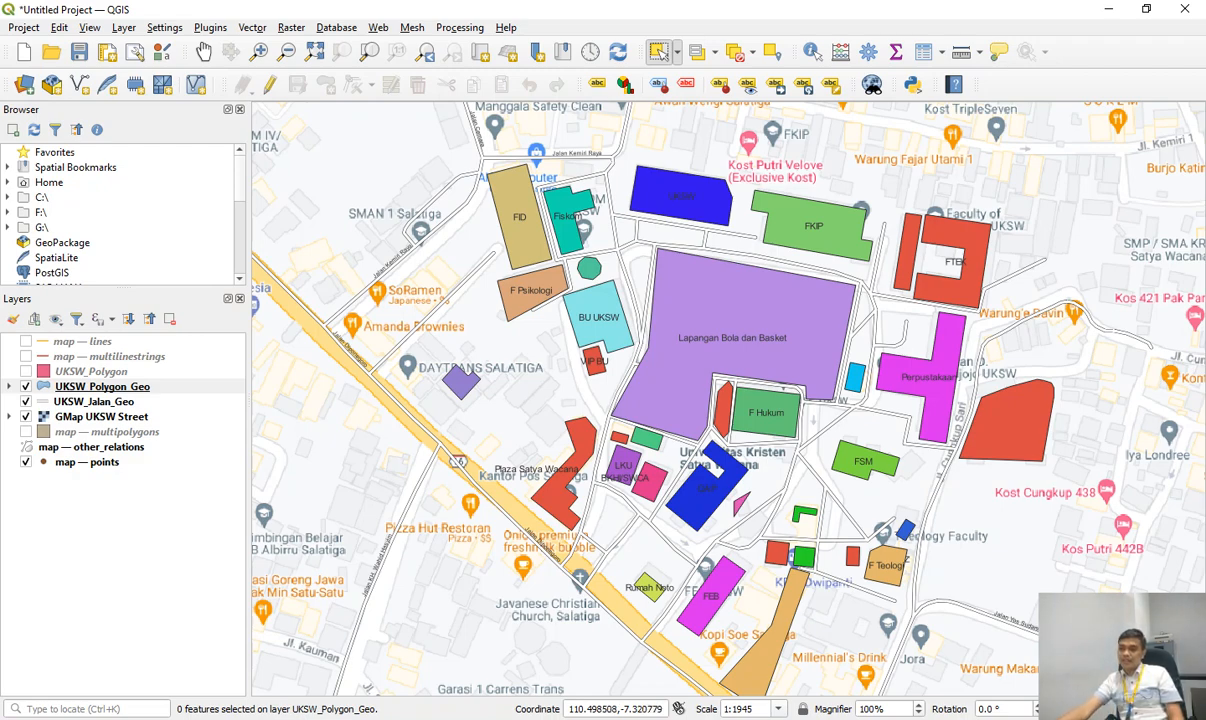
Switch to the PowerPoint presentation and review the nine topics on the Course slide.
{"action": "key", "text": "alt+Tab"}
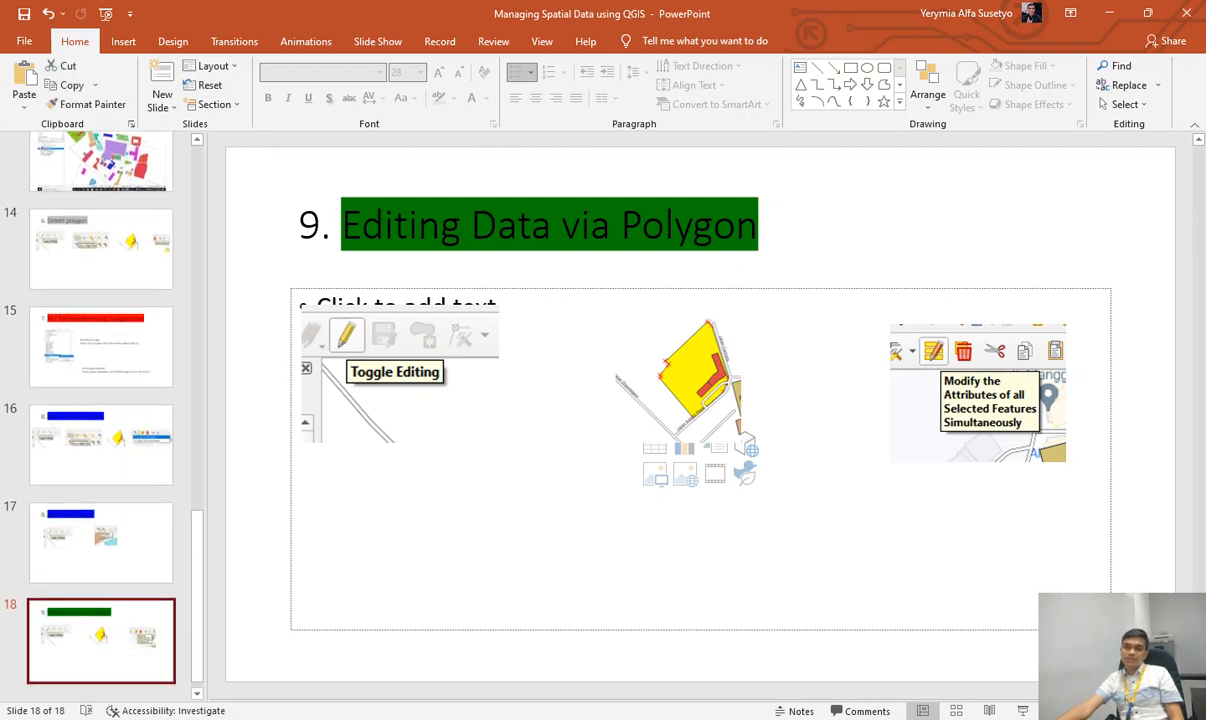
{"action": "scroll", "coordinate": [100, 510], "scroll_direction": "up", "scroll_amount": 10}
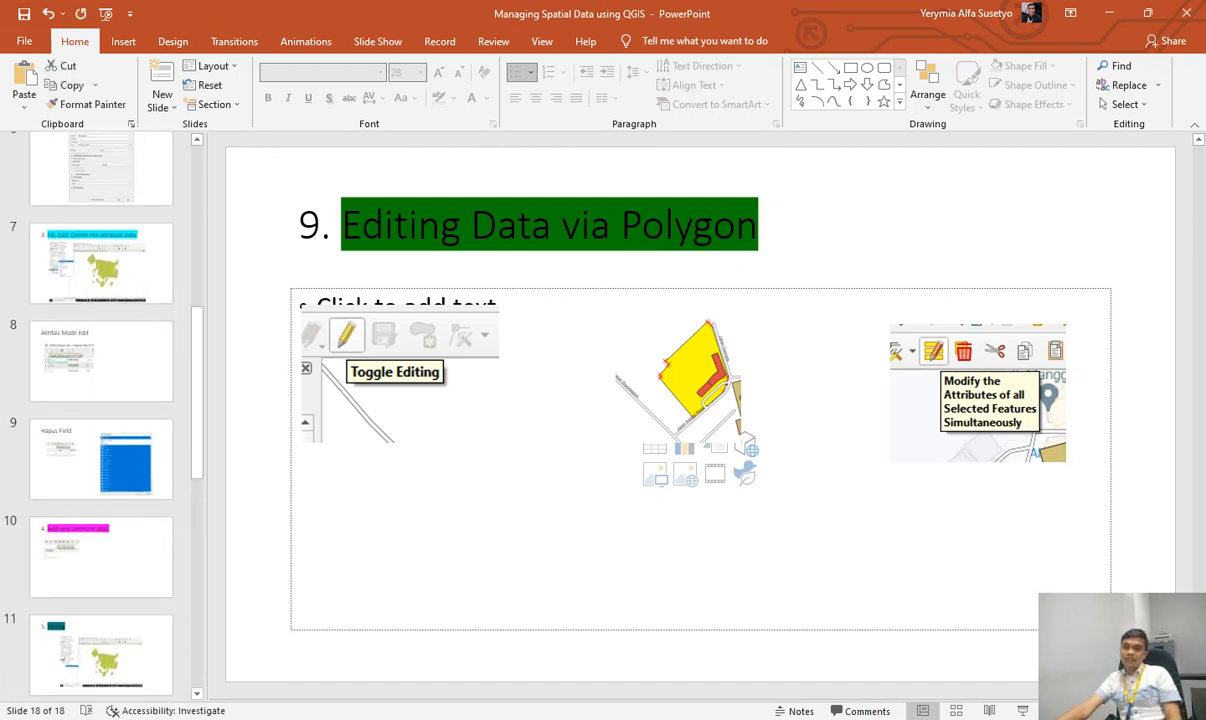
{"action": "scroll", "coordinate": [100, 500], "scroll_direction": "up", "scroll_amount": 2}
{"action": "left_click", "coordinate": [100, 288]}
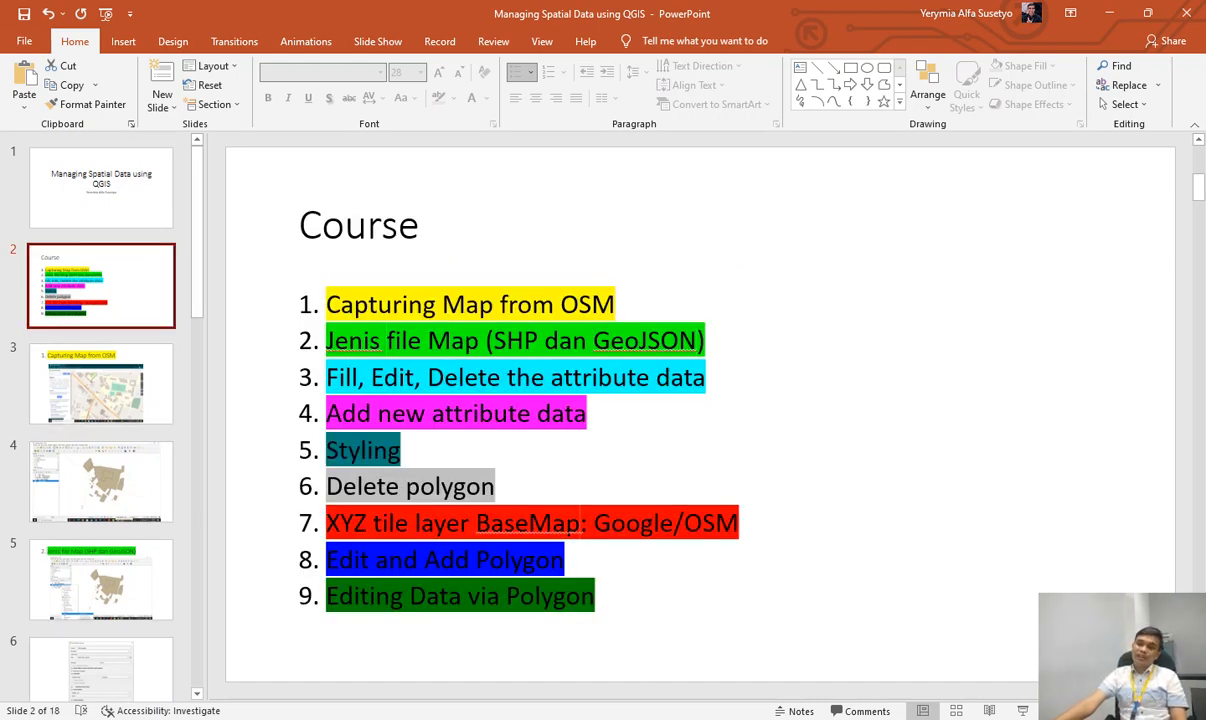
{"action": "left_click", "coordinate": [588, 341]}
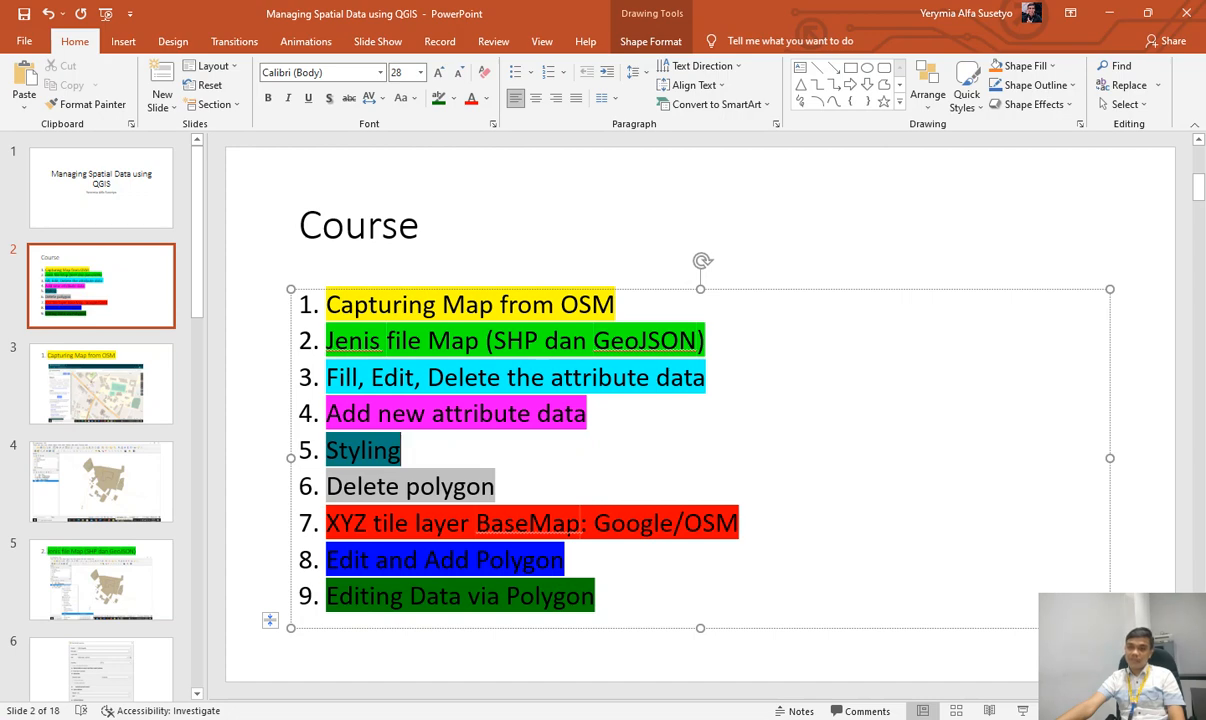
{"action": "left_click_drag", "start_coordinate": [507, 486], "coordinate": [326, 486]}
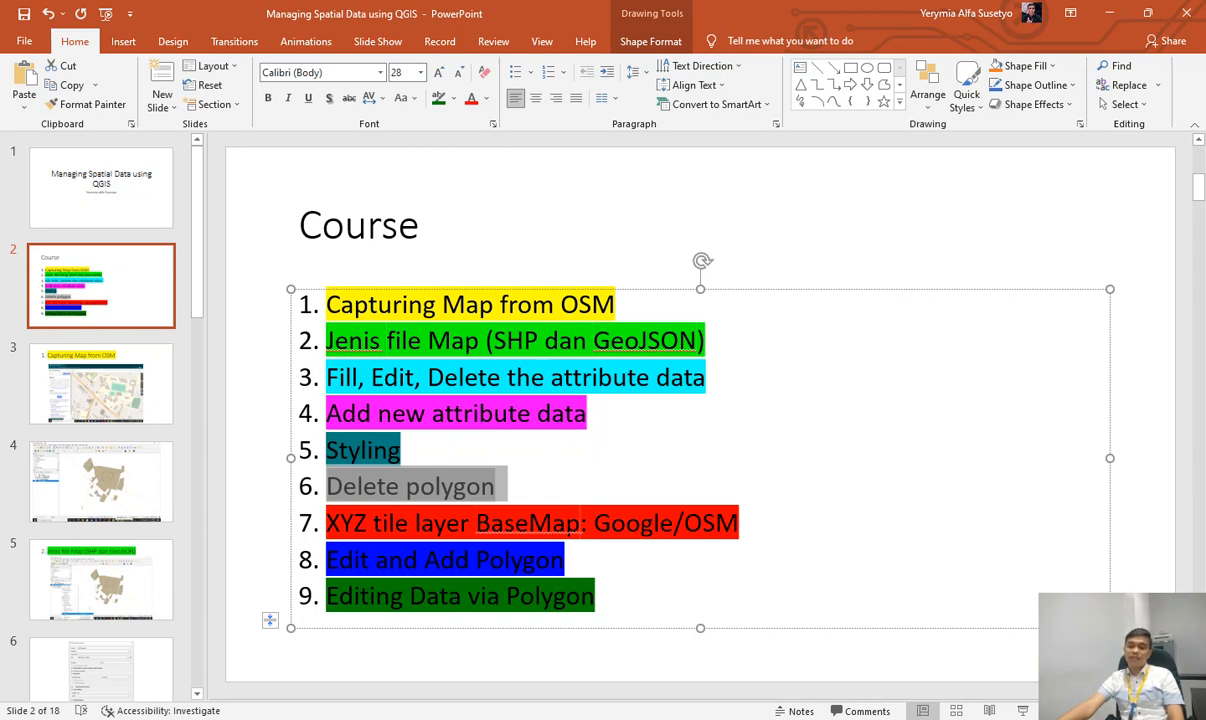
{"action": "left_click", "coordinate": [715, 523]}
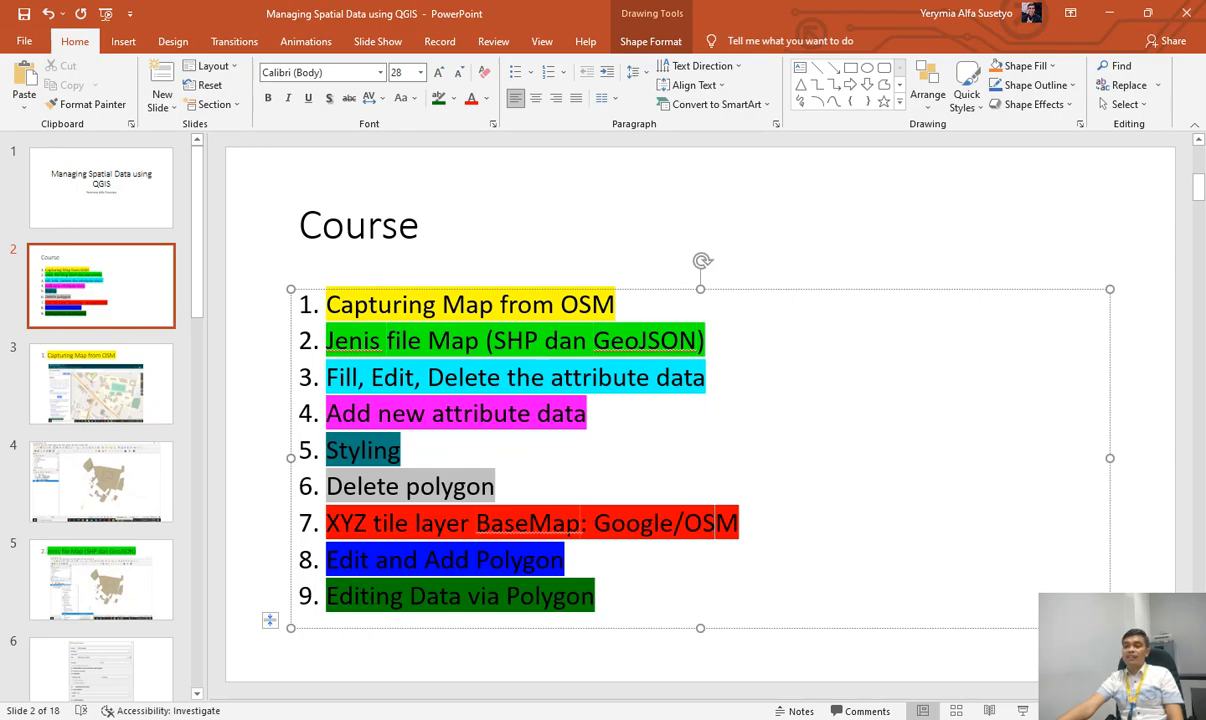
{"action": "key", "text": "alt+Tab"}
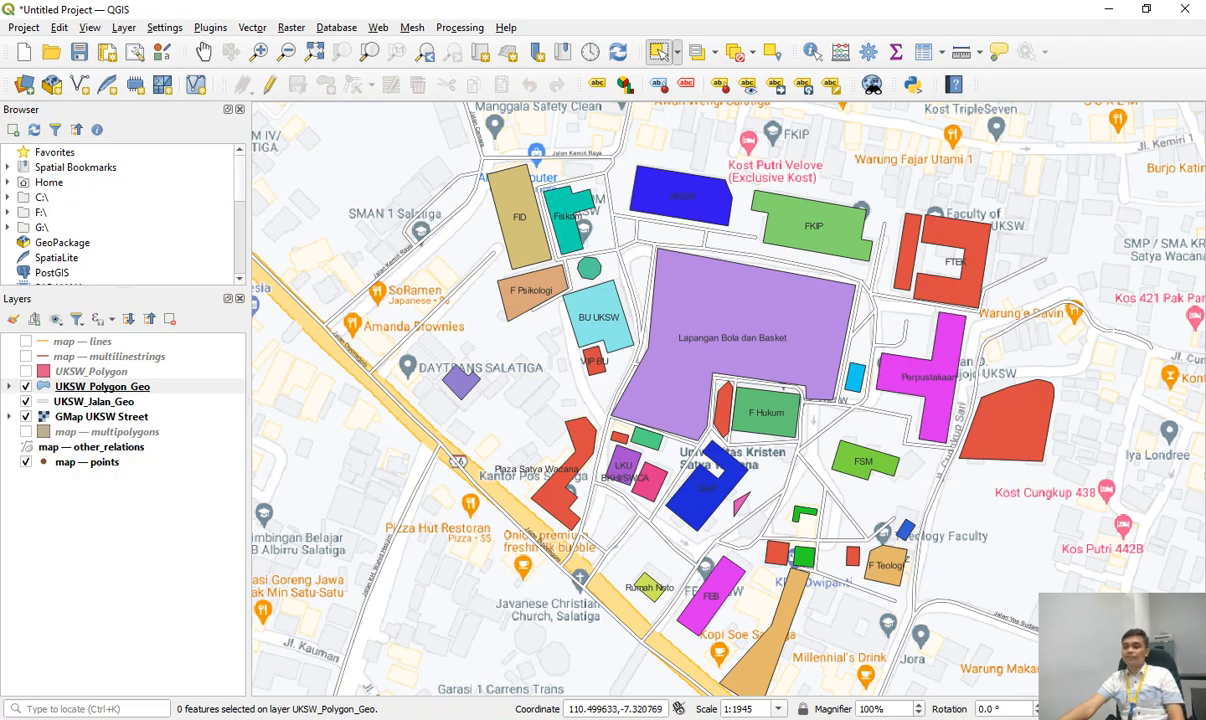
{"action": "left_click", "coordinate": [717, 719]}
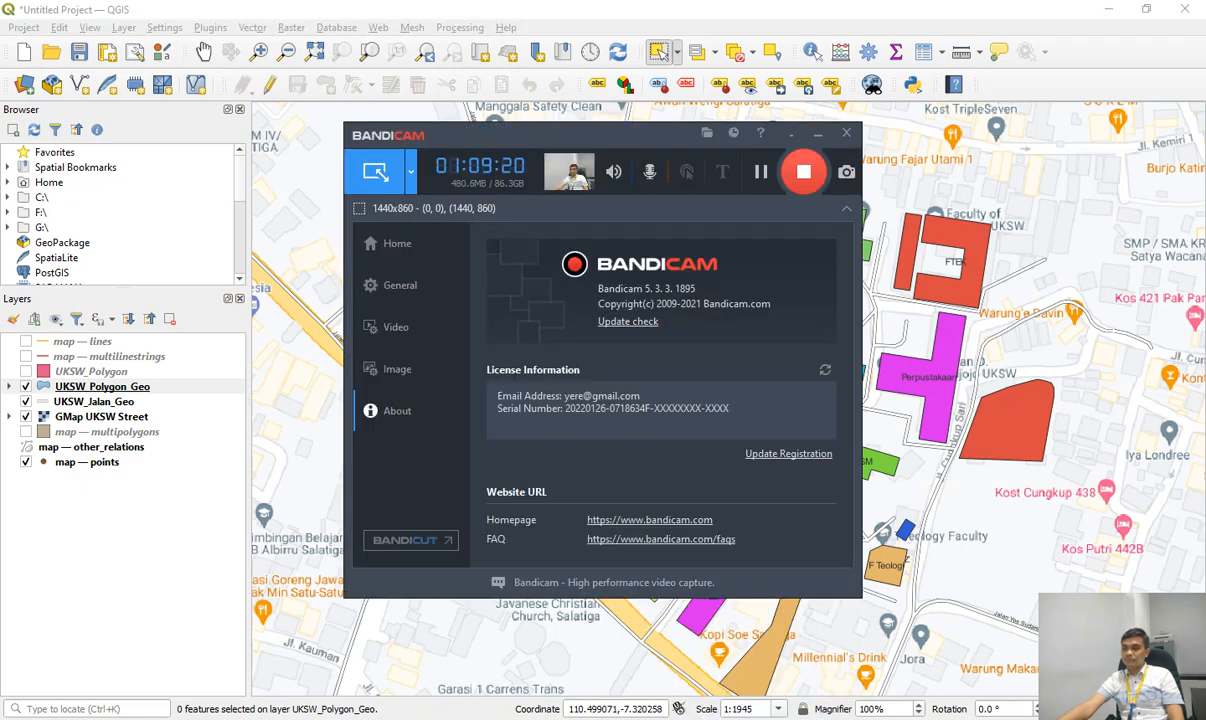
Switch to the PowerPoint presentation and review the Tugas 1 assignment slide.
{"action": "key", "text": "alt+Tab"}
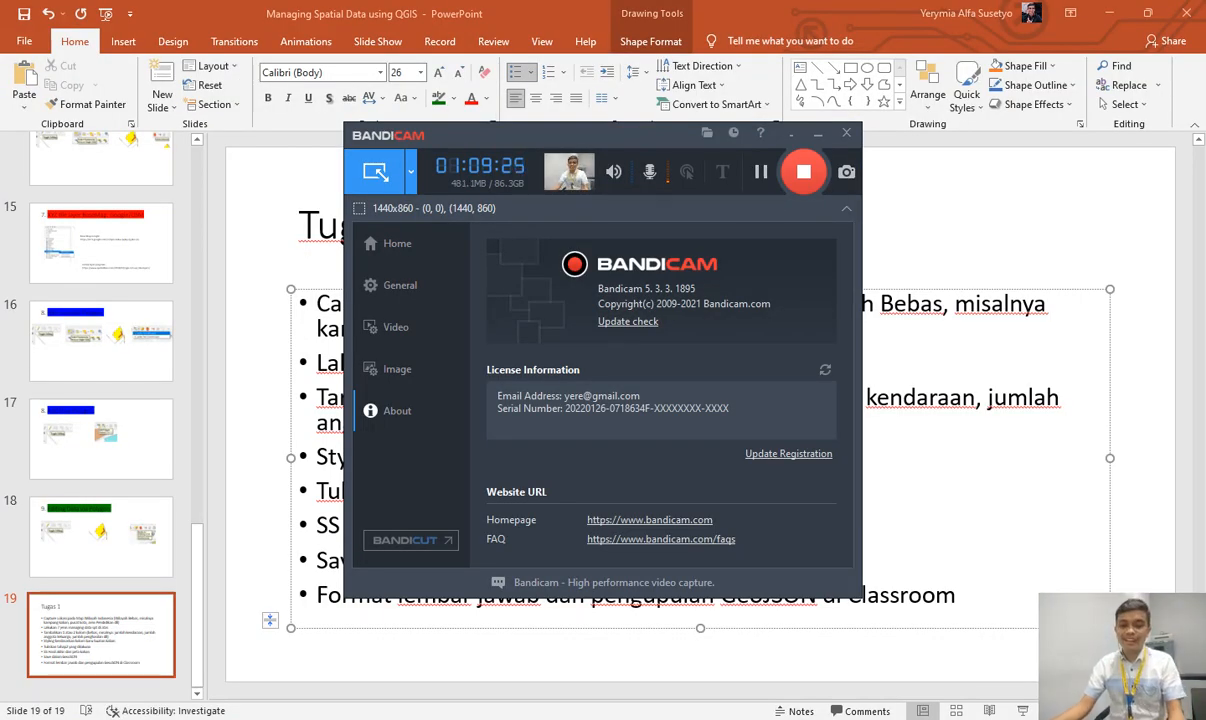
{"action": "left_click", "coordinate": [900, 595]}
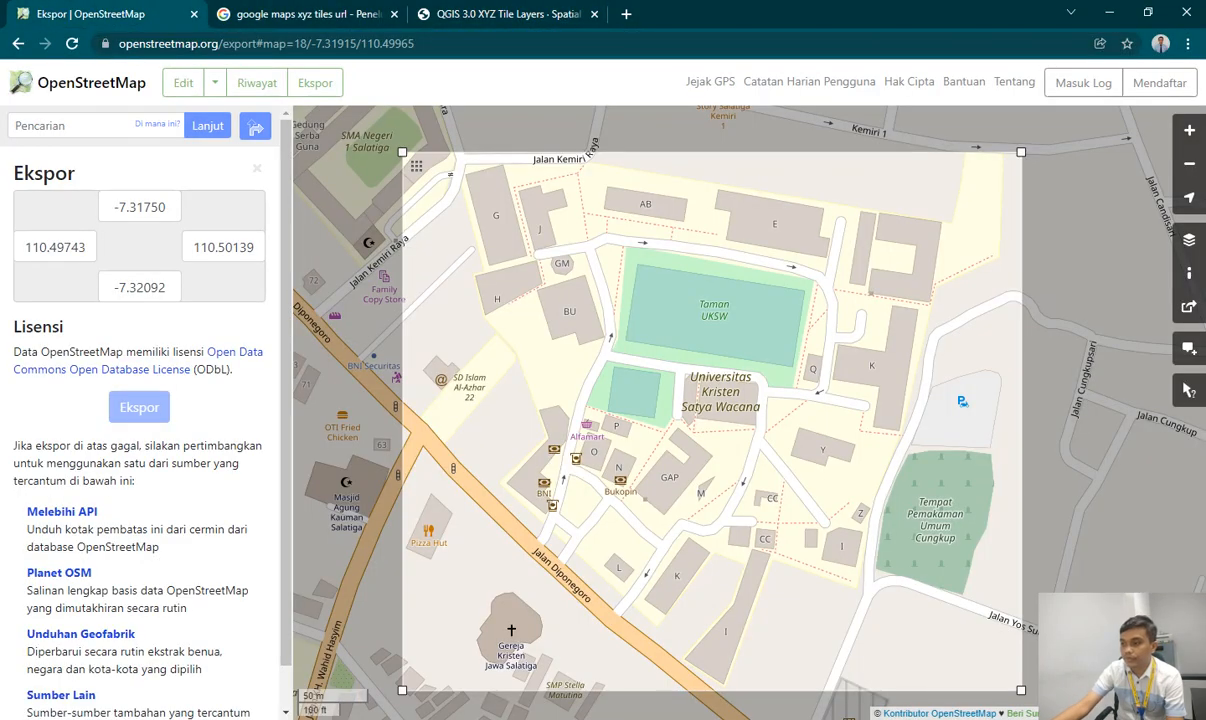
Switch to OpenStreetMap, clear the custom UKSW export box so the extent follows the map view, and look over the Tingkir area.
{"action": "scroll", "coordinate": [628, 380], "scroll_direction": "down", "scroll_amount": 3}
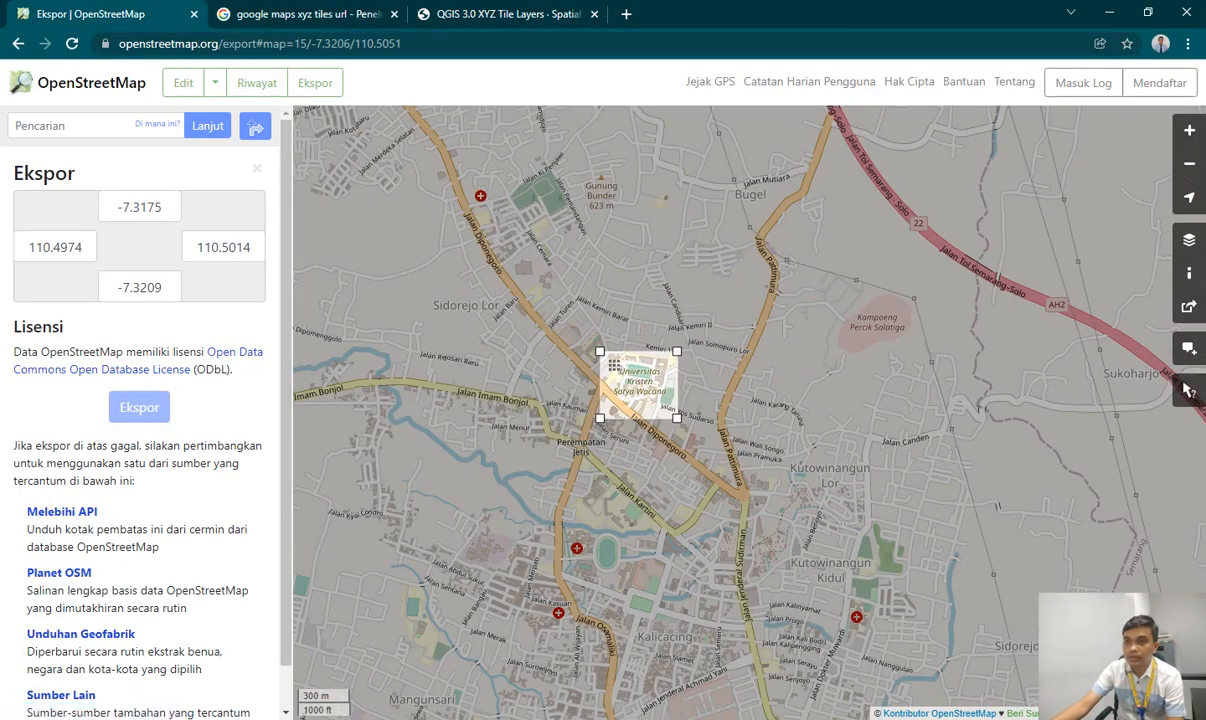
{"action": "left_click", "coordinate": [315, 83]}
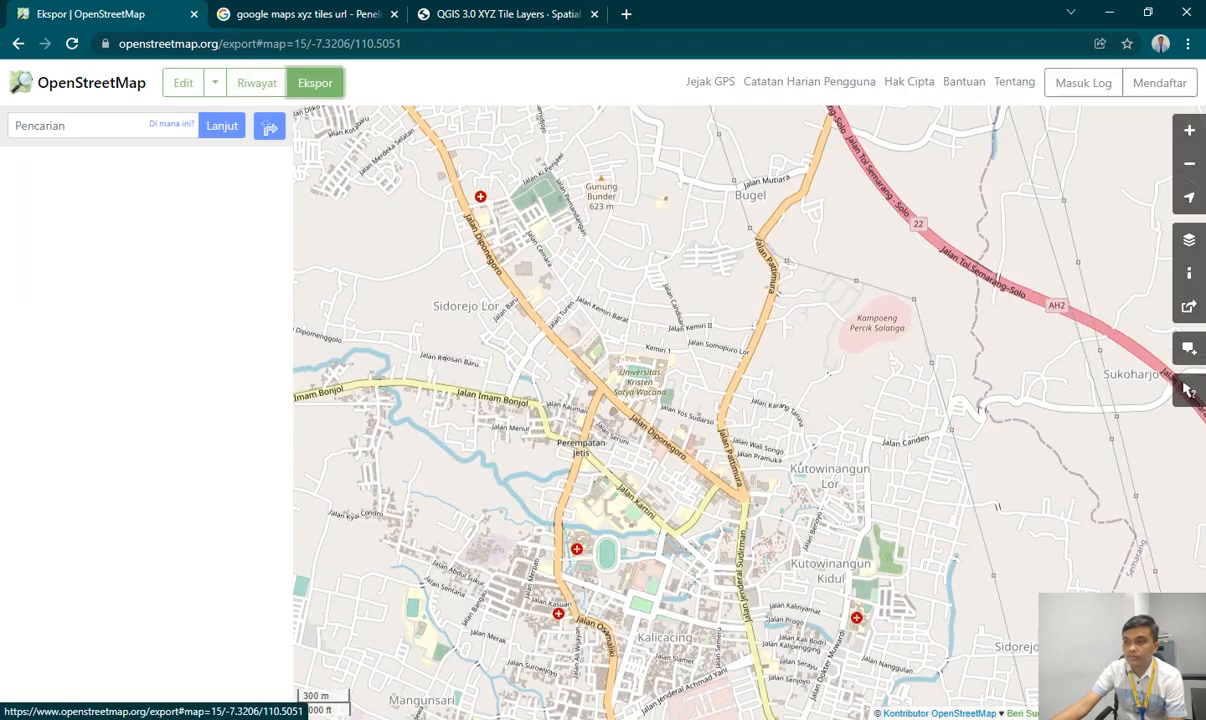
{"action": "scroll", "coordinate": [494, 344], "scroll_direction": "down", "scroll_amount": 2}
{"action": "scroll", "coordinate": [674, 630], "scroll_direction": "up", "scroll_amount": 2}
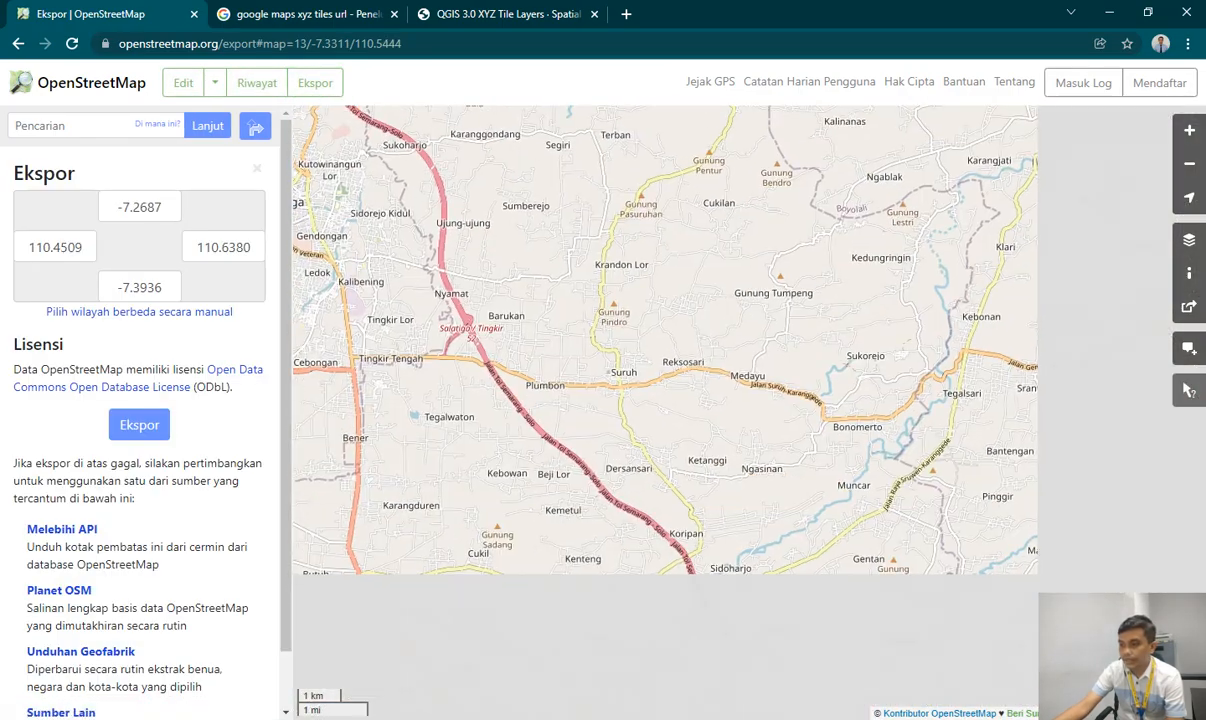
{"action": "scroll", "coordinate": [585, 340], "scroll_direction": "up", "scroll_amount": 3}
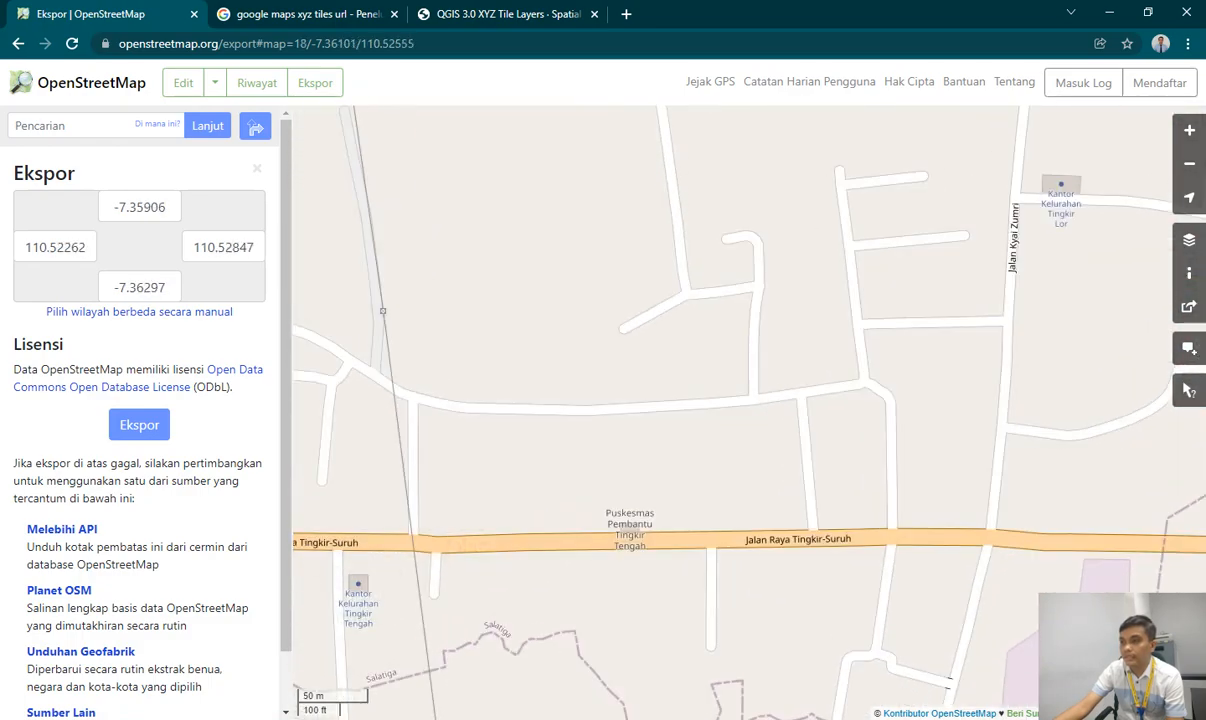
{"action": "scroll", "coordinate": [598, 431], "scroll_direction": "down", "scroll_amount": 1}
{"action": "scroll", "coordinate": [598, 431], "scroll_direction": "down", "scroll_amount": 2}
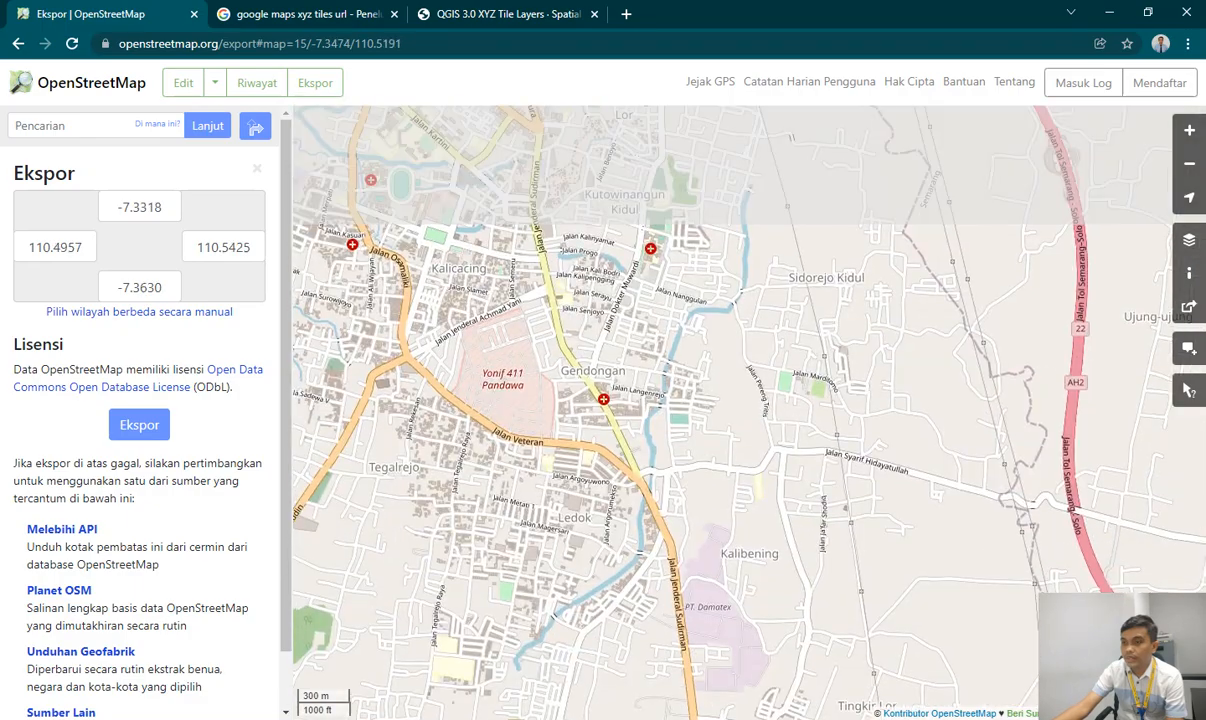
Examine Lapangan Pancasila and the surrounding streets in central Salatiga as a candidate export area.
{"action": "left_click_drag", "start_coordinate": [600, 350], "coordinate": [679, 464]}
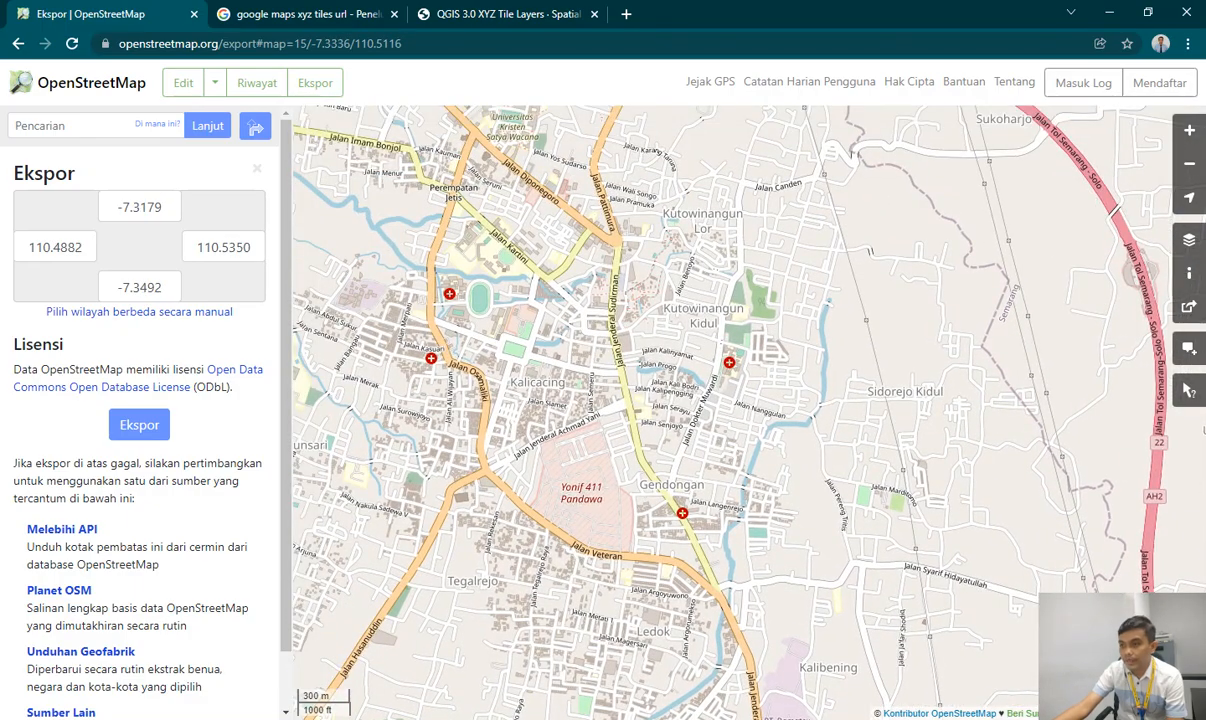
{"action": "scroll", "coordinate": [512, 350], "scroll_direction": "up", "scroll_amount": 2}
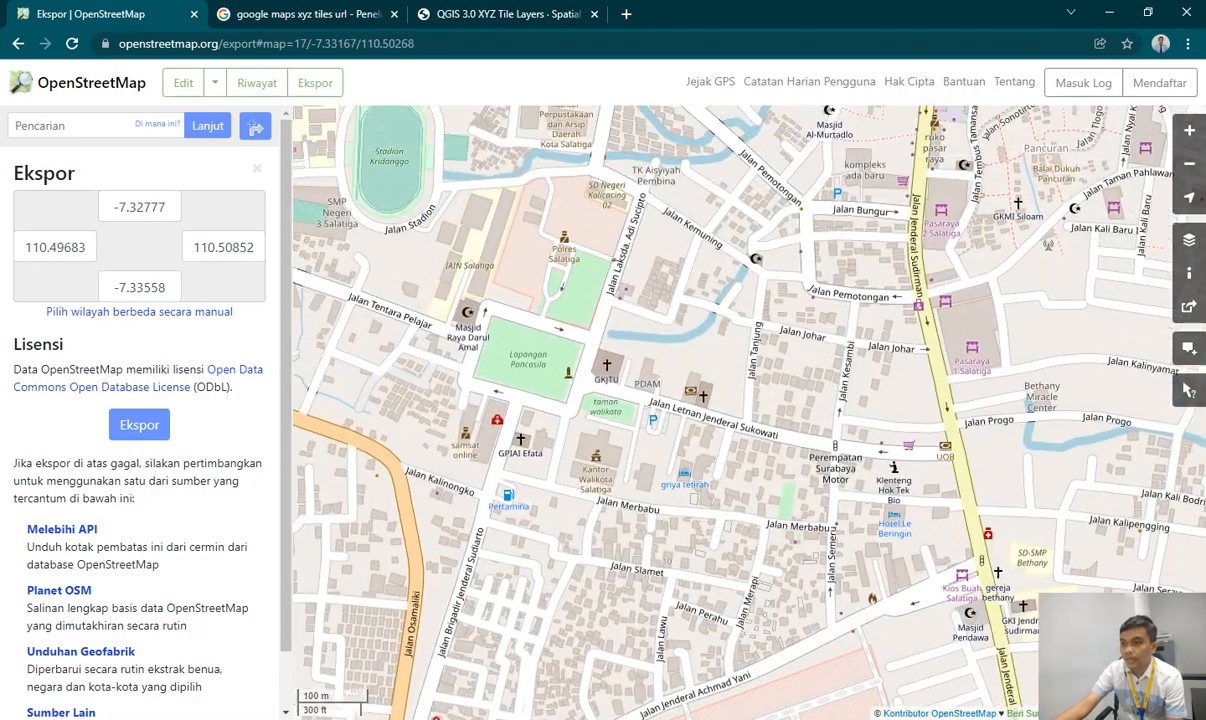
{"action": "scroll", "coordinate": [505, 325], "scroll_direction": "up", "scroll_amount": 2}
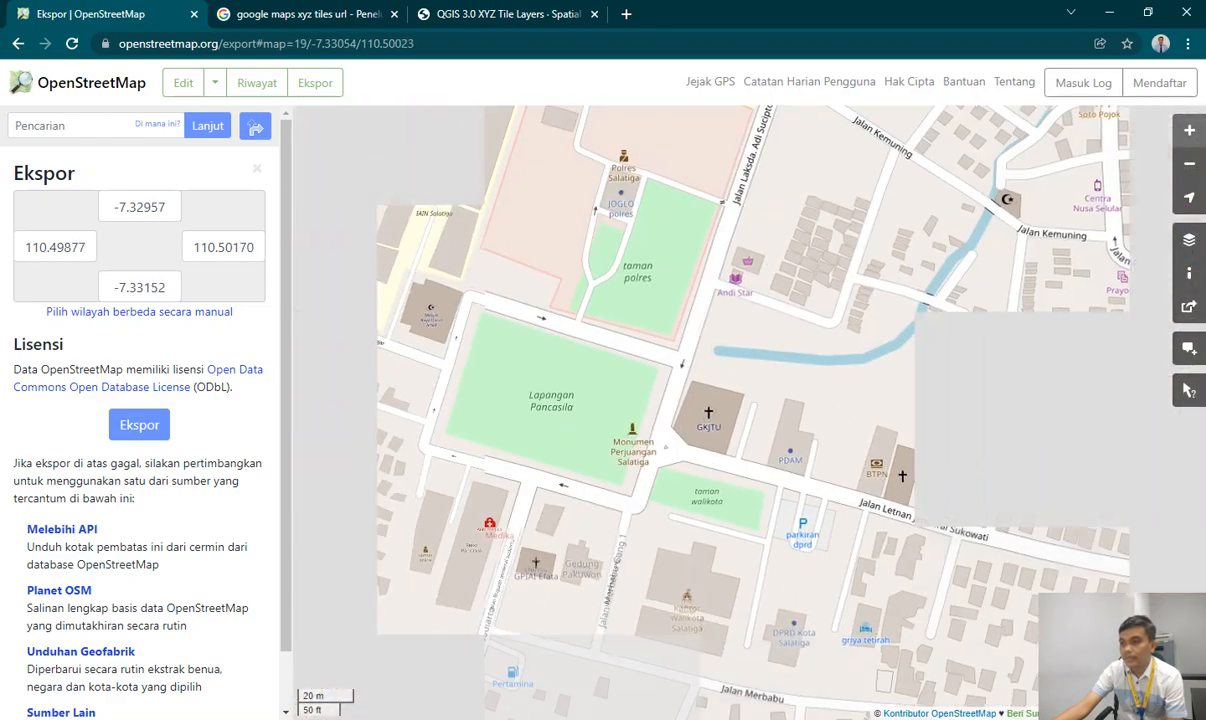
{"action": "left_click_drag", "start_coordinate": [569, 451], "coordinate": [703, 448]}
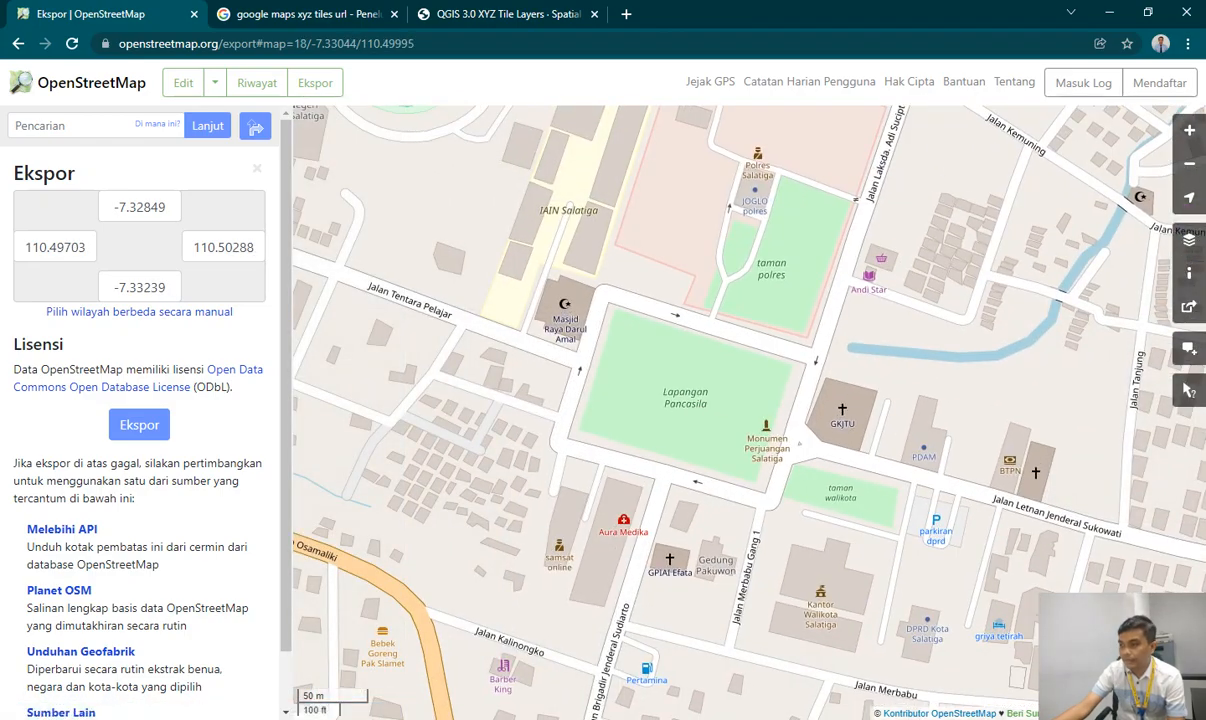
{"action": "scroll", "coordinate": [858, 412], "scroll_direction": "down", "scroll_amount": 1}
{"action": "left_click_drag", "start_coordinate": [858, 412], "coordinate": [549, 233]}
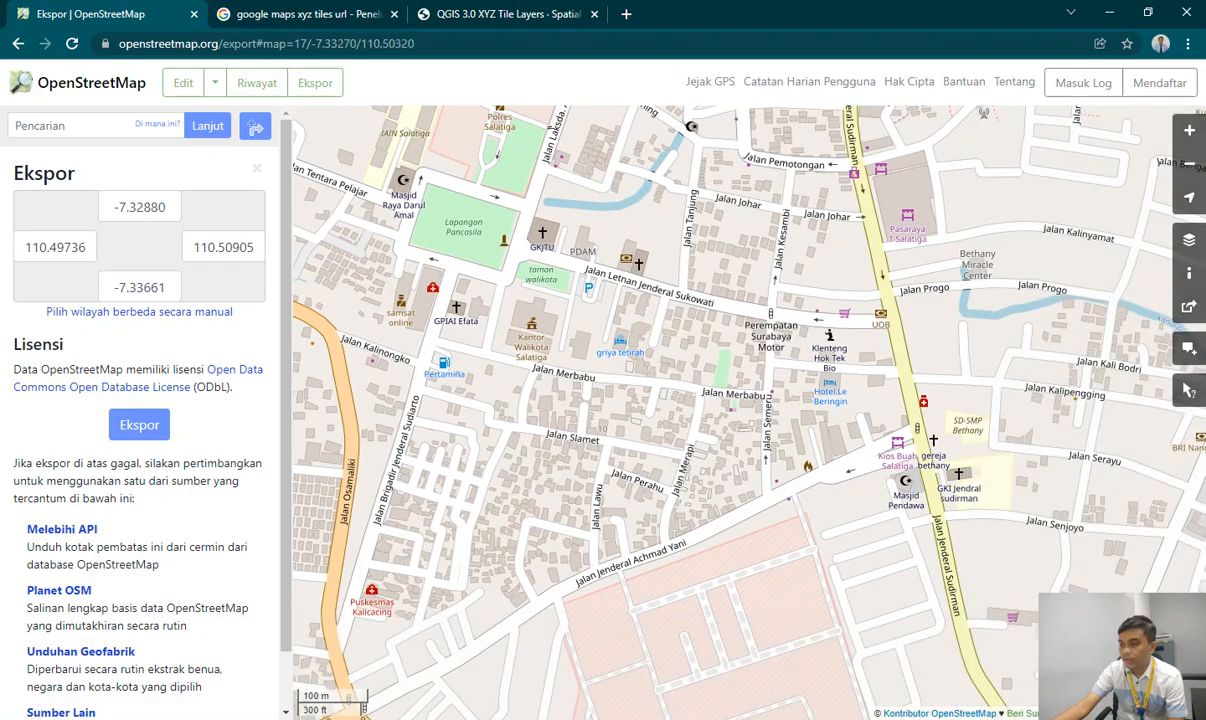
Examine the building blocks around Jalan Pemotongan, Jalan Bungur and Jalan Jenderal Sudirman in Salatiga as another candidate area.
{"action": "left_click_drag", "start_coordinate": [775, 283], "coordinate": [609, 474]}
{"action": "left_click_drag", "start_coordinate": [657, 262], "coordinate": [648, 521]}
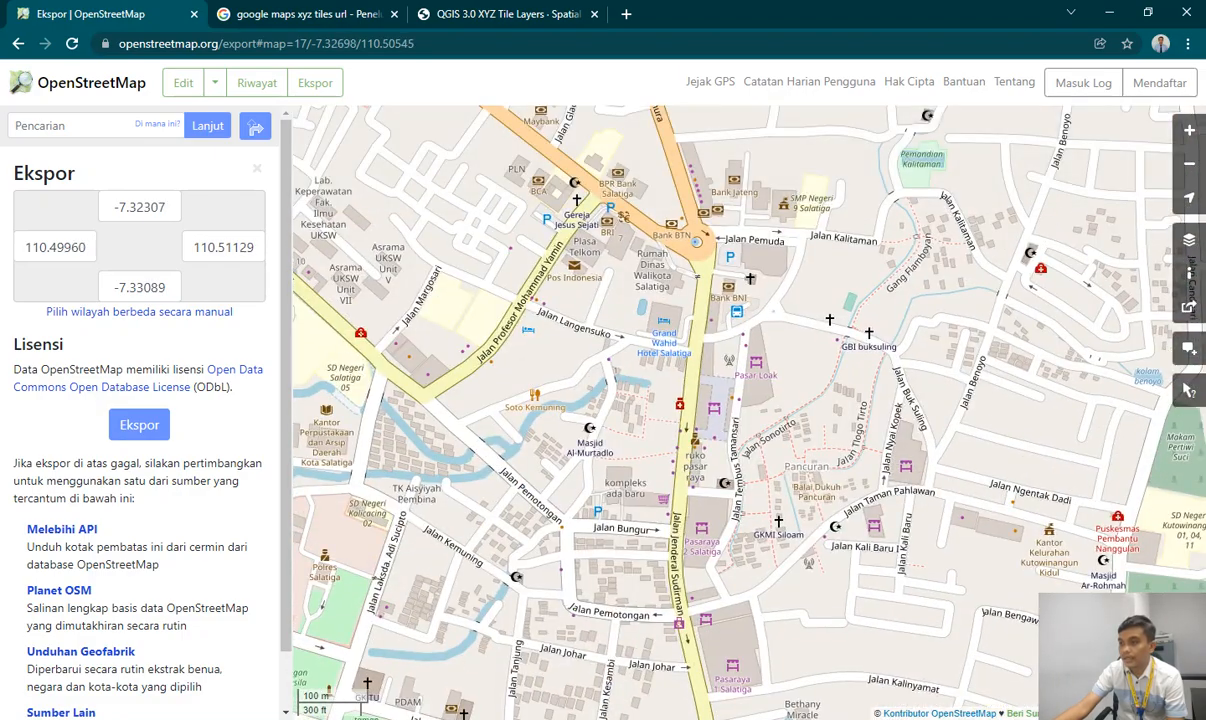
{"action": "scroll", "coordinate": [724, 440], "scroll_direction": "up", "scroll_amount": 1}
{"action": "left_click_drag", "start_coordinate": [724, 440], "coordinate": [761, 163]}
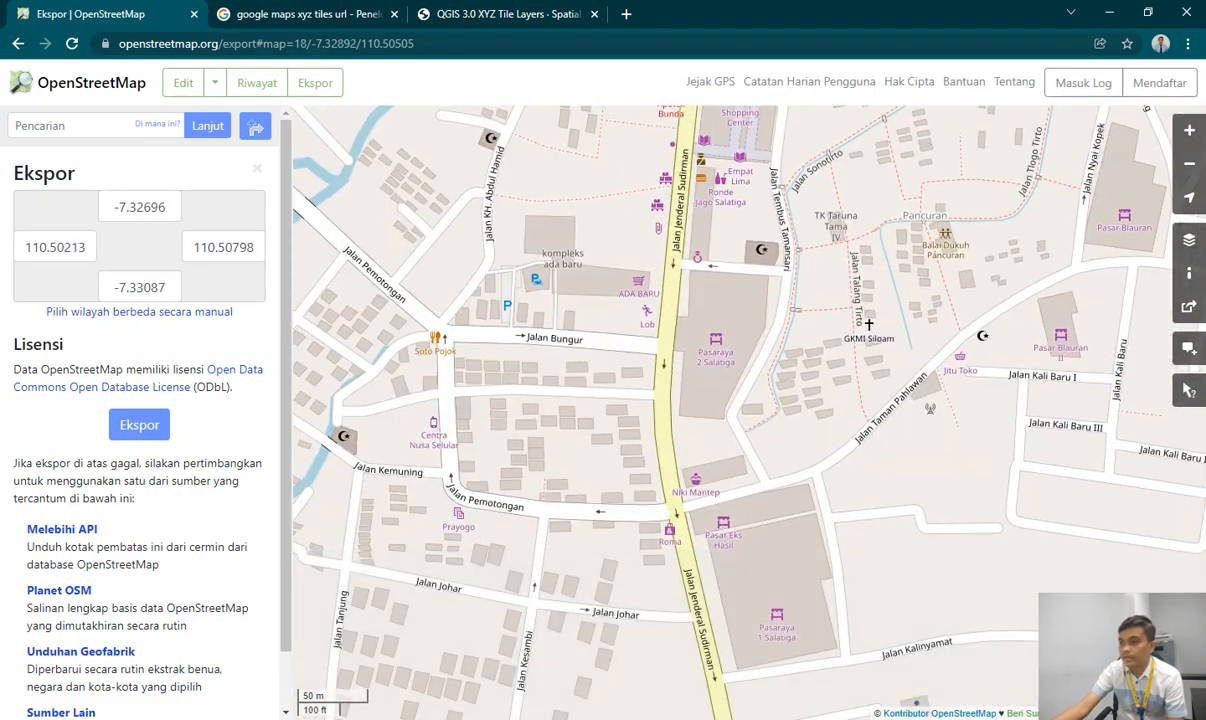
{"action": "left_click_drag", "start_coordinate": [580, 411], "coordinate": [601, 286]}
{"action": "scroll", "coordinate": [601, 286], "scroll_direction": "up", "scroll_amount": 1}
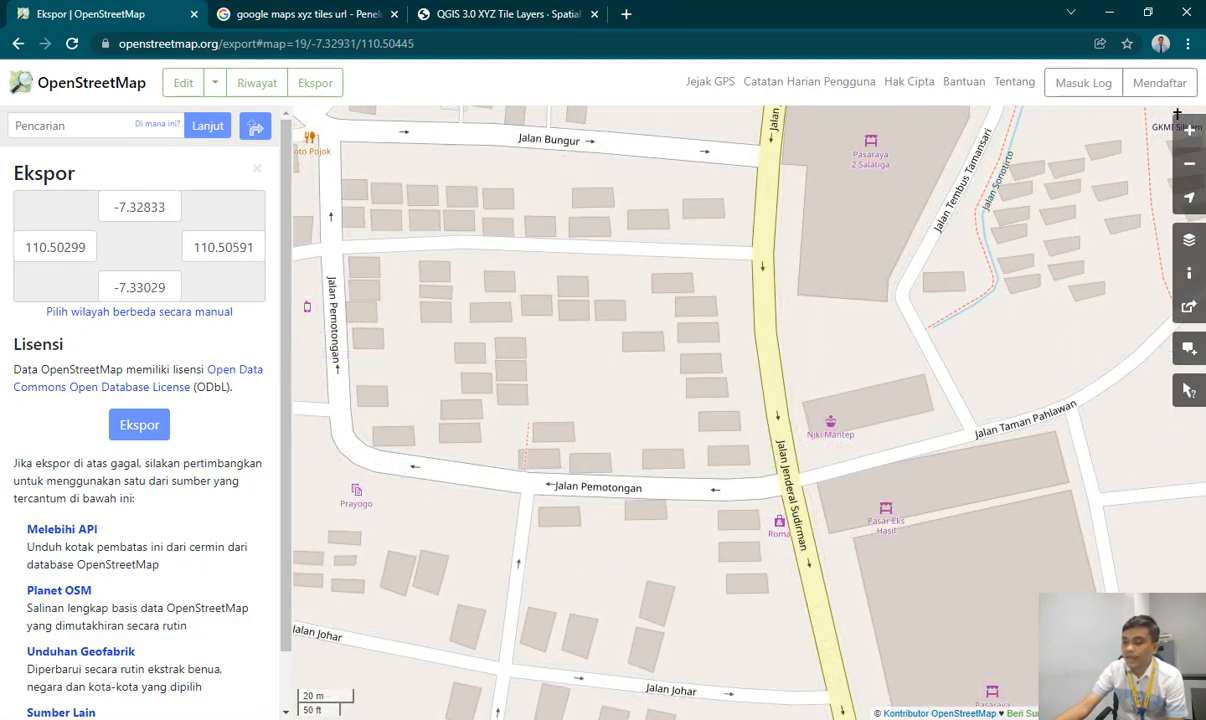
{"action": "left_click_drag", "start_coordinate": [640, 380], "coordinate": [727, 382]}
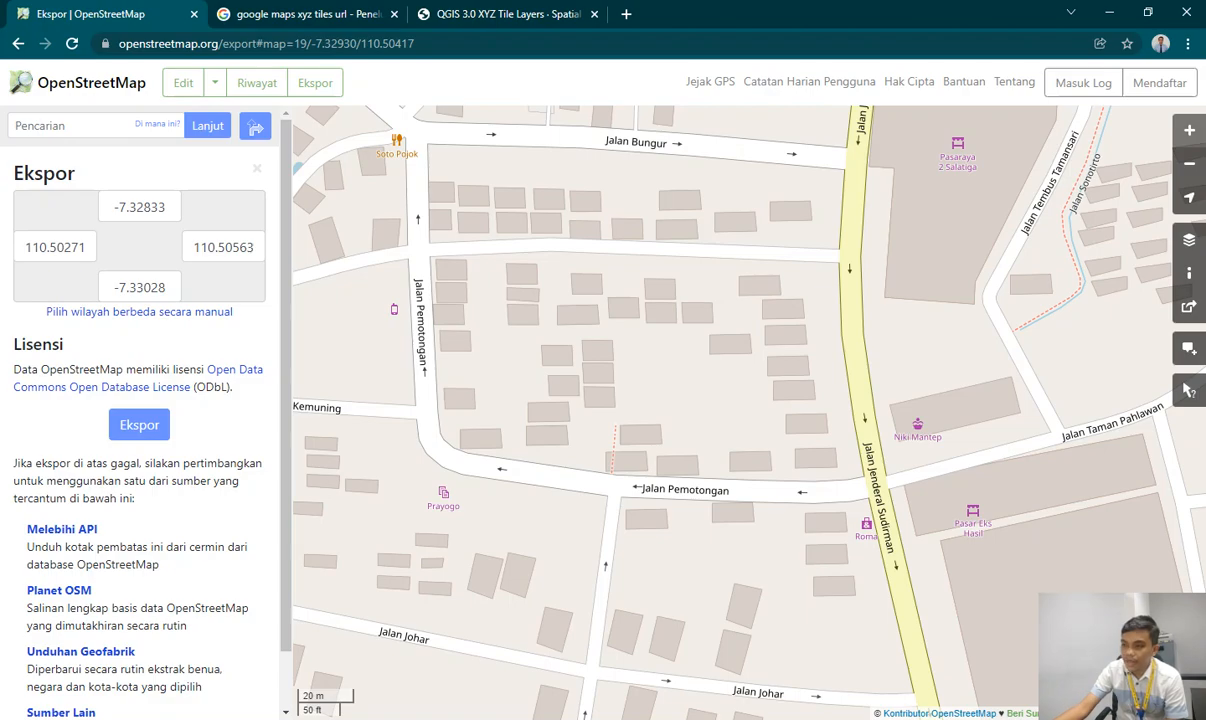
{"action": "scroll", "coordinate": [780, 415], "scroll_direction": "down", "scroll_amount": 1}
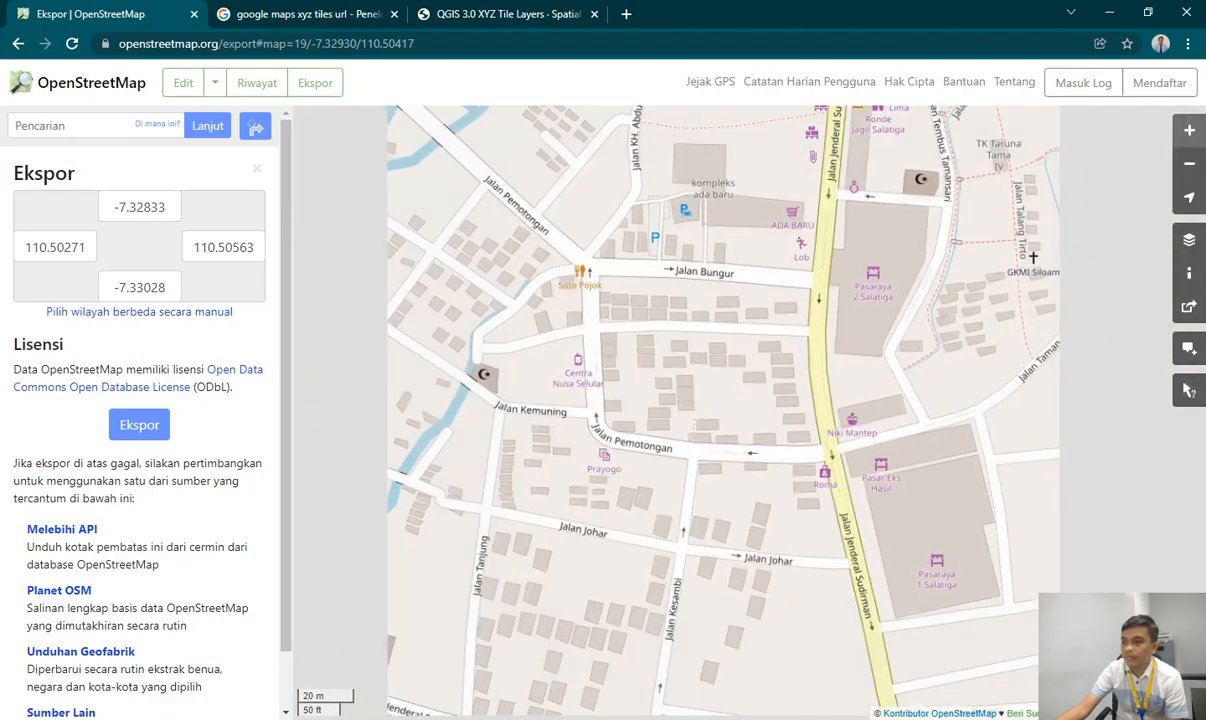
Examine the southern outskirts of Salatiga around Bener and Jalan Lingkar Salatiga as a candidate area.
{"action": "scroll", "coordinate": [780, 415], "scroll_direction": "down", "scroll_amount": 2}
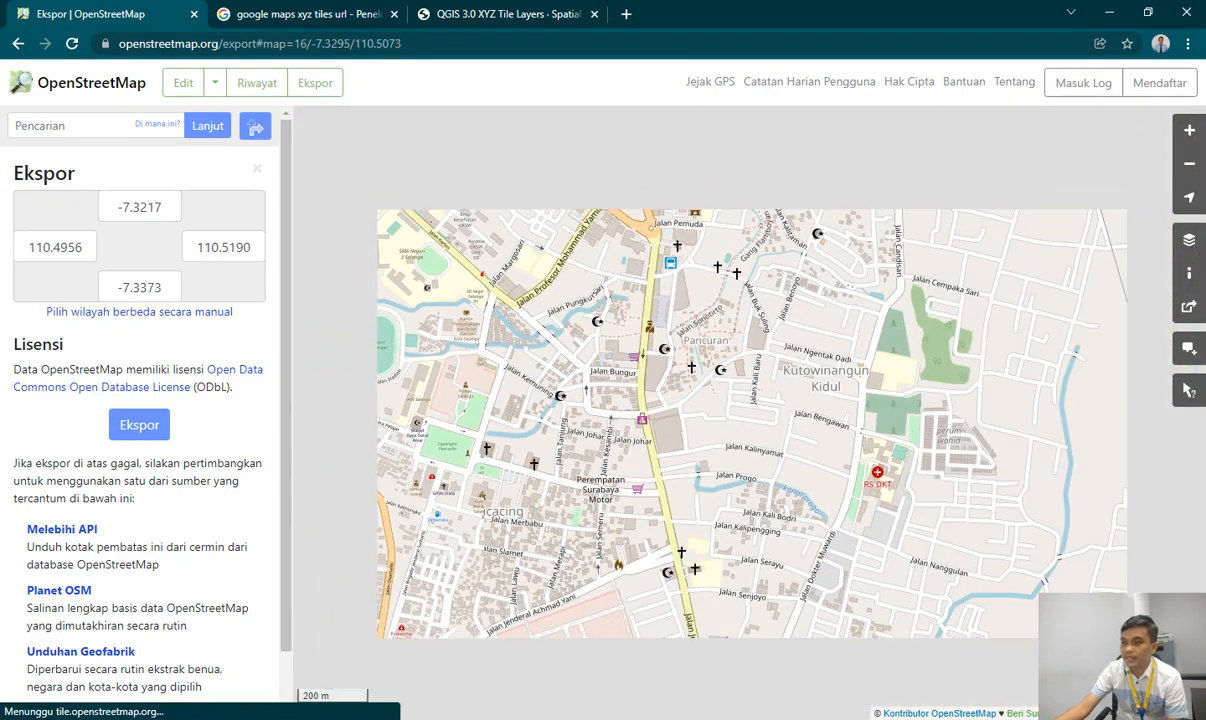
{"action": "scroll", "coordinate": [780, 415], "scroll_direction": "down", "scroll_amount": 1}
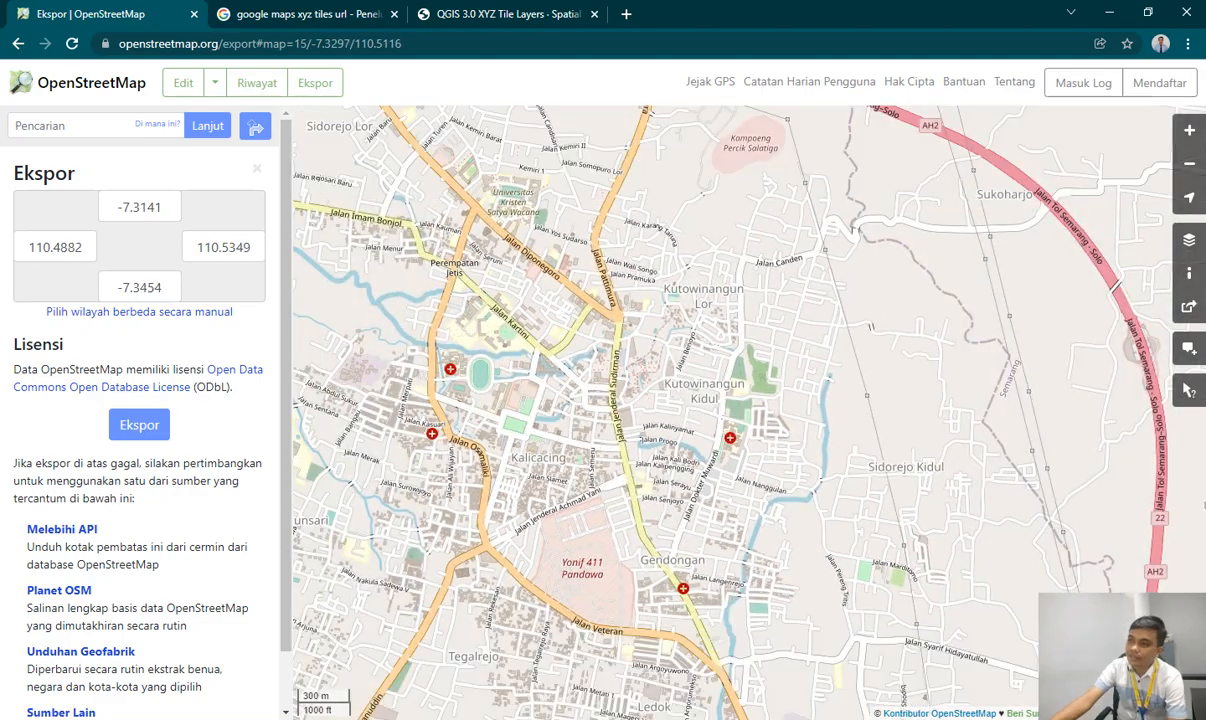
{"action": "scroll", "coordinate": [780, 415], "scroll_direction": "down", "scroll_amount": 1}
{"action": "left_click_drag", "start_coordinate": [770, 470], "coordinate": [755, 184]}
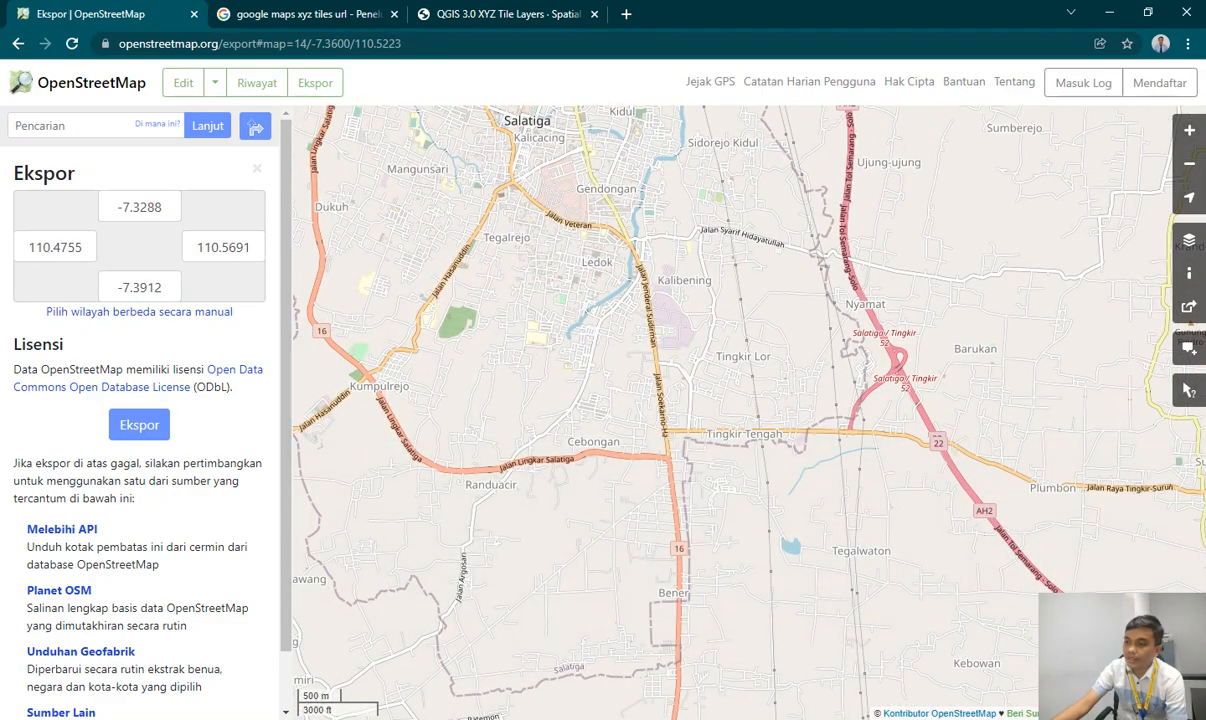
{"action": "scroll", "coordinate": [660, 578], "scroll_direction": "up", "scroll_amount": 2}
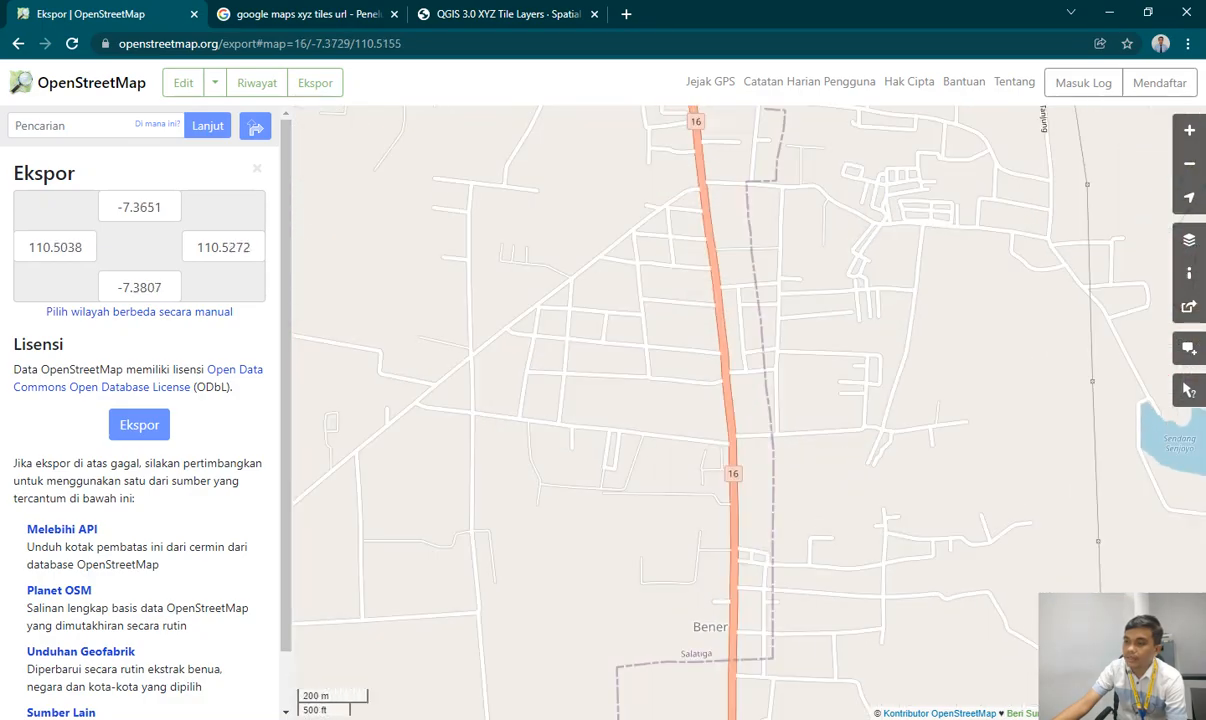
{"action": "scroll", "coordinate": [633, 411], "scroll_direction": "down", "scroll_amount": 3}
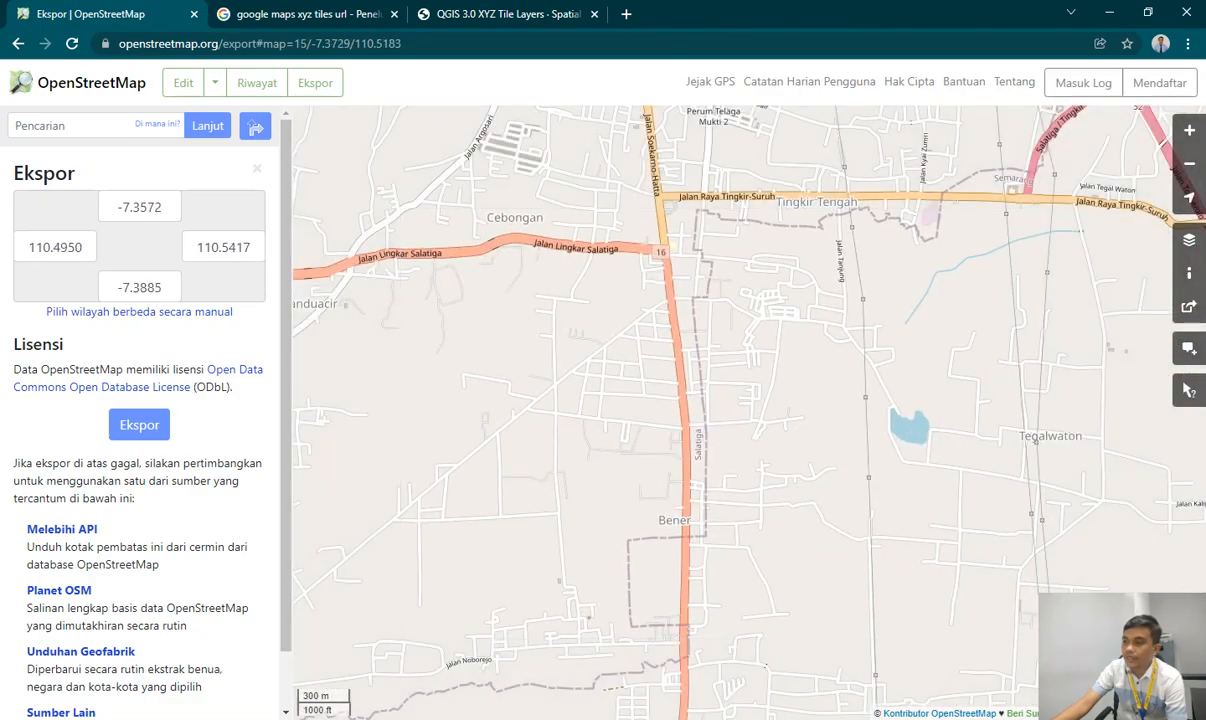
Bring the map from Salatiga across Java to South Jakarta and look over the Pasar Minggu and Mampang Prapatan neighbourhoods.
{"action": "scroll", "coordinate": [609, 400], "scroll_direction": "down", "scroll_amount": 3}
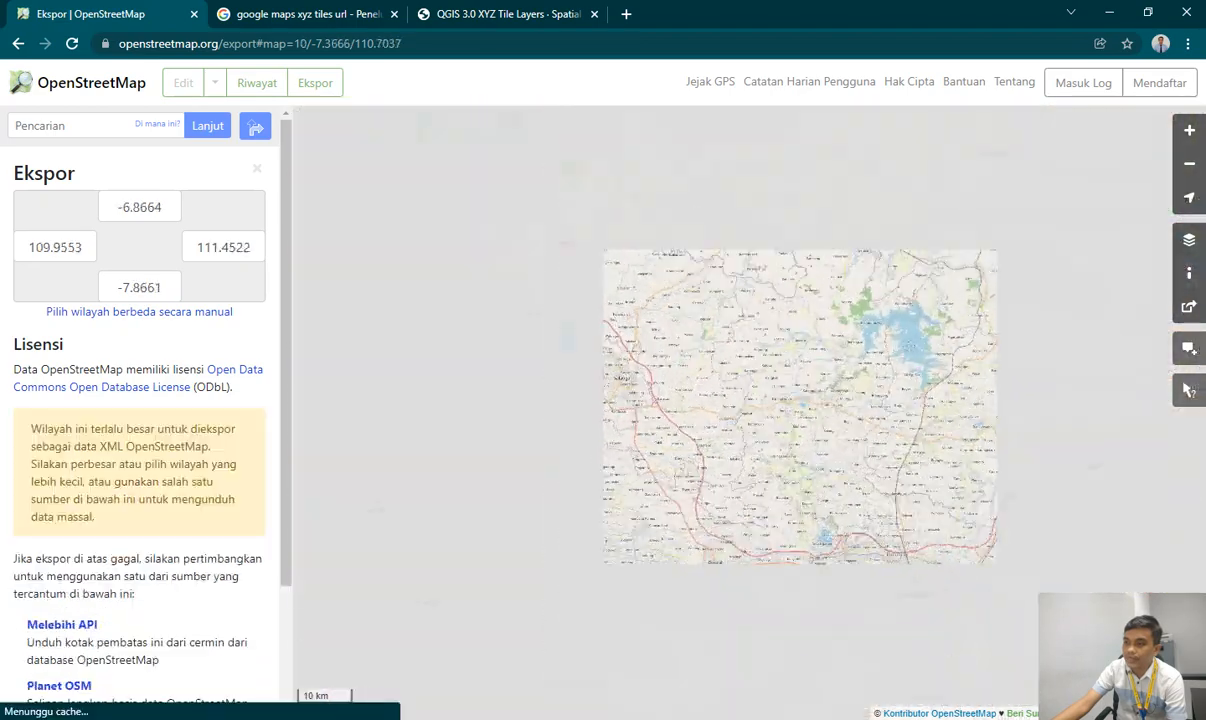
{"action": "scroll", "coordinate": [631, 417], "scroll_direction": "up", "scroll_amount": 1}
{"action": "scroll", "coordinate": [765, 418], "scroll_direction": "down", "scroll_amount": 2}
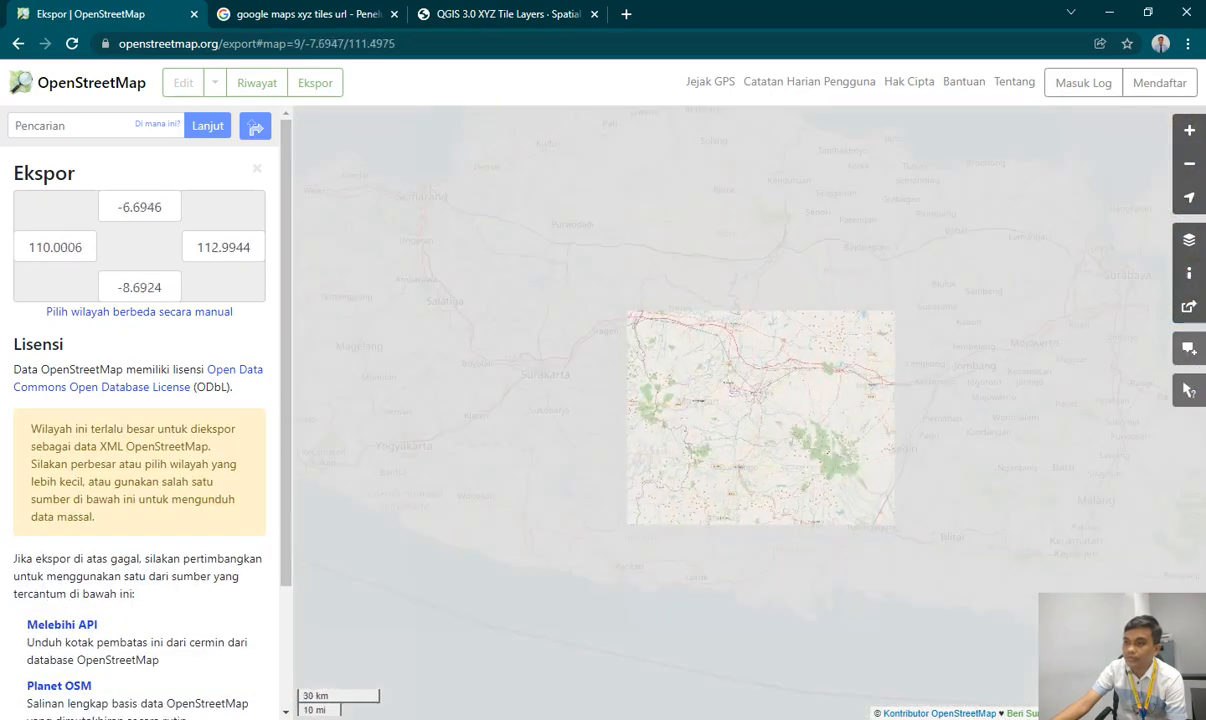
{"action": "left_click_drag", "start_coordinate": [490, 375], "coordinate": [1010, 449]}
{"action": "left_click_drag", "start_coordinate": [580, 335], "coordinate": [937, 495]}
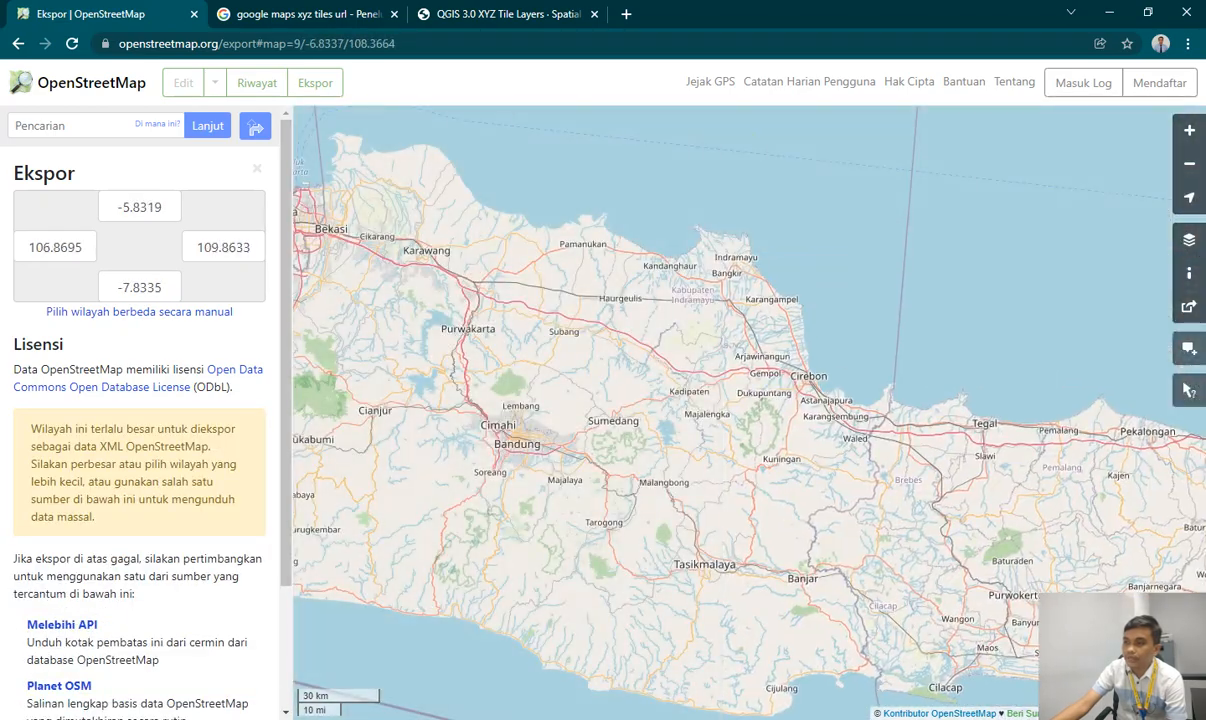
{"action": "scroll", "coordinate": [630, 343], "scroll_direction": "up", "scroll_amount": 2}
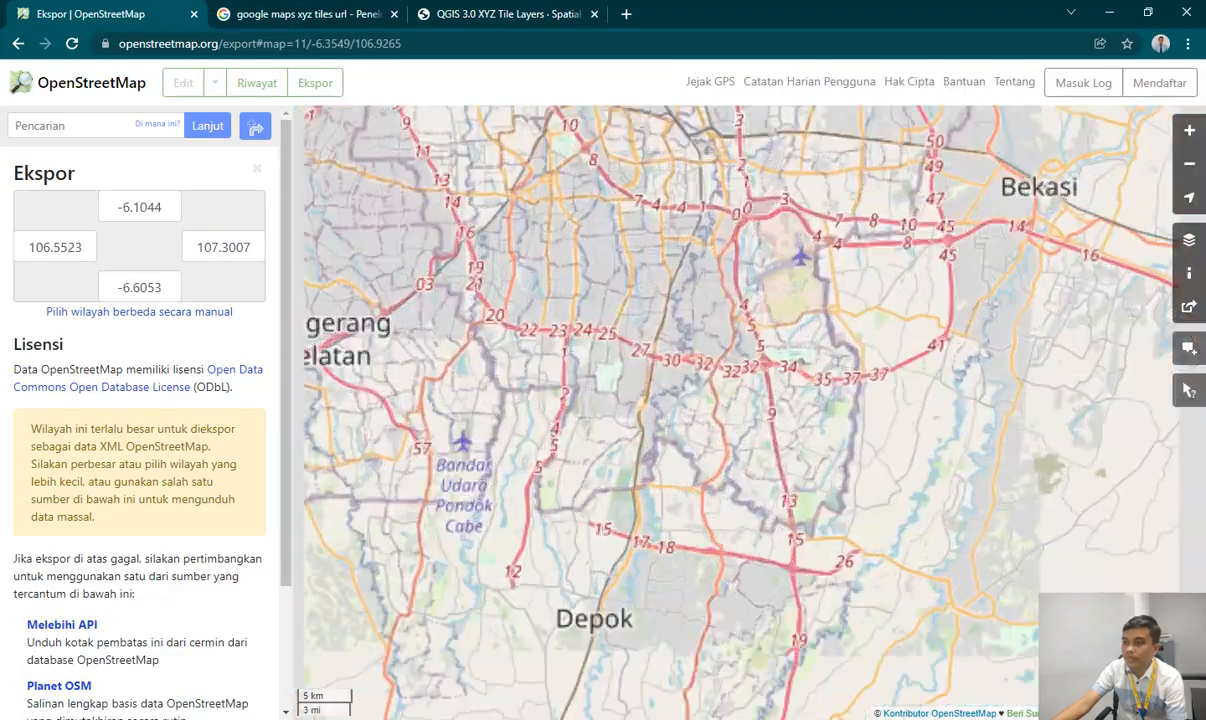
{"action": "scroll", "coordinate": [615, 330], "scroll_direction": "up", "scroll_amount": 2}
{"action": "scroll", "coordinate": [634, 340], "scroll_direction": "up", "scroll_amount": 2}
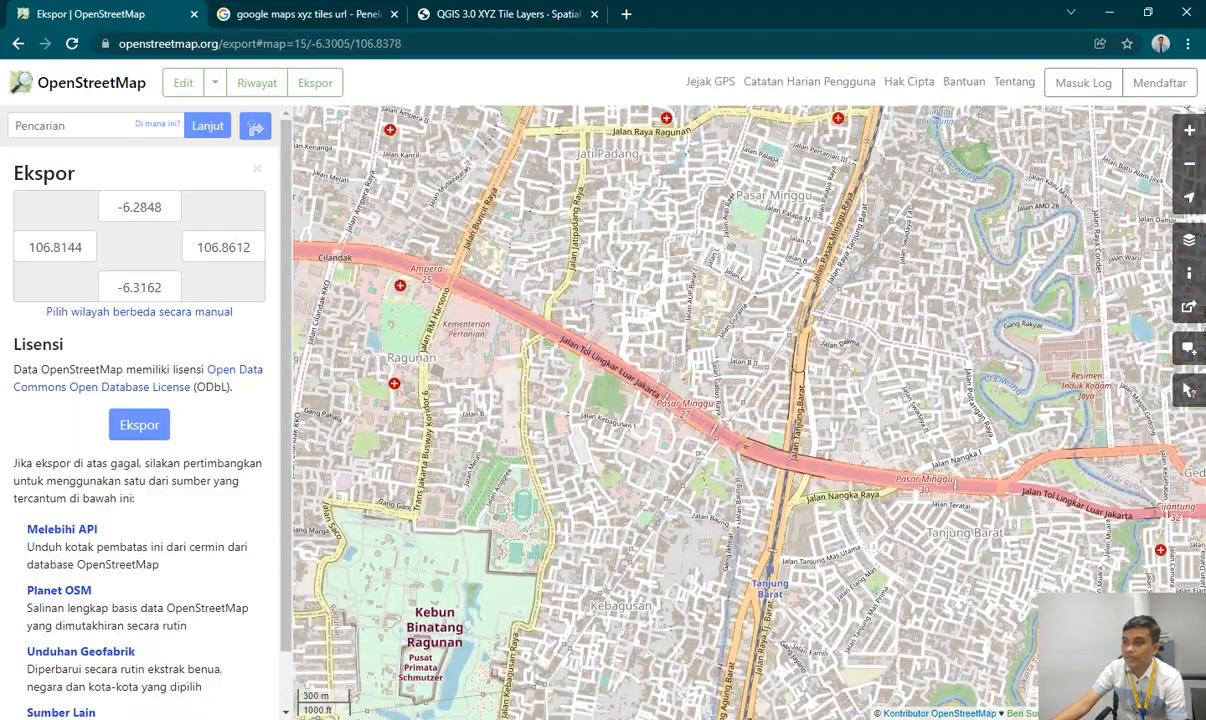
{"action": "left_click_drag", "start_coordinate": [638, 320], "coordinate": [617, 630]}
{"action": "left_click_drag", "start_coordinate": [620, 200], "coordinate": [665, 640]}
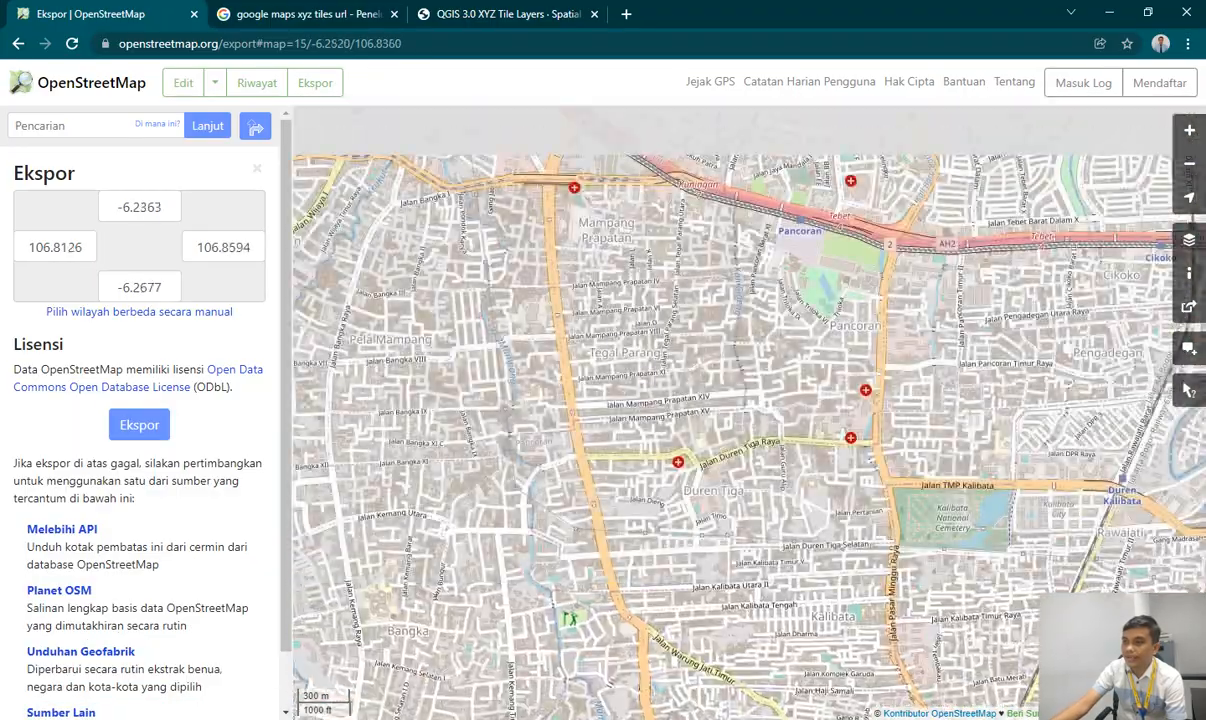
Frame the Monas park in Gambir, central Jakarta, with its surrounding streets as an example export area.
{"action": "scroll", "coordinate": [750, 410], "scroll_direction": "down", "scroll_amount": 2}
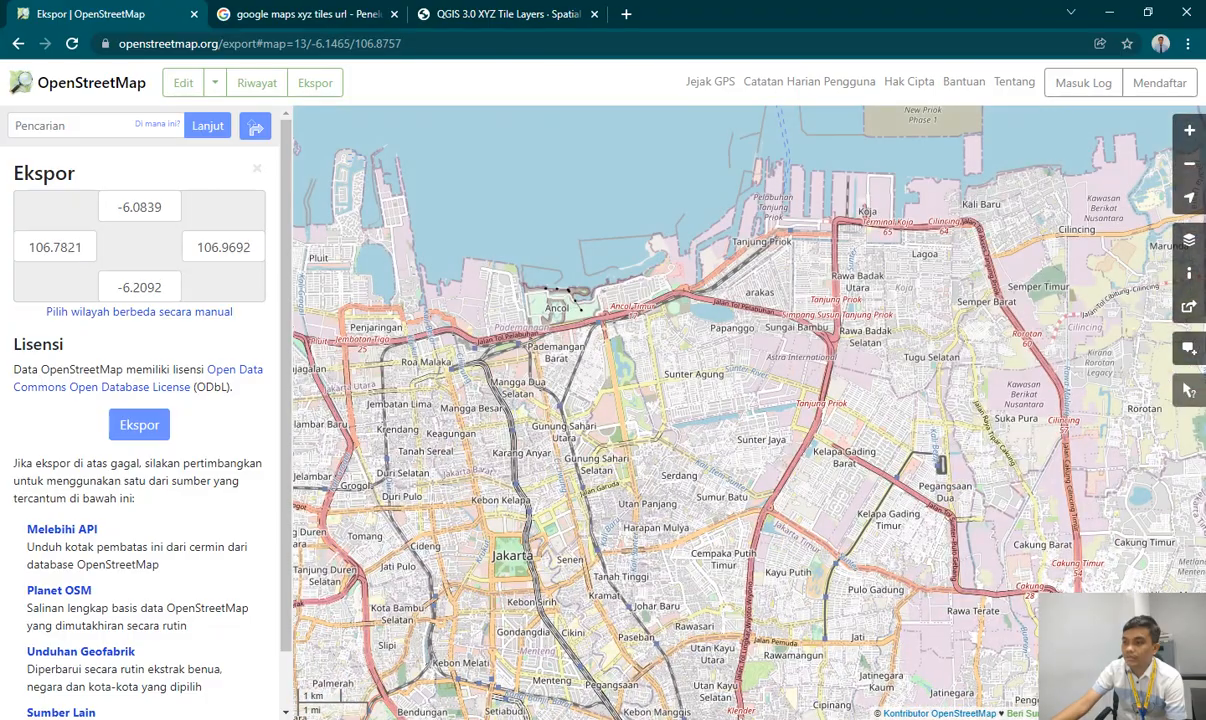
{"action": "left_click_drag", "start_coordinate": [750, 420], "coordinate": [750, 307]}
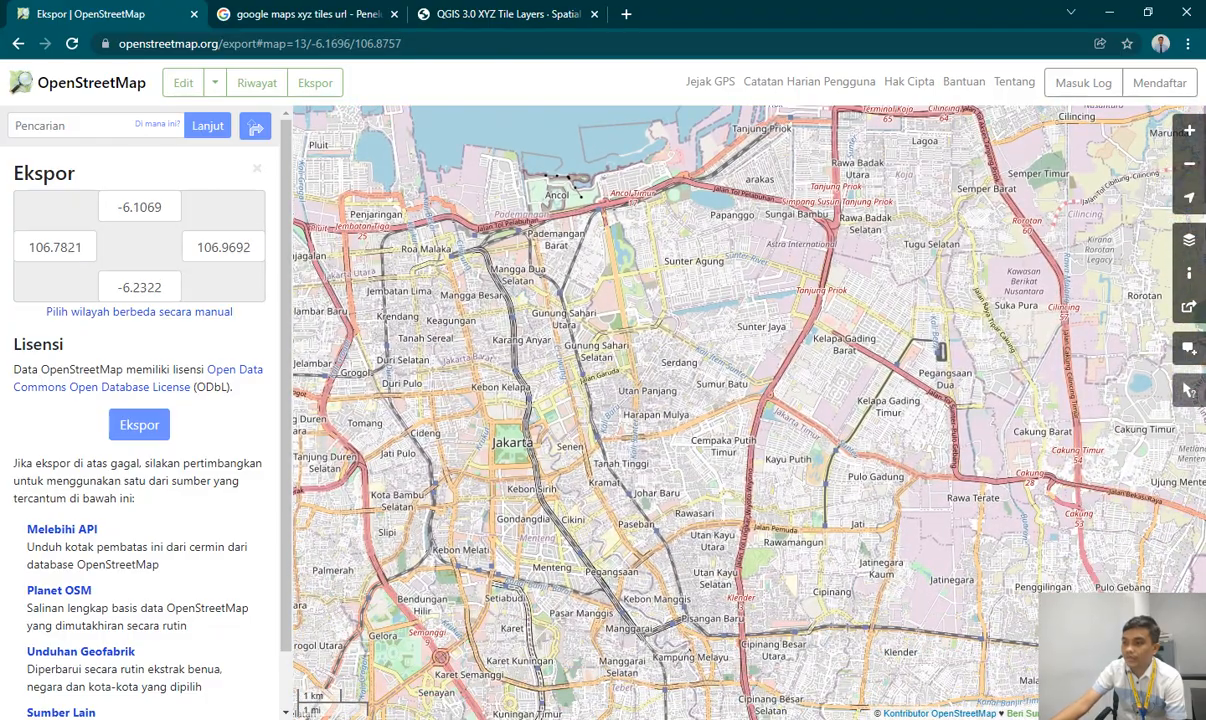
{"action": "scroll", "coordinate": [618, 356], "scroll_direction": "up", "scroll_amount": 2}
{"action": "left_click_drag", "start_coordinate": [618, 356], "coordinate": [920, 346]}
{"action": "left_click_drag", "start_coordinate": [535, 640], "coordinate": [584, 365]}
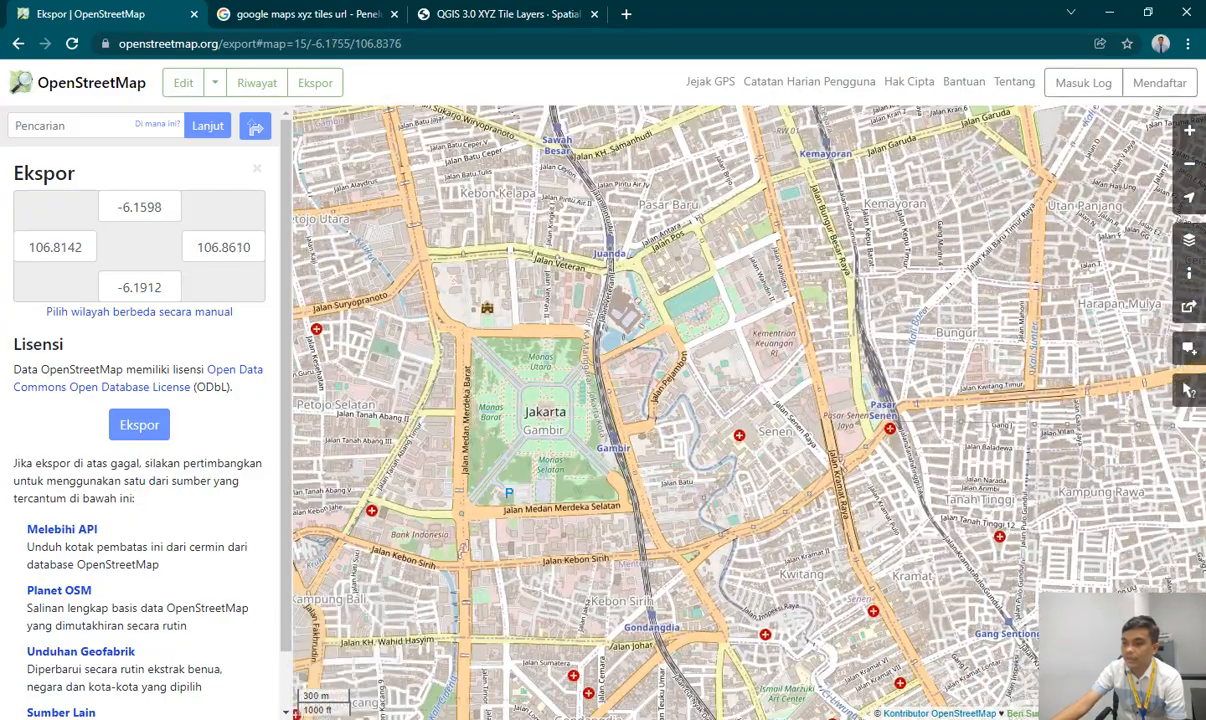
{"action": "scroll", "coordinate": [559, 500], "scroll_direction": "up", "scroll_amount": 1}
{"action": "left_click_drag", "start_coordinate": [559, 500], "coordinate": [694, 553]}
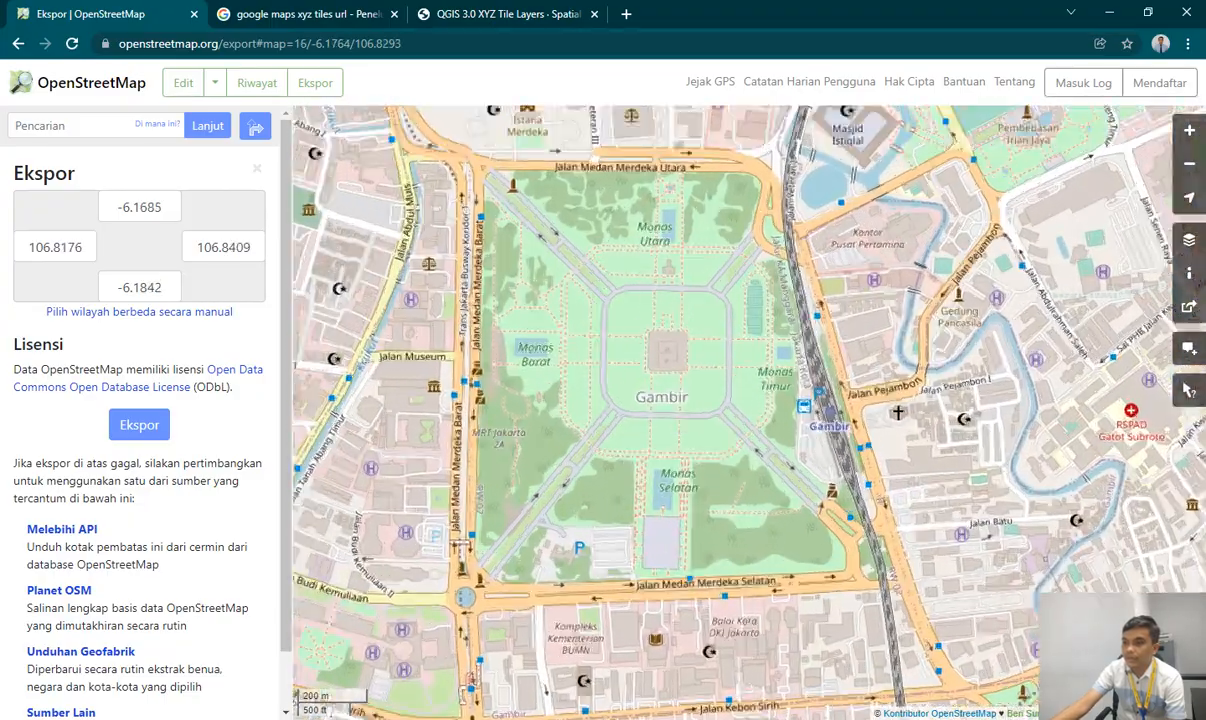
{"action": "scroll", "coordinate": [669, 497], "scroll_direction": "up", "scroll_amount": 1}
{"action": "scroll", "coordinate": [657, 400], "scroll_direction": "down", "scroll_amount": 1}
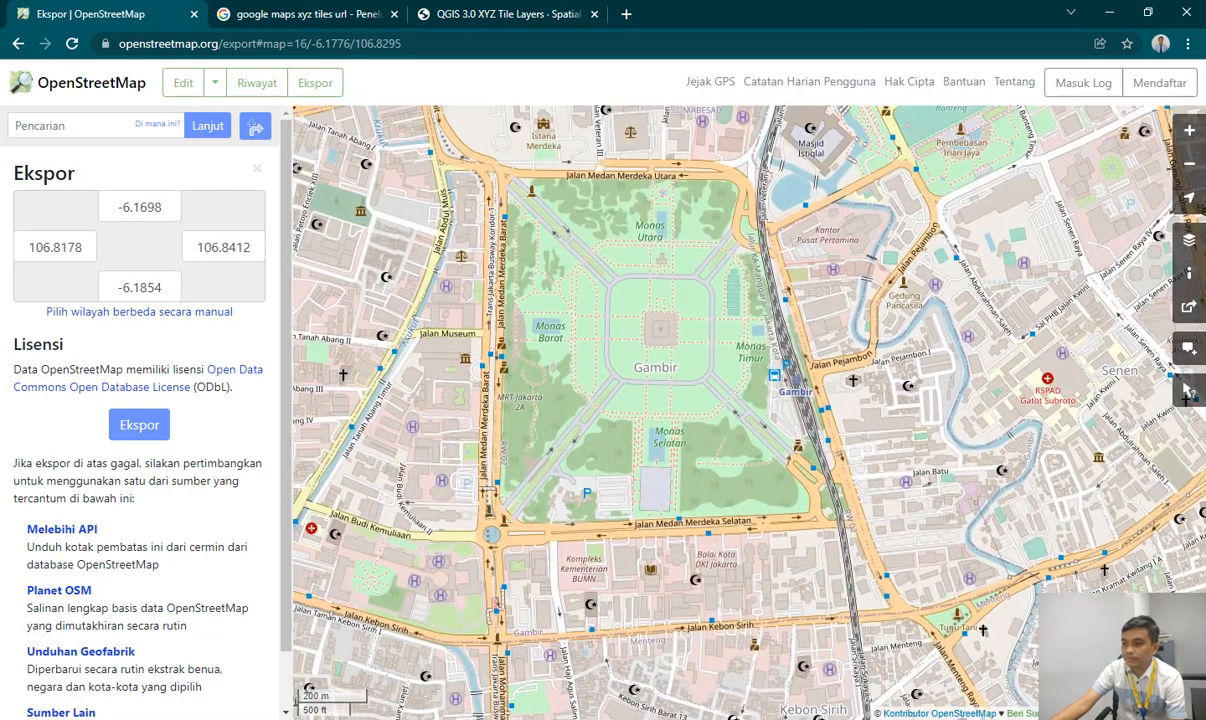
{"action": "left_click_drag", "start_coordinate": [657, 400], "coordinate": [664, 456]}
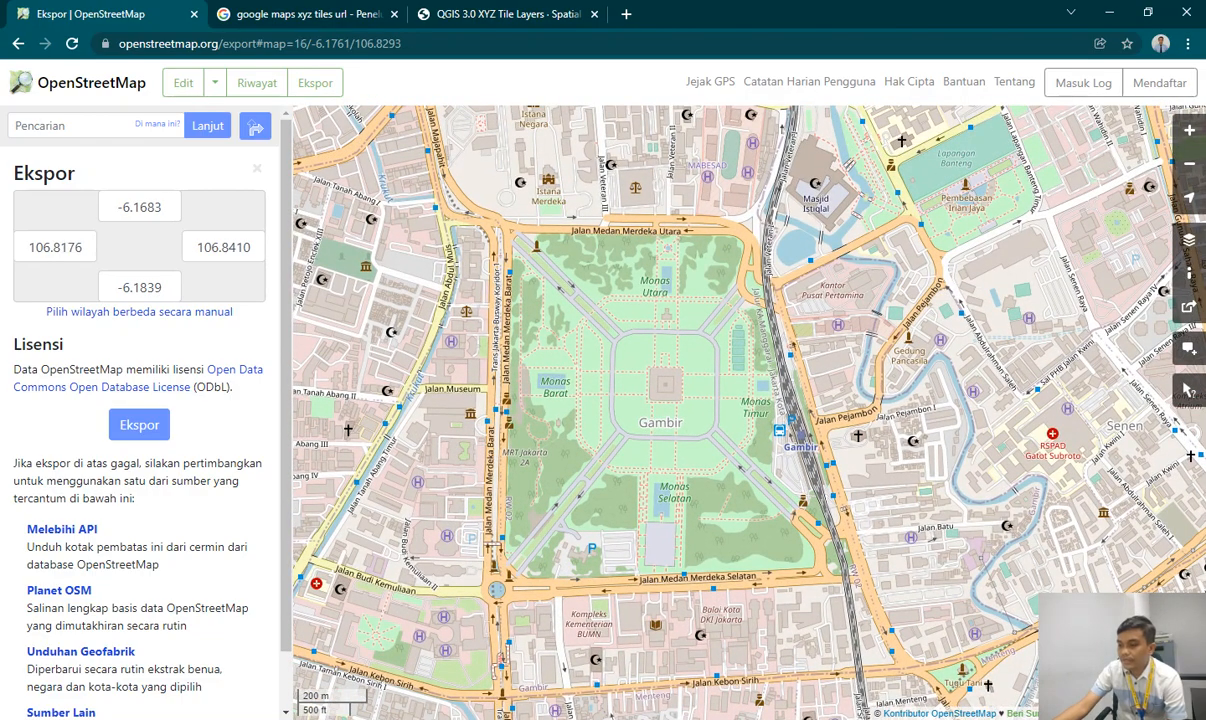
Switch to the PowerPoint presentation and highlight the words "Tambahkan 1 atau 2 kolom" on the Tugas 1 slide.
{"action": "key", "text": "alt+Tab"}
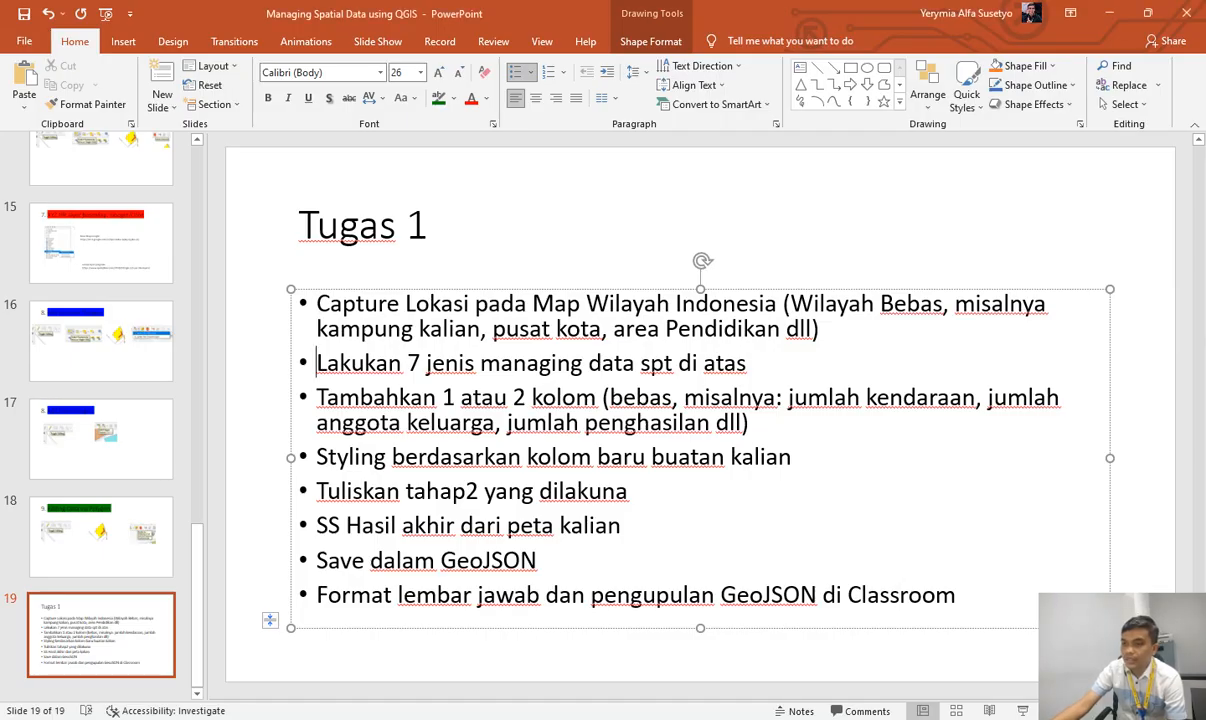
{"action": "left_click_drag", "start_coordinate": [316, 363], "coordinate": [750, 364]}
{"action": "key", "text": "ctrl+z"}
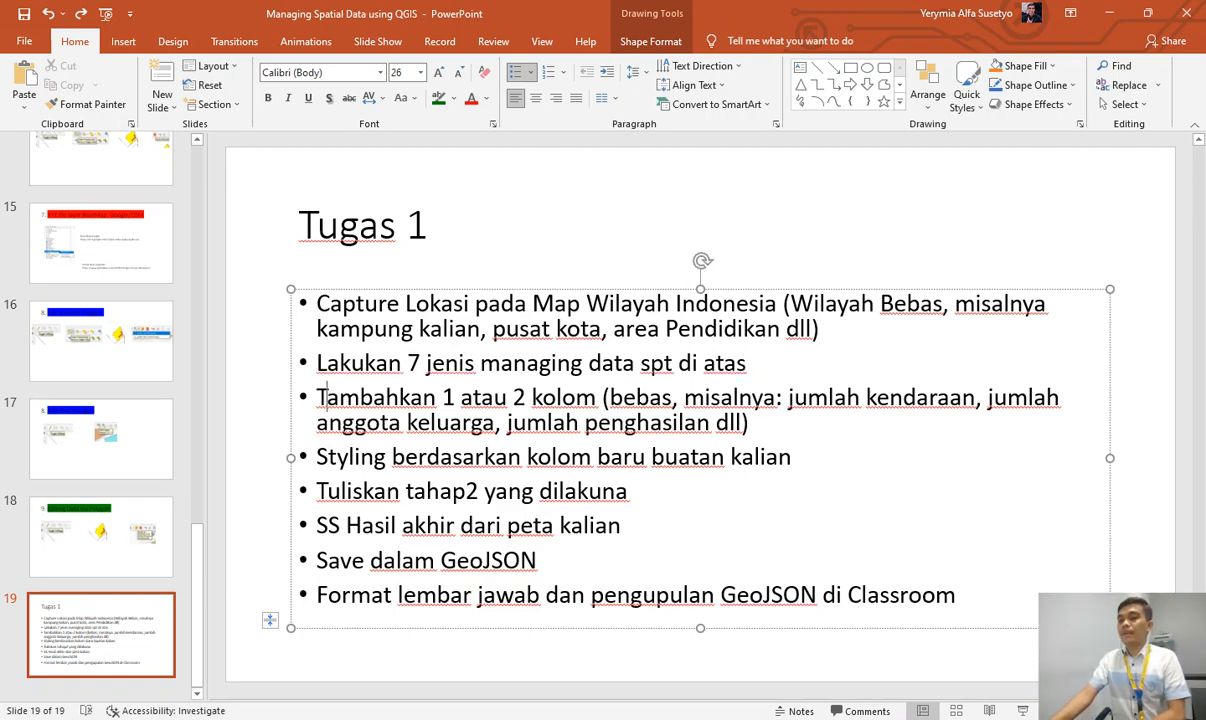
{"action": "left_click_drag", "start_coordinate": [316, 397], "coordinate": [598, 397]}
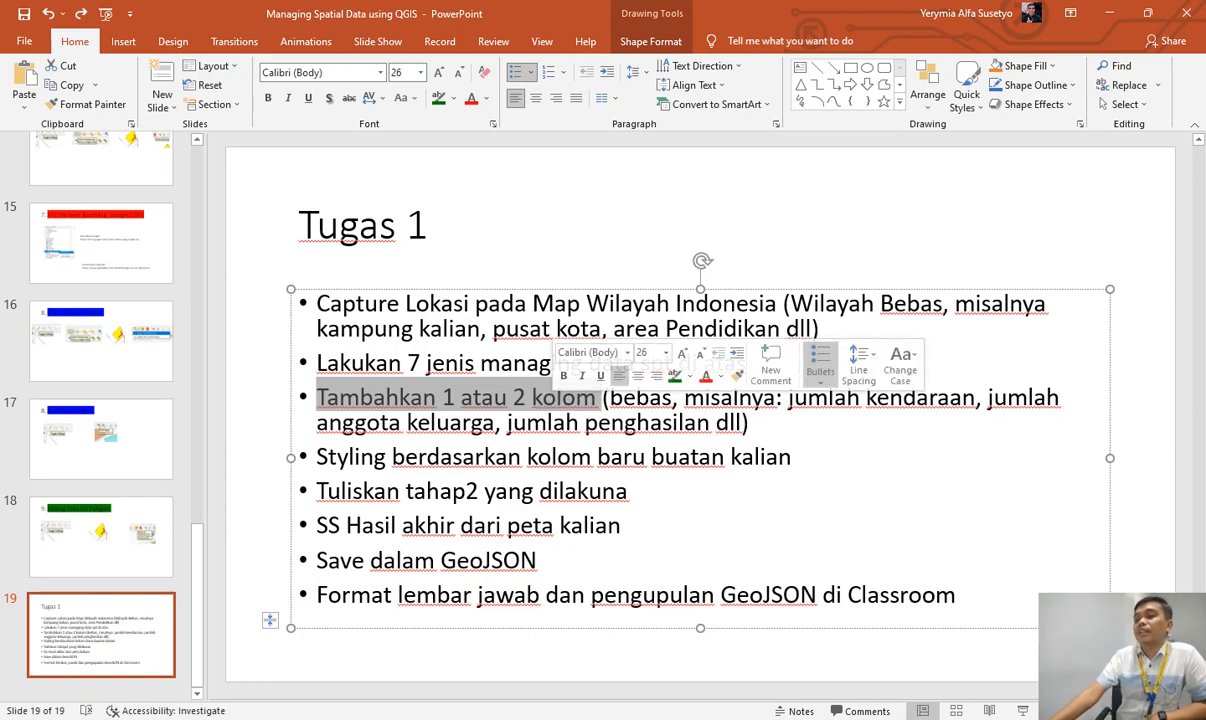
Point out the example columns "anggota keluarga" and "jumlah penghasilan" in the third bullet of the Tugas 1 slide.
{"action": "left_click", "coordinate": [432, 423]}
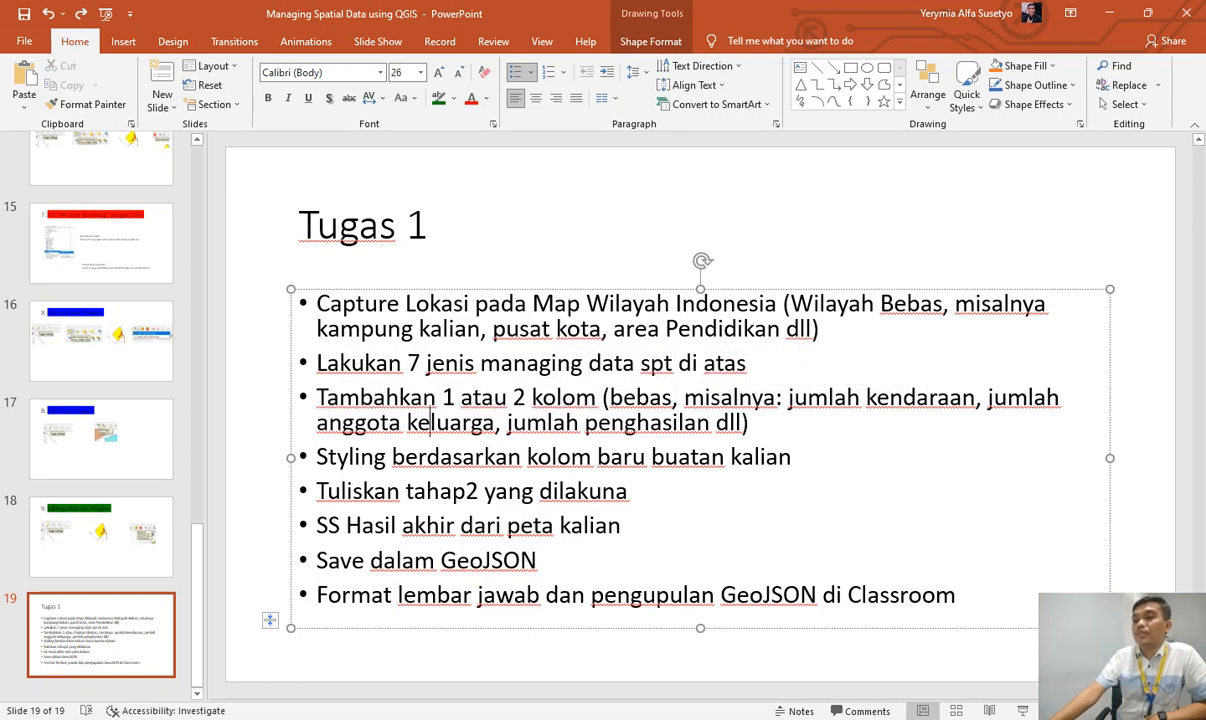
{"action": "left_click", "coordinate": [553, 423]}
{"action": "left_click", "coordinate": [679, 423]}
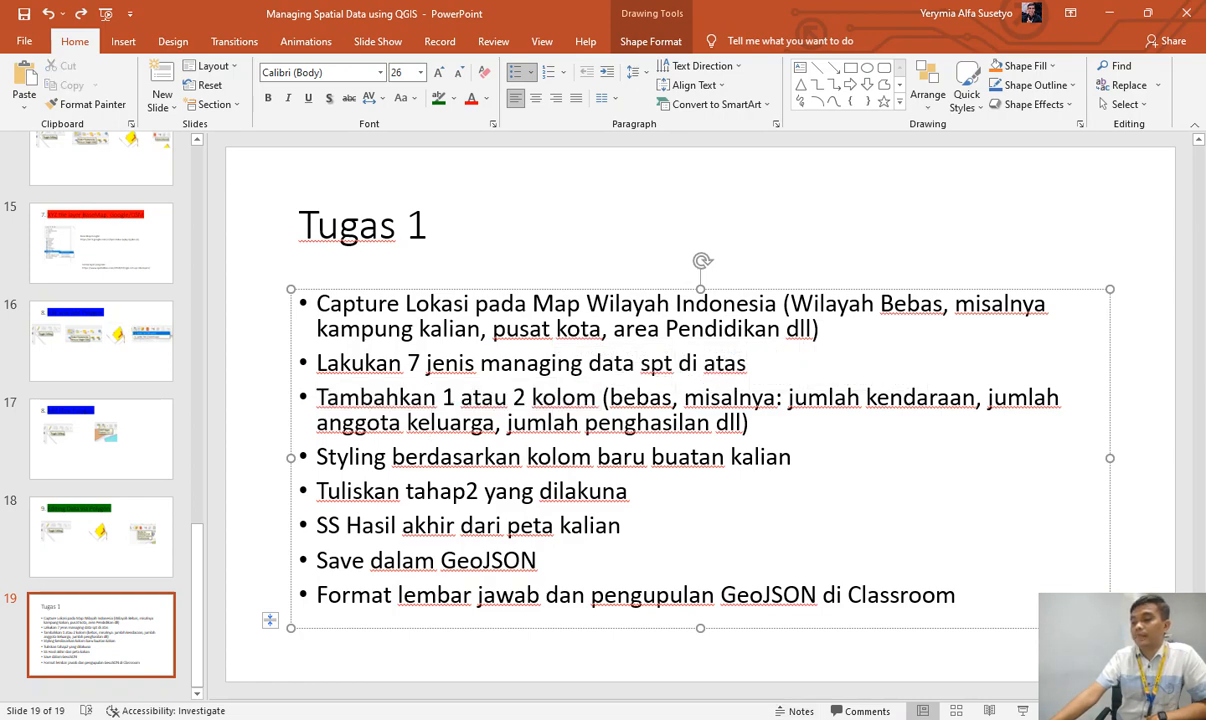
Switch to OpenStreetMap in the browser and examine the buildings around Jalan Dokter Sam Ratulangi and Jalan Kamboja, south of Monas.
{"action": "key", "text": "alt+Tab"}
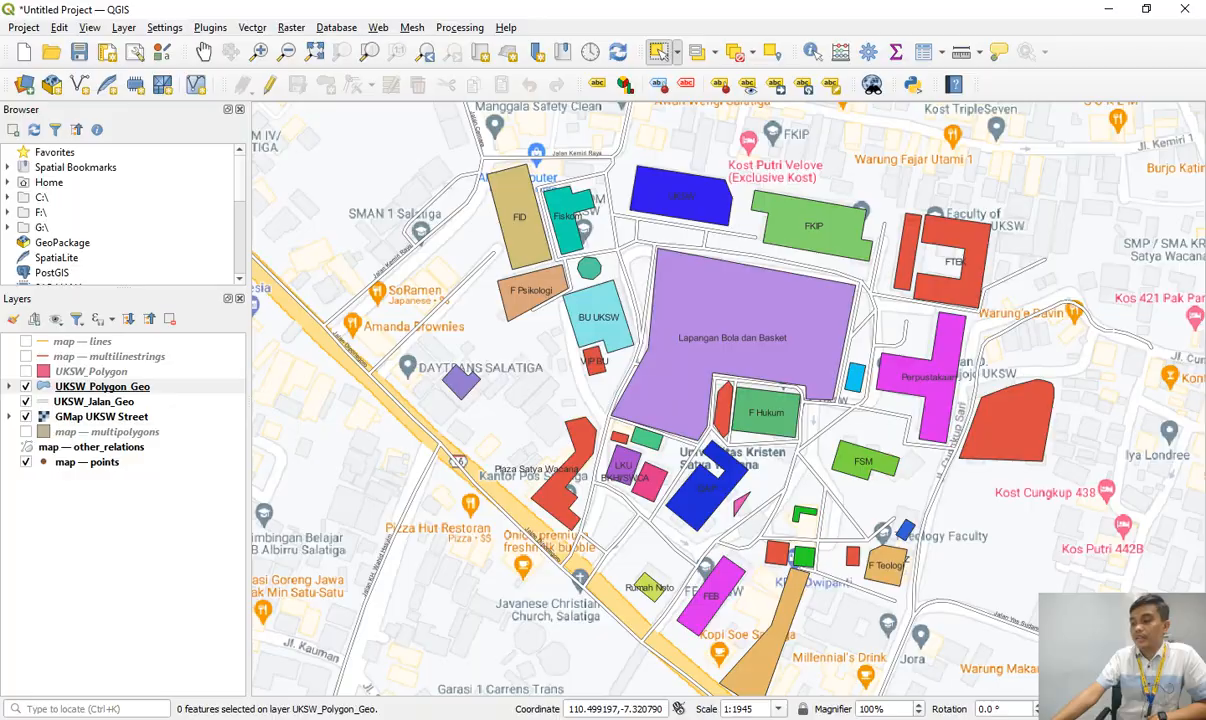
{"action": "key", "text": "alt+Tab"}
{"action": "scroll", "coordinate": [533, 478], "scroll_direction": "up", "scroll_amount": 2}
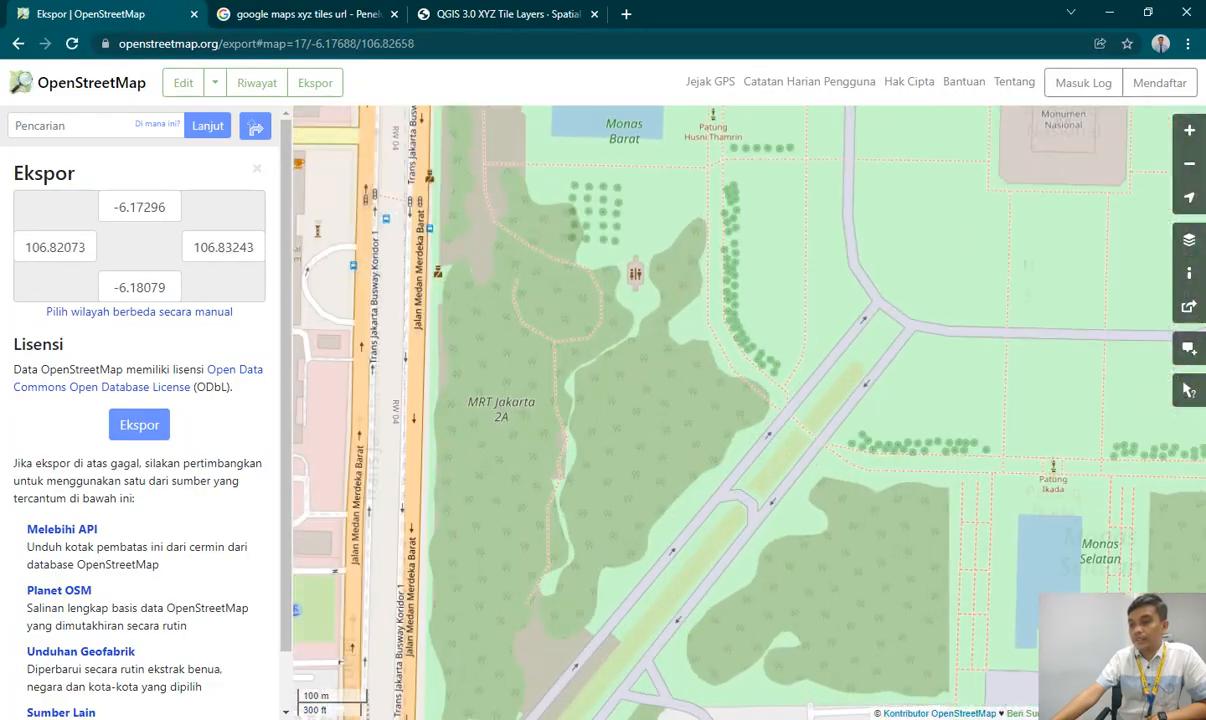
{"action": "left_click_drag", "start_coordinate": [533, 478], "coordinate": [512, 120]}
{"action": "left_click_drag", "start_coordinate": [637, 509], "coordinate": [592, 181]}
{"action": "scroll", "coordinate": [592, 181], "scroll_direction": "down", "scroll_amount": 2}
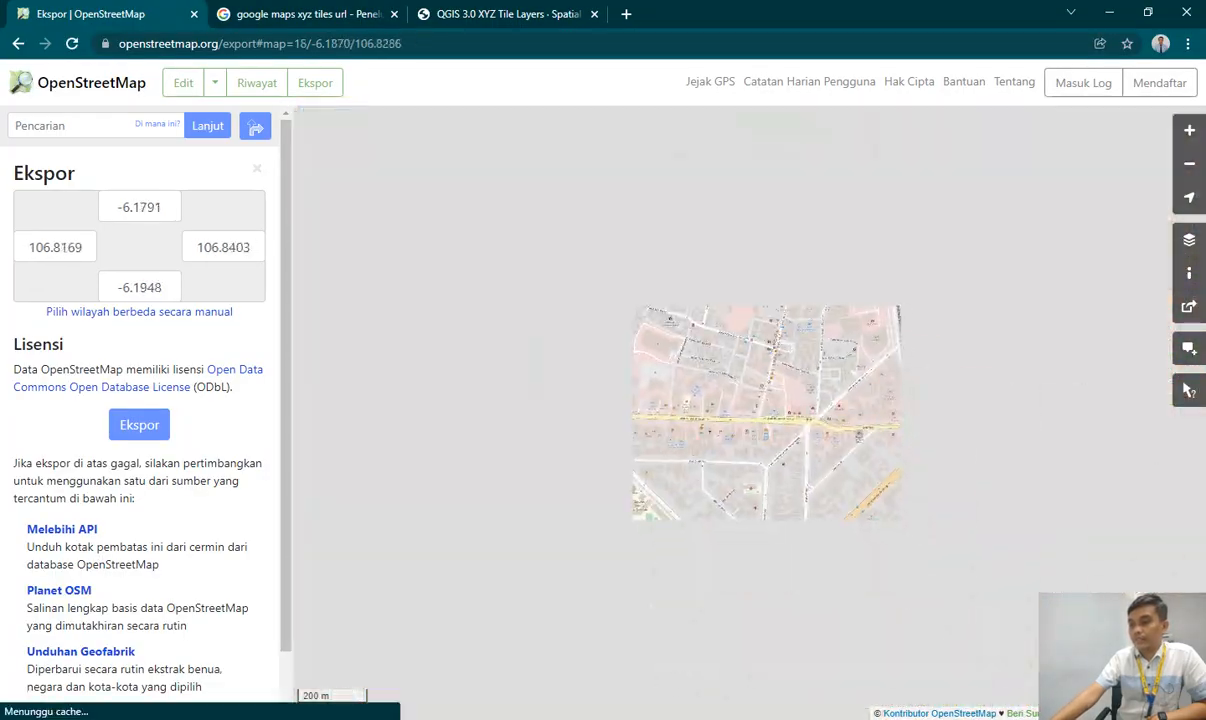
{"action": "left_click_drag", "start_coordinate": [700, 445], "coordinate": [505, 199]}
{"action": "scroll", "coordinate": [517, 306], "scroll_direction": "up", "scroll_amount": 3}
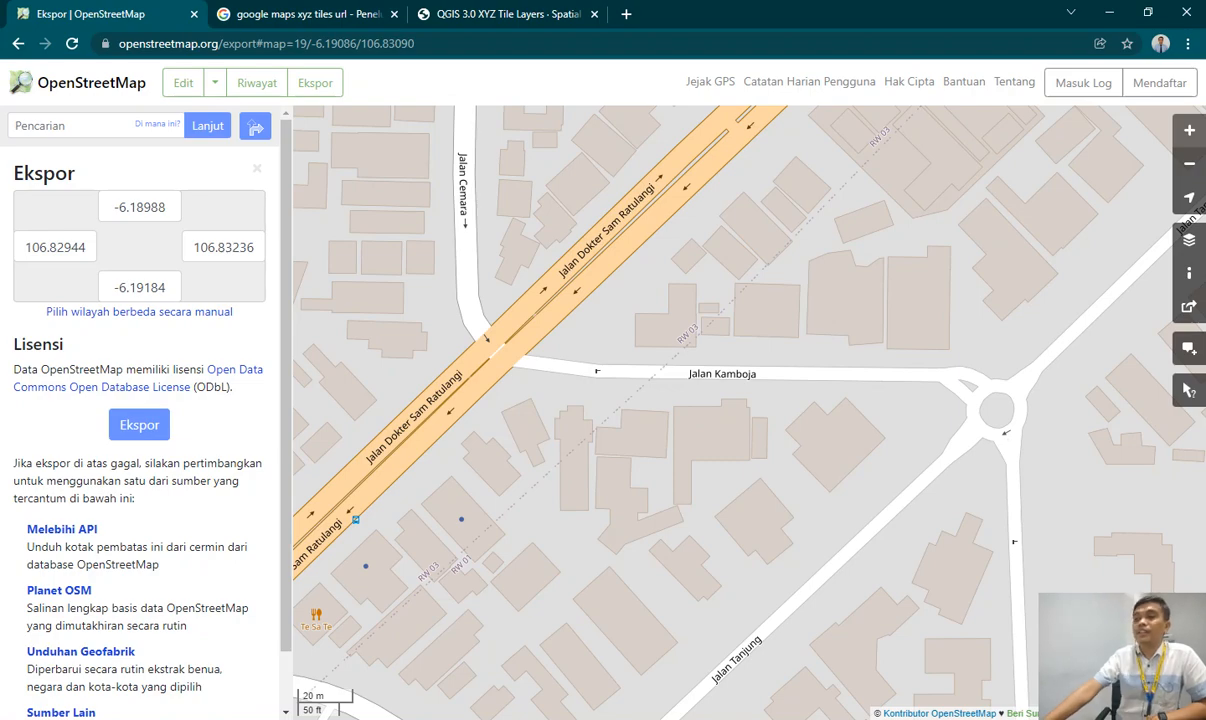
Return to the PowerPoint presentation, go over the styling bullet, and highlight the column examples "jumlah kendaraan" and "jumlah penghasilan".
{"action": "key", "text": "alt+Tab"}
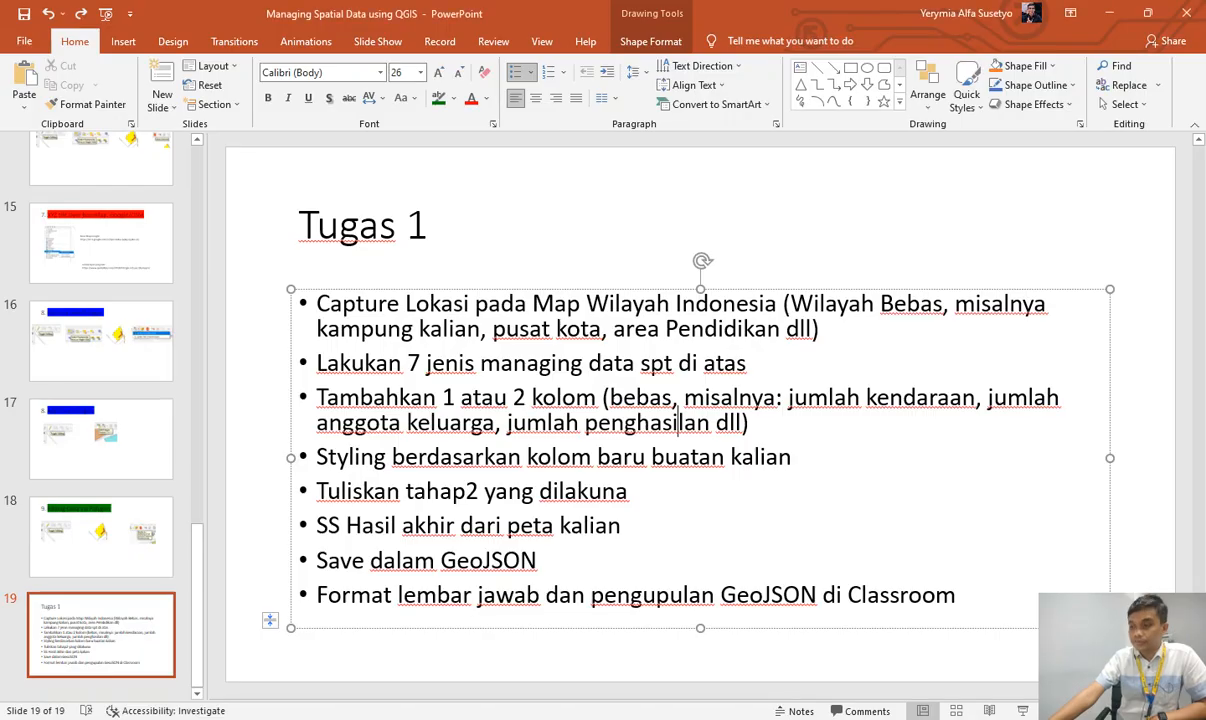
{"action": "left_click_drag", "start_coordinate": [300, 456], "coordinate": [728, 456]}
{"action": "left_click", "coordinate": [690, 456]}
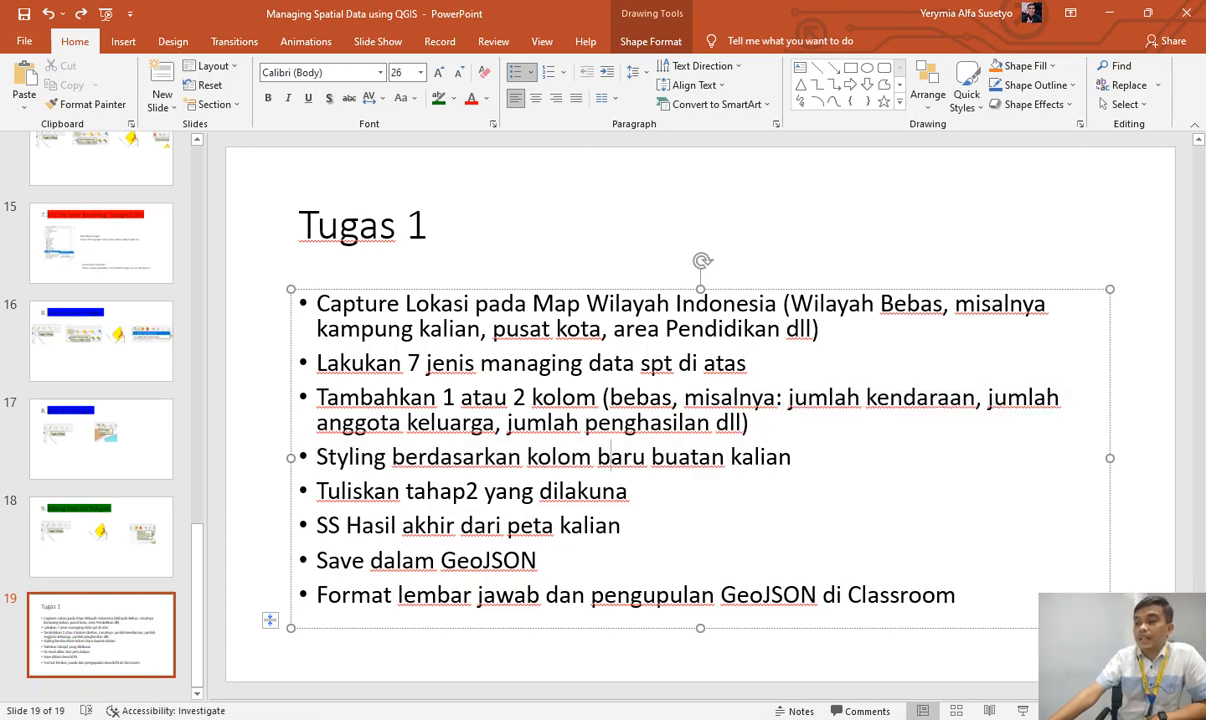
{"action": "left_click_drag", "start_coordinate": [788, 397], "coordinate": [975, 397]}
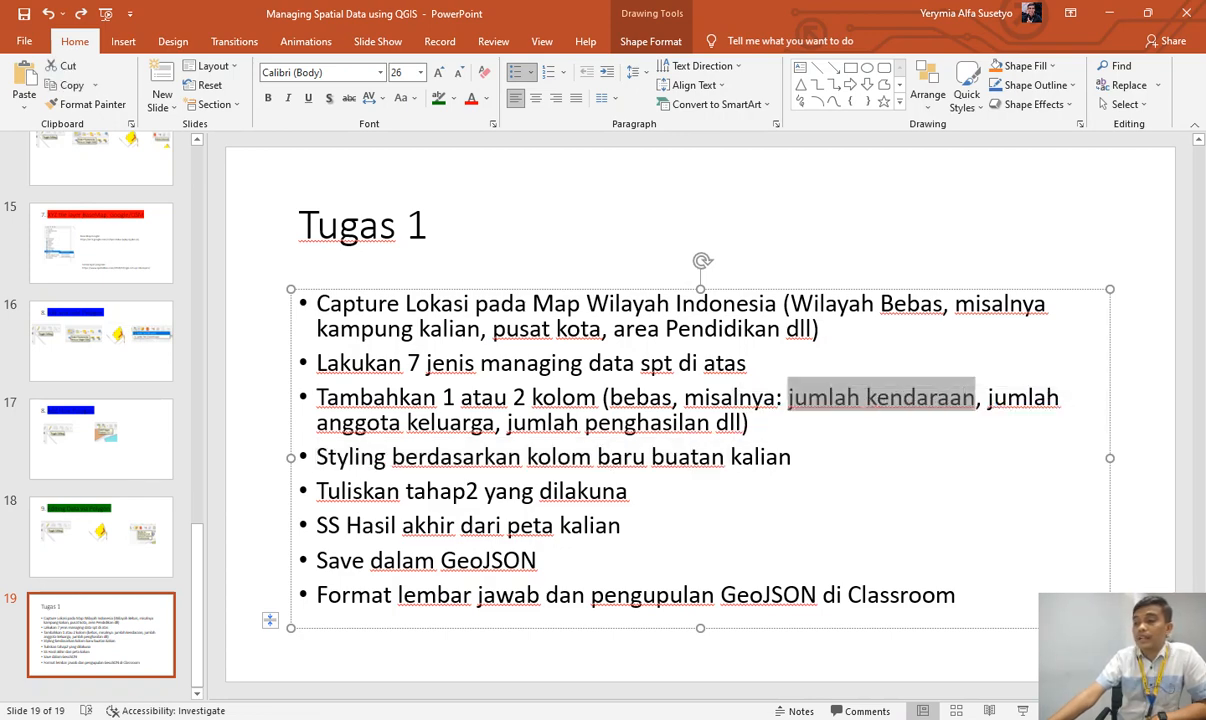
{"action": "left_click", "coordinate": [355, 422]}
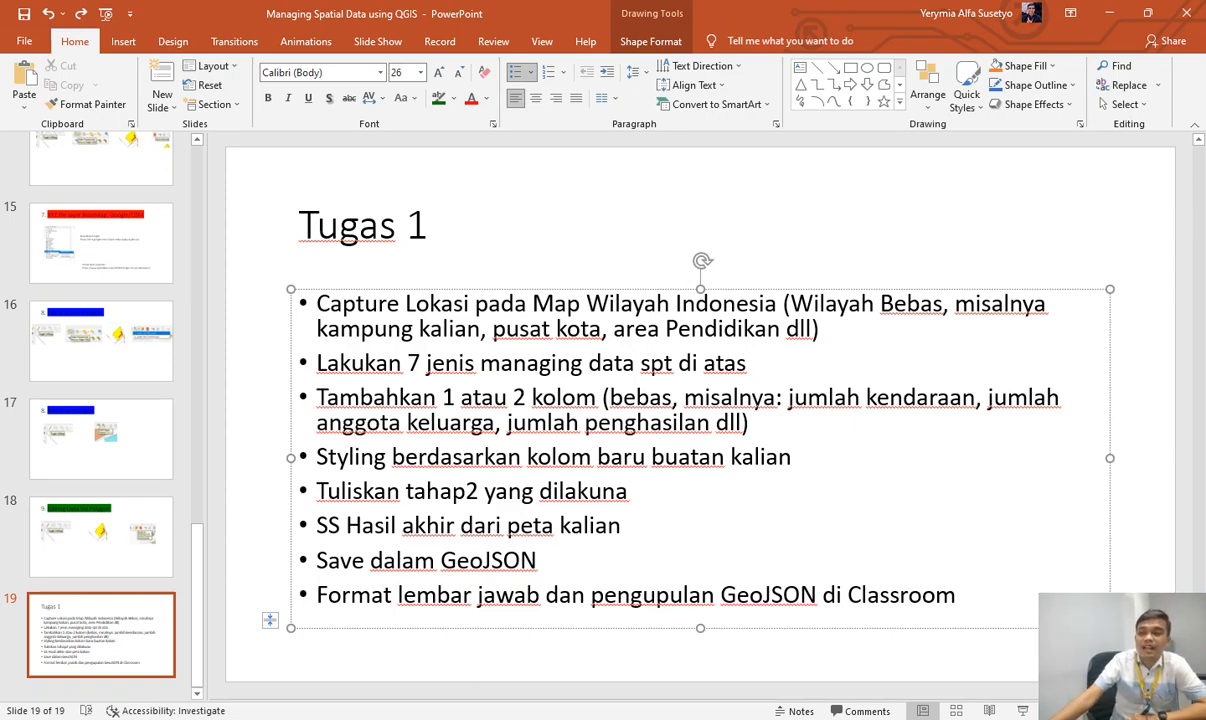
{"action": "left_click_drag", "start_coordinate": [507, 422], "coordinate": [712, 422]}
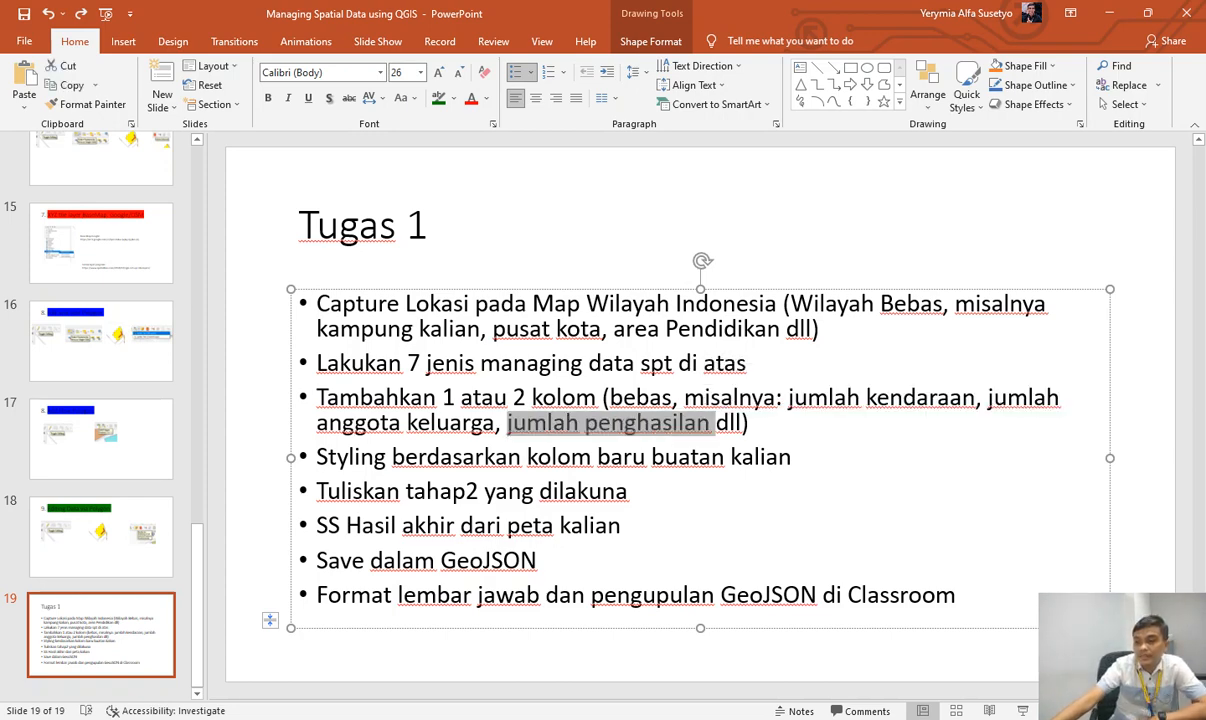
Correct the spelling of the last word in the "Tuliskan tahap2 yang" bullet to "dilakukan".
{"action": "left_click", "coordinate": [629, 491]}
{"action": "key", "text": "BackSpace"}
{"action": "key", "text": "BackSpace"}
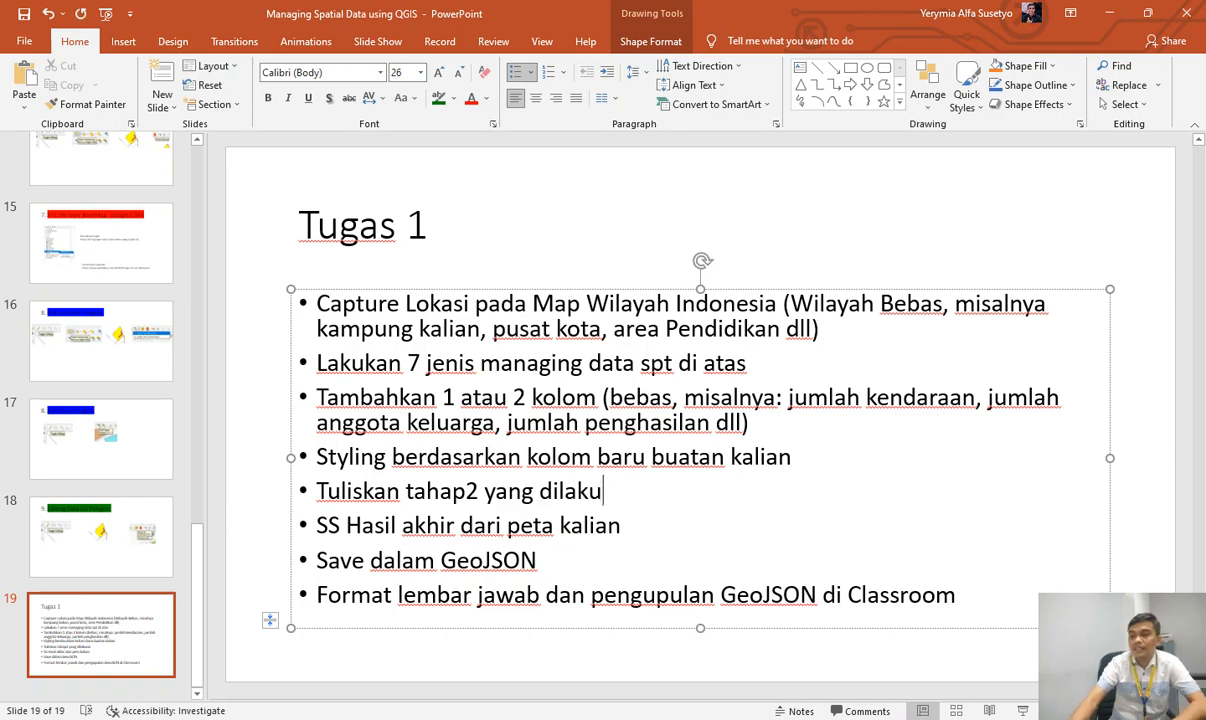
{"action": "key", "text": "BackSpace"}
{"action": "type", "text": "uka"}
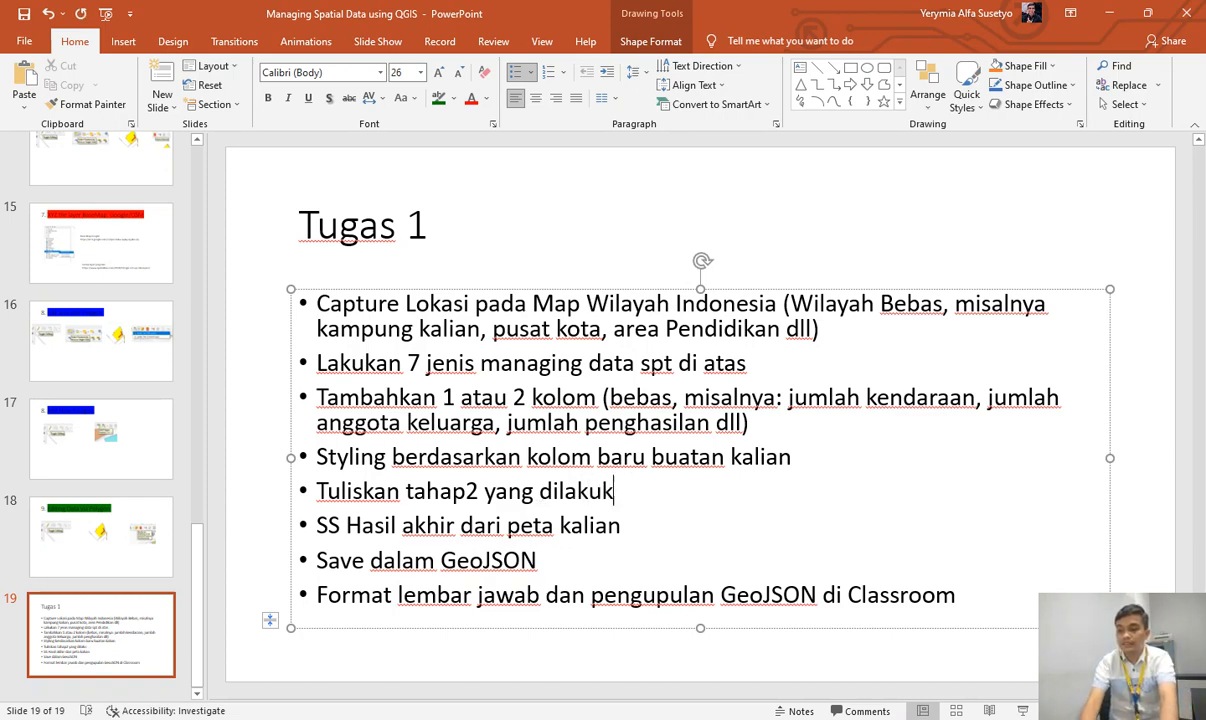